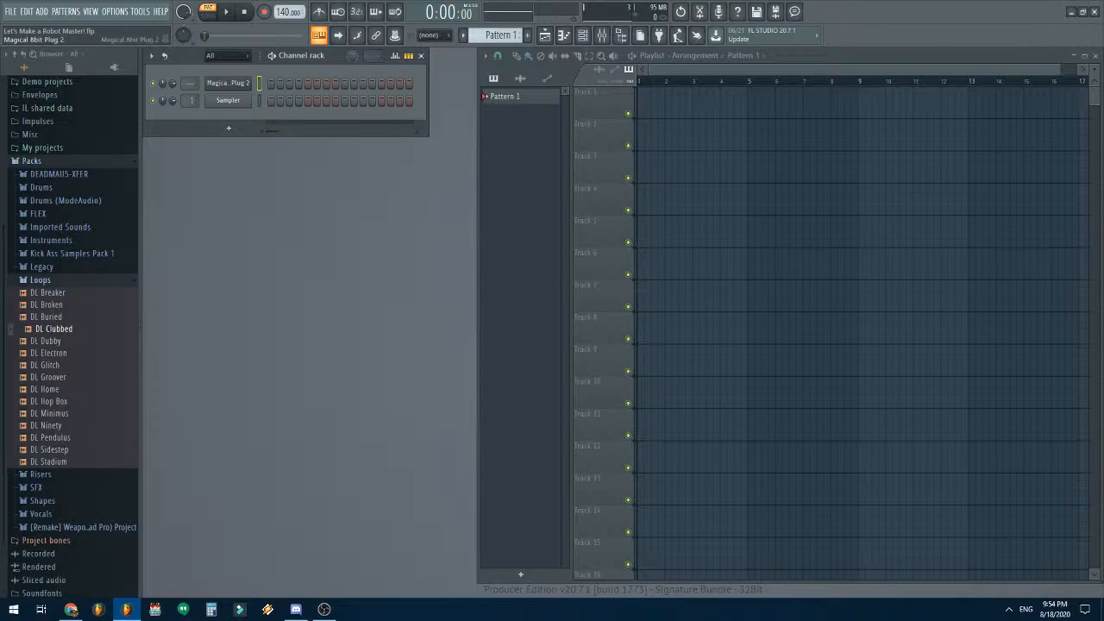
# - Rename the Magical 8bit Plug 2 channel to "25 Lead" and close its plugin window
pyautogui.click(228, 83)
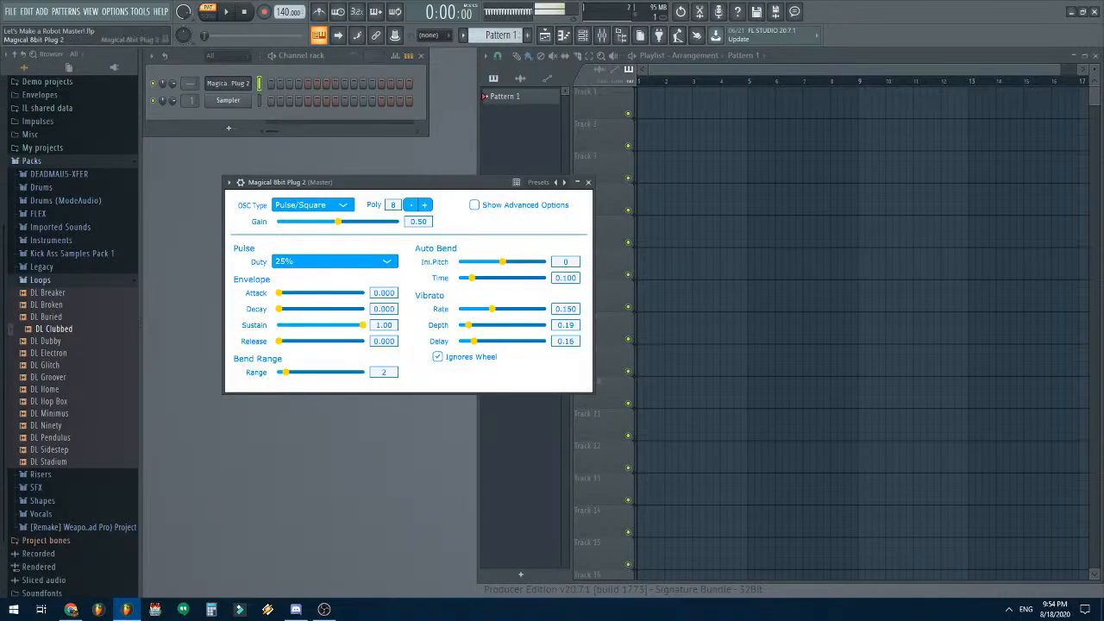
pyautogui.rightClick(229, 84)
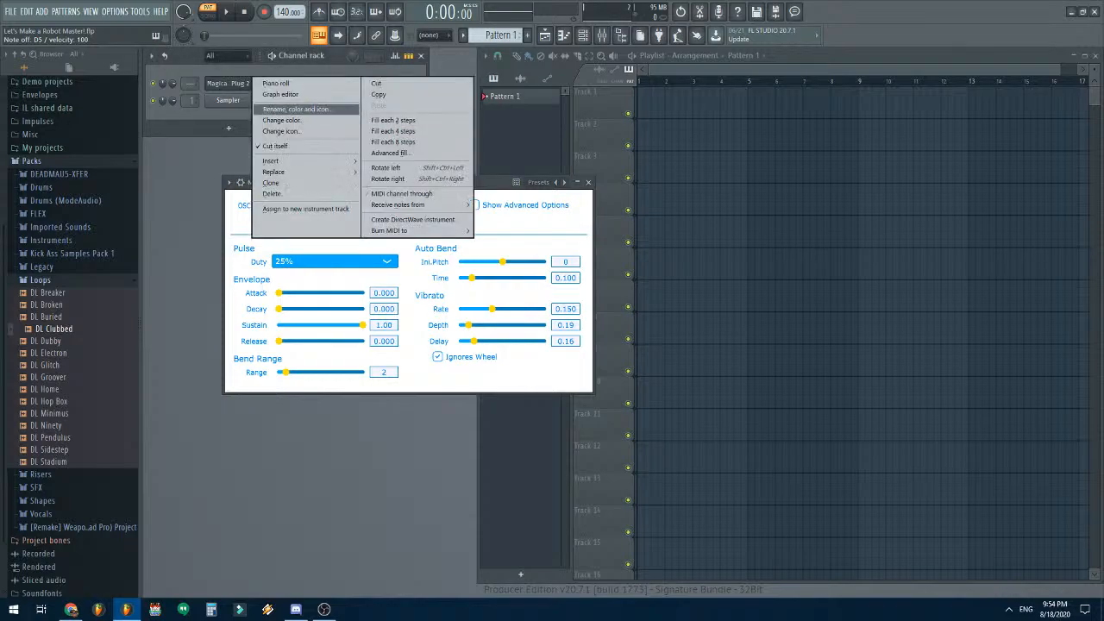
pyautogui.click(302, 110)
pyautogui.write('25 Lead')
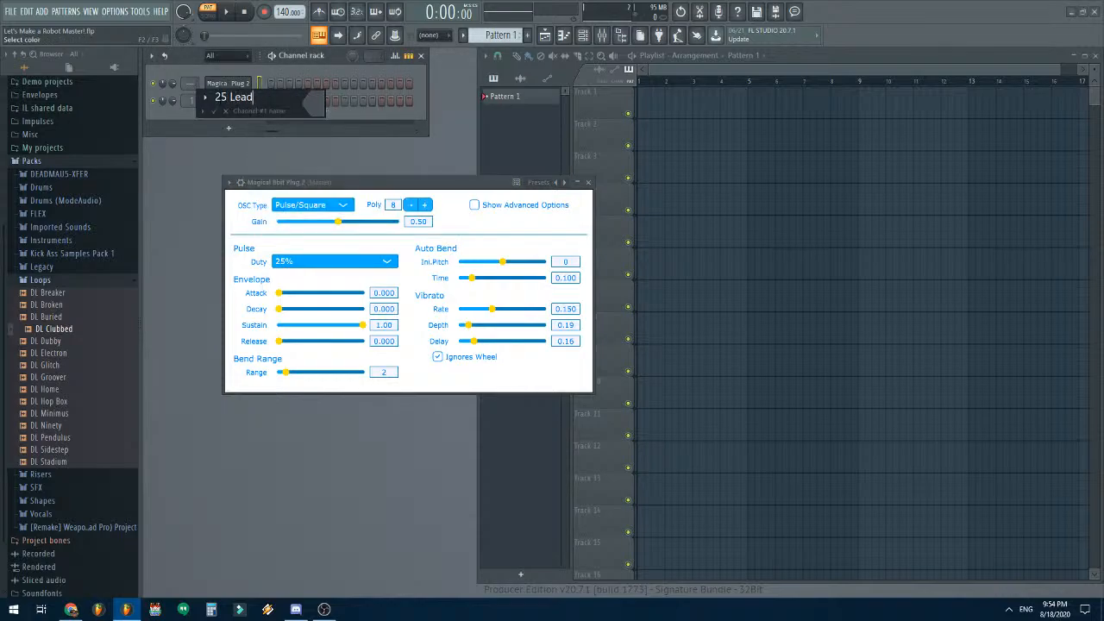
pyautogui.press('Return')
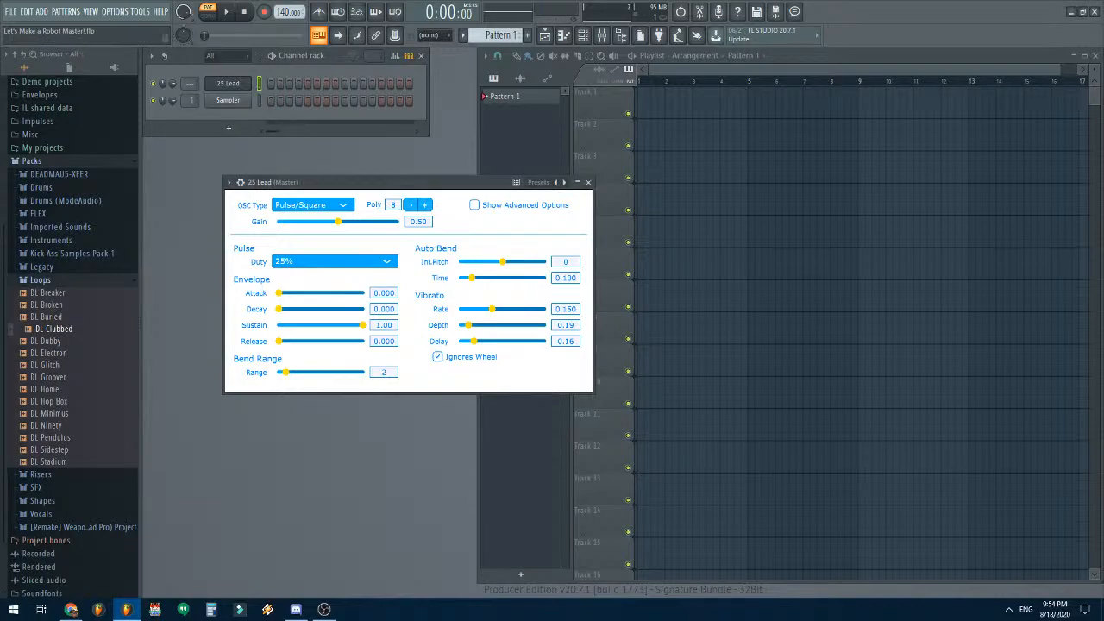
pyautogui.click(588, 182)
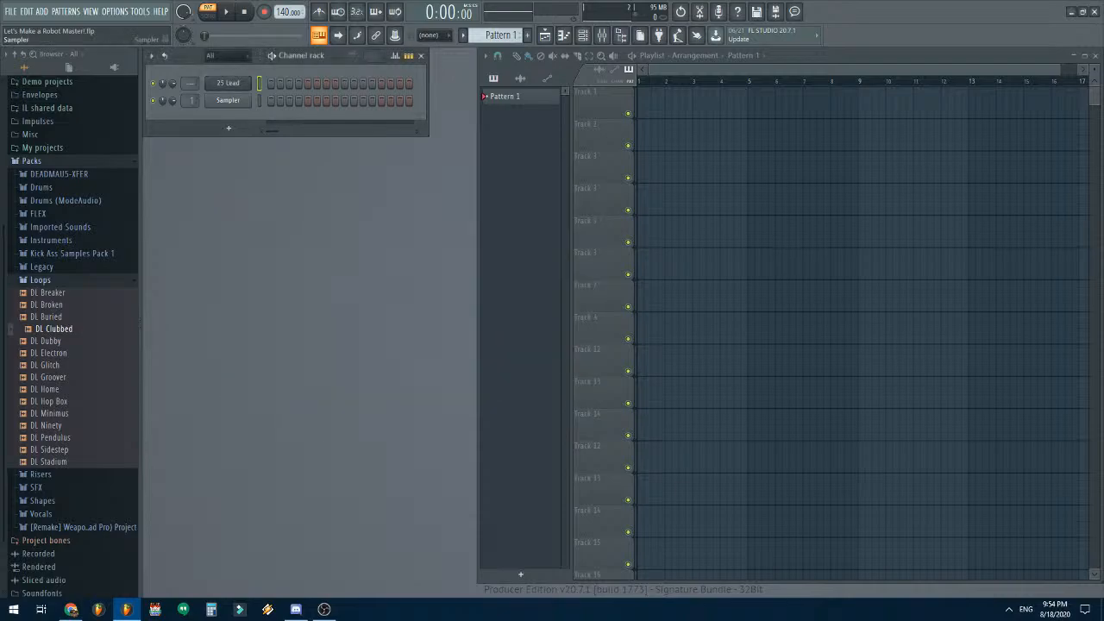
# - Open the piano roll for 25 Lead and place 3-step notes D5, A4, D5 and F5 on the four beats of bar 1
pyautogui.rightClick(250, 80)
pyautogui.click(274, 83)
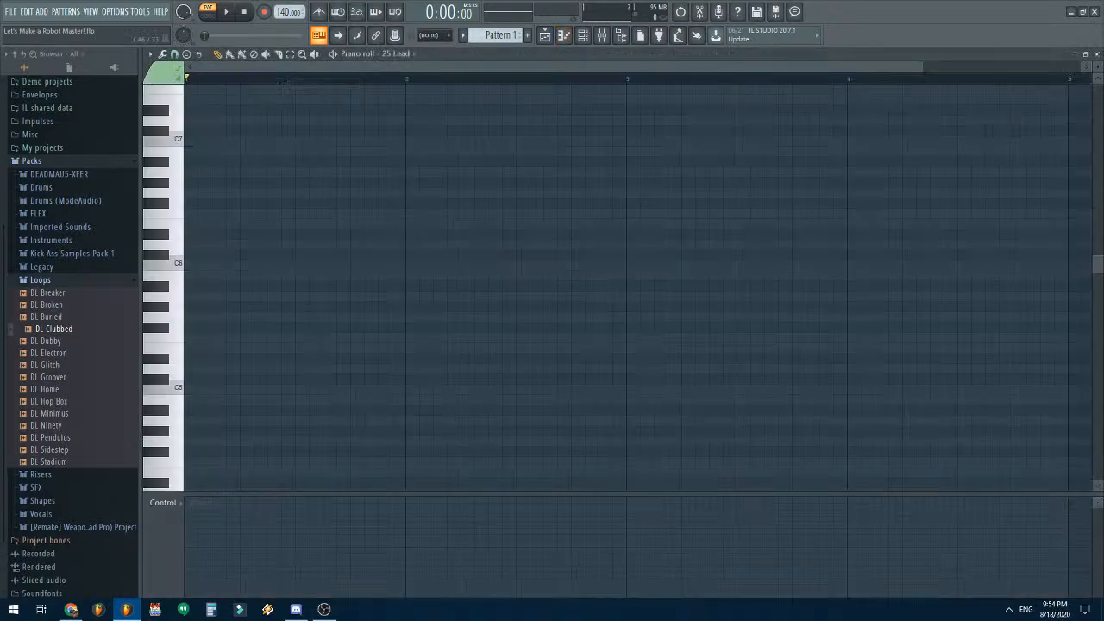
pyautogui.scroll(-2, 245, 422)
pyautogui.moveTo(192, 317); pyautogui.dragTo(192, 306)
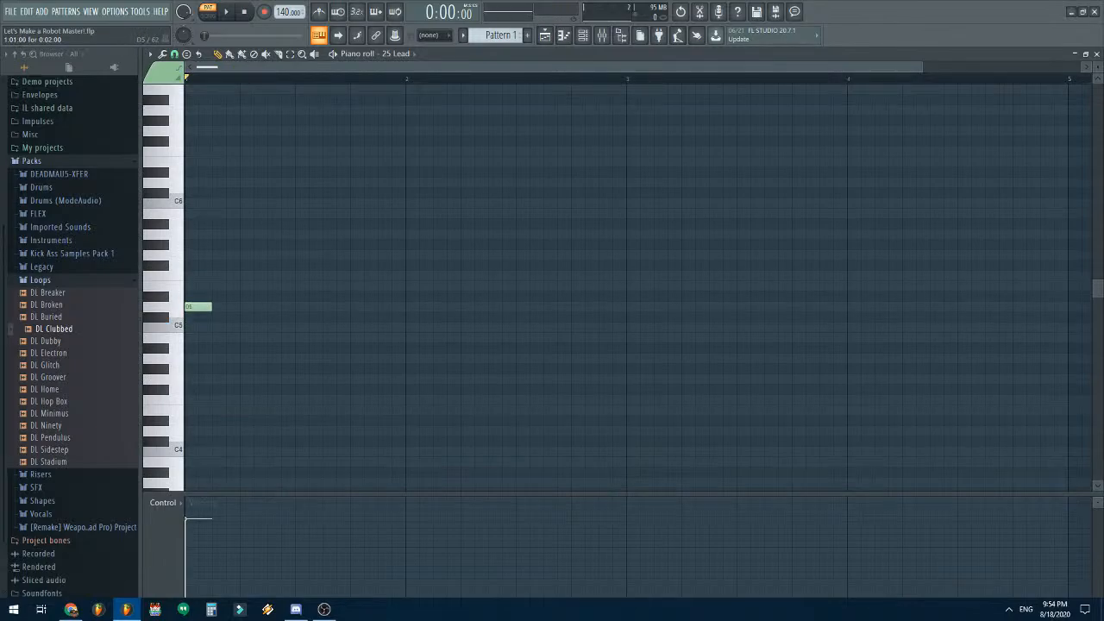
pyautogui.moveTo(211, 306); pyautogui.dragTo(226, 306)
pyautogui.click(250, 358)
pyautogui.click(303, 307)
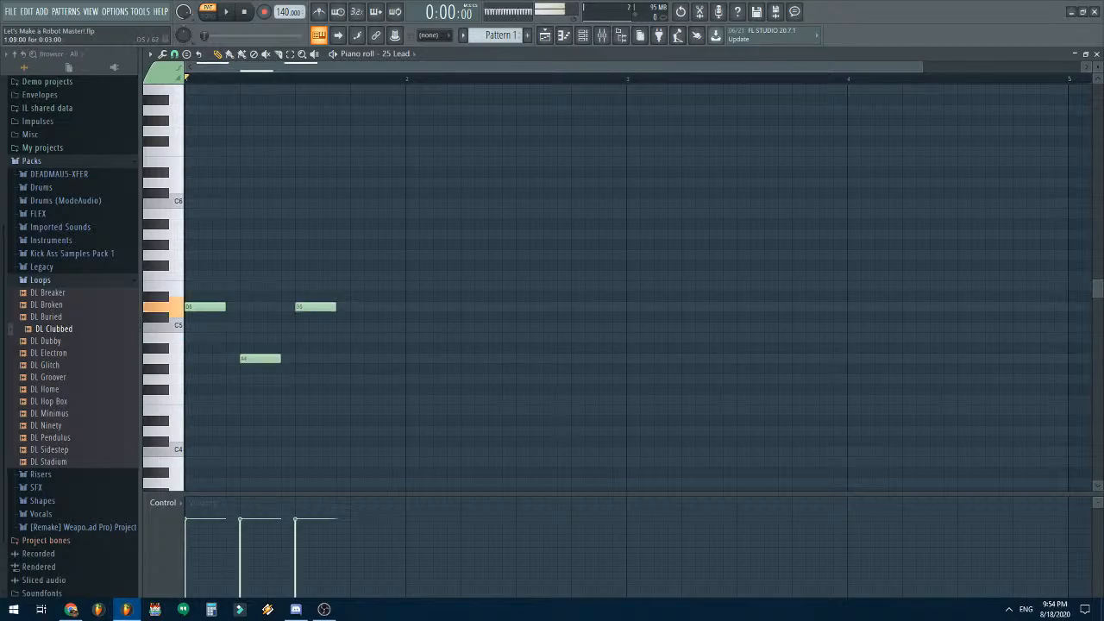
pyautogui.moveTo(371, 275); pyautogui.dragTo(357, 275)
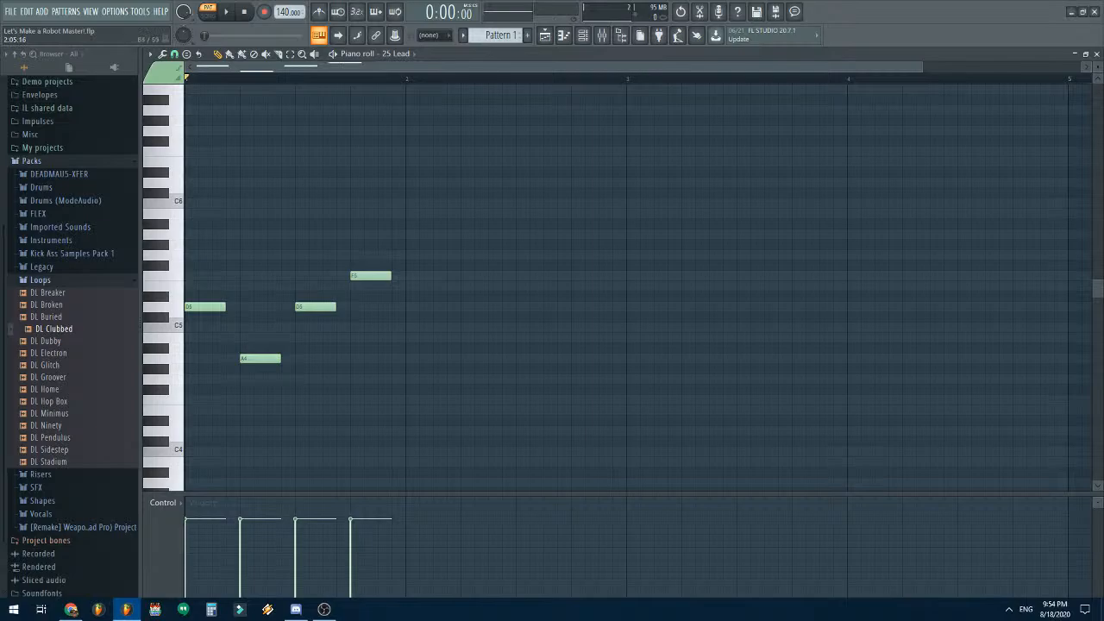
# - Start bar 2 with a 5-step E5, followed by 1-step E5 and D5 notes and a 3-step C#5
pyautogui.click(422, 286)
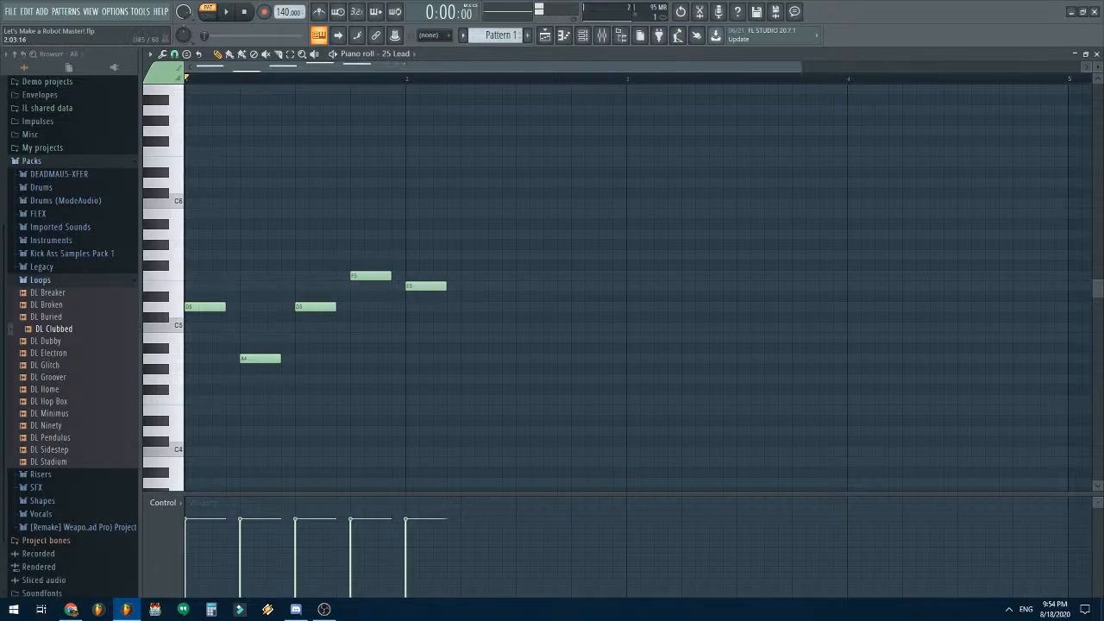
pyautogui.moveTo(445, 285); pyautogui.dragTo(474, 285)
pyautogui.click(496, 286)
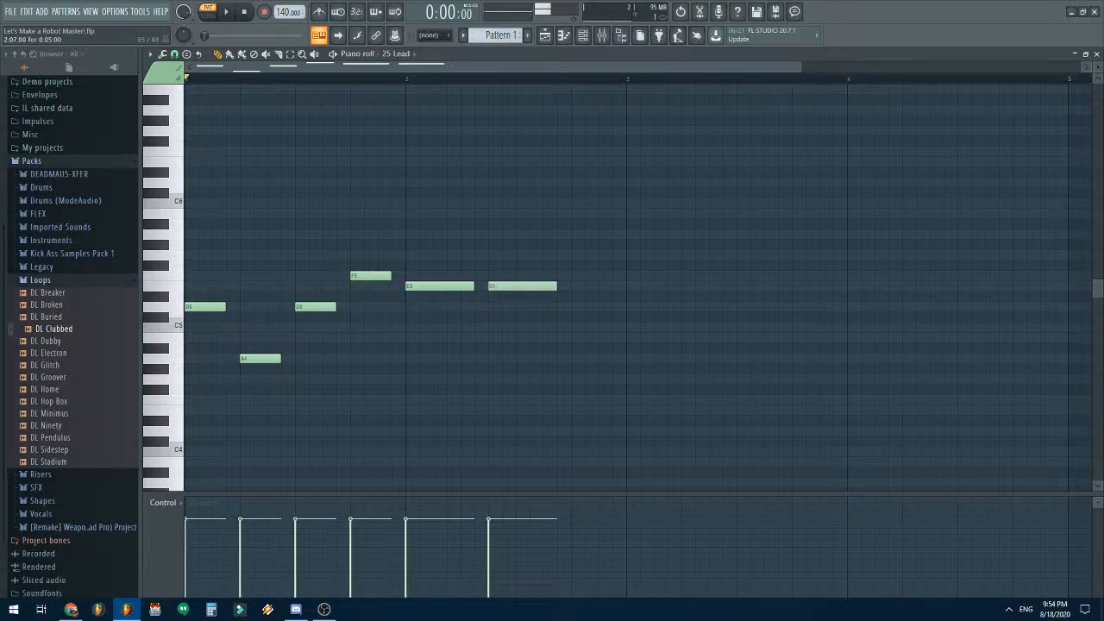
pyautogui.moveTo(558, 285); pyautogui.dragTo(501, 285)
pyautogui.click(508, 307)
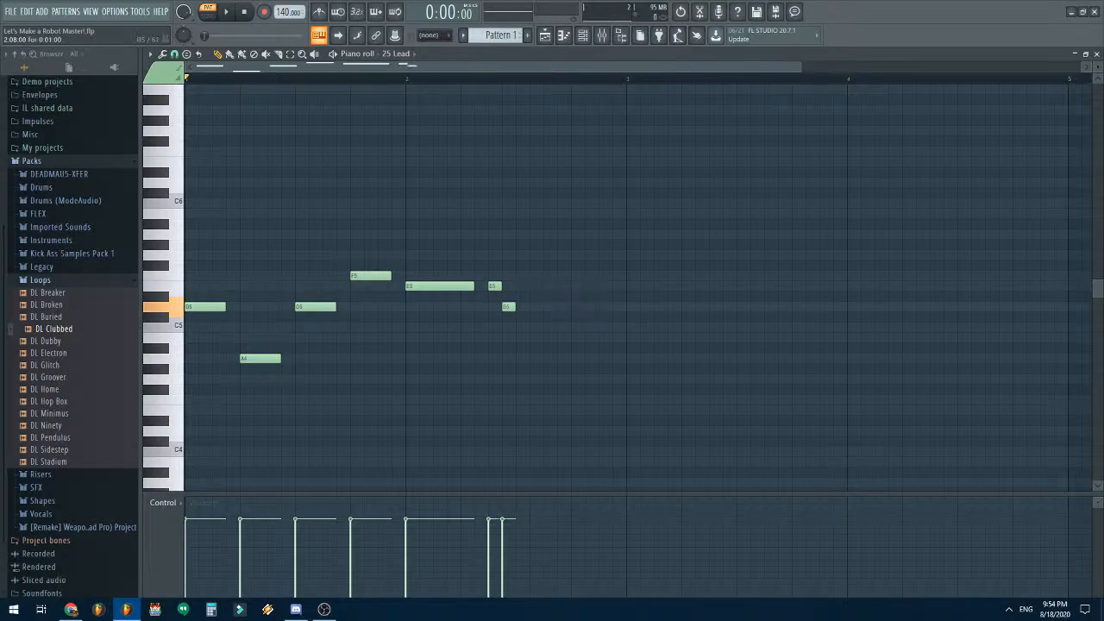
pyautogui.click(521, 317)
pyautogui.moveTo(528, 317); pyautogui.dragTo(557, 316)
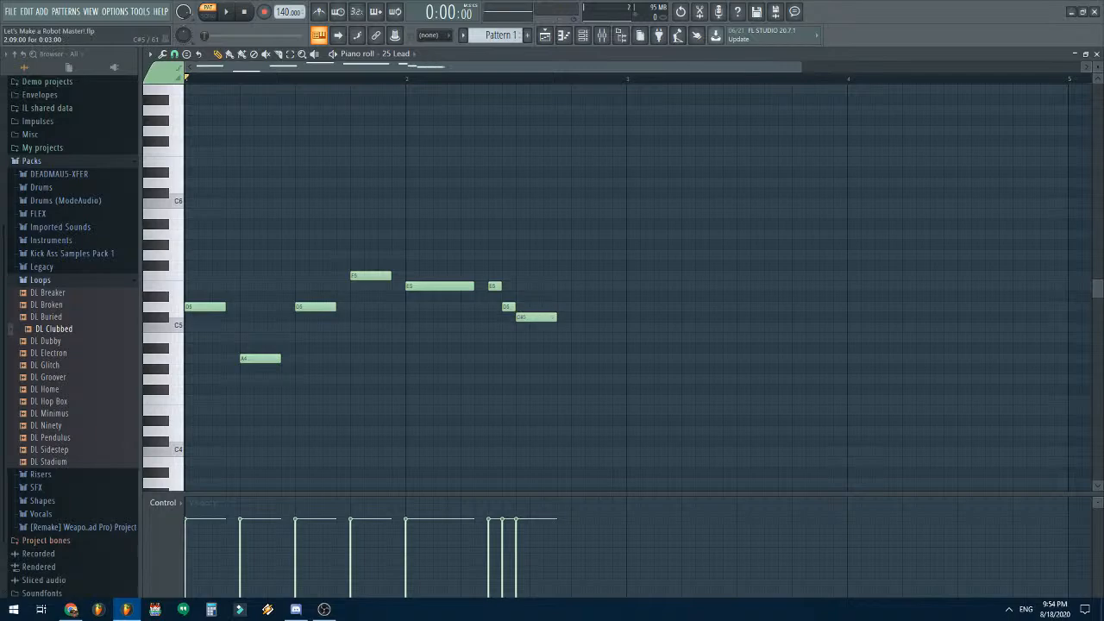
# - Finish bar 2 with a D5 and an E5, each one and a half steps long, using 1/2 step snap to shorten the D5
pyautogui.click(577, 295)
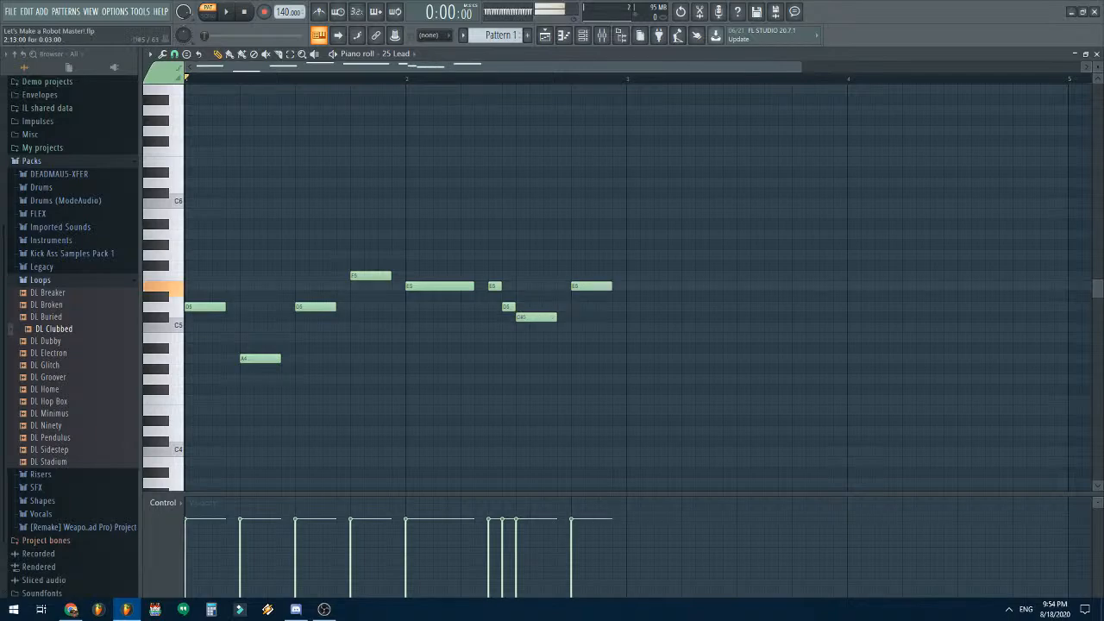
pyautogui.moveTo(577, 296); pyautogui.dragTo(577, 306)
pyautogui.click(174, 53)
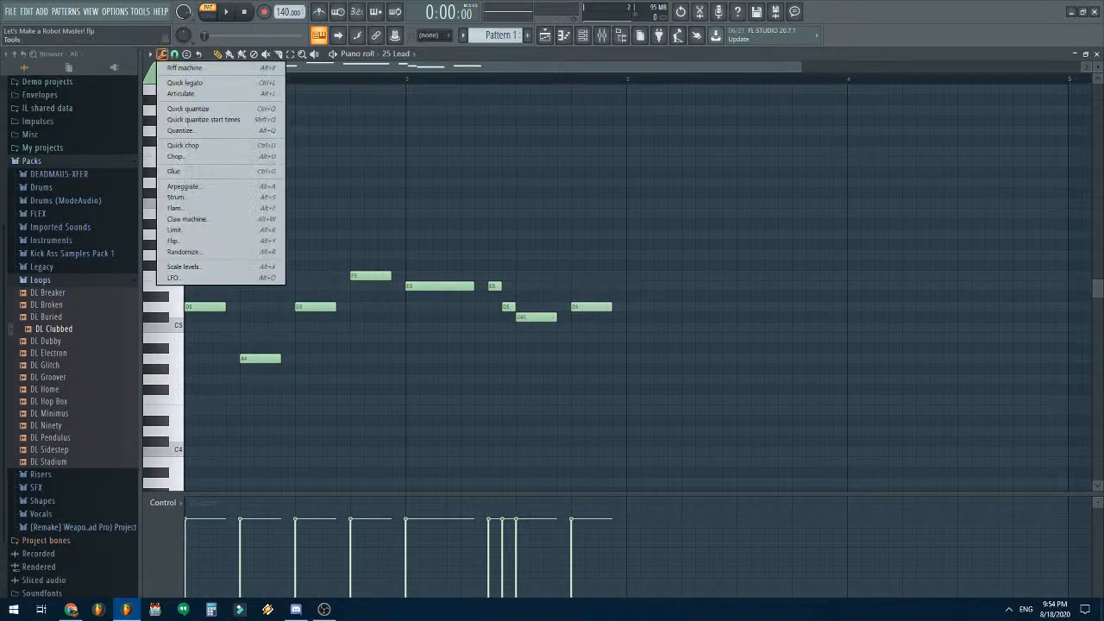
pyautogui.click(191, 152)
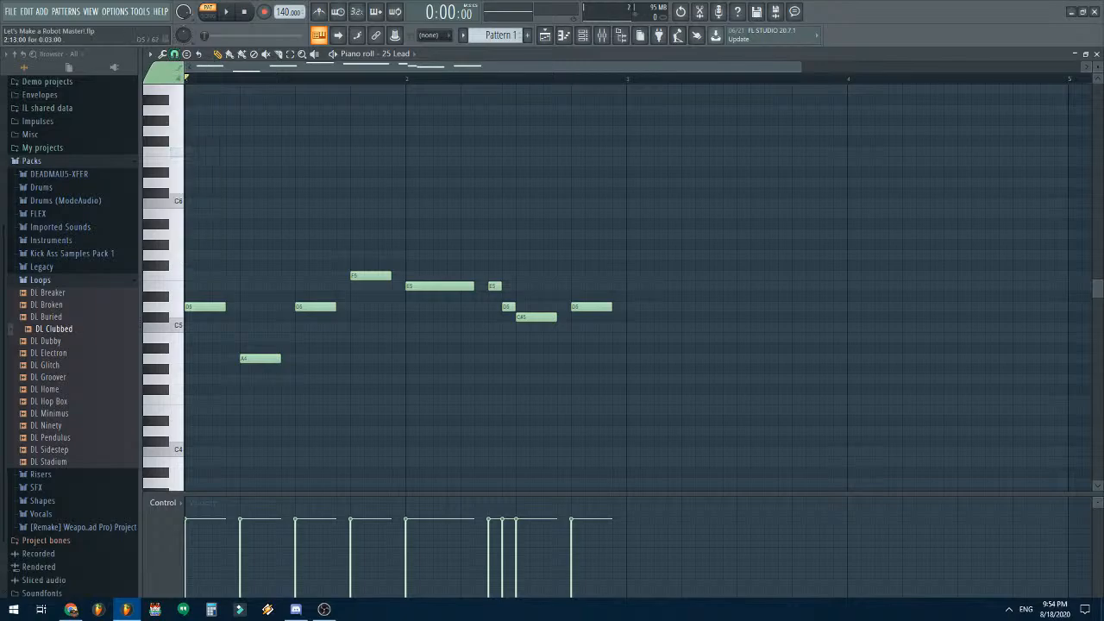
pyautogui.moveTo(610, 307); pyautogui.dragTo(592, 307)
pyautogui.click(175, 53)
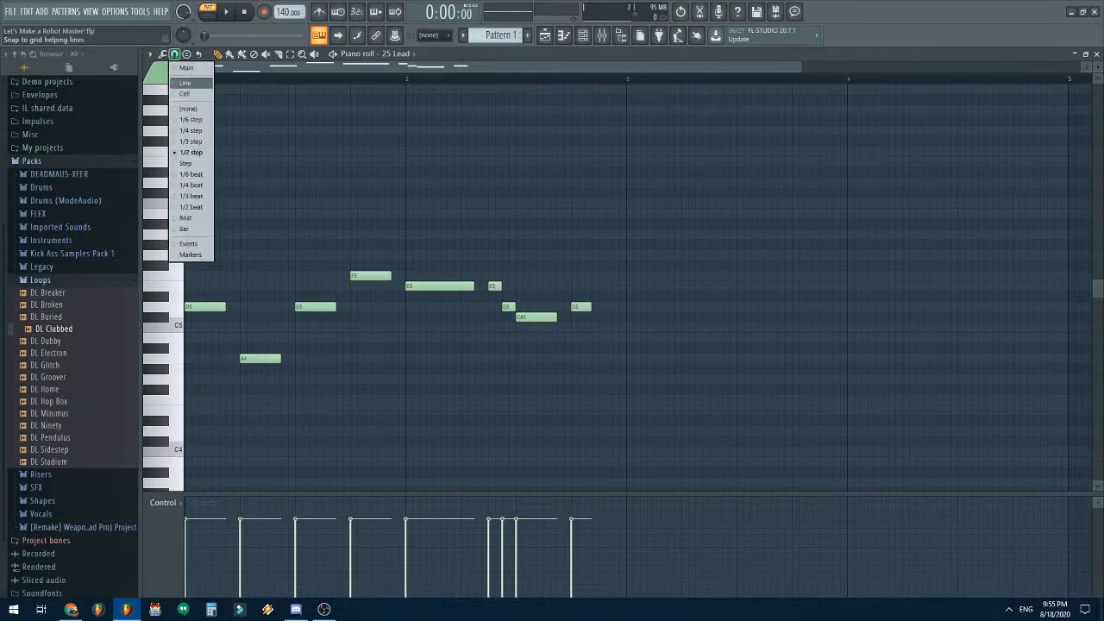
pyautogui.click(183, 93)
pyautogui.click(608, 286)
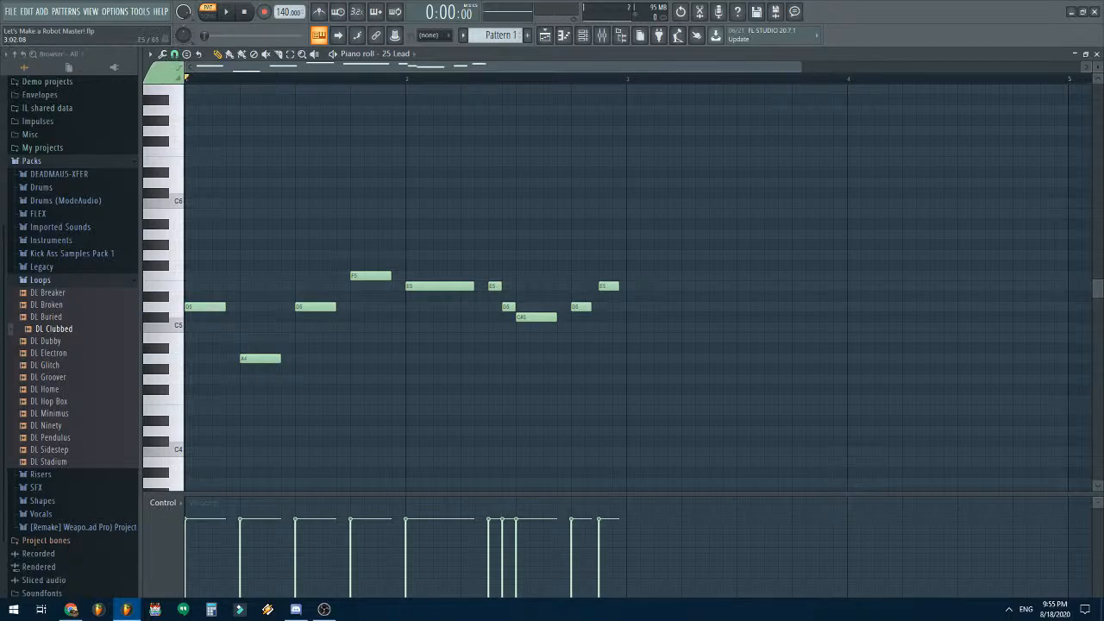
# - Fill bar 3 with 3-step notes F5, C5, F5 and A5, one on each beat
pyautogui.click(636, 275)
pyautogui.click(692, 327)
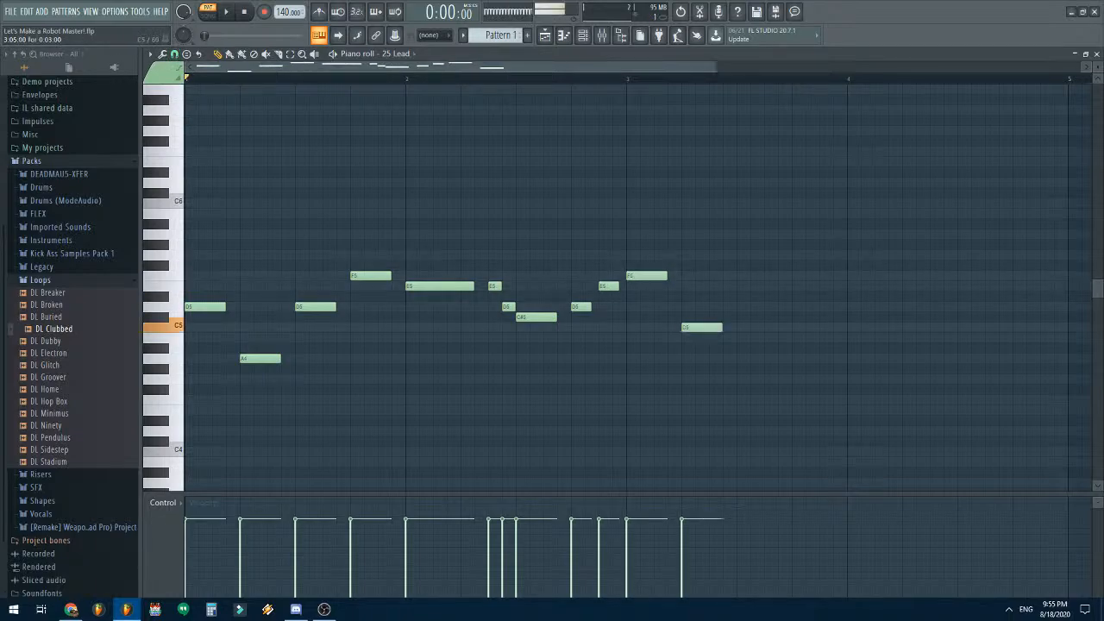
pyautogui.click(747, 275)
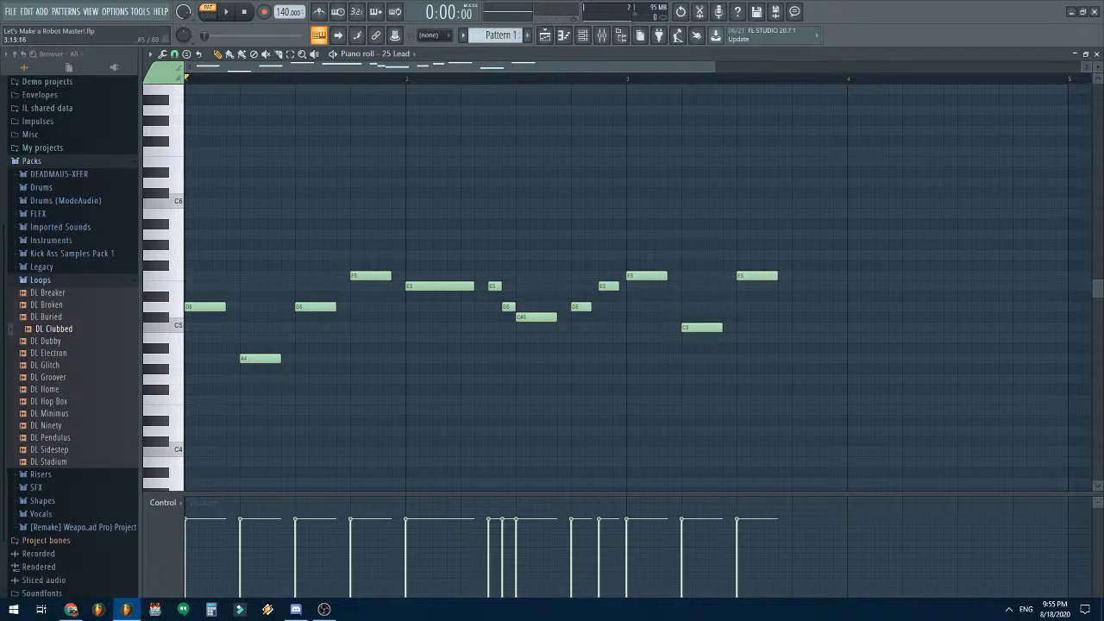
pyautogui.click(801, 233)
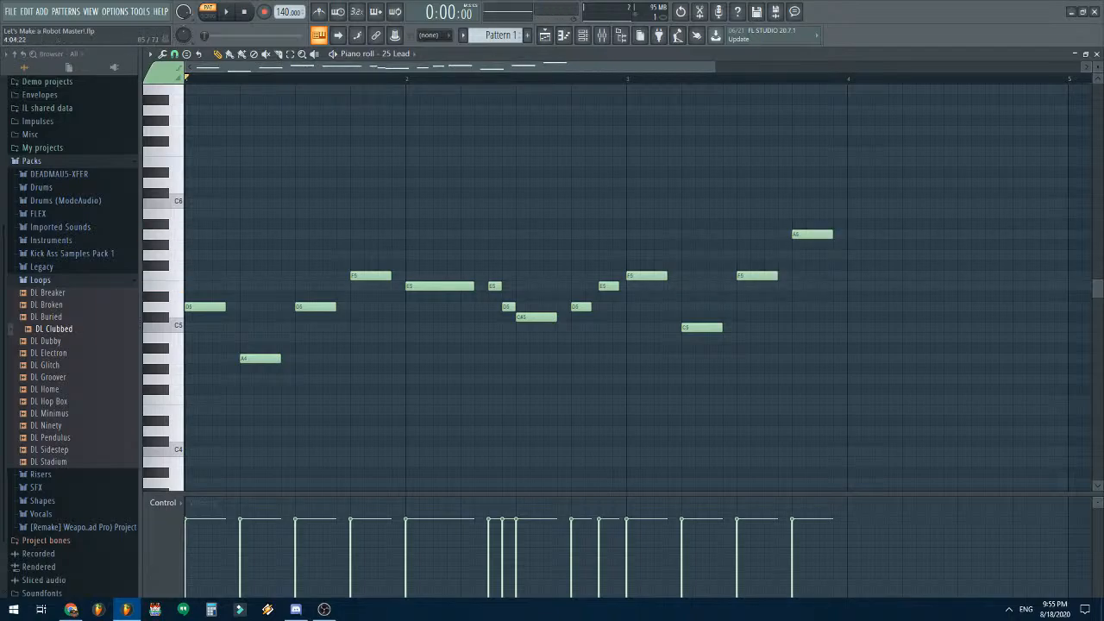
# - Fill bar 4 with a 5-step G5, 1-step G5 and F5 notes, and 3-step E5 and C#5 notes
pyautogui.click(853, 256)
pyautogui.hscroll(2, 463, 306)
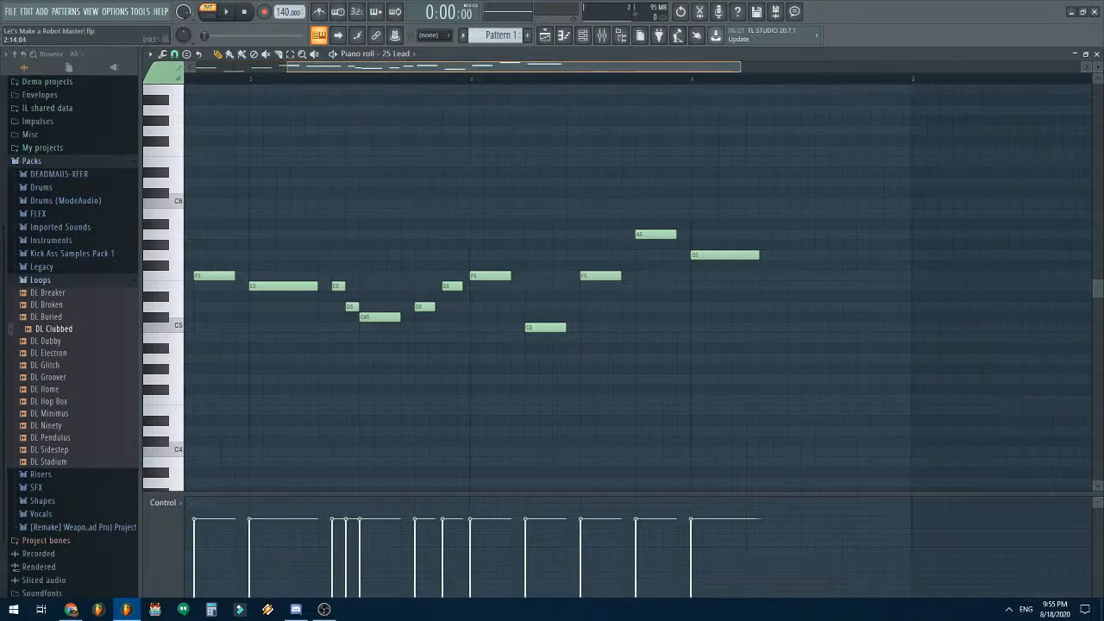
pyautogui.click(269, 286)
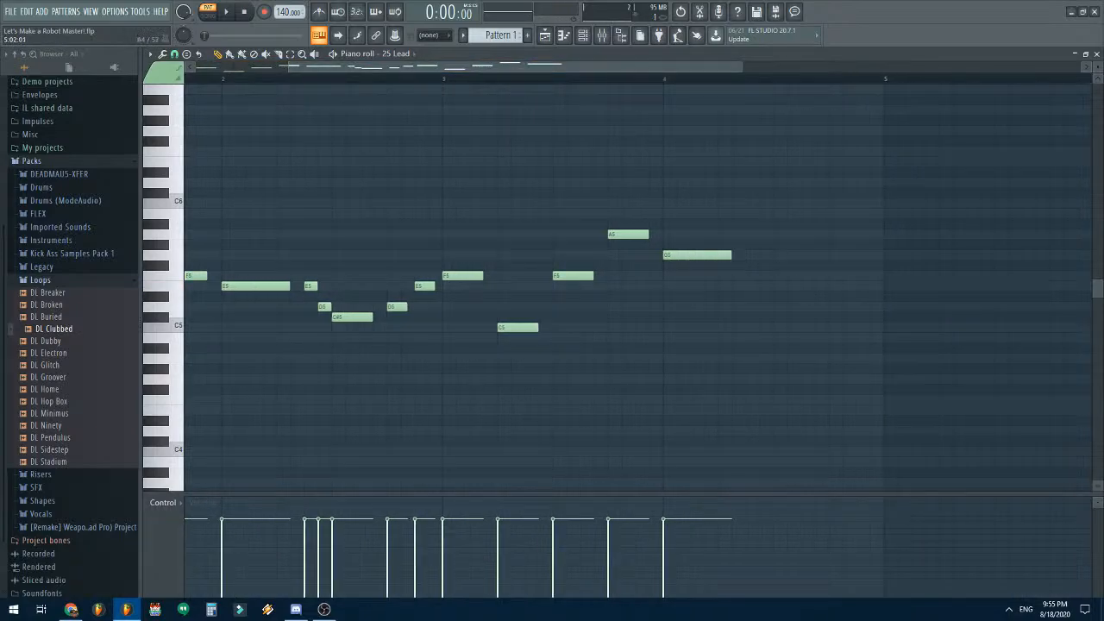
pyautogui.click(751, 255)
pyautogui.click(766, 276)
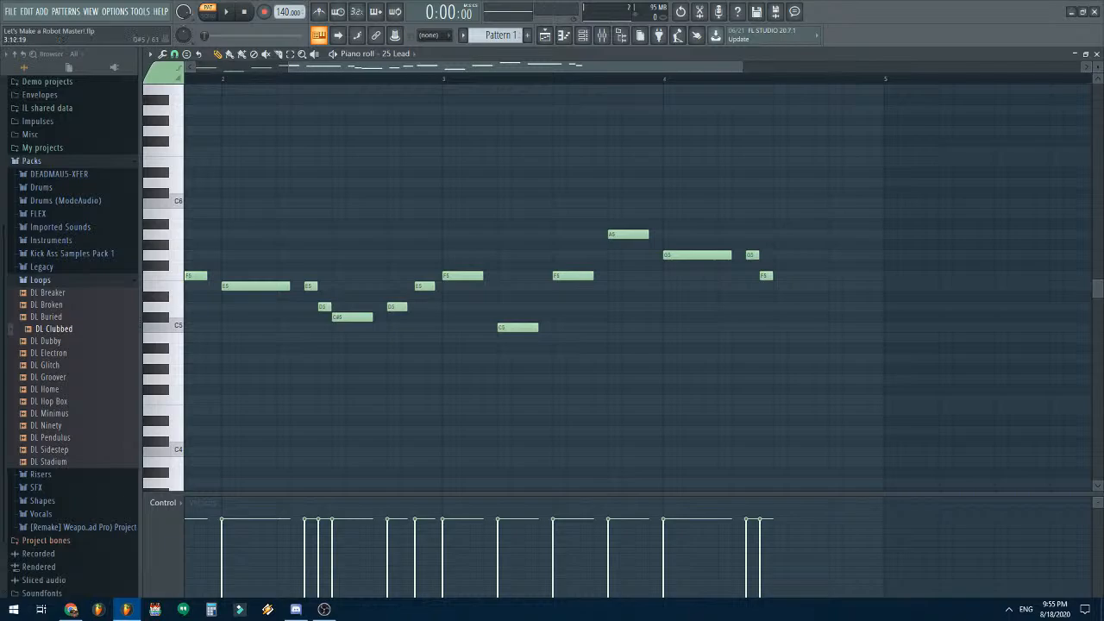
pyautogui.click(780, 286)
pyautogui.click(835, 316)
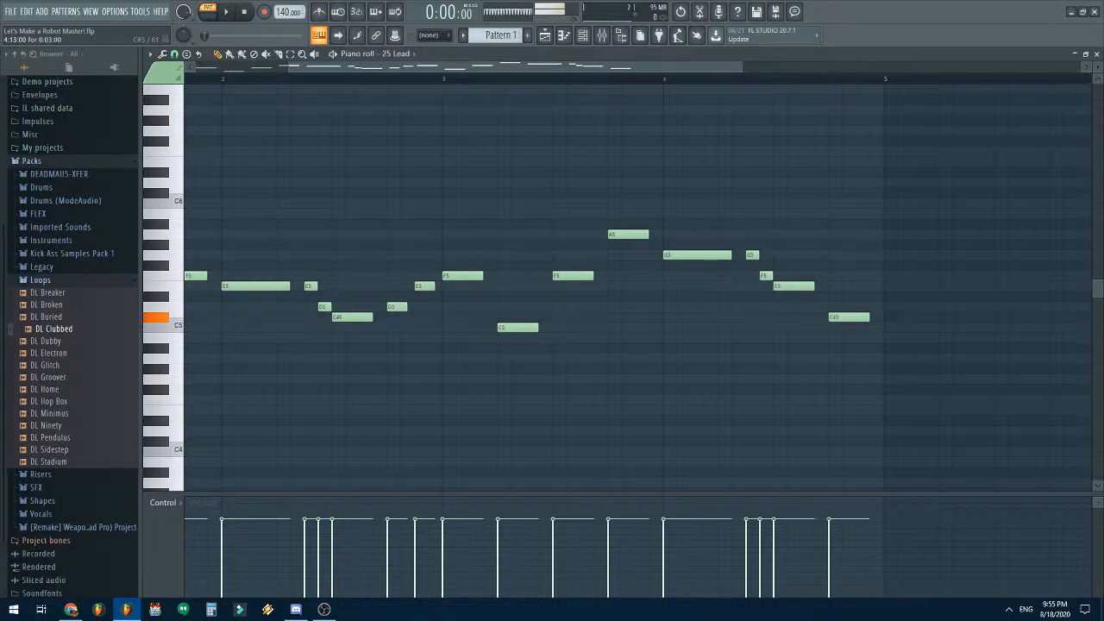
# - Play back the start of the lead melody and place Pattern 1 at bar 1 of Track 1 in the playlist
pyautogui.moveTo(585, 67); pyautogui.dragTo(492, 66)
pyautogui.moveTo(650, 67); pyautogui.dragTo(807, 67)
pyautogui.press('space')
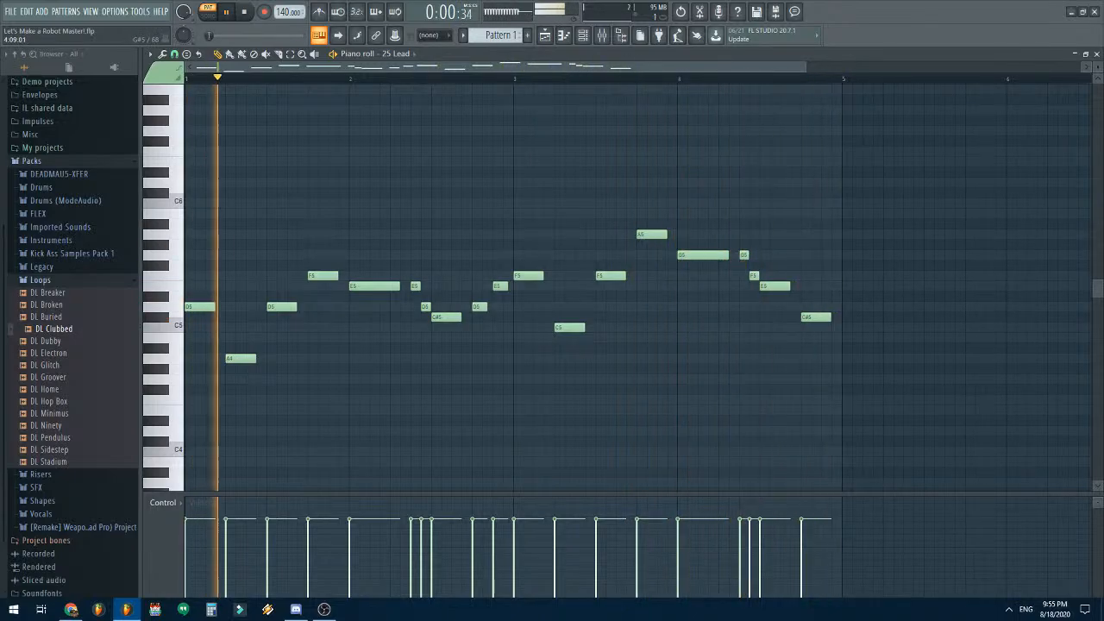
pyautogui.press('space')
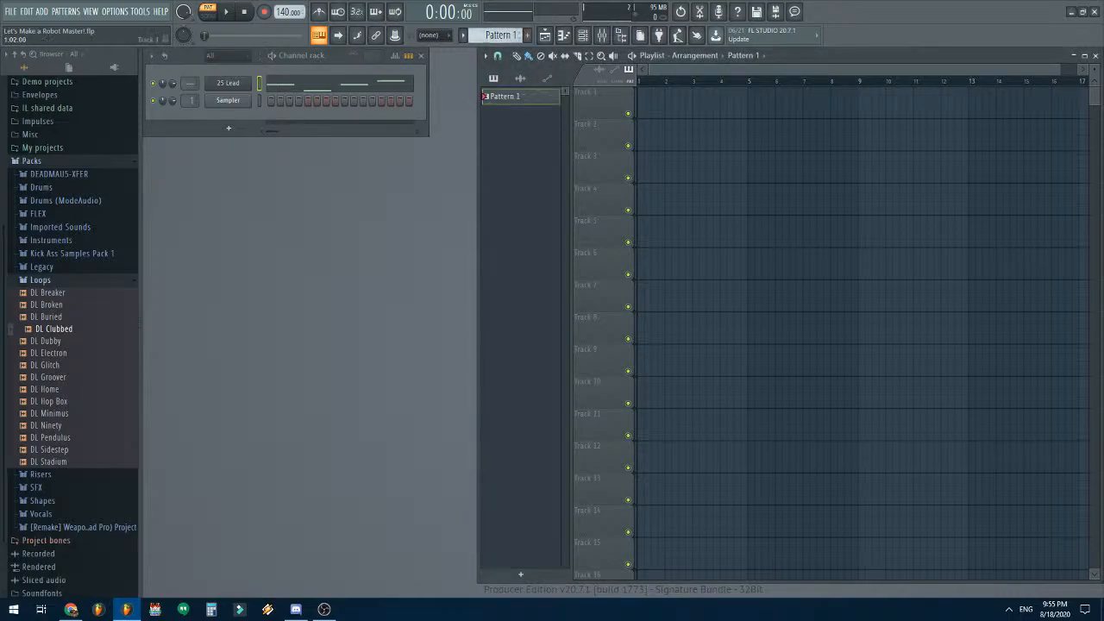
pyautogui.click(641, 103)
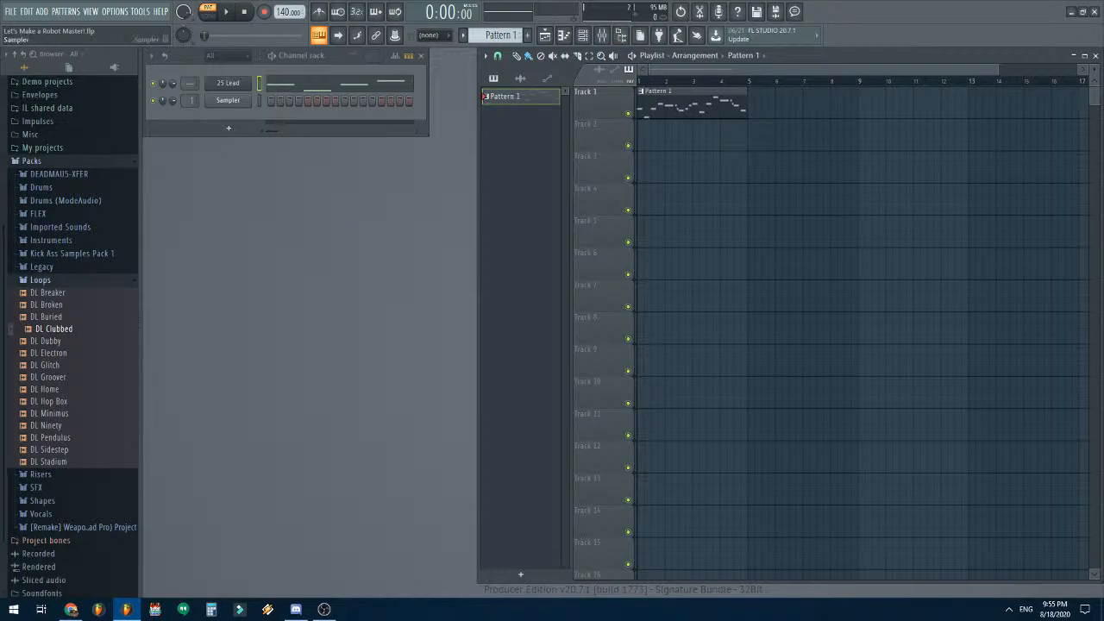
# - Insert a magical8bitPlug3 instrument channel below 25 Lead and set its oscillator shape to triangle
pyautogui.rightClick(250, 98)
pyautogui.moveTo(284, 189)
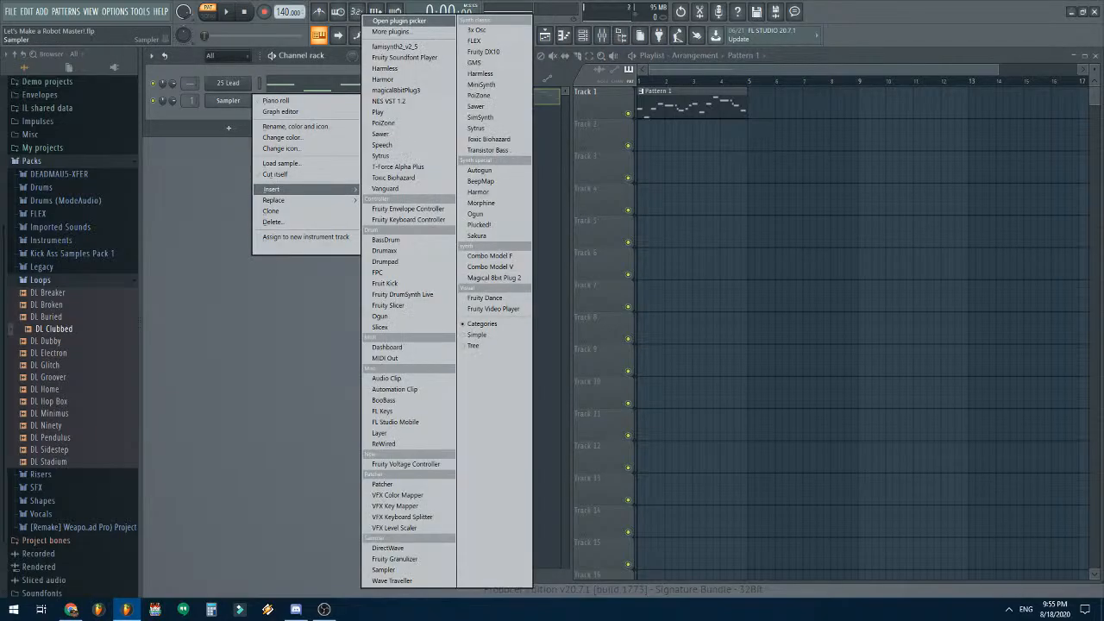
pyautogui.click(396, 89)
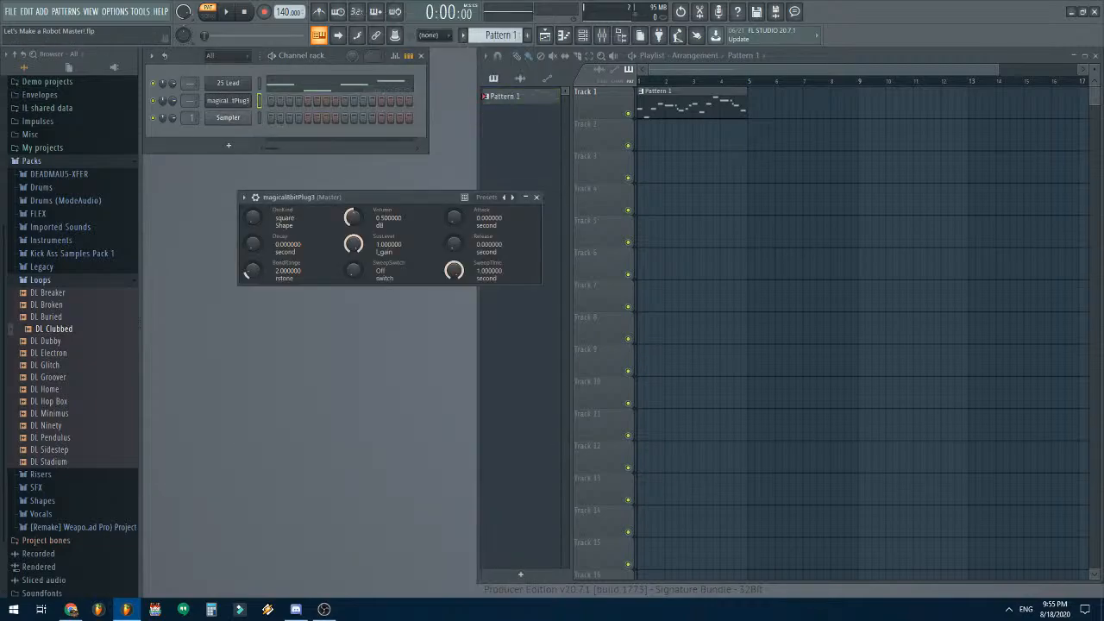
pyautogui.moveTo(252, 217); pyautogui.dragTo(253, 182)
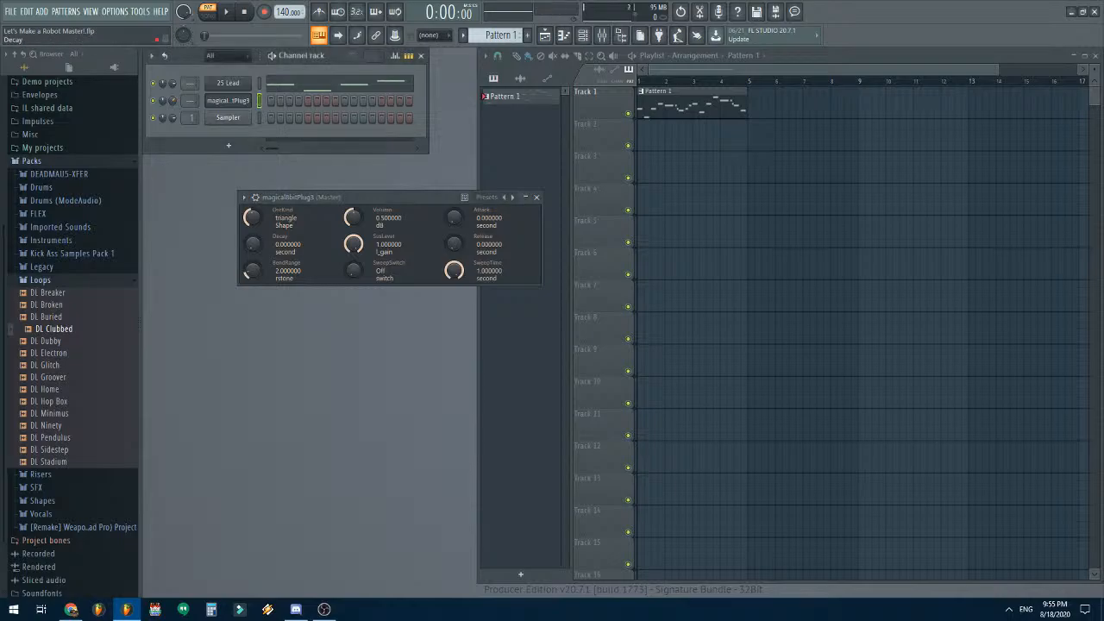
pyautogui.moveTo(253, 244); pyautogui.dragTo(252, 229)
pyautogui.click(536, 197)
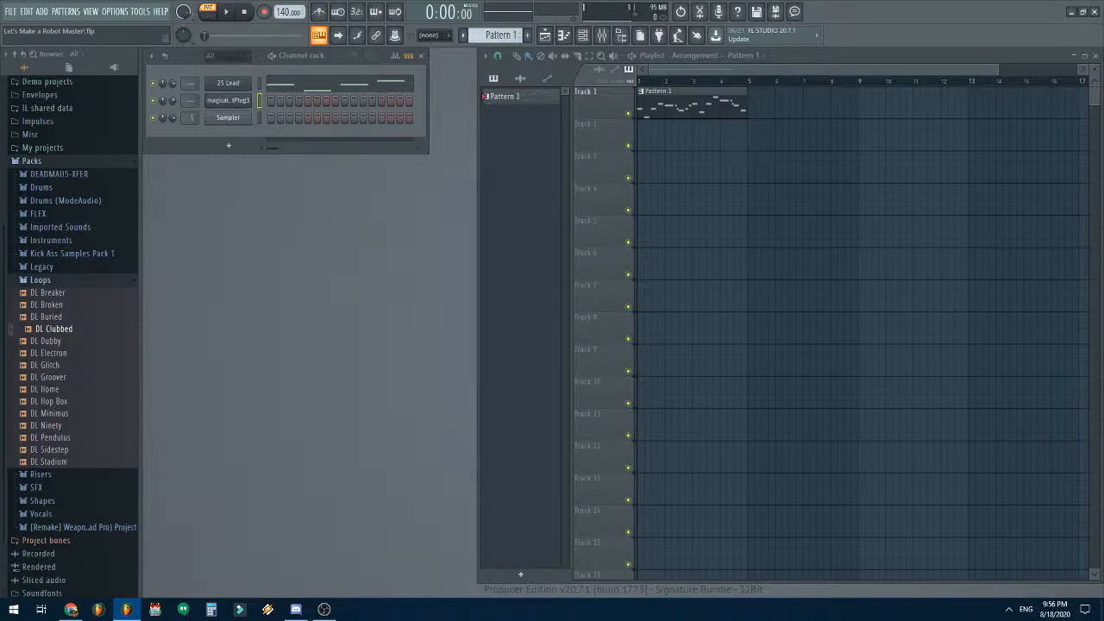
# - Rename the magical8bitPlug3 channel to "Tri Bass"
pyautogui.rightClick(246, 100)
pyautogui.click(294, 126)
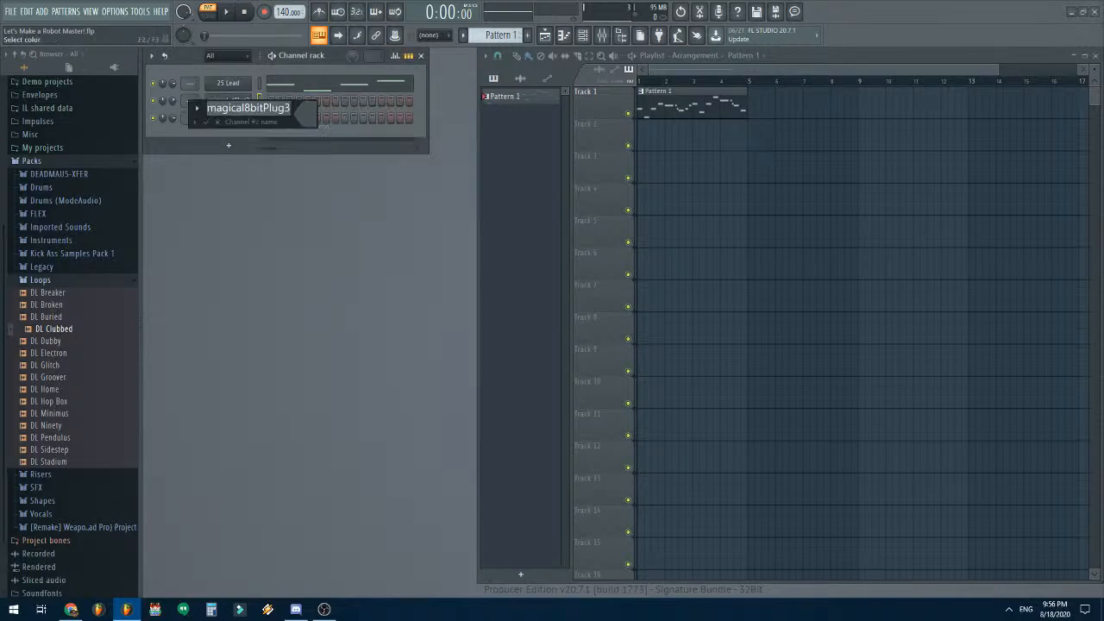
pyautogui.write('Tri Bass')
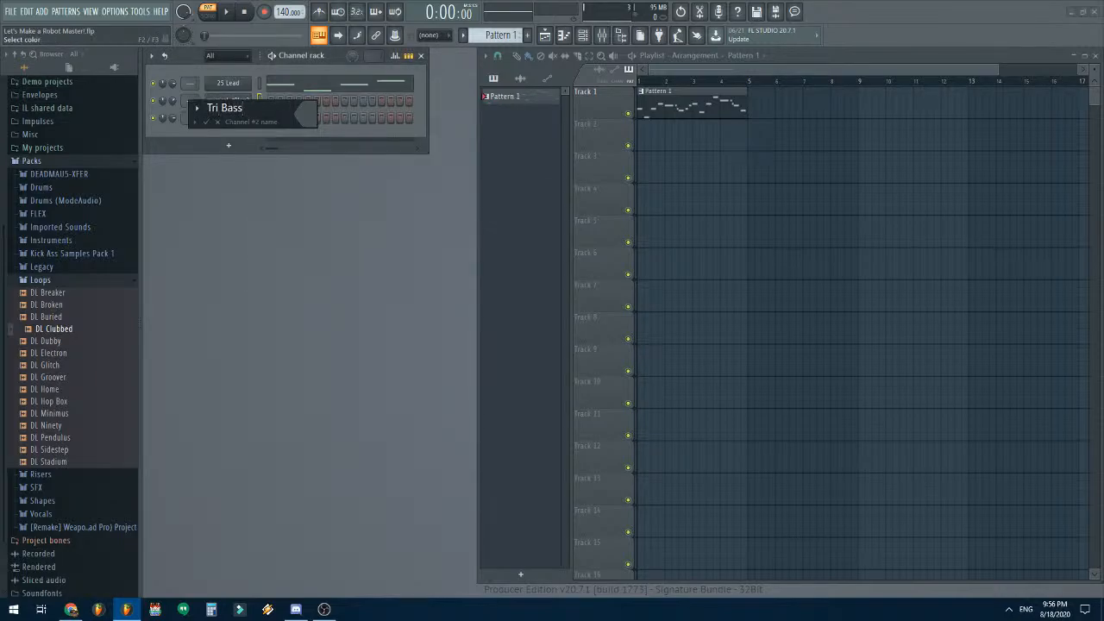
pyautogui.press('Return')
# - Open the Tri Bass piano roll and place six consecutive 2-step D4 notes from the start of bar 1
pyautogui.click(339, 84)
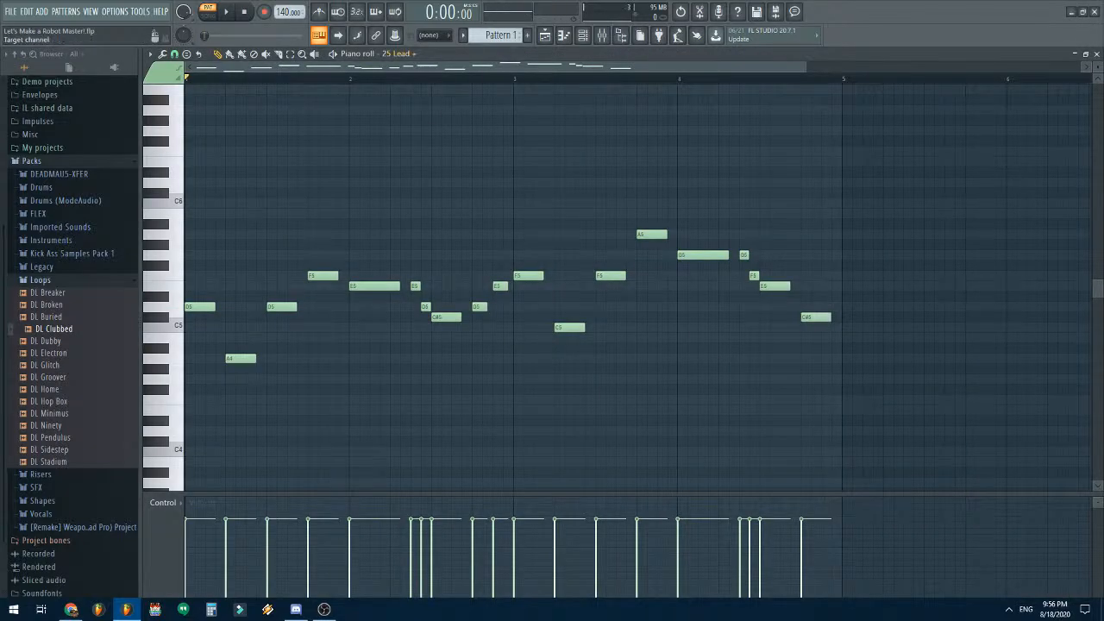
pyautogui.click(396, 53)
pyautogui.click(407, 87)
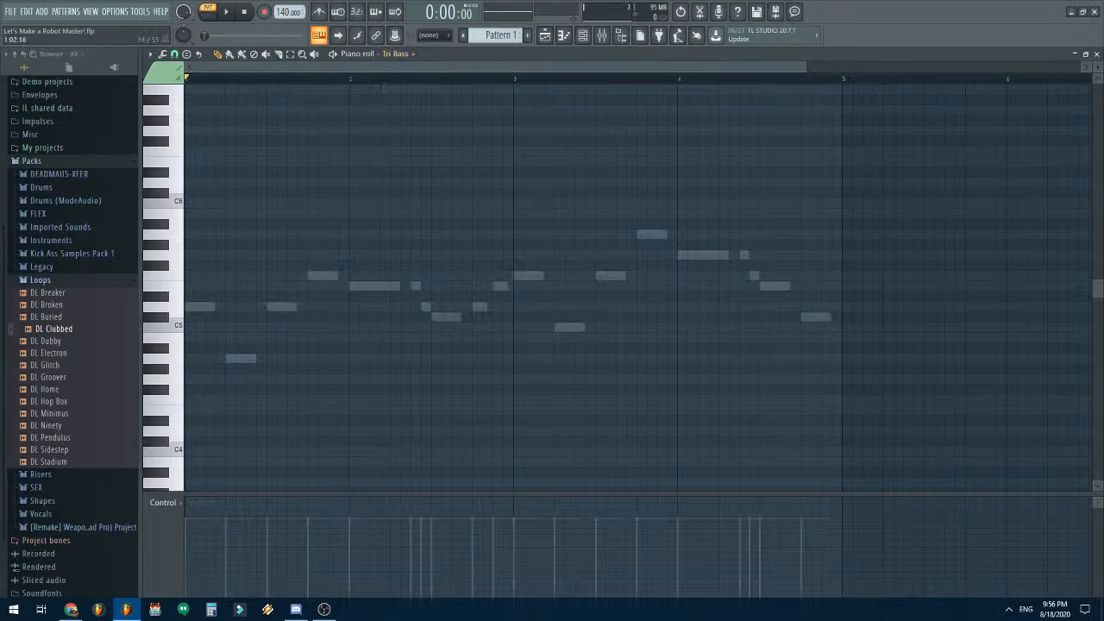
pyautogui.scroll(-3, 621, 285)
pyautogui.click(189, 337)
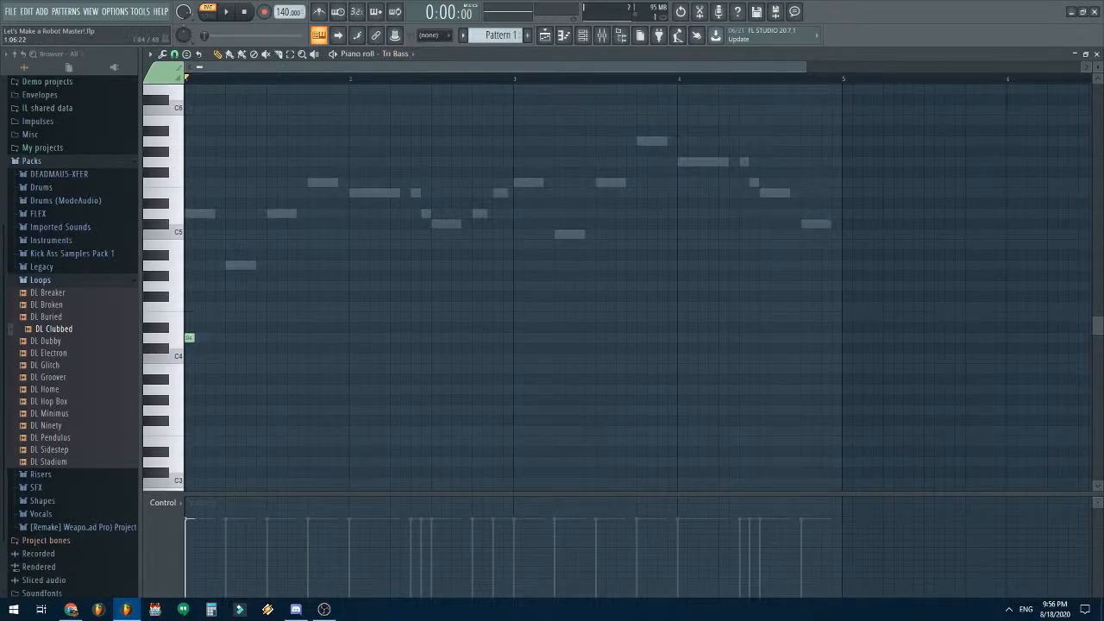
pyautogui.moveTo(193, 337); pyautogui.dragTo(204, 337)
pyautogui.click(209, 337)
pyautogui.click(230, 337)
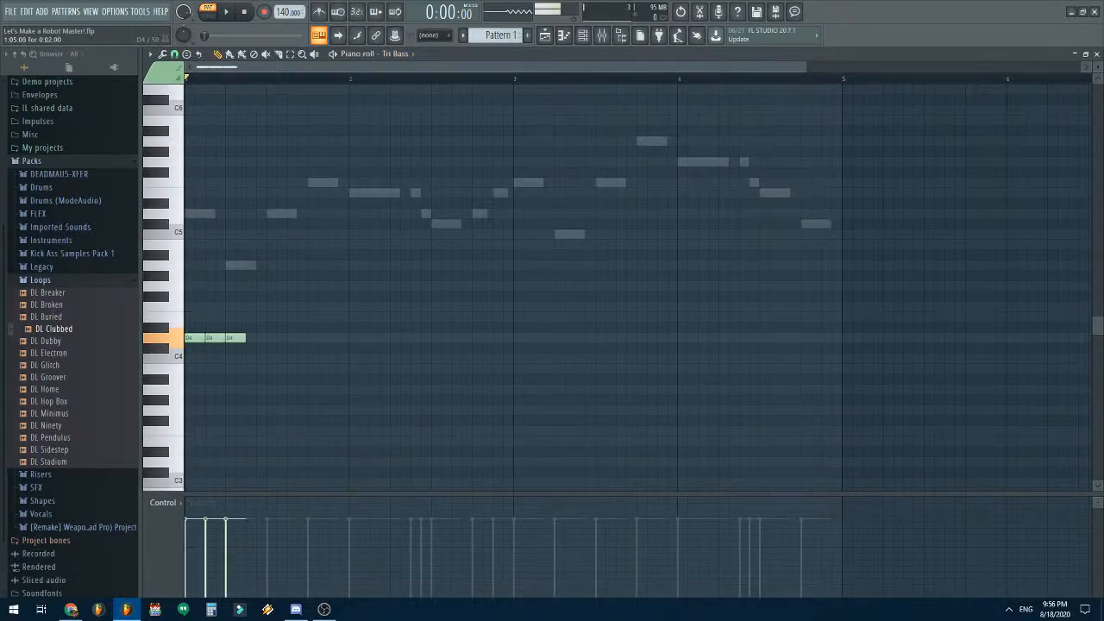
pyautogui.click(251, 337)
pyautogui.click(272, 337)
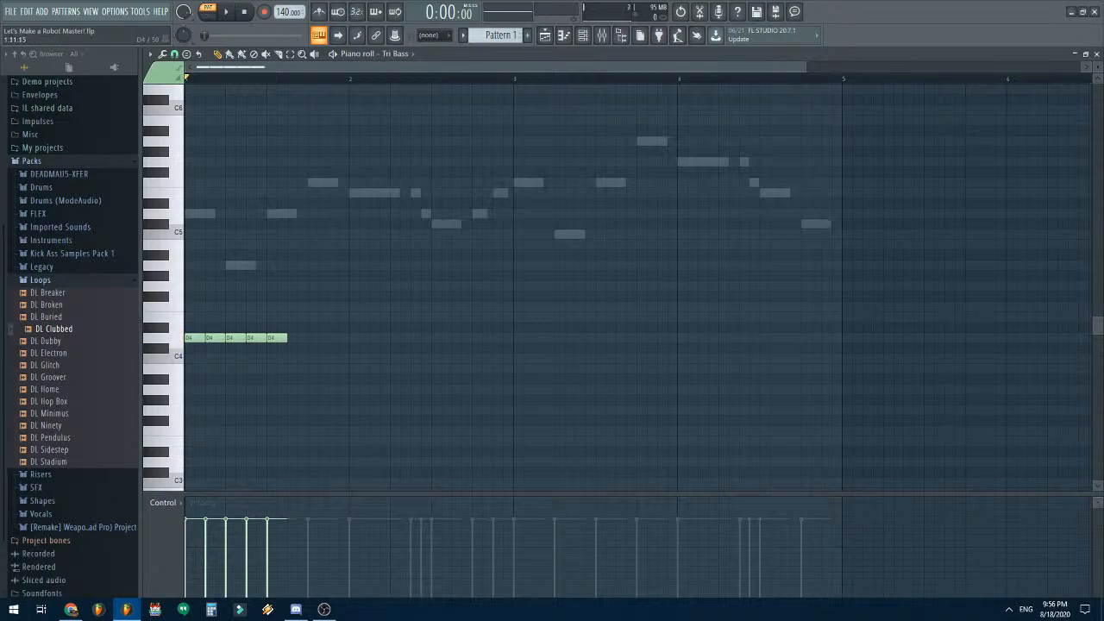
pyautogui.click(293, 338)
# - Add a 4-step C#4 leading into bar 2, five 2-step C#4 notes, and a 4-step C#3 ending the bar
pyautogui.click(333, 347)
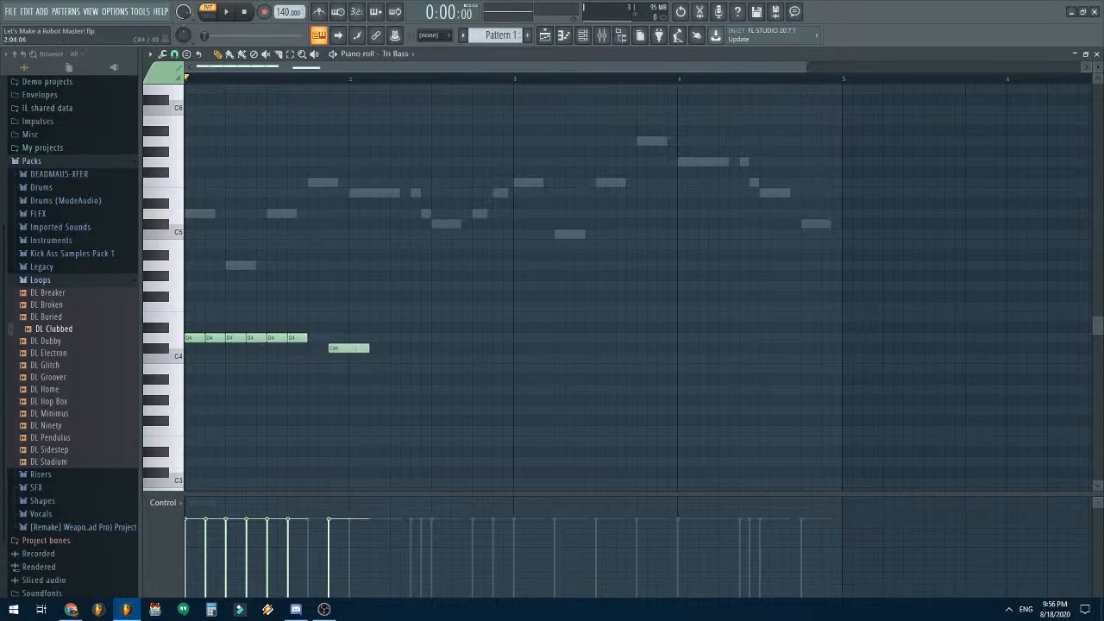
pyautogui.click(376, 347)
pyautogui.click(396, 348)
pyautogui.click(417, 347)
pyautogui.click(438, 348)
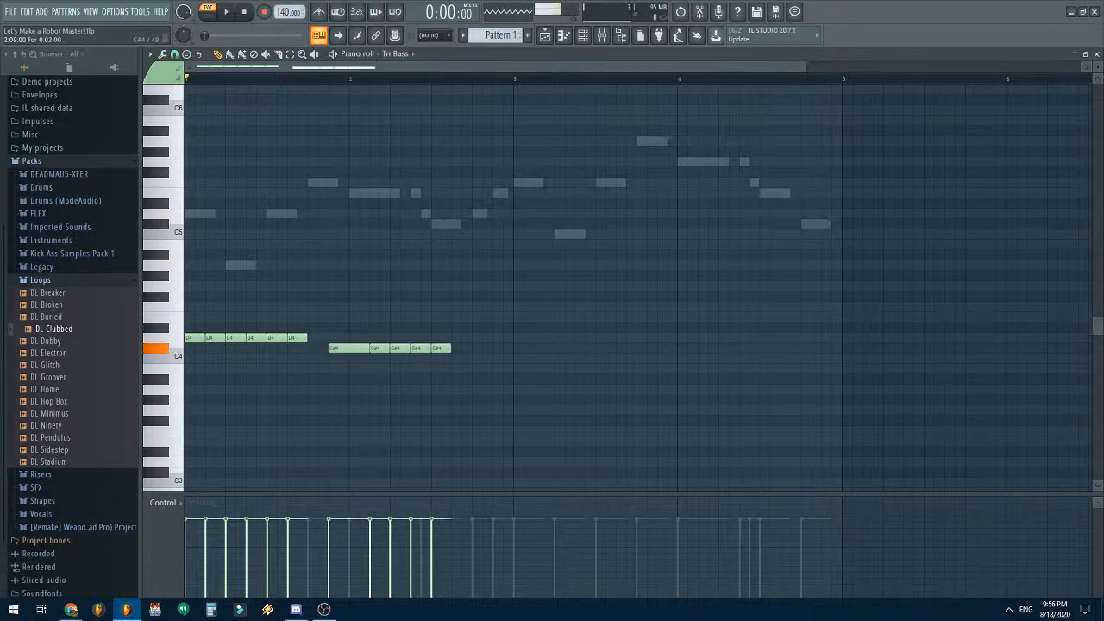
pyautogui.click(459, 347)
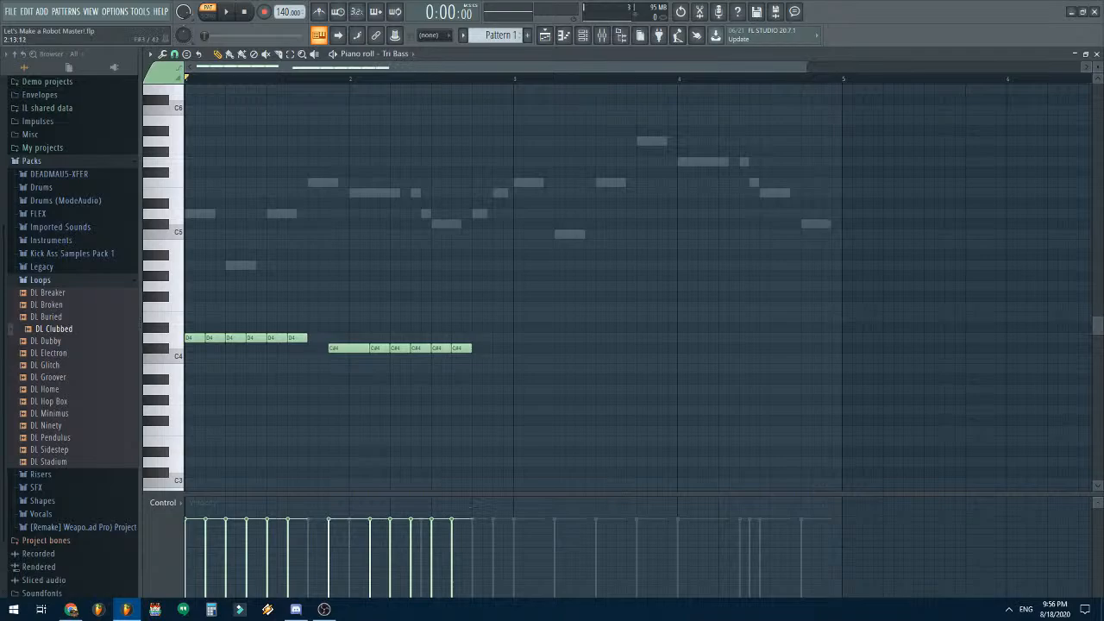
pyautogui.moveTo(477, 451); pyautogui.dragTo(511, 472)
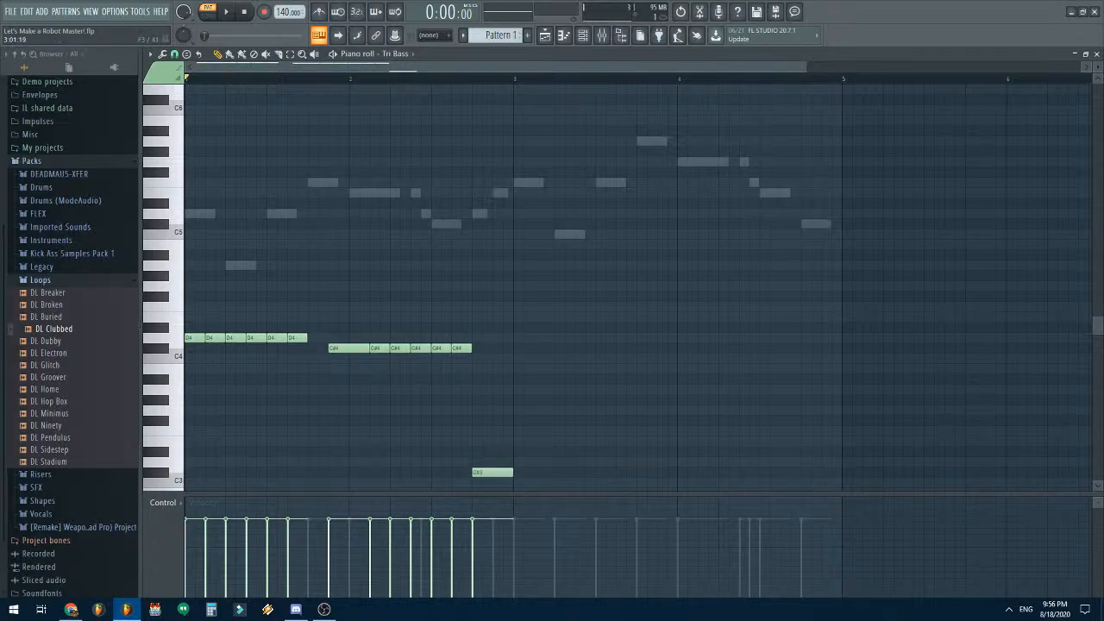
# - Place six consecutive 2-step C4 notes in the bass from the start of bar 3
pyautogui.scroll(-3, 513, 465)
pyautogui.click(523, 420)
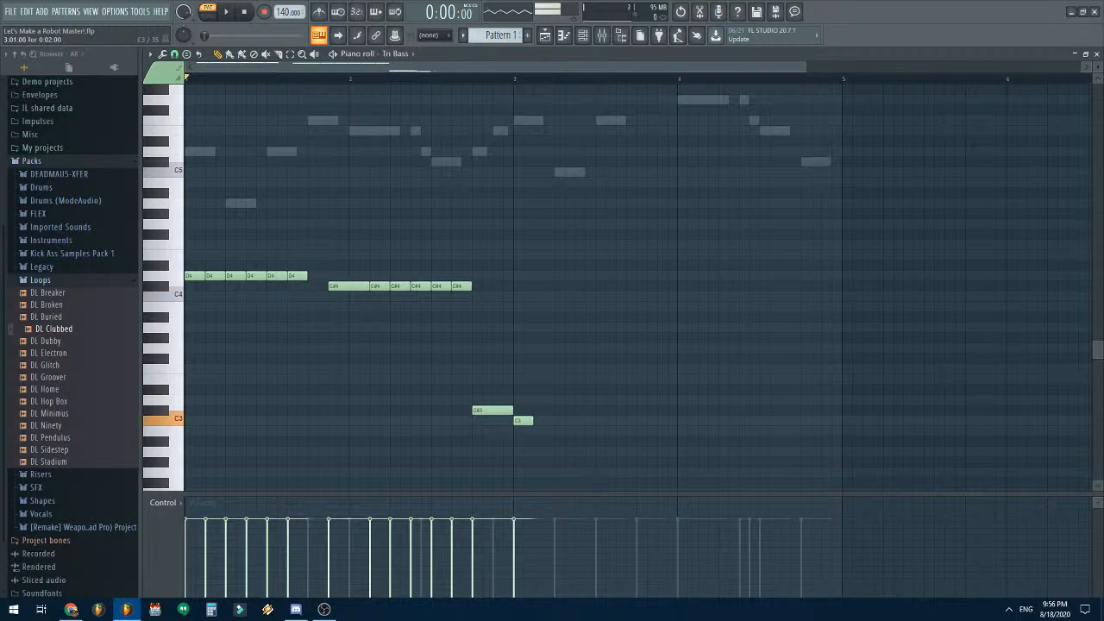
pyautogui.moveTo(523, 420); pyautogui.dragTo(523, 296)
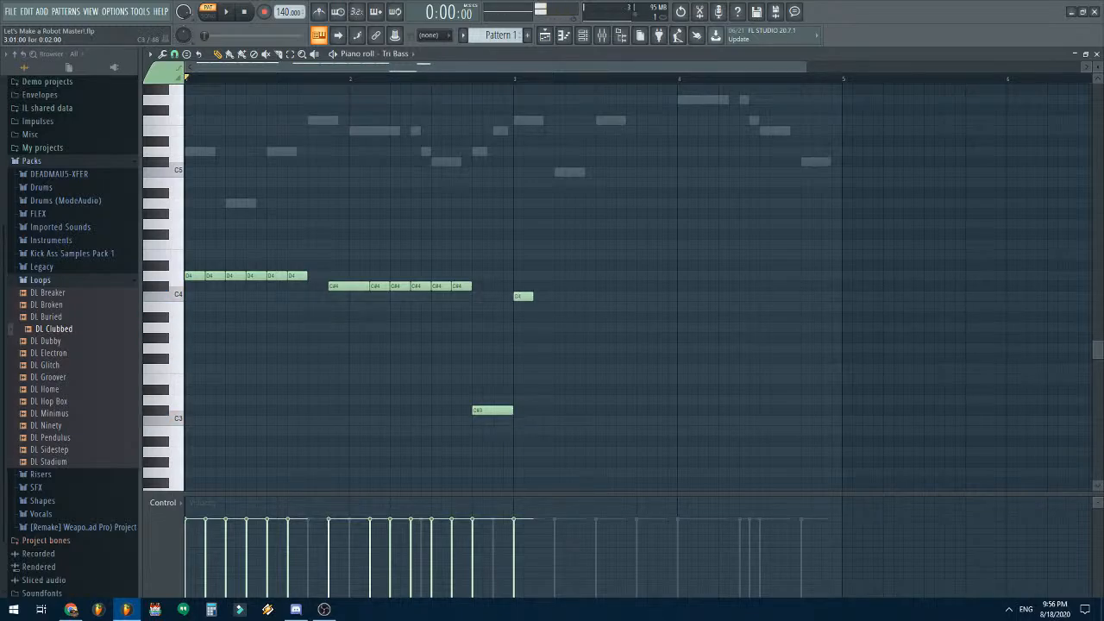
pyautogui.click(543, 296)
pyautogui.click(563, 296)
pyautogui.click(584, 296)
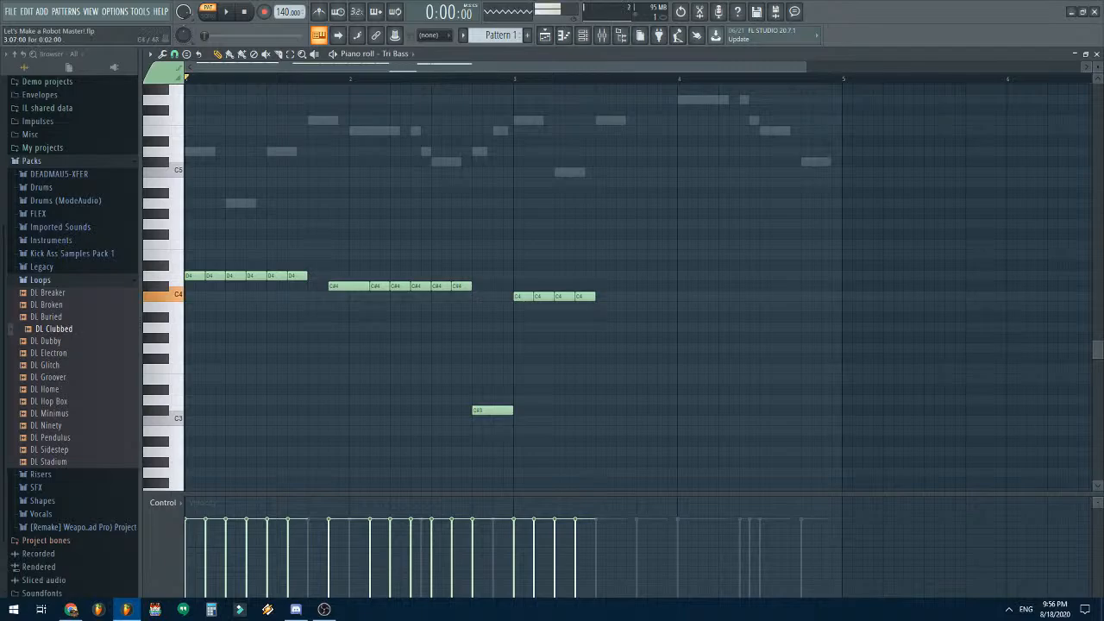
pyautogui.click(605, 296)
pyautogui.click(626, 296)
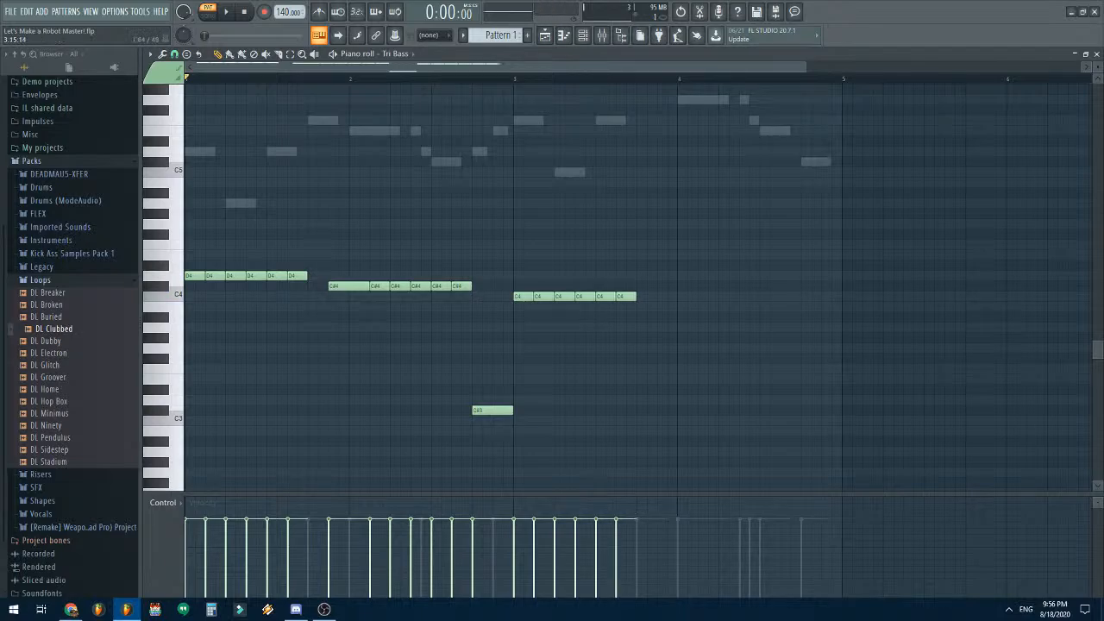
# - Add a 4-step C#4 bass note crossing from bar 3 into bar 4, followed by five 2-step C#4 notes
pyautogui.click(666, 286)
pyautogui.moveTo(675, 286); pyautogui.dragTo(697, 285)
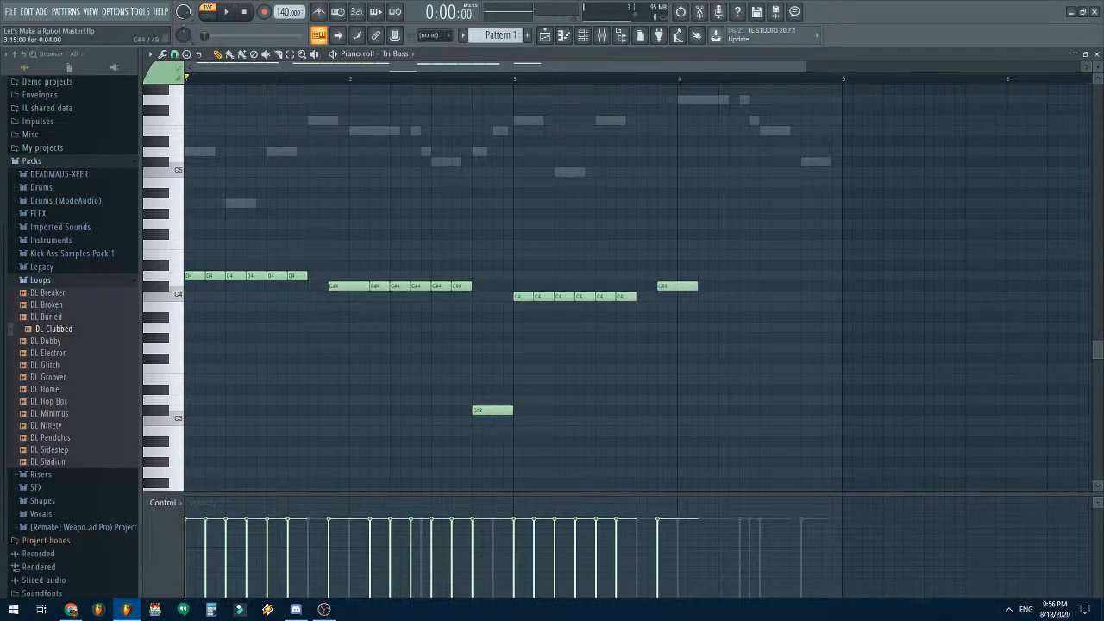
pyautogui.click(707, 286)
pyautogui.click(728, 285)
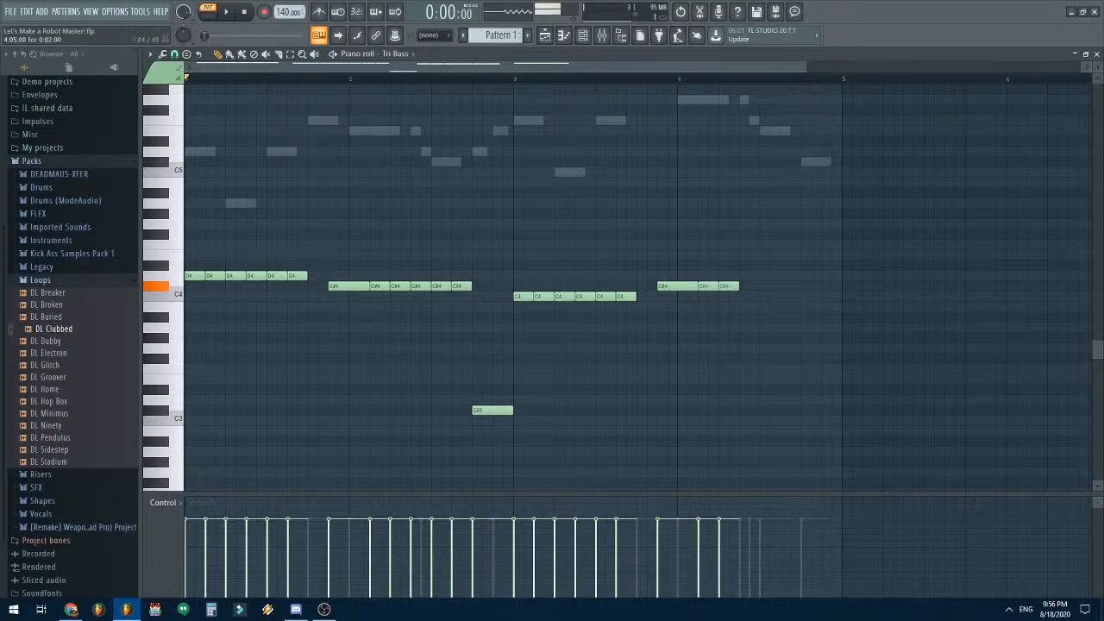
pyautogui.click(750, 285)
pyautogui.click(770, 285)
pyautogui.click(791, 286)
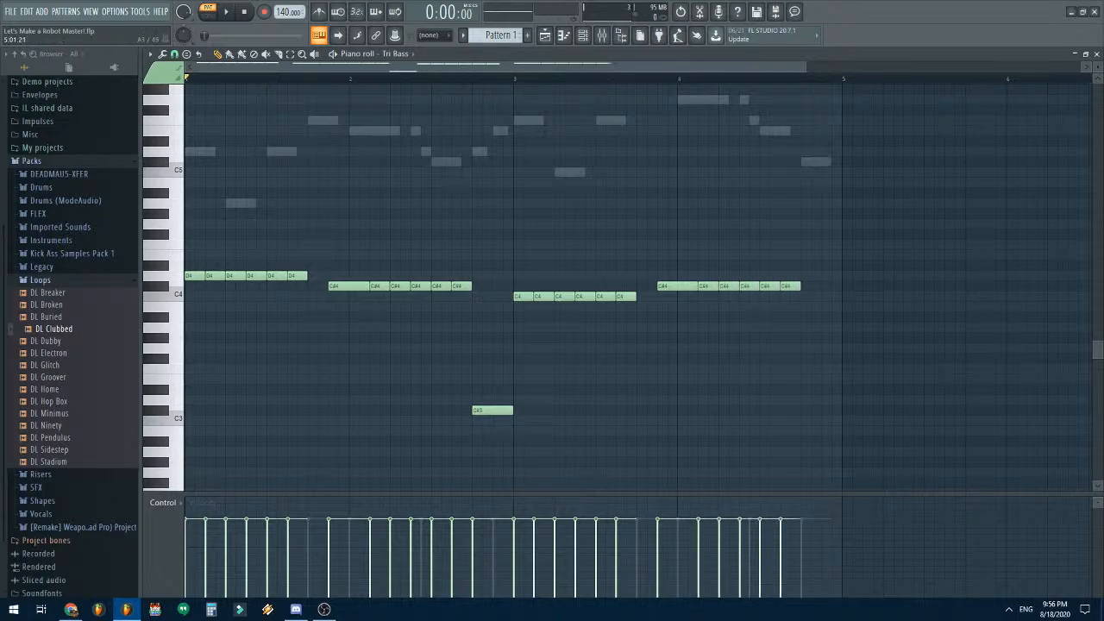
# - Finish bar 4 of the bass with a 2-step A2 and a 2-step A3, and close the piano roll
pyautogui.moveTo(811, 433); pyautogui.dragTo(810, 451)
pyautogui.moveTo(831, 358); pyautogui.dragTo(832, 326)
pyautogui.scroll(2, 893, 275)
pyautogui.scroll(-1, 893, 275)
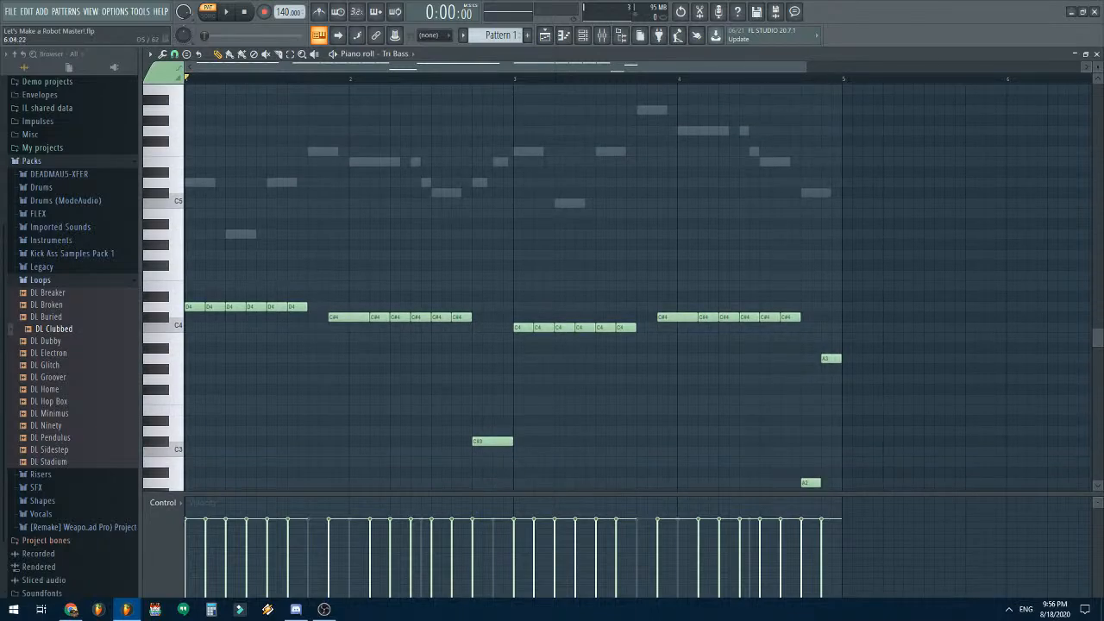
pyautogui.click(1095, 54)
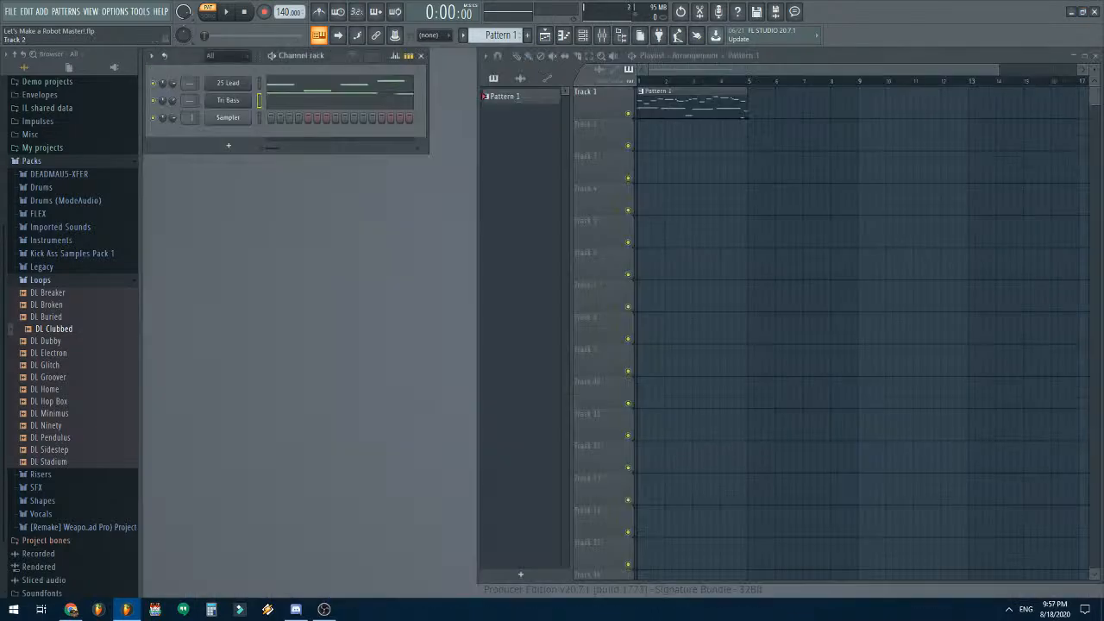
# - Switch playback to Song mode and lower the Tri Bass channel volume, auditioning the opening before and after the change
pyautogui.press('l')
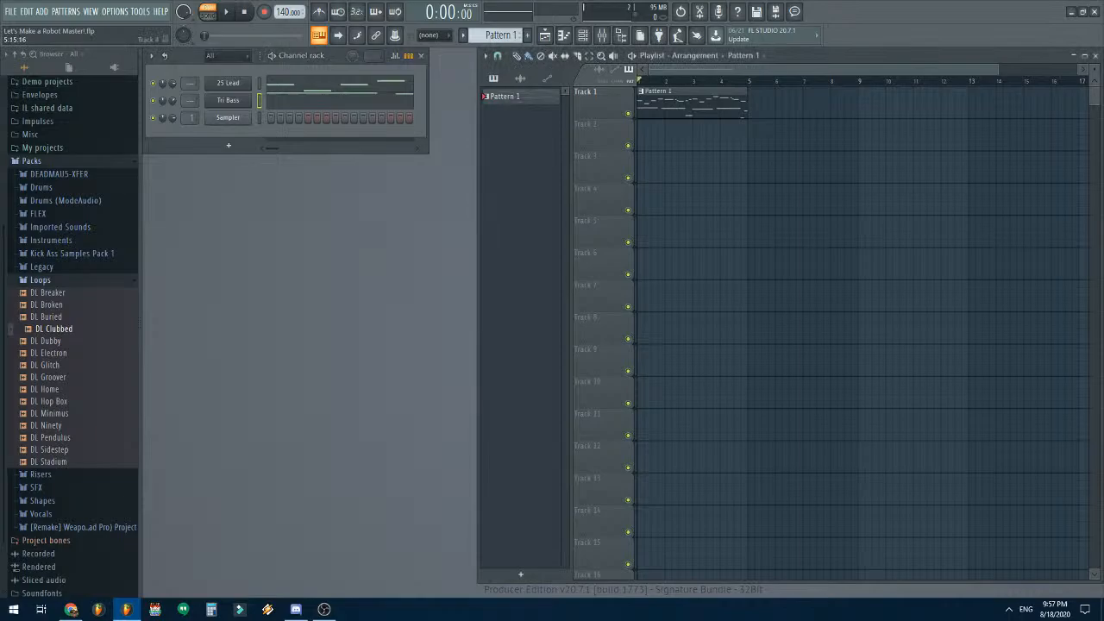
pyautogui.press('space')
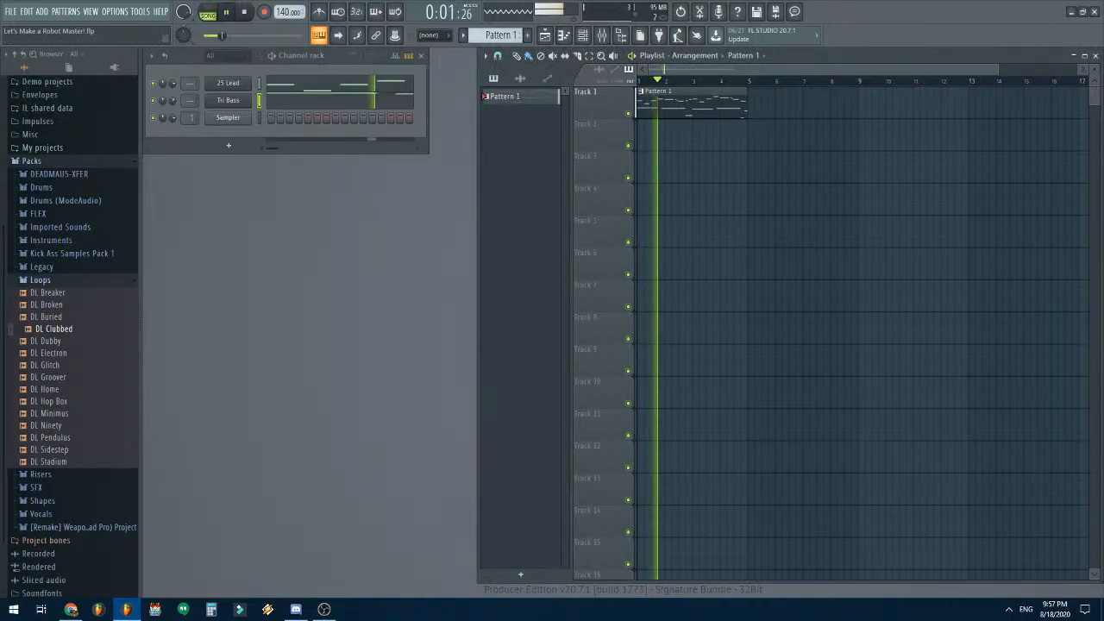
pyautogui.press('space')
pyautogui.moveTo(173, 100); pyautogui.dragTo(172, 112)
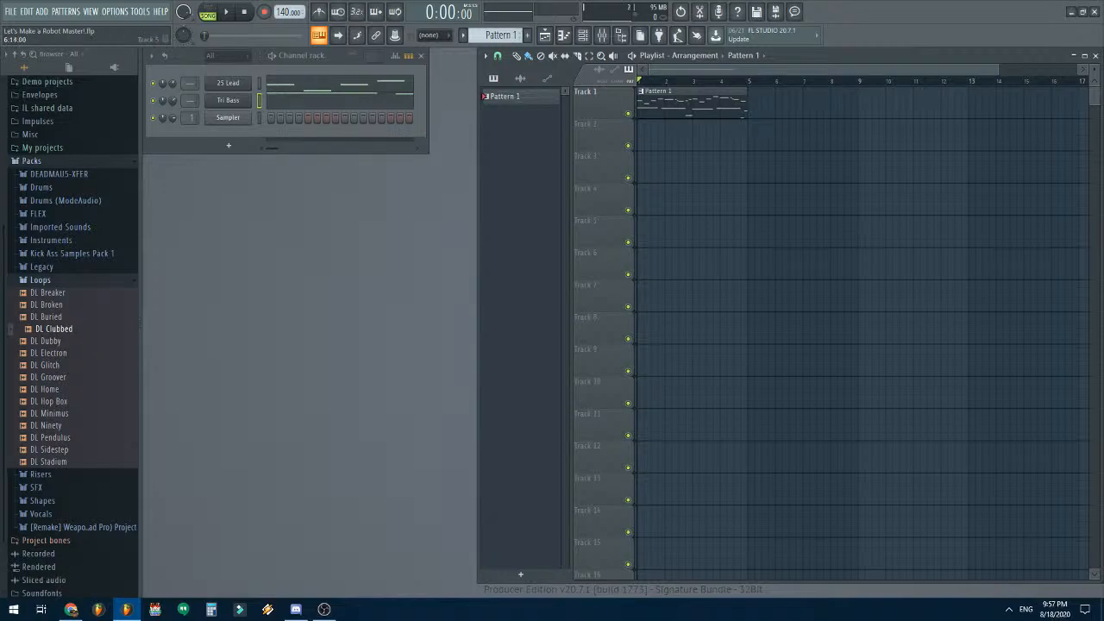
pyautogui.press('space')
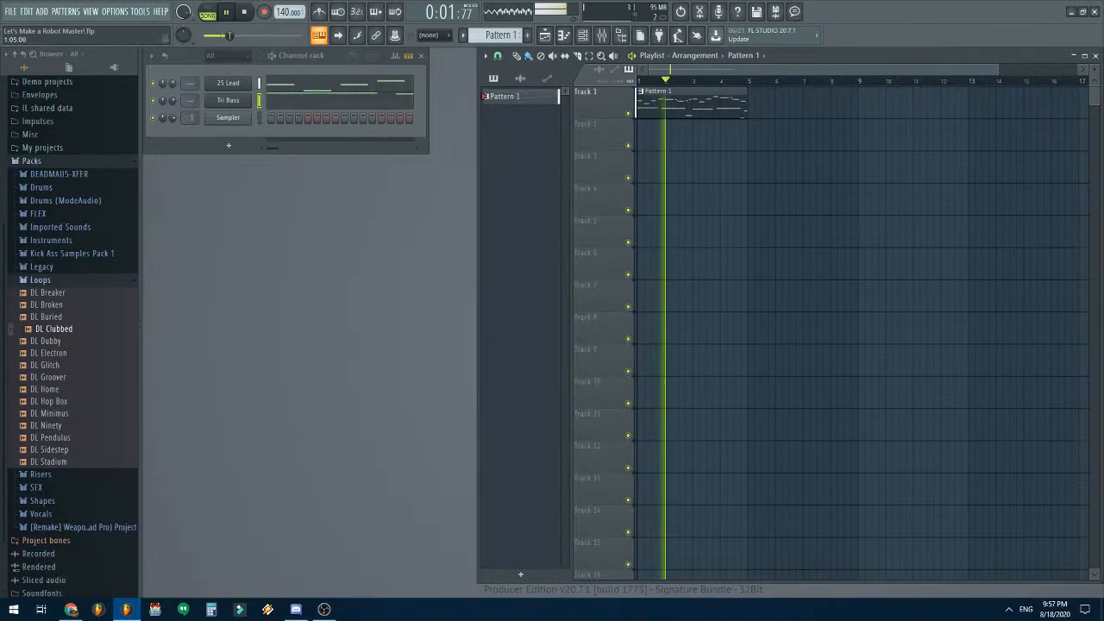
pyautogui.press('space')
# - Set the Tri Bass piano roll snap to 1/4 step and shorten all bass notes by half a step
pyautogui.click(340, 100)
pyautogui.click(174, 55)
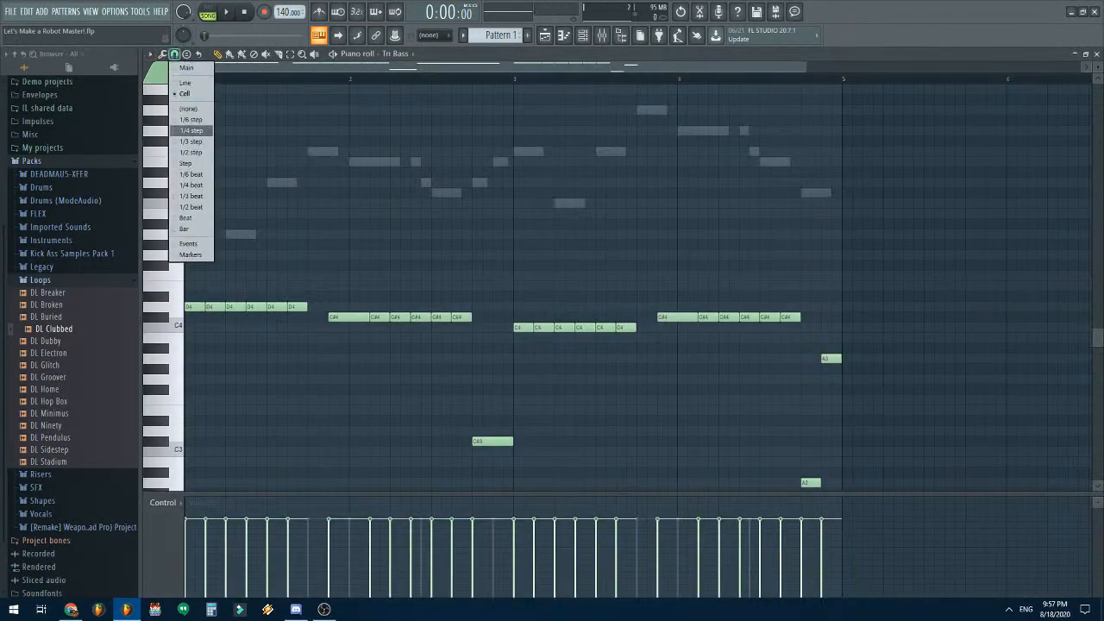
pyautogui.click(190, 130)
pyautogui.hotkey('ctrl', 'a')
pyautogui.moveTo(859, 394); pyautogui.dragTo(855, 395)
pyautogui.hotkey('ctrl', 'd')
pyautogui.hotkey('ctrl', 'a')
pyautogui.hotkey('ctrl', 'd')
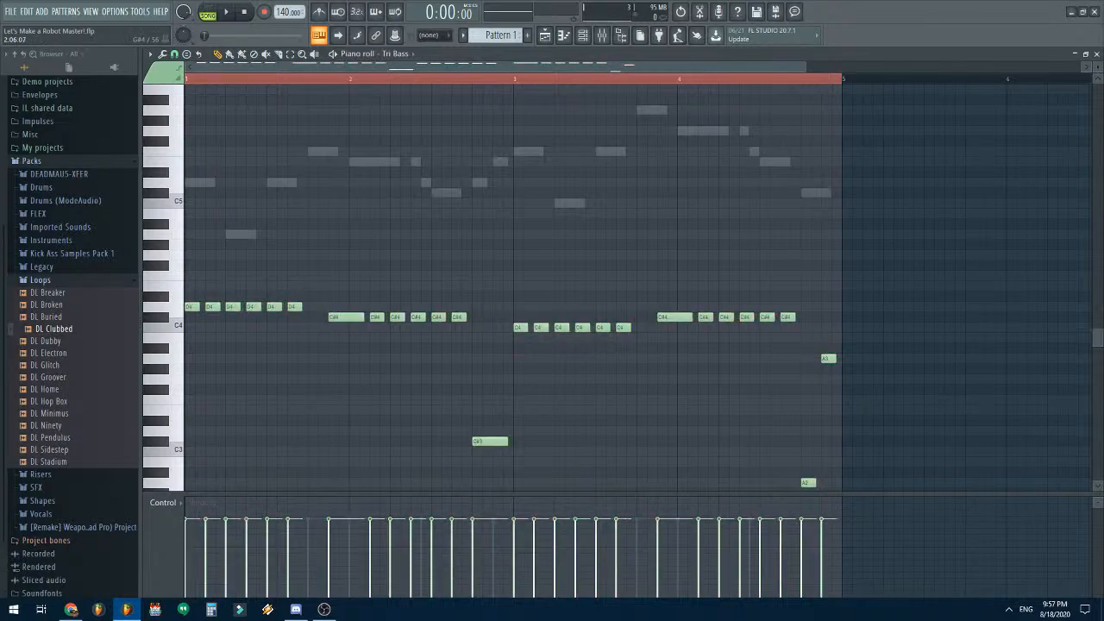
# - Close the piano roll and play back the four-bar arrangement to hear the shortened bass with the lead
pyautogui.click(1096, 54)
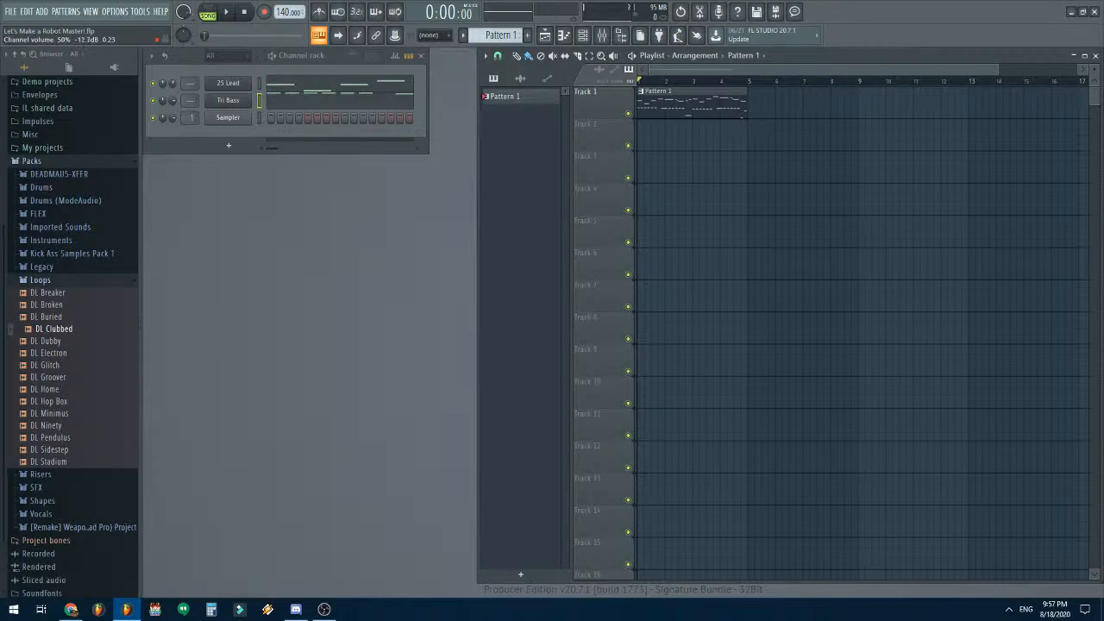
pyautogui.press('space')
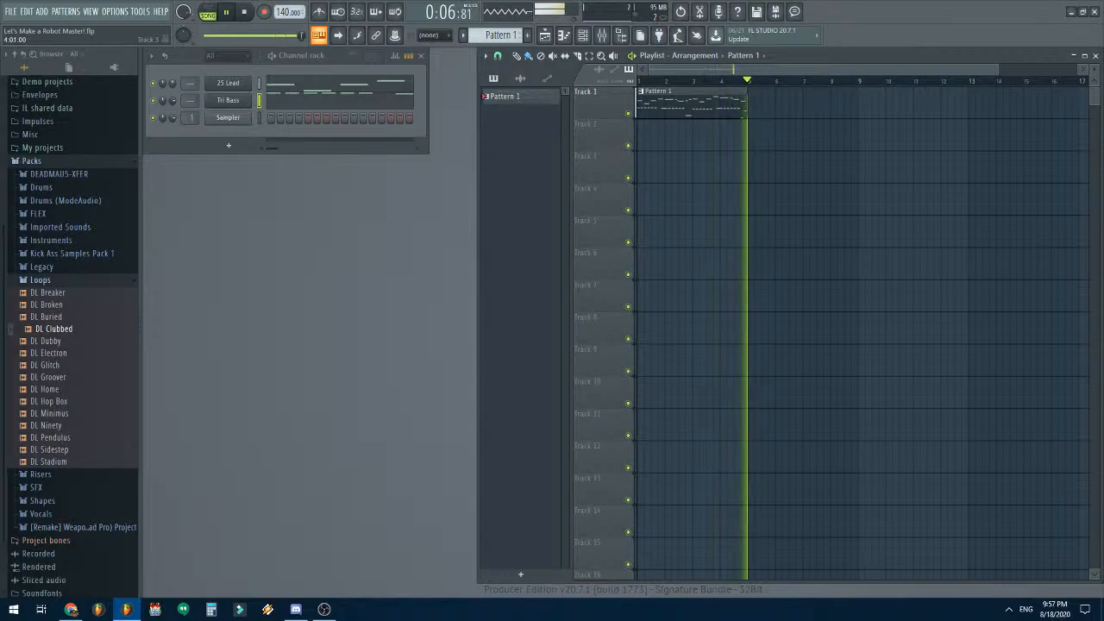
pyautogui.press('space')
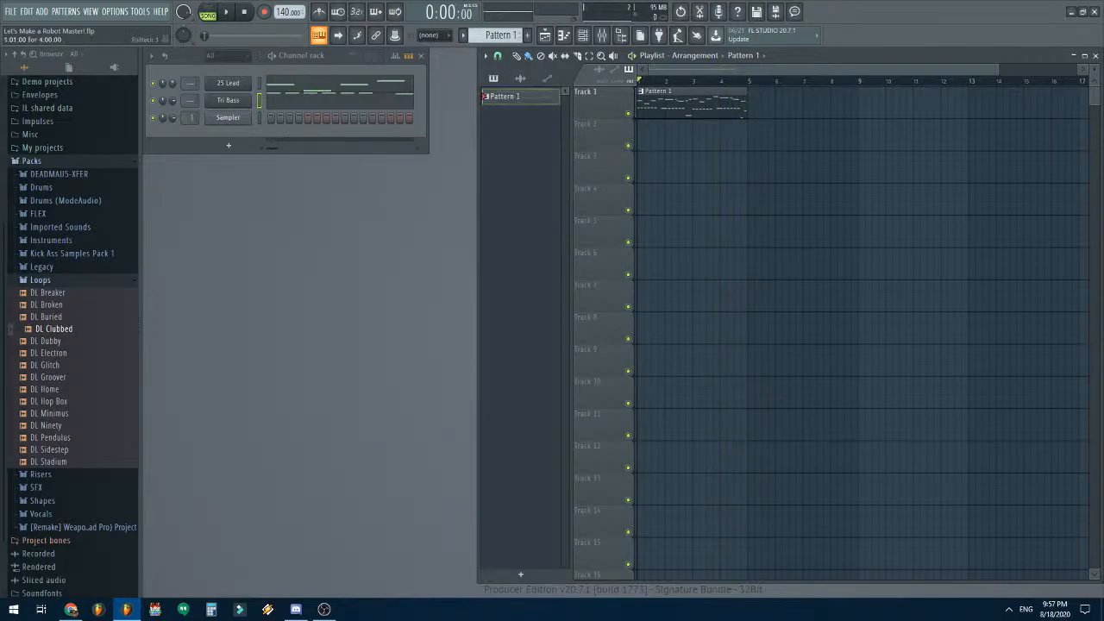
# - Replay the opening bars in the Tri Bass piano roll and shorten the C#3 note in bar 2 to 1.5 steps
pyautogui.click(362, 100)
pyautogui.scroll(-5, 416, 173)
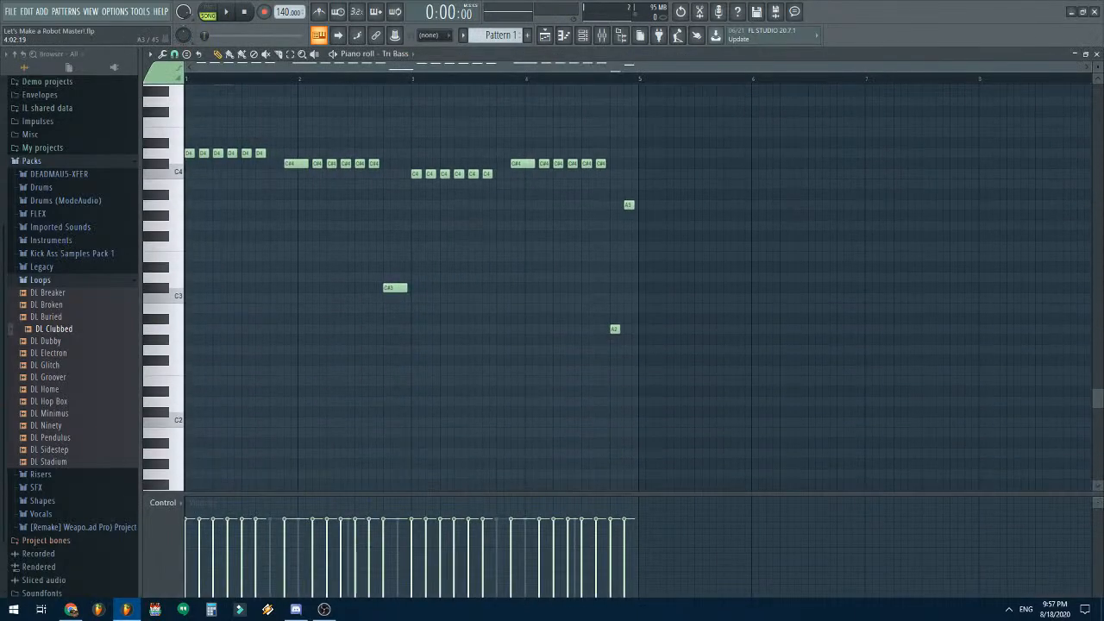
pyautogui.scroll(3, 416, 172)
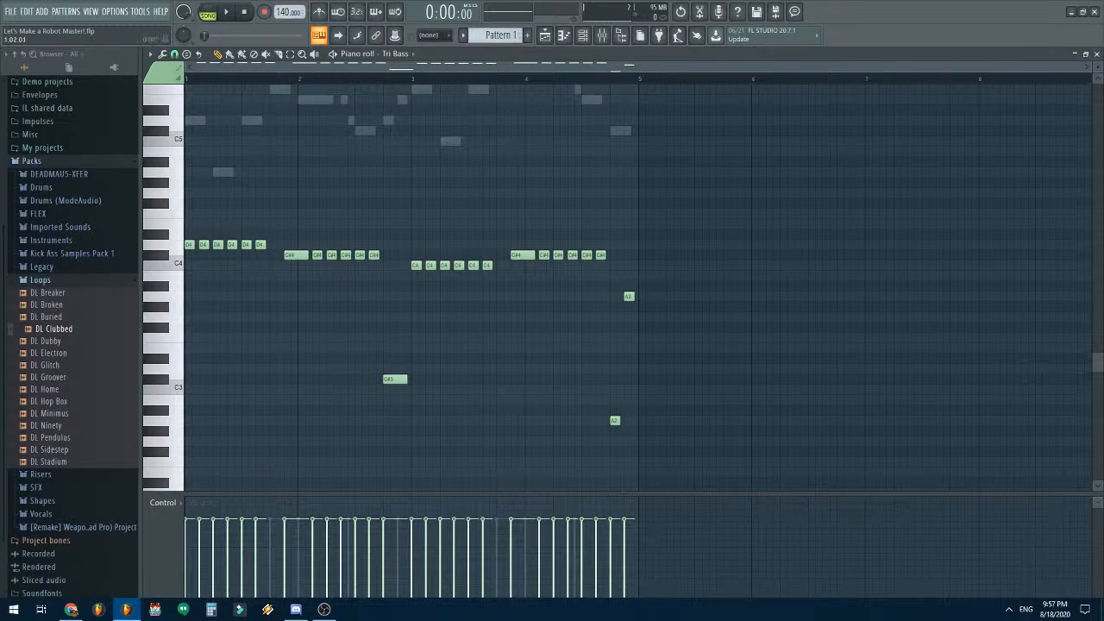
pyautogui.press('space')
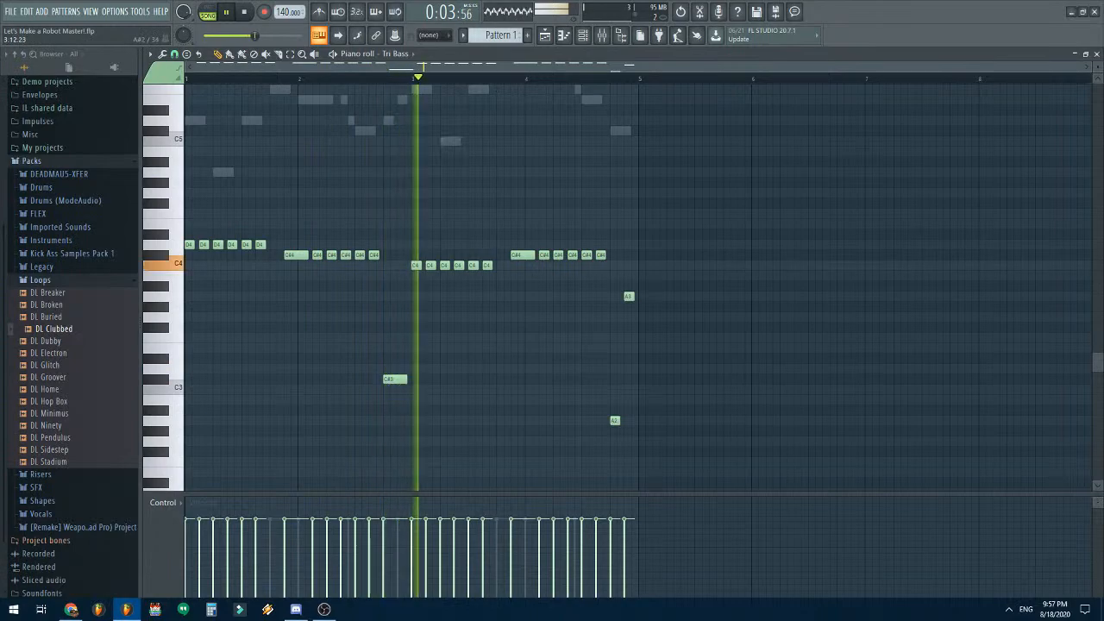
pyautogui.press('space')
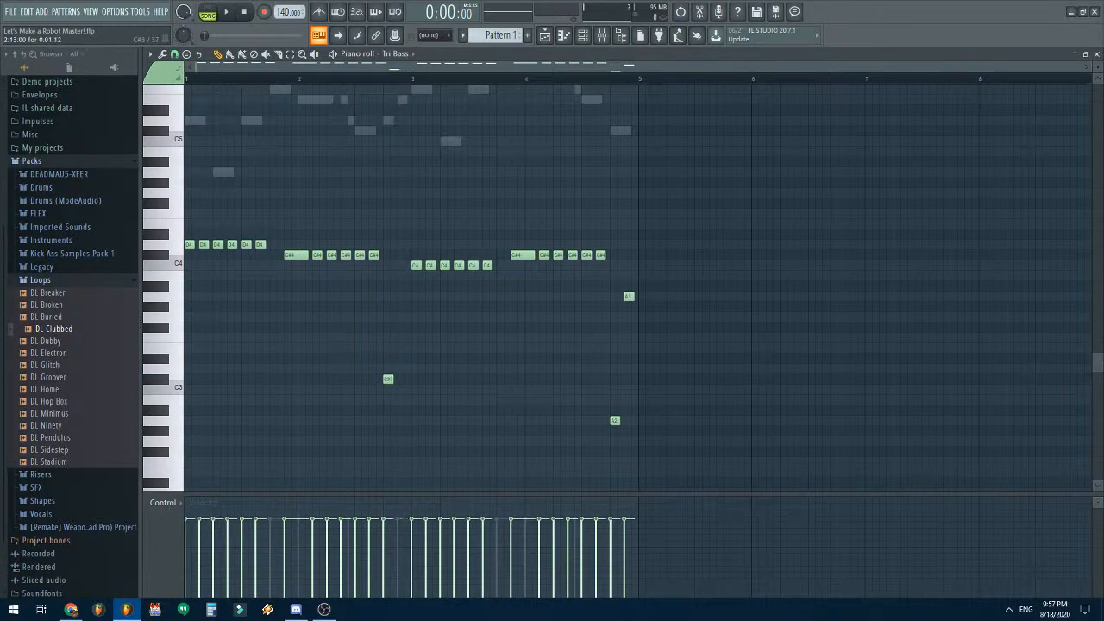
pyautogui.scroll(6, 392, 380)
pyautogui.click(345, 255)
pyautogui.moveTo(380, 380); pyautogui.dragTo(385, 380)
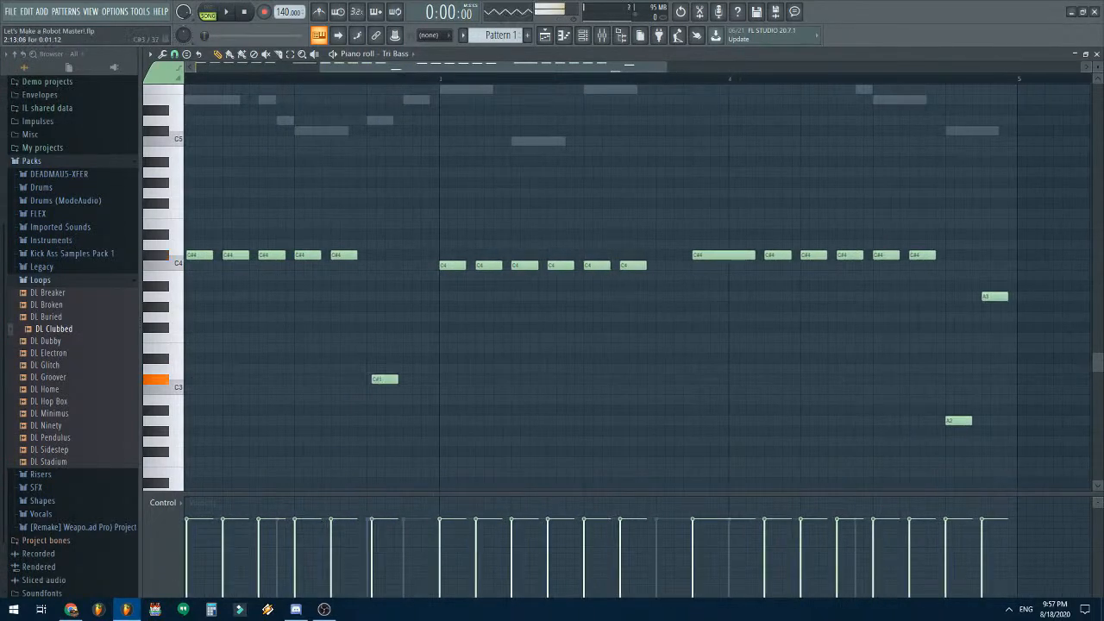
# - Set the snap back to Cell, add a short A3 after the C#3 in bar 2, and play back the bass line
pyautogui.click(174, 53)
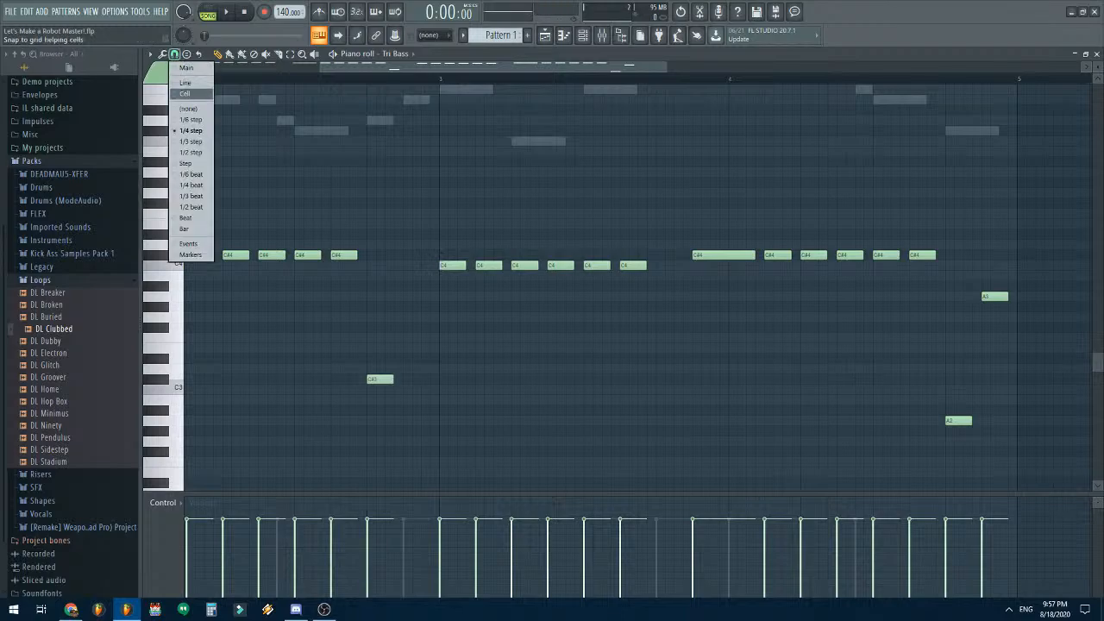
pyautogui.click(189, 94)
pyautogui.moveTo(412, 316); pyautogui.dragTo(412, 296)
pyautogui.press('space')
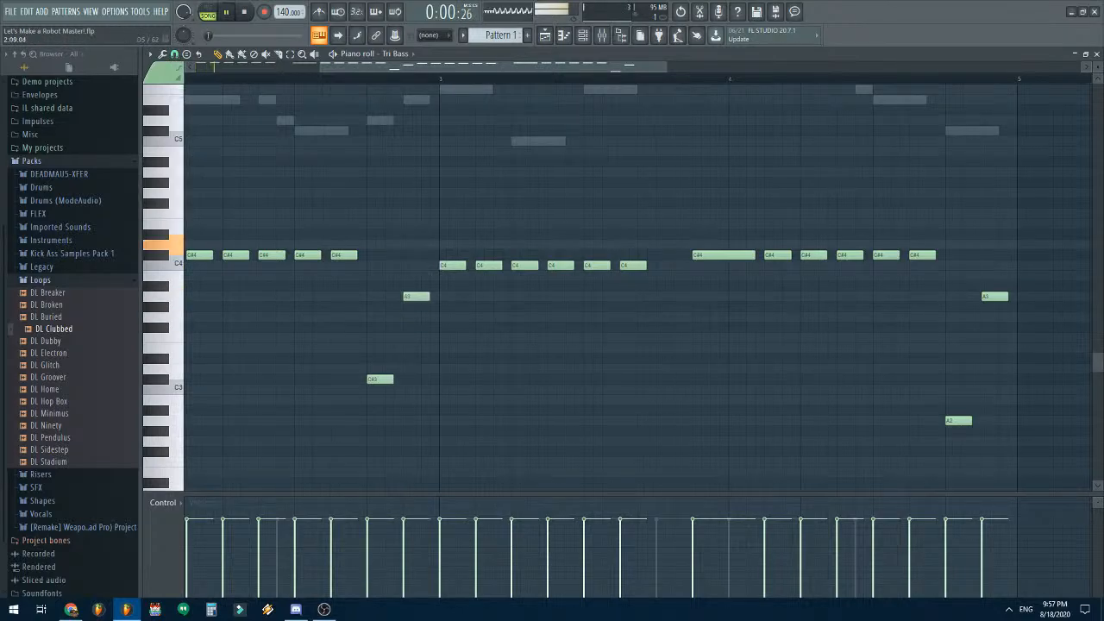
pyautogui.scroll(-2, 397, 296)
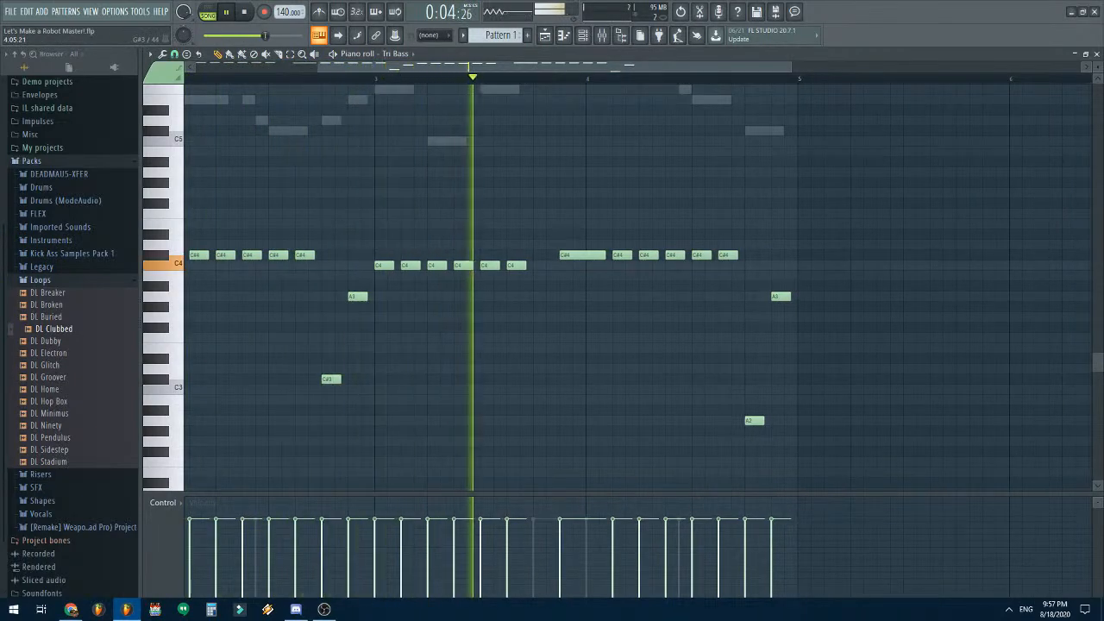
# - Stop playback and replace the C#4 notes from late bar 3 into bar 4 with one long and three short B3 notes
pyautogui.press('space')
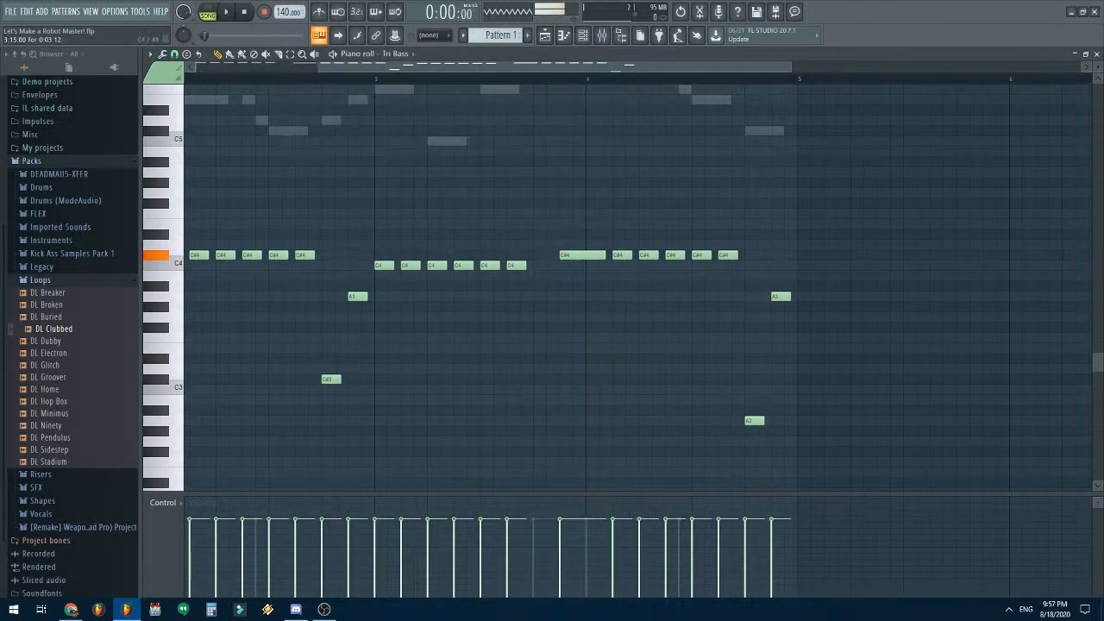
pyautogui.moveTo(582, 254); pyautogui.dragTo(621, 275)
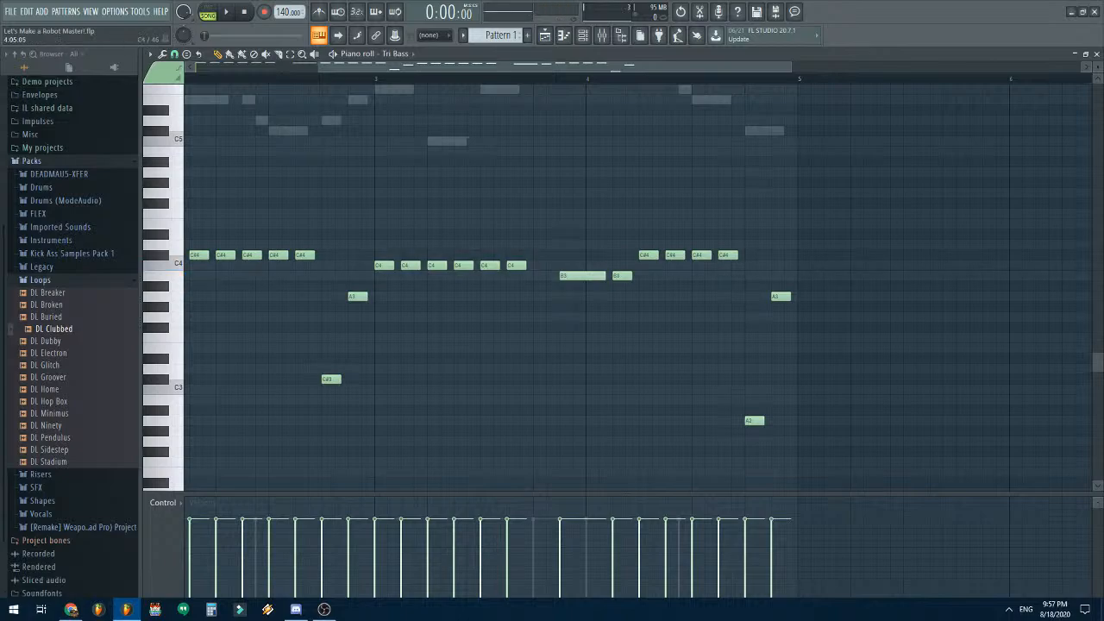
pyautogui.rightClick(646, 255)
pyautogui.rightClick(675, 255)
pyautogui.rightClick(701, 255)
pyautogui.rightClick(727, 255)
pyautogui.click(671, 276)
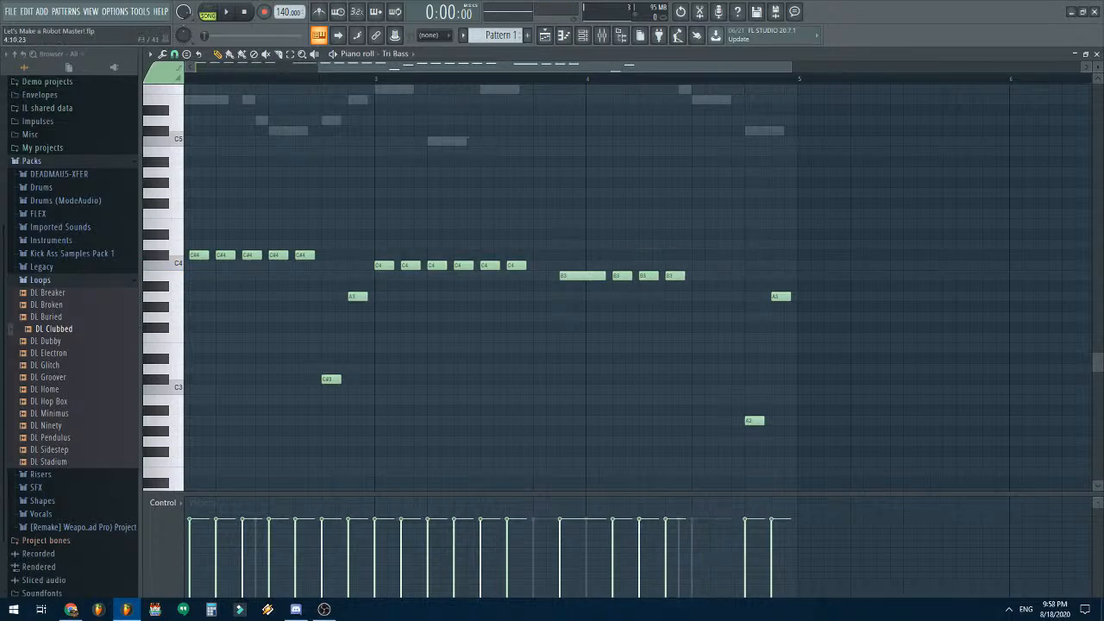
# - Add short G2 and G3 notes in bar 4 and move the two closing notes to C3 and C4
pyautogui.moveTo(702, 420)
pyautogui.mouseDown()
pyautogui.moveTo(702, 410)
pyautogui.moveTo(702, 441)
pyautogui.mouseUp()
pyautogui.moveTo(727, 328); pyautogui.dragTo(727, 316)
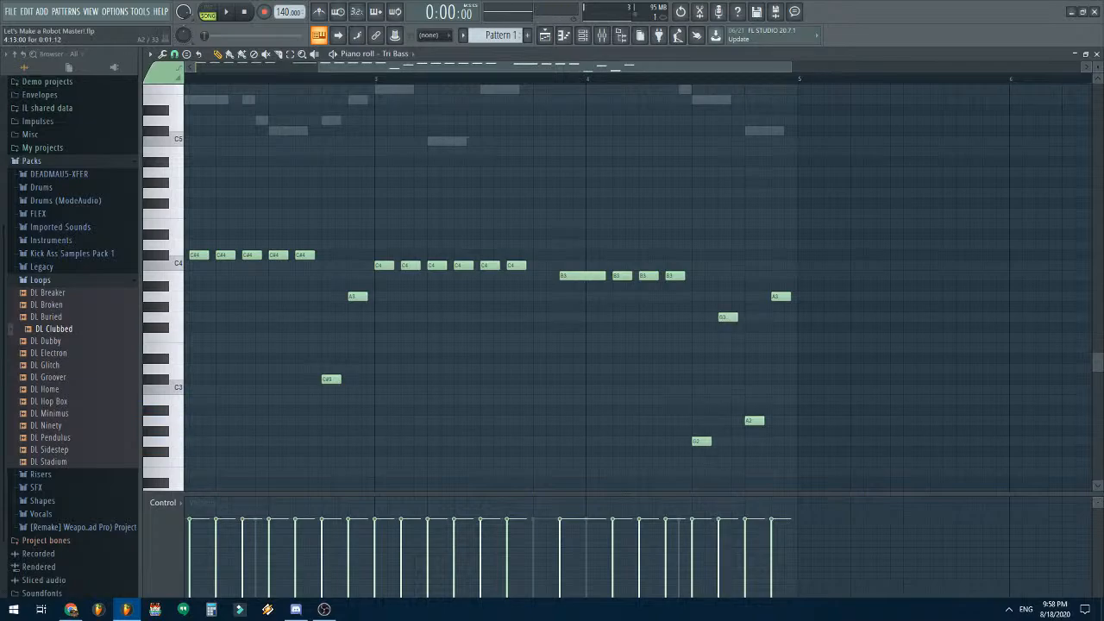
pyautogui.moveTo(754, 420); pyautogui.dragTo(754, 399)
pyautogui.moveTo(781, 296); pyautogui.dragTo(780, 265)
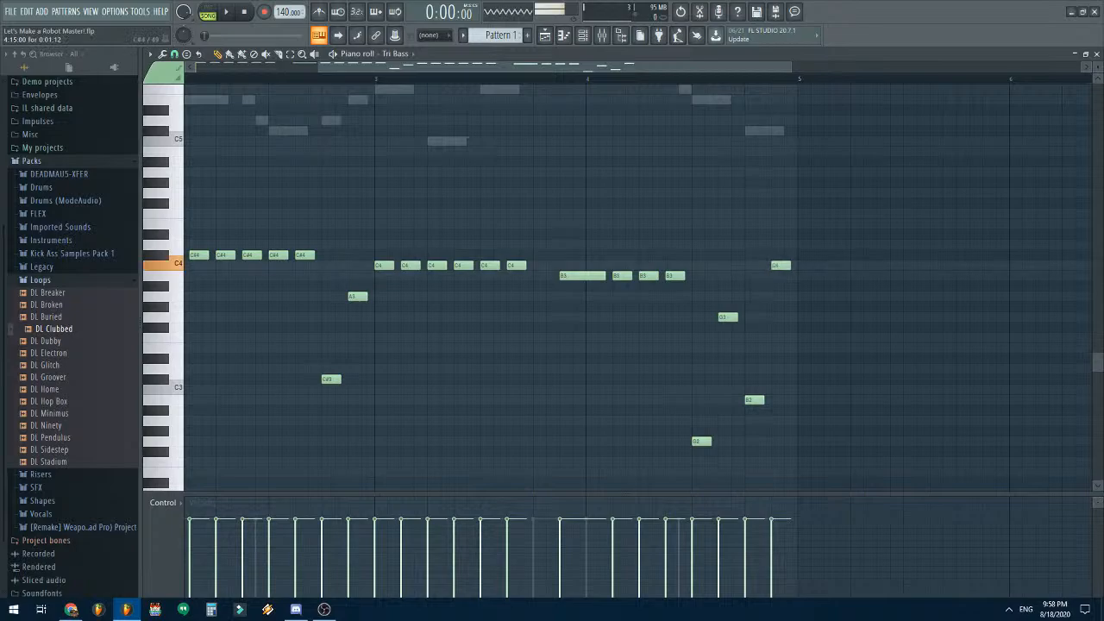
pyautogui.moveTo(753, 399); pyautogui.dragTo(754, 389)
# - Play back the bass line and try A#2 and B2 in place of the C3 near the end of bar 4 before restoring C3
pyautogui.scroll(-3, 616, 259)
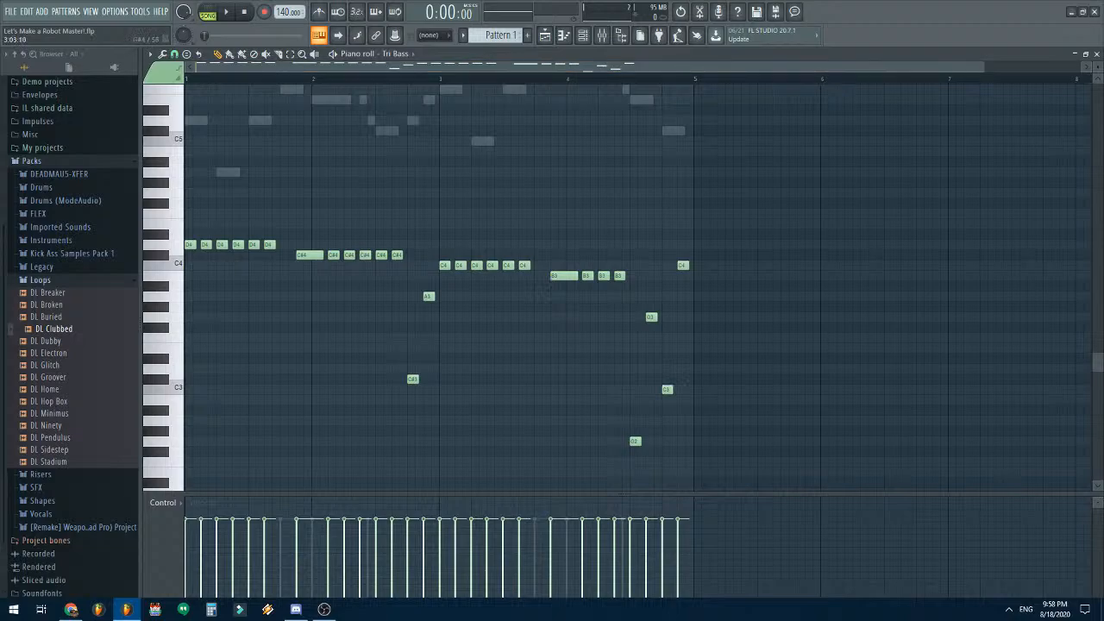
pyautogui.press('space')
pyautogui.click(651, 318)
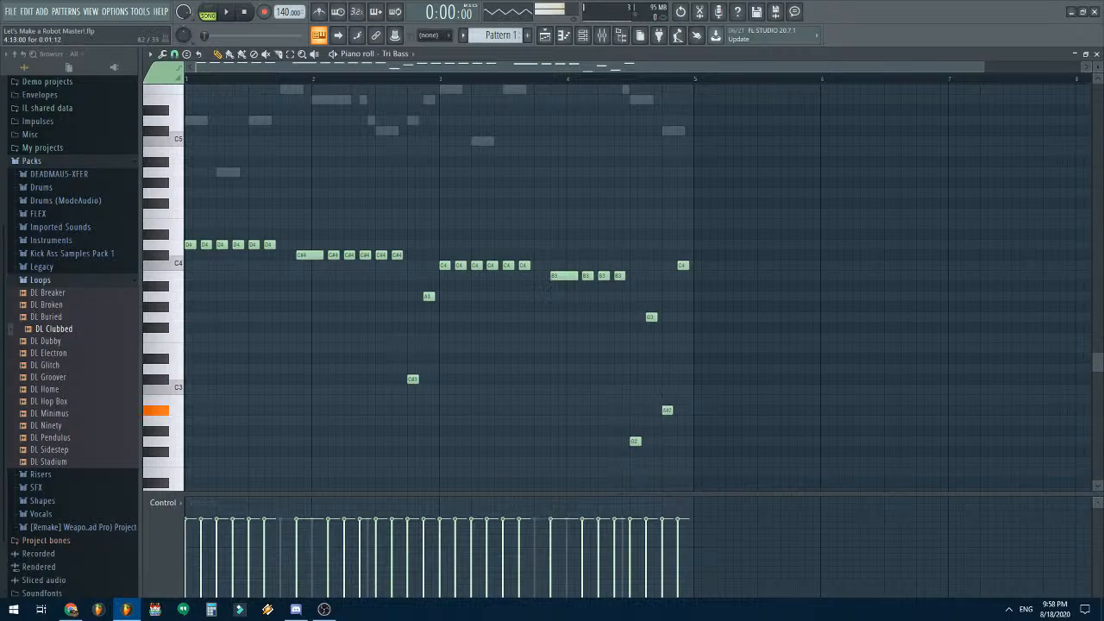
pyautogui.moveTo(666, 409); pyautogui.dragTo(667, 399)
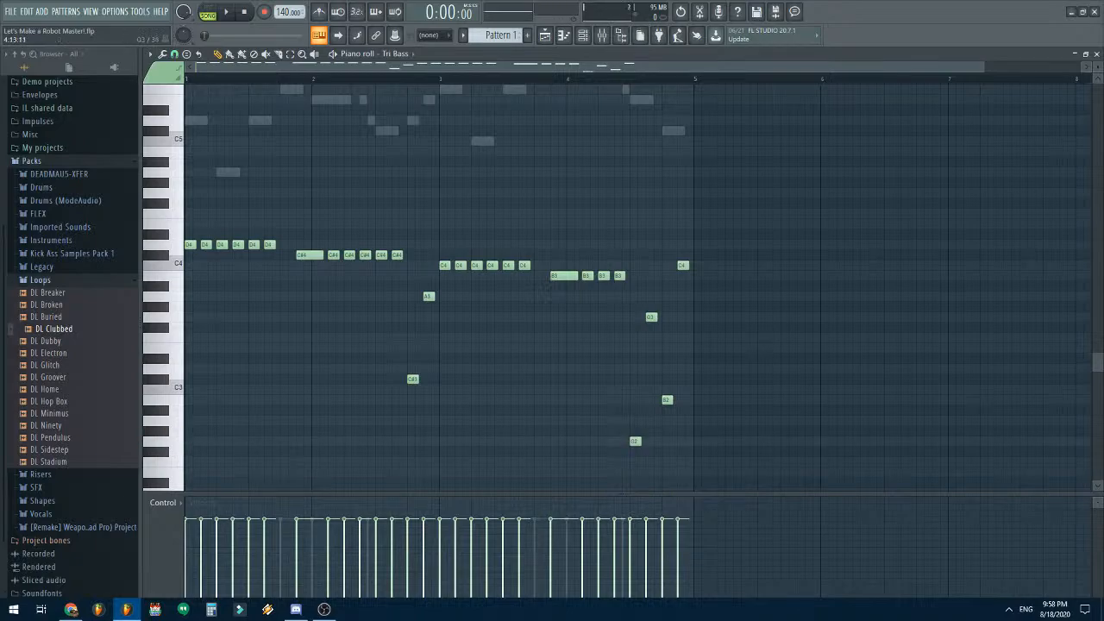
pyautogui.click(667, 368)
pyautogui.moveTo(667, 368); pyautogui.dragTo(666, 388)
pyautogui.press('space')
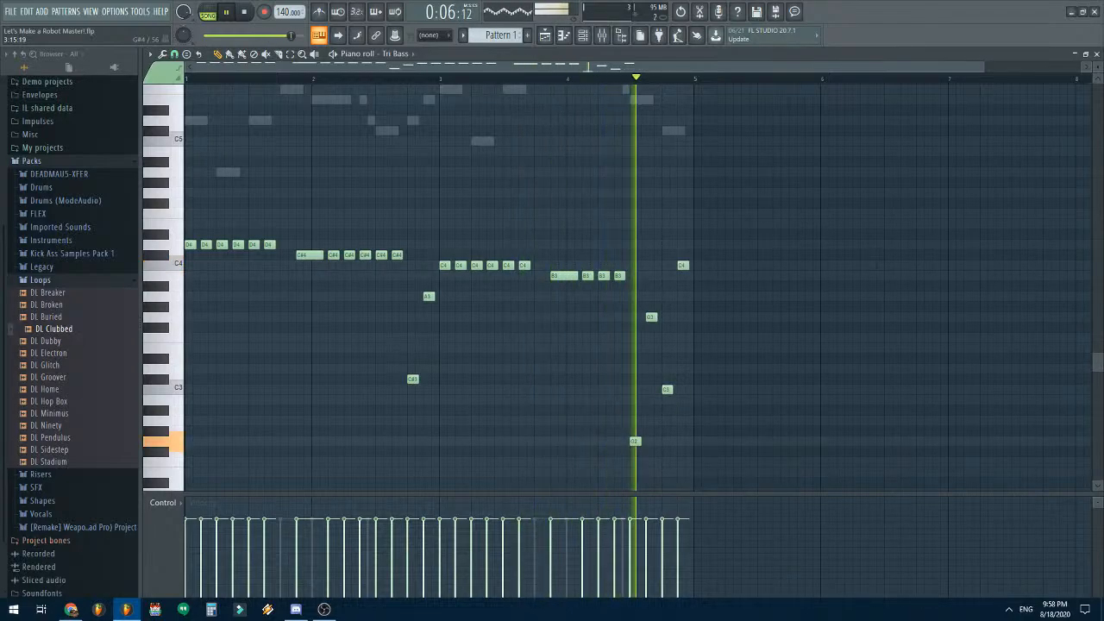
pyautogui.press('space')
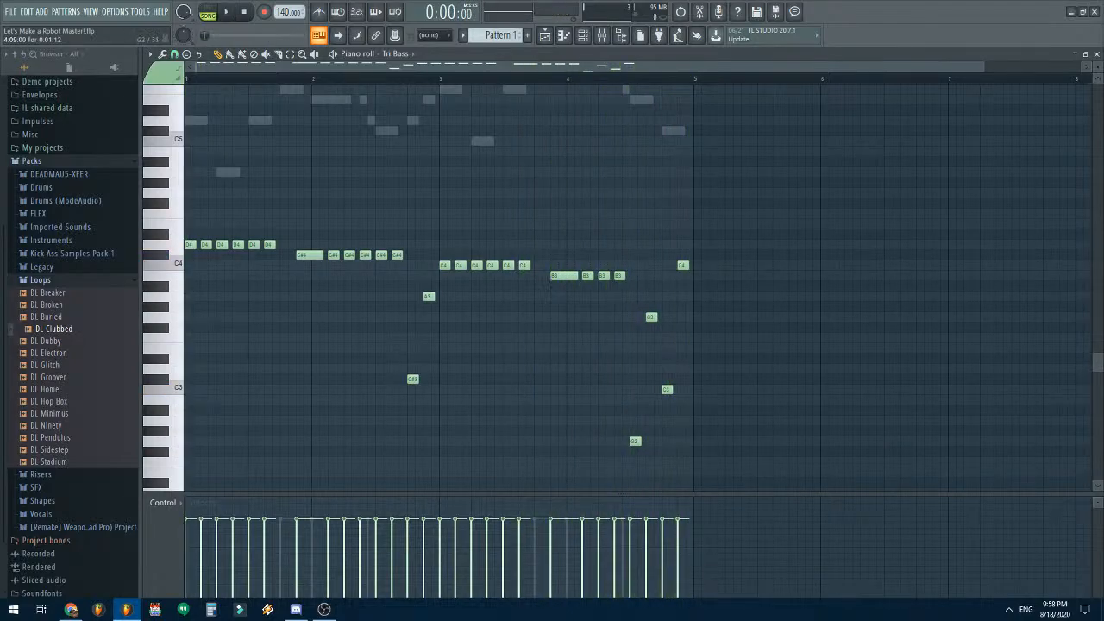
pyautogui.click(634, 441)
pyautogui.click(649, 451)
pyautogui.click(643, 441)
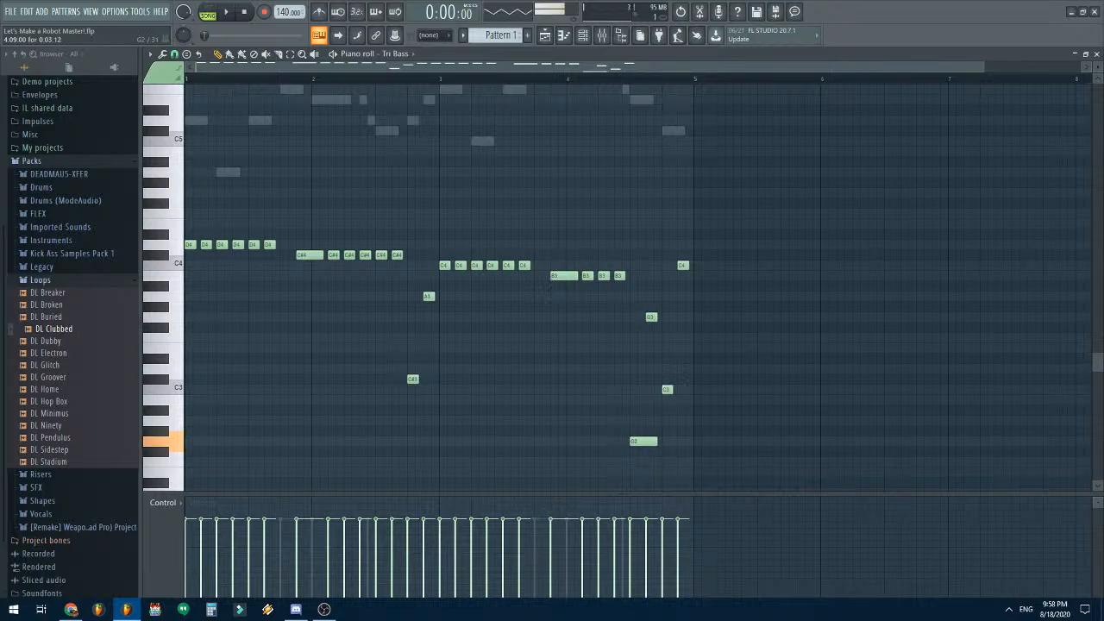
pyautogui.rightClick(635, 442)
pyautogui.click(635, 441)
# - Replace the last two bass notes of bar 4 with a short B3 and a short G3
pyautogui.click(651, 306)
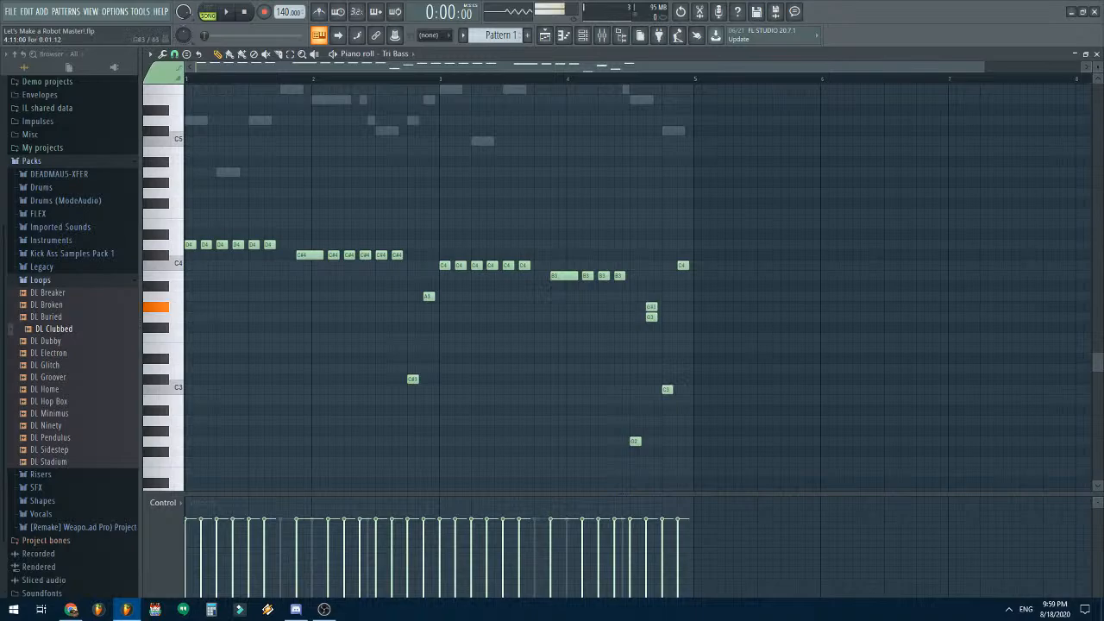
pyautogui.click(651, 316)
pyautogui.click(666, 275)
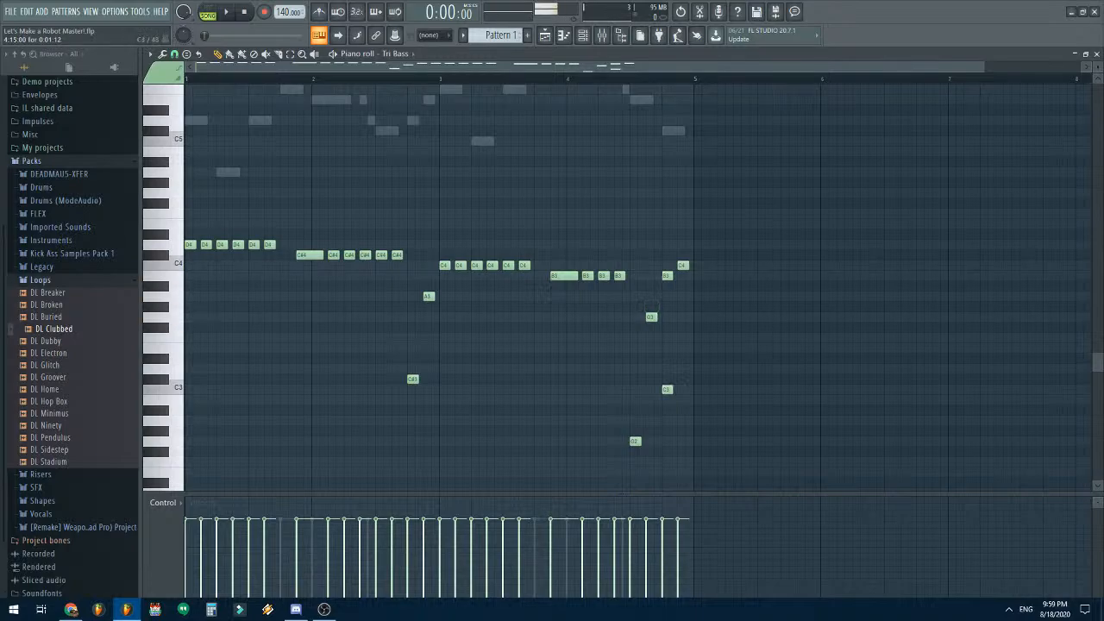
pyautogui.rightClick(682, 265)
pyautogui.click(682, 316)
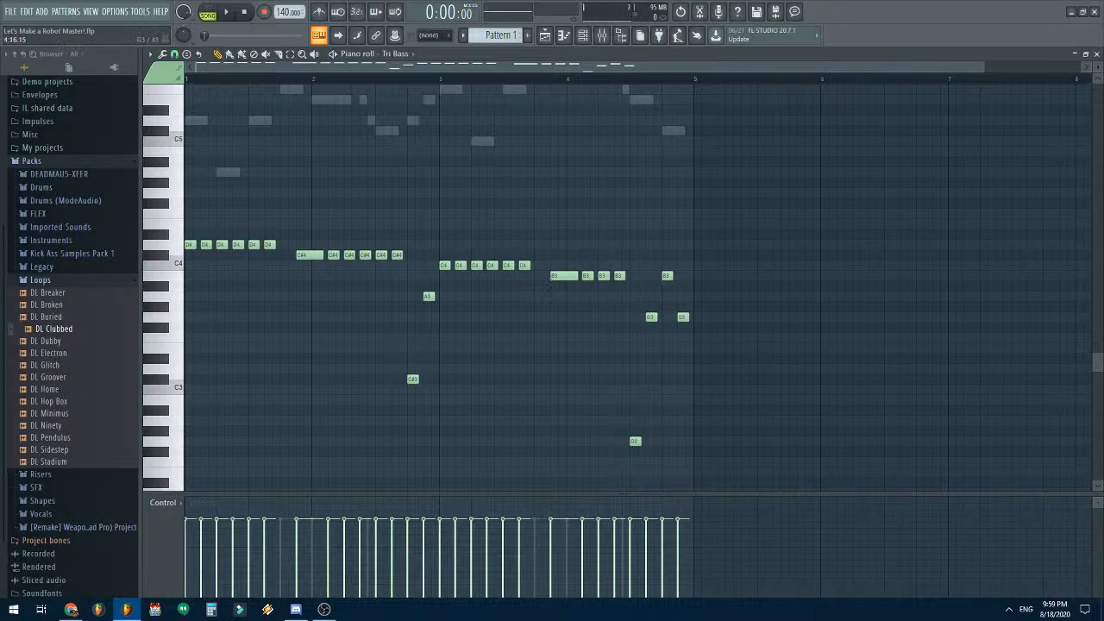
# - Add six short A#3 notes from the start of bar 5, followed by a short C3
pyautogui.moveTo(690, 306); pyautogui.dragTo(699, 285)
pyautogui.scroll(2, 700, 286)
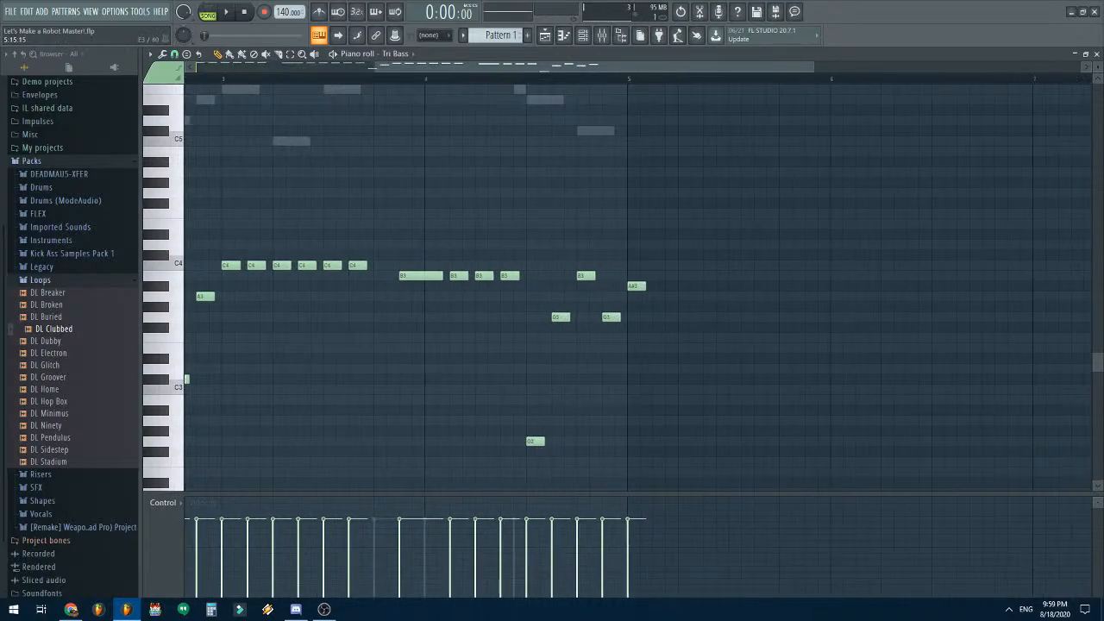
pyautogui.hscroll(2, 650, 316)
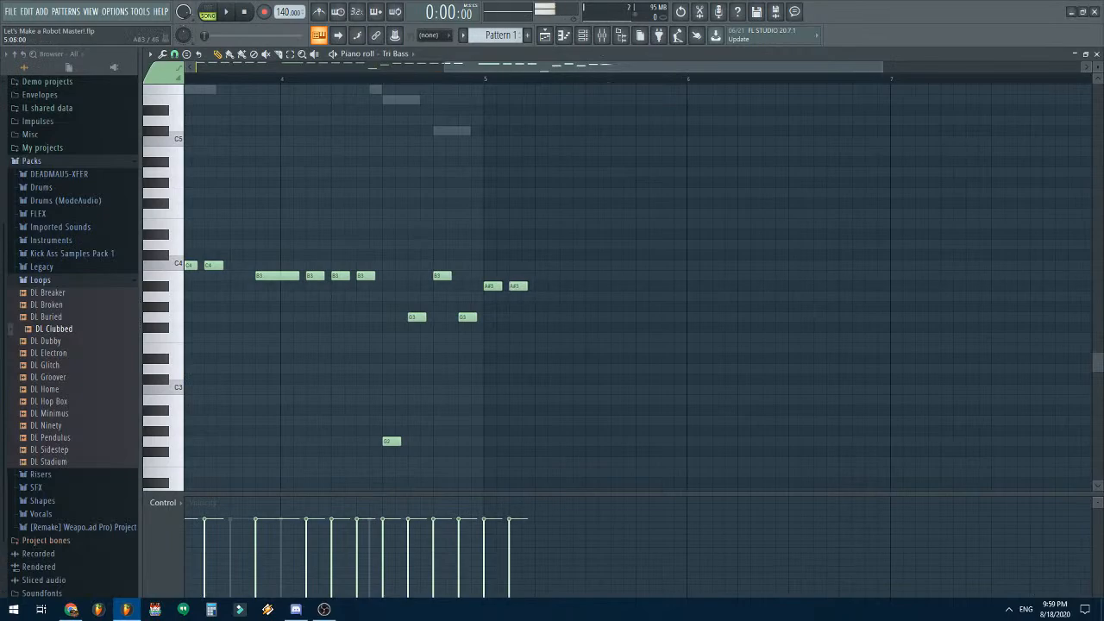
pyautogui.moveTo(553, 285); pyautogui.dragTo(542, 285)
pyautogui.click(593, 285)
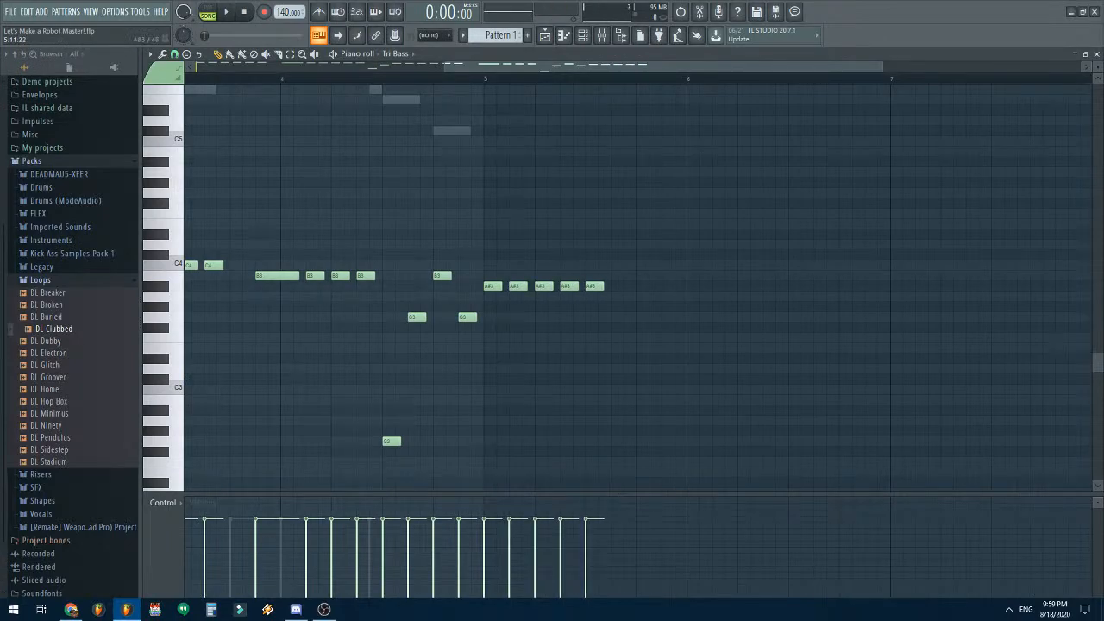
pyautogui.click(619, 285)
pyautogui.moveTo(645, 421); pyautogui.dragTo(644, 389)
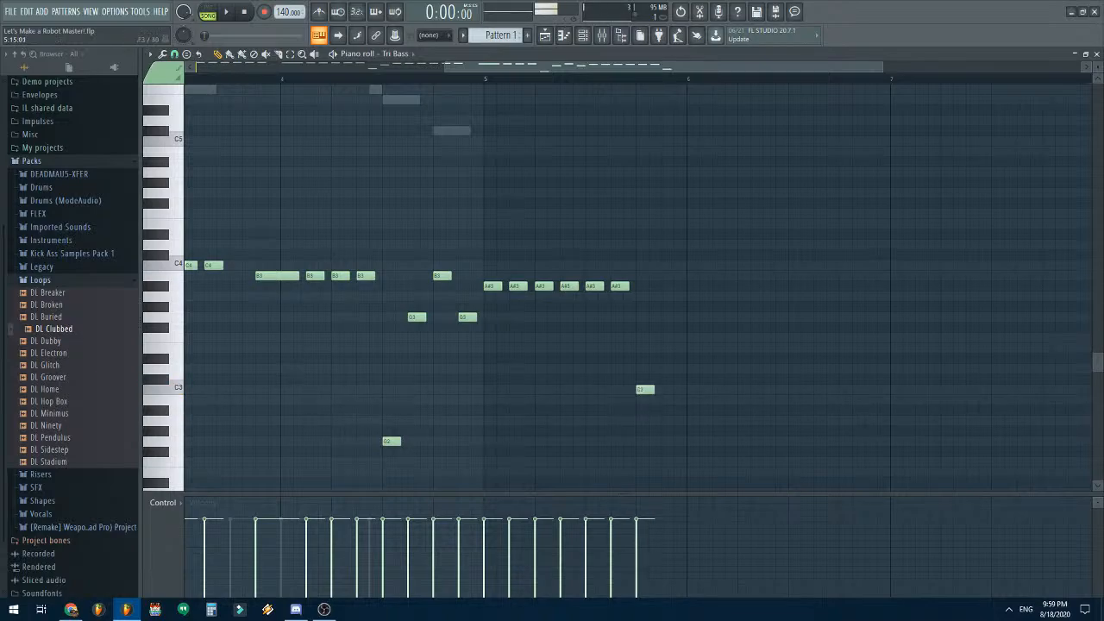
# - Add a long F3 crossing into bar 6 with five short F3 notes after it, and play back the bass line
pyautogui.moveTo(670, 307); pyautogui.dragTo(705, 337)
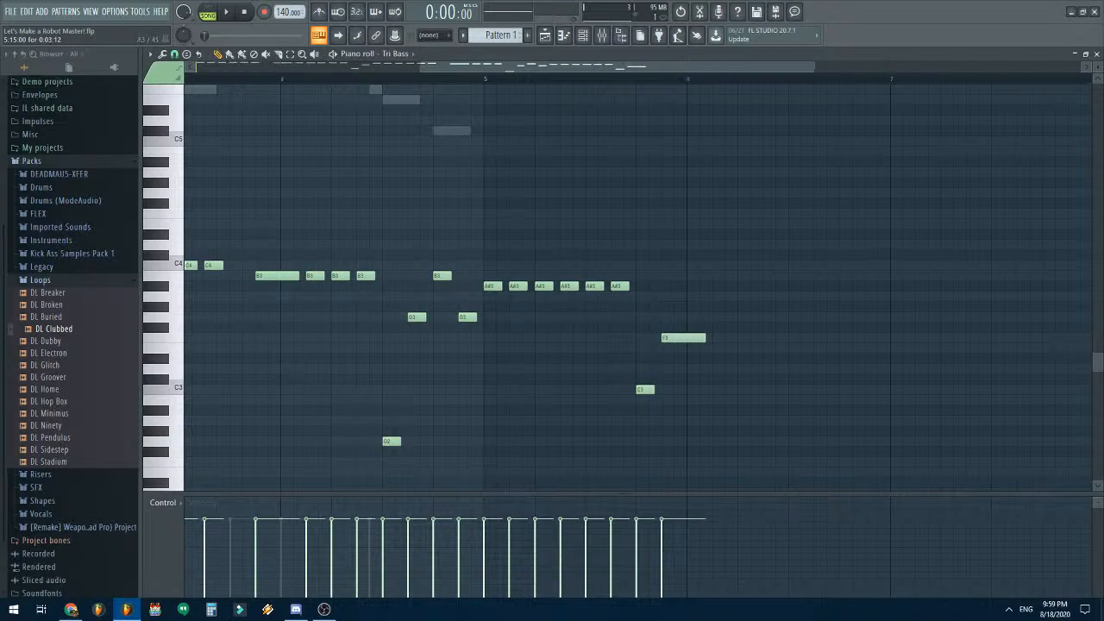
pyautogui.click(718, 337)
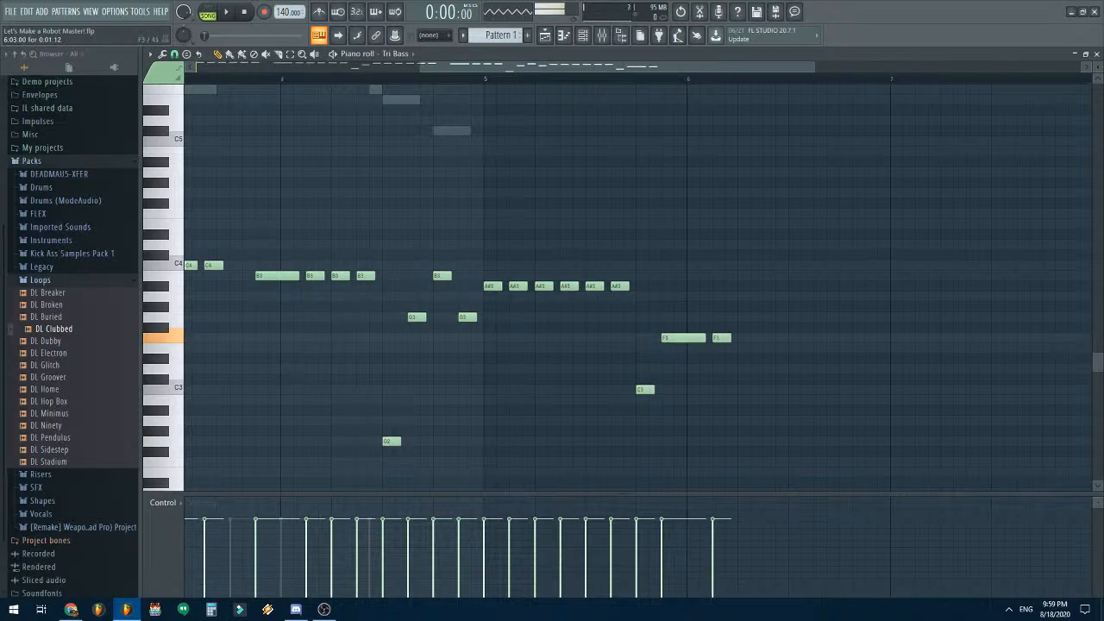
pyautogui.click(743, 348)
pyautogui.moveTo(747, 348); pyautogui.dragTo(747, 337)
pyautogui.click(768, 337)
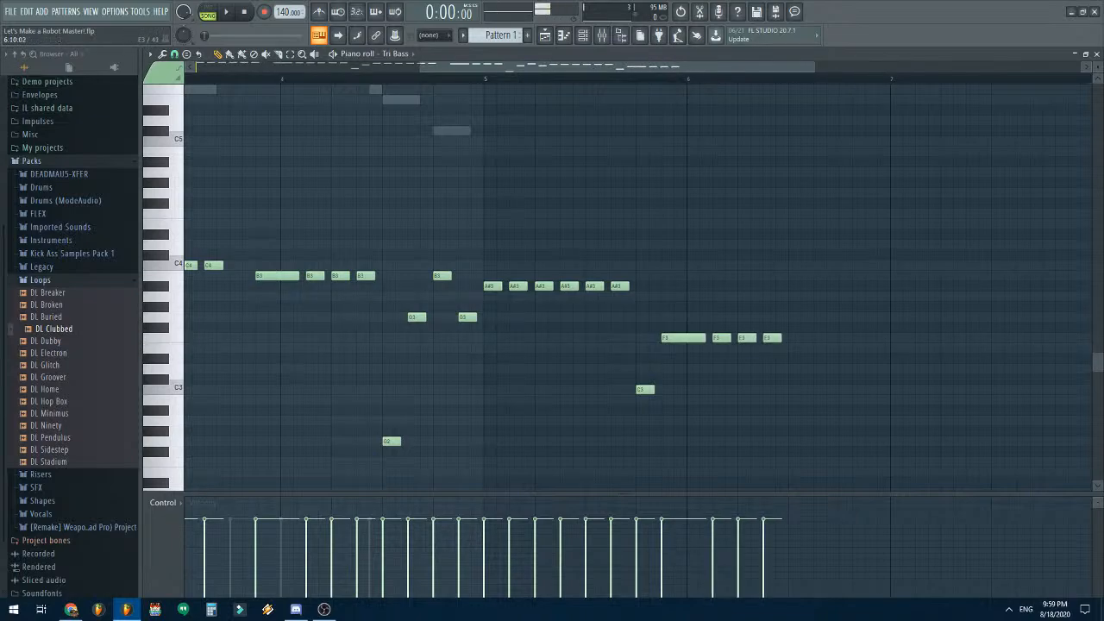
pyautogui.click(793, 337)
pyautogui.scroll(-3, 851, 380)
pyautogui.scroll(3, 851, 379)
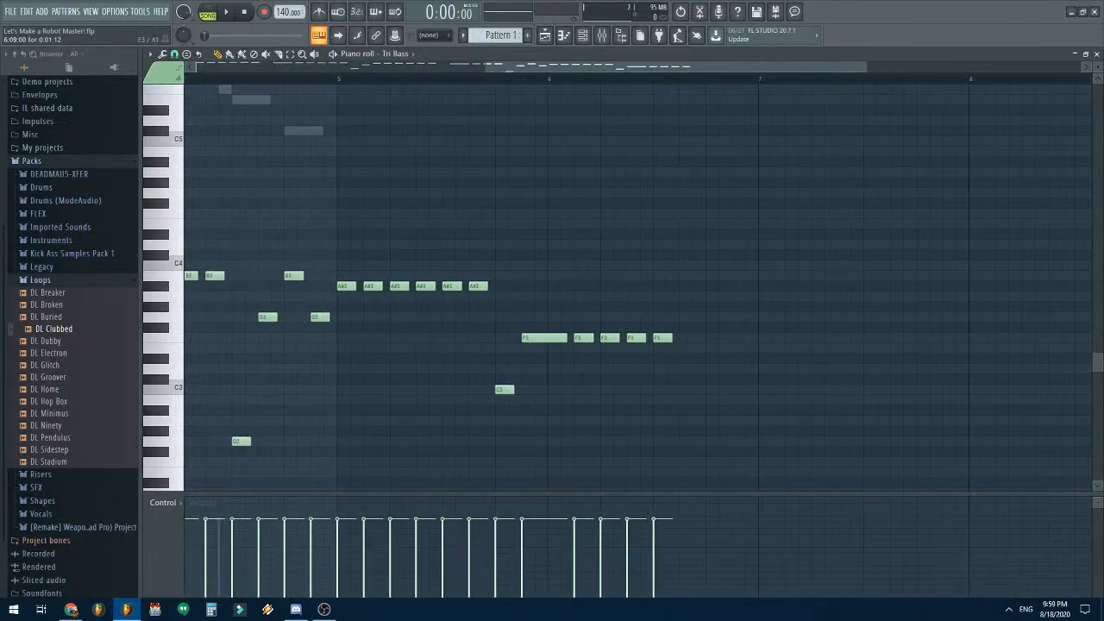
pyautogui.click(684, 337)
pyautogui.press('space')
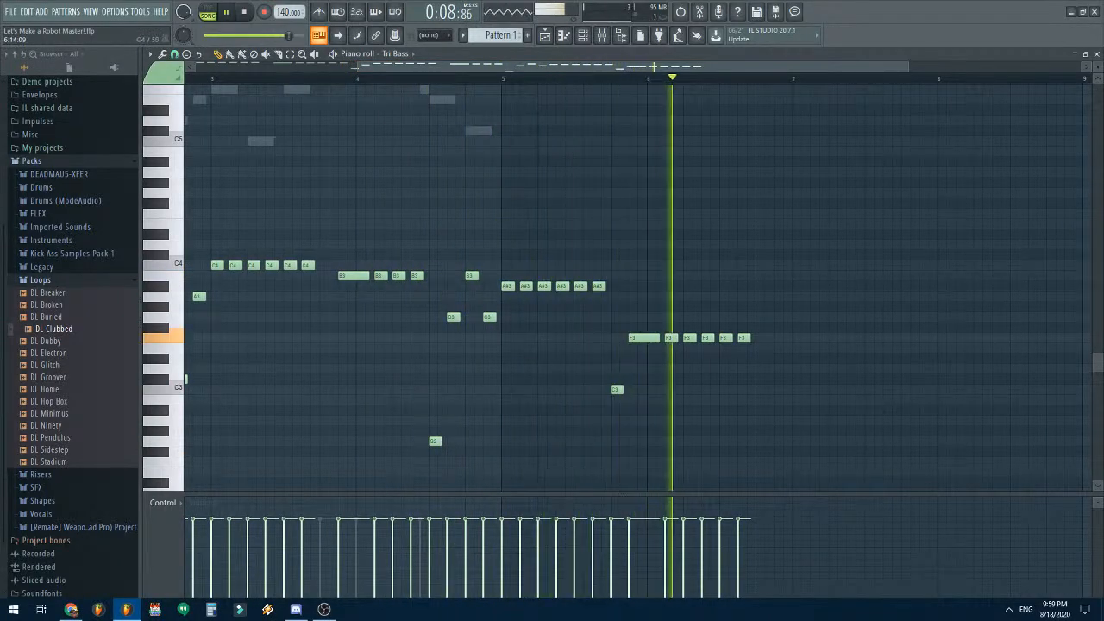
pyautogui.press('space')
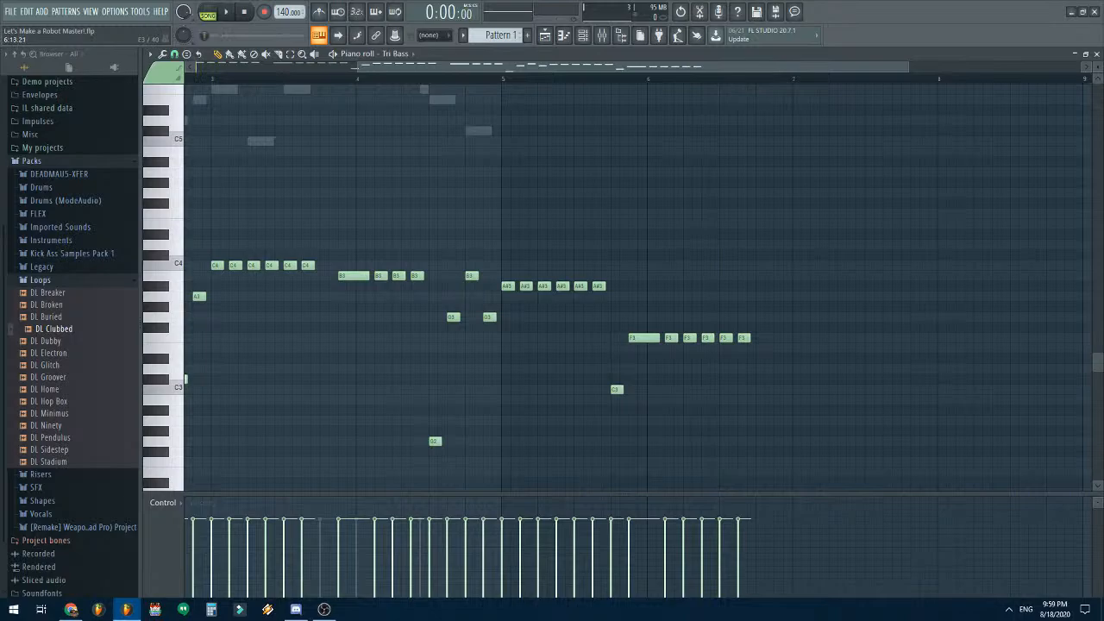
# - Add short E3 and F3 notes to end bar 6, then four G3 notes, a G4 and another G3 in bar 7
pyautogui.click(762, 348)
pyautogui.click(780, 338)
pyautogui.click(798, 318)
pyautogui.click(816, 318)
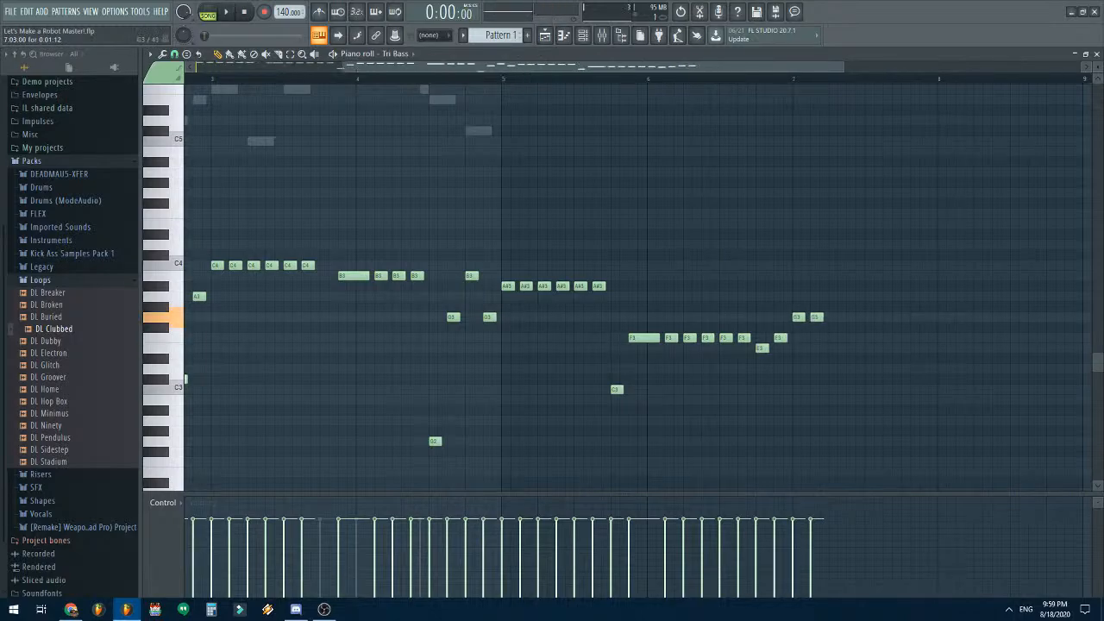
pyautogui.click(834, 318)
pyautogui.click(852, 317)
pyautogui.click(861, 203)
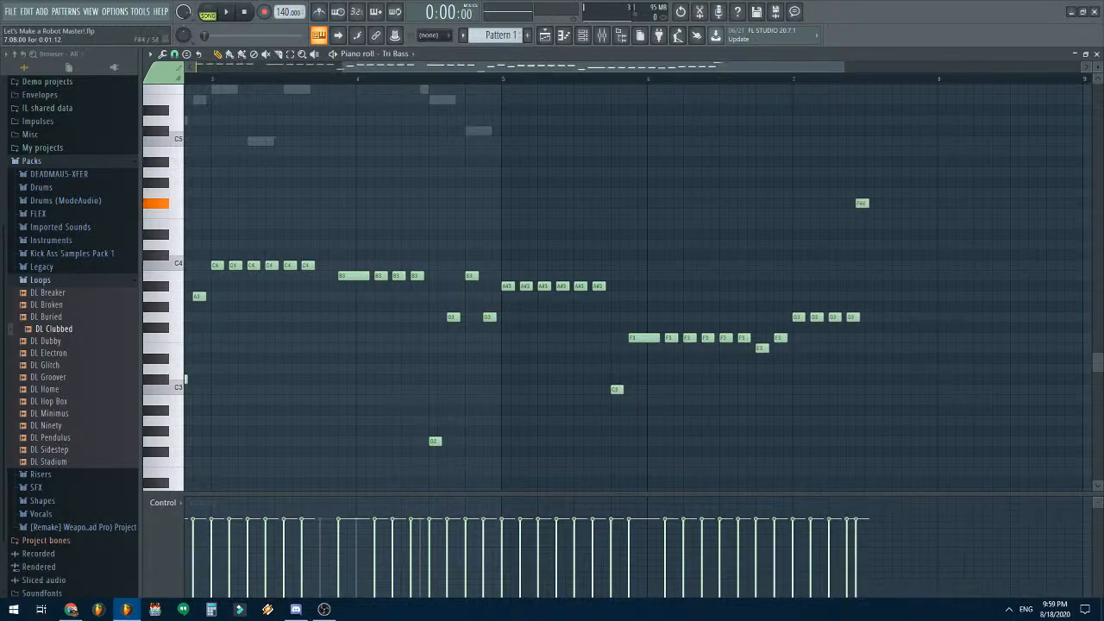
pyautogui.moveTo(861, 203); pyautogui.dragTo(870, 193)
pyautogui.click(887, 318)
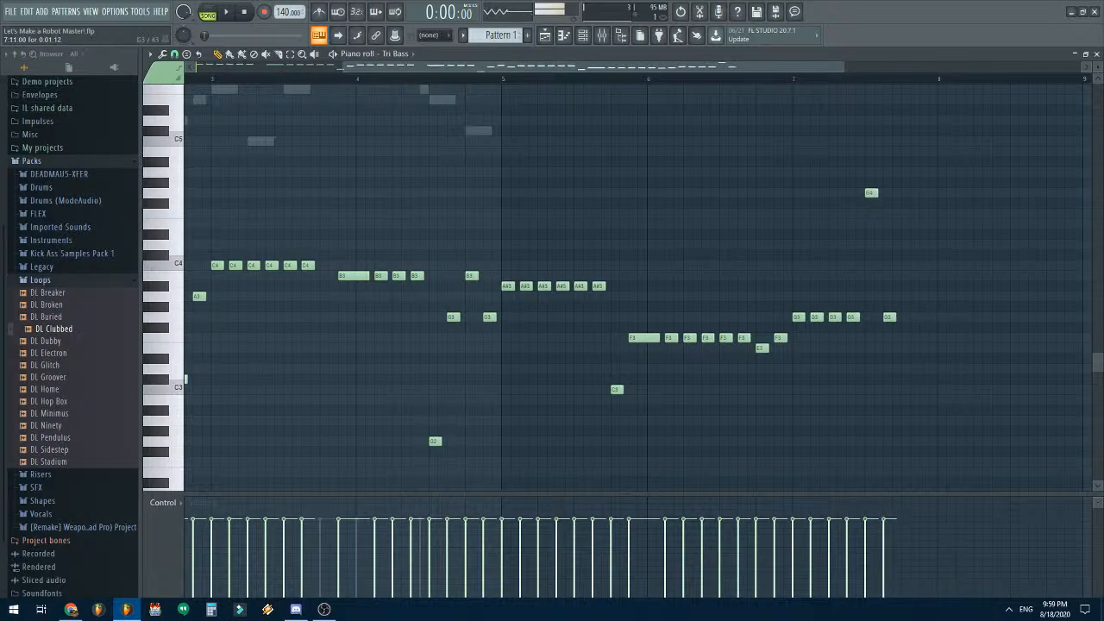
# - Add a long A3 crossing from bar 7 into bar 8, followed by four short A3 notes
pyautogui.moveTo(927, 307); pyautogui.dragTo(927, 297)
pyautogui.moveTo(732, 67); pyautogui.dragTo(838, 67)
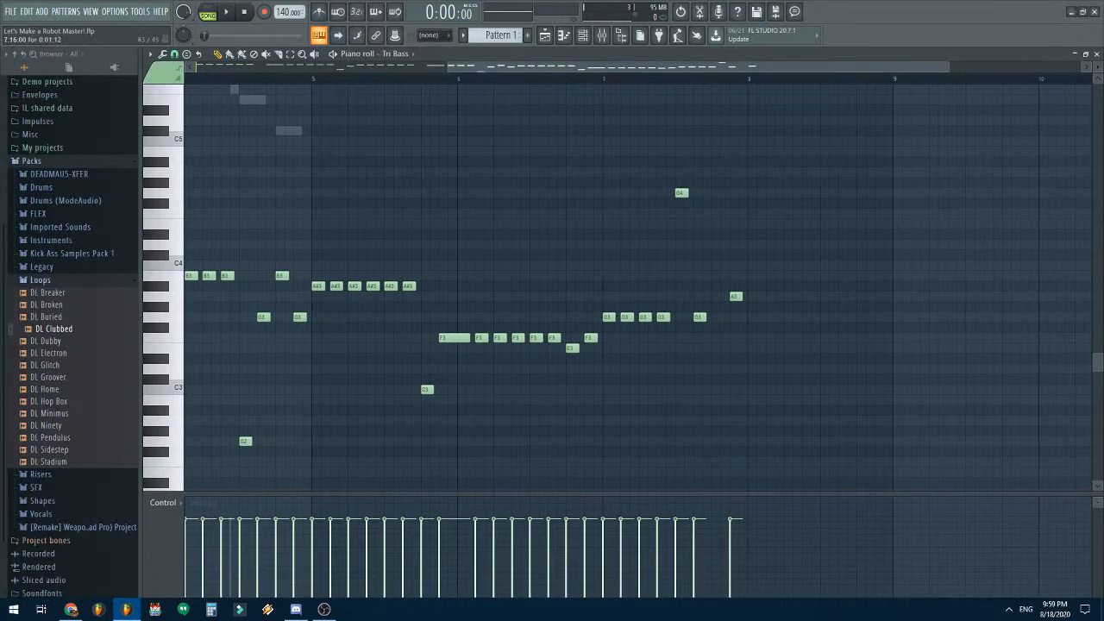
pyautogui.click(755, 296)
pyautogui.rightClick(755, 297)
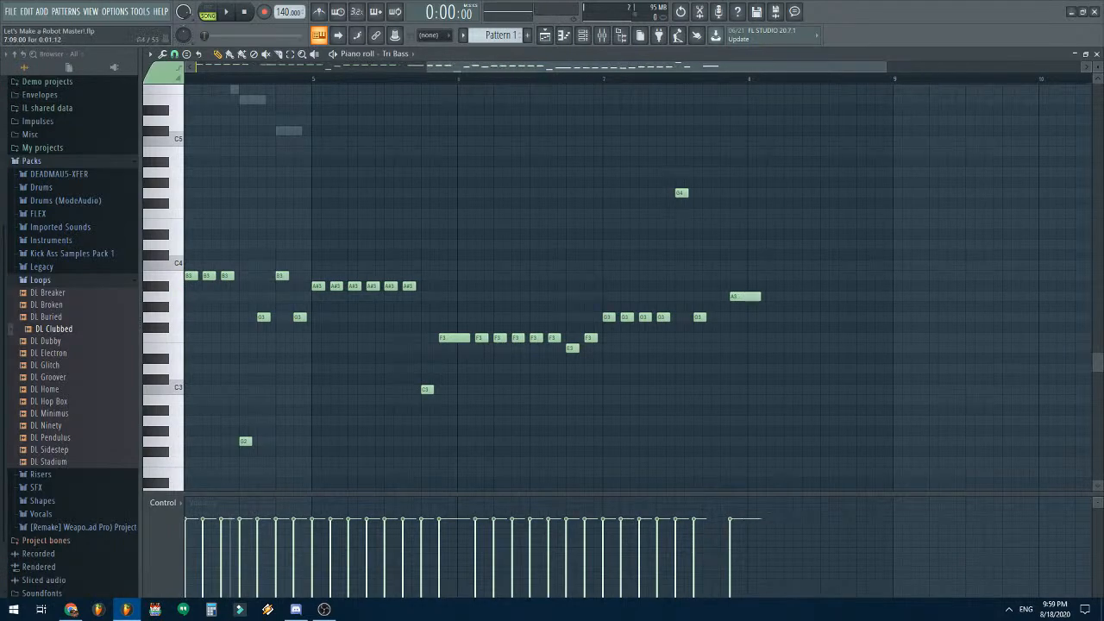
pyautogui.click(770, 295)
pyautogui.click(788, 296)
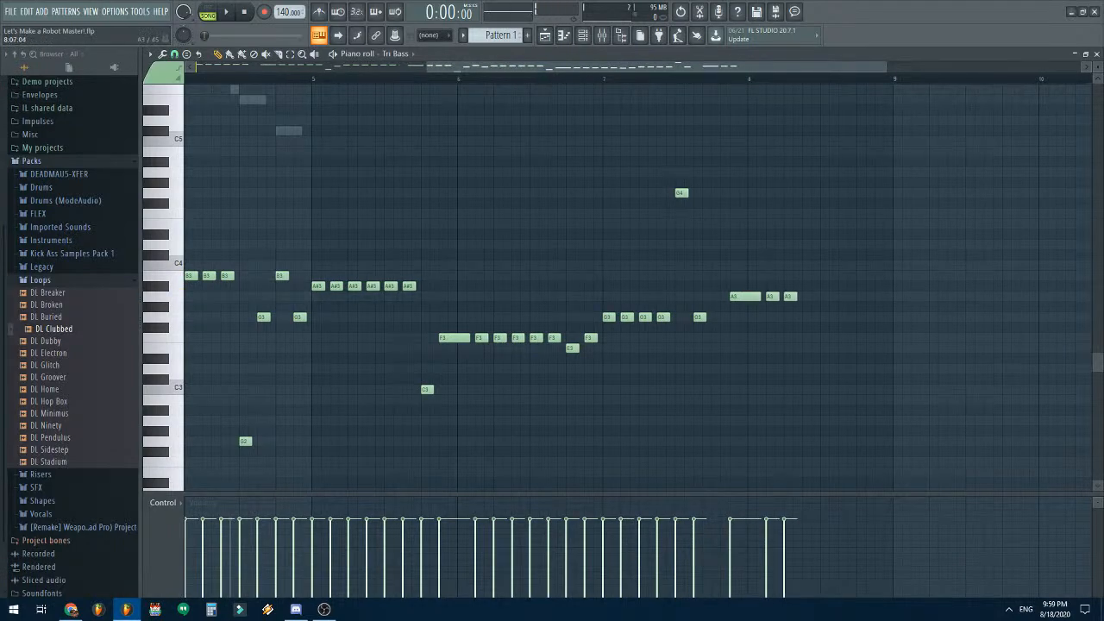
pyautogui.click(806, 295)
pyautogui.click(827, 296)
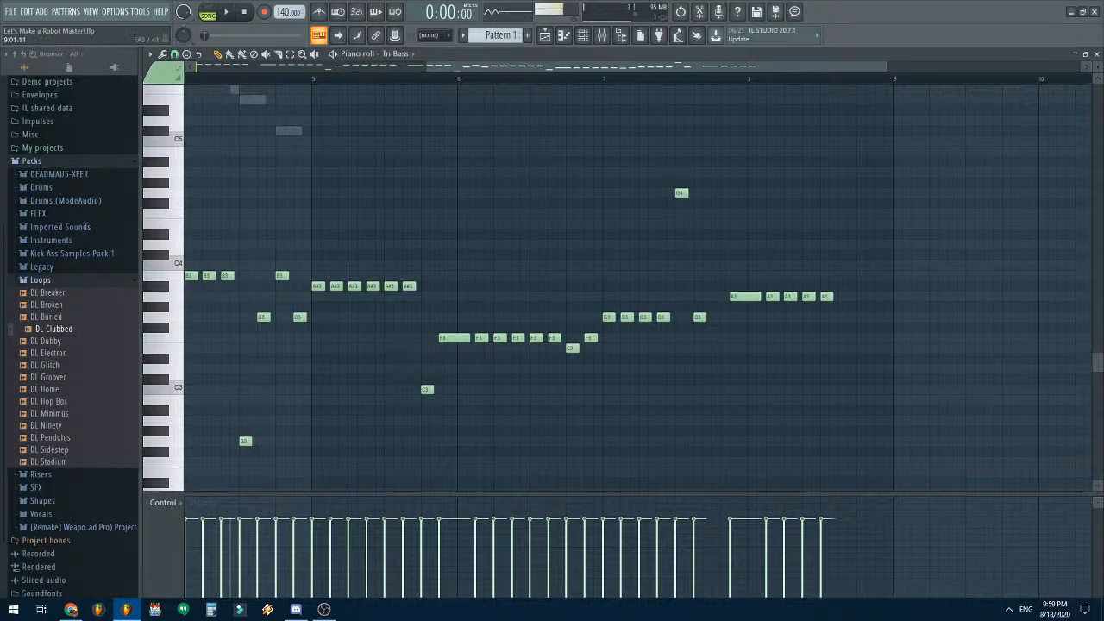
# - Set the snap to 1/2 step, lengthen the last A3 in bar 8 to two steps, and set the snap back to Cell
pyautogui.scroll(5, 828, 289)
pyautogui.click(174, 53)
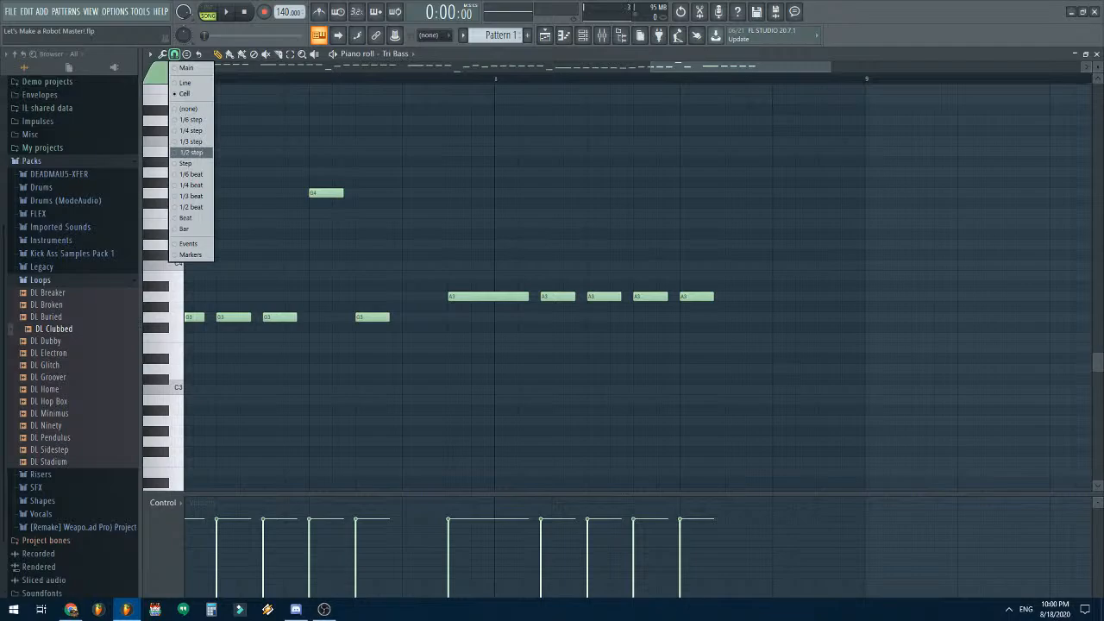
pyautogui.click(192, 152)
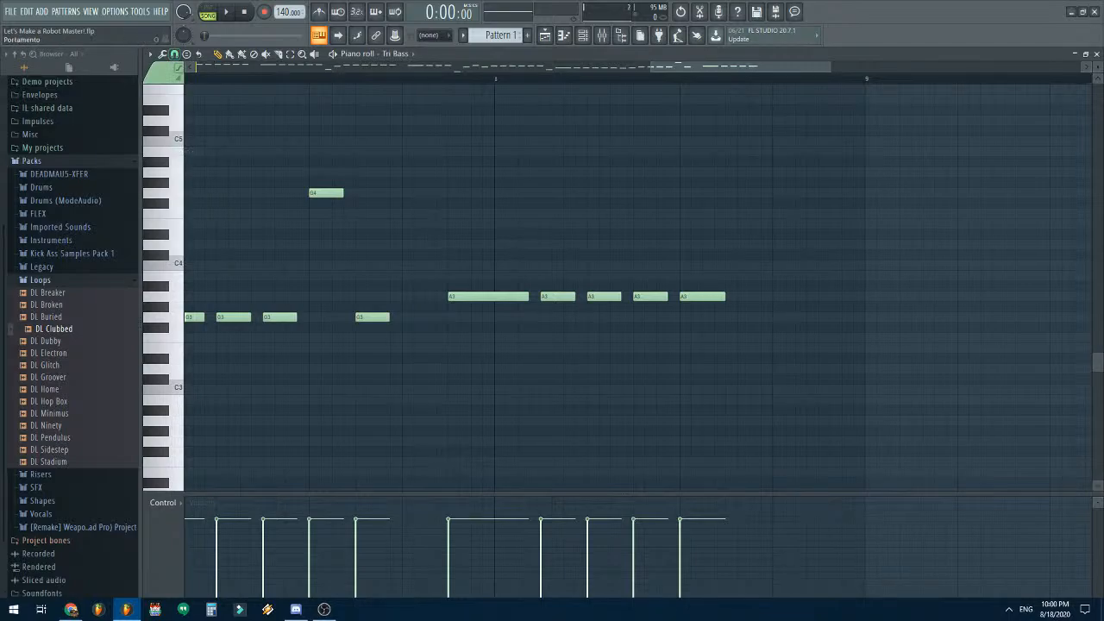
pyautogui.click(174, 53)
pyautogui.click(186, 94)
pyautogui.click(701, 295)
# - End bar 8 with a rising run of two-step notes: C#4, E4 and A4
pyautogui.click(736, 256)
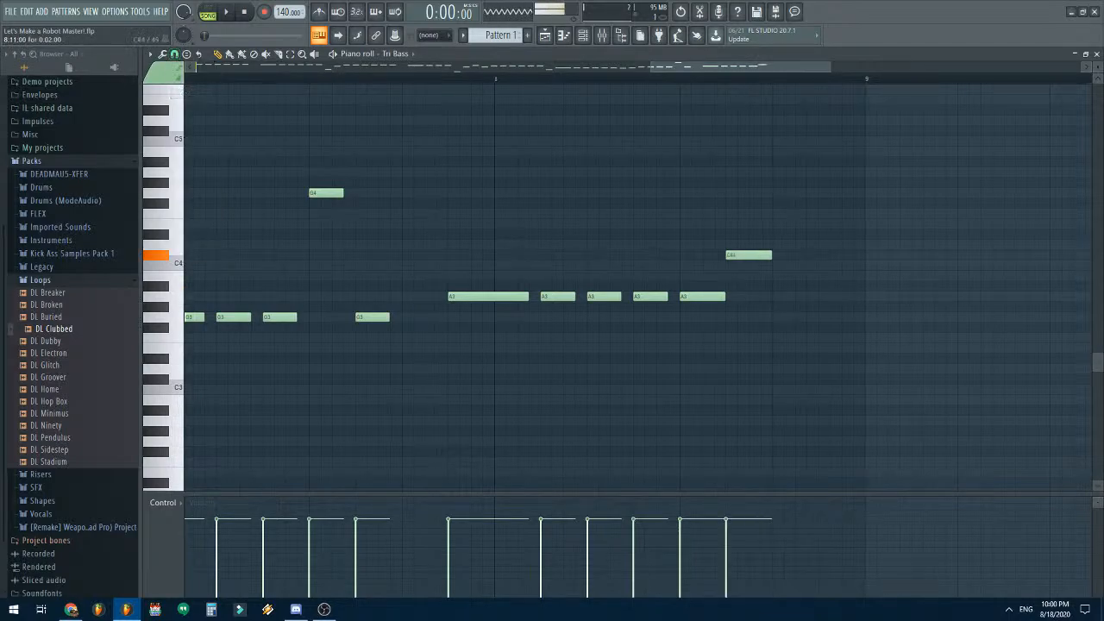
pyautogui.click(781, 225)
pyautogui.moveTo(827, 183); pyautogui.dragTo(828, 172)
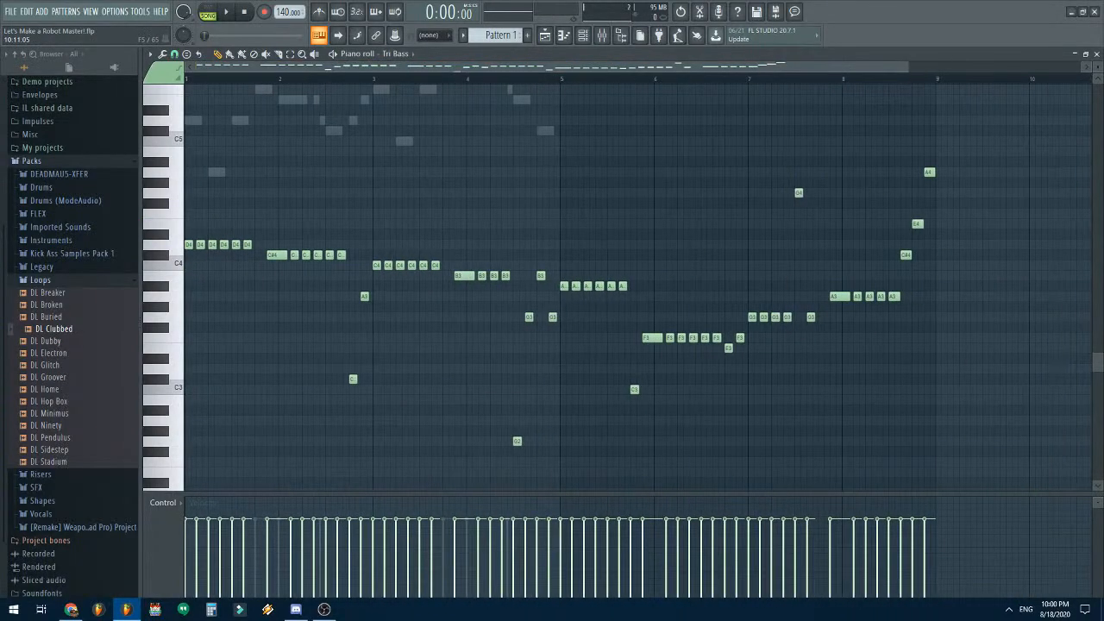
# - Play back the song and review the 25 Lead melody against the bass line in its piano roll
pyautogui.click(1095, 53)
pyautogui.scroll(-1, 764, 263)
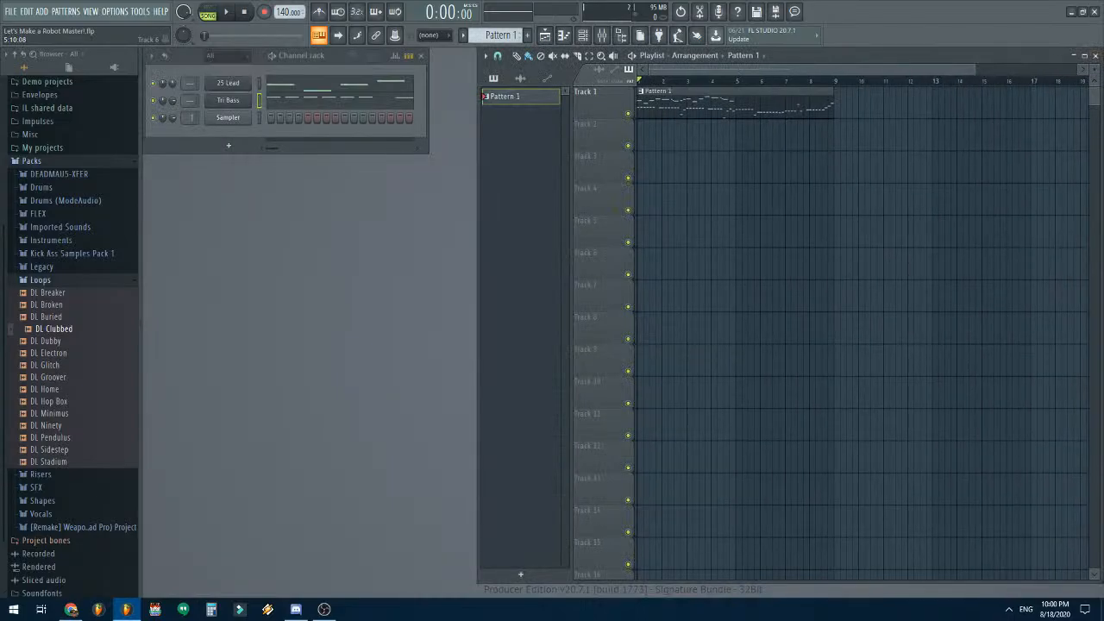
pyautogui.press('space')
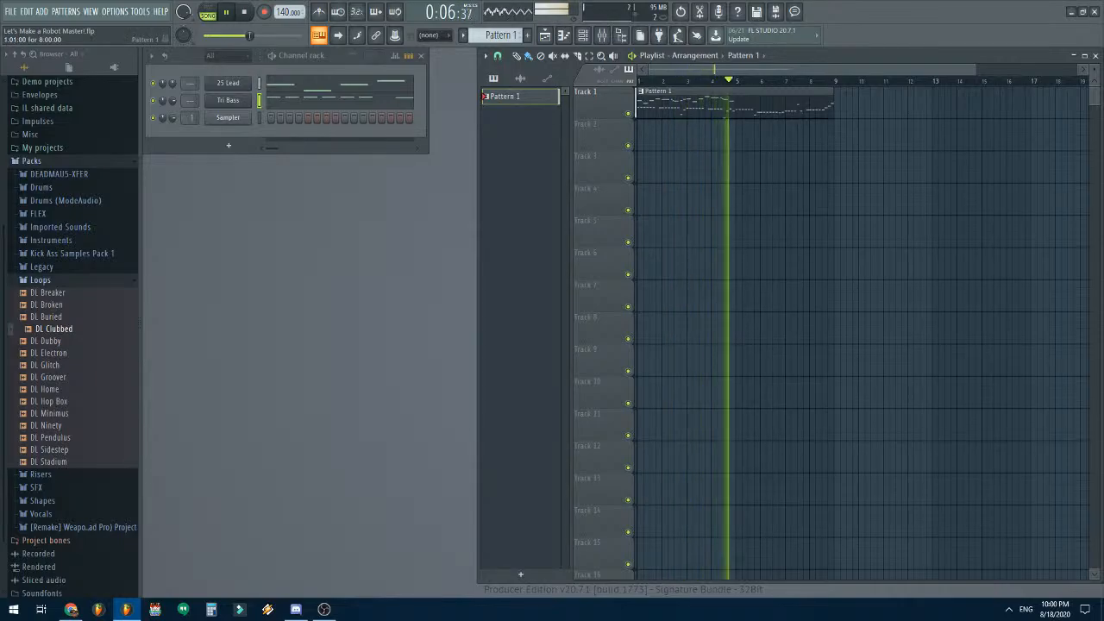
pyautogui.press('F7')
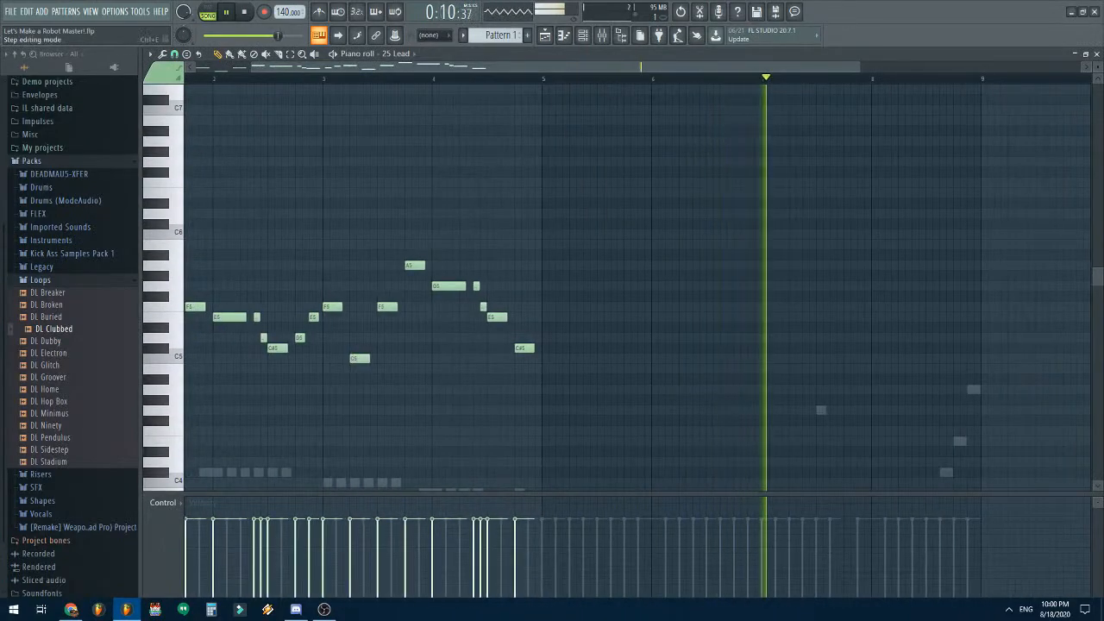
pyautogui.scroll(-2, 603, 149)
pyautogui.scroll(-1, 603, 284)
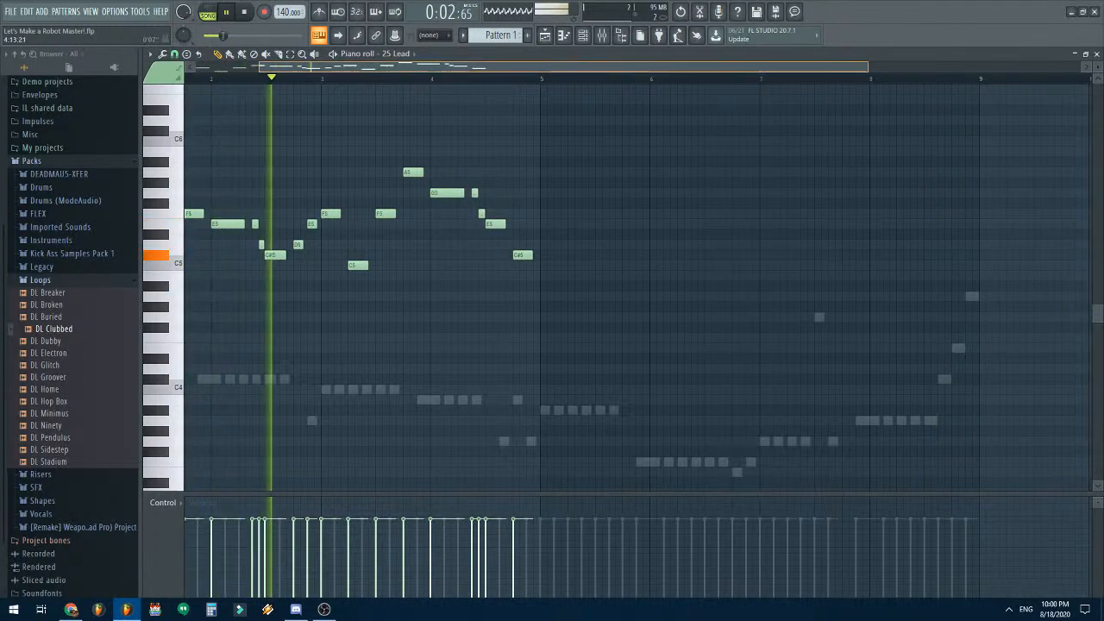
pyautogui.moveTo(520, 66); pyautogui.dragTo(537, 66)
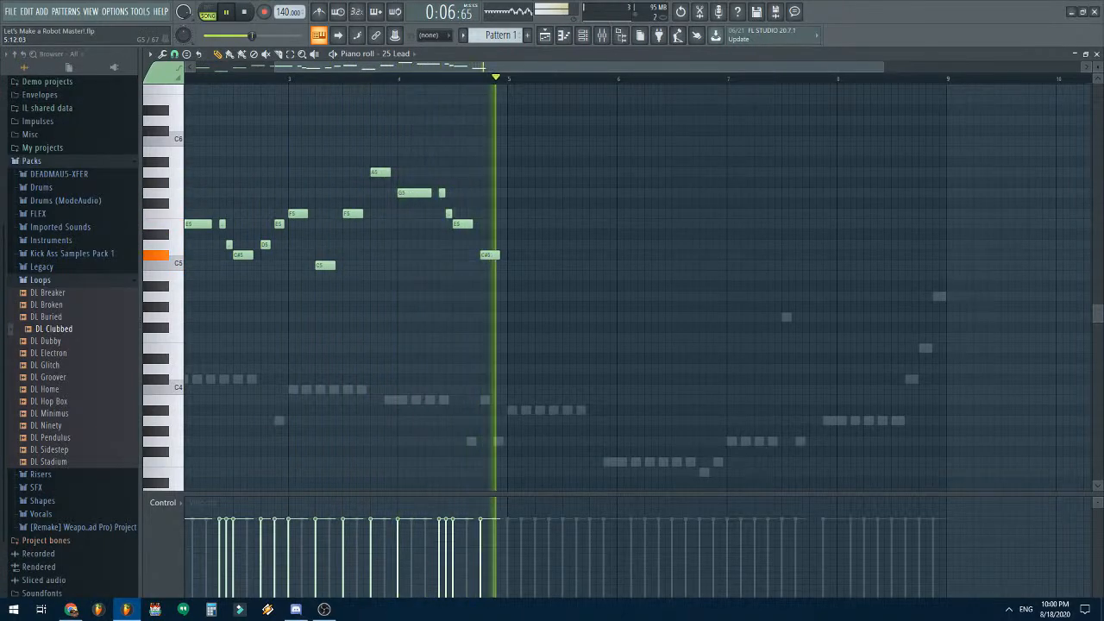
pyautogui.press('space')
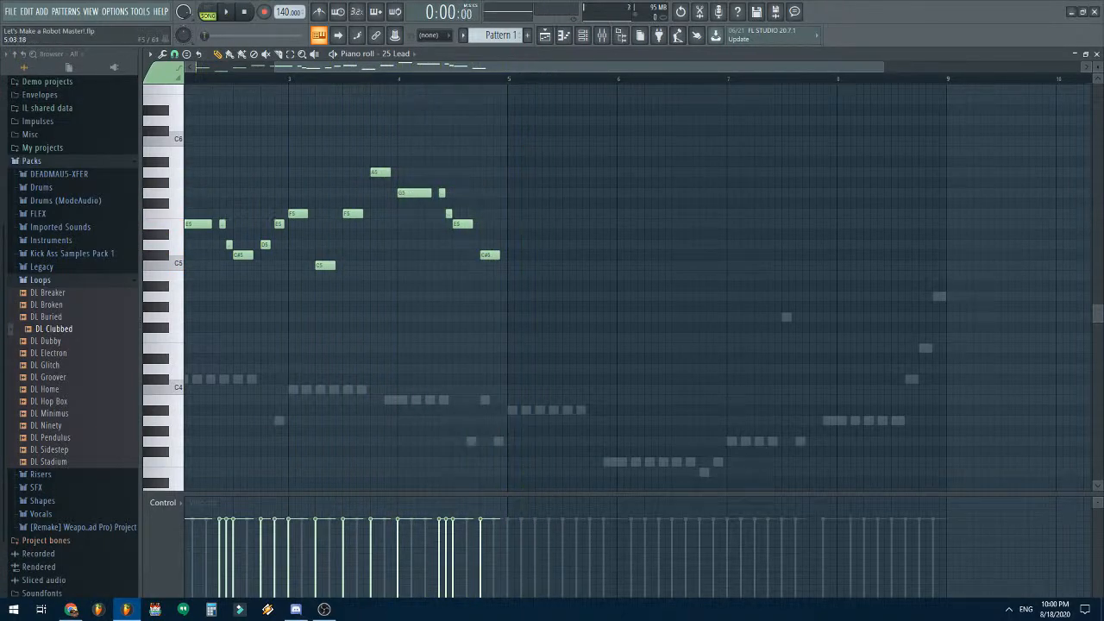
pyautogui.click(1096, 54)
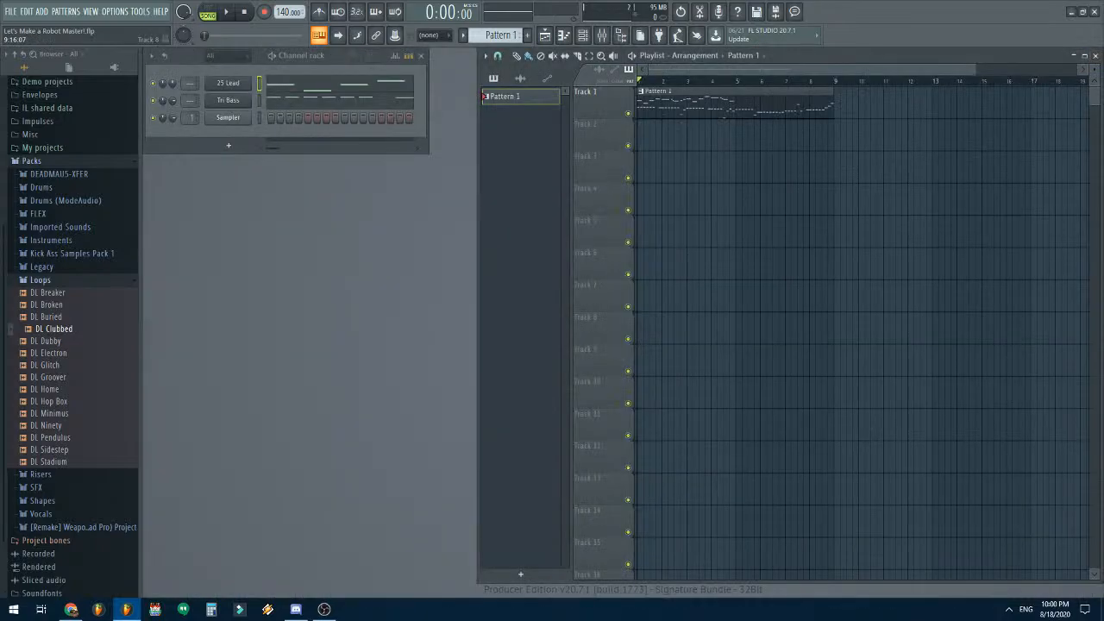
# - Replace the empty Sampler channel with the magical8bitPlug3 instrument
pyautogui.rightClick(227, 101)
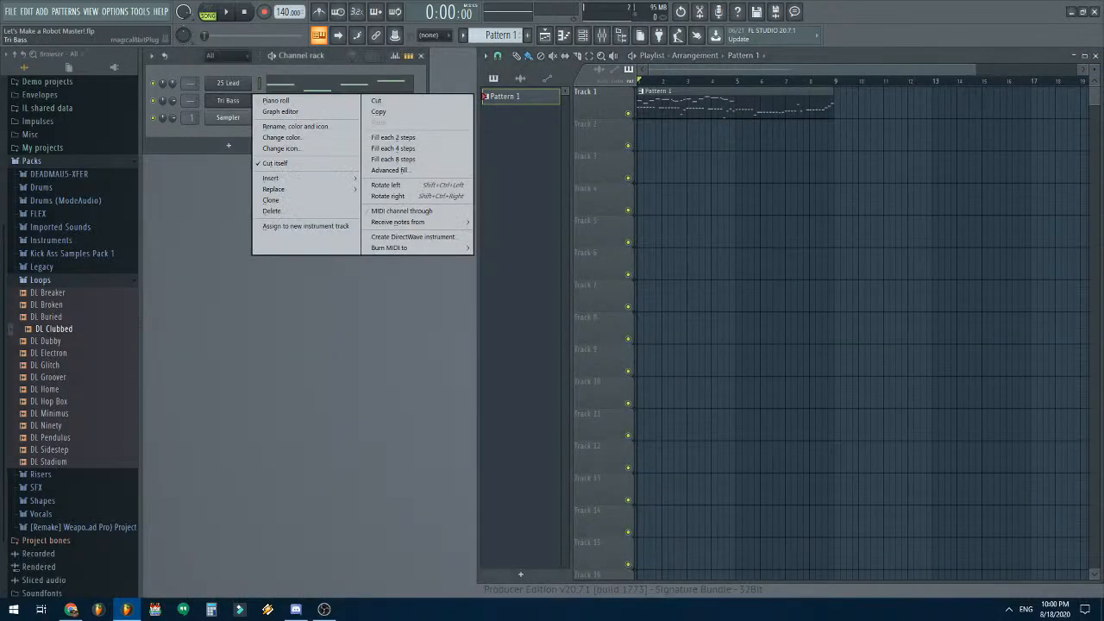
pyautogui.rightClick(228, 118)
pyautogui.moveTo(275, 218)
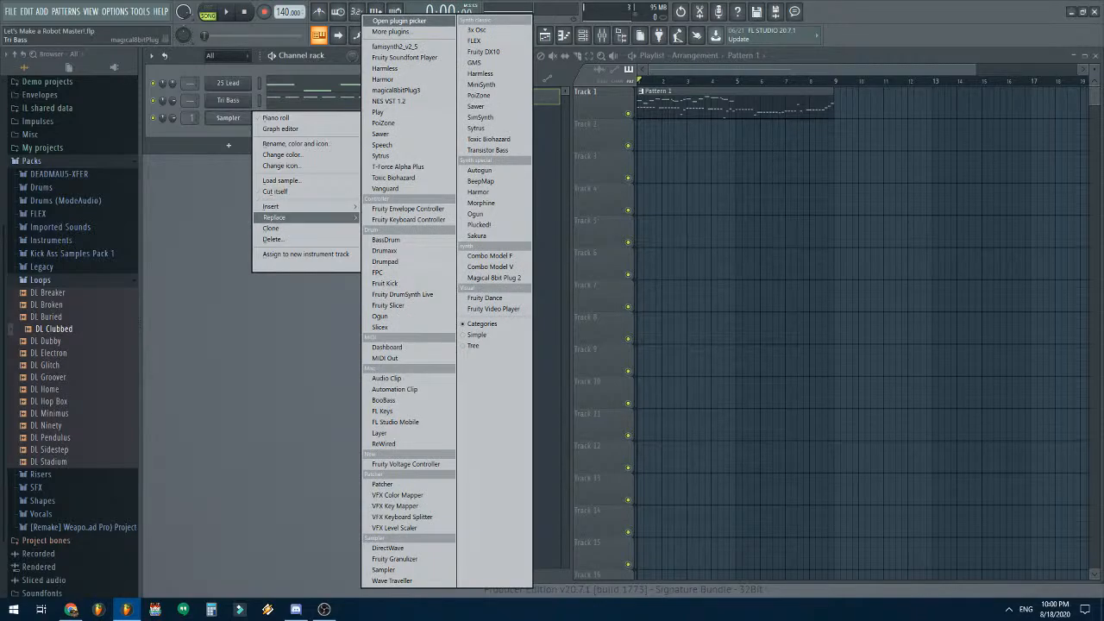
pyautogui.click(396, 90)
# - Set the new instrument's oscillator to noise, its decay to about 0.064 second and its sustain level to about 0.54
pyautogui.moveTo(269, 232); pyautogui.dragTo(268, 197)
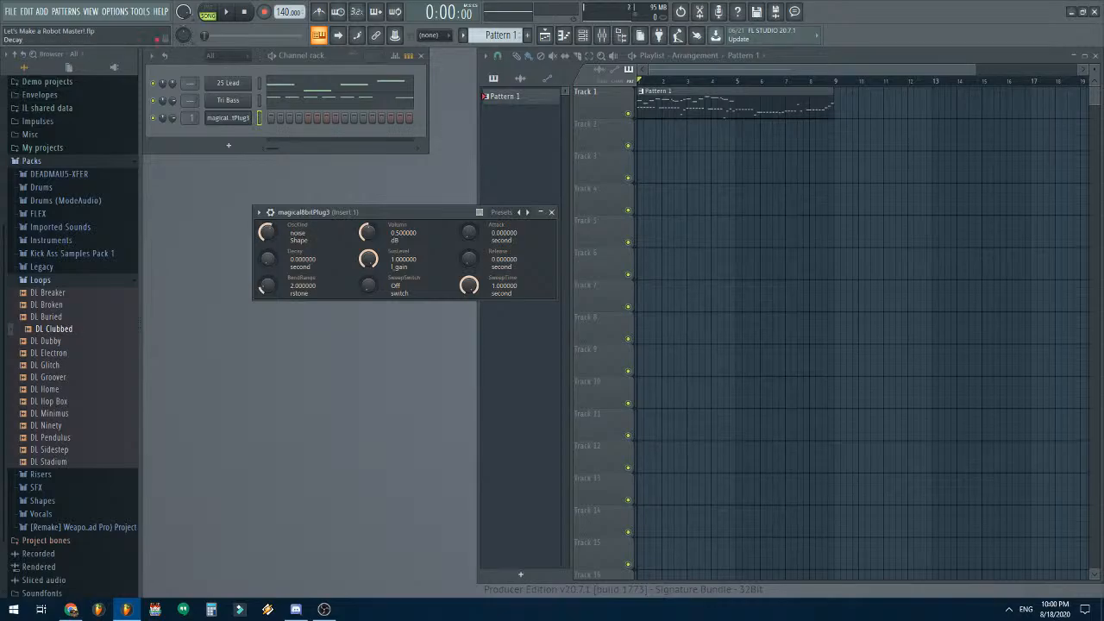
pyautogui.moveTo(268, 258); pyautogui.dragTo(268, 246)
pyautogui.moveTo(368, 259); pyautogui.dragTo(367, 281)
# - Rename the new noise channel as Noise Short
pyautogui.rightClick(236, 118)
pyautogui.click(271, 143)
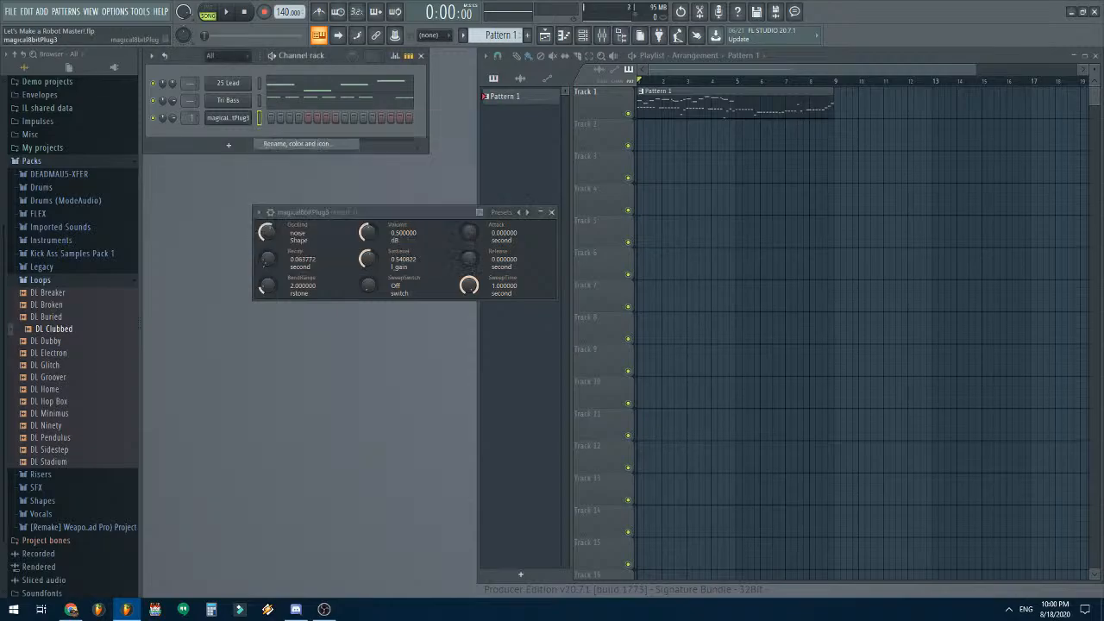
pyautogui.write('N')
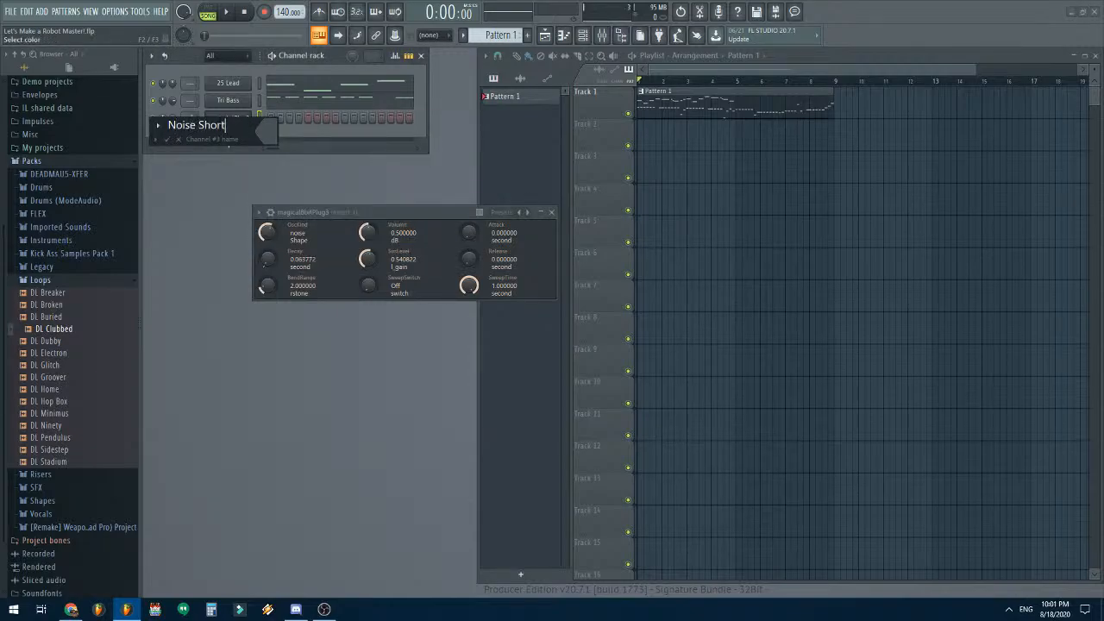
pyautogui.write('oise Short')
pyautogui.press('Return')
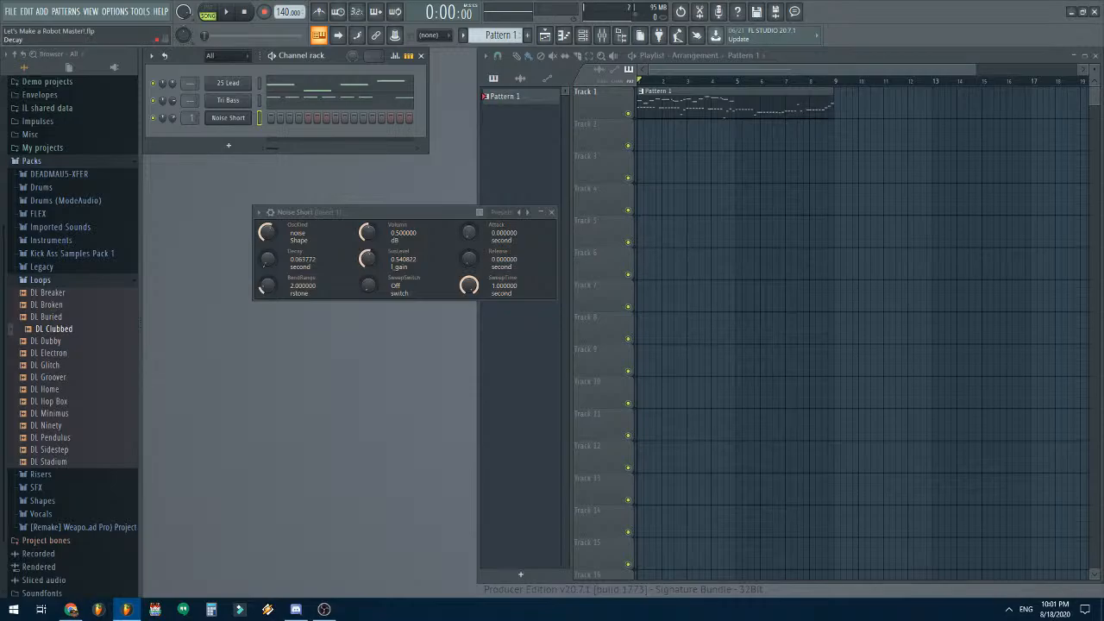
# - Shorten the Noise Short decay to about 0.026 second, lower its sustain level, and close the instrument window
pyautogui.moveTo(269, 258); pyautogui.dragTo(268, 263)
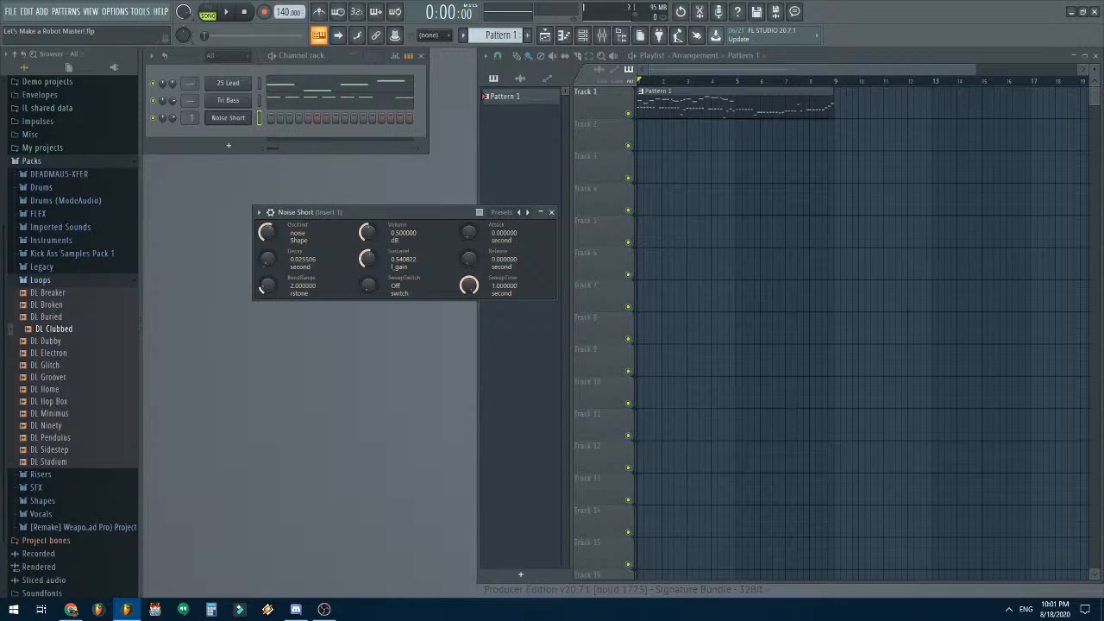
pyautogui.moveTo(367, 258); pyautogui.dragTo(367, 274)
pyautogui.click(551, 212)
# - Open the Noise Short piano roll and place a two-step C0 note at the start of bar 1, keeping the Cell snap
pyautogui.rightClick(246, 117)
pyautogui.click(276, 117)
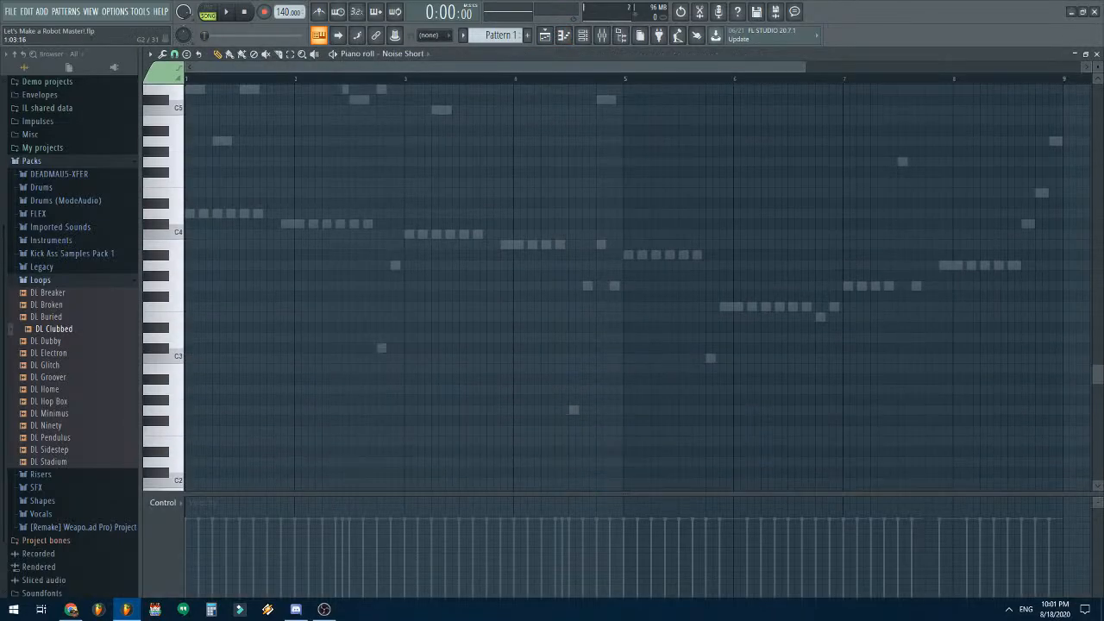
pyautogui.scroll(-5, 203, 408)
pyautogui.click(189, 487)
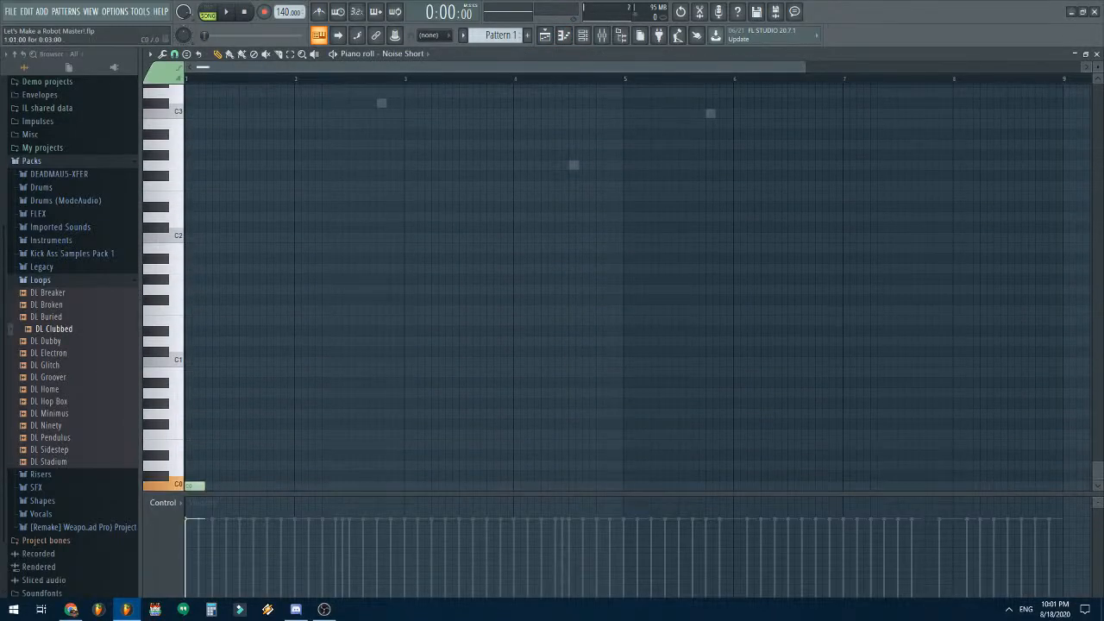
pyautogui.click(174, 54)
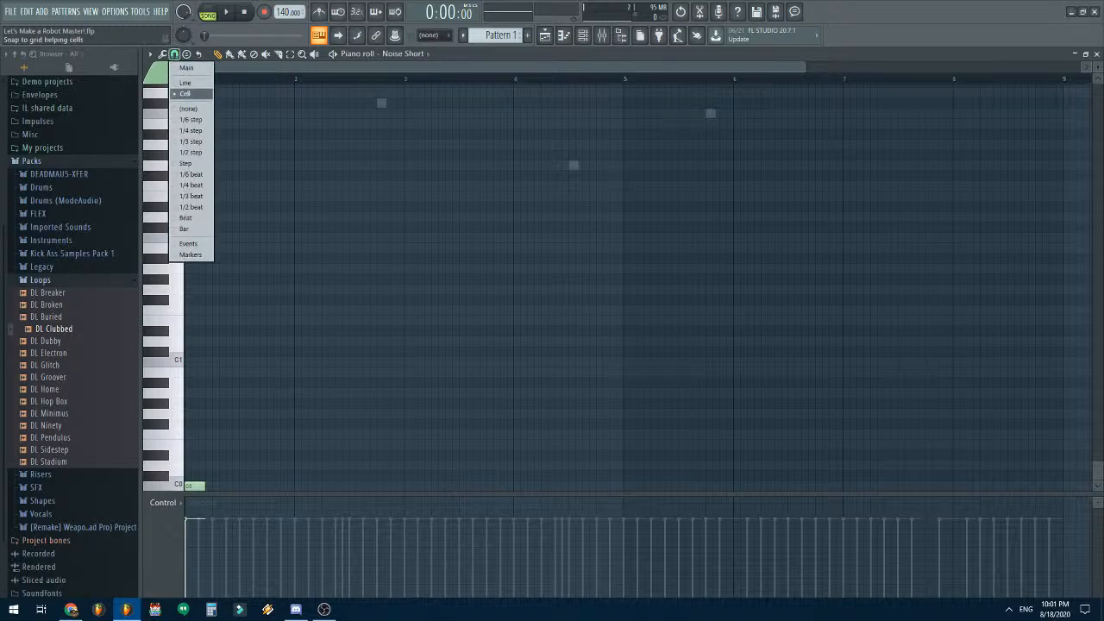
pyautogui.click(192, 94)
pyautogui.scroll(3, 281, 345)
pyautogui.scroll(-1, 281, 345)
pyautogui.moveTo(300, 66); pyautogui.dragTo(280, 67)
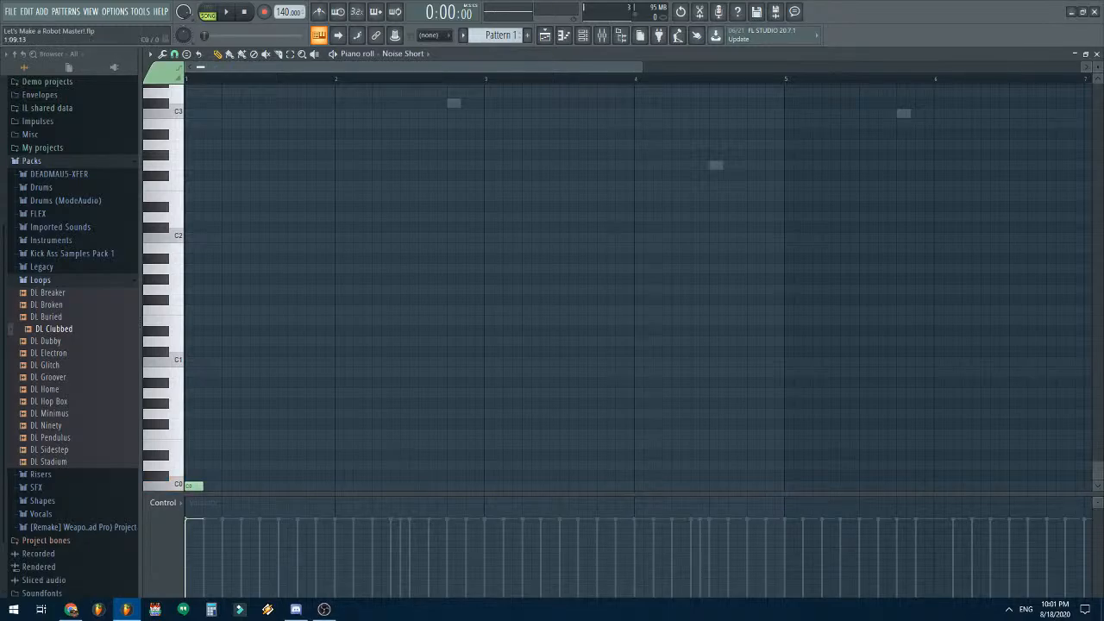
# - Add two-step C0 notes on steps 9 and 11 of bar 1 and on steps 1, 7 and 11 of bar 2
pyautogui.click(265, 486)
pyautogui.click(285, 486)
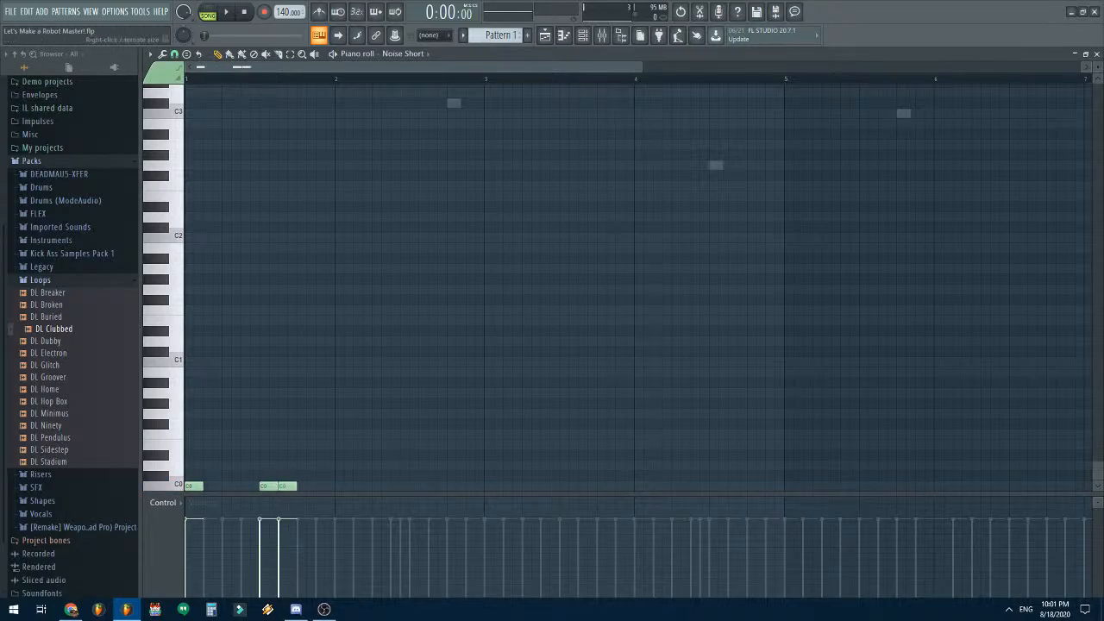
pyautogui.click(341, 487)
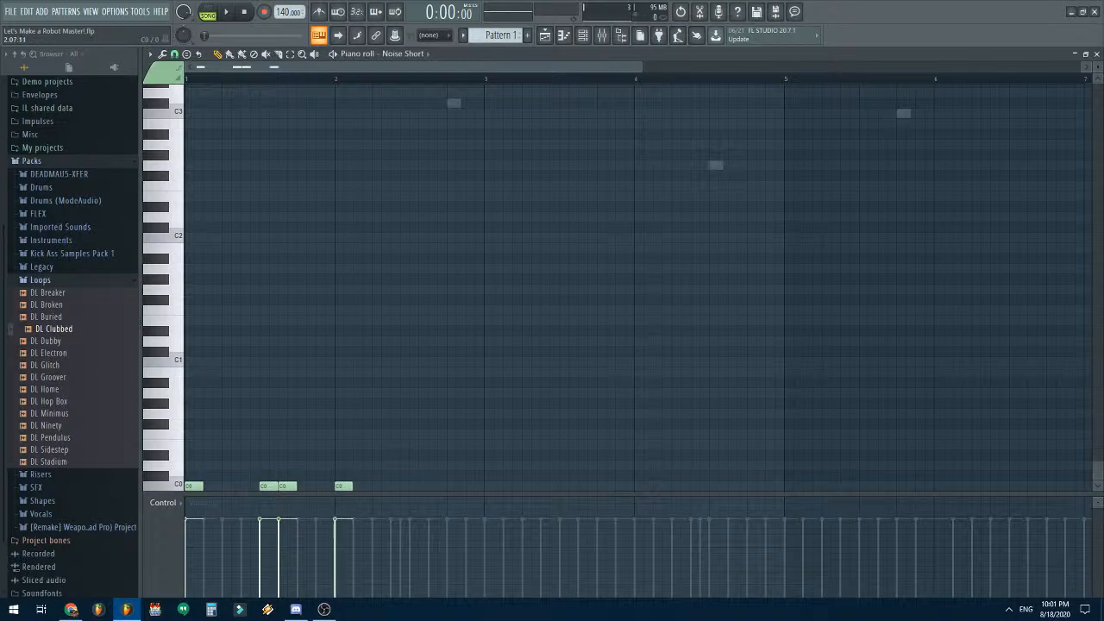
pyautogui.click(397, 486)
pyautogui.click(434, 486)
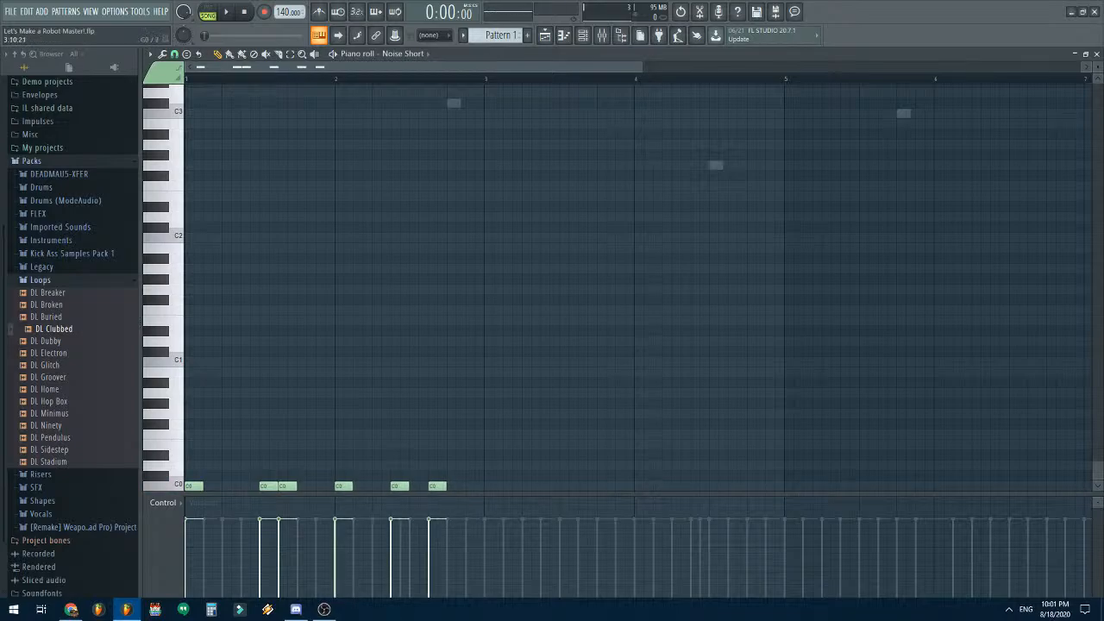
# - Add a one-step C6 note on step 3 and a one-step C5 note on step 4 of bar 1
pyautogui.scroll(1, 301, 344)
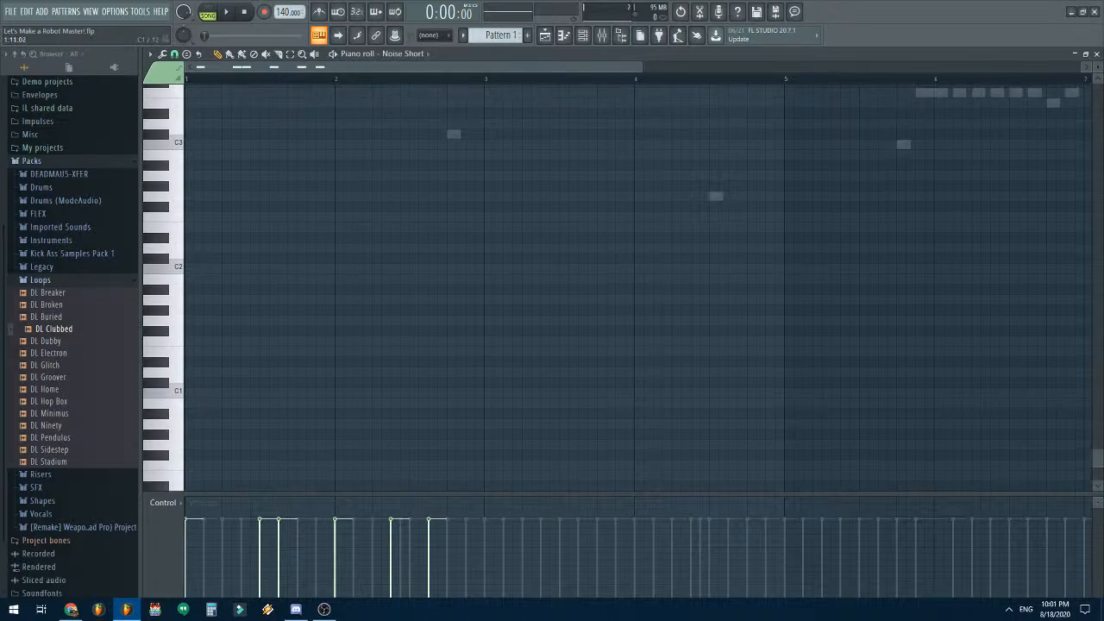
pyautogui.scroll(-1, 301, 345)
pyautogui.click(172, 486)
pyautogui.scroll(6, 603, 284)
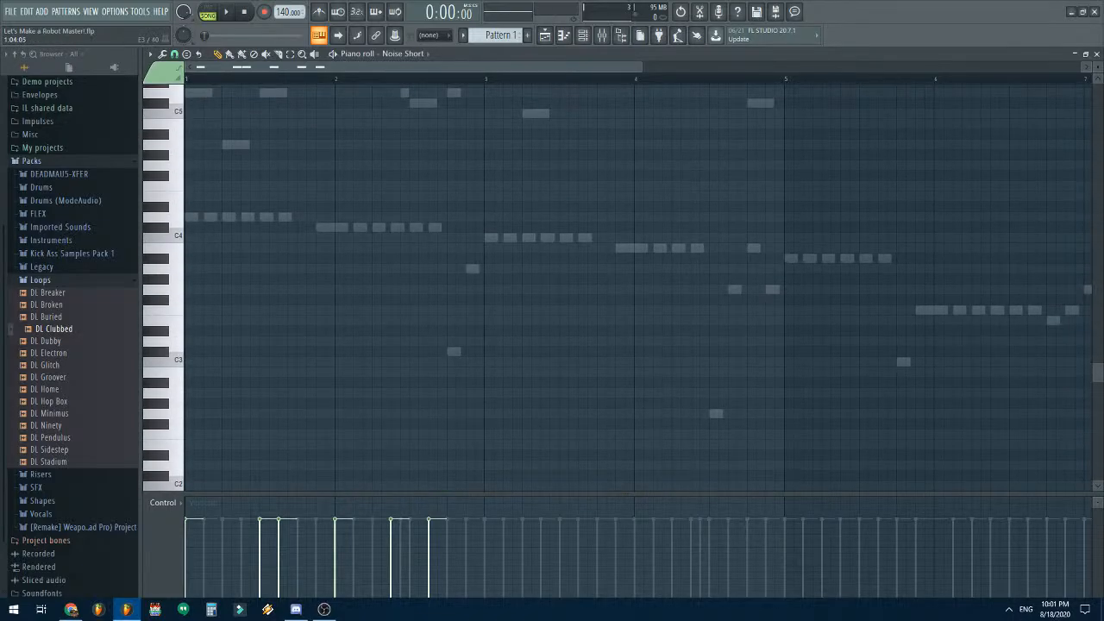
pyautogui.scroll(3, 603, 287)
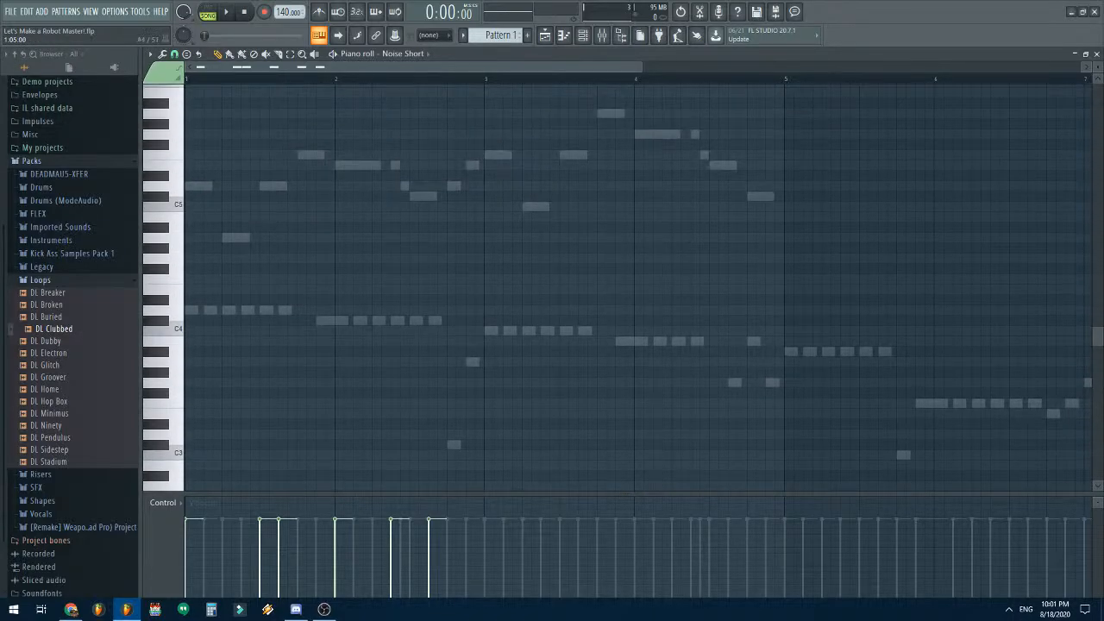
pyautogui.scroll(5, 212, 237)
pyautogui.click(207, 237)
pyautogui.scroll(-3, 212, 345)
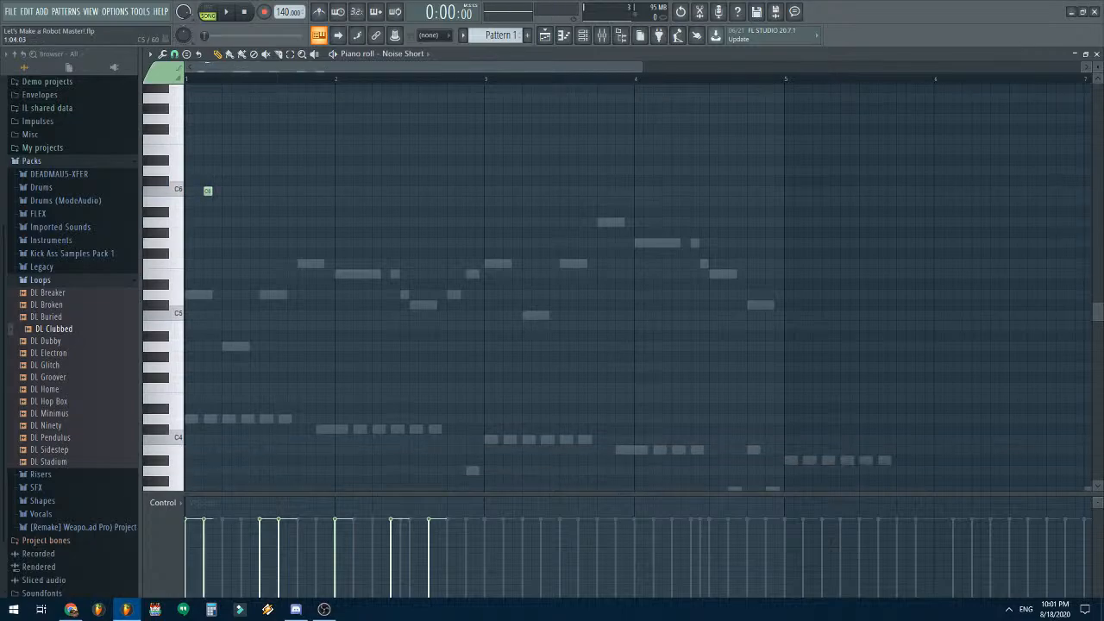
pyautogui.click(217, 393)
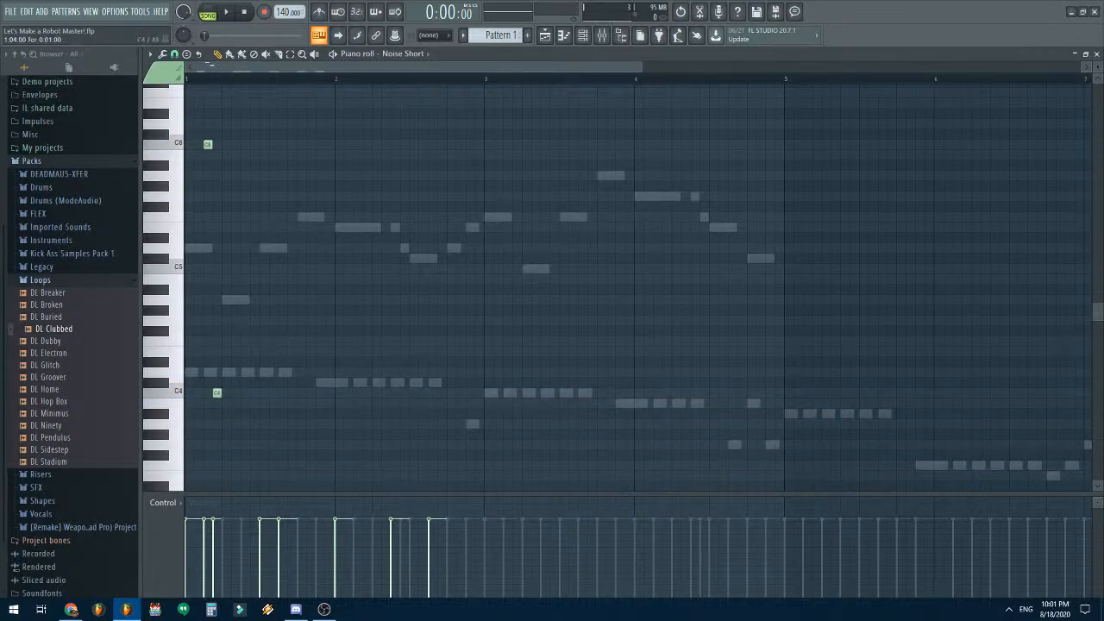
pyautogui.moveTo(216, 392); pyautogui.dragTo(217, 268)
# - Switch playback to pattern mode and briefly audition the start of the noise part
pyautogui.scroll(-7, 620, 284)
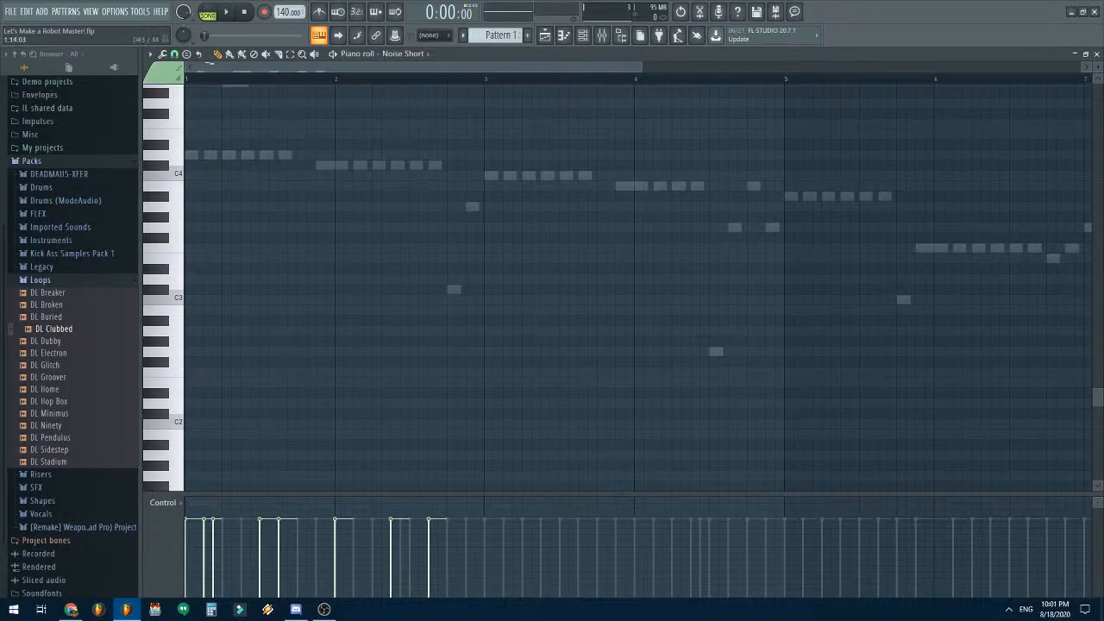
pyautogui.press('l')
pyautogui.press('space')
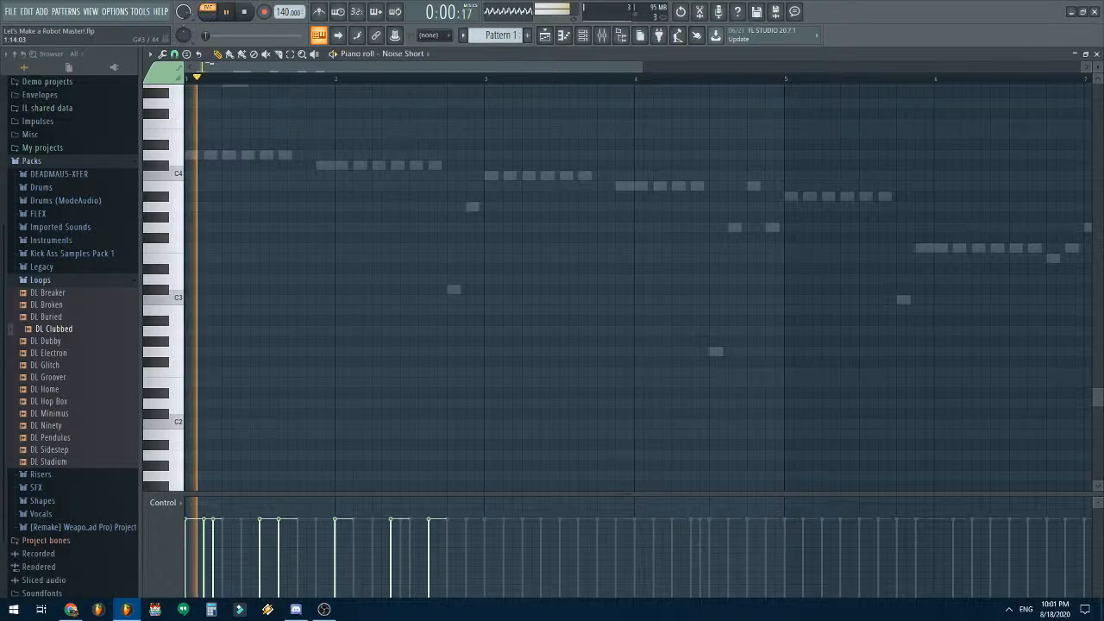
pyautogui.press('space')
# - Set the snap to 1/4 step, shorten all Noise Short notes by a quarter step, and audition the result
pyautogui.scroll(-5, 278, 339)
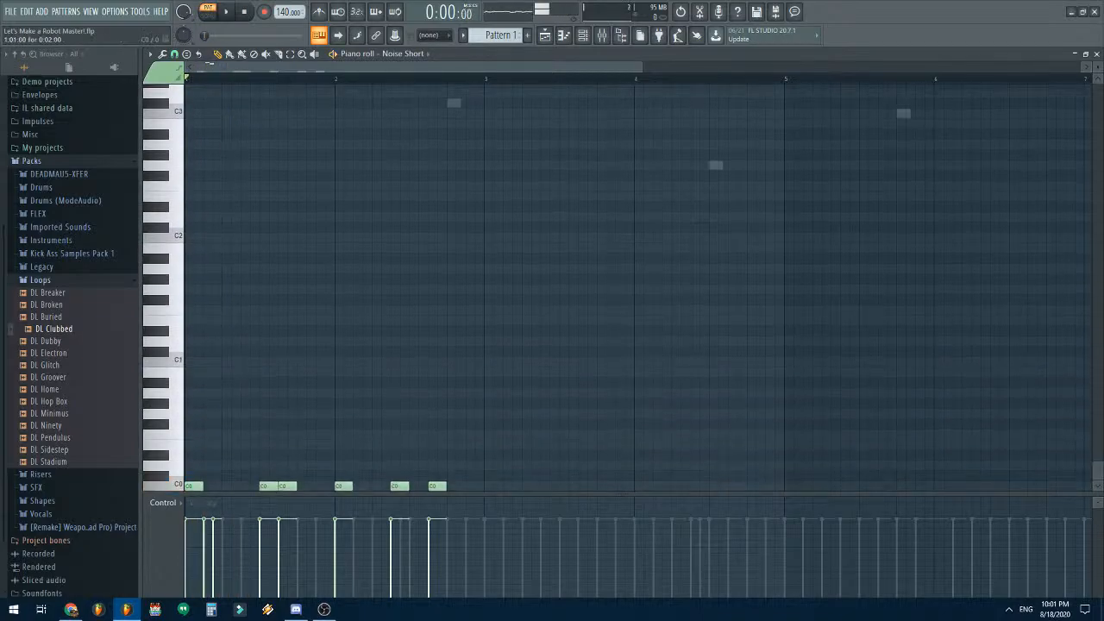
pyautogui.scroll(8, 638, 284)
pyautogui.scroll(9, 638, 284)
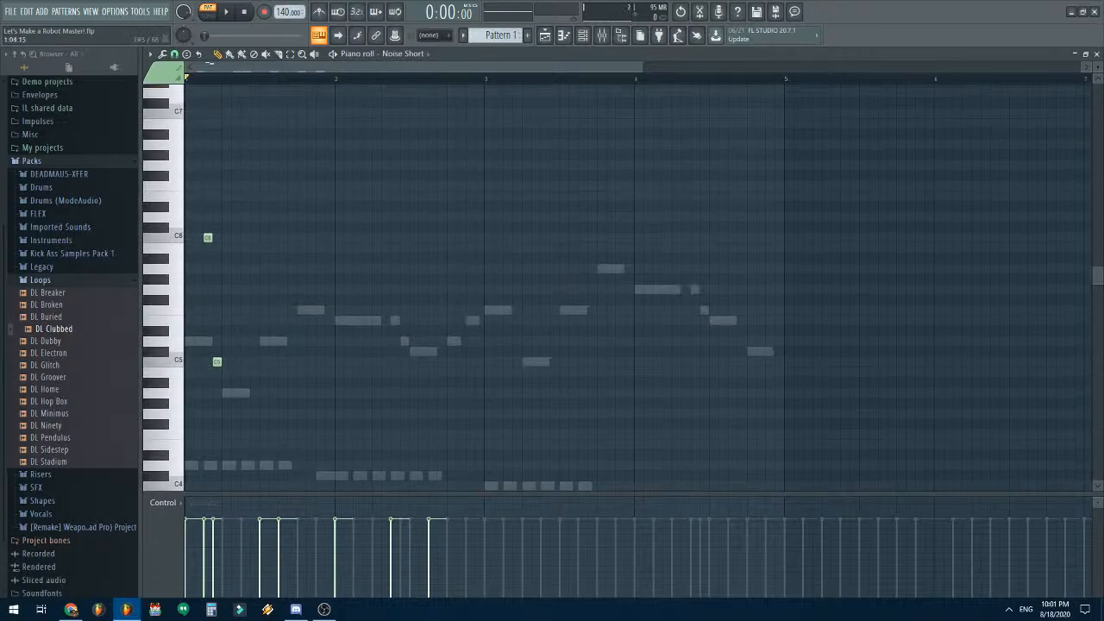
pyautogui.click(175, 55)
pyautogui.click(193, 131)
pyautogui.hotkey('ctrl', 'a')
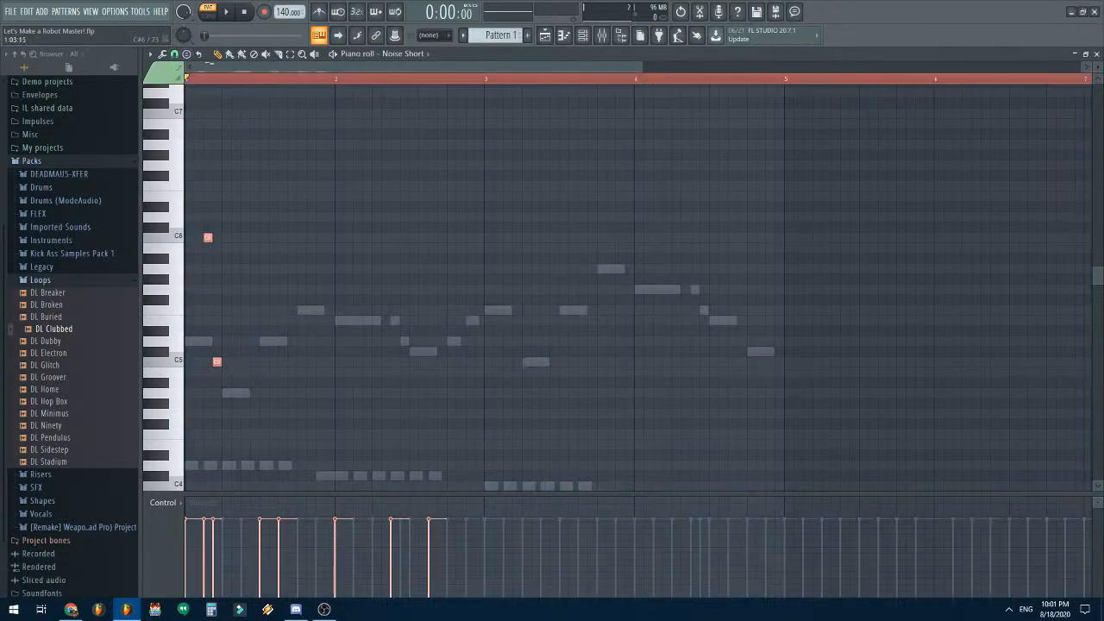
pyautogui.hotkey('ctrl', 'd')
pyautogui.press('space')
pyautogui.press('space')
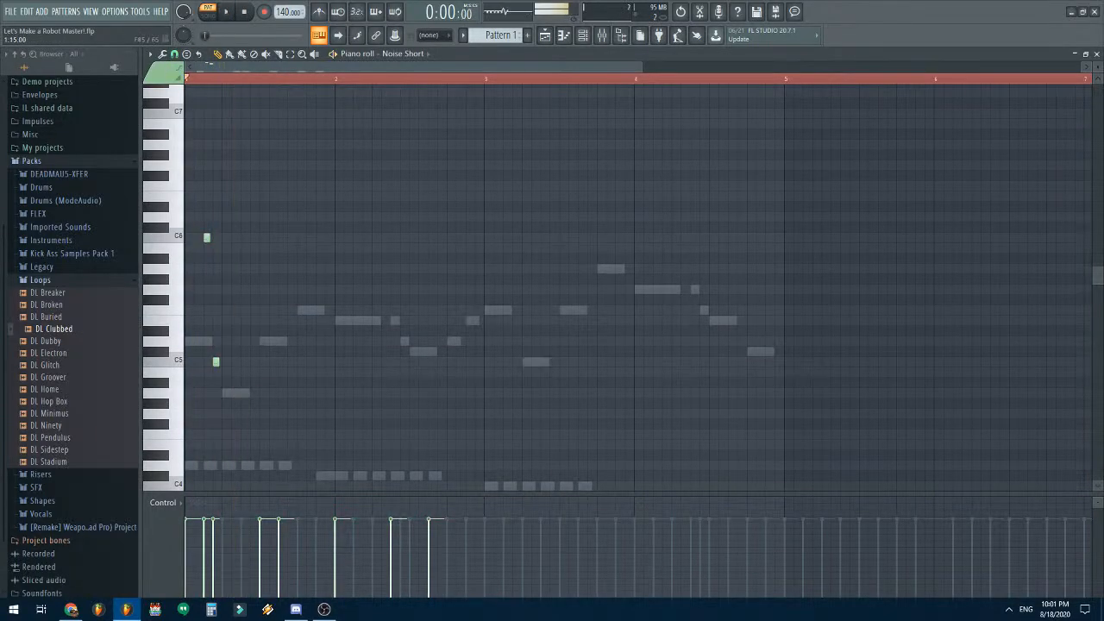
# - Add a two-step B3 note on step 5 of bar 1 and set the snap back to Cell
pyautogui.scroll(-5, 233, 288)
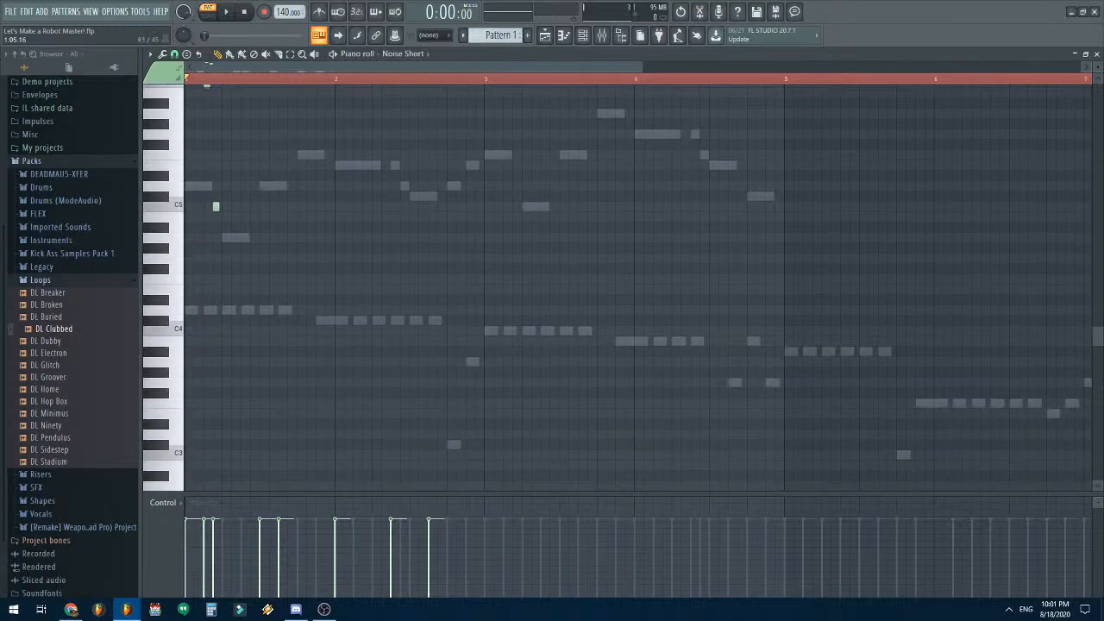
pyautogui.moveTo(237, 341); pyautogui.dragTo(231, 341)
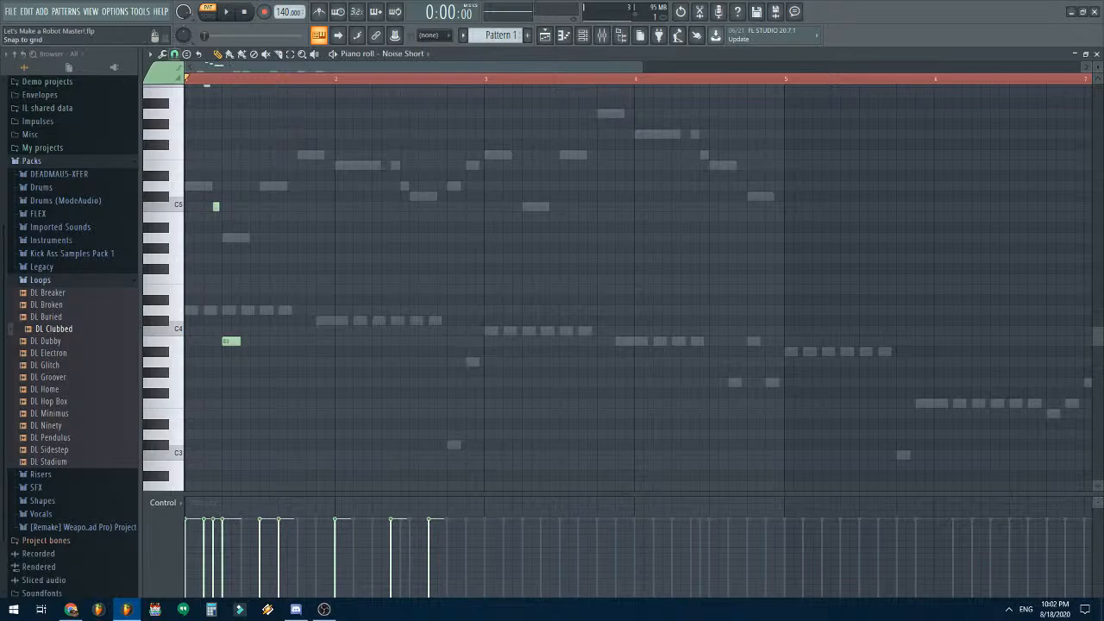
pyautogui.click(175, 54)
pyautogui.click(192, 94)
pyautogui.scroll(3, 231, 258)
pyautogui.scroll(3, 245, 288)
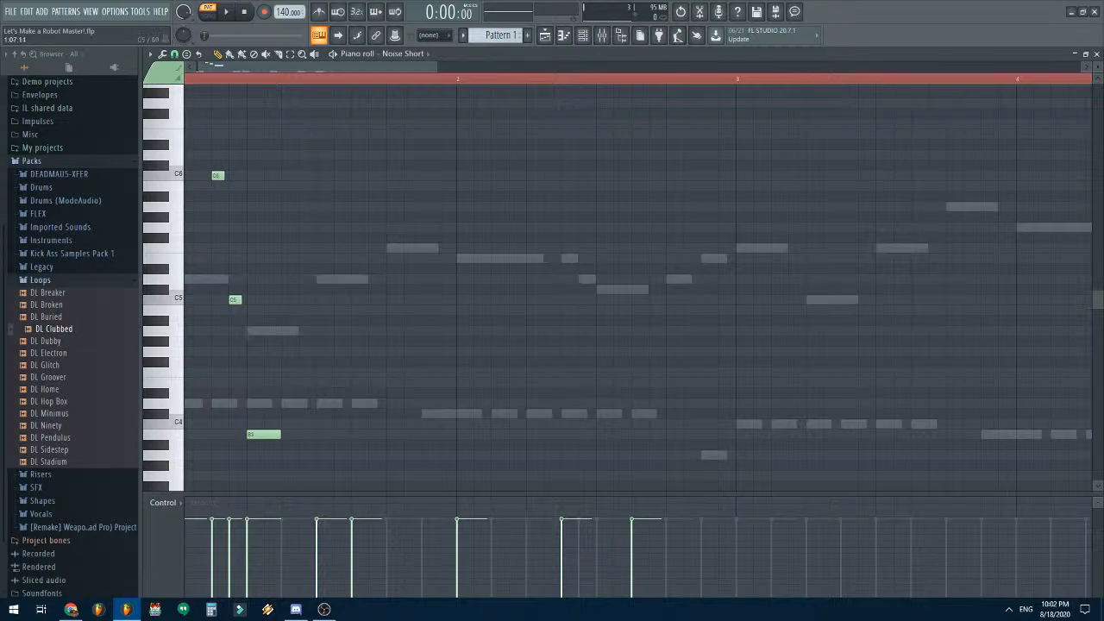
# - Add a one-step C5 note on step 7 and a one-step C6 note on step 8 of bar 1, and audition them
pyautogui.click(290, 299)
pyautogui.click(306, 175)
pyautogui.scroll(-10, 350, 354)
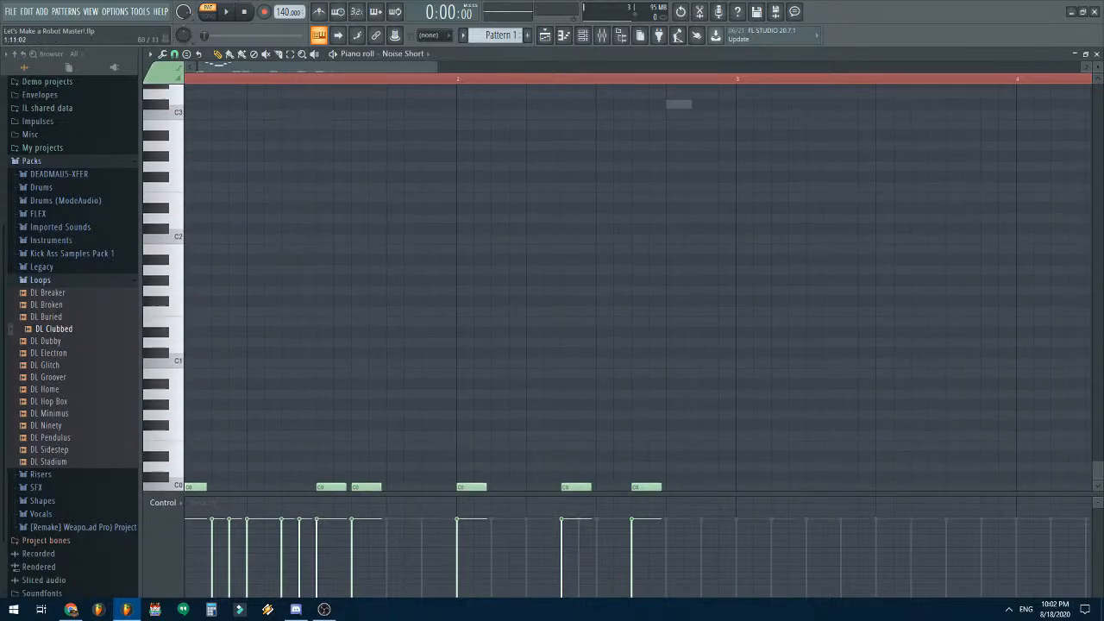
pyautogui.press('space')
pyautogui.scroll(10, 604, 285)
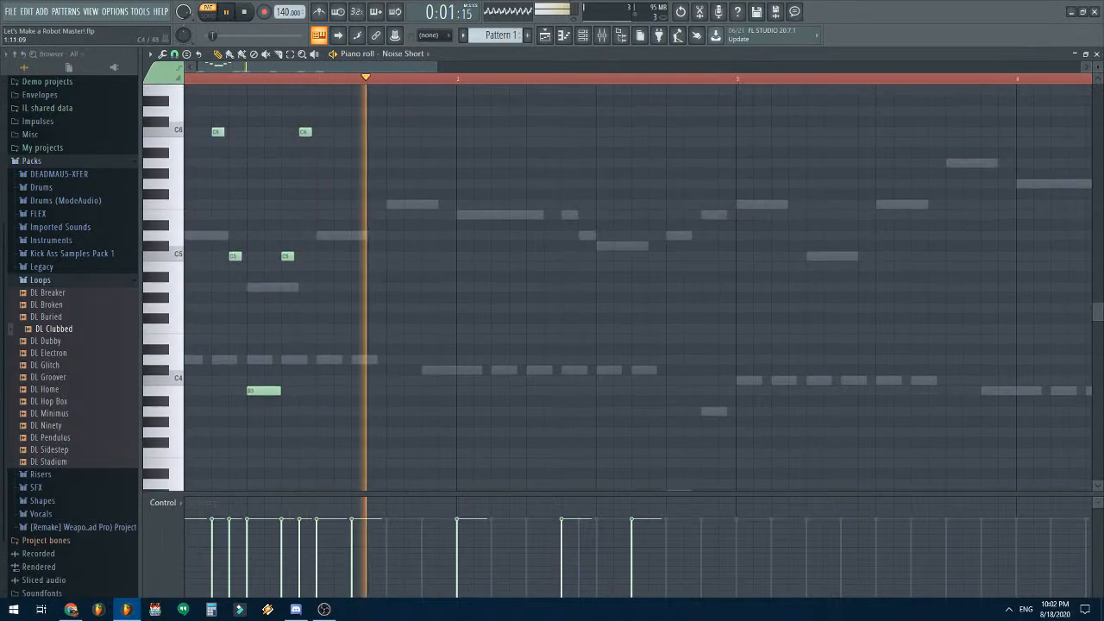
pyautogui.press('space')
pyautogui.scroll(-4, 359, 380)
pyautogui.scroll(4, 363, 380)
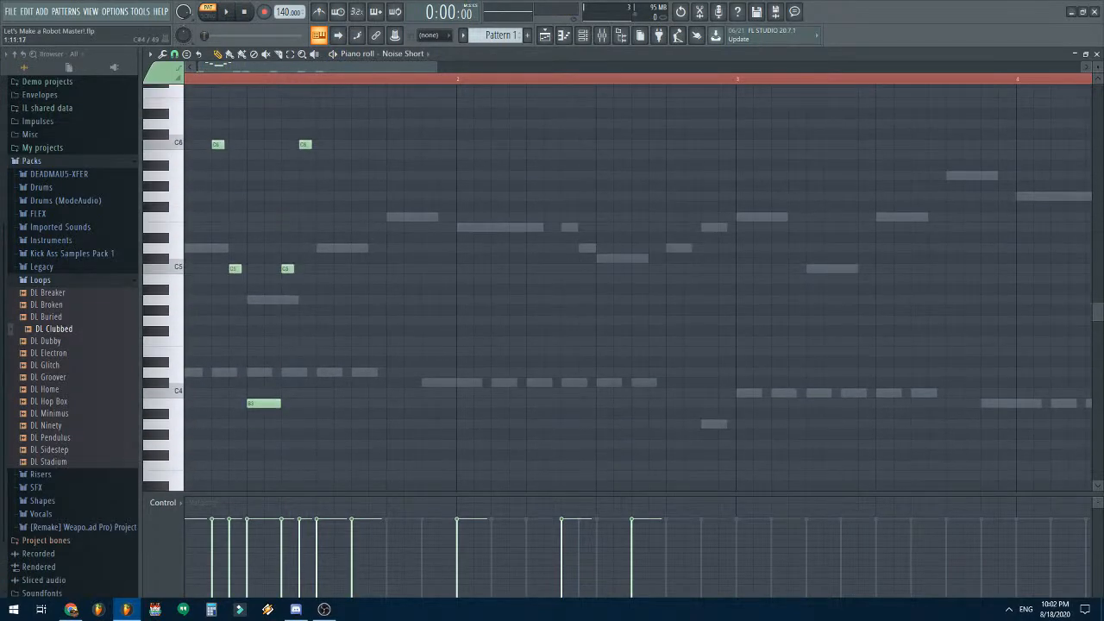
pyautogui.scroll(-10, 638, 285)
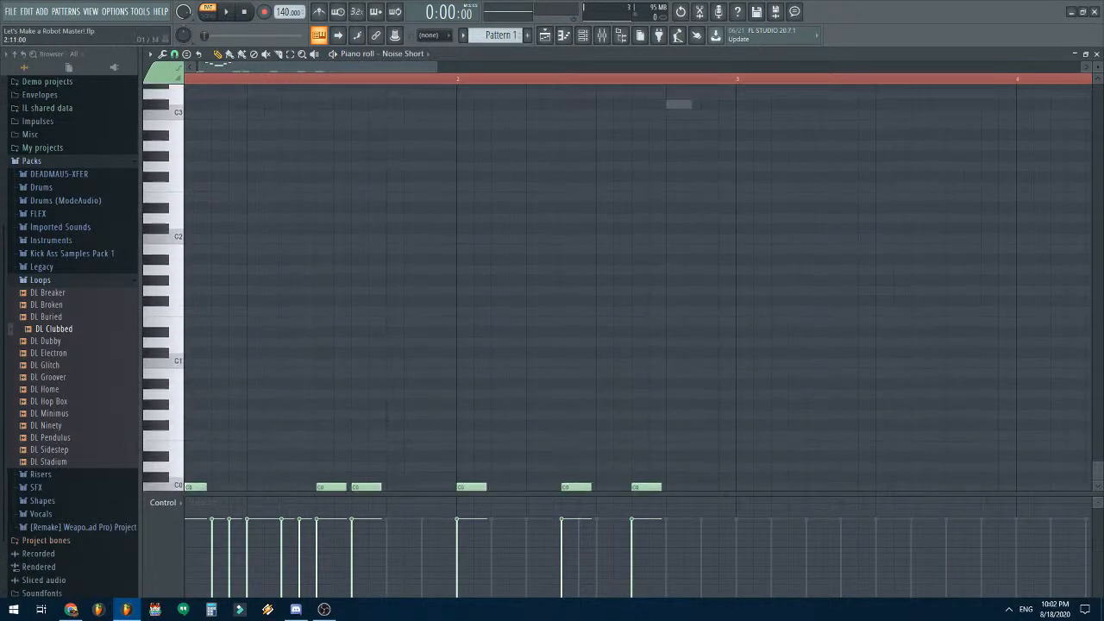
pyautogui.click(1095, 53)
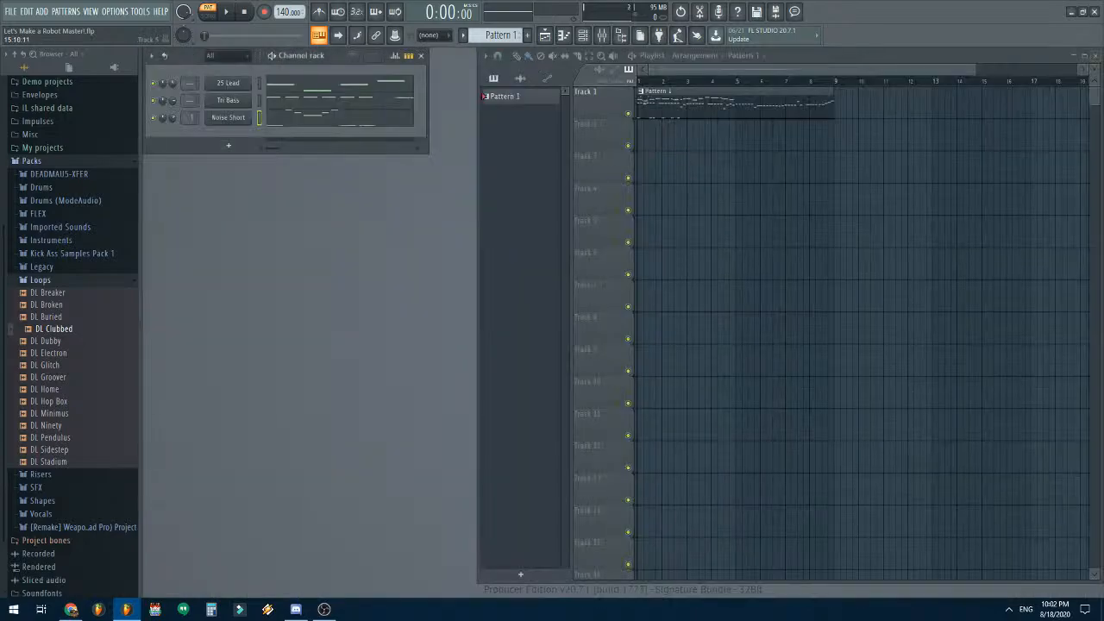
# - Add a magical8bitPlug3 channel and set its oscillator shape to triangle
pyautogui.rightClick(246, 116)
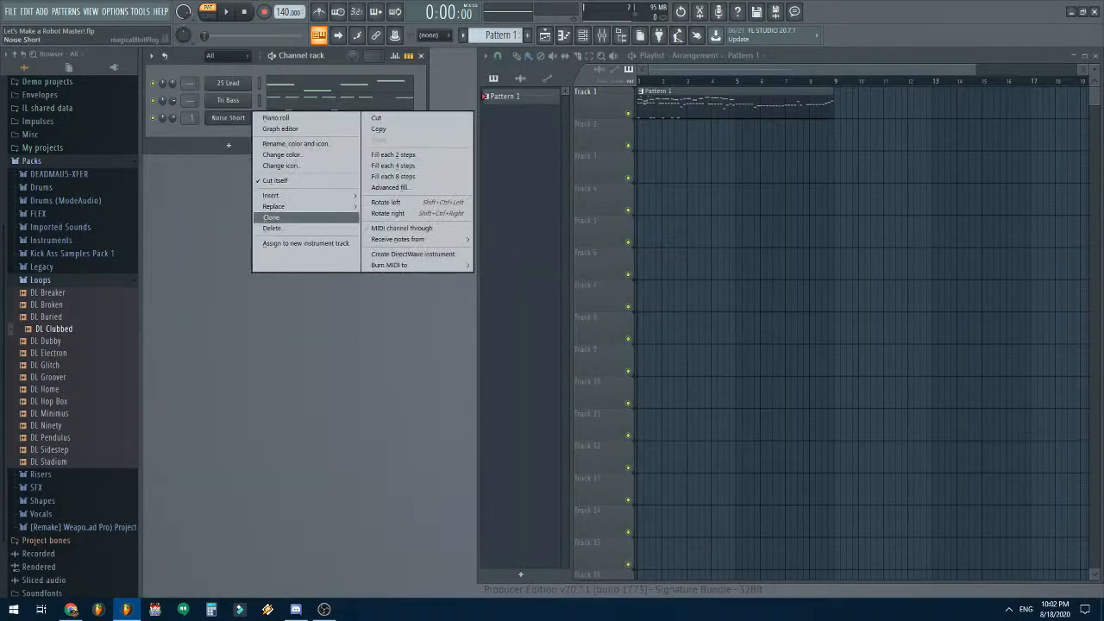
pyautogui.click(209, 145)
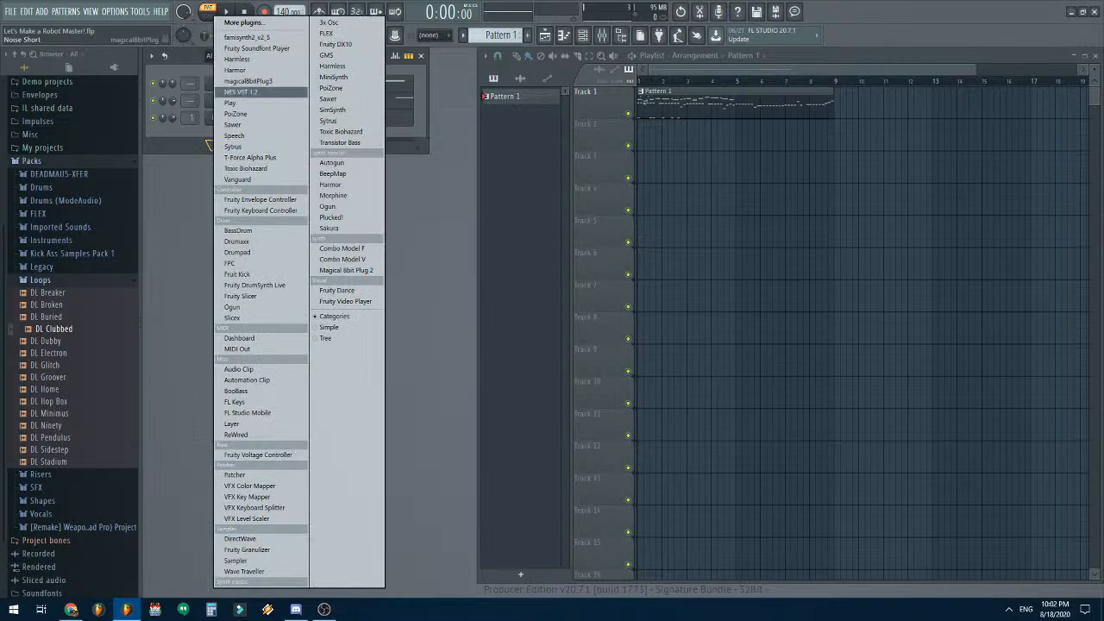
pyautogui.click(248, 81)
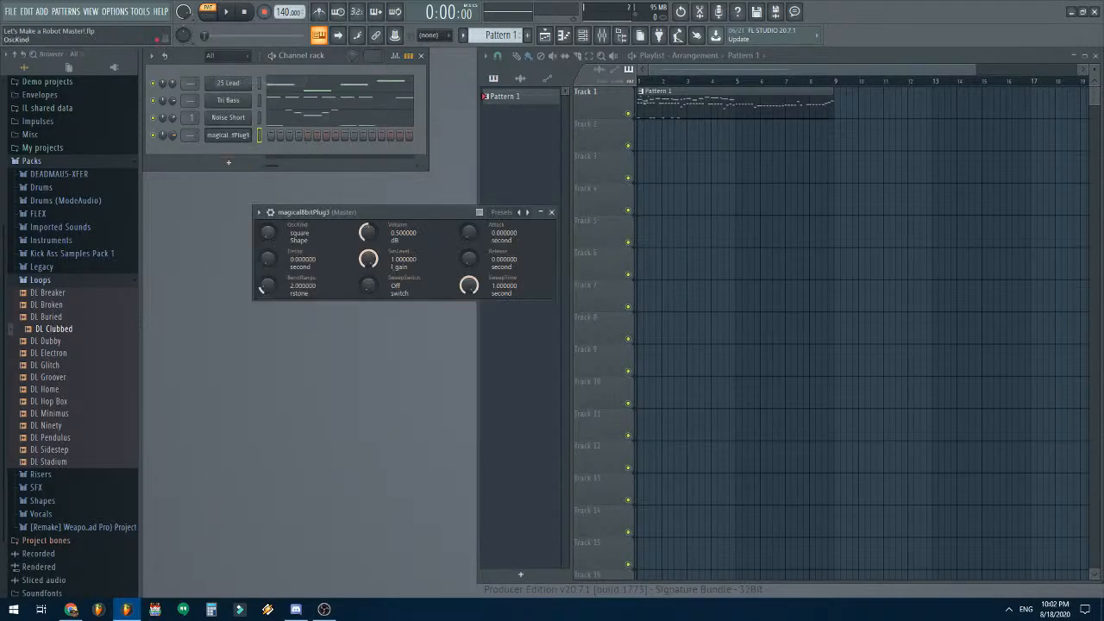
pyautogui.moveTo(268, 232); pyautogui.dragTo(268, 142)
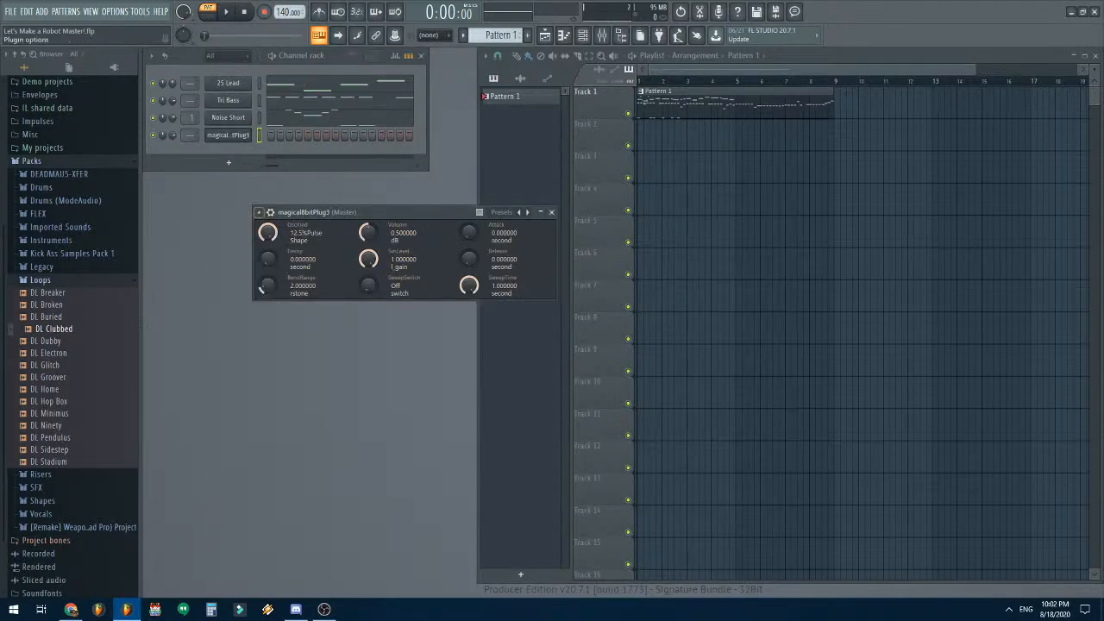
pyautogui.moveTo(268, 232); pyautogui.dragTo(269, 296)
pyautogui.click(551, 211)
# - Rename the new triangle channel as Tri Kick
pyautogui.rightClick(250, 135)
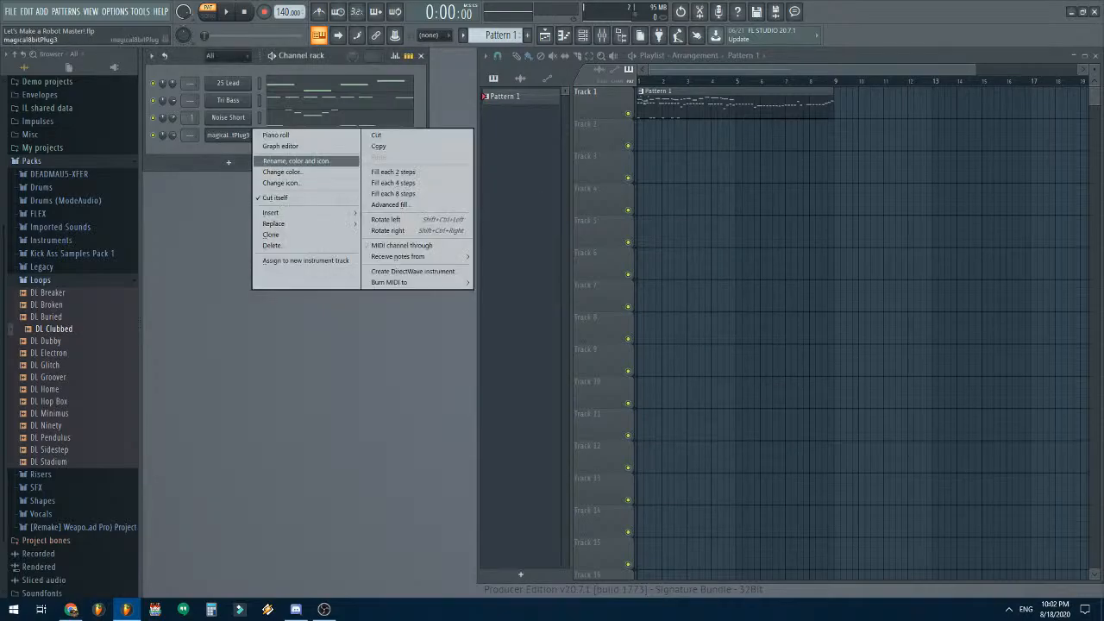
pyautogui.click(296, 161)
pyautogui.write('Tri Kick')
pyautogui.press('Return')
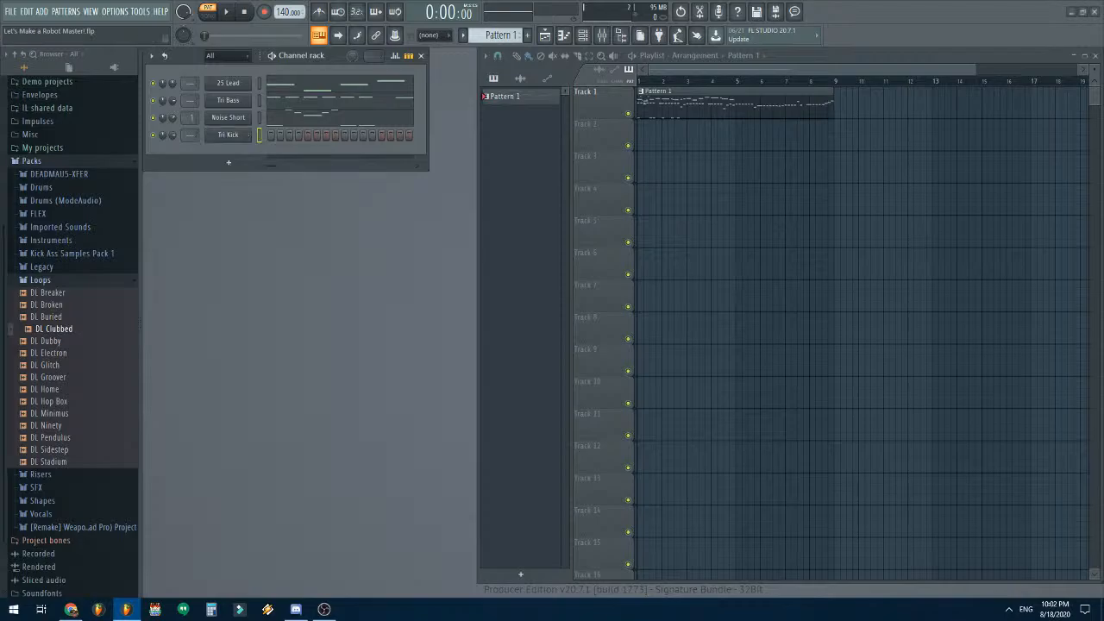
# - Open the Tri Kick channel's notes for editing and add a C5 note at the start of bar 1
pyautogui.click(336, 117)
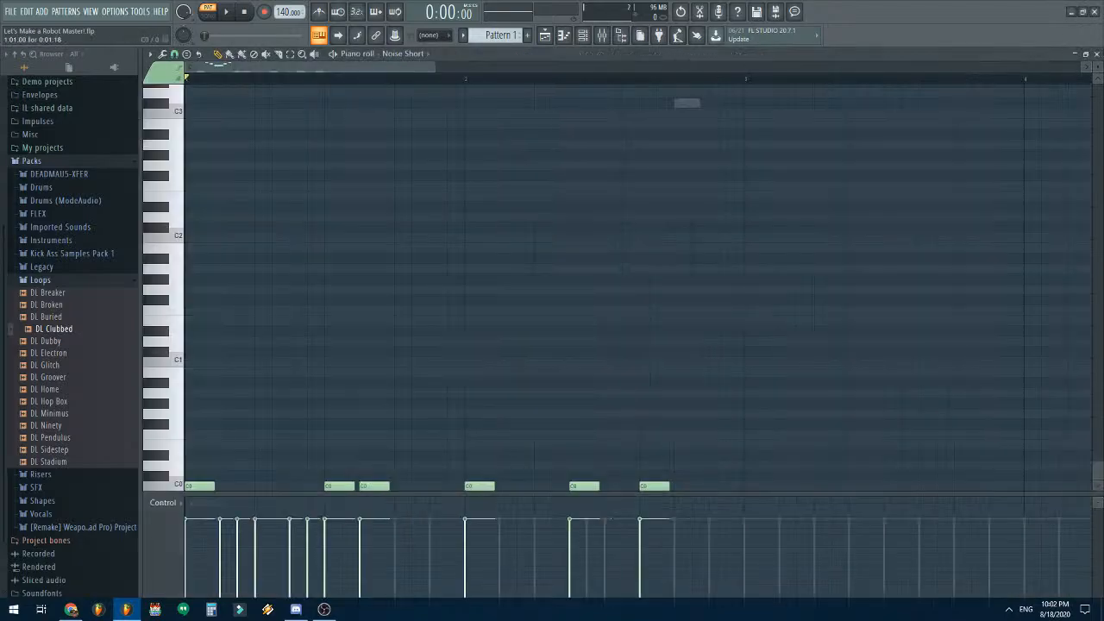
pyautogui.click(1096, 54)
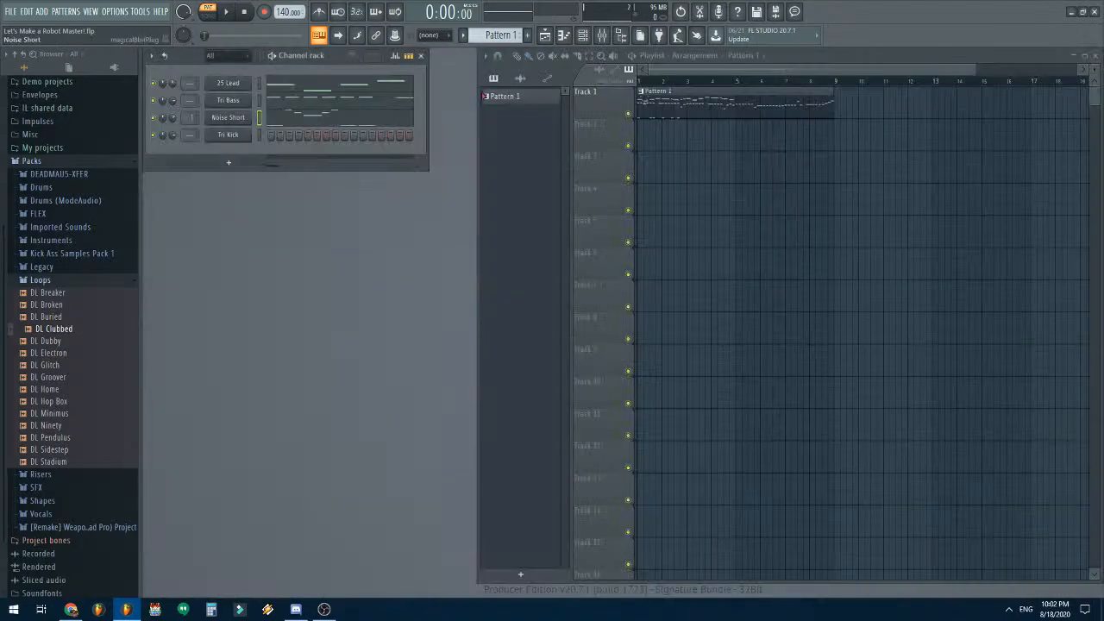
pyautogui.rightClick(229, 135)
pyautogui.click(271, 135)
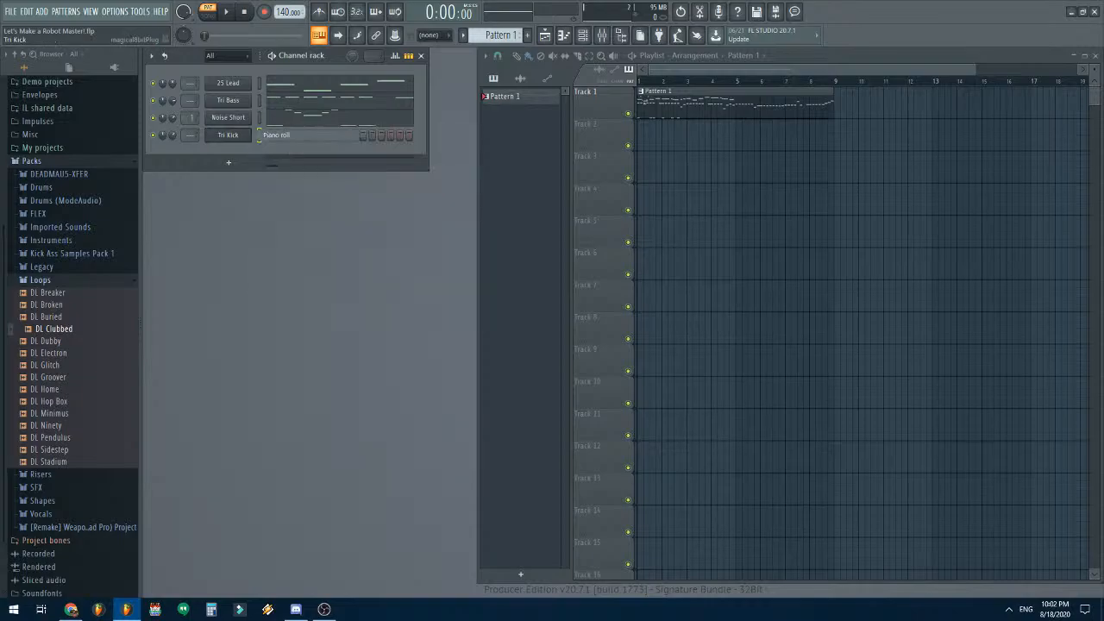
pyautogui.scroll(6, 225, 297)
pyautogui.click(199, 175)
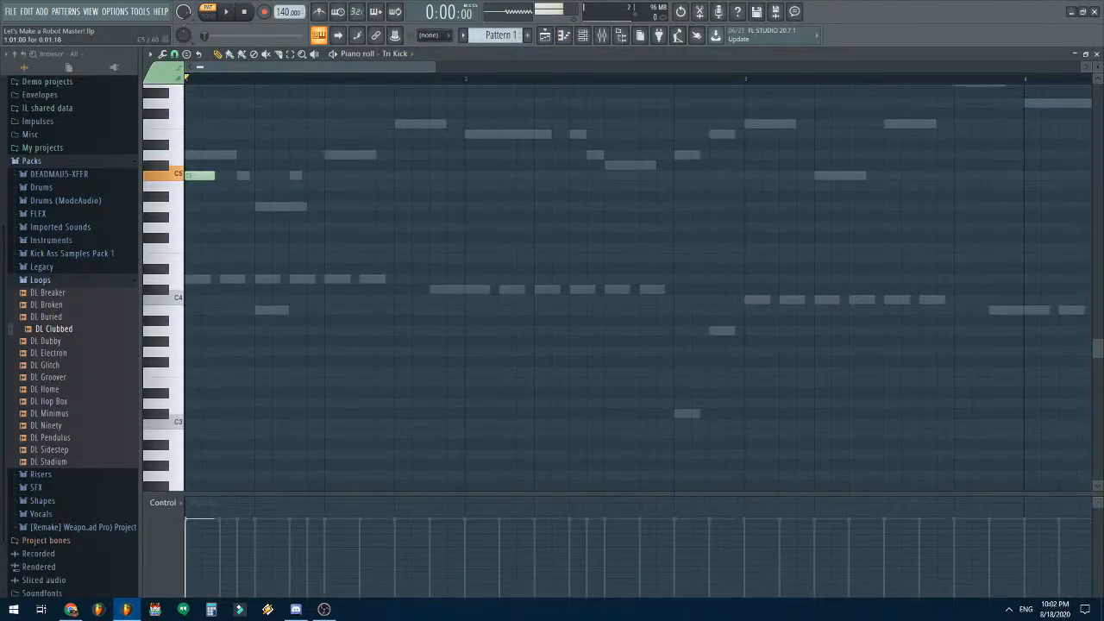
pyautogui.click(1095, 54)
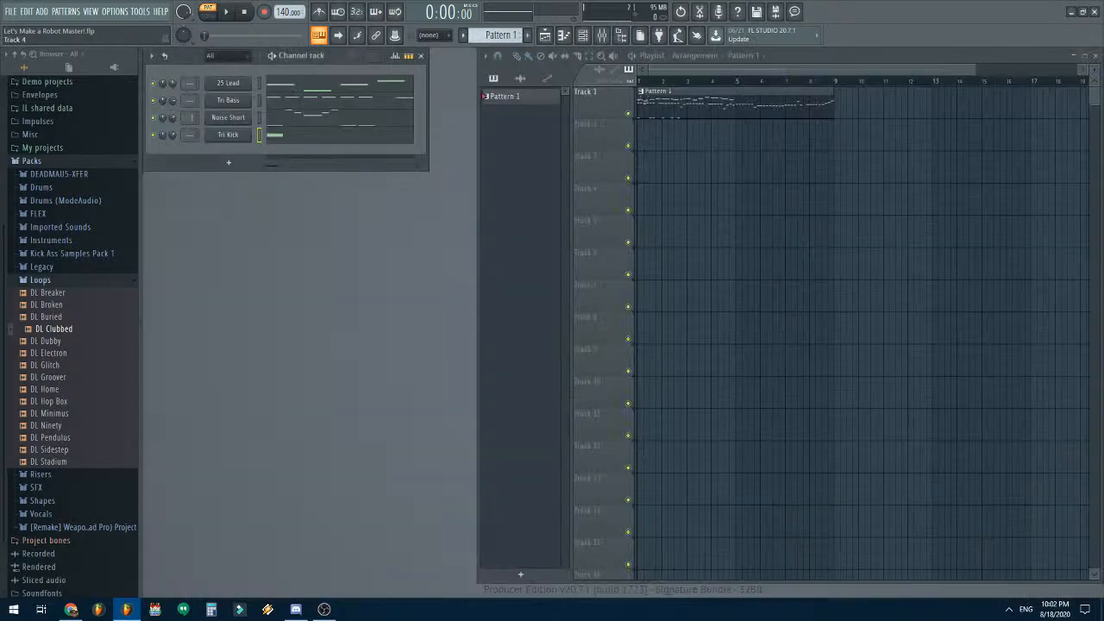
# - Set Tri Kick's sweep switch to Negative and its sweep time to about 0.04 seconds
pyautogui.click(227, 134)
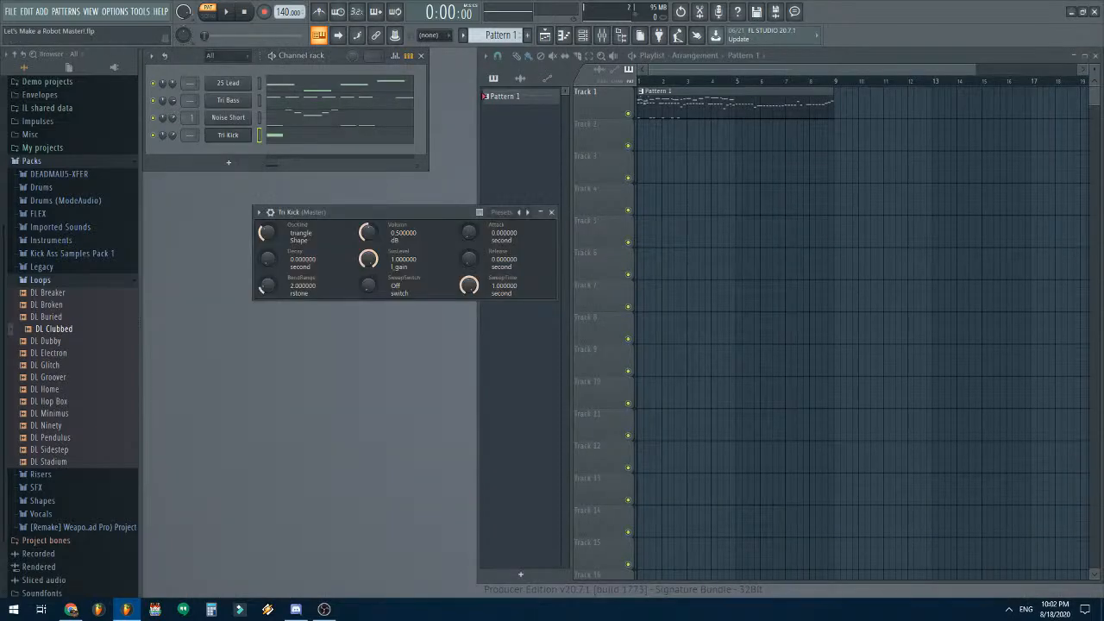
pyautogui.moveTo(368, 284); pyautogui.dragTo(368, 242)
pyautogui.moveTo(468, 284)
pyautogui.mouseDown()
pyautogui.moveTo(469, 302)
pyautogui.moveTo(469, 288)
pyautogui.mouseUp()
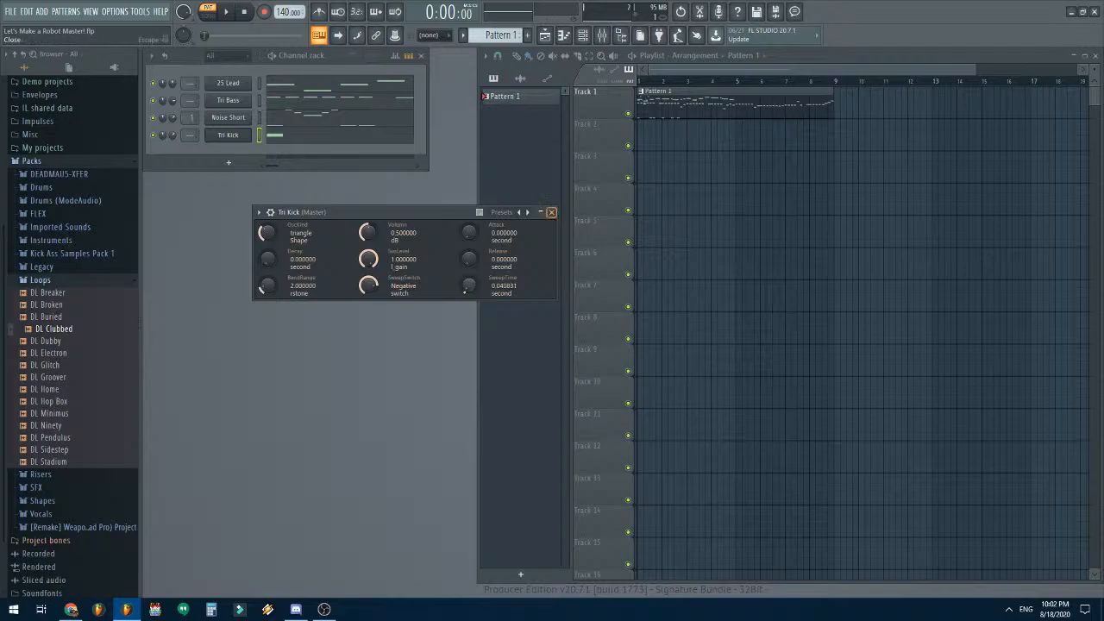
pyautogui.click(551, 212)
# - Add Tri Kick C5 notes on steps 9 and 11 of bar 1, matching the low Noise Short hits
pyautogui.click(302, 136)
pyautogui.scroll(-8, 237, 340)
pyautogui.scroll(9, 237, 341)
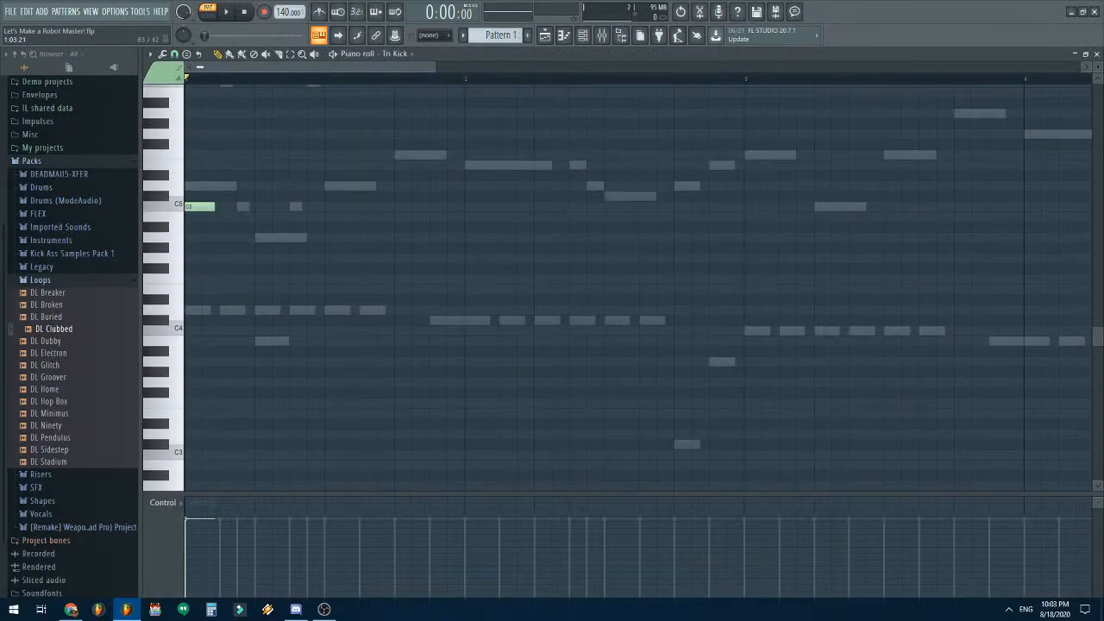
pyautogui.scroll(-8, 164, 206)
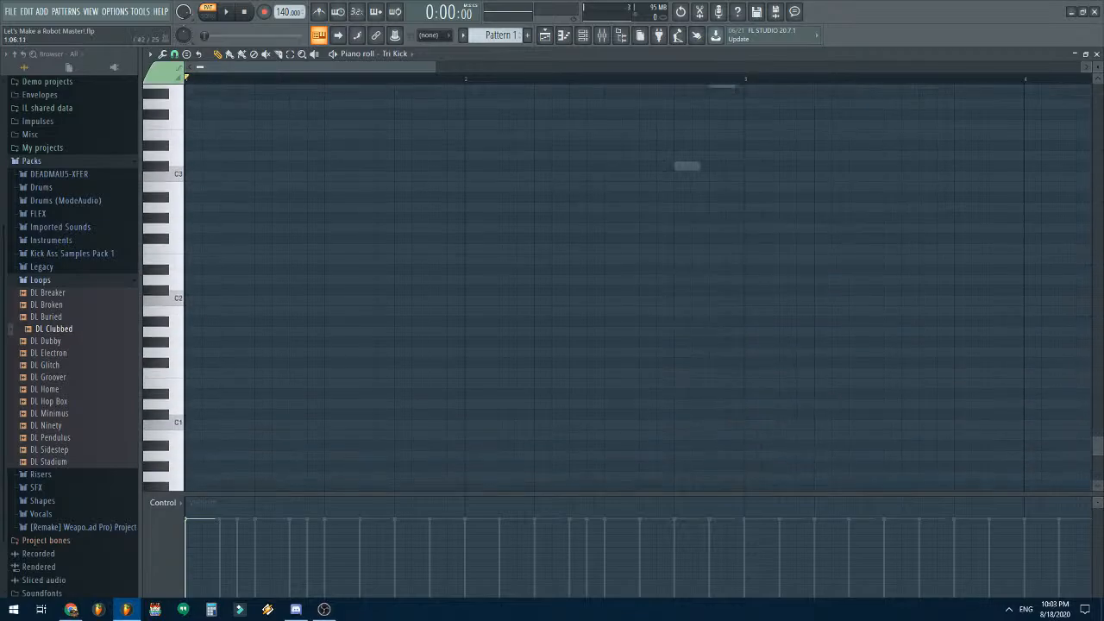
pyautogui.scroll(-2, 163, 284)
pyautogui.scroll(9, 280, 314)
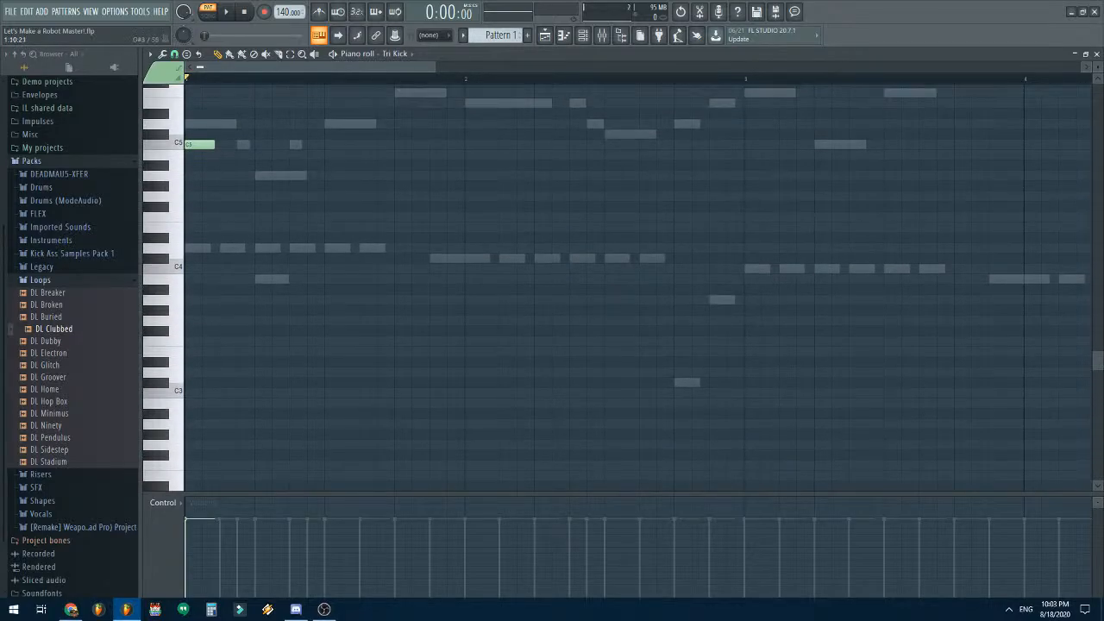
pyautogui.click(332, 144)
pyautogui.click(367, 144)
# - Add Tri Kick C5 notes on steps 1, 7 and 11 of bar 2, matching the low Noise Short hits
pyautogui.scroll(-9, 367, 144)
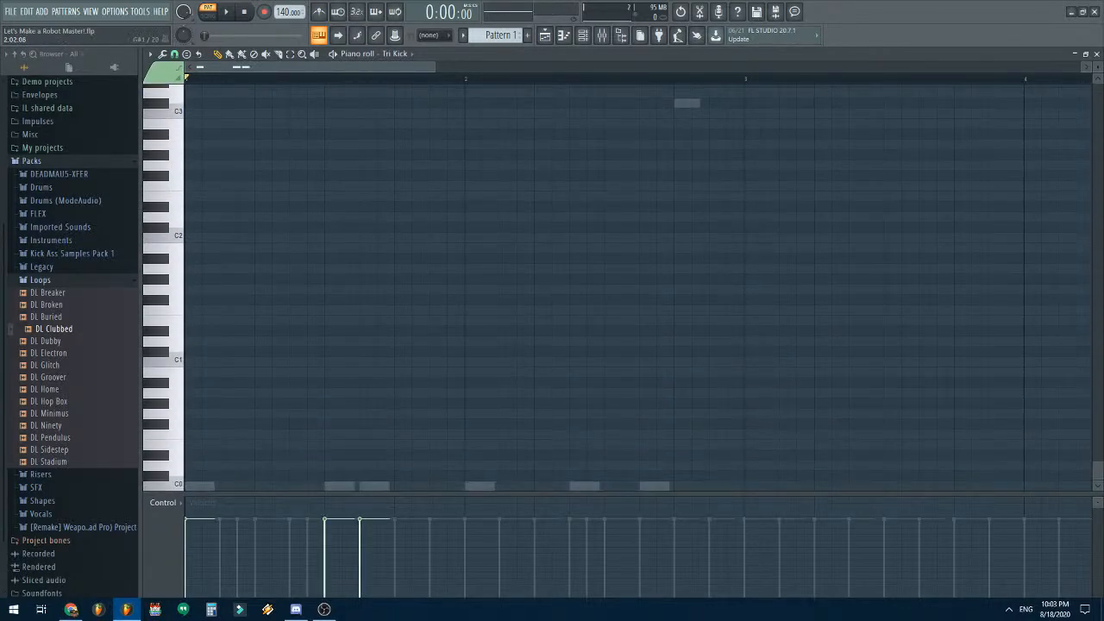
pyautogui.scroll(11, 466, 215)
pyautogui.click(472, 206)
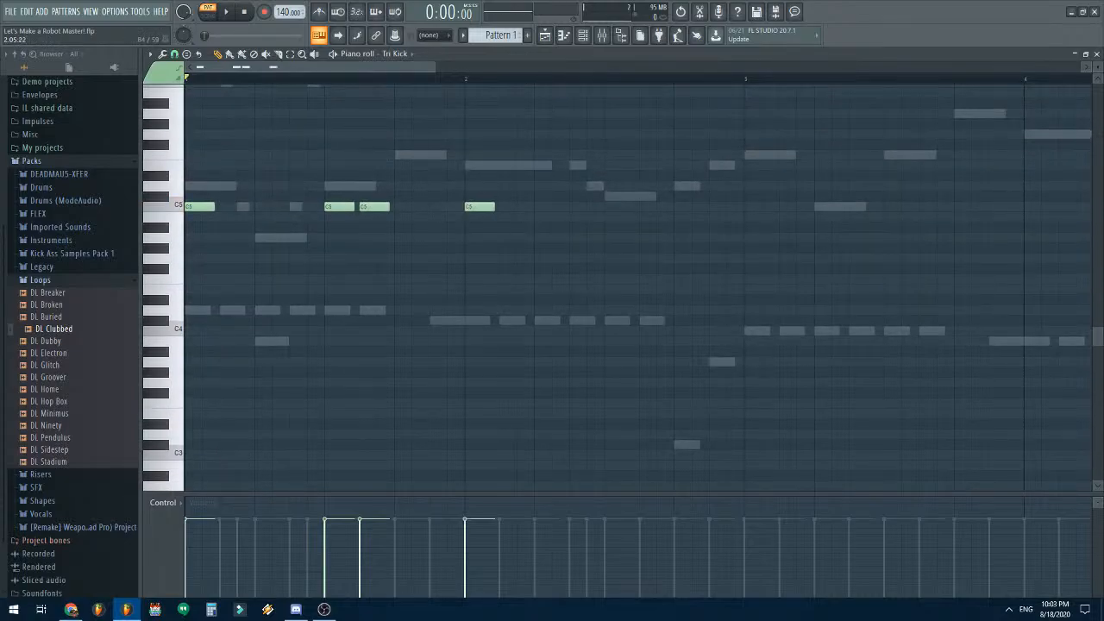
pyautogui.click(576, 206)
pyautogui.scroll(-2, 576, 206)
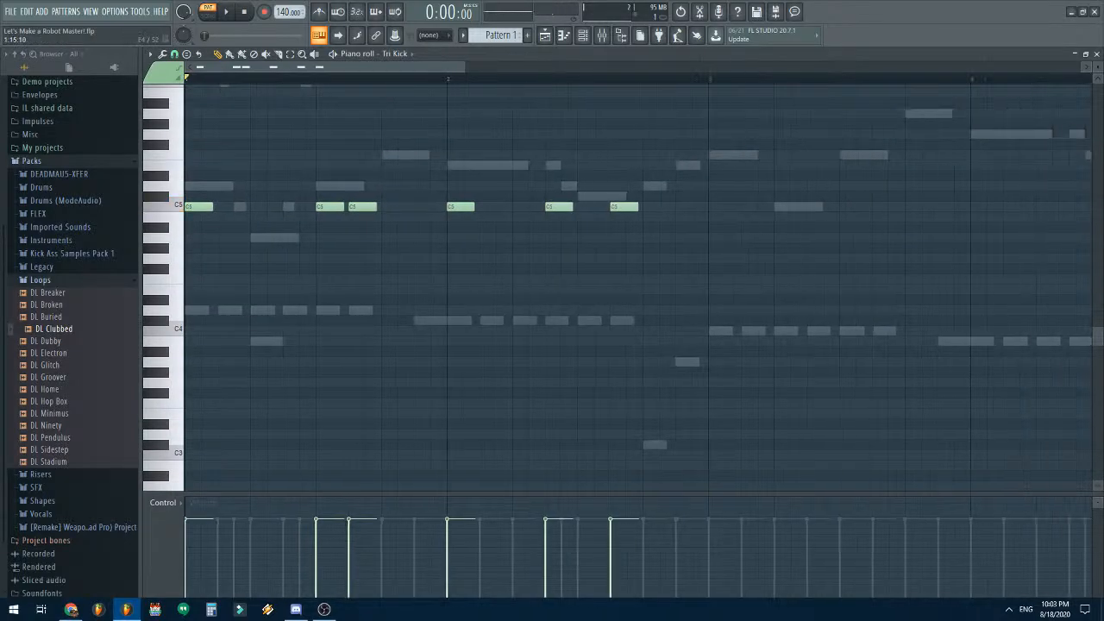
# - Switch the piano roll to Noise Short, review its notes against the kick, and briefly audition the pattern
pyautogui.click(398, 55)
pyautogui.click(409, 98)
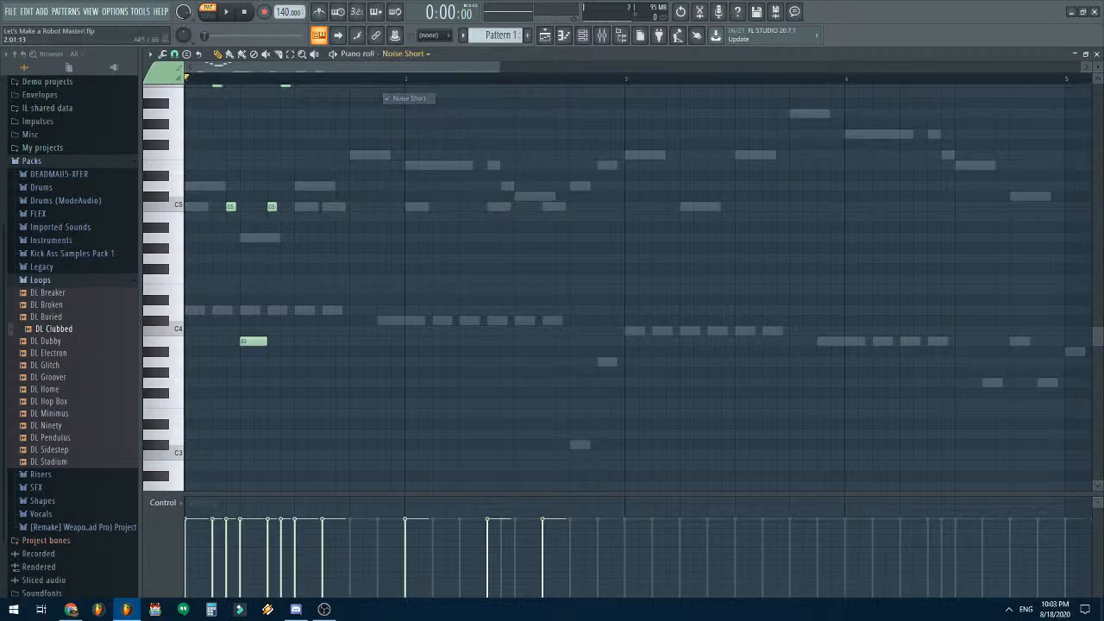
pyautogui.scroll(7, 344, 175)
pyautogui.scroll(-5, 613, 287)
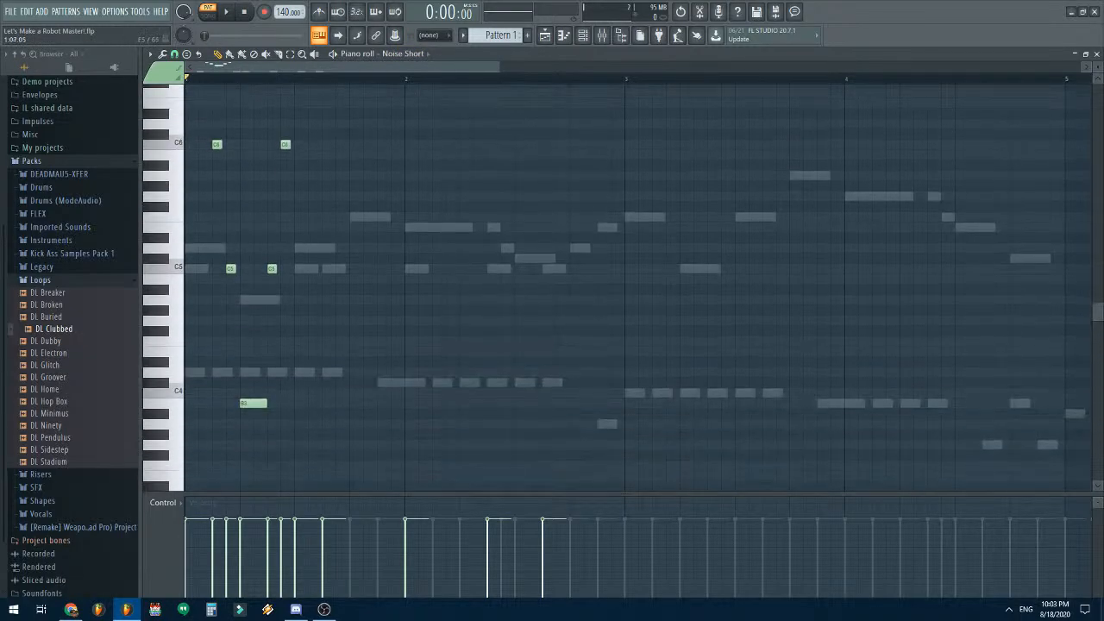
pyautogui.scroll(5, 270, 217)
pyautogui.moveTo(276, 67); pyautogui.dragTo(250, 67)
pyautogui.scroll(-4, 441, 310)
pyautogui.scroll(-3, 440, 309)
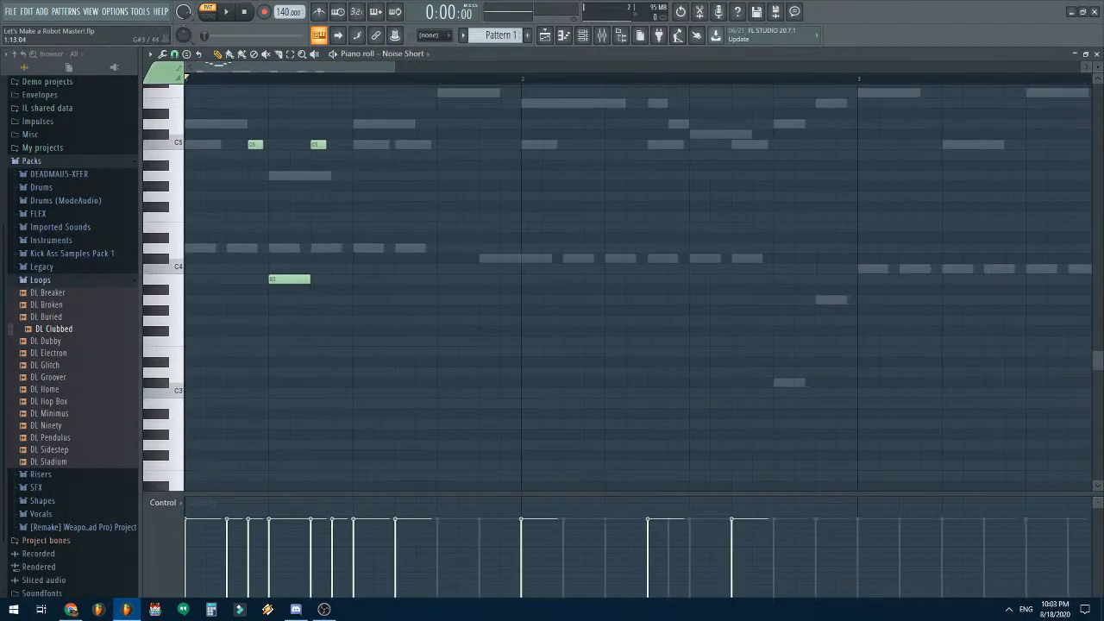
pyautogui.scroll(4, 621, 285)
pyautogui.press('space')
pyautogui.press('space')
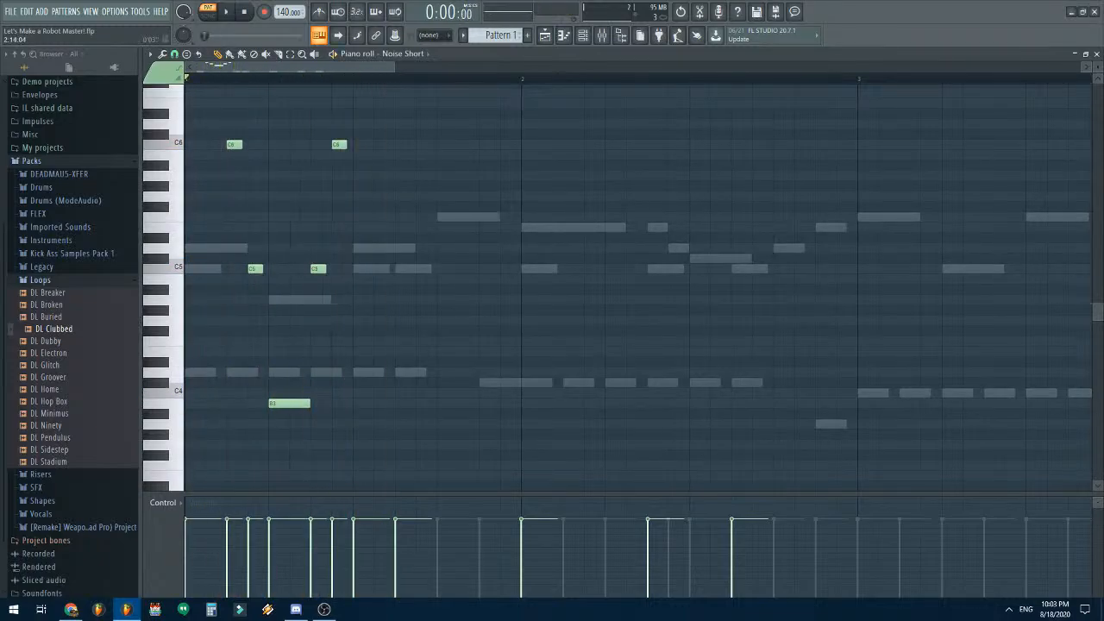
# - Bring Tri Kick's notes back into the piano roll and briefly audition the pattern
pyautogui.click(1096, 54)
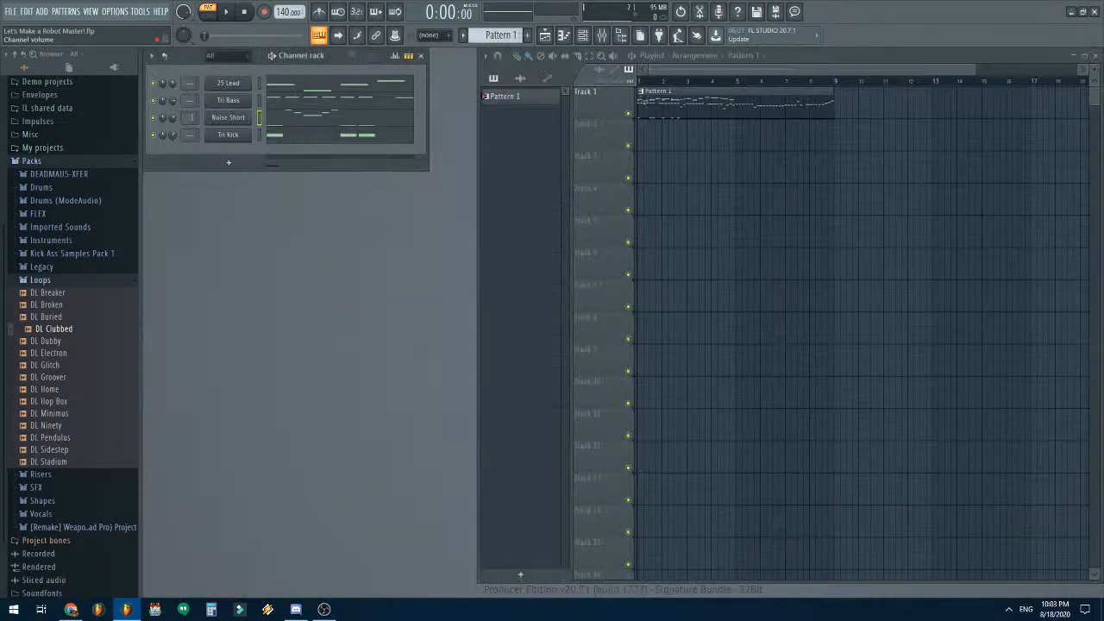
pyautogui.click(276, 134)
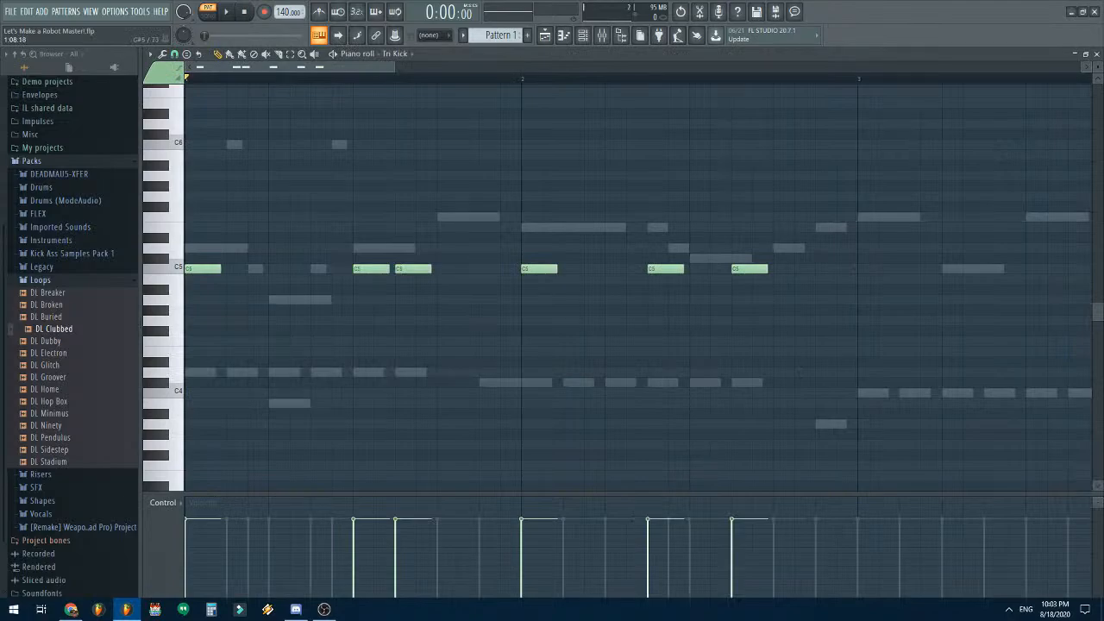
pyautogui.press('space')
pyautogui.press('space')
pyautogui.scroll(3, 638, 285)
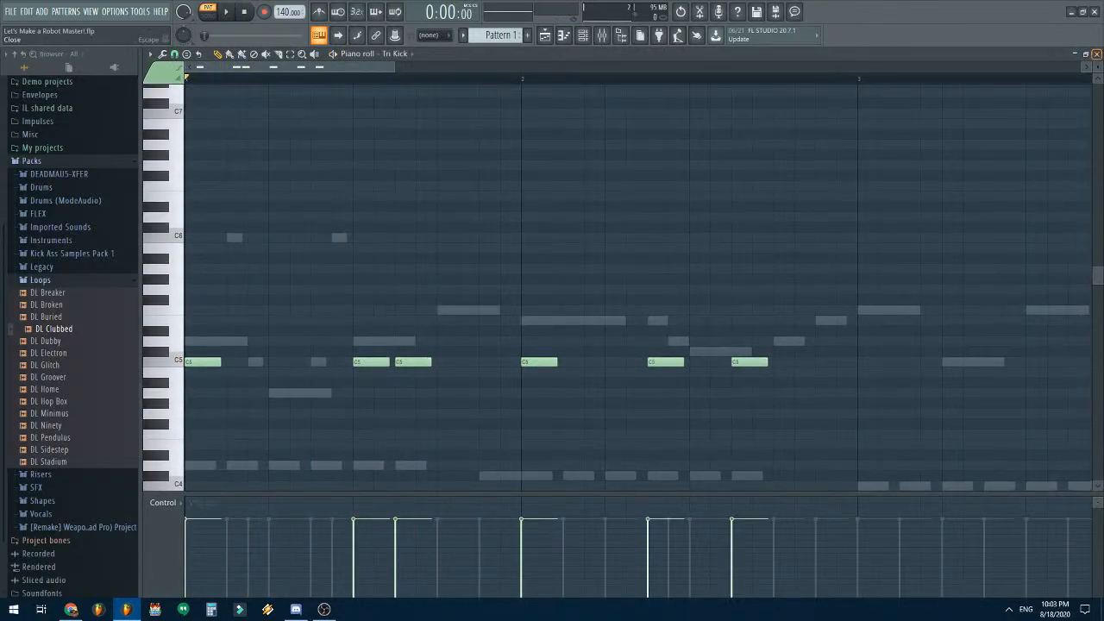
# - Reopen the Tri Kick plugin settings and switch playback to song mode
pyautogui.click(1096, 54)
pyautogui.click(228, 135)
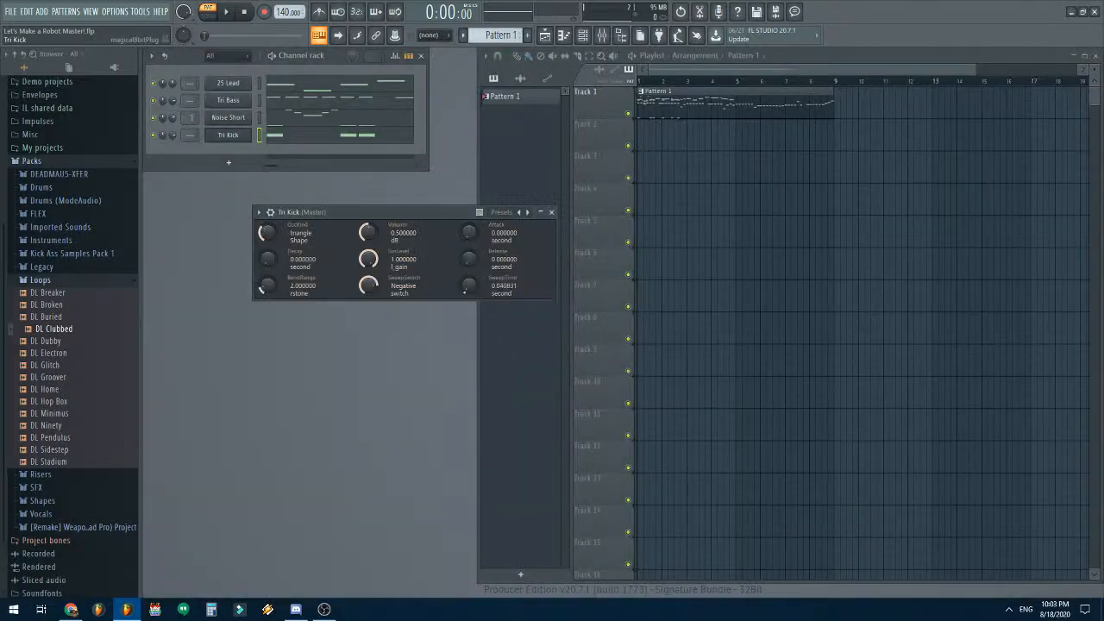
pyautogui.press('l')
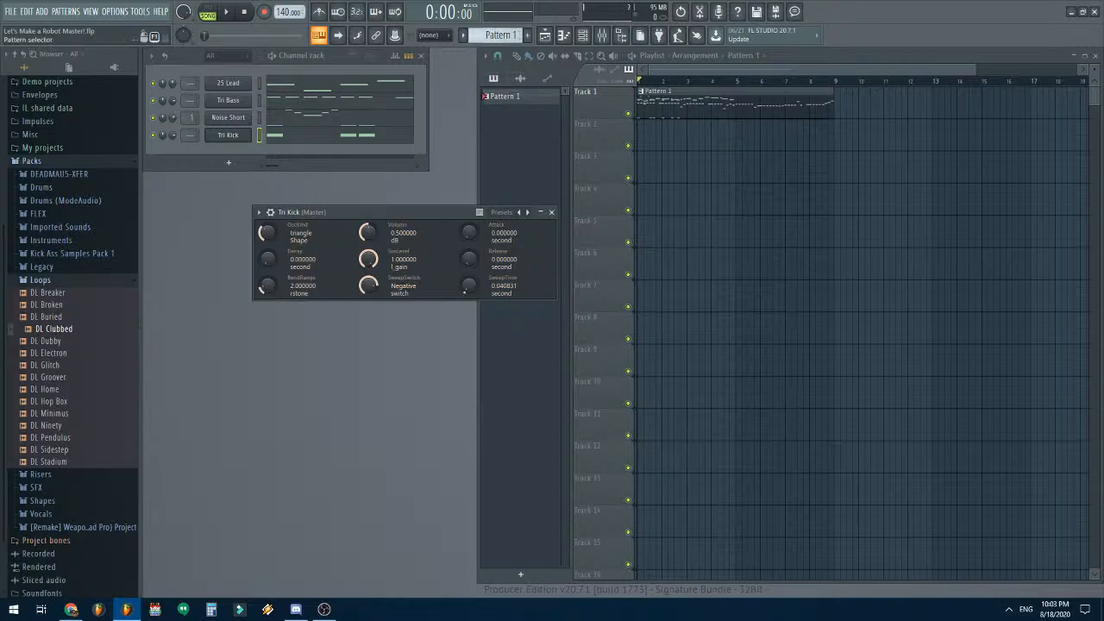
# - Move all the Tri Kick notes out of Pattern 1 and into Pattern 2
pyautogui.click(359, 134)
pyautogui.scroll(-1, 500, 35)
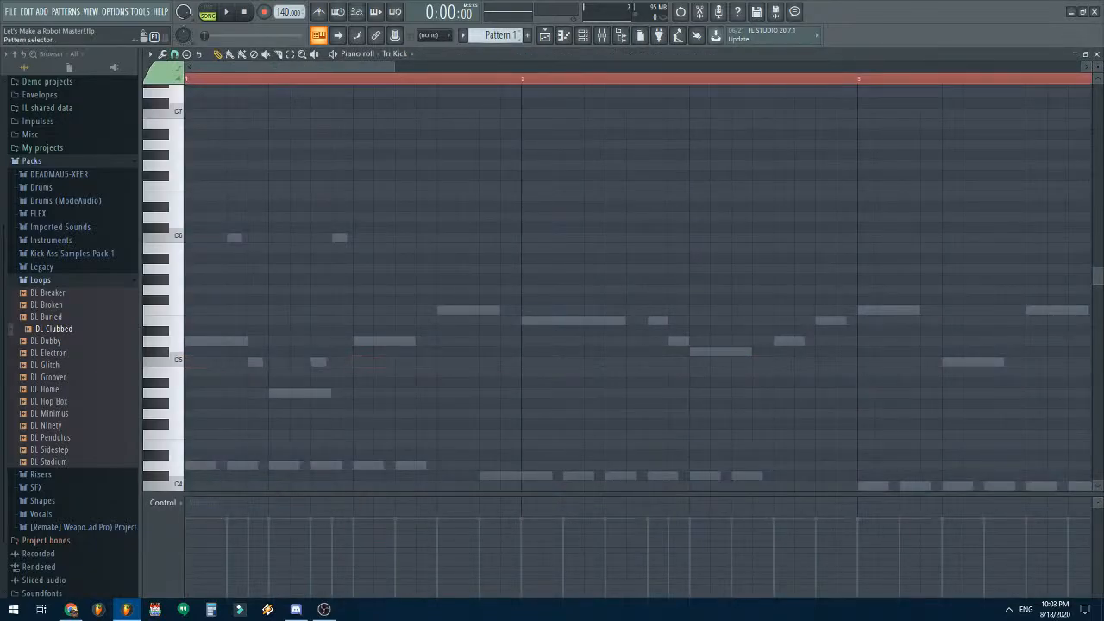
pyautogui.scroll(-1, 500, 36)
pyautogui.scroll(2, 501, 35)
# - Cut all Noise Short notes from Pattern 1, paste them into Pattern 2, and close the piano roll
pyautogui.click(396, 54)
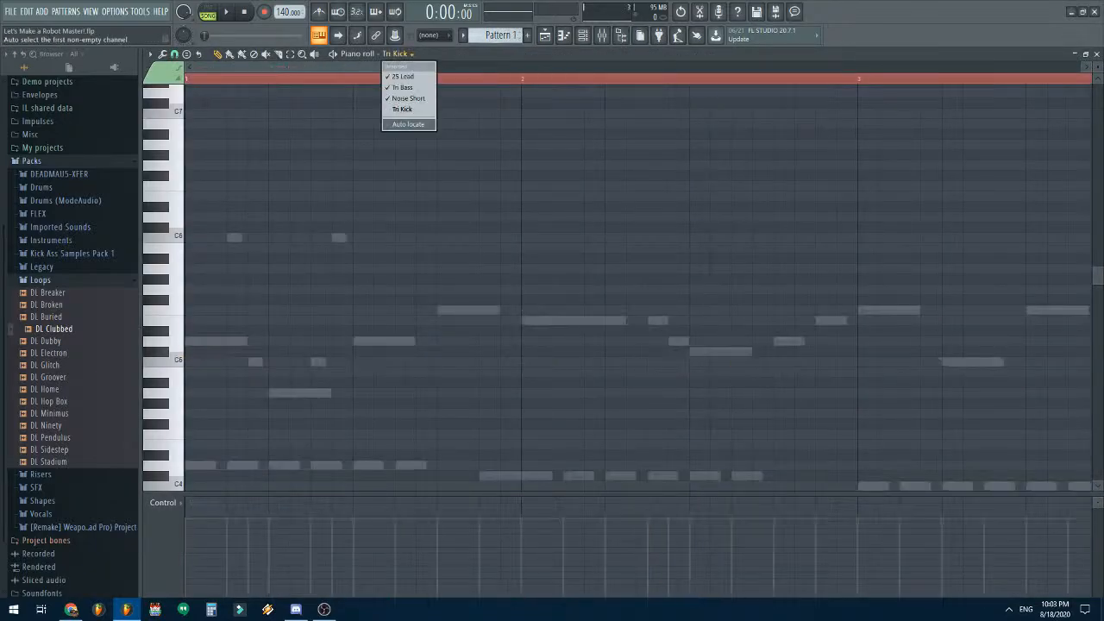
pyautogui.click(409, 98)
pyautogui.hotkey('ctrl', 'a')
pyautogui.hotkey('ctrl', 'x')
pyautogui.scroll(-1, 500, 35)
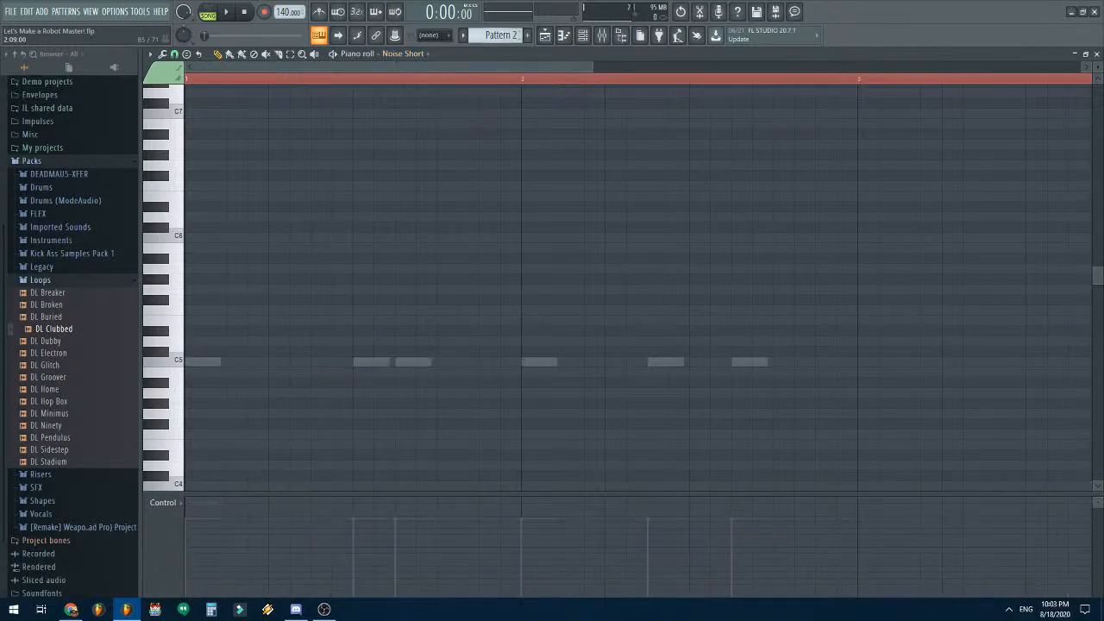
pyautogui.hotkey('ctrl', 'v')
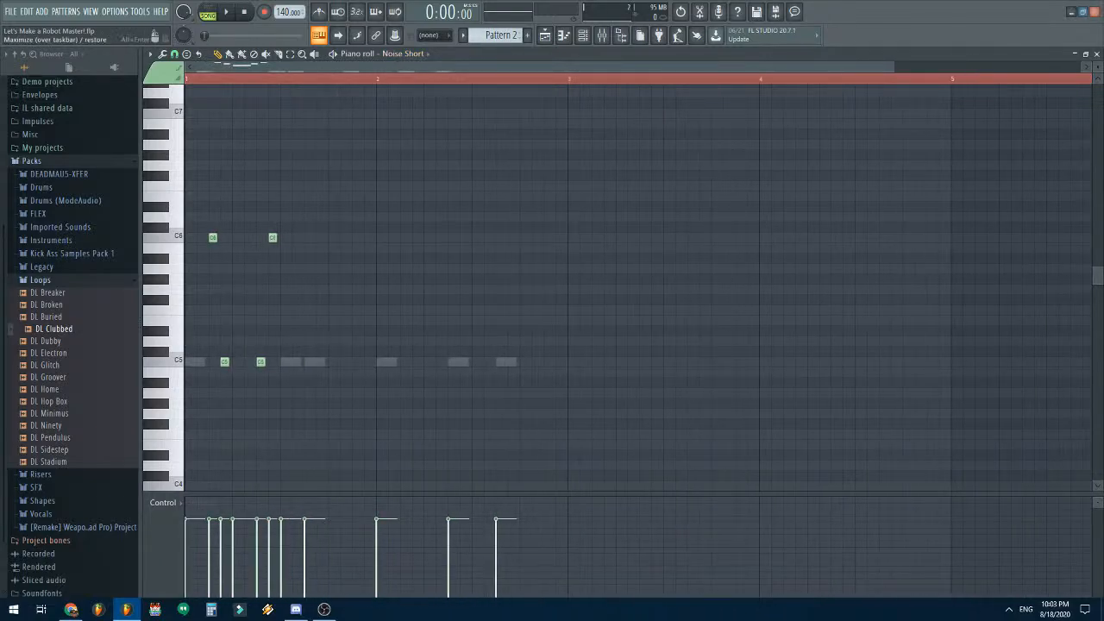
pyautogui.click(1096, 53)
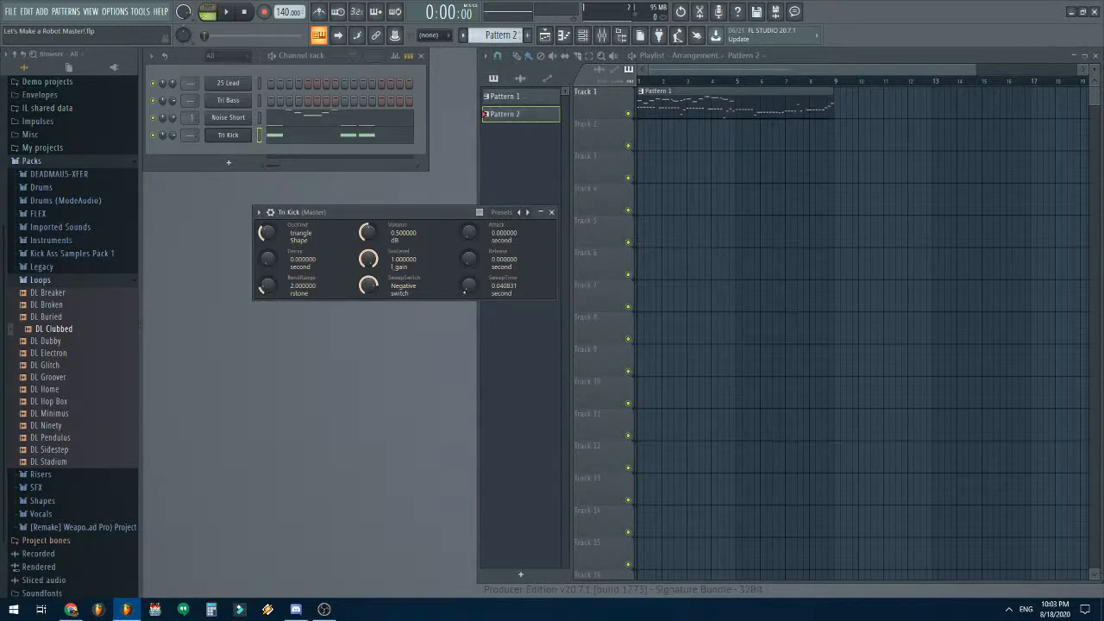
# - Audition Pattern 2 with the plugin settings closed and review its Noise Short notes
pyautogui.click(551, 212)
pyautogui.press('space')
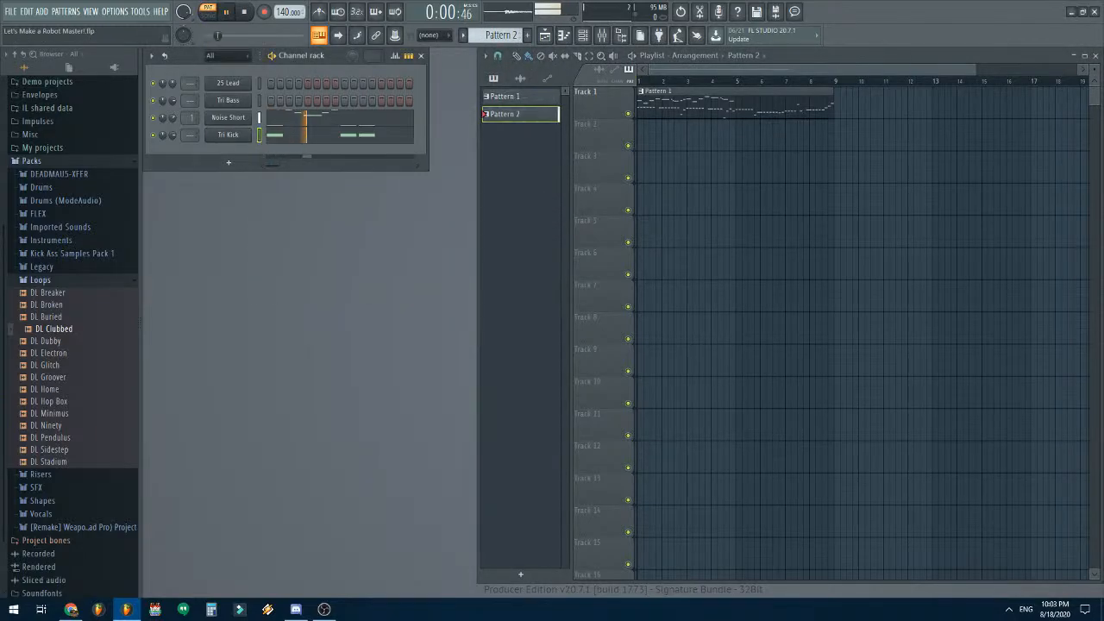
pyautogui.press('space')
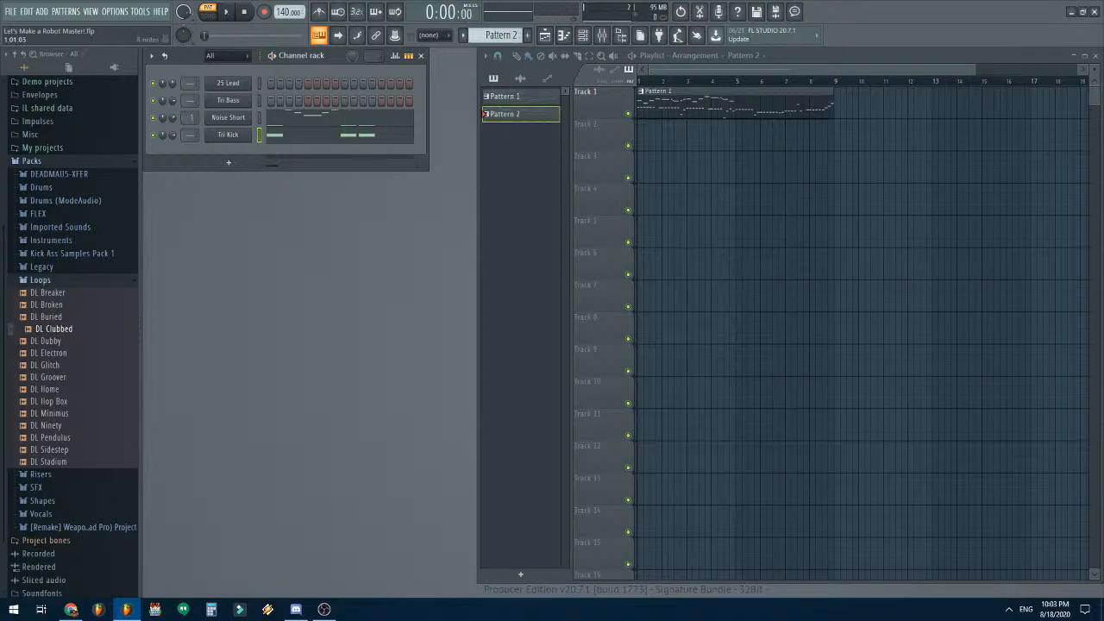
pyautogui.click(283, 114)
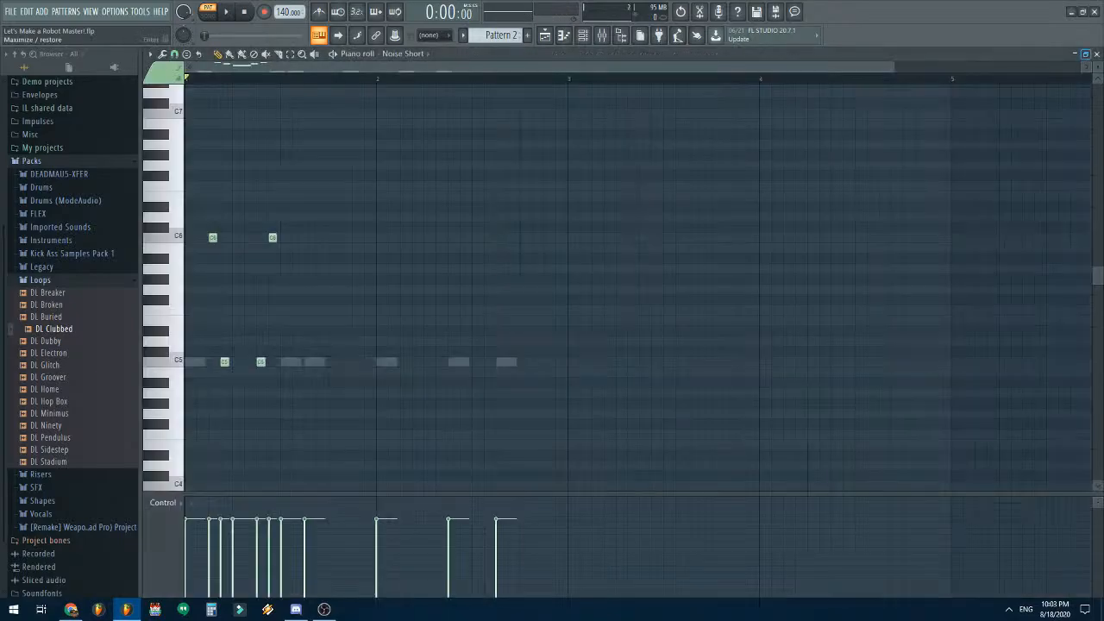
pyautogui.click(1096, 54)
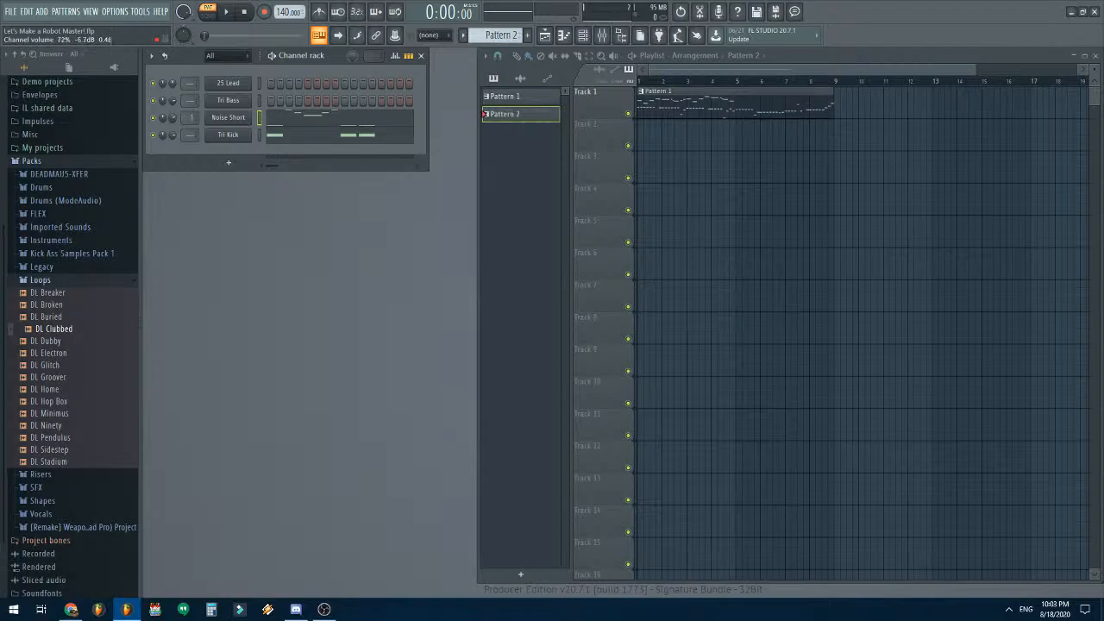
# - Fine-tune Noise Short's decay and sustain level while auditioning the pattern, and close its settings
pyautogui.click(228, 117)
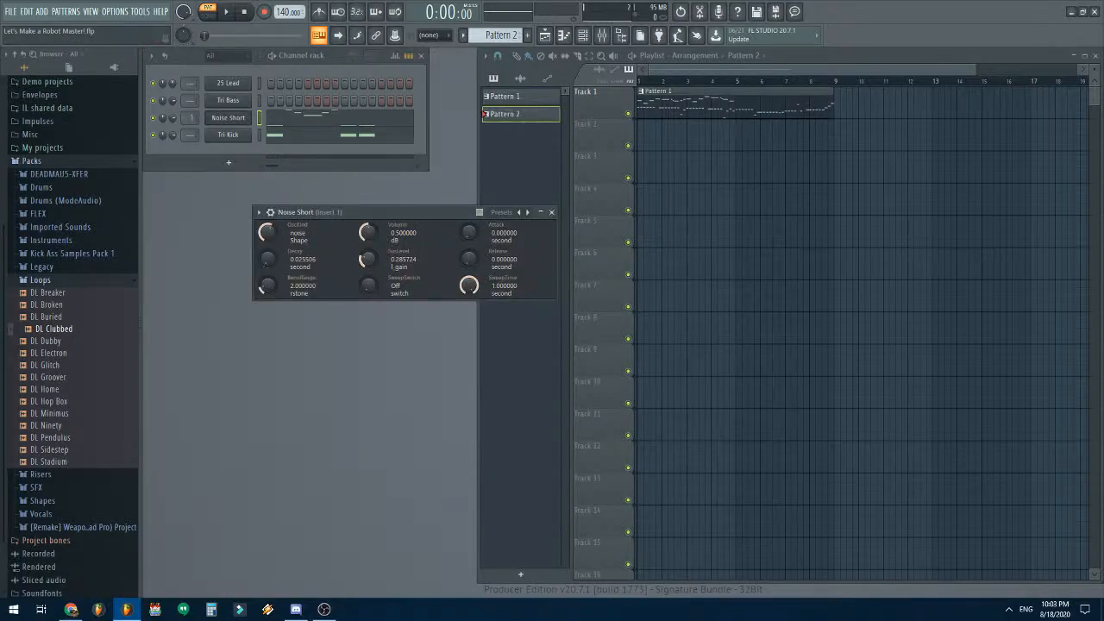
pyautogui.moveTo(267, 258); pyautogui.dragTo(267, 260)
pyautogui.press('space')
pyautogui.press('space')
pyautogui.moveTo(368, 258); pyautogui.dragTo(367, 262)
pyautogui.click(551, 211)
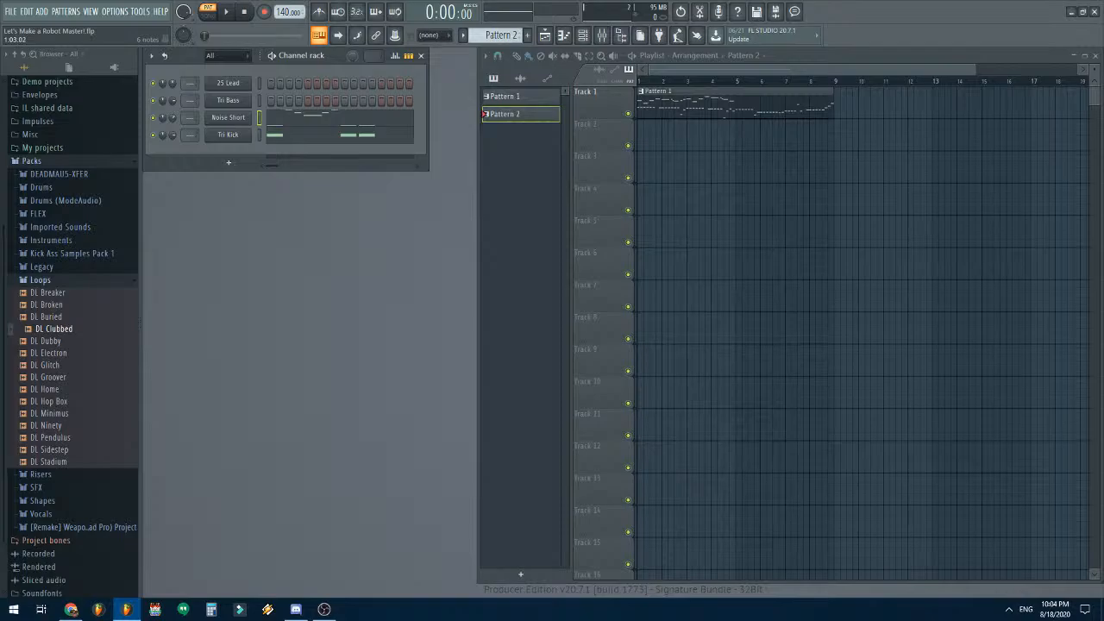
# - Shorten all the Tri Kick notes by half a step using 1/4 step snapping, auditioning the pattern before and after
pyautogui.click(329, 135)
pyautogui.press('space')
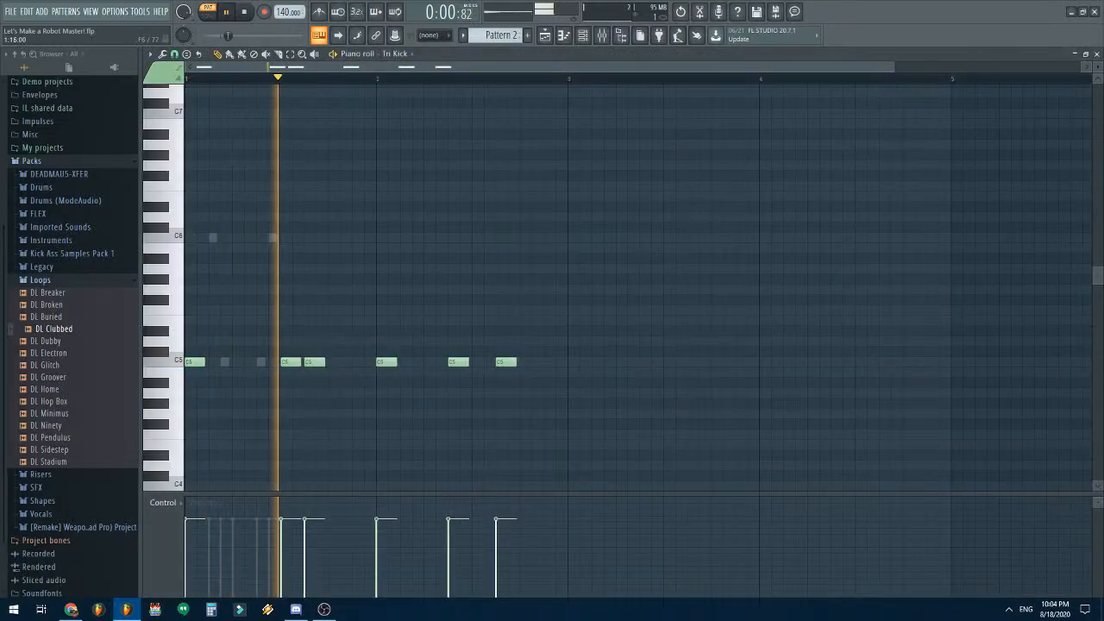
pyautogui.press('space')
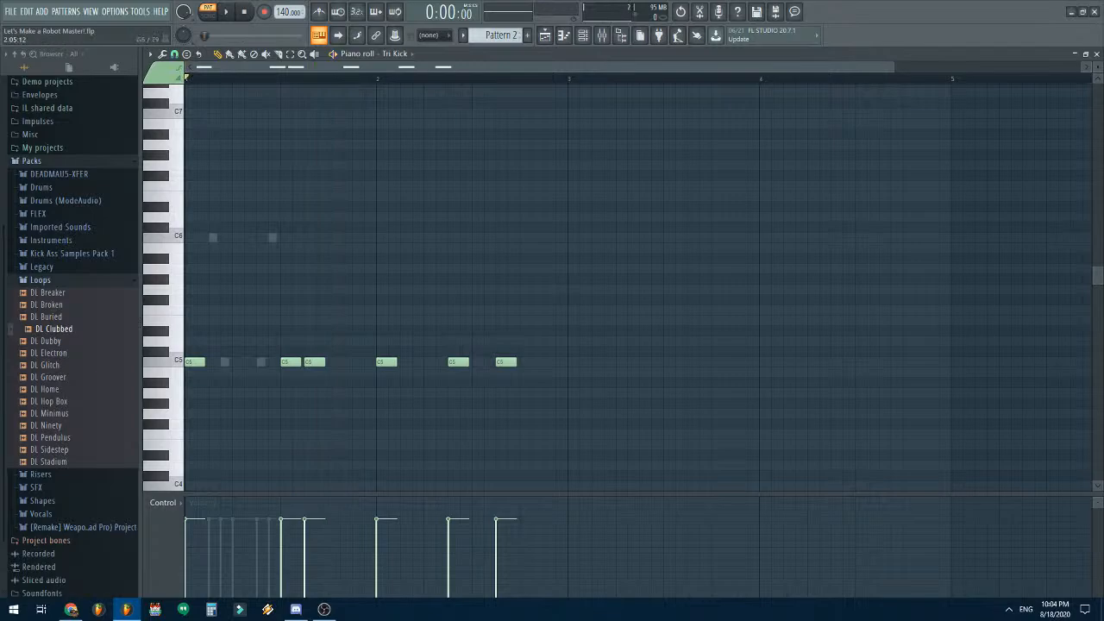
pyautogui.click(162, 53)
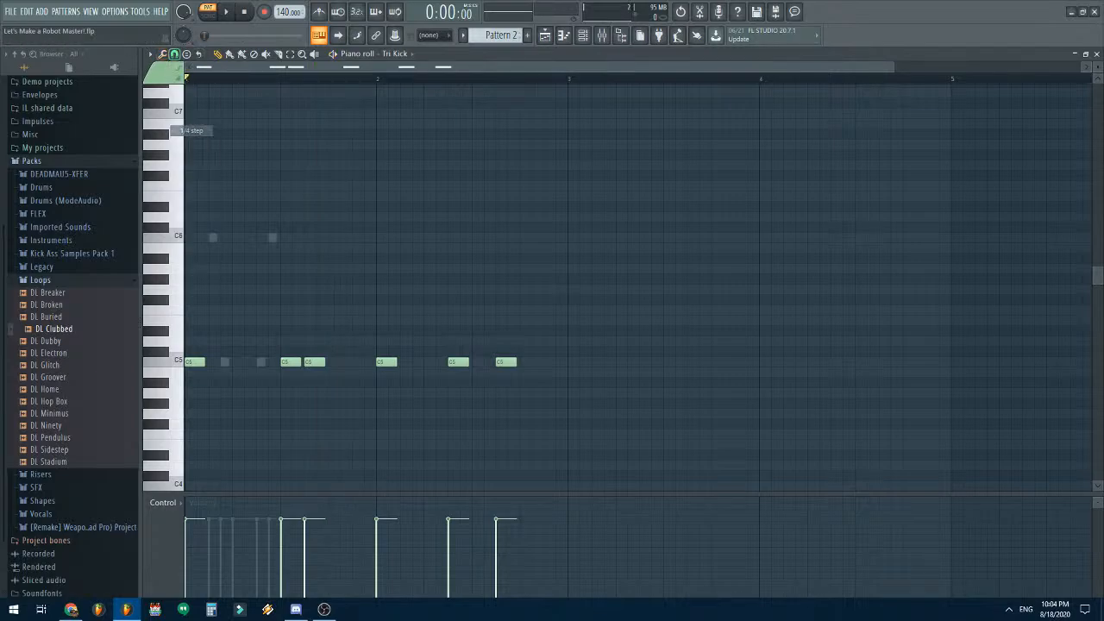
pyautogui.hotkey('ctrl', 'a')
pyautogui.moveTo(534, 361); pyautogui.dragTo(528, 362)
pyautogui.hotkey('ctrl', 'd')
pyautogui.press('space')
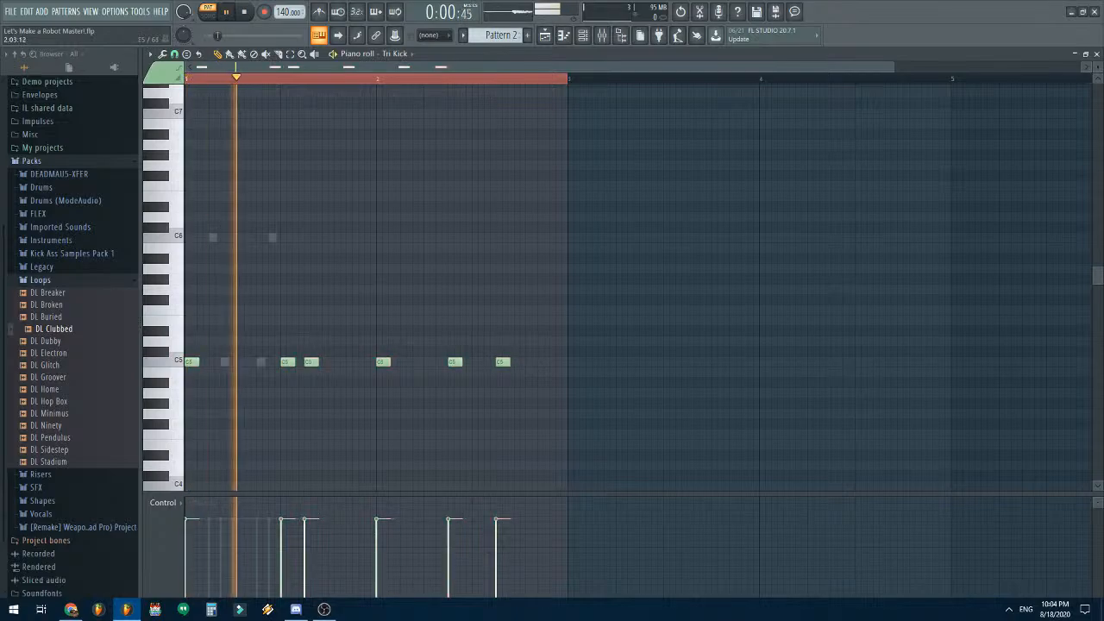
pyautogui.press('space')
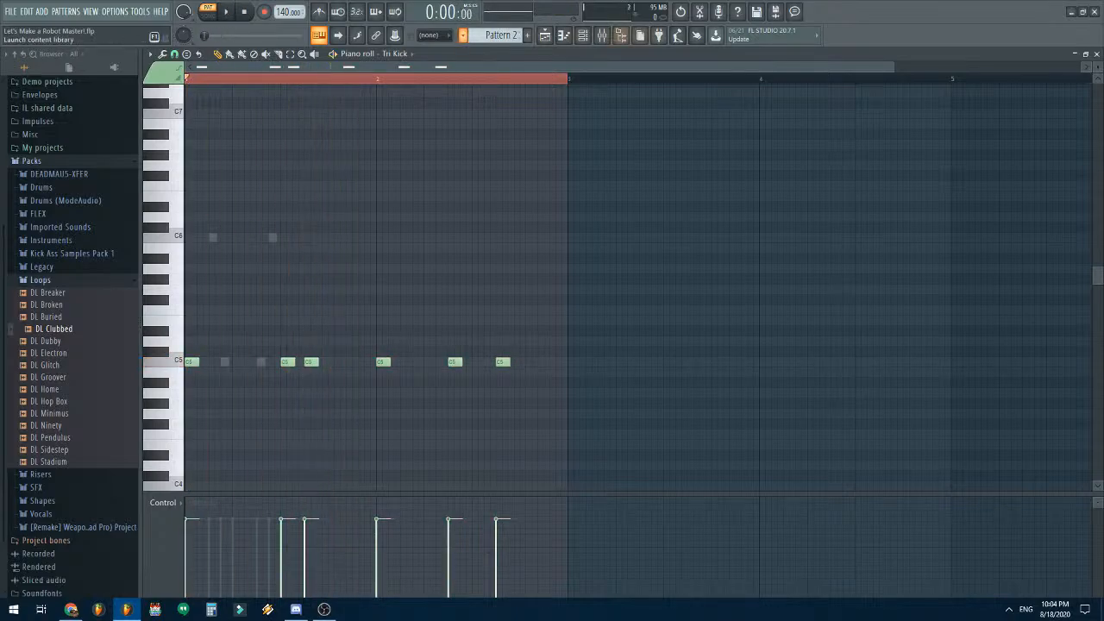
# - Replace Noise Short's C0 hit at the start of bar 1 with a short C2 hit, adjusting the snap setting first
pyautogui.click(1096, 54)
pyautogui.click(301, 118)
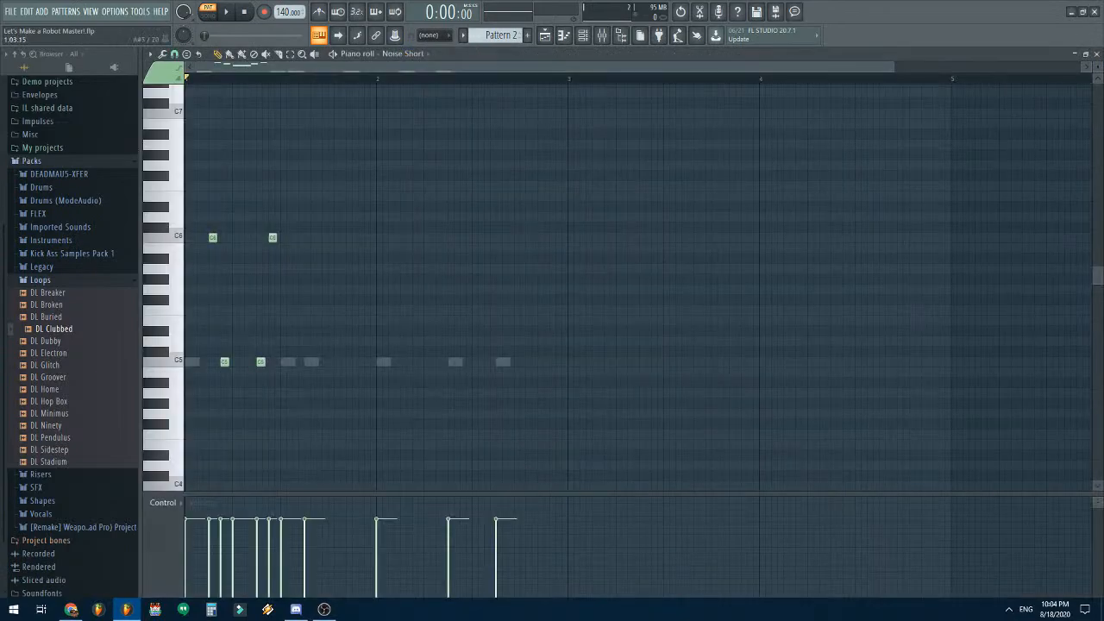
pyautogui.scroll(5, 296, 79)
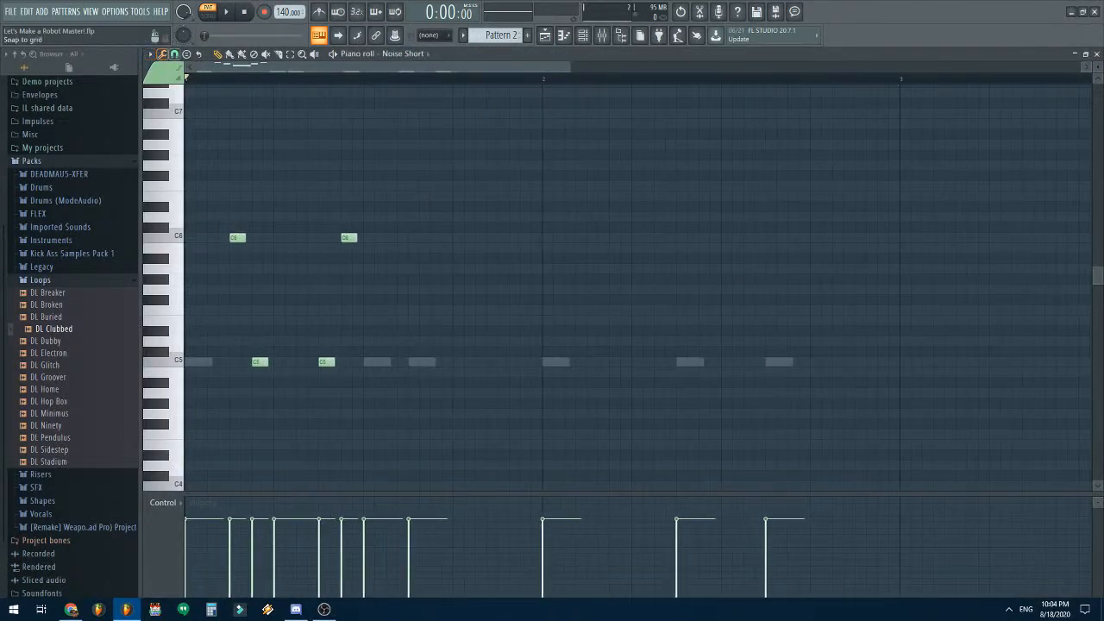
pyautogui.click(175, 54)
pyautogui.click(191, 94)
pyautogui.scroll(-12, 226, 285)
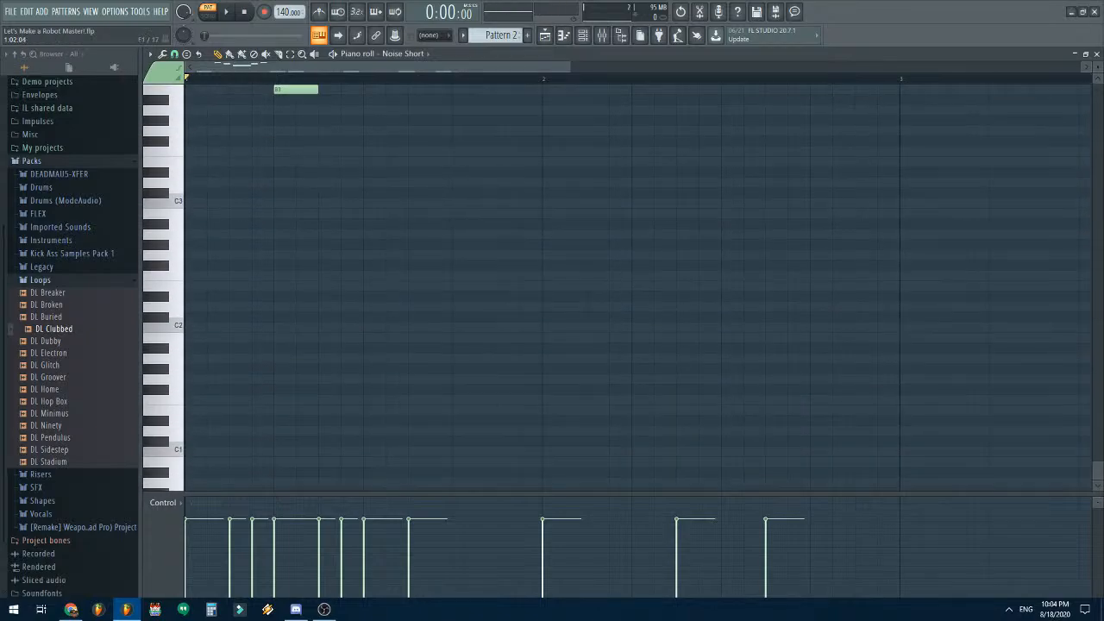
pyautogui.rightClick(198, 485)
pyautogui.scroll(8, 197, 362)
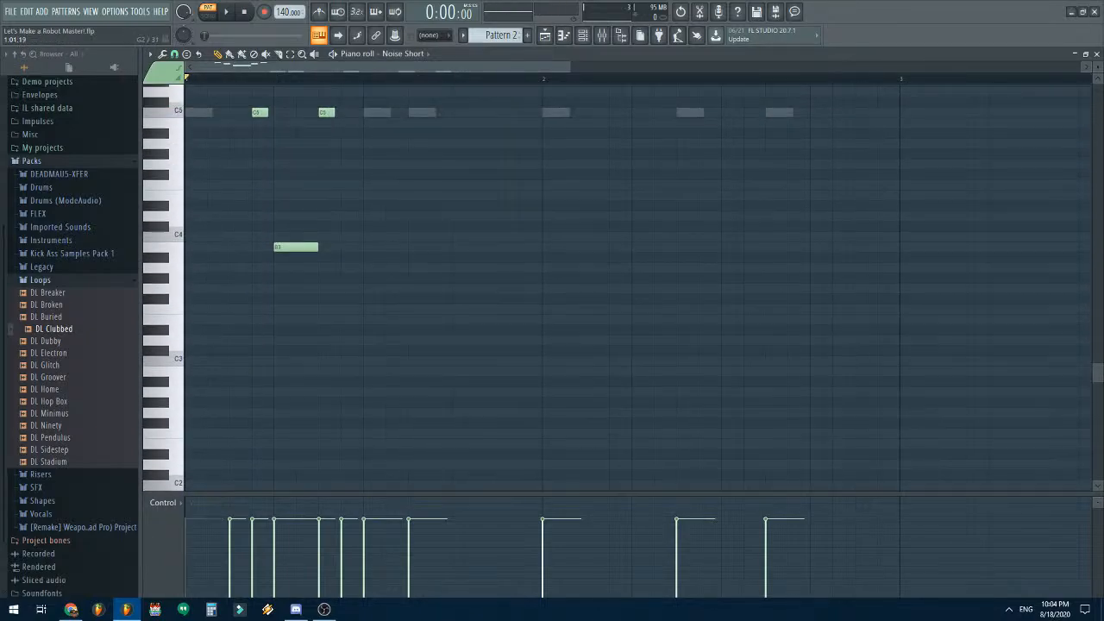
pyautogui.scroll(-5, 195, 359)
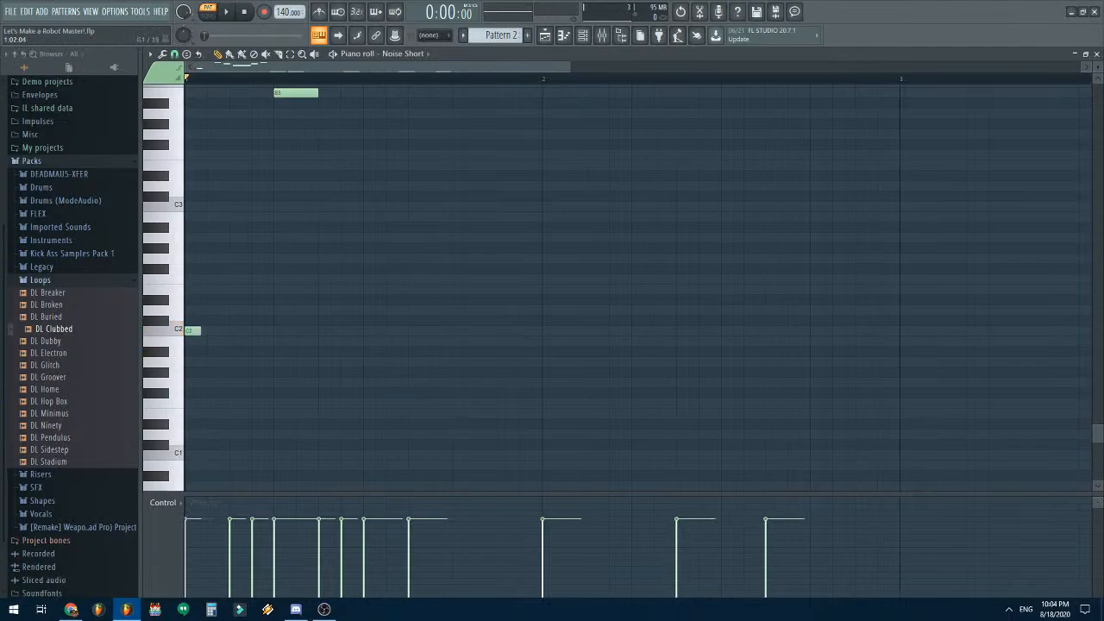
pyautogui.scroll(7, 172, 328)
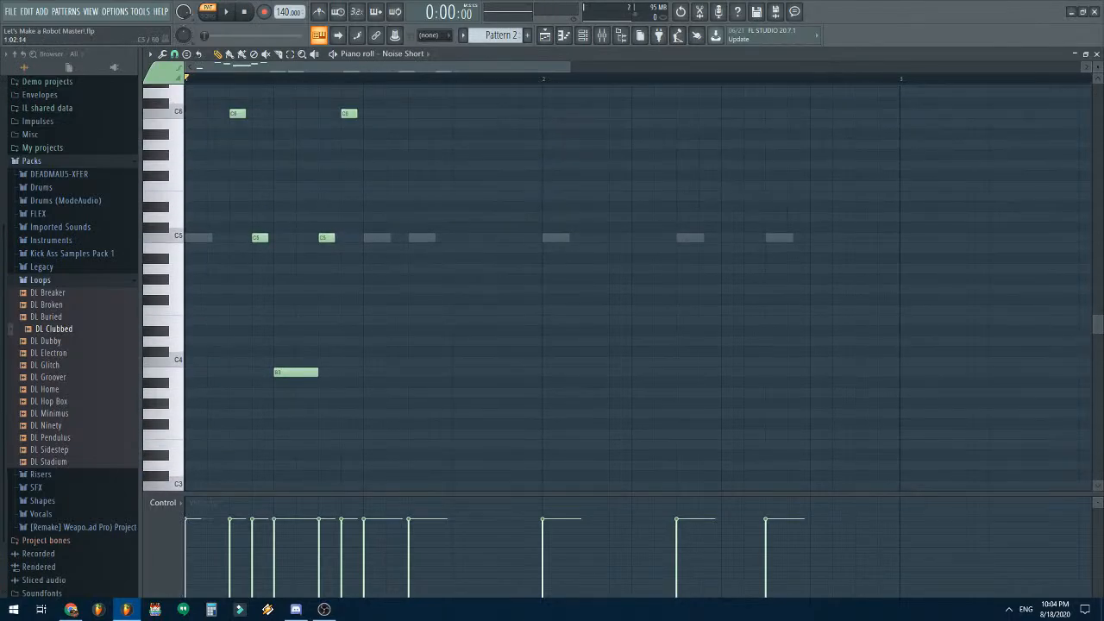
# - Rearrange Noise Short's high hits to put C5 on steps 2, 4, 6 and 8 and C6 on steps 3 and 7
pyautogui.click(214, 237)
pyautogui.click(300, 237)
pyautogui.rightClick(348, 113)
pyautogui.rightClick(326, 237)
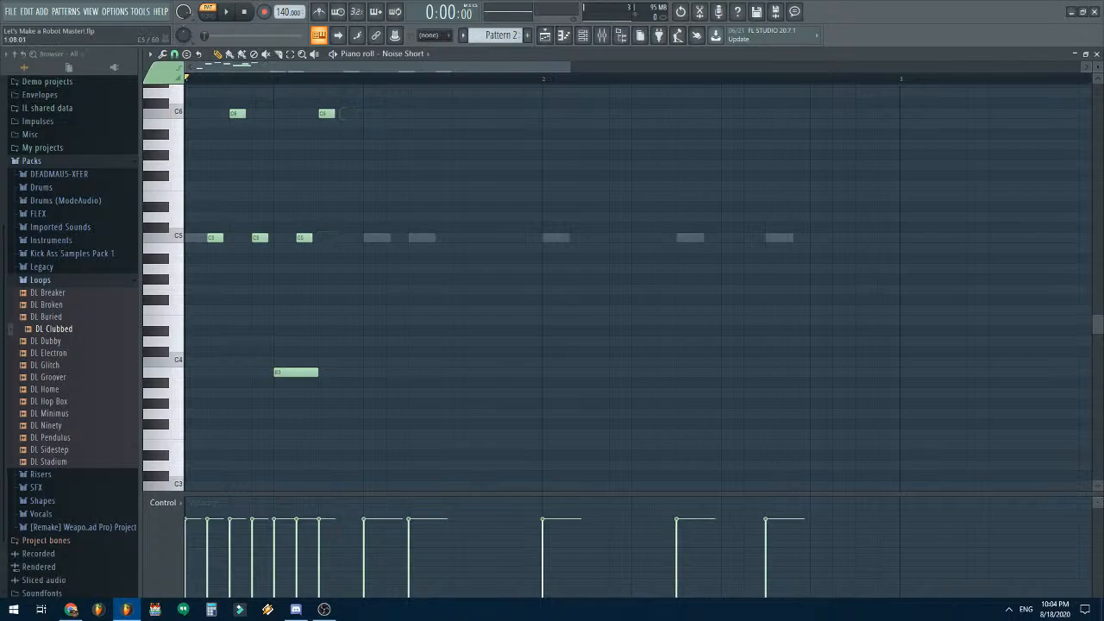
pyautogui.click(345, 237)
# - Delete Noise Short's remaining C0 hits from step 9 of bar 1 through bar 2
pyautogui.scroll(-6, 552, 285)
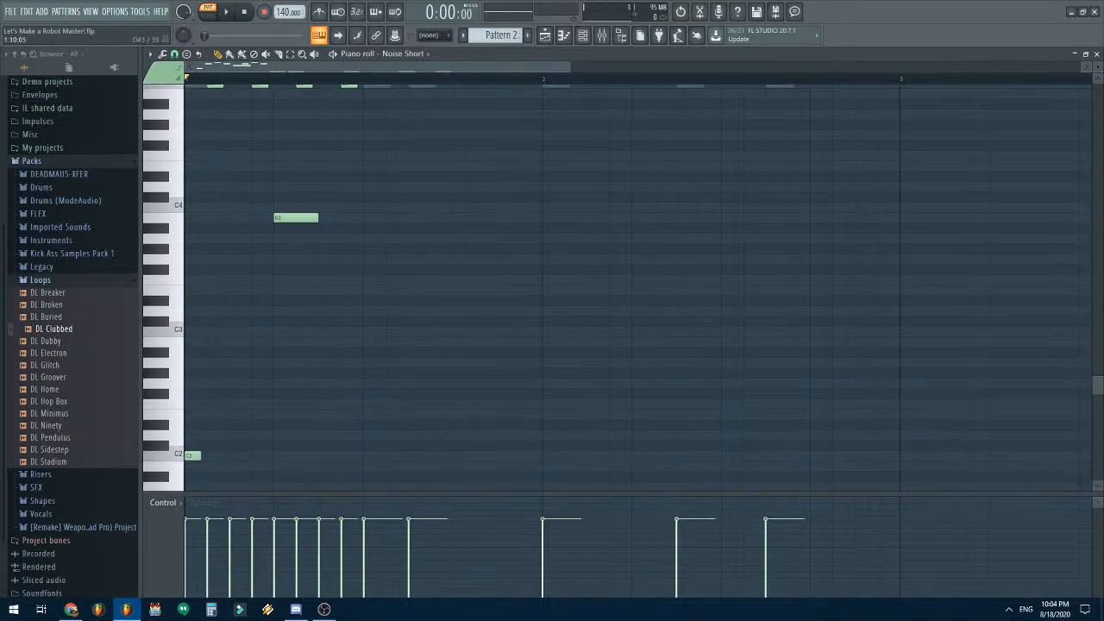
pyautogui.rightClick(380, 486)
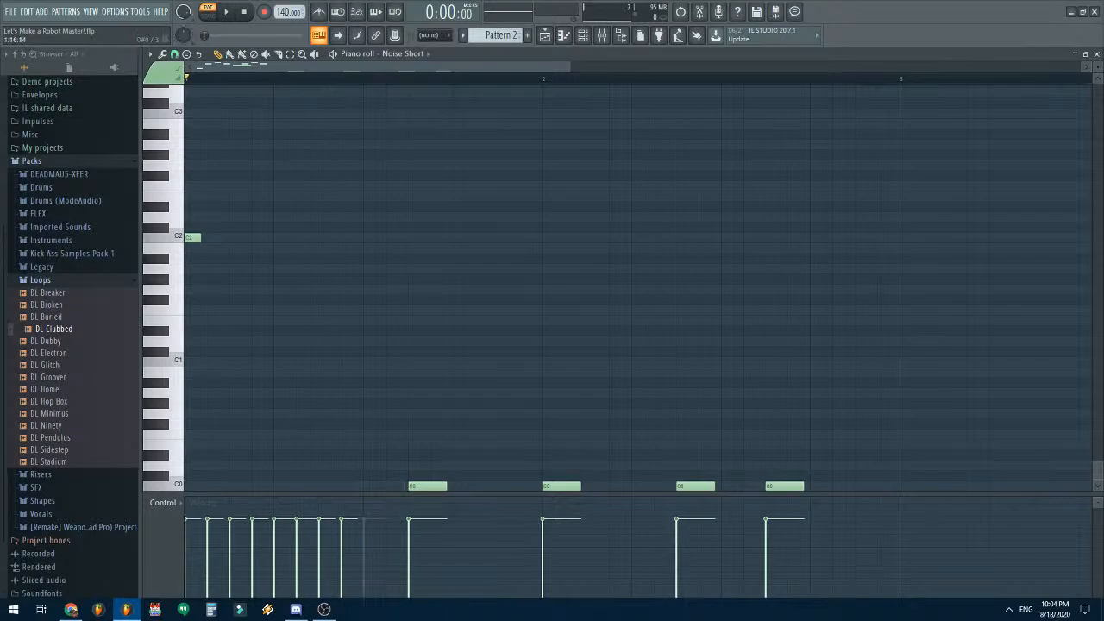
pyautogui.rightClick(427, 485)
pyautogui.rightClick(561, 485)
pyautogui.rightClick(695, 485)
pyautogui.rightClick(785, 485)
pyautogui.scroll(2, 785, 485)
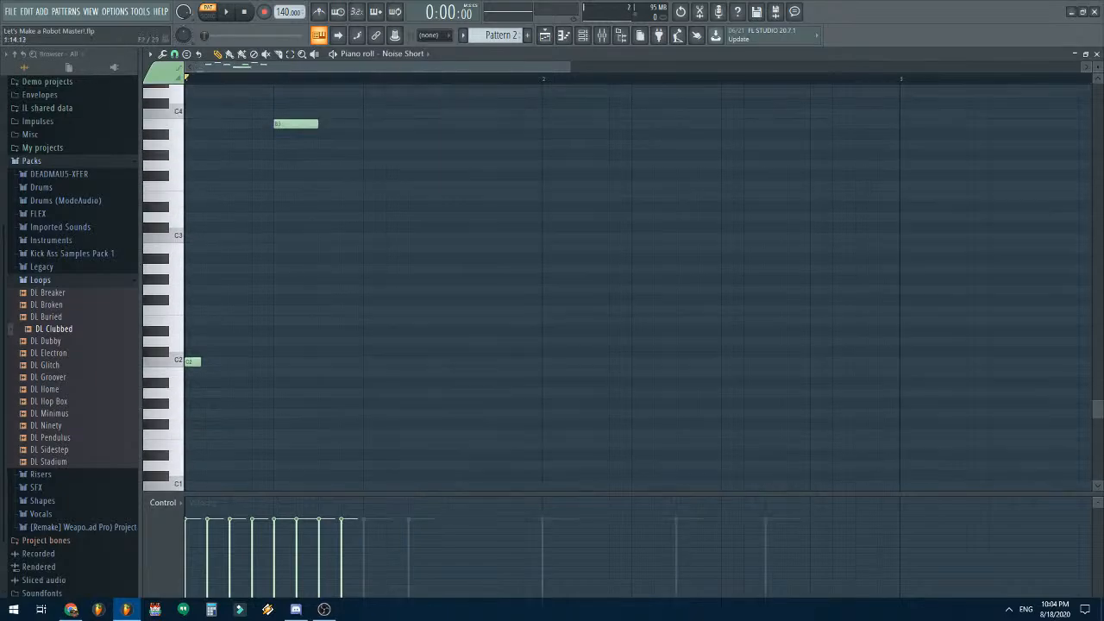
# - Audition the pattern and lower Noise Short's long hit on step 5 to C3
pyautogui.scroll(3, 552, 285)
pyautogui.press('space')
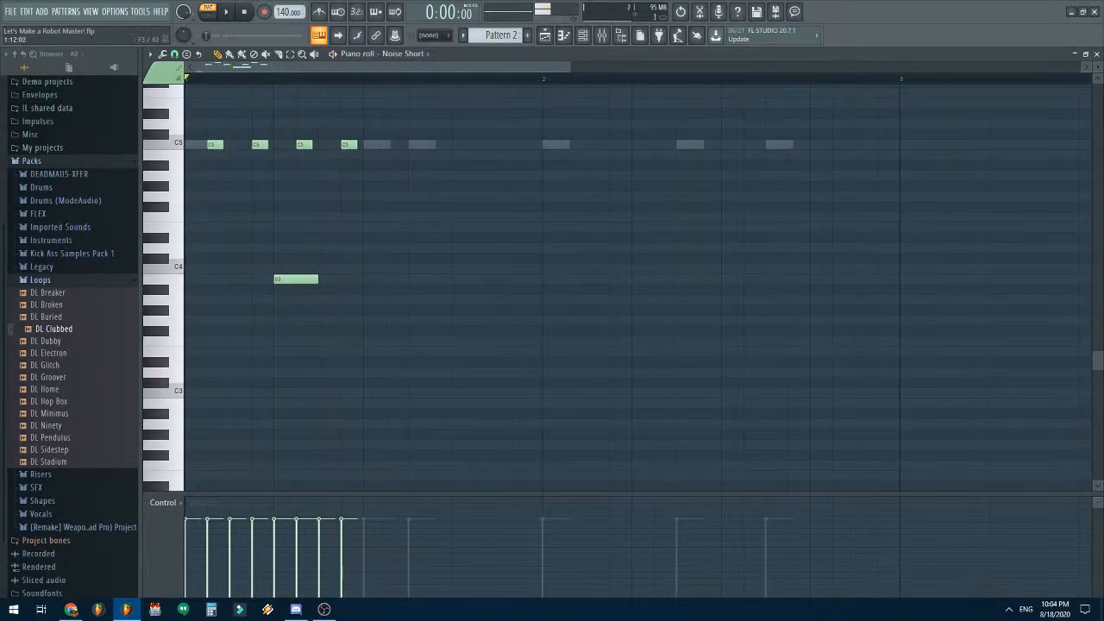
pyautogui.scroll(7, 551, 284)
pyautogui.scroll(-7, 552, 284)
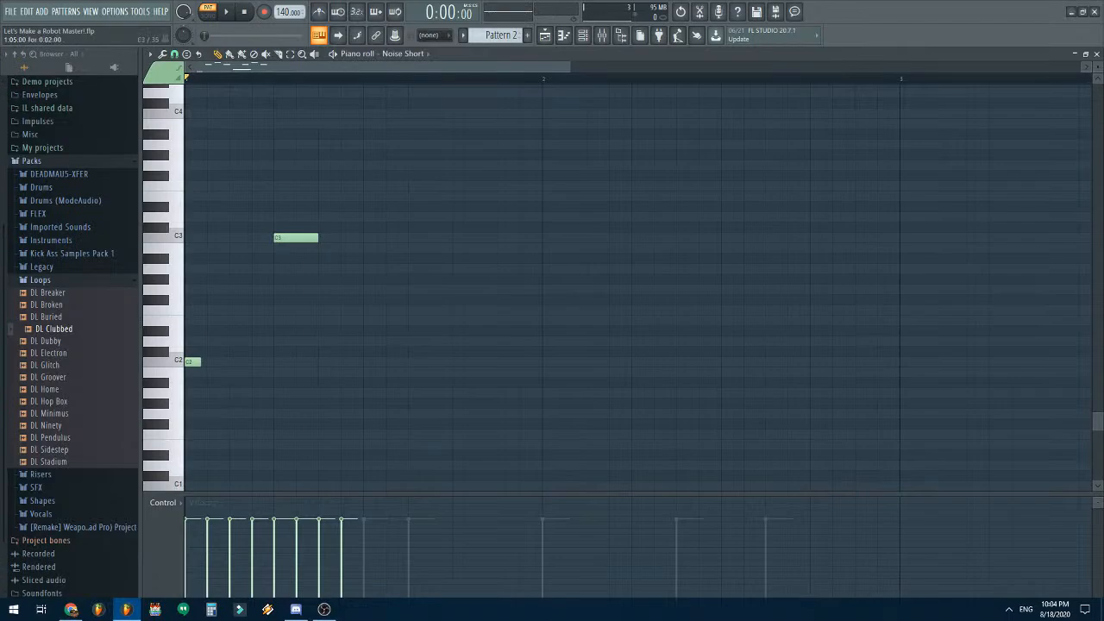
# - Raise the velocity of the C3 hit on step 5 slightly and audition the pattern
pyautogui.scroll(3, 280, 432)
pyautogui.scroll(-2, 280, 431)
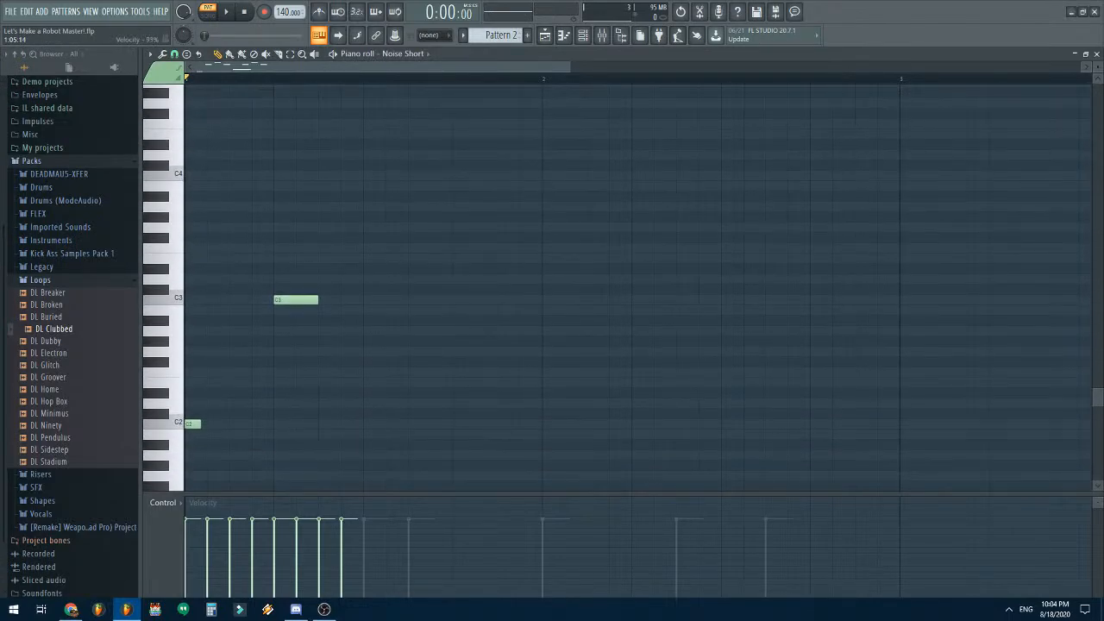
pyautogui.scroll(4, 621, 288)
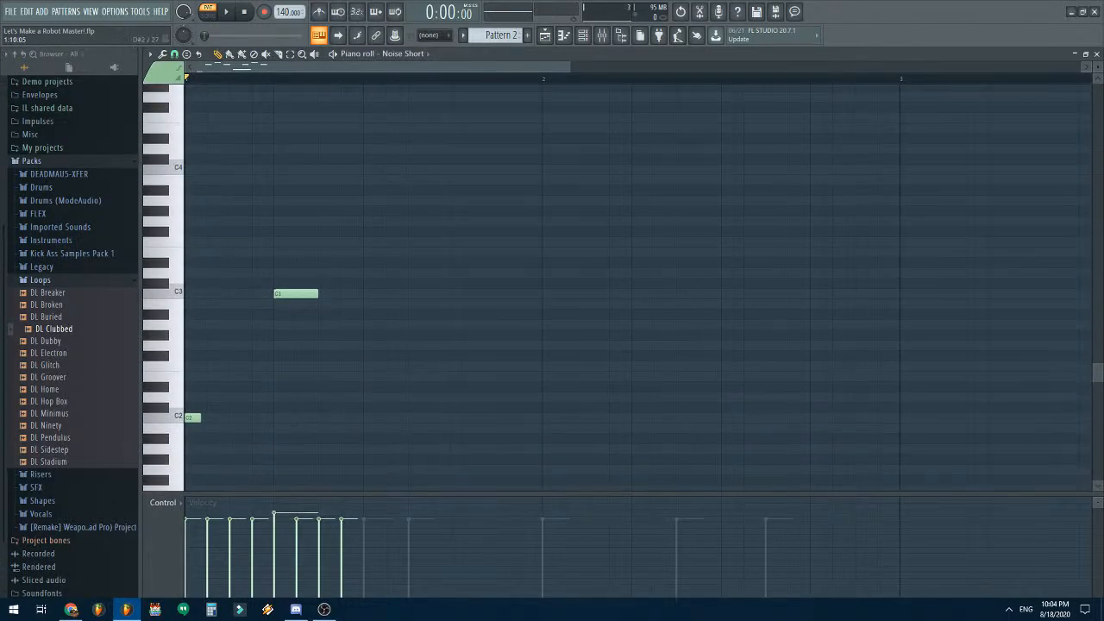
pyautogui.press('space')
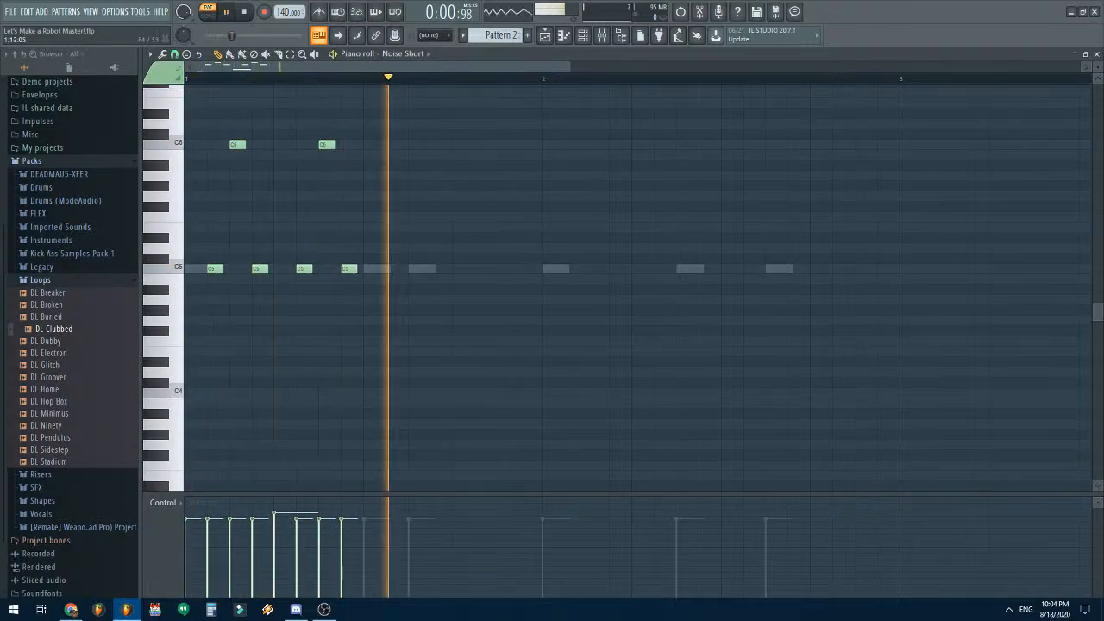
pyautogui.press('space')
# - Fill the second half of bar 1 with a C3 hit on step 13 and a duplicate of the C5 and C6 hits
pyautogui.scroll(-4, 620, 288)
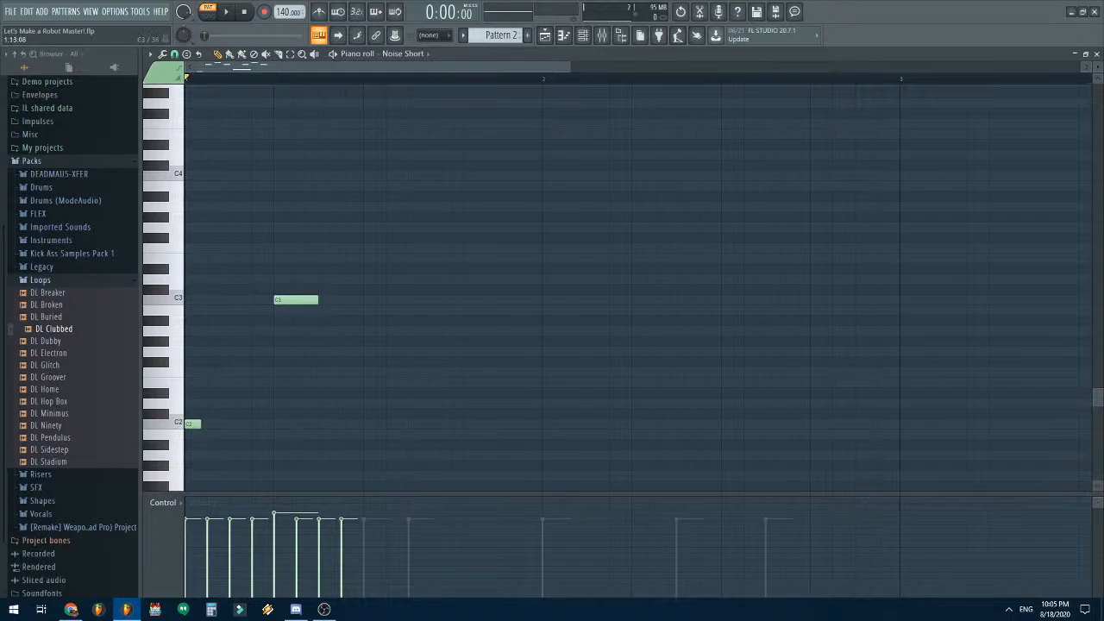
pyautogui.click(460, 299)
pyautogui.scroll(6, 414, 267)
pyautogui.keyDown('ctrl'); pyautogui.moveTo(386, 262); pyautogui.dragTo(210, 97); pyautogui.keyUp('ctrl')
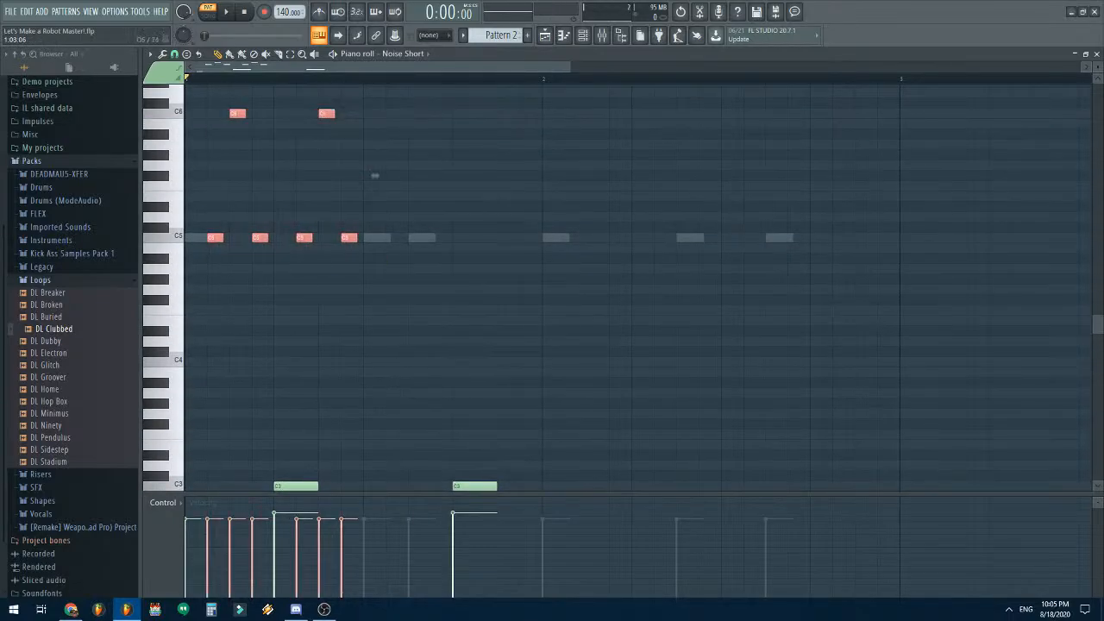
pyautogui.keyDown('shift'); pyautogui.moveTo(374, 175); pyautogui.dragTo(552, 175); pyautogui.keyUp('shift')
pyautogui.click(550, 175)
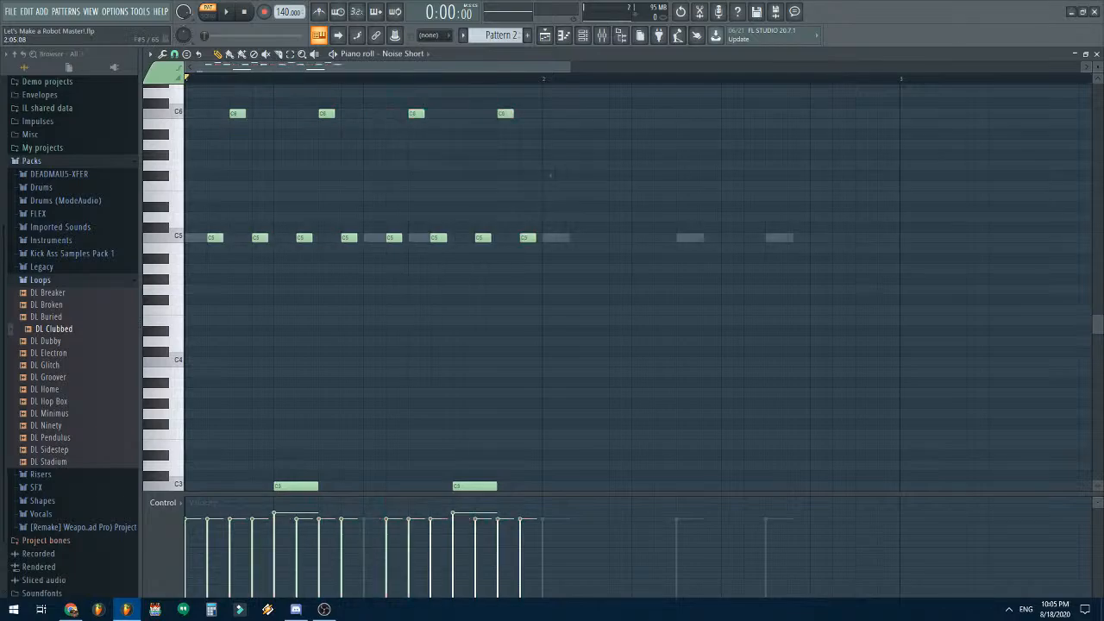
pyautogui.scroll(-2, 338, 309)
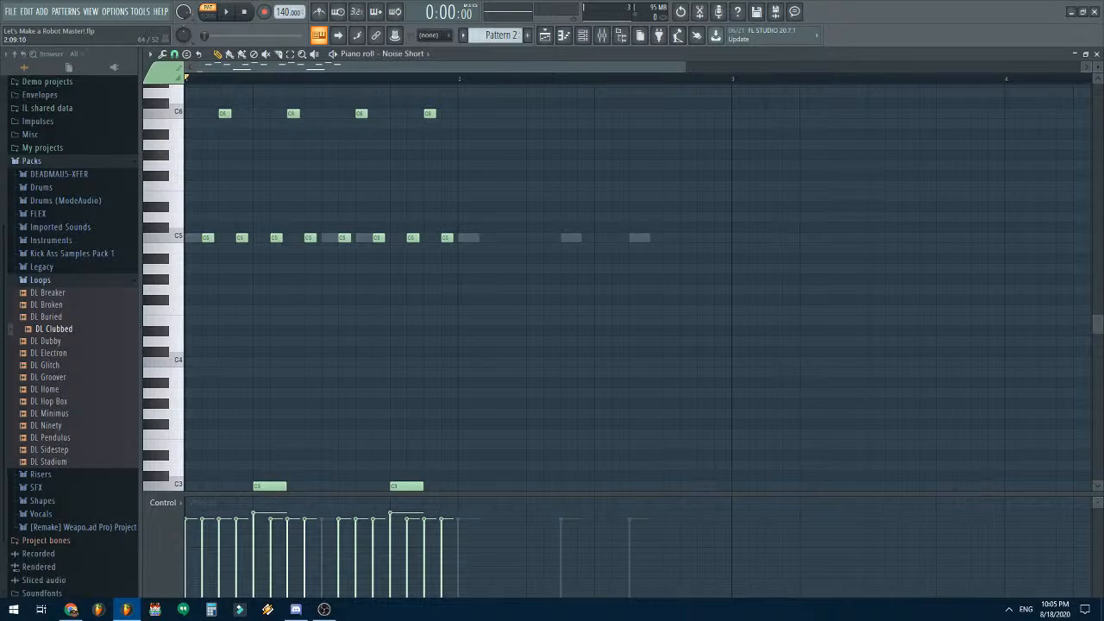
# - Add short C2 hits on steps 1, 5, 9 and 13 of bar 1 in Noise Short
pyautogui.scroll(-9, 325, 319)
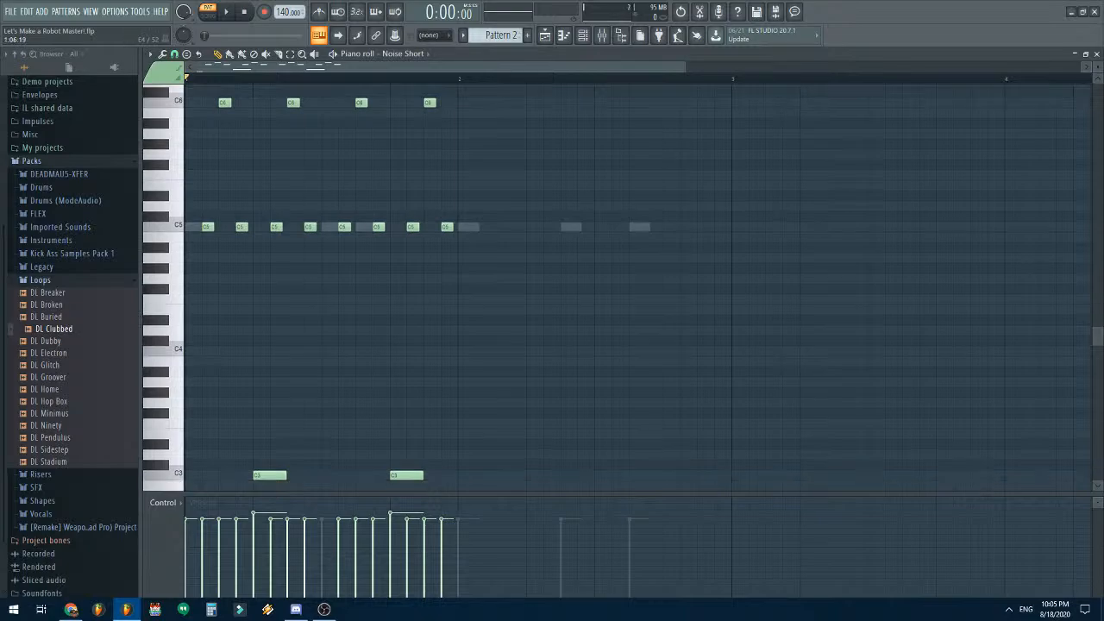
pyautogui.click(191, 332)
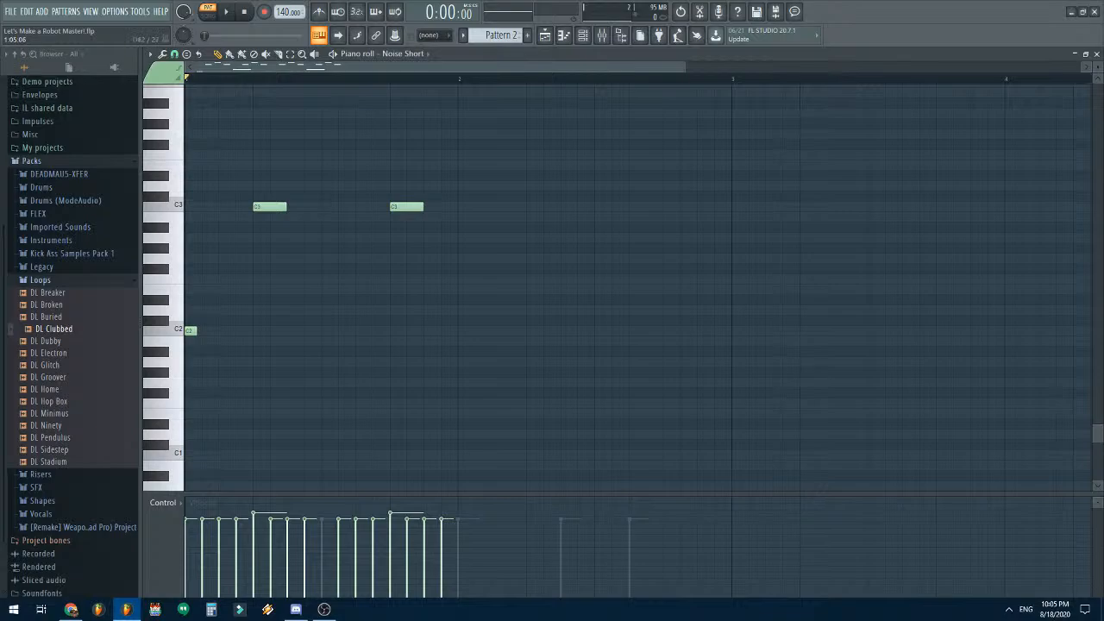
pyautogui.scroll(10, 258, 300)
pyautogui.scroll(-10, 292, 350)
pyautogui.click(258, 332)
pyautogui.click(327, 331)
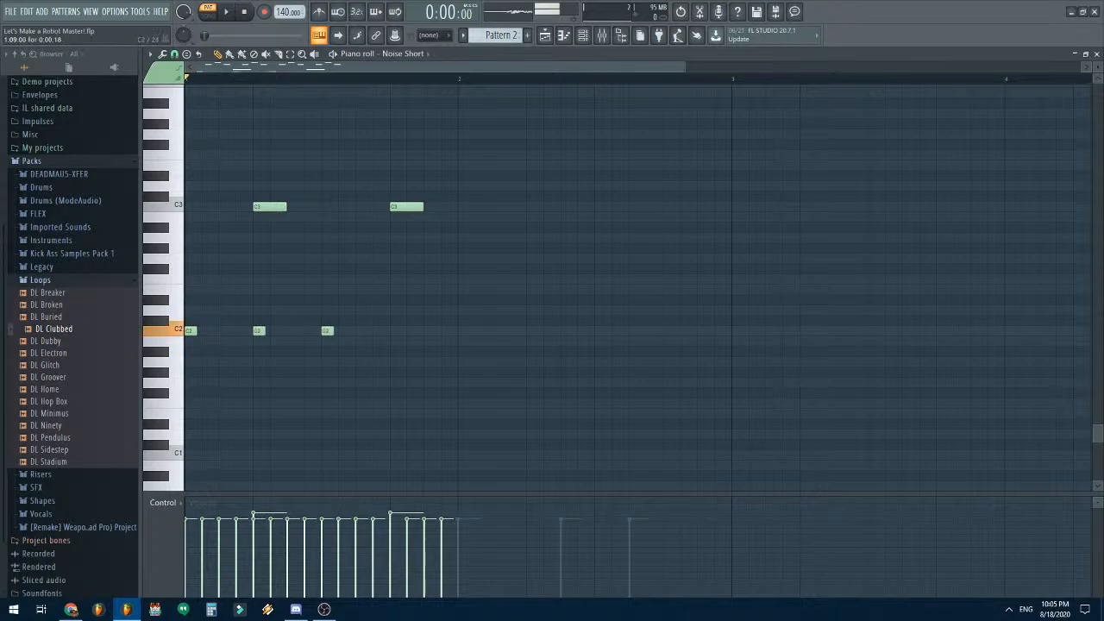
pyautogui.click(395, 322)
pyautogui.click(395, 330)
# - Audition the drum pattern and look over Noise Short's hits from C2 up to C6
pyautogui.scroll(10, 622, 288)
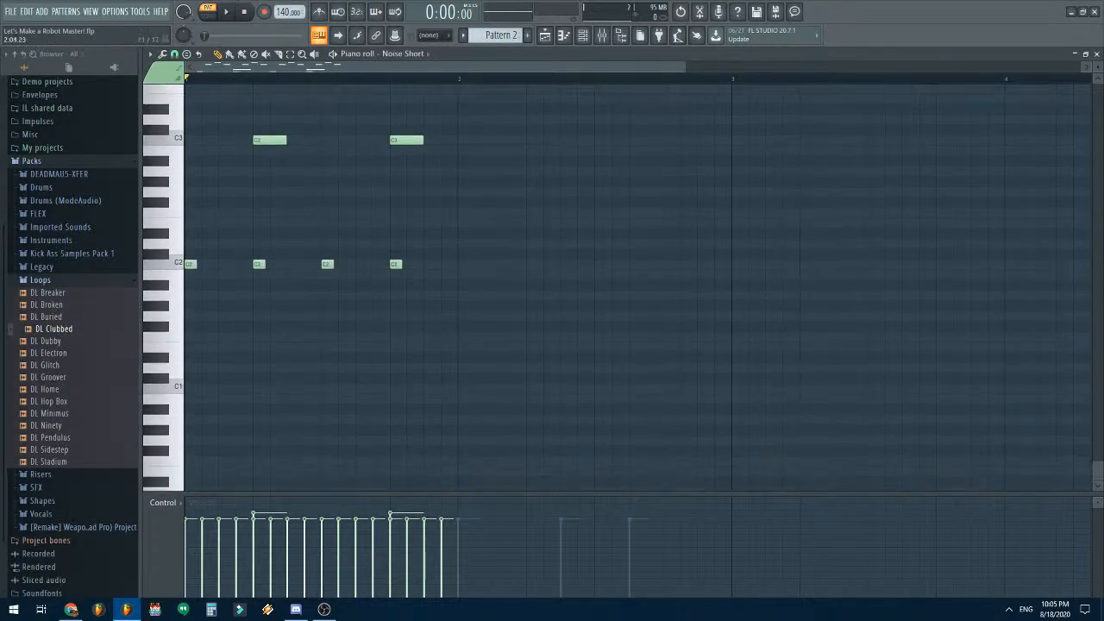
pyautogui.scroll(-4, 604, 284)
pyautogui.scroll(3, 603, 284)
pyautogui.press('space')
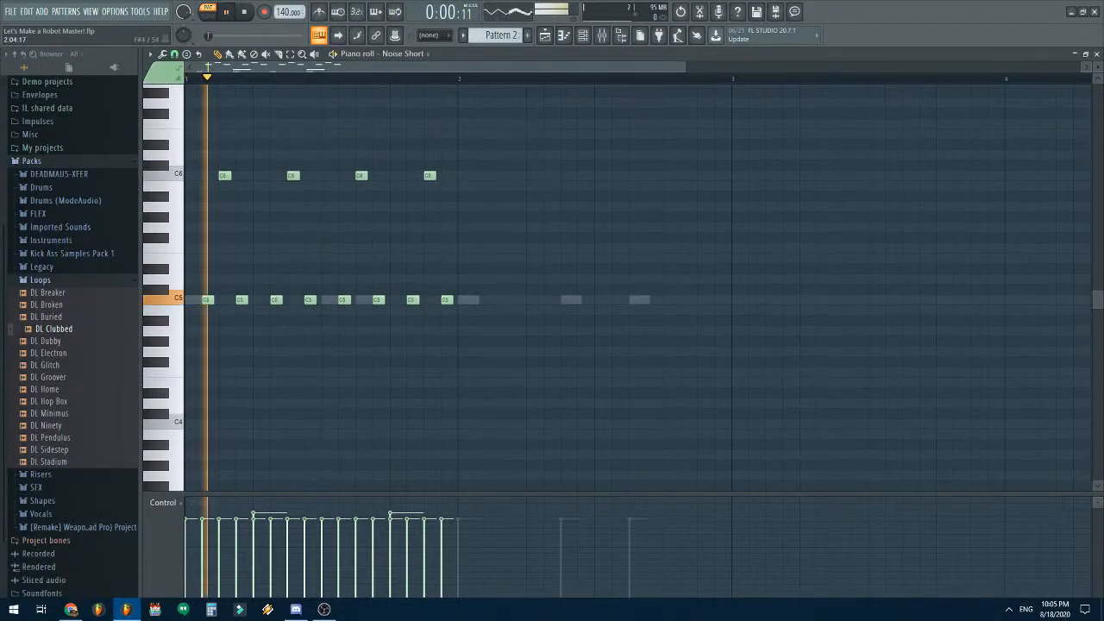
pyautogui.press('space')
pyautogui.scroll(-7, 638, 285)
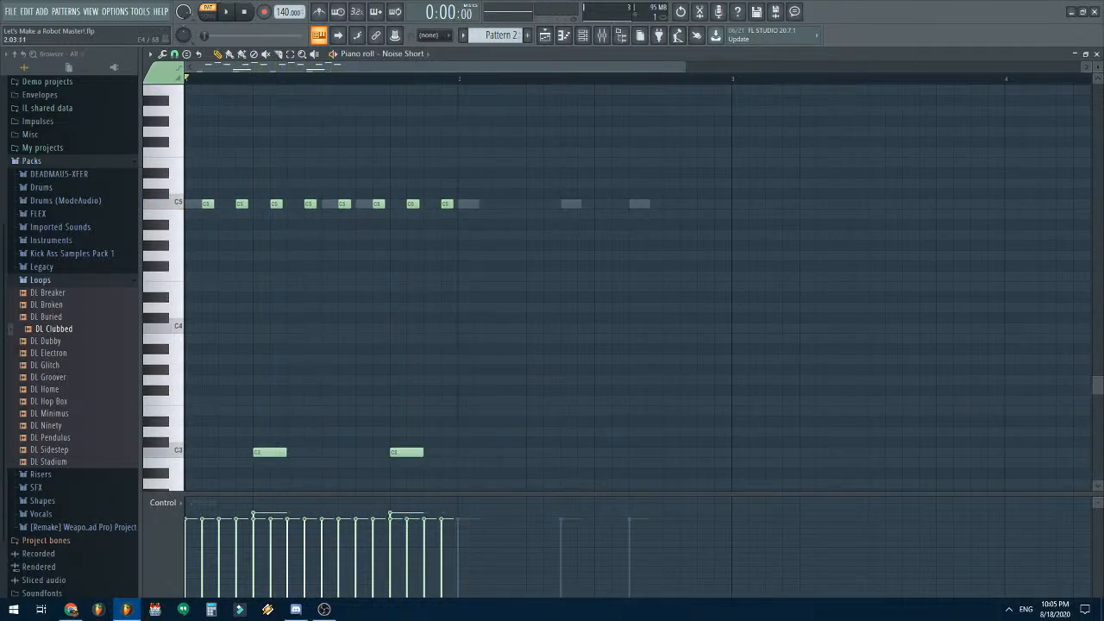
pyautogui.scroll(7, 638, 284)
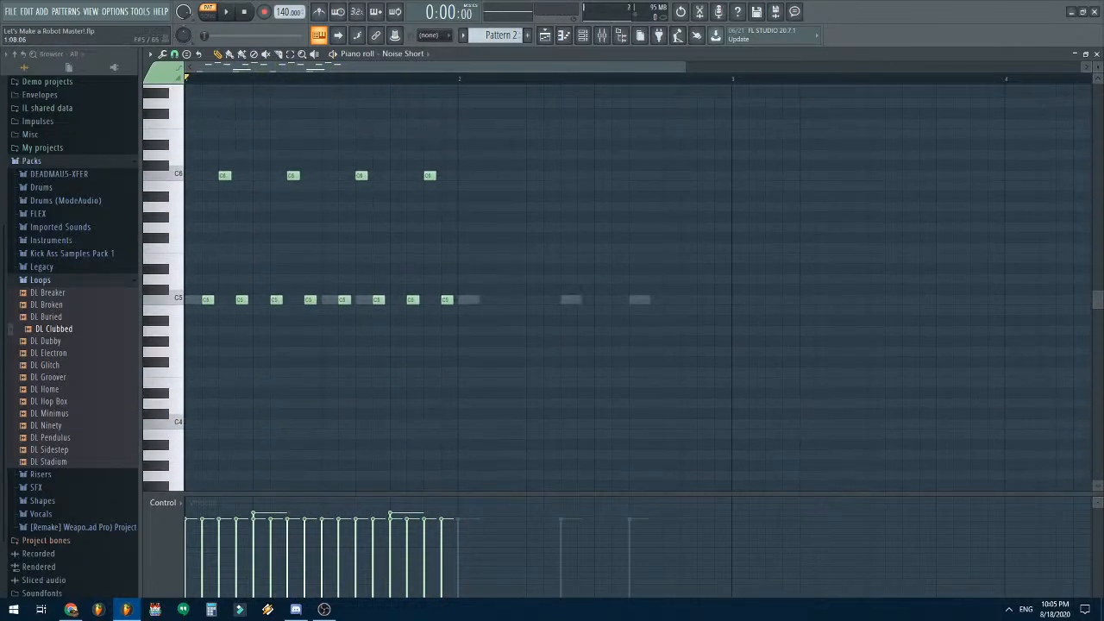
# - Select the two long C3 hits in Noise Short and clone the Noise Short channel
pyautogui.hotkey('ctrl', 'a')
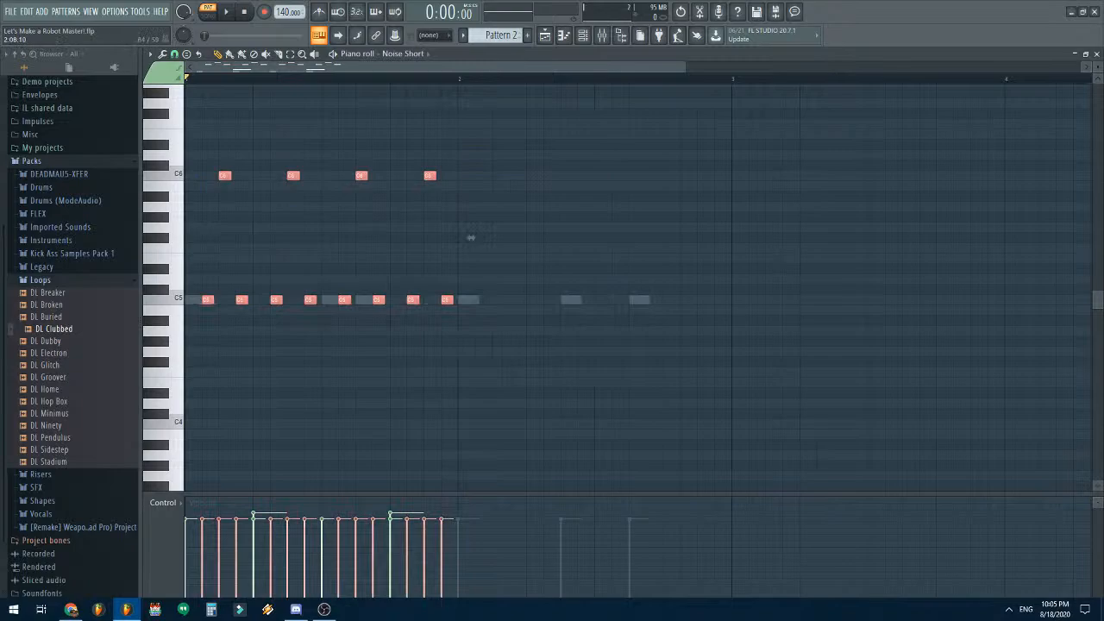
pyautogui.scroll(-7, 470, 237)
pyautogui.moveTo(226, 267); pyautogui.dragTo(474, 325)
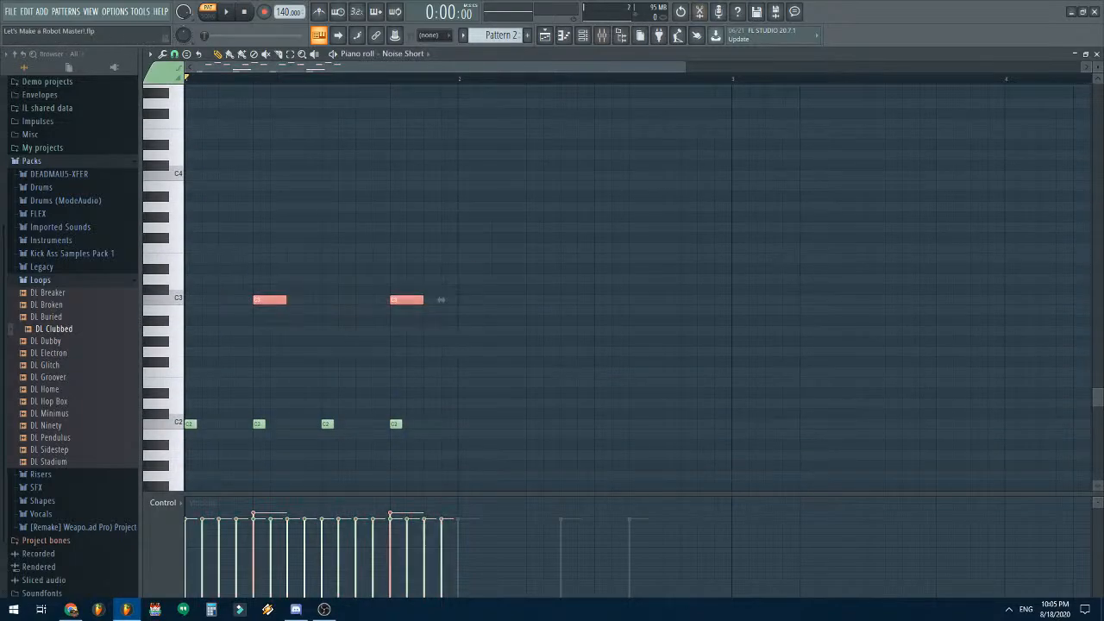
pyautogui.click(1096, 54)
pyautogui.rightClick(233, 117)
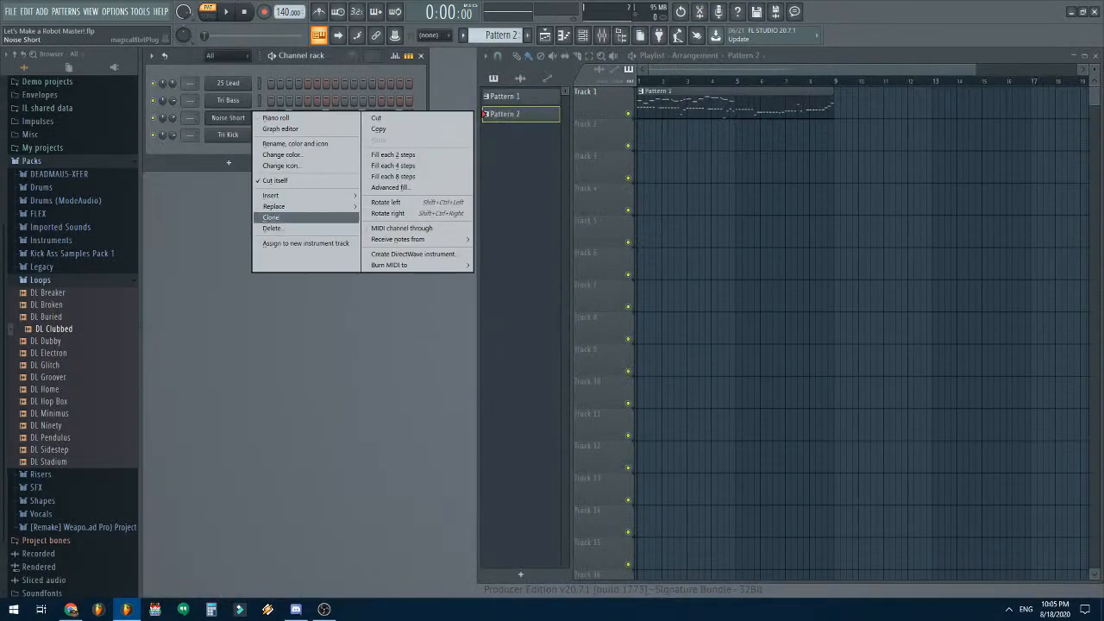
pyautogui.click(271, 216)
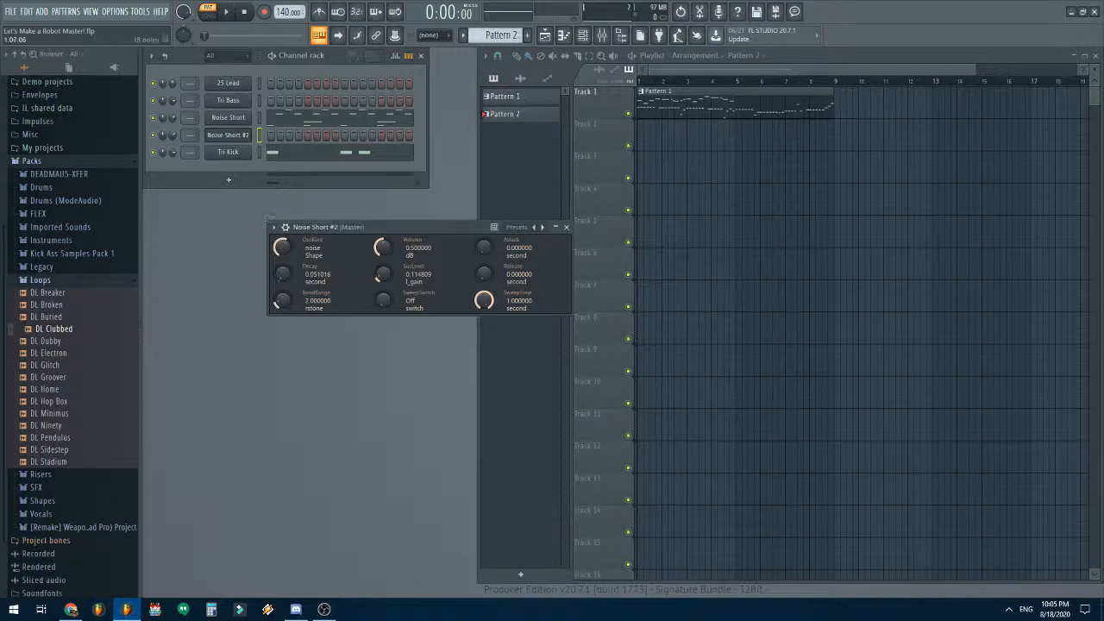
# - Move the two long C3 hits from Noise Short to Noise Short #2 at the same positions
pyautogui.click(297, 118)
pyautogui.moveTo(252, 226); pyautogui.dragTo(500, 342)
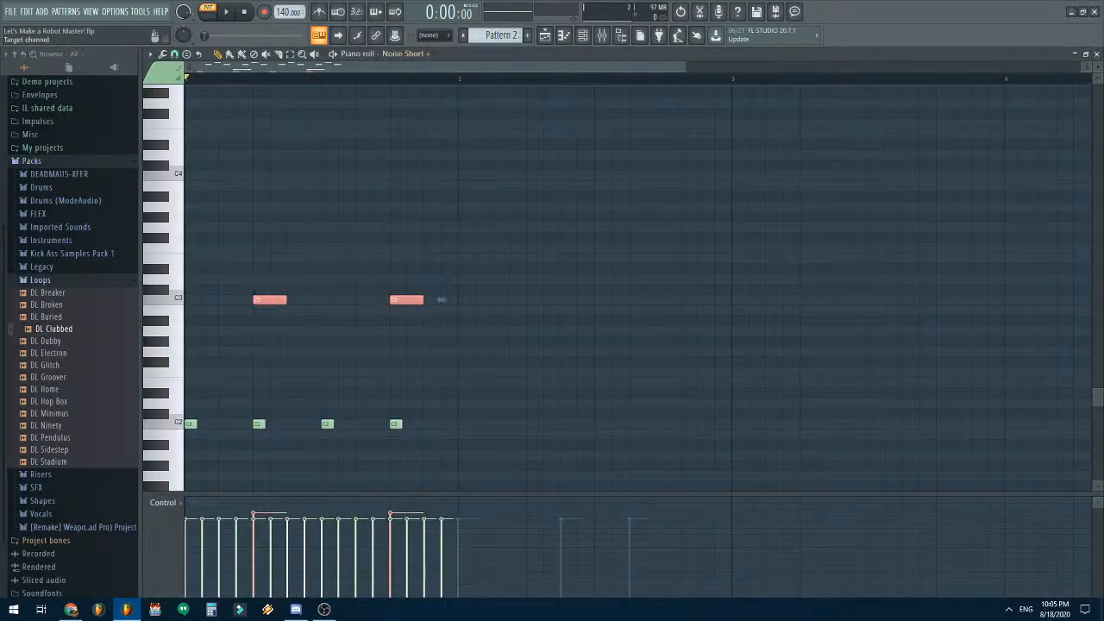
pyautogui.hotkey('ctrl', 'x')
pyautogui.click(405, 53)
pyautogui.click(418, 110)
pyautogui.hotkey('ctrl', 'v')
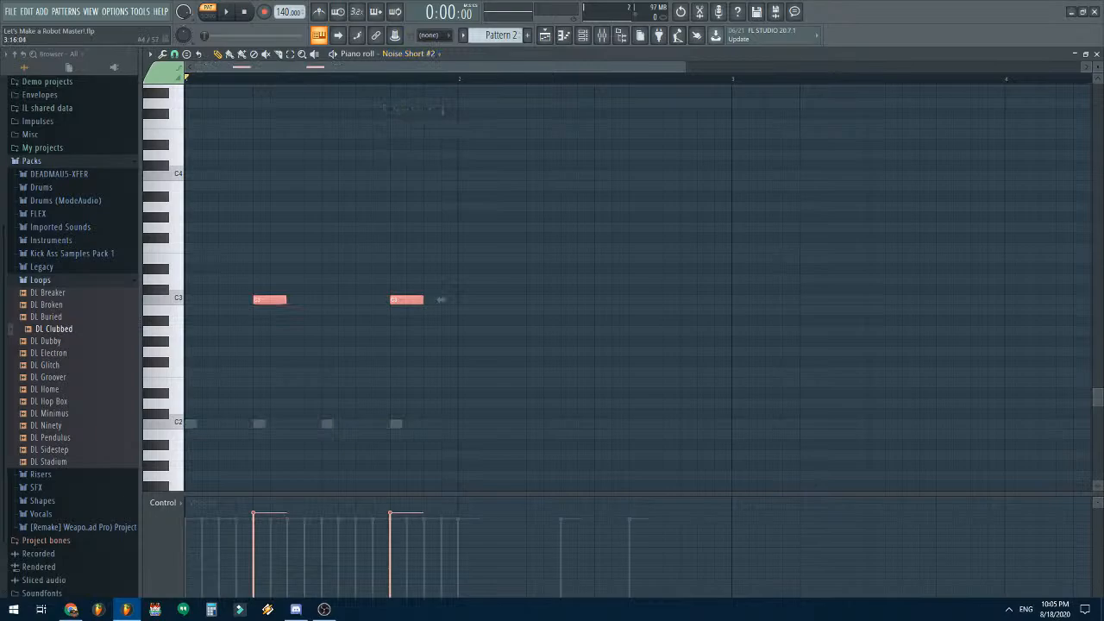
pyautogui.click(1095, 54)
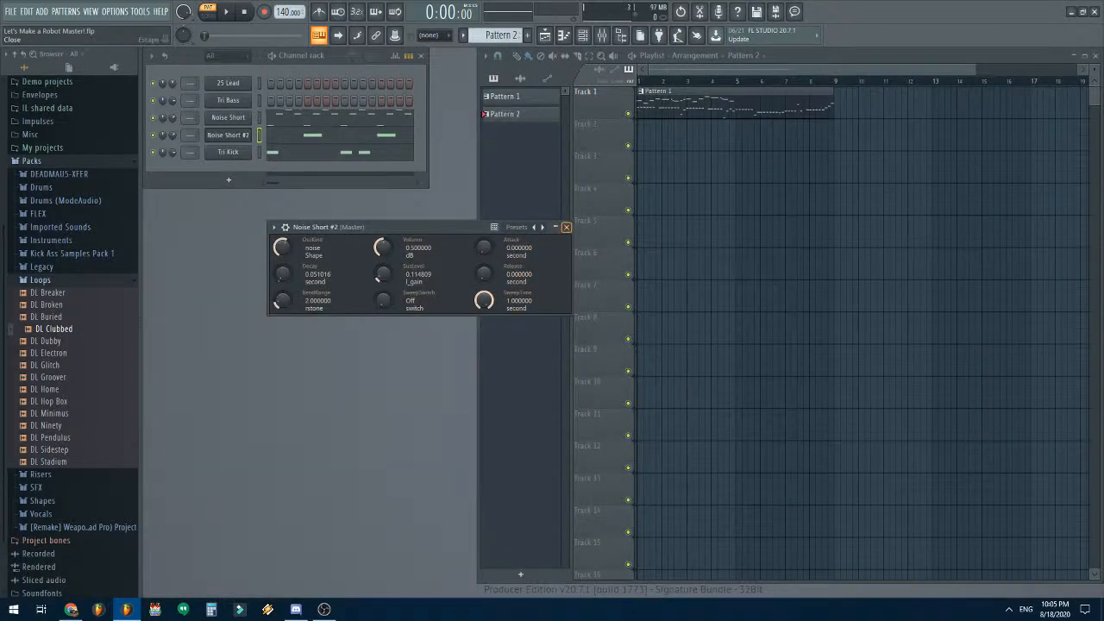
# - Set Noise Short #2's release to about 0.115 seconds and audition the pattern
pyautogui.click(566, 227)
pyautogui.click(228, 135)
pyautogui.moveTo(484, 273); pyautogui.dragTo(483, 266)
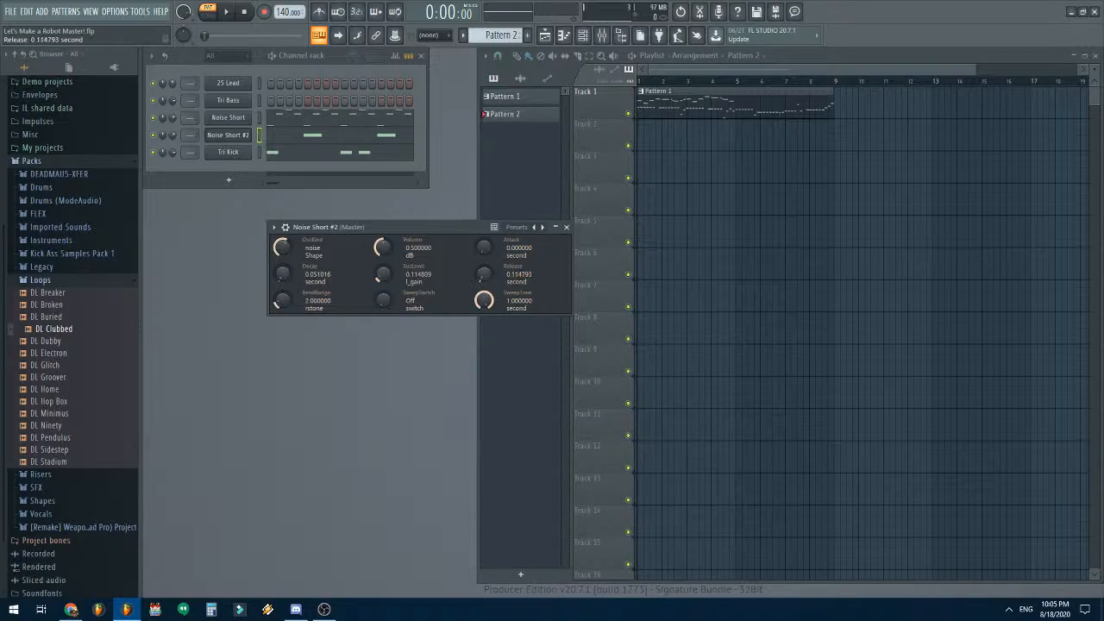
pyautogui.click(566, 226)
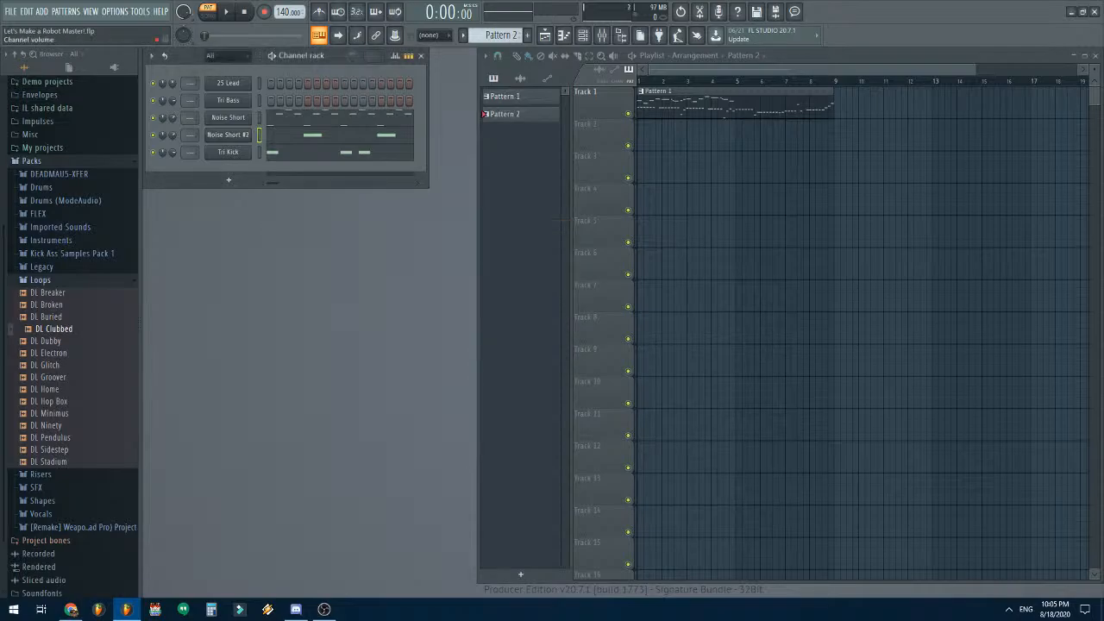
pyautogui.press('space')
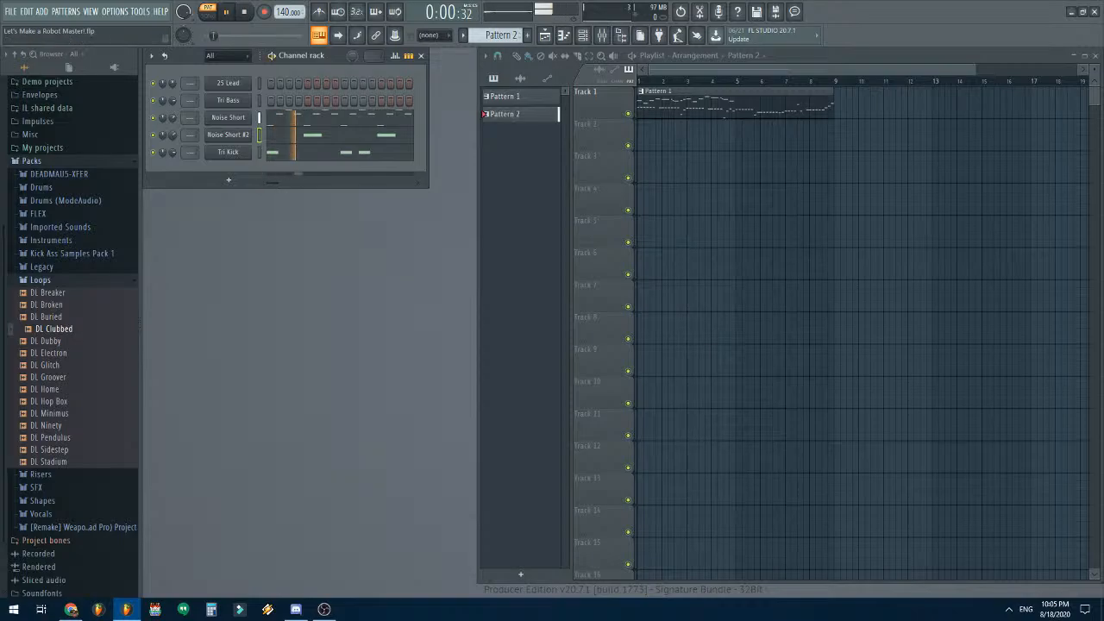
pyautogui.press('space')
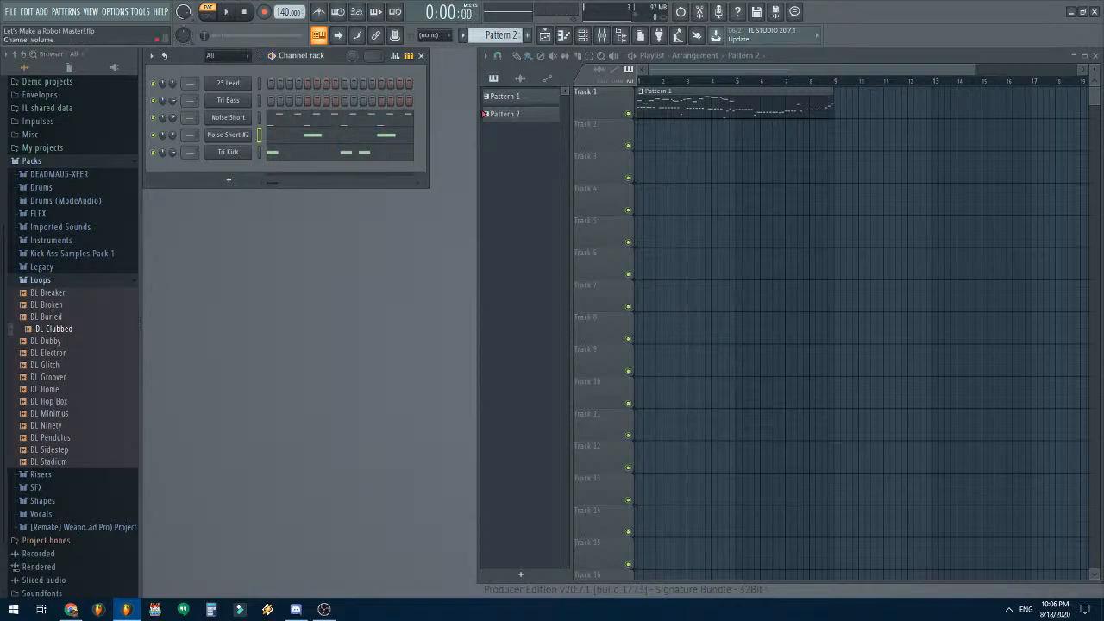
# - Set the piano roll snap to 1/4 step, shorten all Noise Short hits by a quarter step and audition the pattern
pyautogui.click(300, 119)
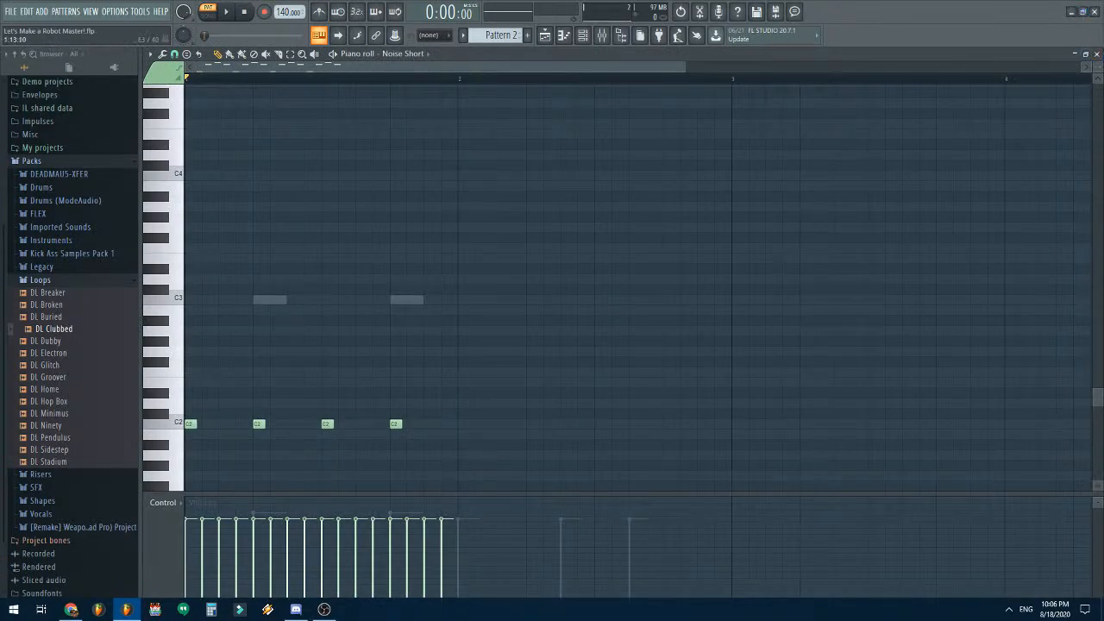
pyautogui.click(174, 54)
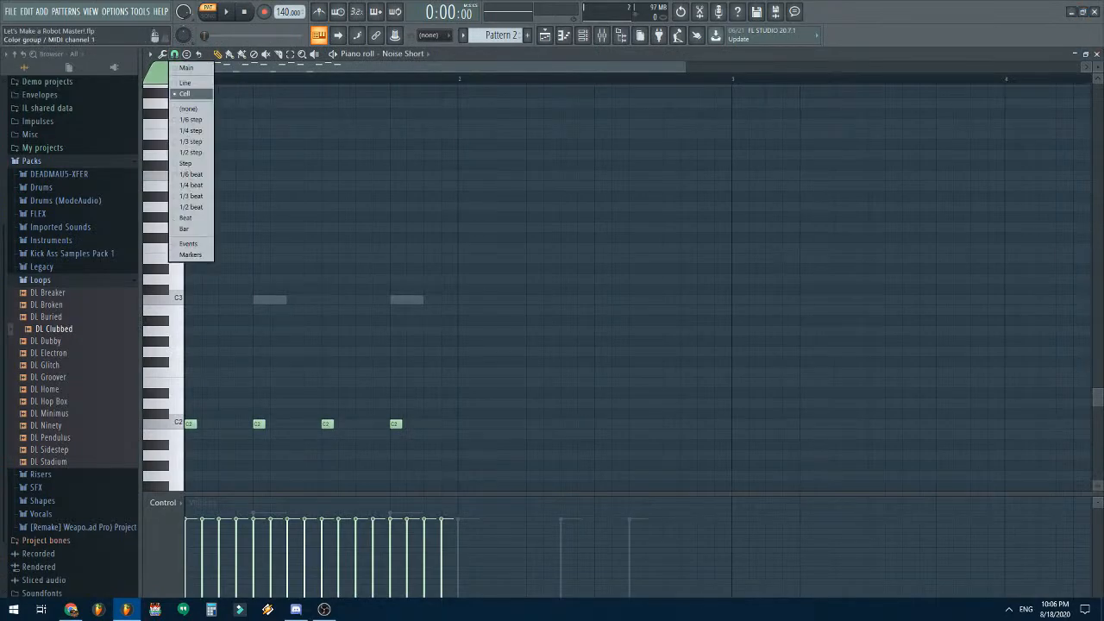
pyautogui.click(186, 130)
pyautogui.hotkey('ctrl', 'a')
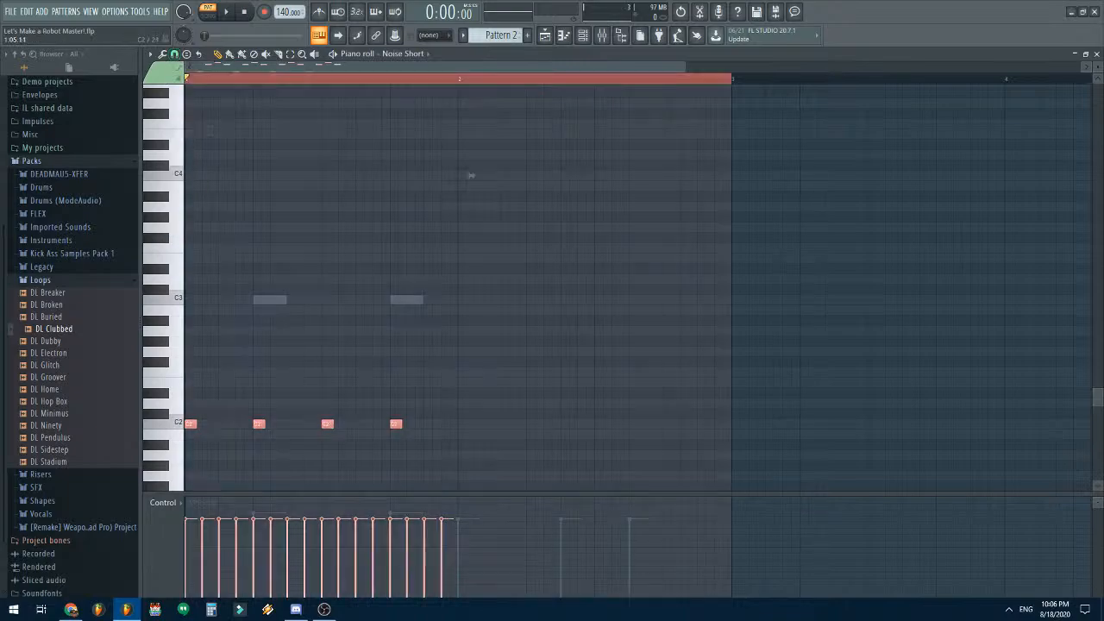
pyautogui.hotkey('ctrl', 'd')
pyautogui.press('space')
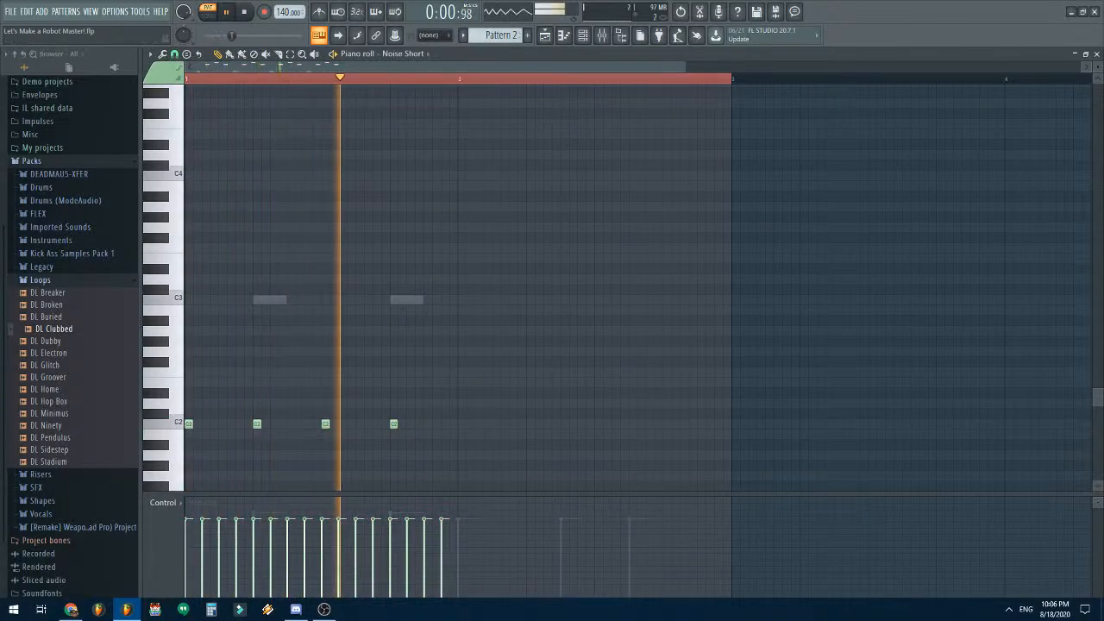
pyautogui.press('space')
# - Place a Pattern 2 clip at bar 1 of Track 2 in the playlist
pyautogui.click(1095, 53)
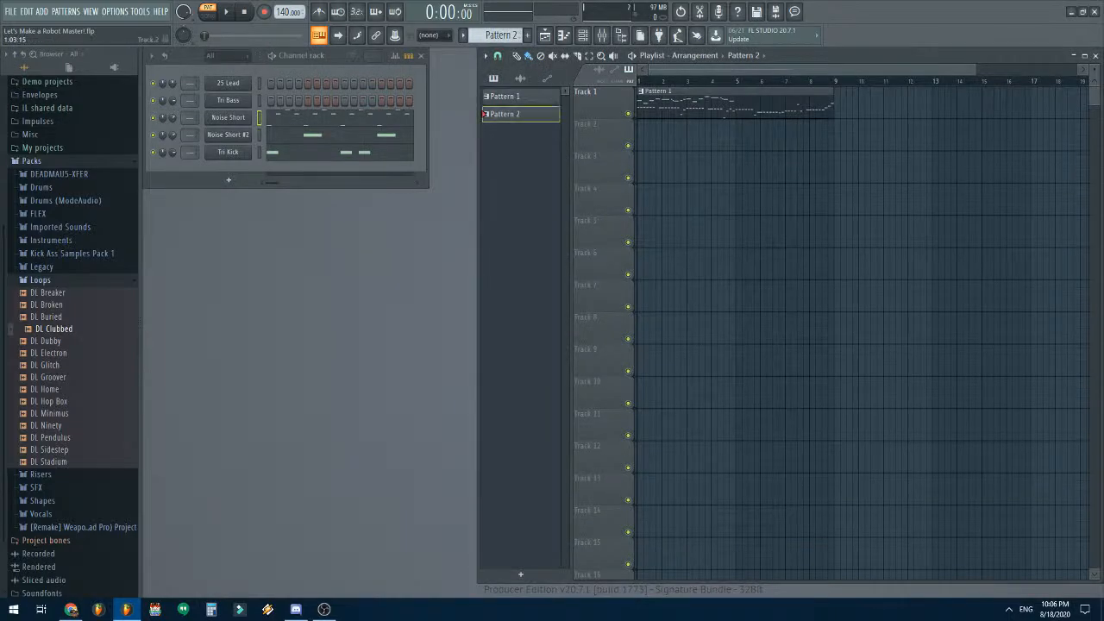
pyautogui.click(642, 135)
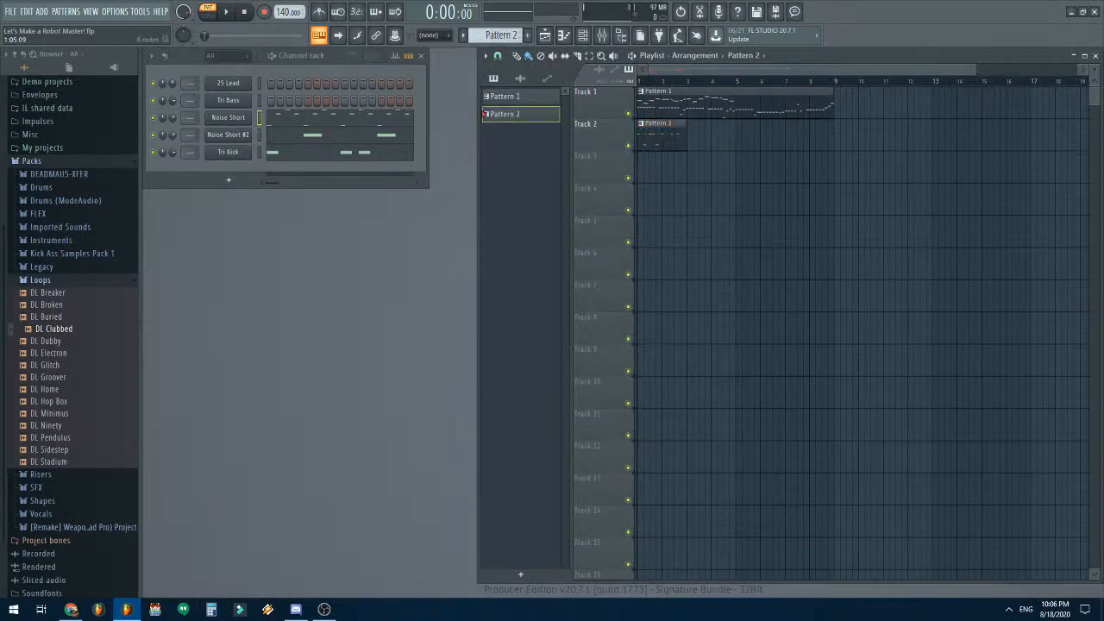
# - Duplicate all of Noise Short's bar 1 hits into bar 2 of Pattern 2
pyautogui.click(326, 135)
pyautogui.scroll(-2, 552, 250)
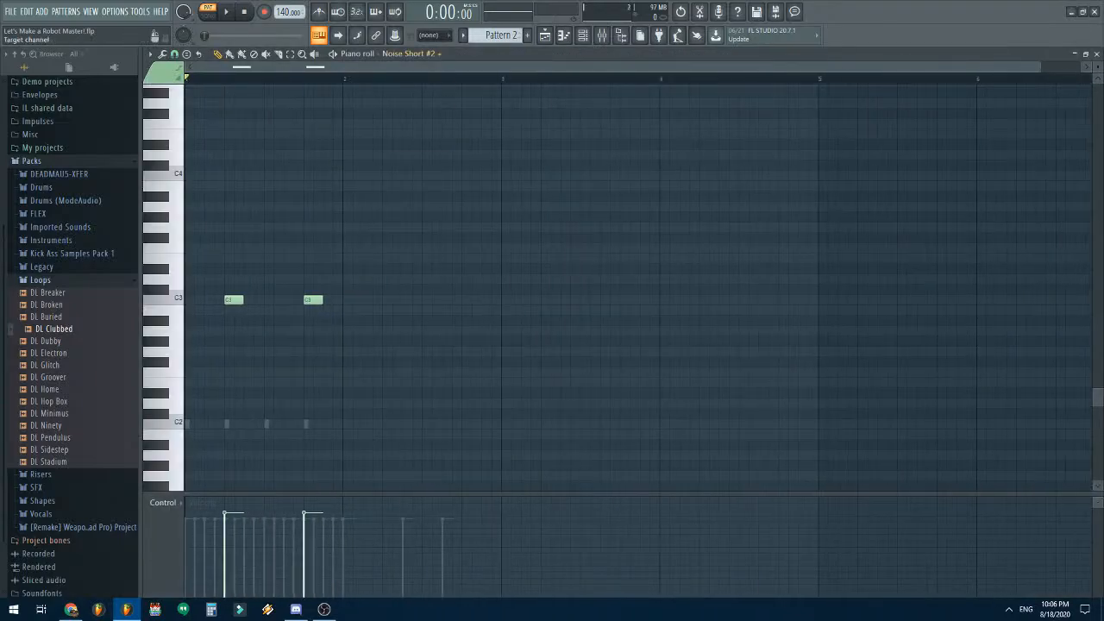
pyautogui.click(412, 54)
pyautogui.click(402, 120)
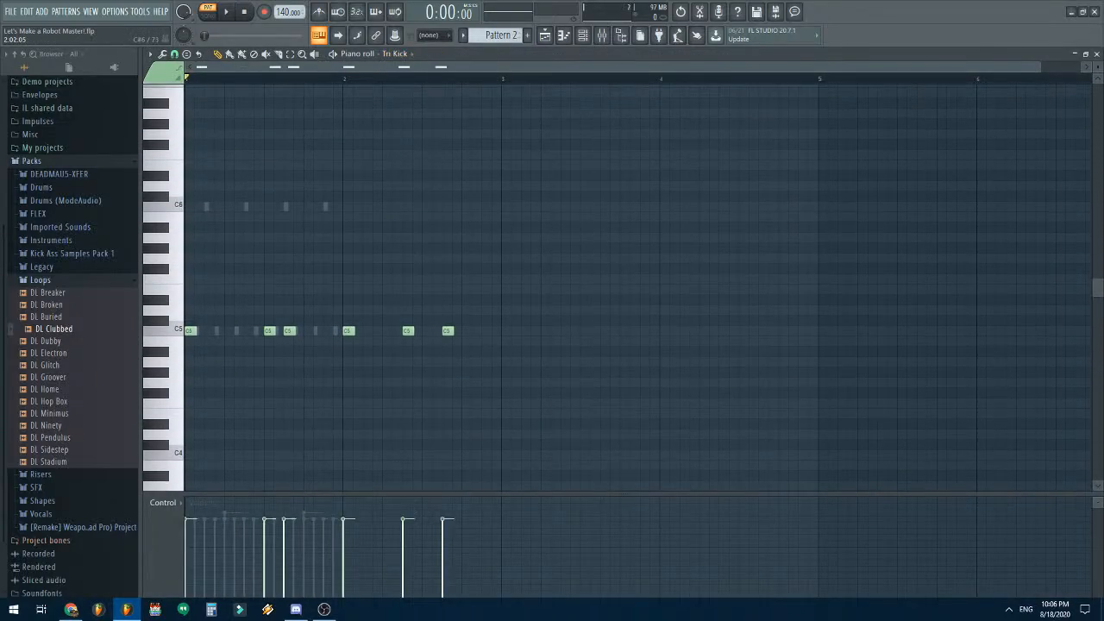
pyautogui.click(405, 53)
pyautogui.click(405, 99)
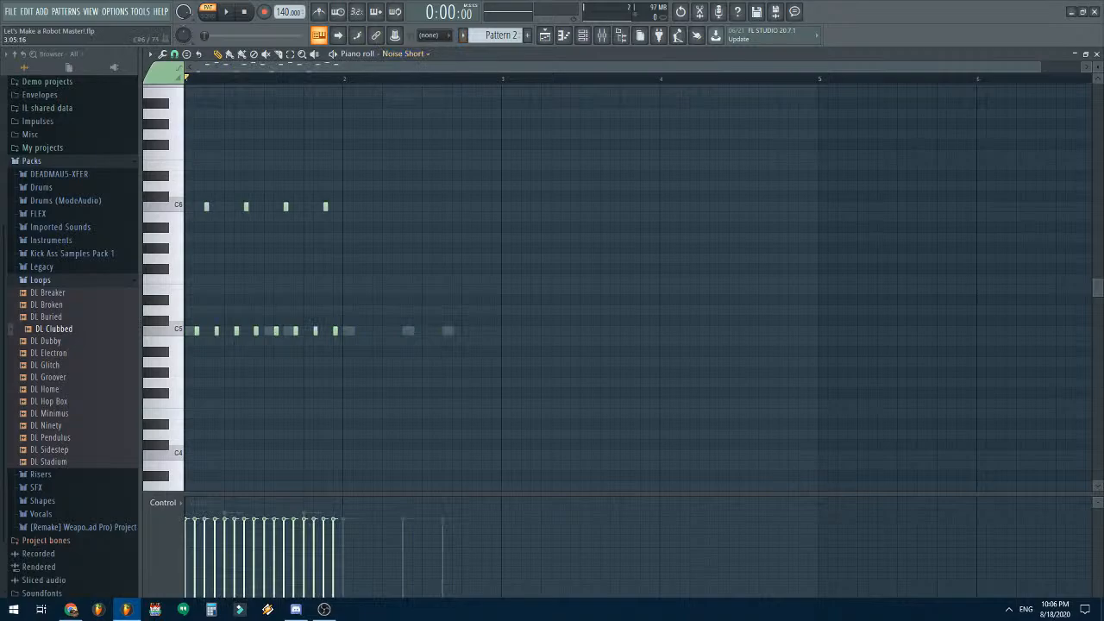
pyautogui.hotkey('ctrl', 'b')
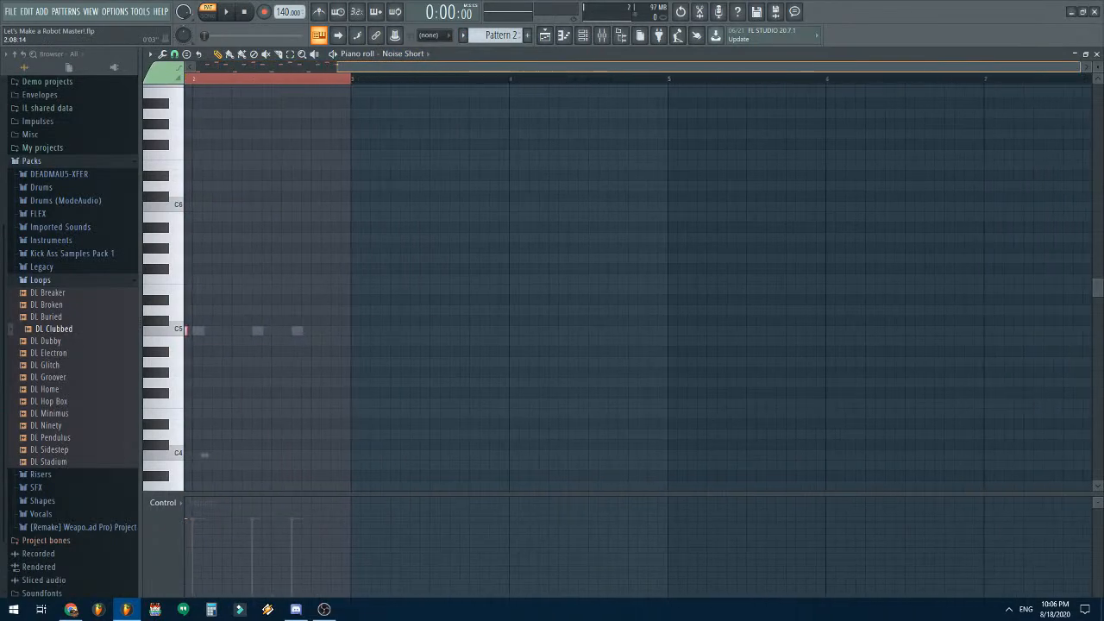
pyautogui.moveTo(489, 66); pyautogui.dragTo(337, 66)
# - Duplicate Noise Short #2's two C3 hits into bar 2 and briefly audition the pattern
pyautogui.click(407, 53)
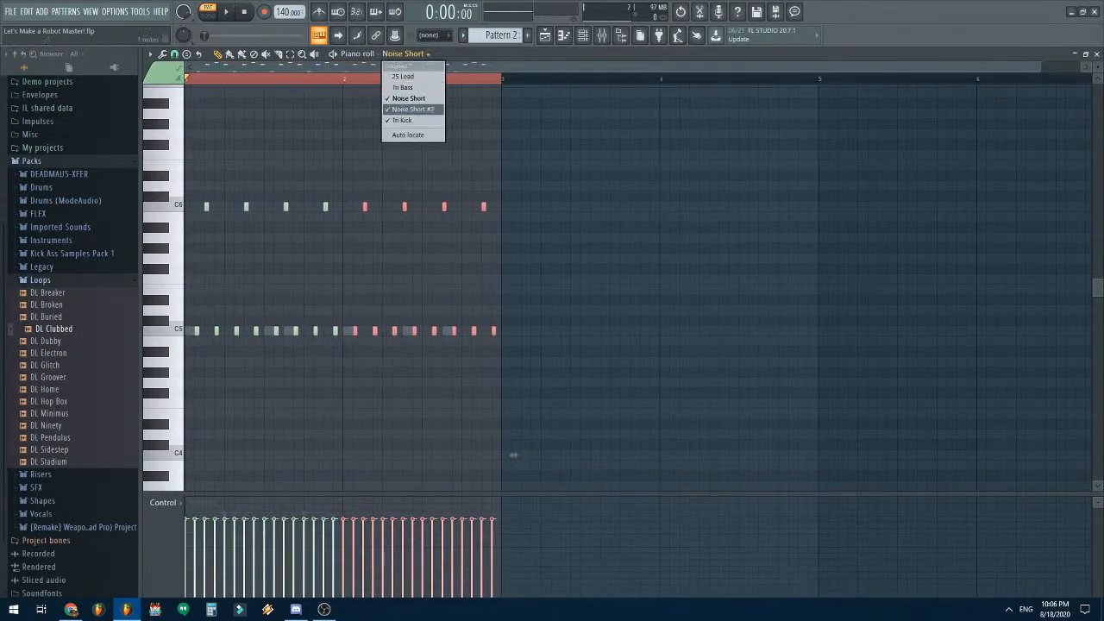
pyautogui.click(410, 109)
pyautogui.hotkey('ctrl', 'a')
pyautogui.hotkey('ctrl', 'b')
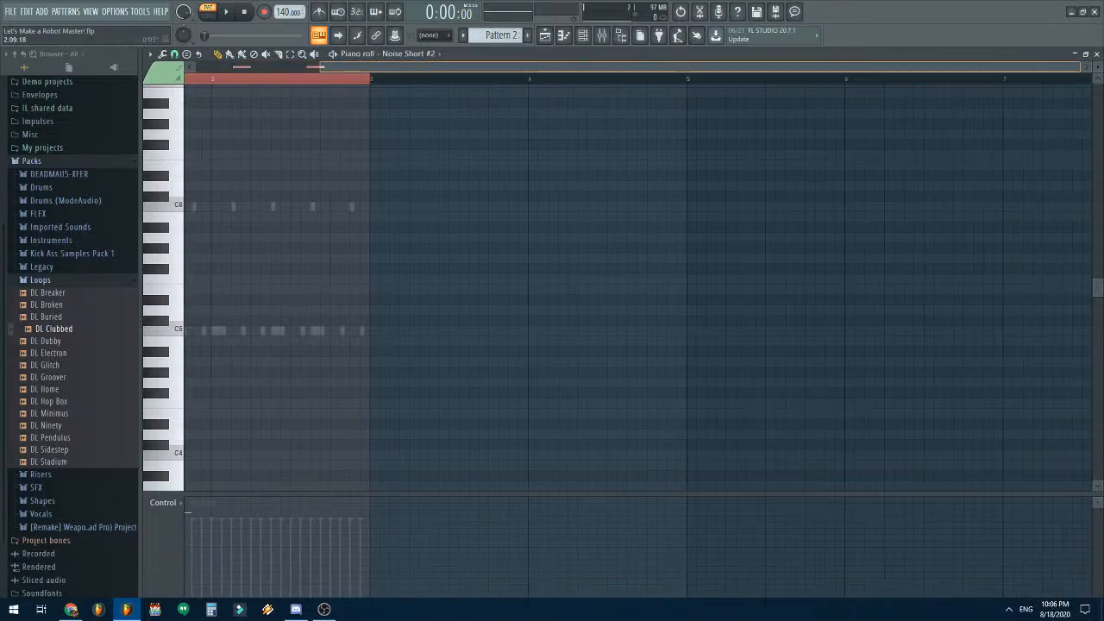
pyautogui.press('space')
pyautogui.press('space')
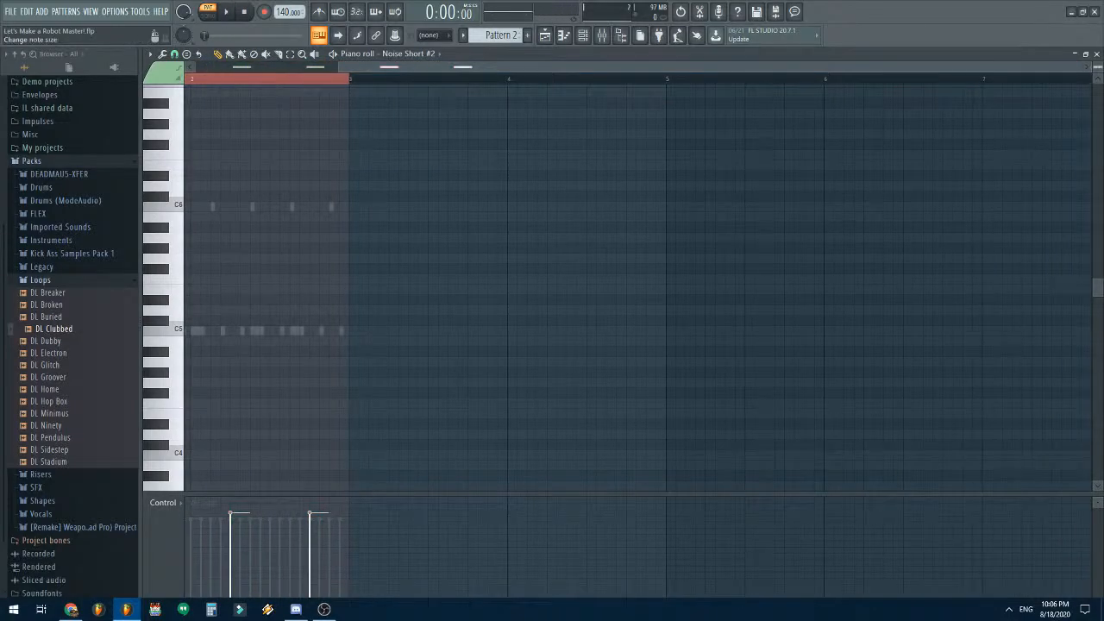
# - Place a second Pattern 2 clip at bar 3 of Track 2 and switch playback to song mode
pyautogui.click(1096, 54)
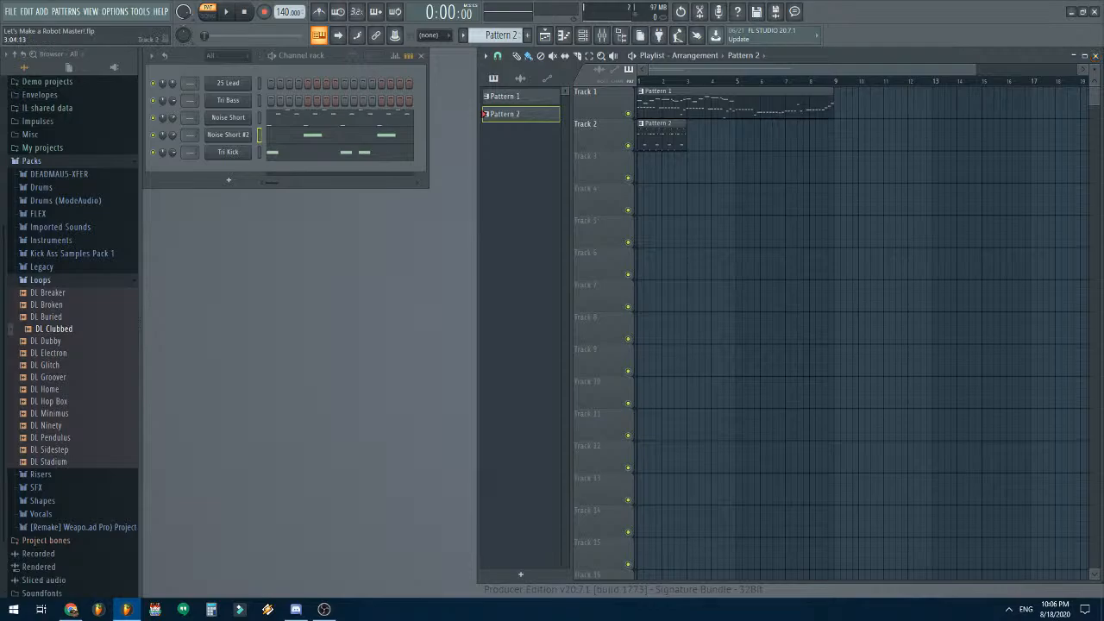
pyautogui.click(692, 136)
pyautogui.press('l')
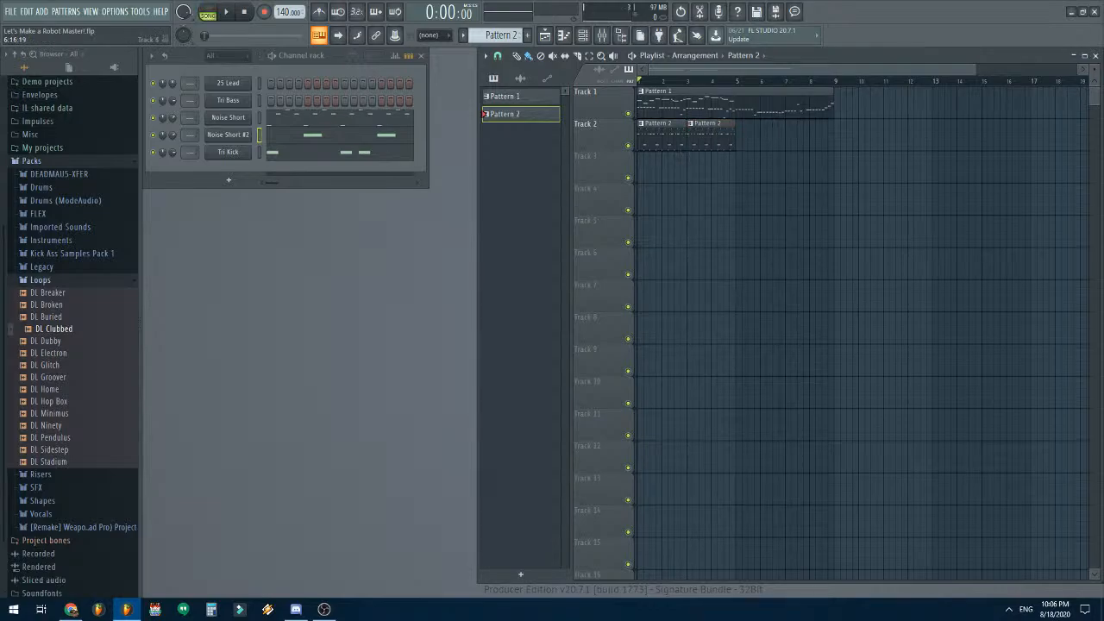
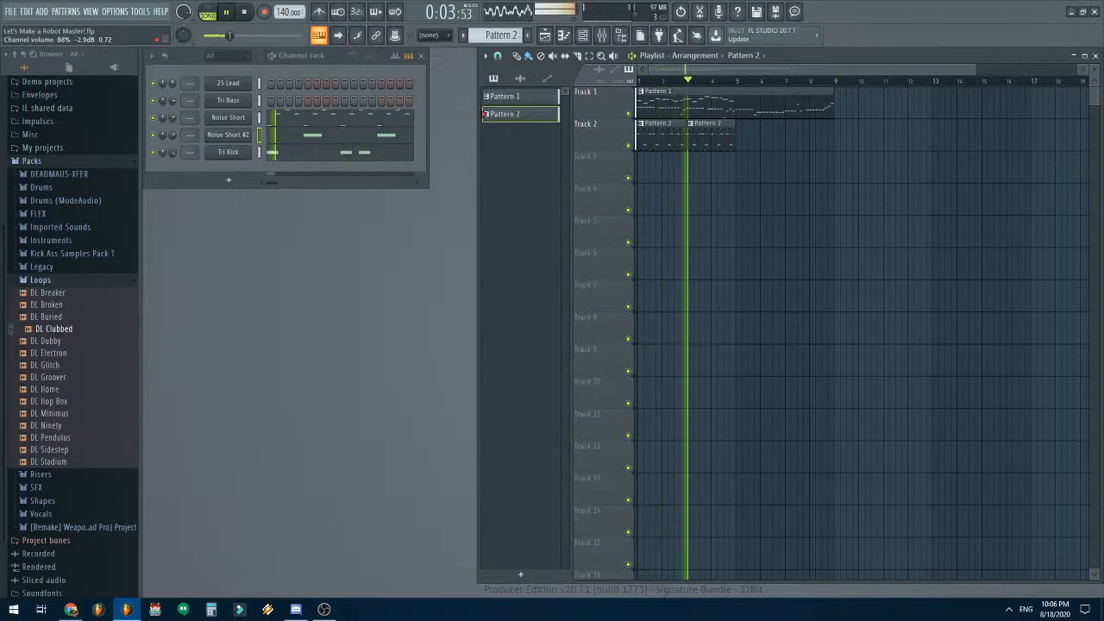
# - Raise the Tri Kick channel's volume while the song plays
pyautogui.moveTo(172, 153); pyautogui.dragTo(172, 144)
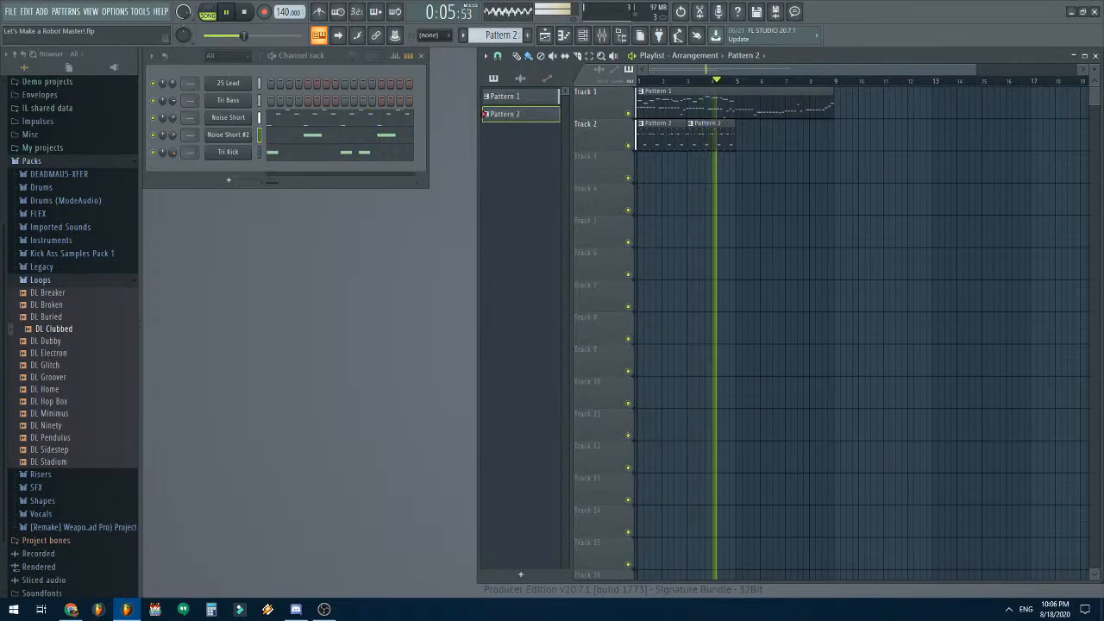
# - Stop playback, open Pattern 1's Tri Bass notes for editing, and set the note grid to Cell snapping
pyautogui.press('space')
pyautogui.click(521, 97)
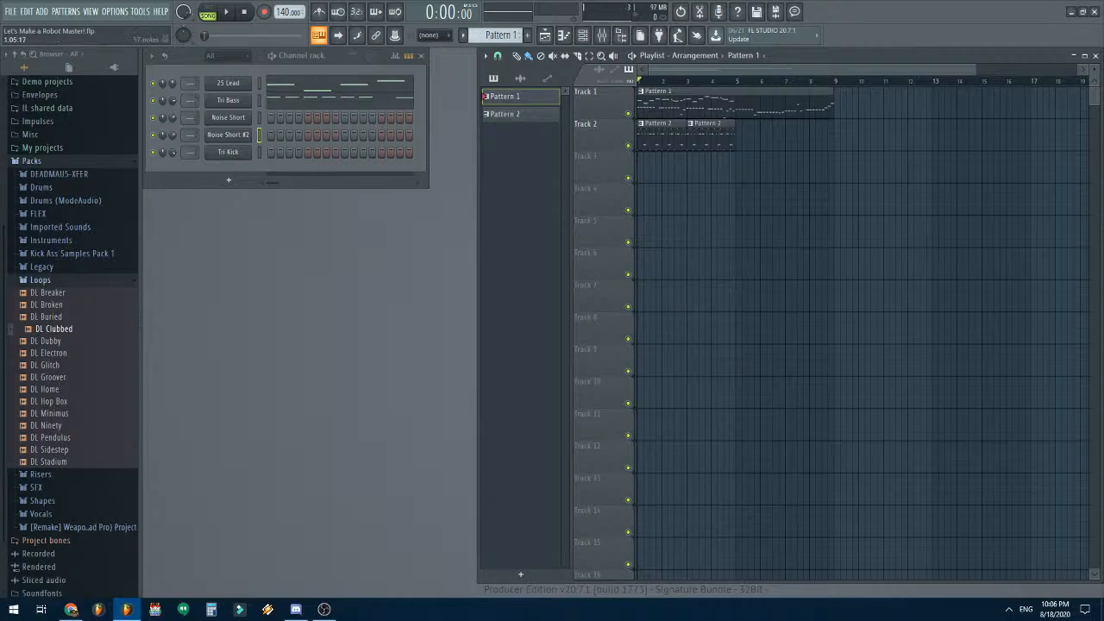
pyautogui.click(292, 101)
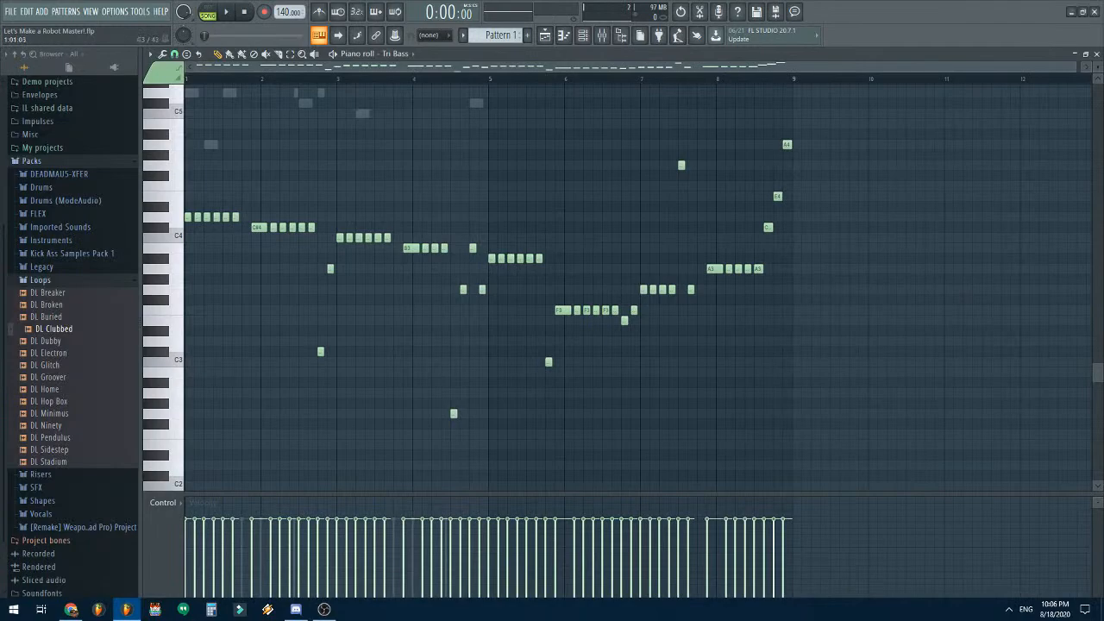
pyautogui.scroll(5, 221, 276)
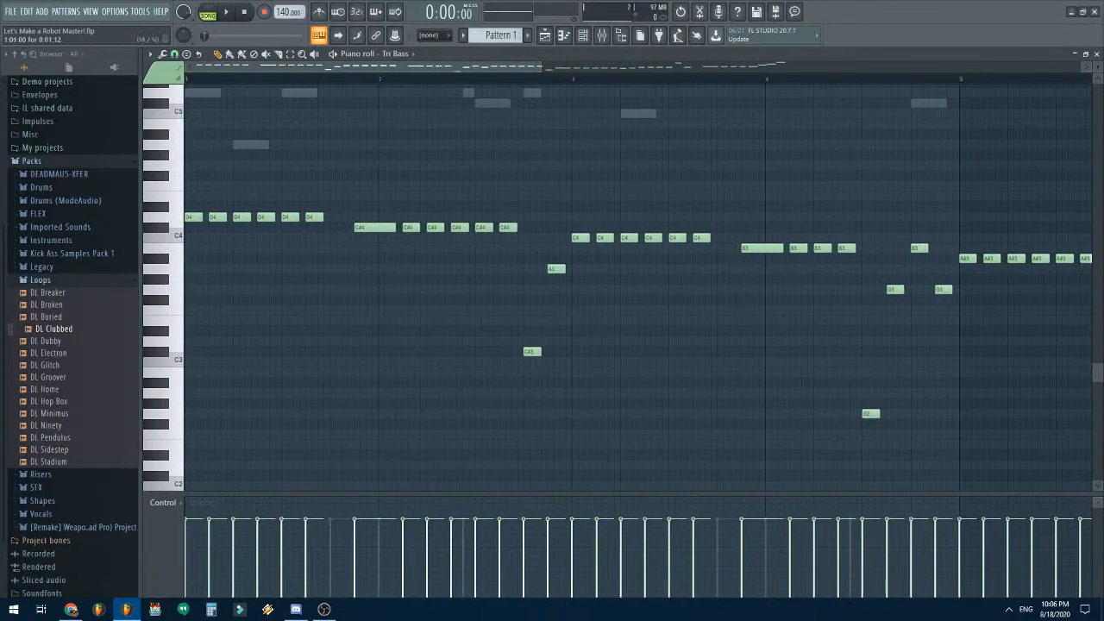
pyautogui.click(174, 54)
pyautogui.click(194, 92)
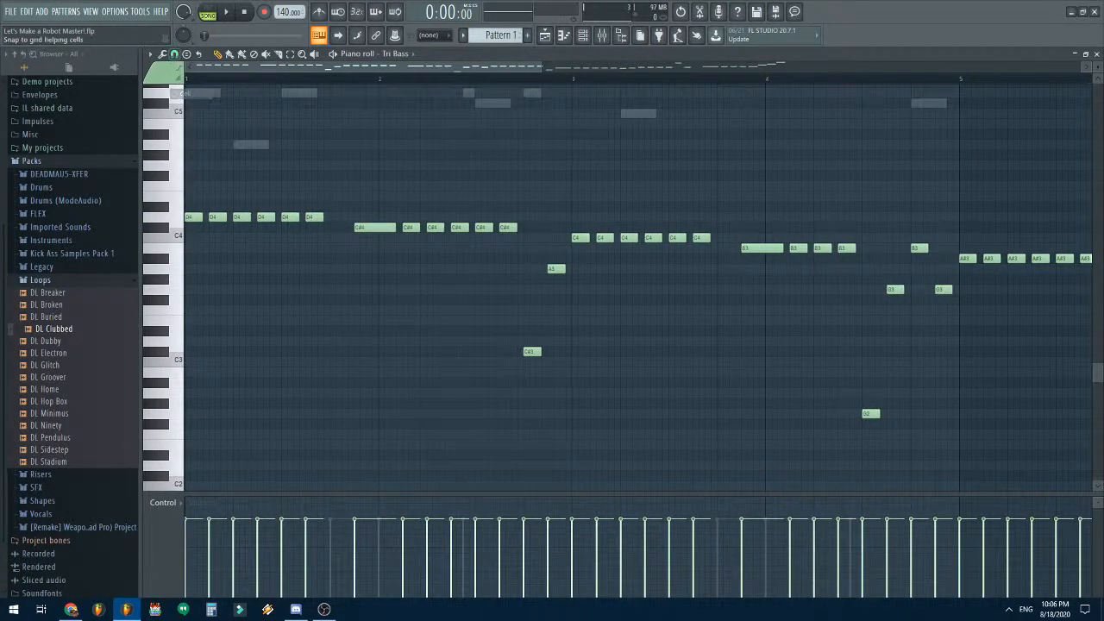
# - Lower bar 1's D4 bass notes on beats 1 to 3 to D3 and replace the first two offbeat notes with pairs of short D4s
pyautogui.moveTo(193, 216); pyautogui.dragTo(193, 340)
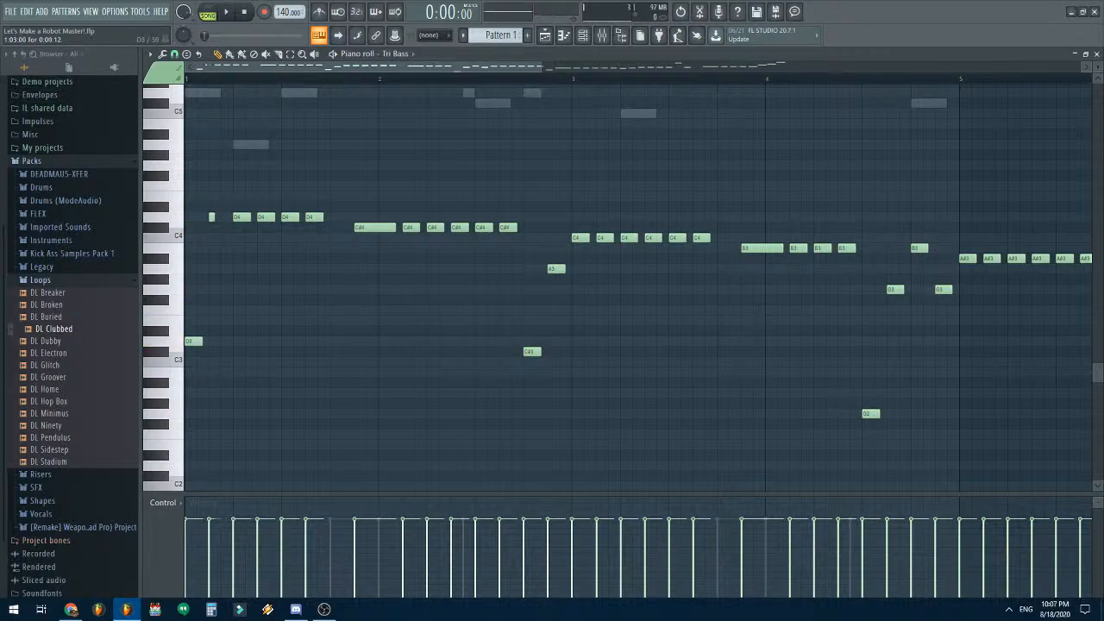
pyautogui.click(223, 216)
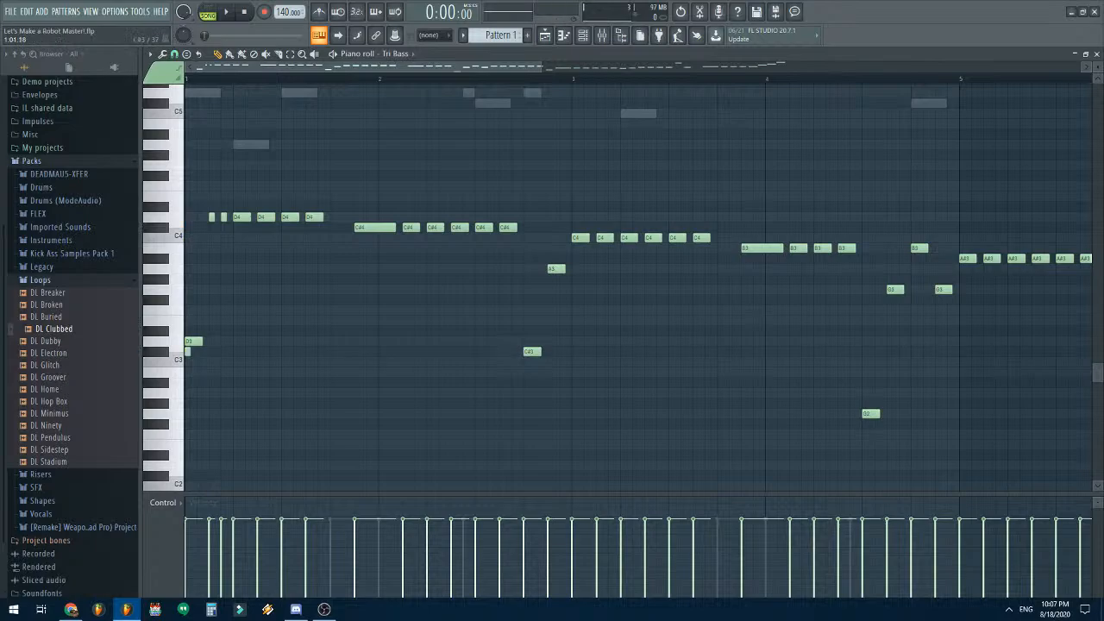
pyautogui.click(238, 340)
pyautogui.rightClick(241, 217)
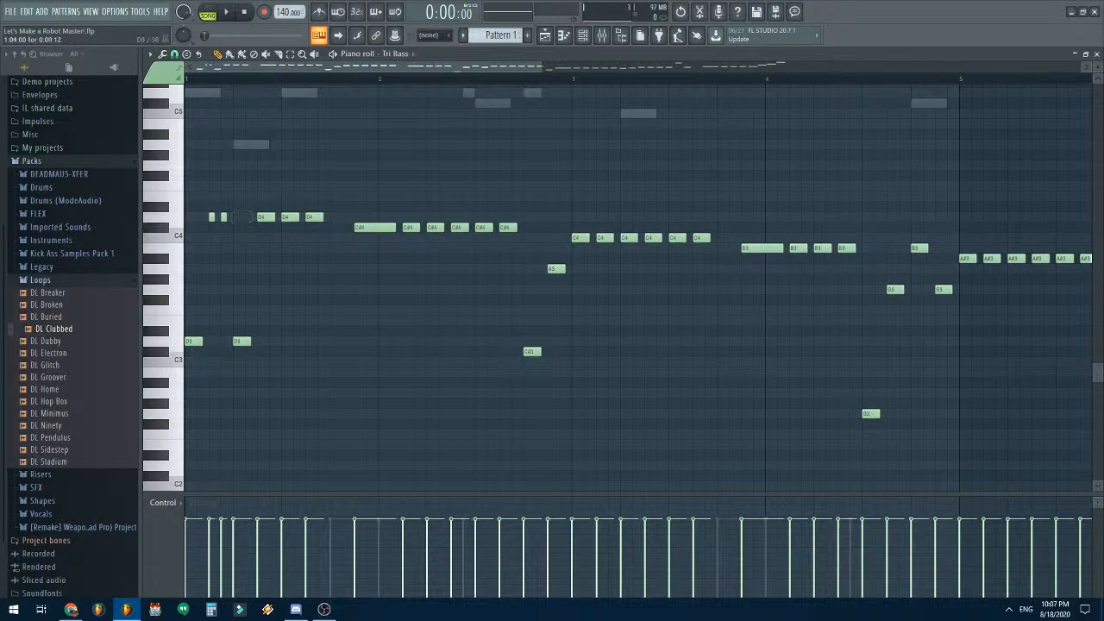
pyautogui.rightClick(261, 217)
pyautogui.click(259, 217)
pyautogui.click(272, 216)
pyautogui.moveTo(288, 217); pyautogui.dragTo(288, 341)
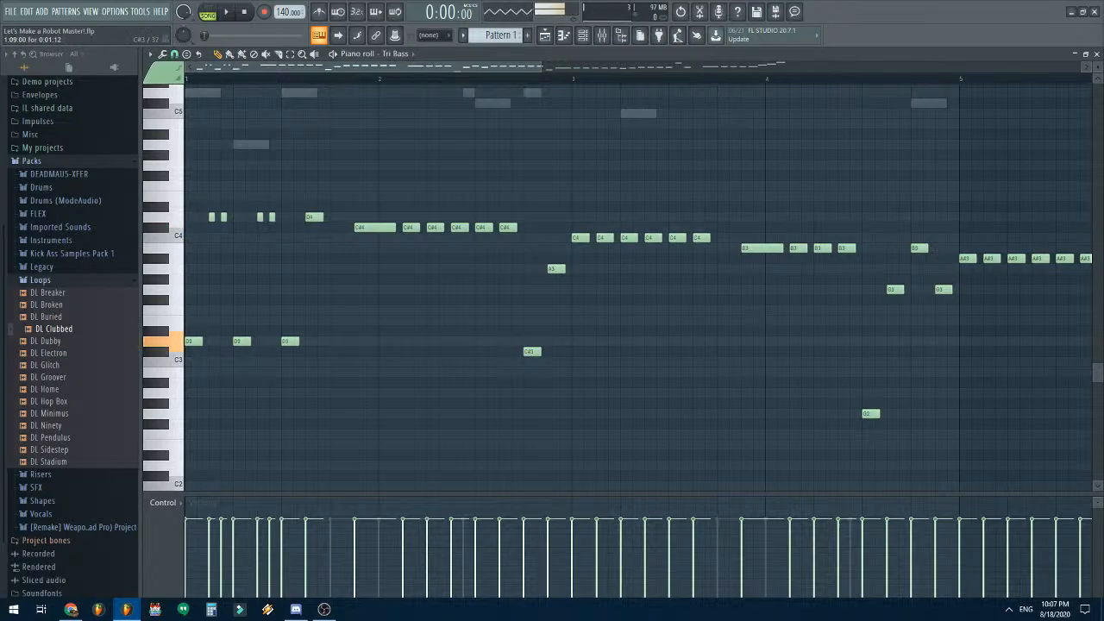
# - Replace the last D4 note of bar 1 with a D4 matching the D3 note's length, and audition the opening
pyautogui.rightClick(312, 216)
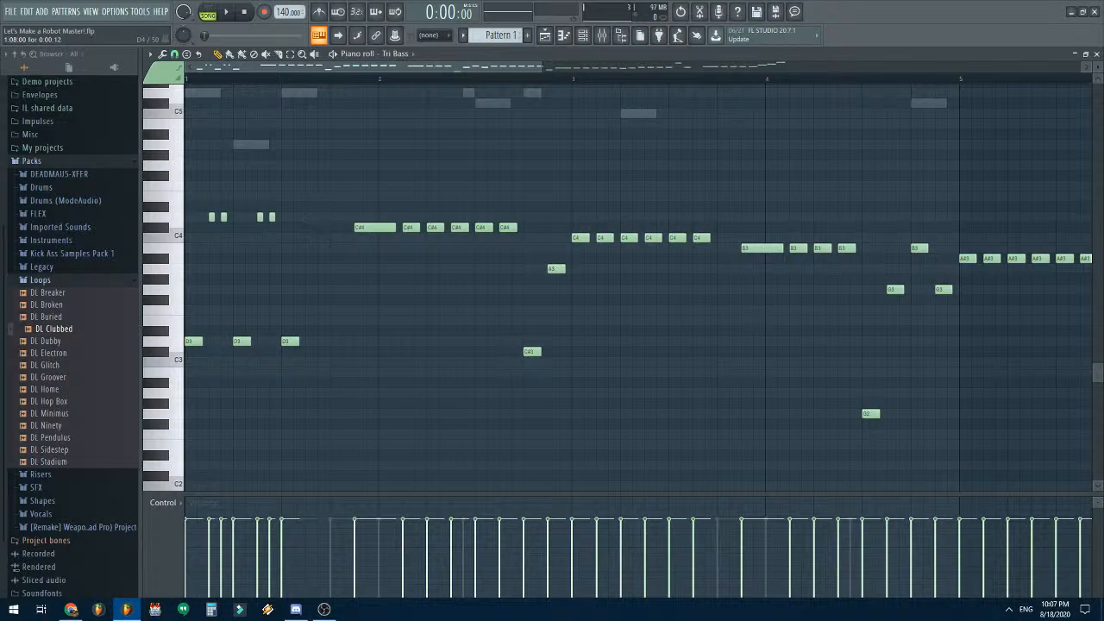
pyautogui.click(289, 340)
pyautogui.click(312, 217)
pyautogui.press('space')
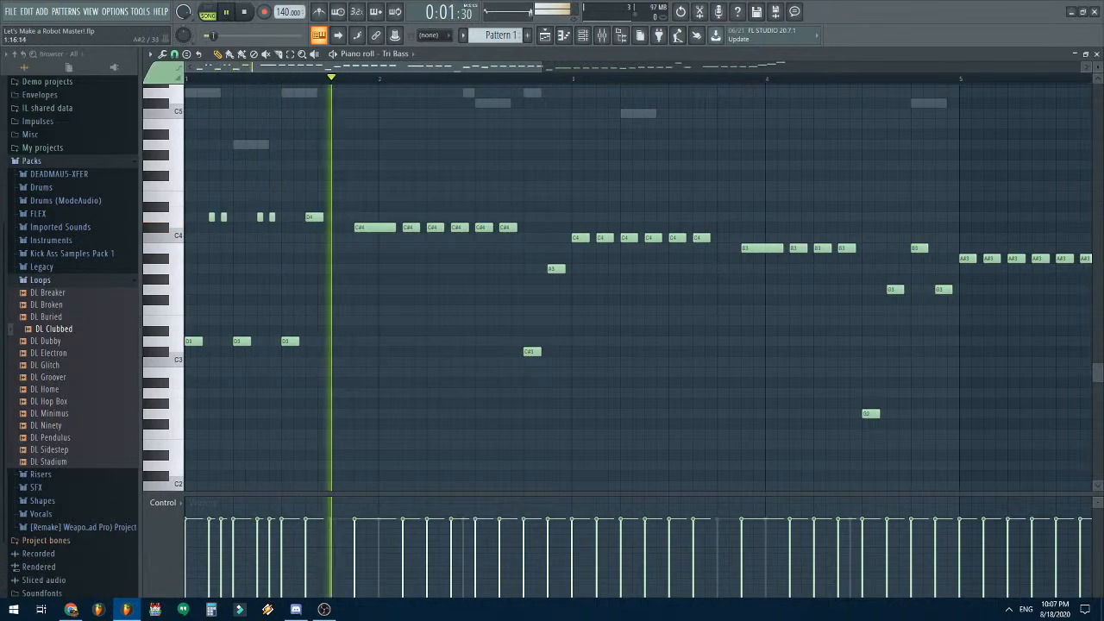
pyautogui.press('space')
# - Slightly lengthen all the reworked bar 1 bass notes together using 1/4 step snapping, and play the result
pyautogui.moveTo(197, 189); pyautogui.dragTo(319, 369)
pyautogui.click(174, 53)
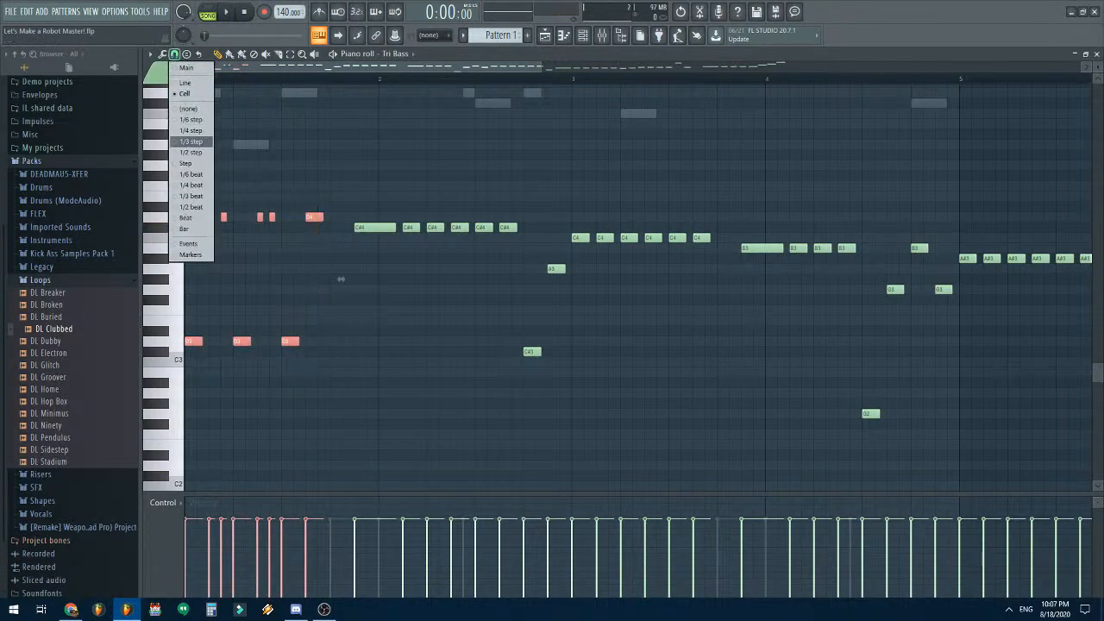
pyautogui.click(190, 131)
pyautogui.moveTo(342, 278); pyautogui.dragTo(344, 279)
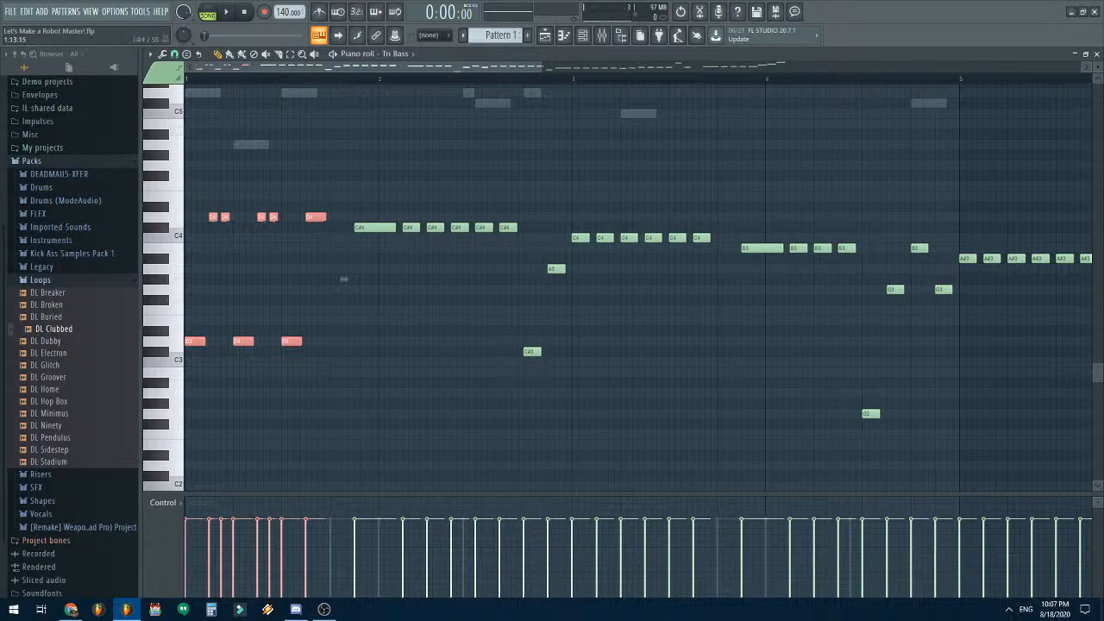
pyautogui.keyDown('ctrl'); pyautogui.click(731, 148); pyautogui.keyUp('ctrl')
pyautogui.press('space')
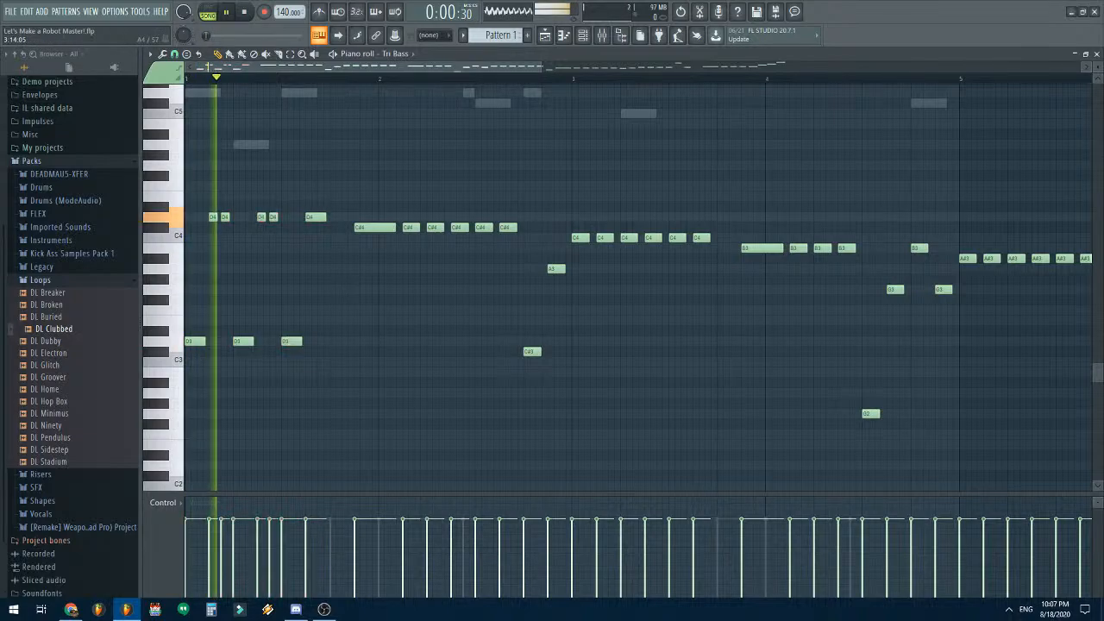
pyautogui.press('space')
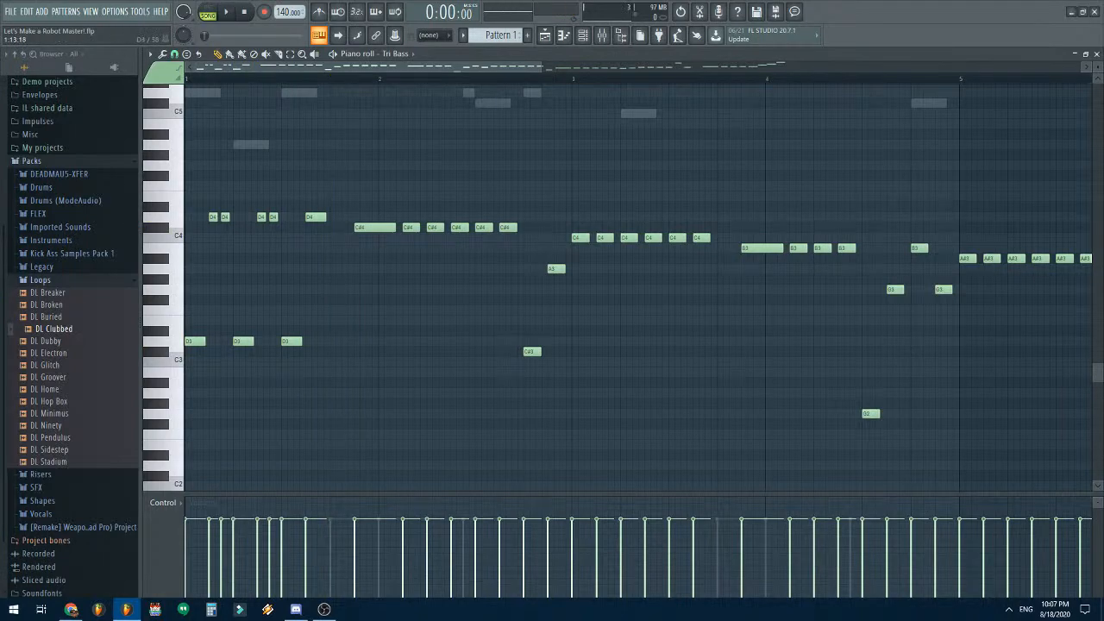
# - Add a D3 bass note on beat 4 of bar 1 and audition it in the song
pyautogui.click(340, 341)
pyautogui.press('space')
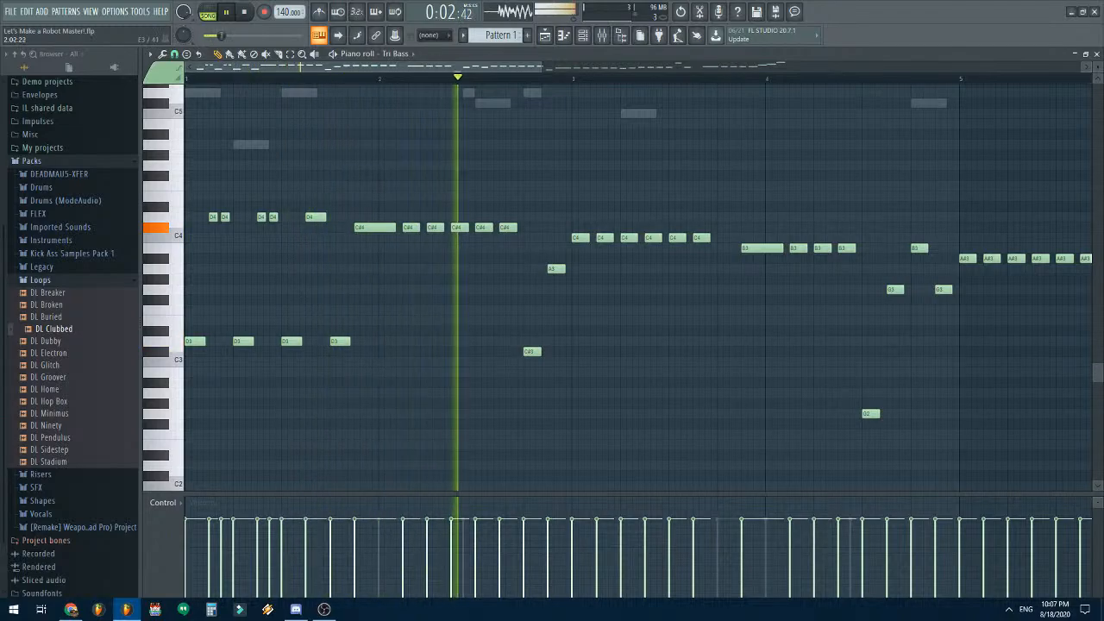
pyautogui.press('space')
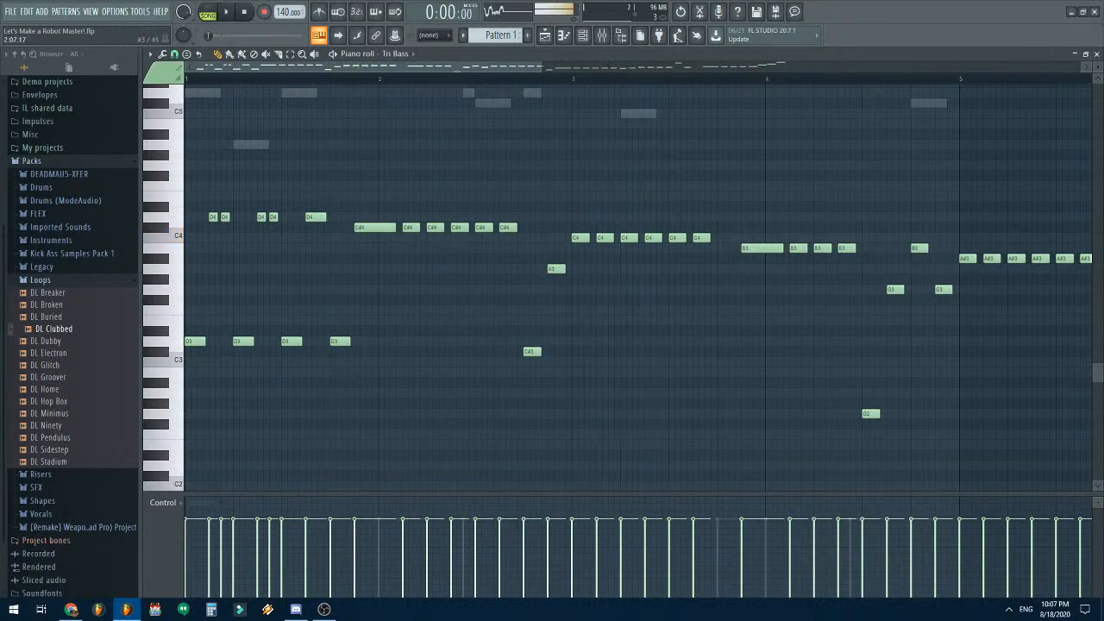
pyautogui.press('space')
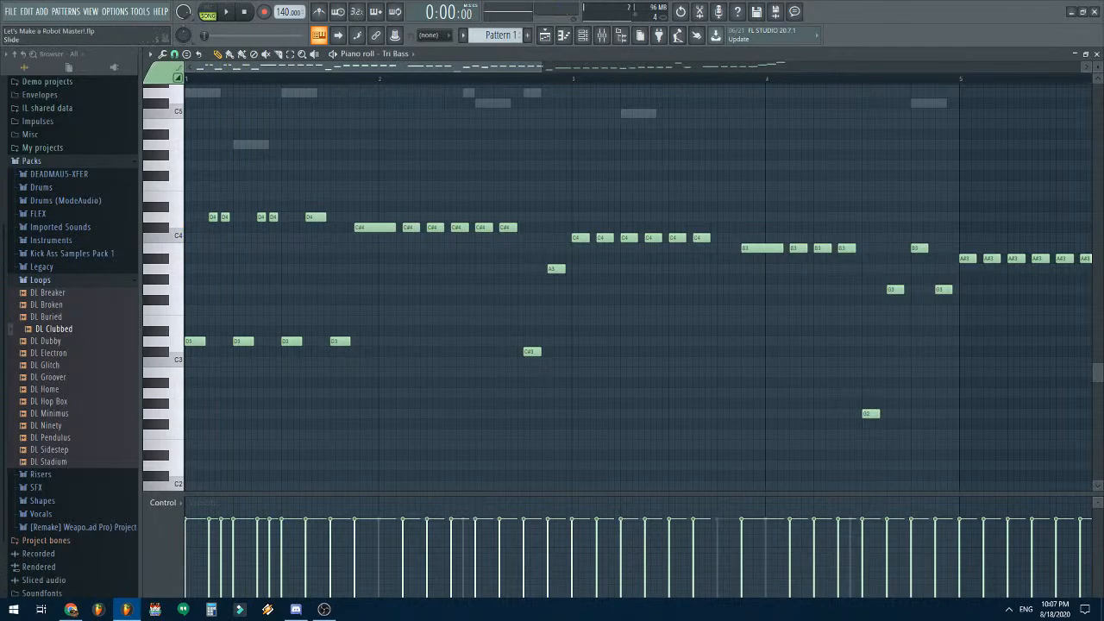
pyautogui.click(177, 77)
pyautogui.click(177, 93)
pyautogui.scroll(2, 195, 277)
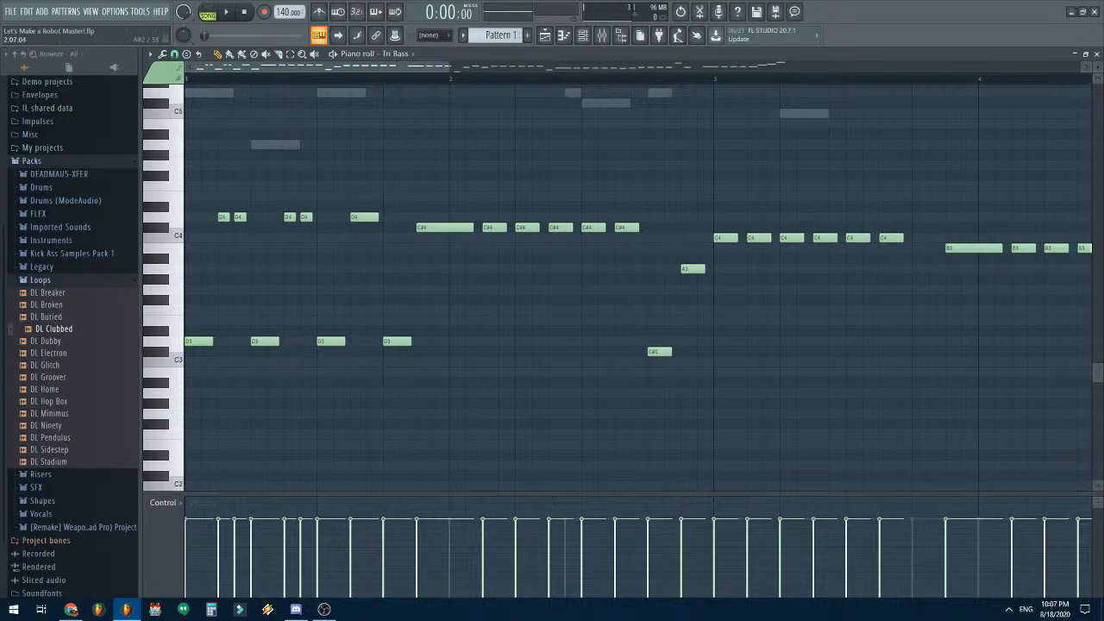
pyautogui.press('space')
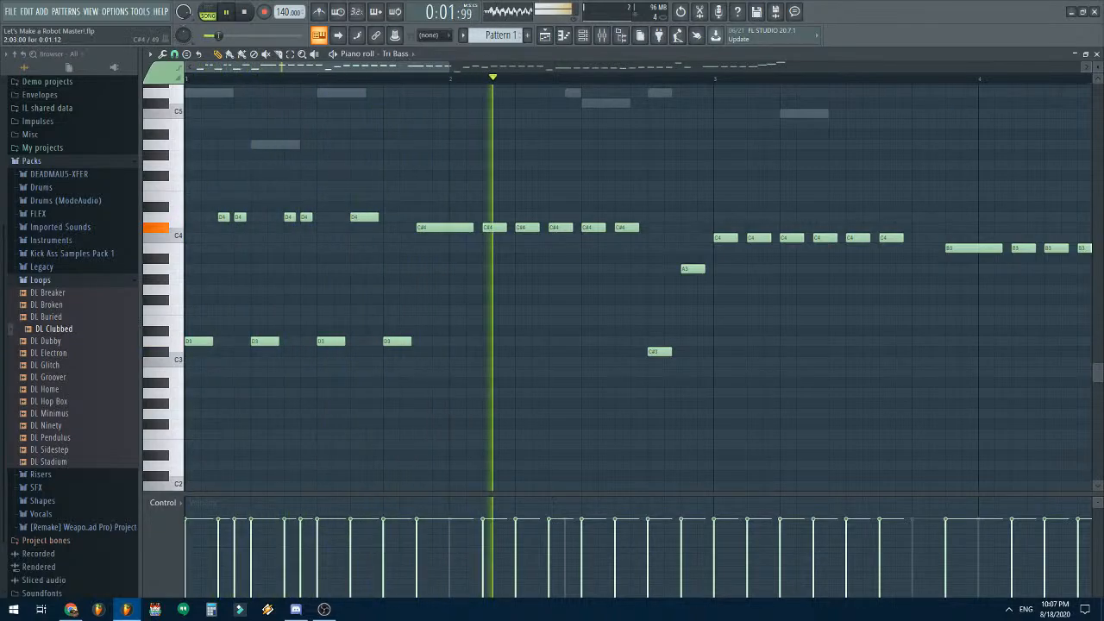
pyautogui.press('space')
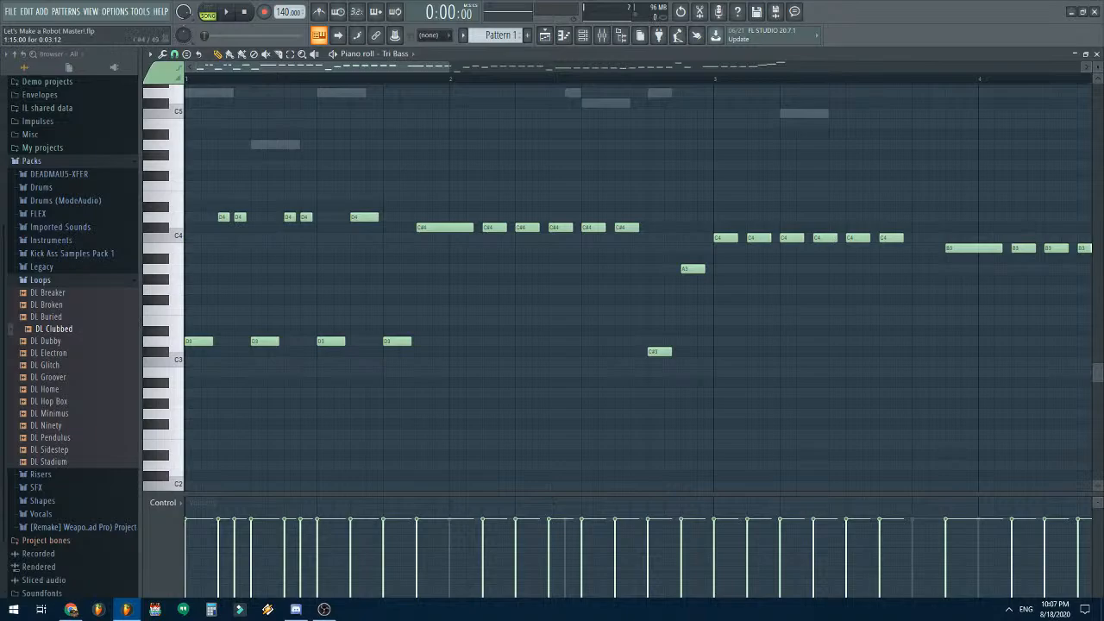
# - Lower the long C#4 leading into bar 2 to C#3, lengthen it slightly, split the following C#4 into two short notes, and audition
pyautogui.moveTo(445, 228); pyautogui.dragTo(445, 352)
pyautogui.click(502, 226)
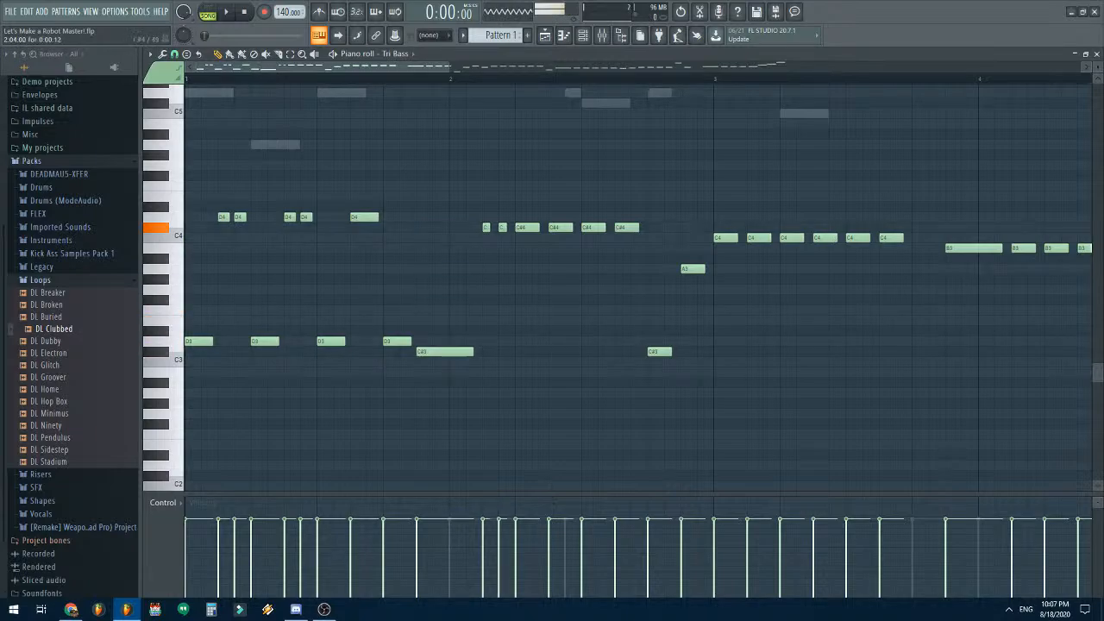
pyautogui.rightClick(486, 227)
pyautogui.rightClick(503, 228)
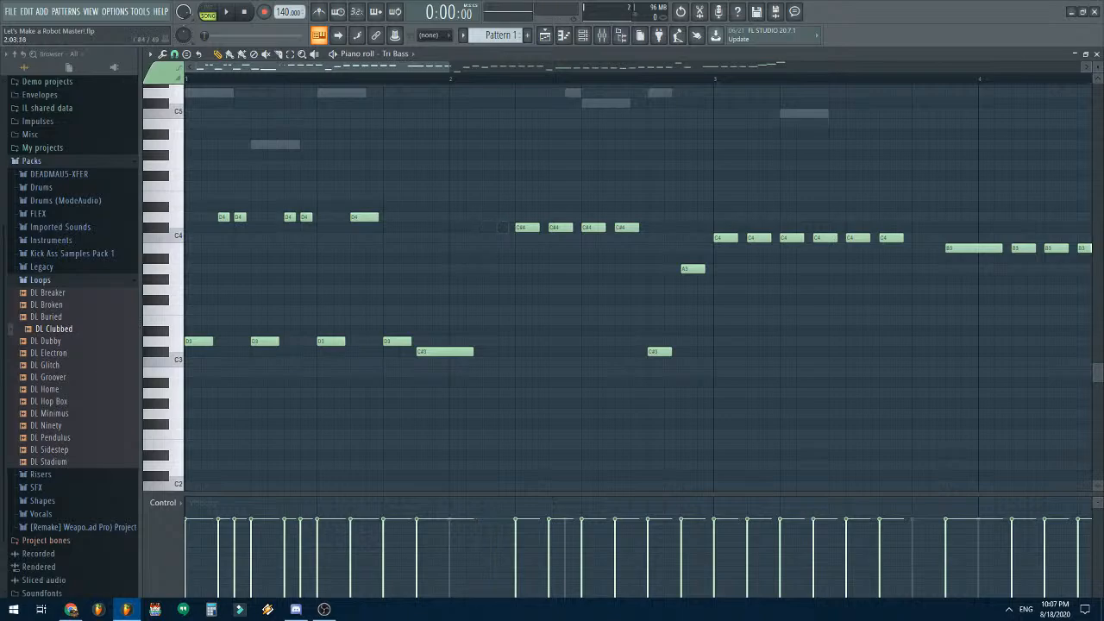
pyautogui.click(487, 228)
pyautogui.click(504, 227)
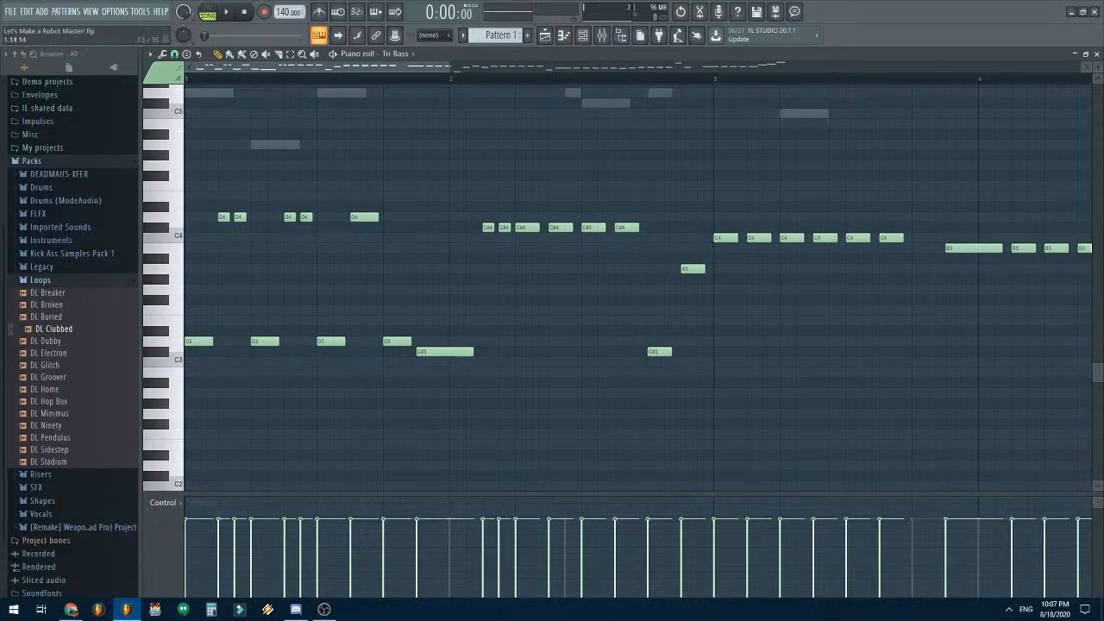
pyautogui.moveTo(472, 352)
pyautogui.mouseDown()
pyautogui.moveTo(443, 352)
pyautogui.moveTo(476, 352)
pyautogui.mouseUp()
pyautogui.press('space')
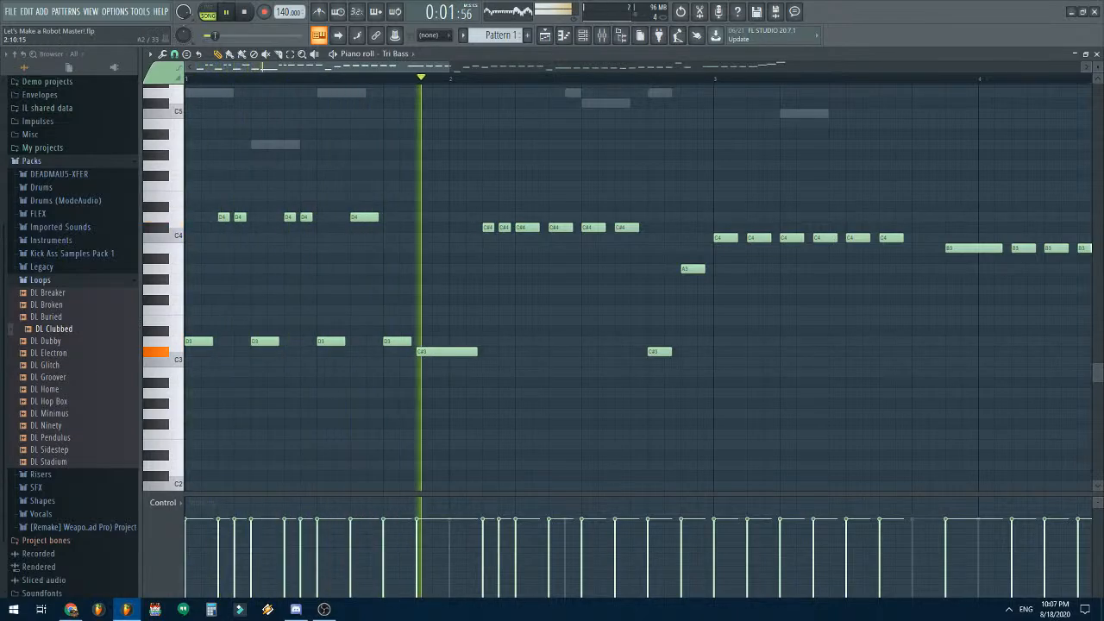
pyautogui.press('space')
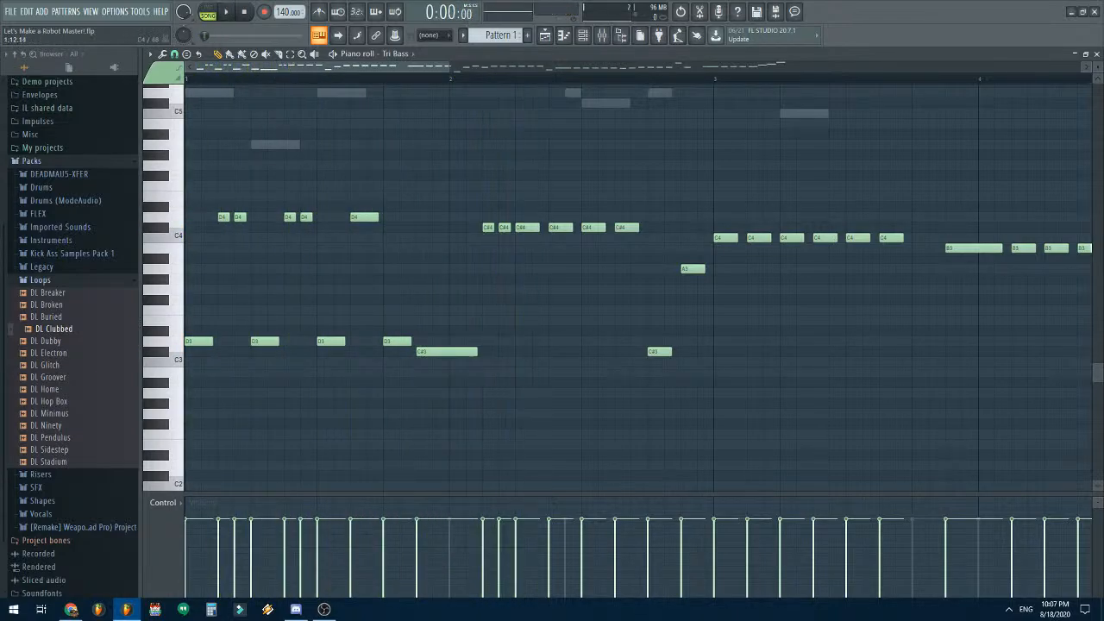
# - Raise the D3 bass note on beat 4 of bar 1 to A3 and audition the change
pyautogui.moveTo(397, 340); pyautogui.dragTo(396, 268)
pyautogui.press('space')
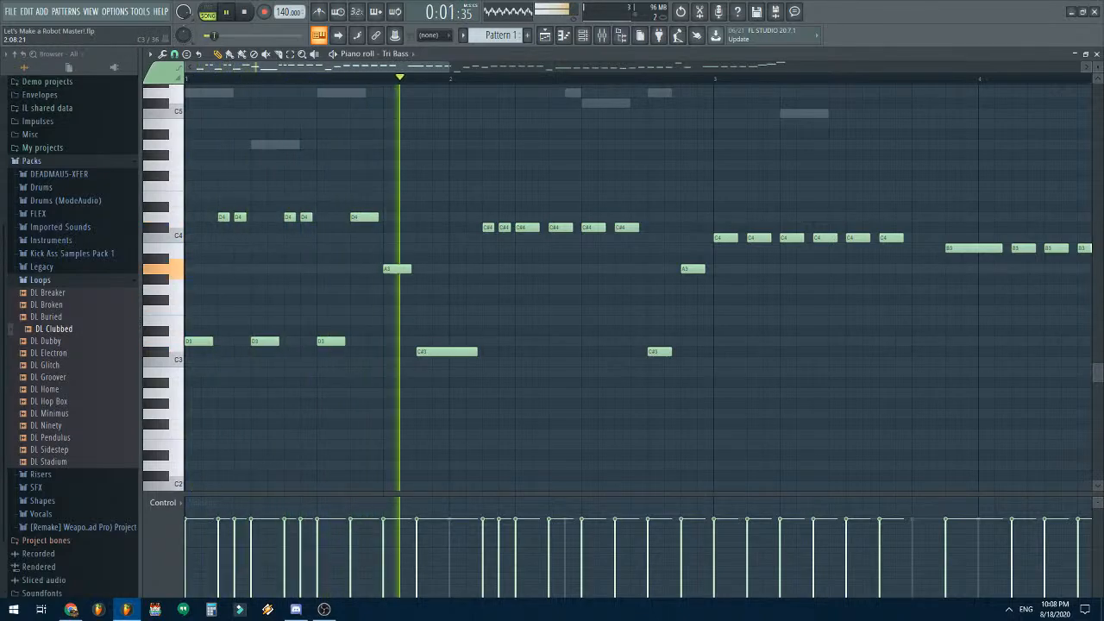
pyautogui.press('space')
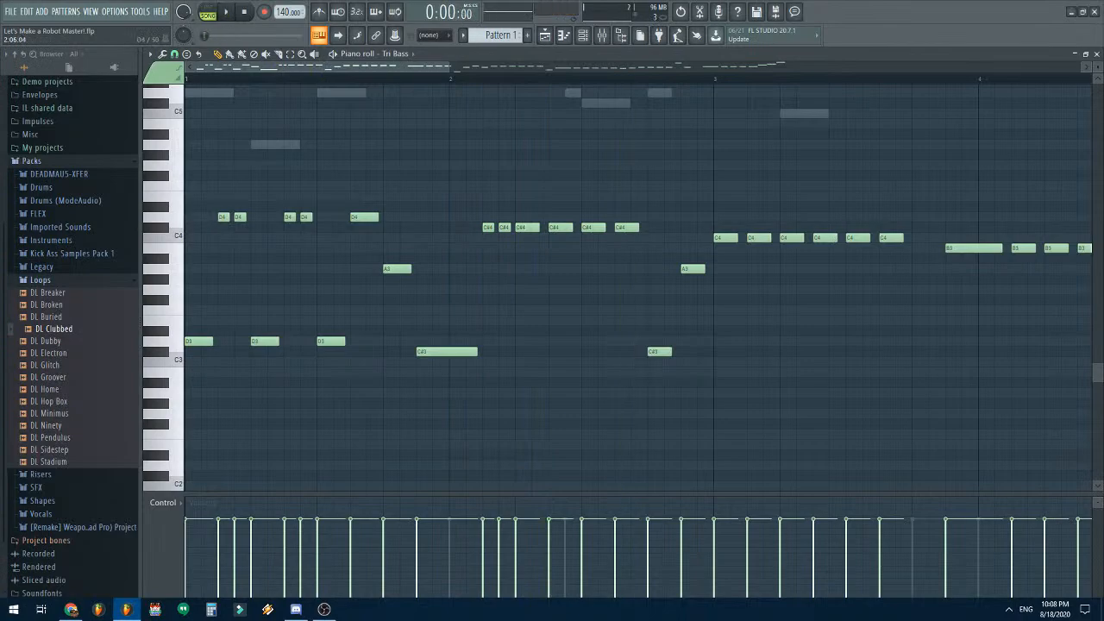
# - Lower the C#4 on beat 2 of bar 2 to C#3 and replace the following C#4 with two short C#4 notes
pyautogui.moveTo(527, 227); pyautogui.dragTo(542, 352)
pyautogui.click(504, 228)
pyautogui.rightClick(556, 228)
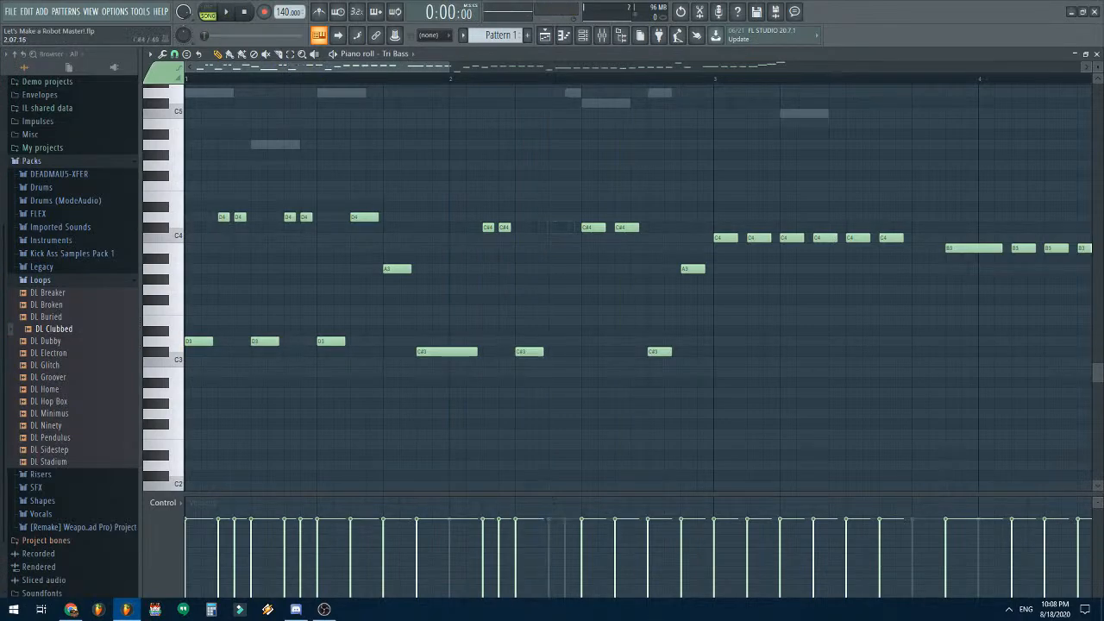
pyautogui.click(552, 228)
pyautogui.click(569, 227)
# - Lower the C#4 on beat 3 of bar 2 to C#3, split the following C#4 into two short notes, and audition
pyautogui.moveTo(593, 226); pyautogui.dragTo(594, 351)
pyautogui.rightClick(623, 227)
pyautogui.click(619, 227)
pyautogui.click(635, 227)
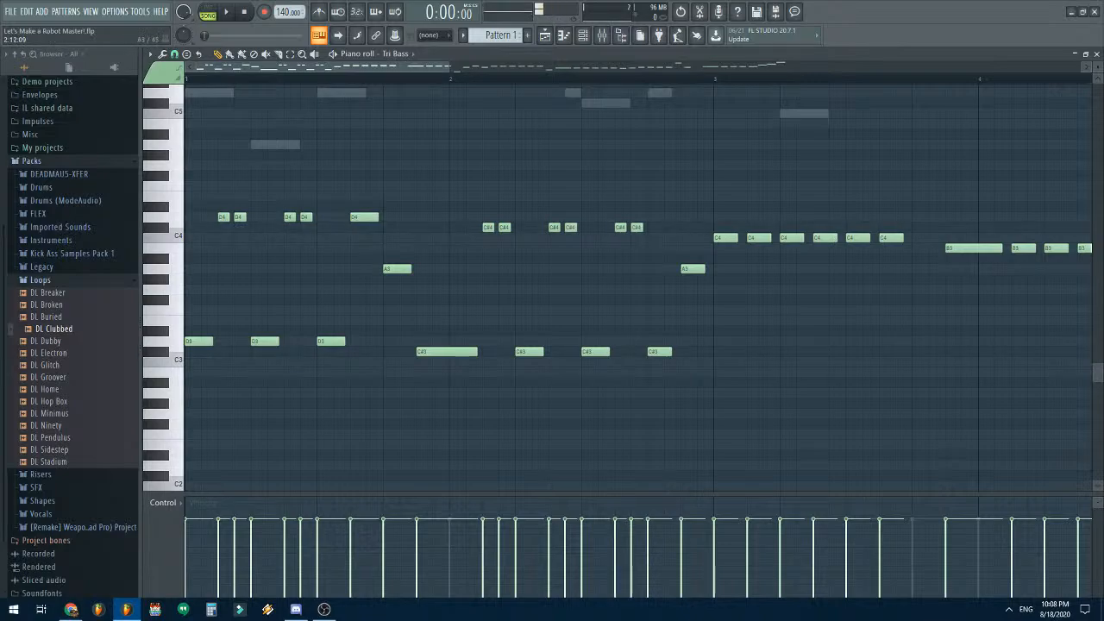
pyautogui.press('space')
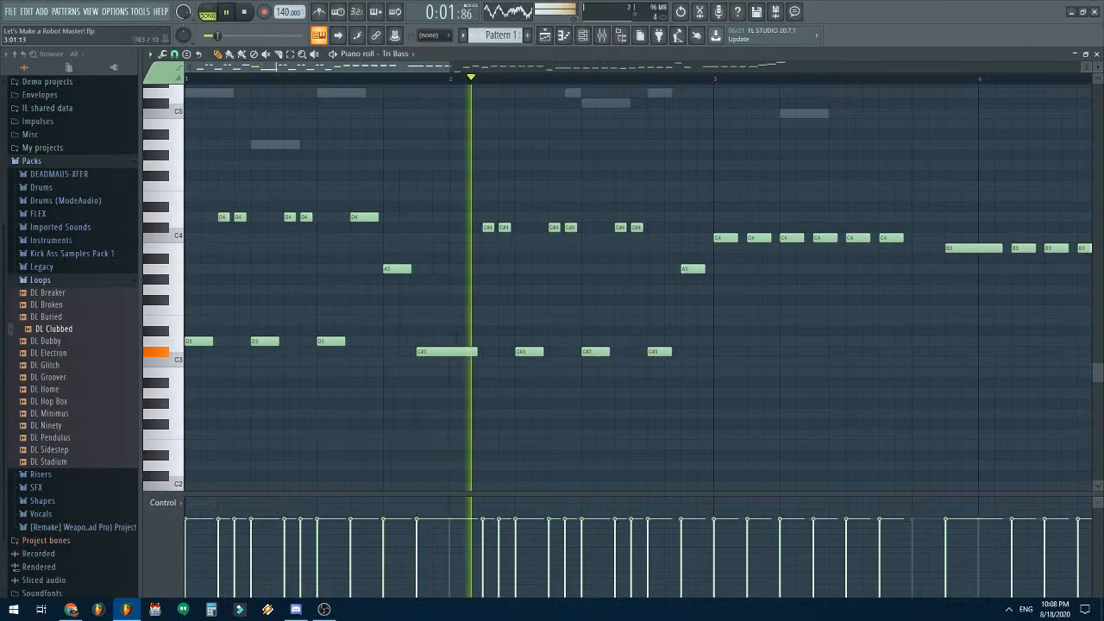
pyautogui.press('space')
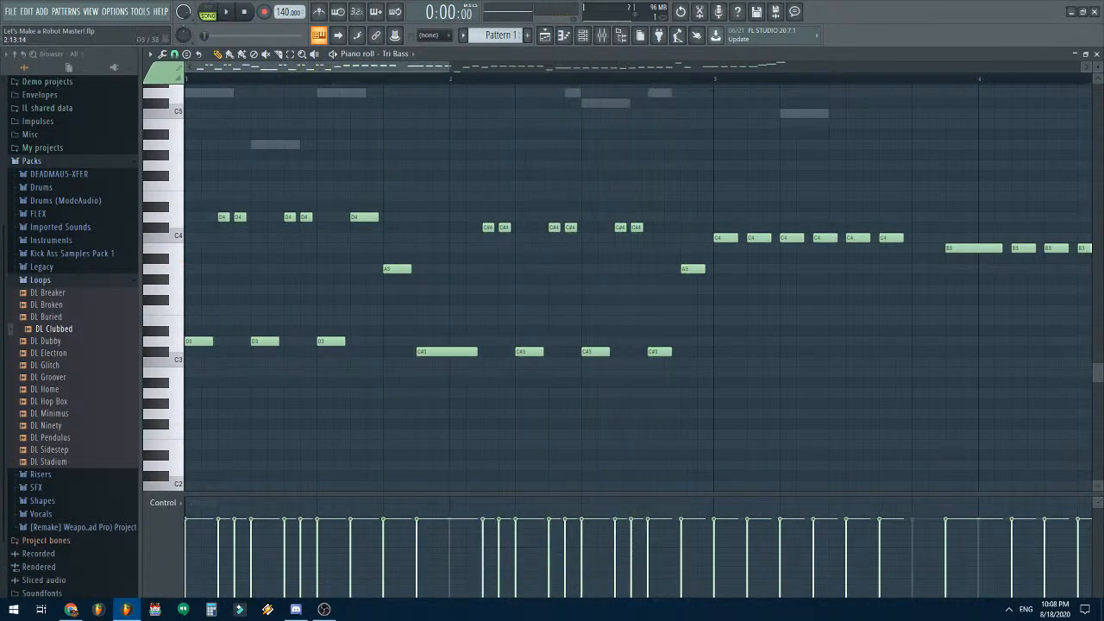
# - Raise the C#3 on beat 4 of bar 2 to C#4 and re-enter it and the A3 with the beat 3 note's length
pyautogui.moveTo(659, 351); pyautogui.dragTo(660, 226)
pyautogui.click(595, 352)
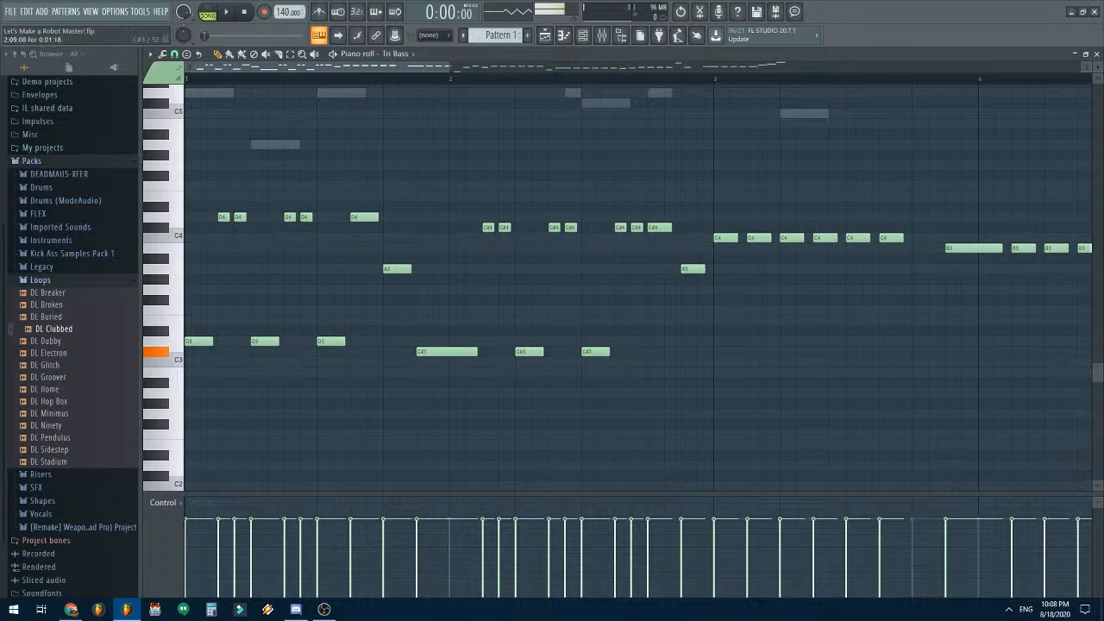
pyautogui.rightClick(656, 228)
pyautogui.click(656, 227)
pyautogui.rightClick(690, 269)
pyautogui.click(690, 269)
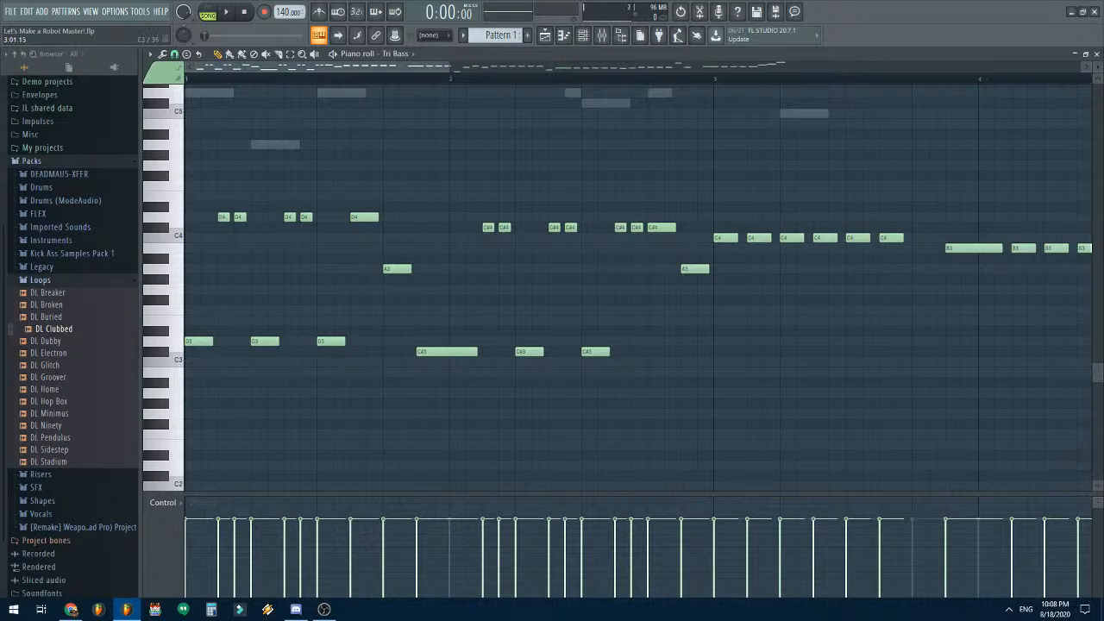
# - Place C3 bass notes on beats 1 to 3 of bar 3 and replace the first two offbeat C4s with pairs of short C4s
pyautogui.click(724, 363)
pyautogui.click(792, 362)
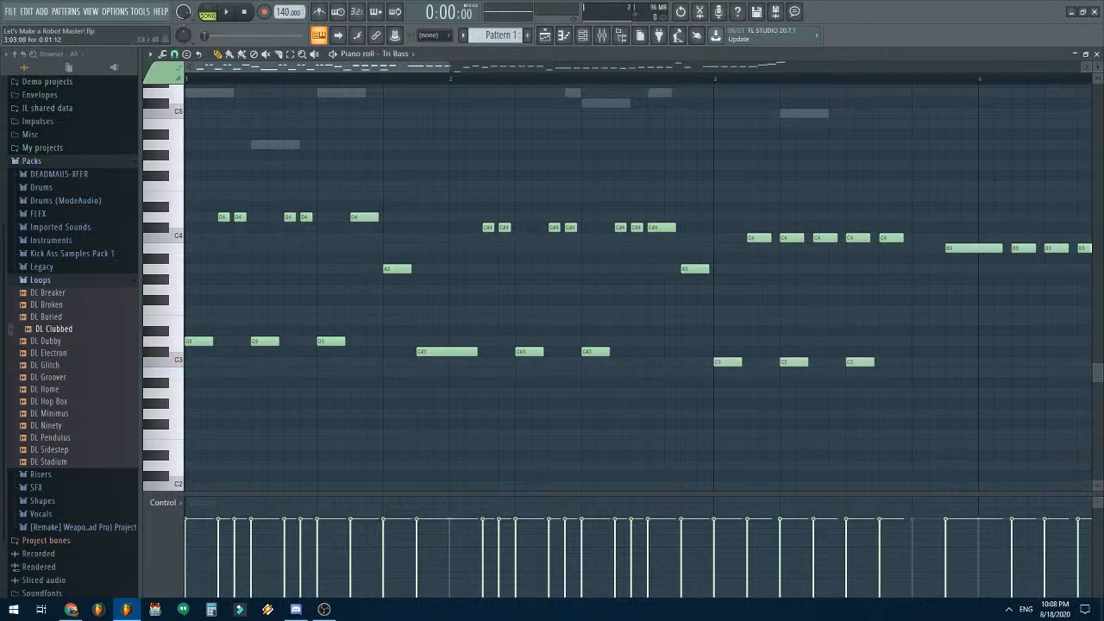
pyautogui.moveTo(770, 238); pyautogui.dragTo(757, 238)
pyautogui.click(768, 238)
pyautogui.rightClick(788, 238)
pyautogui.rightClick(820, 238)
pyautogui.click(818, 238)
pyautogui.click(834, 238)
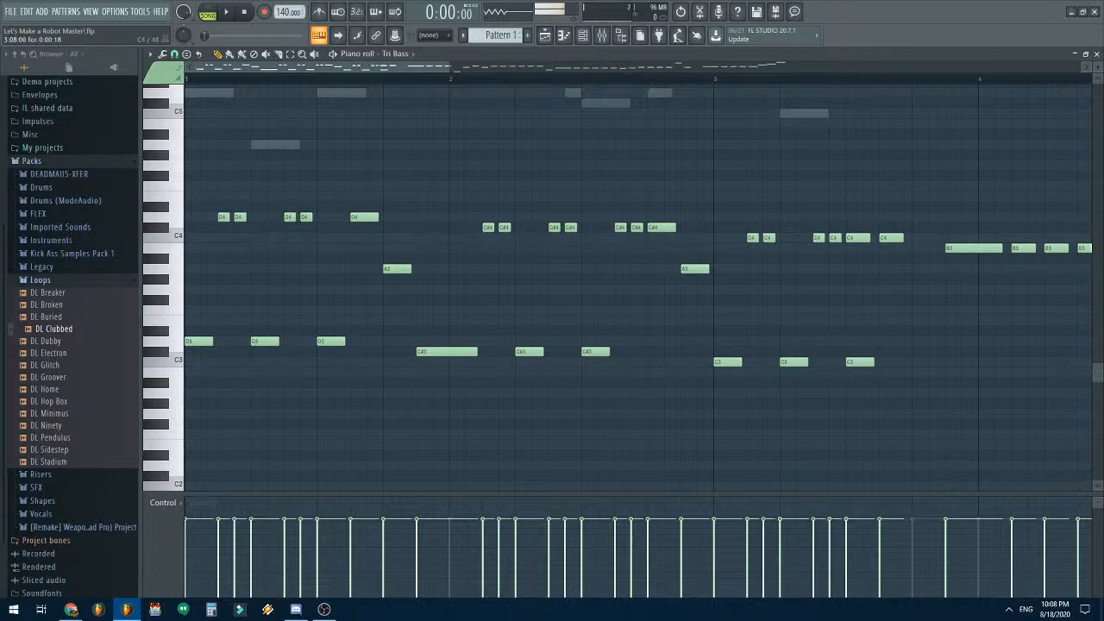
# - Delete the C4 on beat 3 of bar 3, replace the following offbeat C4 with two short C4s, and audition
pyautogui.rightClick(858, 238)
pyautogui.rightClick(891, 238)
pyautogui.click(883, 238)
pyautogui.click(900, 238)
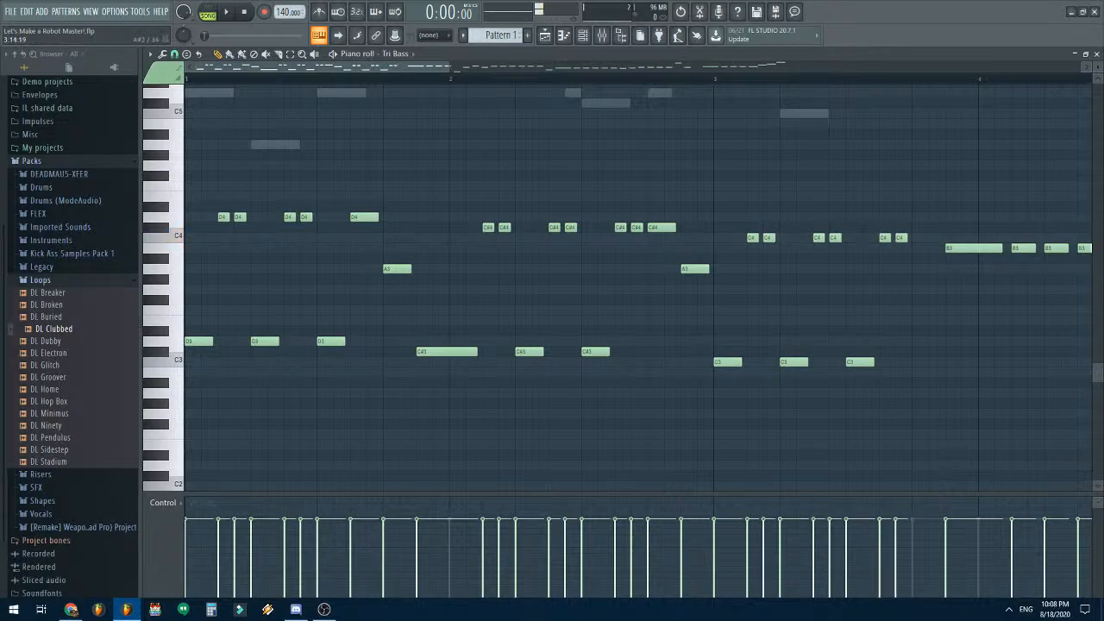
pyautogui.press('space')
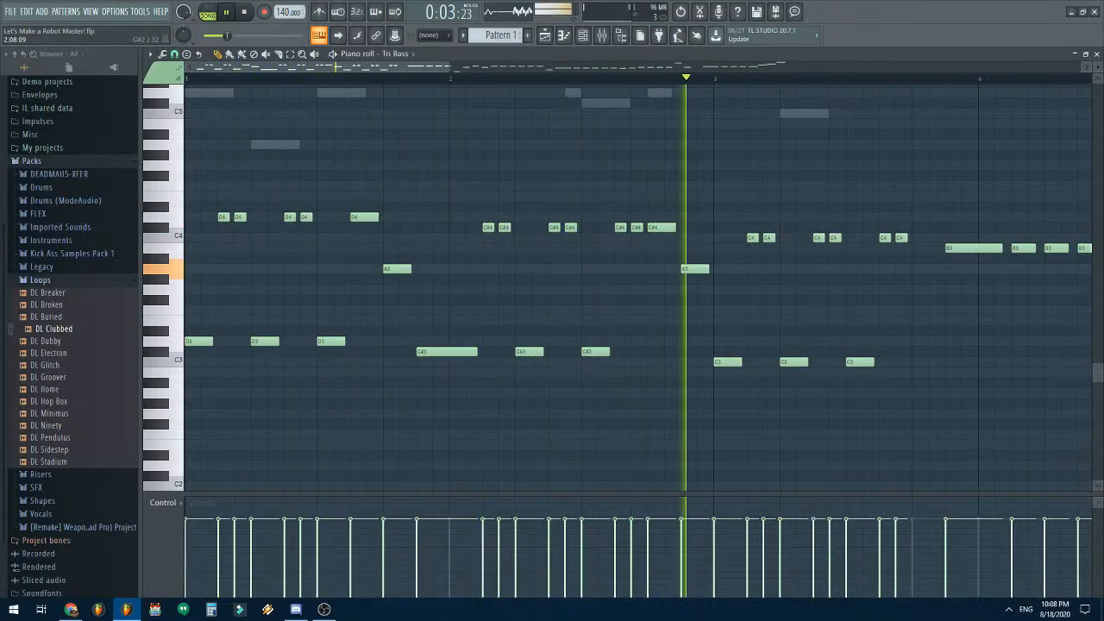
pyautogui.press('space')
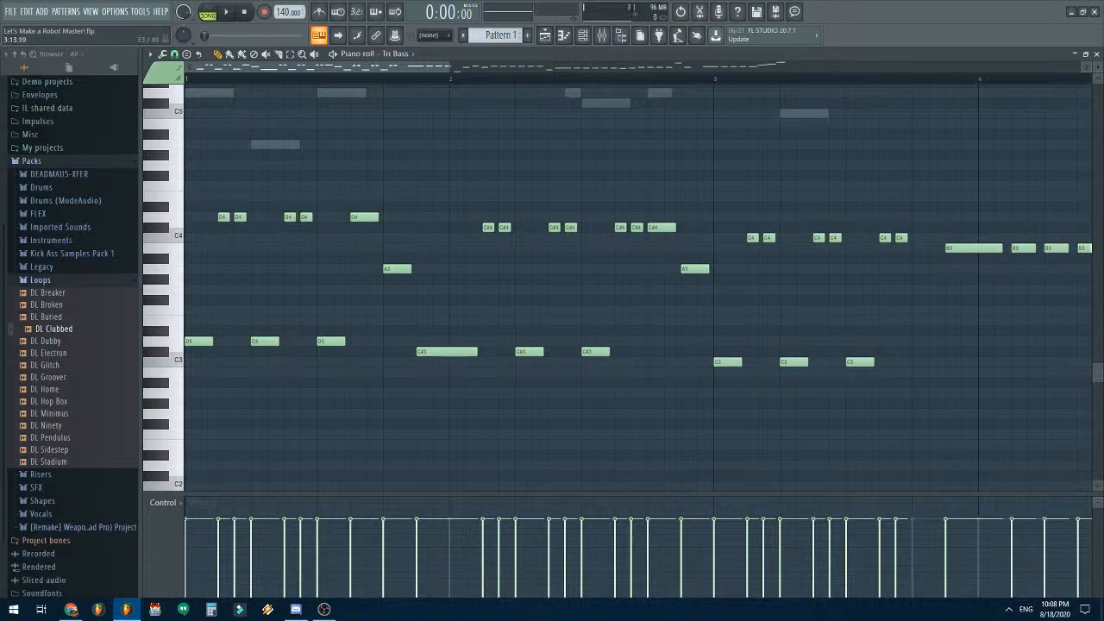
# - Place a C3 bass note on beat 4 of bar 3 and audition the line
pyautogui.click(922, 362)
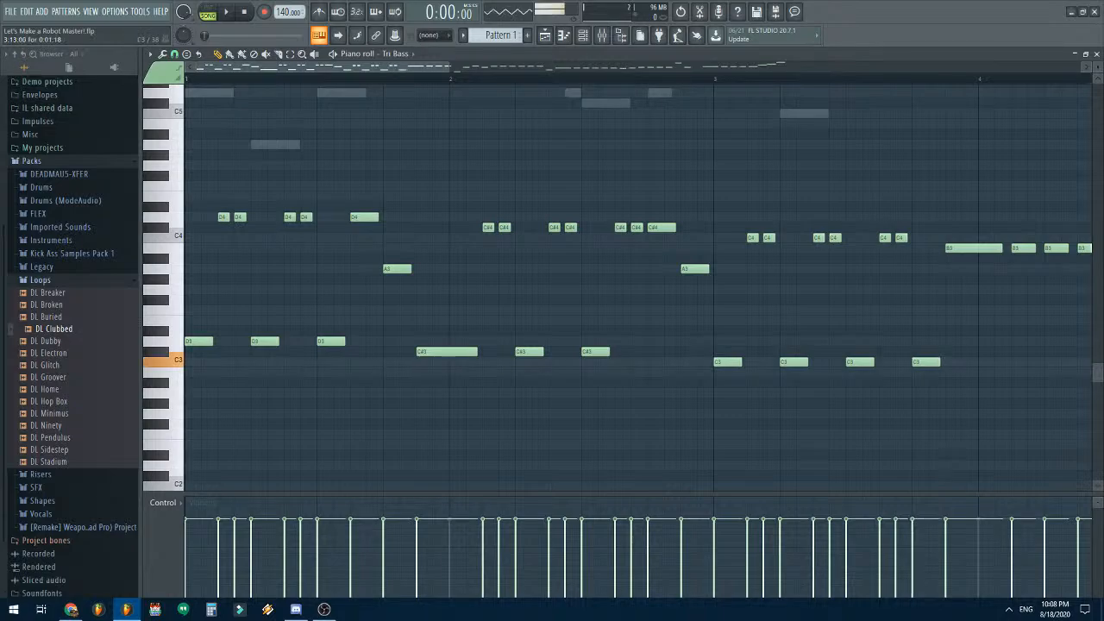
pyautogui.press('space')
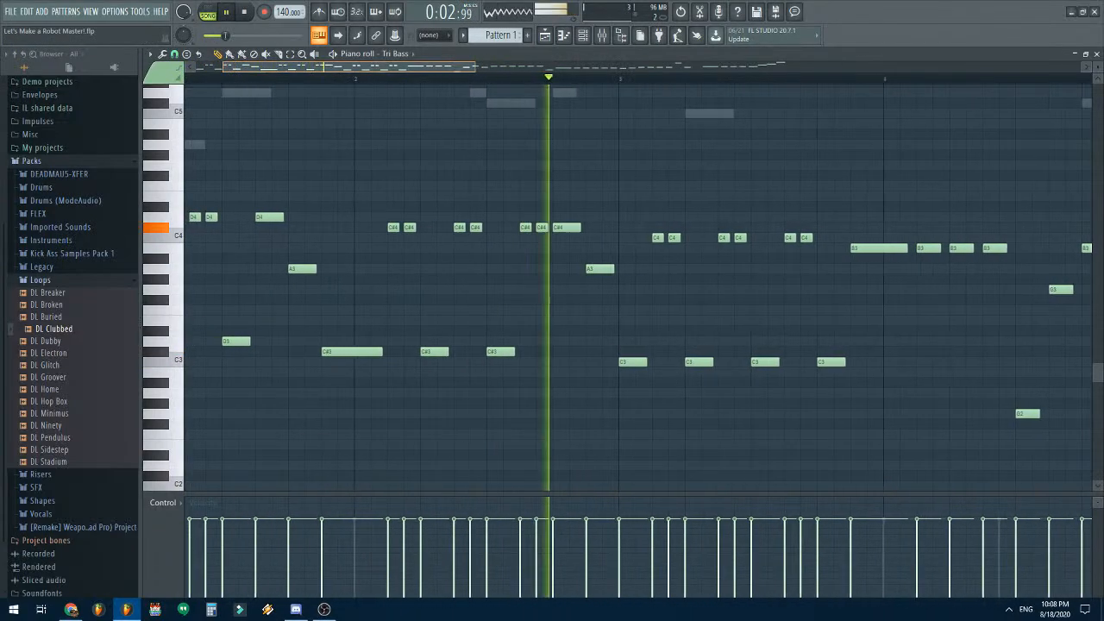
pyautogui.press('space')
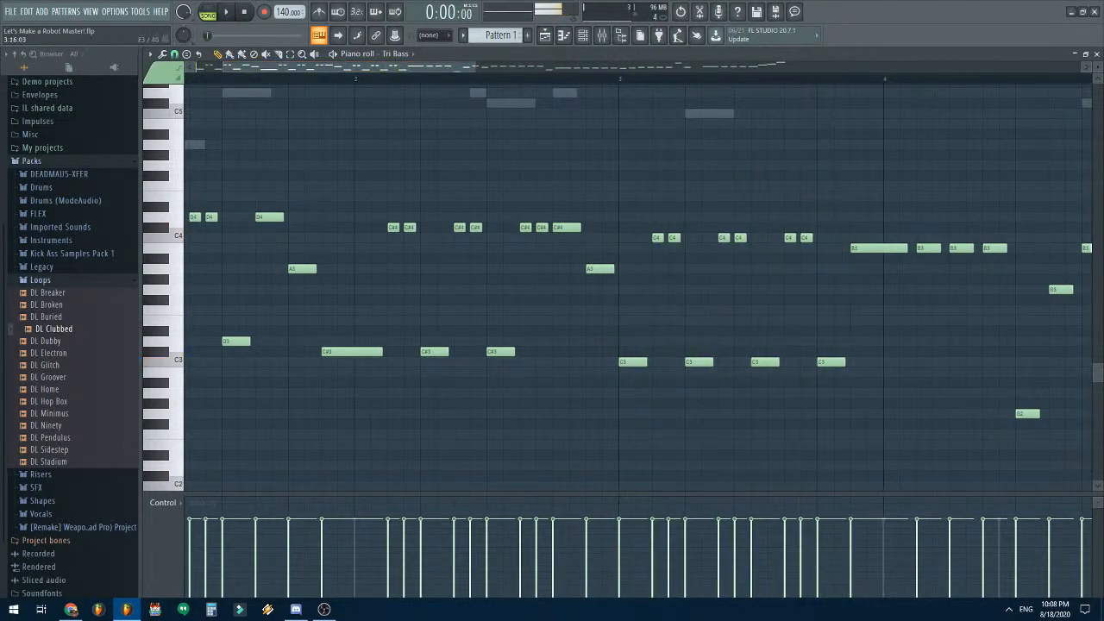
# - Replace the two short C4s before beat 4 of bar 3 with one longer C4 and raise the beat 4 C3 to G3
pyautogui.click(267, 217)
pyautogui.rightClick(790, 238)
pyautogui.rightClick(806, 237)
pyautogui.click(790, 238)
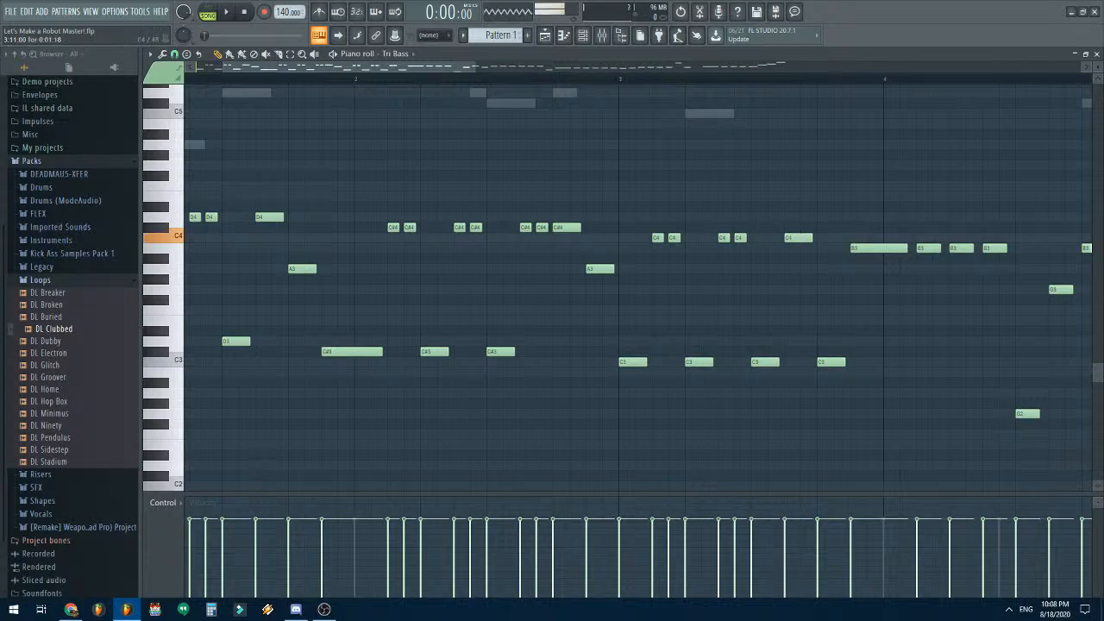
pyautogui.moveTo(831, 361); pyautogui.dragTo(830, 289)
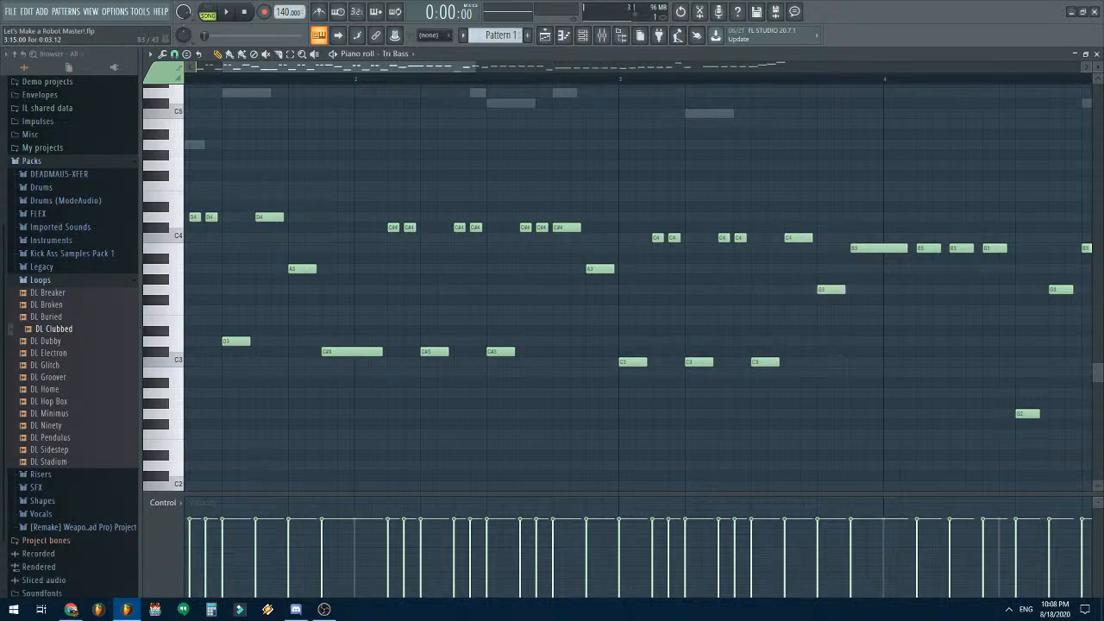
# - Lower the long B3 leading into bar 4 to B2 and replace the next B3 with two short B3s
pyautogui.moveTo(879, 248); pyautogui.dragTo(879, 372)
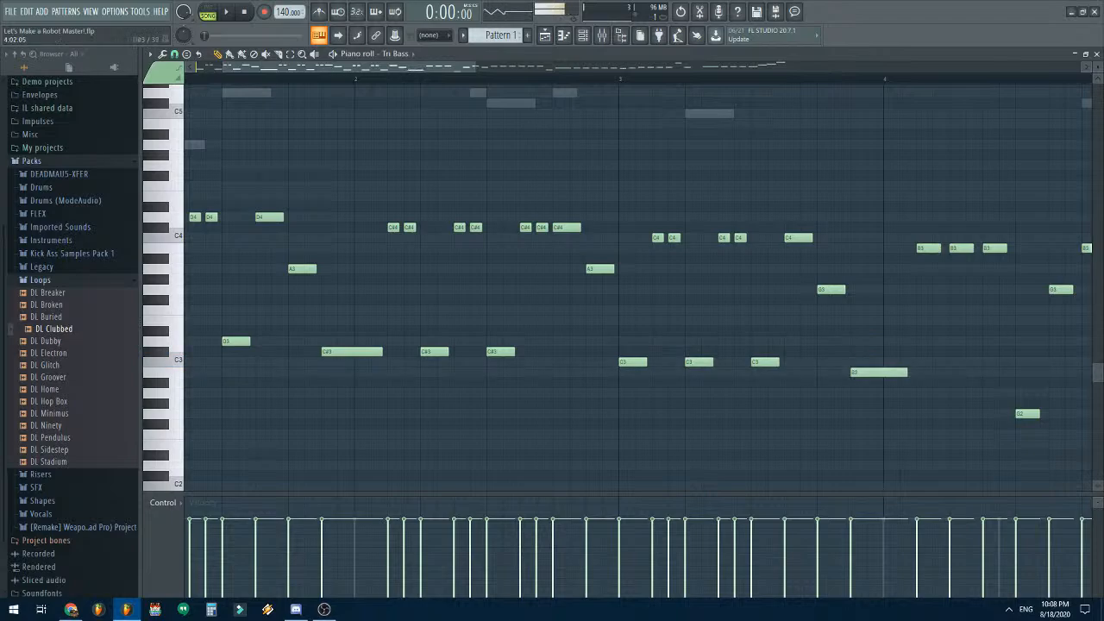
pyautogui.rightClick(924, 248)
pyautogui.click(922, 249)
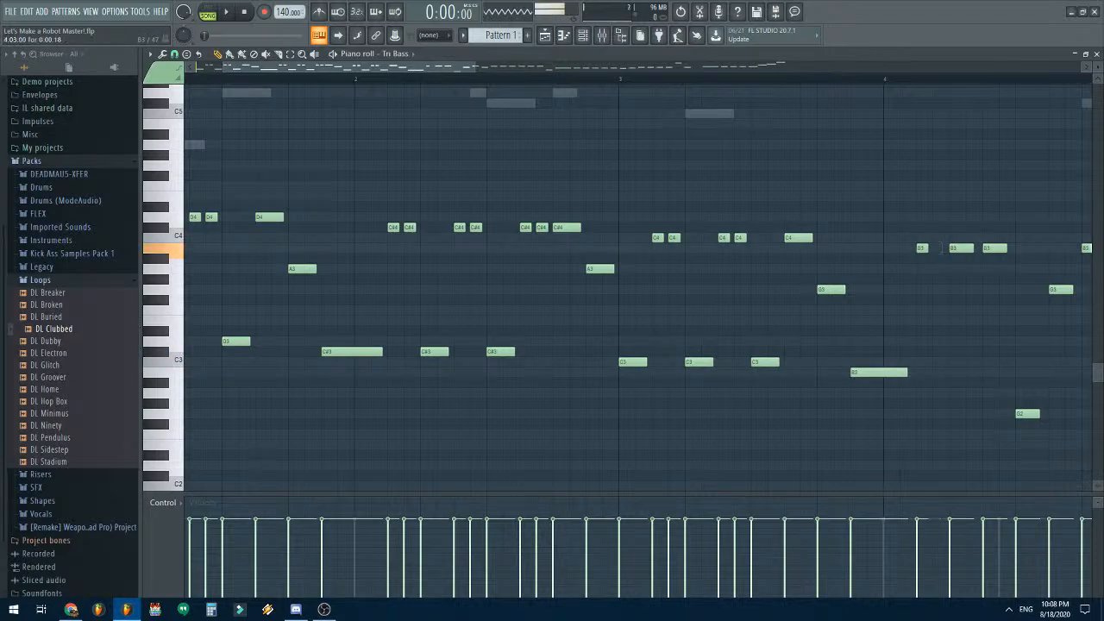
pyautogui.click(937, 248)
# - Lower the B3 on beat 2 of bar 4 to B2, split the following B3 into two short notes, and audition
pyautogui.moveTo(962, 249); pyautogui.dragTo(961, 371)
pyautogui.rightClick(990, 248)
pyautogui.click(988, 249)
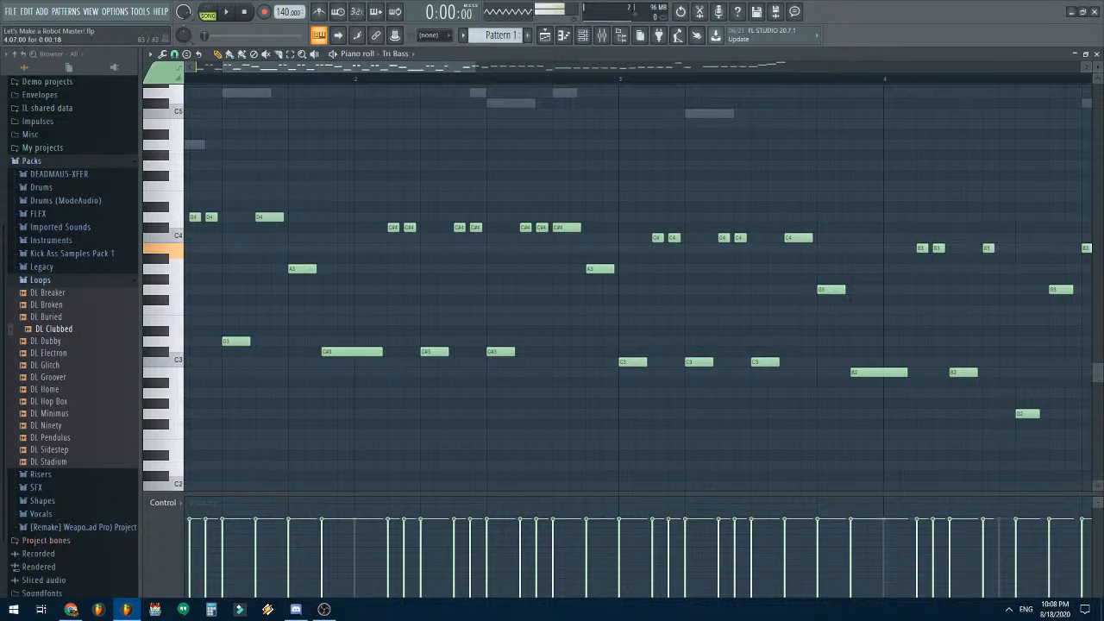
pyautogui.click(1004, 248)
pyautogui.scroll(-1, 1000, 248)
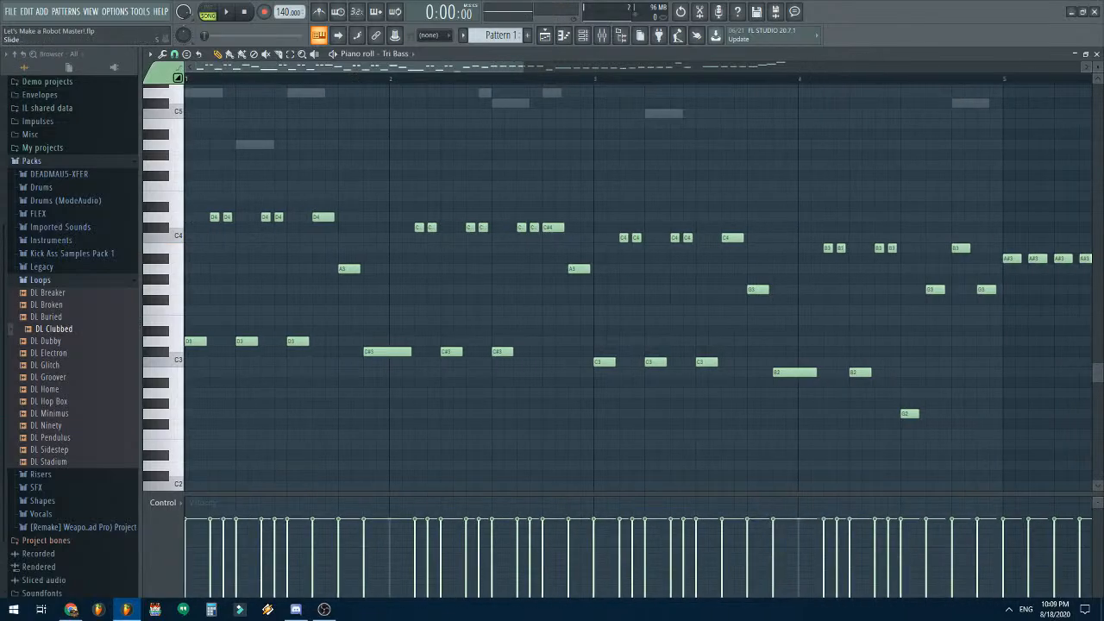
pyautogui.press('space')
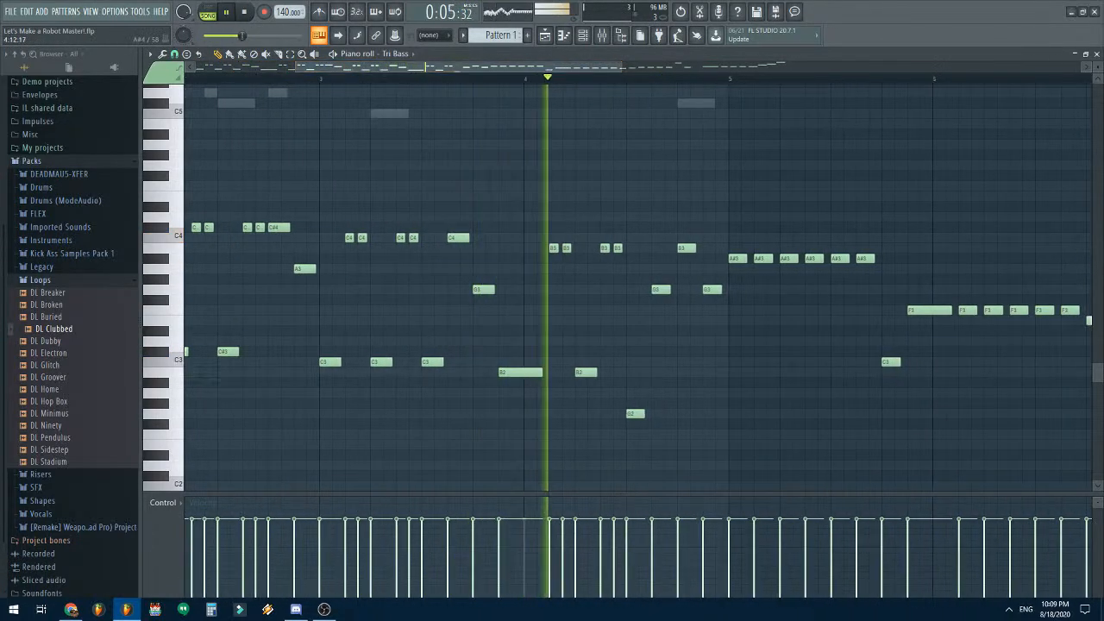
pyautogui.press('space')
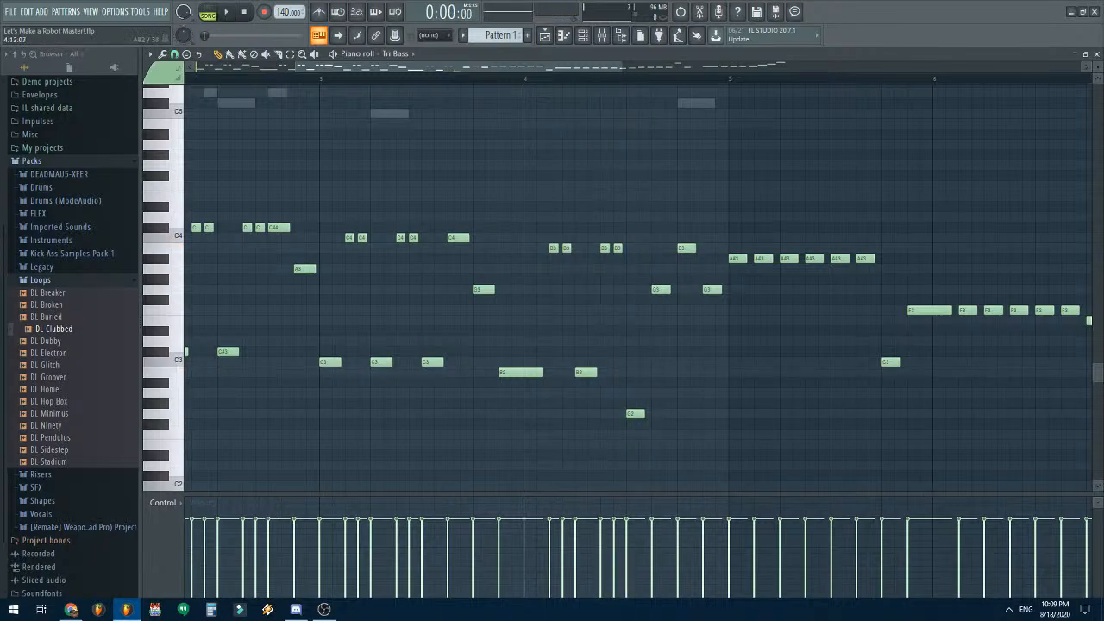
# - Raise the G2 on beat 3 of bar 4 to B2 and replace the G3 after it with two short B3s
pyautogui.moveTo(635, 413); pyautogui.dragTo(637, 371)
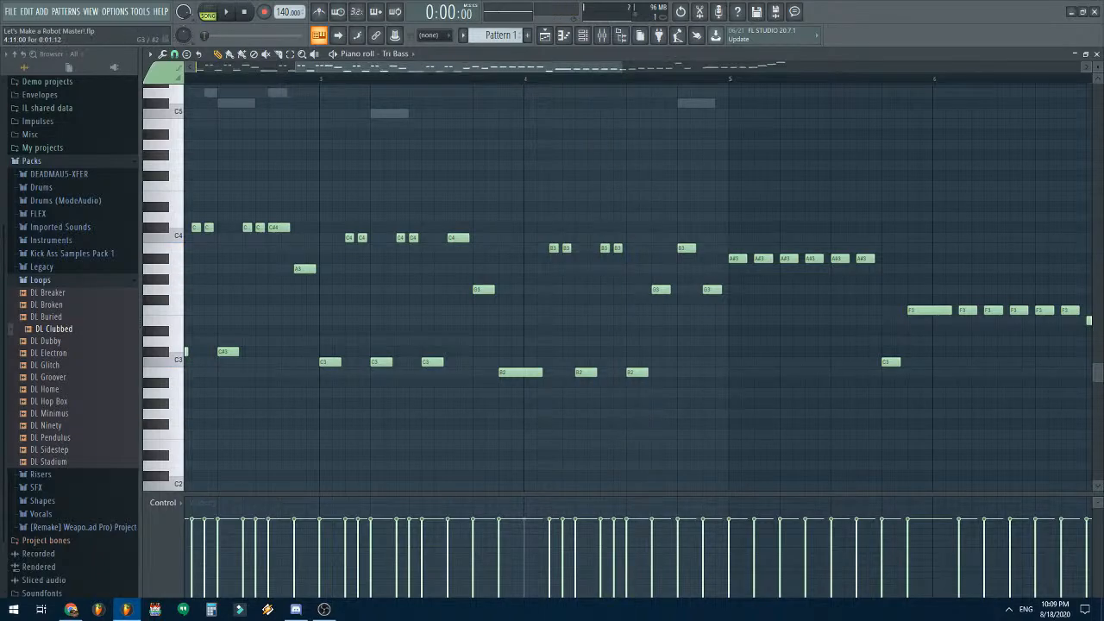
pyautogui.rightClick(660, 289)
pyautogui.click(655, 248)
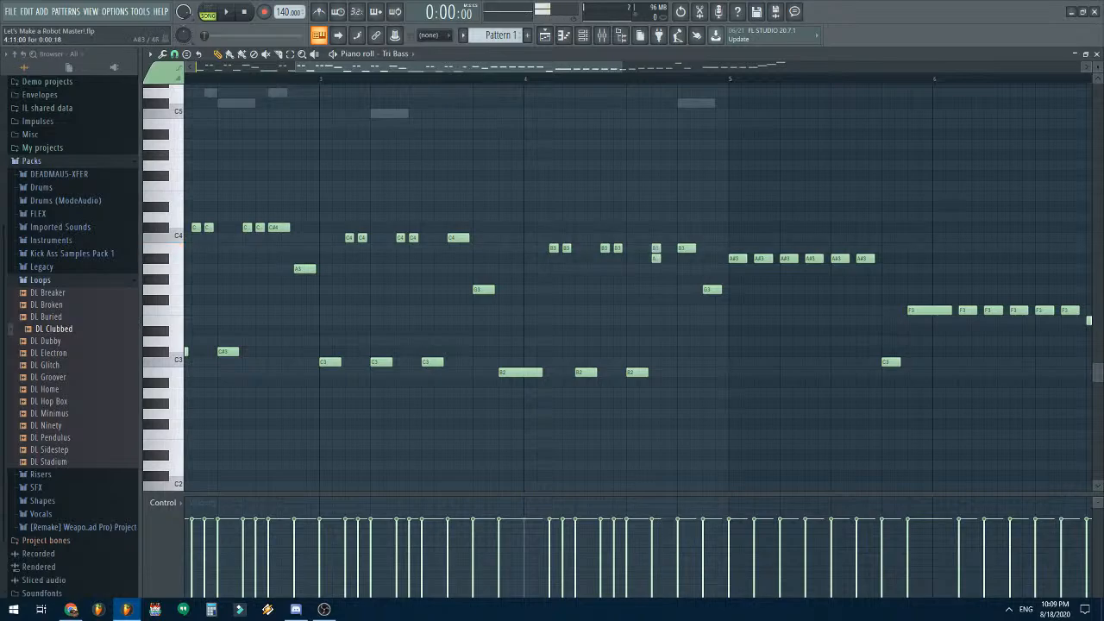
pyautogui.click(668, 247)
# - Place a G2 on beat 4 of bar 4 and an A#2 on beat 1 of bar 5, extending the G3 between them
pyautogui.click(687, 413)
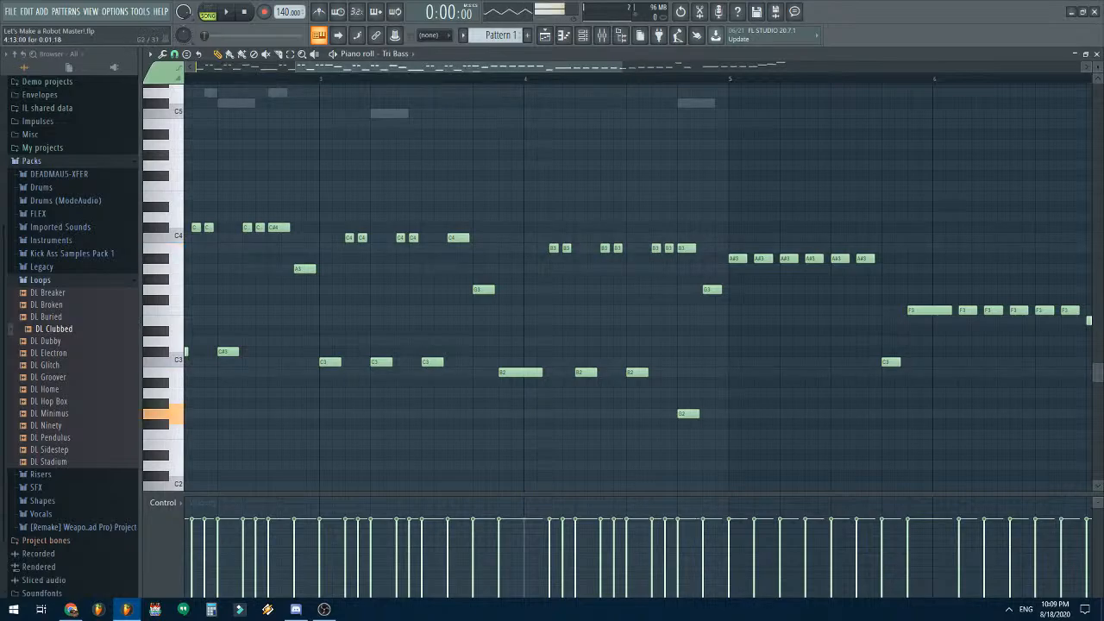
pyautogui.click(712, 289)
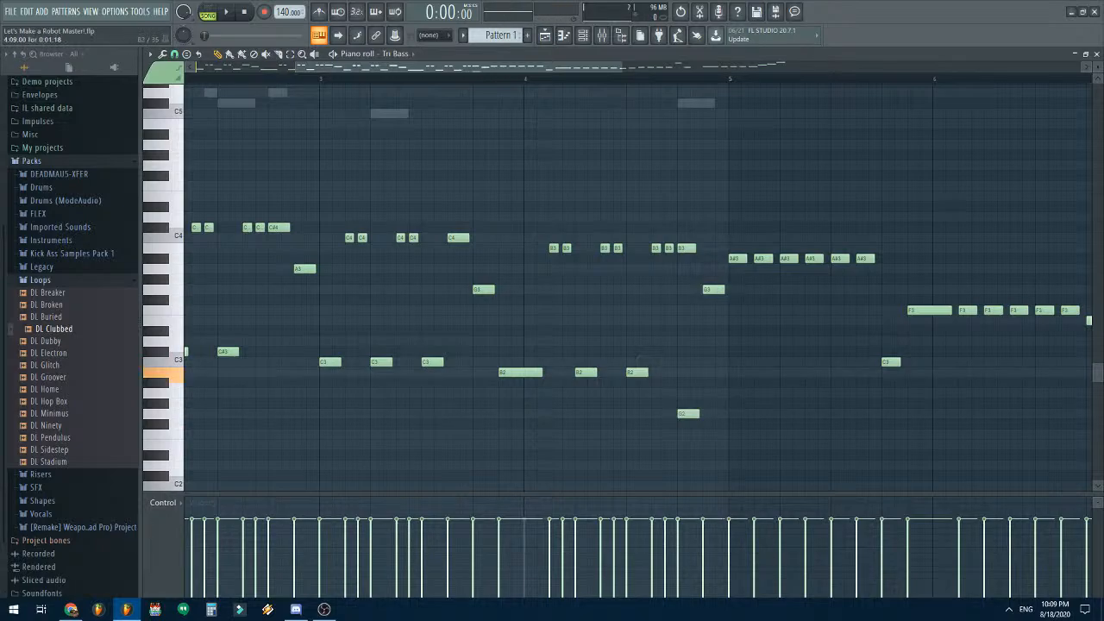
pyautogui.click(733, 382)
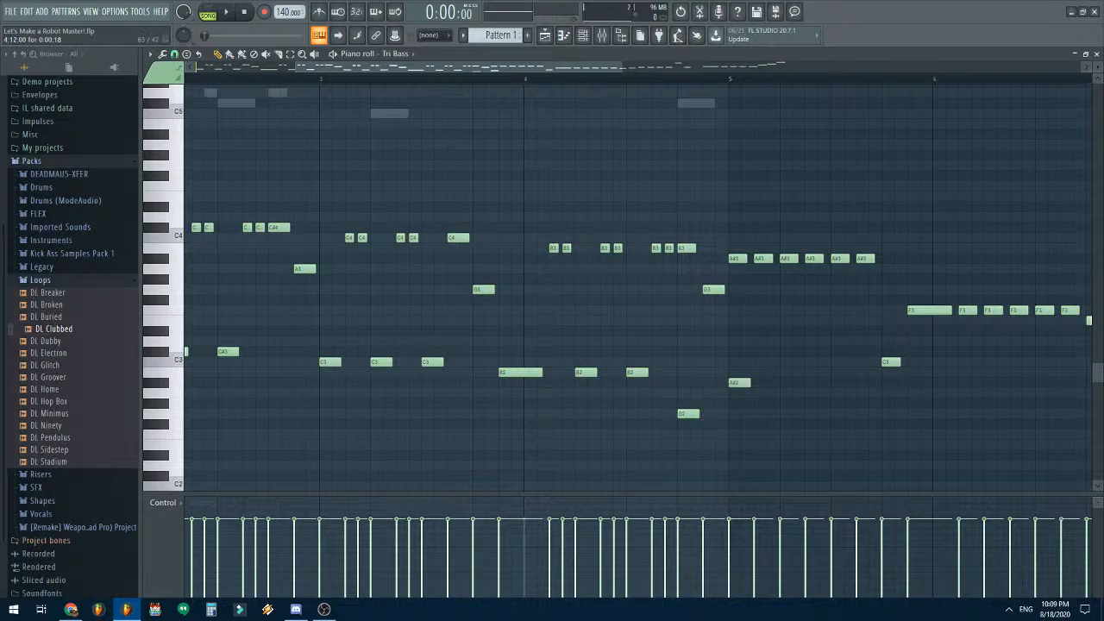
# - Delete the A#3 on beat 1 of bar 5 and replace the following offbeat A#3 with two short A#3s
pyautogui.click(669, 249)
pyautogui.rightClick(738, 259)
pyautogui.rightClick(762, 259)
pyautogui.click(759, 258)
pyautogui.click(770, 259)
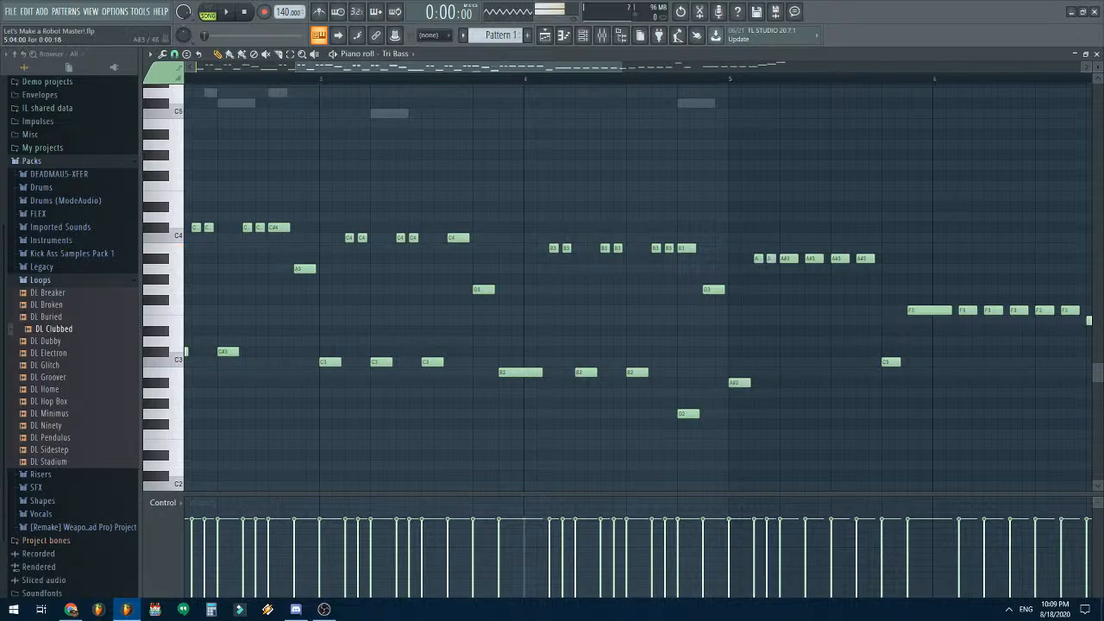
# - Delete the A#3 on beat 2 of bar 5 and replace the offbeat A#3s after beats 2 and 3 with short A#3 pairs
pyautogui.rightClick(788, 259)
pyautogui.rightClick(814, 259)
pyautogui.click(806, 259)
pyautogui.click(820, 259)
pyautogui.rightClick(865, 259)
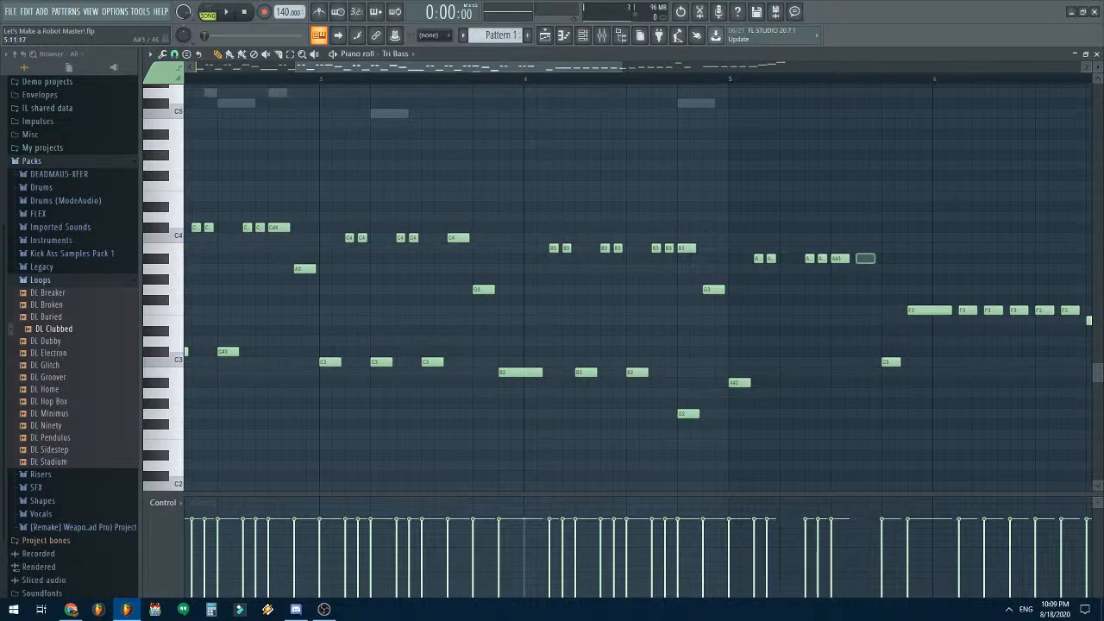
pyautogui.click(859, 259)
pyautogui.click(872, 258)
# - Delete the A#3 on beat 3 of bar 5 and place A#2 notes on beats 2 and 3
pyautogui.rightClick(838, 259)
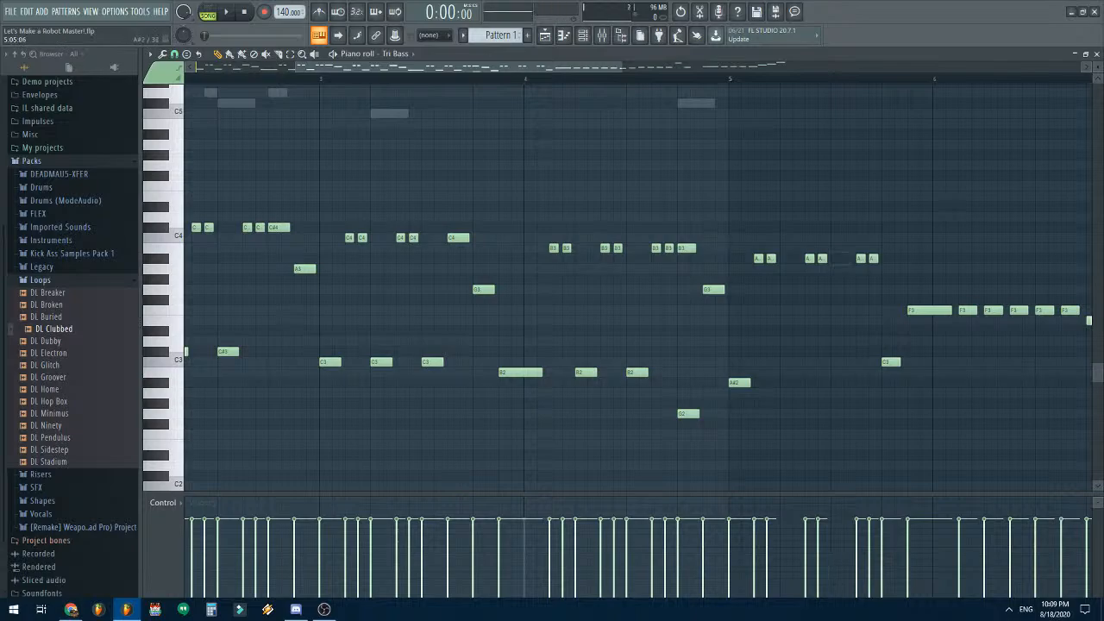
pyautogui.click(787, 382)
pyautogui.click(837, 383)
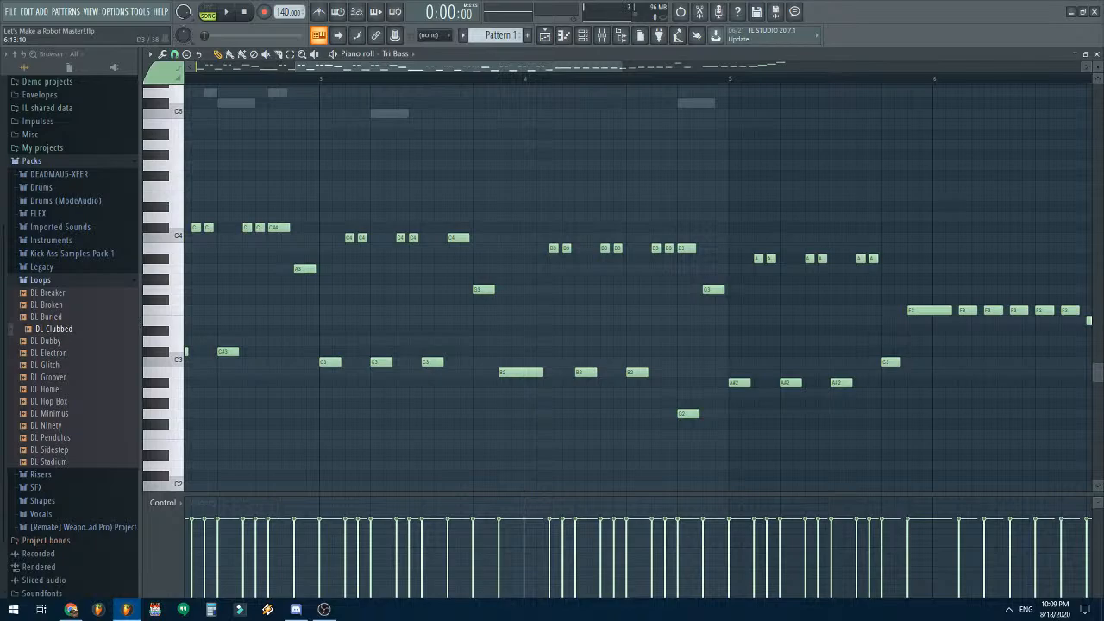
# - Audition the reworked bass line in pattern mode and delete the B3 on beat 4 of bar 4
pyautogui.hotkey('alt', 'Tab')
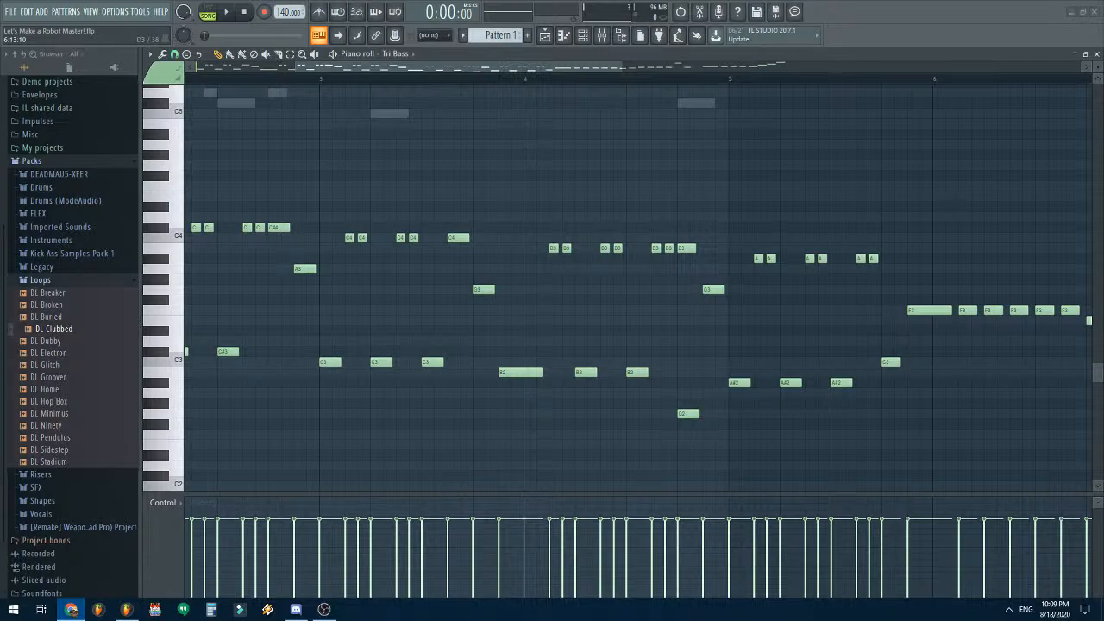
pyautogui.moveTo(556, 66); pyautogui.dragTo(453, 67)
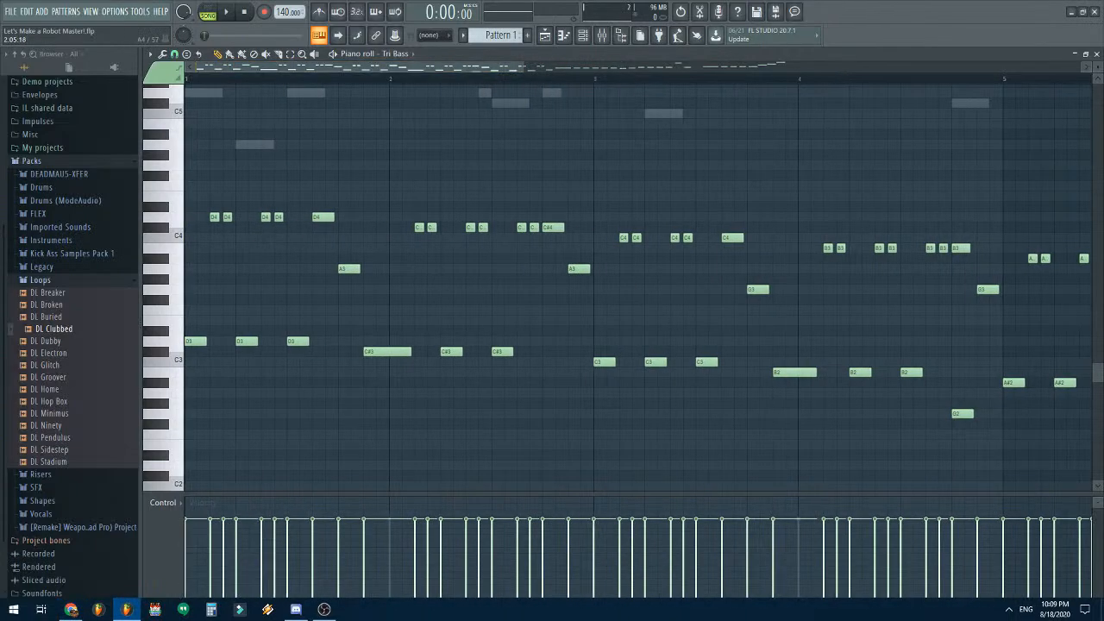
pyautogui.scroll(-2, 453, 134)
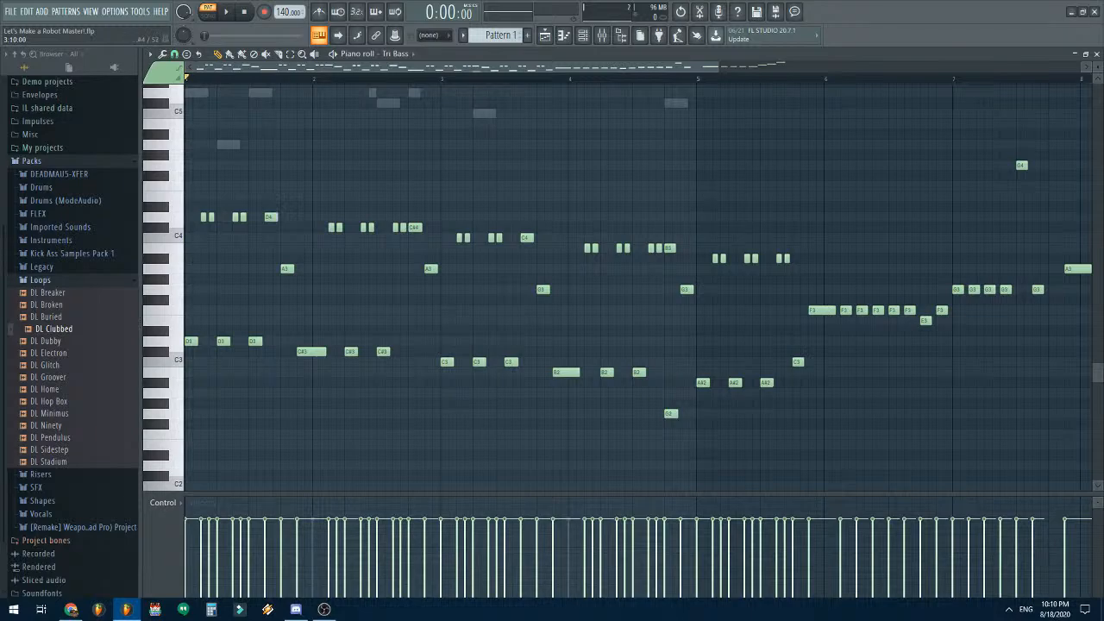
pyautogui.press('space')
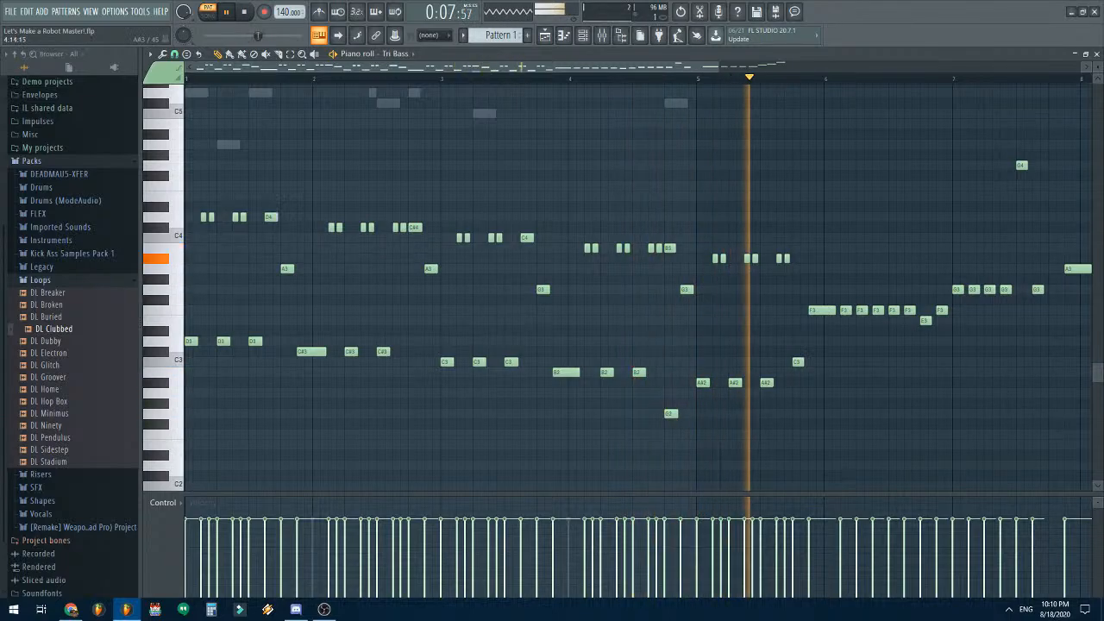
pyautogui.press('space')
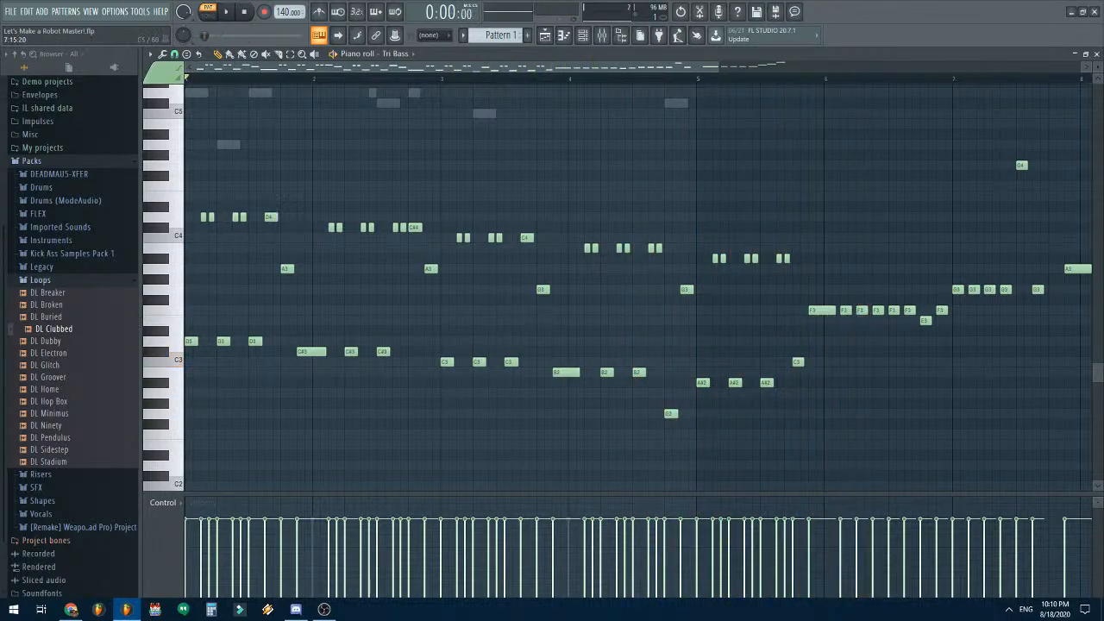
# - Close the piano roll, clone the 25 Lead channel, and clone that copy as well
pyautogui.click(1096, 55)
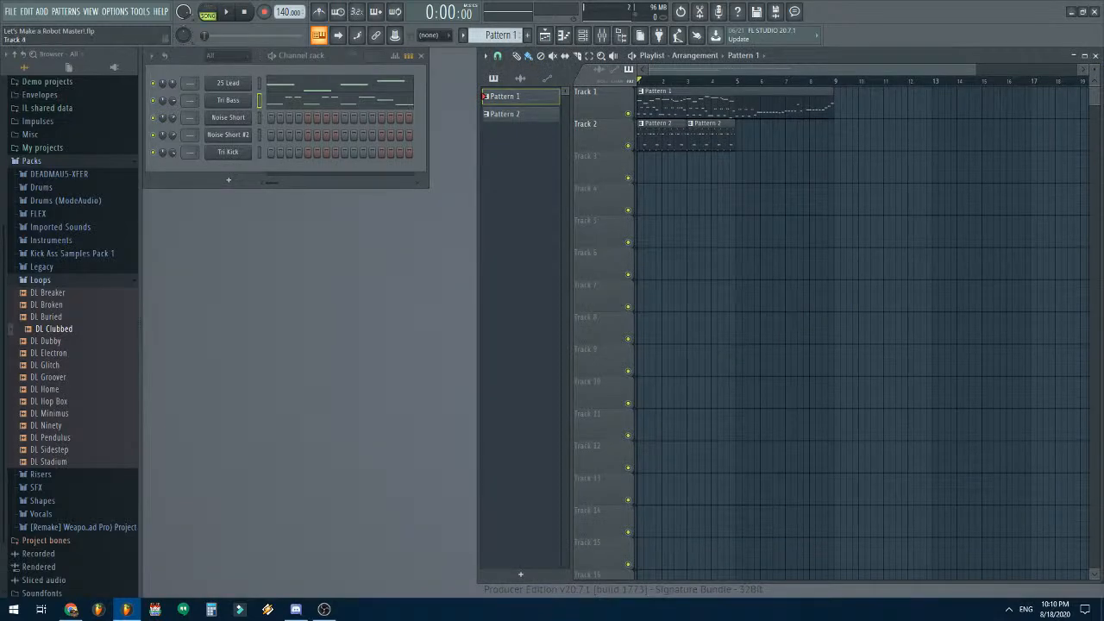
pyautogui.rightClick(246, 83)
pyautogui.click(271, 183)
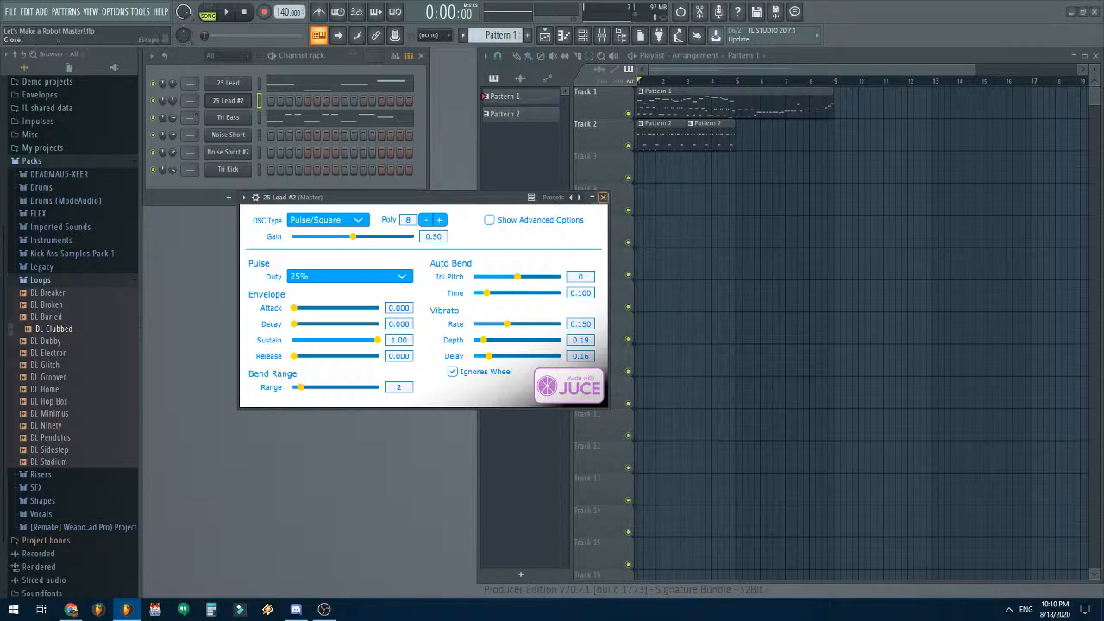
pyautogui.click(603, 196)
pyautogui.rightClick(246, 100)
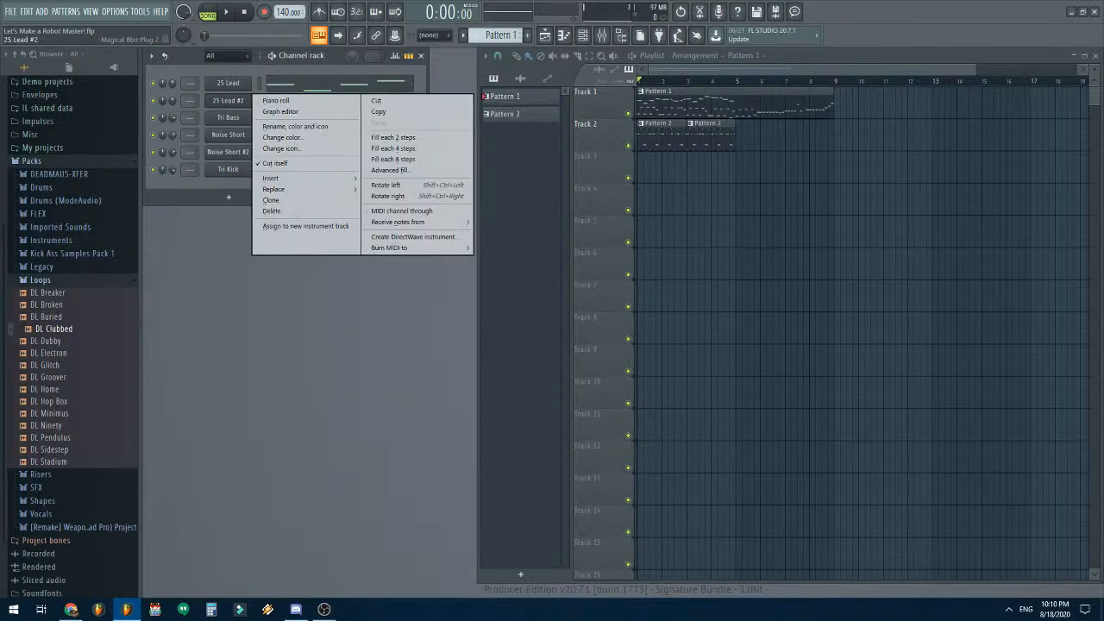
pyautogui.click(272, 202)
# - Rename the first cloned lead channel, 25 Lead #2, as 25 Lead L
pyautogui.rightClick(246, 100)
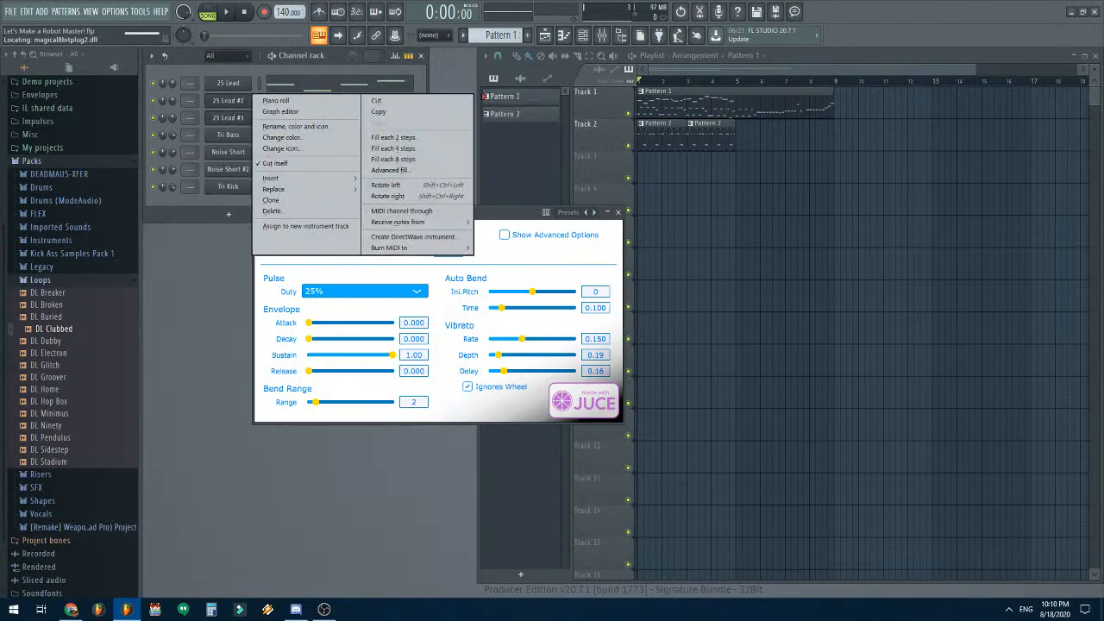
pyautogui.click(308, 126)
pyautogui.moveTo(274, 112); pyautogui.dragTo(259, 112)
pyautogui.write('Lead L')
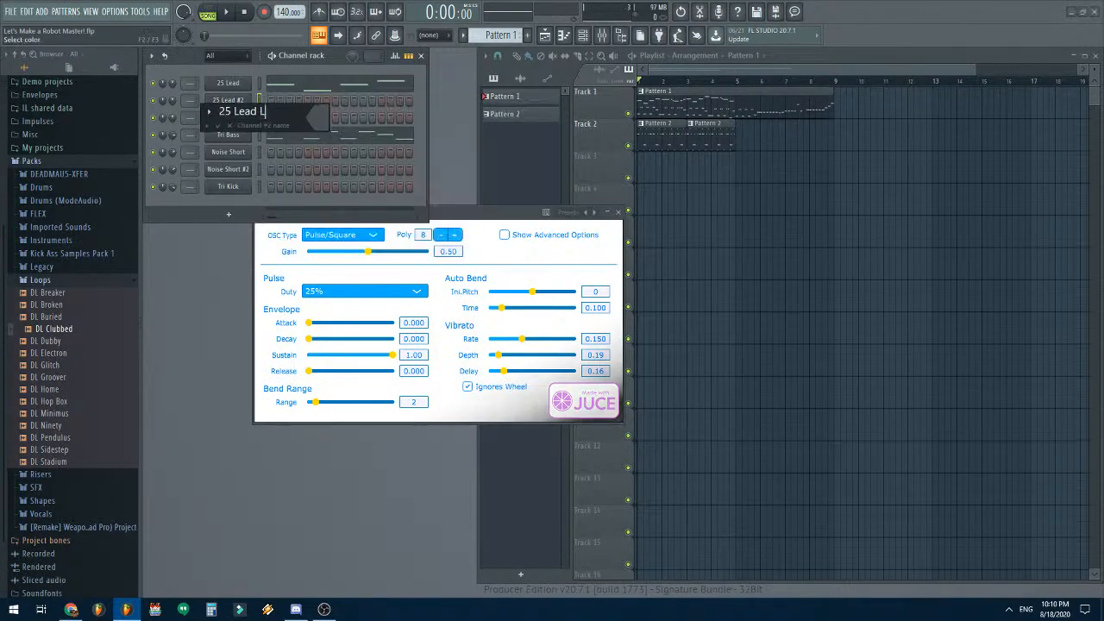
pyautogui.press('Return')
# - Rename the second cloned lead channel, 25 Lead #3, as 25 Lead R and close its instrument window
pyautogui.rightClick(257, 114)
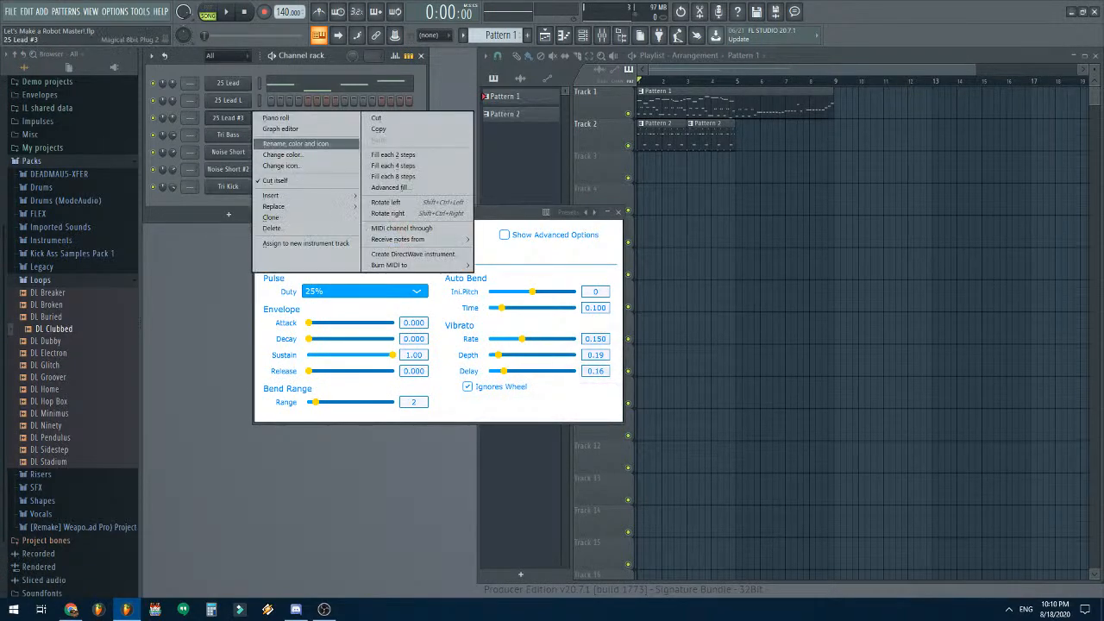
pyautogui.click(295, 143)
pyautogui.press('End')
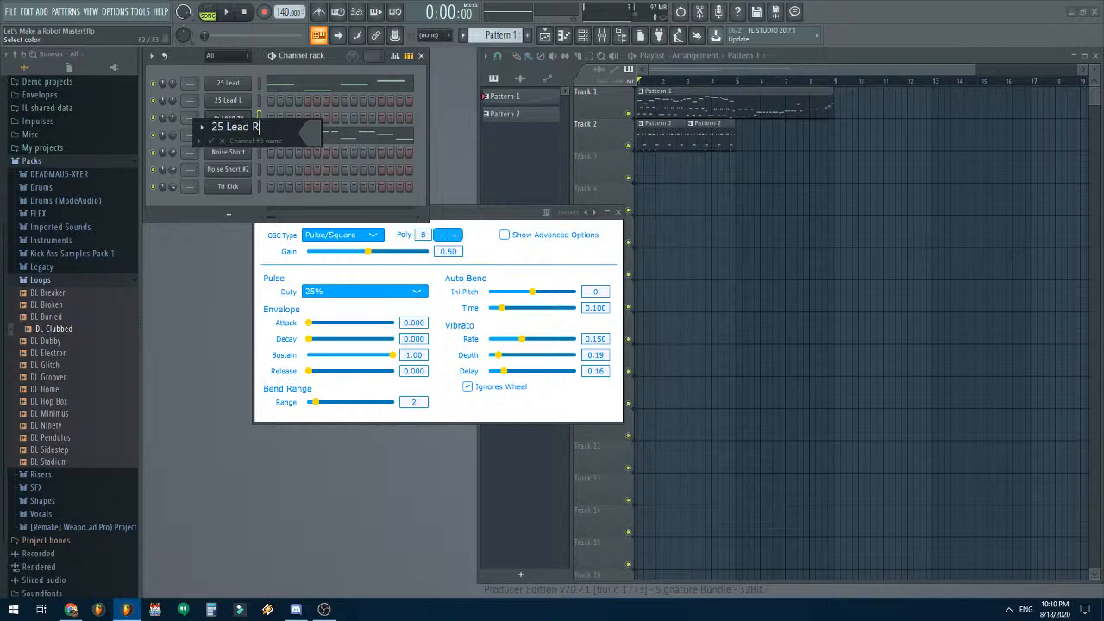
pyautogui.write('R')
pyautogui.press('Return')
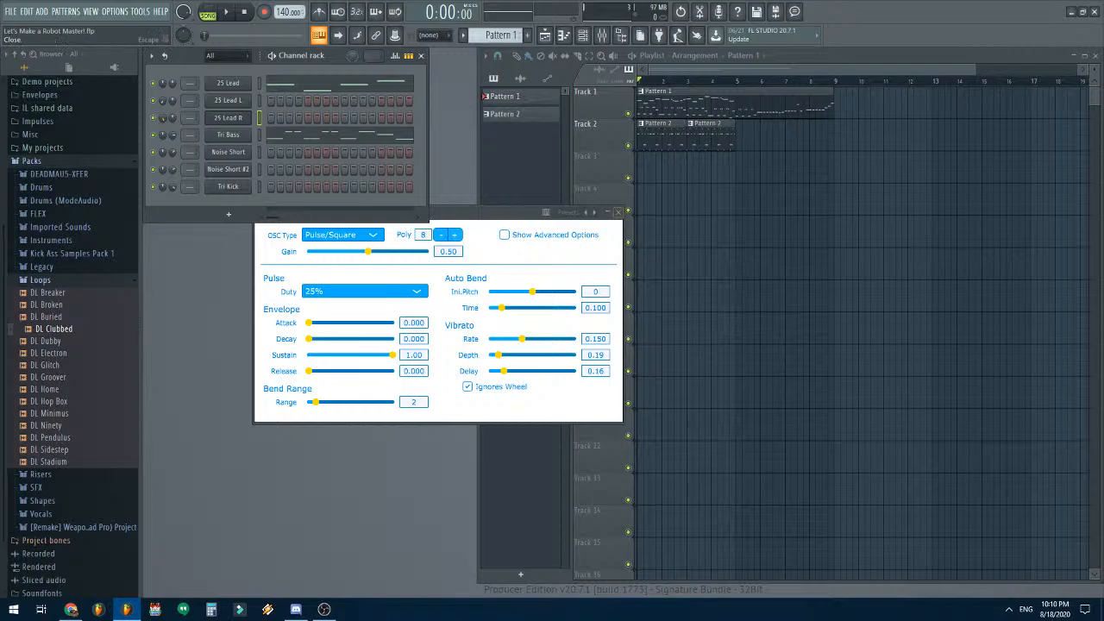
pyautogui.click(617, 212)
# - Copy all the 25 Lead notes into the 25 Lead L piano roll, offset half a beat later
pyautogui.click(362, 84)
pyautogui.hotkey('ctrl', 'a')
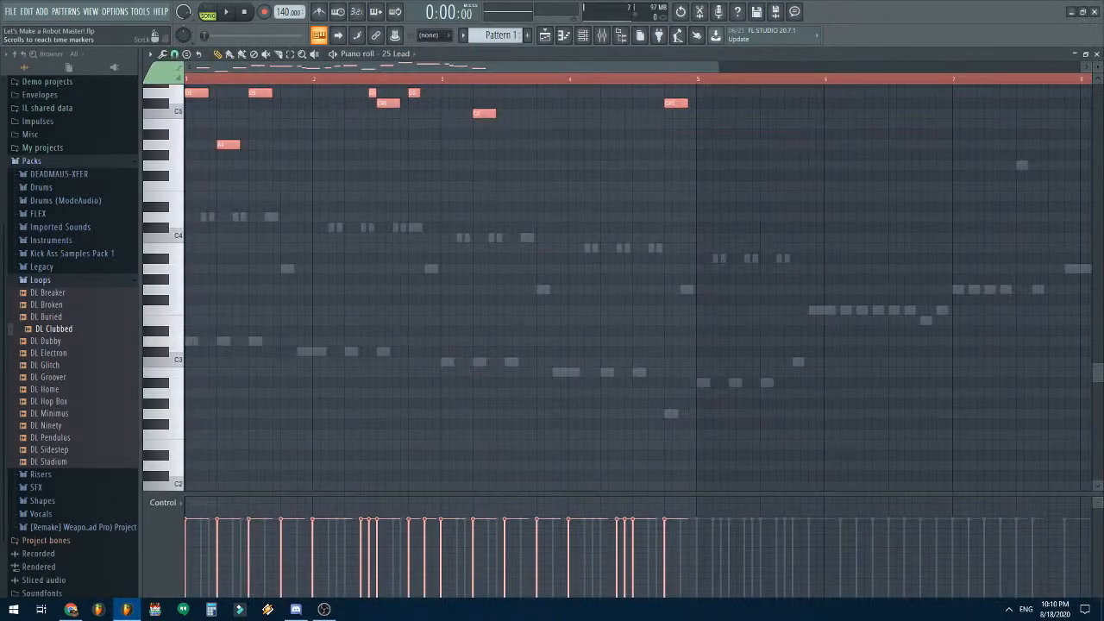
pyautogui.click(398, 54)
pyautogui.click(409, 87)
pyautogui.scroll(1, 244, 246)
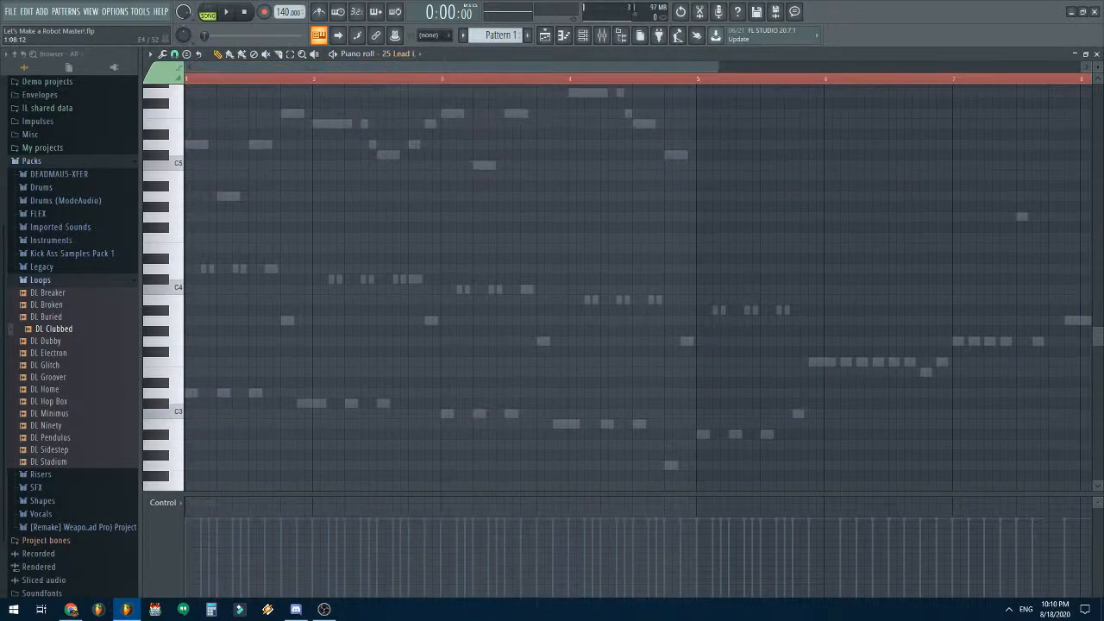
pyautogui.scroll(2, 721, 237)
pyautogui.hotkey('ctrl', 'v')
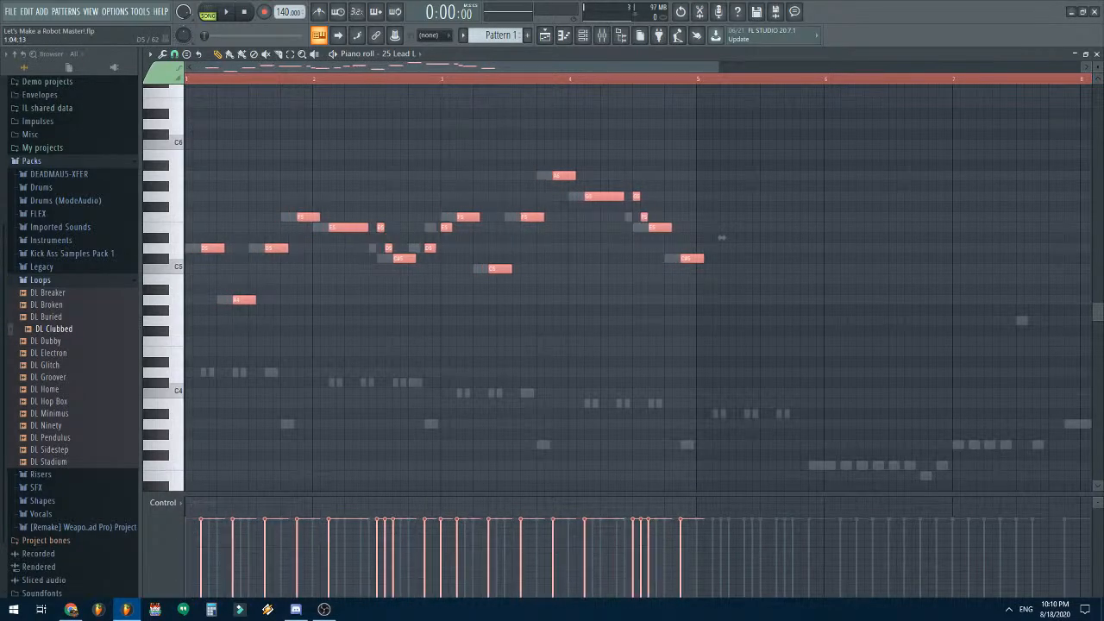
# - Copy the lead notes into the 25 Lead R piano roll, offset three quarters of a beat later, and deselect them
pyautogui.click(398, 54)
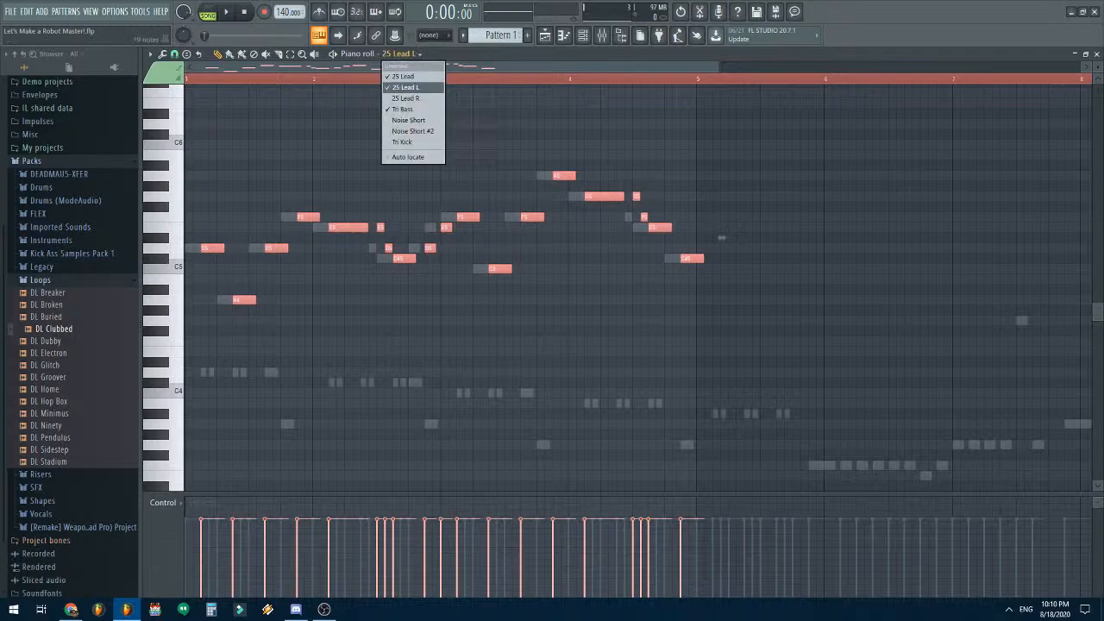
pyautogui.click(409, 96)
pyautogui.hotkey('ctrl', 'v')
pyautogui.hotkey('shift', 'Right')
pyautogui.hotkey('ctrl', 'd')
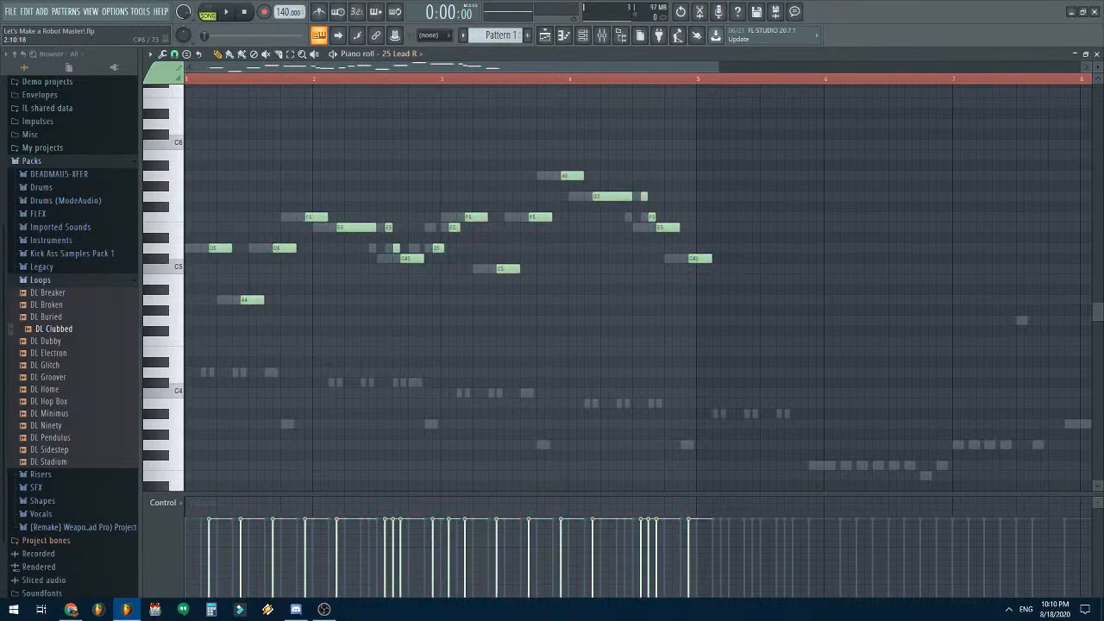
# - Close the piano roll, adjust the 25 Lead R channel's volume, and audition Pattern 1 in pattern mode
pyautogui.click(1096, 54)
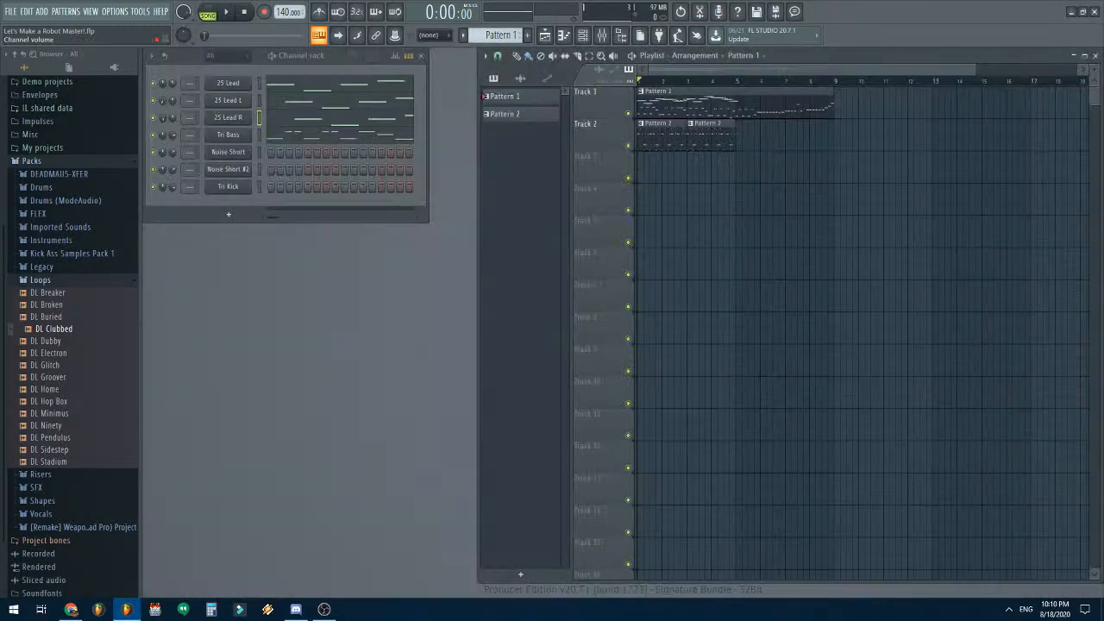
pyautogui.moveTo(172, 119); pyautogui.dragTo(172, 113)
pyautogui.click(208, 12)
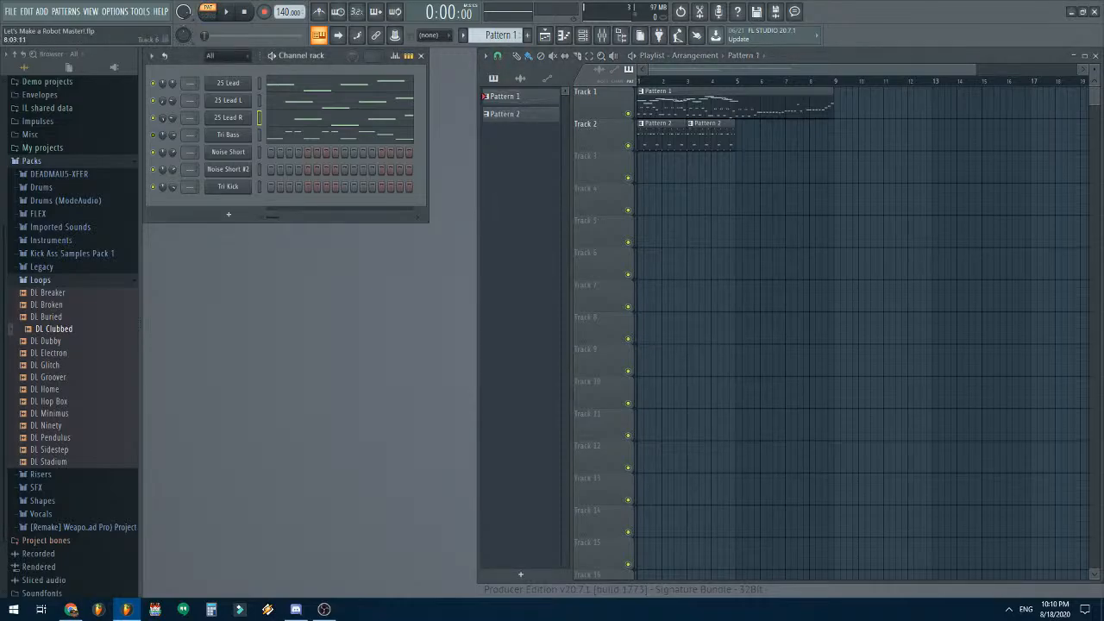
pyautogui.press('space')
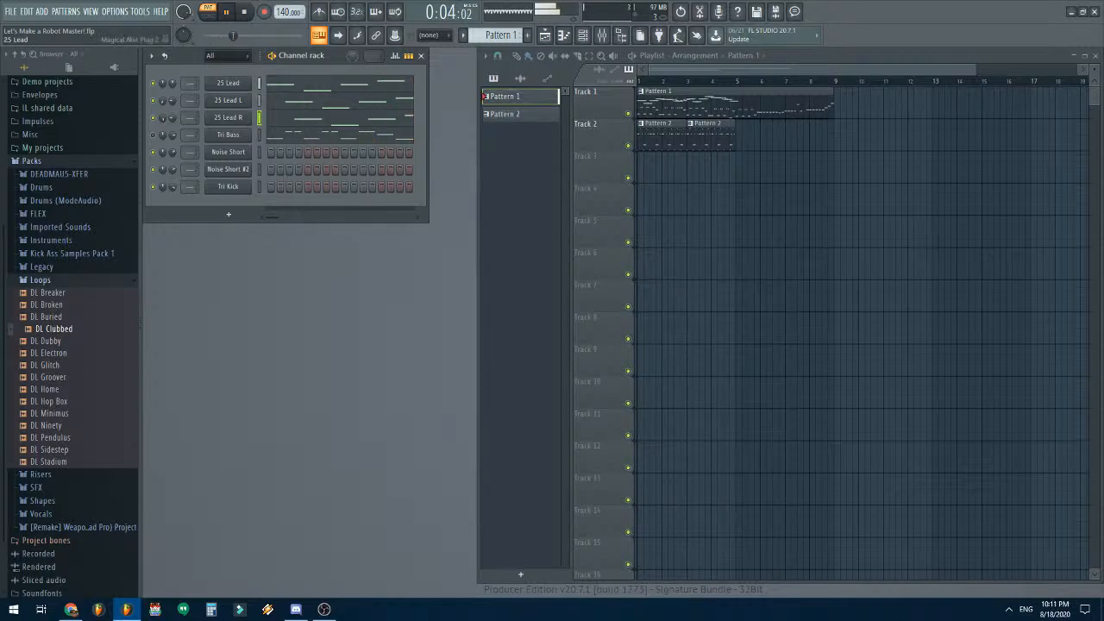
pyautogui.press('space')
# - Set the 25 Lead envelope to decay 0.019 and sustain 0.55 while auditioning the pattern
pyautogui.click(228, 84)
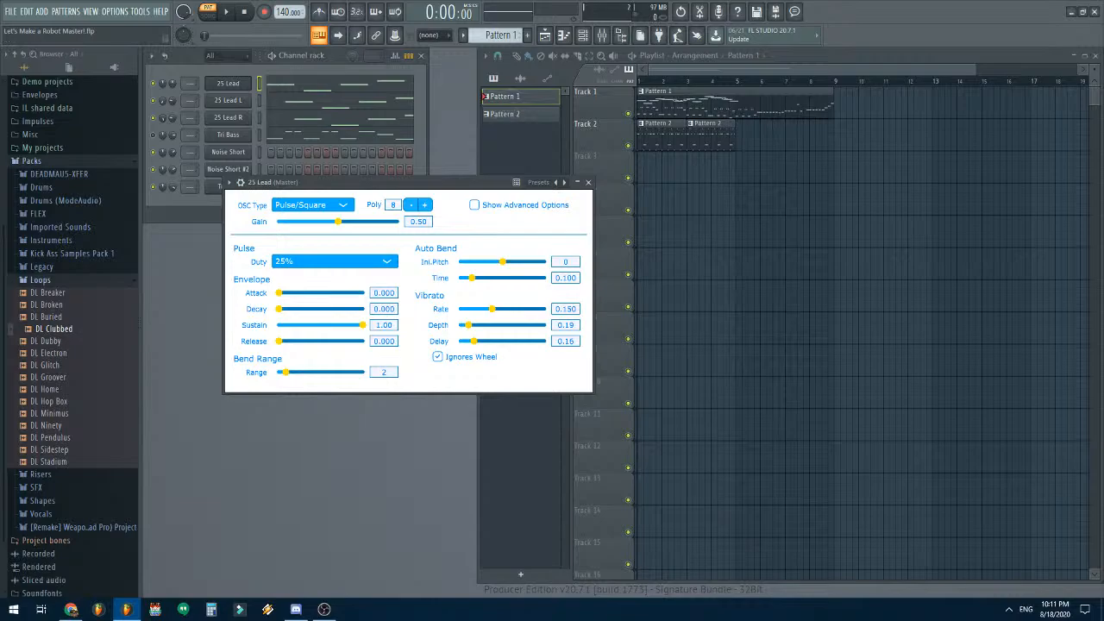
pyautogui.moveTo(279, 308); pyautogui.dragTo(294, 308)
pyautogui.moveTo(362, 325); pyautogui.dragTo(330, 325)
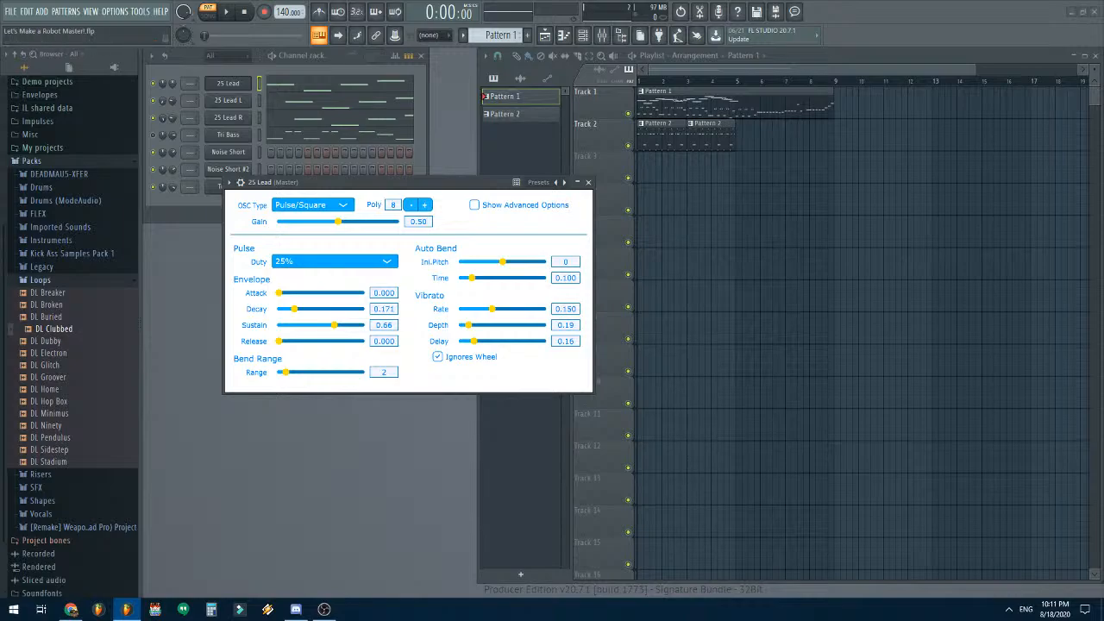
pyautogui.press('space')
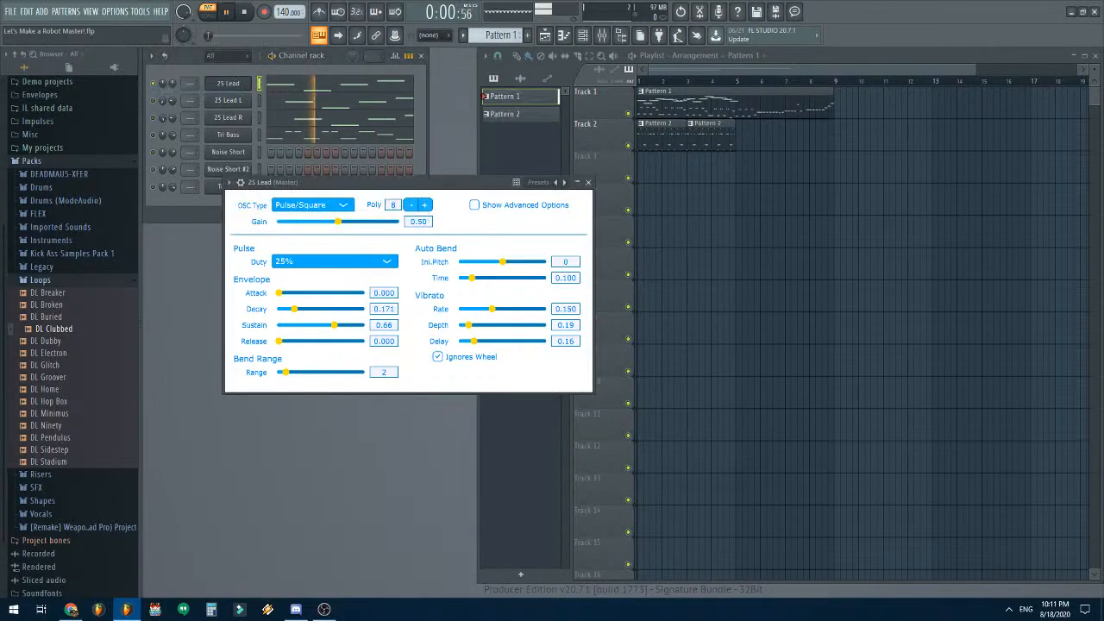
pyautogui.moveTo(294, 308); pyautogui.dragTo(324, 325)
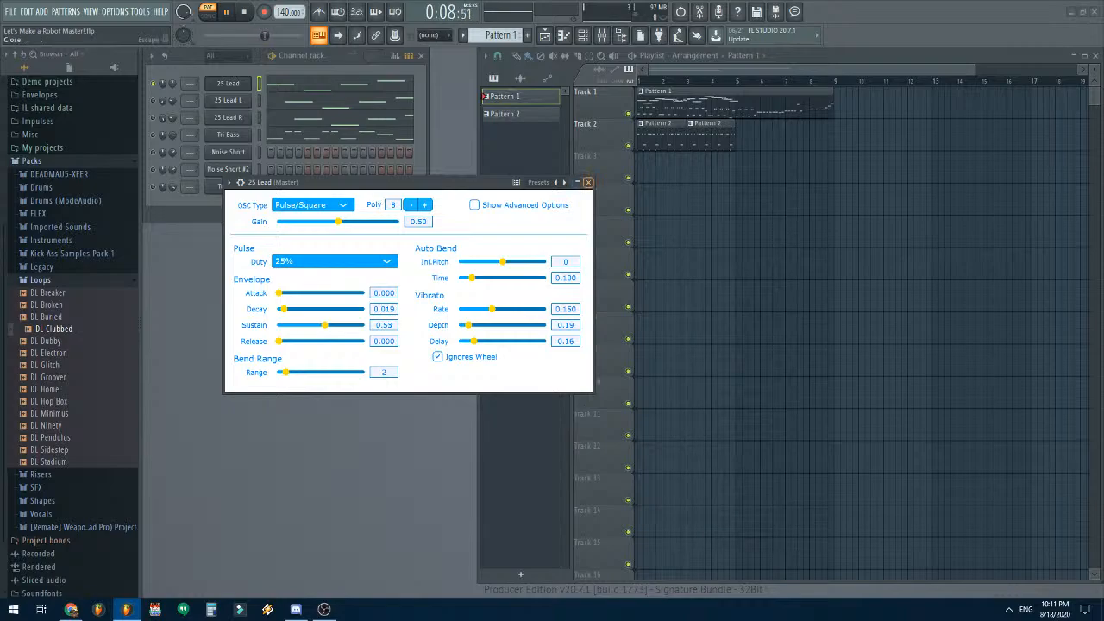
pyautogui.click(588, 182)
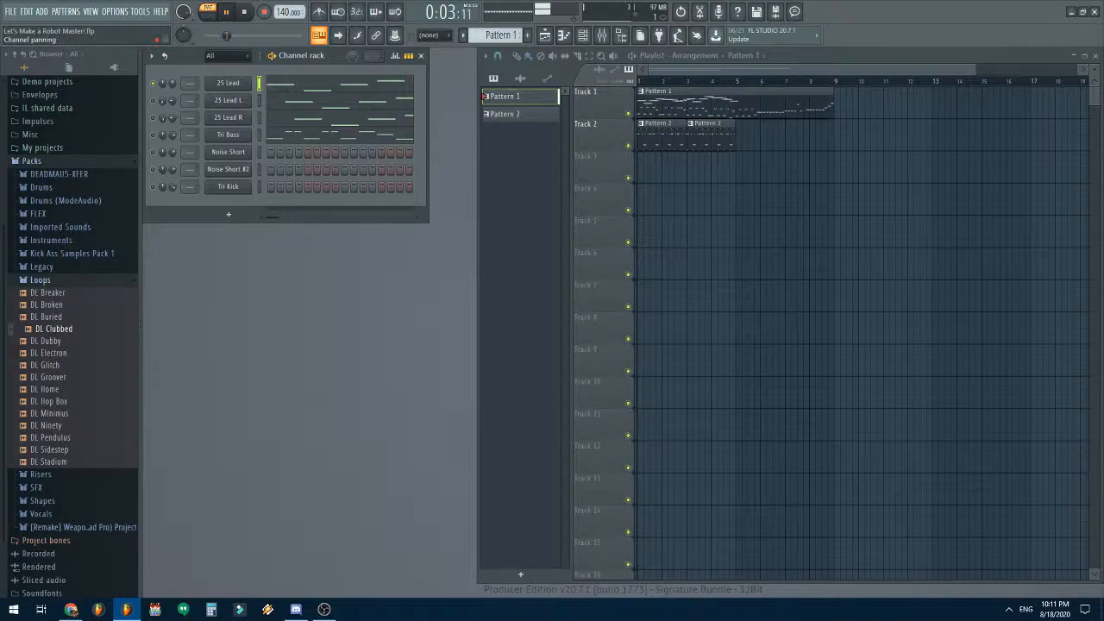
pyautogui.press('space')
# - Set the 25 Lead's envelope sustain to 0.70, audition the pattern, and close the instrument window
pyautogui.click(227, 83)
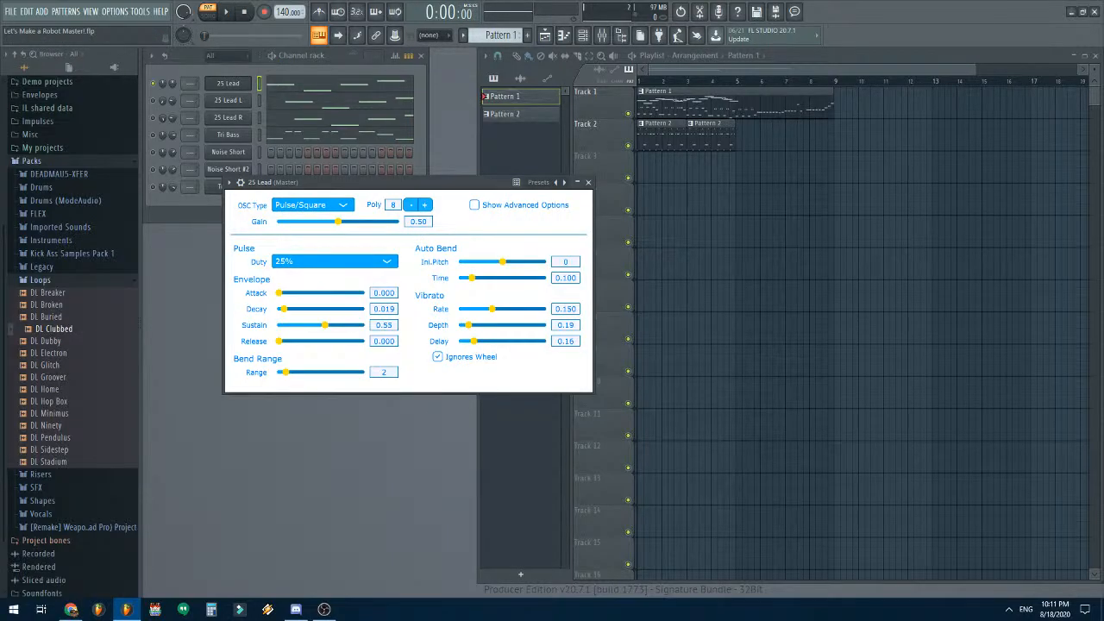
pyautogui.moveTo(325, 325); pyautogui.dragTo(333, 326)
pyautogui.click(301, 55)
pyautogui.press('space')
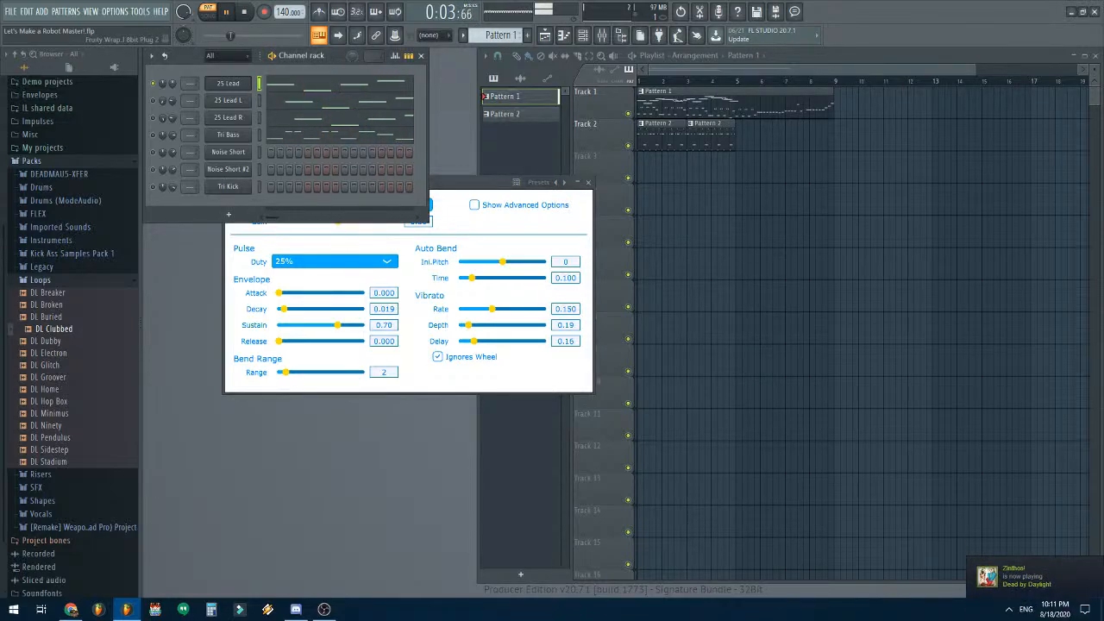
pyautogui.click(483, 183)
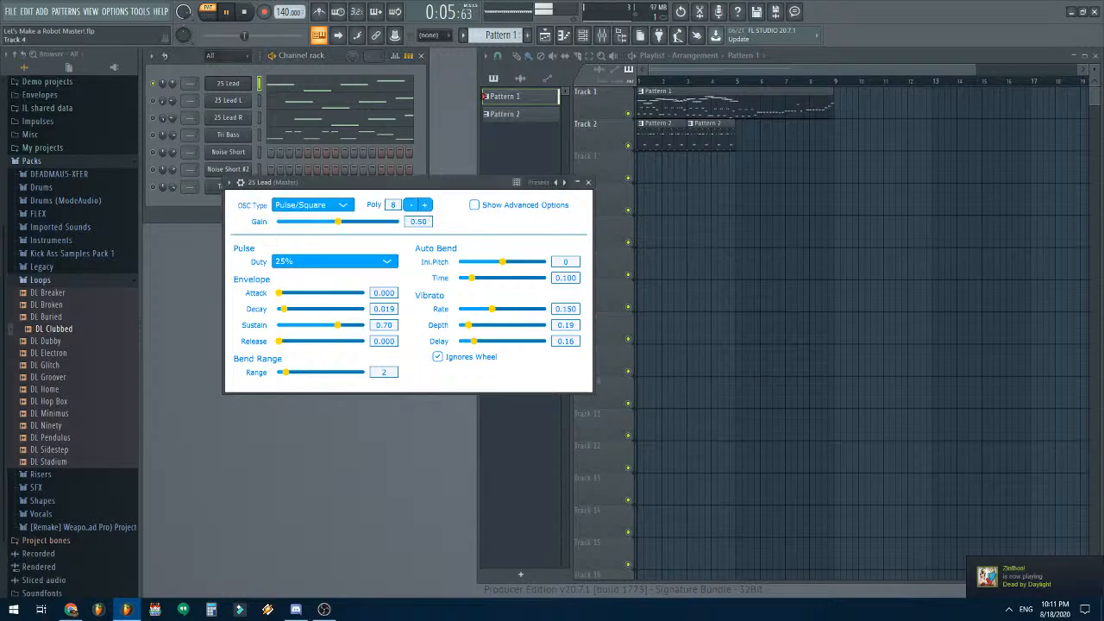
pyautogui.click(588, 182)
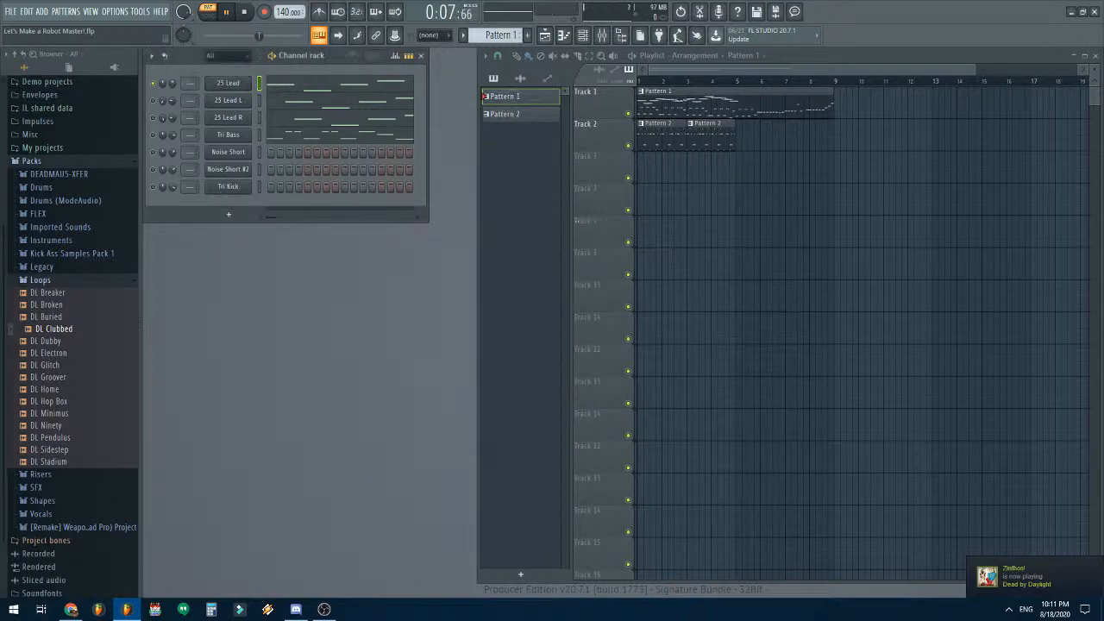
pyautogui.press('space')
# - Move all the 25 Lead R notes one step earlier so they start together with the 25 Lead L notes
pyautogui.click(296, 82)
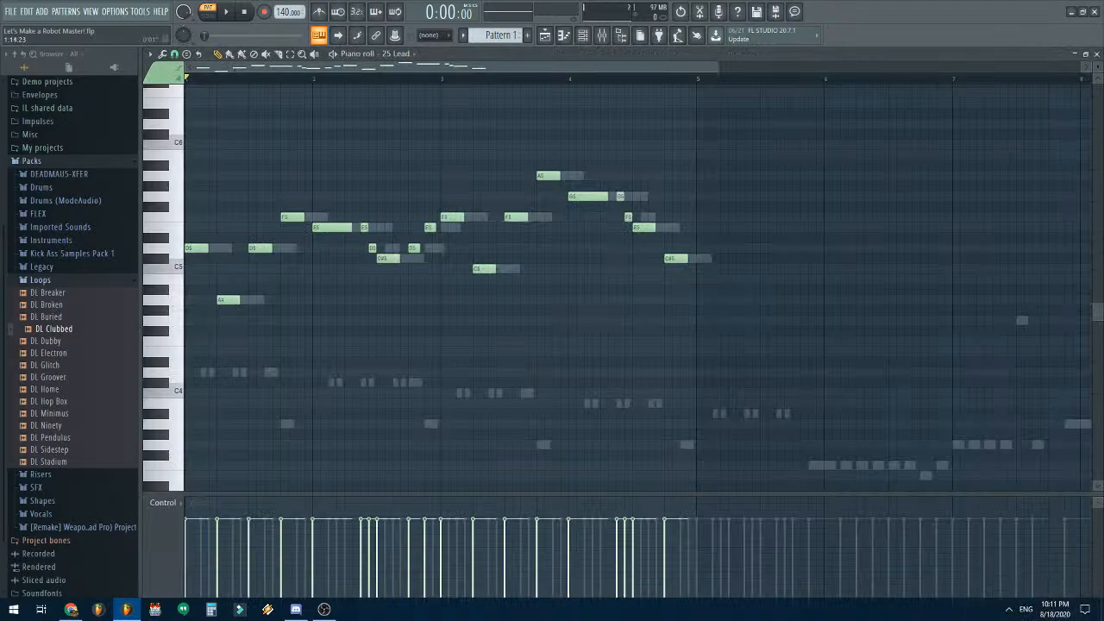
pyautogui.hotkey('ctrl', 'a')
pyautogui.click(396, 53)
pyautogui.click(414, 87)
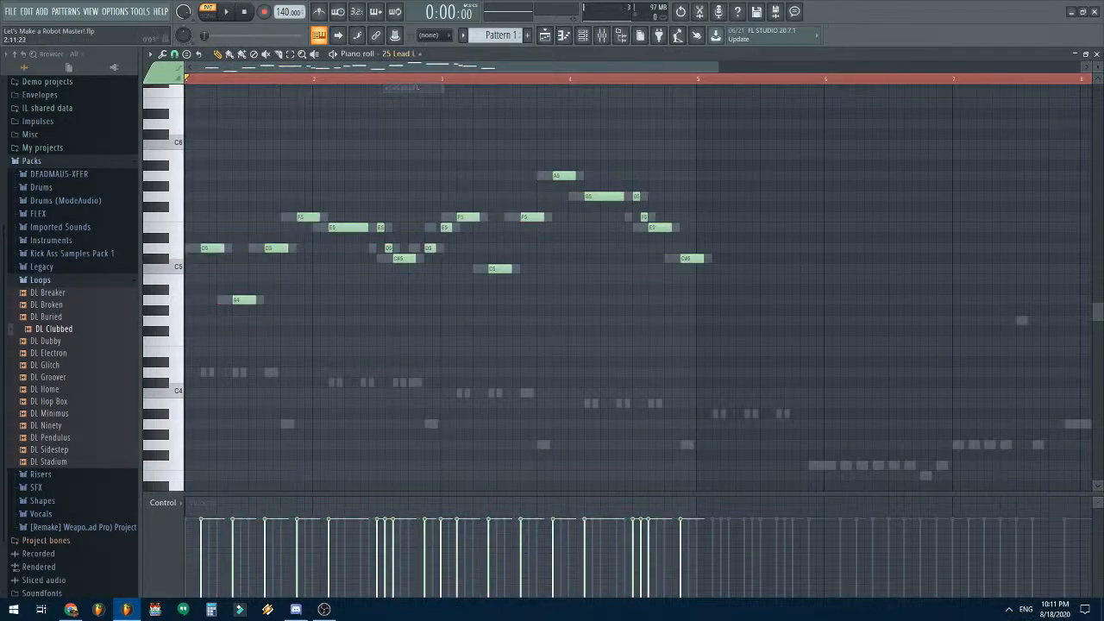
pyautogui.hotkey('ctrl', 'a')
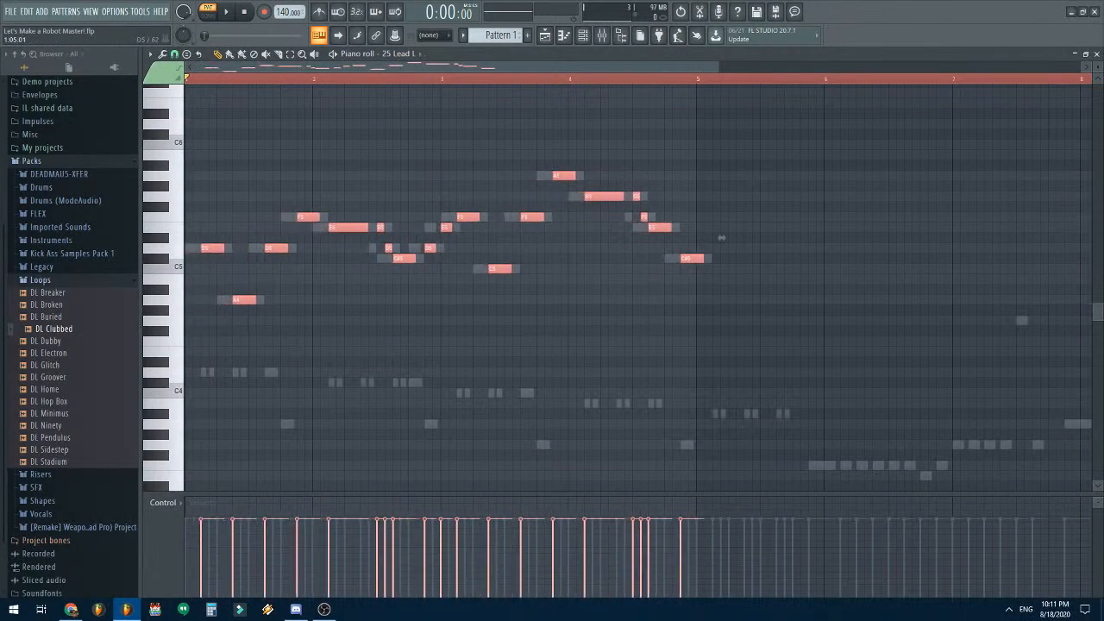
pyautogui.moveTo(217, 248); pyautogui.dragTo(216, 248)
pyautogui.click(400, 53)
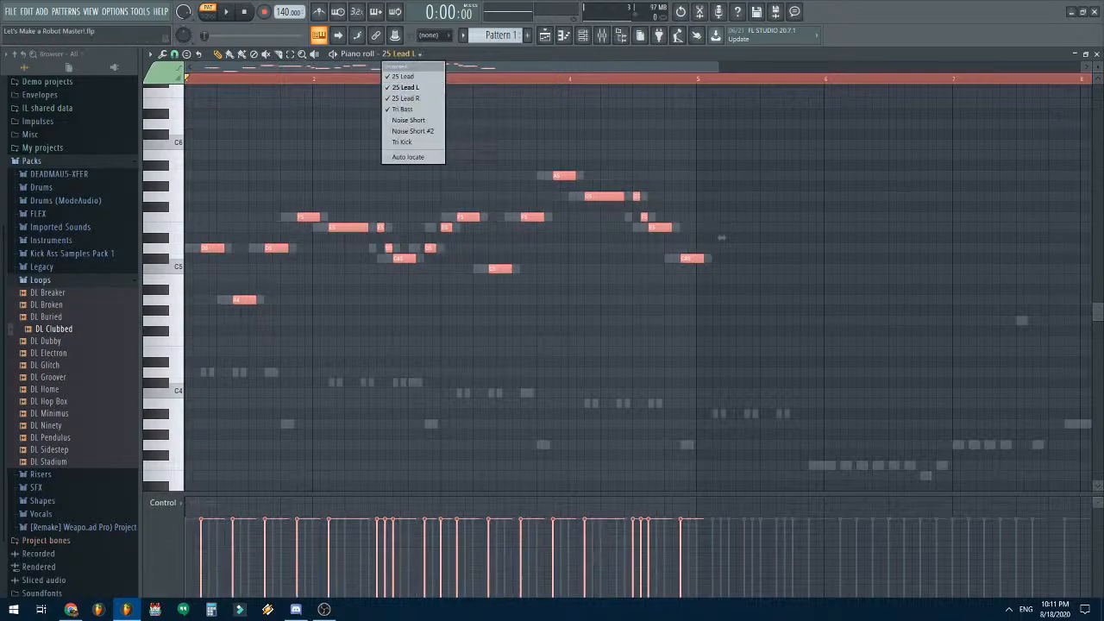
pyautogui.click(406, 99)
pyautogui.hotkey('ctrl', 'a')
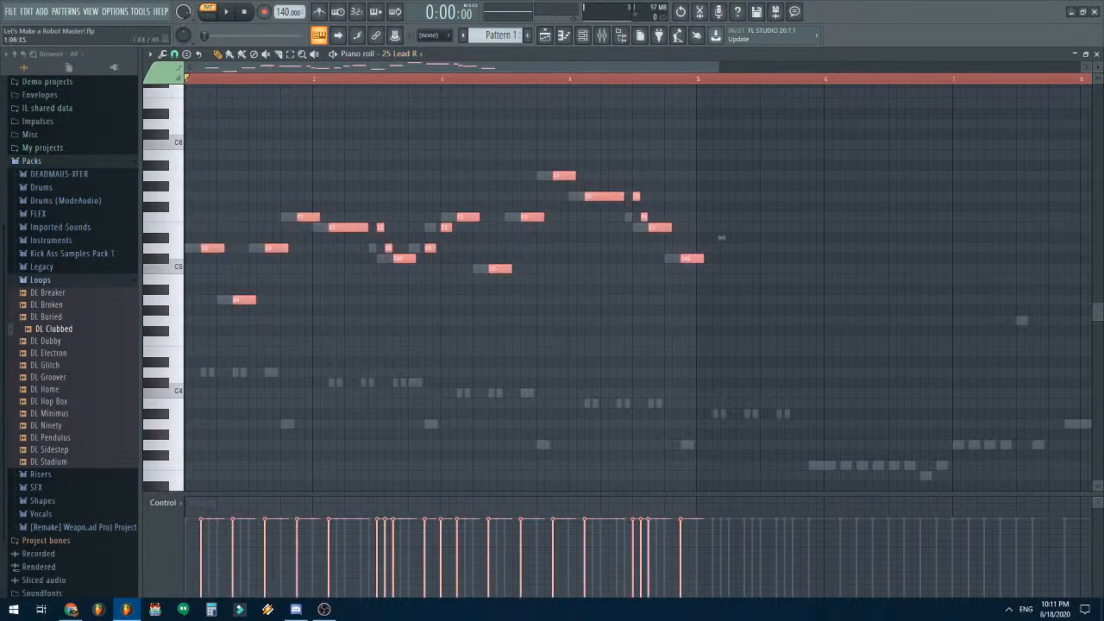
pyautogui.hotkey('shift', 'Right')
pyautogui.hotkey('ctrl', 'd')
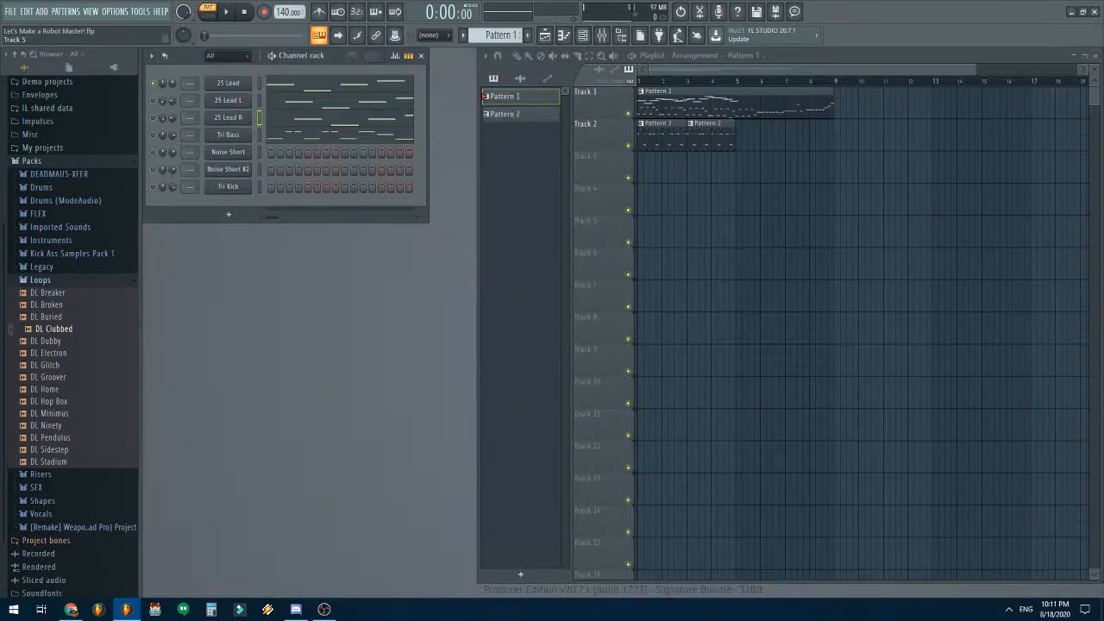
# - Match the 25 Lead L envelope to 25 Lead by setting its decay to 0.019 and sustain to 0.70
pyautogui.click(1096, 54)
pyautogui.click(228, 83)
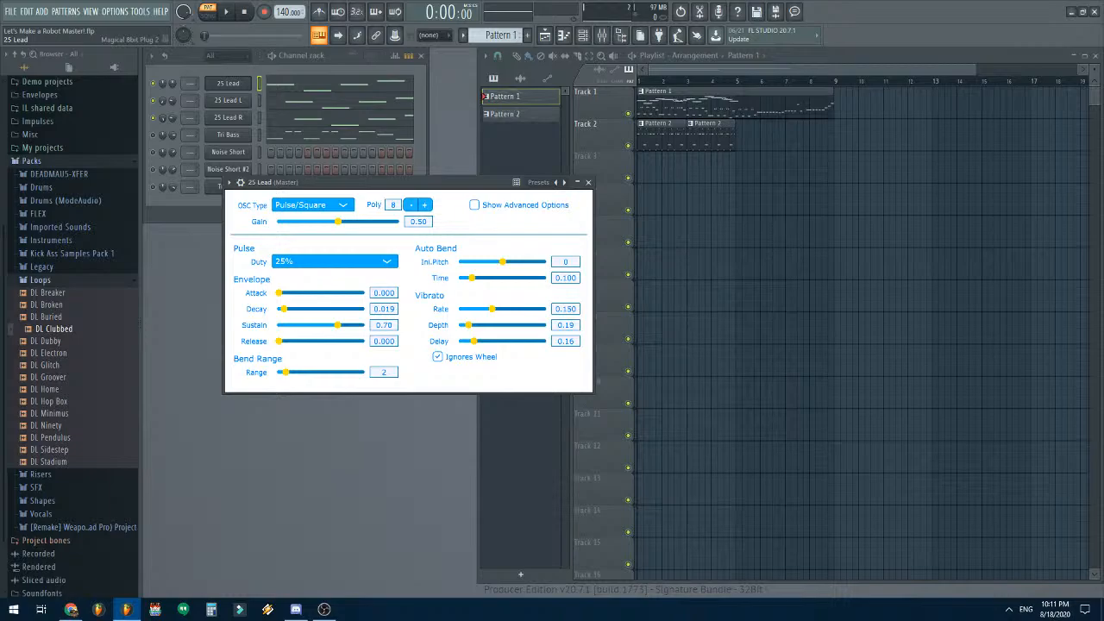
pyautogui.click(228, 100)
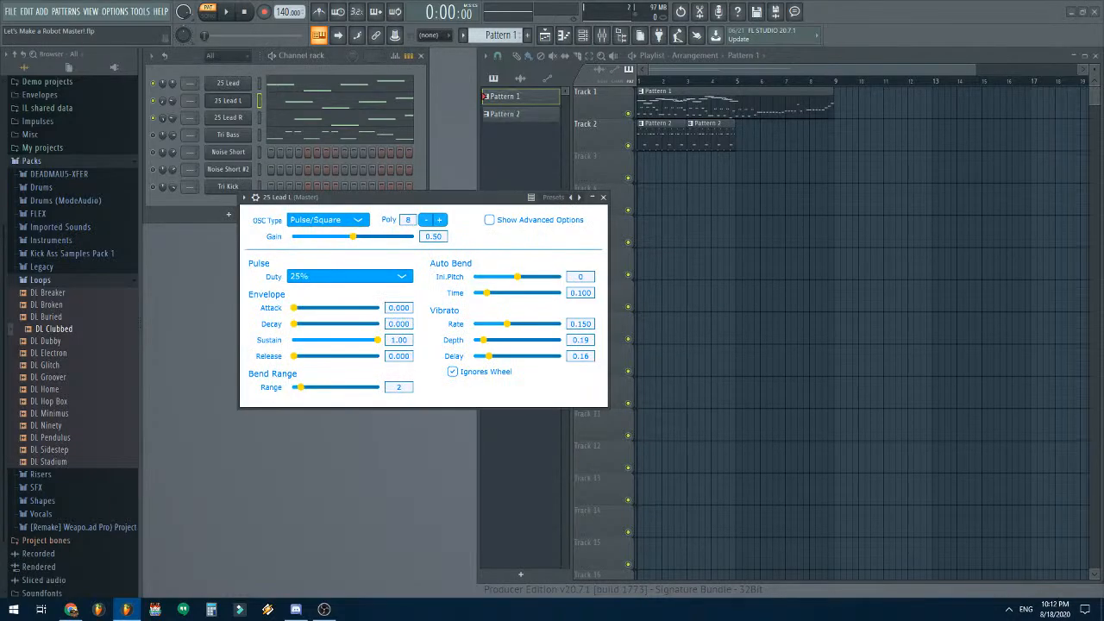
pyautogui.click(398, 324)
pyautogui.press('BackSpace')
pyautogui.write('0.019')
pyautogui.press('Return')
pyautogui.click(398, 340)
pyautogui.press('BackSpace')
pyautogui.write('0.7')
pyautogui.press('Return')
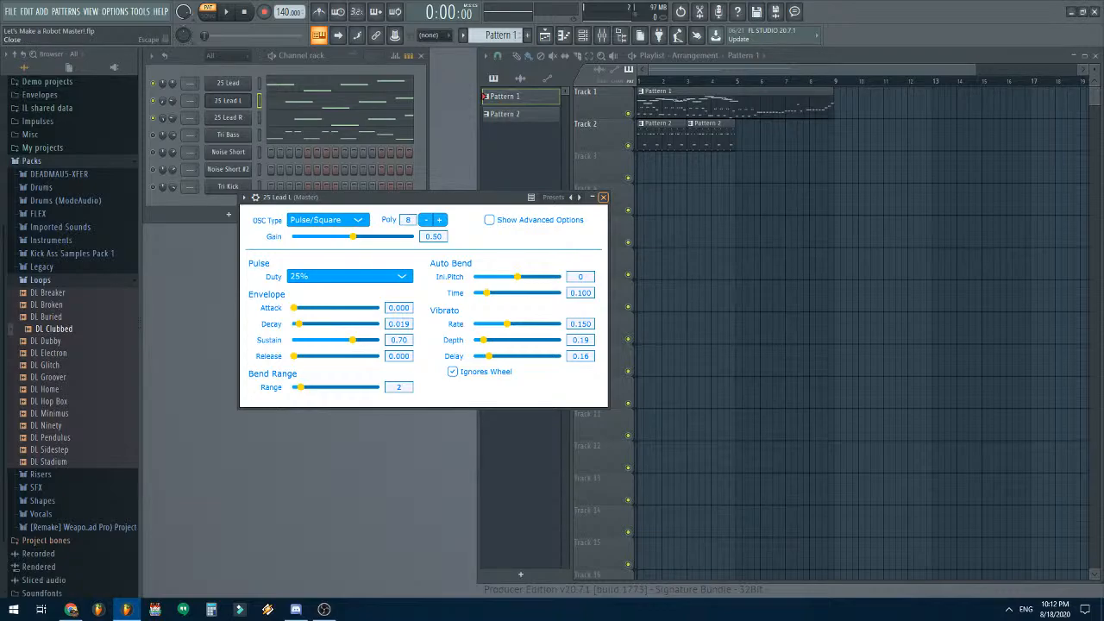
pyautogui.click(602, 197)
# - Set the 25 Lead R envelope to decay 0.019 and sustain 0.70, and save the project
pyautogui.click(228, 117)
pyautogui.click(414, 339)
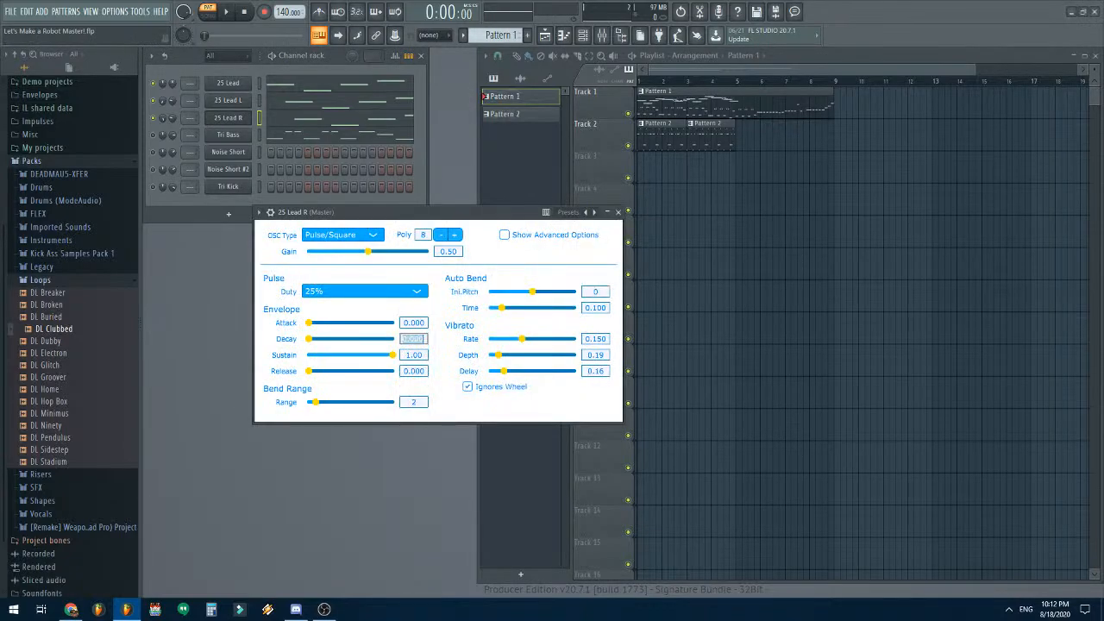
pyautogui.write('0.019')
pyautogui.press('Return')
pyautogui.click(414, 355)
pyautogui.write('0.7')
pyautogui.press('Return')
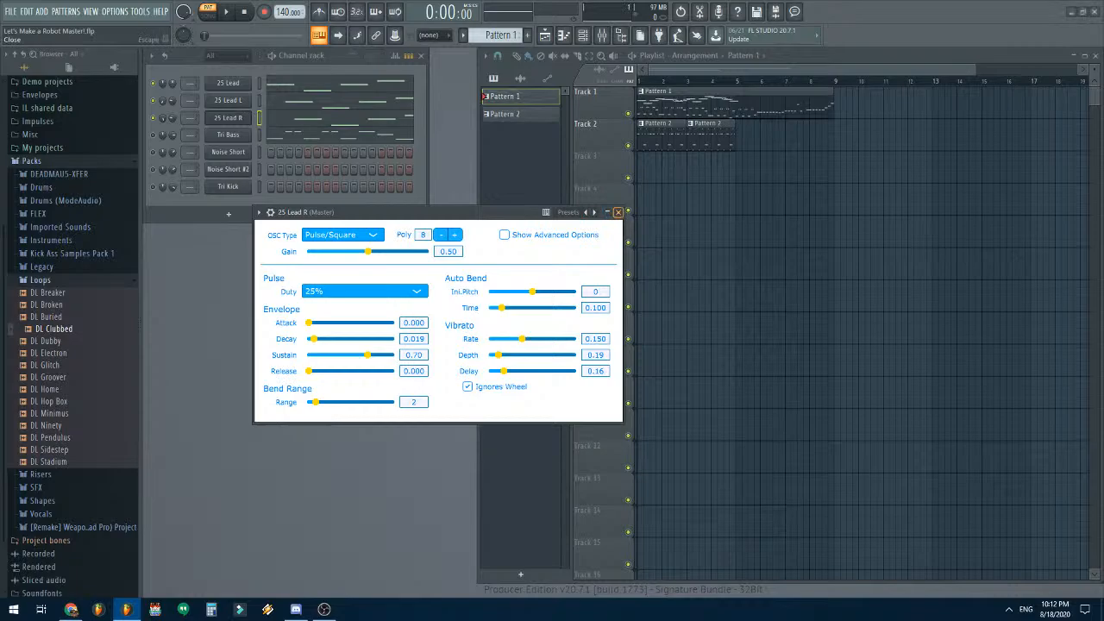
pyautogui.click(606, 211)
pyautogui.click(10, 12)
pyautogui.click(26, 65)
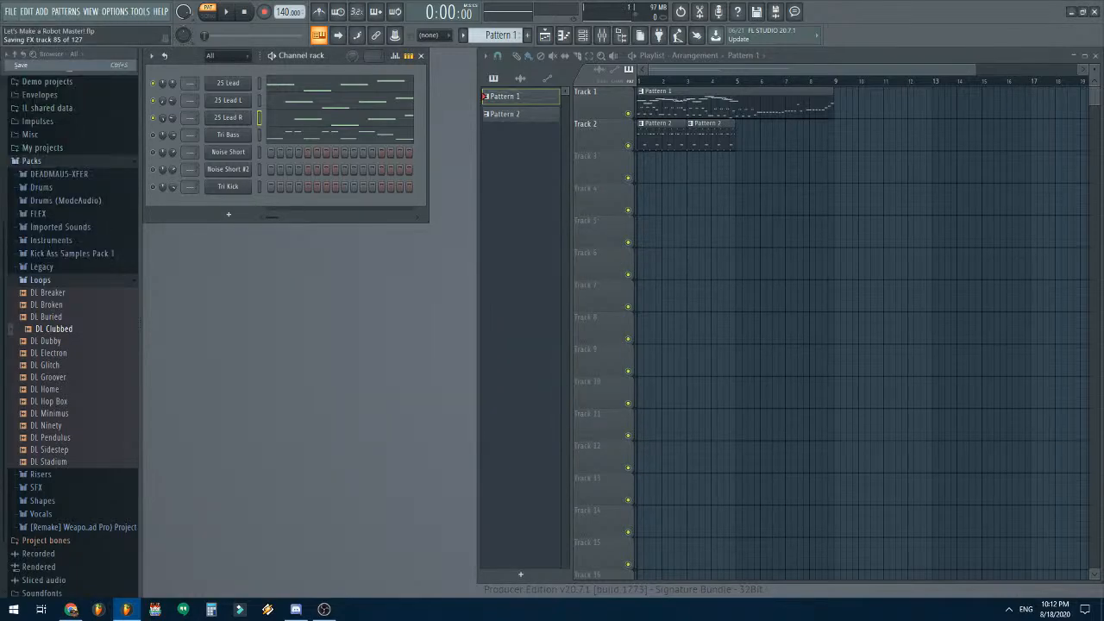
# - Play Pattern 1 in pattern mode to hear the leads with the new envelopes
pyautogui.press('l')
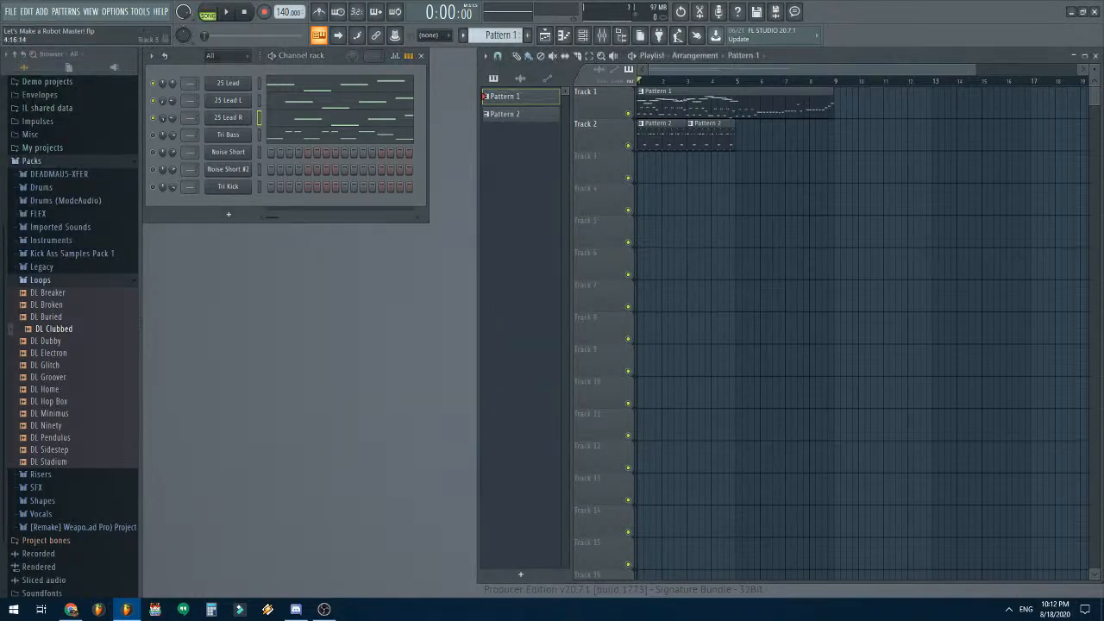
pyautogui.press('l')
pyautogui.press('space')
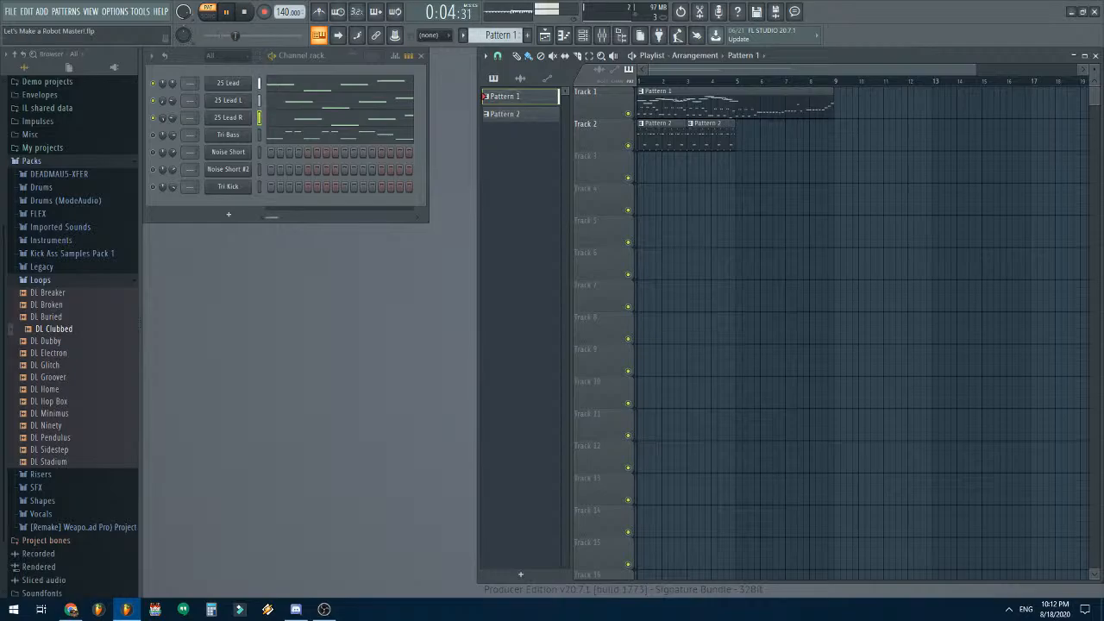
pyautogui.press('space')
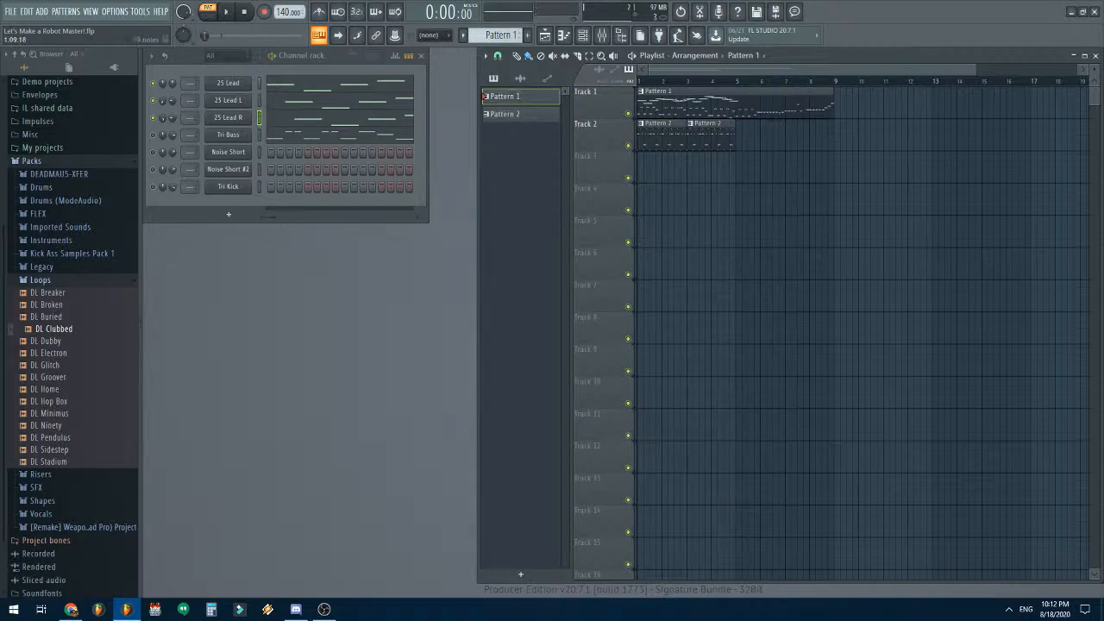
# - Delete the last four notes (G5, F5, E5, C#5) of the 25 Lead melody in bar 4
pyautogui.press('F7')
pyautogui.scroll(3, 732, 259)
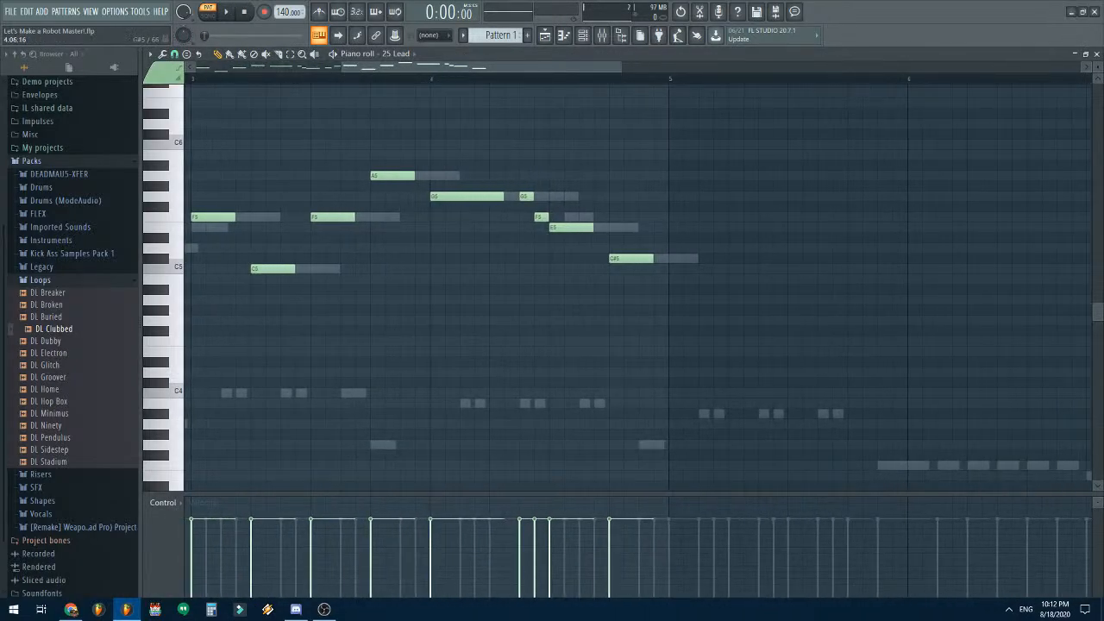
pyautogui.rightClick(527, 196)
pyautogui.rightClick(542, 217)
pyautogui.rightClick(559, 226)
pyautogui.rightClick(623, 259)
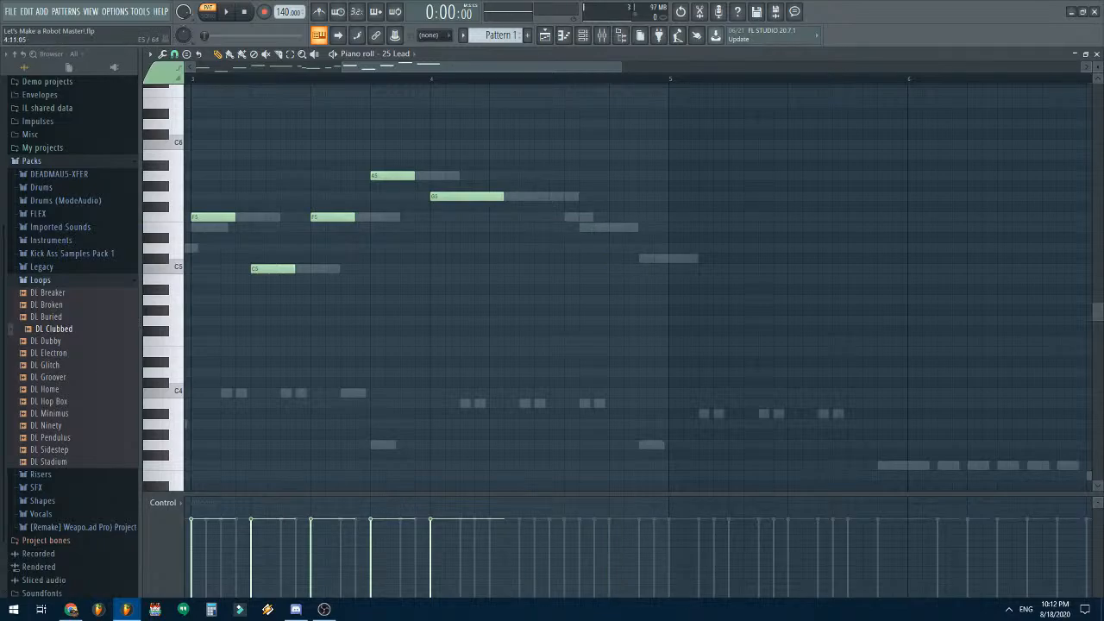
# - Add two D5 notes after the long G5 in bar 4, trimming the first to 1.5 steps with 1/2 step snap, and restore Cell snap
pyautogui.moveTo(523, 238); pyautogui.dragTo(524, 249)
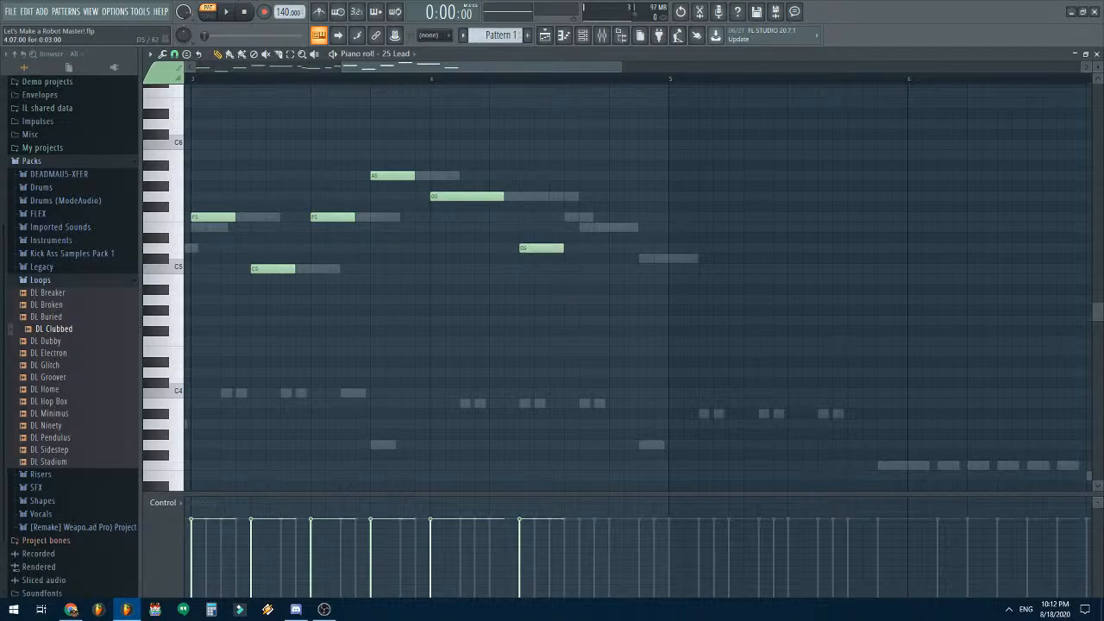
pyautogui.moveTo(561, 249); pyautogui.dragTo(547, 248)
pyautogui.click(542, 249)
pyautogui.click(560, 249)
pyautogui.click(174, 53)
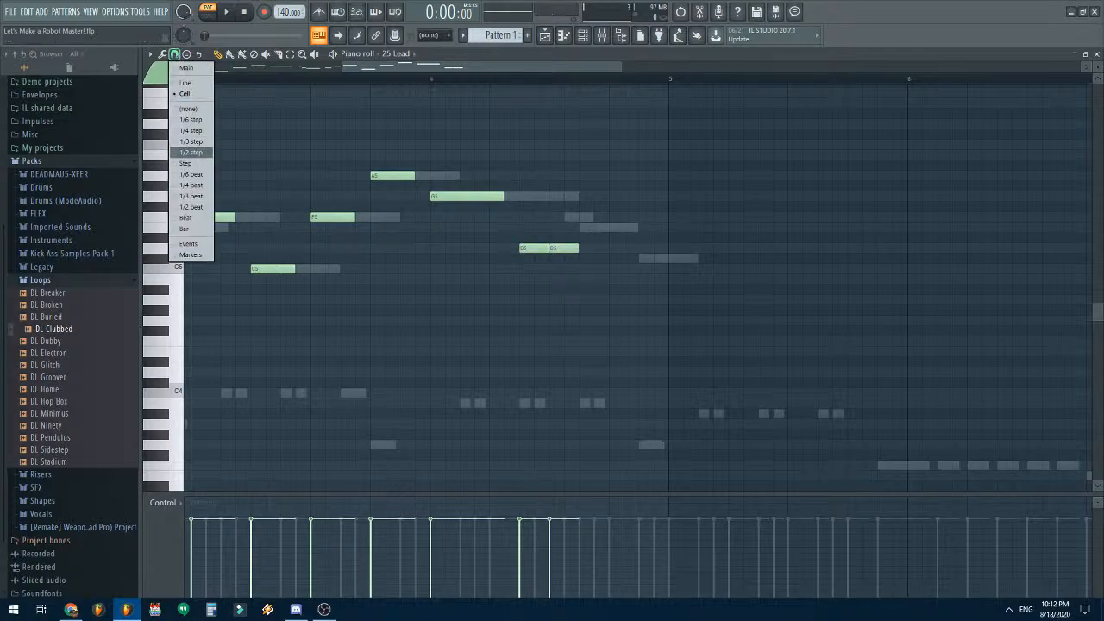
pyautogui.click(192, 153)
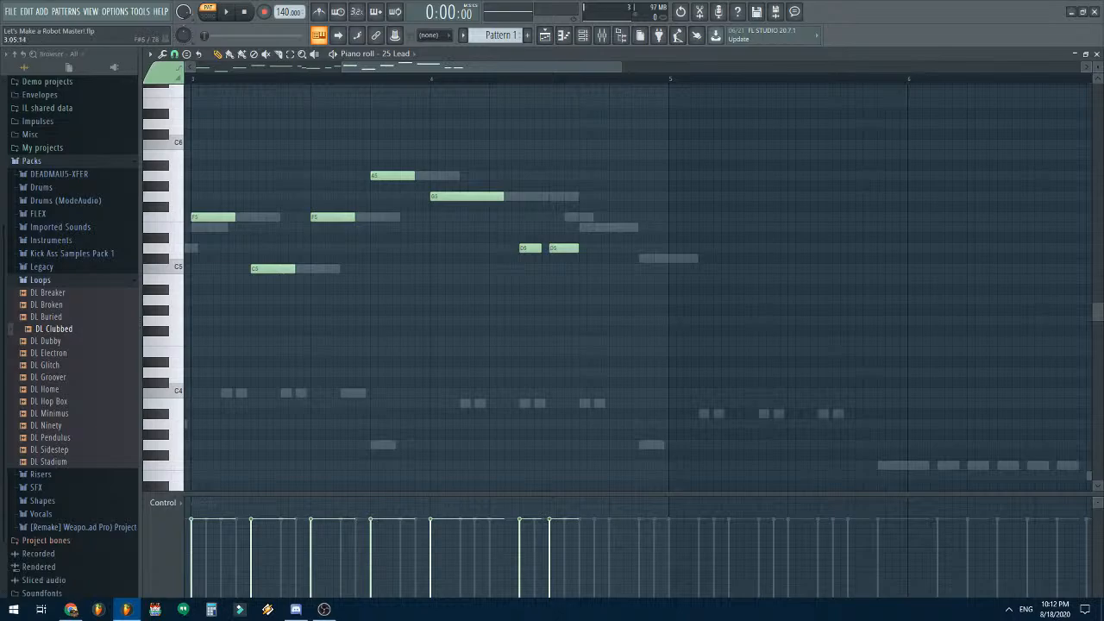
pyautogui.click(174, 54)
pyautogui.click(191, 94)
# - Continue the 25 Lead melody with short A#4 and C5 notes ending bar 4 and a three-step D5 starting bar 5
pyautogui.scroll(-2, 277, 172)
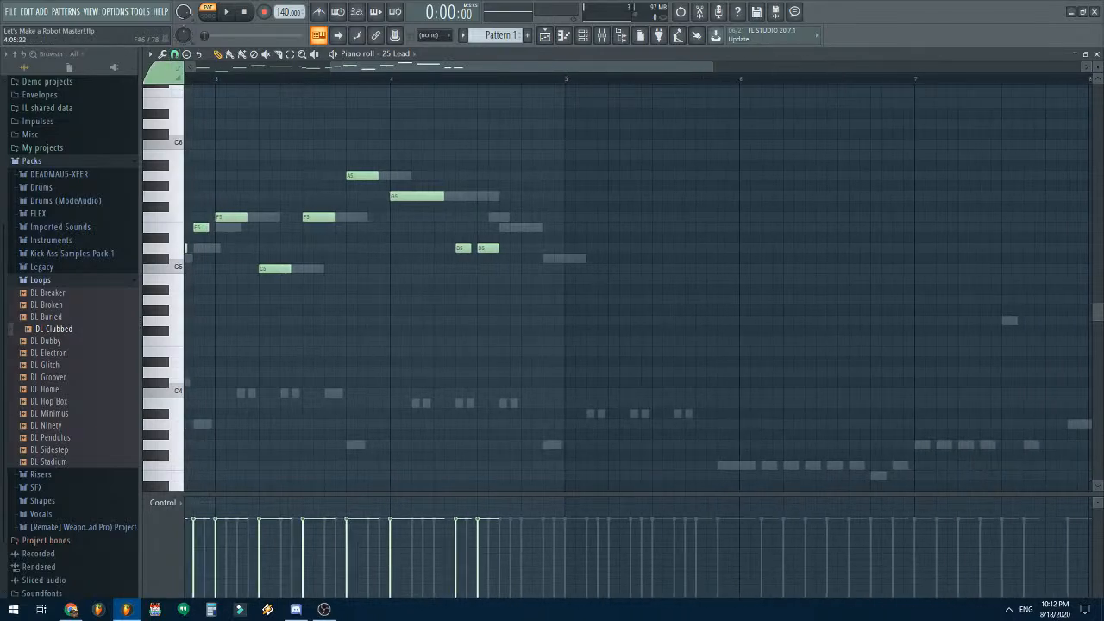
pyautogui.moveTo(456, 66); pyautogui.dragTo(418, 66)
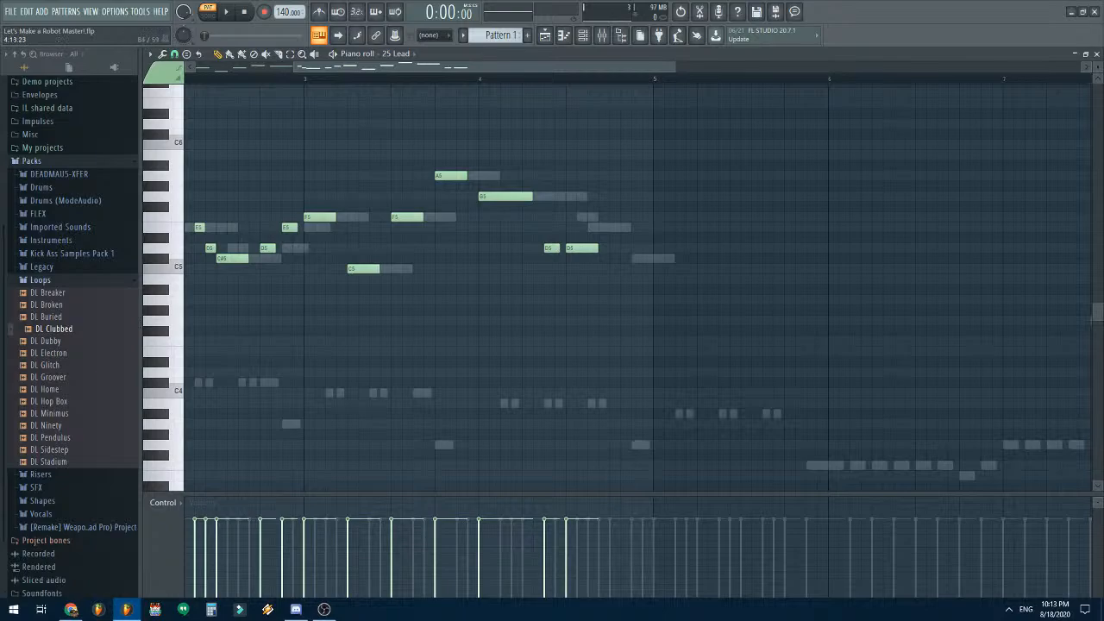
pyautogui.click(614, 290)
pyautogui.click(636, 269)
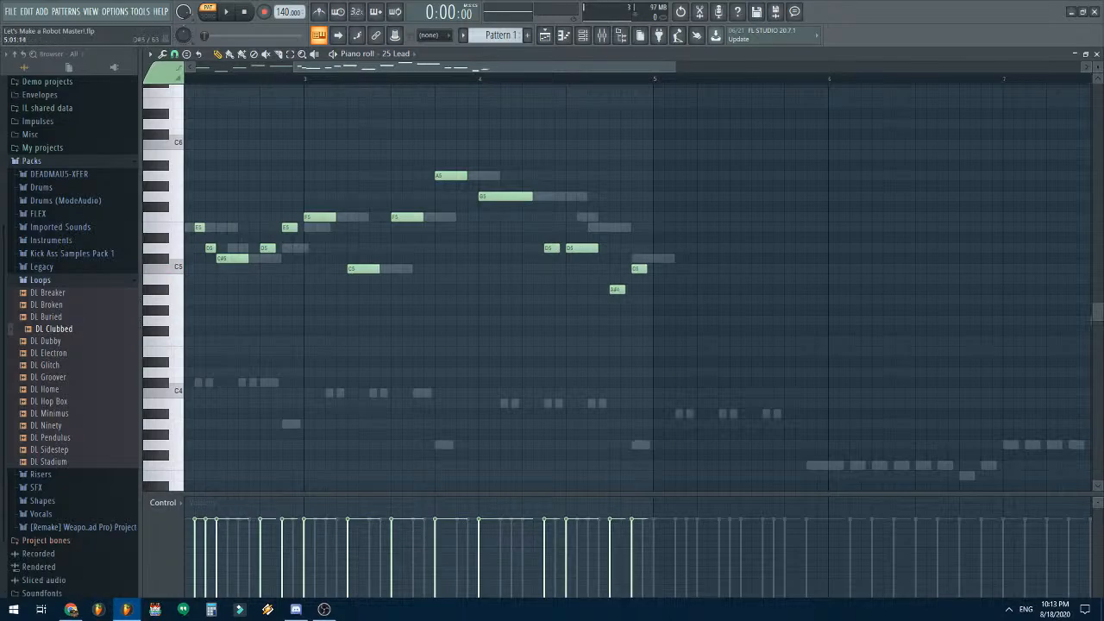
pyautogui.moveTo(658, 238); pyautogui.dragTo(659, 248)
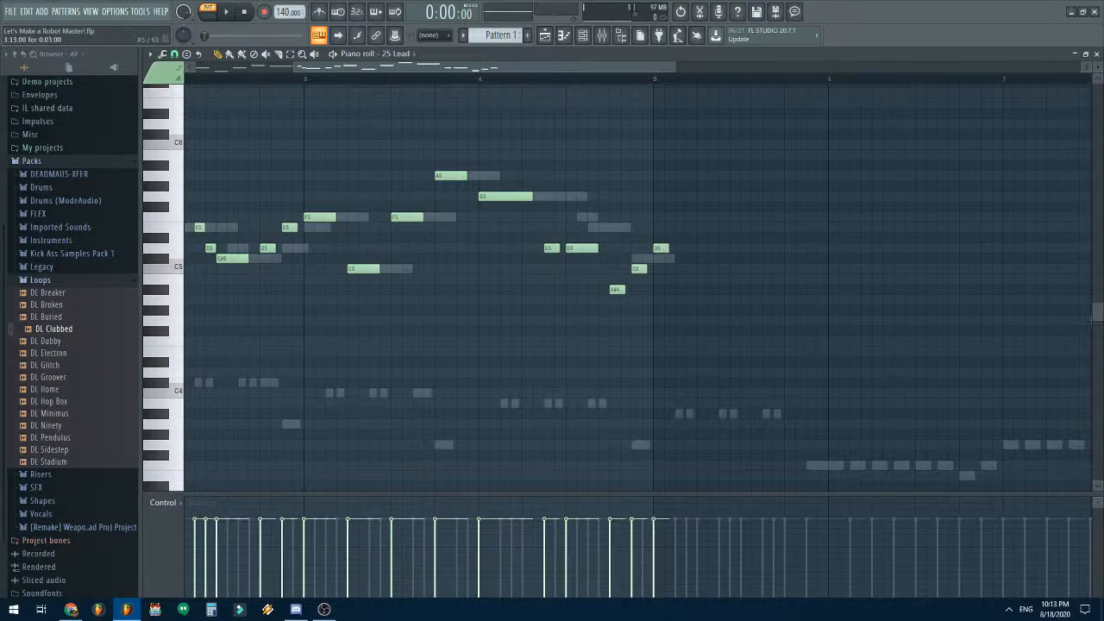
pyautogui.click(450, 175)
pyautogui.rightClick(660, 248)
pyautogui.click(658, 248)
# - Replace all 25 Lead L notes with a copy of the 25 Lead melody, shifted two steps later
pyautogui.moveTo(587, 66); pyautogui.dragTo(490, 66)
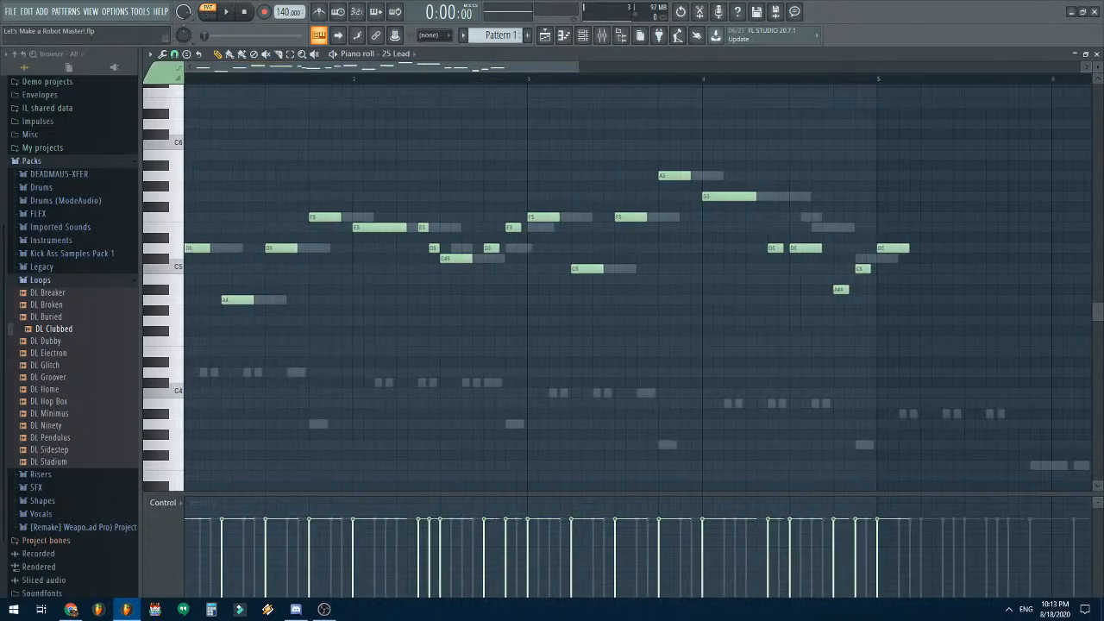
pyautogui.hotkey('ctrl', 'a')
pyautogui.click(398, 53)
pyautogui.click(407, 88)
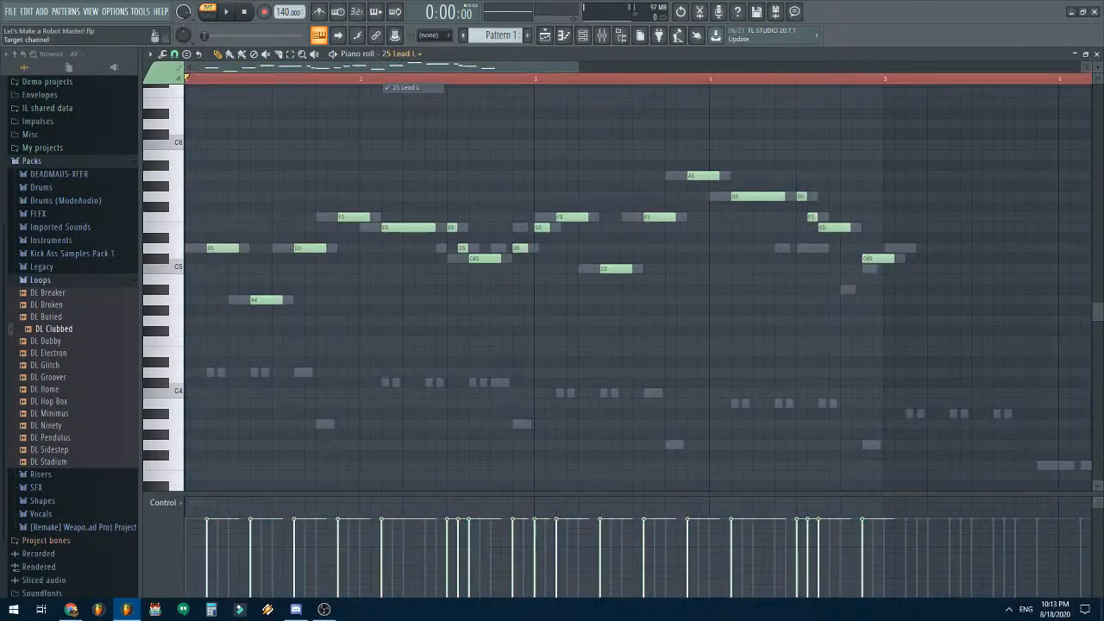
pyautogui.hotkey('ctrl', 'a')
pyautogui.press('Delete')
pyautogui.hotkey('ctrl', 'v')
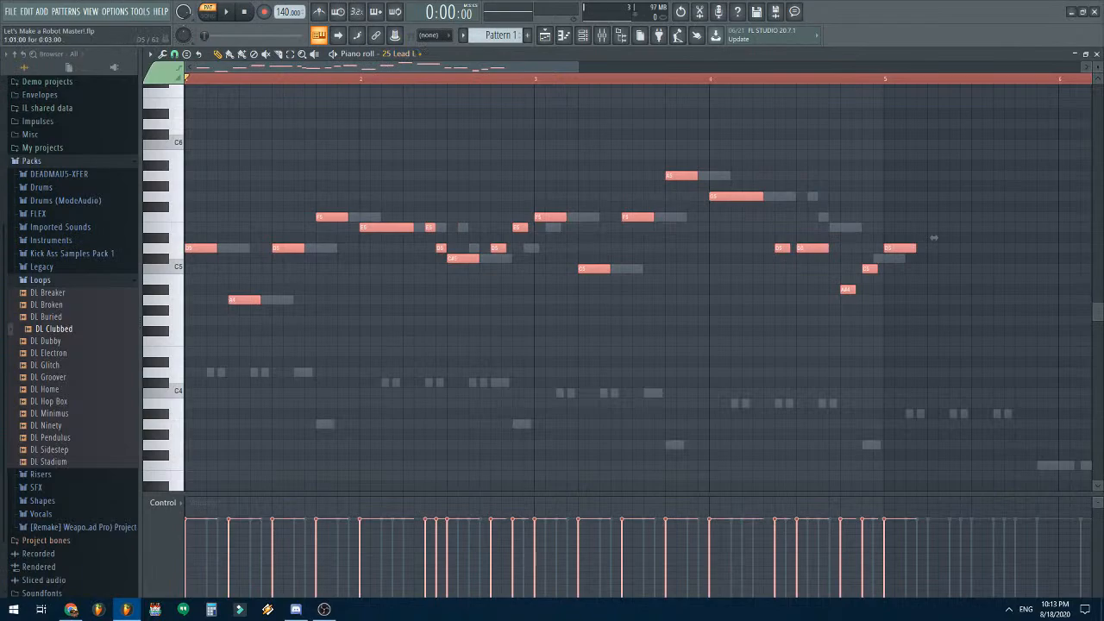
pyautogui.moveTo(933, 237); pyautogui.dragTo(955, 237)
# - Replace all 25 Lead R notes with the 25 Lead L melody, shifted one step later
pyautogui.click(388, 54)
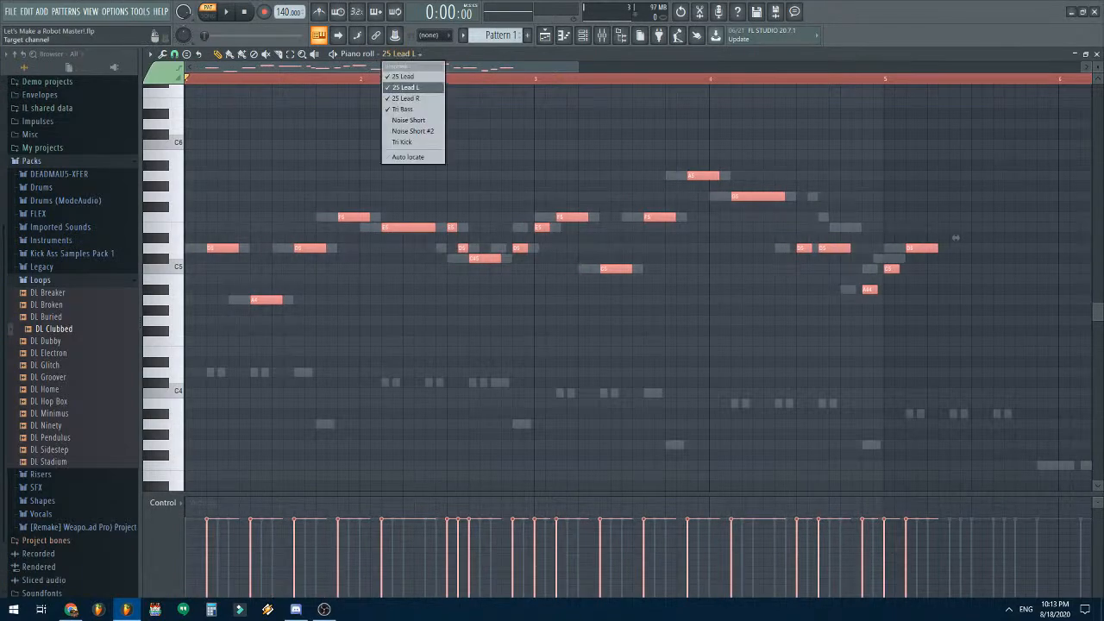
pyautogui.click(407, 98)
pyautogui.hotkey('ctrl', 'a')
pyautogui.press('Delete')
pyautogui.hotkey('ctrl', 'v')
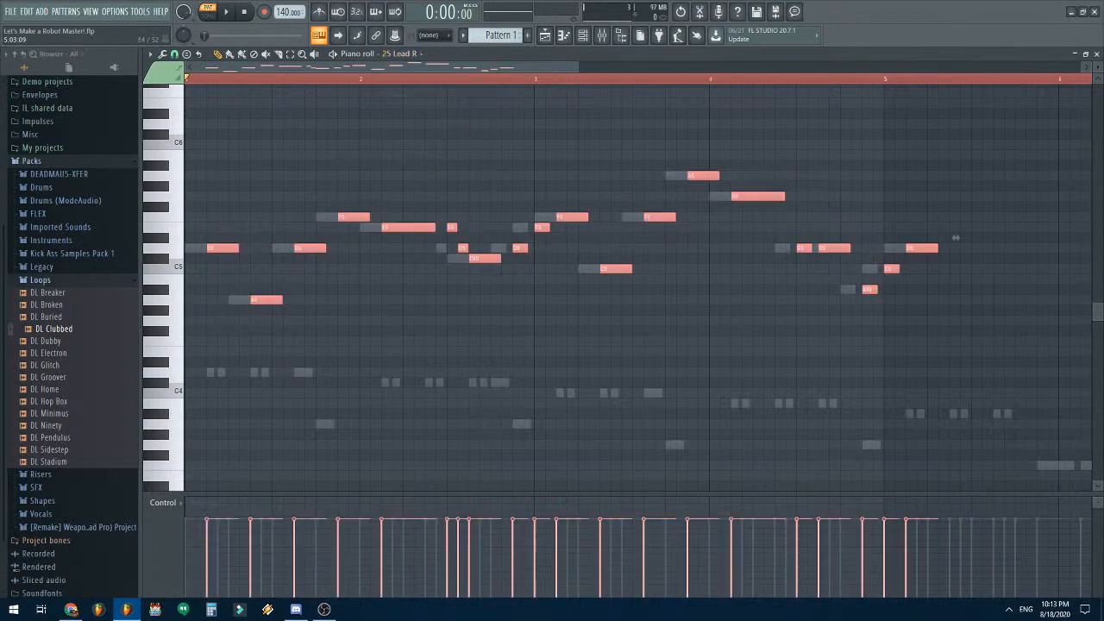
pyautogui.hotkey('shift', 'Right')
pyautogui.hotkey('ctrl', 'd')
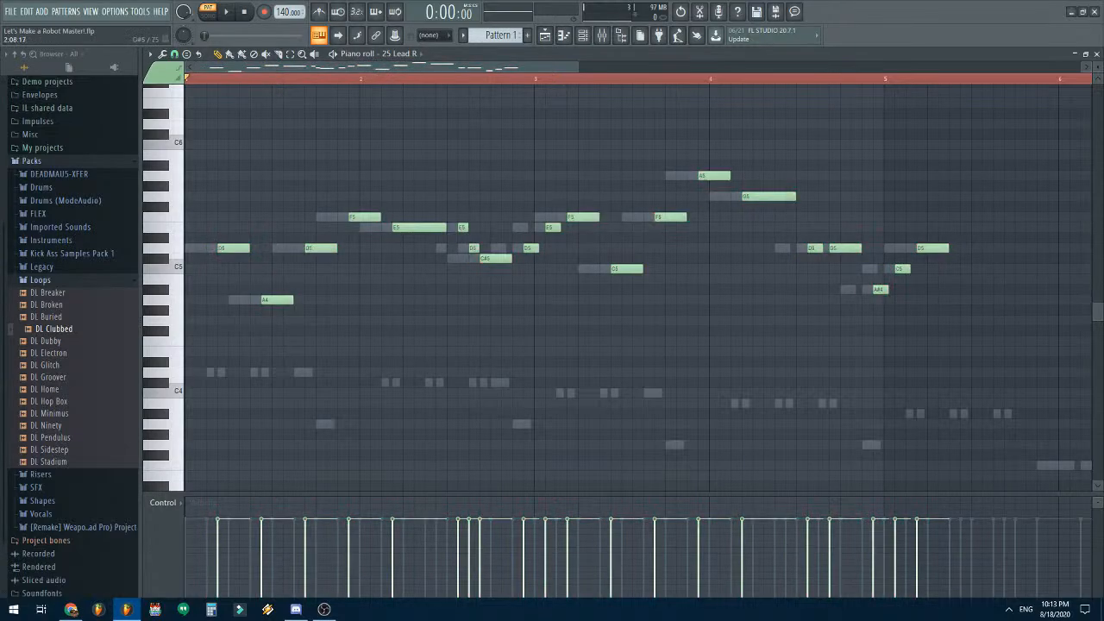
# - Close the piano roll and play Pattern 1 to hear the revised lead echoes
pyautogui.press('F7')
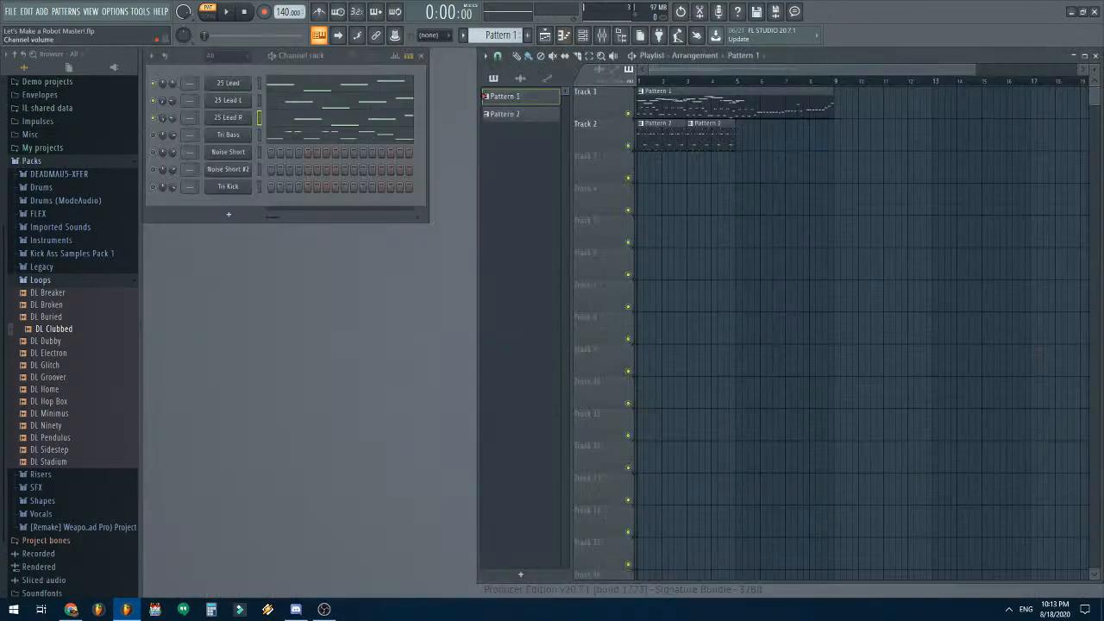
pyautogui.press('space')
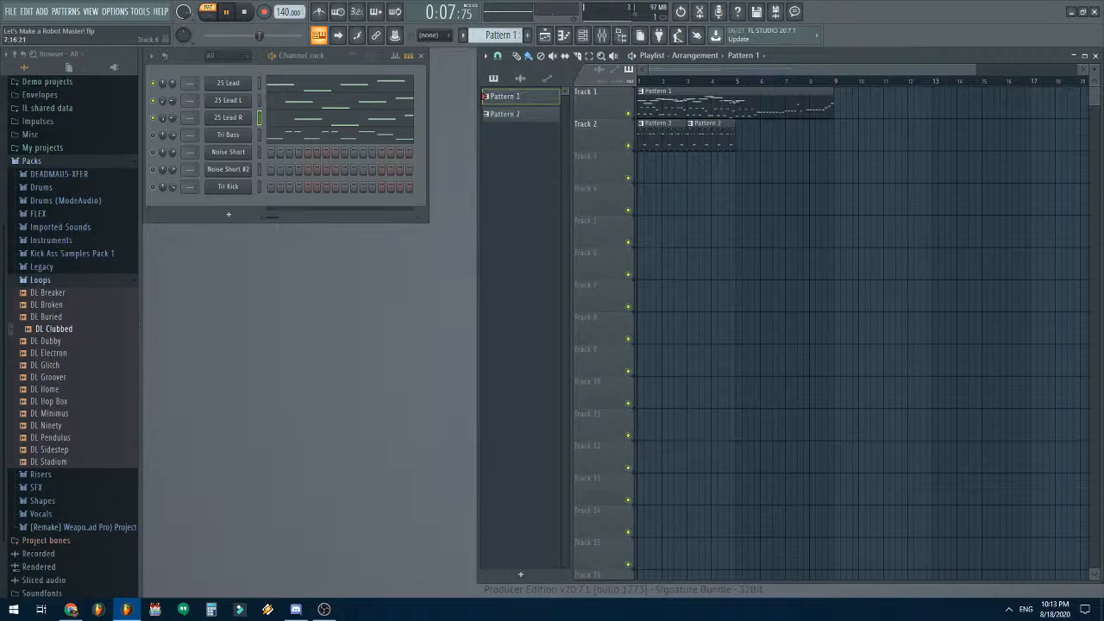
pyautogui.press('space')
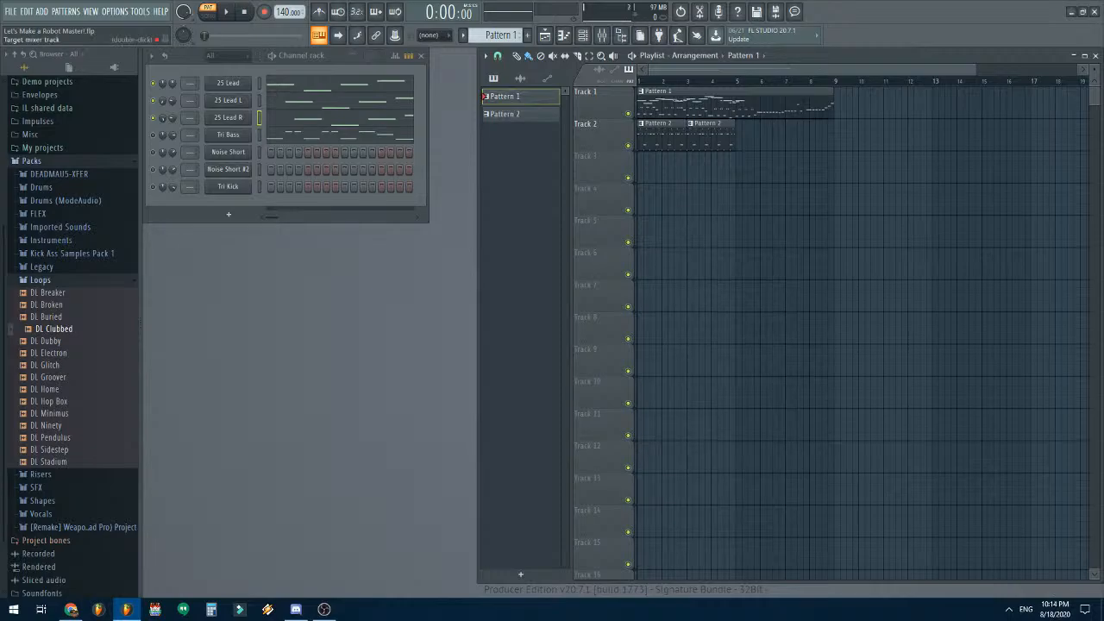
# - Inspect the available oscillator types of 25 Lead R and audition the Tri Kick channel's settings
pyautogui.click(228, 117)
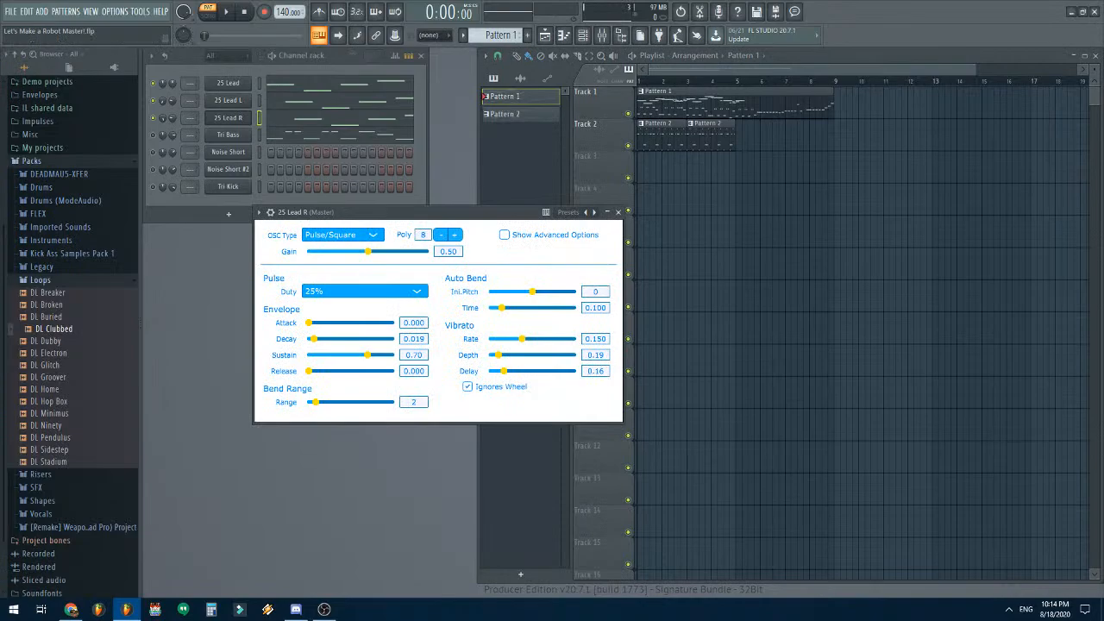
pyautogui.click(341, 234)
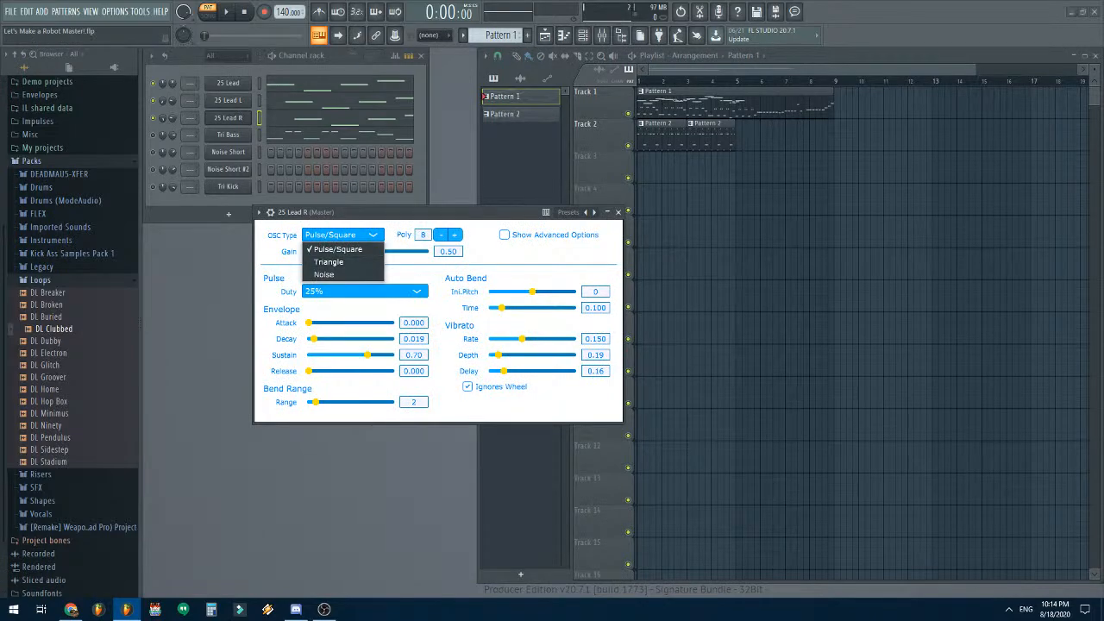
pyautogui.click(479, 250)
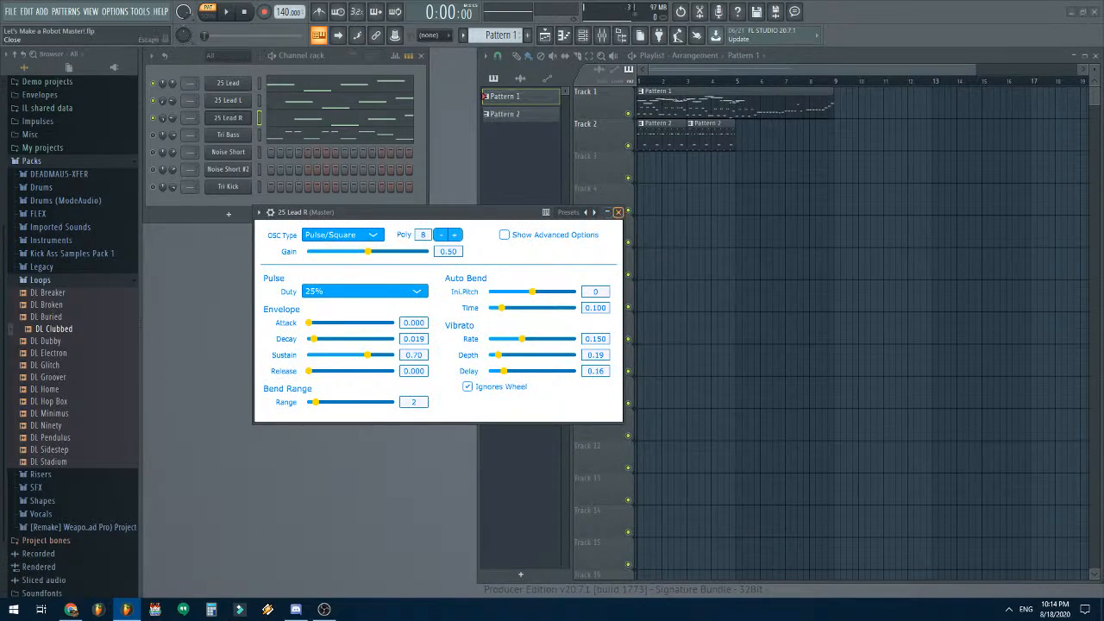
pyautogui.click(617, 211)
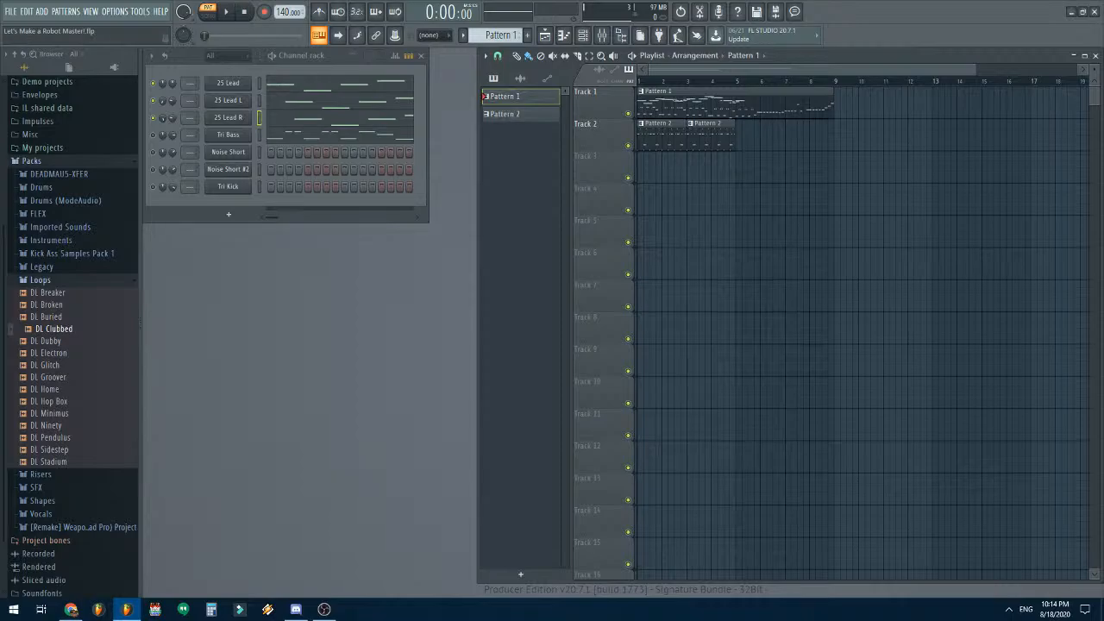
pyautogui.click(228, 186)
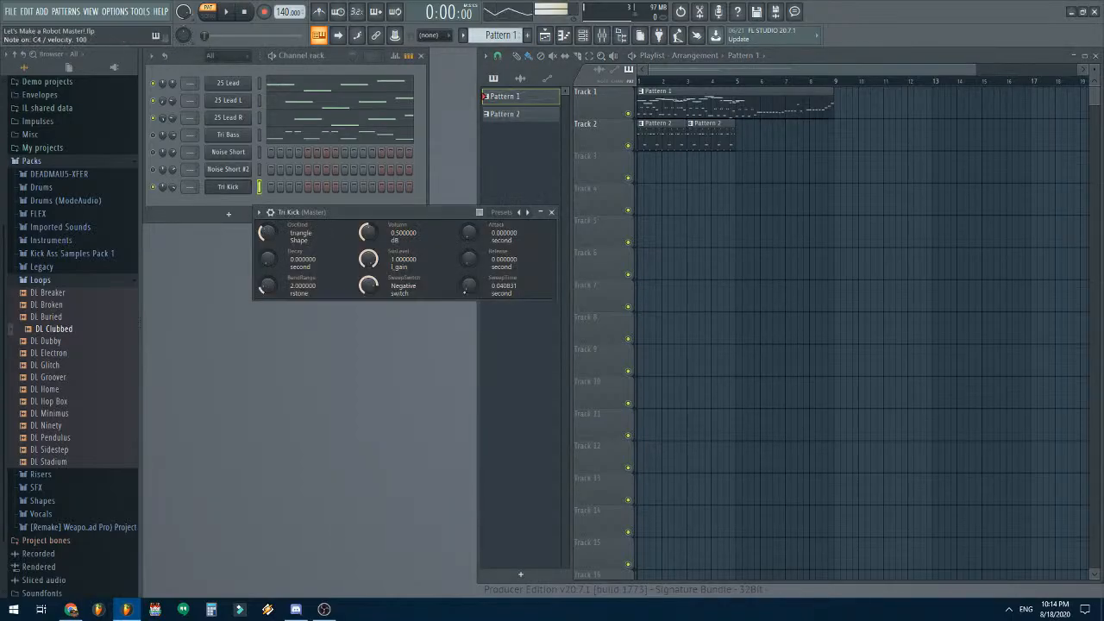
pyautogui.click(552, 212)
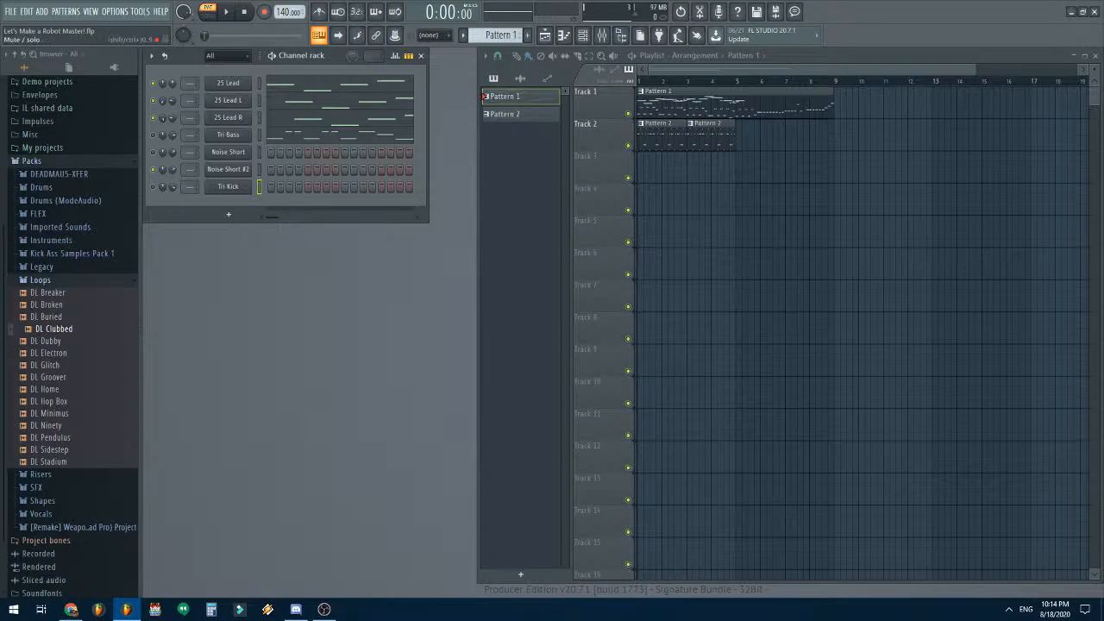
# - Toggle solo on Tri Kick to unmute every channel, and switch playback to song mode
pyautogui.rightClick(153, 182)
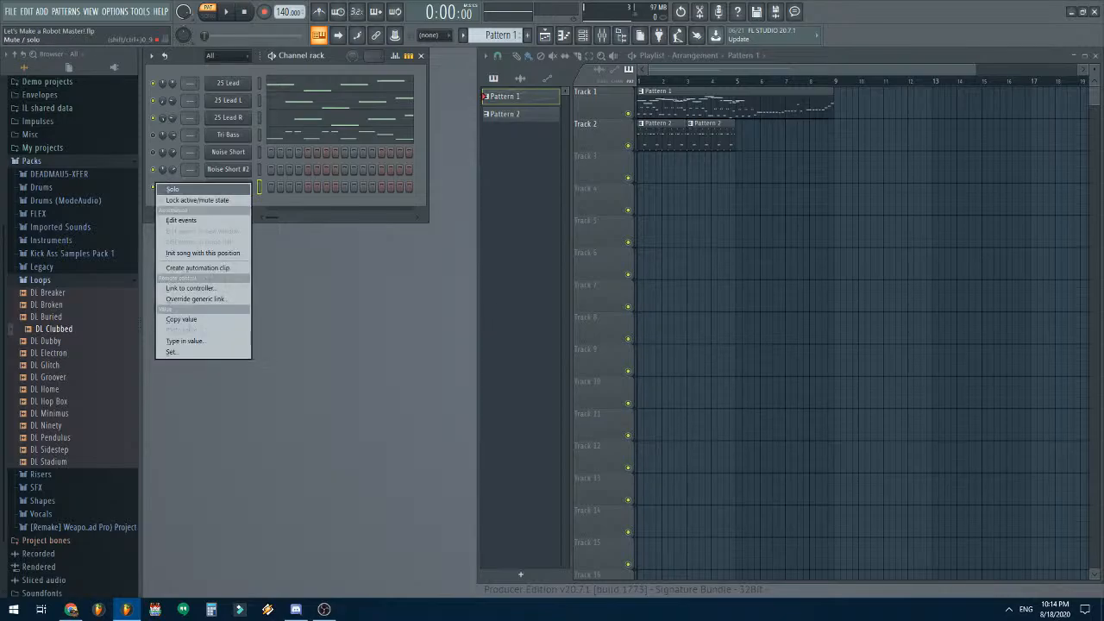
pyautogui.click(164, 189)
pyautogui.rightClick(152, 187)
pyautogui.click(164, 196)
pyautogui.press('l')
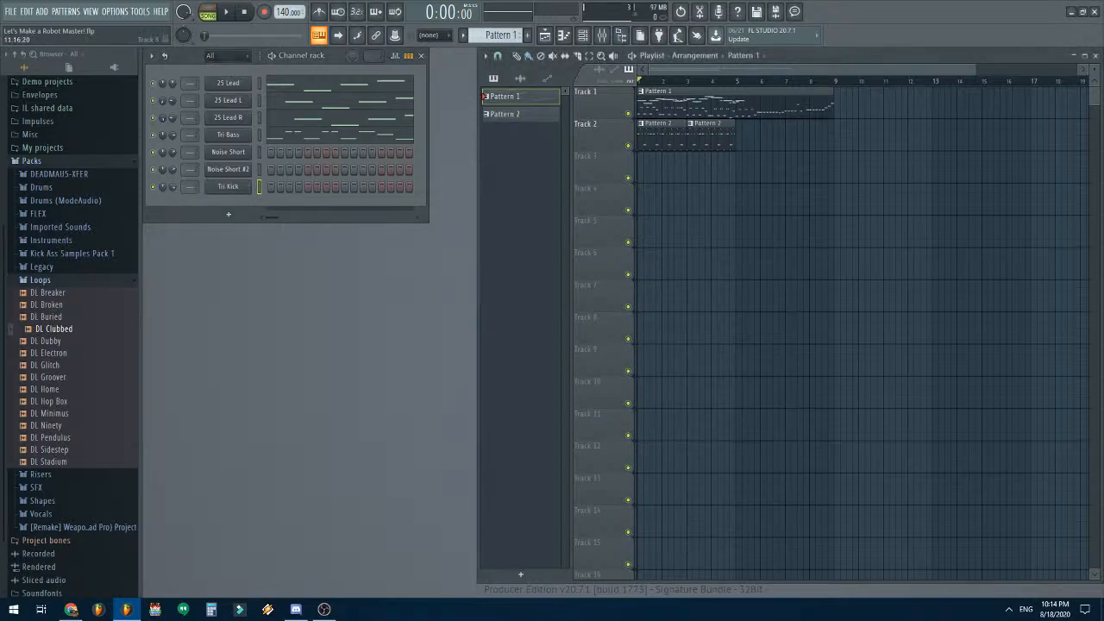
# - Play the arrangement from the start to hear Pattern 1 with the Pattern 2 drums
pyautogui.rightClick(848, 233)
pyautogui.press('space')
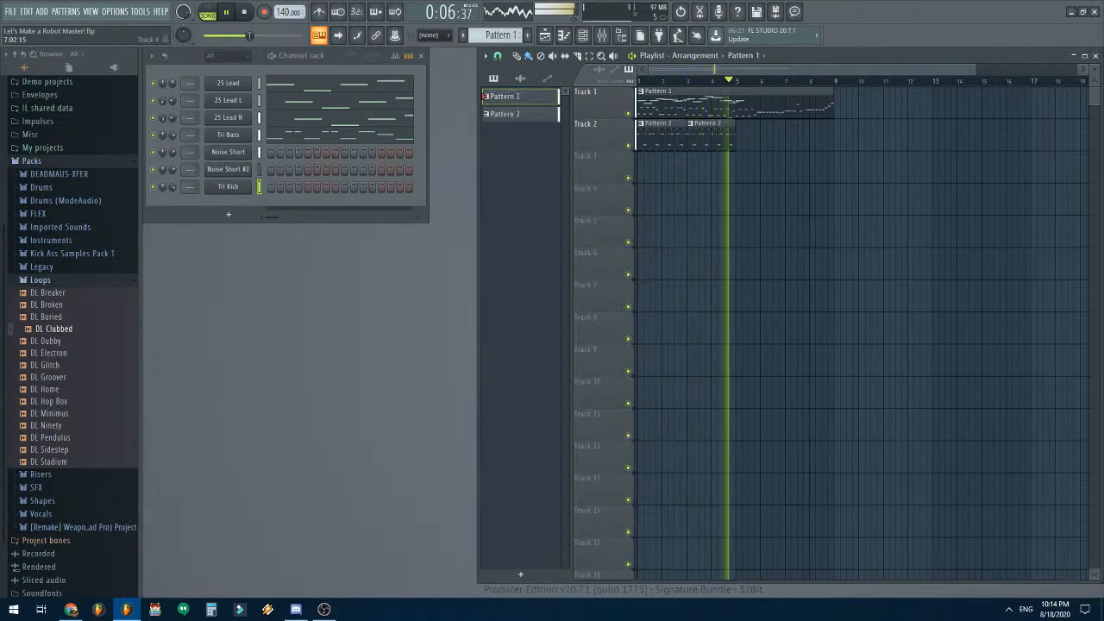
pyautogui.press('space')
# - Add two more Pattern 2 clips on Track 2 to fill bars 5 through 8
pyautogui.press('KP_Add')
pyautogui.moveTo(742, 136); pyautogui.dragTo(802, 136)
pyautogui.press('KP_Subtract')
# - Open the 25 Lead melody in the piano roll and play it in pattern mode and song mode
pyautogui.click(384, 84)
pyautogui.scroll(-8, 763, 349)
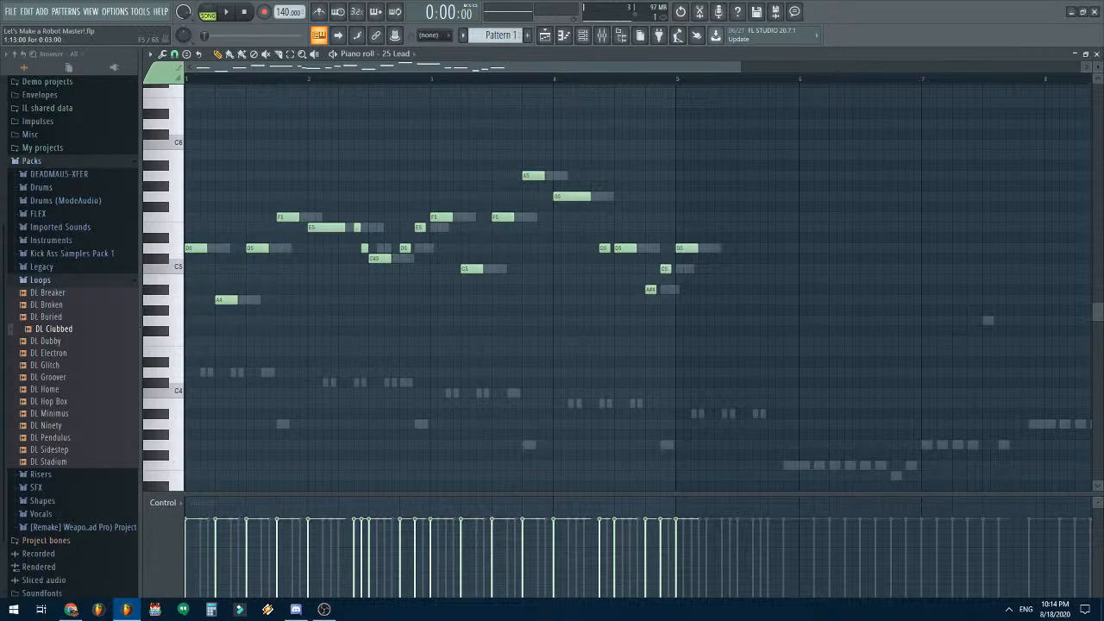
pyautogui.hscroll(1, 465, 250)
pyautogui.hscroll(-1, 466, 250)
pyautogui.moveTo(284, 67)
pyautogui.mouseDown()
pyautogui.moveTo(474, 67)
pyautogui.moveTo(284, 67)
pyautogui.mouseUp()
pyautogui.press('l')
pyautogui.press('space')
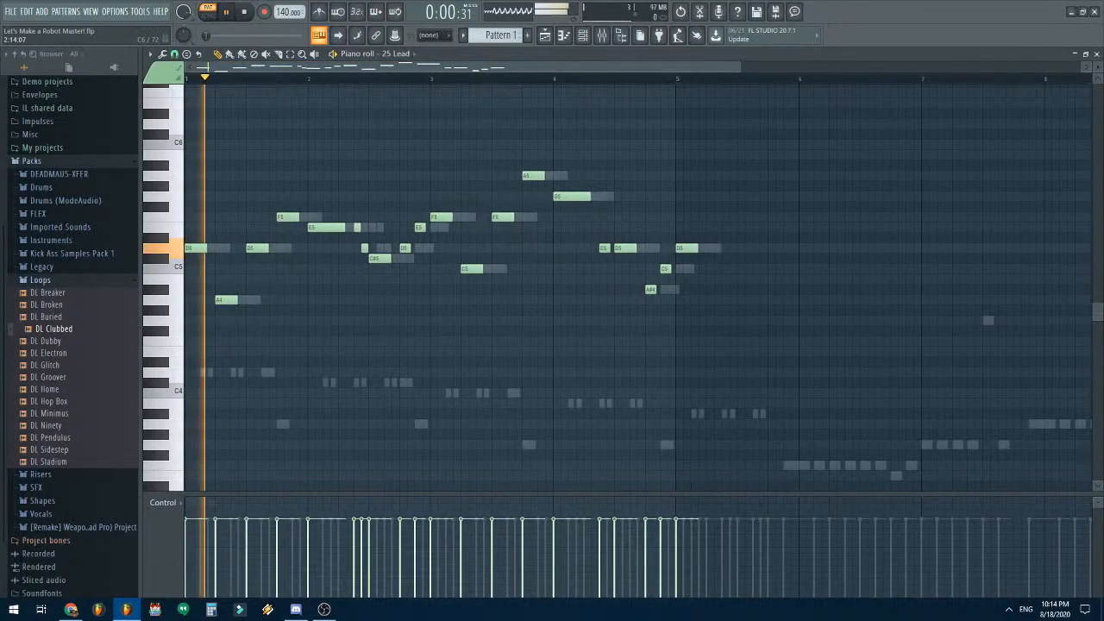
pyautogui.press('space')
pyautogui.press('l')
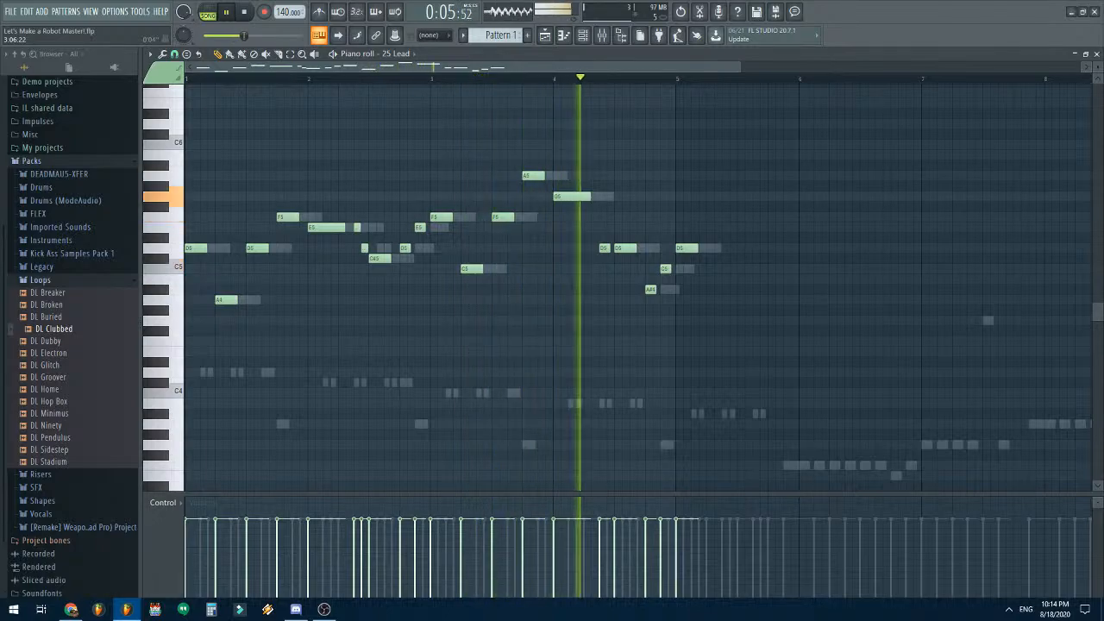
pyautogui.press('space')
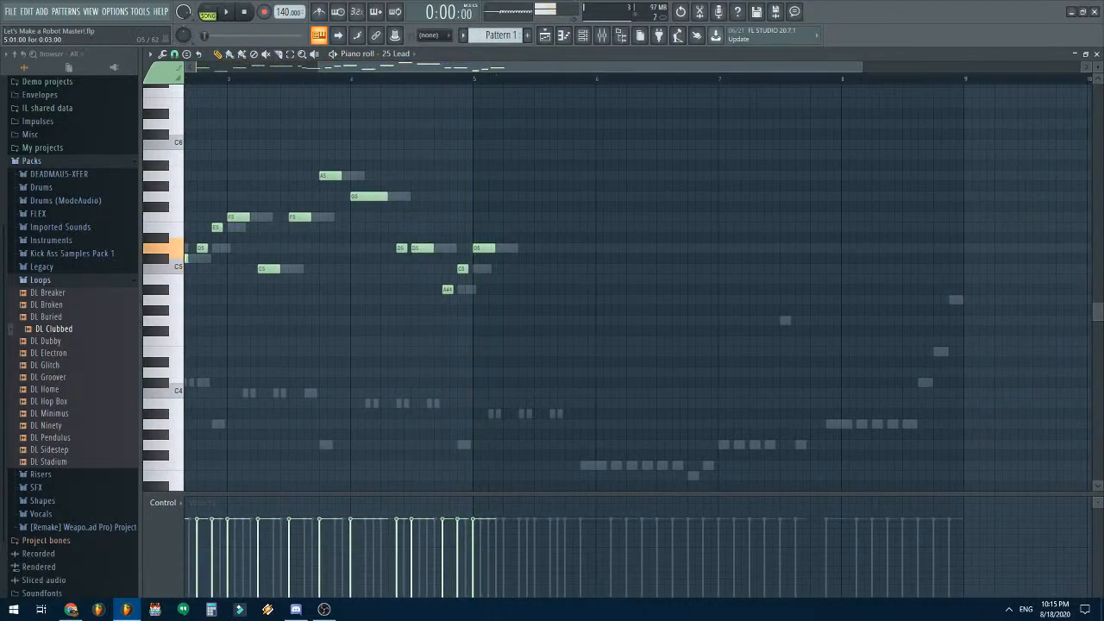
# - Continue the 25 Lead melody in bar 5 with A#4 and D5, followed by short F5 and E5 notes
pyautogui.moveTo(518, 278); pyautogui.dragTo(509, 289)
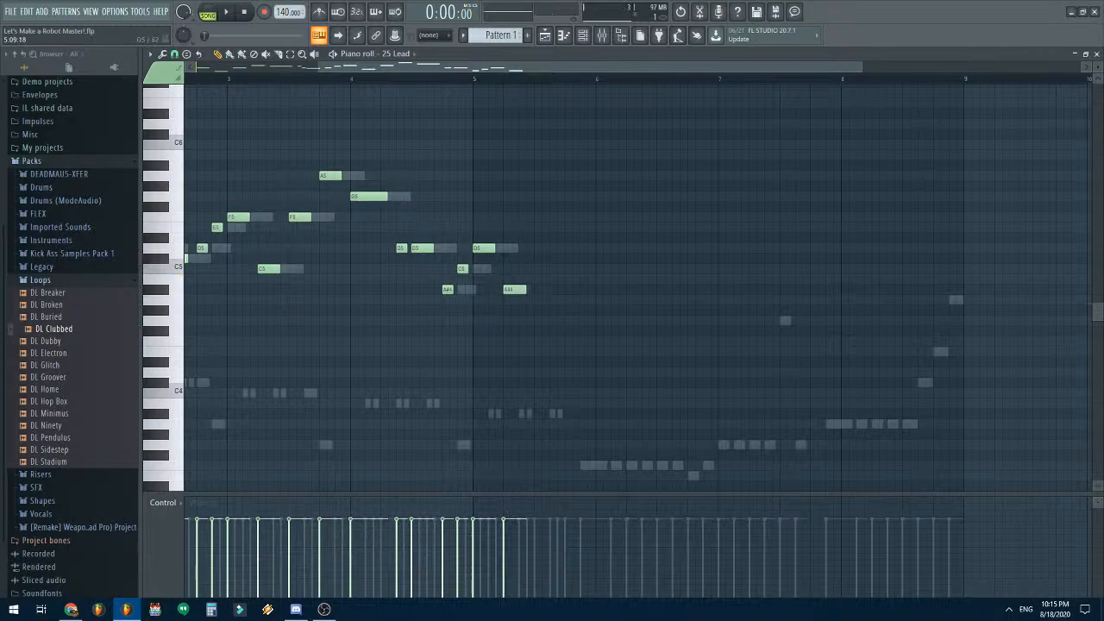
pyautogui.click(541, 248)
pyautogui.click(569, 216)
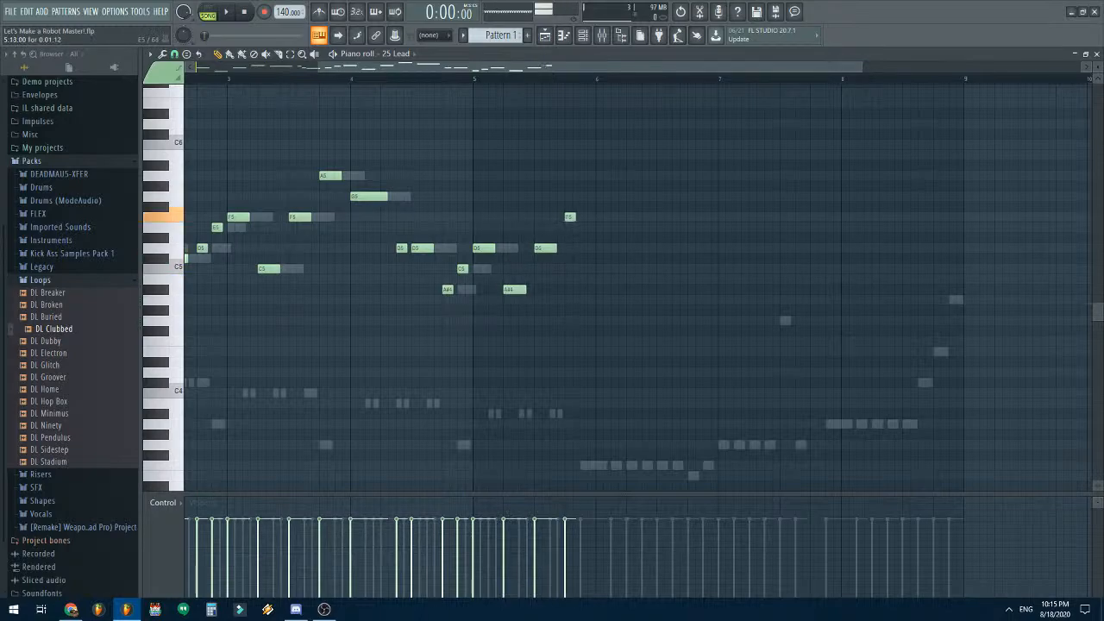
pyautogui.click(584, 227)
# - Fill bar 6 of 25 Lead with D5, A4 and D5, followed by short E5 and F5 notes
pyautogui.click(604, 248)
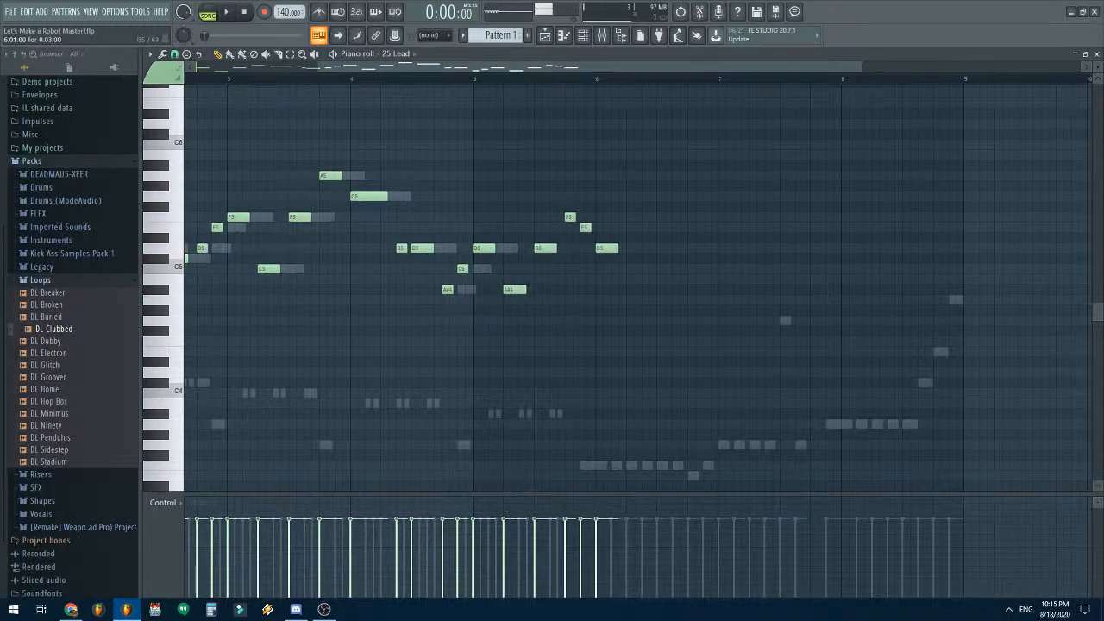
pyautogui.click(634, 299)
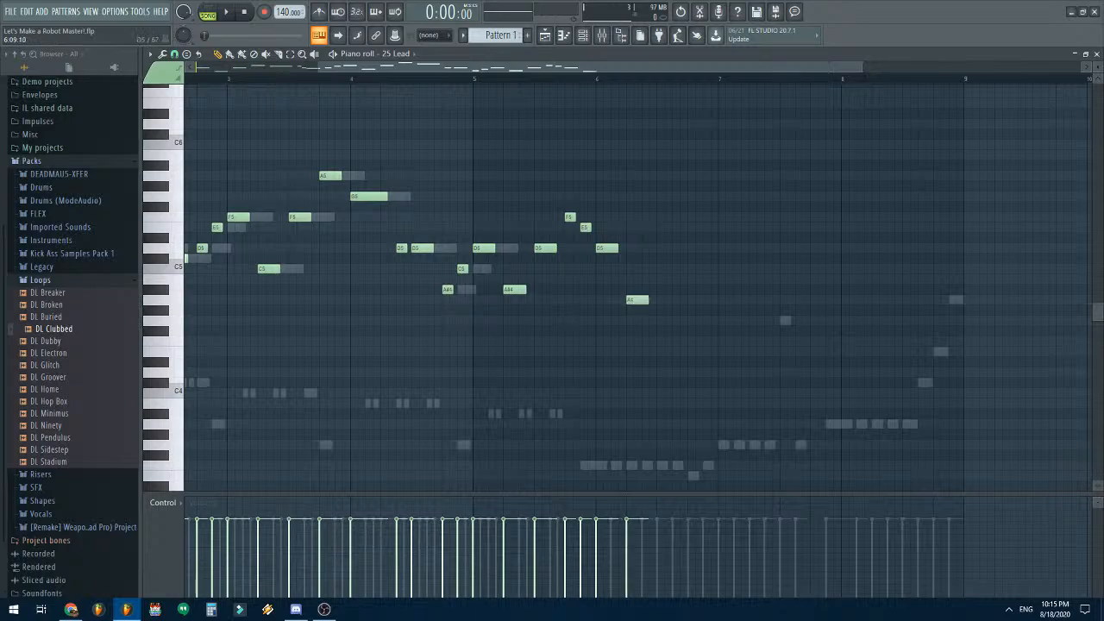
pyautogui.click(666, 247)
pyautogui.click(693, 227)
pyautogui.click(707, 216)
# - Fill bar 7 of 25 Lead with the notes G5, D5, G5 and A#5, starting on the bar line
pyautogui.click(733, 186)
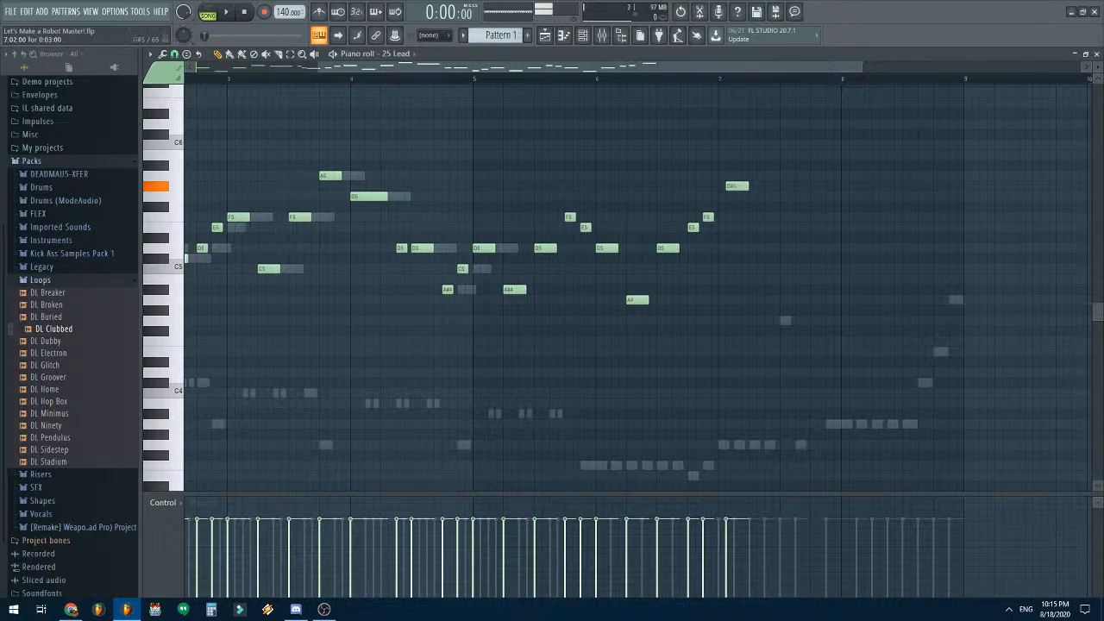
pyautogui.moveTo(733, 186); pyautogui.dragTo(726, 196)
pyautogui.click(758, 248)
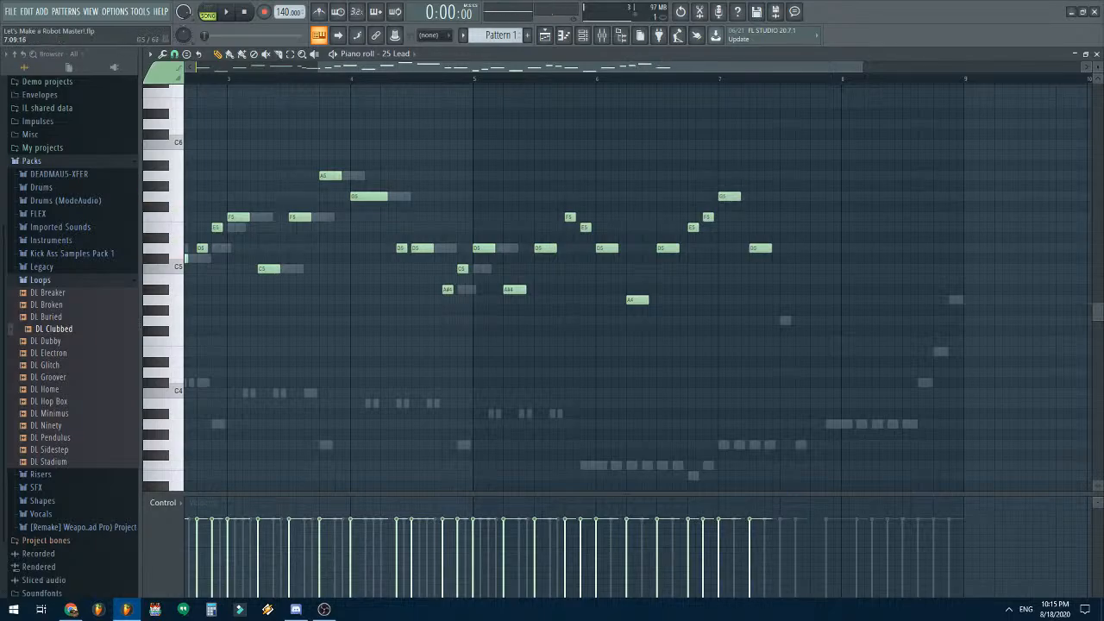
pyautogui.click(786, 196)
pyautogui.moveTo(822, 165); pyautogui.dragTo(815, 164)
# - Fill bar 8 of 25 Lead with a five-step A5, a short E5, a longer E5, and short F5 and E5 notes
pyautogui.click(845, 175)
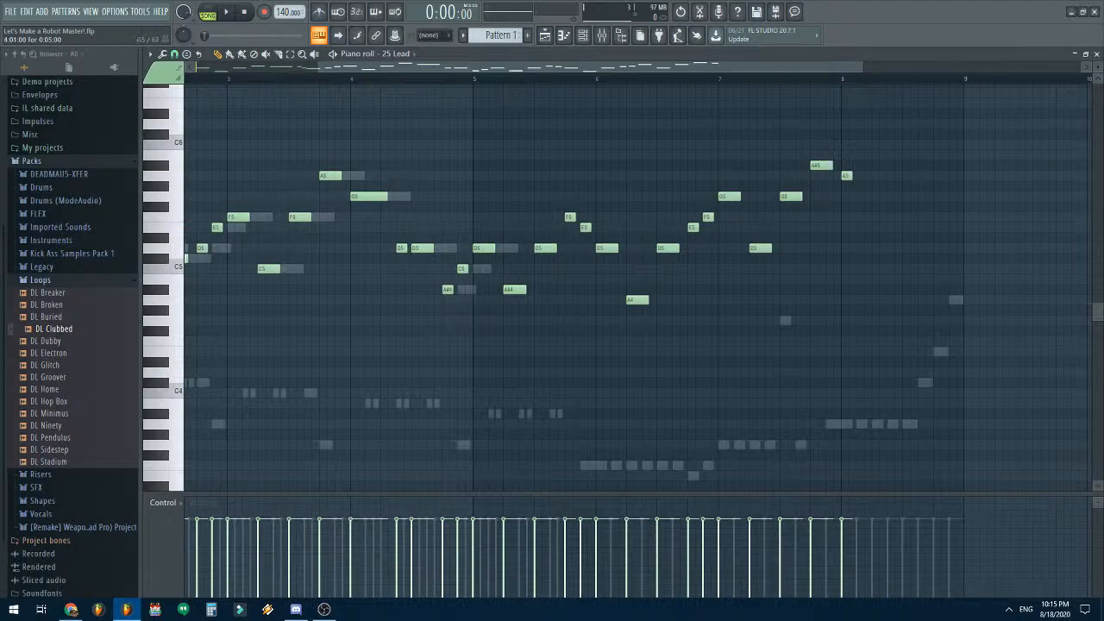
pyautogui.moveTo(850, 175); pyautogui.dragTo(879, 175)
pyautogui.click(893, 227)
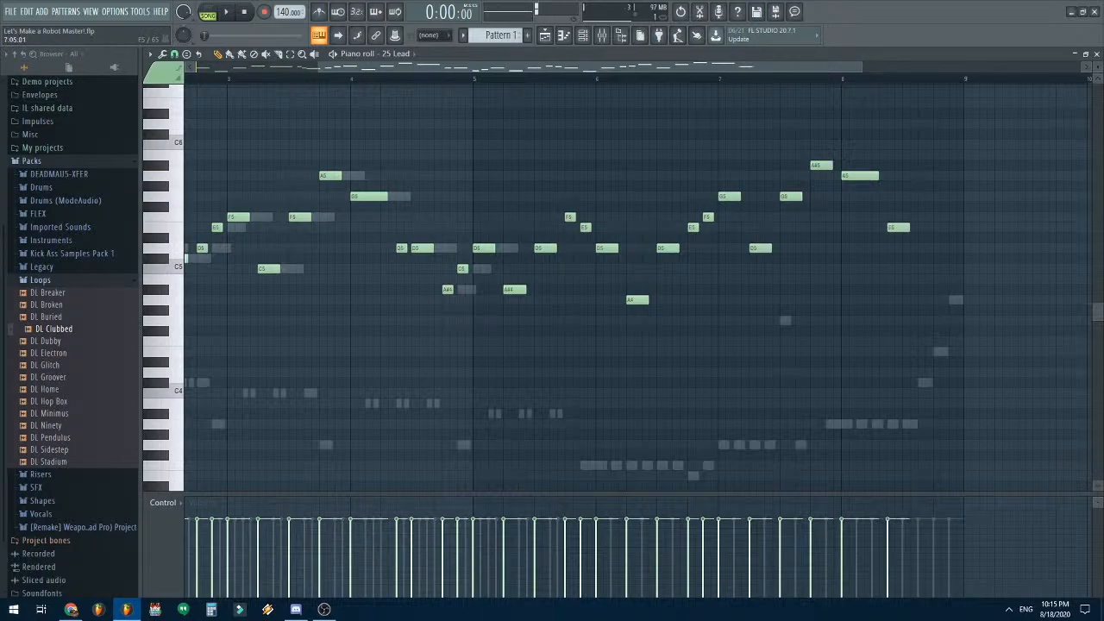
pyautogui.click(708, 217)
pyautogui.rightClick(893, 227)
pyautogui.click(892, 228)
pyautogui.click(821, 166)
pyautogui.click(905, 227)
pyautogui.click(938, 216)
pyautogui.click(953, 226)
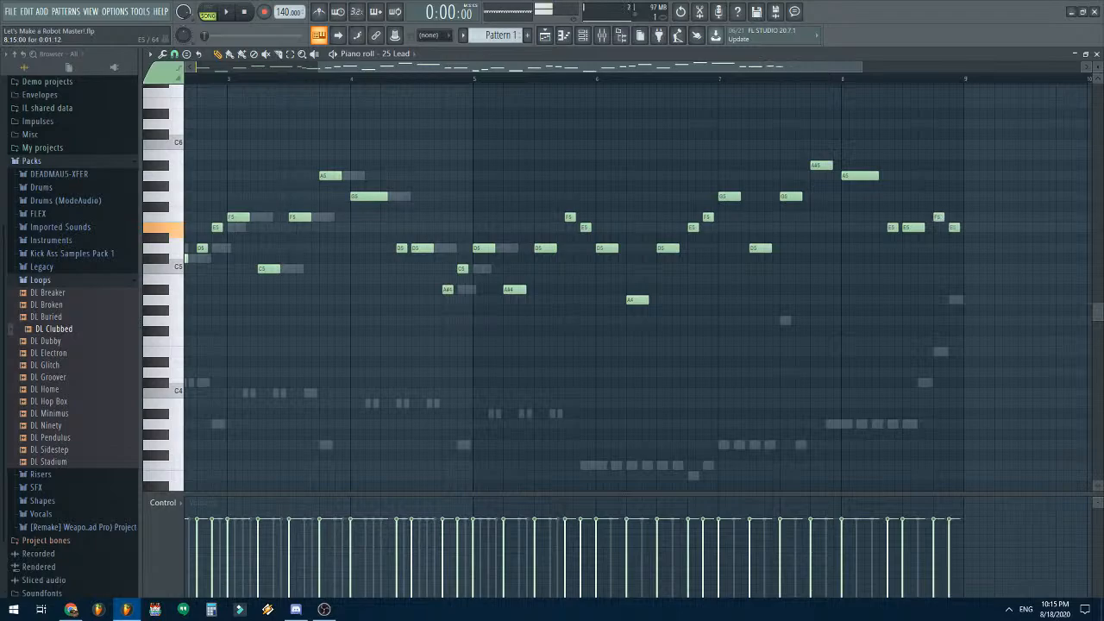
# - Close the piano roll and play the song to hear the start of the extended arrangement
pyautogui.hscroll(-3, 628, 371)
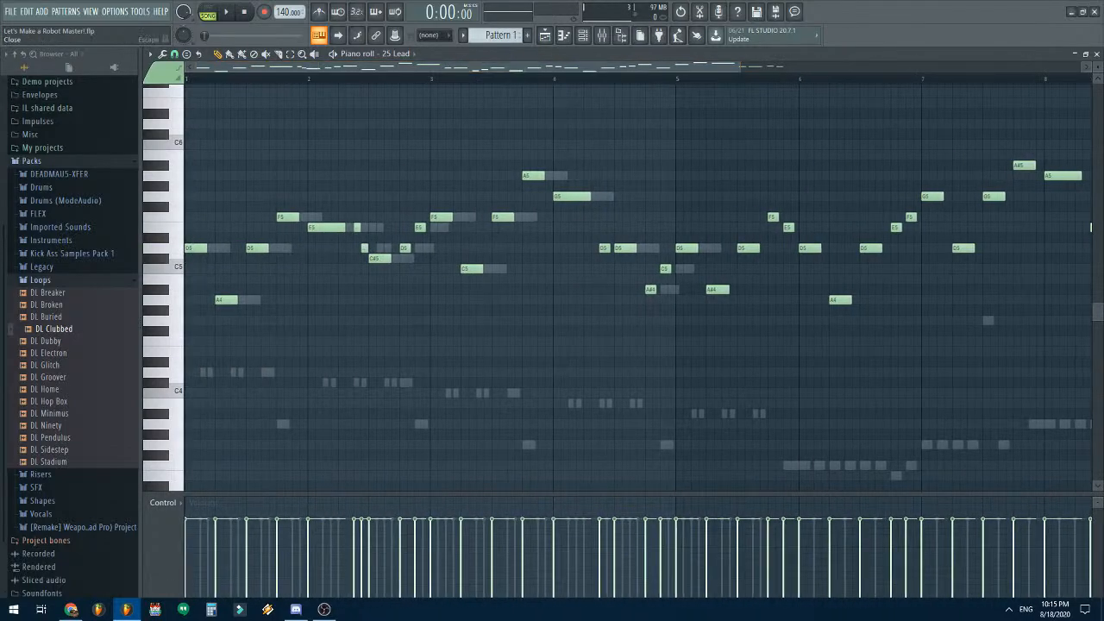
pyautogui.click(1096, 54)
pyautogui.press('space')
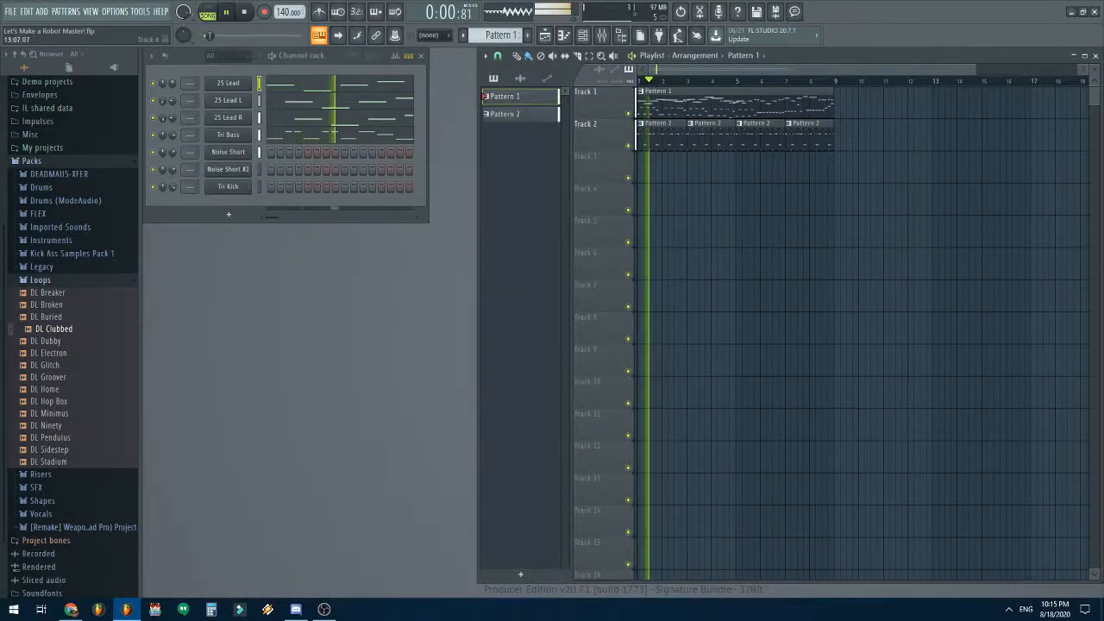
pyautogui.press('space')
# - Replace all 25 Lead L notes with a copy of the full eight-bar 25 Lead melody
pyautogui.press('F7')
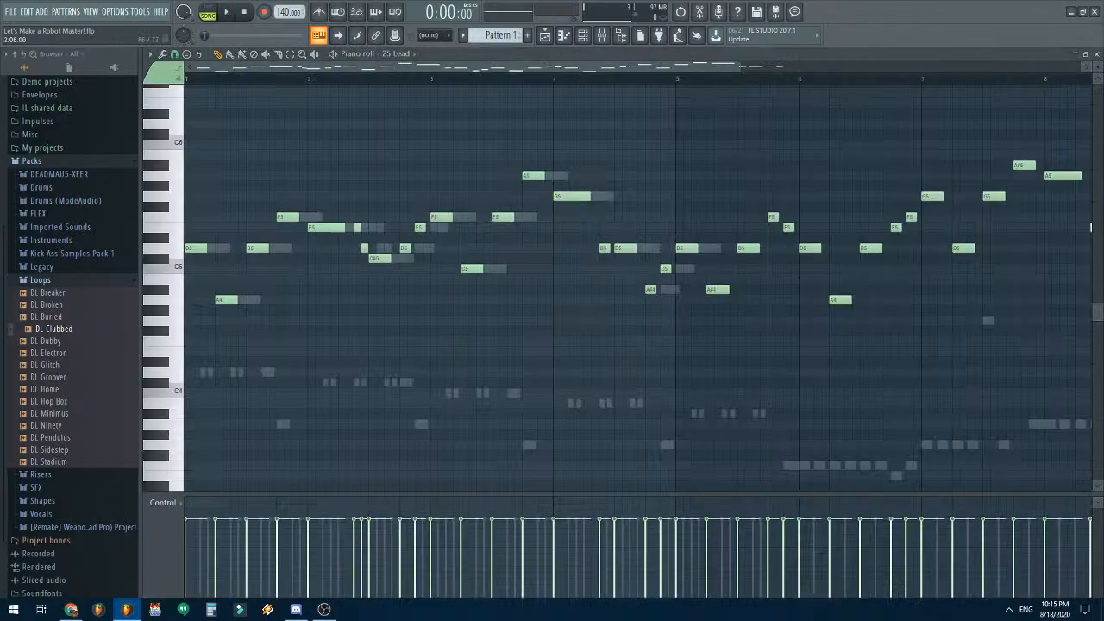
pyautogui.hotkey('ctrl', 'a')
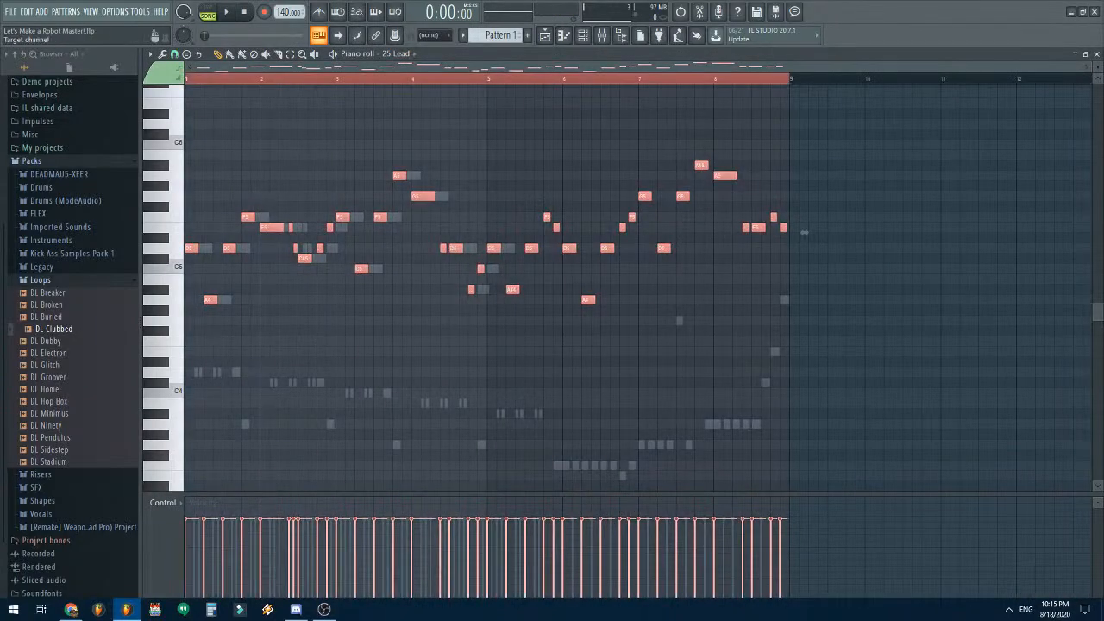
pyautogui.click(396, 54)
pyautogui.click(401, 88)
pyautogui.hotkey('ctrl', 'a')
pyautogui.press('Delete')
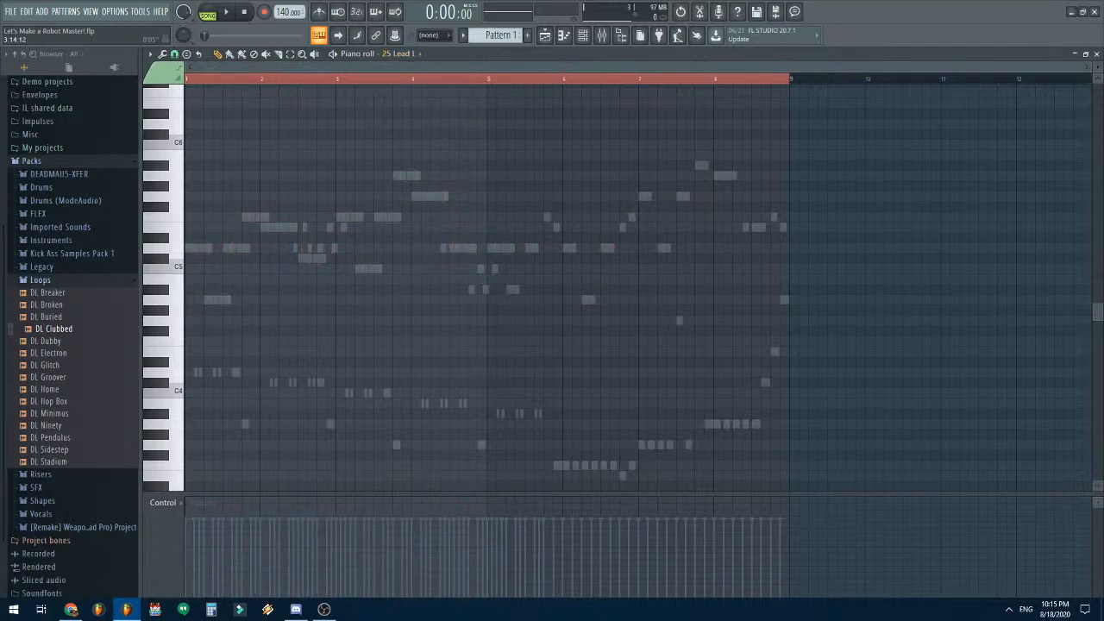
pyautogui.hotkey('ctrl', 'z')
# - Set the piano roll snap to none and move all 25 Lead L notes two steps later
pyautogui.click(174, 54)
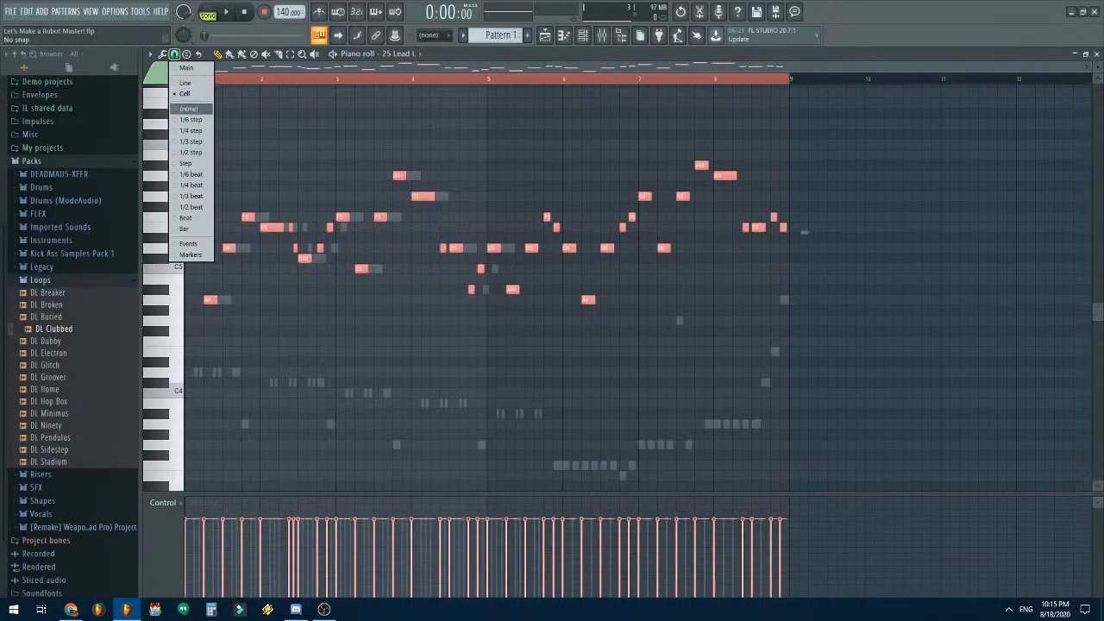
pyautogui.click(188, 108)
pyautogui.click(227, 189)
pyautogui.scroll(3, 229, 224)
pyautogui.hscroll(-1, 224, 233)
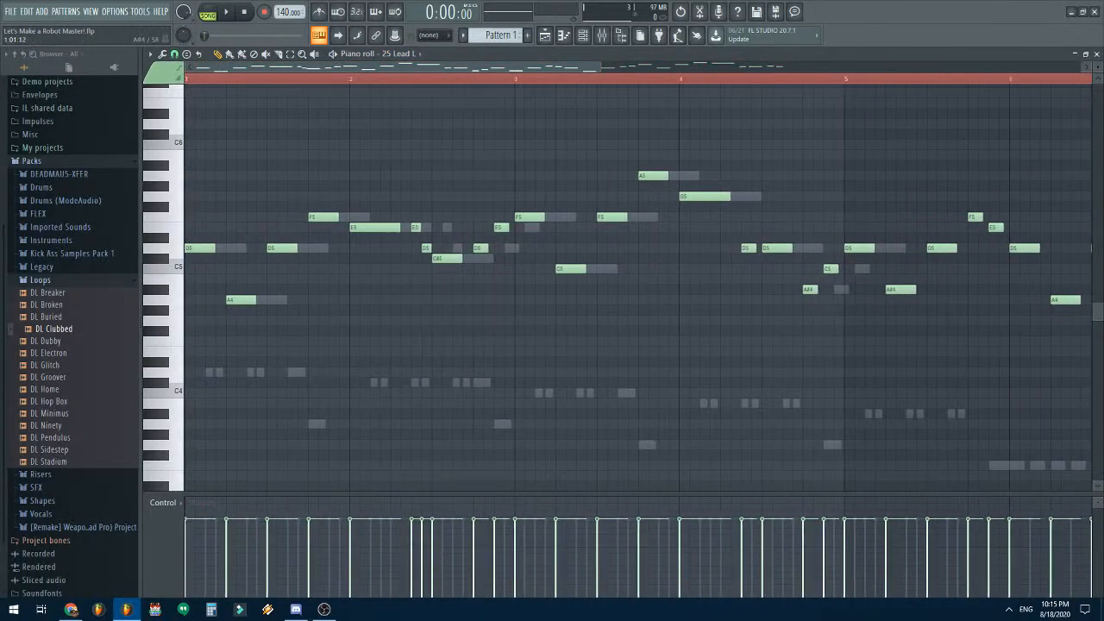
pyautogui.hotkey('ctrl', 'a')
pyautogui.moveTo(200, 248); pyautogui.dragTo(220, 248)
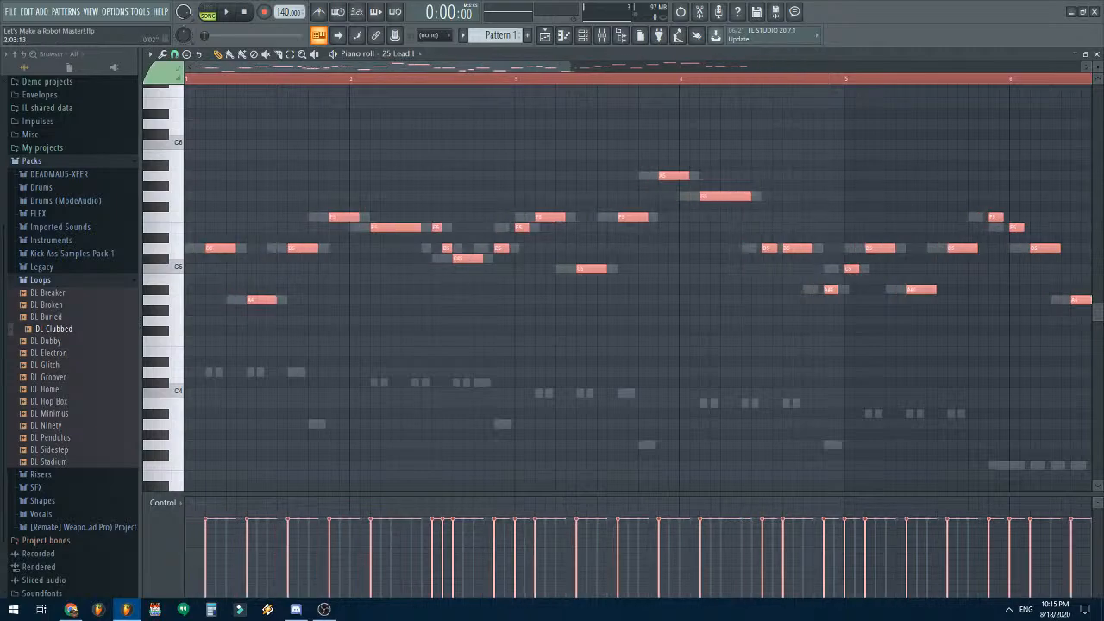
# - Replace all 25 Lead R notes with the extended 25 Lead L melody, moved one step later, and play the song
pyautogui.click(393, 54)
pyautogui.click(401, 97)
pyautogui.hotkey('ctrl', 'a')
pyautogui.press('Delete')
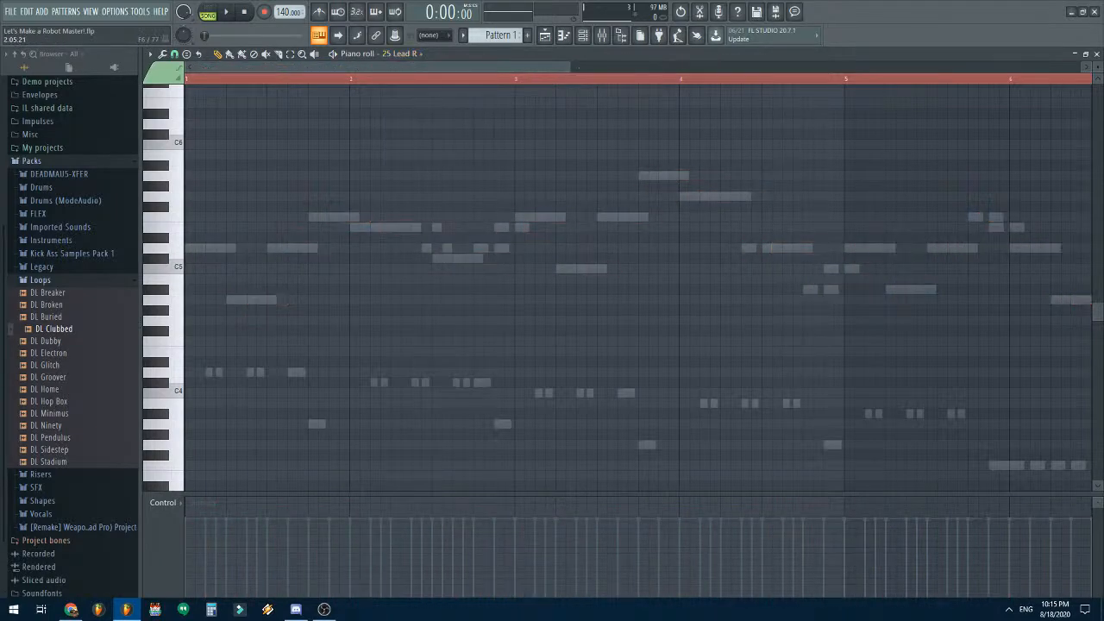
pyautogui.hotkey('ctrl', 'v')
pyautogui.moveTo(216, 249); pyautogui.dragTo(226, 249)
pyautogui.hotkey('ctrl', 'd')
pyautogui.scroll(-2, 638, 288)
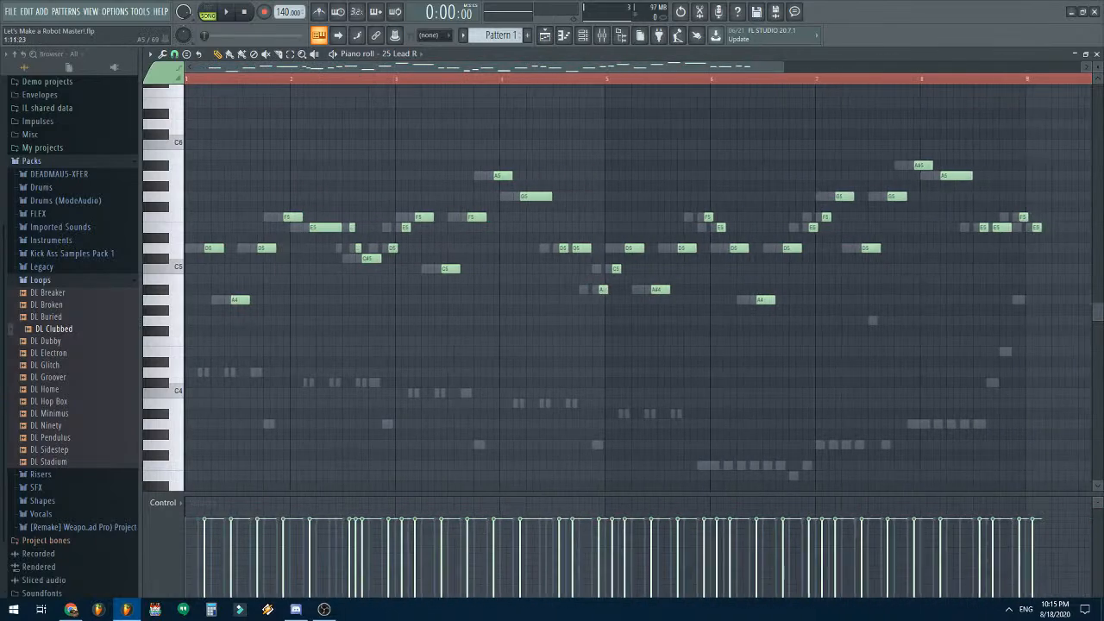
pyautogui.click(1096, 54)
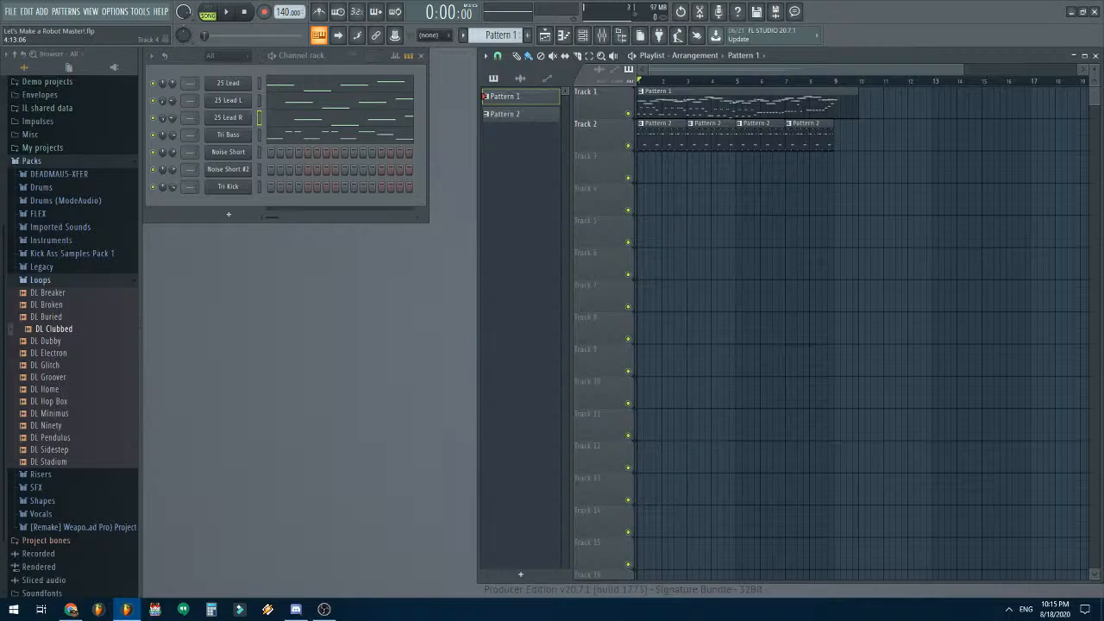
pyautogui.press('space')
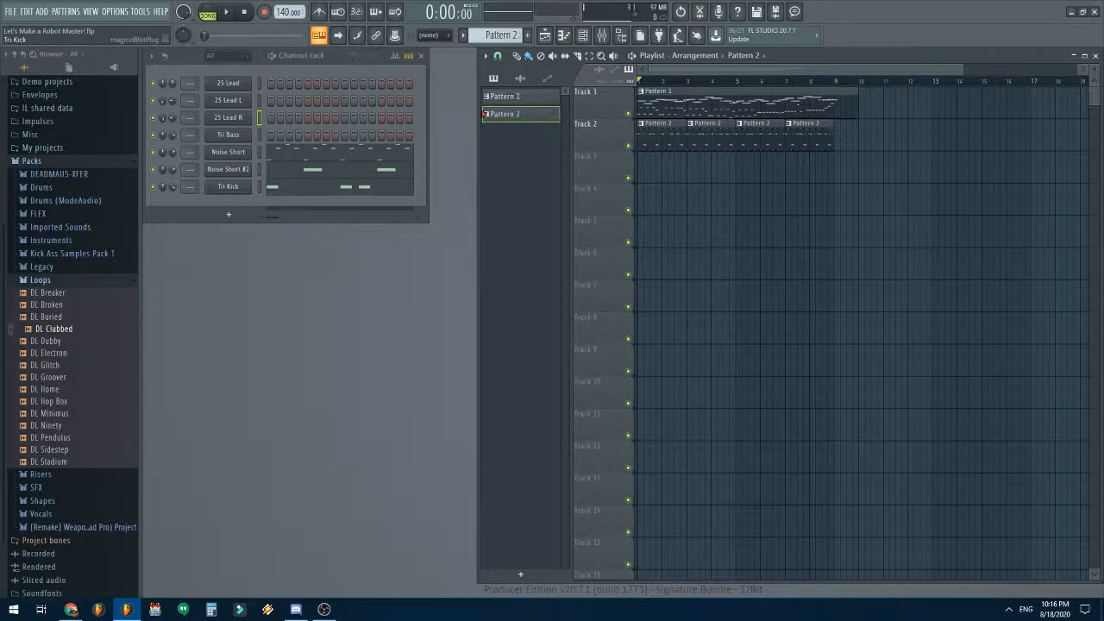
# - Inspect the Noise Short notes of Pattern 2 in the piano roll
pyautogui.click(295, 153)
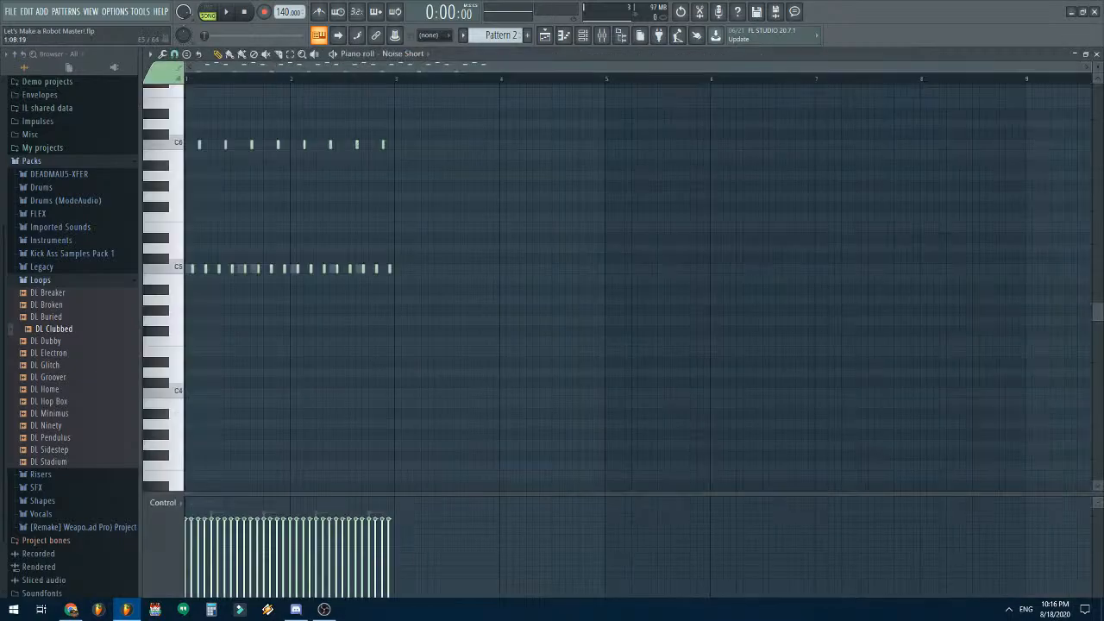
pyautogui.scroll(4, 236, 228)
pyautogui.click(1096, 54)
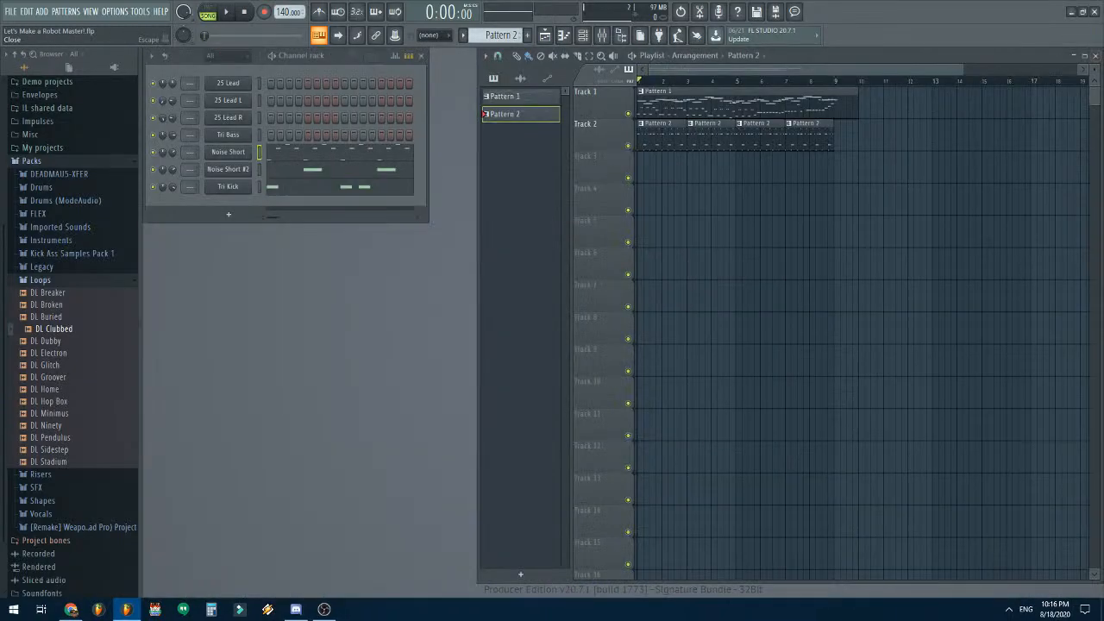
# - Review the Noise Short instrument settings and slightly lower the channel's volume
pyautogui.click(227, 151)
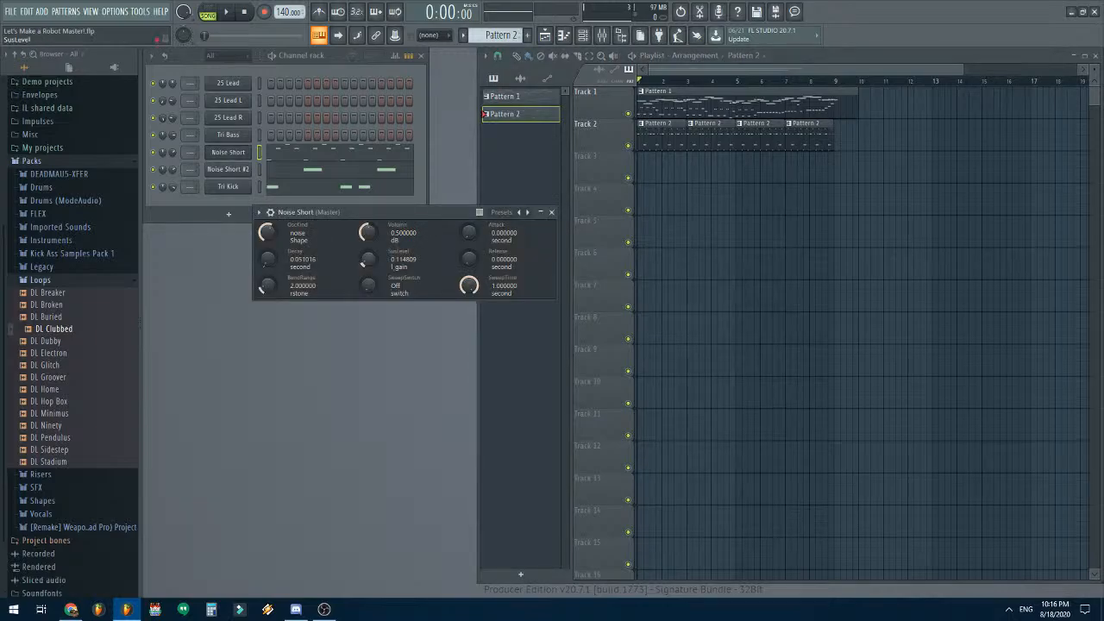
pyautogui.click(551, 212)
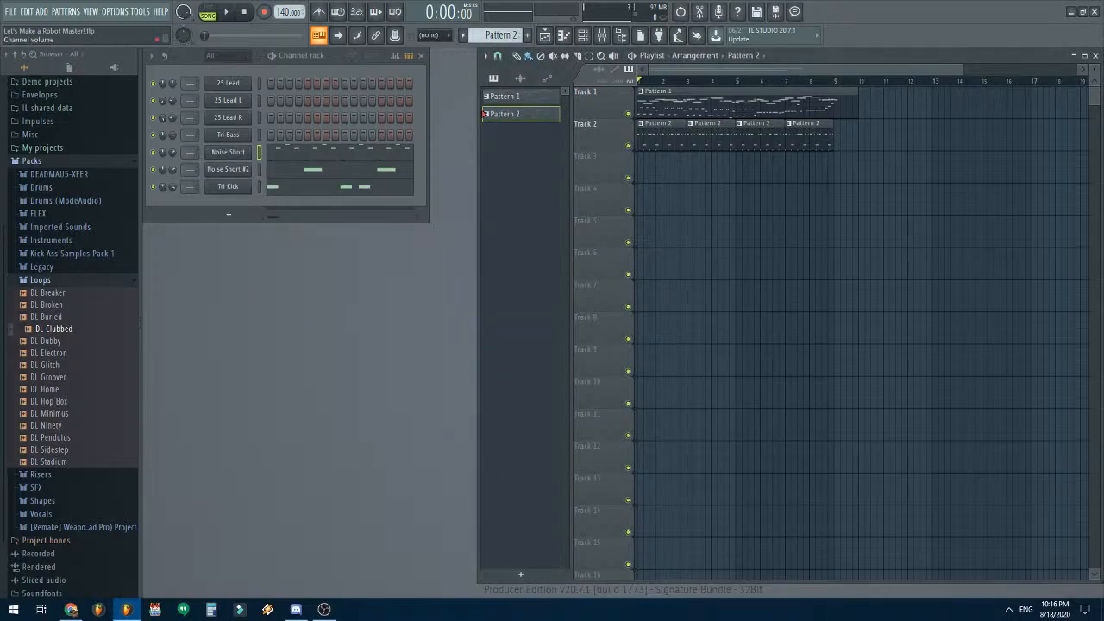
pyautogui.moveTo(172, 152); pyautogui.dragTo(173, 159)
# - Play the song and raise the sustain level of Noise Short #2 to 0.227052
pyautogui.press('space')
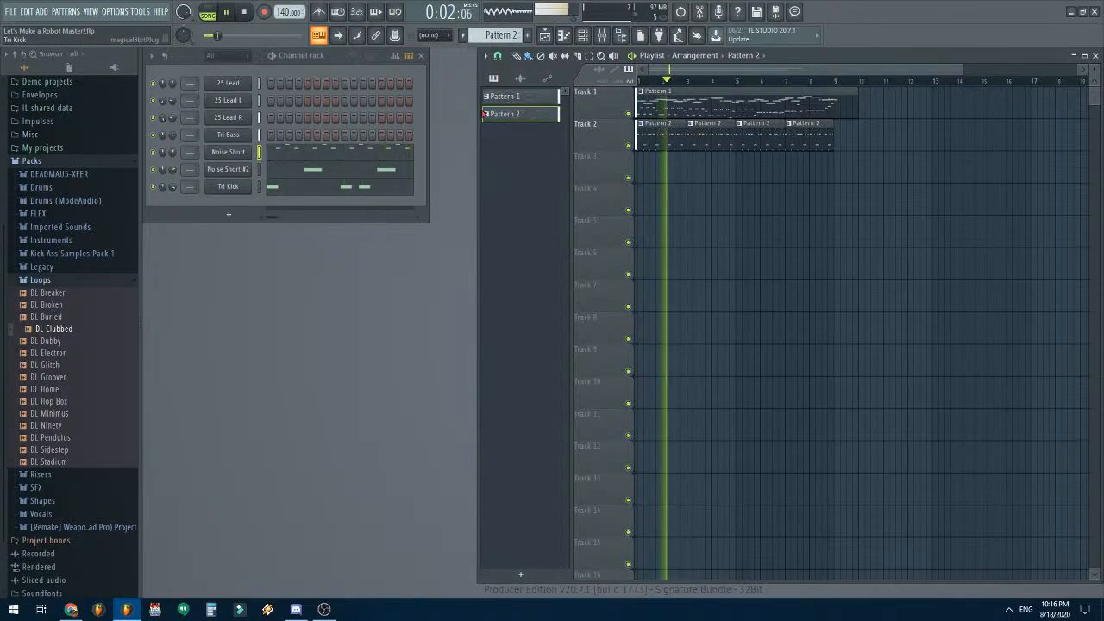
pyautogui.click(227, 169)
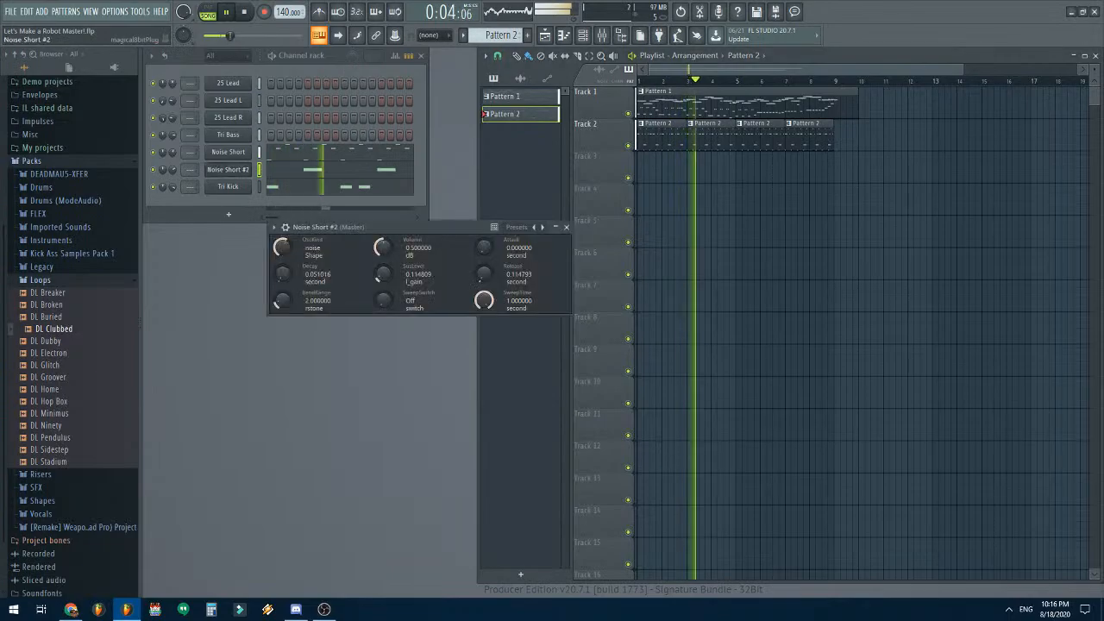
pyautogui.moveTo(383, 274); pyautogui.dragTo(382, 269)
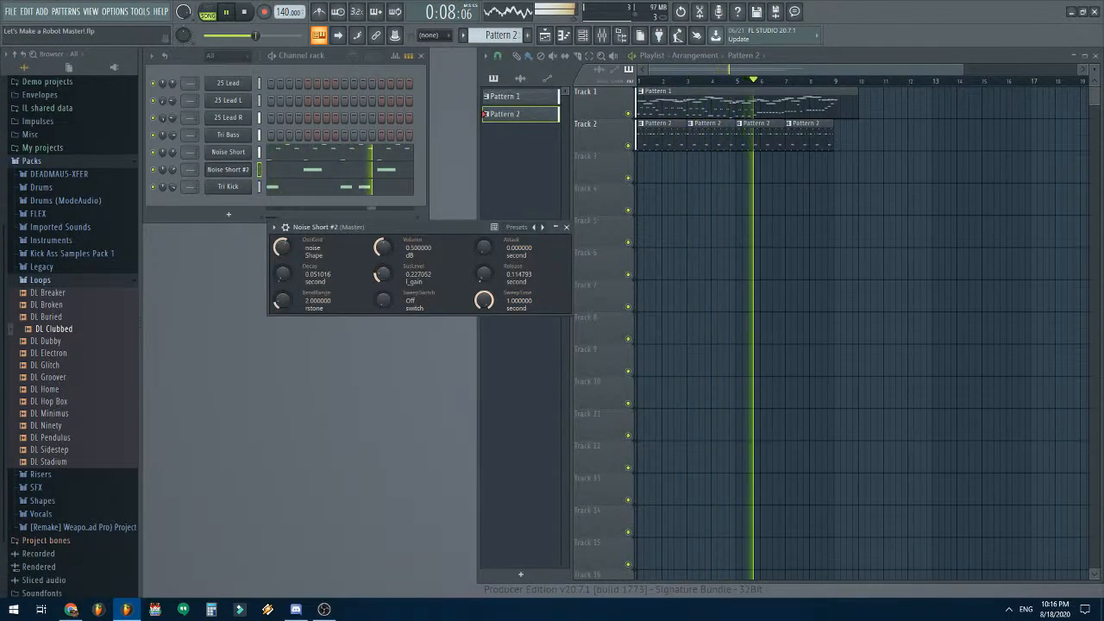
pyautogui.click(567, 227)
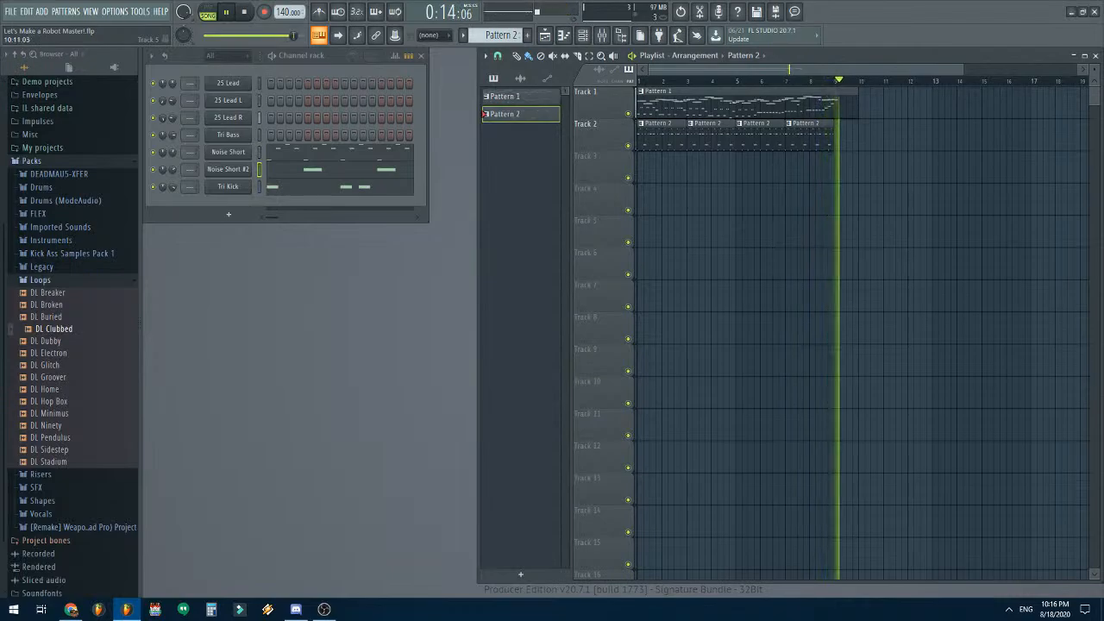
pyautogui.press('space')
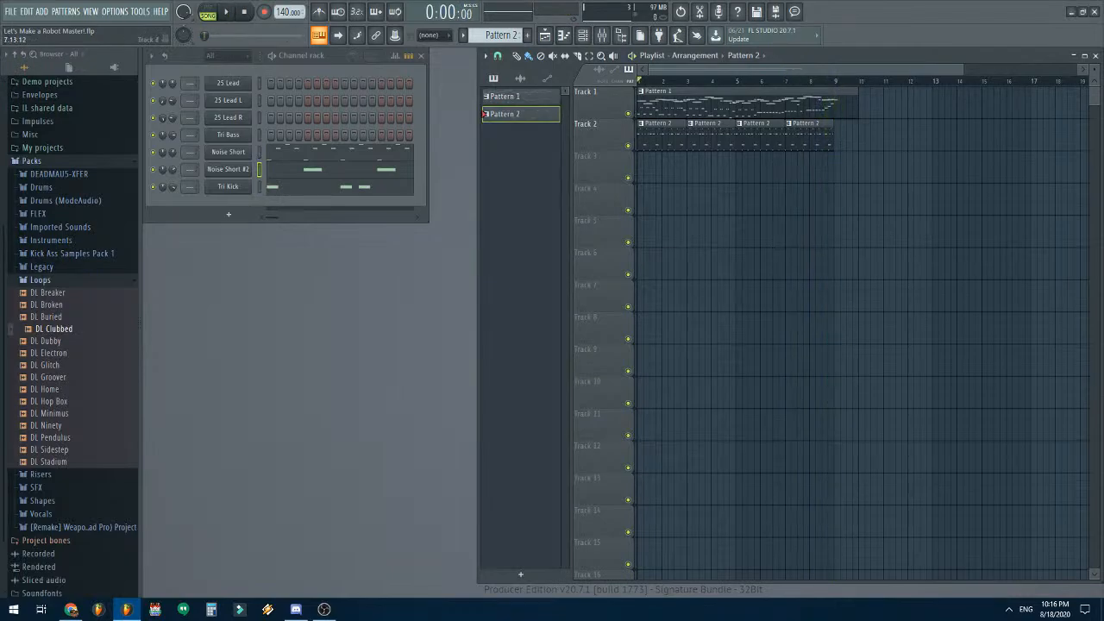
# - Extend the Pattern 2 drum clips on Track 2 to bar 17 and inspect the Tri Bass notes of Pattern 1
pyautogui.moveTo(849, 136); pyautogui.dragTo(1005, 138)
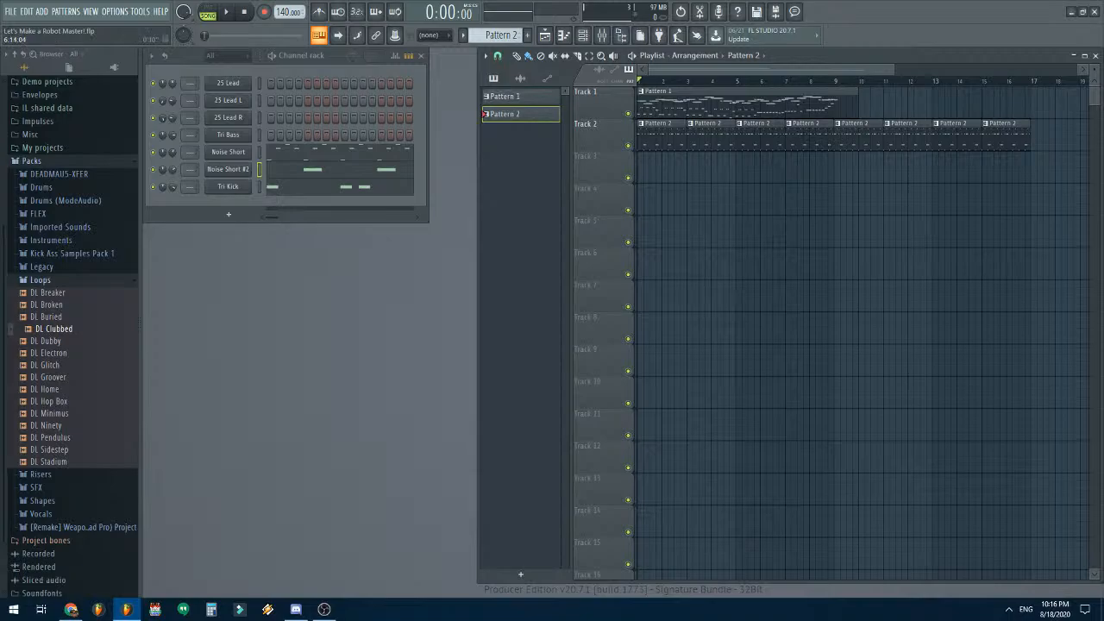
pyautogui.click(484, 96)
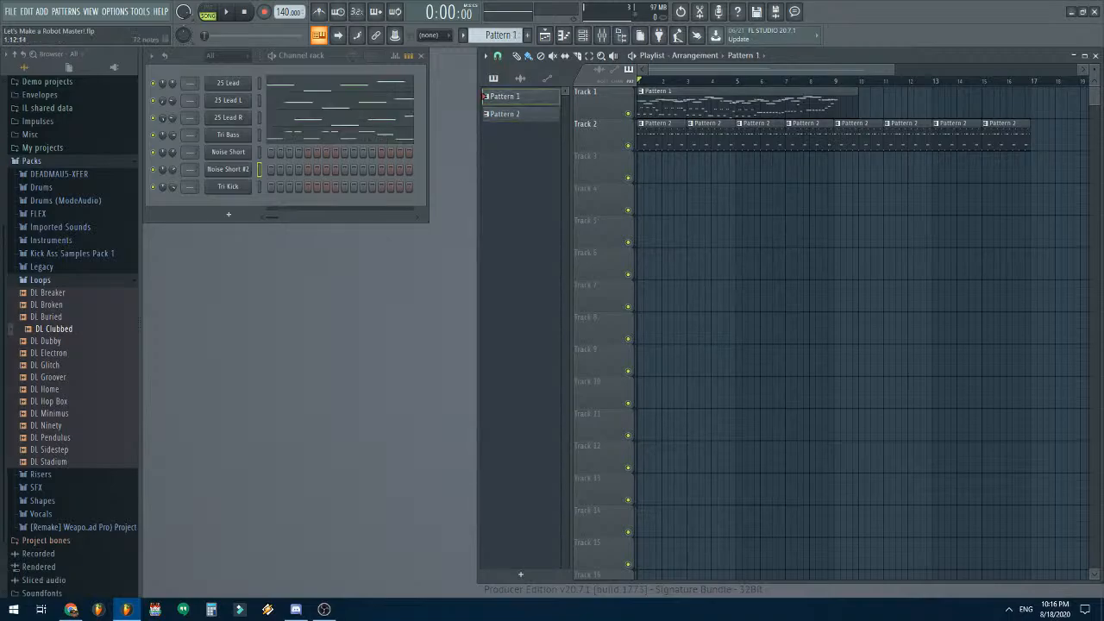
pyautogui.click(373, 135)
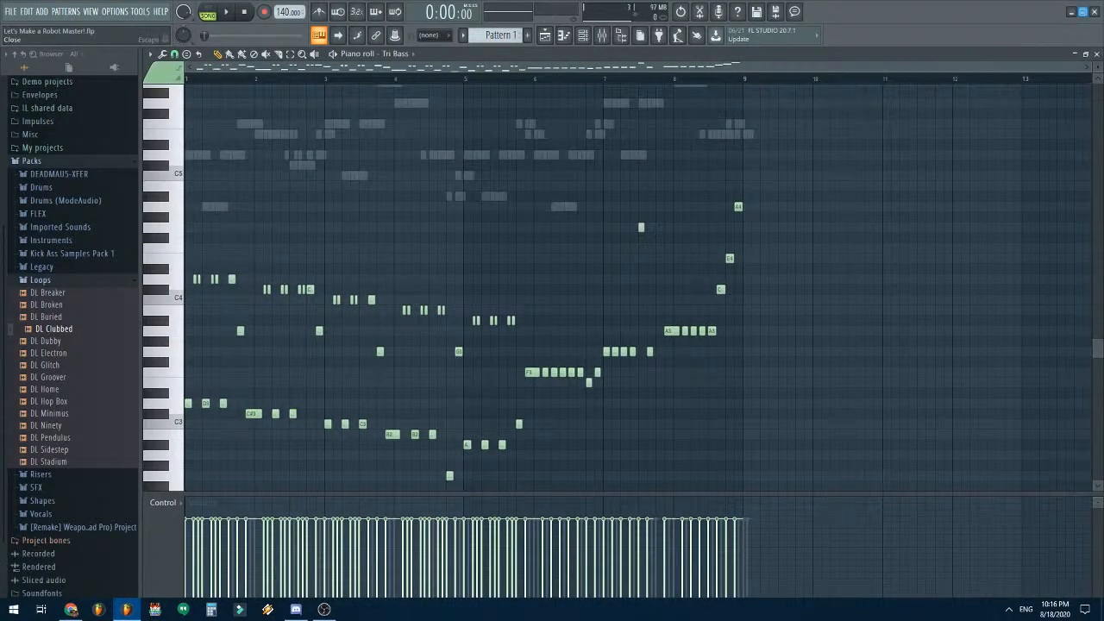
pyautogui.click(1096, 54)
# - Insert a new empty pattern directly before the drum pattern
pyautogui.click(505, 113)
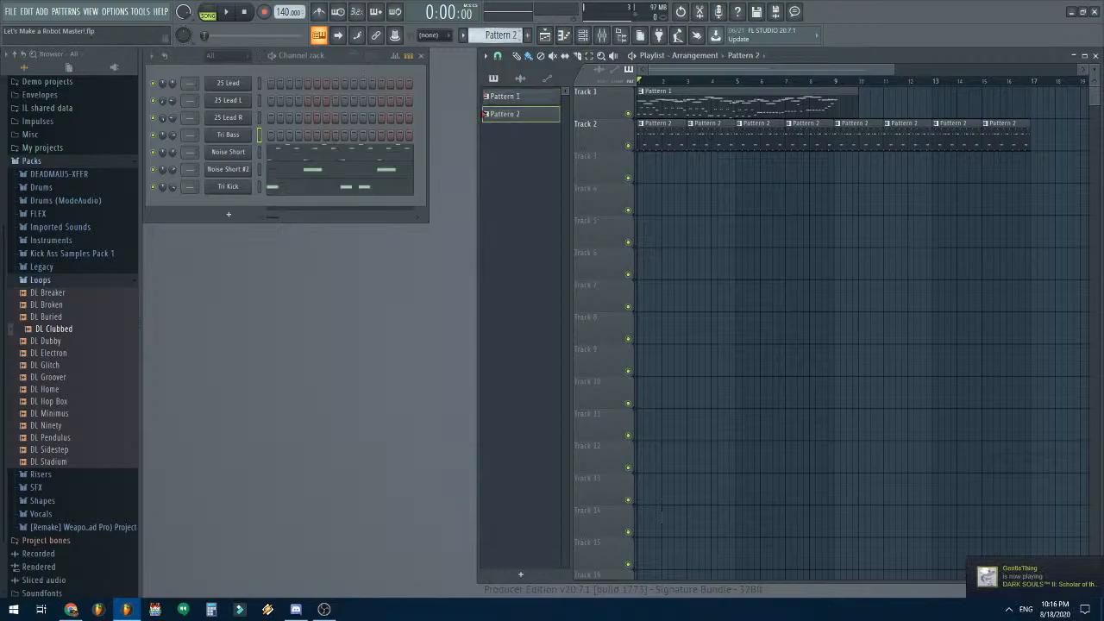
pyautogui.click(499, 35)
pyautogui.click(569, 150)
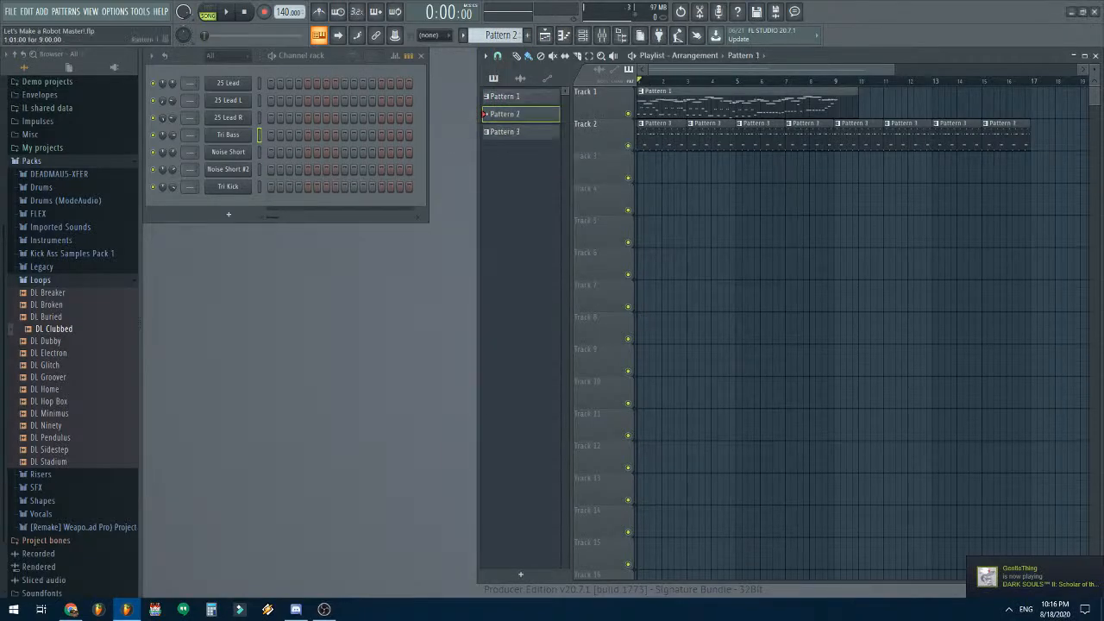
# - Move all Tri Bass notes from Pattern 1 into the Tri Bass channel of the new Pattern 2
pyautogui.click(509, 96)
pyautogui.click(373, 133)
pyautogui.hotkey('ctrl', 'a')
pyautogui.hotkey('ctrl', 'c')
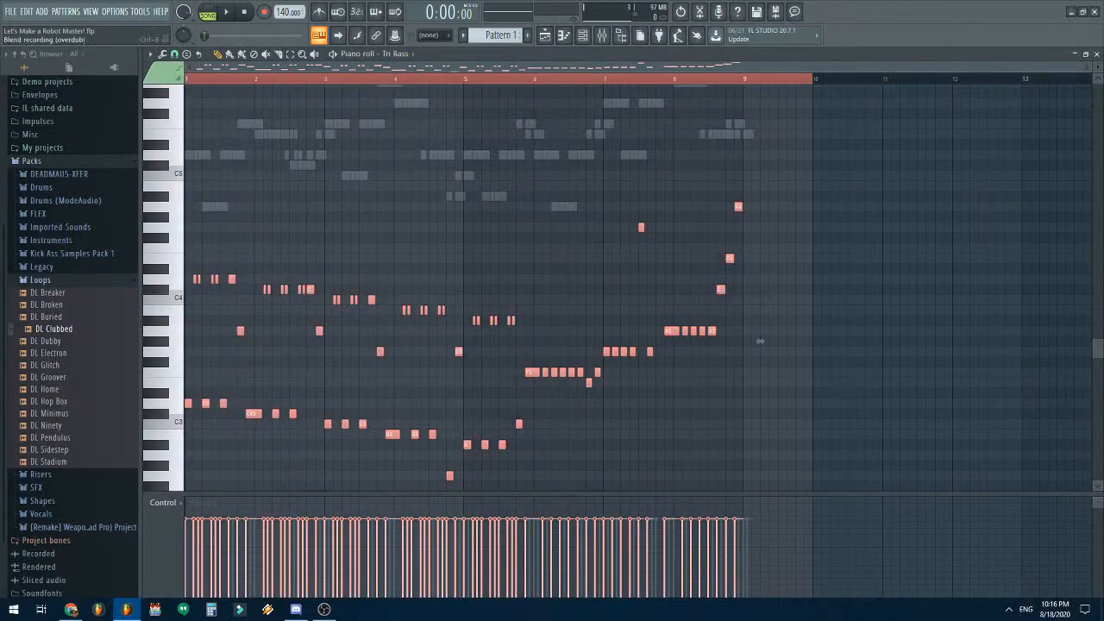
pyautogui.press('KP_Add')
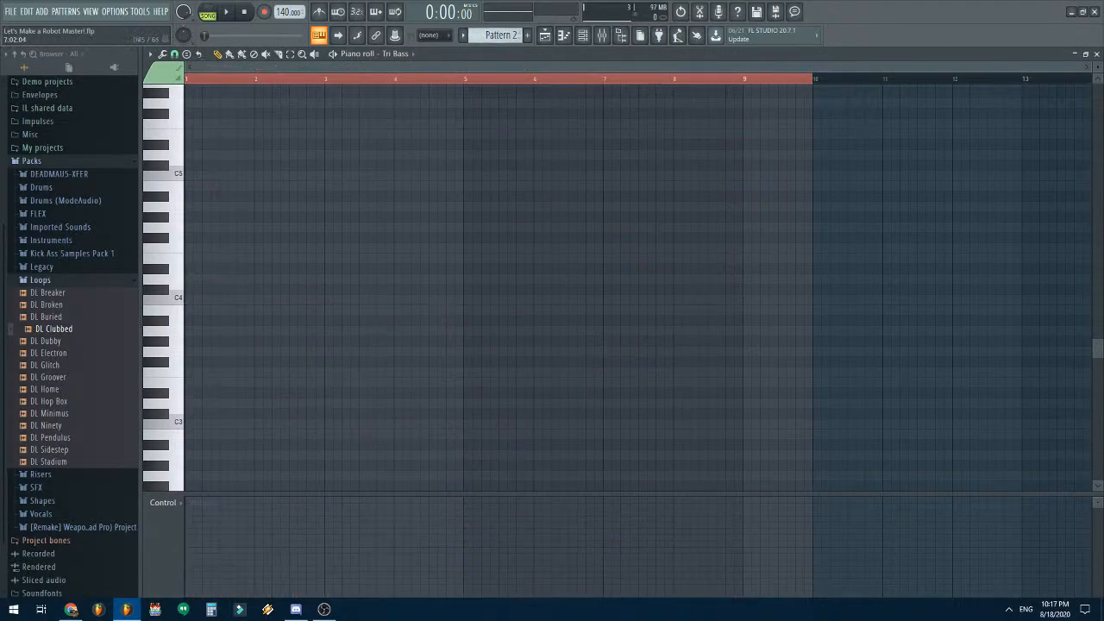
pyautogui.hotkey('ctrl', 'v')
pyautogui.hotkey('ctrl', 'd')
pyautogui.scroll(-1, 509, 164)
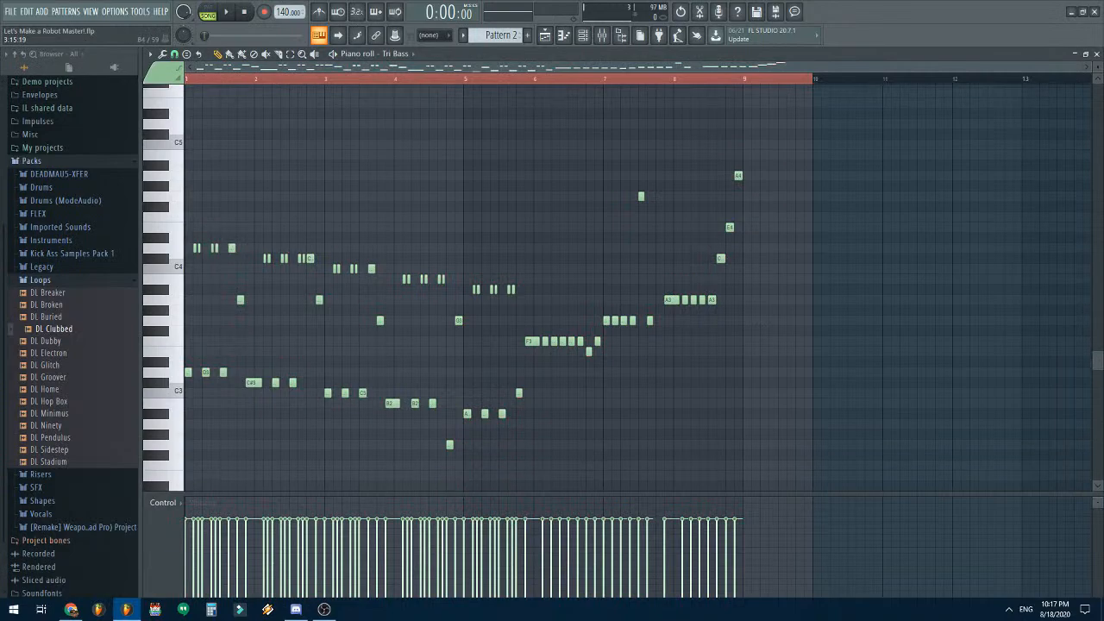
pyautogui.scroll(3, 301, 195)
pyautogui.hscroll(-1, 308, 195)
pyautogui.scroll(-1, 608, 287)
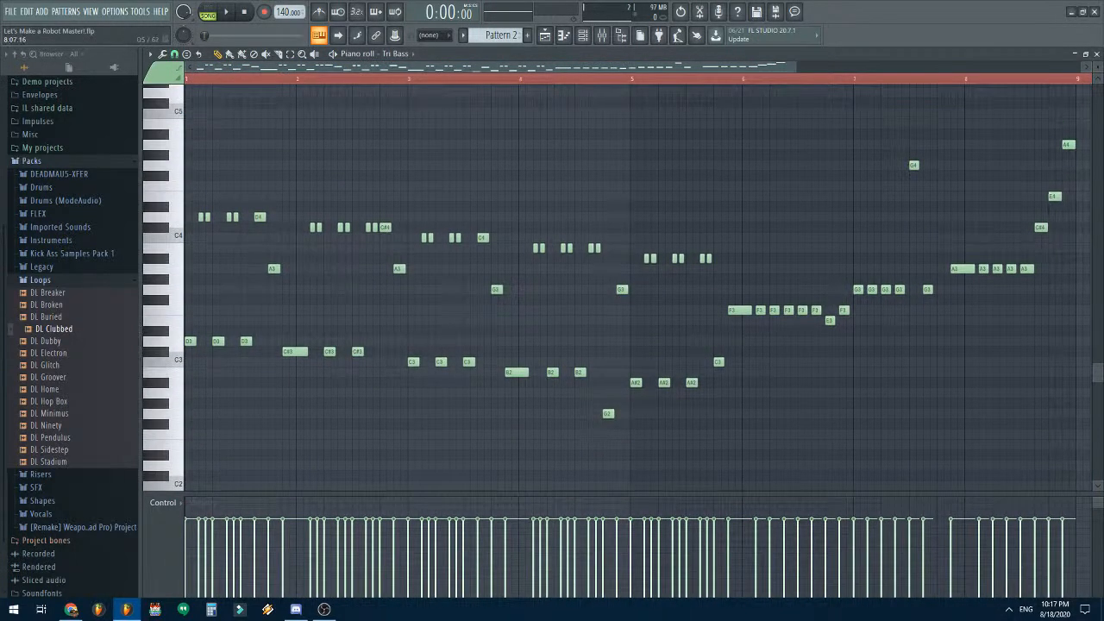
pyautogui.moveTo(795, 66); pyautogui.dragTo(806, 66)
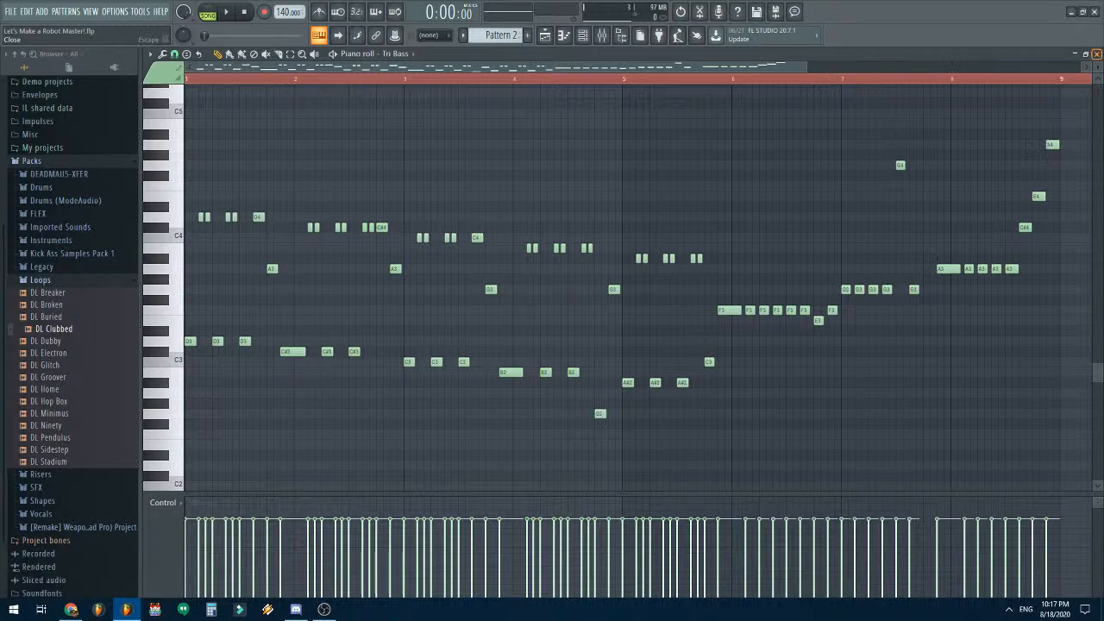
pyautogui.click(1096, 54)
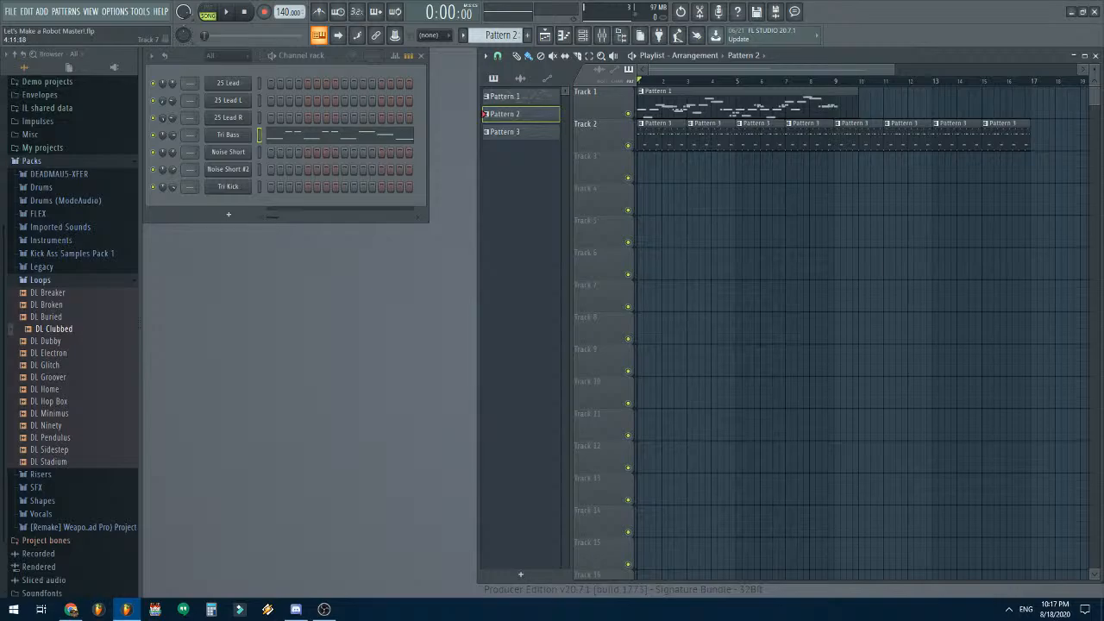
# - Repaint the Pattern 3 drum clips on Track 2 from bar 9 to bar 17 and briefly play the song
pyautogui.moveTo(849, 137); pyautogui.dragTo(1013, 136)
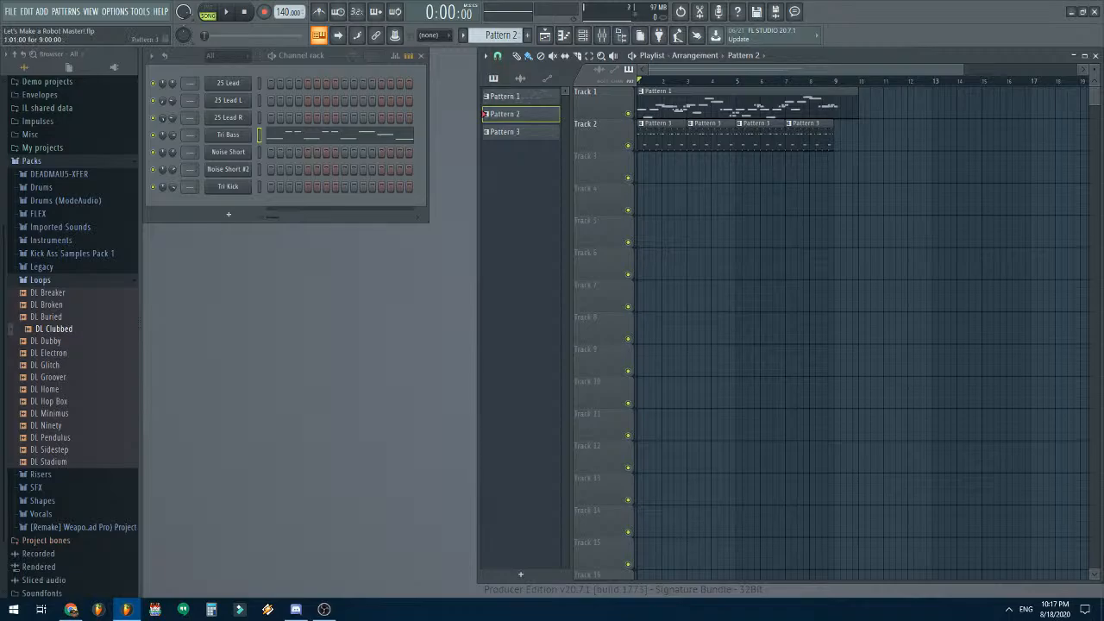
pyautogui.click(814, 138)
pyautogui.moveTo(841, 138); pyautogui.dragTo(1004, 143)
pyautogui.press('space')
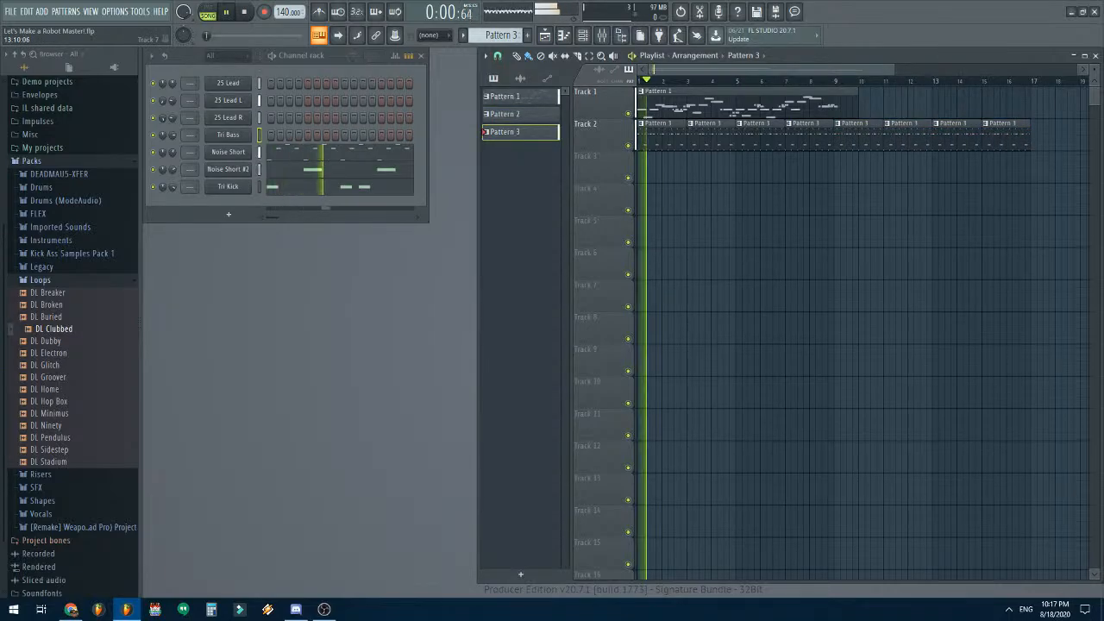
pyautogui.press('space')
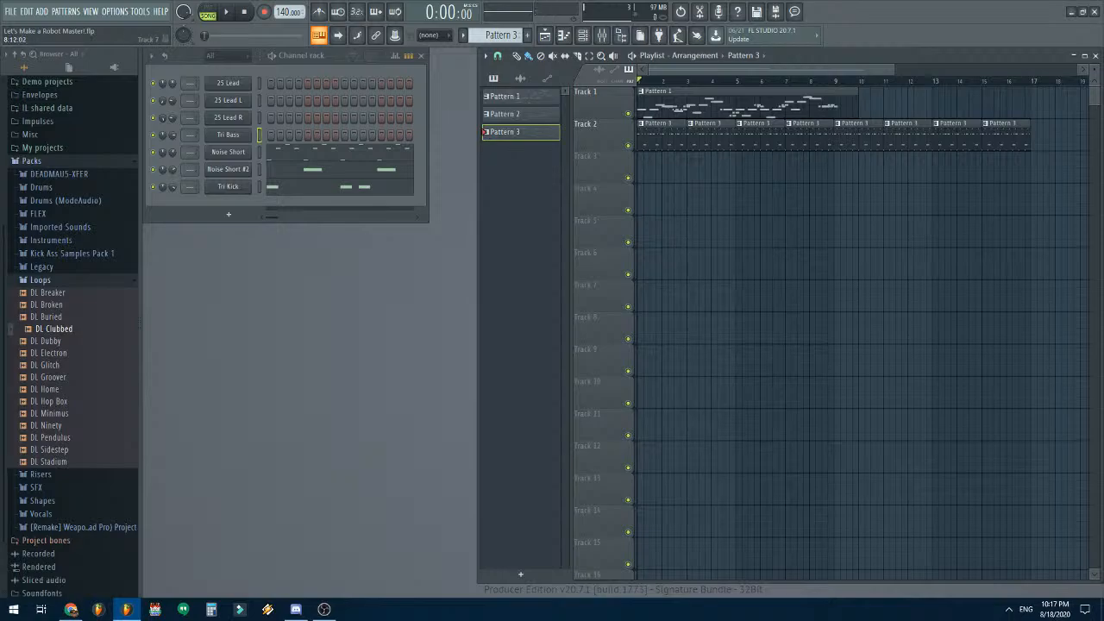
# - Insert an empty playlist track above the drum clips
pyautogui.rightClick(613, 119)
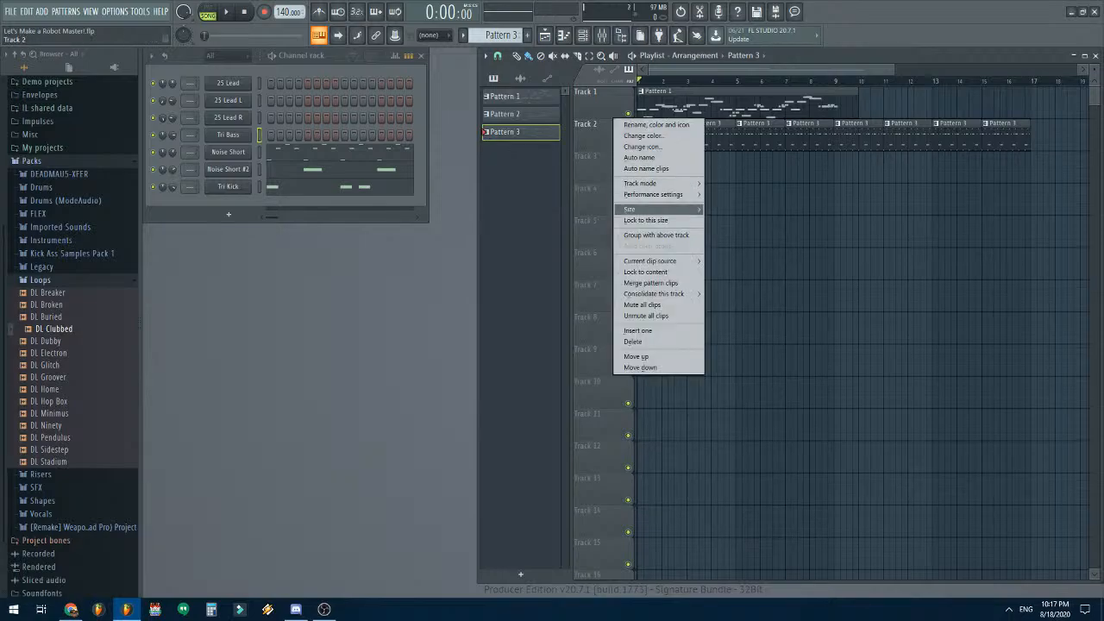
pyautogui.click(638, 330)
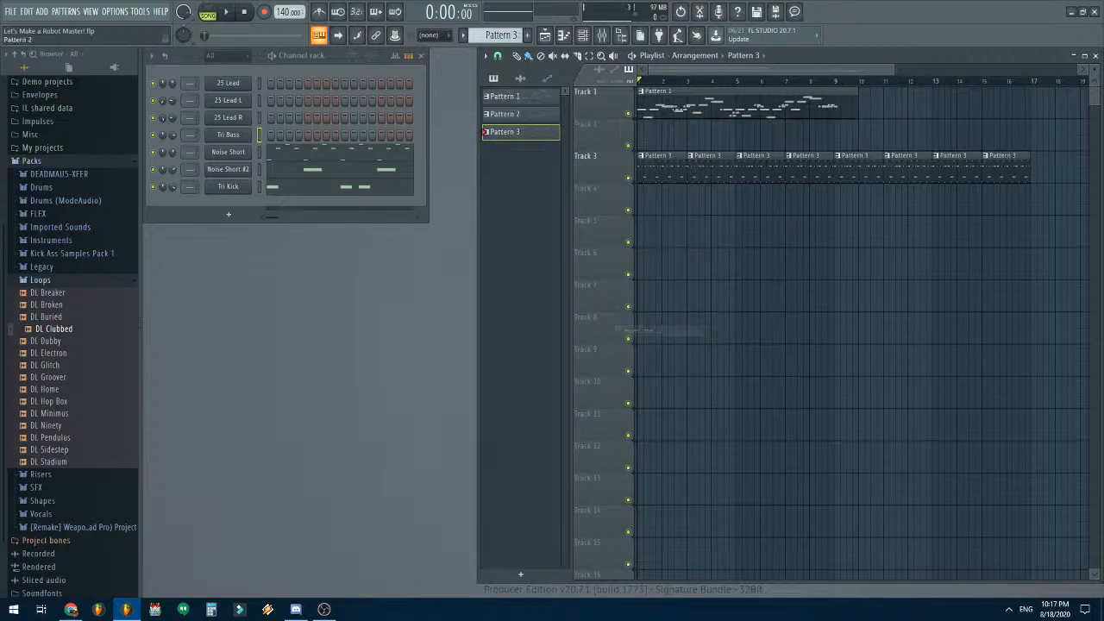
pyautogui.click(520, 114)
pyautogui.click(520, 97)
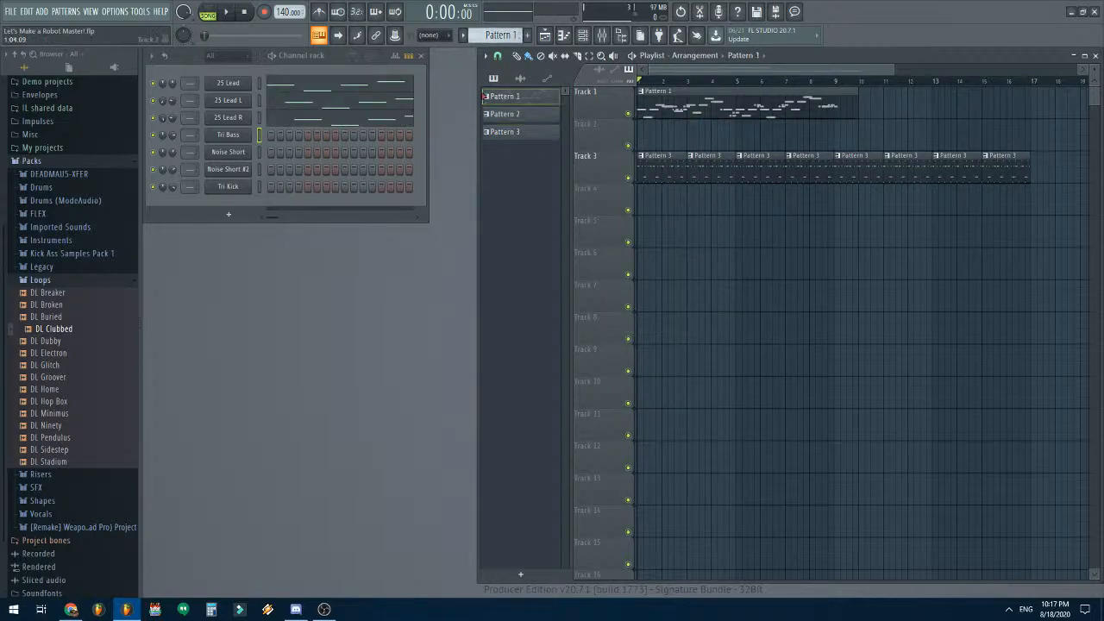
pyautogui.click(643, 137)
pyautogui.hotkey('ctrl', 'z')
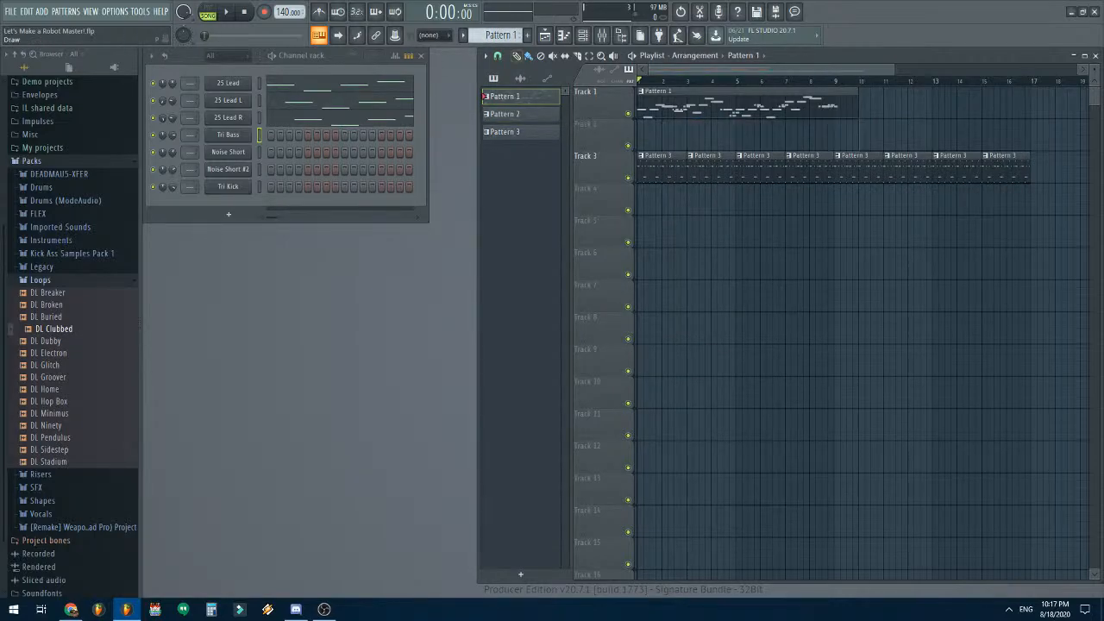
# - Place a Pattern 2 bass clip at bar 1 of the empty Track 2
pyautogui.scroll(-2, 500, 36)
pyautogui.scroll(1, 500, 35)
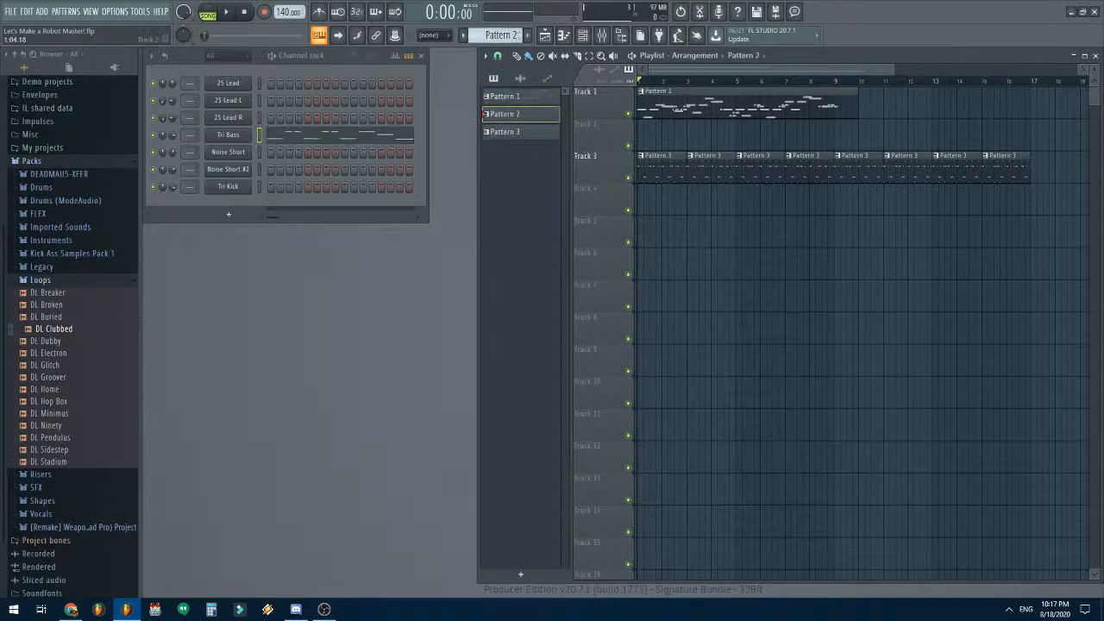
pyautogui.click(655, 133)
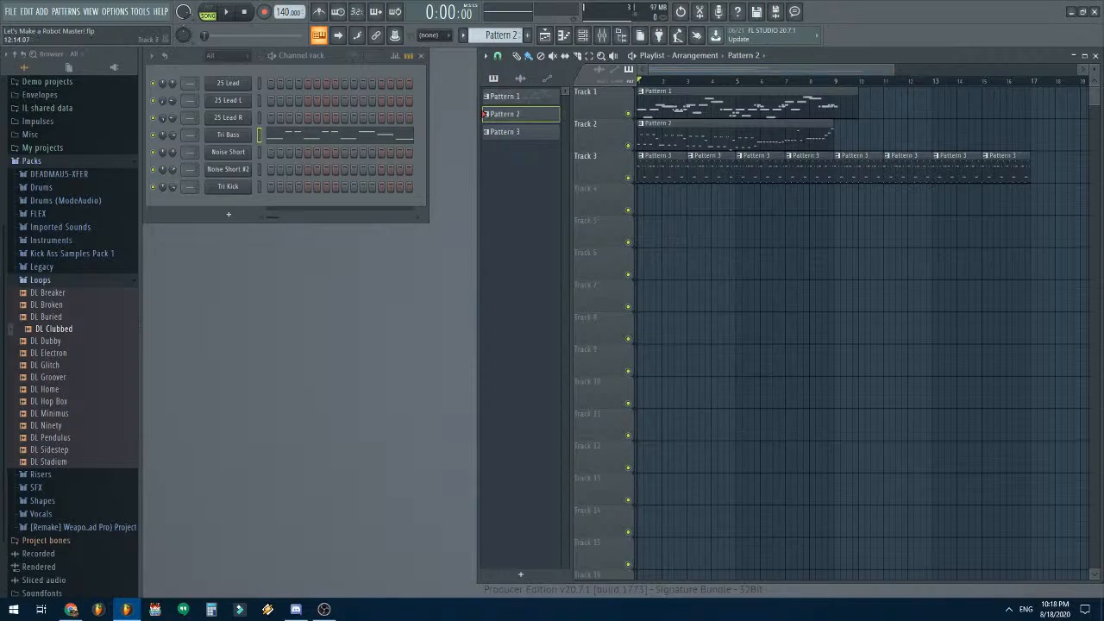
# - Listen briefly to Pattern 2 on its own in pattern mode, then return to song mode
pyautogui.scroll(1, 779, 259)
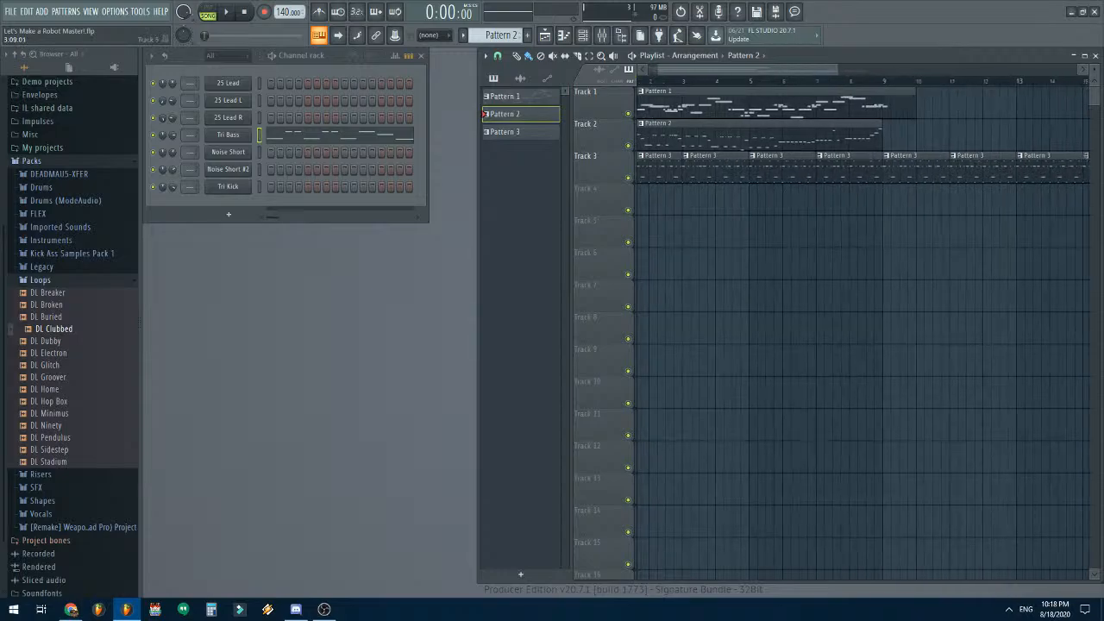
pyautogui.scroll(-3, 786, 259)
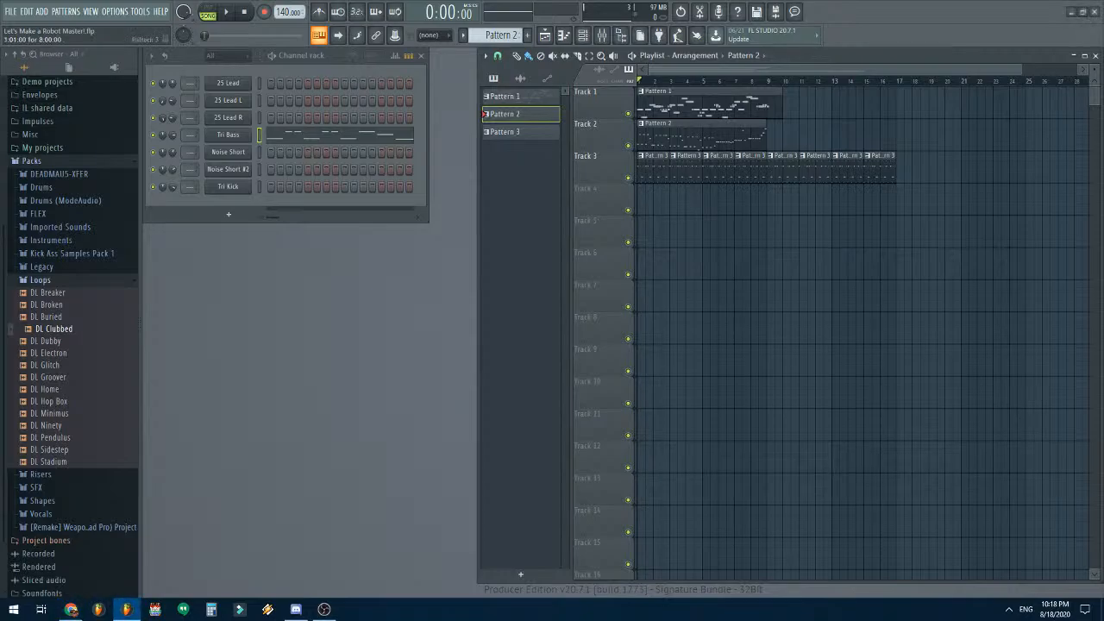
pyautogui.scroll(5, 689, 266)
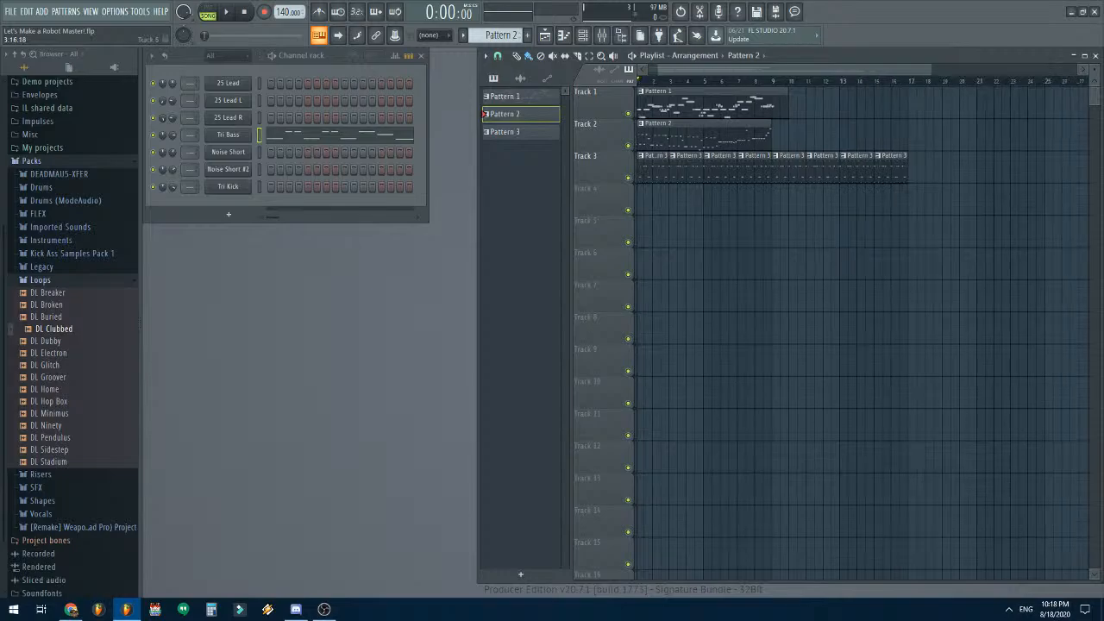
pyautogui.scroll(-4, 709, 295)
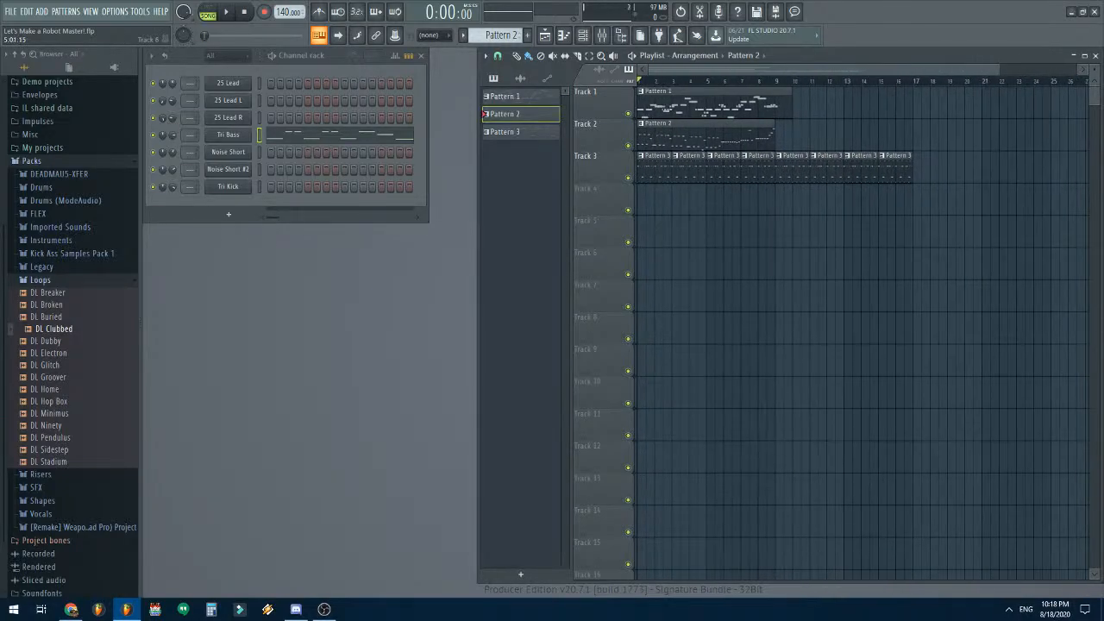
pyautogui.press('l')
pyautogui.press('space')
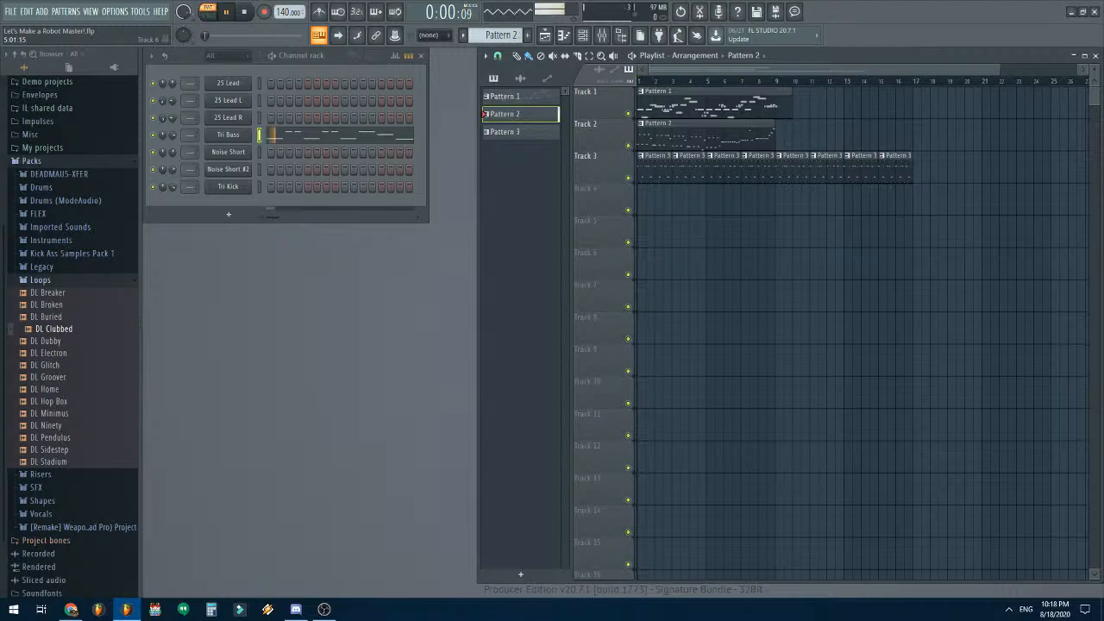
pyautogui.press('l')
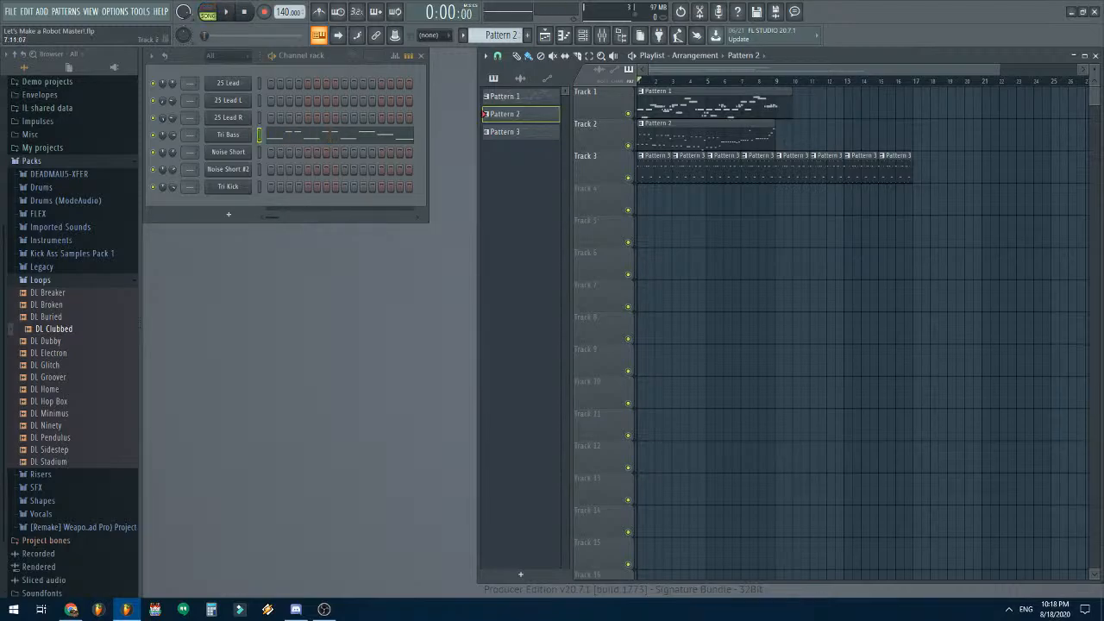
# - Play the song through the first eight bars and add a second Pattern 2 clip at bar 9 of Track 2
pyautogui.press('space')
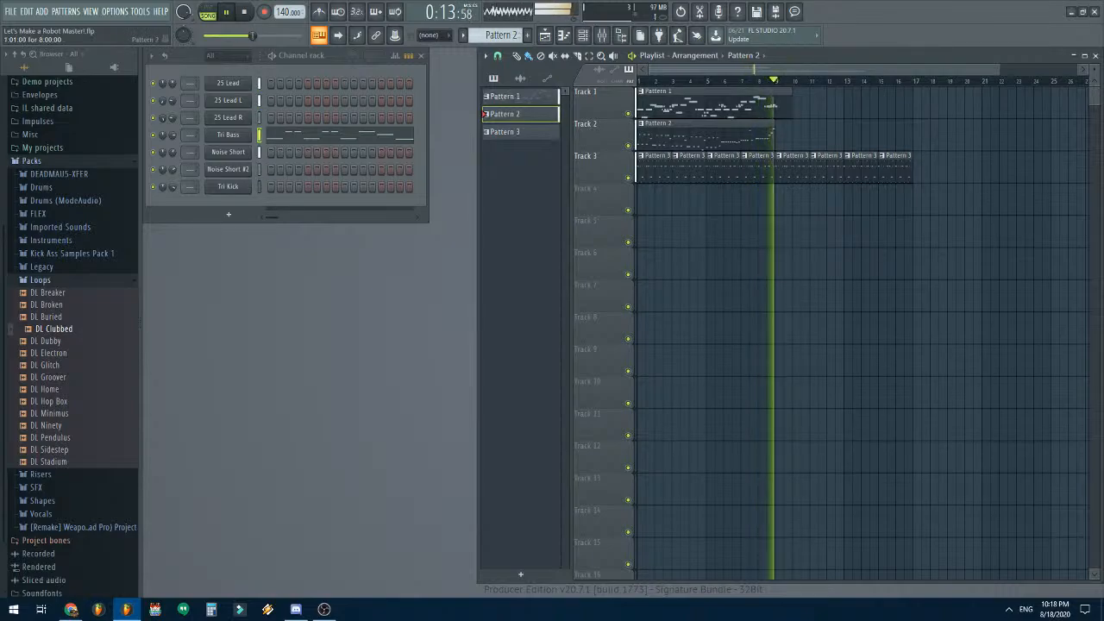
pyautogui.press('space')
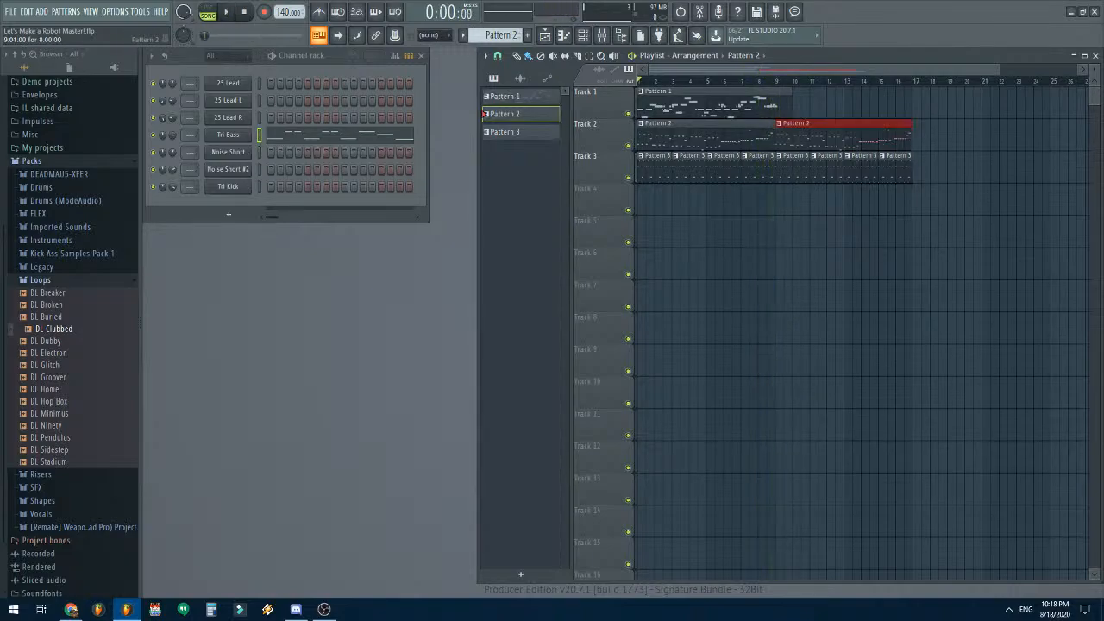
pyautogui.click(785, 136)
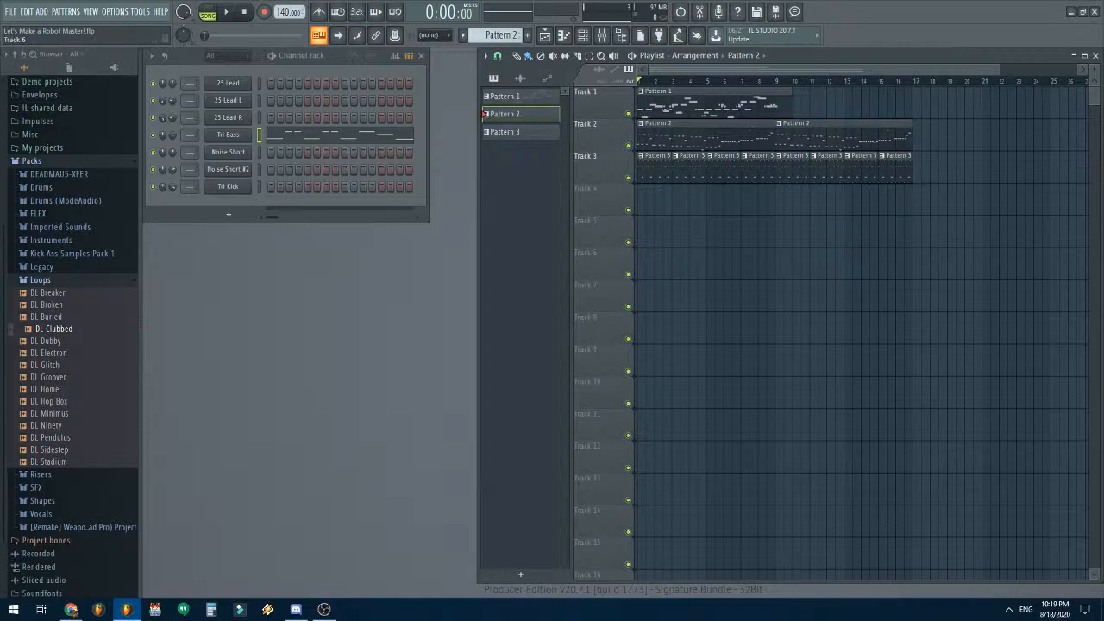
# - Insert a Magical 8bit Plug 2 instrument channel above Tri Bass
pyautogui.rightClick(248, 133)
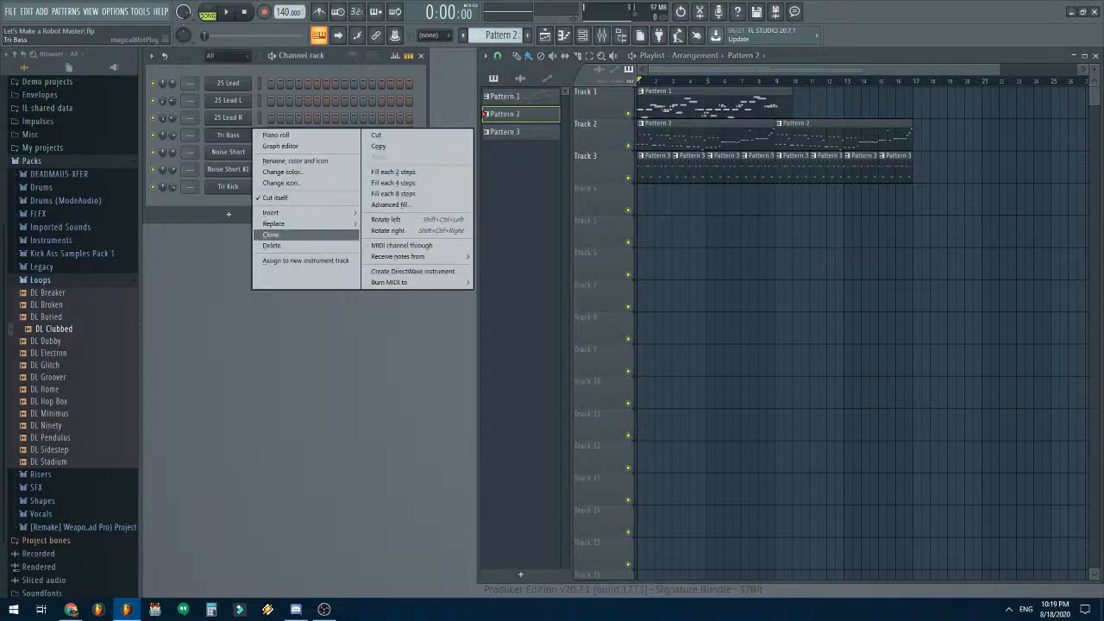
pyautogui.moveTo(274, 213)
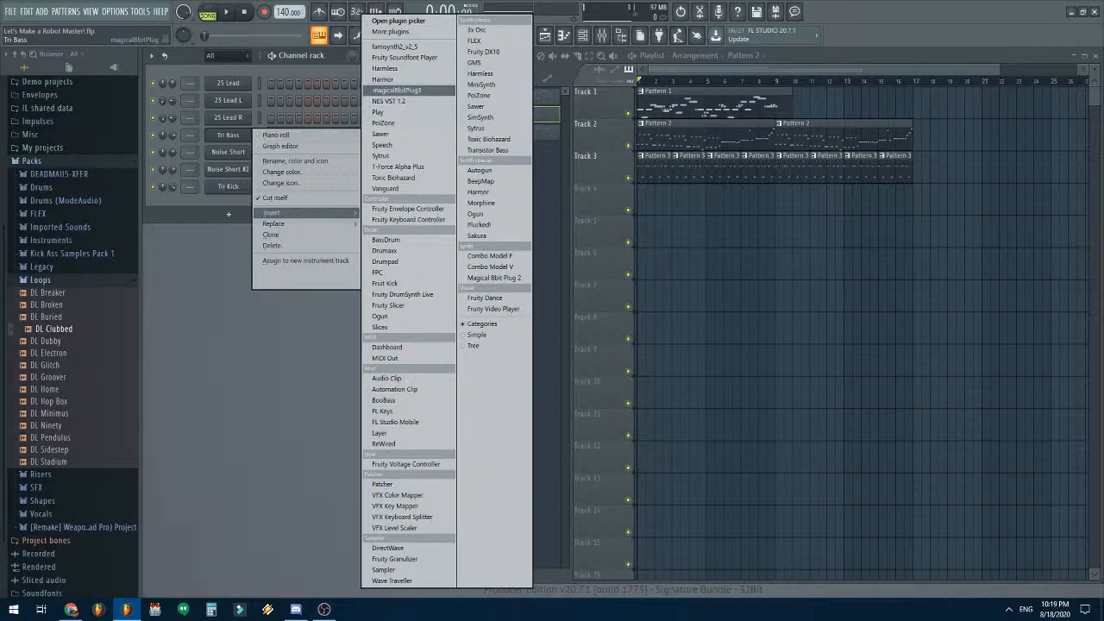
pyautogui.click(493, 277)
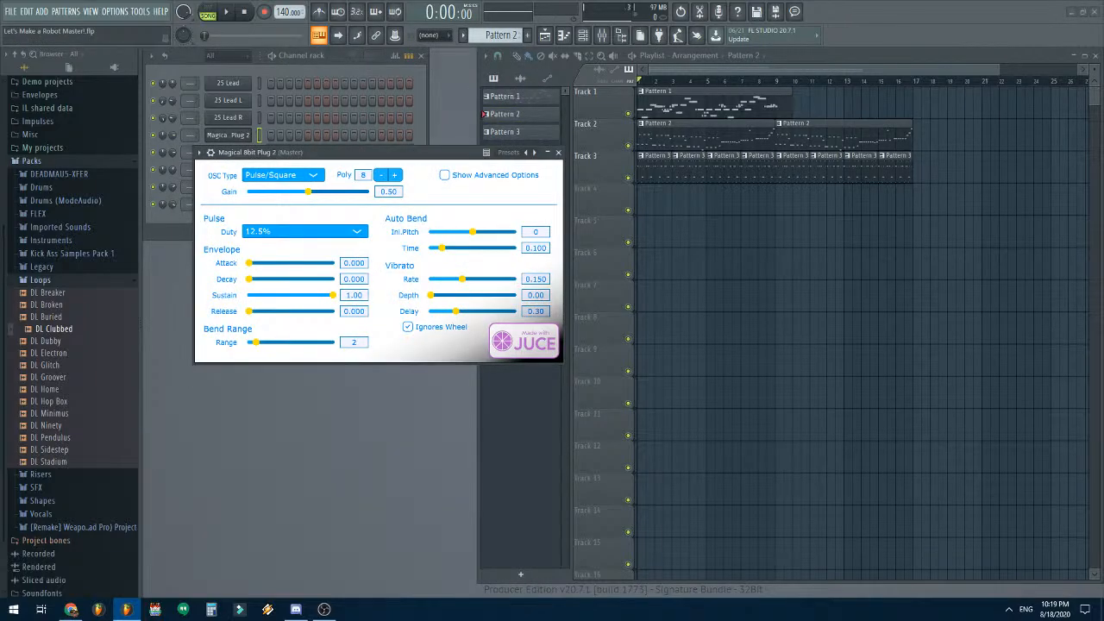
# - Set the new instrument's decay to 0.076, sustain to 0.60 and vibrato depth to 0.16, and audition a note
pyautogui.moveTo(249, 280); pyautogui.dragTo(259, 279)
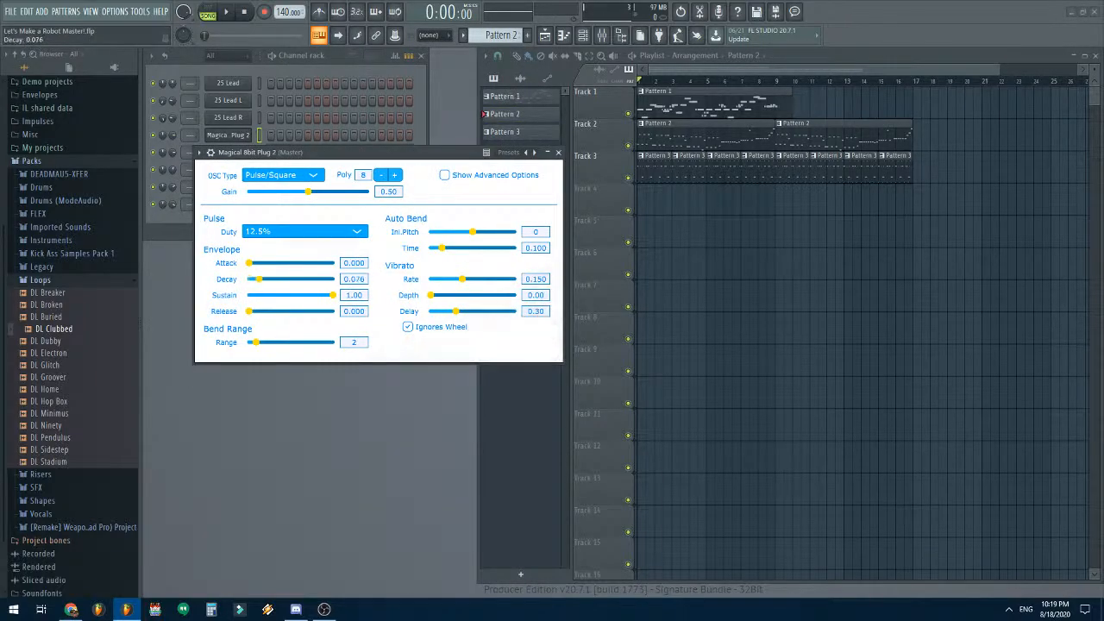
pyautogui.moveTo(333, 295); pyautogui.dragTo(298, 294)
pyautogui.moveTo(431, 295); pyautogui.dragTo(441, 295)
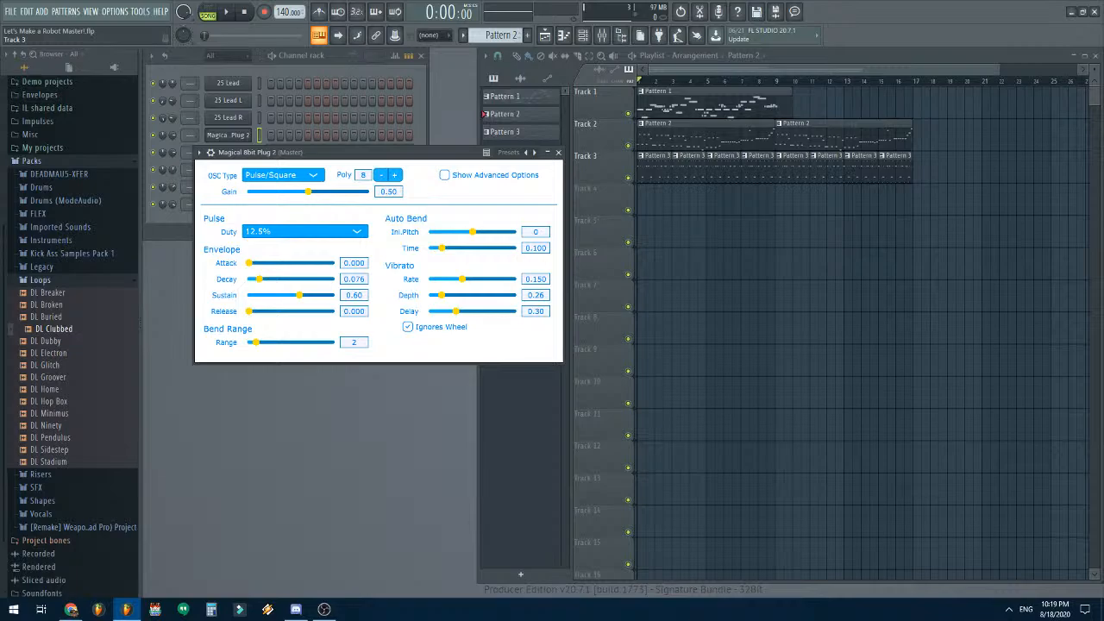
pyautogui.moveTo(442, 295); pyautogui.dragTo(437, 295)
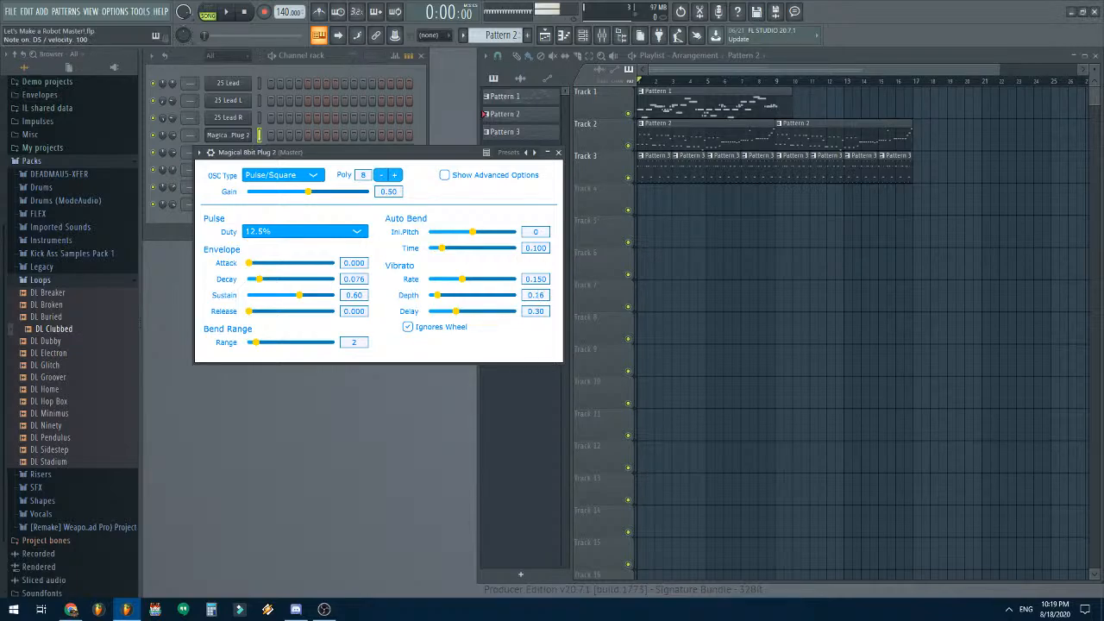
# - Rename the new Magical 8bit Plug 2 channel to 12.5 BG
pyautogui.press('Escape')
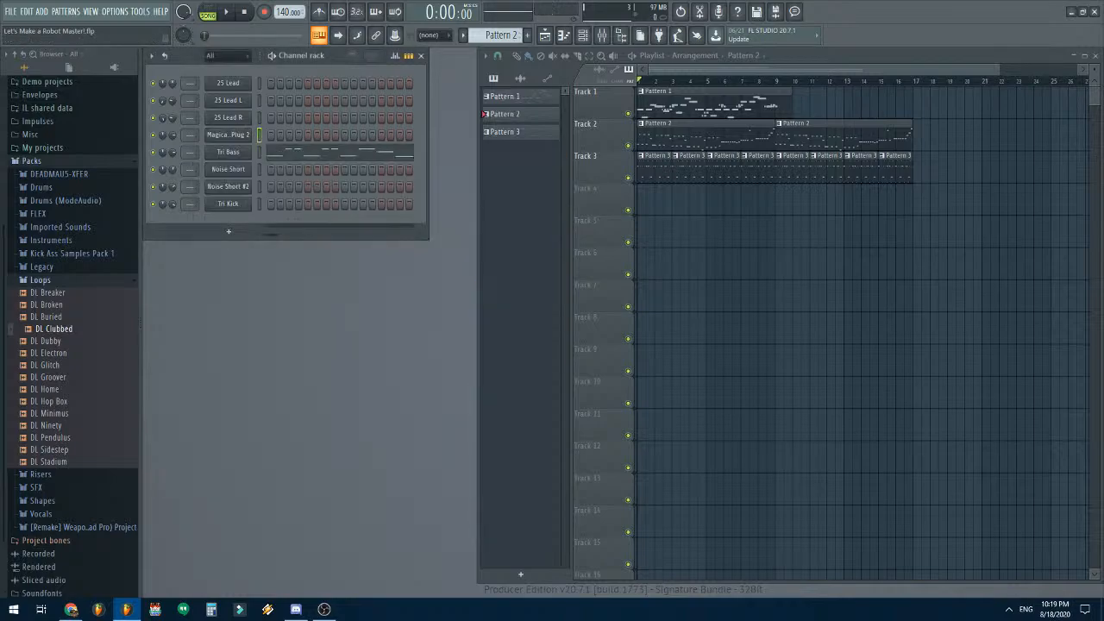
pyautogui.rightClick(229, 134)
pyautogui.click(284, 161)
pyautogui.write('12.5 BG')
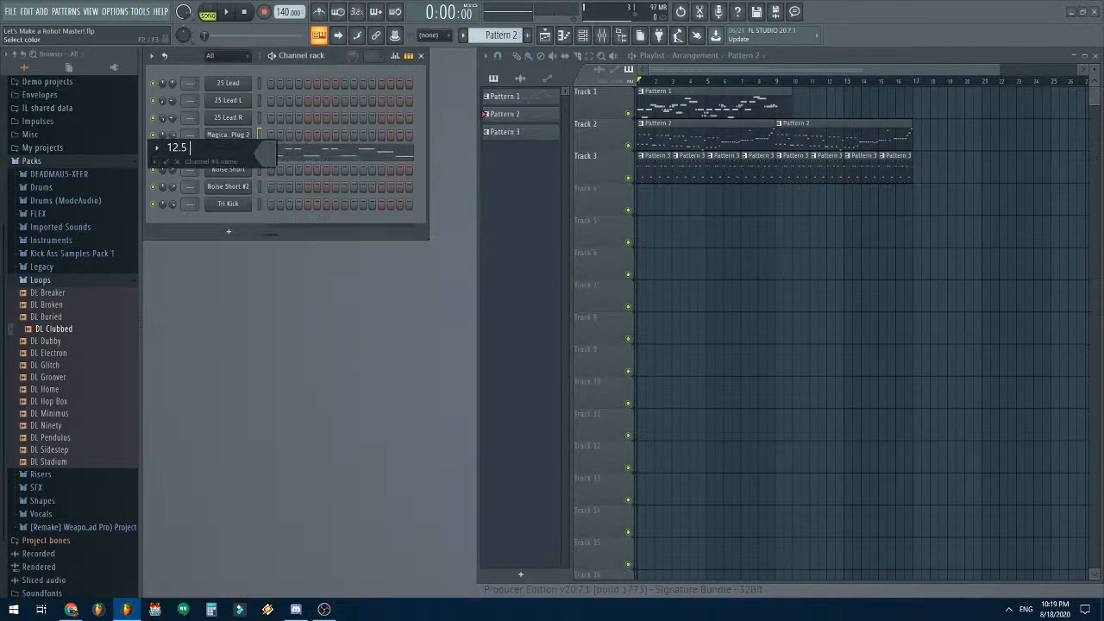
pyautogui.press('Return')
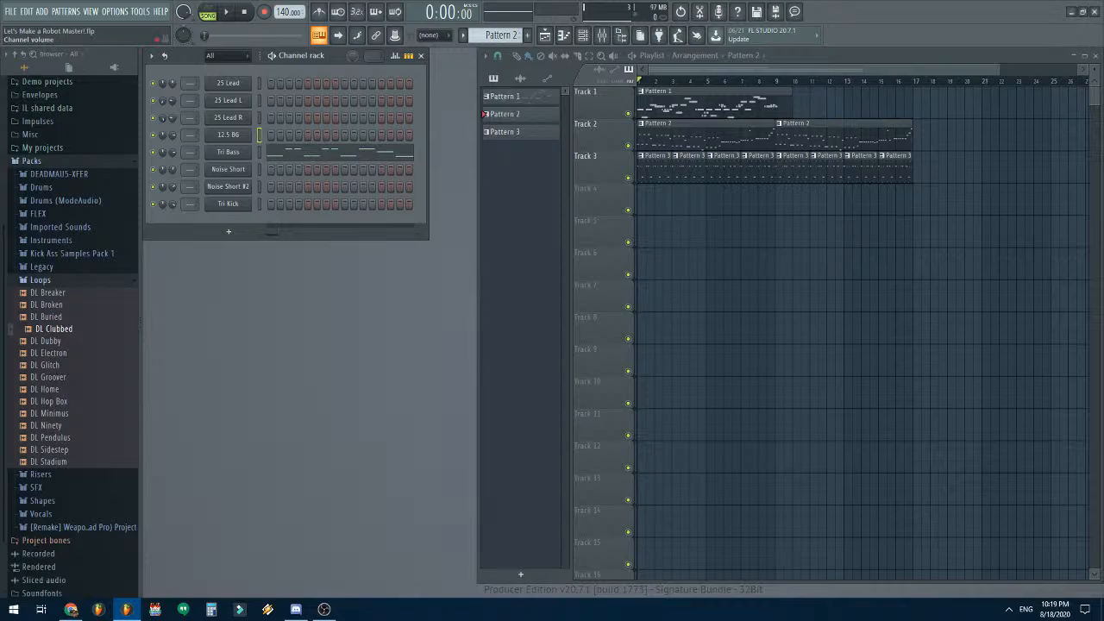
# - Draw a D3 note filling bar 1 in the 12.5 BG channel's piano roll, using 1/2 step snap
pyautogui.rightClick(228, 134)
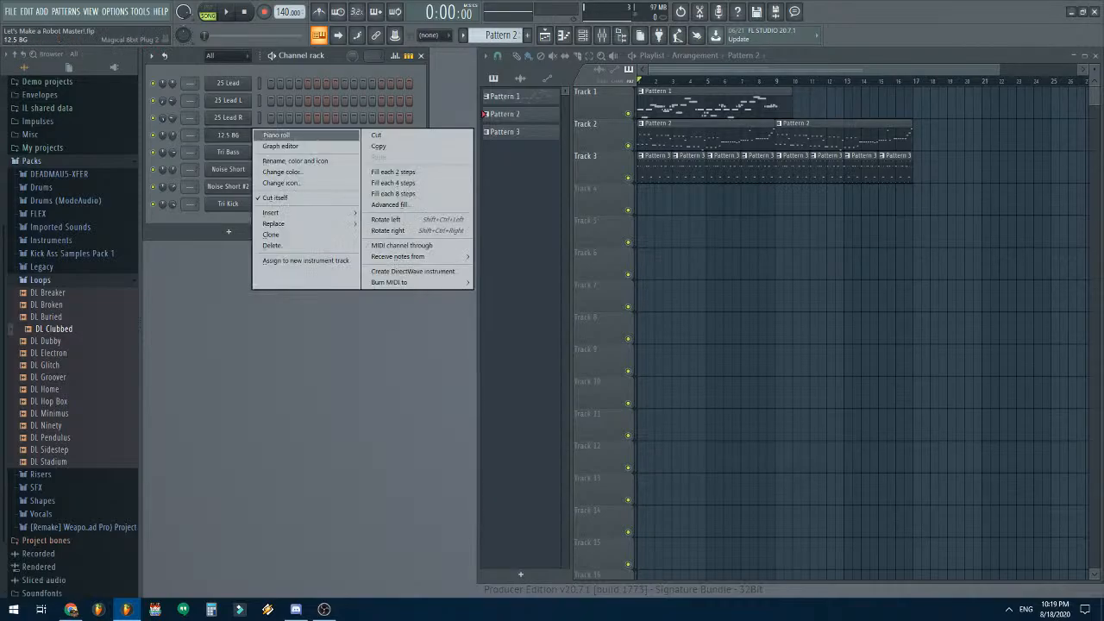
pyautogui.click(267, 135)
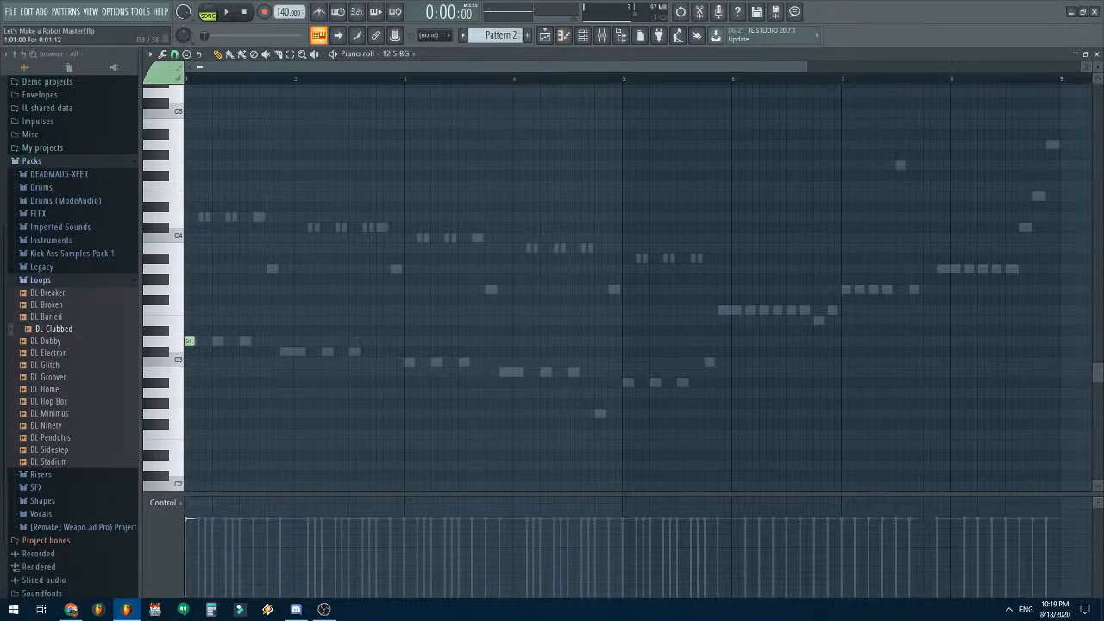
pyautogui.scroll(3, 192, 341)
pyautogui.moveTo(201, 341); pyautogui.dragTo(486, 340)
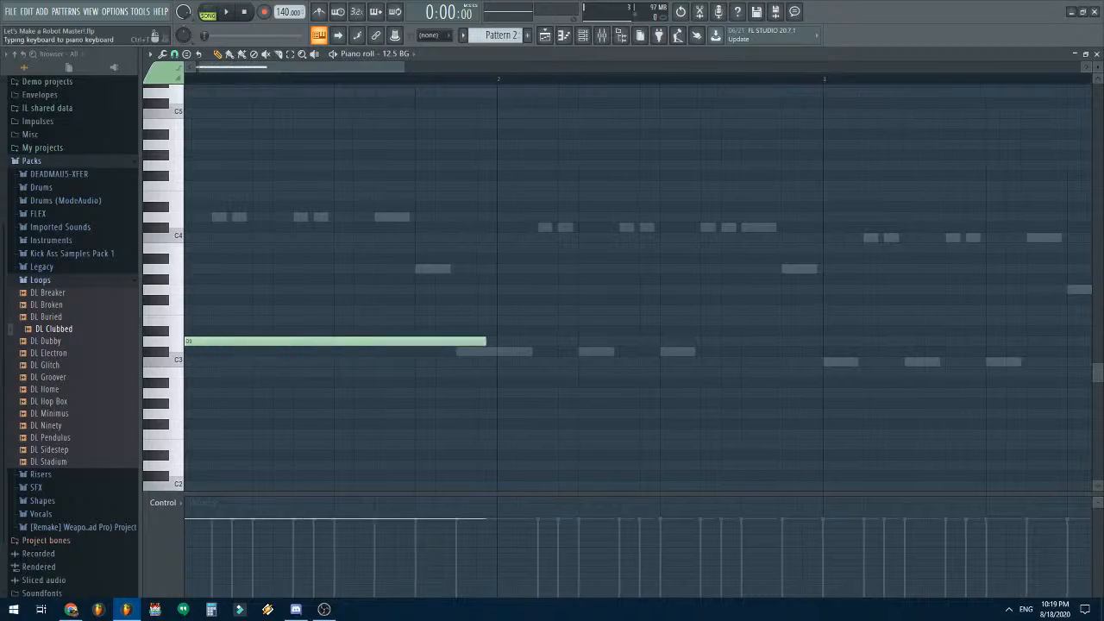
pyautogui.click(174, 54)
pyautogui.click(190, 152)
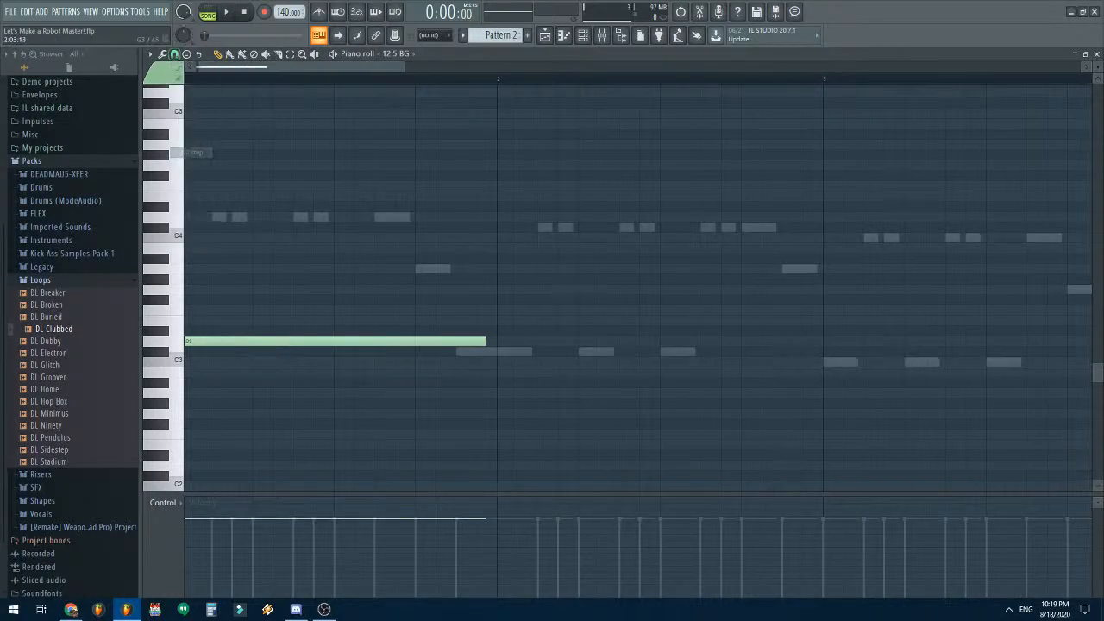
pyautogui.moveTo(485, 340); pyautogui.dragTo(496, 340)
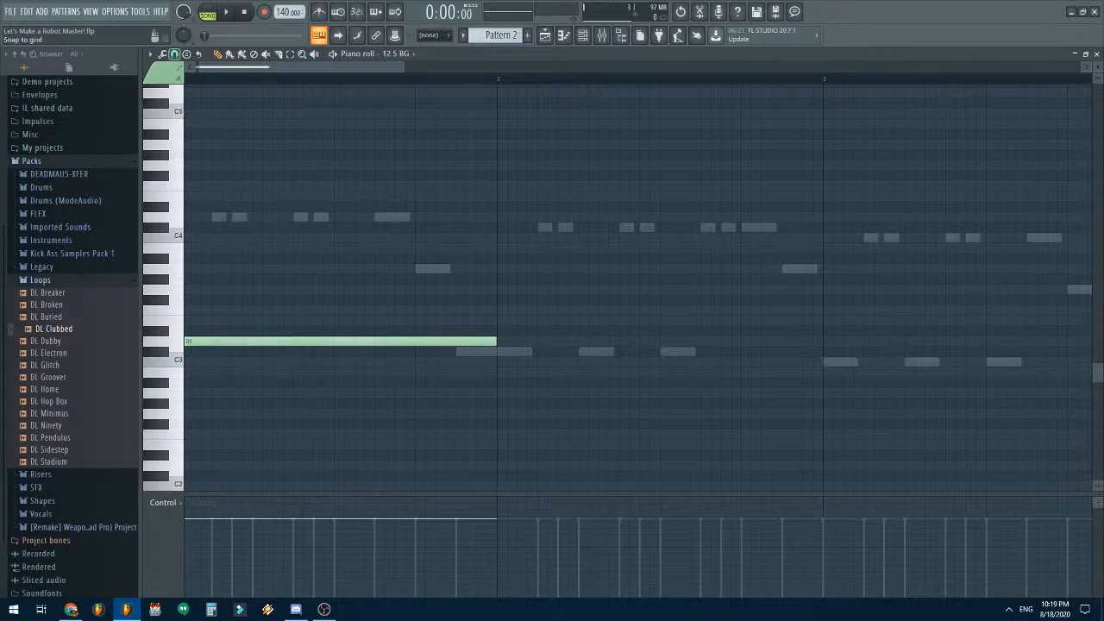
# - Set the piano roll snap to Cell and move the bar 1 note up two octaves to D5
pyautogui.click(186, 54)
pyautogui.click(175, 55)
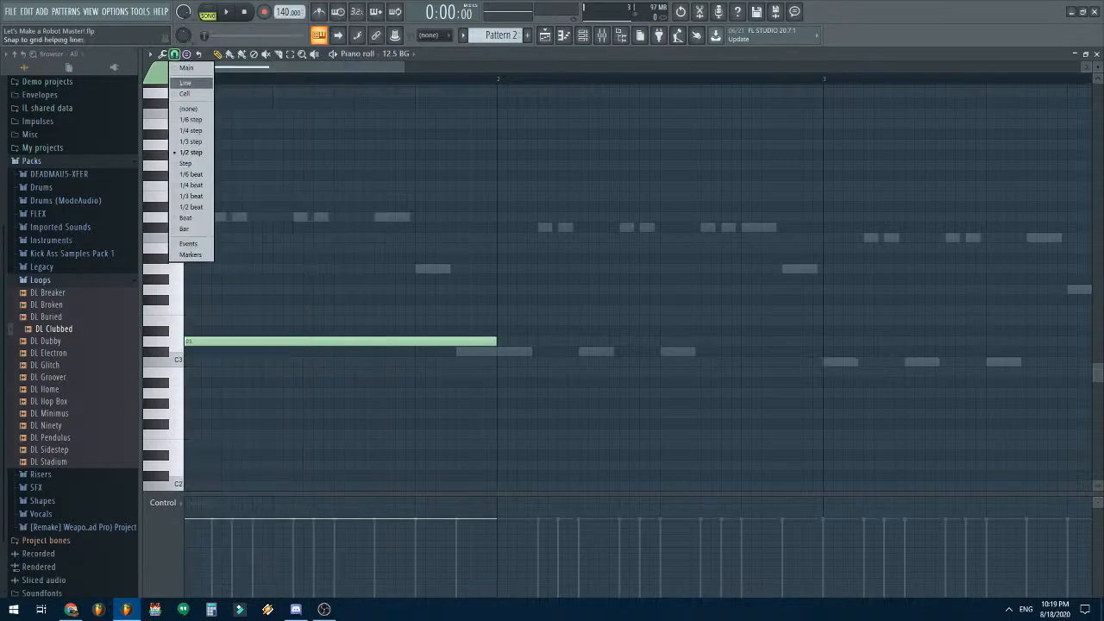
pyautogui.click(185, 82)
pyautogui.click(175, 55)
pyautogui.click(186, 94)
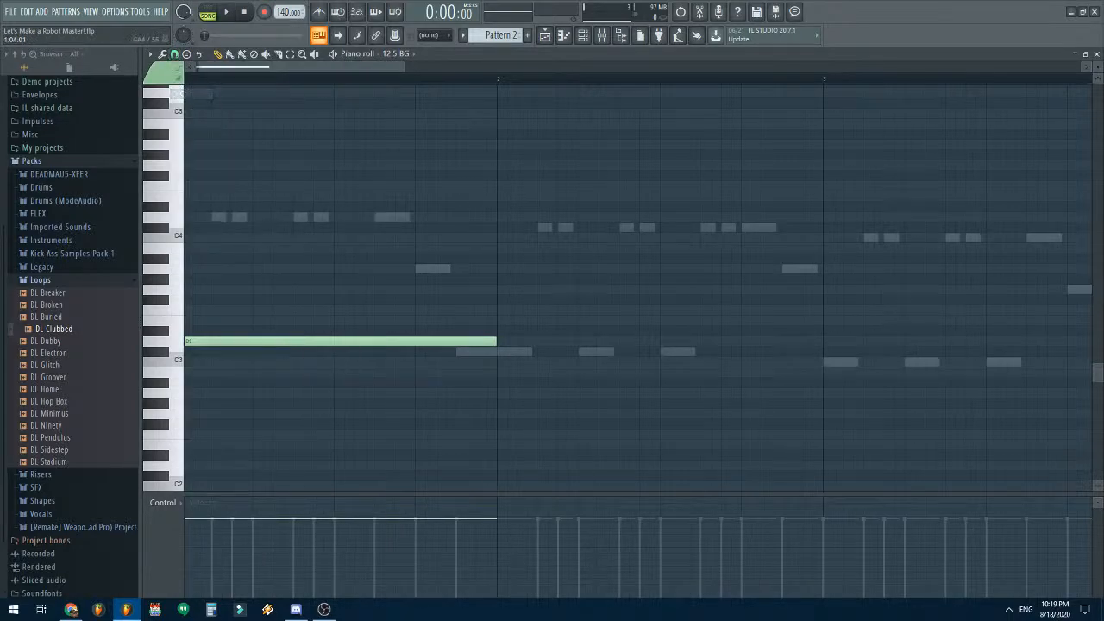
pyautogui.scroll(-4, 265, 79)
pyautogui.click(332, 341)
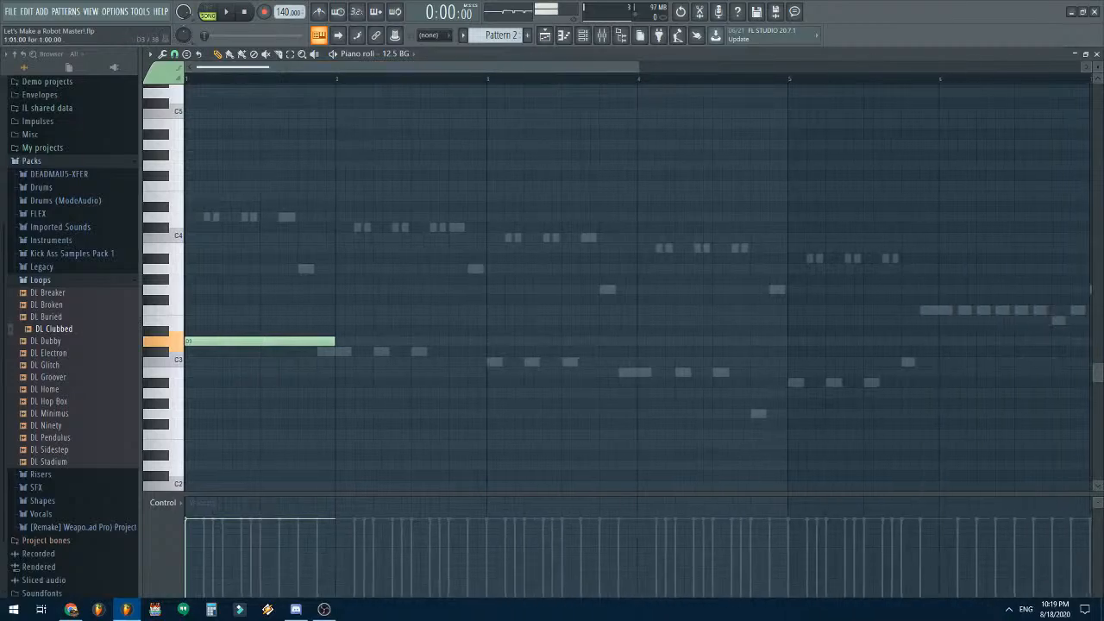
pyautogui.moveTo(284, 341); pyautogui.dragTo(284, 126)
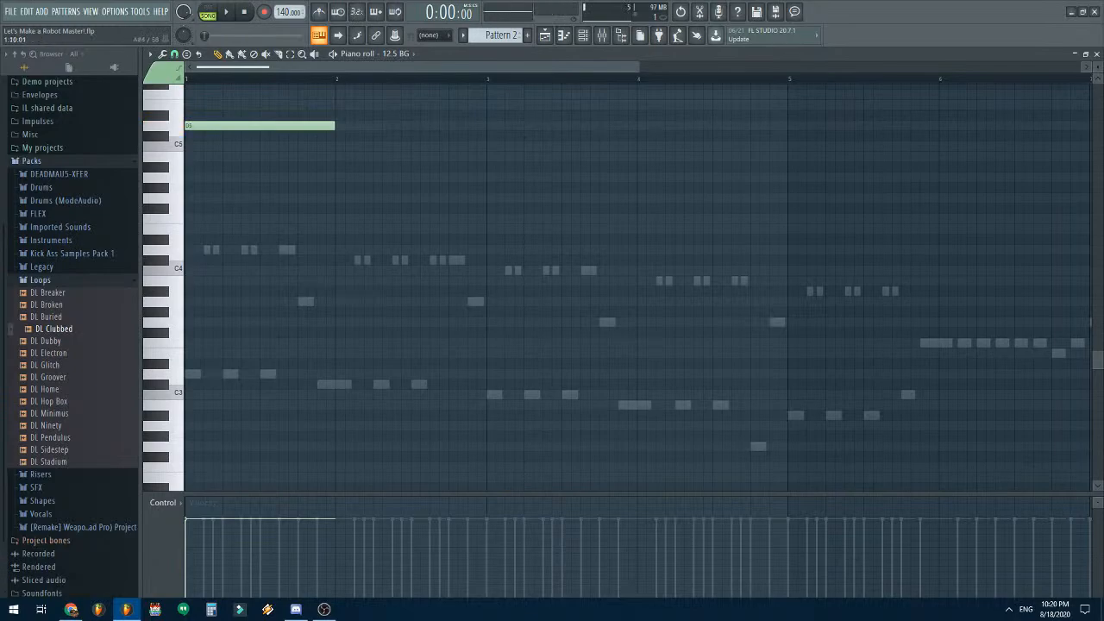
# - Add a one-bar F4 harmony note beneath the D5 in bar 1
pyautogui.scroll(2, 638, 284)
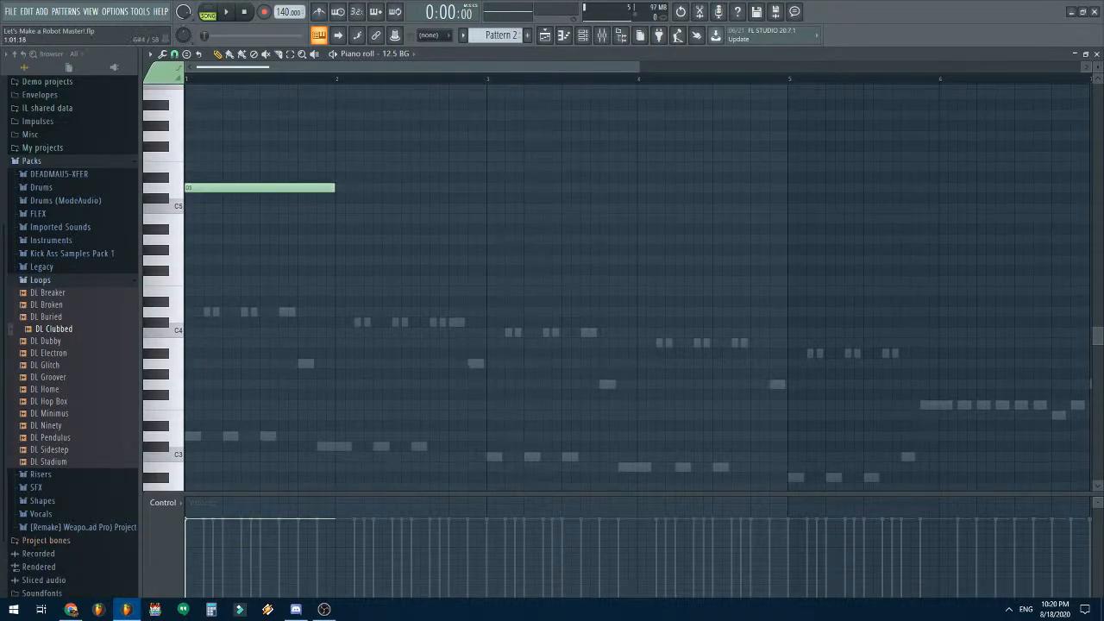
pyautogui.click(191, 240)
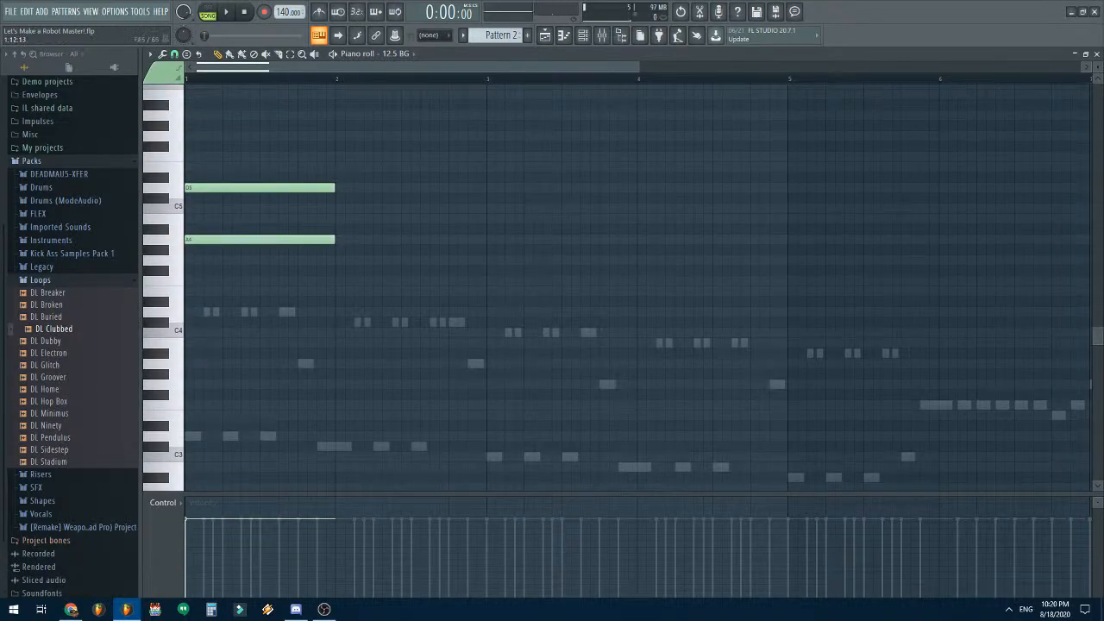
pyautogui.moveTo(259, 239); pyautogui.dragTo(259, 280)
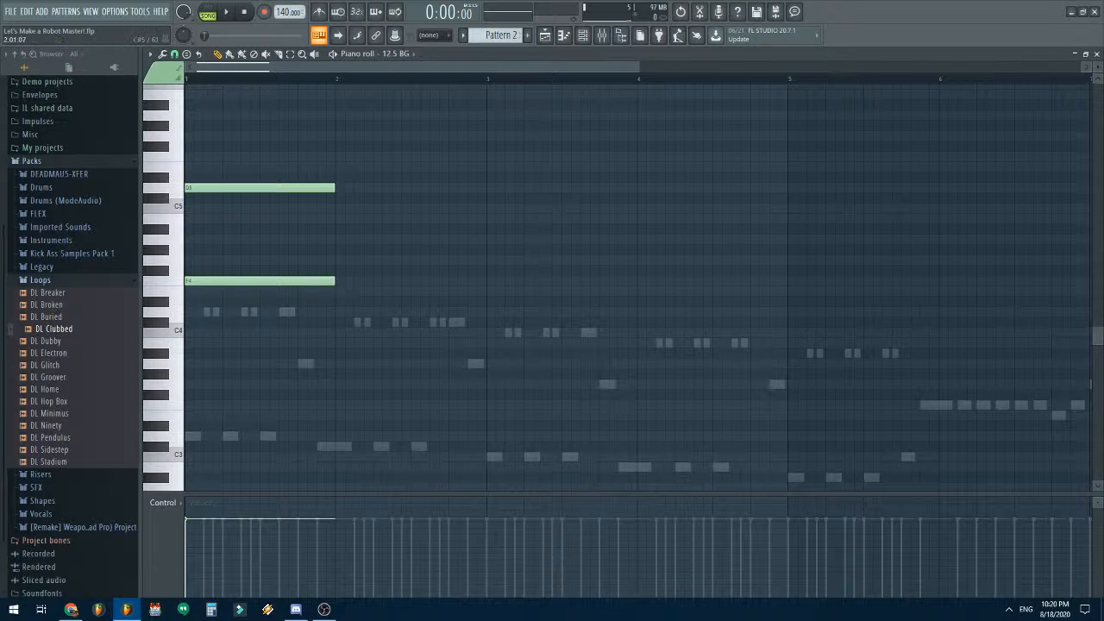
# - Add one-bar C#5 and E4 notes in bar 2, a C5 in bar 3 and a B4 in bar 4
pyautogui.click(338, 198)
pyautogui.click(330, 280)
pyautogui.click(339, 291)
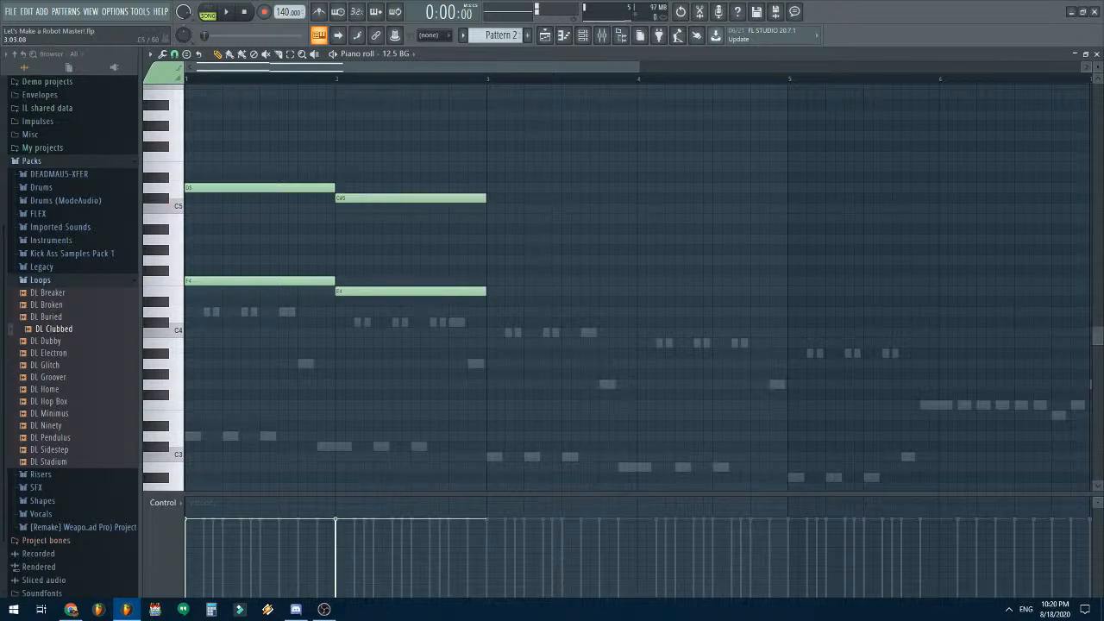
pyautogui.click(490, 208)
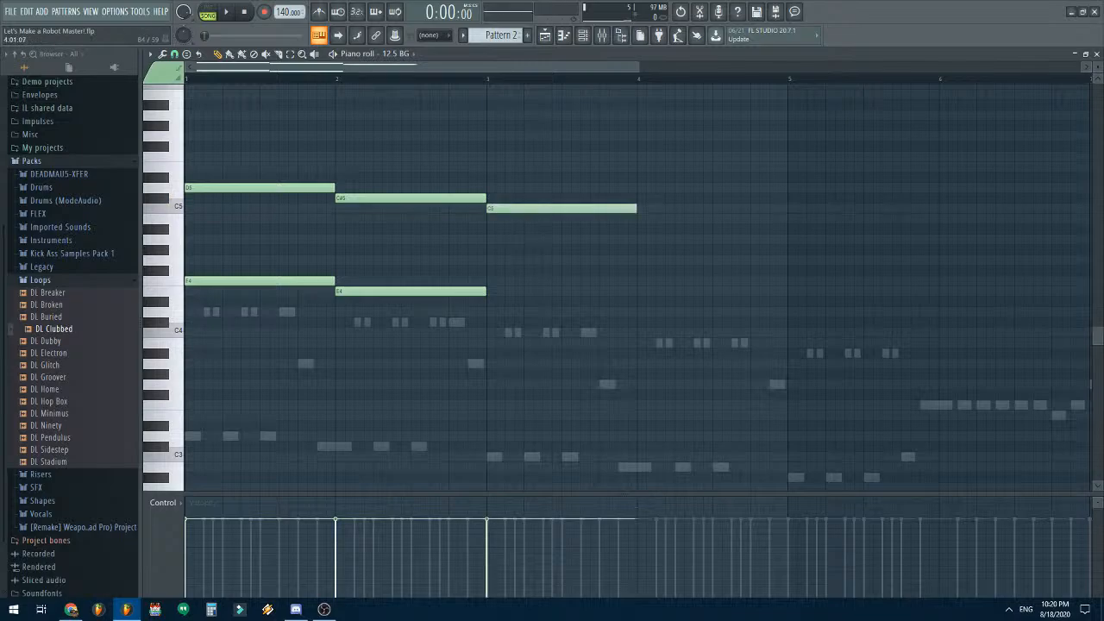
pyautogui.click(640, 219)
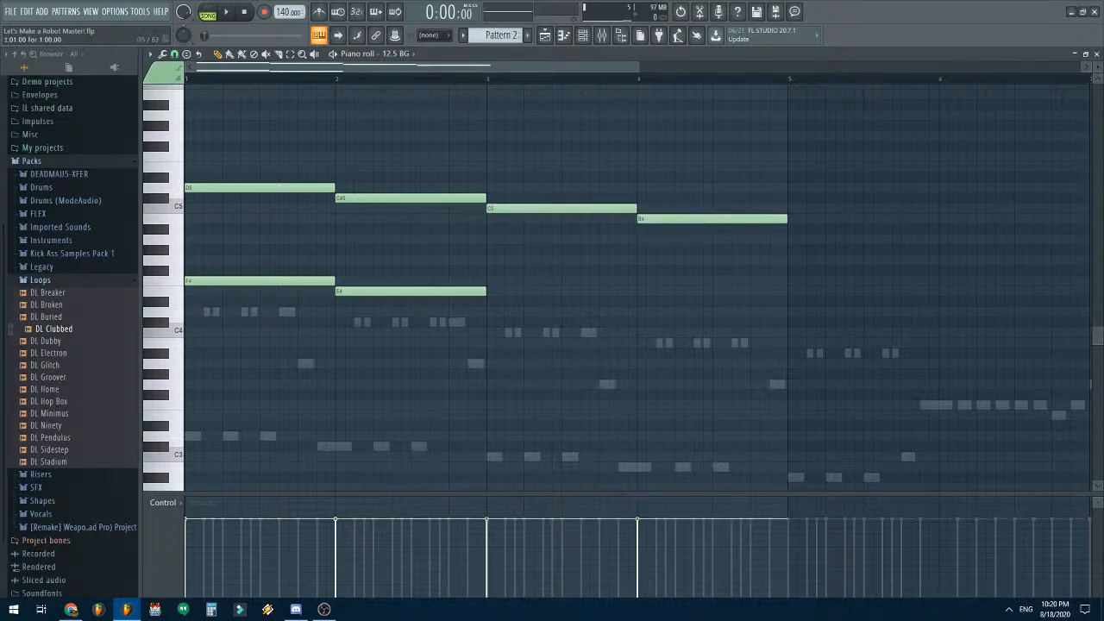
# - Start the C#5, E4 and B4 notes two steps earlier, keeping their ends on the bar lines and trimming the preceding notes to meet them
pyautogui.moveTo(333, 187)
pyautogui.mouseDown()
pyautogui.moveTo(315, 187)
pyautogui.moveTo(332, 199)
pyautogui.moveTo(323, 199)
pyautogui.mouseUp()
pyautogui.moveTo(465, 198); pyautogui.dragTo(485, 198)
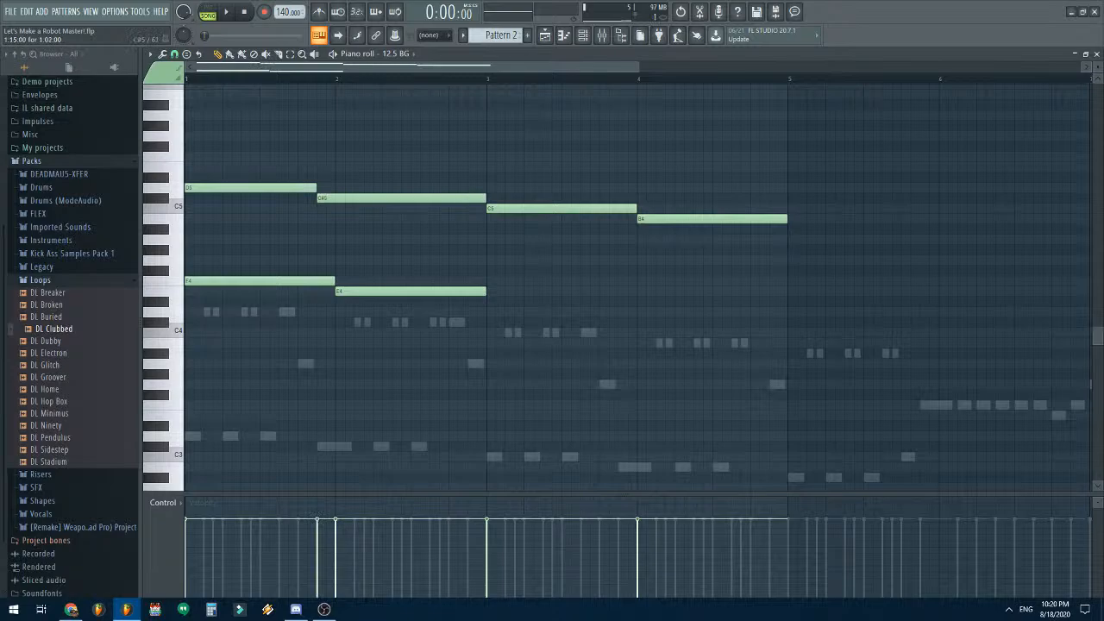
pyautogui.moveTo(332, 282)
pyautogui.mouseDown()
pyautogui.moveTo(315, 281)
pyautogui.moveTo(322, 291)
pyautogui.mouseUp()
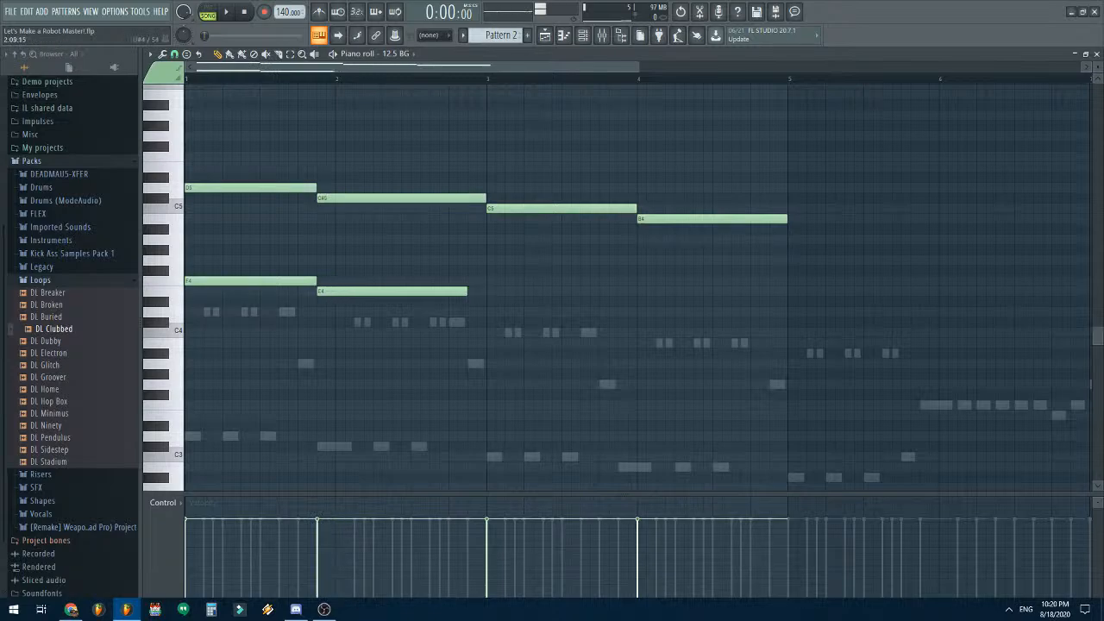
pyautogui.moveTo(465, 290); pyautogui.dragTo(484, 291)
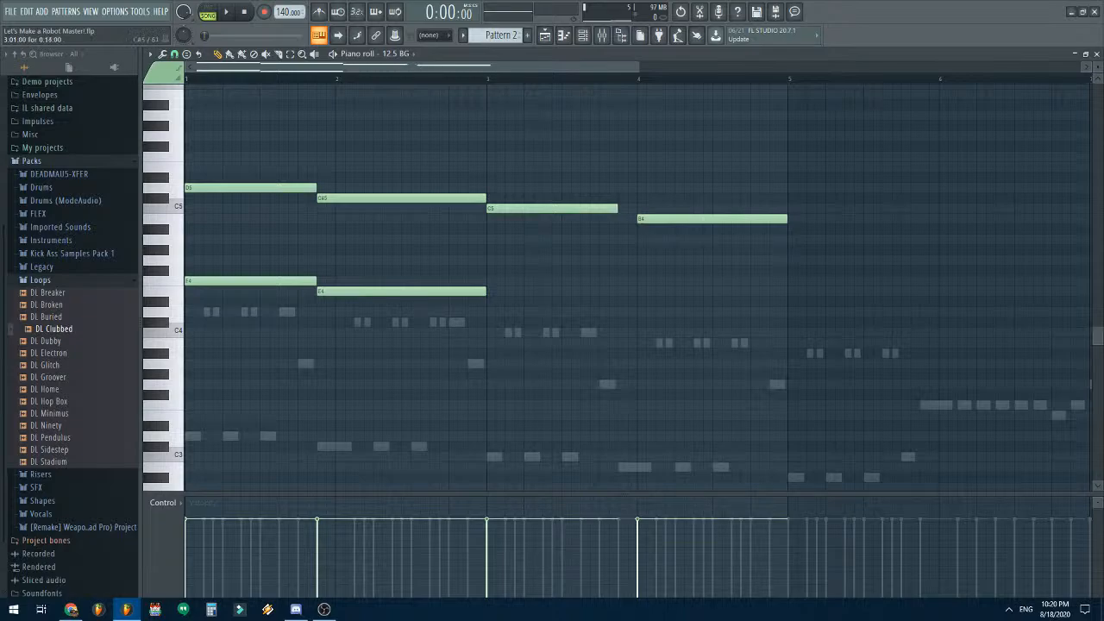
pyautogui.moveTo(756, 219); pyautogui.dragTo(737, 219)
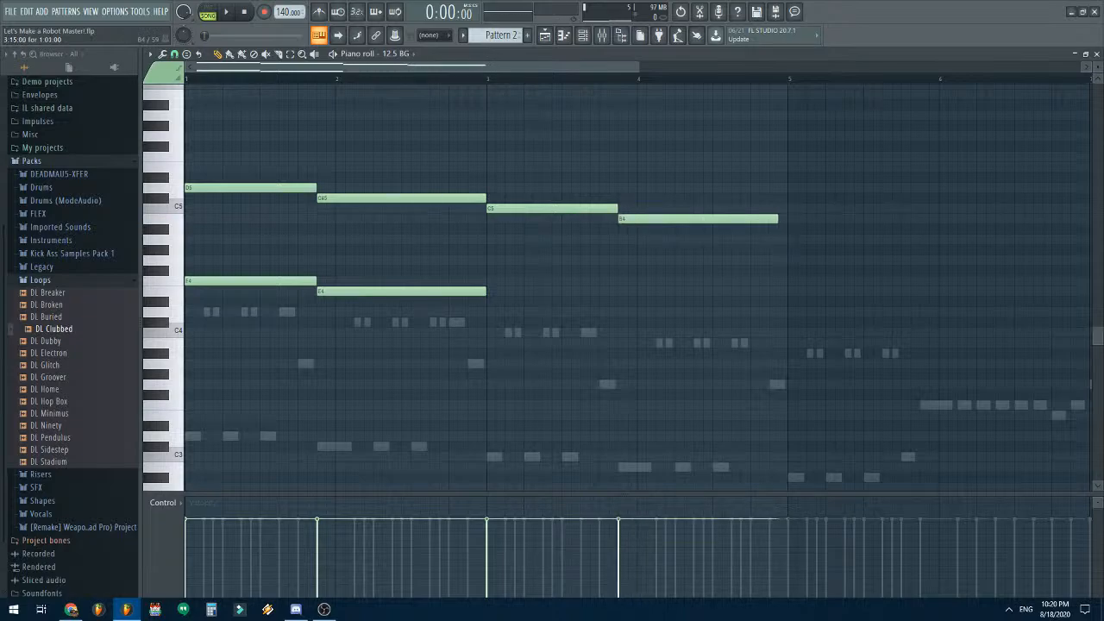
pyautogui.scroll(-1, 616, 285)
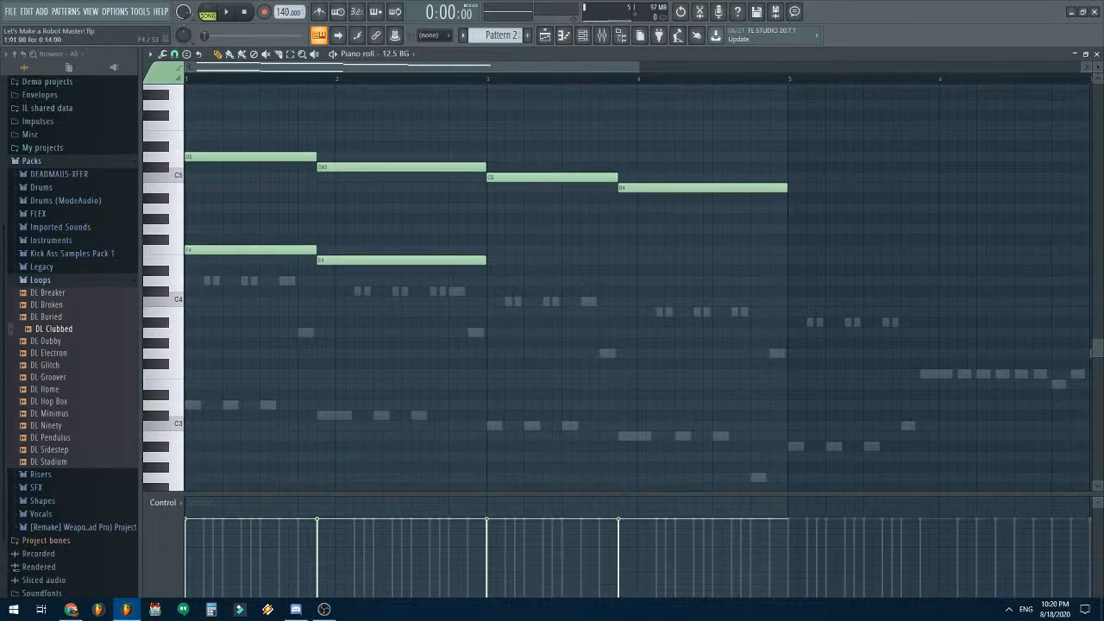
pyautogui.scroll(2, 616, 284)
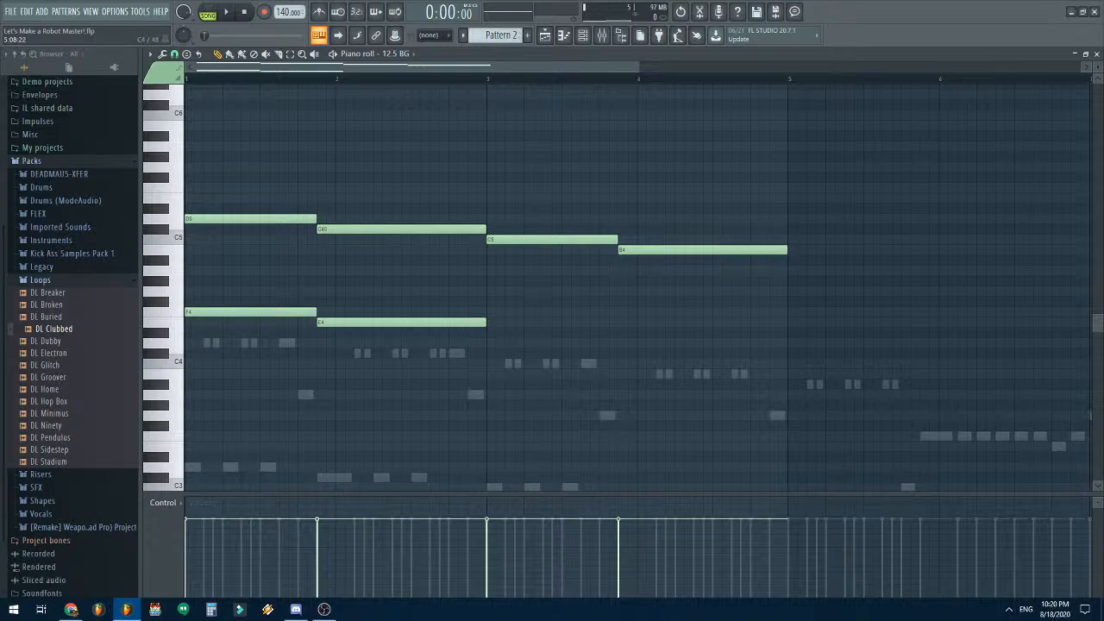
# - Insert an empty Pattern 3 ahead of the drum pattern
pyautogui.click(1096, 53)
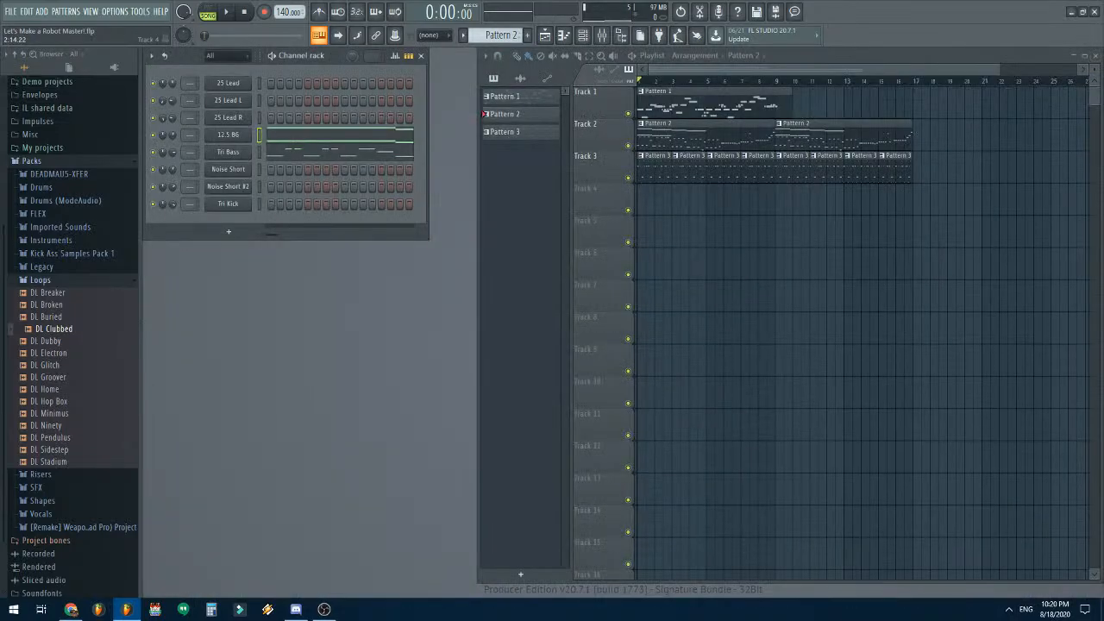
pyautogui.scroll(-1, 500, 34)
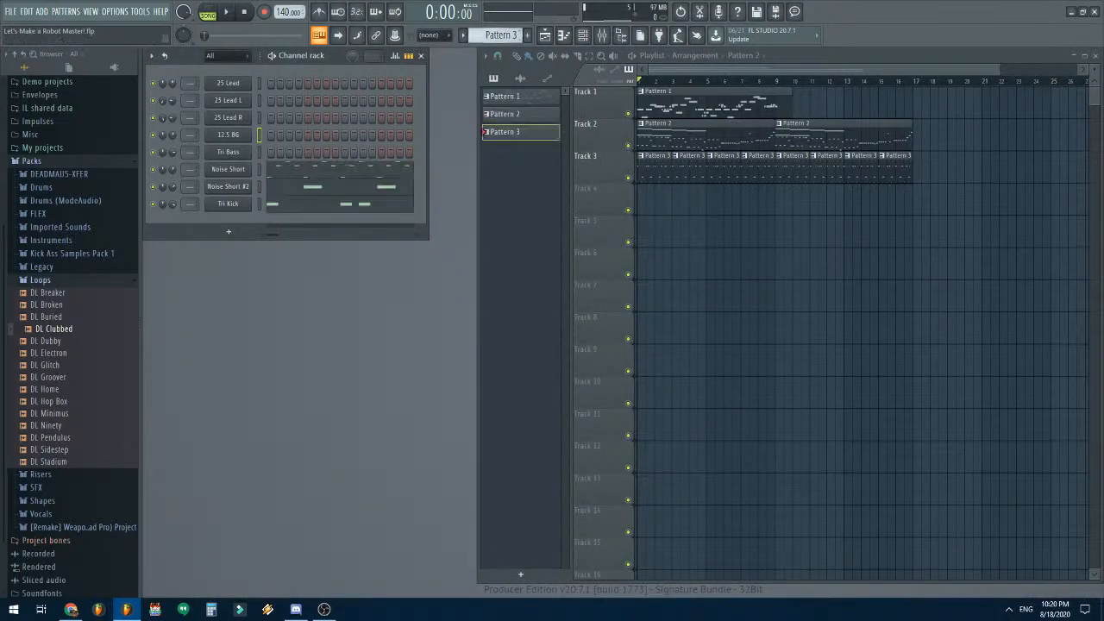
pyautogui.click(501, 35)
pyautogui.click(604, 151)
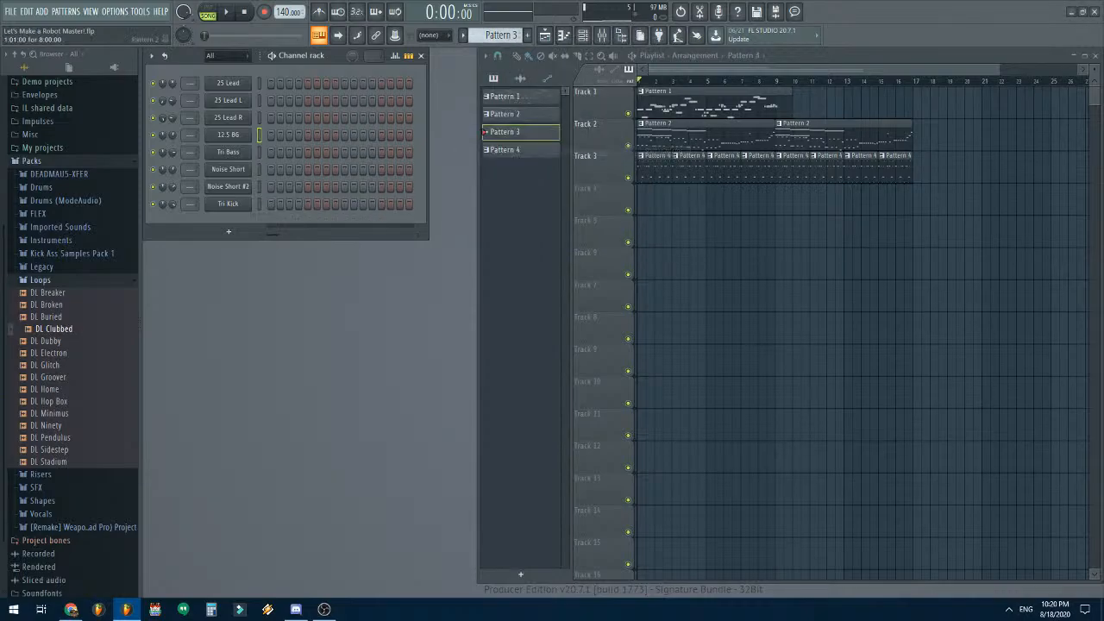
# - Move all 12.5 BG notes from Pattern 2 into the empty Pattern 3
pyautogui.click(672, 138)
pyautogui.click(326, 136)
pyautogui.hotkey('ctrl', 'a')
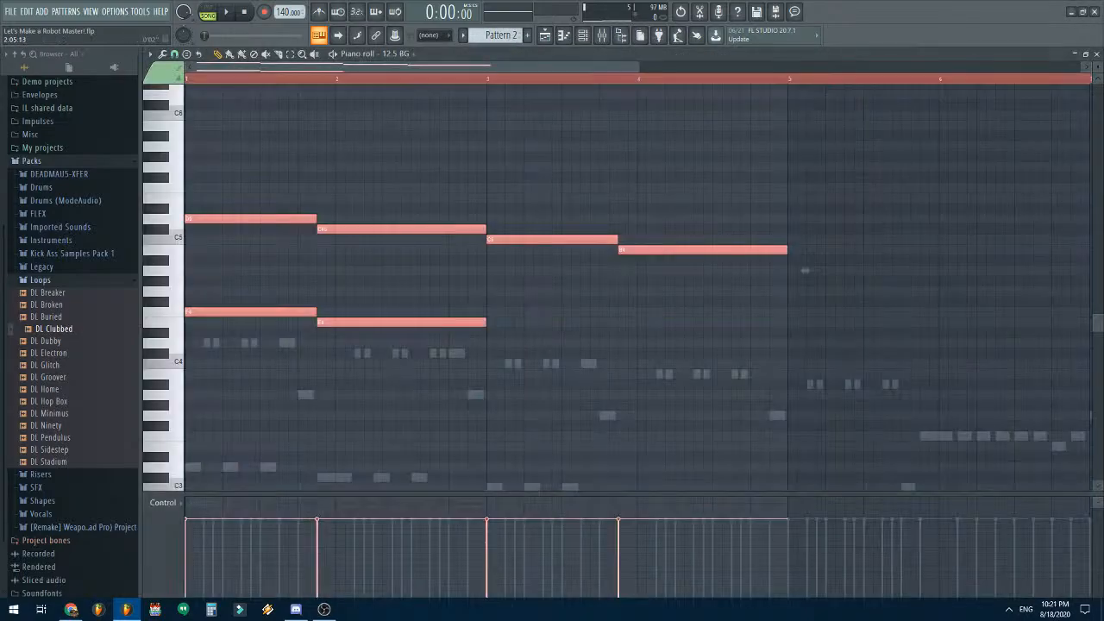
pyautogui.hotkey('ctrl', 'x')
pyautogui.press('KP_Add')
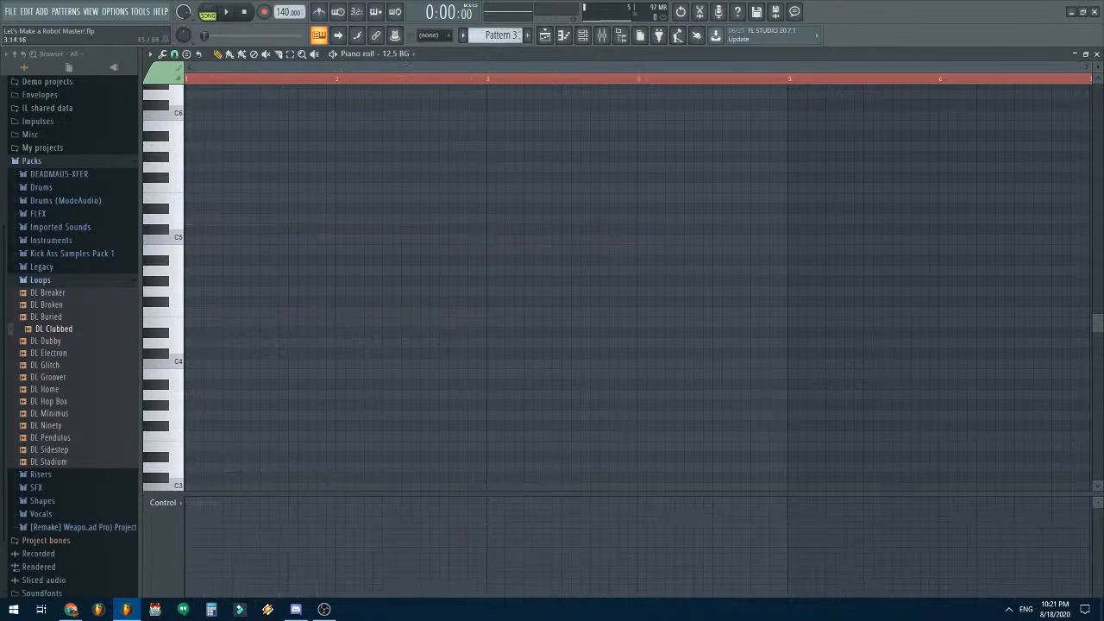
pyautogui.hotkey('ctrl', 'v')
# - Insert an empty playlist track above the drum clips on Track 3
pyautogui.press('Escape')
pyautogui.rightClick(595, 153)
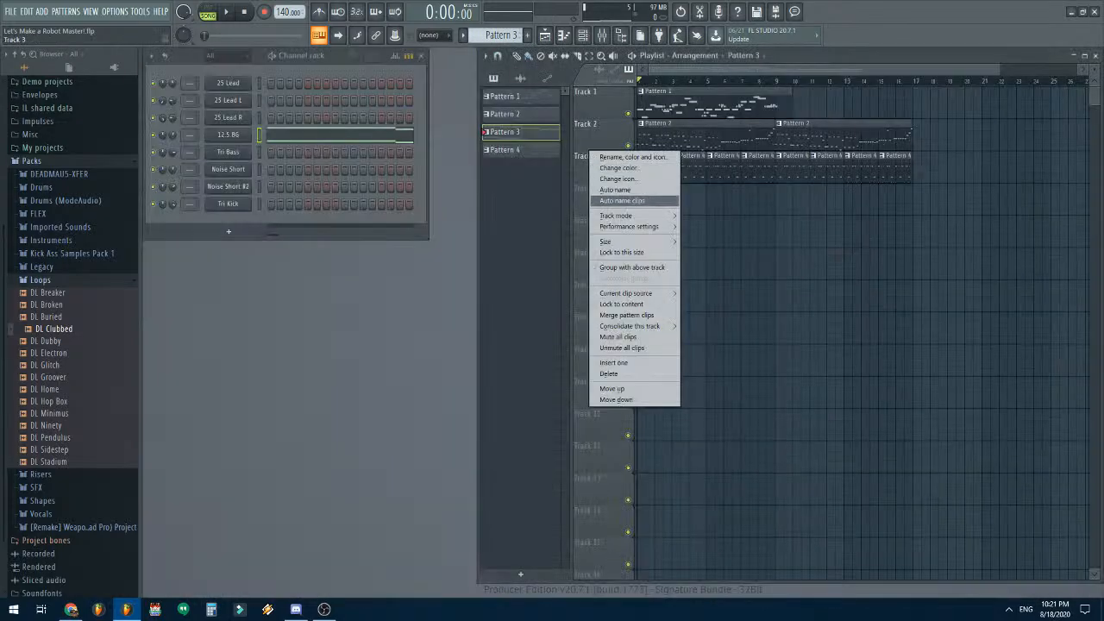
pyautogui.click(614, 363)
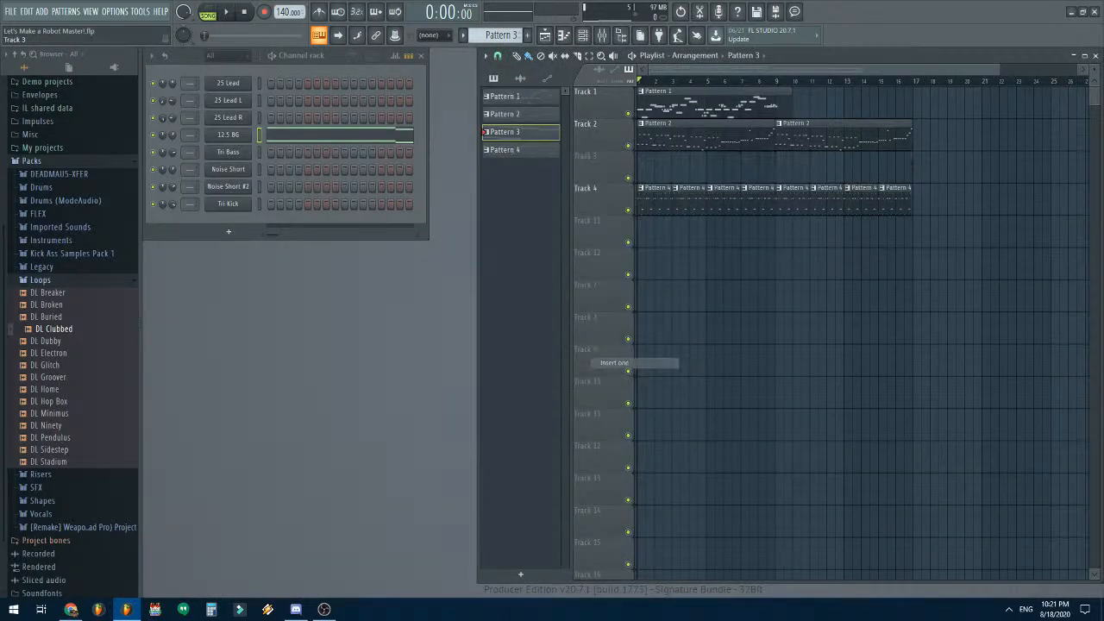
pyautogui.press('F5')
pyautogui.press('F5')
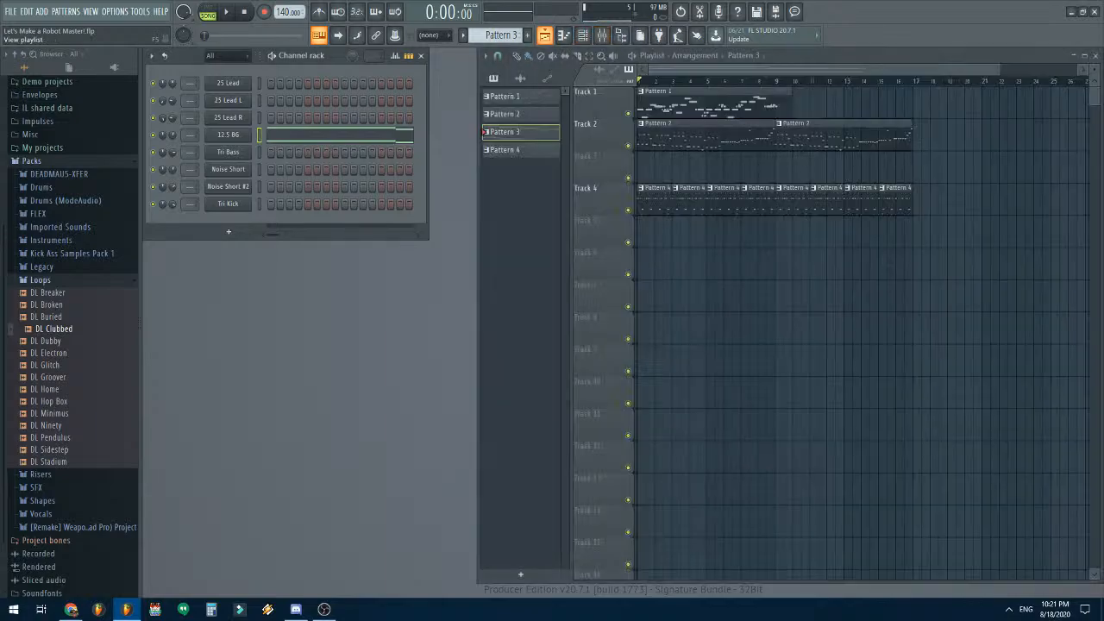
# - Place a Pattern 3 clip at bar 1 of Track 3, play the song briefly and check its notes
pyautogui.click(650, 169)
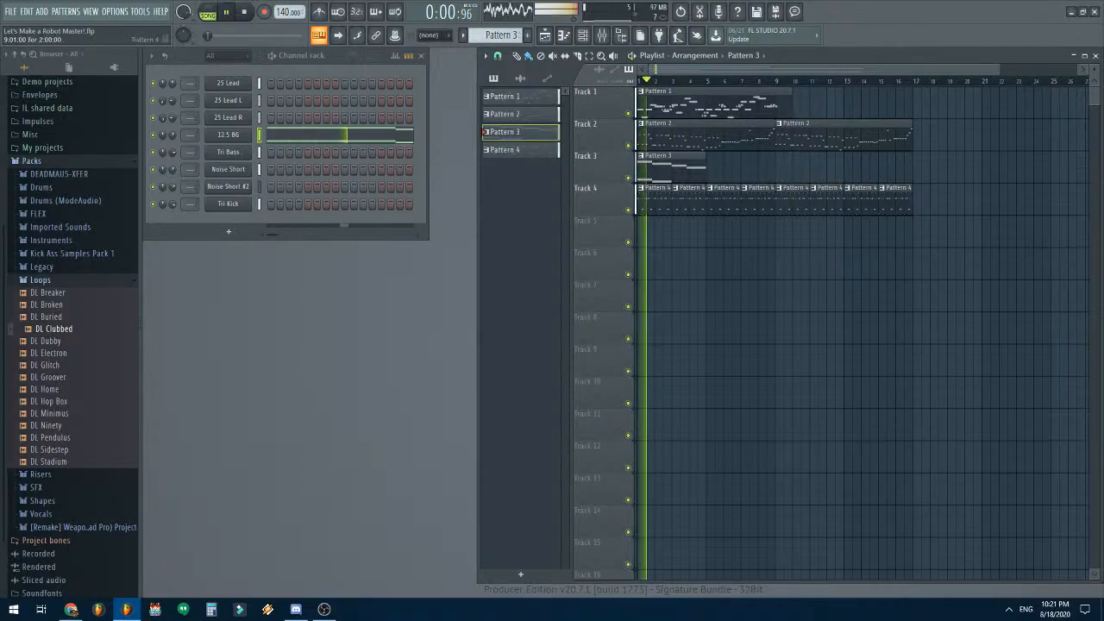
pyautogui.press('F7')
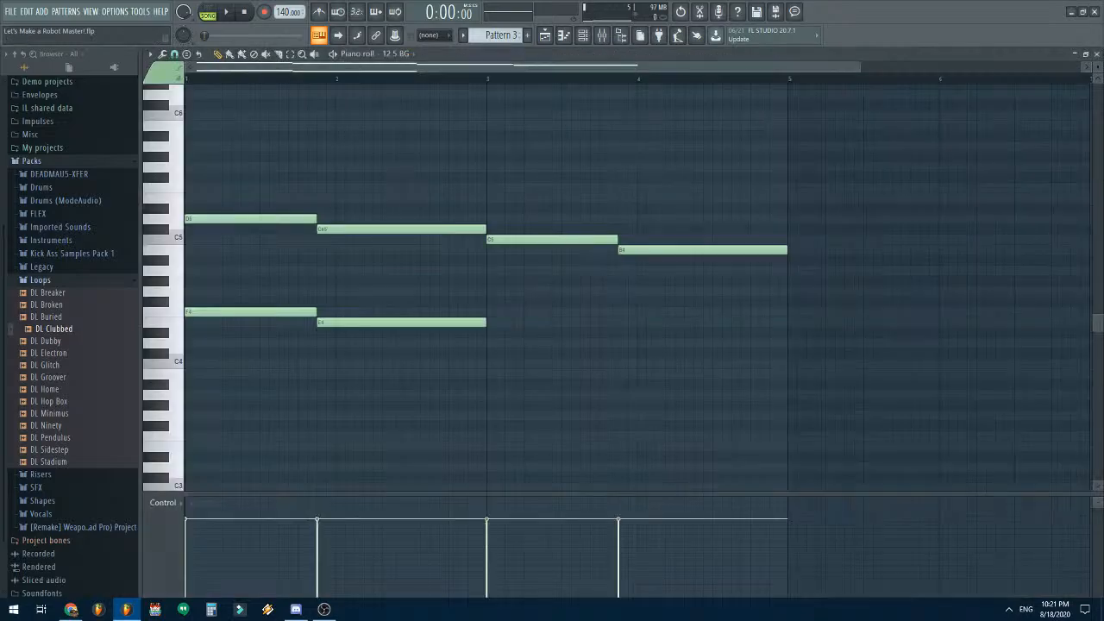
pyautogui.press('F7')
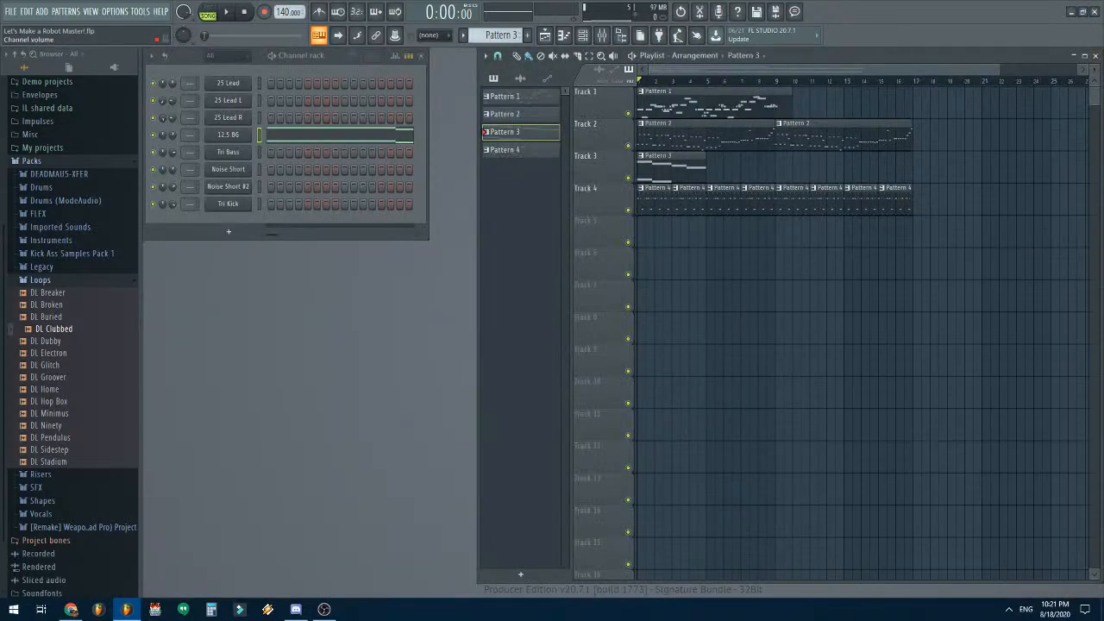
# - Lower the 12.5 BG channel's envelope sustain to 0.30 and close its instrument settings
pyautogui.click(227, 135)
pyautogui.moveTo(299, 295); pyautogui.dragTo(282, 295)
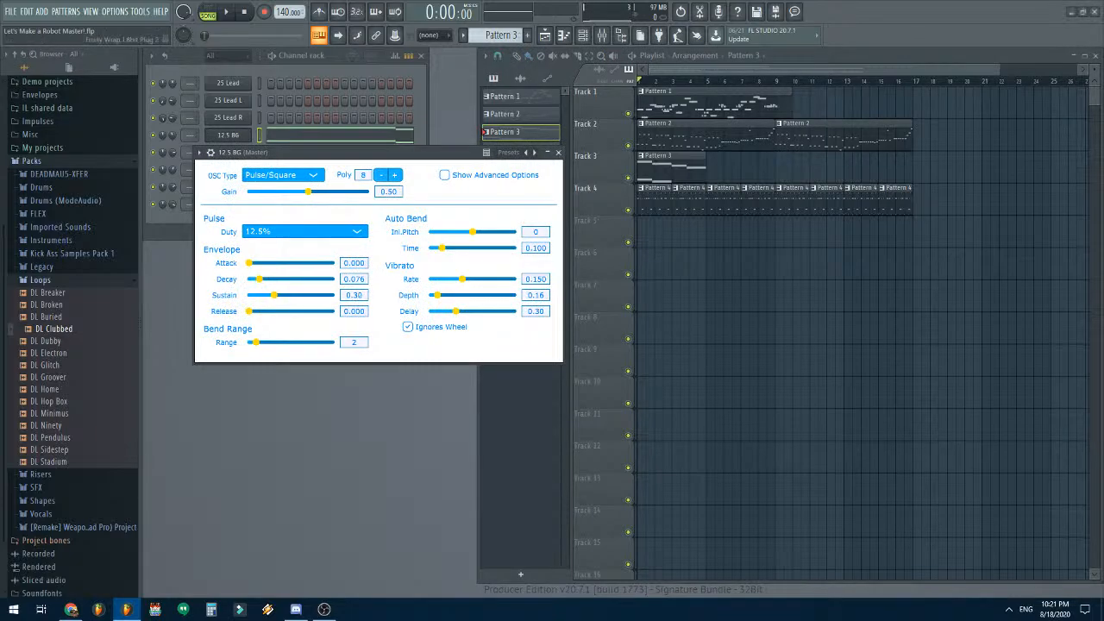
pyautogui.click(558, 153)
# - In the 12.5 BG piano roll, raise the low F4 and E4 notes one octave to F5 and E5, and play the result
pyautogui.click(284, 136)
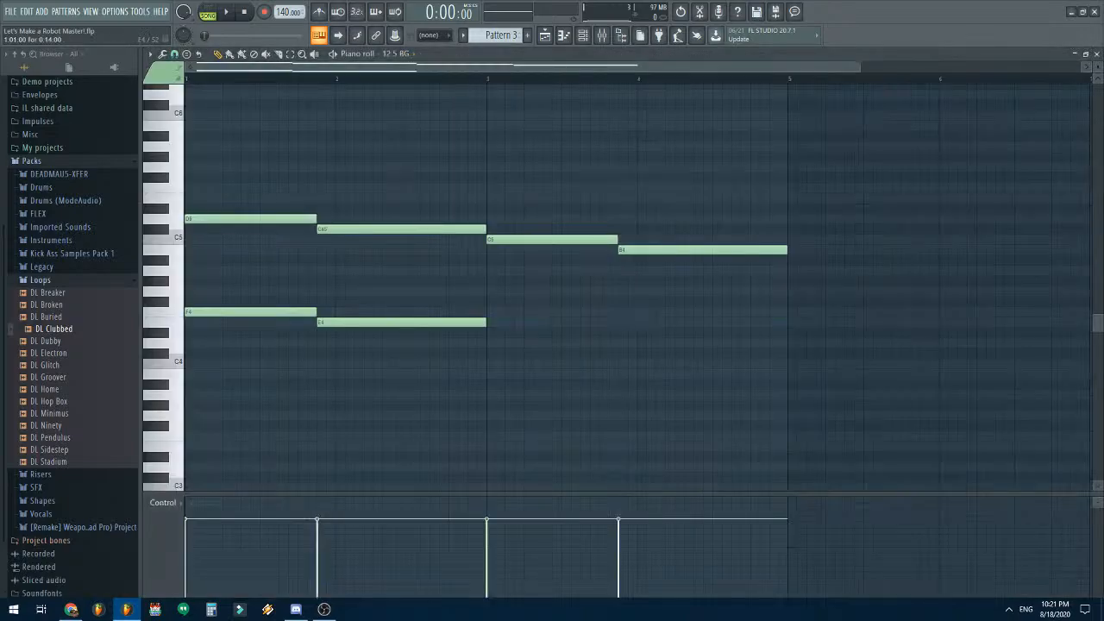
pyautogui.moveTo(250, 311); pyautogui.dragTo(250, 187)
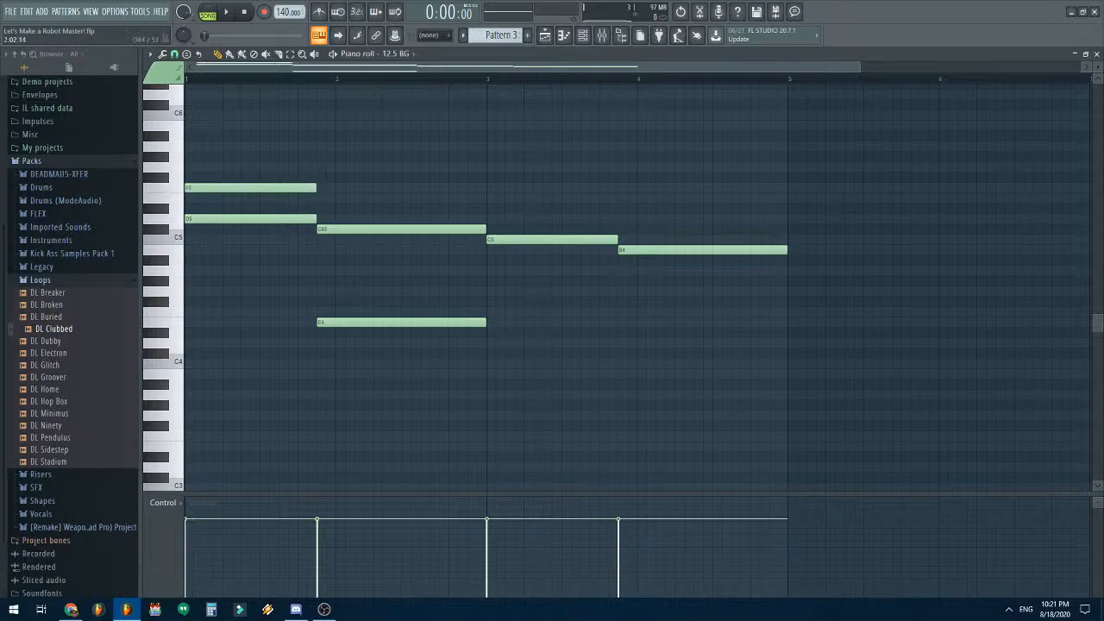
pyautogui.moveTo(371, 322); pyautogui.dragTo(371, 198)
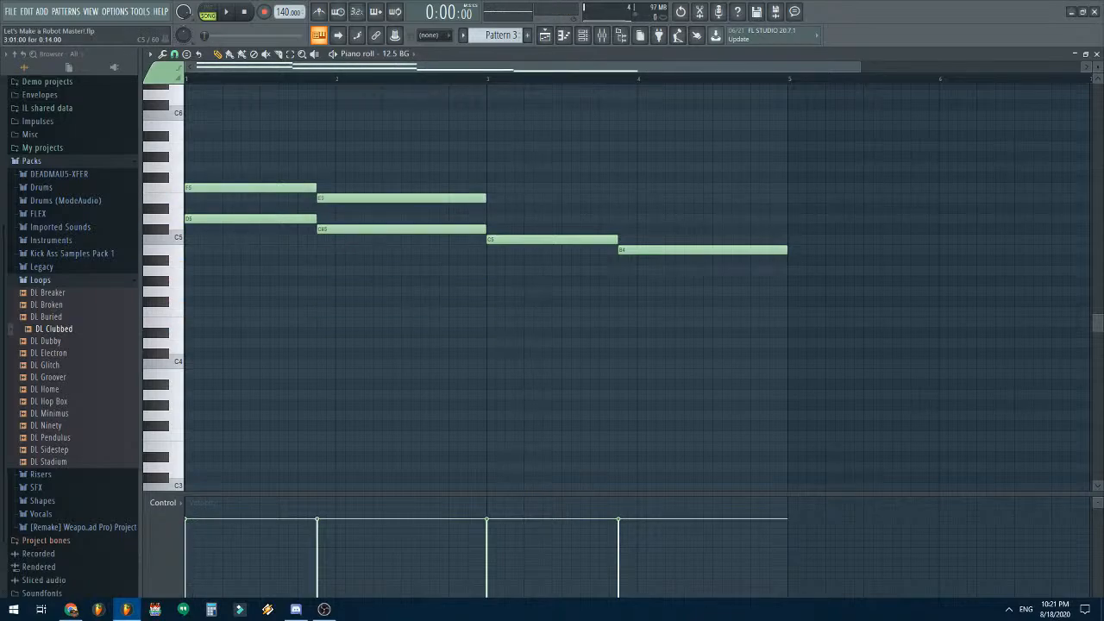
pyautogui.press('space')
pyautogui.scroll(3, 483, 284)
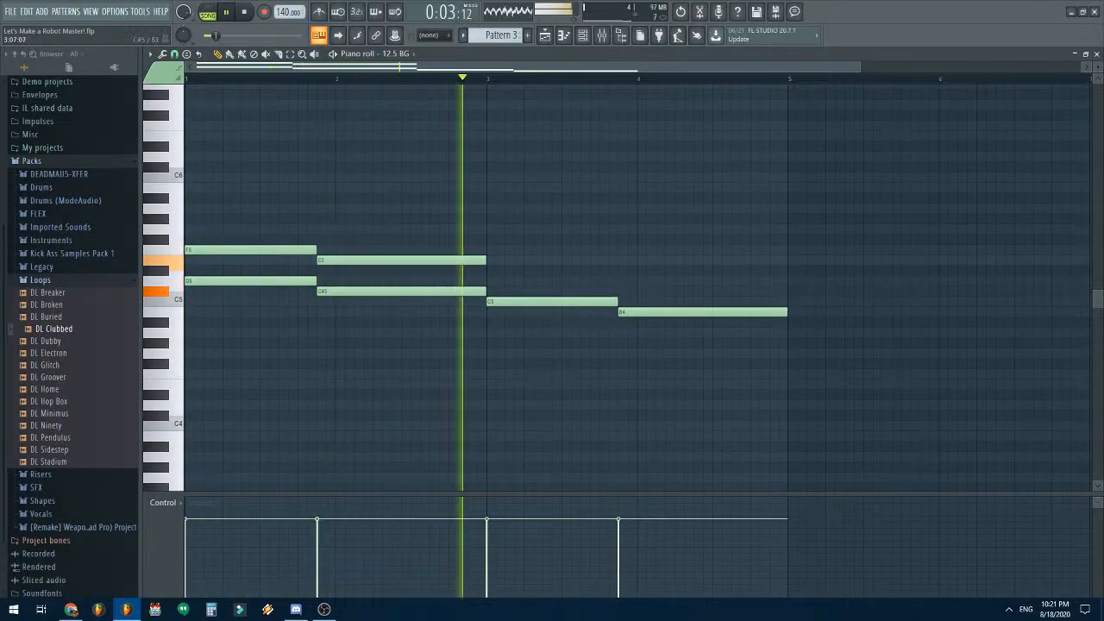
pyautogui.press('space')
# - Add an F5 note above the C5 at bar 3 and a D5 above the following B4, matching the lengths of the notes below
pyautogui.click(490, 250)
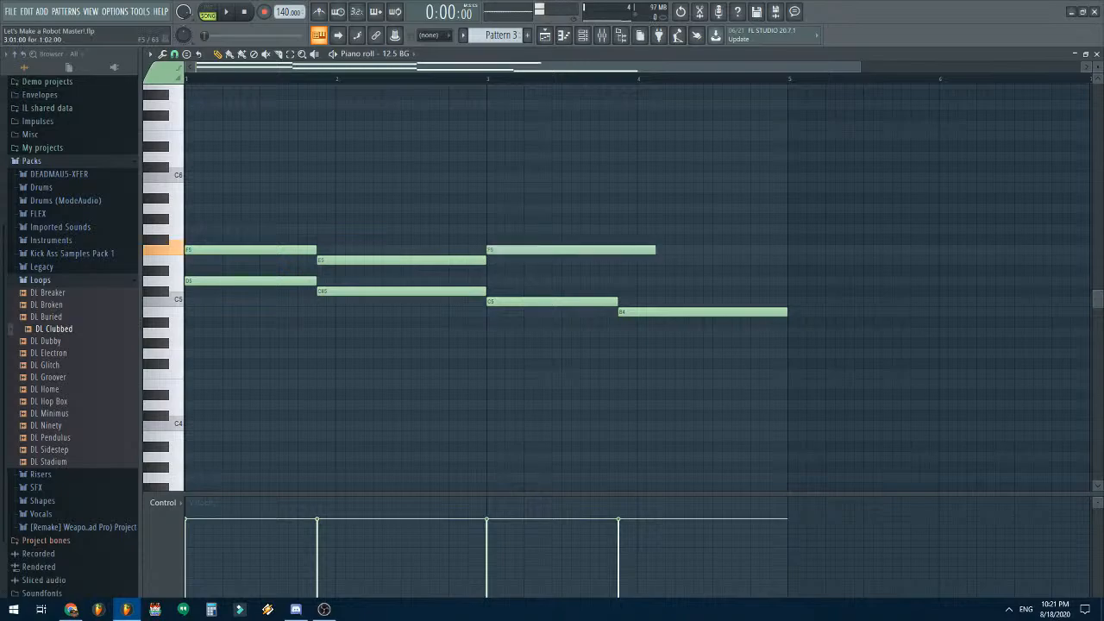
pyautogui.click(250, 250)
pyautogui.rightClick(493, 250)
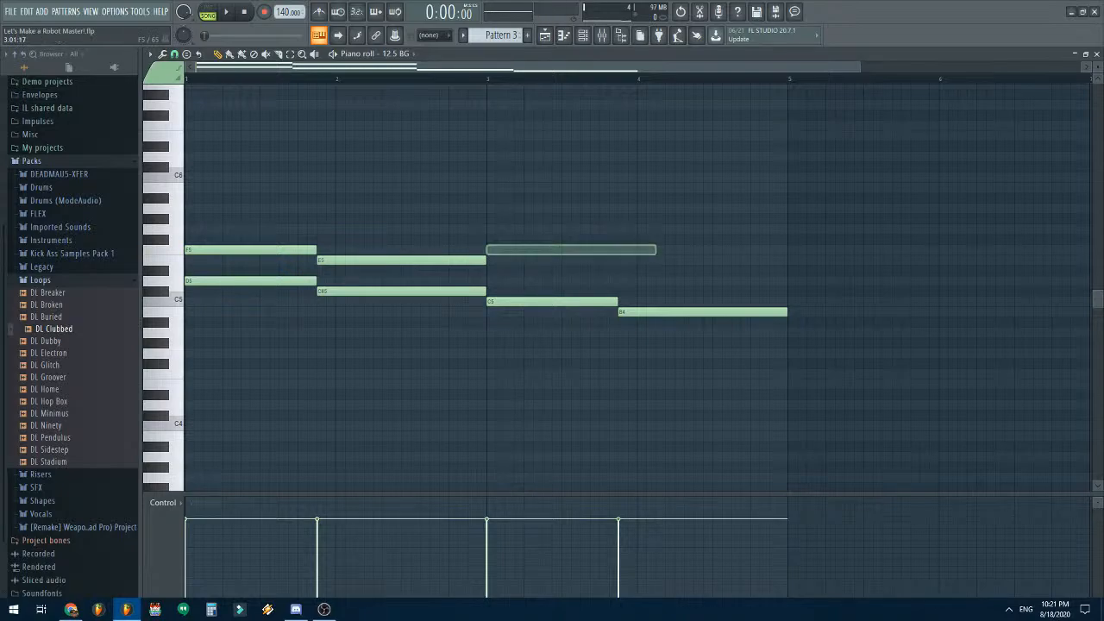
pyautogui.click(491, 250)
pyautogui.click(509, 302)
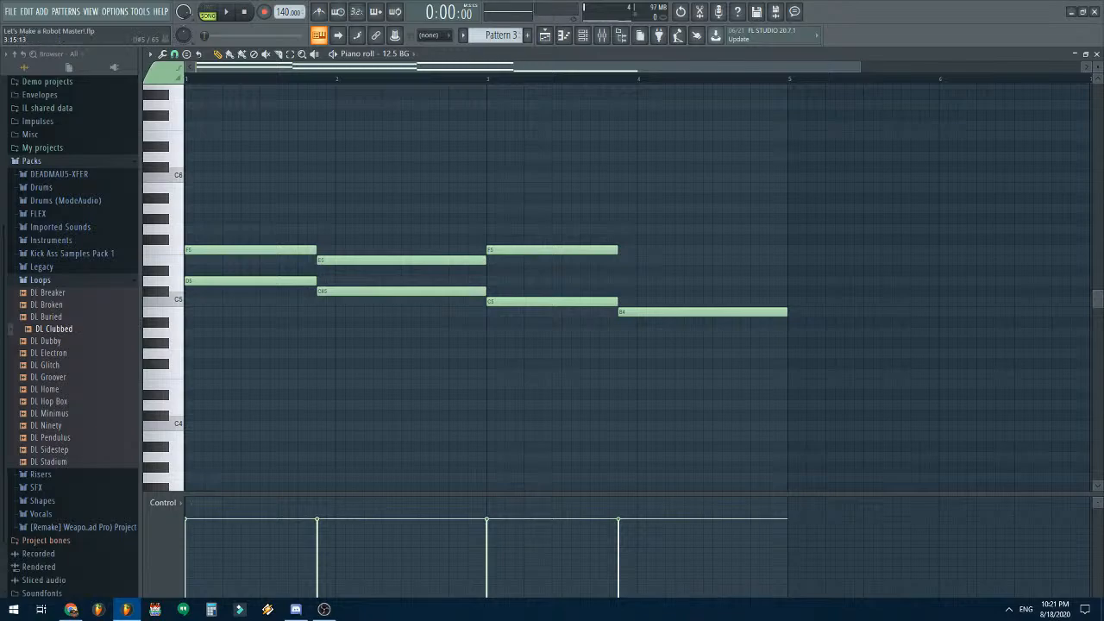
pyautogui.moveTo(624, 269); pyautogui.dragTo(624, 280)
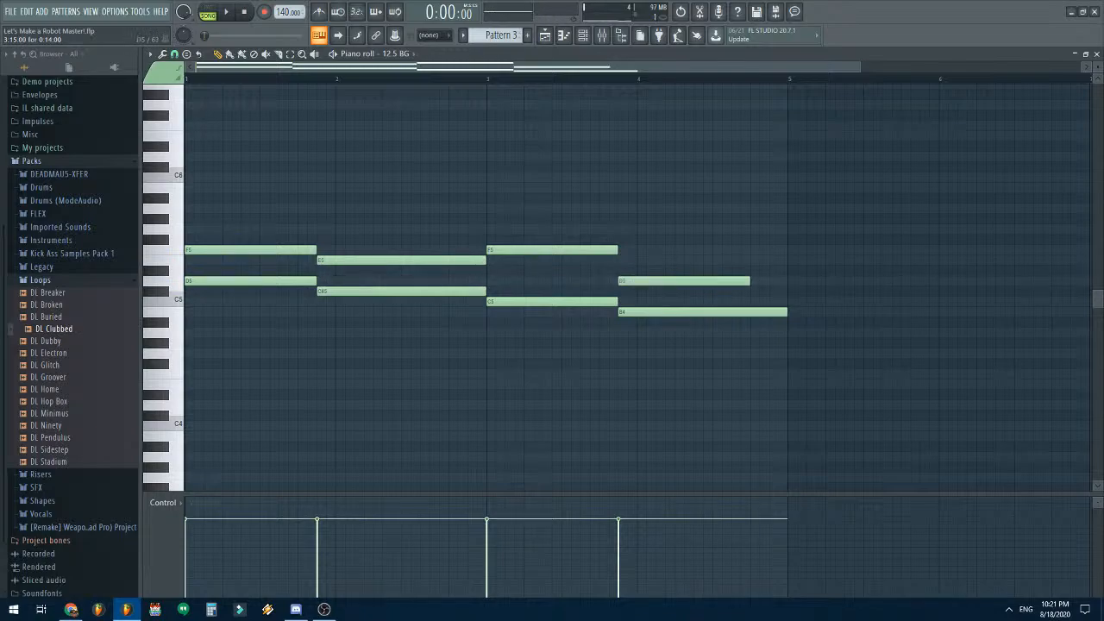
pyautogui.moveTo(748, 280); pyautogui.dragTo(777, 281)
pyautogui.moveTo(690, 311)
pyautogui.mouseDown()
pyautogui.moveTo(688, 321)
pyautogui.moveTo(689, 312)
pyautogui.mouseUp()
pyautogui.scroll(-1, 321, 79)
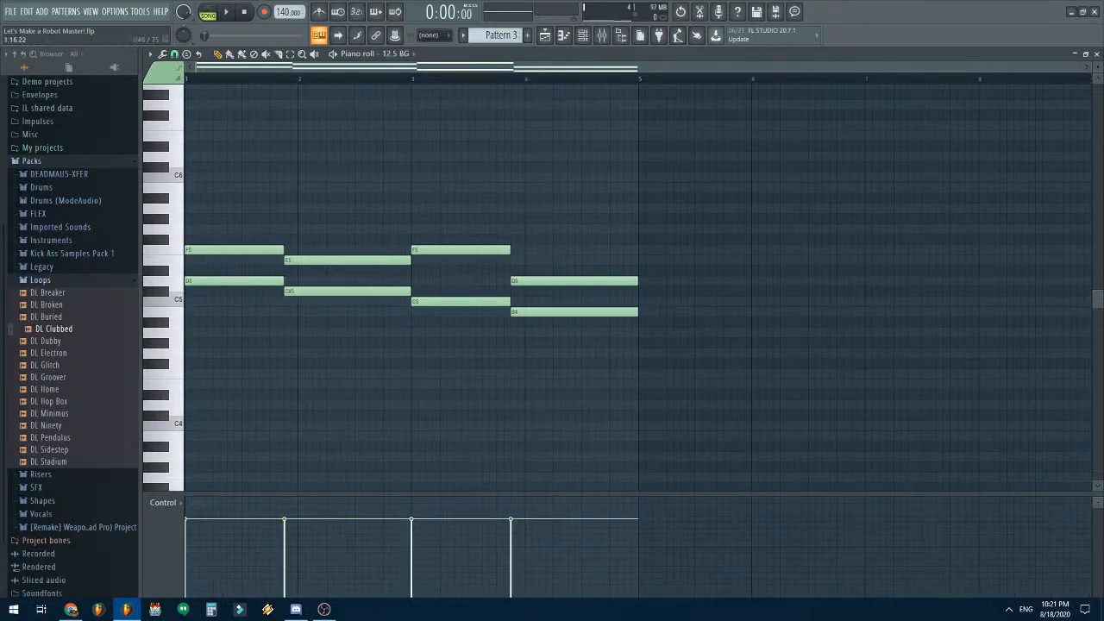
# - Add A4 notes beneath the first two chords, matching each chord's length, and play them back
pyautogui.click(233, 250)
pyautogui.moveTo(189, 333)
pyautogui.mouseDown()
pyautogui.moveTo(189, 322)
pyautogui.moveTo(189, 332)
pyautogui.mouseUp()
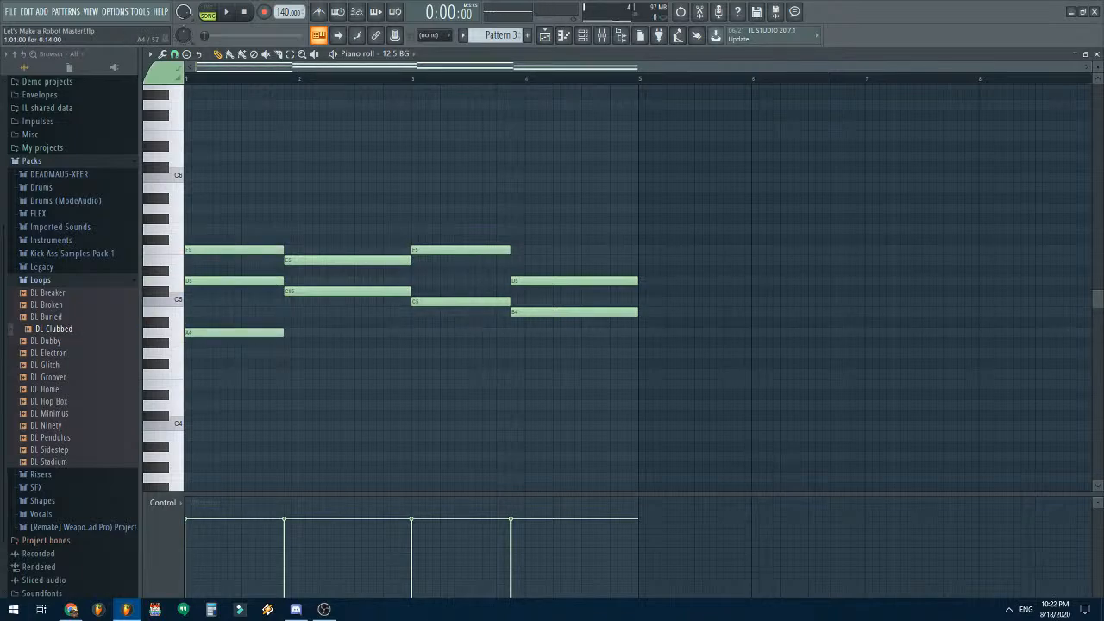
pyautogui.click(333, 260)
pyautogui.click(289, 333)
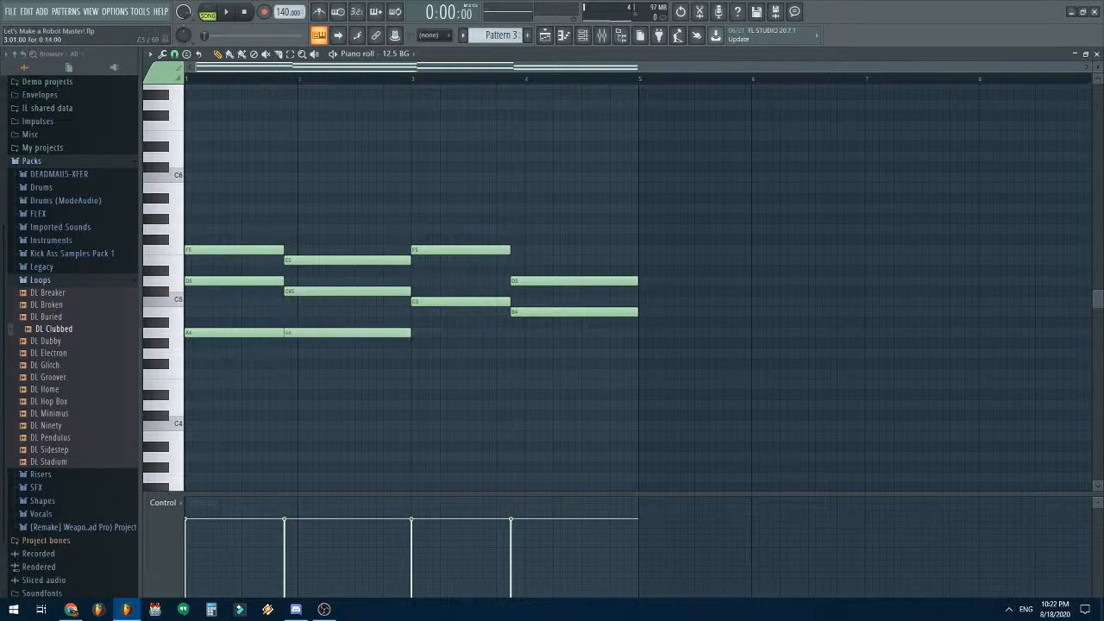
pyautogui.press('space')
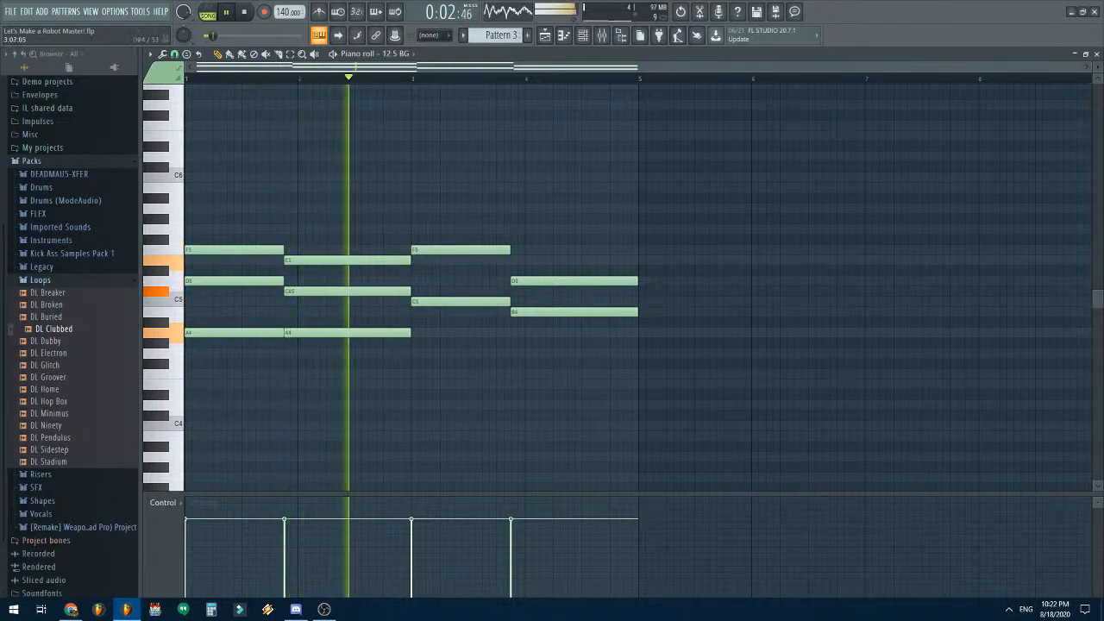
pyautogui.press('space')
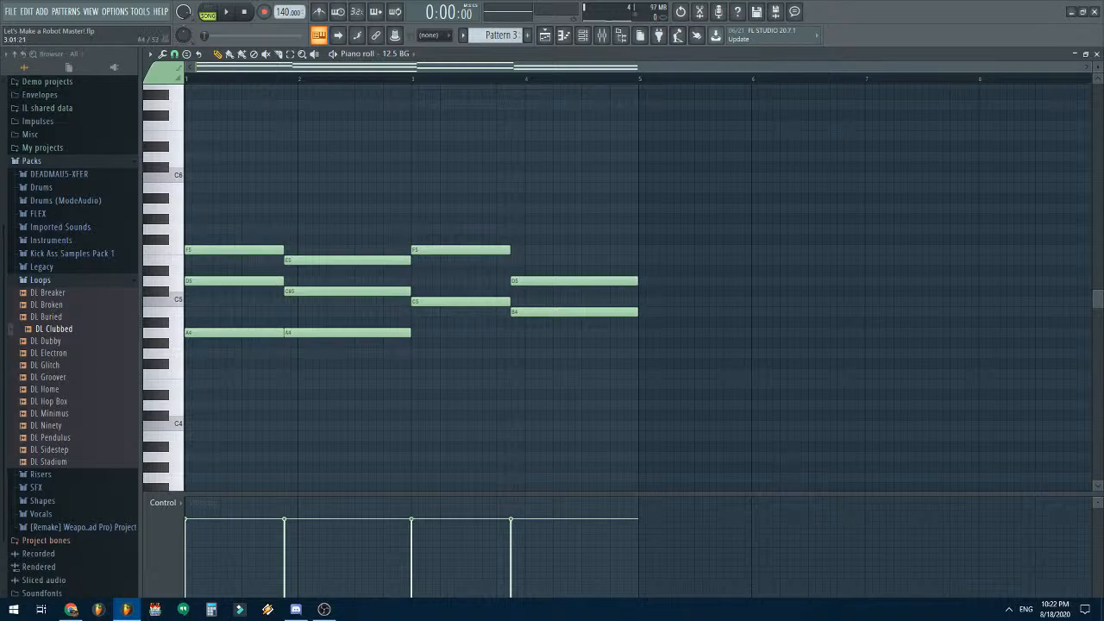
# - Add an A4 beneath the third chord and a G4 beneath the fourth, matching their lengths, and play the song
pyautogui.click(415, 332)
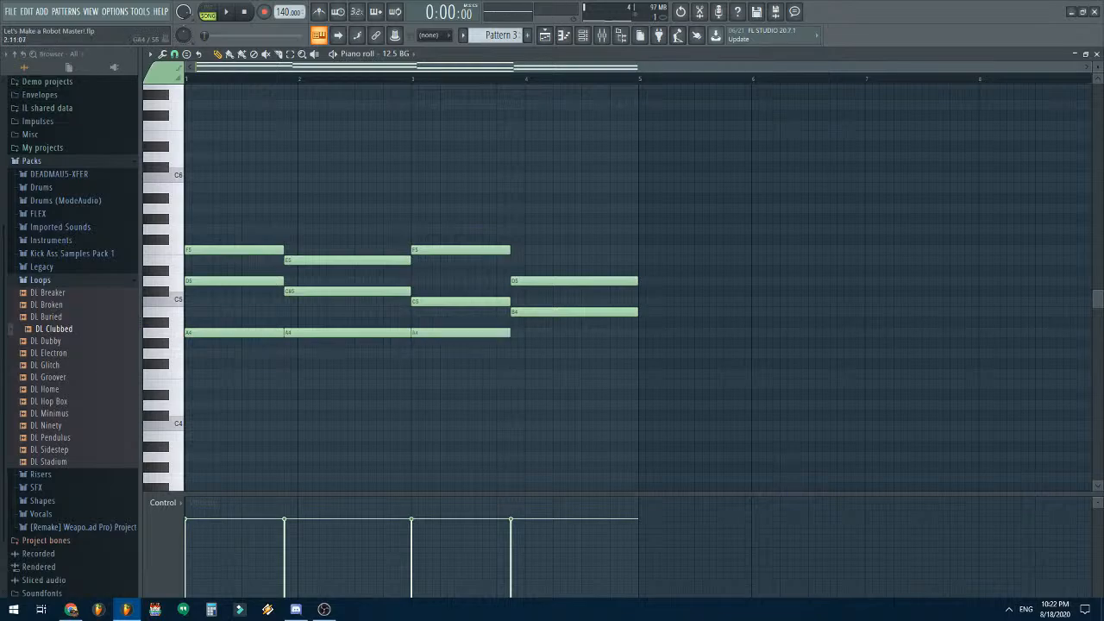
pyautogui.click(379, 332)
pyautogui.moveTo(528, 343); pyautogui.dragTo(513, 353)
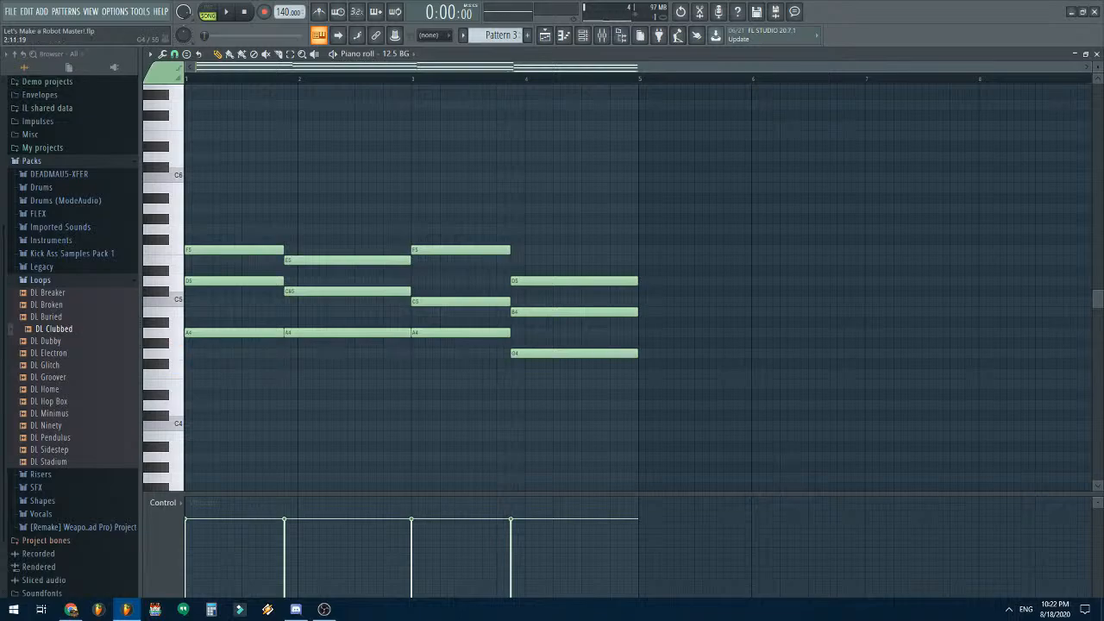
pyautogui.press('space')
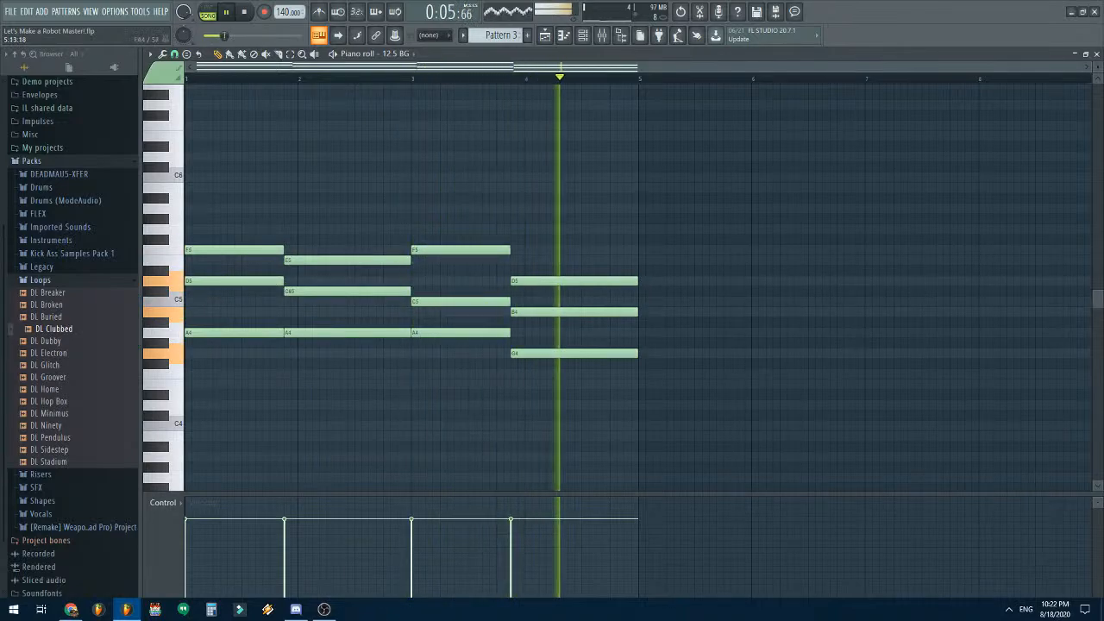
pyautogui.press('space')
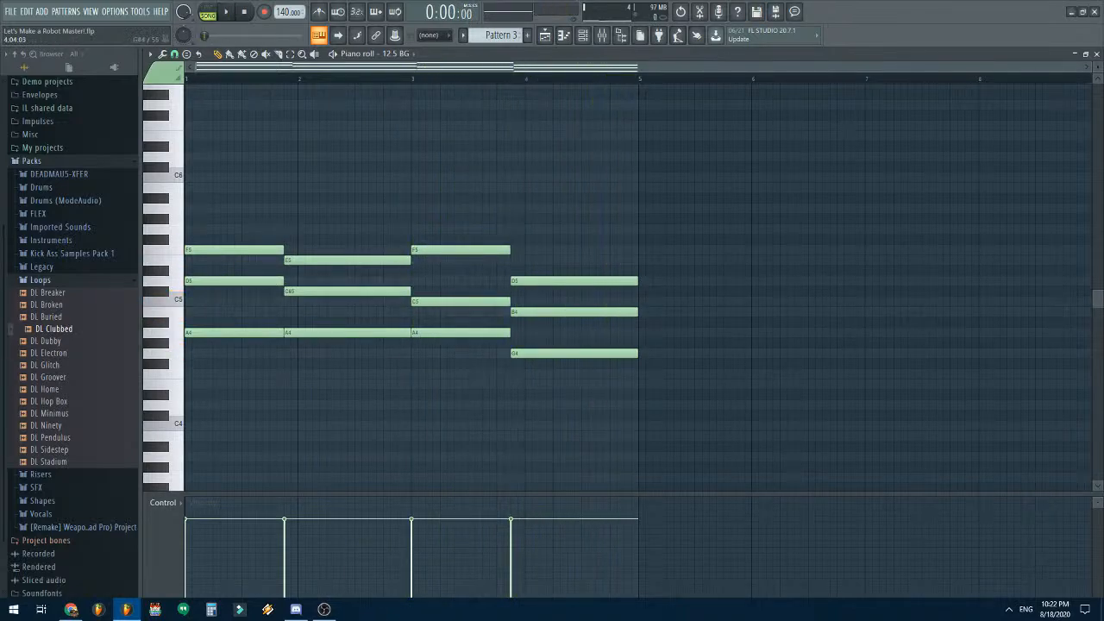
# - Raise the fourth chord's G4 note one octave to G5 and play the progression
pyautogui.moveTo(549, 342); pyautogui.dragTo(686, 366)
pyautogui.hotkey('ctrl', 'Up')
pyautogui.hotkey('ctrl', 'd')
pyautogui.press('space')
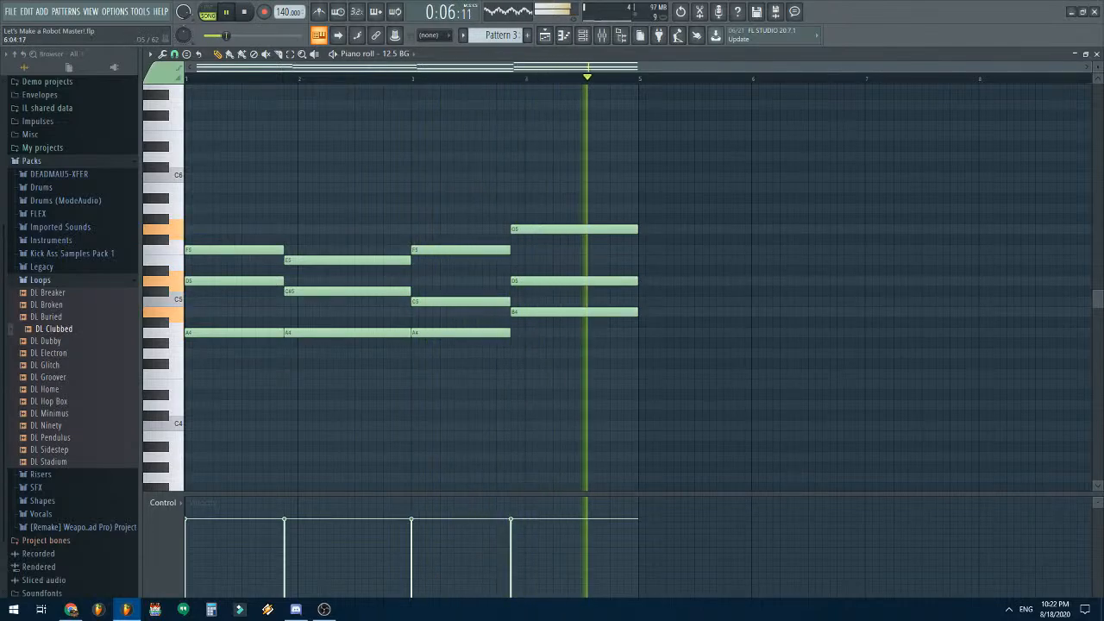
# - Add a chord of F5, D5 and A#4 at bar 5, using the length of the bar 3 chord
pyautogui.click(474, 250)
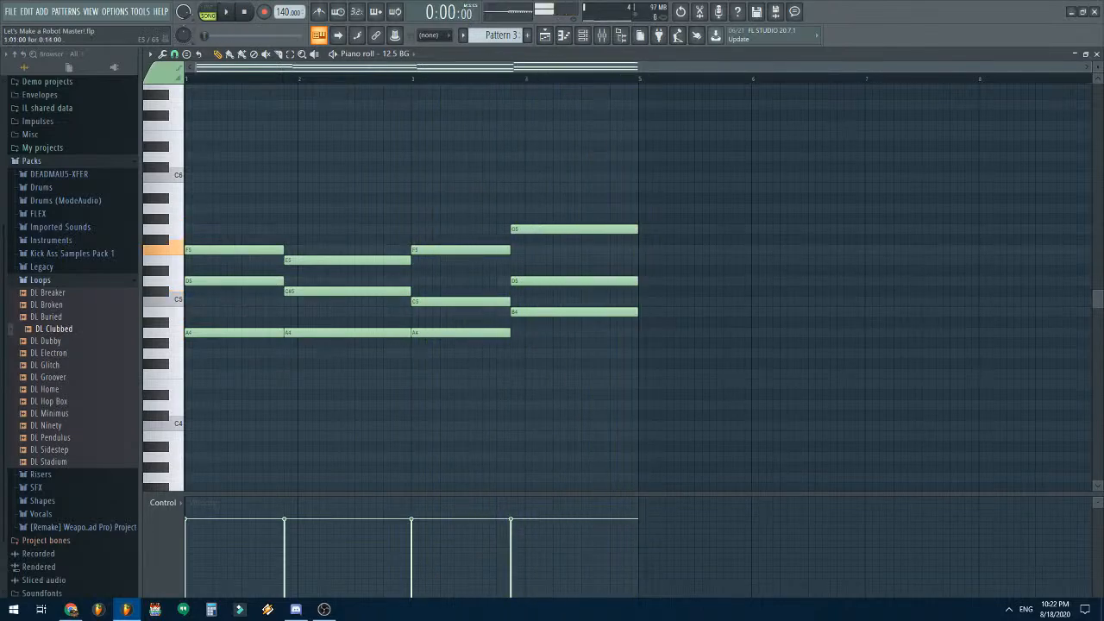
pyautogui.click(642, 250)
pyautogui.click(641, 281)
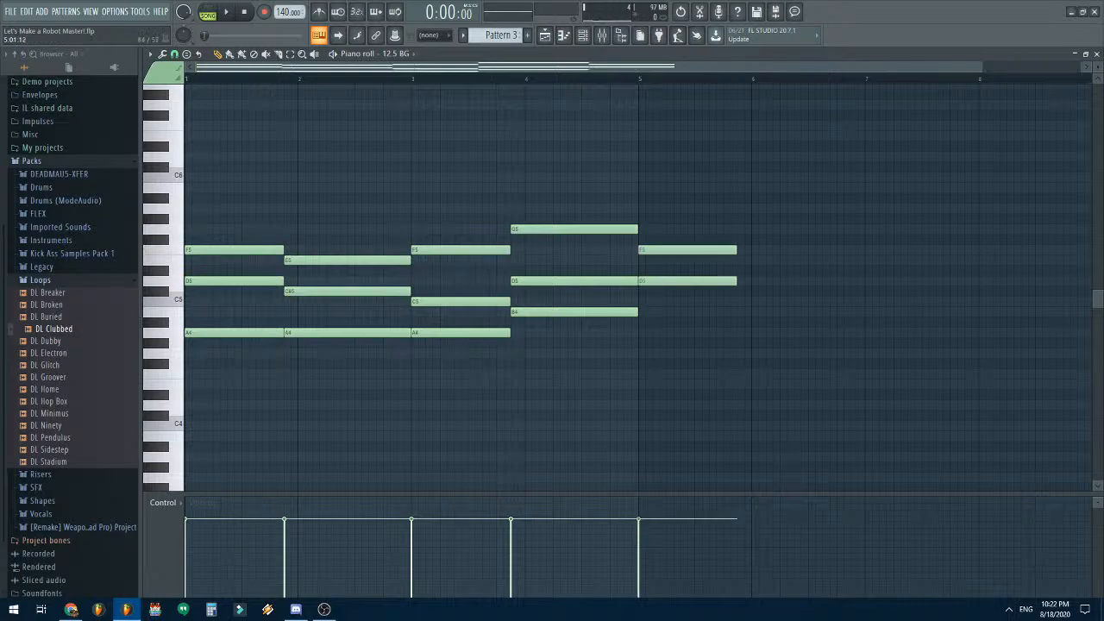
pyautogui.click(642, 323)
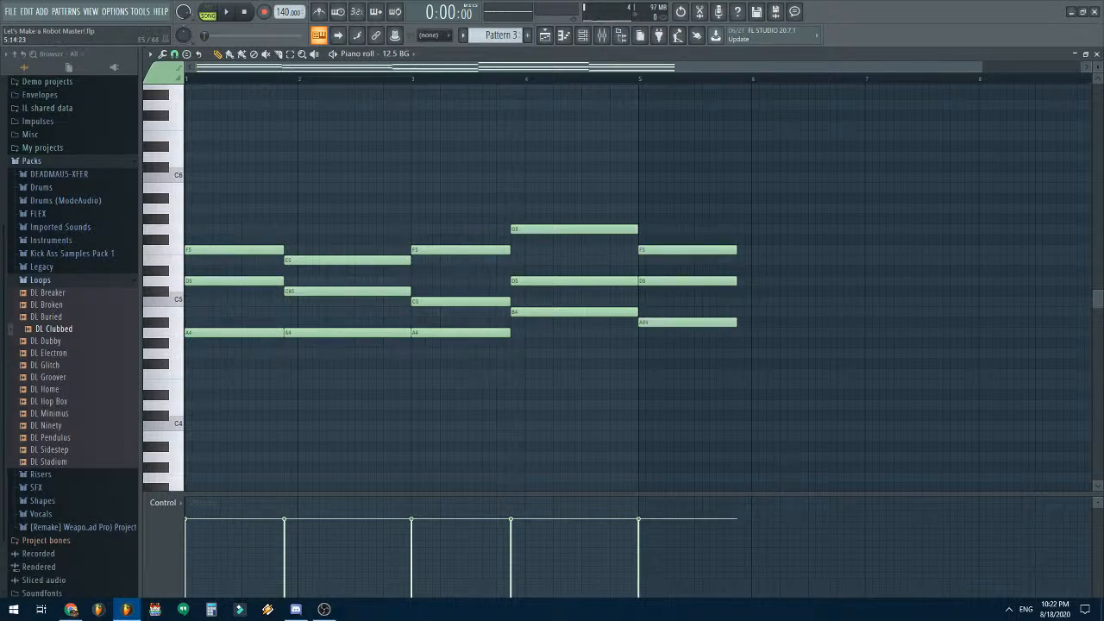
# - Add a sustained F5, D5 and A4 chord directly after the bar 5 chord, ending at bar 7, and play it back
pyautogui.click(742, 250)
pyautogui.click(741, 281)
pyautogui.click(741, 333)
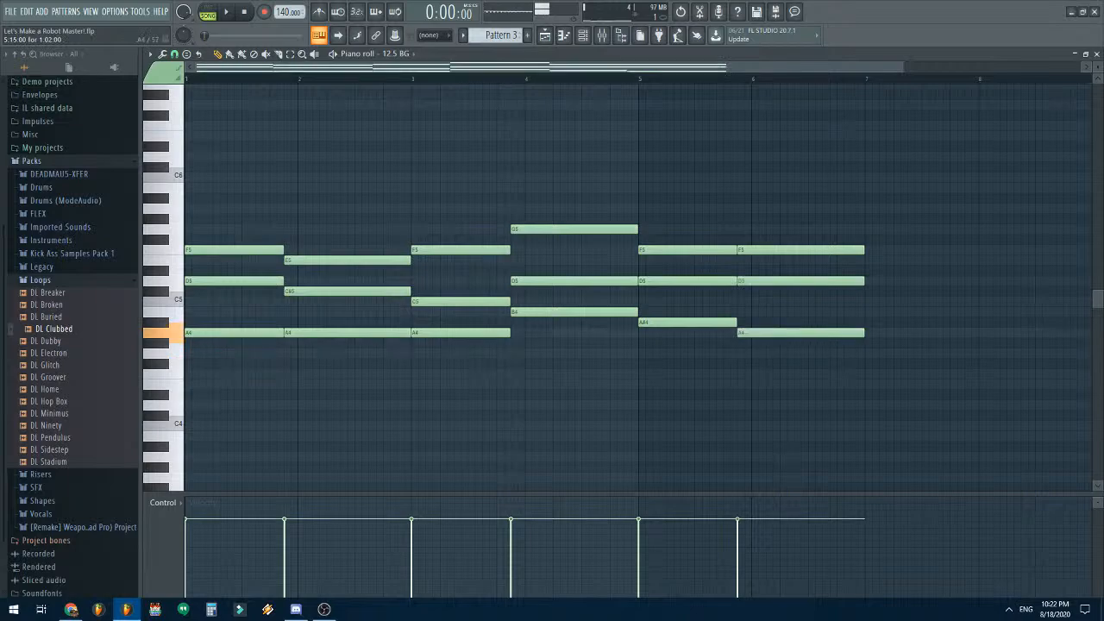
pyautogui.scroll(-1, 742, 333)
pyautogui.press('space')
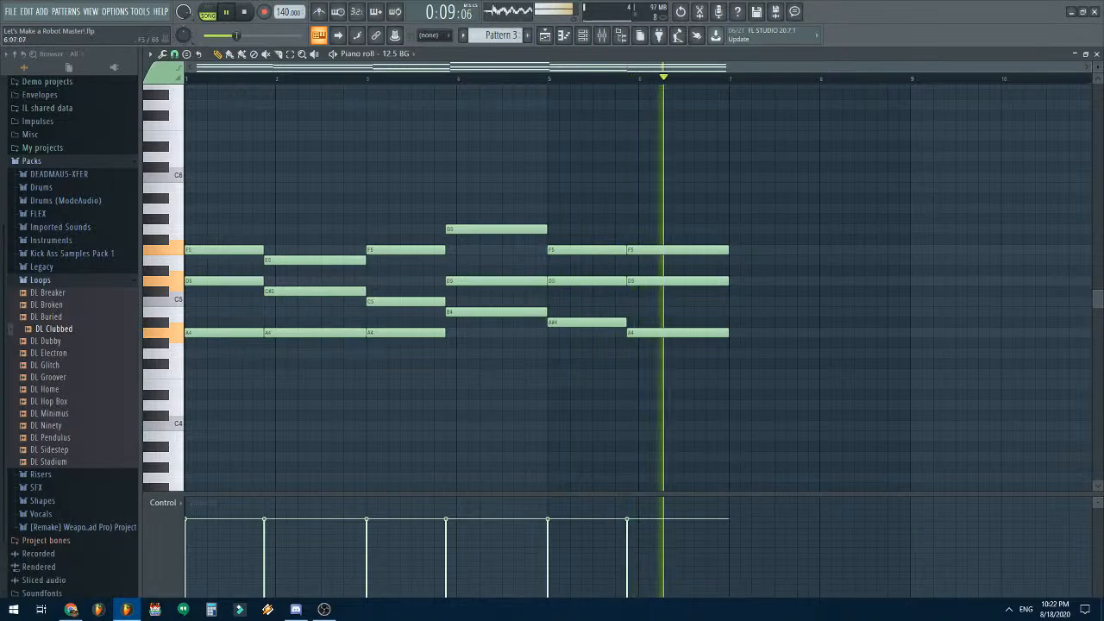
pyautogui.press('space')
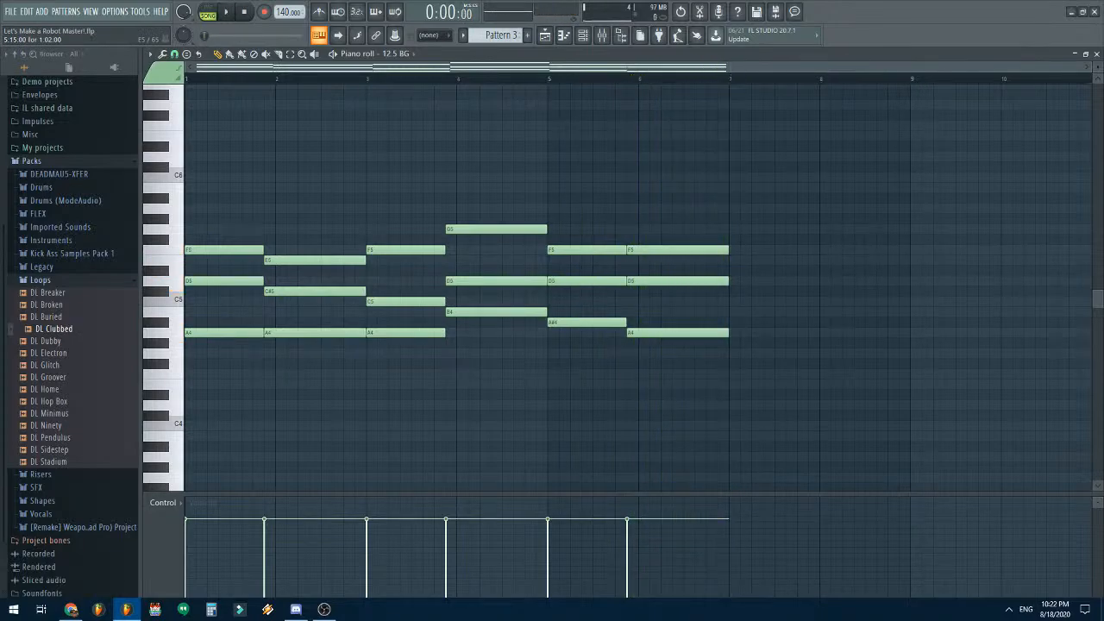
# - Build a G5, D5 and A#4 chord at bar 7 with the shorter chord length, replacing the overlong G5
pyautogui.click(735, 230)
pyautogui.click(735, 270)
pyautogui.rightClick(735, 270)
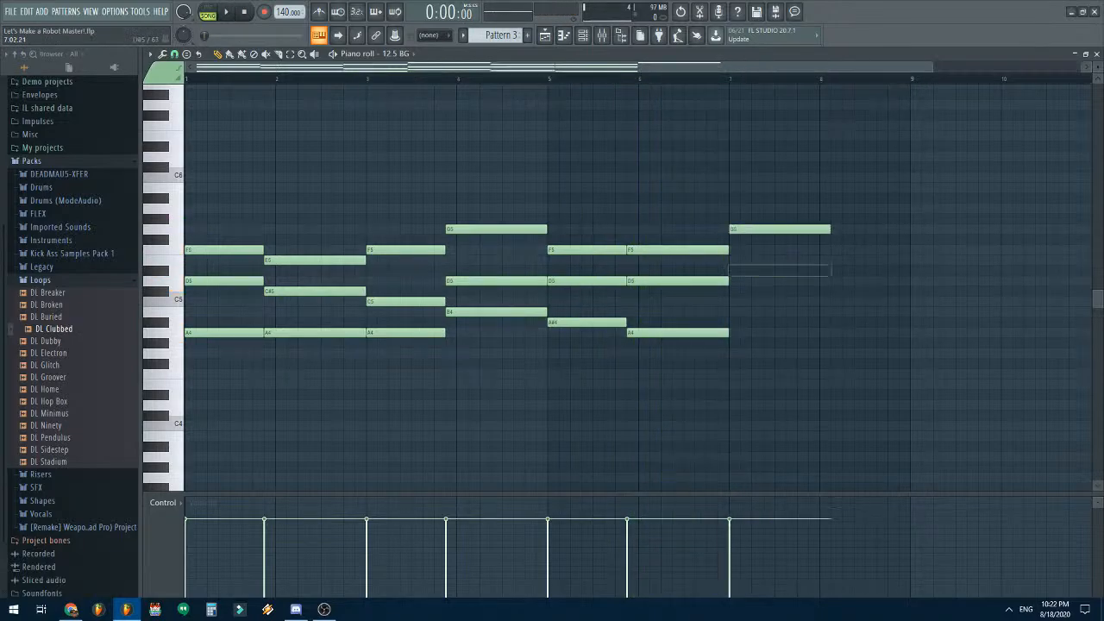
pyautogui.rightClick(735, 230)
pyautogui.moveTo(735, 219); pyautogui.dragTo(735, 230)
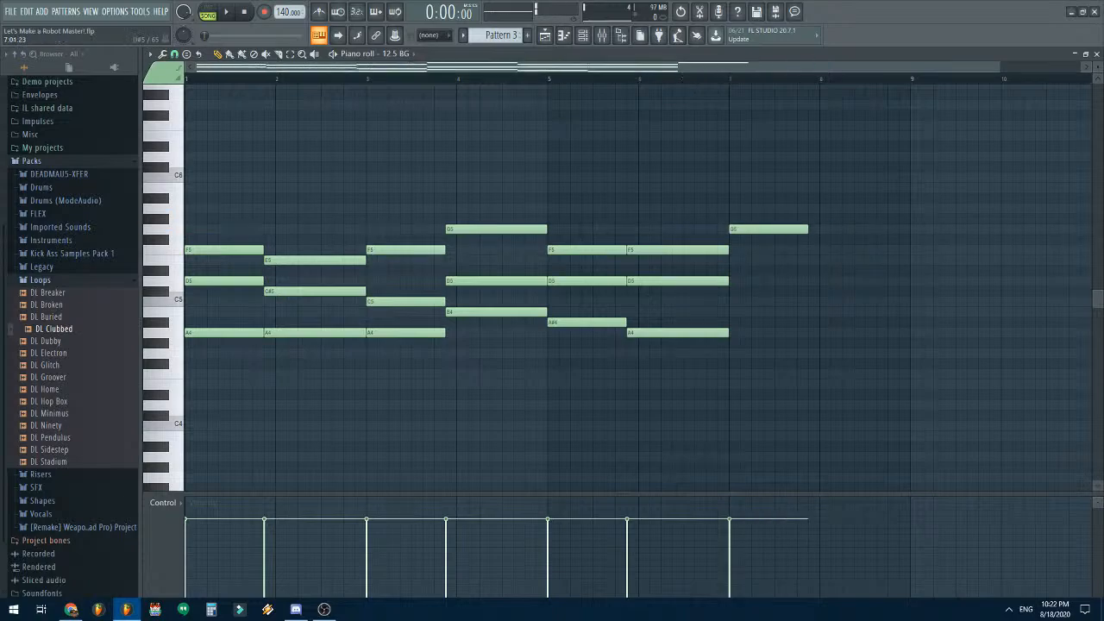
pyautogui.moveTo(734, 271); pyautogui.dragTo(734, 323)
pyautogui.click(734, 312)
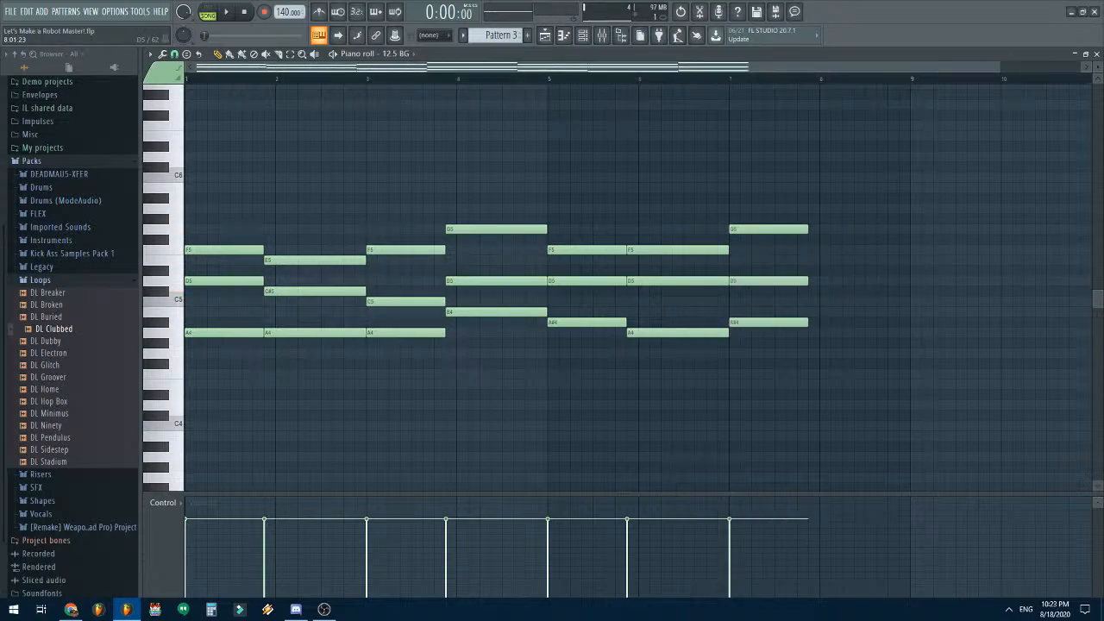
# - Build the closing chord of A5, E5 and C#5 after the bar 7 chord, sustained until bar 9
pyautogui.click(814, 198)
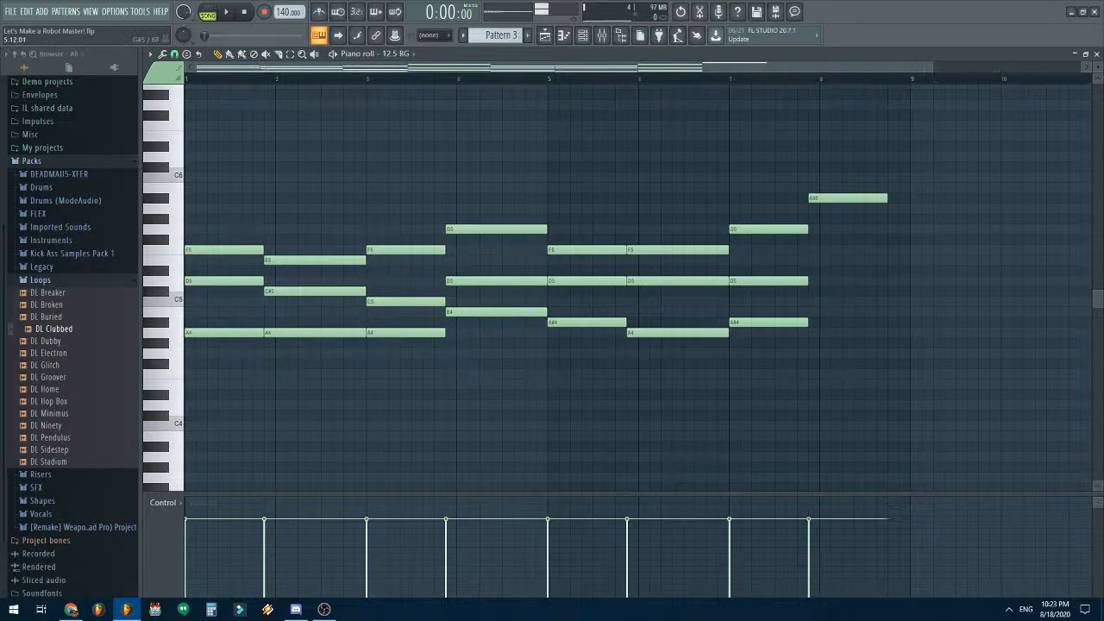
pyautogui.rightClick(814, 199)
pyautogui.moveTo(801, 209); pyautogui.dragTo(813, 209)
pyautogui.moveTo(813, 250); pyautogui.dragTo(813, 261)
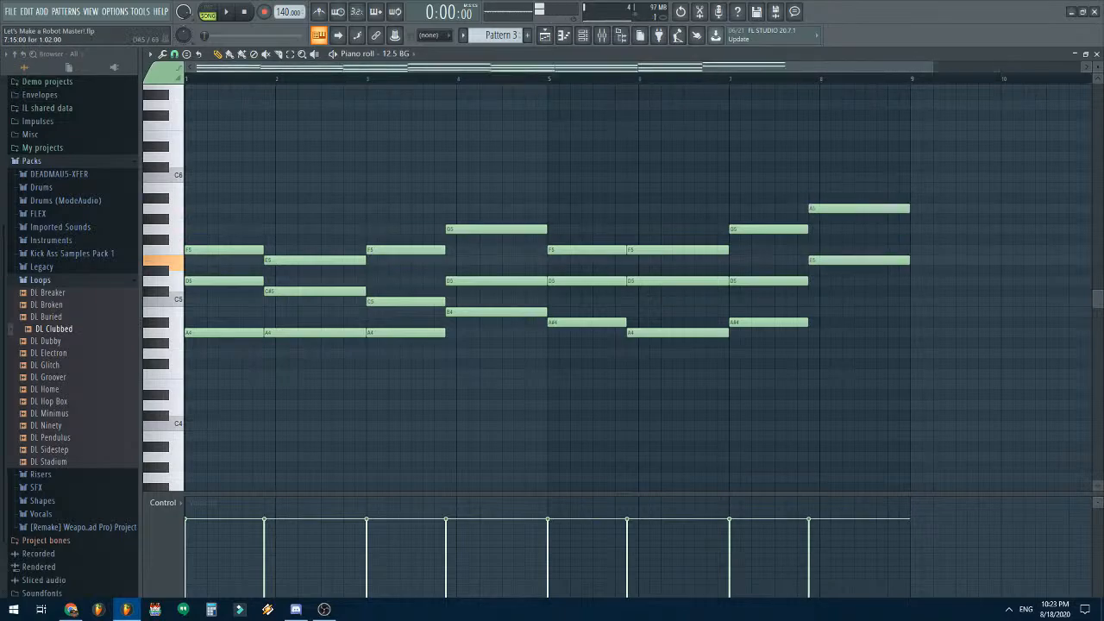
pyautogui.moveTo(813, 301); pyautogui.dragTo(813, 292)
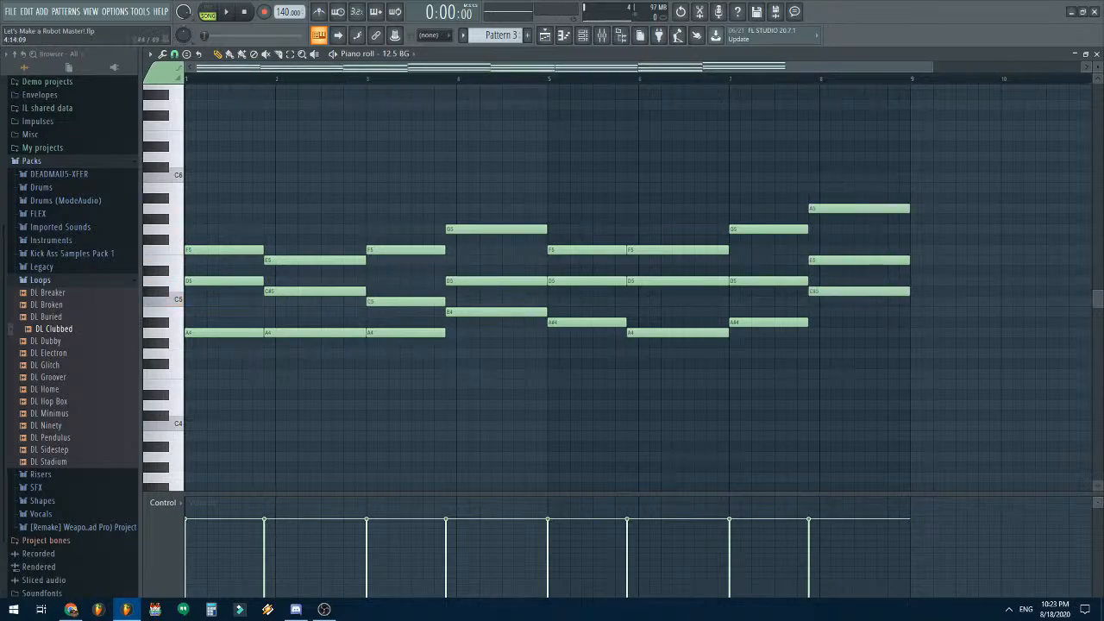
# - Audition the start of the harmony in pattern mode, switch to song mode and play it with the full arrangement
pyautogui.scroll(-2, 491, 137)
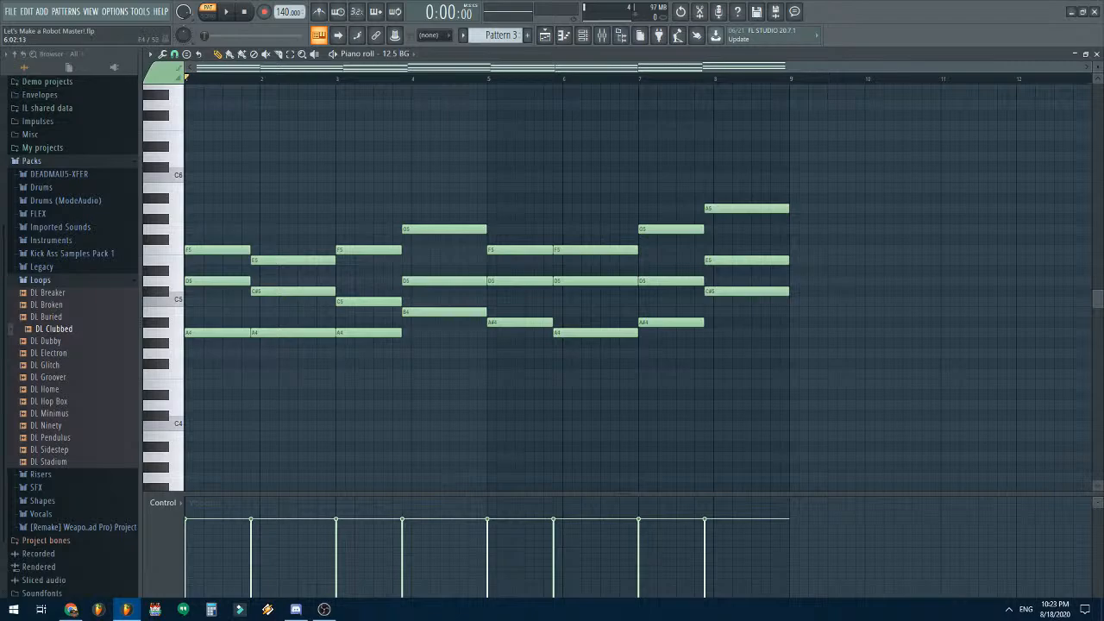
pyautogui.press('space')
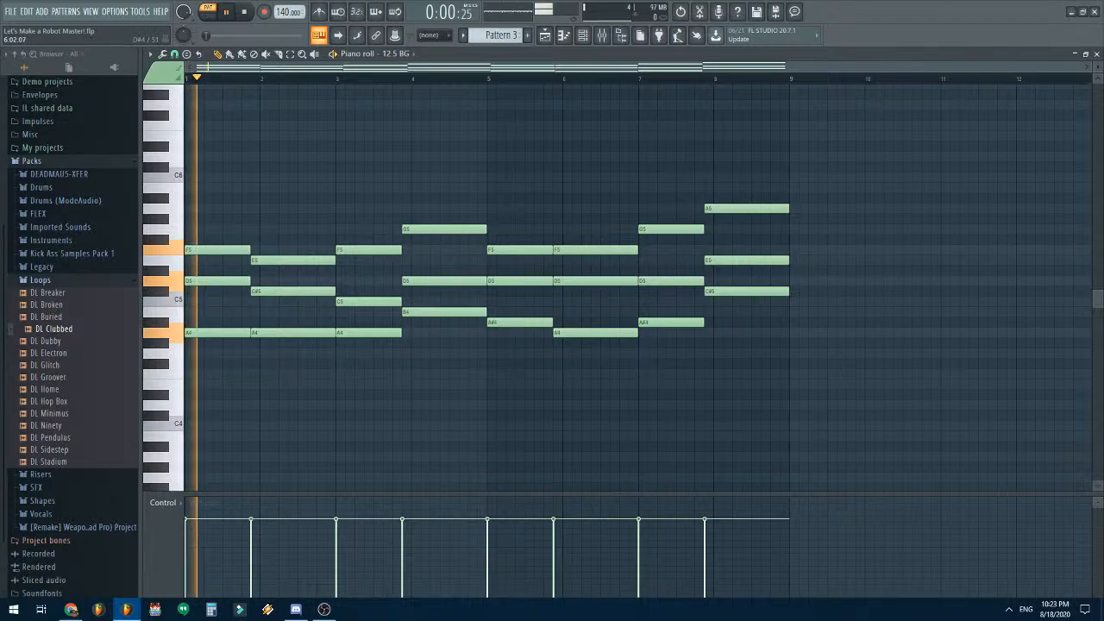
pyautogui.press('space')
pyautogui.press('l')
pyautogui.press('space')
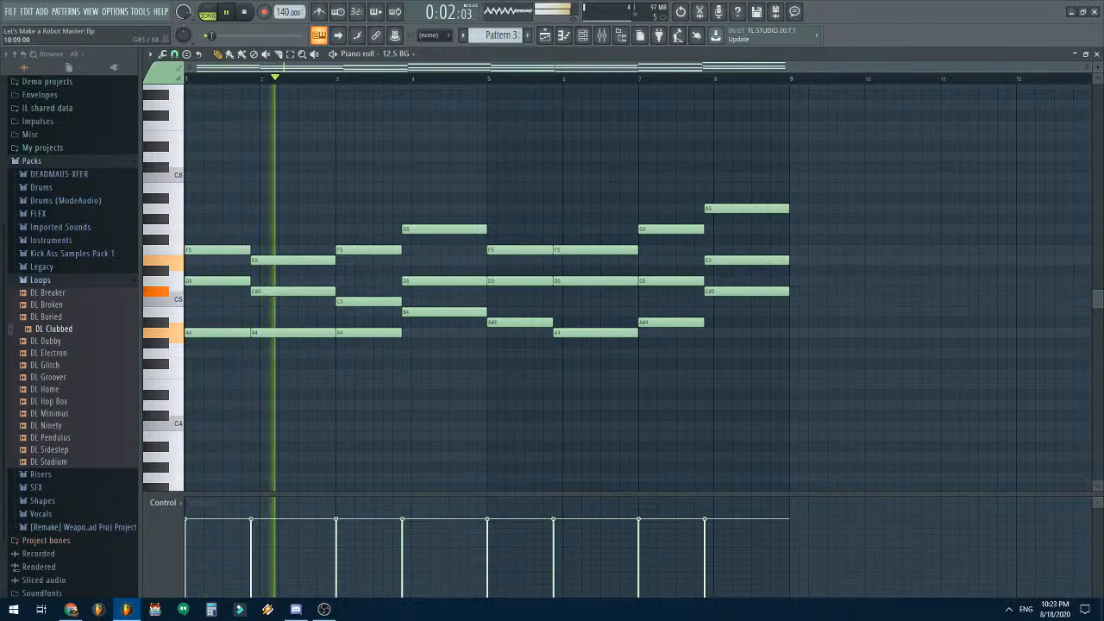
pyautogui.press('space')
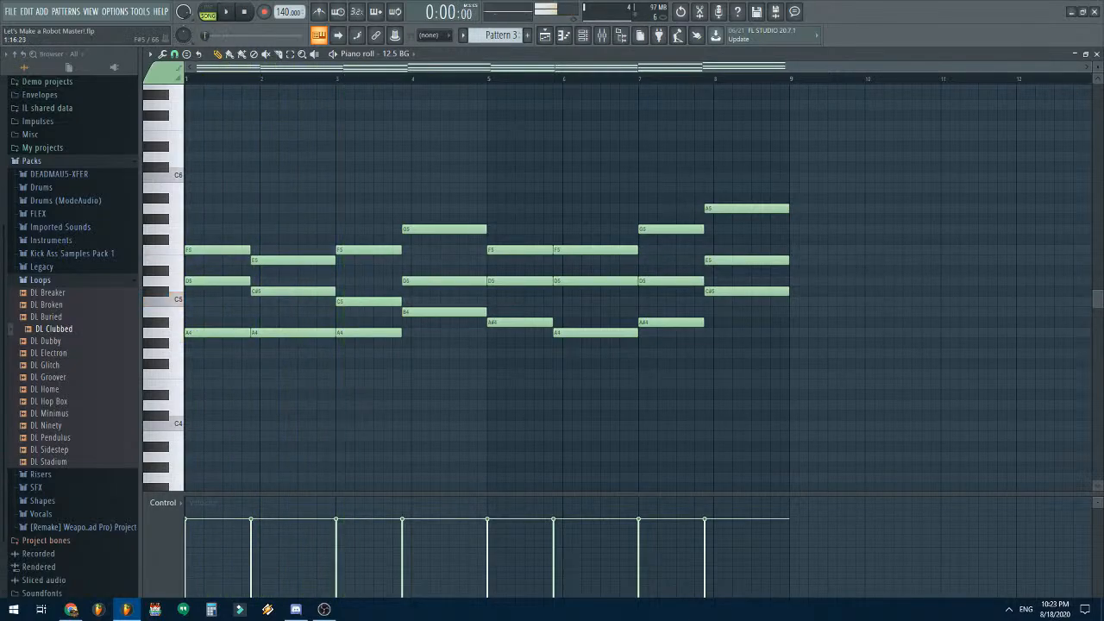
# - Start the second chord exactly at bar 2, extend the opening F5, D5 and A4 chord to meet it, and play back
pyautogui.moveTo(259, 237); pyautogui.dragTo(275, 379)
pyautogui.moveTo(304, 259); pyautogui.dragTo(333, 260)
pyautogui.moveTo(190, 224); pyautogui.dragTo(246, 373)
pyautogui.hotkey('shift', 'Right')
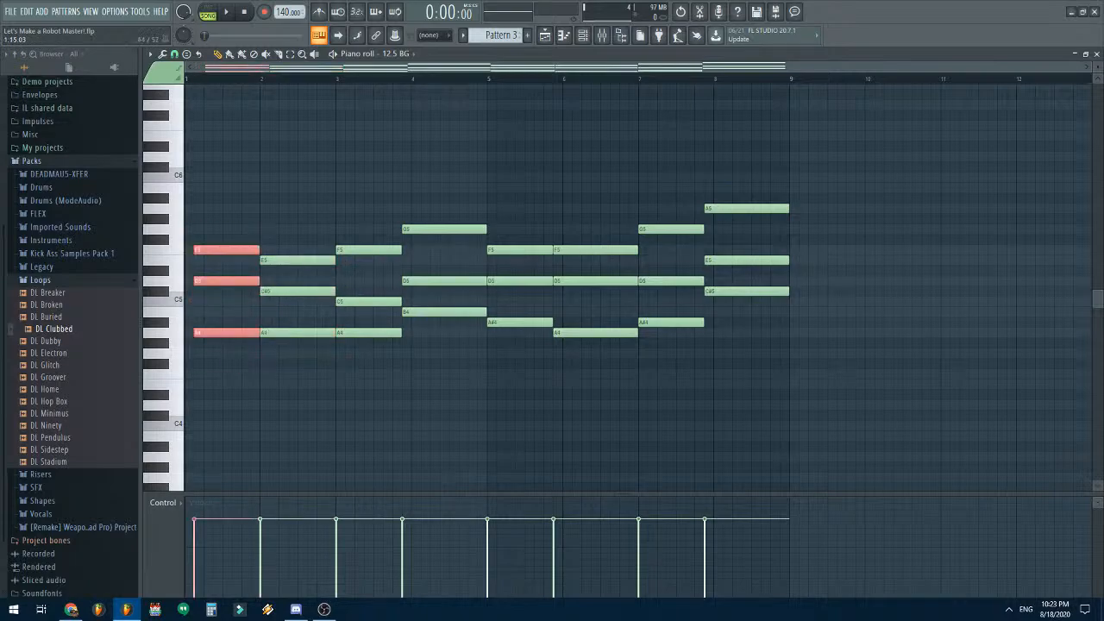
pyautogui.hotkey('ctrl', 'z')
pyautogui.moveTo(248, 332); pyautogui.dragTo(257, 332)
pyautogui.keyDown('ctrl'); pyautogui.click(461, 444); pyautogui.keyUp('ctrl')
pyautogui.press('space')
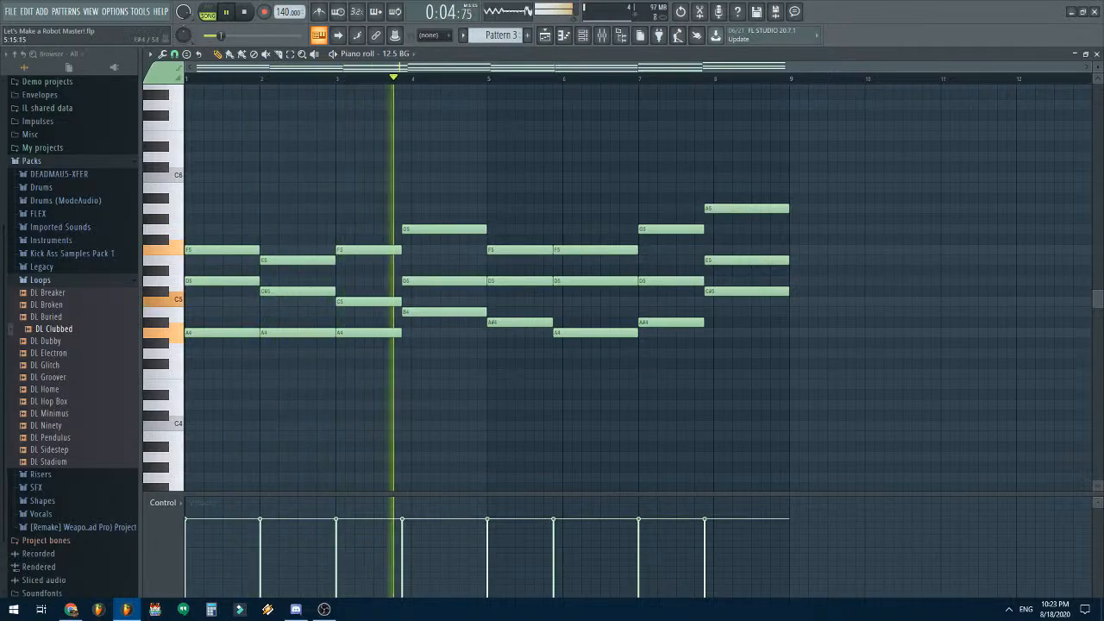
# - Extend the bar 3 chord to bar 4 and trim the following G5, D5 and B4 chord to start at bar 4
pyautogui.press('space')
pyautogui.moveTo(396, 366); pyautogui.dragTo(369, 226)
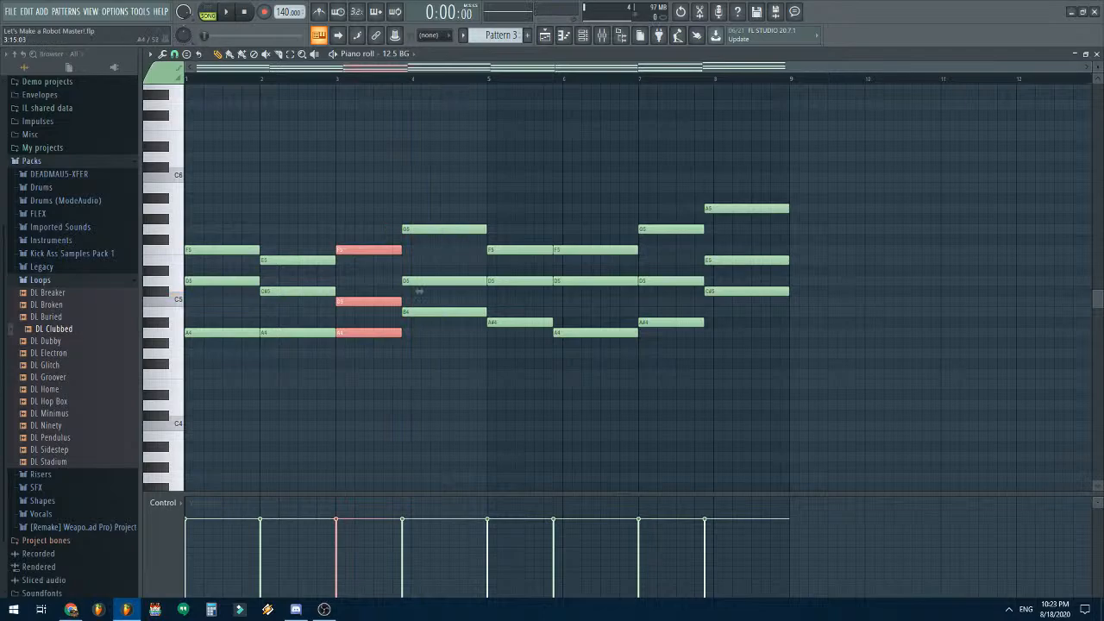
pyautogui.moveTo(419, 291); pyautogui.dragTo(426, 290)
pyautogui.moveTo(457, 328); pyautogui.dragTo(464, 216)
pyautogui.moveTo(503, 269); pyautogui.dragTo(506, 270)
pyautogui.keyDown('ctrl'); pyautogui.click(464, 208); pyautogui.keyUp('ctrl')
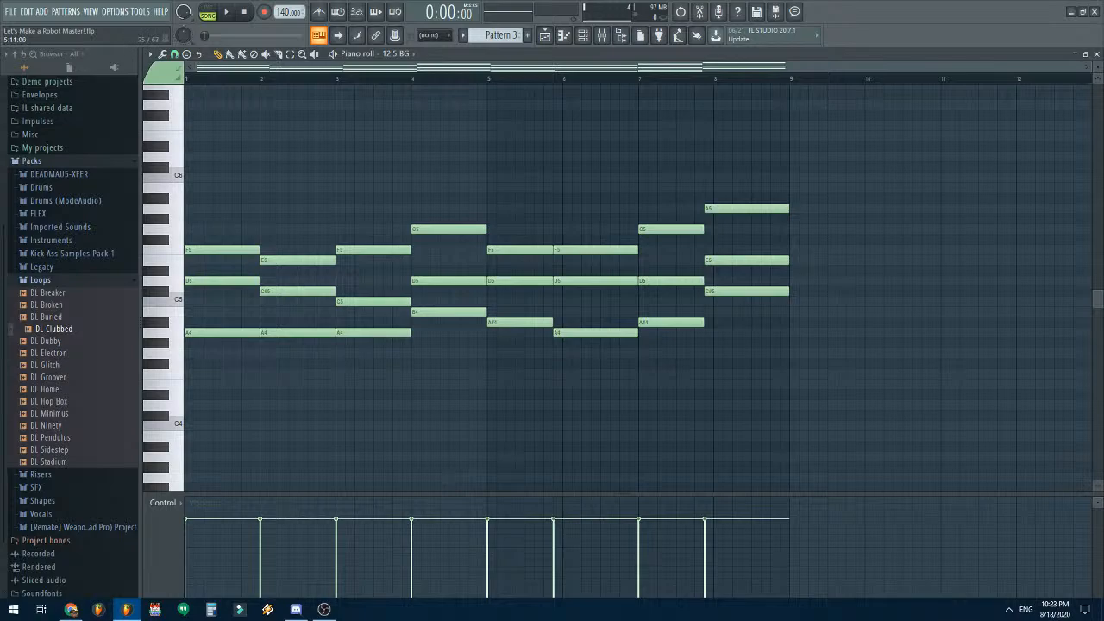
# - Trim the second F5, D5 and A4 chord to start at bar 6, extend the bar 5 chord to meet it, and play back
pyautogui.moveTo(609, 236); pyautogui.dragTo(600, 341)
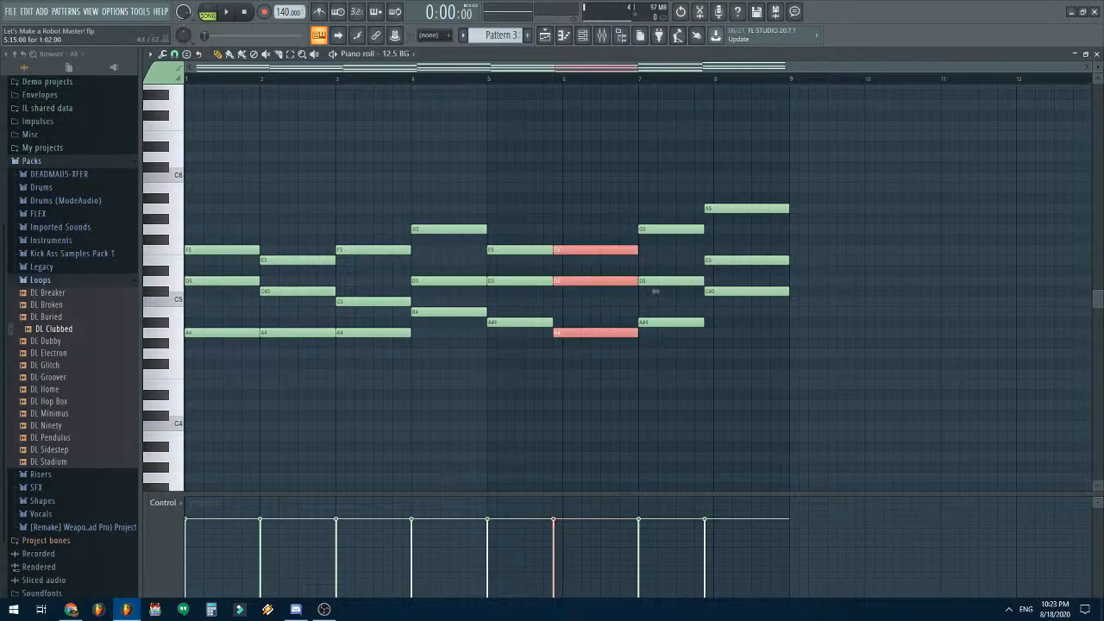
pyautogui.moveTo(656, 290)
pyautogui.mouseDown()
pyautogui.moveTo(645, 291)
pyautogui.moveTo(655, 291)
pyautogui.mouseUp()
pyautogui.moveTo(536, 239); pyautogui.dragTo(521, 331)
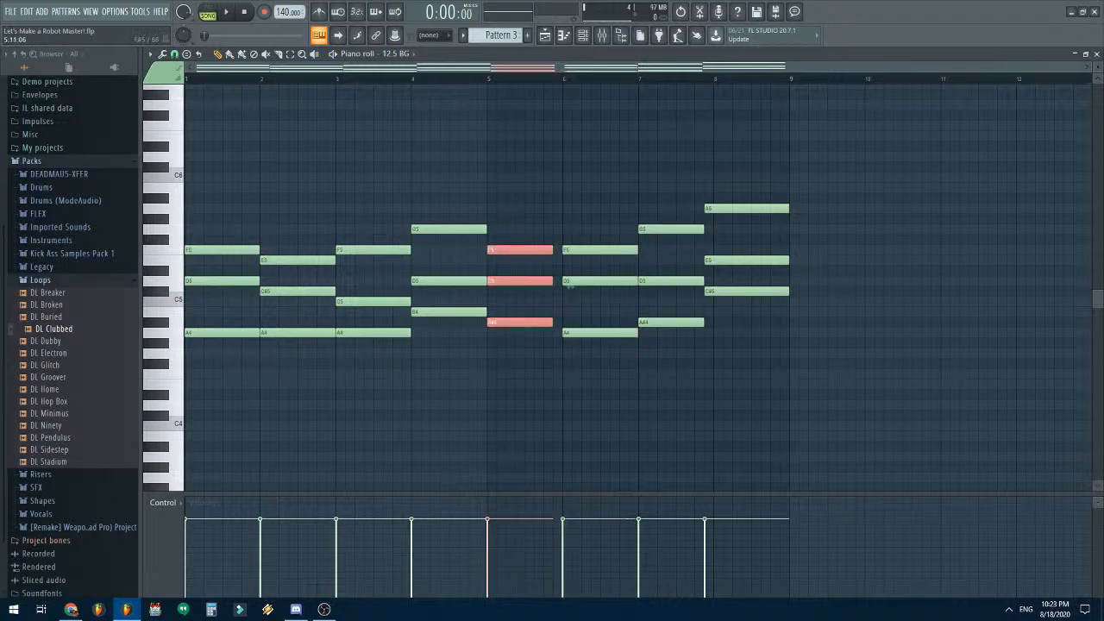
pyautogui.moveTo(550, 250); pyautogui.dragTo(560, 250)
pyautogui.keyDown('ctrl'); pyautogui.click(645, 259); pyautogui.keyUp('ctrl')
pyautogui.press('space')
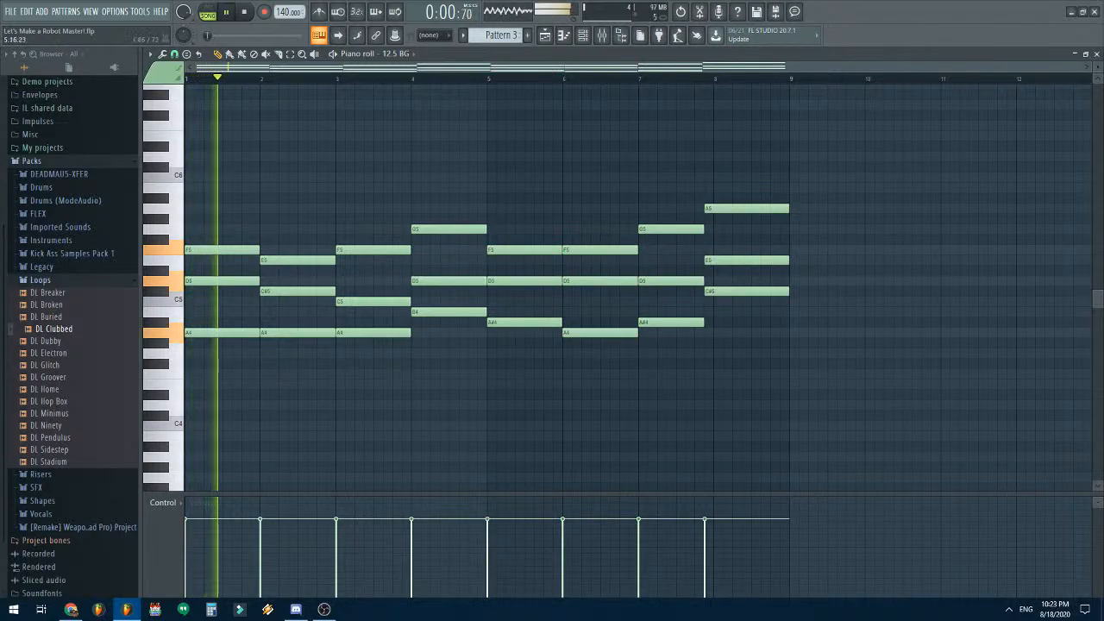
# - Extend the bar 7 chord to bar 8 and trim the closing A5, E5 and C#5 chord to start at bar 8
pyautogui.moveTo(687, 204); pyautogui.dragTo(670, 355)
pyautogui.moveTo(703, 280); pyautogui.dragTo(714, 281)
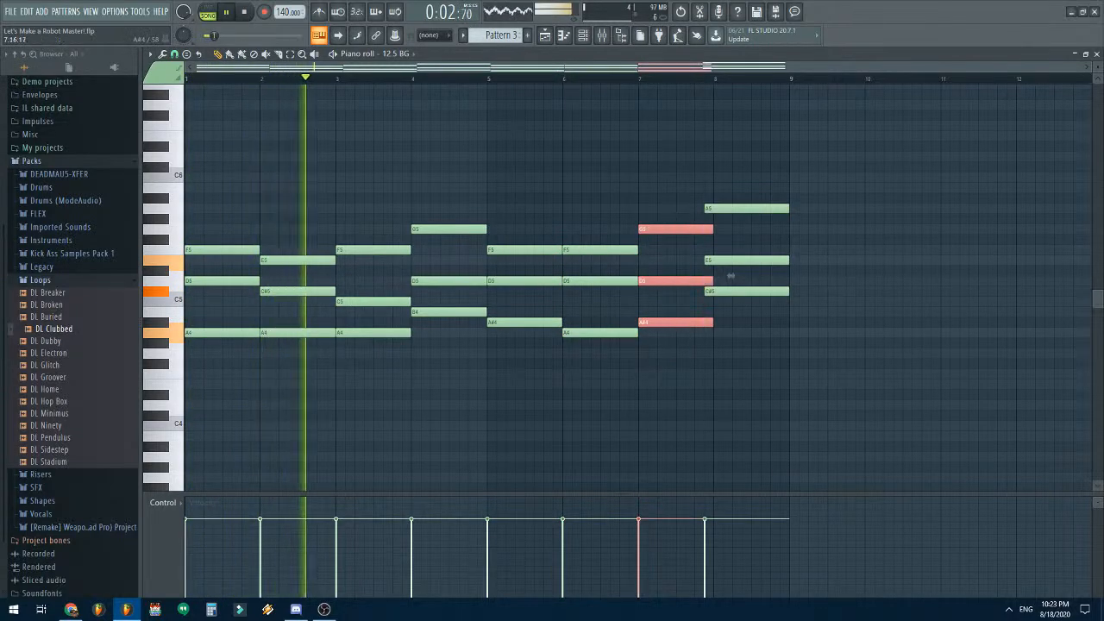
pyautogui.moveTo(776, 164); pyautogui.dragTo(749, 294)
pyautogui.moveTo(806, 250)
pyautogui.mouseDown()
pyautogui.moveTo(815, 250)
pyautogui.moveTo(806, 249)
pyautogui.mouseUp()
pyautogui.keyDown('ctrl'); pyautogui.click(609, 424); pyautogui.keyUp('ctrl')
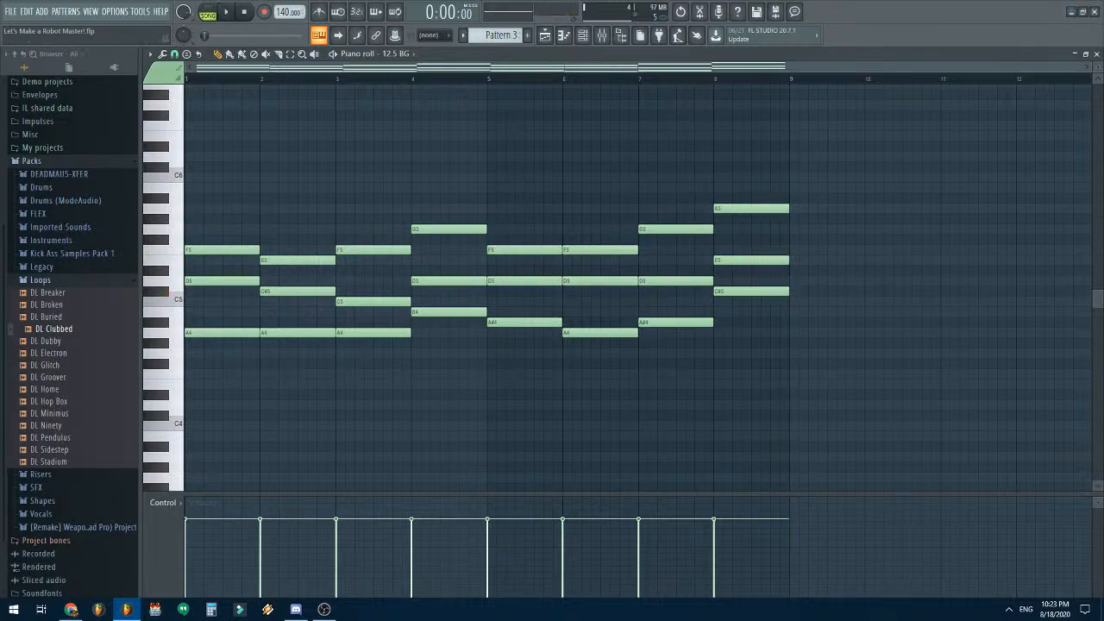
# - Duplicate the whole eight-bar harmony into bars 9 to 16 and play the song with the piano roll closed
pyautogui.hotkey('ctrl', 'a')
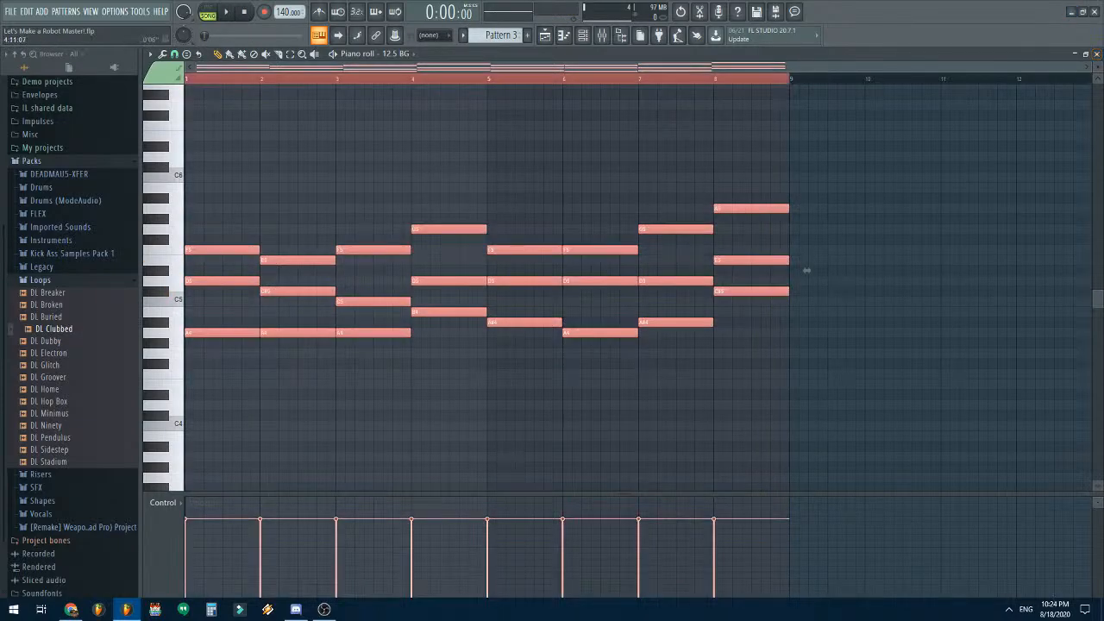
pyautogui.hotkey('ctrl', 'b')
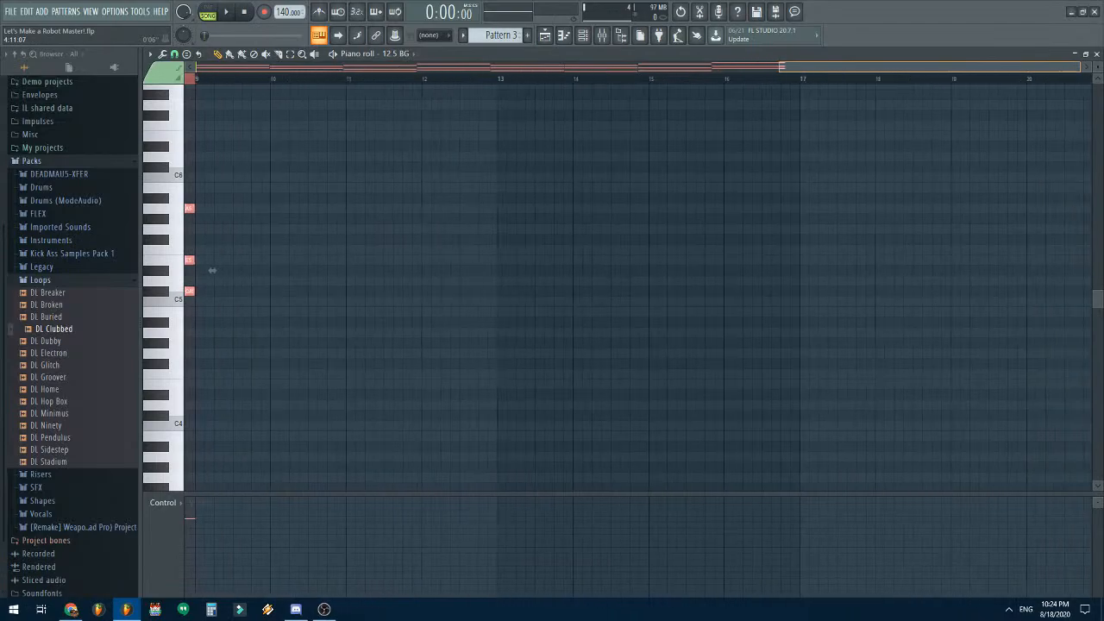
pyautogui.hotkey('ctrl', 'd')
pyautogui.press('space')
pyautogui.click(1096, 54)
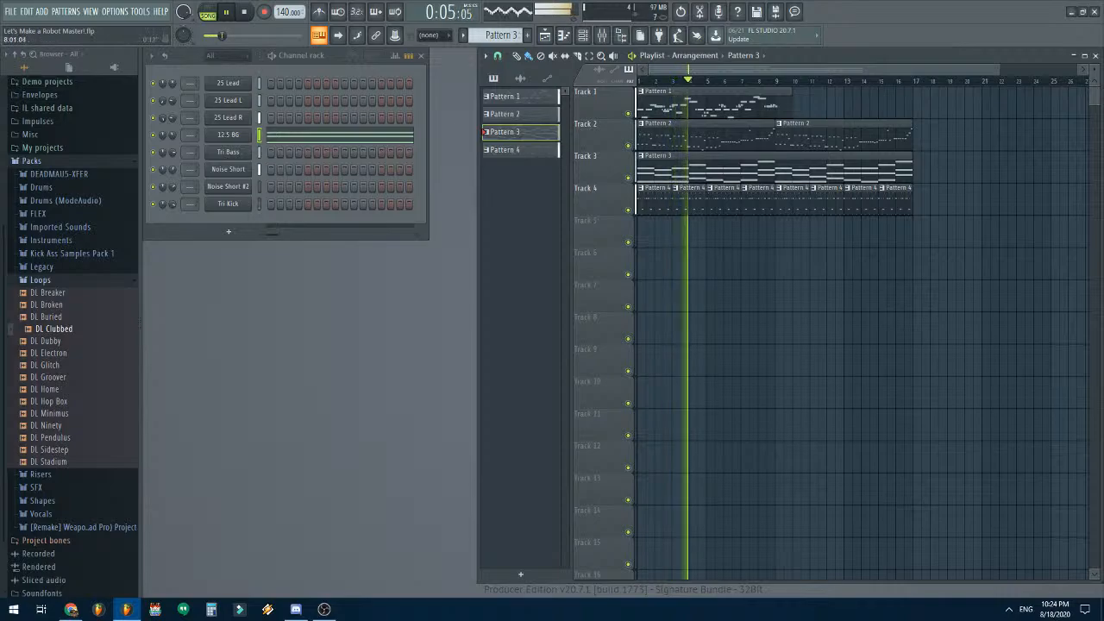
# - Select Pattern 4, set the Noise Short decay to 0.025506 seconds, and play the song to hear the hi-hat sound
pyautogui.click(500, 149)
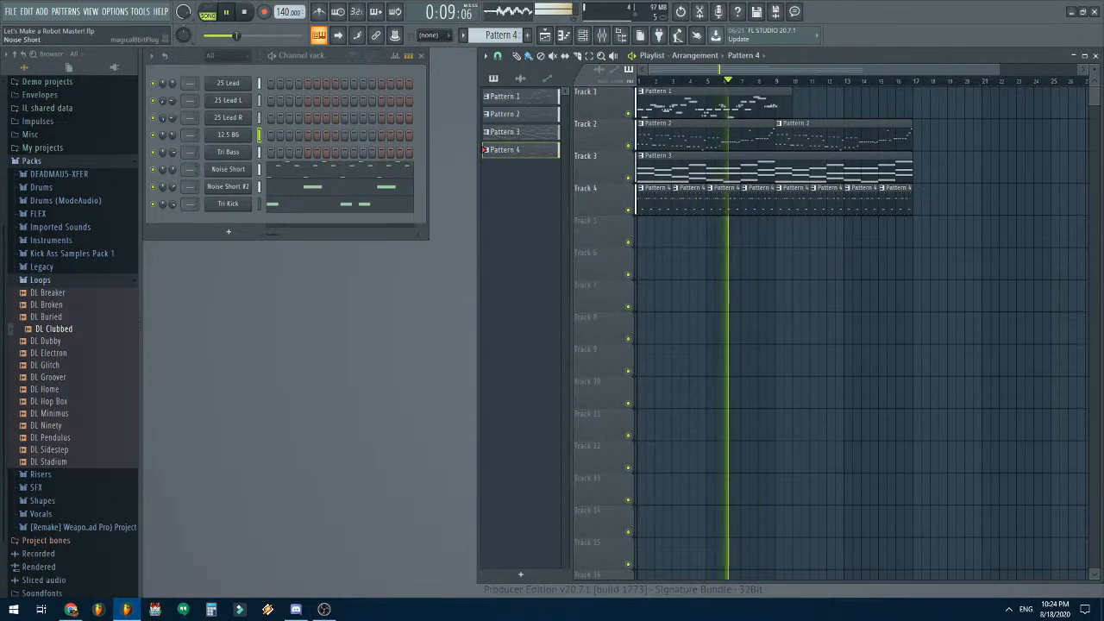
pyautogui.press('space')
pyautogui.click(227, 169)
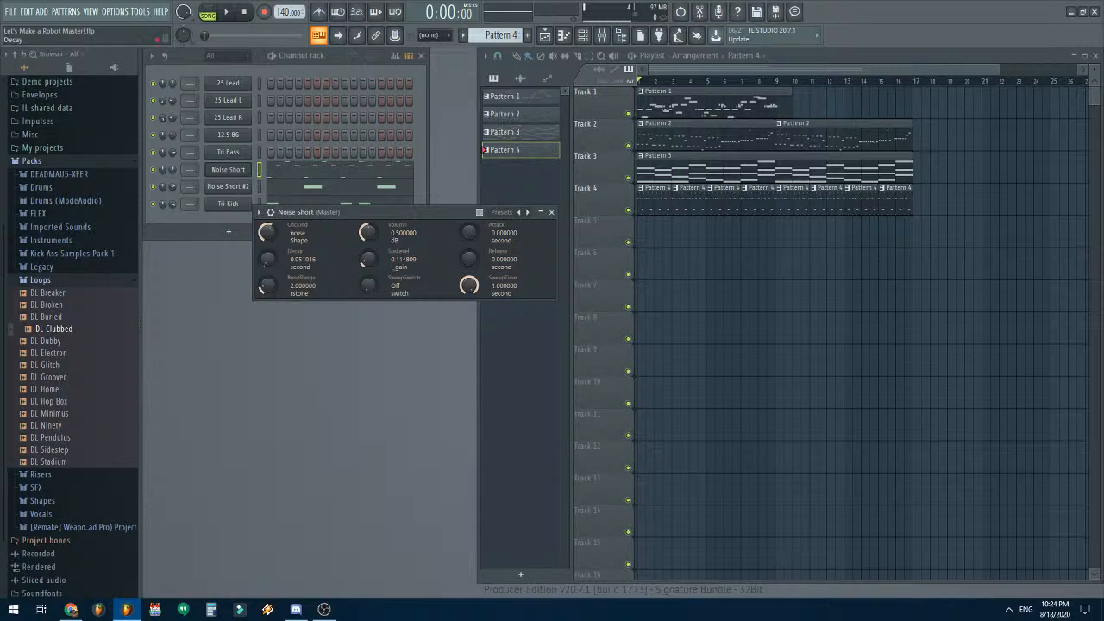
pyautogui.moveTo(267, 259); pyautogui.dragTo(267, 253)
pyautogui.press('space')
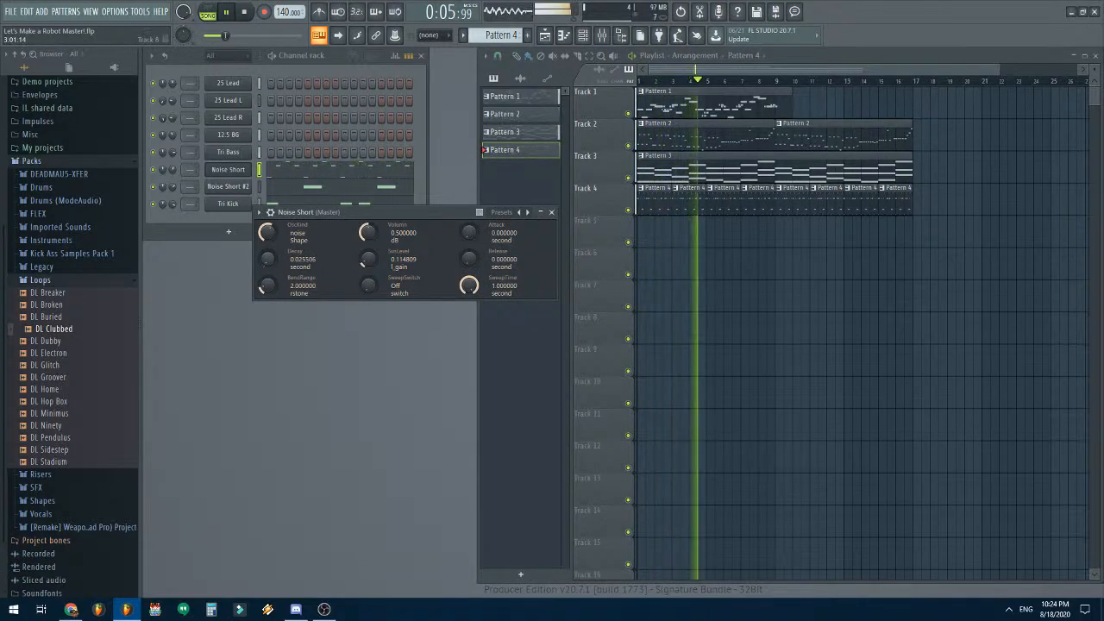
pyautogui.press('space')
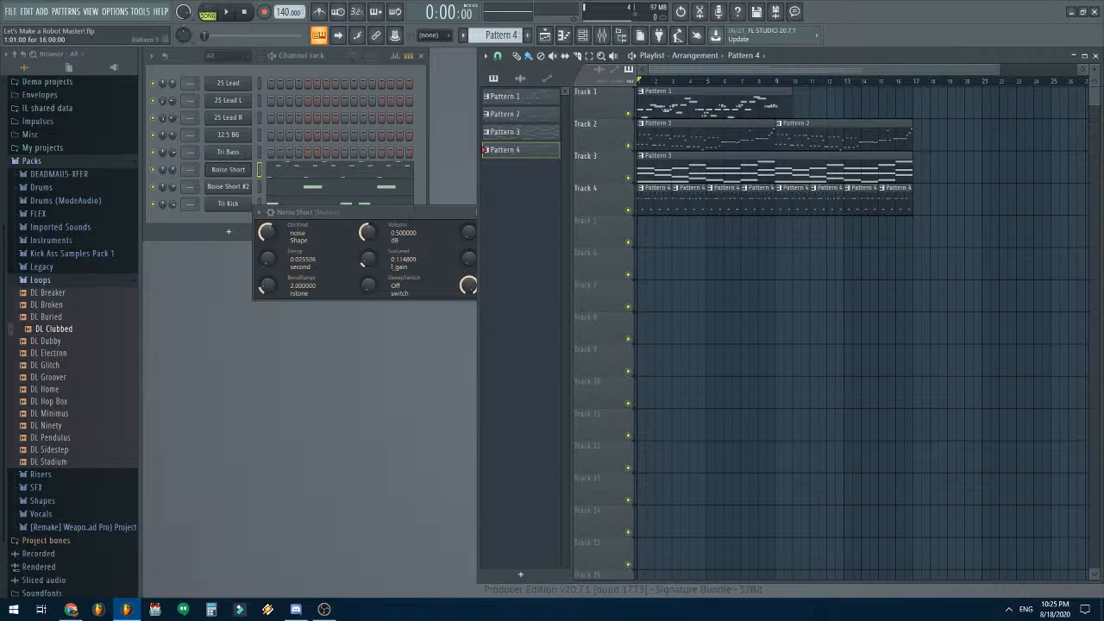
# - Set the Noise Short decay to 0.038261 seconds and its sustain level to 0.102054 during playback
pyautogui.press('space')
pyautogui.moveTo(268, 259); pyautogui.dragTo(267, 258)
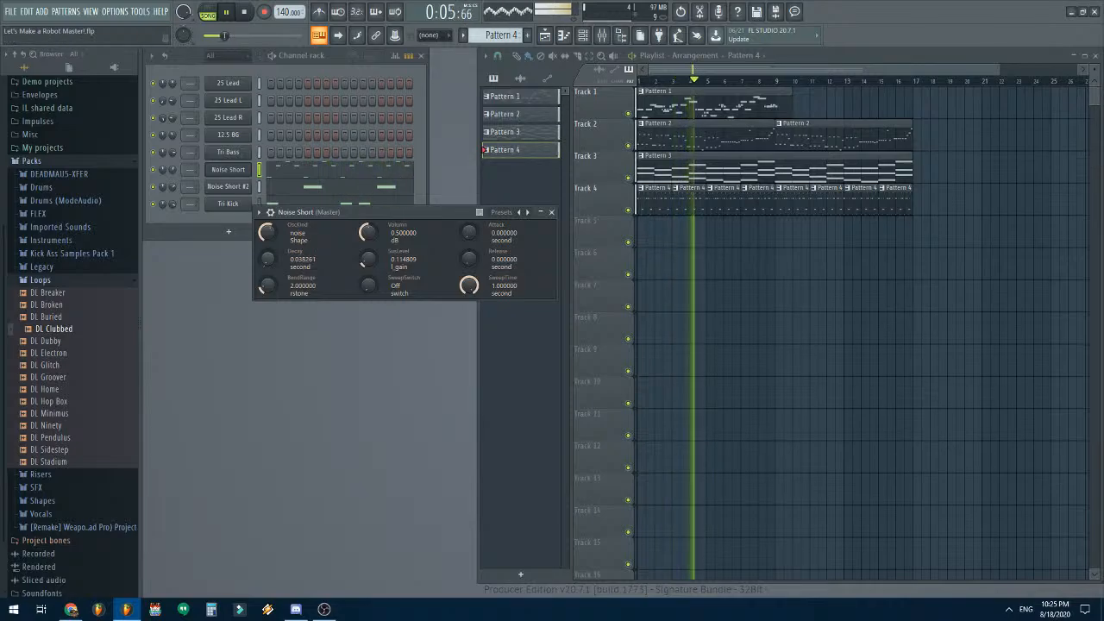
pyautogui.moveTo(368, 258); pyautogui.dragTo(368, 259)
pyautogui.click(551, 212)
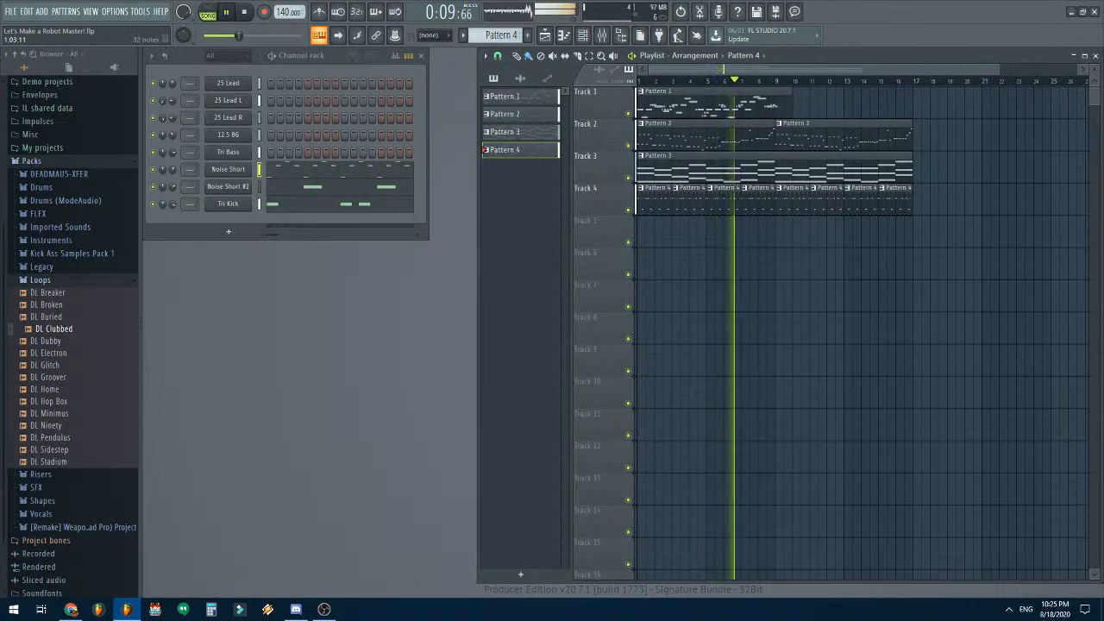
# - Try lengthening the first two C6 notes in the Noise Short piano roll and play them back
pyautogui.click(284, 170)
pyautogui.scroll(5, 202, 194)
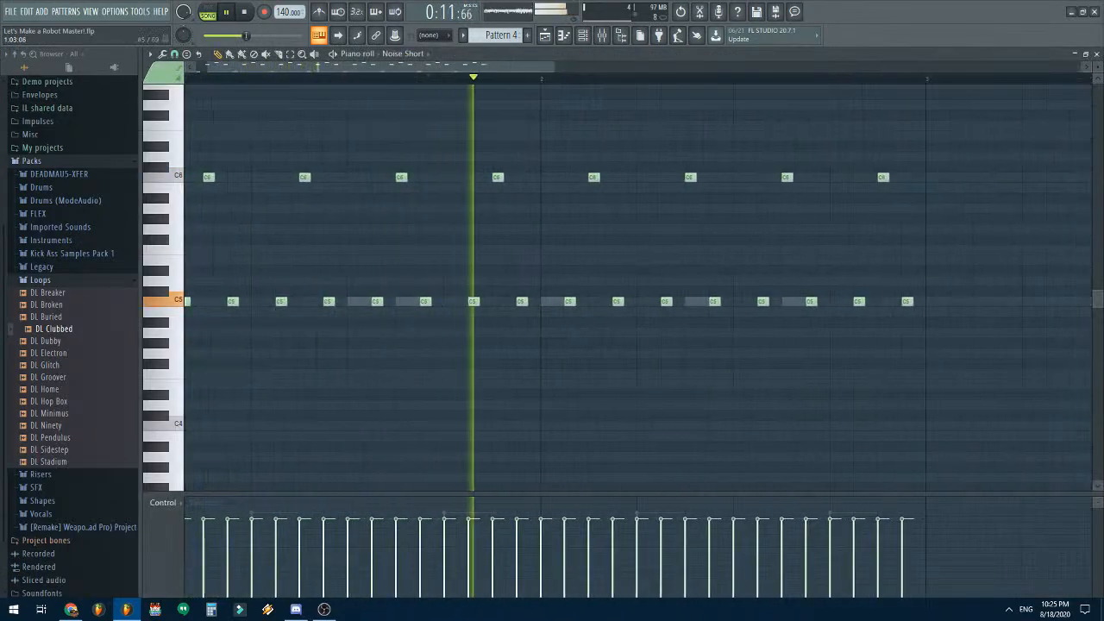
pyautogui.scroll(2, 205, 196)
pyautogui.press('space')
pyautogui.moveTo(214, 240); pyautogui.dragTo(238, 240)
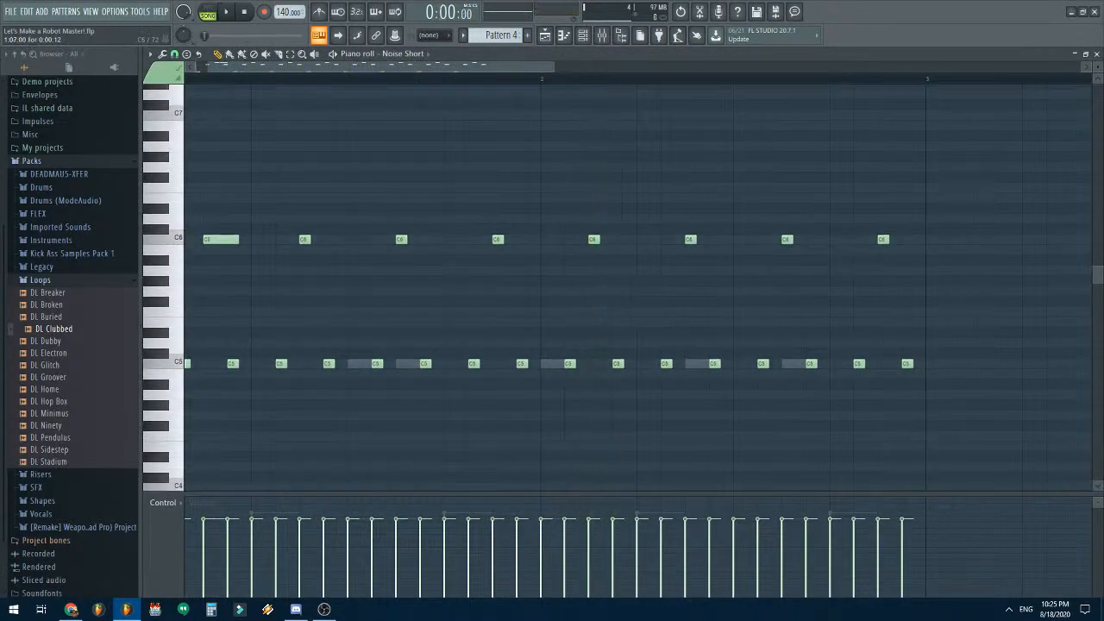
pyautogui.moveTo(309, 239); pyautogui.dragTo(334, 239)
pyautogui.press('space')
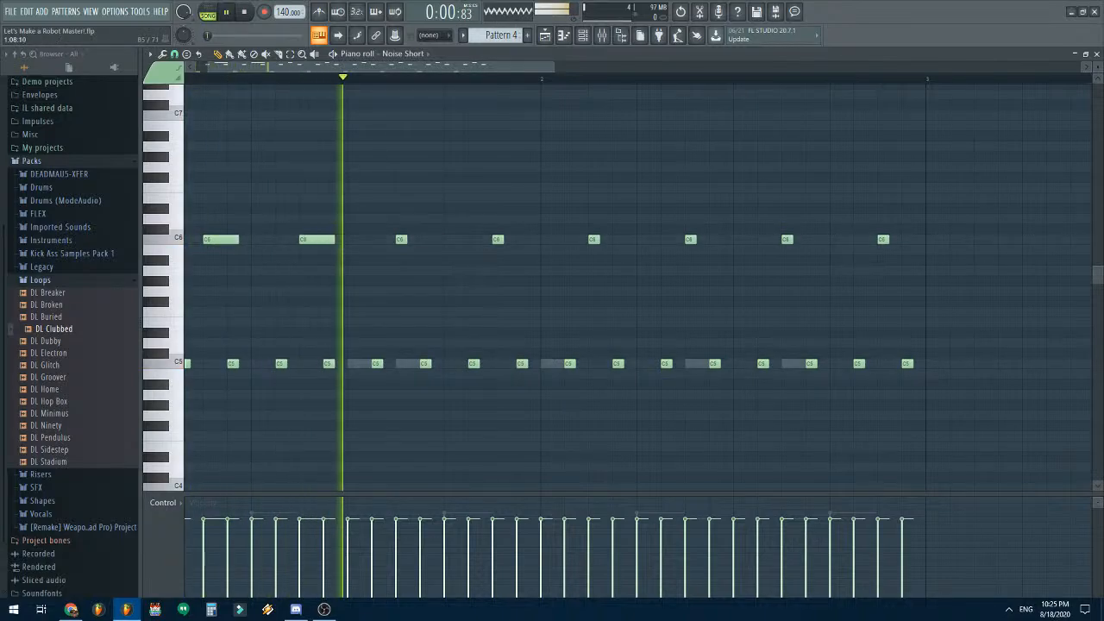
# - Return the first two C6 notes to their short length, select the C6 row, and leave the piano roll
pyautogui.press('space')
pyautogui.moveTo(236, 239); pyautogui.dragTo(212, 239)
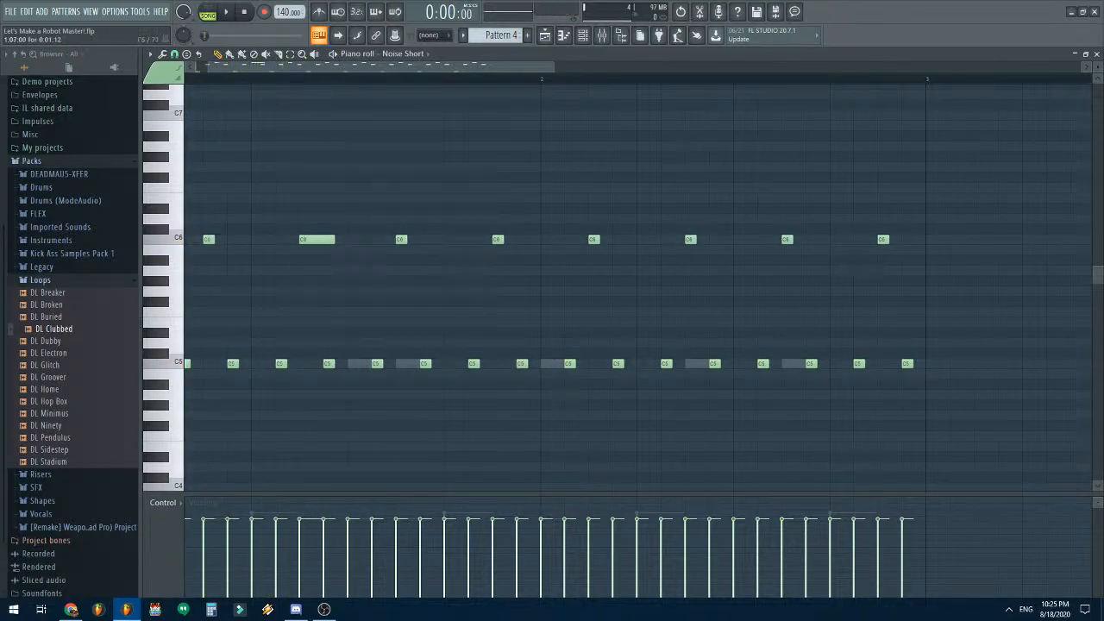
pyautogui.moveTo(333, 239); pyautogui.dragTo(309, 239)
pyautogui.moveTo(295, 67); pyautogui.dragTo(278, 66)
pyautogui.scroll(-3, 224, 155)
pyautogui.moveTo(208, 183); pyautogui.dragTo(795, 263)
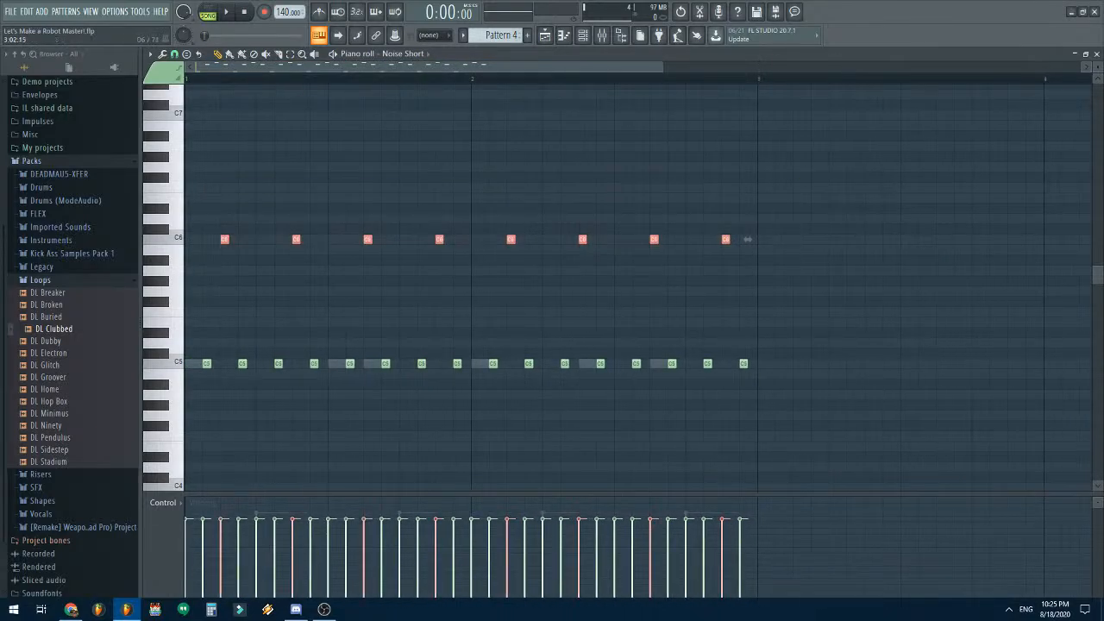
pyautogui.click(1096, 54)
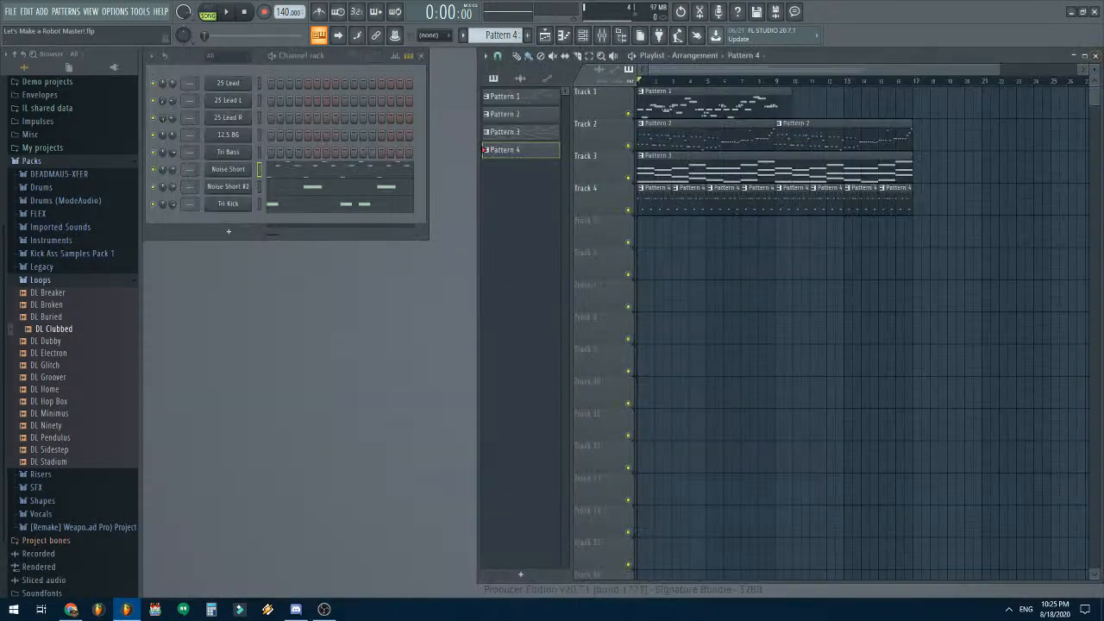
# - Clone the Noise Short channel and rename the clone Noise Long
pyautogui.rightClick(250, 166)
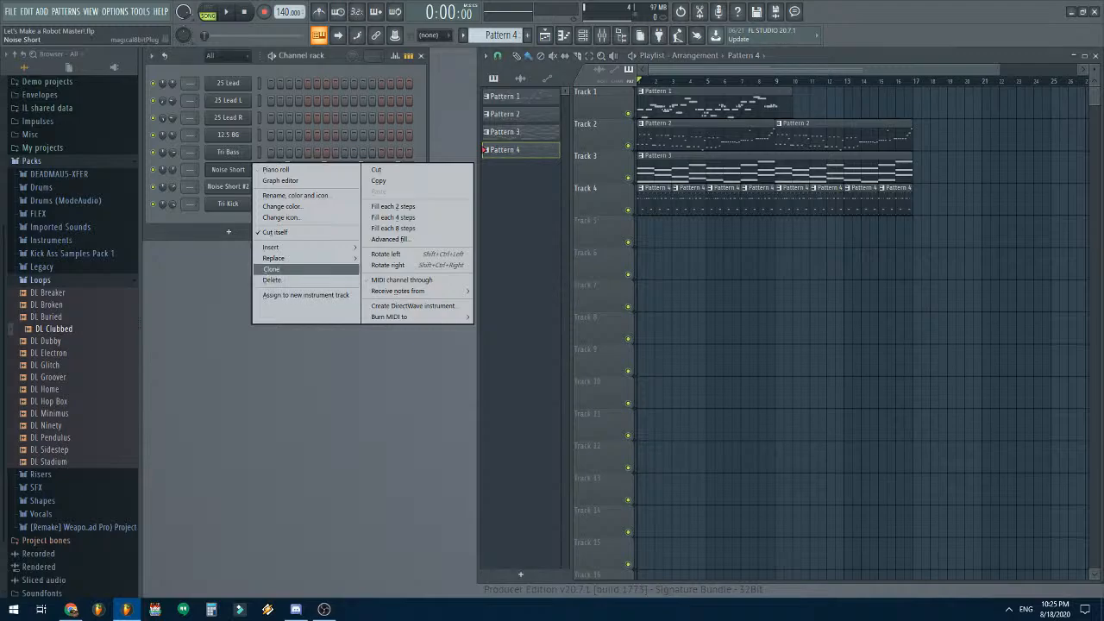
pyautogui.click(272, 269)
pyautogui.rightClick(250, 183)
pyautogui.click(293, 212)
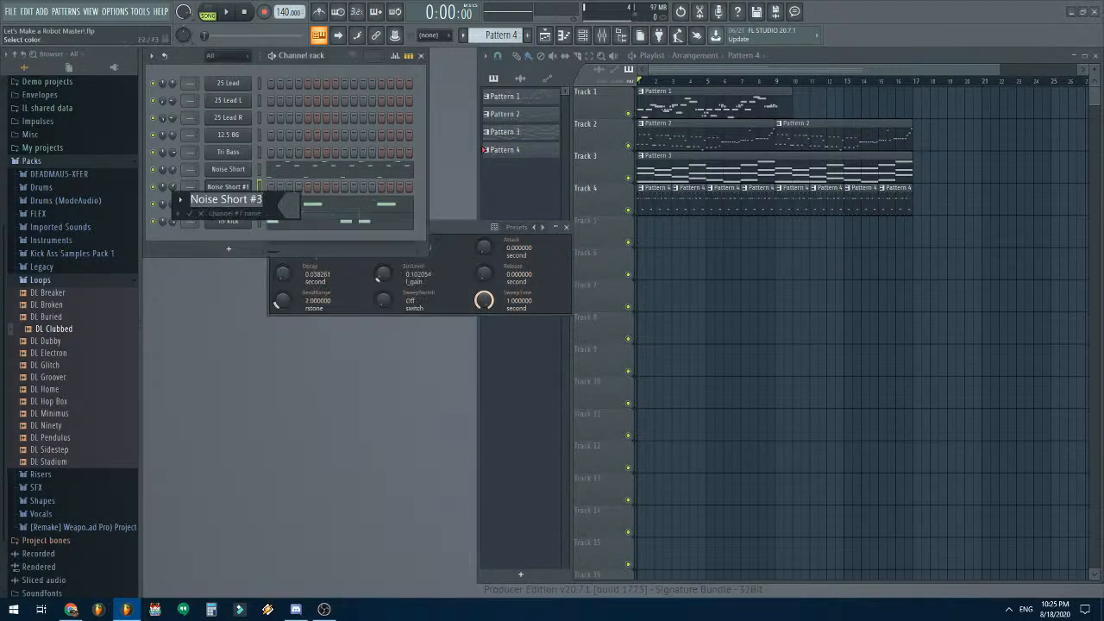
pyautogui.press('Right')
pyautogui.hotkey('ctrl', 'shift', 'Left')
pyautogui.hotkey('ctrl', 'shift', 'Left')
pyautogui.write('Long')
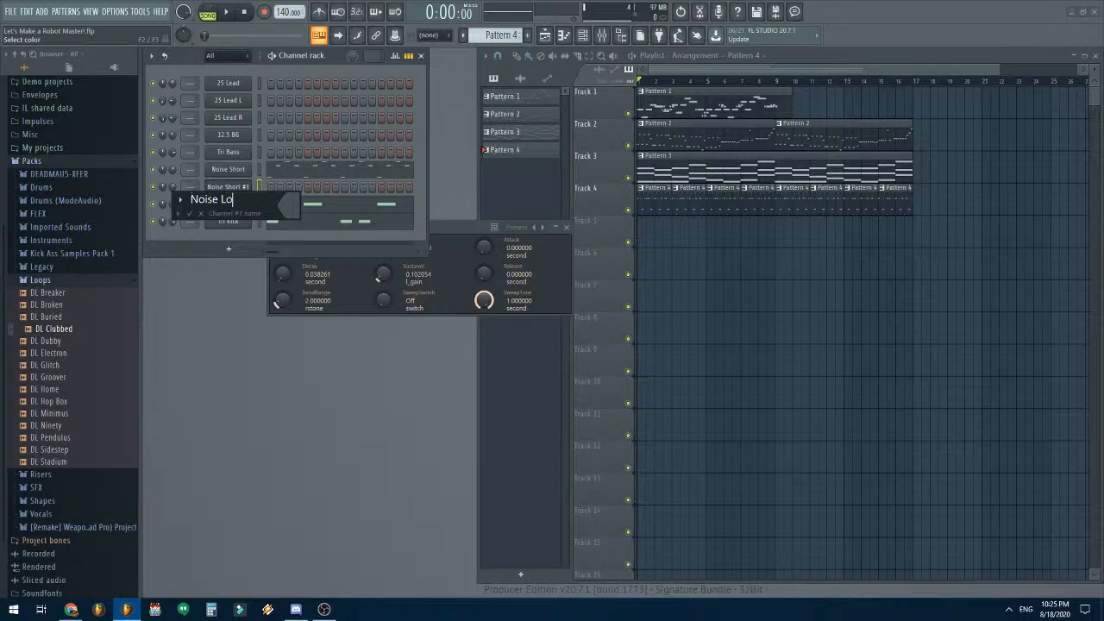
pyautogui.press('Return')
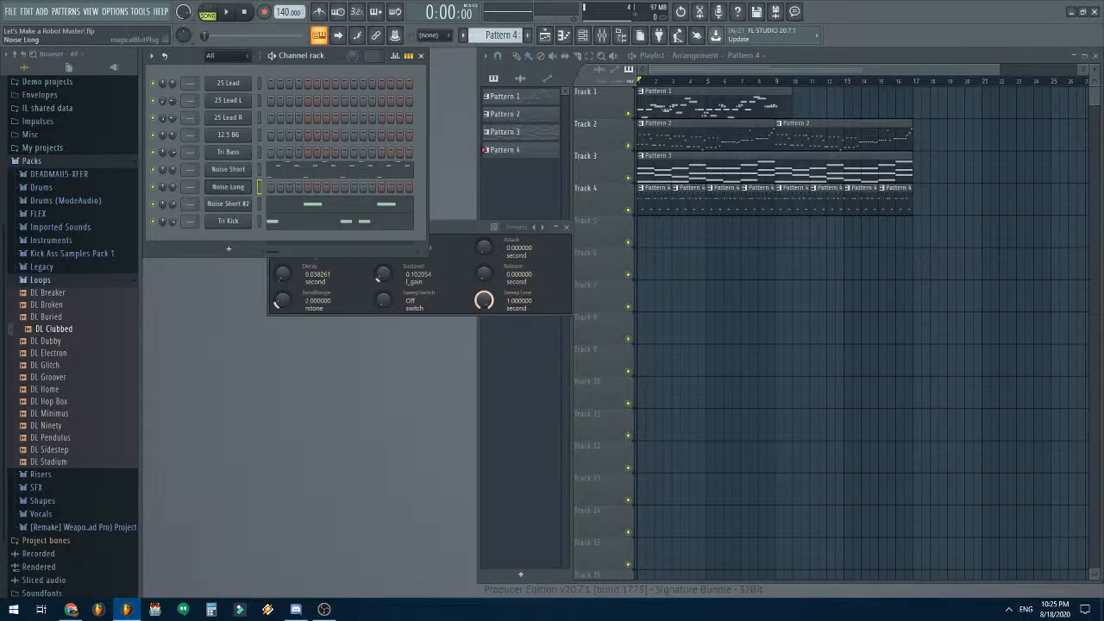
# - Copy all C6 notes from Noise Short into the Noise Long piano roll and lengthen them together
pyautogui.click(298, 170)
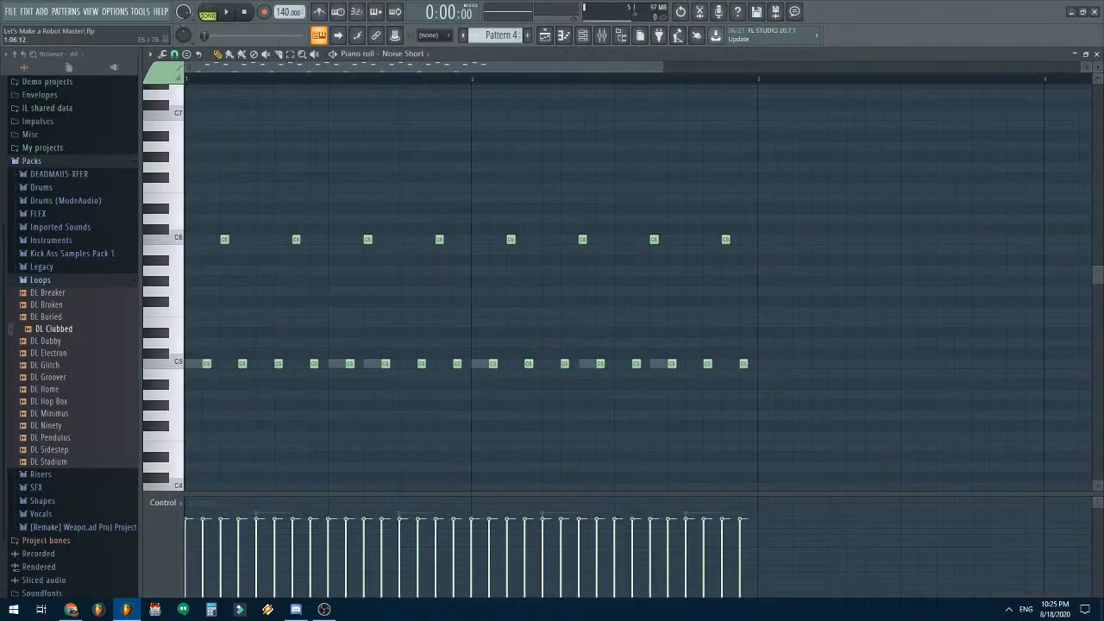
pyautogui.moveTo(222, 226); pyautogui.dragTo(774, 274)
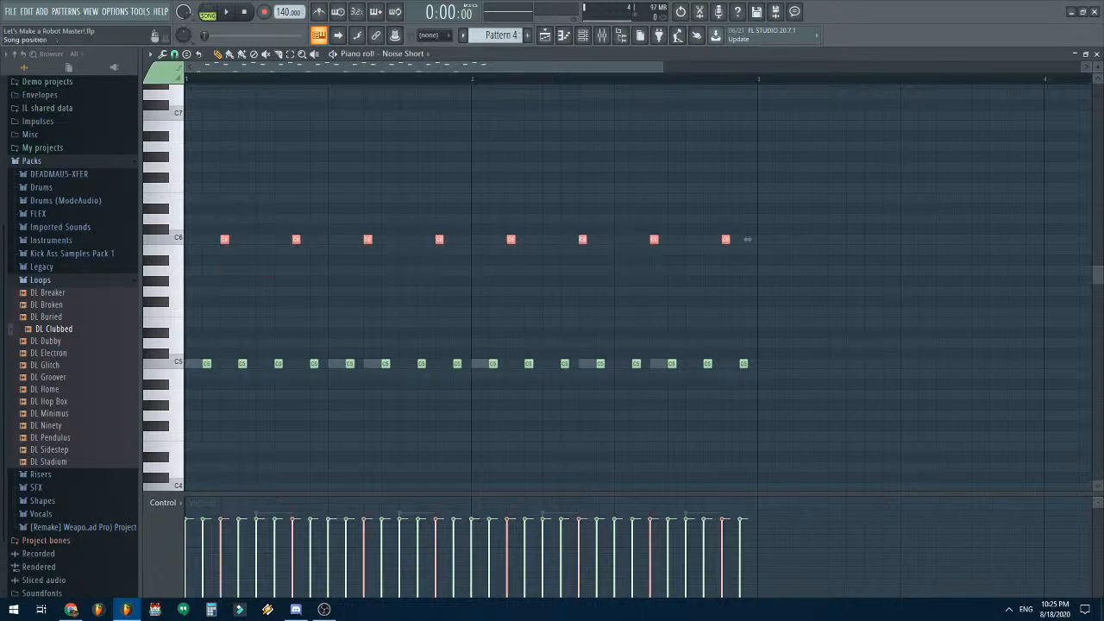
pyautogui.click(405, 54)
pyautogui.click(408, 141)
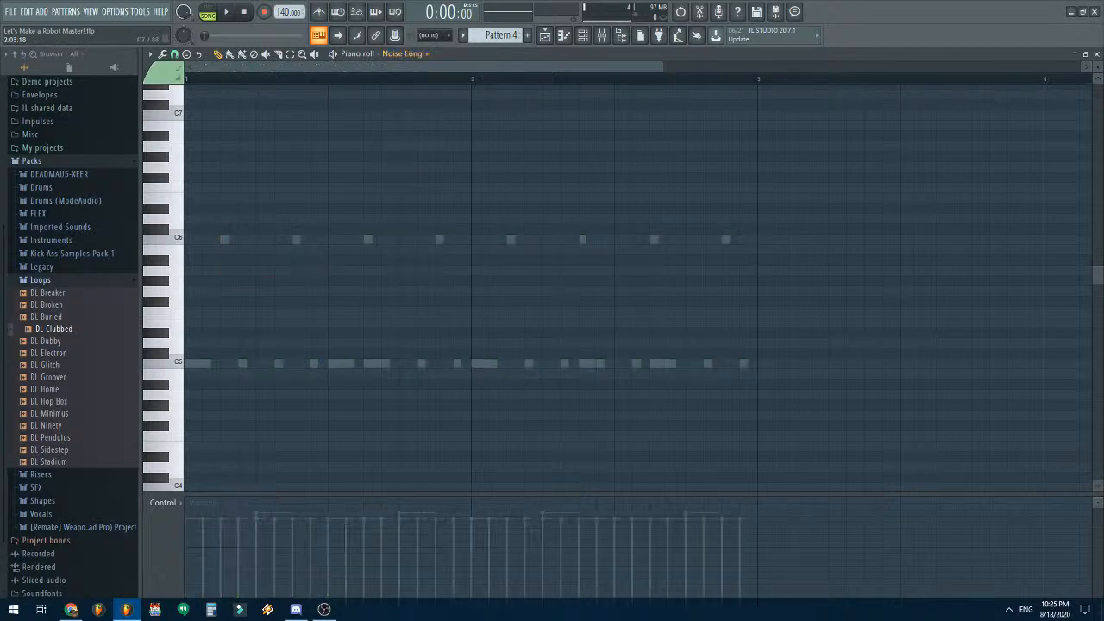
pyautogui.moveTo(746, 239); pyautogui.dragTo(765, 238)
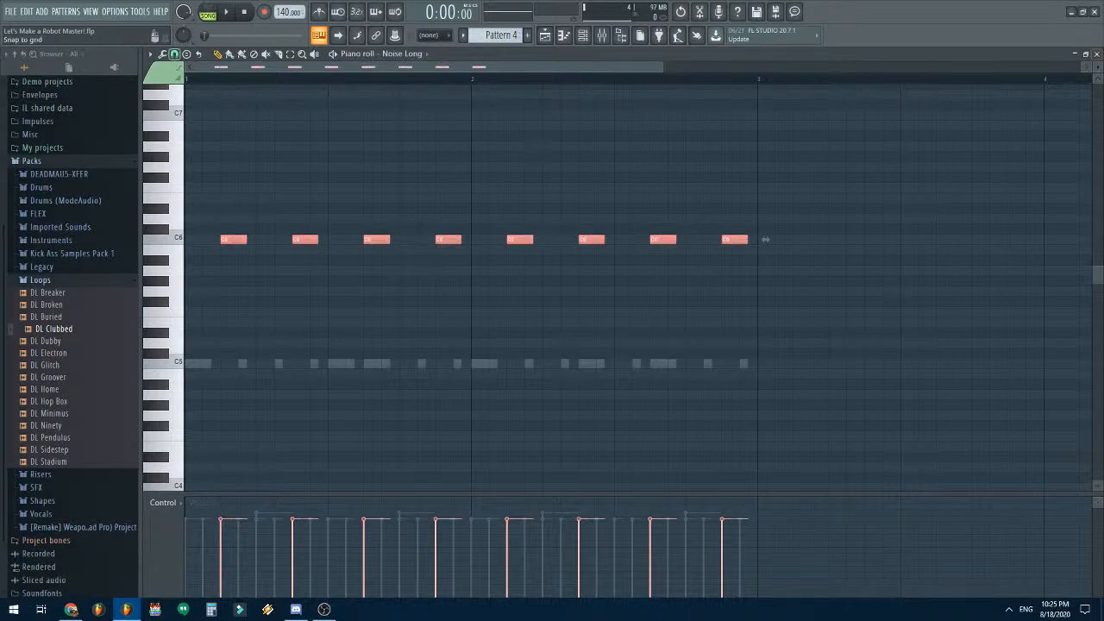
# - Lengthen all Noise Long notes slightly further with a finer snap, restore the snap setting, and deselect them
pyautogui.click(175, 55)
pyautogui.click(193, 131)
pyautogui.moveTo(765, 239); pyautogui.dragTo(769, 238)
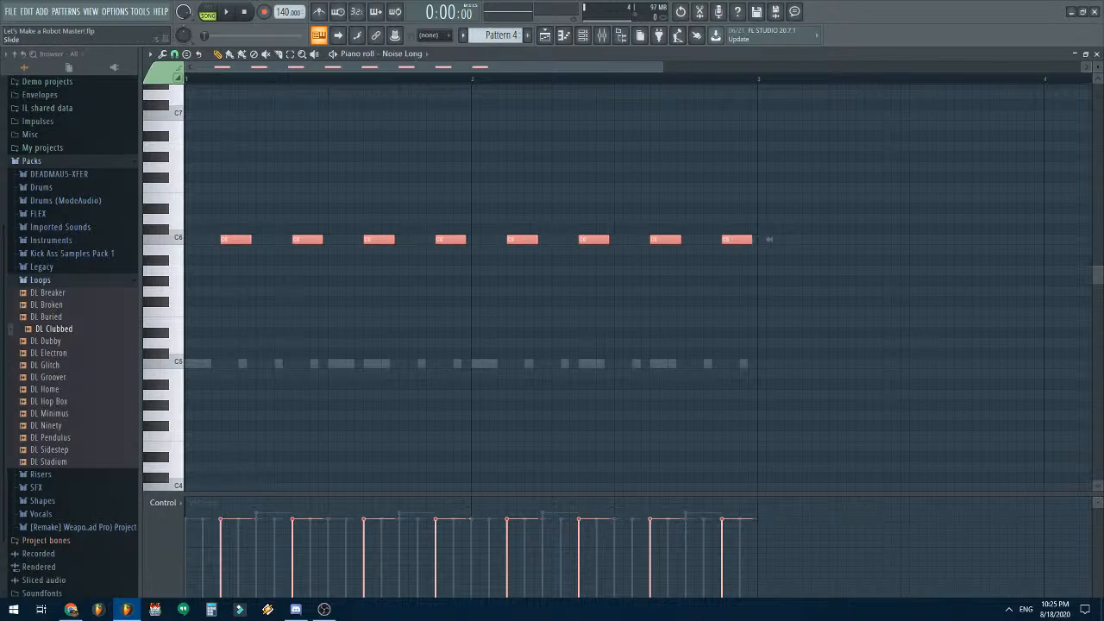
pyautogui.click(175, 54)
pyautogui.click(191, 94)
pyautogui.hotkey('ctrl', 'd')
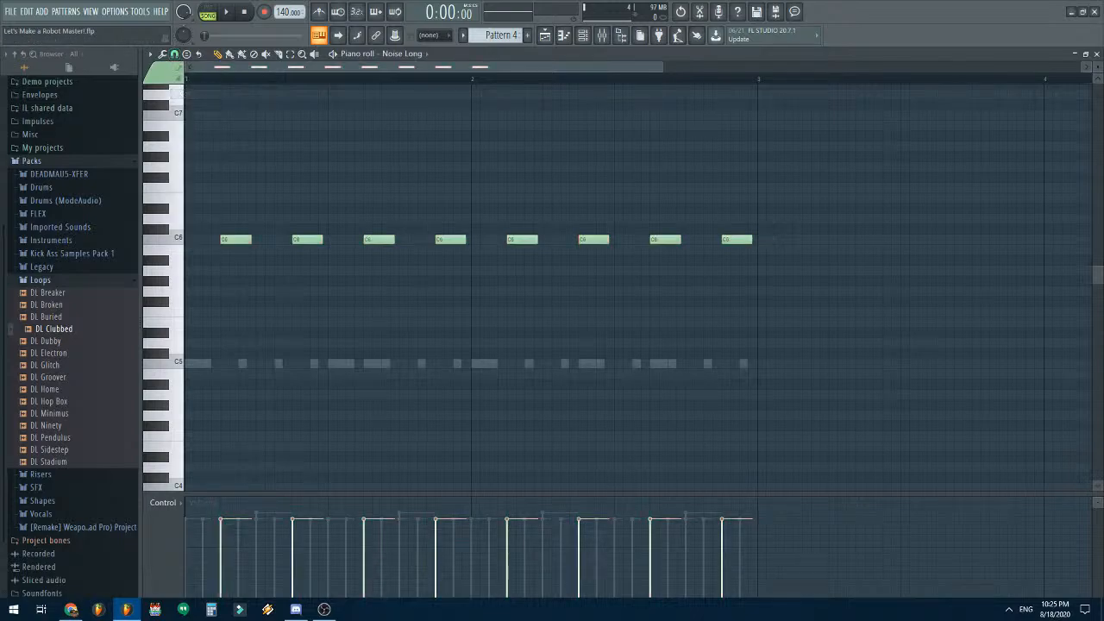
# - Delete all C6 notes from the Noise Short piano roll and return to the channel rack
pyautogui.click(1097, 54)
pyautogui.click(336, 168)
pyautogui.moveTo(220, 204); pyautogui.dragTo(889, 264)
pyautogui.press('Delete')
pyautogui.click(1097, 53)
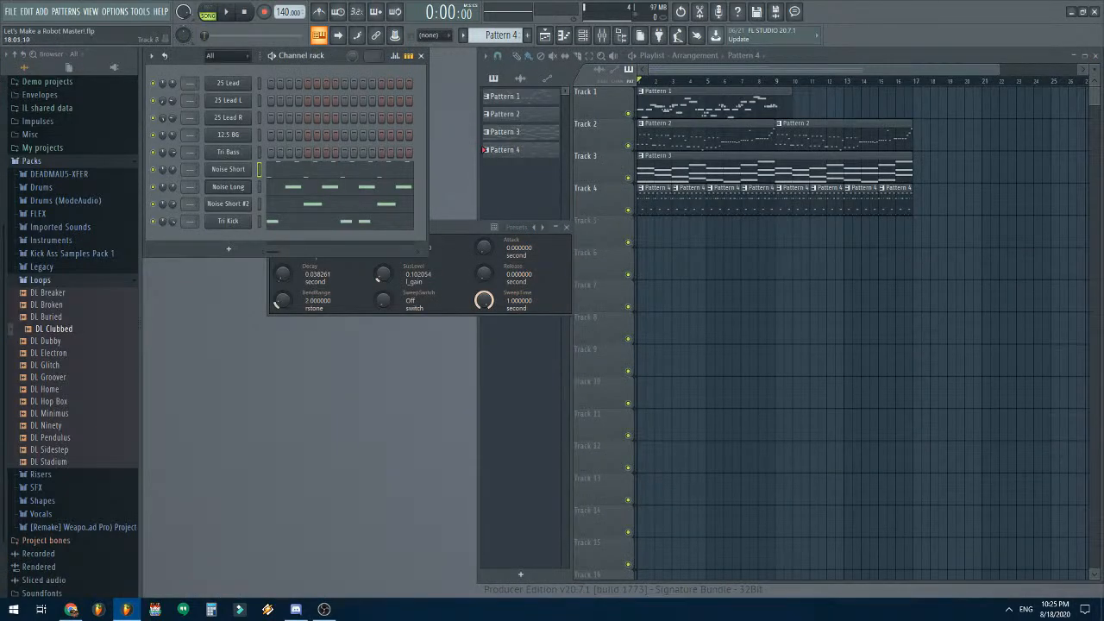
# - Set the Noise Long decay to 0.165810 seconds, audition the pattern alone, and resume playback in song mode
pyautogui.click(228, 188)
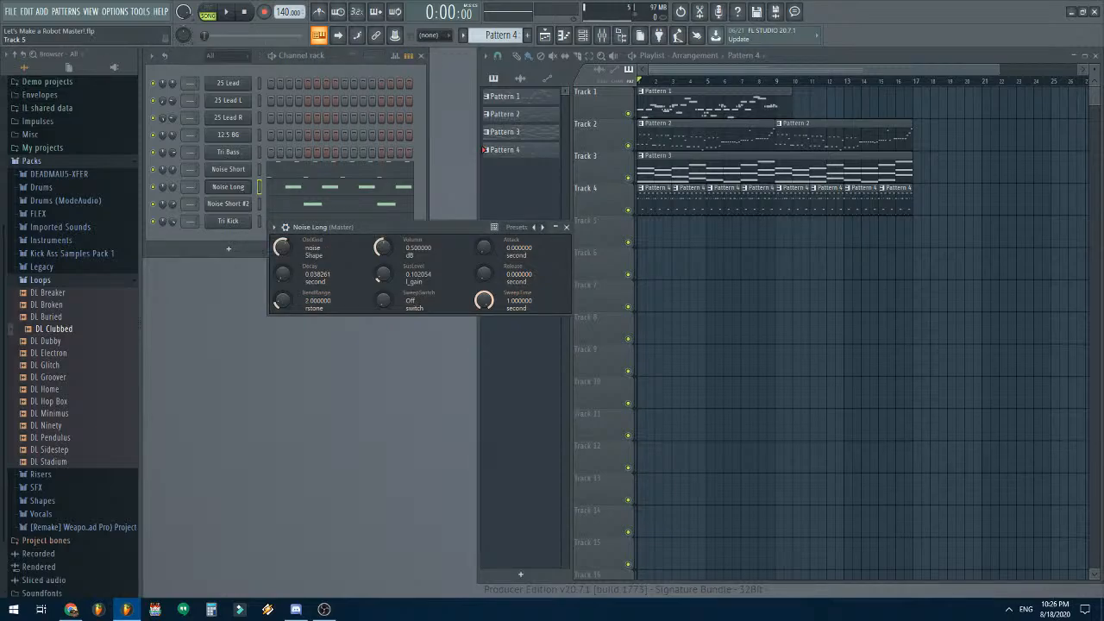
pyautogui.click(566, 226)
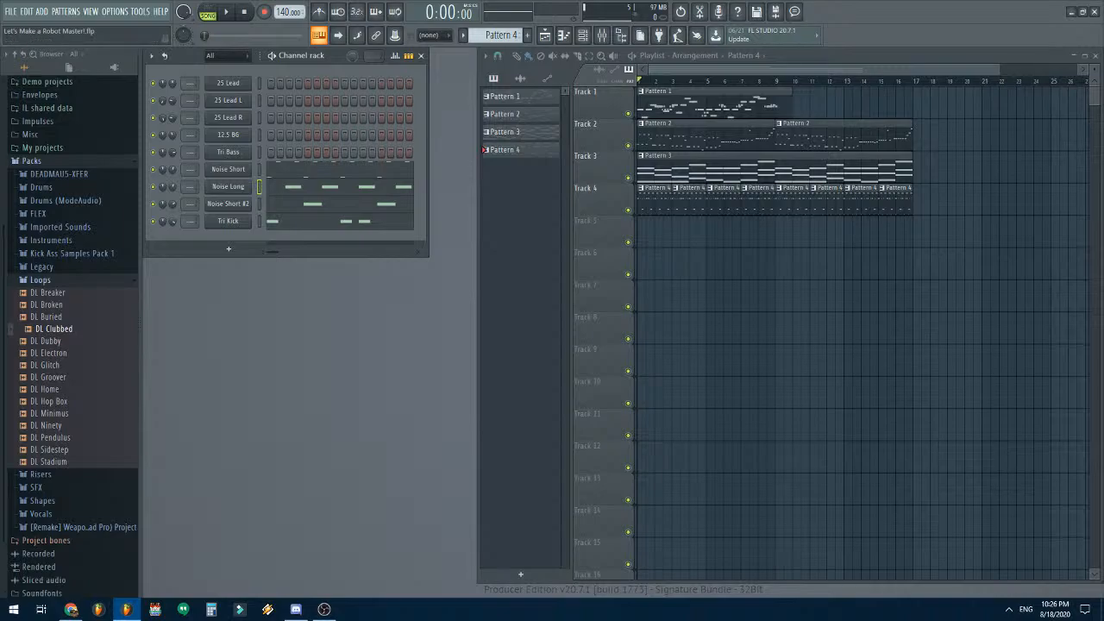
pyautogui.click(227, 187)
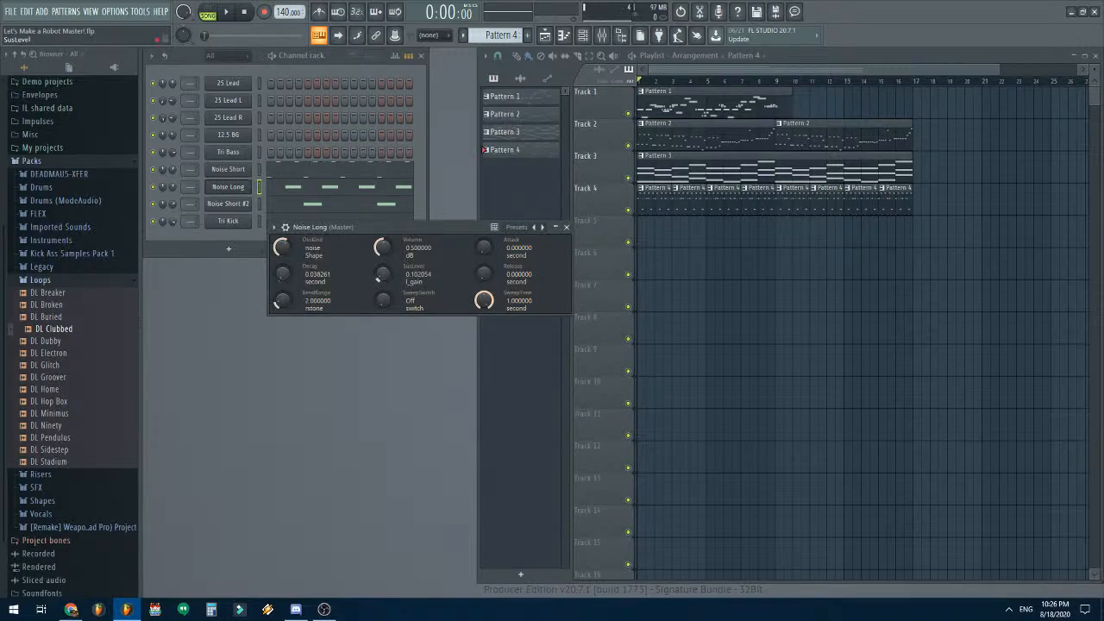
pyautogui.moveTo(282, 273); pyautogui.dragTo(283, 269)
pyautogui.click(567, 227)
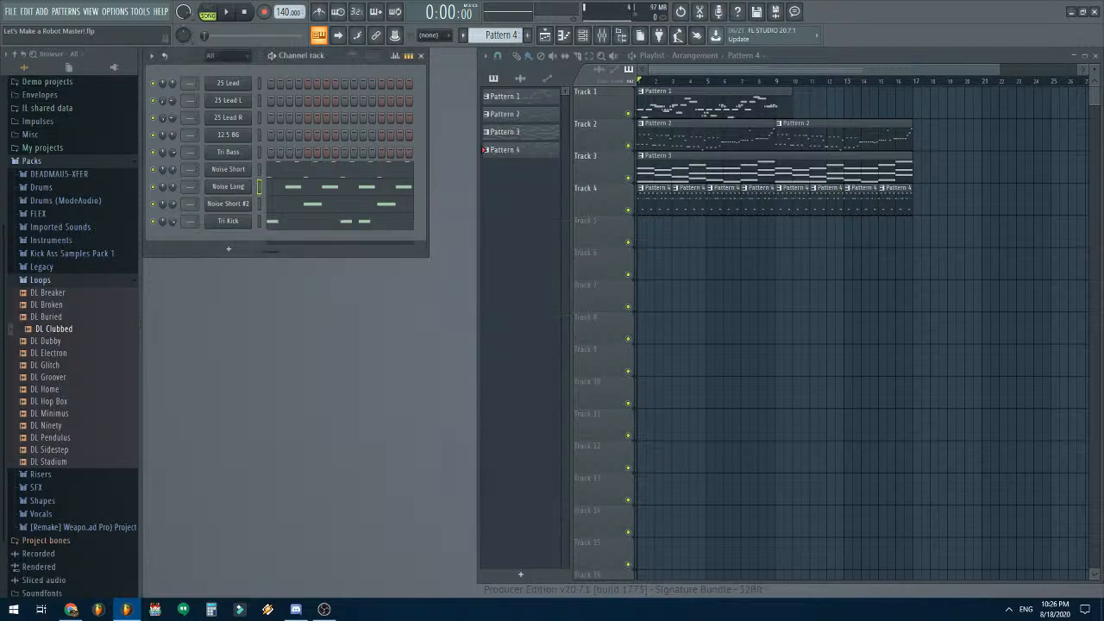
pyautogui.press('l')
pyautogui.press('space')
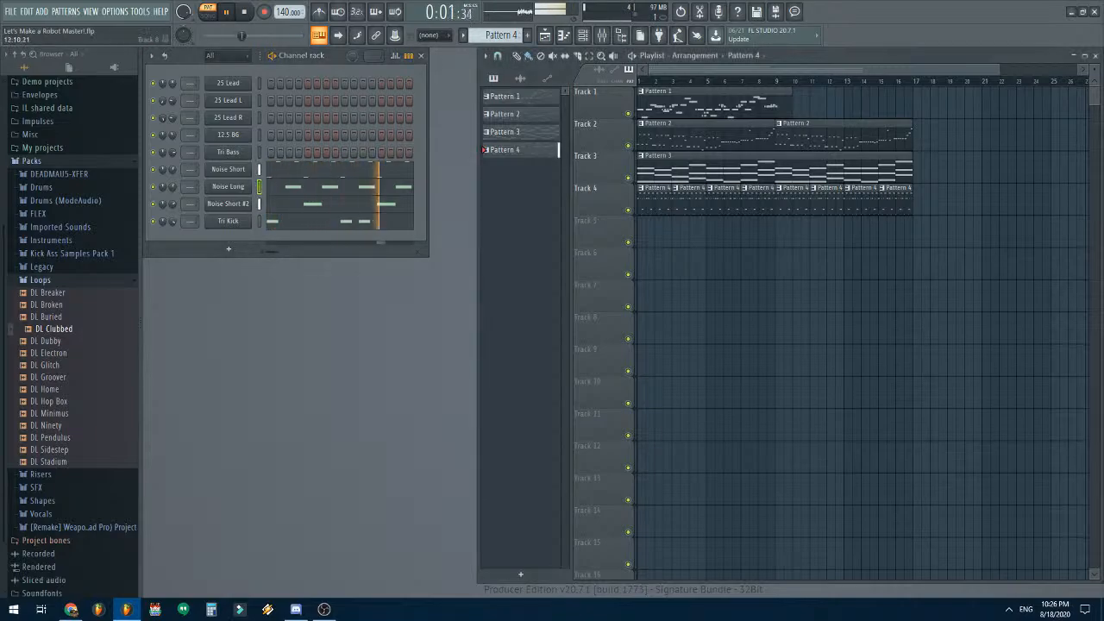
pyautogui.press('l')
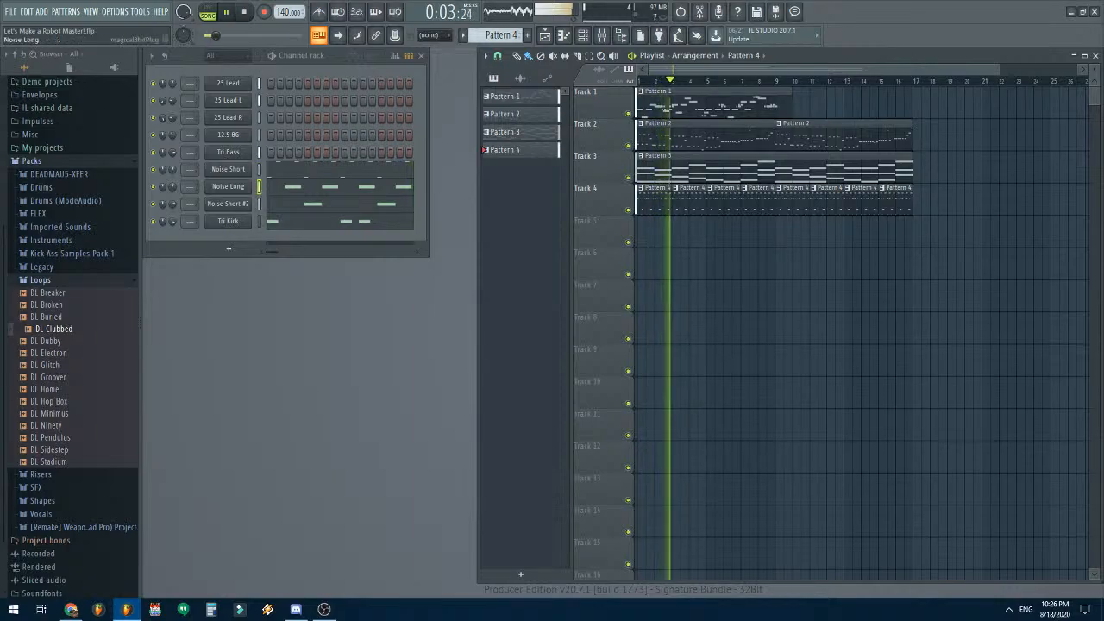
# - Set the Noise Long release to 0.127549 seconds and its decay to 0.178565 seconds while auditioning the song, and stop playback
pyautogui.click(227, 186)
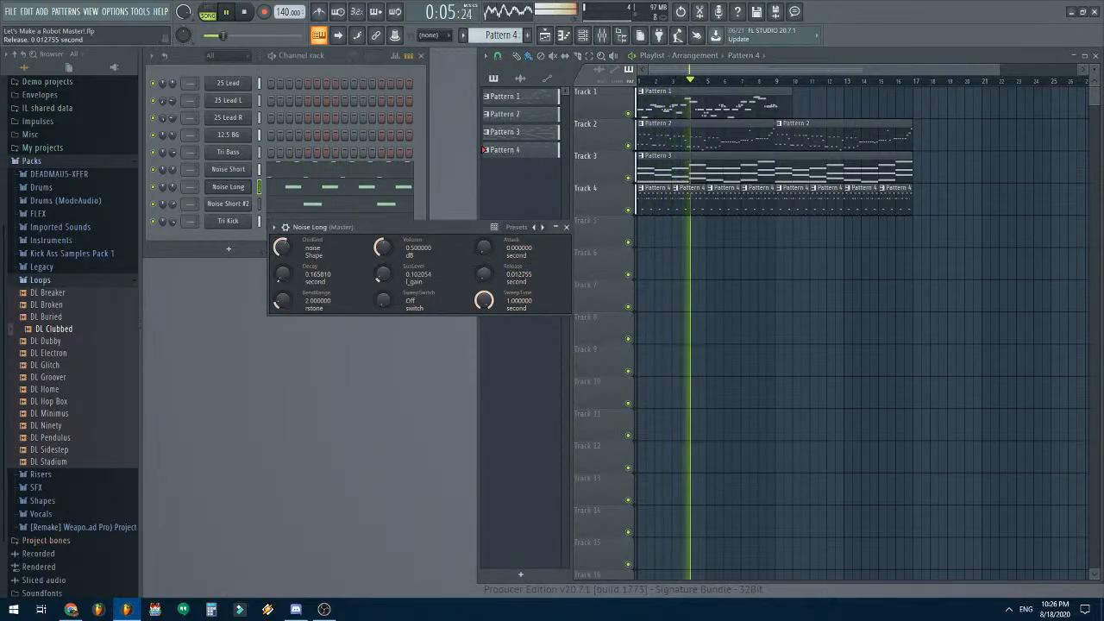
pyautogui.moveTo(484, 274); pyautogui.dragTo(484, 259)
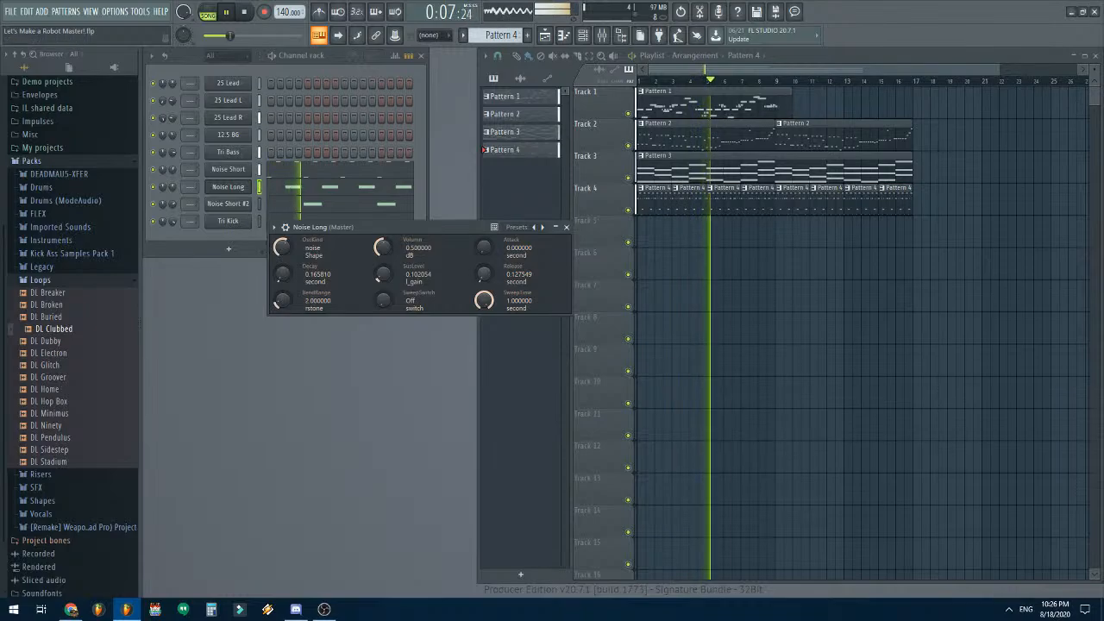
pyautogui.moveTo(282, 274)
pyautogui.mouseDown()
pyautogui.moveTo(283, 257)
pyautogui.moveTo(283, 277)
pyautogui.mouseUp()
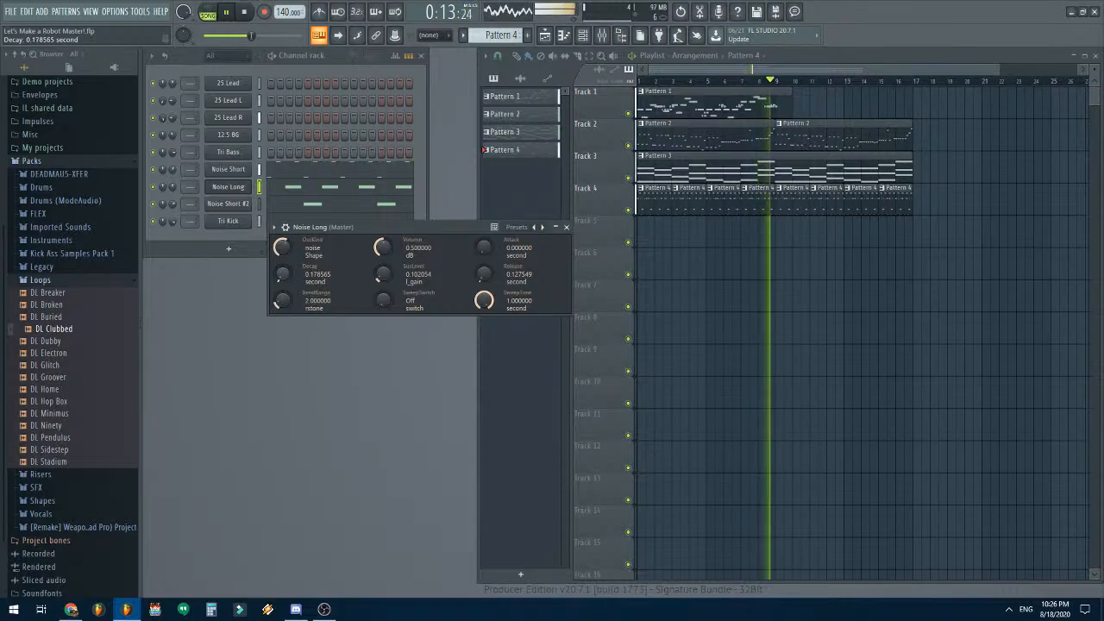
pyautogui.press('space')
pyautogui.press('space')
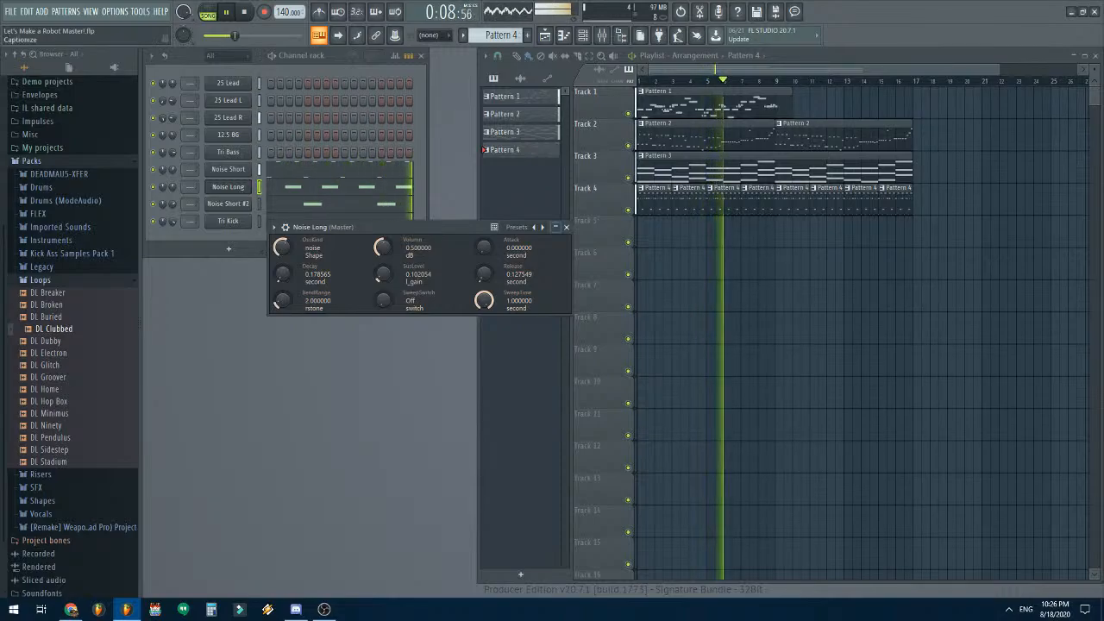
pyautogui.click(567, 228)
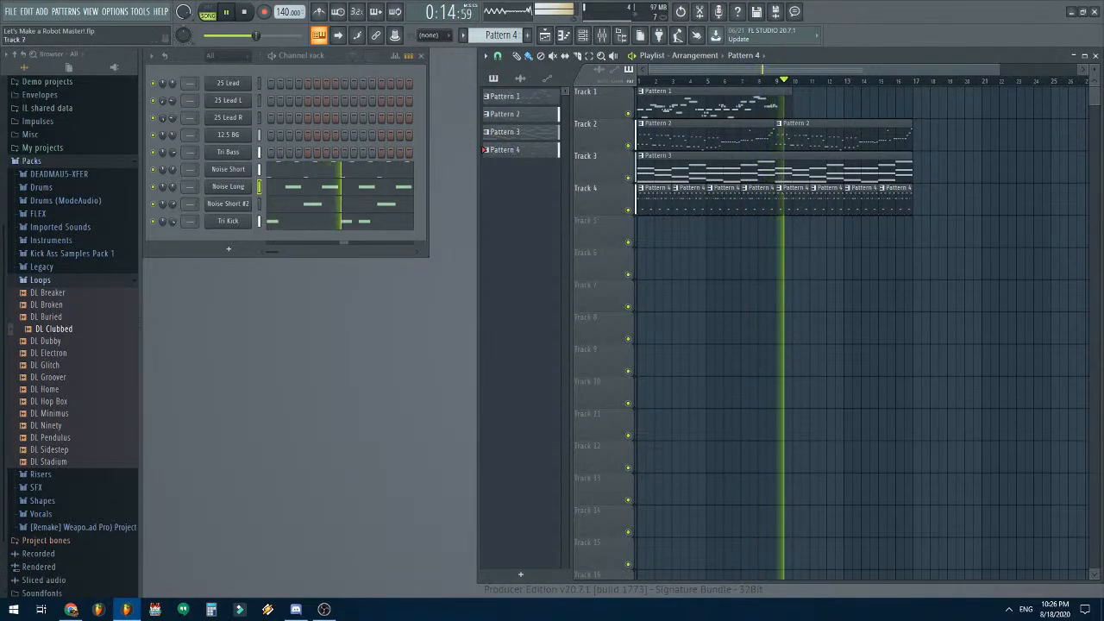
pyautogui.press('space')
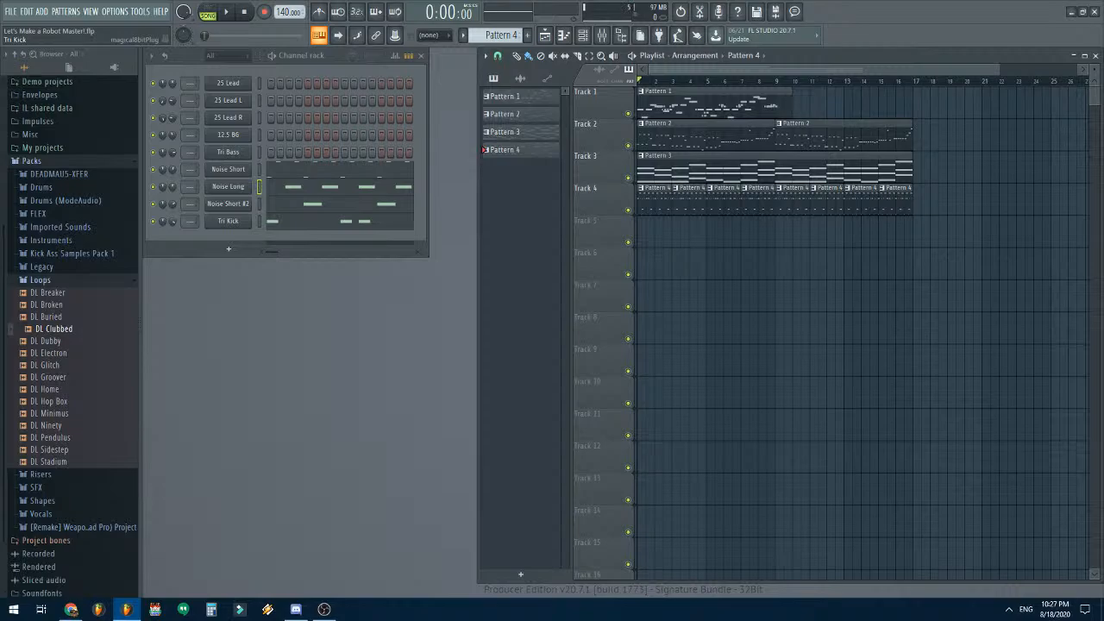
# - Clone the Tri Kick channel and set the clone's oscillator shape to square
pyautogui.rightClick(231, 221)
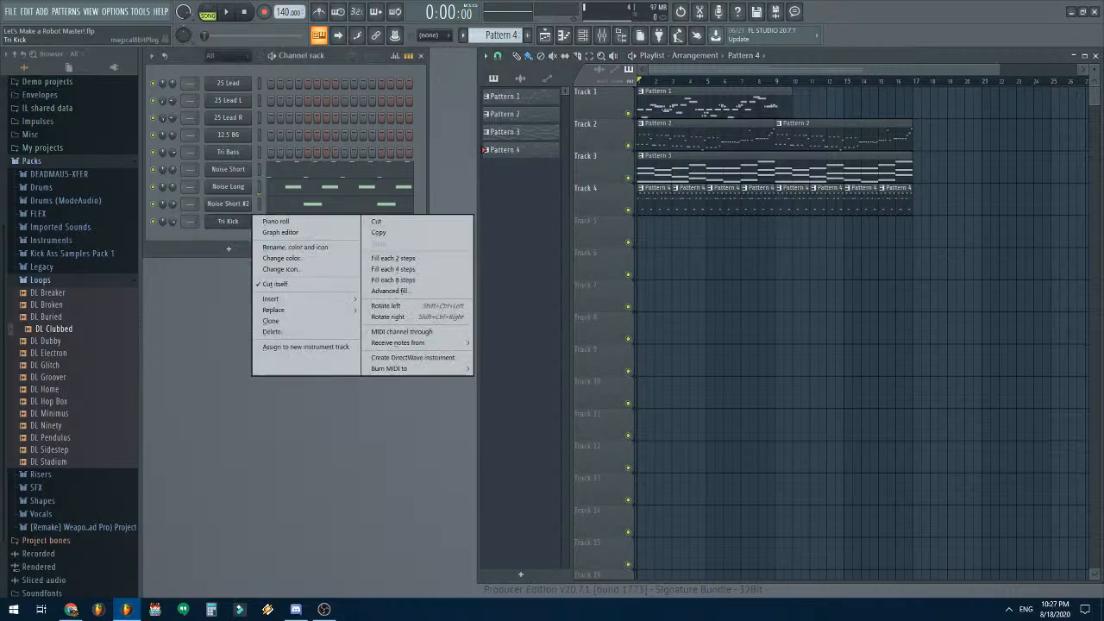
pyautogui.click(269, 332)
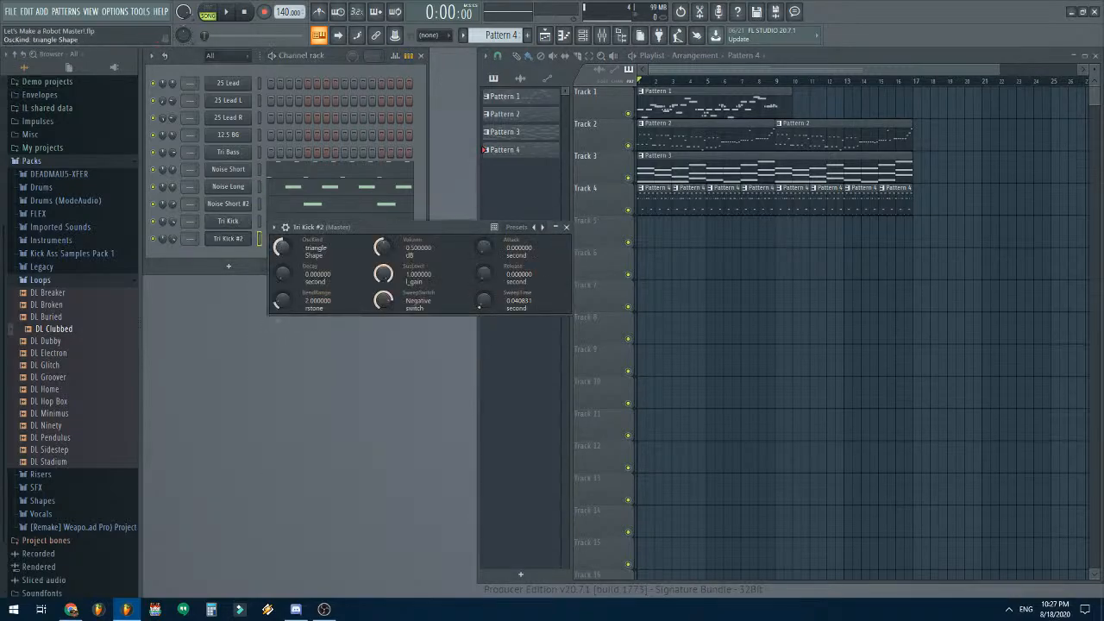
pyautogui.scroll(-1, 281, 250)
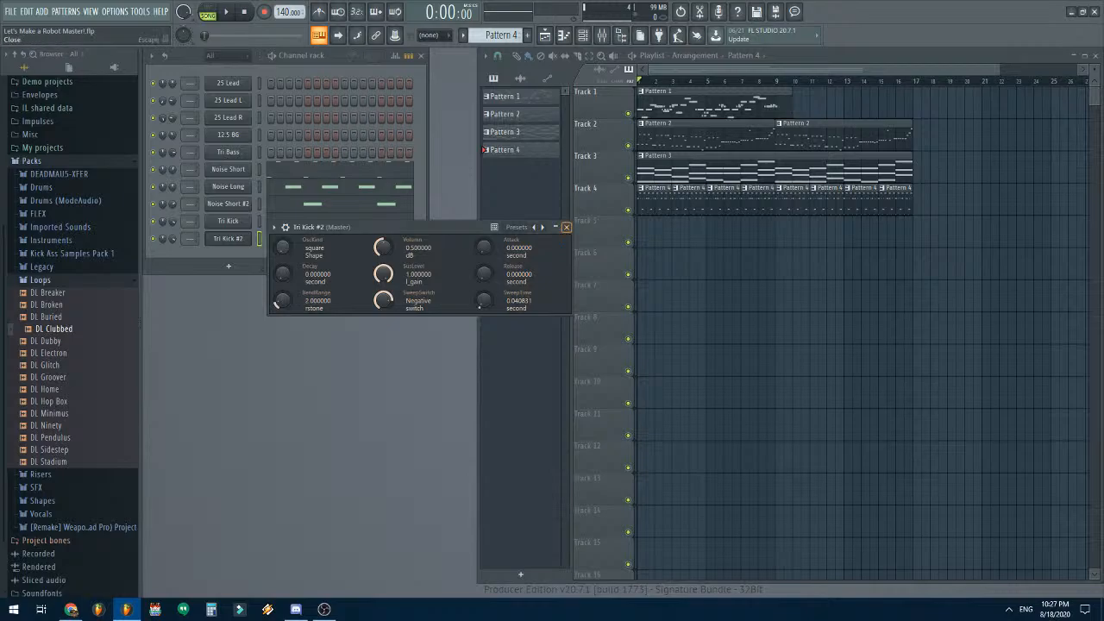
pyautogui.click(565, 227)
# - Rename the cloned kick channel Sqr Kick
pyautogui.rightClick(250, 235)
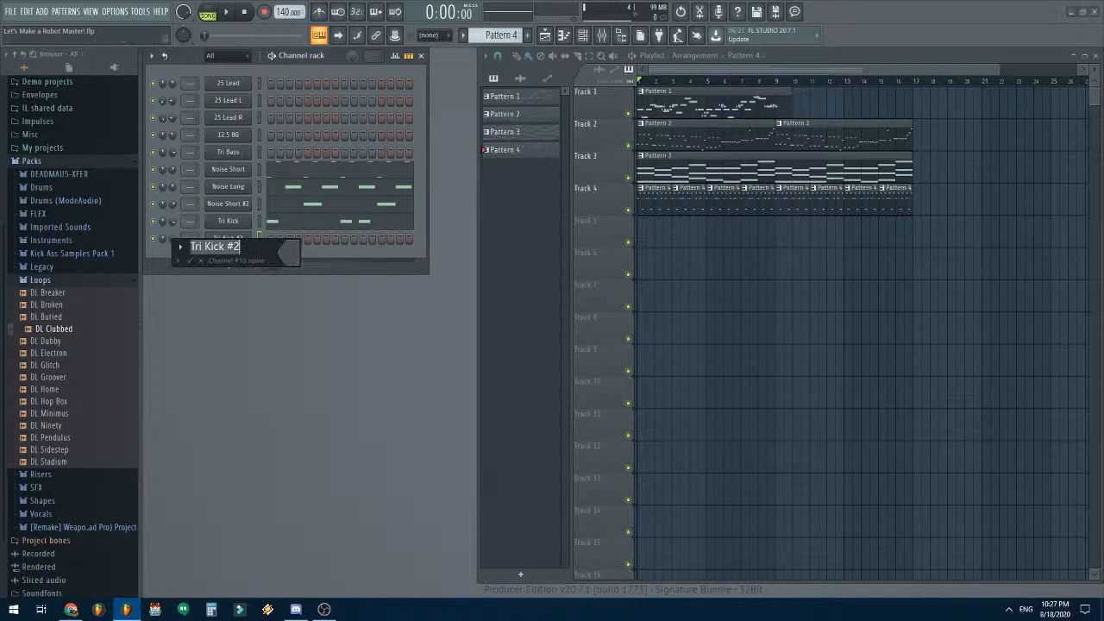
pyautogui.press('Right')
pyautogui.write('Sqr')
pyautogui.press('Return')
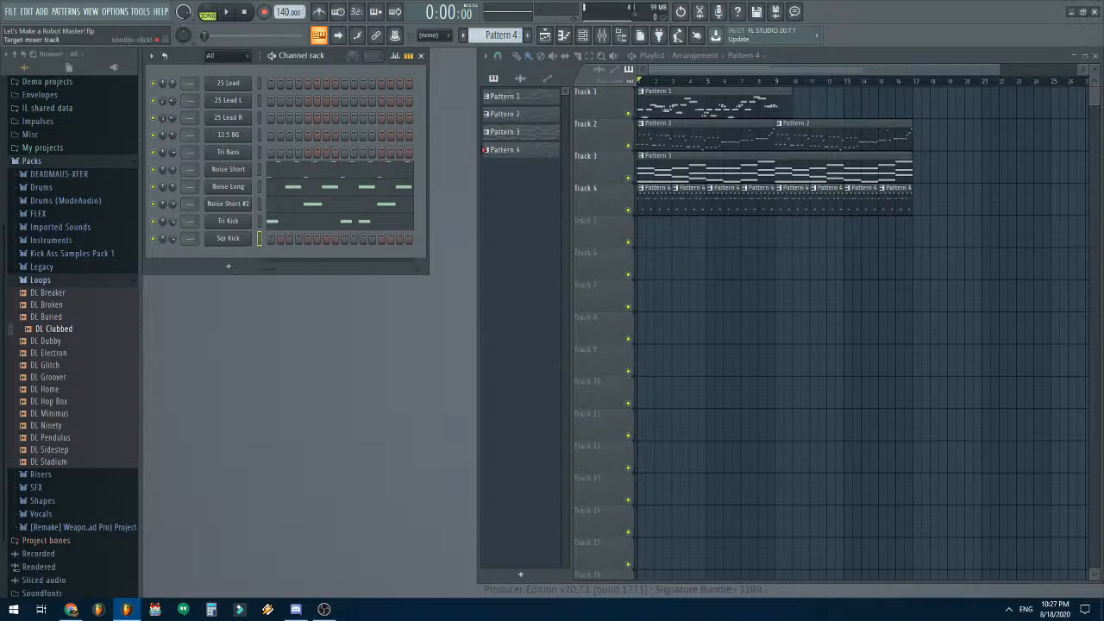
# - Copy all Tri Kick notes into the Sqr Kick piano roll and listen to the song with the doubled kick
pyautogui.click(323, 220)
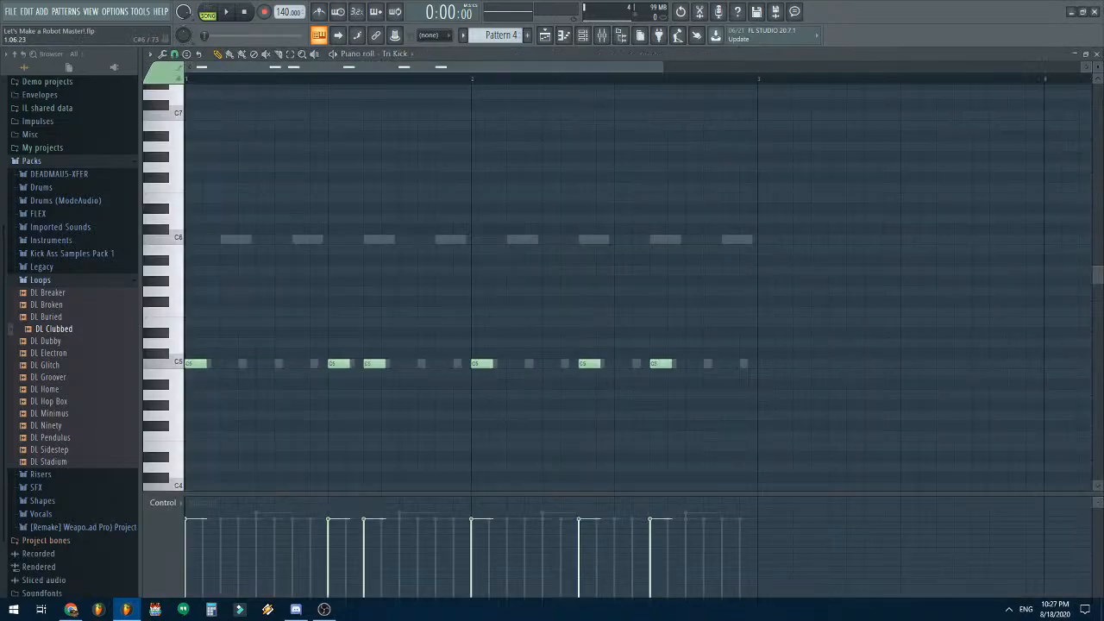
pyautogui.hotkey('ctrl', 'a')
pyautogui.click(384, 54)
pyautogui.click(406, 175)
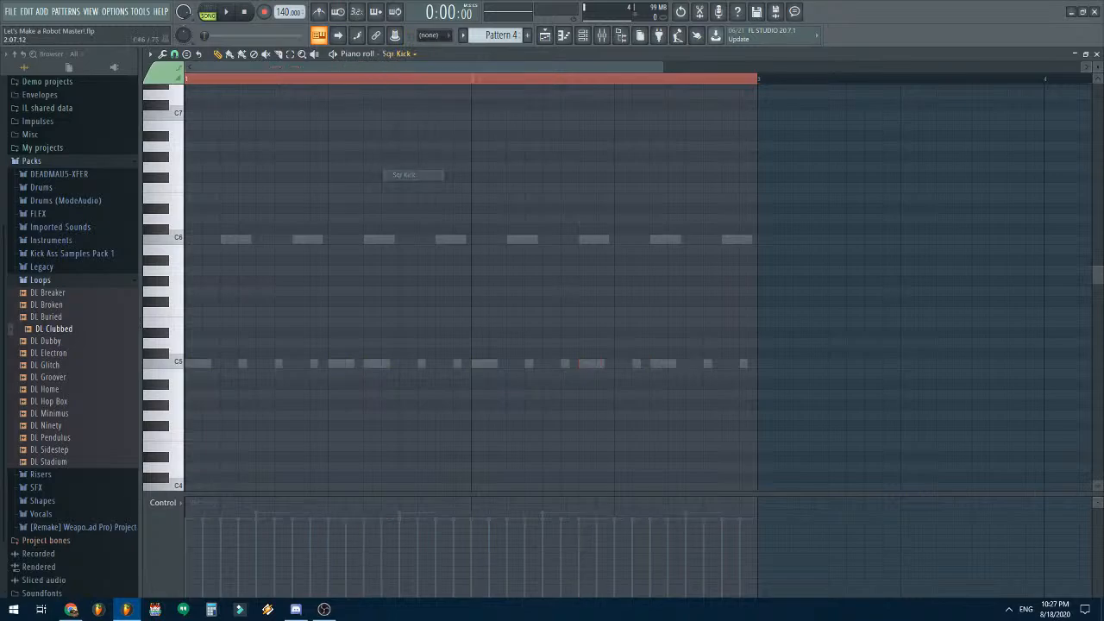
pyautogui.click(1096, 53)
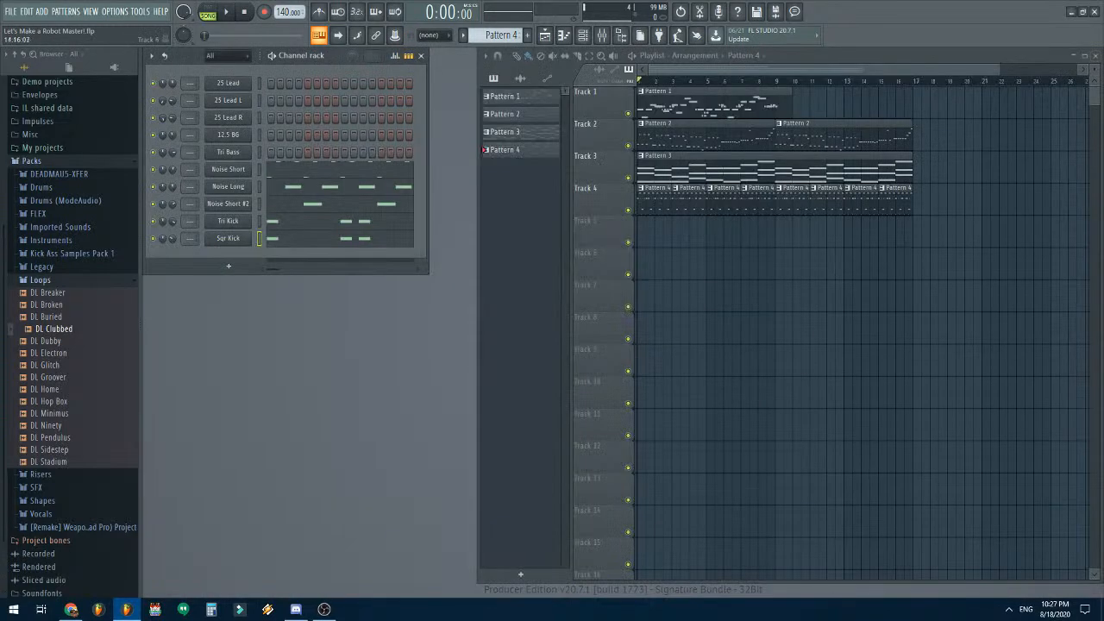
pyautogui.press('space')
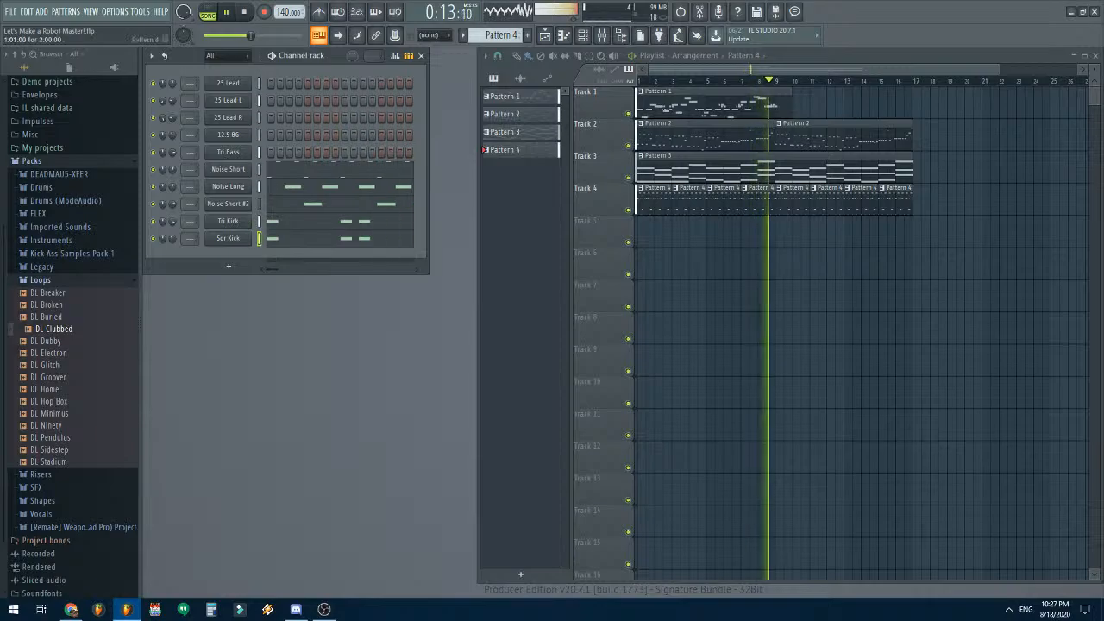
pyautogui.press('space')
# - Clone Pattern 4 to make a variation of the drum pattern
pyautogui.click(501, 35)
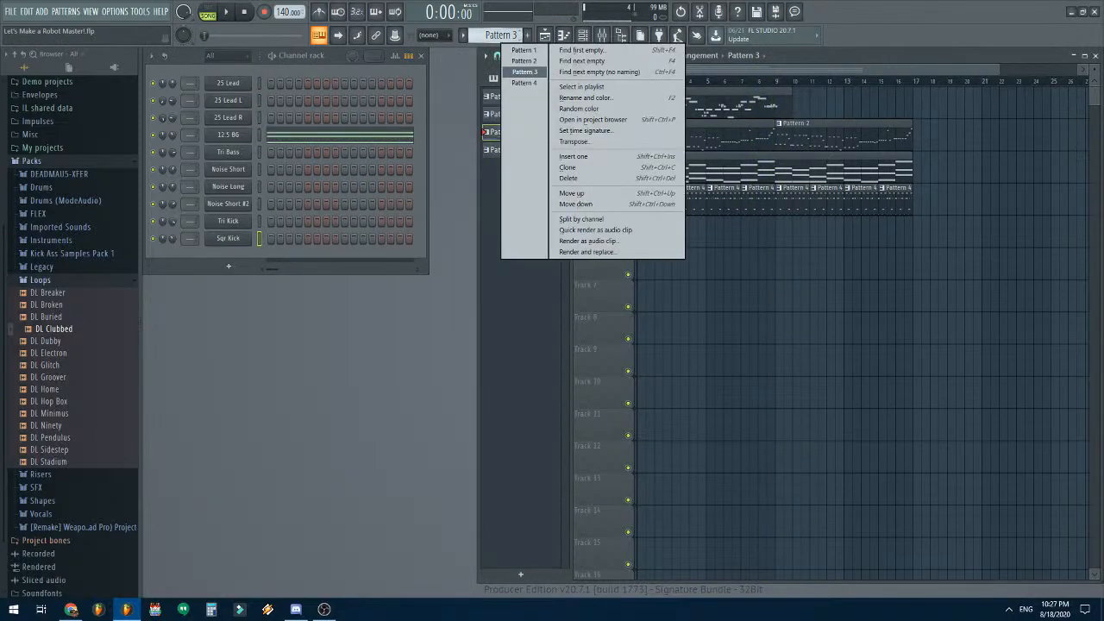
pyautogui.click(524, 83)
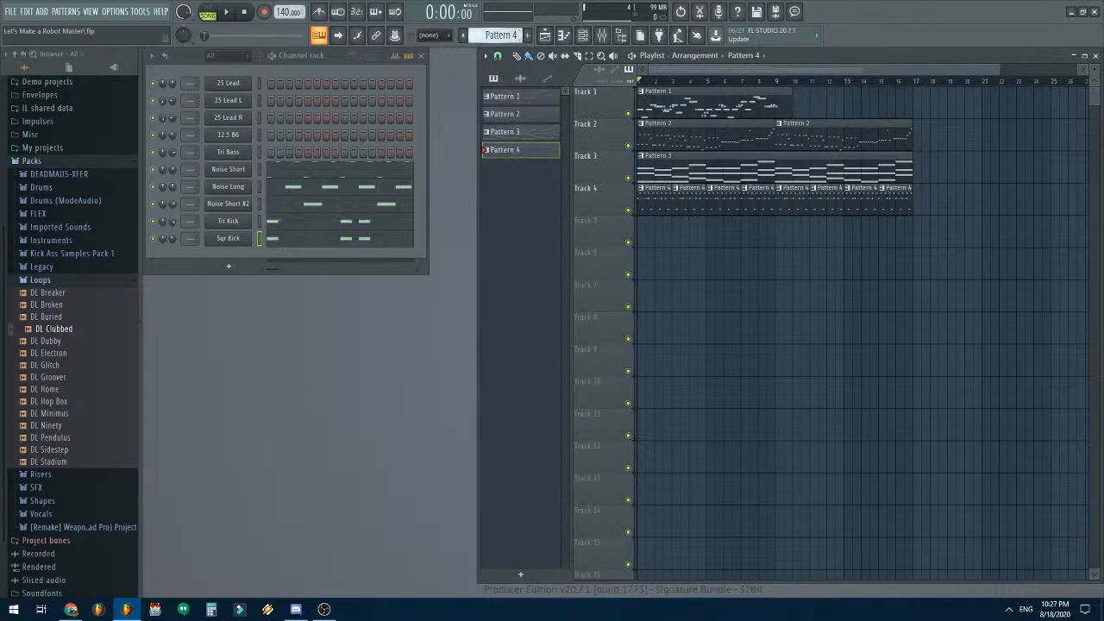
pyautogui.rightClick(502, 38)
pyautogui.click(568, 162)
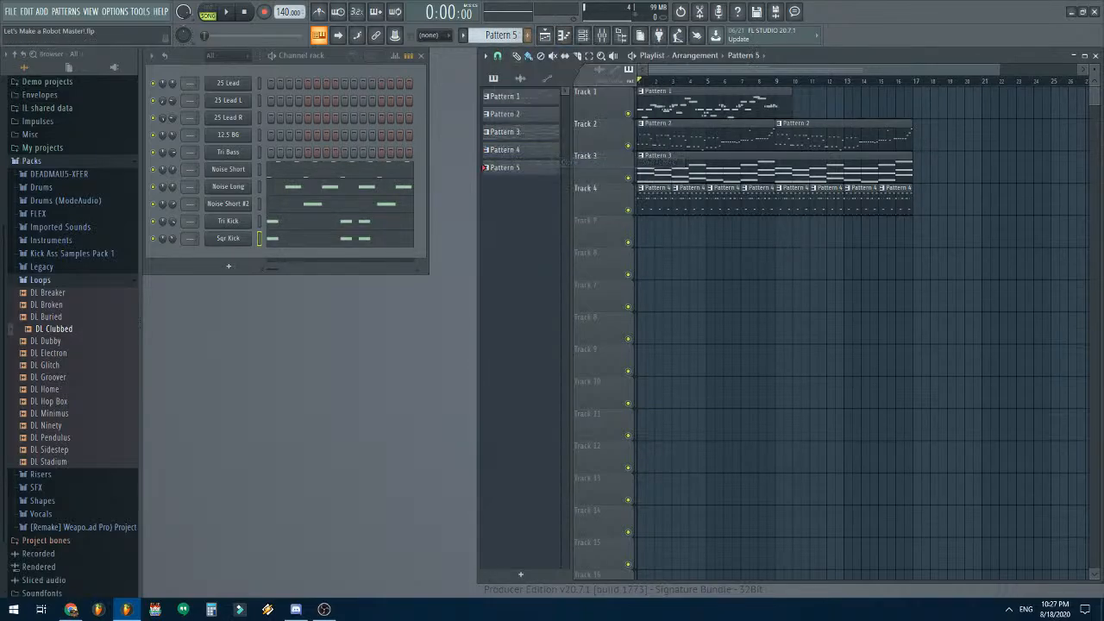
# - Rearrange the Tri Kick C5 notes in Pattern 5 so a kick falls on every beat of both bars
pyautogui.click(273, 222)
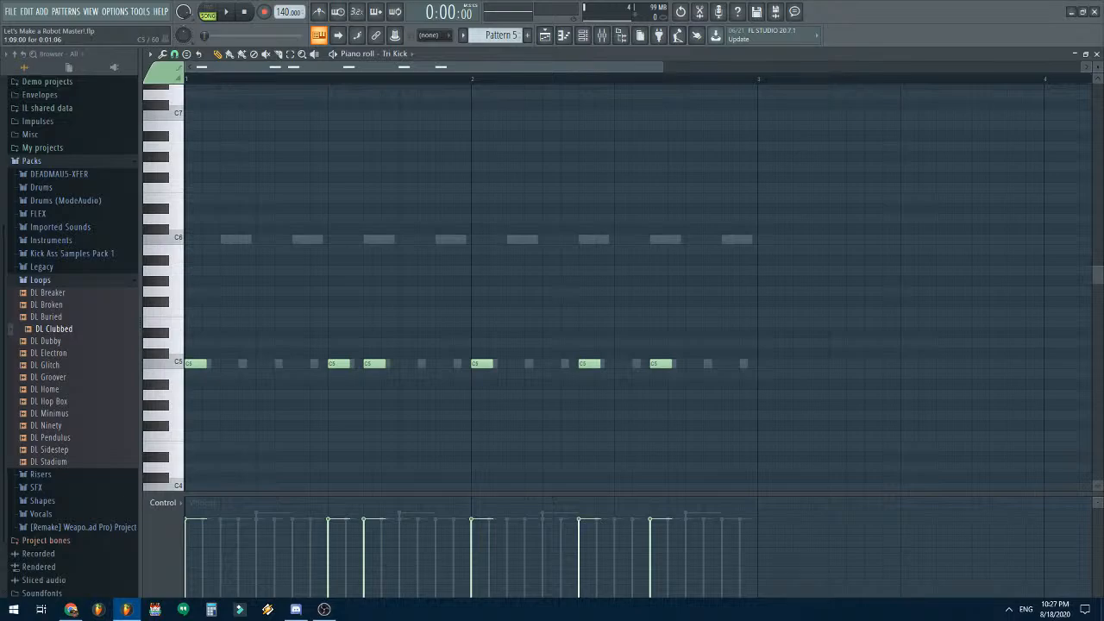
pyautogui.moveTo(339, 363); pyautogui.dragTo(267, 363)
pyautogui.click(332, 363)
pyautogui.moveTo(373, 363); pyautogui.dragTo(409, 363)
pyautogui.moveTo(587, 364); pyautogui.dragTo(551, 364)
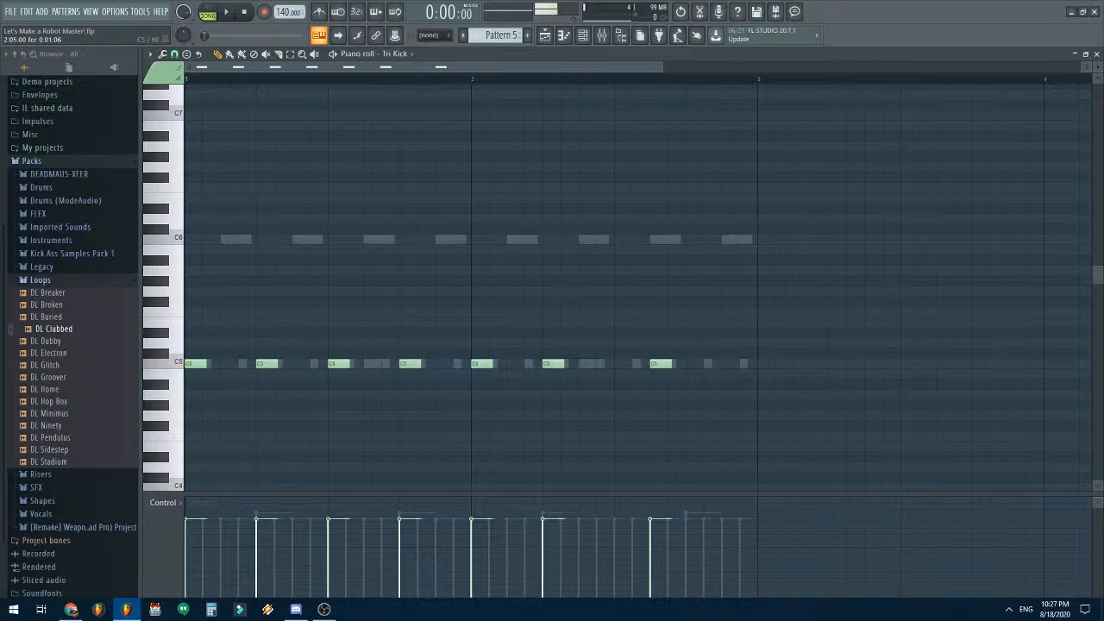
pyautogui.click(621, 363)
pyautogui.moveTo(658, 364); pyautogui.dragTo(694, 363)
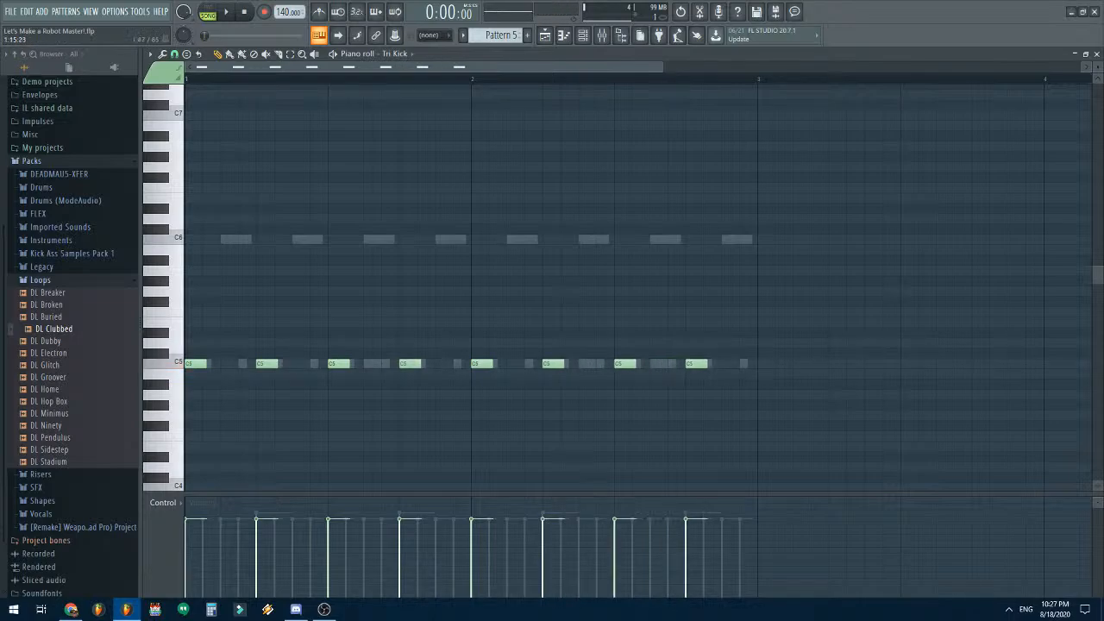
# - Replace the Sqr Kick notes in Pattern 5 with a copy of all the Tri Kick notes
pyautogui.hotkey('ctrl', 'a')
pyautogui.click(394, 53)
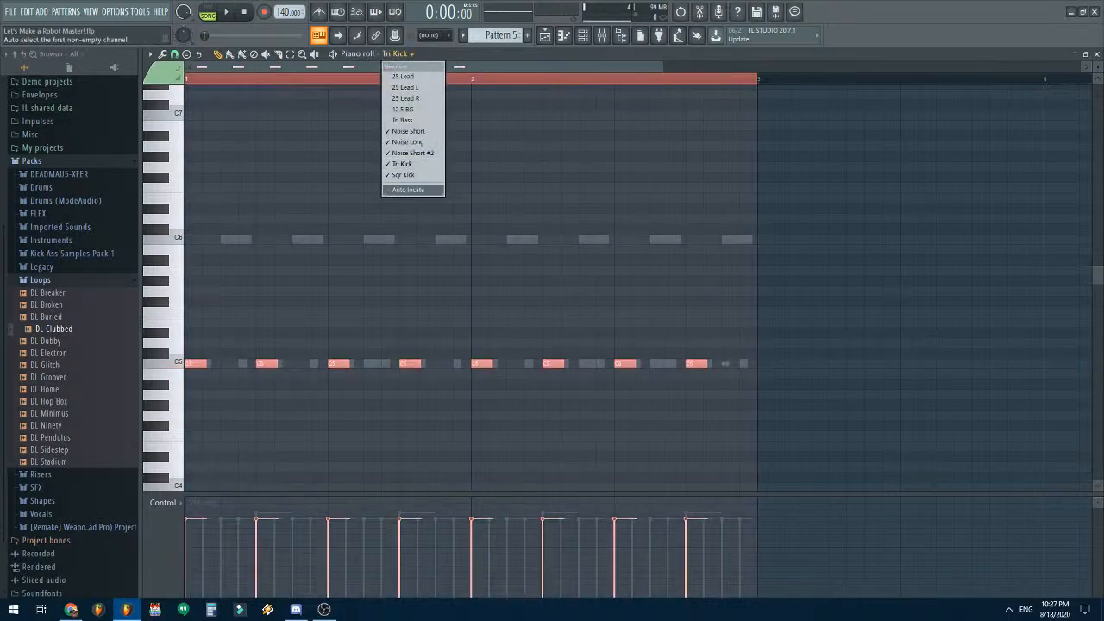
pyautogui.click(406, 175)
pyautogui.press('Delete')
pyautogui.hotkey('ctrl', 'v')
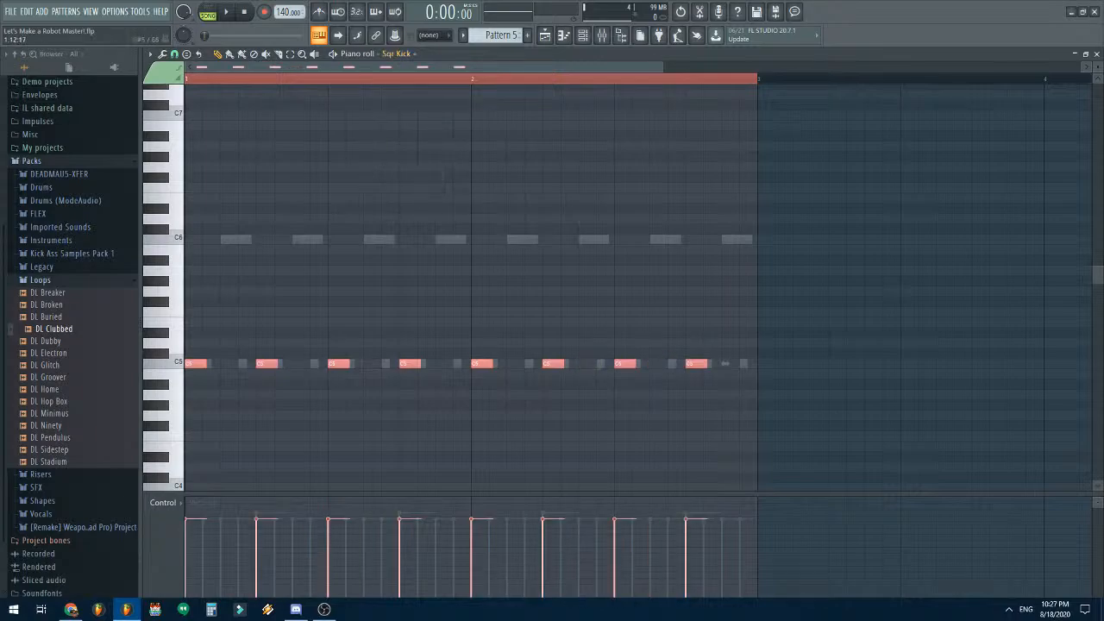
pyautogui.click(409, 363)
pyautogui.click(1095, 53)
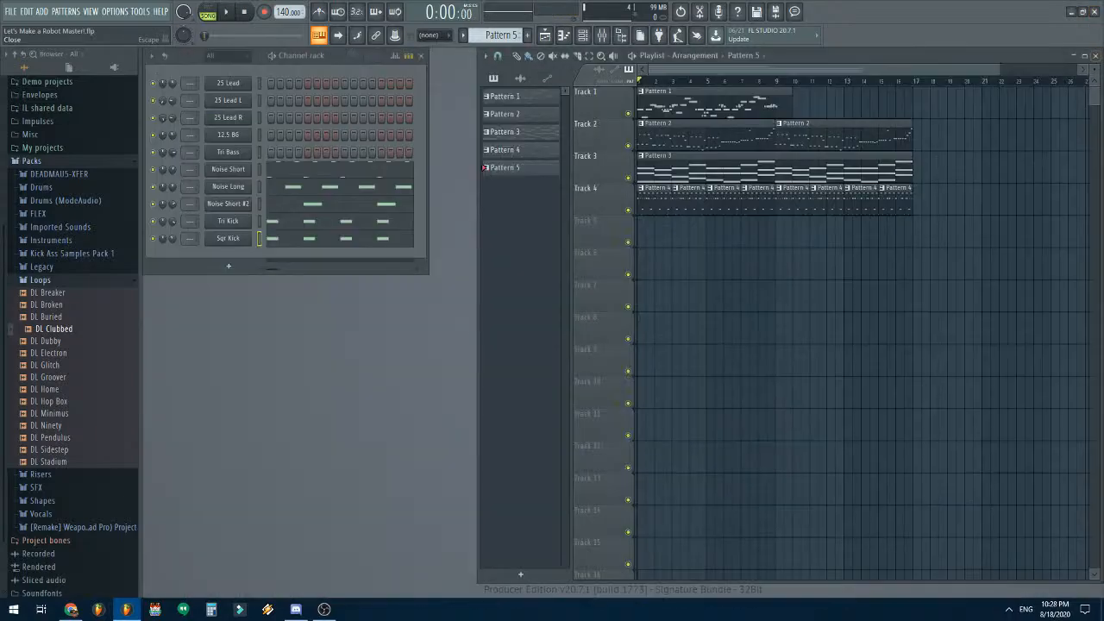
# - Place Pattern 5 clips along Track 5 through bar 16, mute the Pattern 4 clips on Track 4, and play the song
pyautogui.click(504, 150)
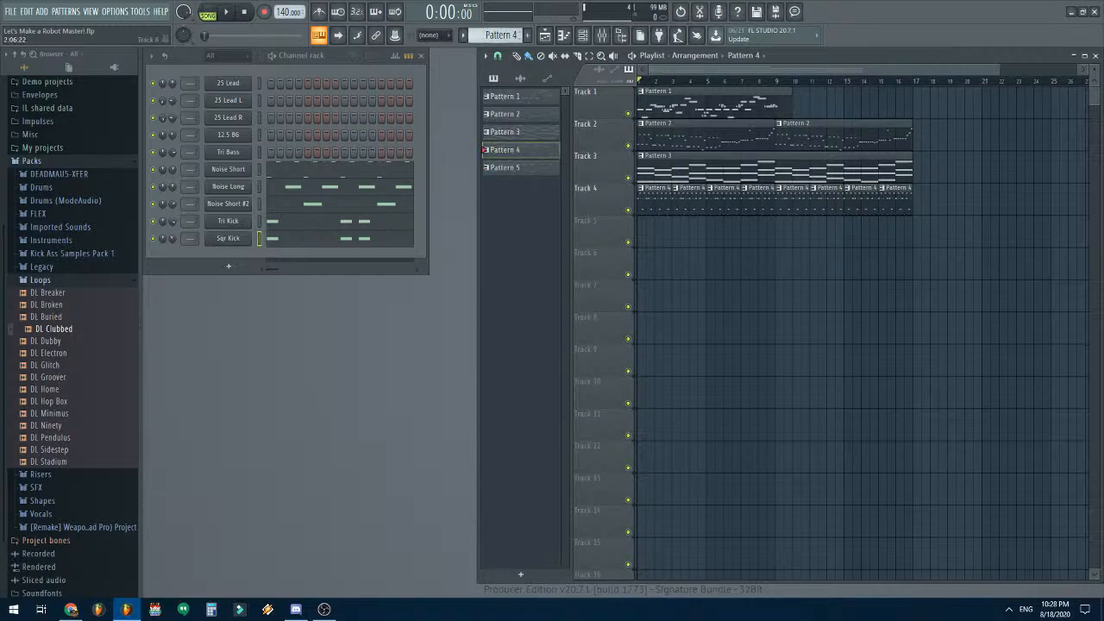
pyautogui.click(485, 167)
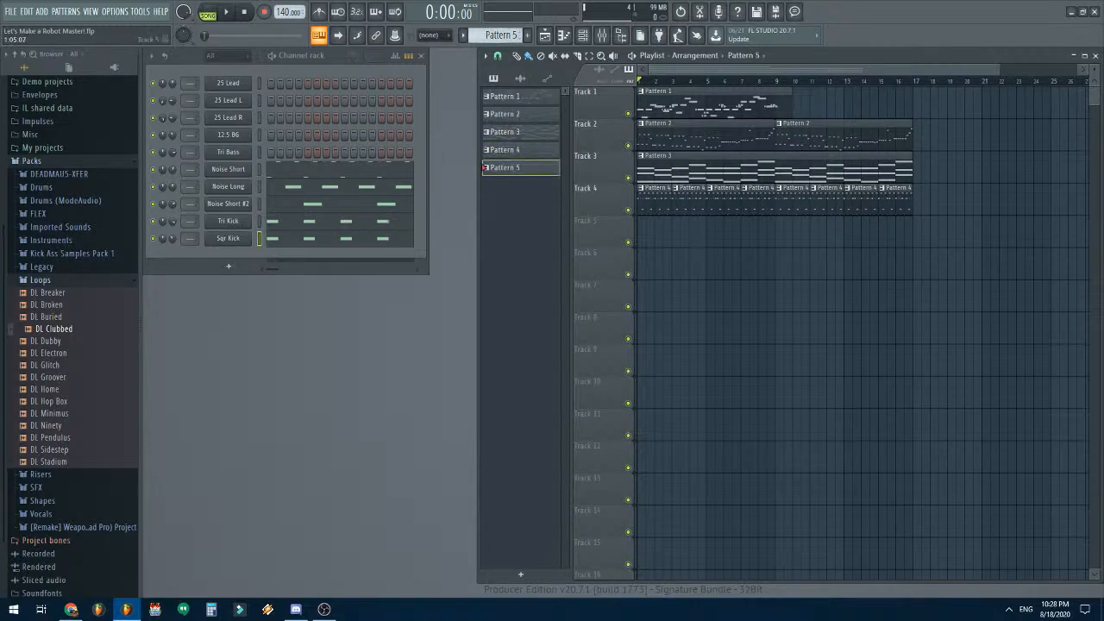
pyautogui.moveTo(639, 226)
pyautogui.mouseDown()
pyautogui.moveTo(909, 226)
pyautogui.moveTo(748, 198)
pyautogui.moveTo(649, 199)
pyautogui.mouseUp()
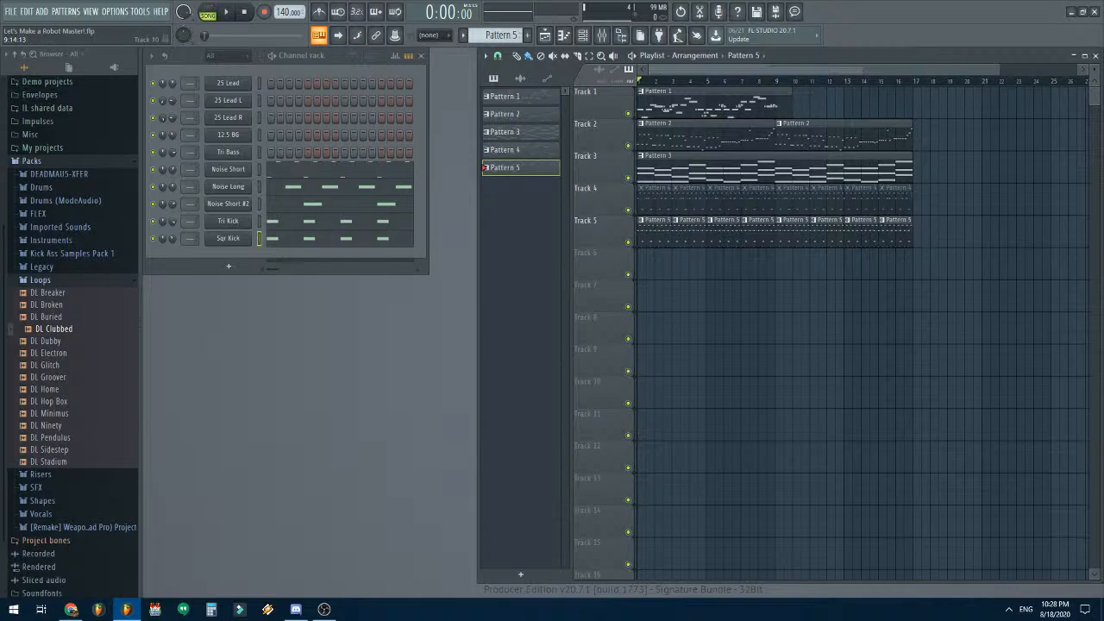
pyautogui.press('space')
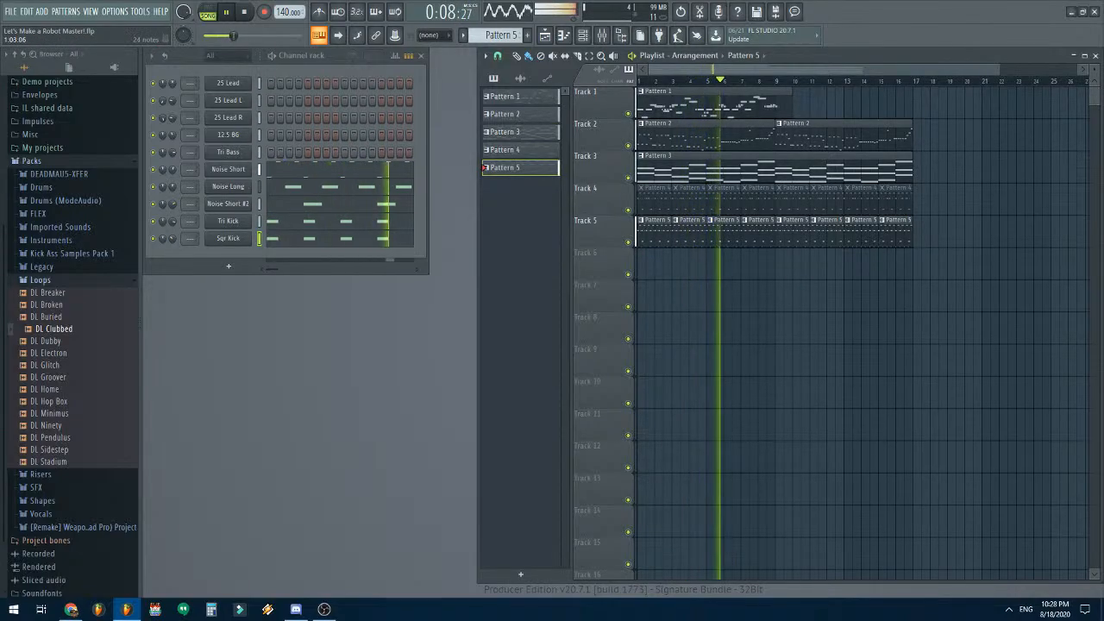
# - Replace every second Noise Short C5 note in both bars of Pattern 5 with a quieter one, and play the song
pyautogui.click(302, 170)
pyautogui.scroll(-2, 230, 270)
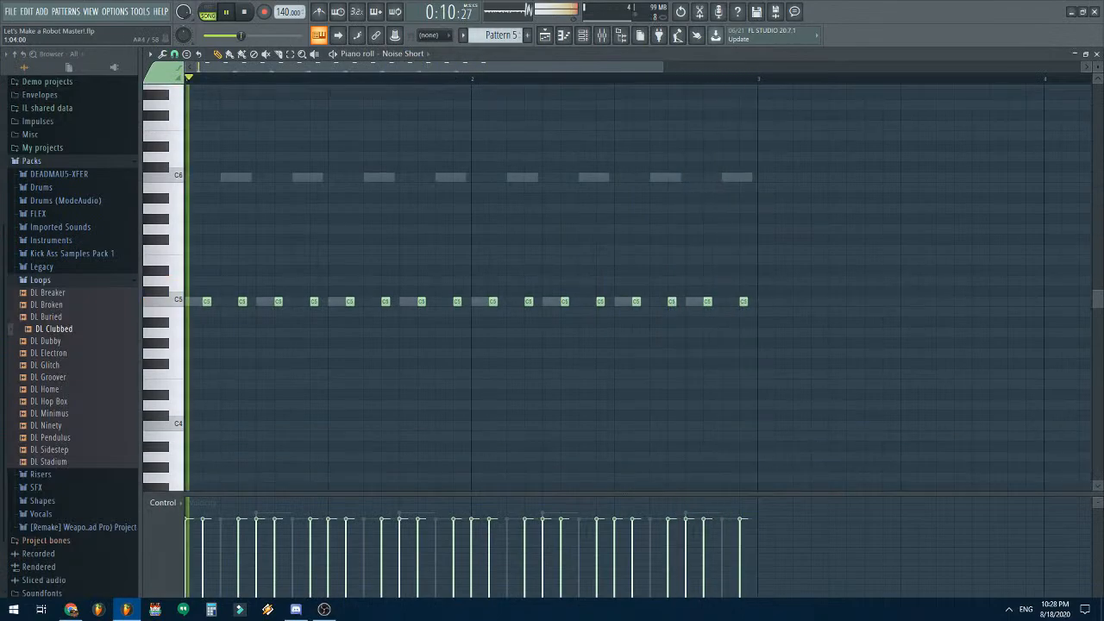
pyautogui.press('space')
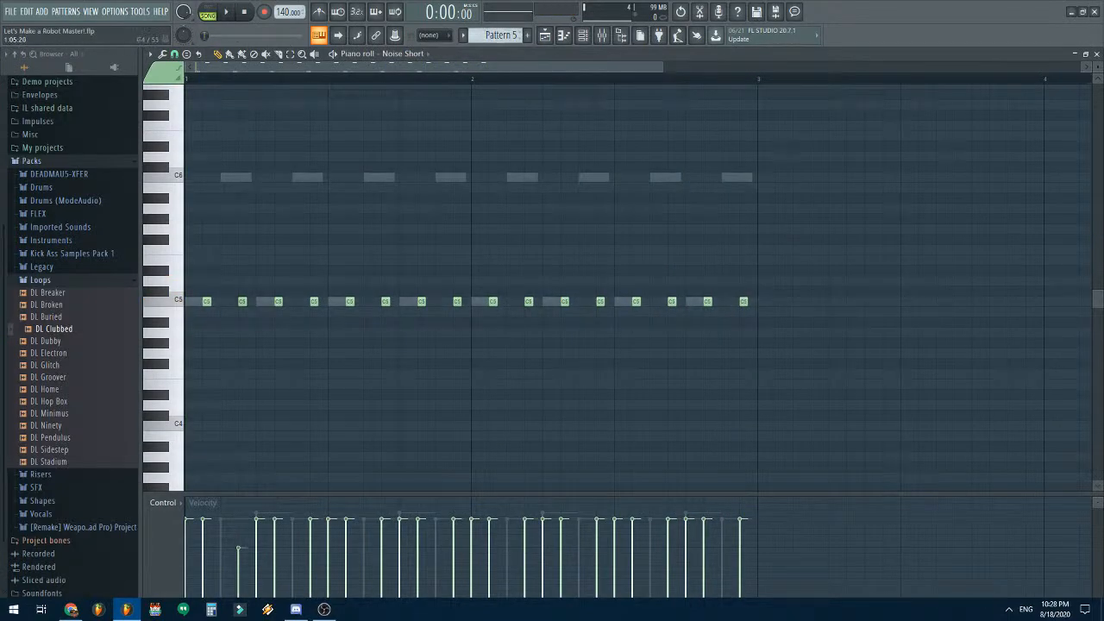
pyautogui.rightClick(314, 301)
pyautogui.click(314, 301)
pyautogui.rightClick(385, 301)
pyautogui.click(386, 301)
pyautogui.rightClick(457, 301)
pyautogui.click(457, 301)
pyautogui.rightClick(529, 301)
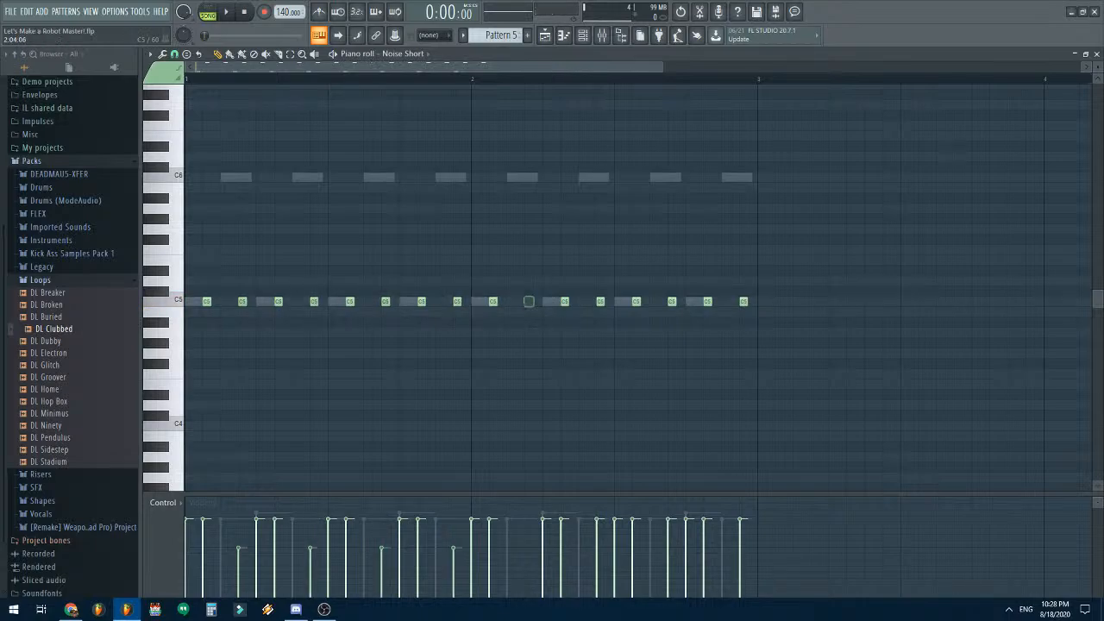
pyautogui.rightClick(600, 301)
pyautogui.click(600, 301)
pyautogui.rightClick(672, 301)
pyautogui.click(671, 300)
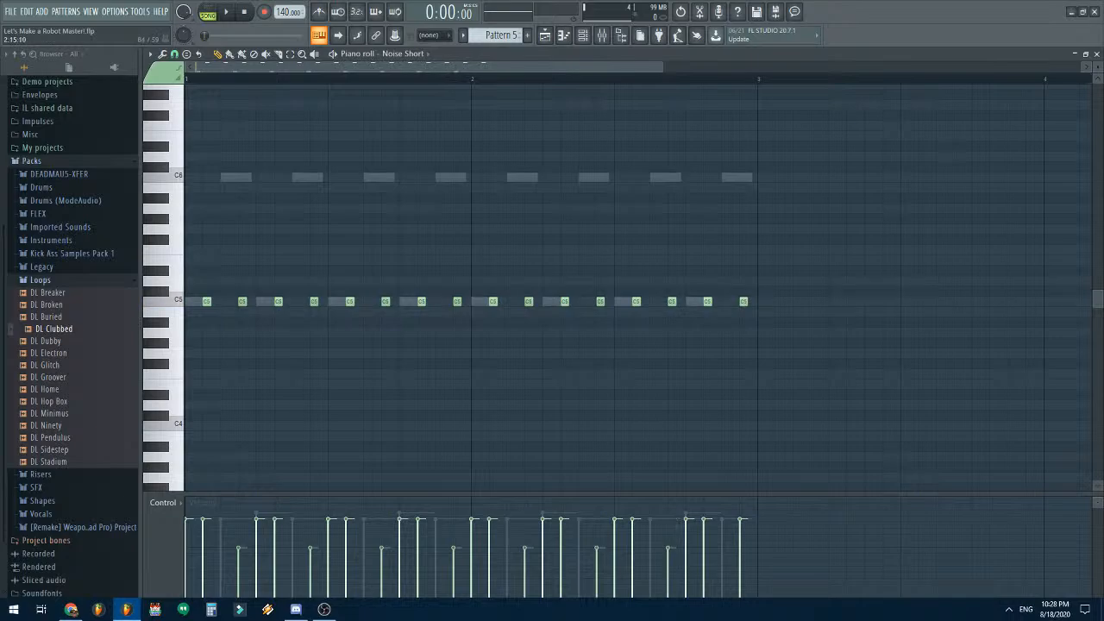
pyautogui.rightClick(743, 301)
pyautogui.click(743, 301)
pyautogui.click(1096, 53)
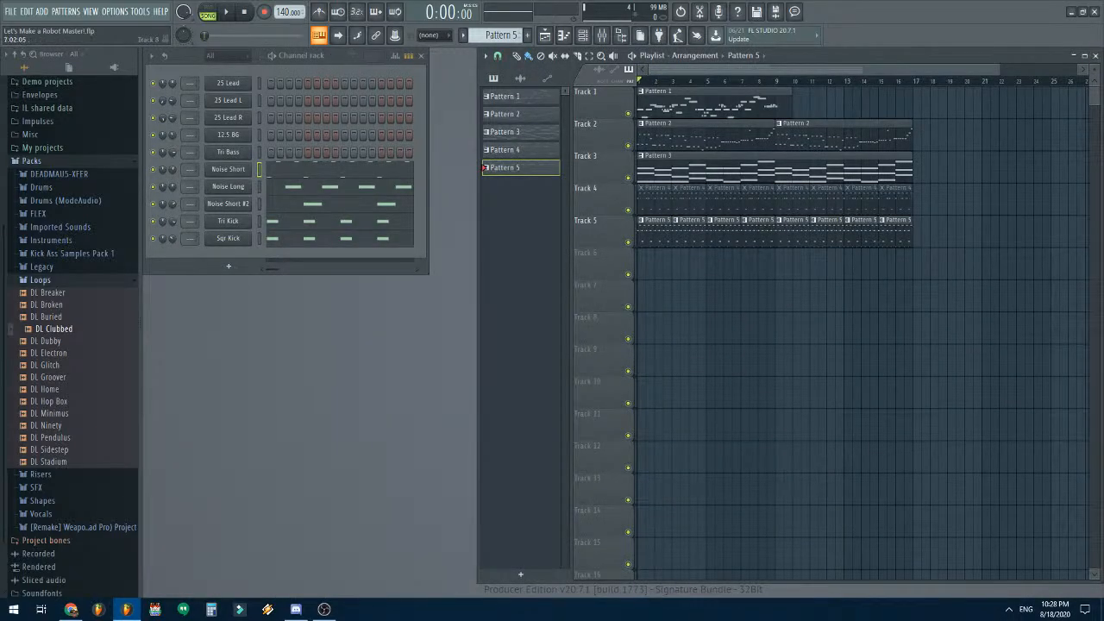
pyautogui.press('space')
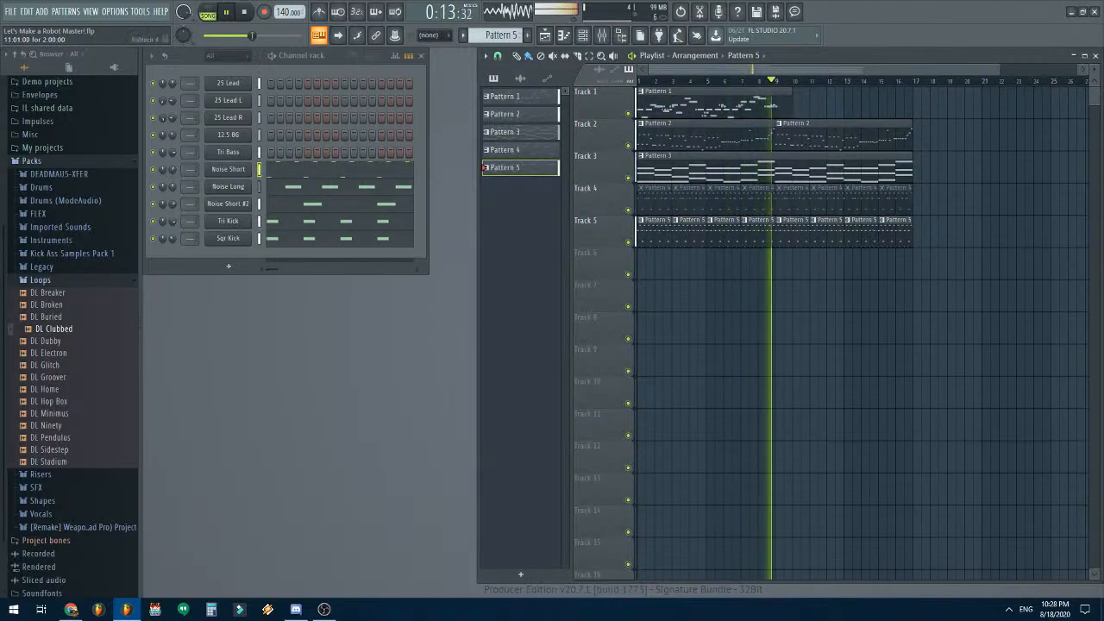
pyautogui.press('space')
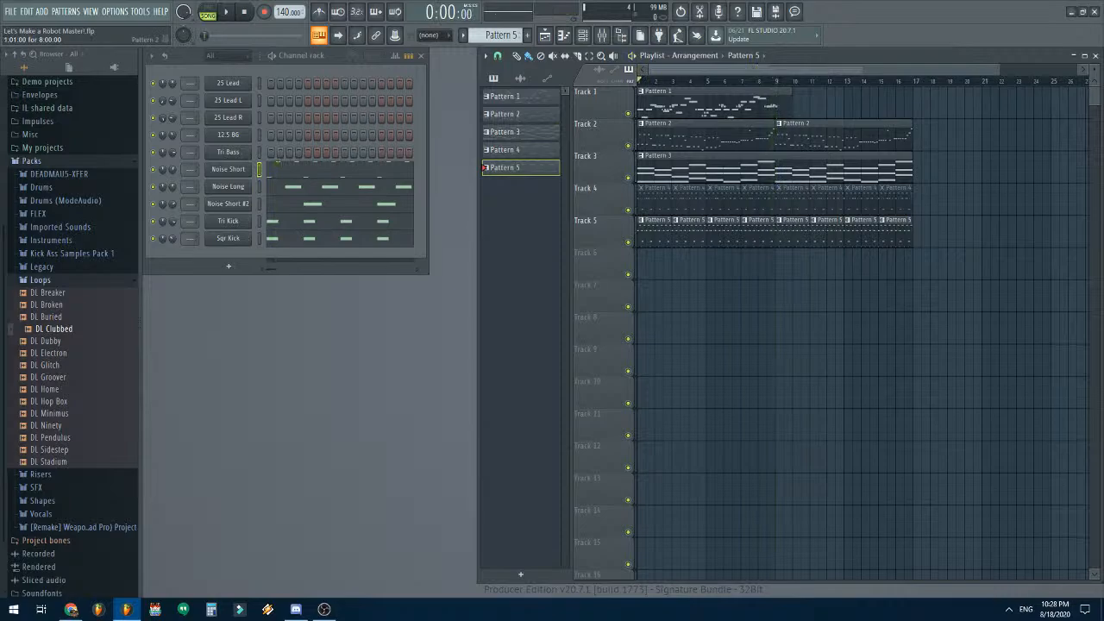
# - Select Pattern 1, play the song, and insert a magical8bitPlug3 channel before the 25 Lead channel
pyautogui.click(709, 105)
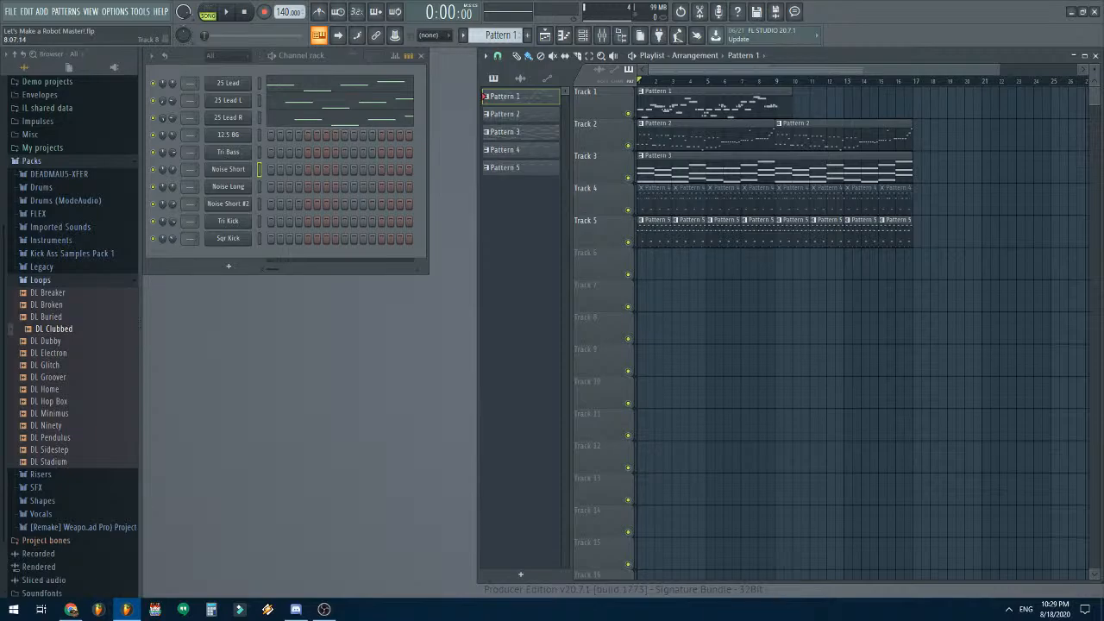
pyautogui.press('space')
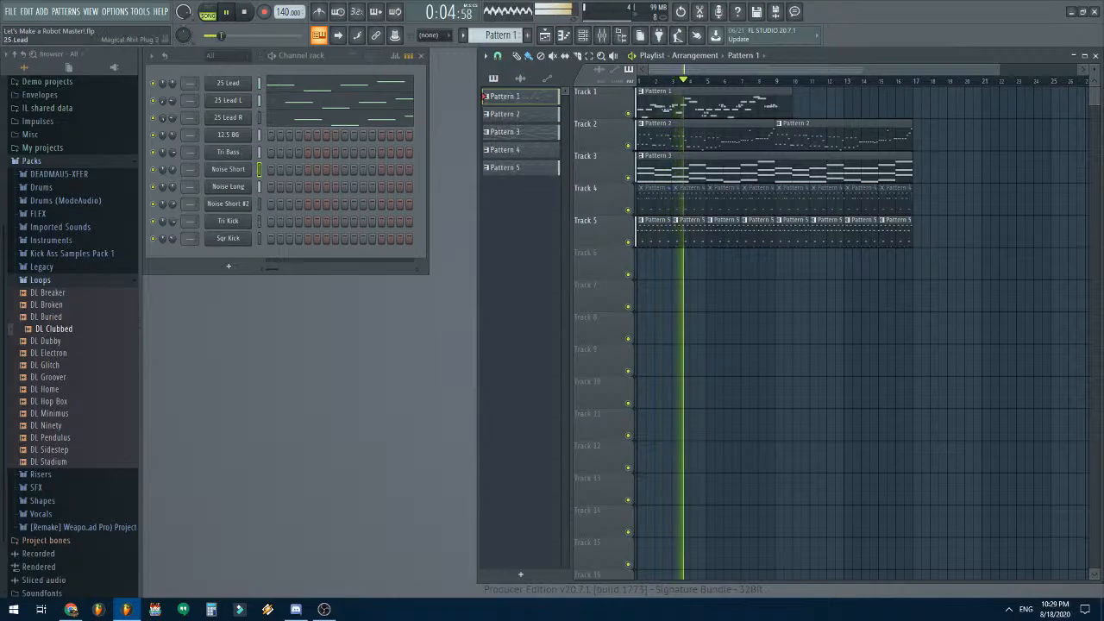
pyautogui.rightClick(252, 80)
pyautogui.moveTo(284, 161)
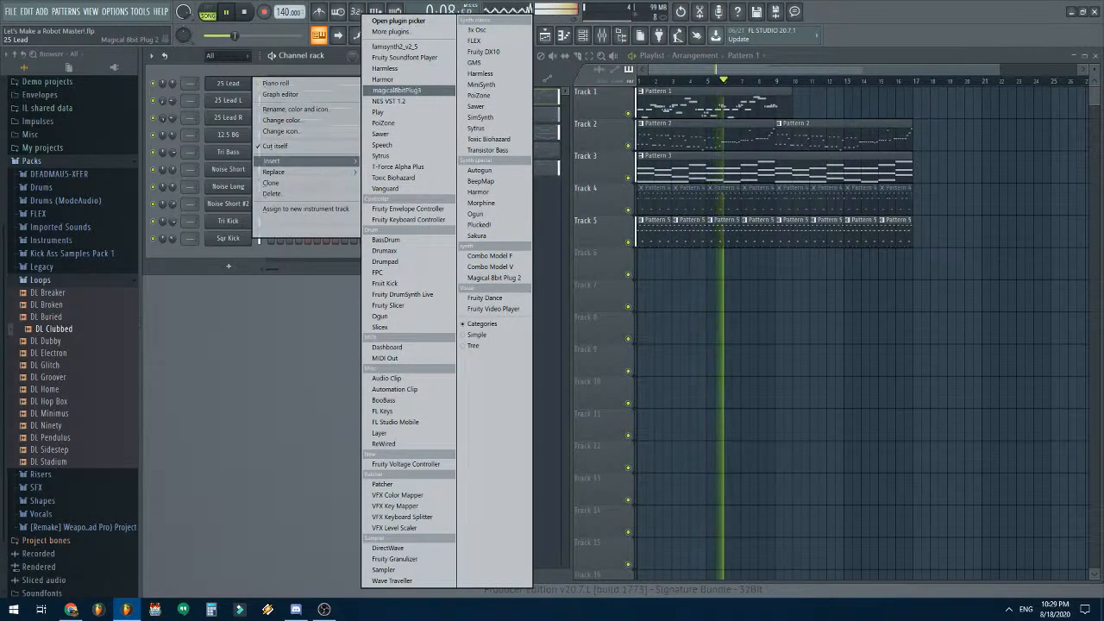
pyautogui.click(396, 90)
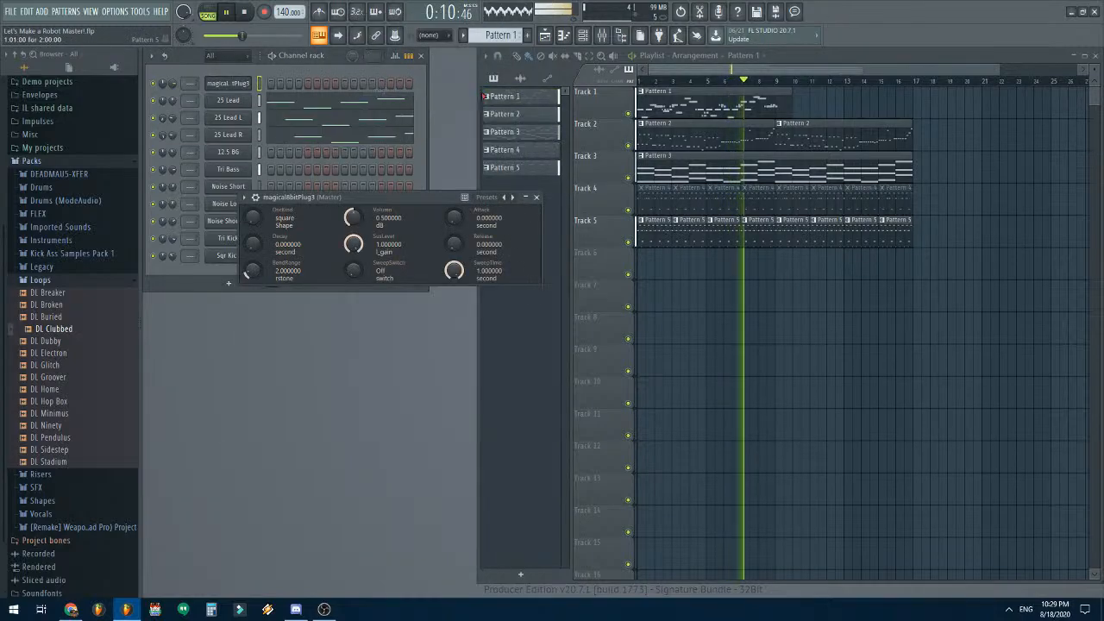
# - Set the new square synth's decay to 0.140304 seconds and sustain level to 0.382662, and audition its sound
pyautogui.moveTo(252, 244); pyautogui.dragTo(253, 228)
pyautogui.moveTo(353, 244); pyautogui.dragTo(354, 269)
pyautogui.press('space')
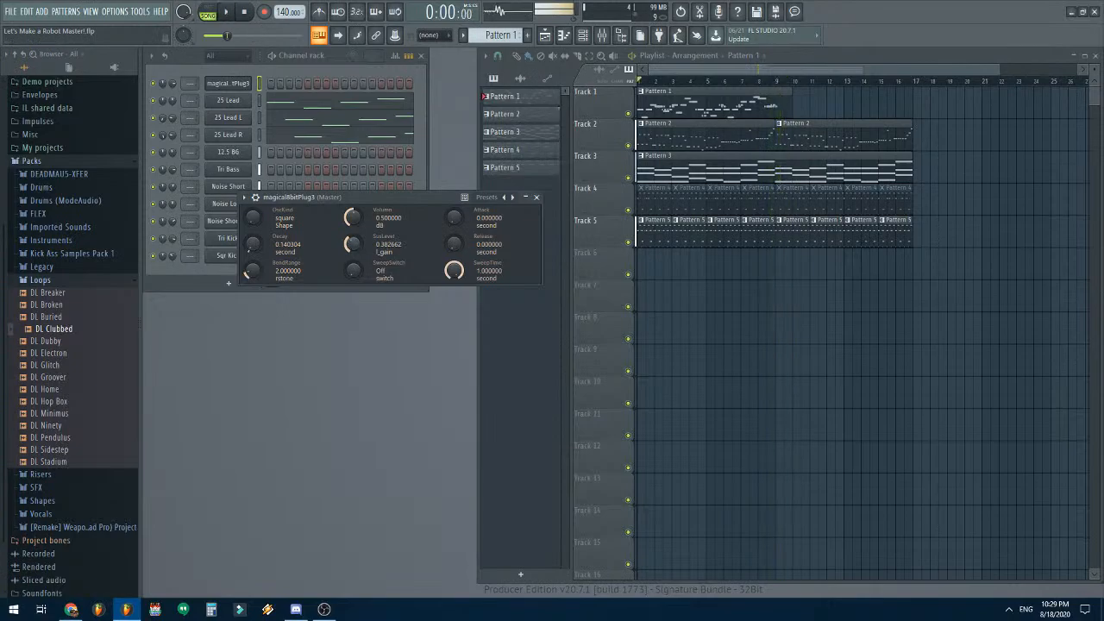
pyautogui.click(537, 198)
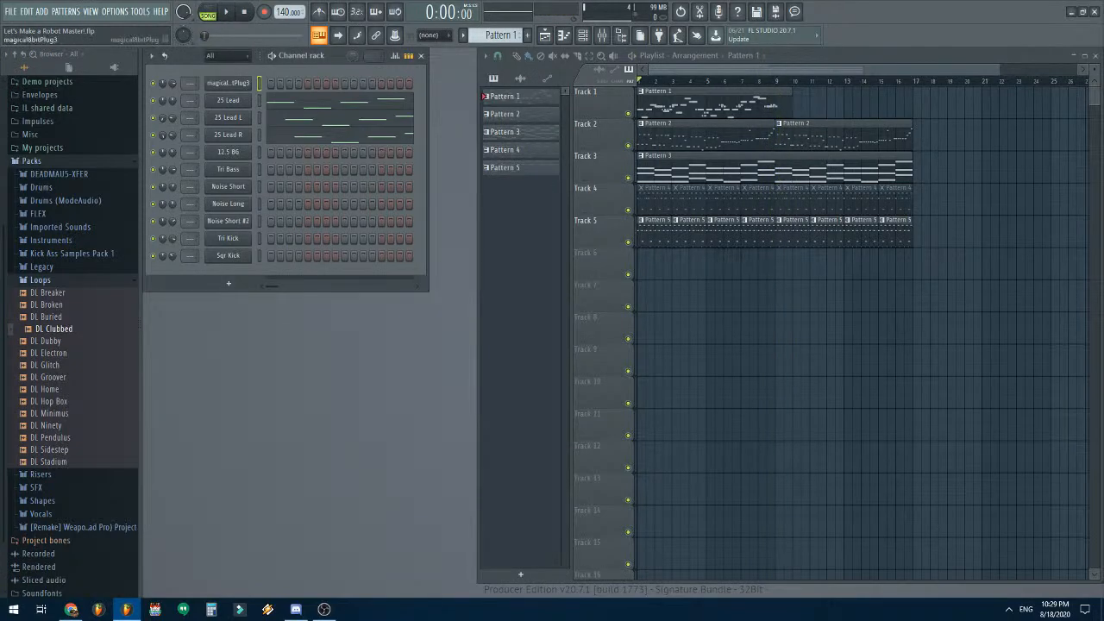
pyautogui.click(227, 84)
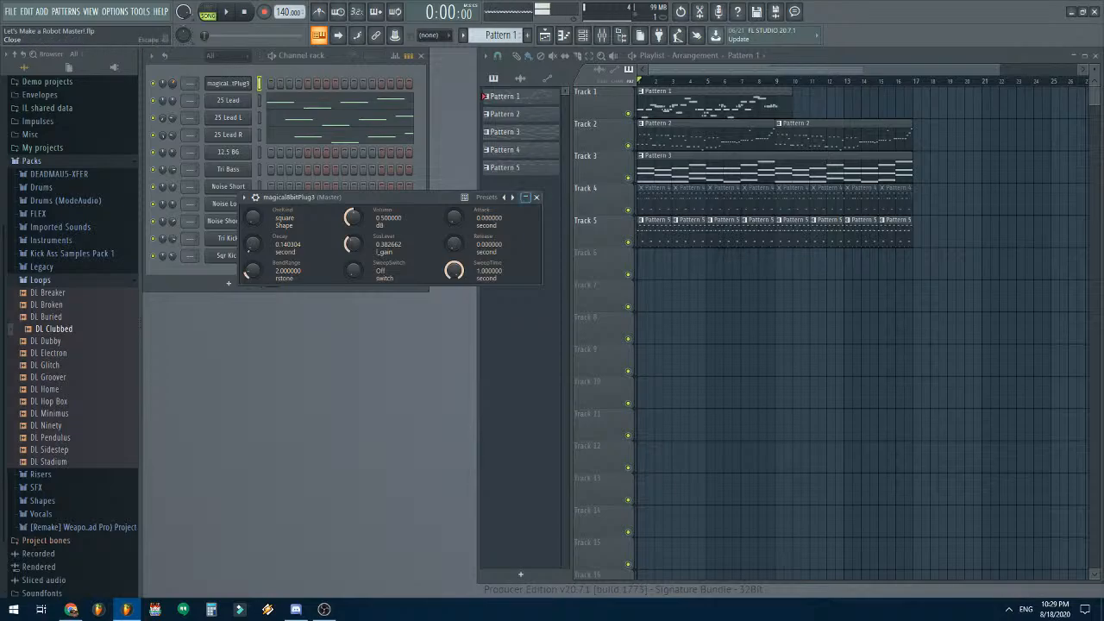
pyautogui.press('x')
pyautogui.click(535, 197)
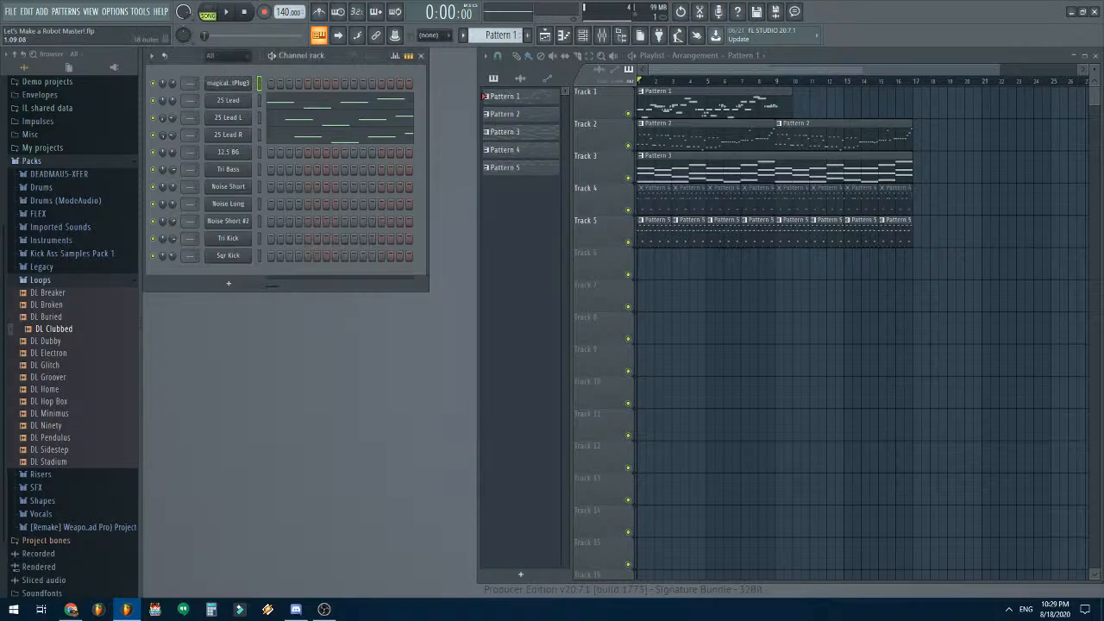
# - Rename the magical8bitPlug3 channel as Sqr Blips
pyautogui.rightClick(245, 83)
pyautogui.click(703, 104)
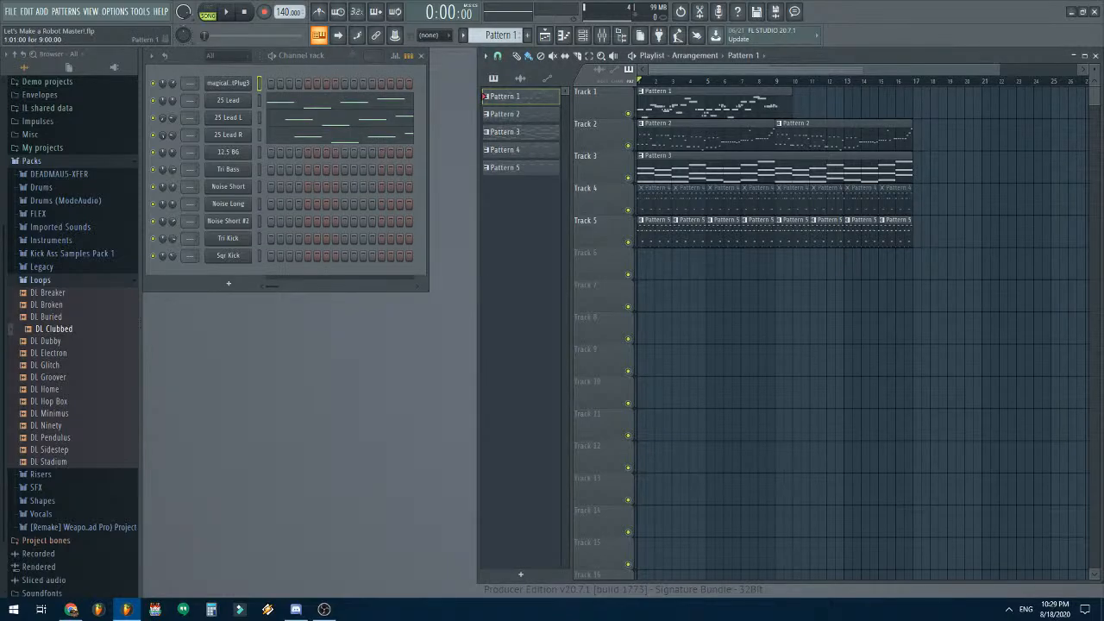
pyautogui.rightClick(248, 83)
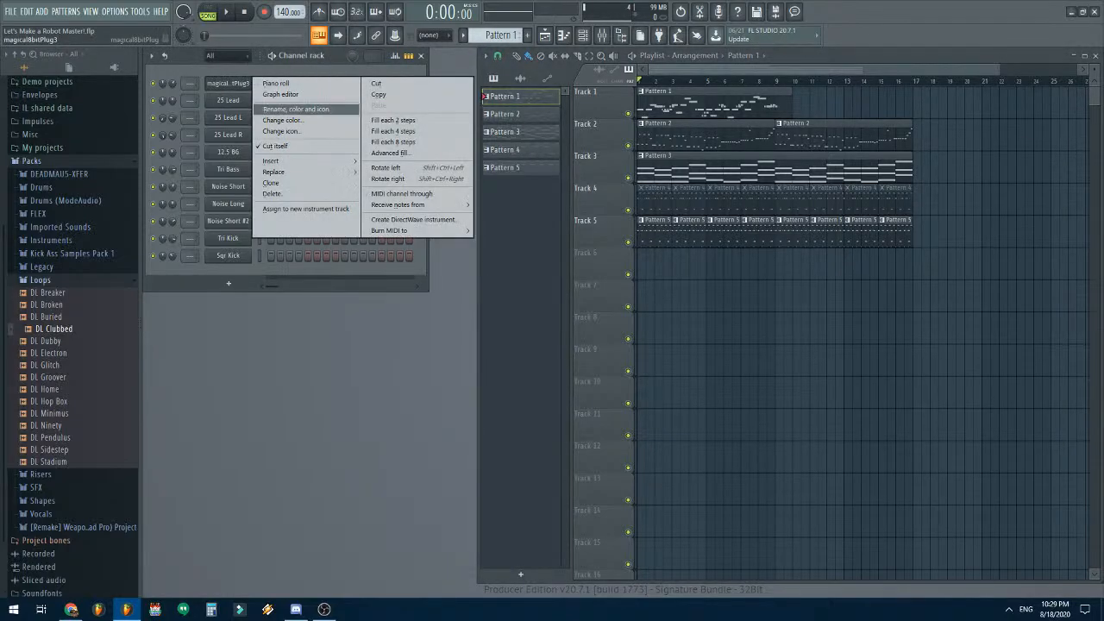
pyautogui.click(296, 108)
pyautogui.write('Sqr Bl')
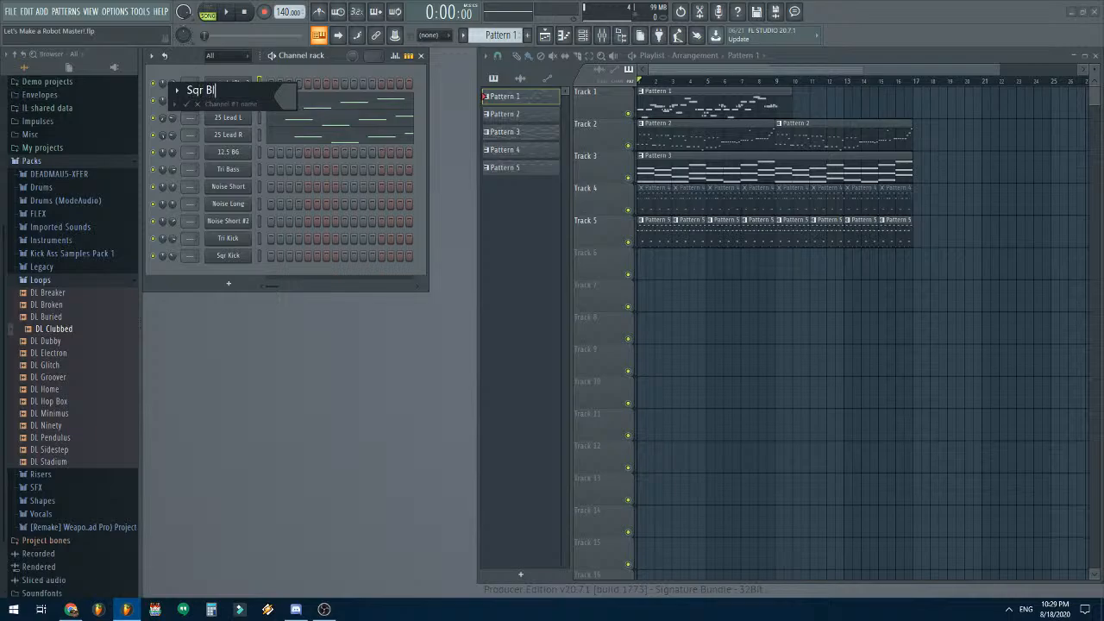
pyautogui.write('ips')
pyautogui.press('Return')
pyautogui.rightClick(248, 82)
pyautogui.click(260, 99)
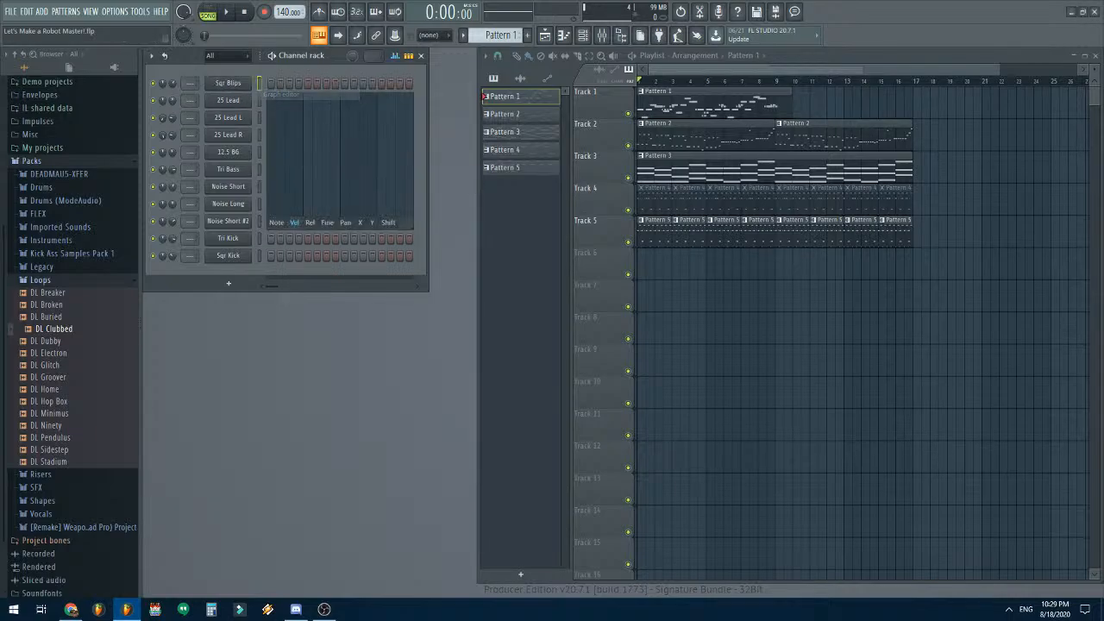
pyautogui.rightClick(232, 83)
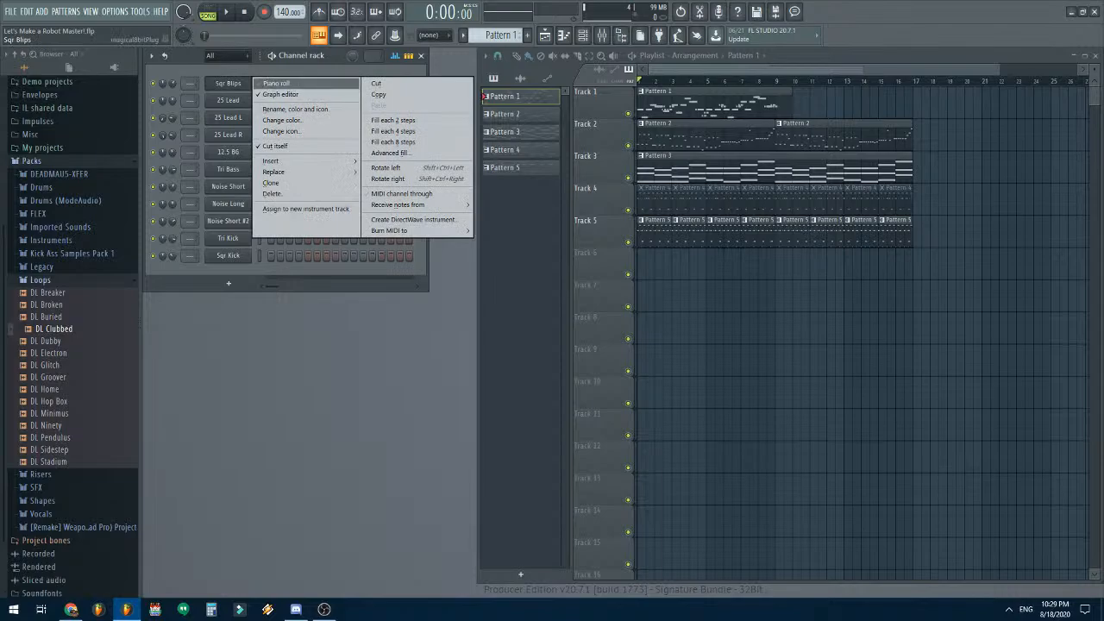
pyautogui.click(297, 269)
pyautogui.rightClick(233, 83)
pyautogui.click(280, 94)
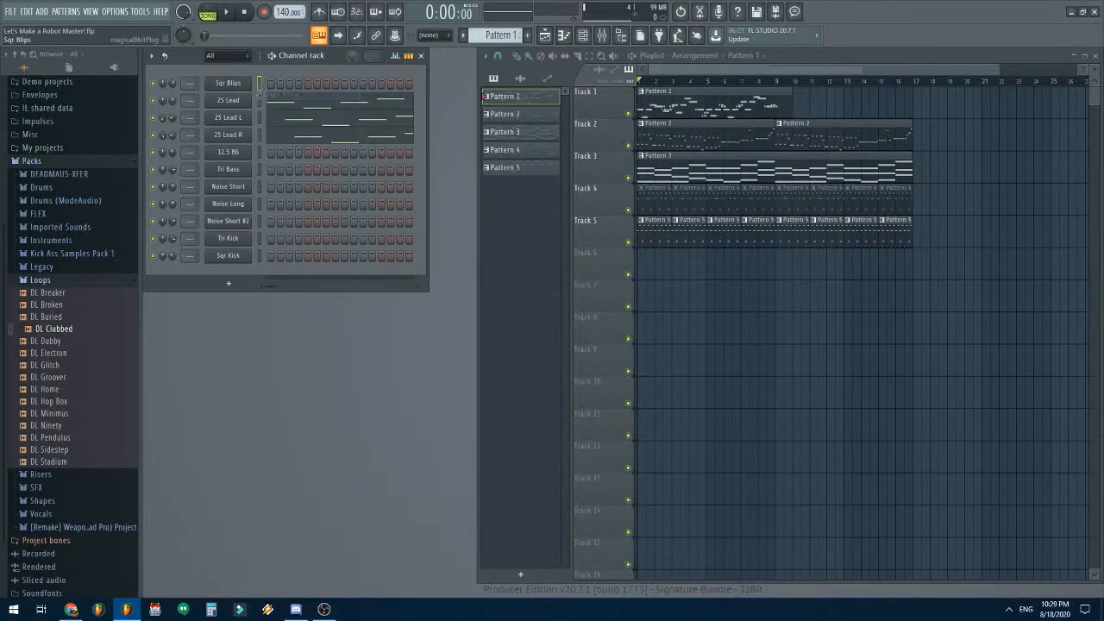
# - Add a rising sixteenth-note arpeggio of D4, D5, F5 and A5 on the first beat of the Sqr Blips piano roll
pyautogui.rightClick(232, 83)
pyautogui.click(276, 83)
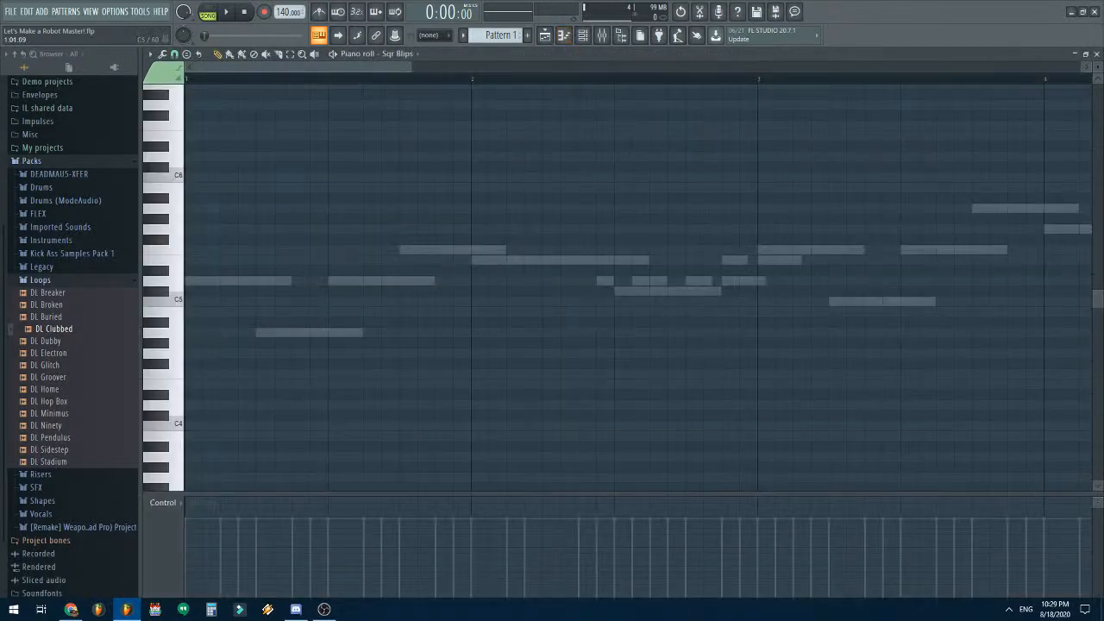
pyautogui.moveTo(188, 416); pyautogui.dragTo(188, 404)
pyautogui.scroll(2, 198, 362)
pyautogui.moveTo(206, 312); pyautogui.dragTo(207, 342)
pyautogui.click(224, 311)
pyautogui.moveTo(225, 281); pyautogui.dragTo(243, 271)
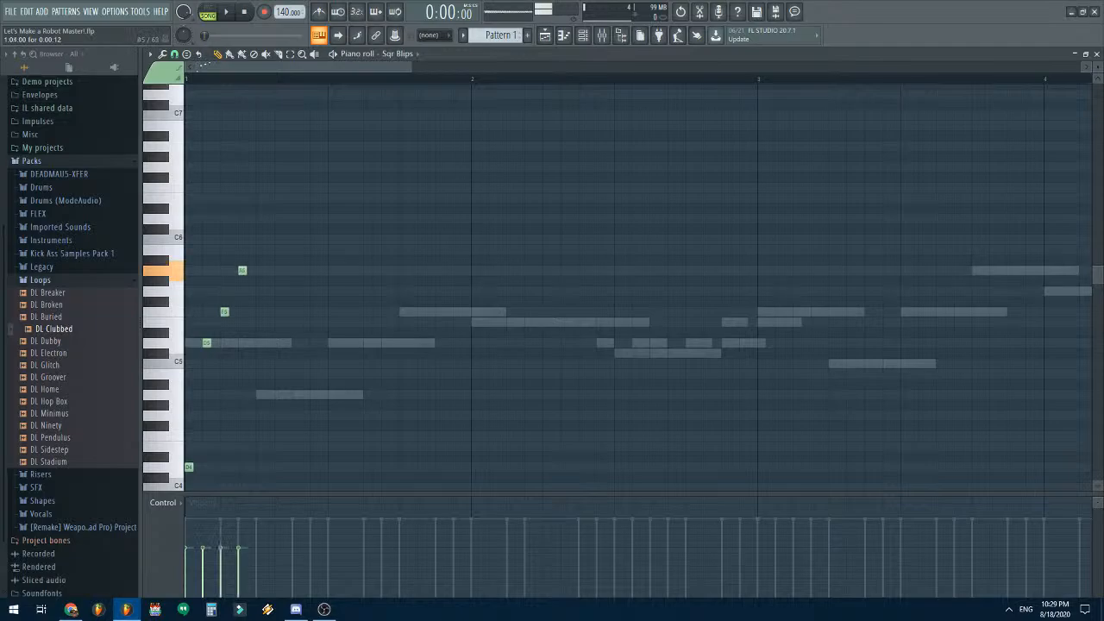
# - Repeat the four-note Sqr Blips arpeggio on every beat of bar 1, and play the song
pyautogui.scroll(-2, 622, 287)
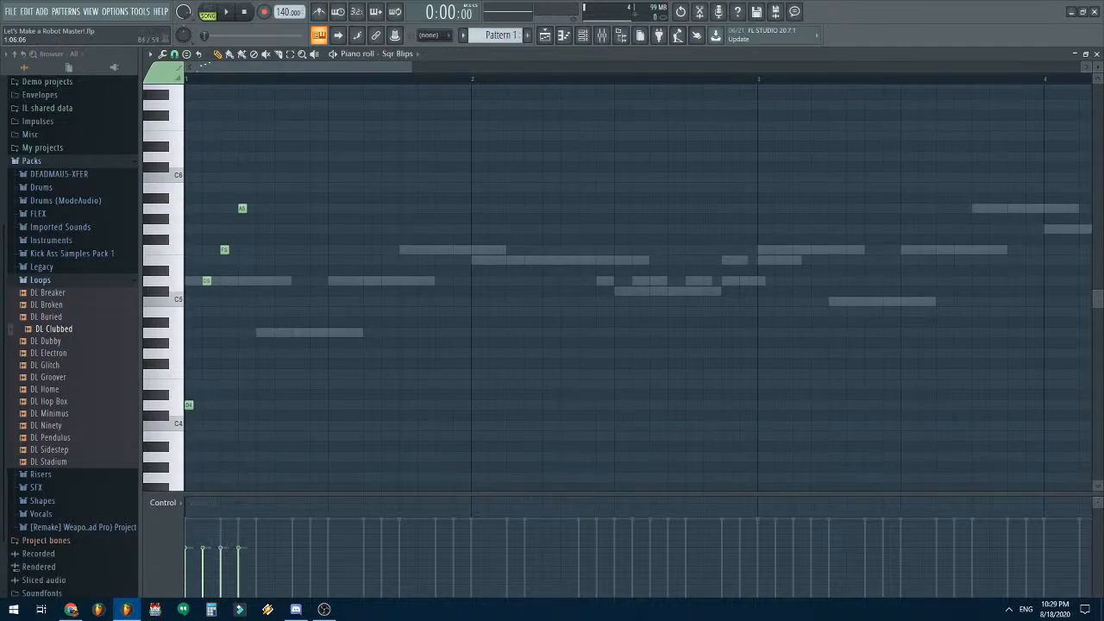
pyautogui.hotkey('ctrl', 'a')
pyautogui.moveTo(207, 281); pyautogui.dragTo(230, 281)
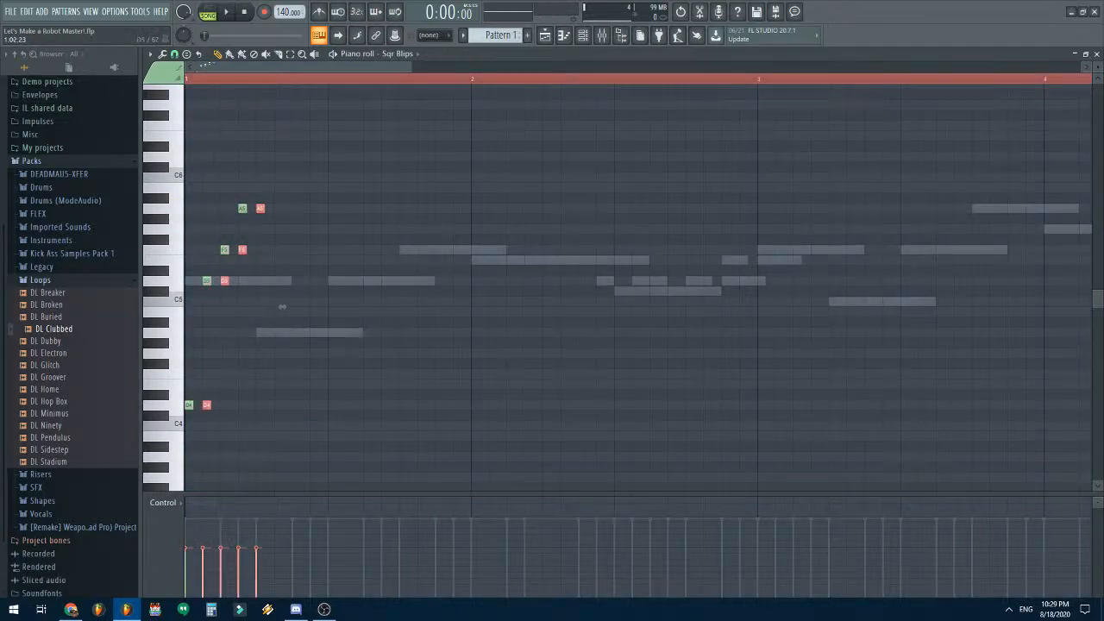
pyautogui.moveTo(282, 306); pyautogui.dragTo(479, 307)
pyautogui.hotkey('ctrl', 'd')
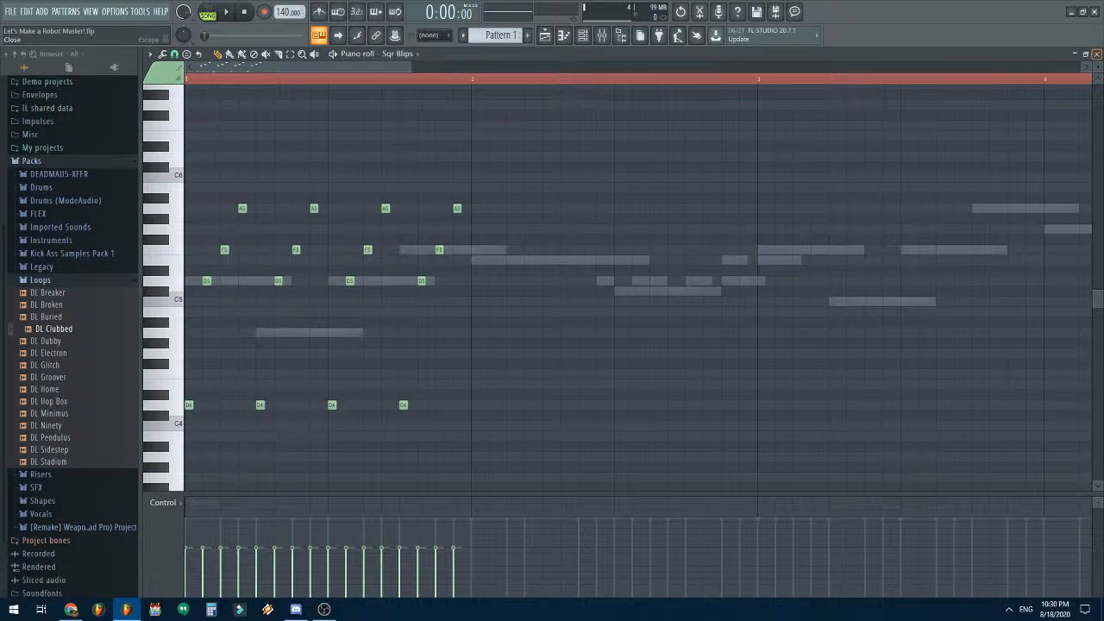
pyautogui.click(1096, 53)
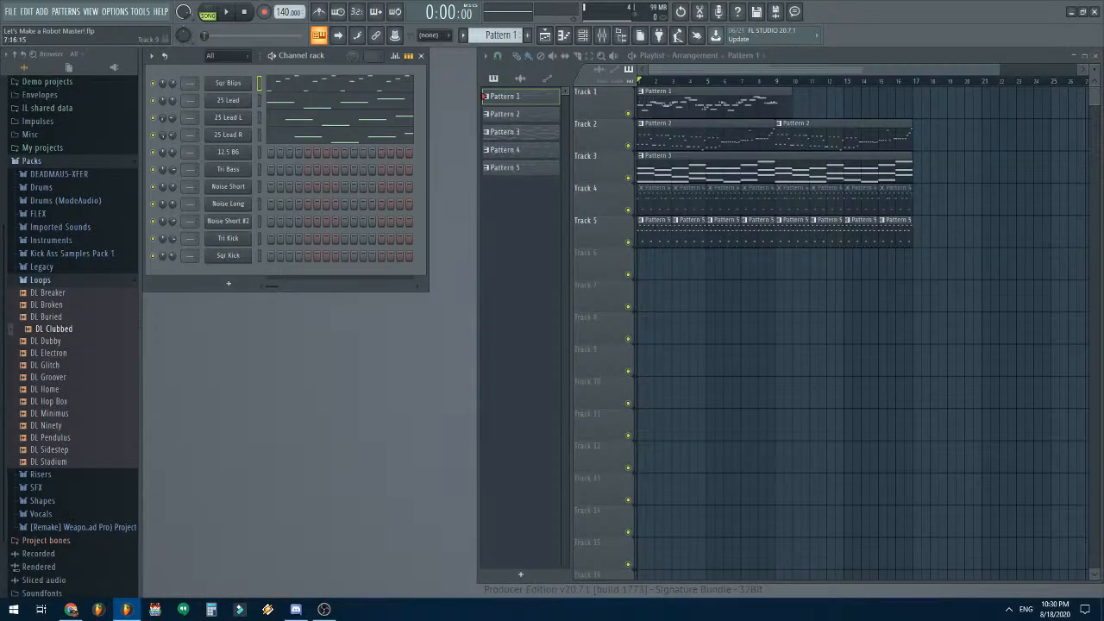
pyautogui.rightClick(754, 360)
pyautogui.press('space')
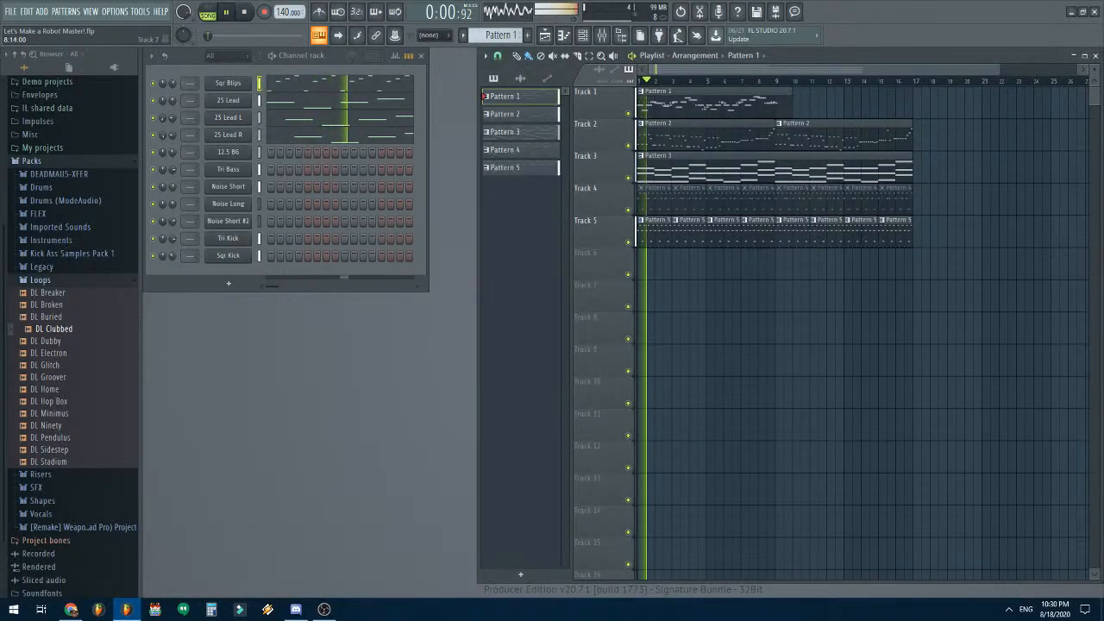
pyautogui.press('space')
# - Paste a copy of the bar 1 Sqr Blips arpeggios into bar 2
pyautogui.press('F7')
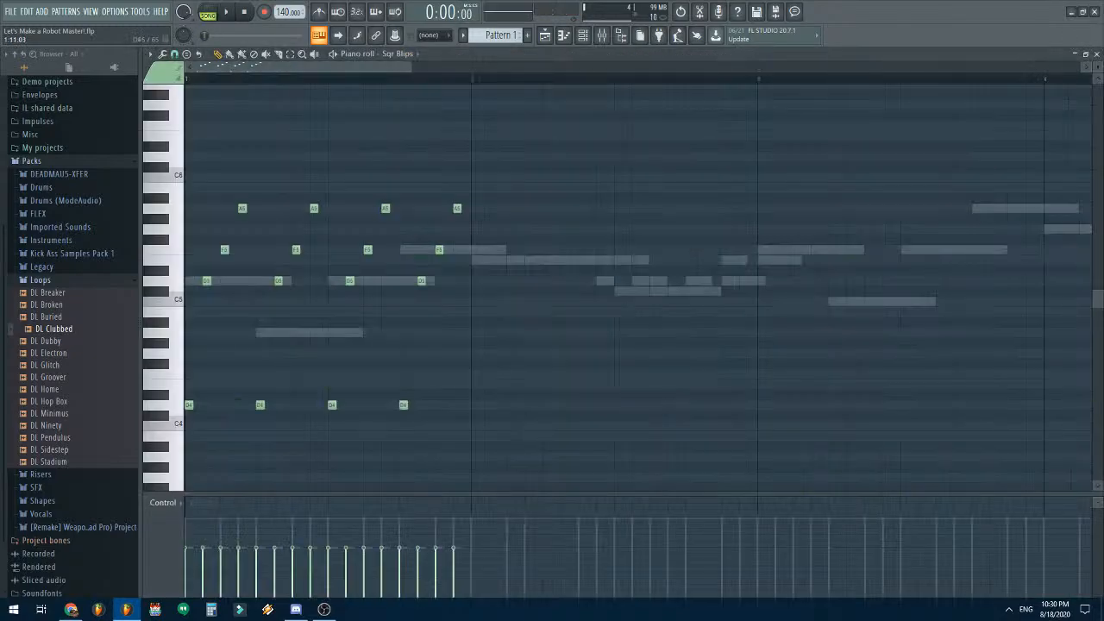
pyautogui.hscroll(6, 638, 284)
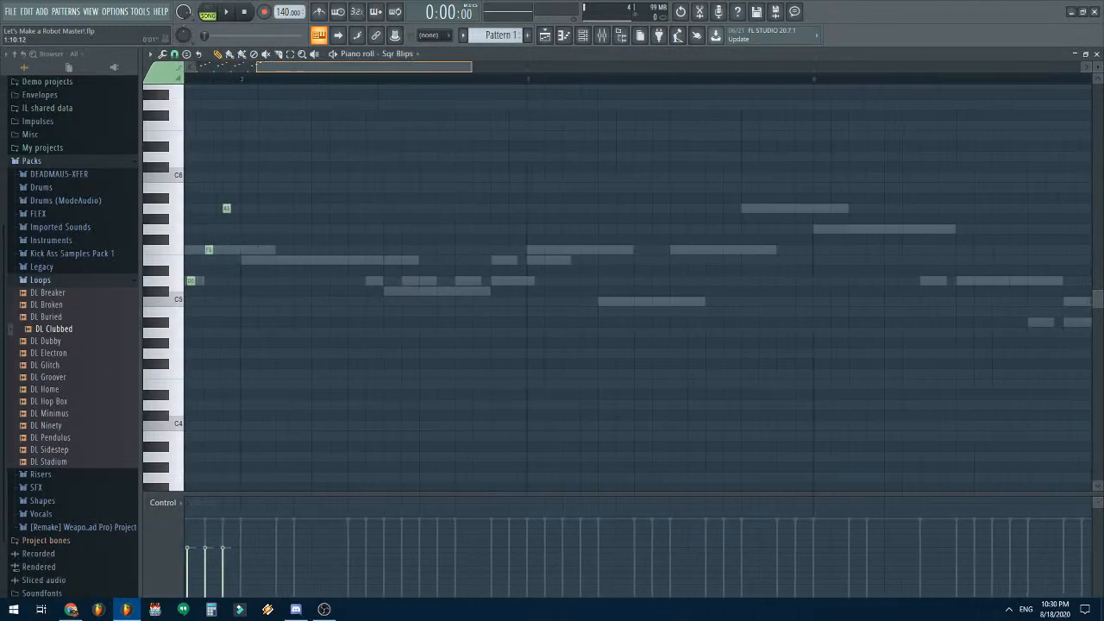
pyautogui.hotkey('ctrl', 'v')
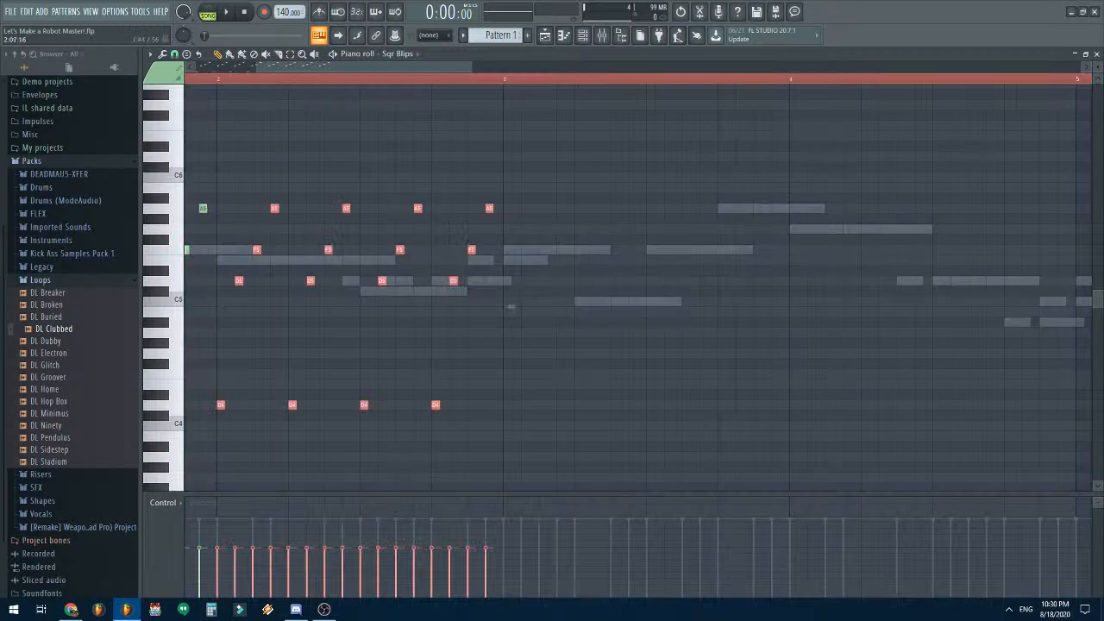
pyautogui.hotkey('ctrl', 'd')
# - Lower the D4, D5 and F5 arpeggio notes in bar 2 by one semitone to C#4, C#5 and E5
pyautogui.moveTo(213, 390); pyautogui.dragTo(456, 418)
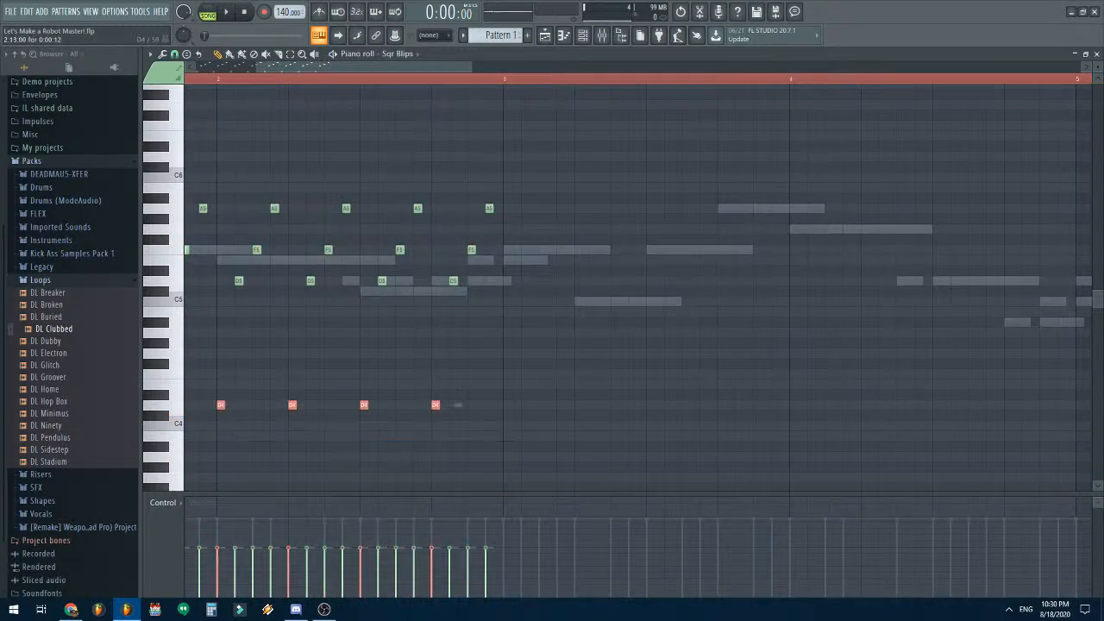
pyautogui.hotkey('shift', 'Down')
pyautogui.hotkey('ctrl', 'd')
pyautogui.click(454, 281)
pyautogui.moveTo(476, 265); pyautogui.dragTo(228, 312)
pyautogui.hotkey('shift', 'Down')
pyautogui.hotkey('ctrl', 'd')
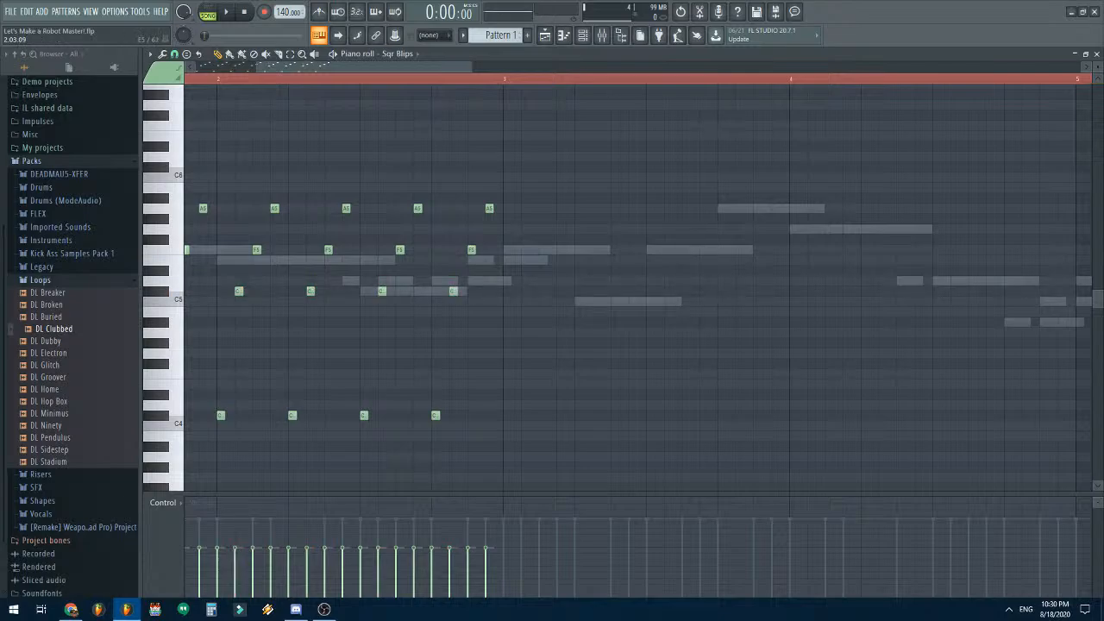
pyautogui.moveTo(244, 244); pyautogui.dragTo(508, 254)
pyautogui.hotkey('shift', 'Down')
pyautogui.hotkey('ctrl', 'd')
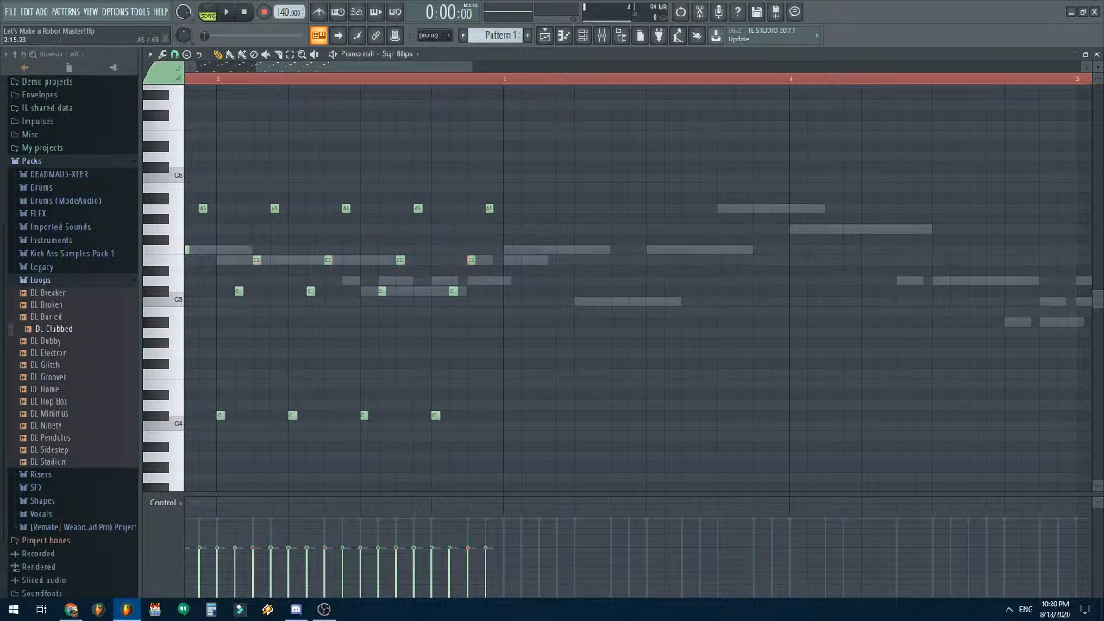
pyautogui.hscroll(-3, 473, 123)
pyautogui.scroll(-2, 473, 124)
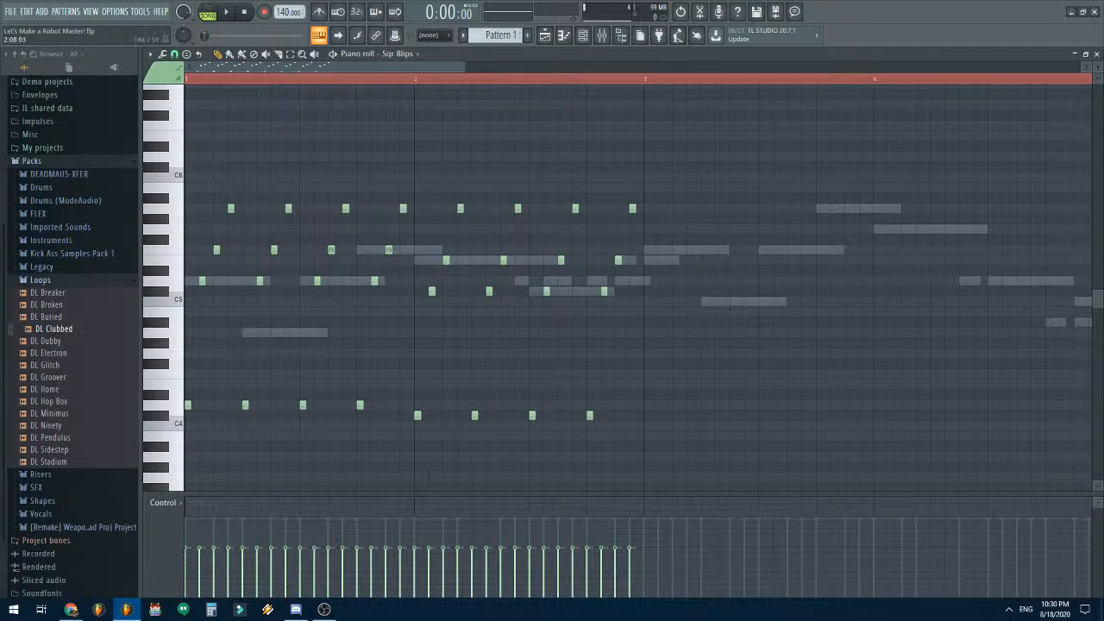
# - Switch playback to pattern mode and play the first two bars of the Sqr Blips part
pyautogui.press('l')
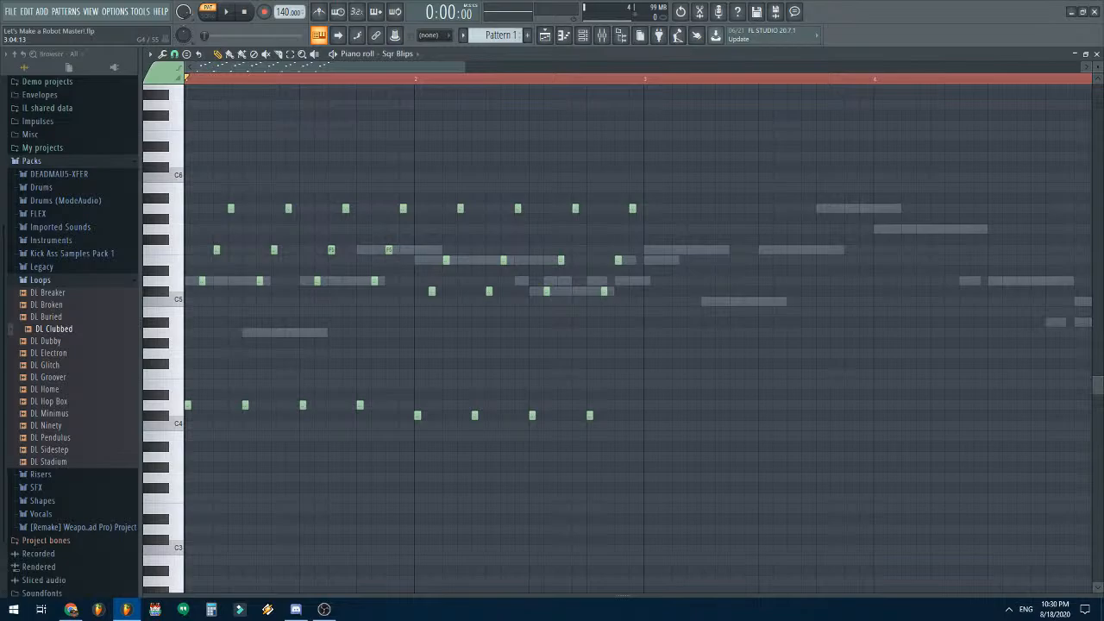
pyautogui.press('space')
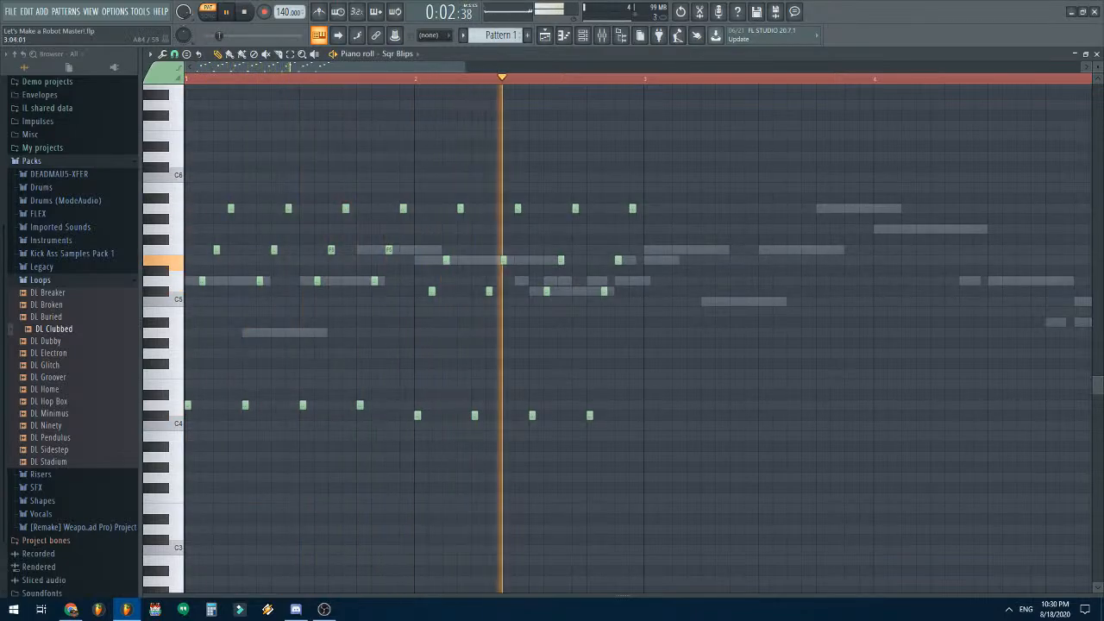
pyautogui.press('space')
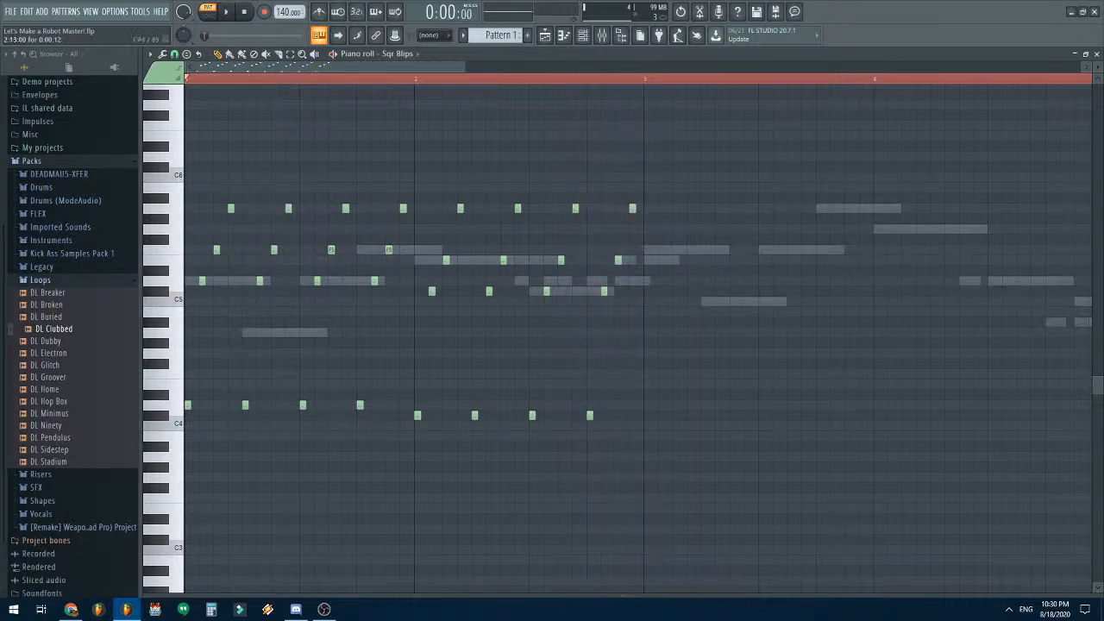
# - Duplicate the bar 2 Sqr Blips arpeggios into bar 3 and lower the copy by one semitone
pyautogui.moveTo(707, 170); pyautogui.dragTo(422, 504)
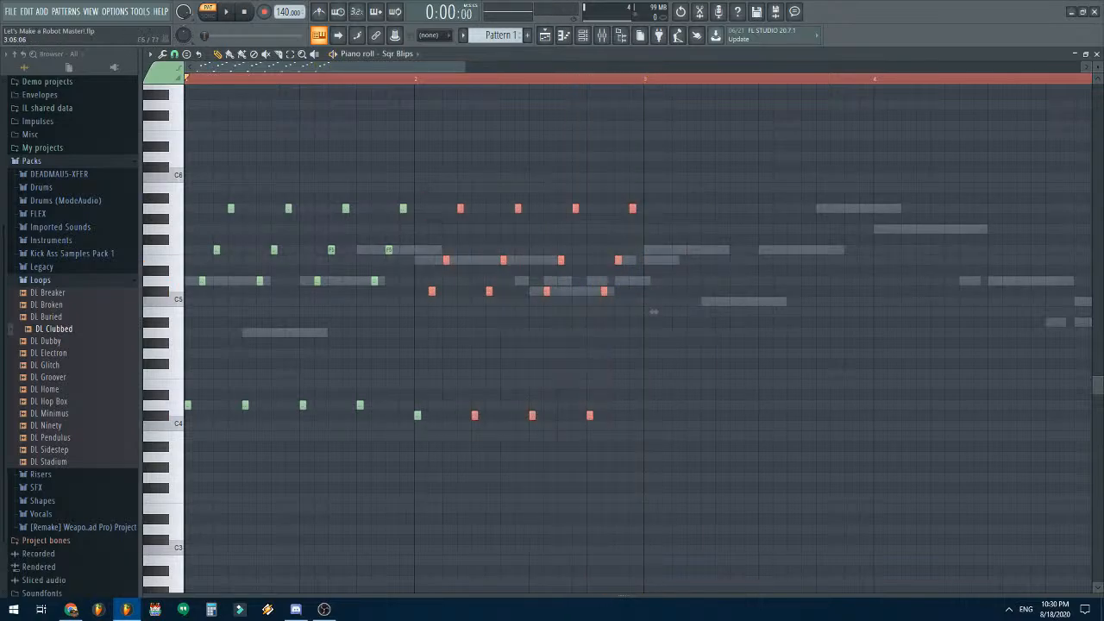
pyautogui.moveTo(738, 172); pyautogui.dragTo(416, 490)
pyautogui.moveTo(388, 67); pyautogui.dragTo(477, 66)
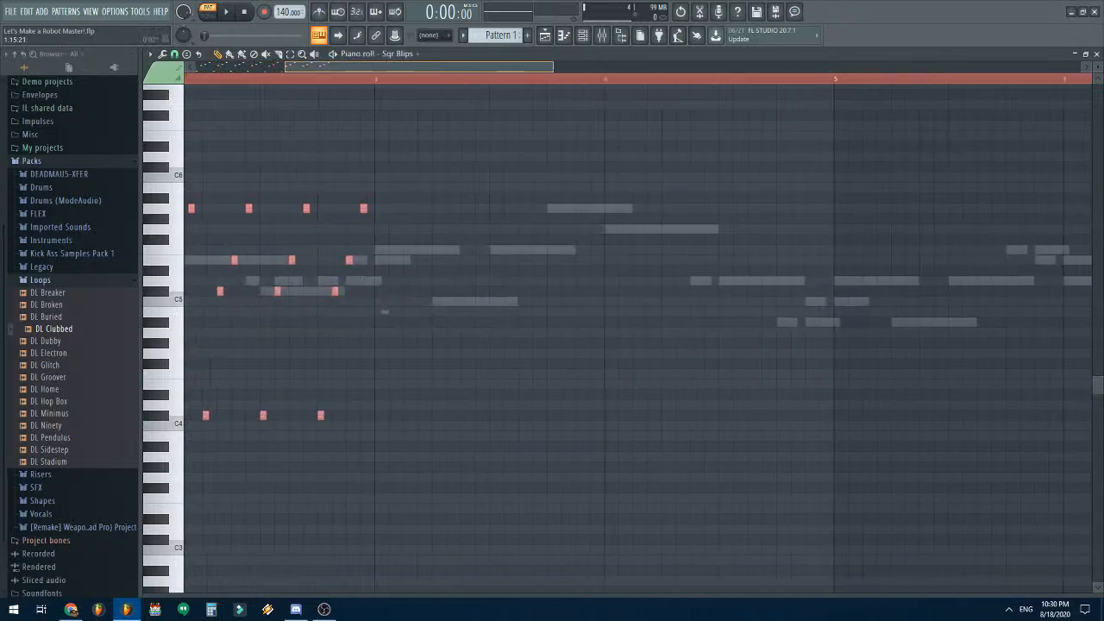
pyautogui.hotkey('ctrl', 'b')
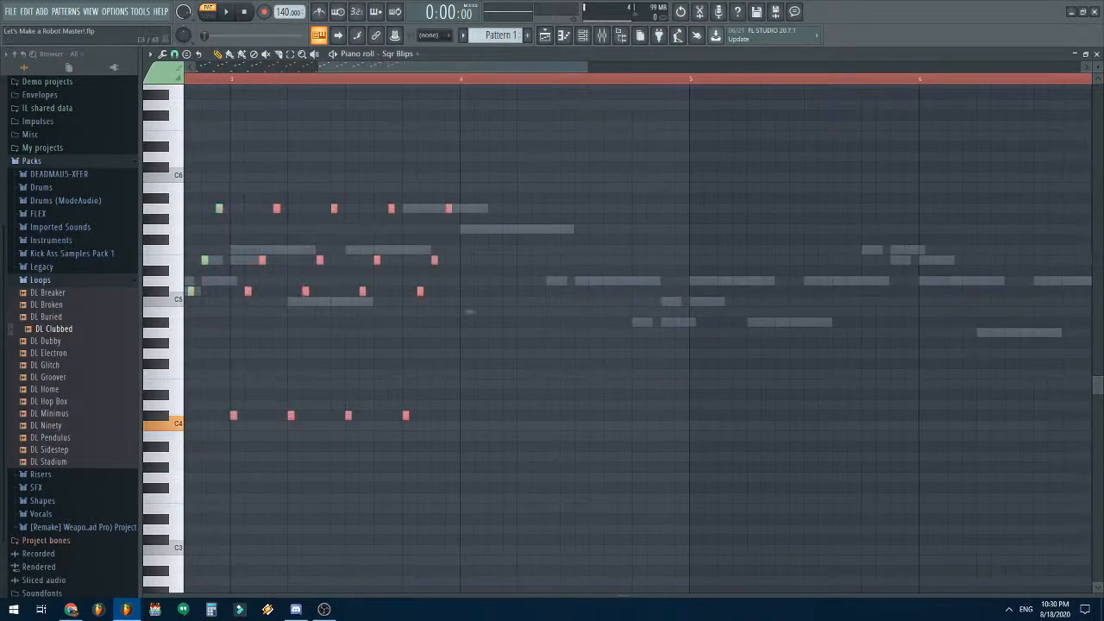
pyautogui.press('Down')
pyautogui.hotkey('ctrl', 'd')
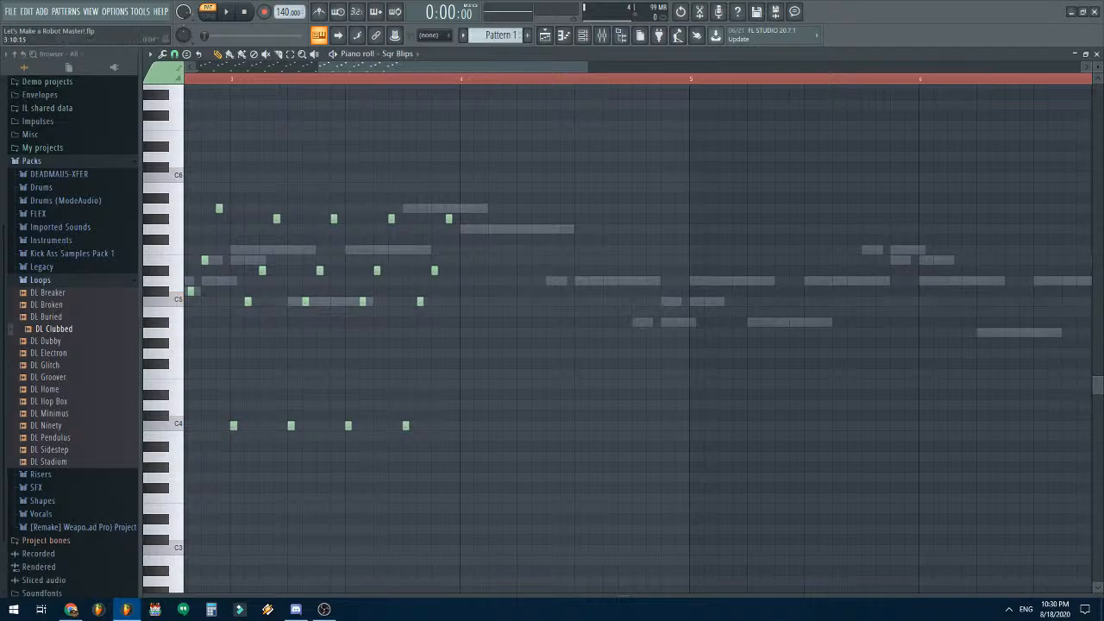
# - Clear the timeline selection and play the pattern from the start into bar 3
pyautogui.press('space')
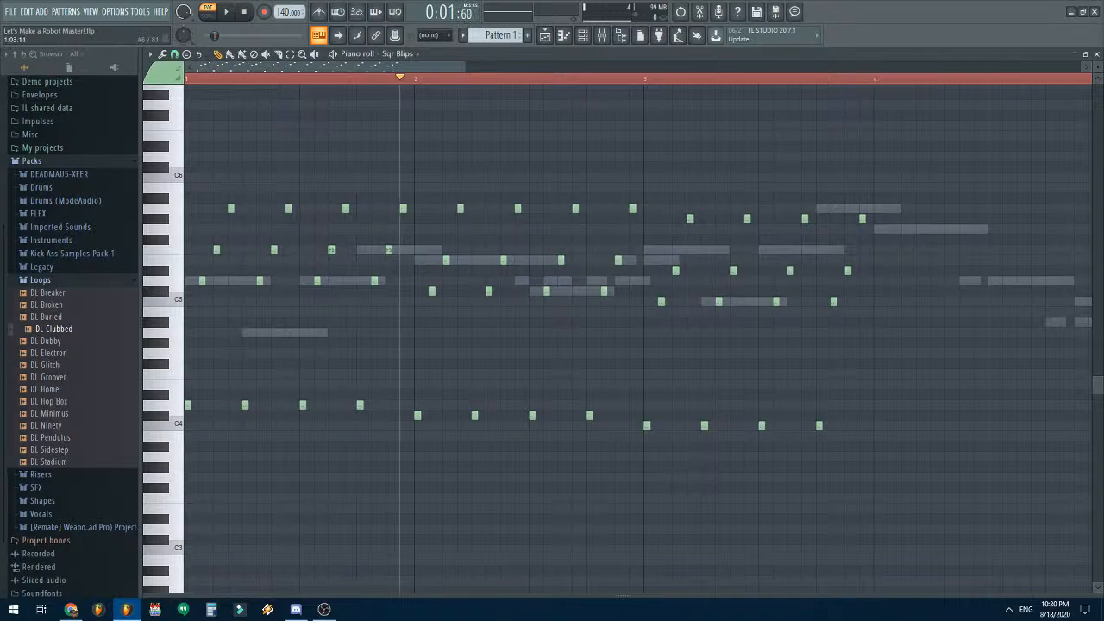
pyautogui.press('space')
pyautogui.click(297, 155)
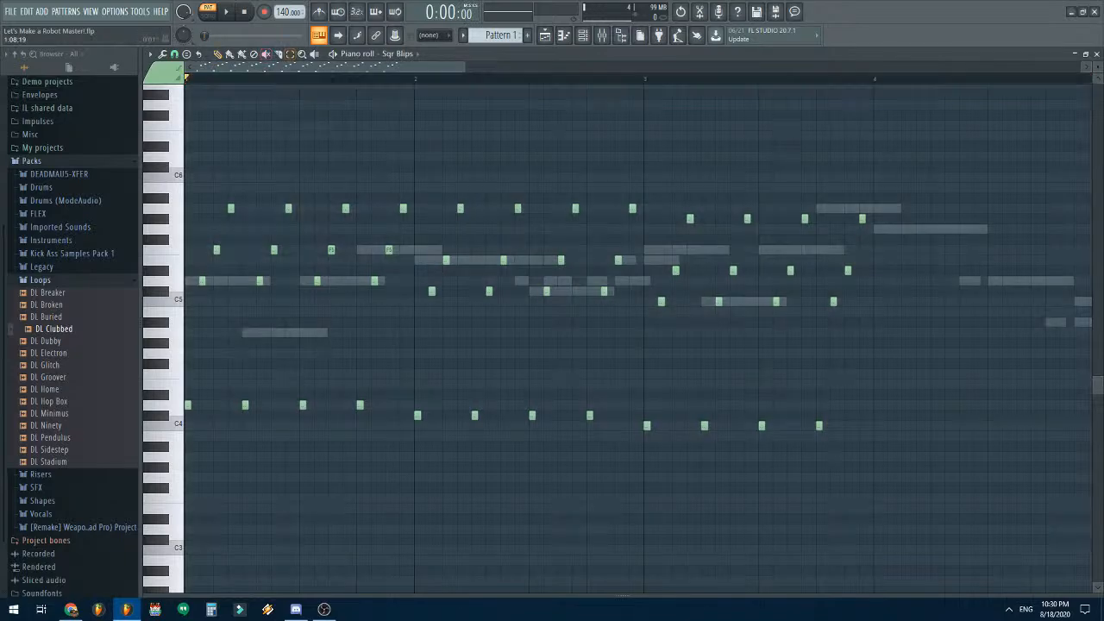
pyautogui.press('space')
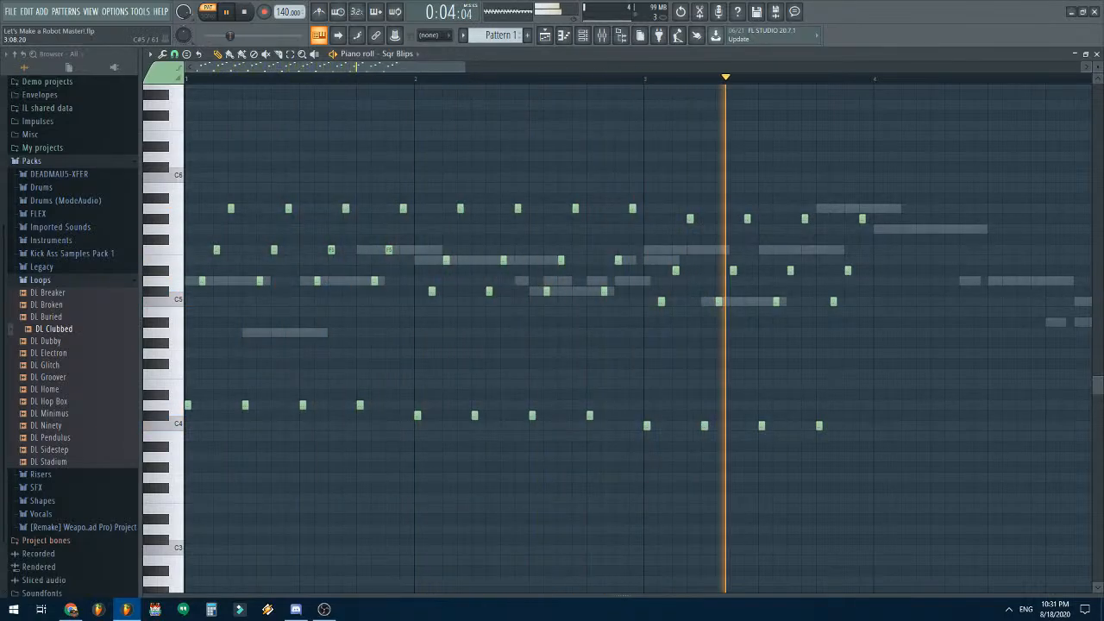
pyautogui.press('space')
# - Change the two upper notes of every bar 3 arpeggio to E5 and G5, and play the pattern
pyautogui.click(661, 301)
pyautogui.click(675, 271)
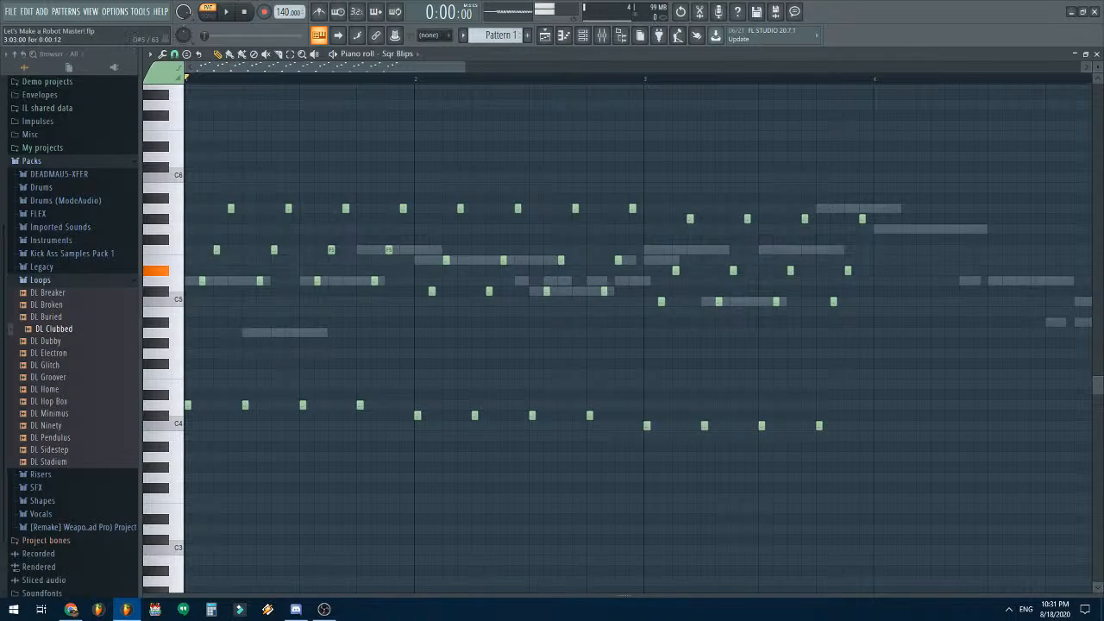
pyautogui.moveTo(676, 271); pyautogui.dragTo(675, 259)
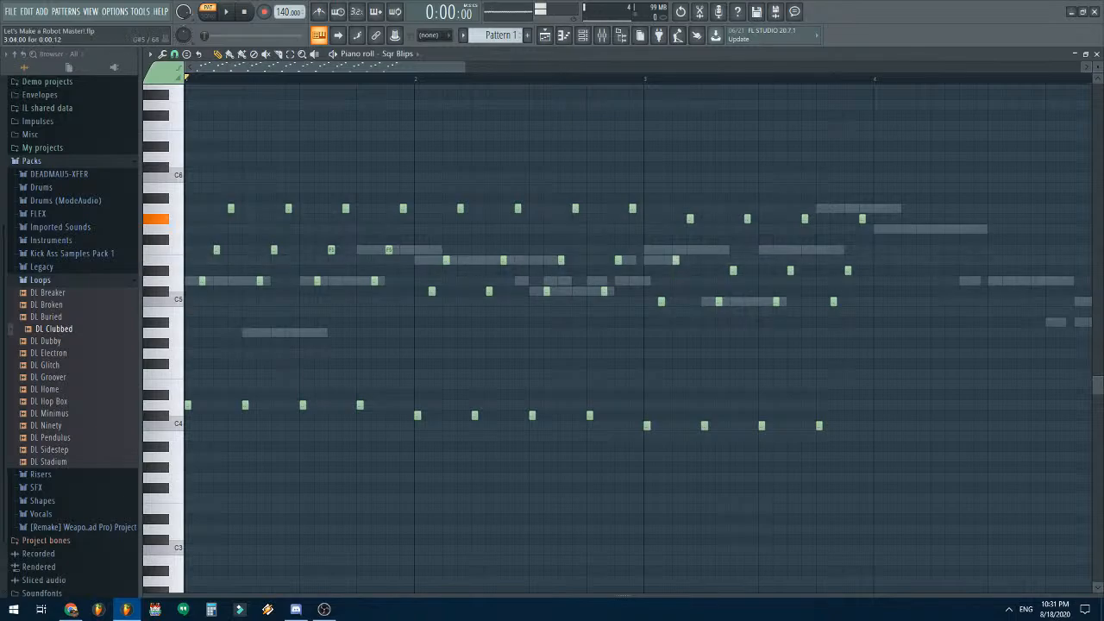
pyautogui.moveTo(690, 218); pyautogui.dragTo(690, 208)
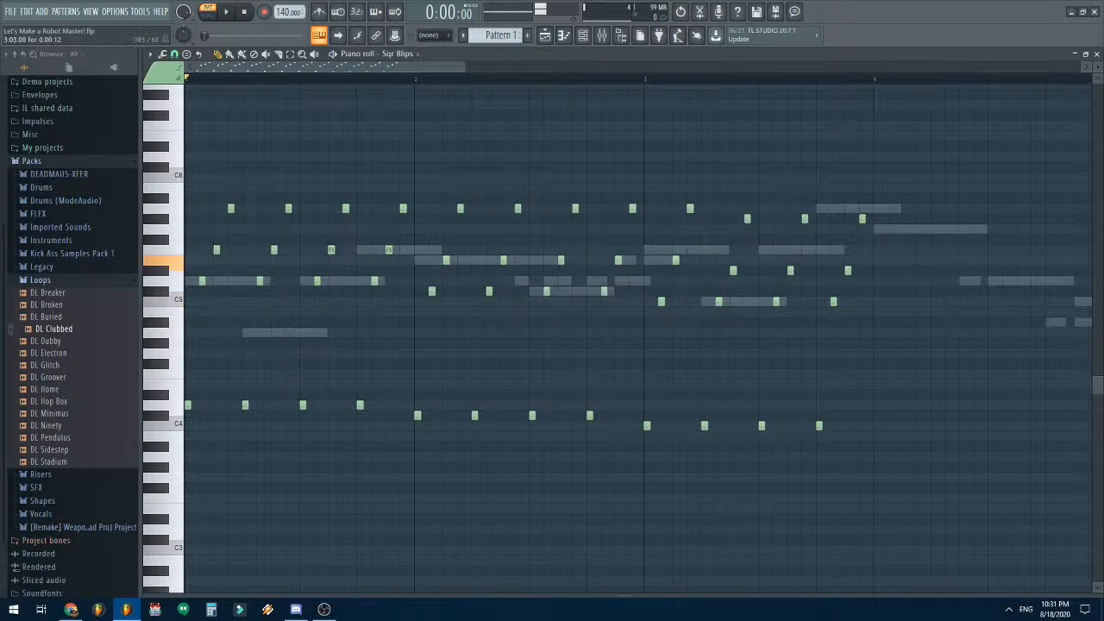
pyautogui.moveTo(689, 208); pyautogui.dragTo(747, 228)
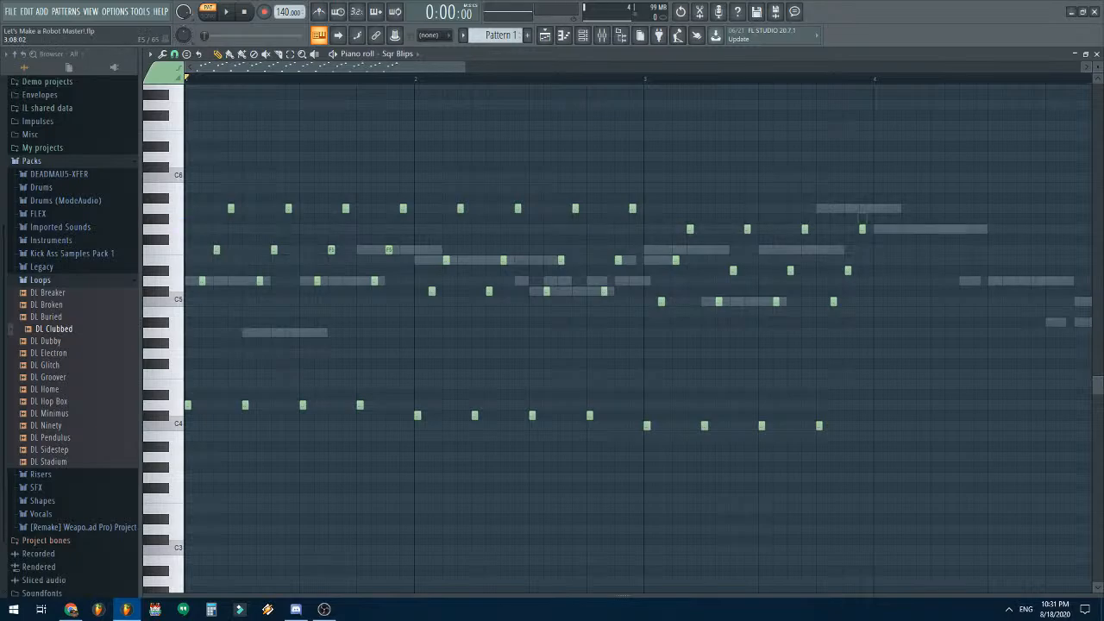
pyautogui.moveTo(707, 265)
pyautogui.mouseDown()
pyautogui.moveTo(876, 285)
pyautogui.moveTo(850, 259)
pyautogui.mouseUp()
pyautogui.hotkey('ctrl', 'd')
pyautogui.press('space')
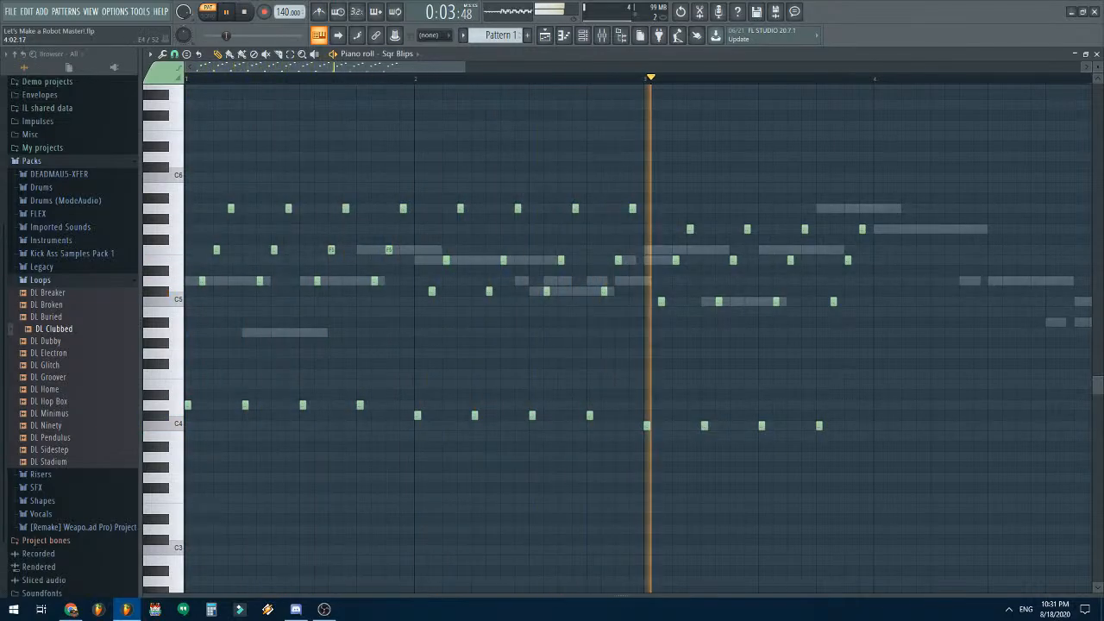
pyautogui.press('space')
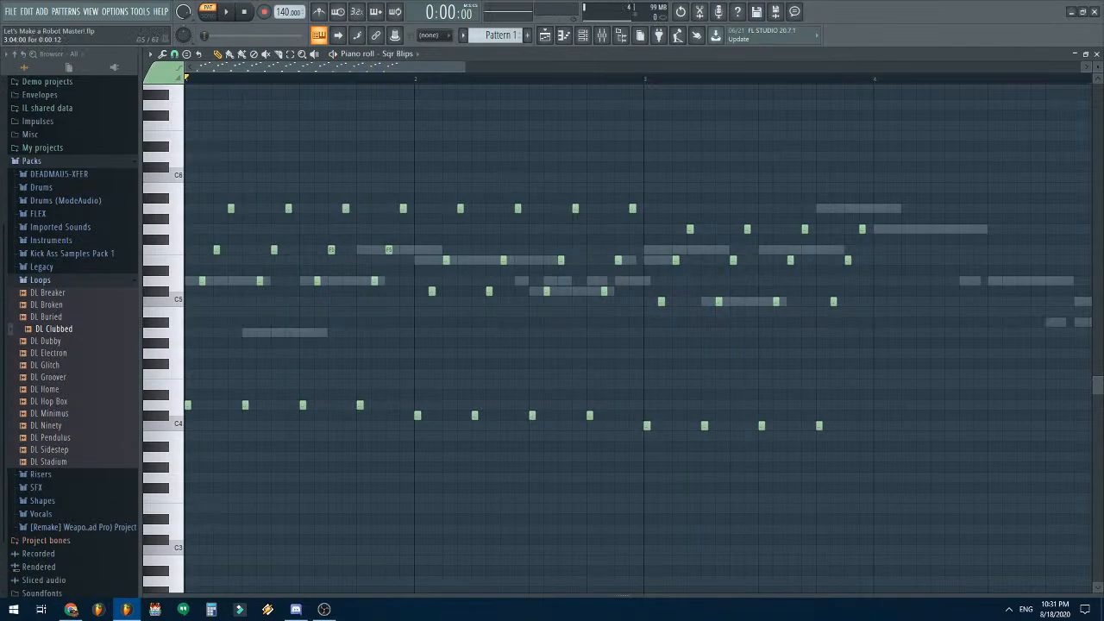
# - Set the two upper notes of every bar 3 arpeggio to F5 and A5, and play the pattern
pyautogui.click(689, 228)
pyautogui.moveTo(689, 228); pyautogui.dragTo(873, 235)
pyautogui.keyDown('ctrl'); pyautogui.click(856, 175); pyautogui.keyUp('ctrl')
pyautogui.press('space')
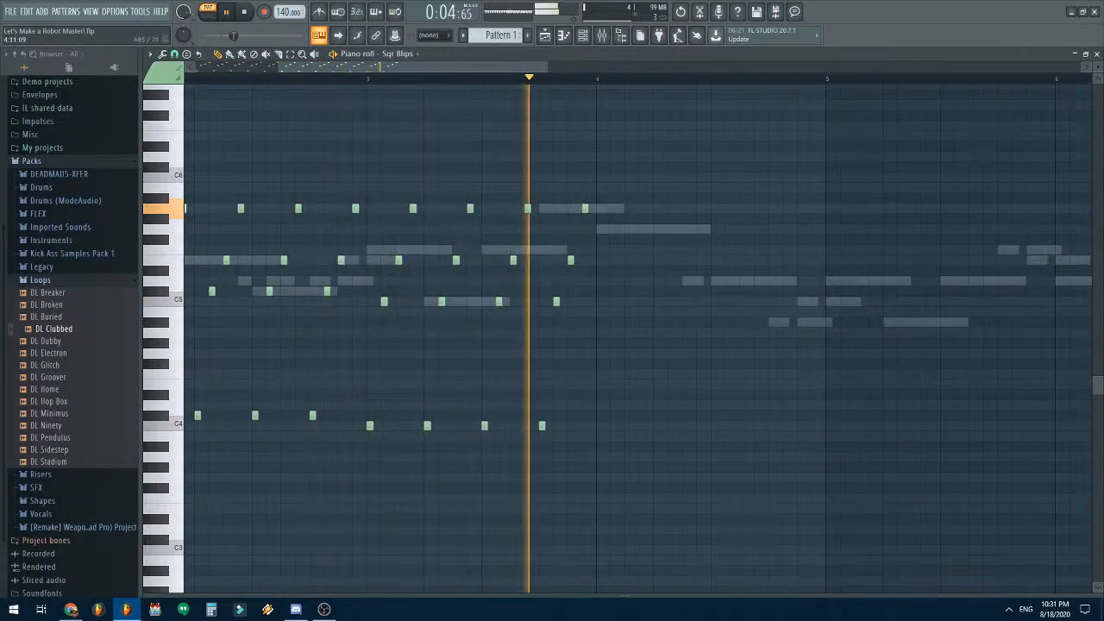
pyautogui.press('space')
pyautogui.moveTo(569, 259); pyautogui.dragTo(404, 250)
pyautogui.press('space')
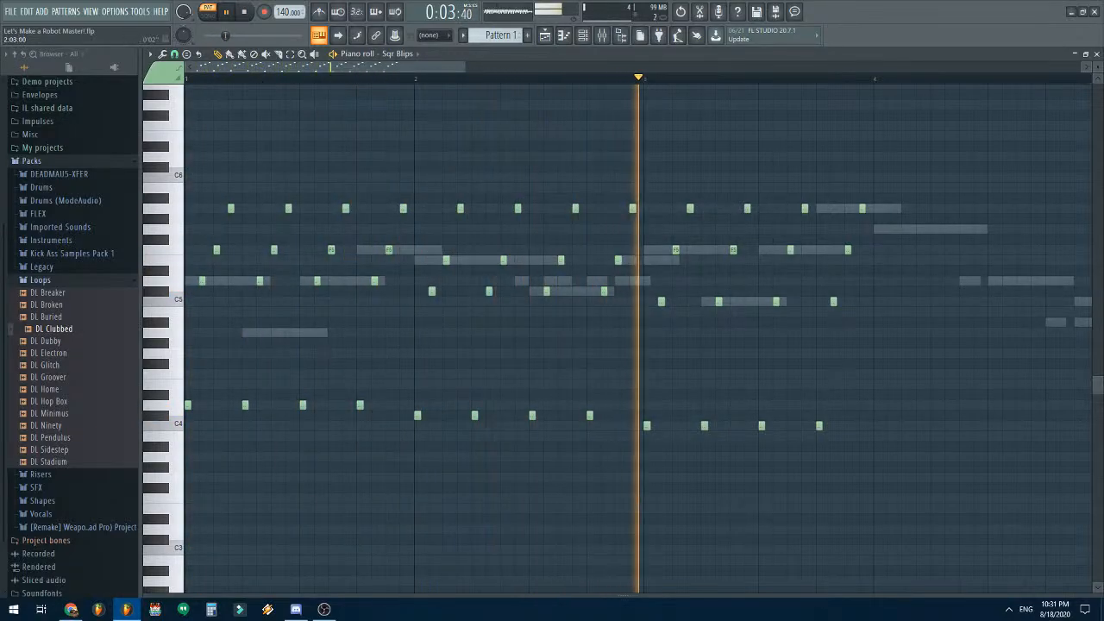
pyautogui.press('space')
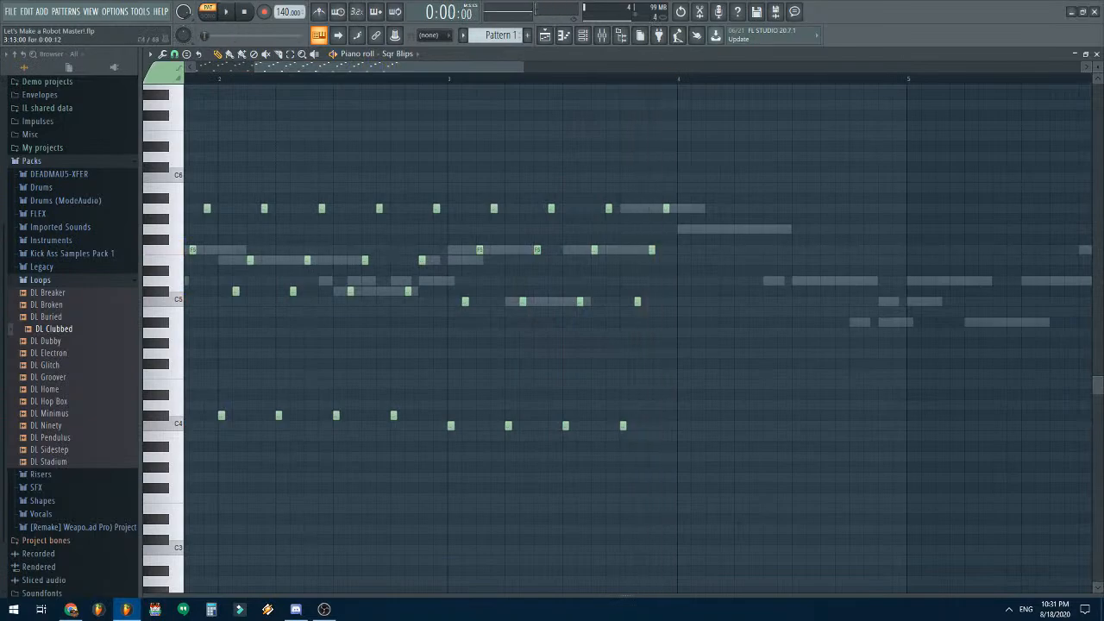
# - Add a rising sixteenth-note arpeggio of B3, B4, D5 and G5 on the first beat of bar 4
pyautogui.click(680, 435)
pyautogui.click(708, 311)
pyautogui.click(709, 280)
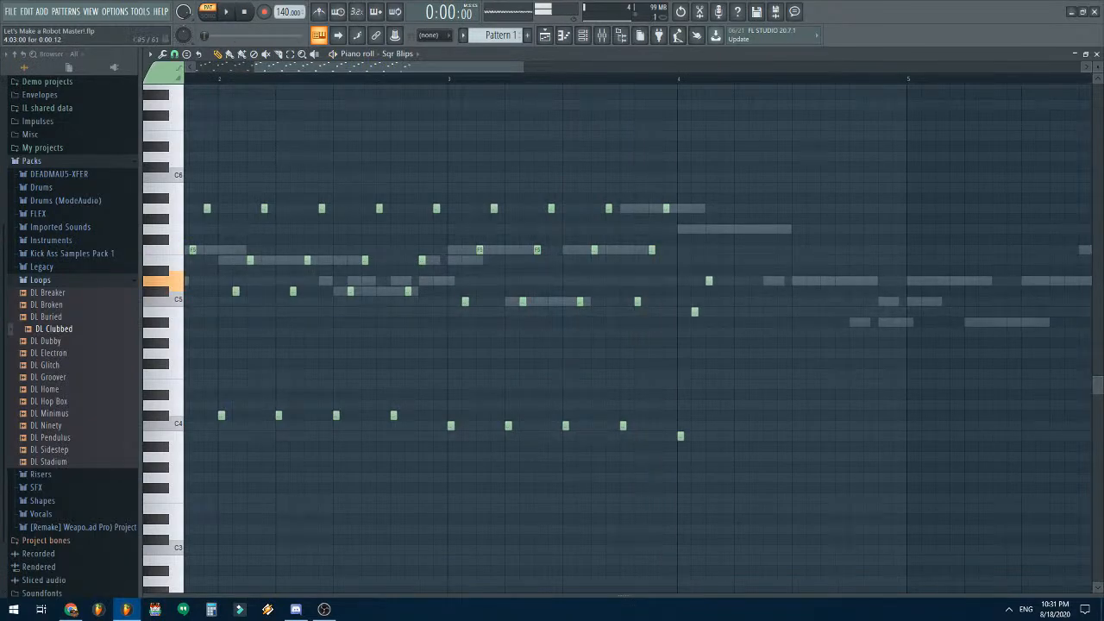
pyautogui.click(723, 229)
# - Repeat the B3, B4, D5 and G5 arpeggio on the remaining beats of bar 4 and play the pattern
pyautogui.click(752, 311)
pyautogui.click(766, 281)
pyautogui.click(780, 229)
pyautogui.click(808, 312)
pyautogui.click(823, 280)
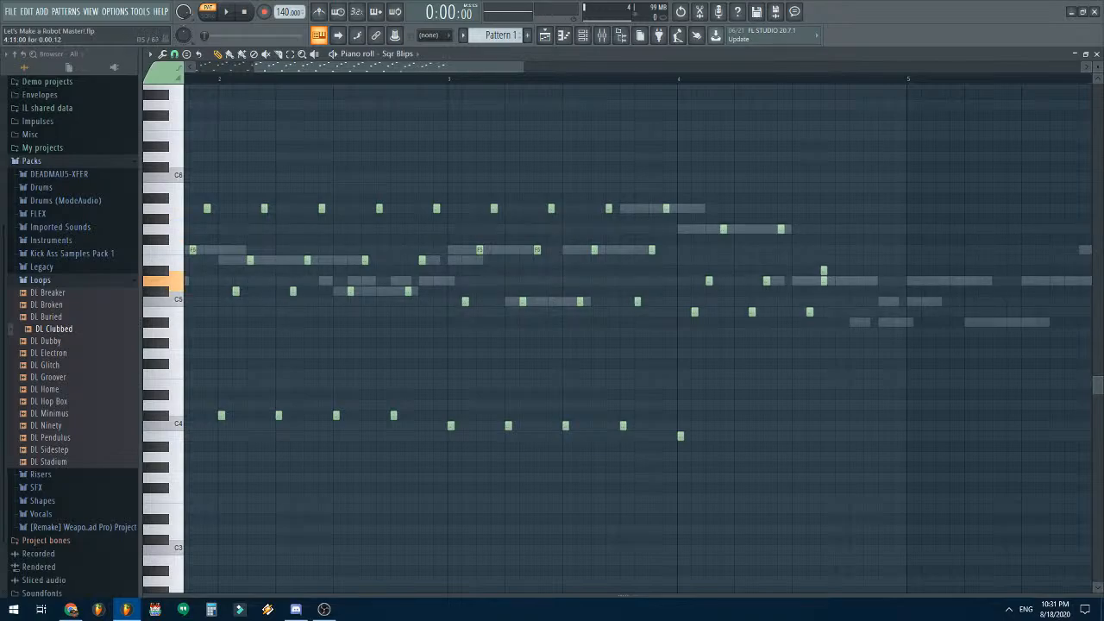
pyautogui.click(837, 228)
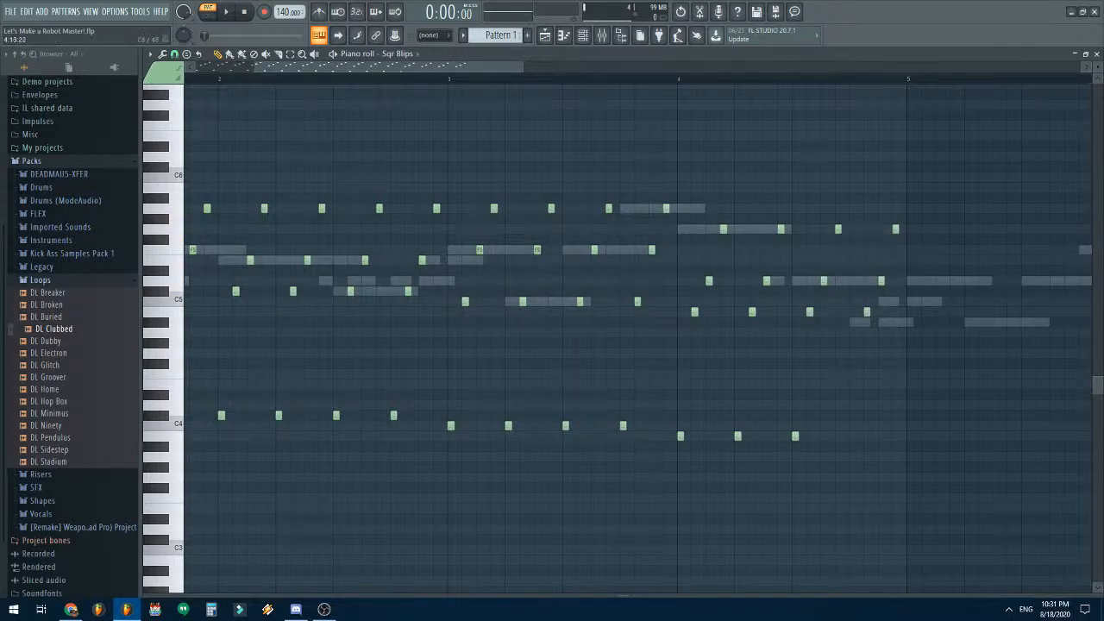
pyautogui.press('space')
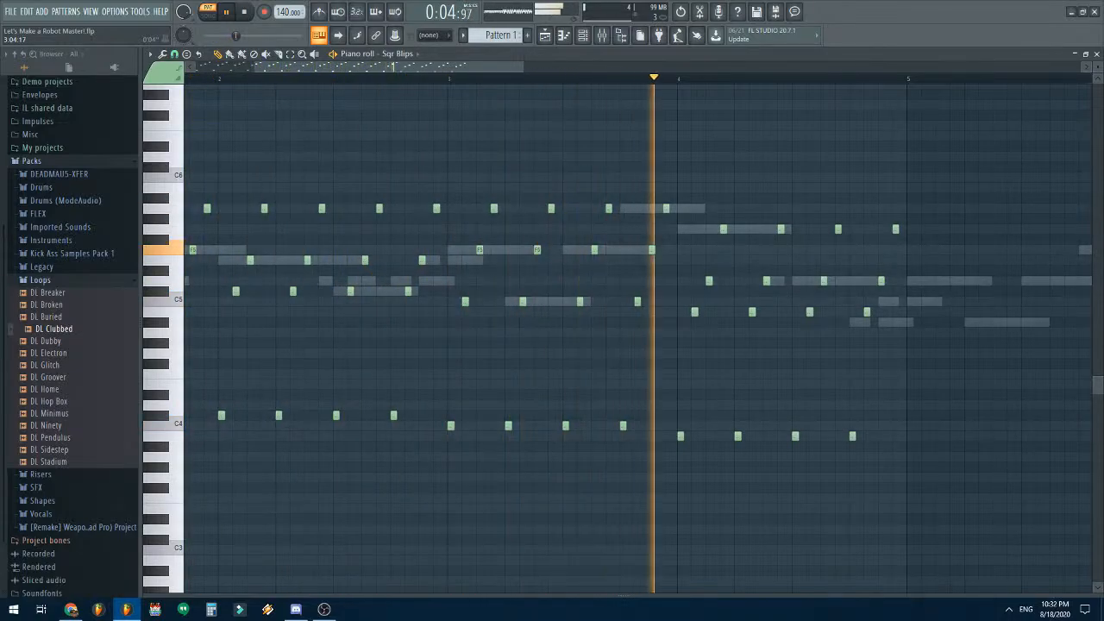
pyautogui.press('space')
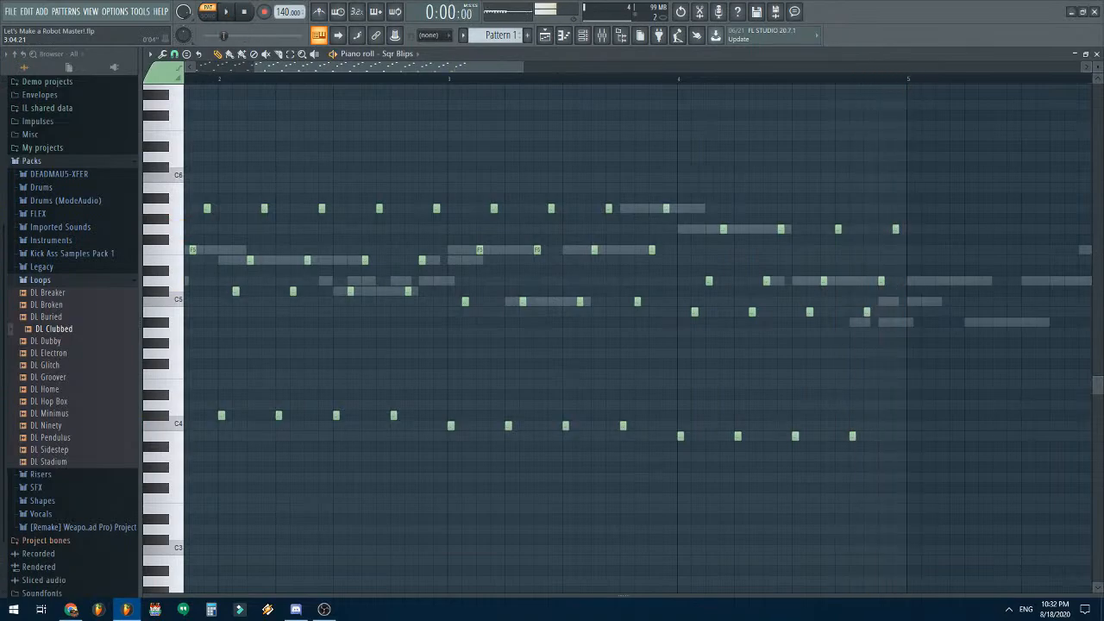
# - Add a rising sixteenth-note arpeggio of A#3, A#4, D5 and F5 on the first beat of bar 5
pyautogui.hscroll(3, 572, 486)
pyautogui.click(523, 322)
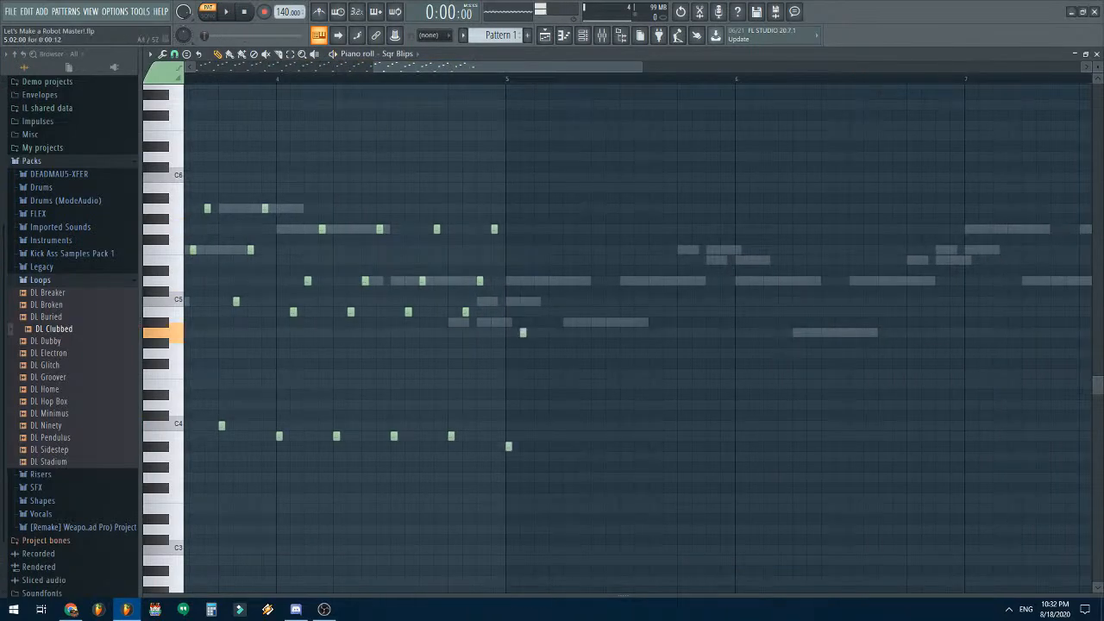
pyautogui.click(537, 280)
pyautogui.click(565, 239)
pyautogui.moveTo(565, 239); pyautogui.dragTo(551, 249)
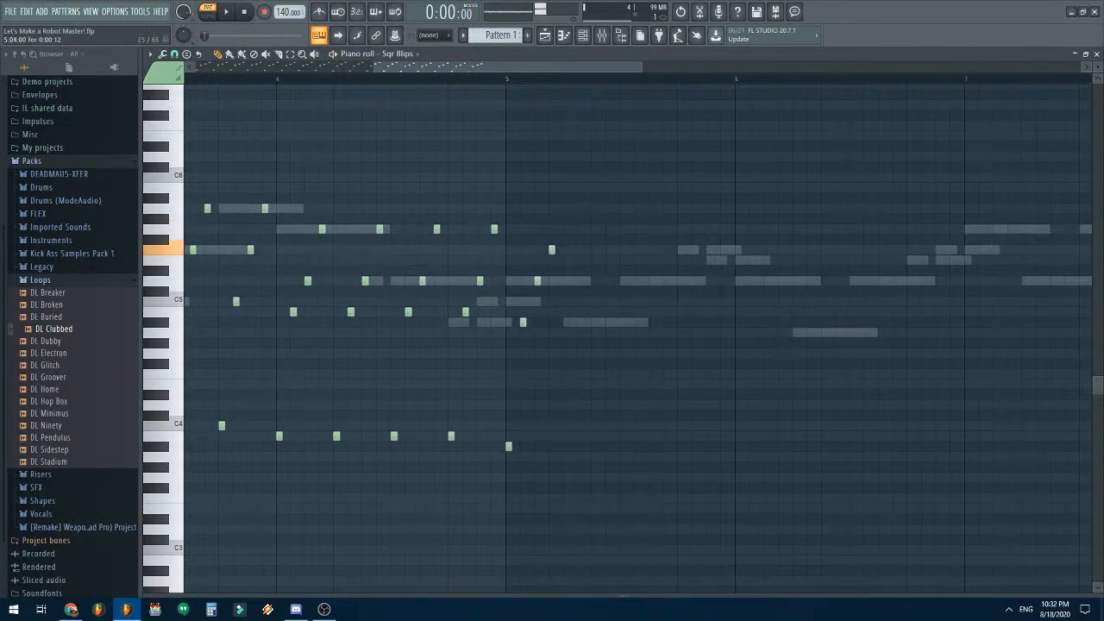
# - Repeat the A#3, A#4, D5 and F5 arpeggio on the remaining beats of bar 5 and play the pattern
pyautogui.click(594, 280)
pyautogui.click(609, 249)
pyautogui.moveTo(515, 243); pyautogui.dragTo(630, 329)
pyautogui.moveTo(630, 286); pyautogui.dragTo(745, 286)
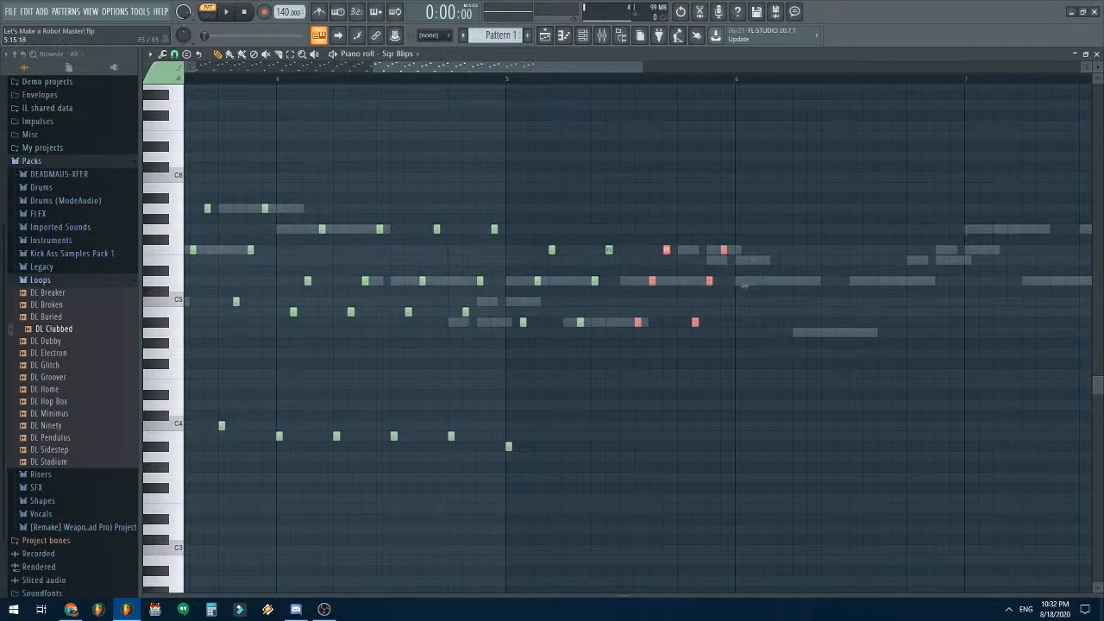
pyautogui.click(566, 446)
pyautogui.click(622, 445)
pyautogui.click(680, 446)
pyautogui.press('space')
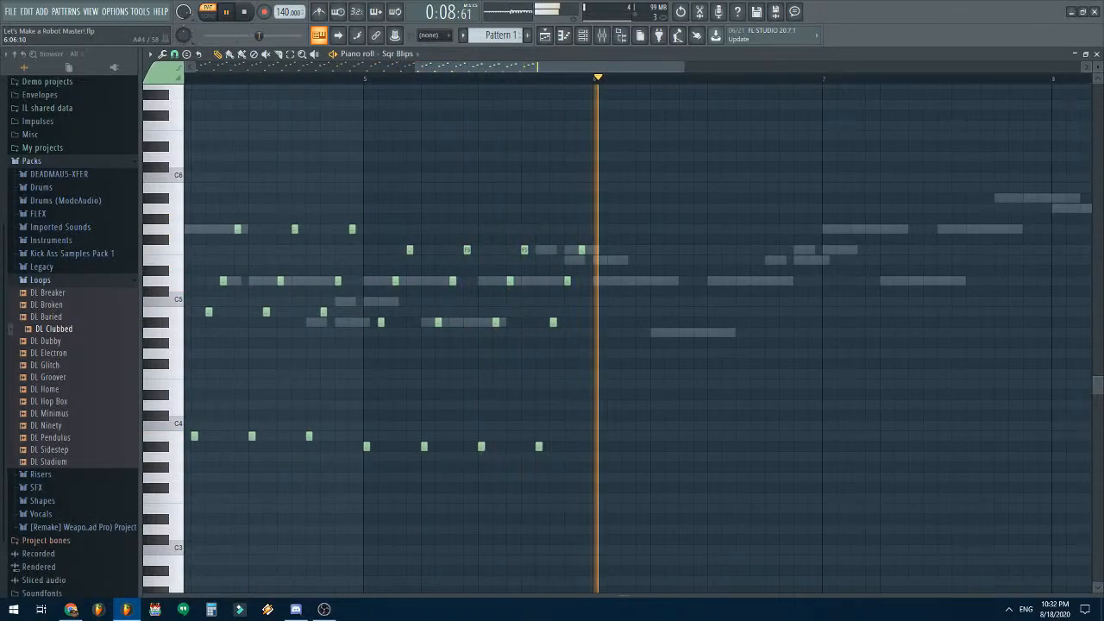
pyautogui.press('space')
# - Try an A3 note at the start of bar 6 in the Sqr Blips part
pyautogui.click(595, 456)
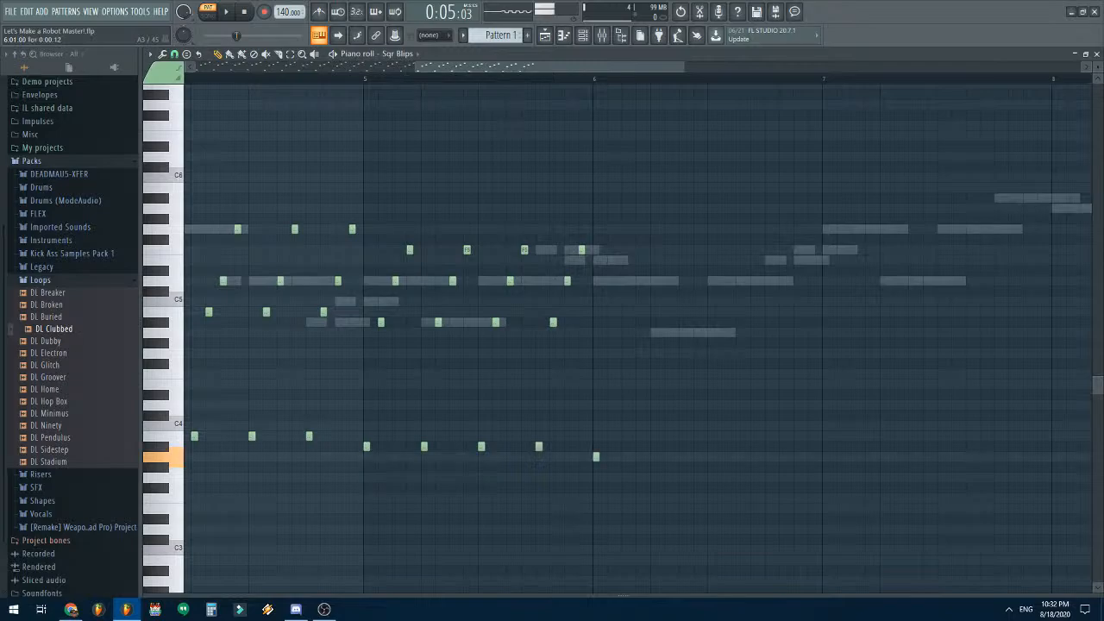
pyautogui.scroll(-3, 621, 337)
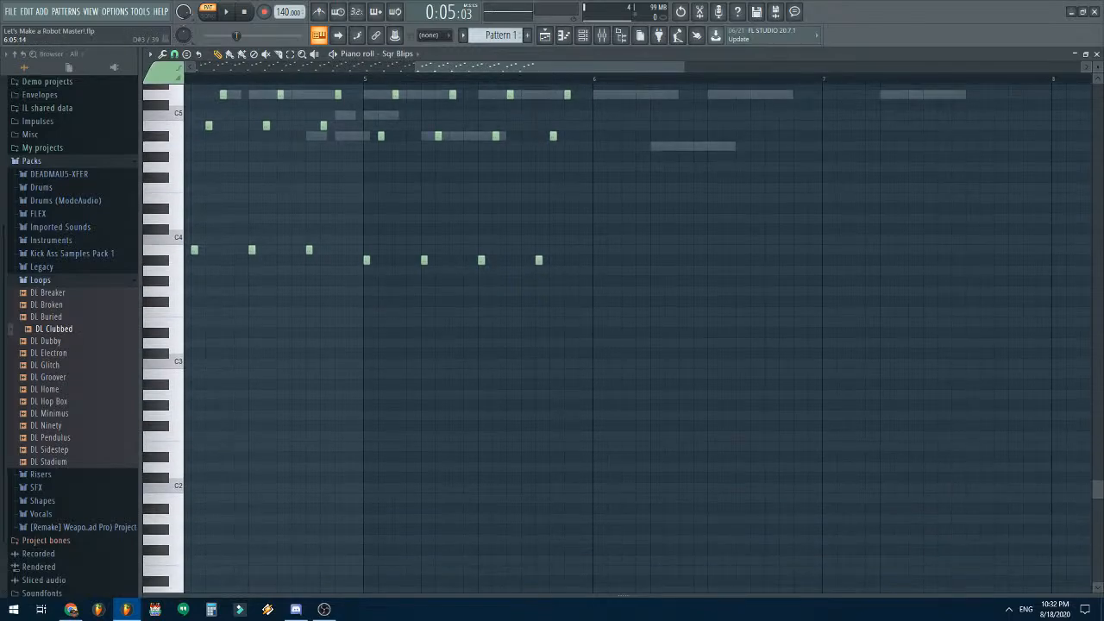
# - Play the whole song from the start in song mode and return to bar 6 of the Sqr Blips piano roll
pyautogui.click(1096, 53)
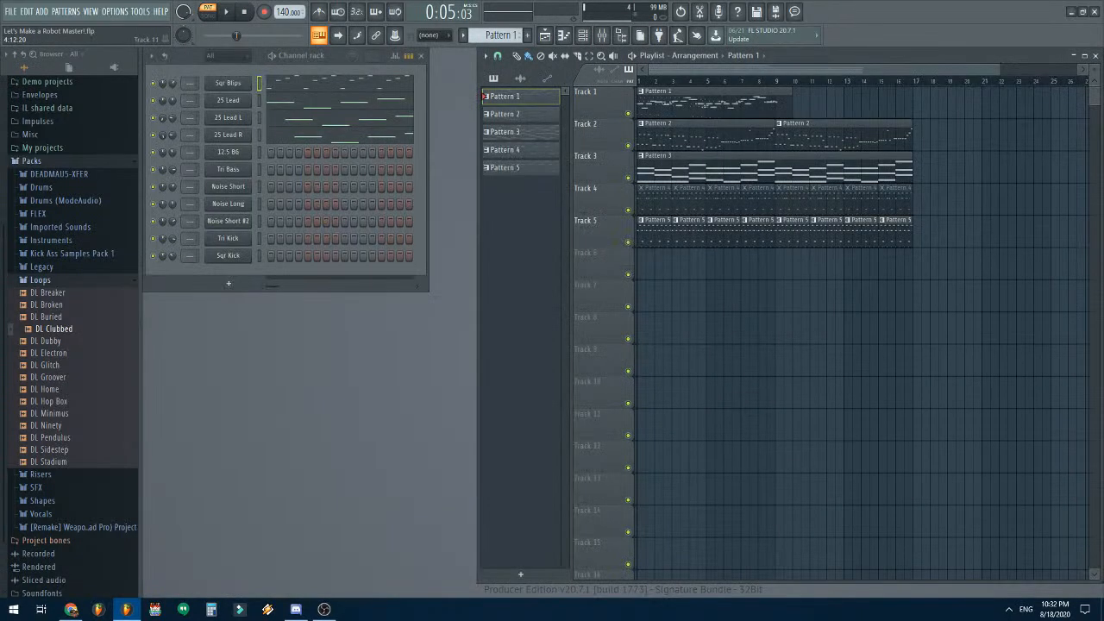
pyautogui.press('l')
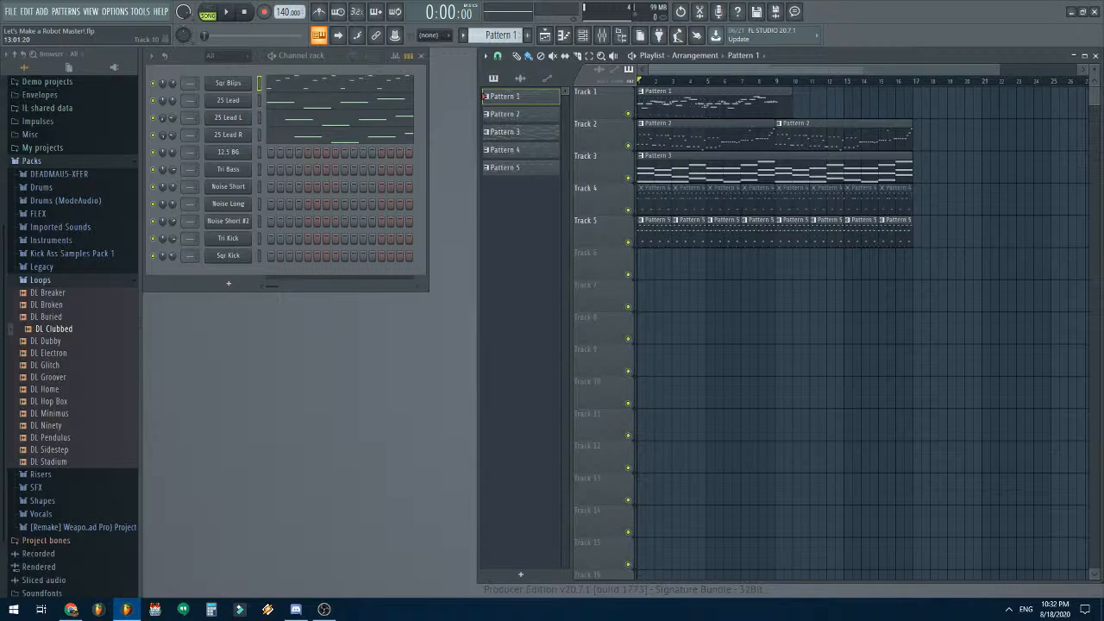
pyautogui.press('space')
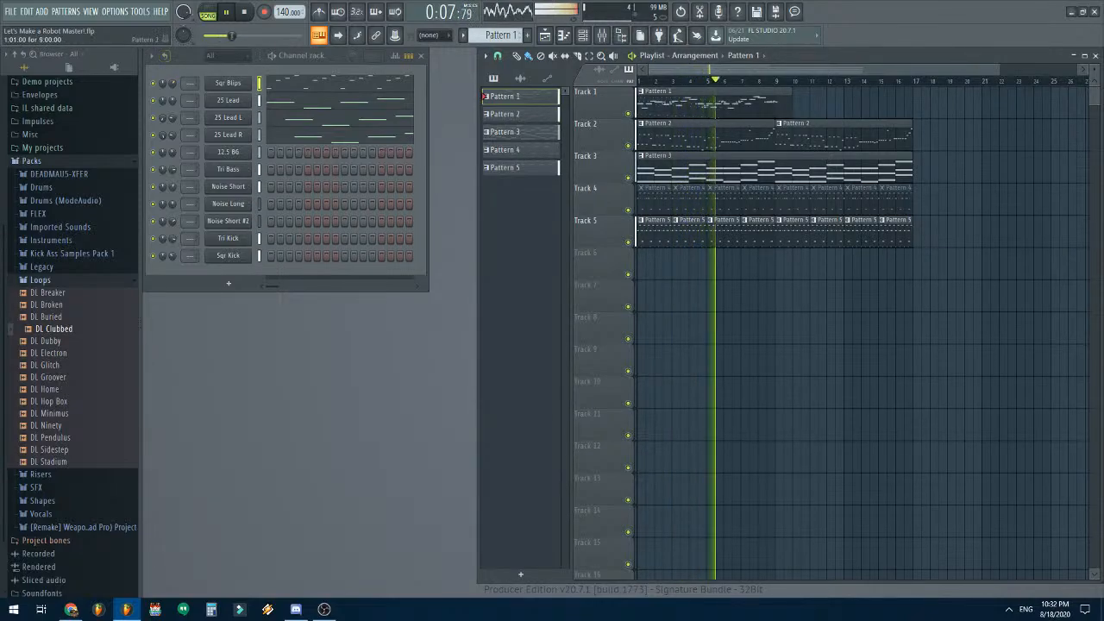
pyautogui.press('F7')
pyautogui.press('space')
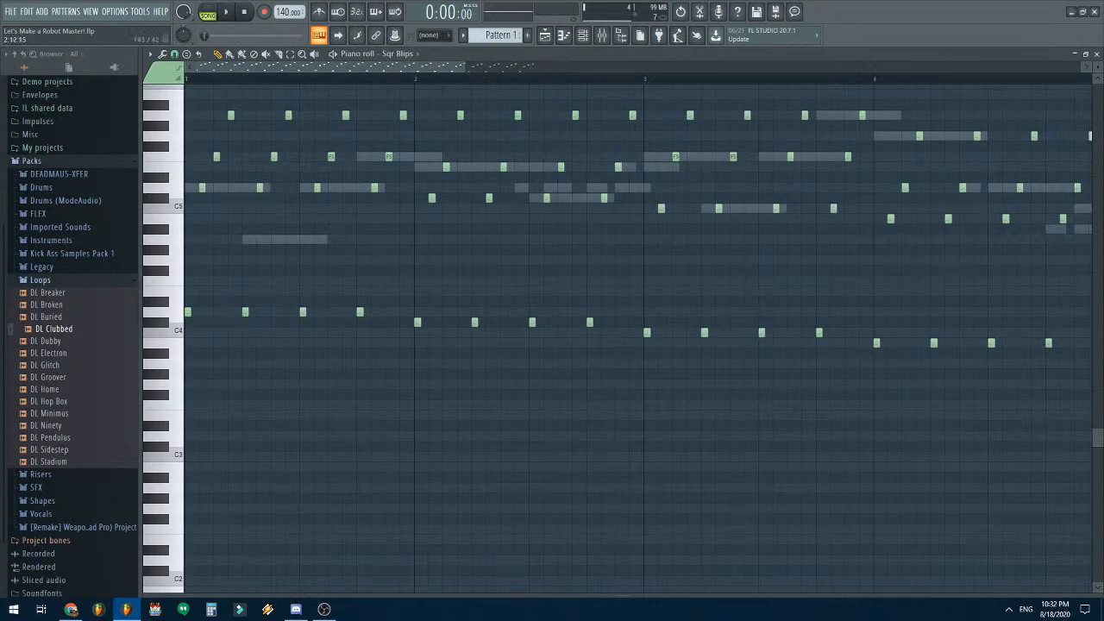
pyautogui.scroll(-4, 583, 392)
pyautogui.scroll(4, 593, 382)
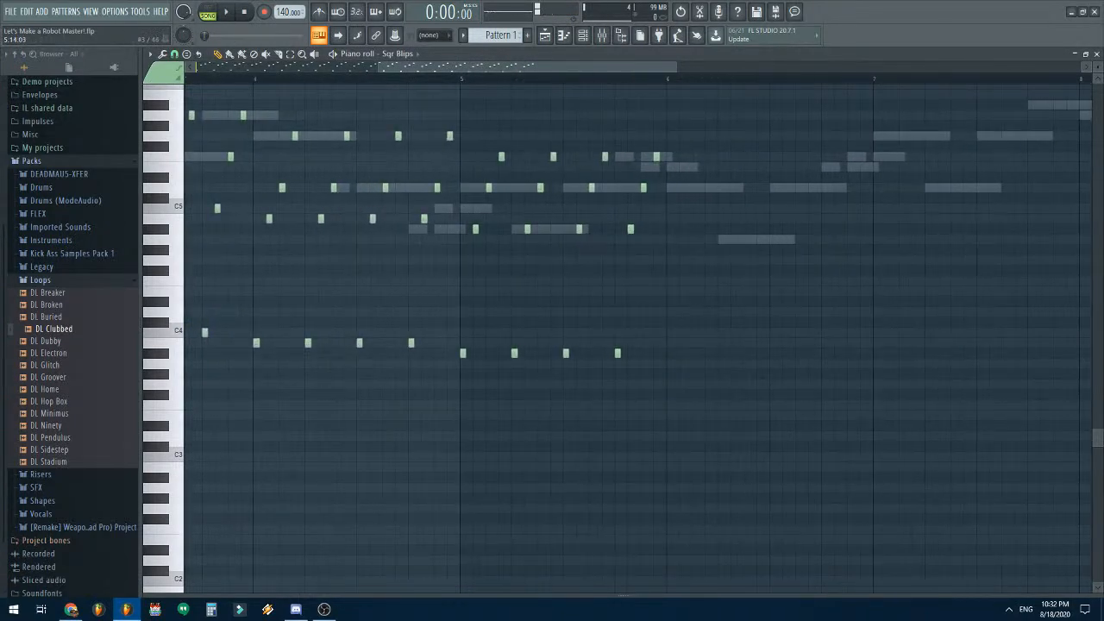
# - Add an F3, A4, C5 and F5 arpeggio on the first beat of bar 6, repeating its upper three notes on the second beat
pyautogui.click(669, 404)
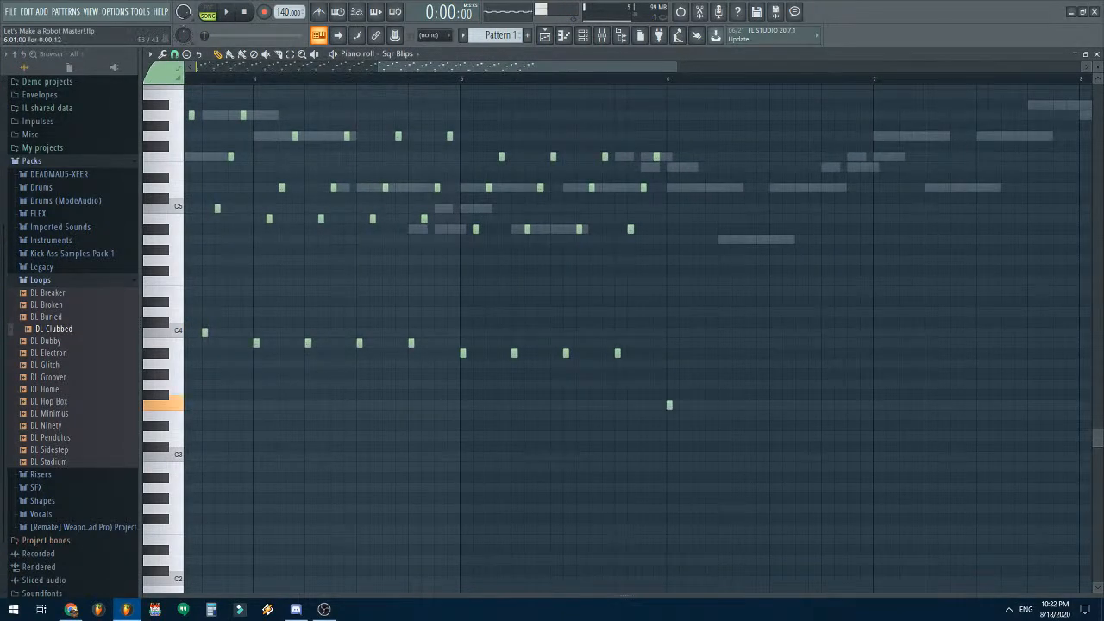
pyautogui.click(605, 353)
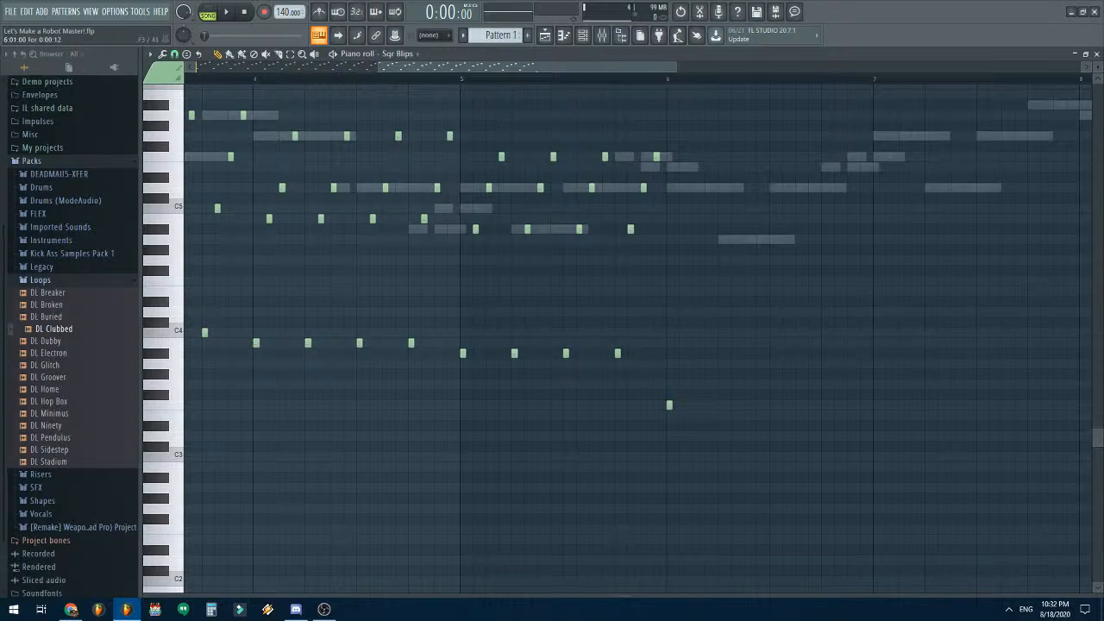
pyautogui.scroll(3, 603, 388)
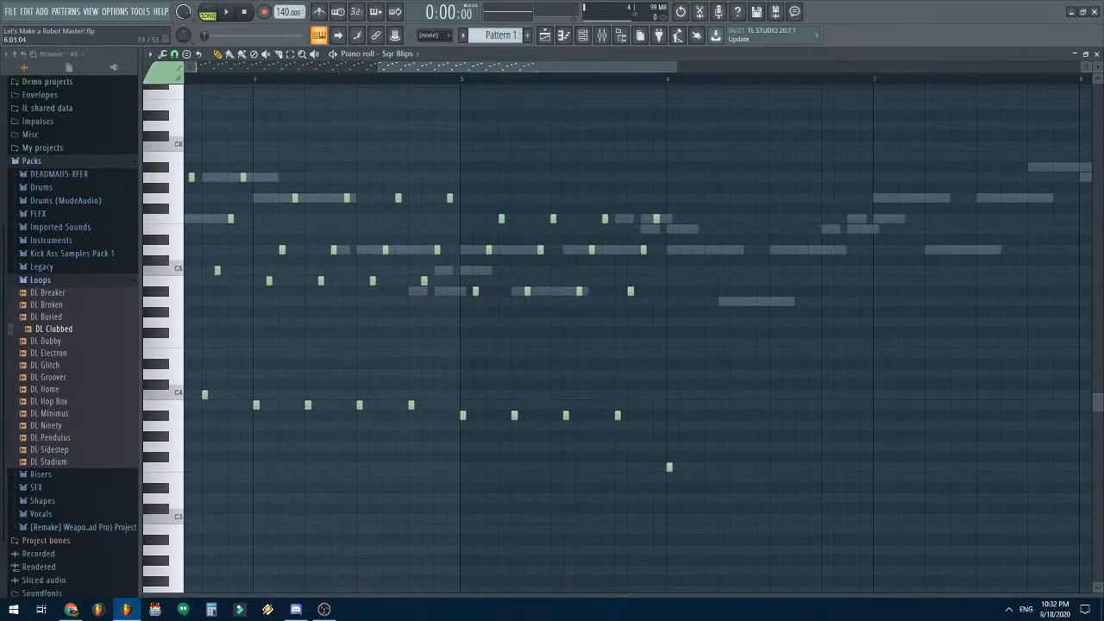
pyautogui.moveTo(684, 324)
pyautogui.mouseDown()
pyautogui.moveTo(684, 342)
pyautogui.moveTo(684, 291)
pyautogui.moveTo(684, 302)
pyautogui.mouseUp()
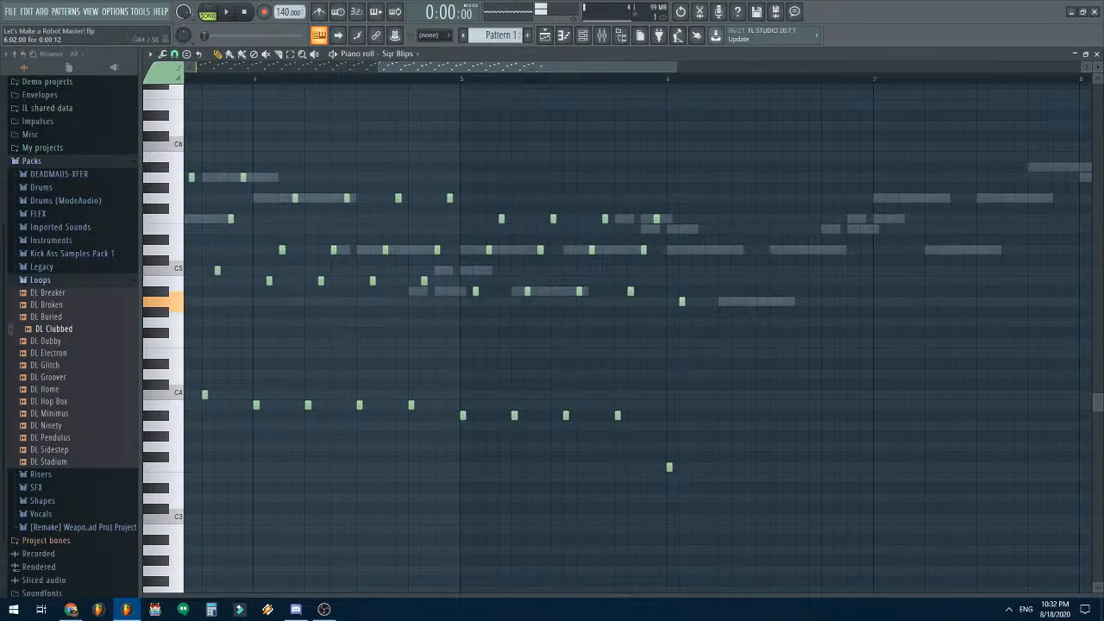
pyautogui.moveTo(686, 261); pyautogui.dragTo(695, 270)
pyautogui.moveTo(709, 219)
pyautogui.mouseDown()
pyautogui.moveTo(709, 229)
pyautogui.moveTo(709, 219)
pyautogui.mouseUp()
pyautogui.click(734, 301)
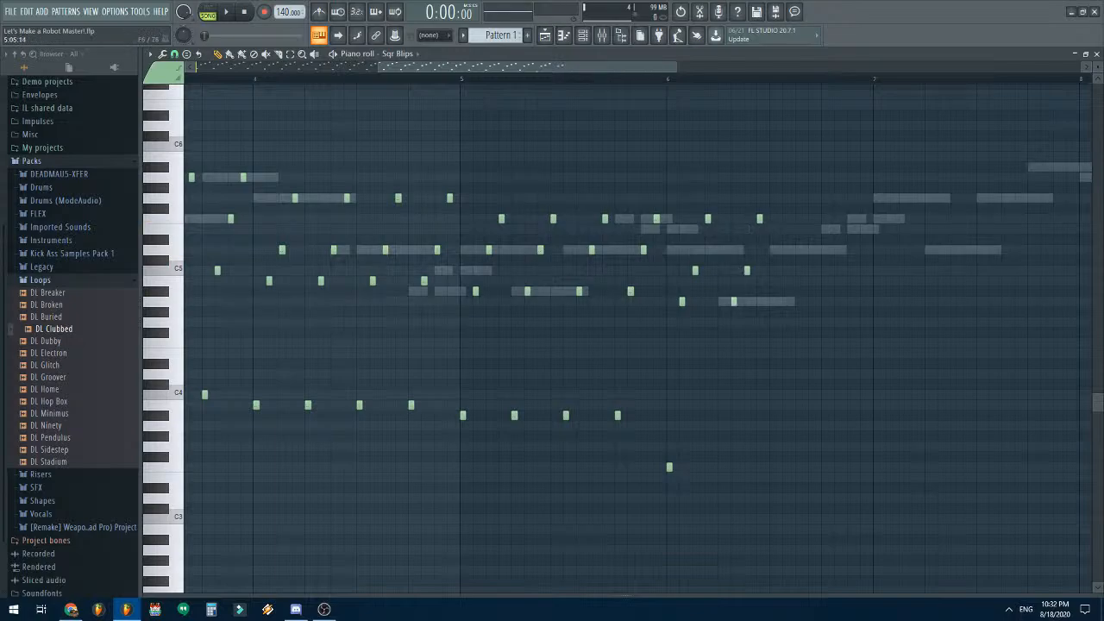
# - Complete the F3, A4, C5 and F5 arpeggio across the remaining beats of bar 6 and play the song to check it
pyautogui.press('space')
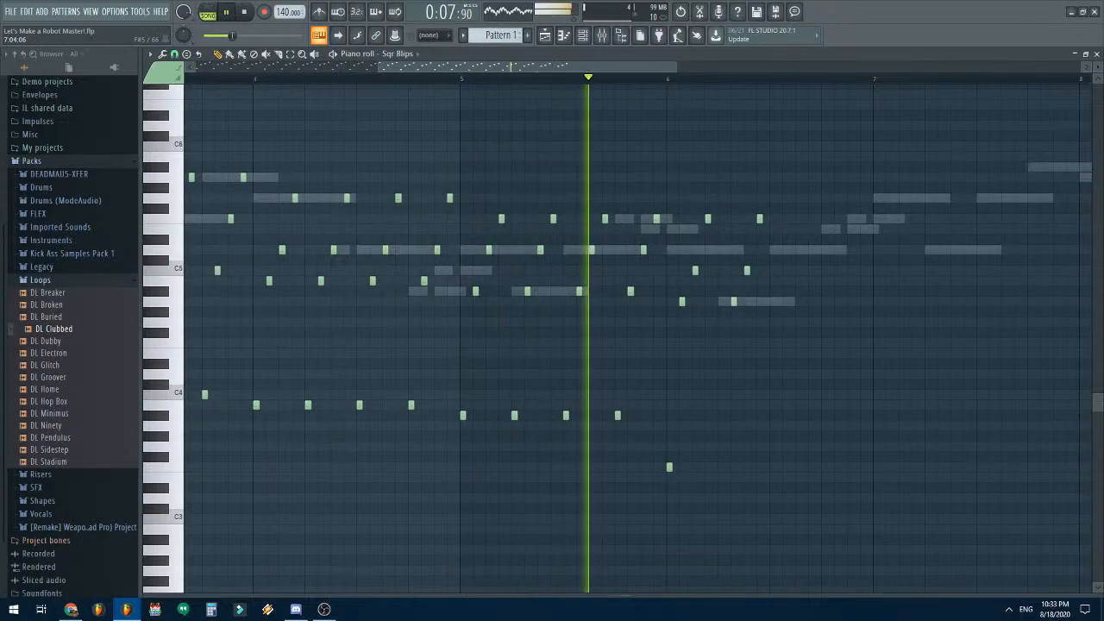
pyautogui.press('space')
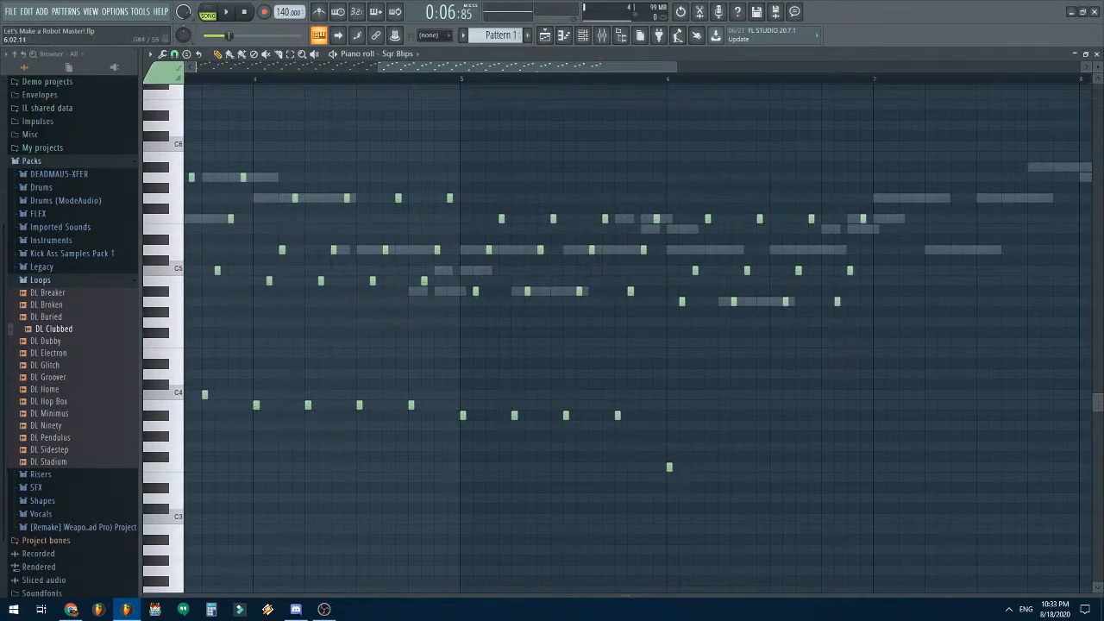
pyautogui.click(682, 301)
pyautogui.click(773, 466)
pyautogui.click(824, 466)
pyautogui.press('space')
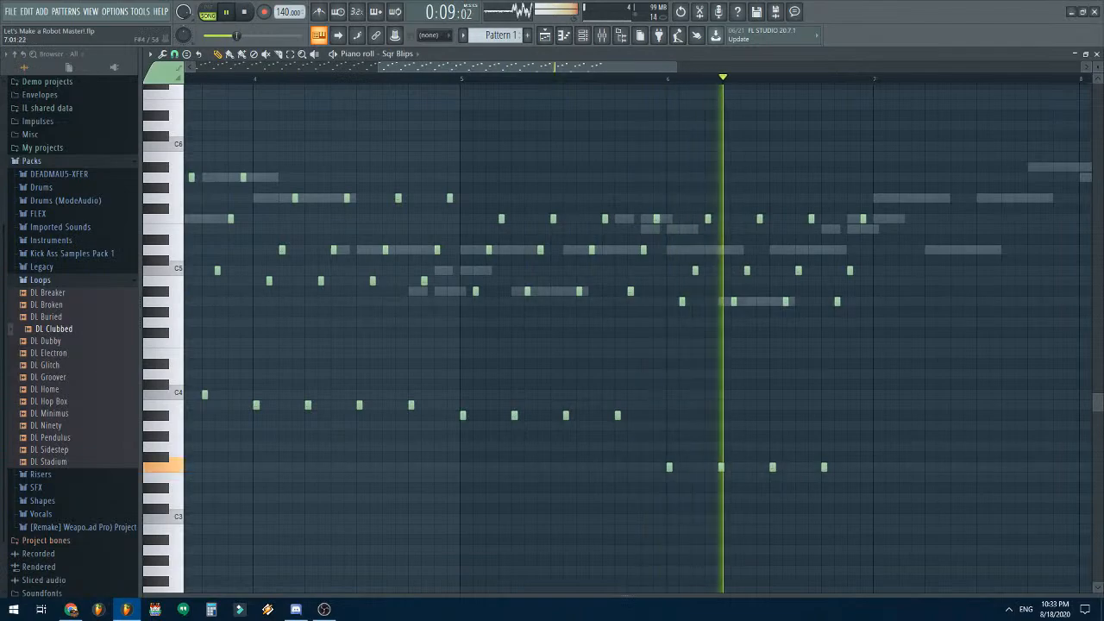
pyautogui.press('space')
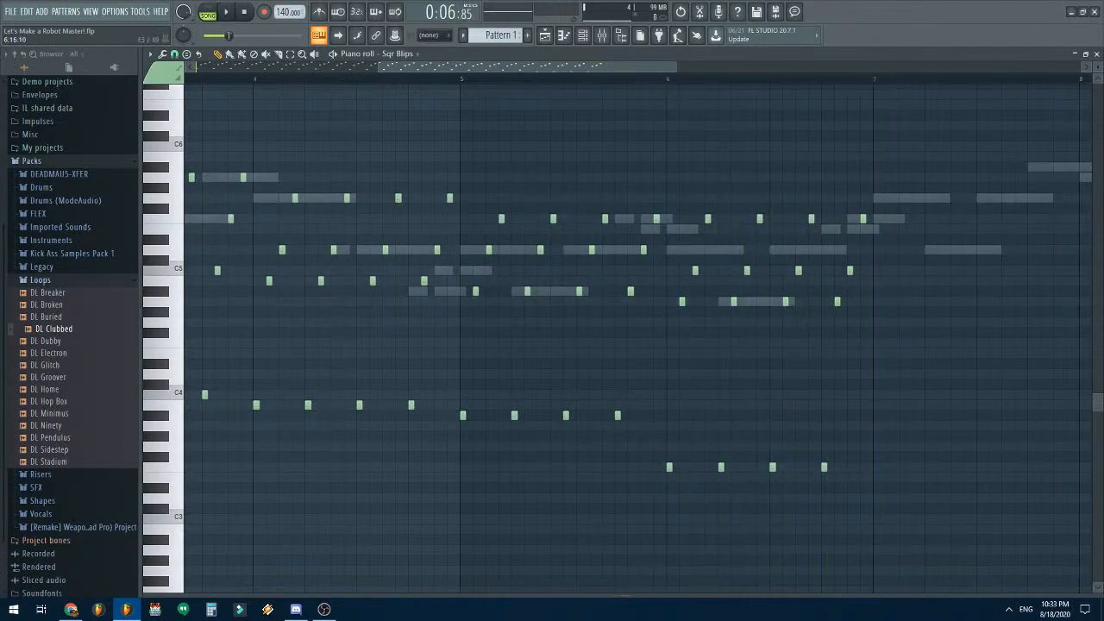
# - Add a rising sixteenth-note arpeggio of G3, A#4, D5 and G5 on the first beat of bar 7
pyautogui.click(875, 446)
pyautogui.click(888, 290)
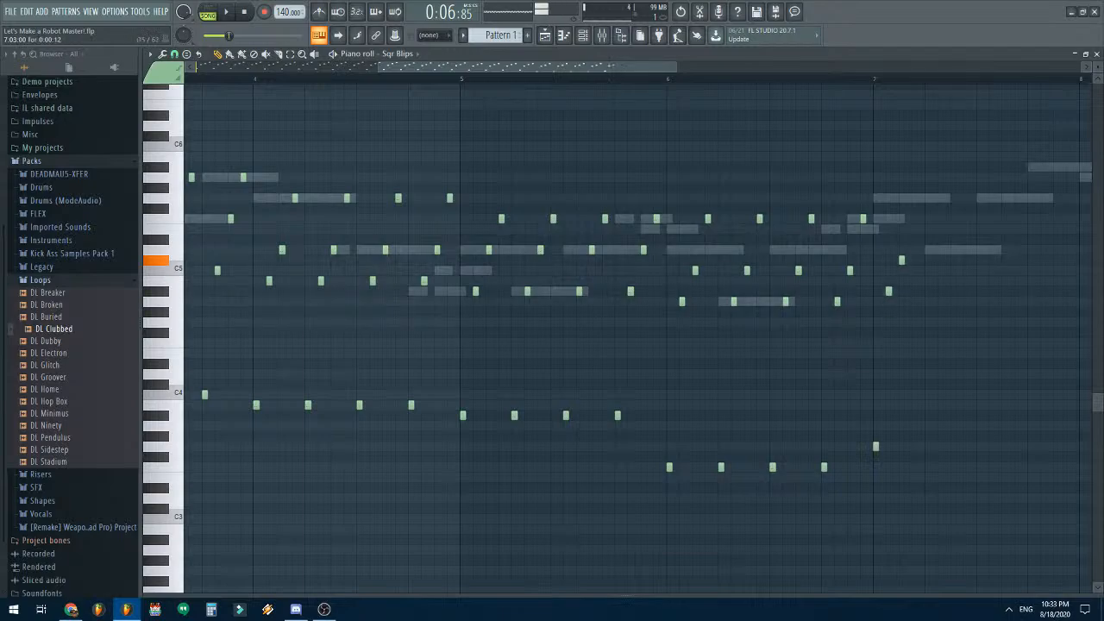
pyautogui.click(901, 249)
pyautogui.click(914, 197)
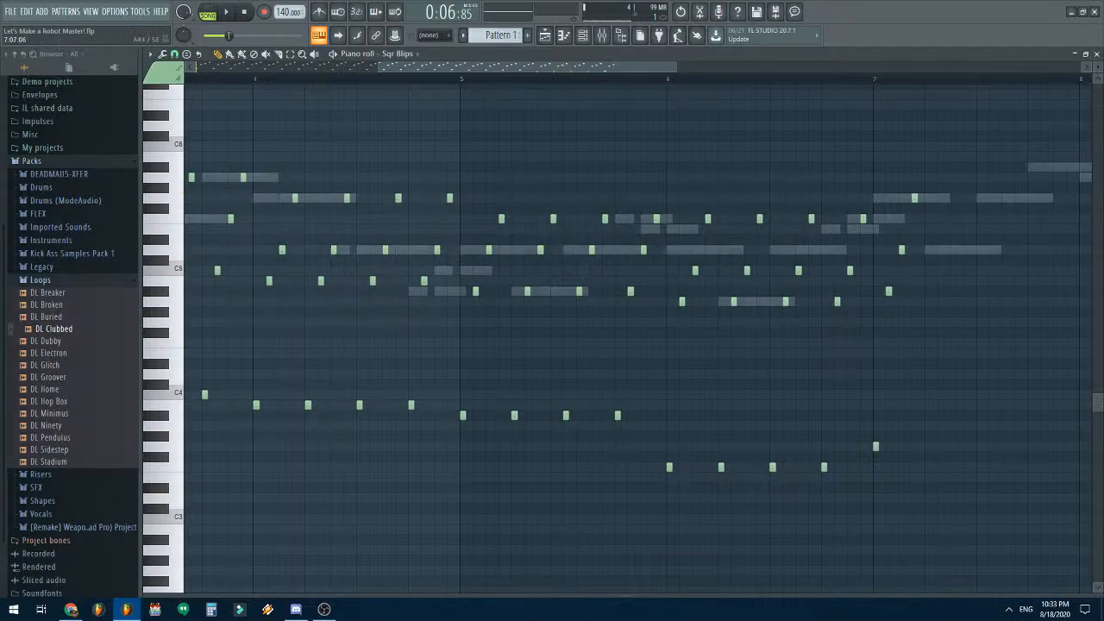
# - Repeat the G3, A#4, D5 and G5 arpeggio on the remaining three beats of bar 7
pyautogui.click(939, 290)
pyautogui.click(953, 249)
pyautogui.click(966, 197)
pyautogui.click(1004, 249)
pyautogui.click(1017, 197)
pyautogui.click(1056, 249)
pyautogui.click(1069, 197)
pyautogui.click(927, 445)
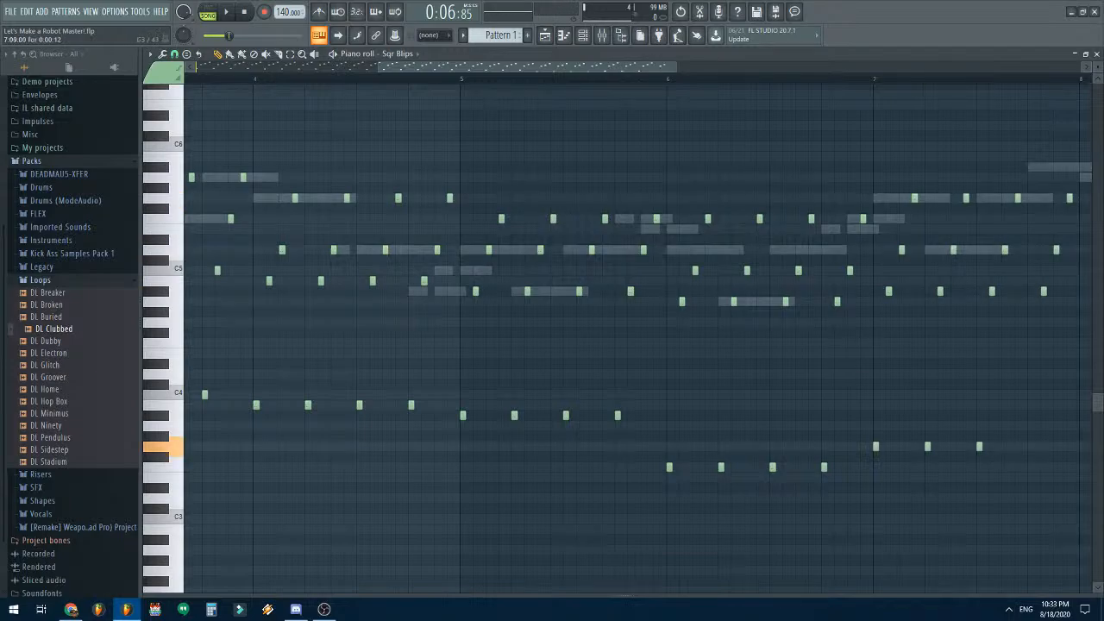
pyautogui.click(978, 445)
pyautogui.moveTo(617, 66); pyautogui.dragTo(777, 68)
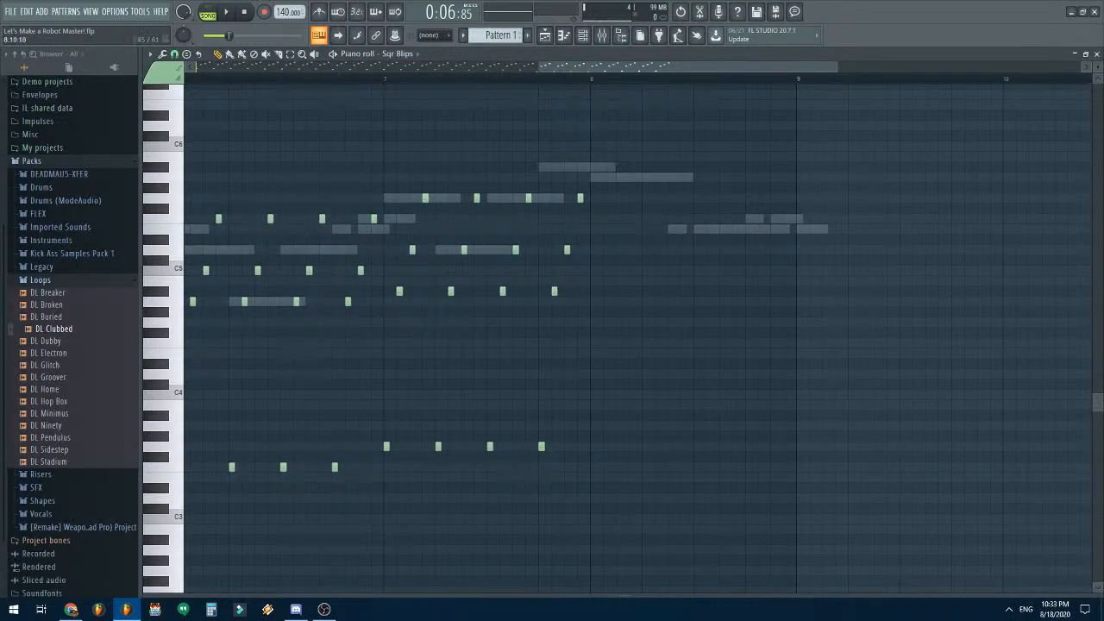
pyautogui.moveTo(588, 66); pyautogui.dragTo(612, 67)
pyautogui.click(469, 446)
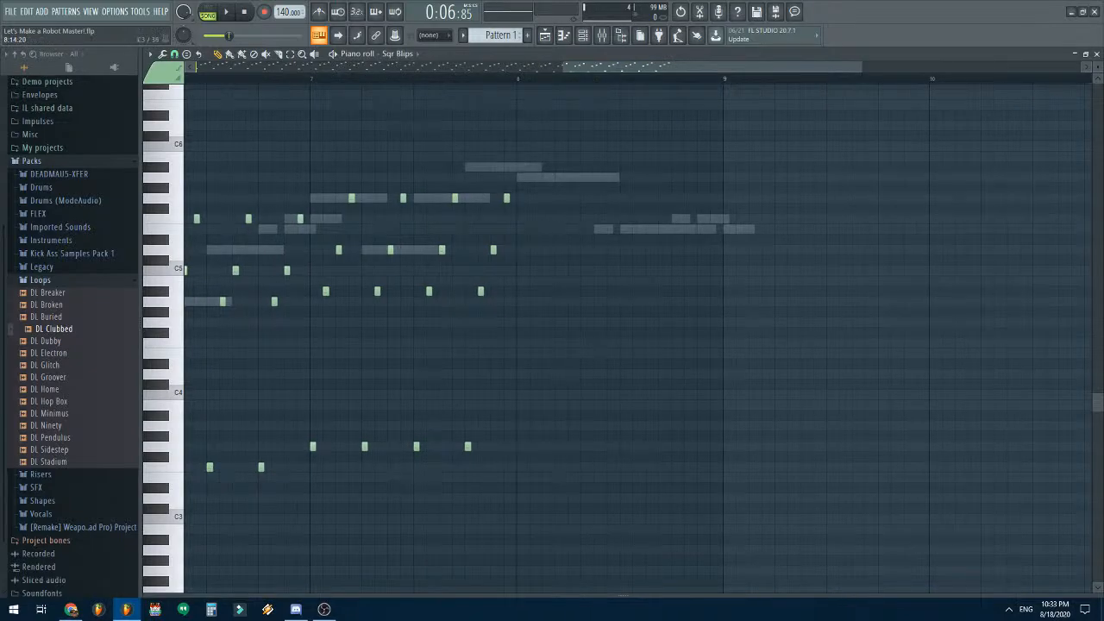
# - Place an A3 note on every beat of bar 8 and follow the first one with C#5, E5 and A5 sixteenths
pyautogui.click(519, 425)
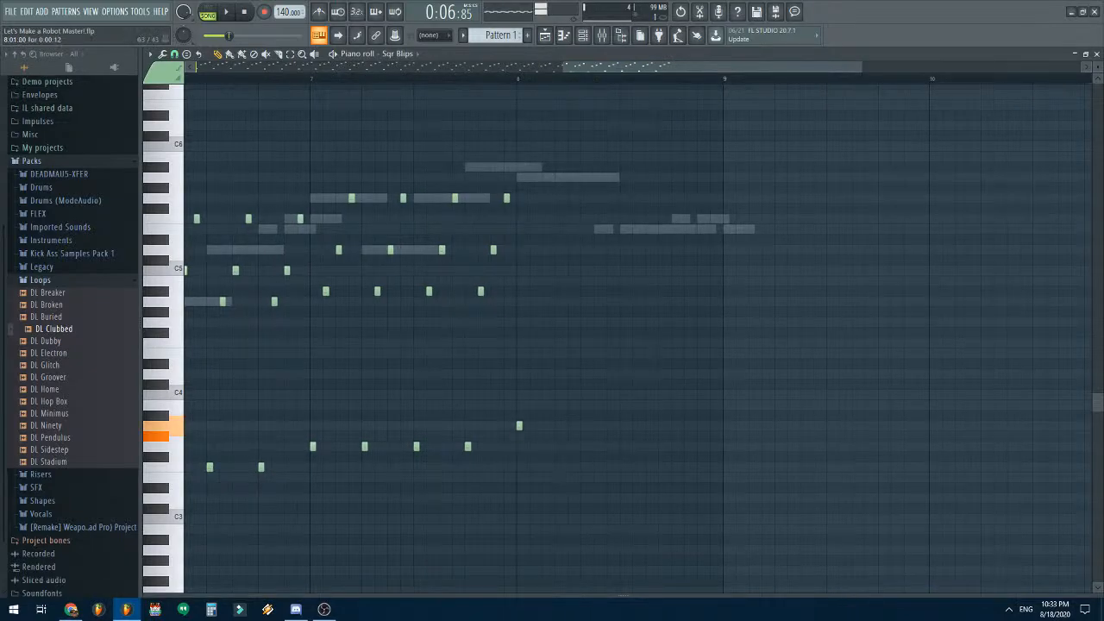
pyautogui.click(571, 425)
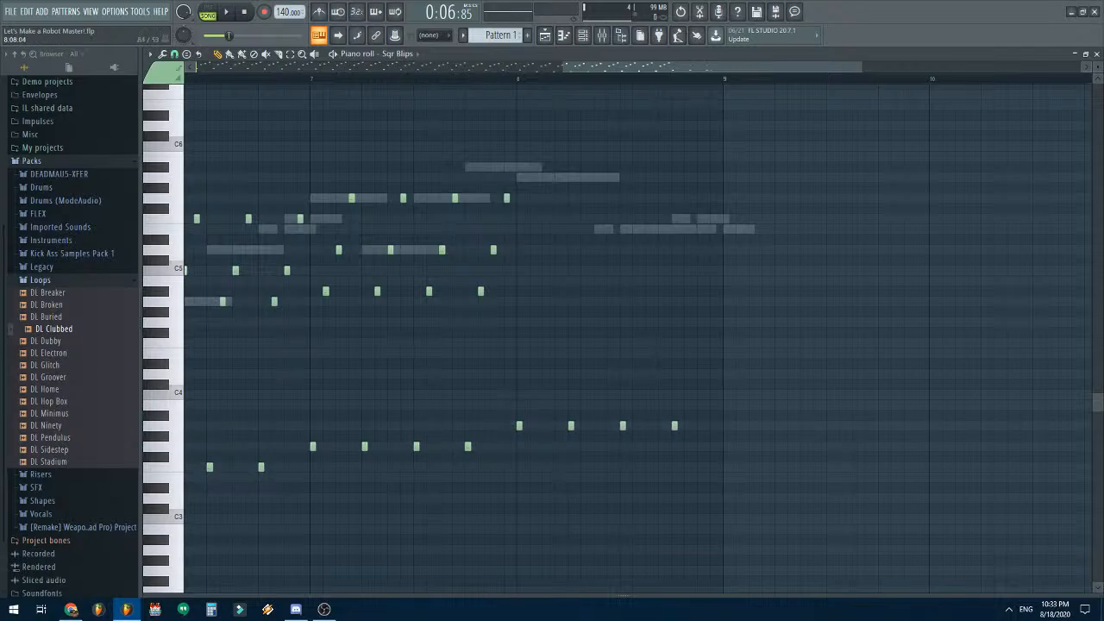
pyautogui.moveTo(533, 270)
pyautogui.mouseDown()
pyautogui.moveTo(532, 281)
pyautogui.moveTo(533, 260)
pyautogui.mouseUp()
pyautogui.click(545, 228)
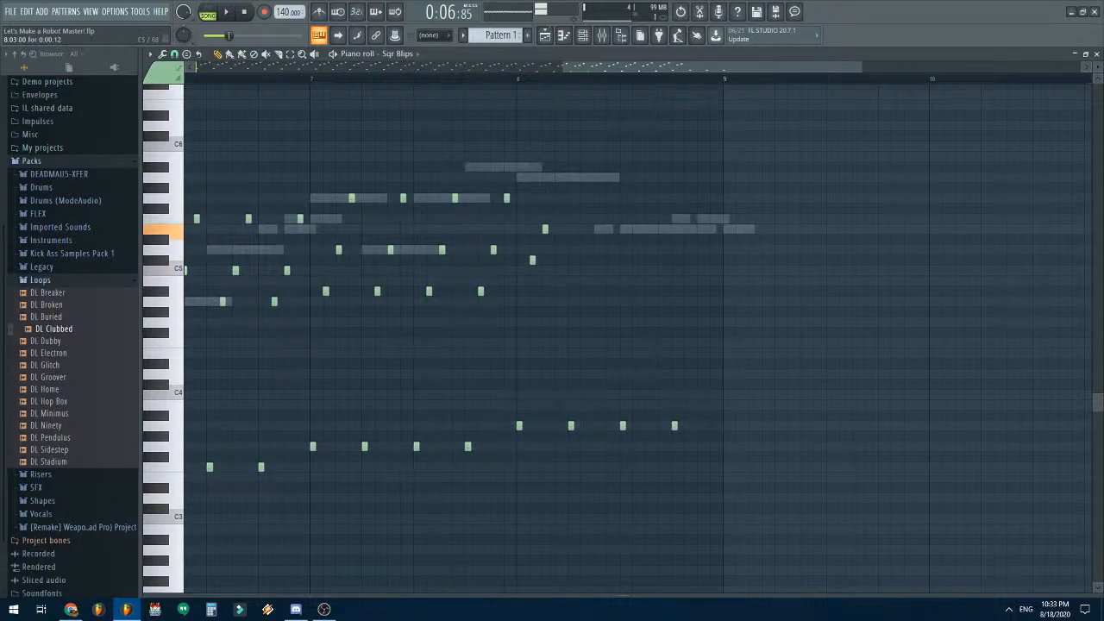
pyautogui.click(558, 177)
# - Repeat the C#5, E5 and A5 notes after the A3 notes on the remaining three beats of bar 8
pyautogui.click(584, 260)
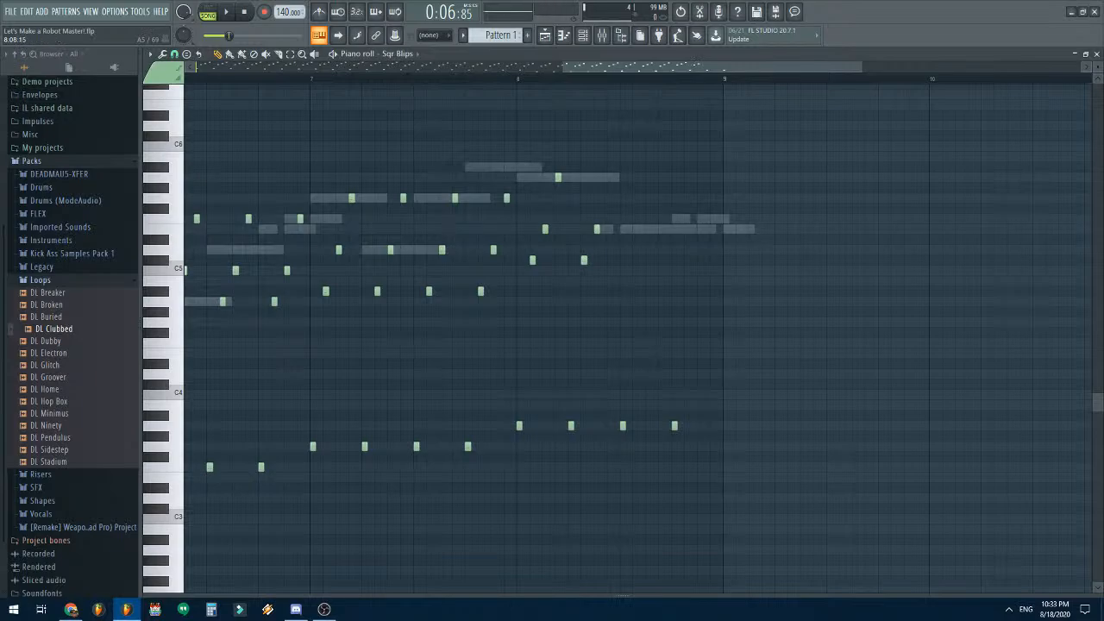
pyautogui.click(648, 228)
pyautogui.click(662, 176)
pyautogui.click(687, 260)
pyautogui.click(713, 177)
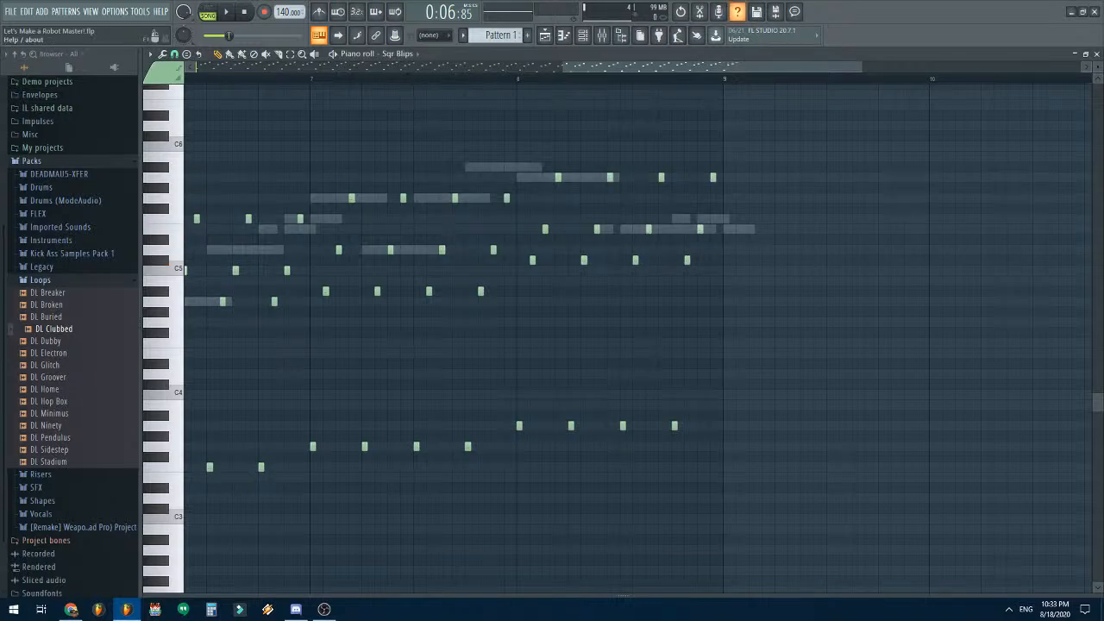
# - Save the project and close the Sqr Blips piano roll
pyautogui.moveTo(752, 68); pyautogui.dragTo(377, 67)
pyautogui.scroll(-6, 480, 198)
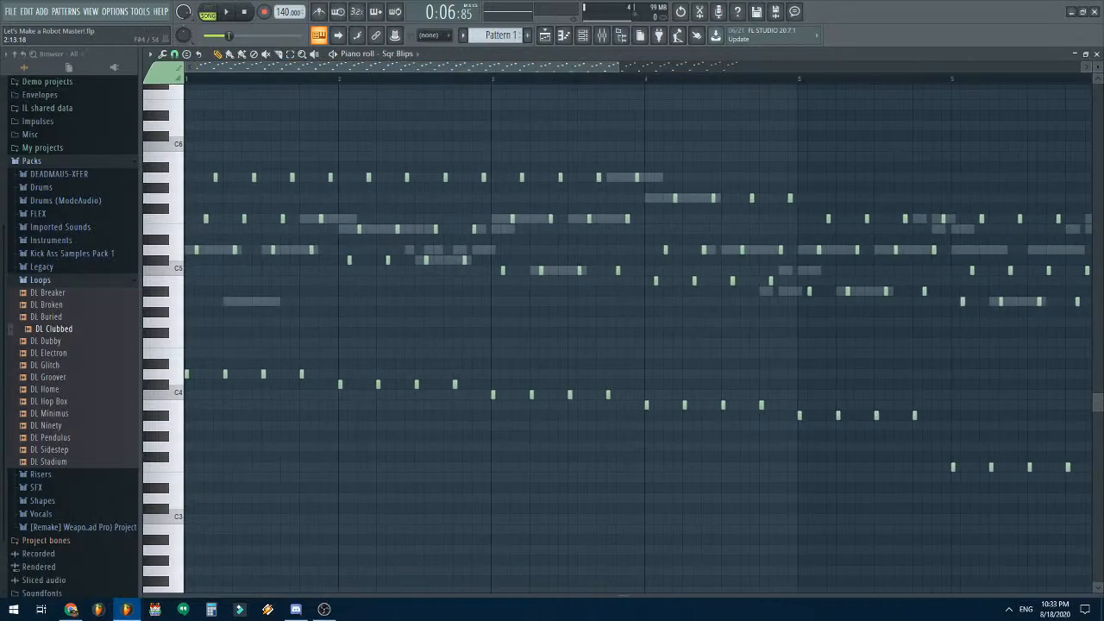
pyautogui.click(10, 12)
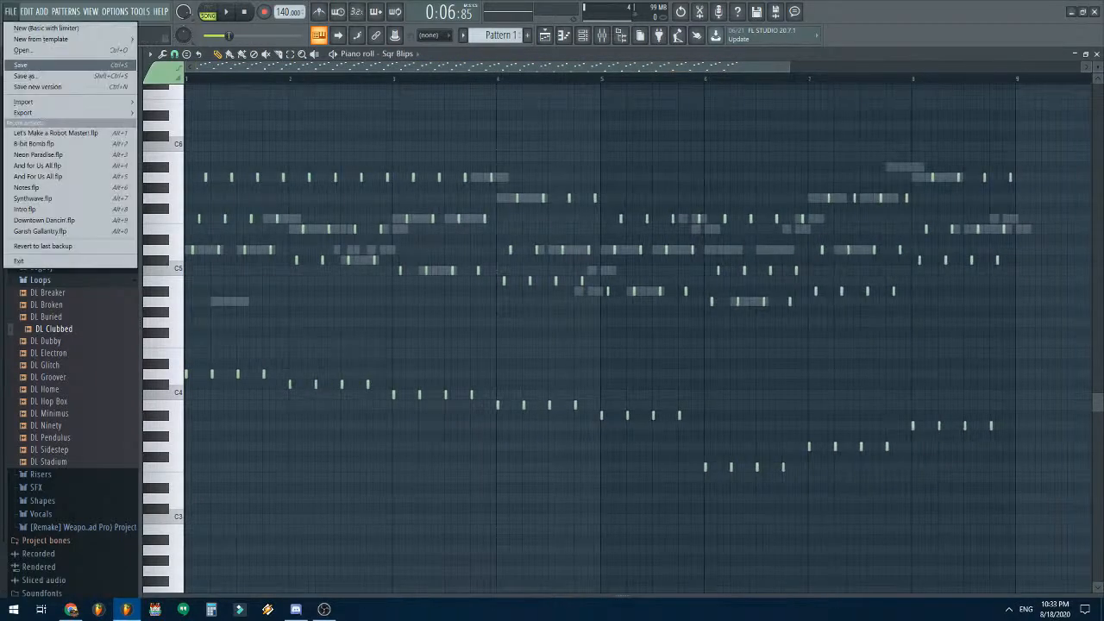
pyautogui.click(18, 65)
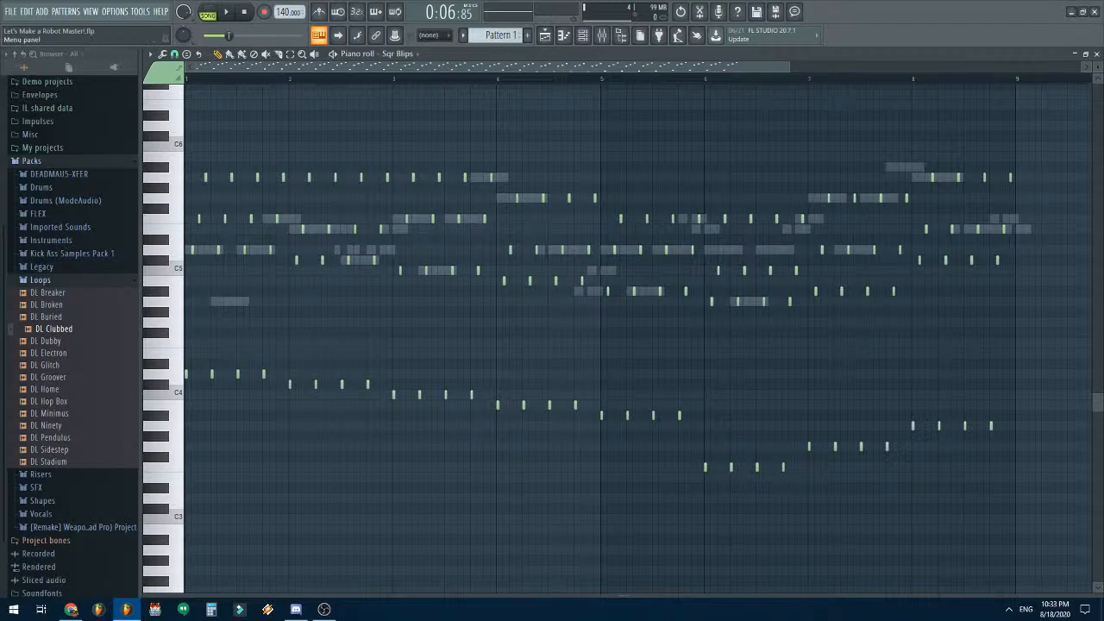
pyautogui.click(10, 12)
pyautogui.click(23, 65)
pyautogui.click(1096, 53)
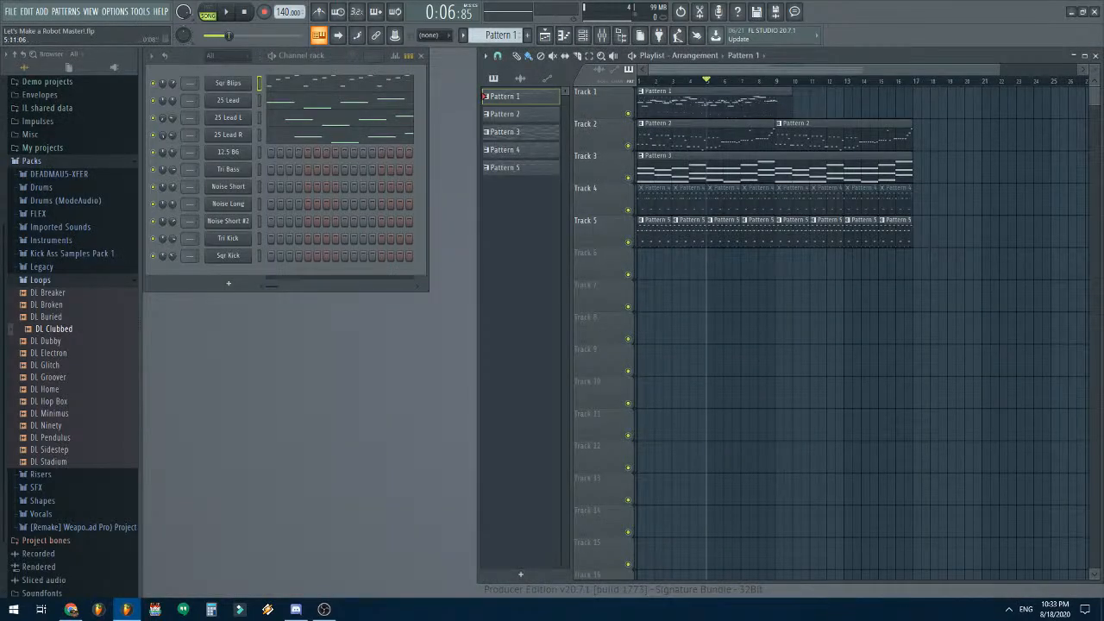
# - Play the arrangement from its start and inspect the Sqr Blips notes in the piano roll
pyautogui.moveTo(677, 81); pyautogui.dragTo(639, 81)
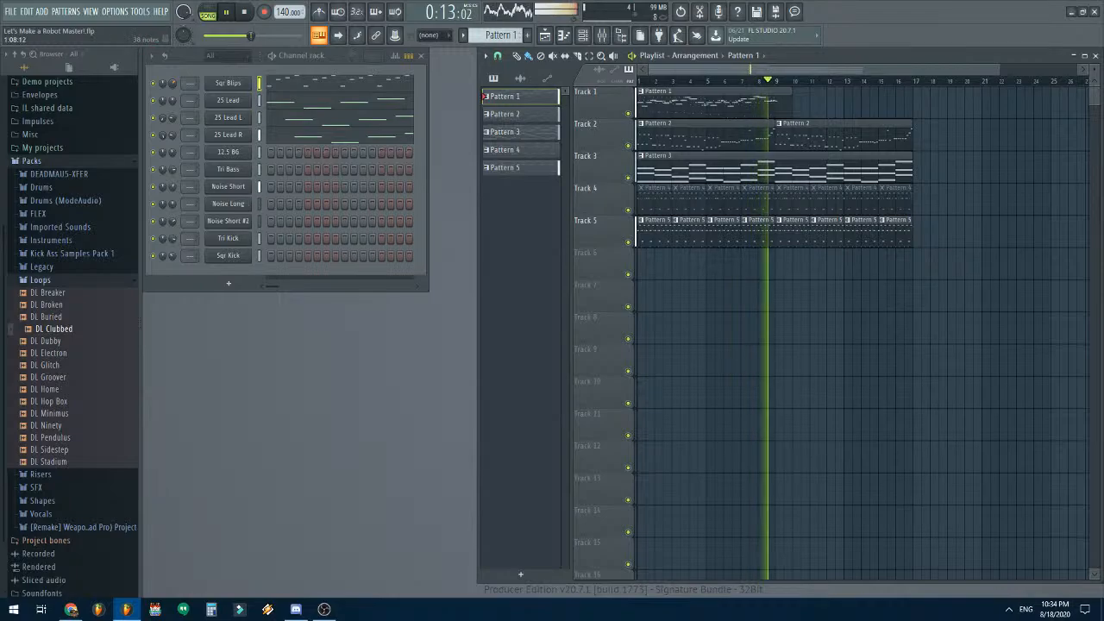
pyautogui.press('space')
pyautogui.press('F7')
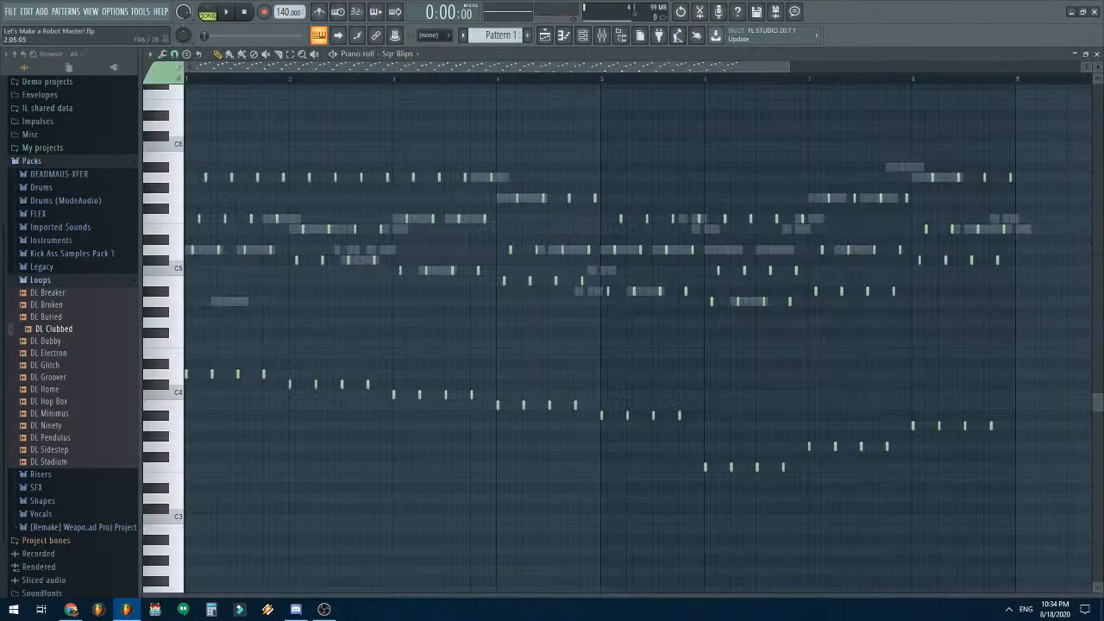
pyautogui.hotkey('ctrl', 'a')
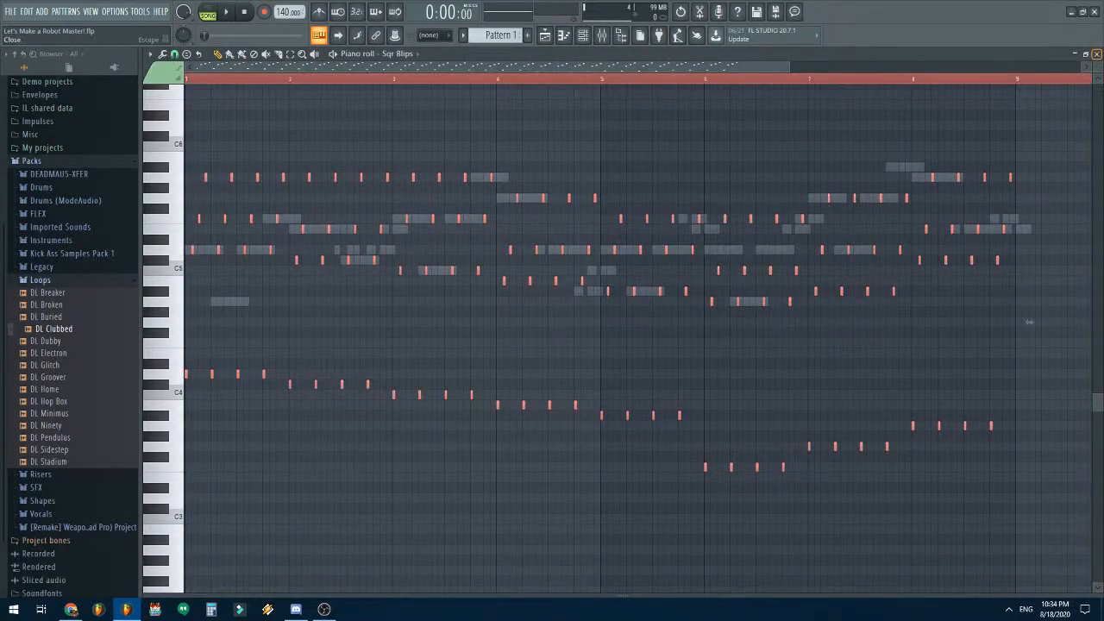
pyautogui.click(1096, 54)
# - Clone the Sqr Blips channel and rename the clone Sqr Blips R
pyautogui.rightClick(229, 83)
pyautogui.click(274, 183)
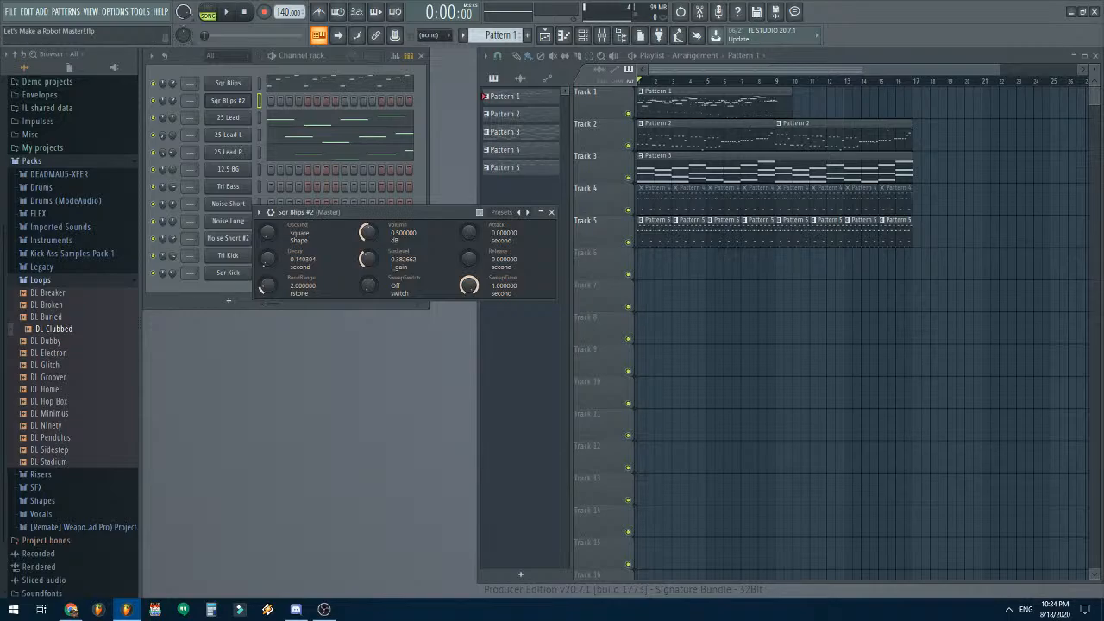
pyautogui.click(551, 212)
pyautogui.rightClick(227, 100)
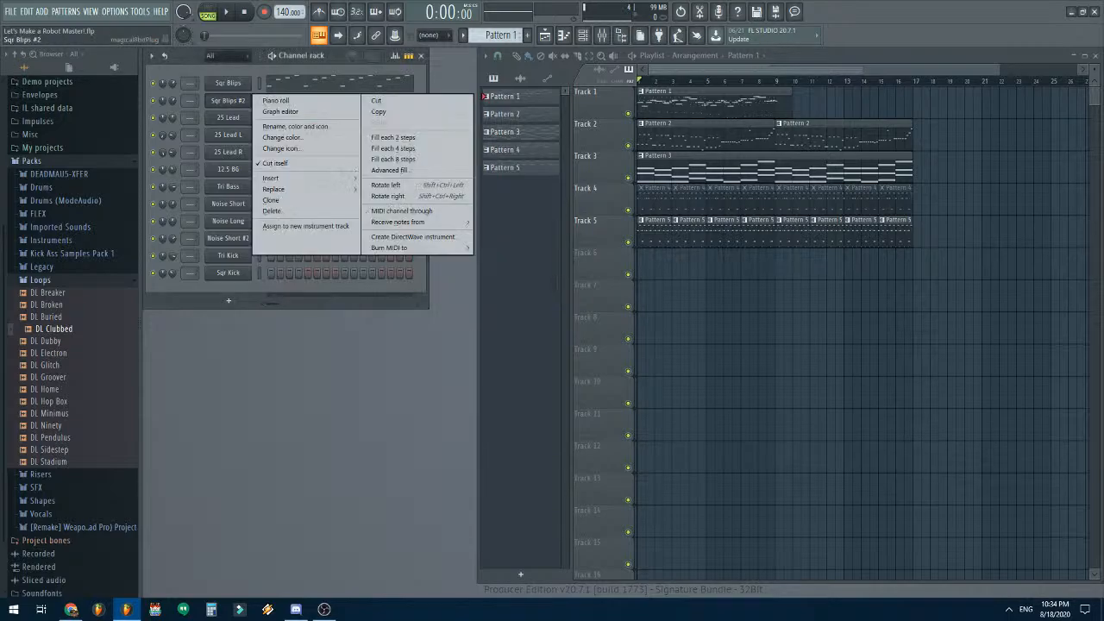
pyautogui.click(295, 126)
pyautogui.press('End')
pyautogui.press('BackSpace')
pyautogui.press('BackSpace')
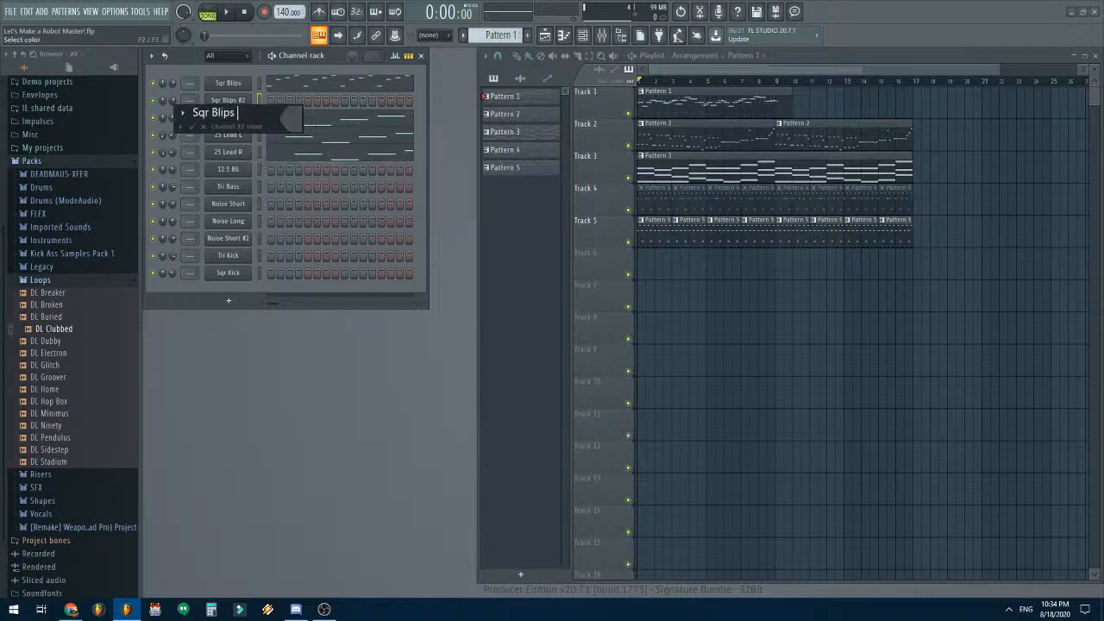
pyautogui.press('Return')
# - Clone the Sqr Blips R channel and rename the new clone Sqr Blips L
pyautogui.rightClick(228, 100)
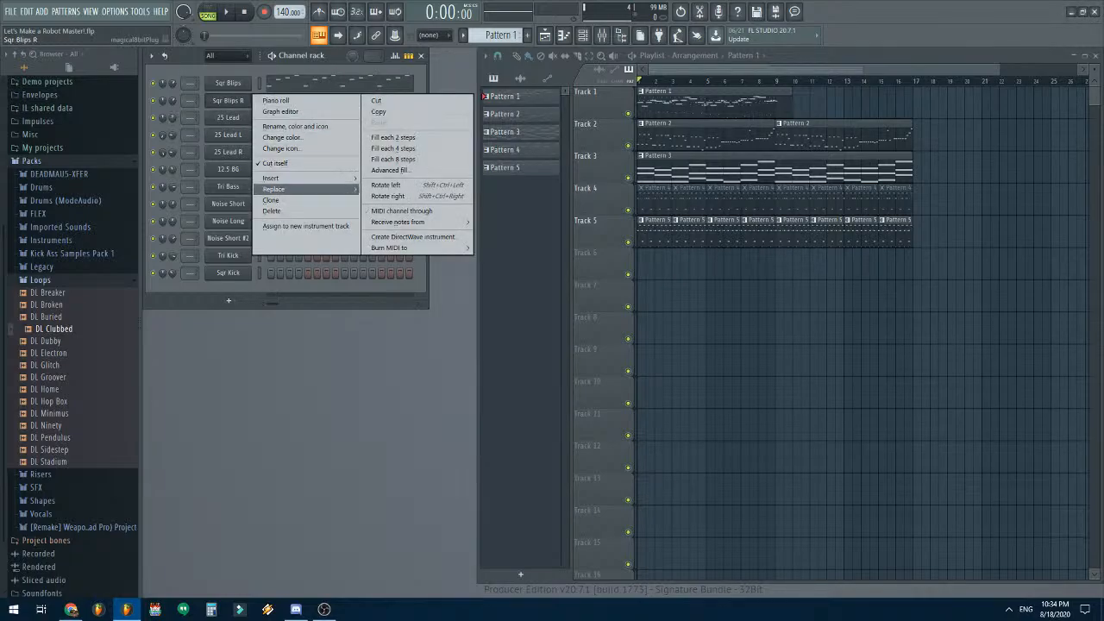
pyautogui.click(295, 200)
pyautogui.click(565, 227)
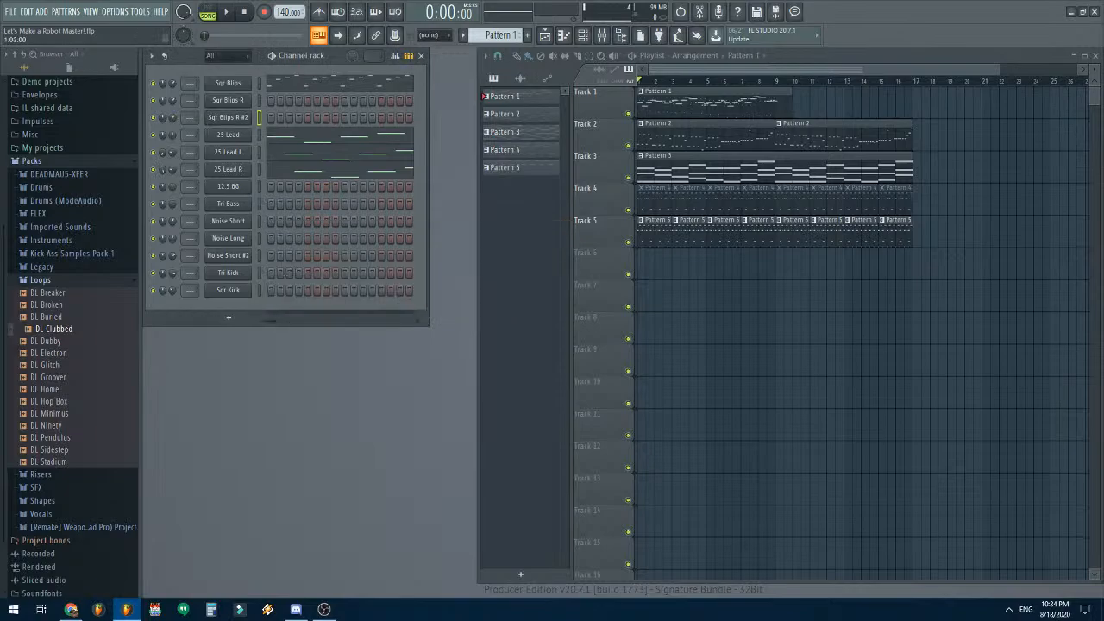
pyautogui.rightClick(228, 117)
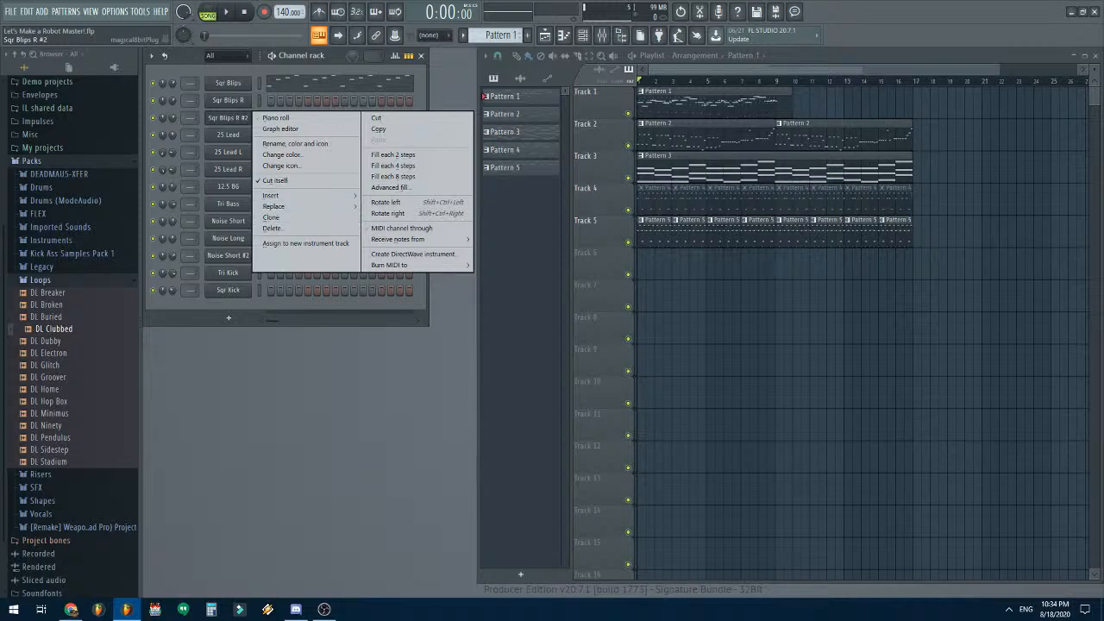
pyautogui.click(295, 144)
pyautogui.press('BackSpace')
pyautogui.press('BackSpace')
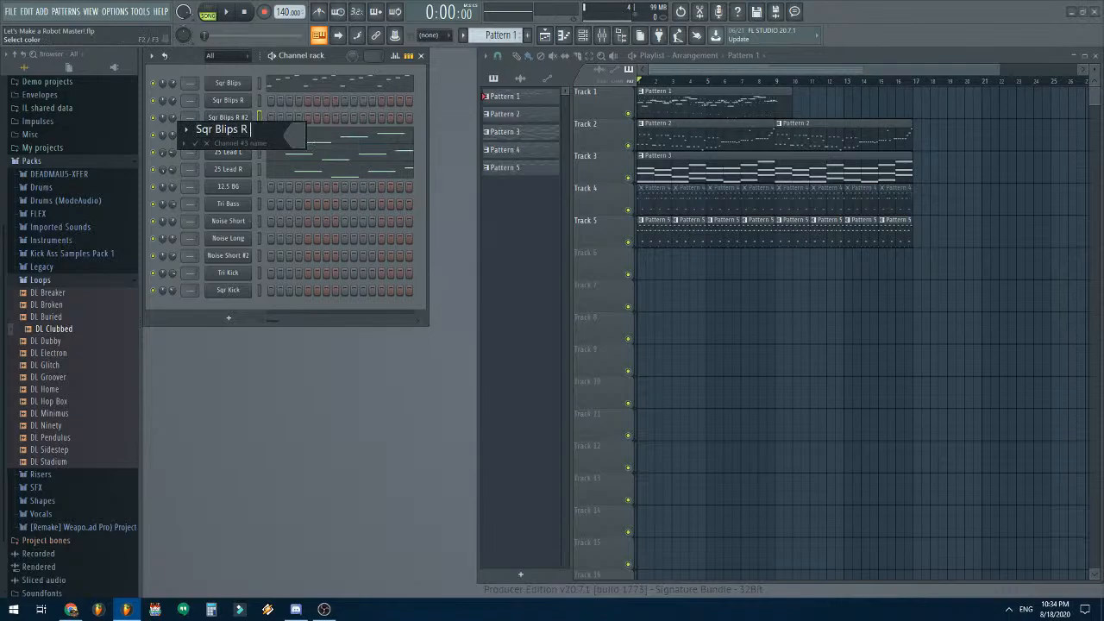
pyautogui.write('L')
pyautogui.press('Return')
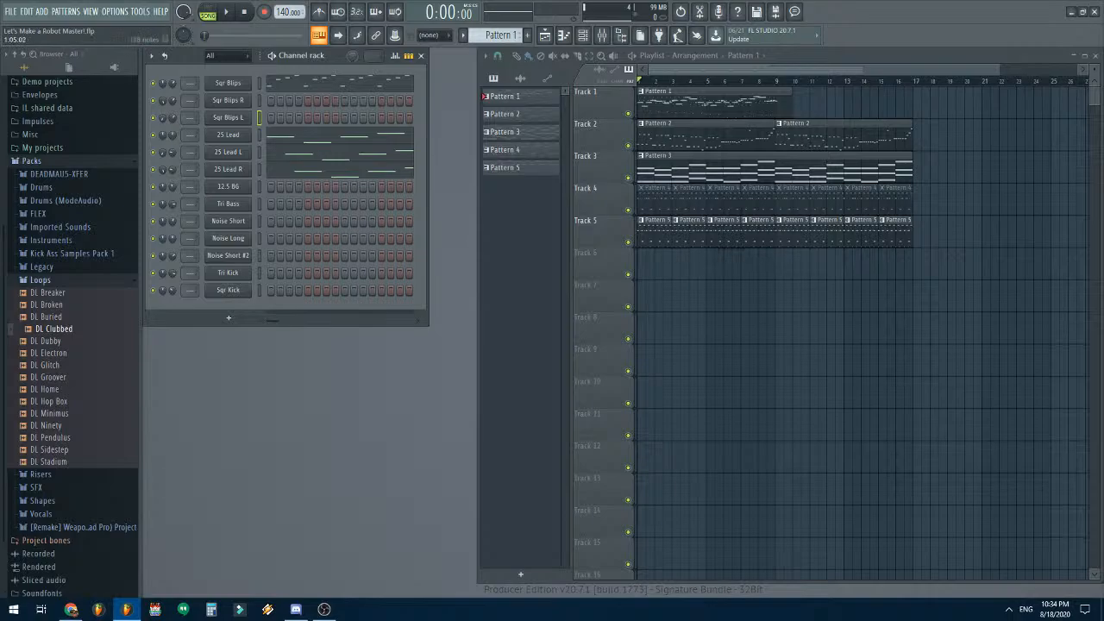
# - Copy all Sqr Blips notes into Sqr Blips R and shift them one step later in the piano roll
pyautogui.click(305, 84)
pyautogui.hotkey('ctrl', 'a')
pyautogui.scroll(3, 298, 92)
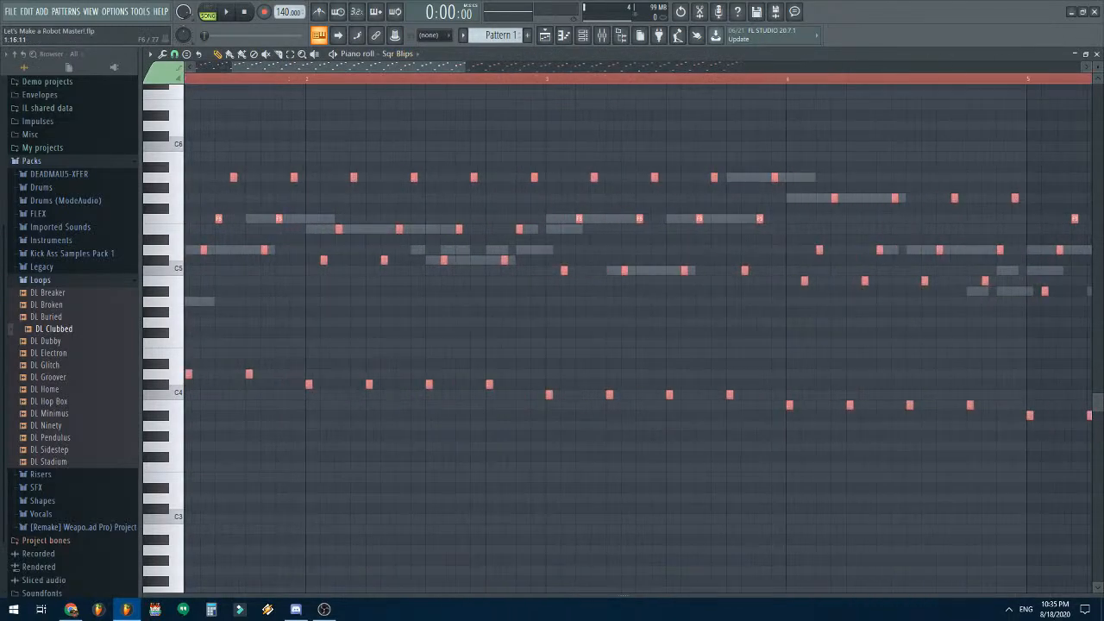
pyautogui.click(399, 53)
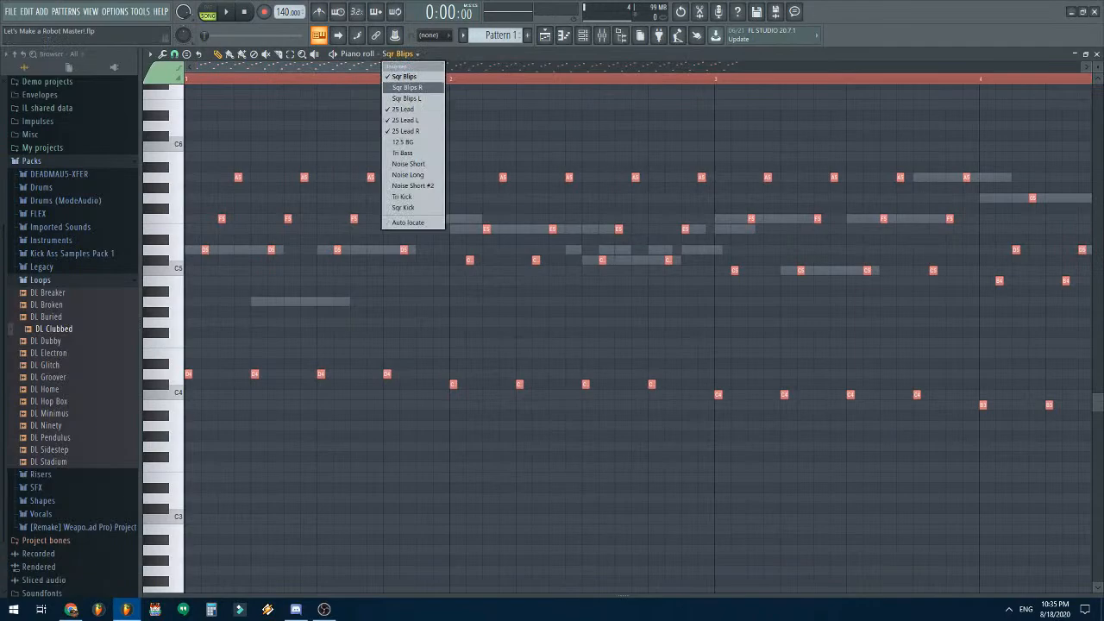
pyautogui.click(407, 87)
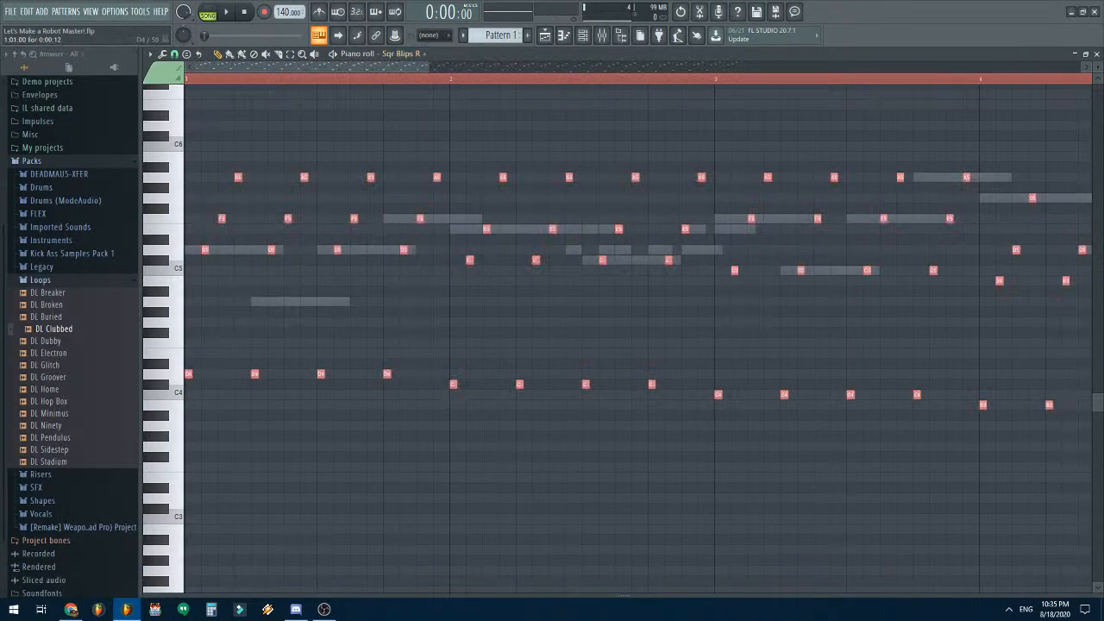
pyautogui.hotkey('shift', 'Right')
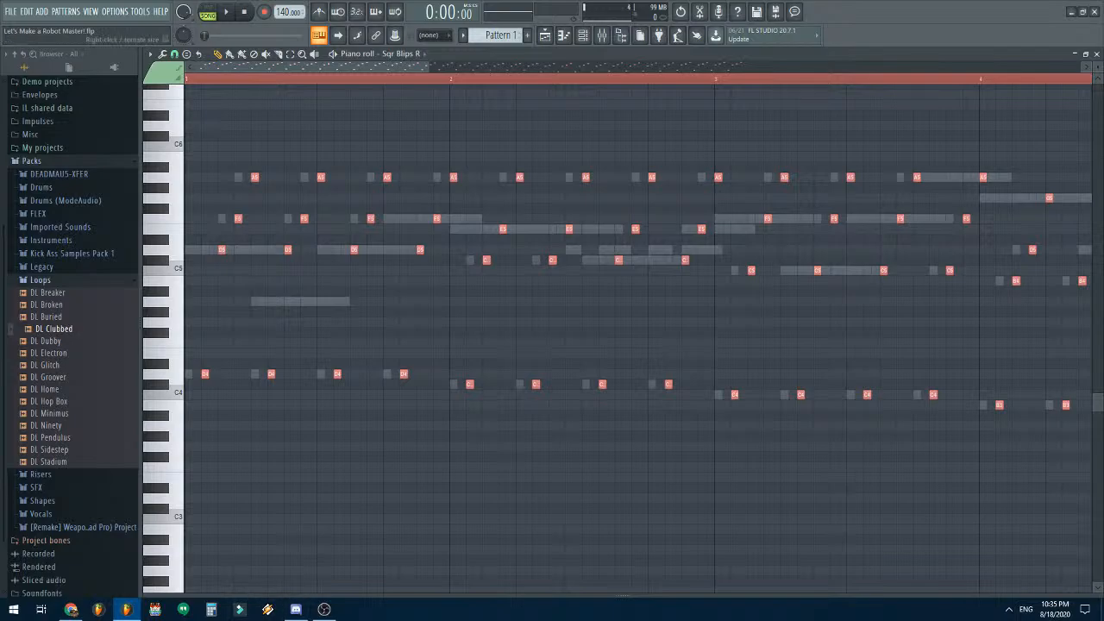
pyautogui.rightClick(307, 595)
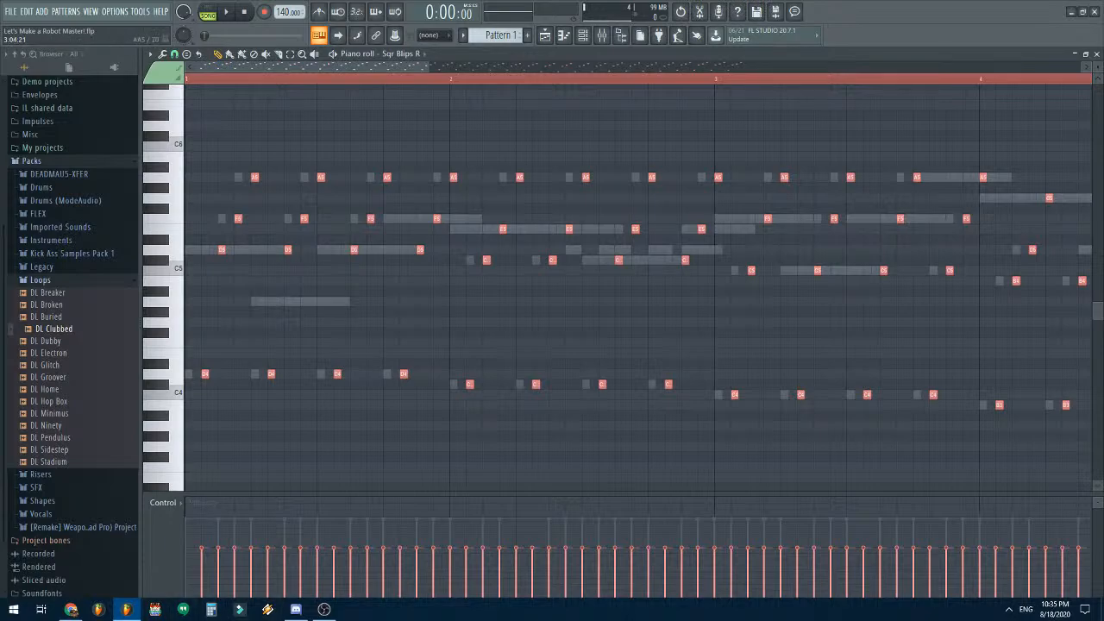
pyautogui.click(1096, 53)
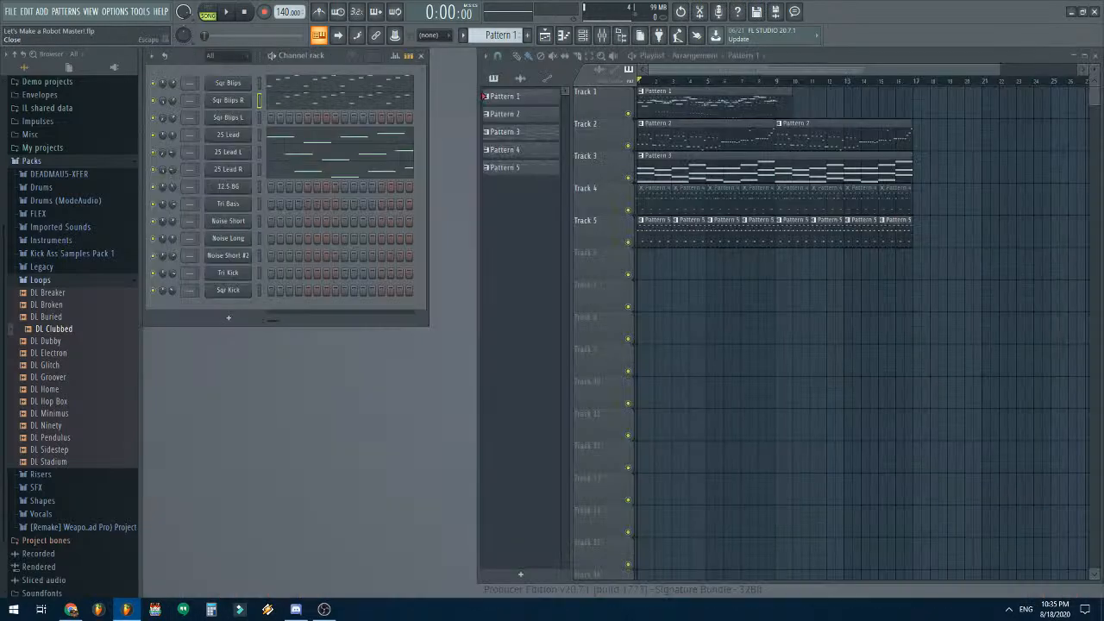
# - Copy the shifted Sqr Blips R notes into Sqr Blips L and shift them one more step later
pyautogui.rightClick(252, 104)
pyautogui.click(285, 117)
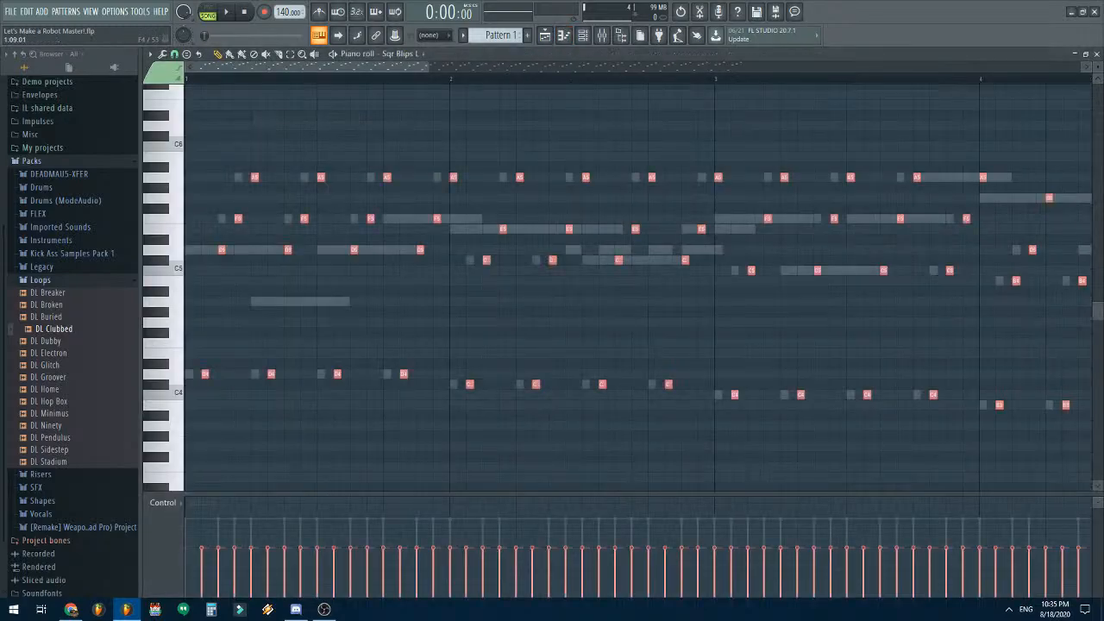
pyautogui.hotkey('shift', 'Right')
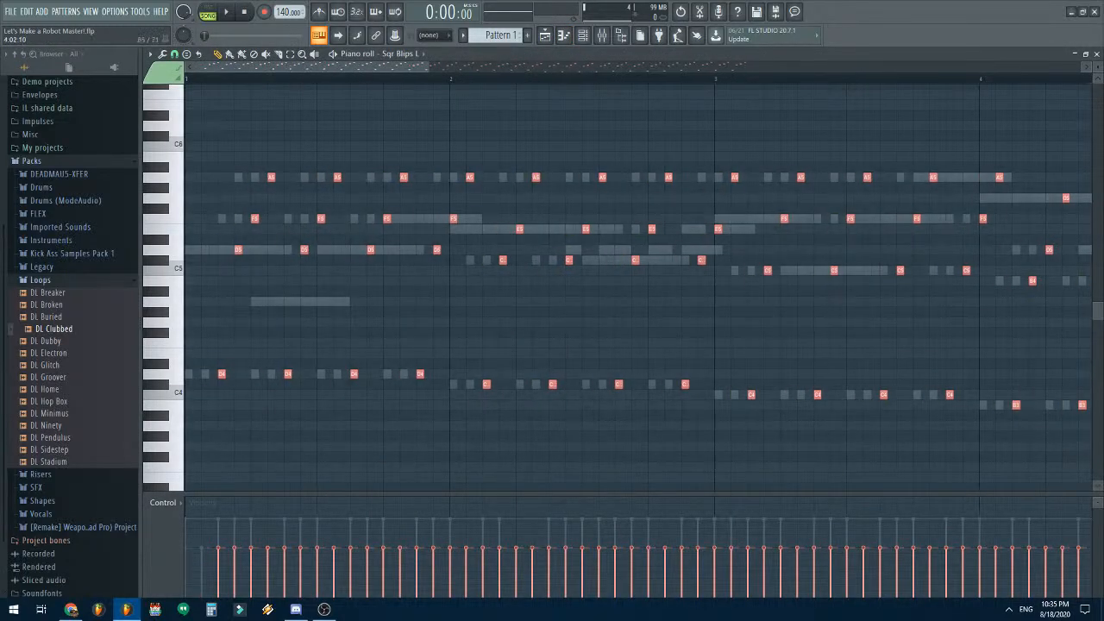
pyautogui.click(1095, 53)
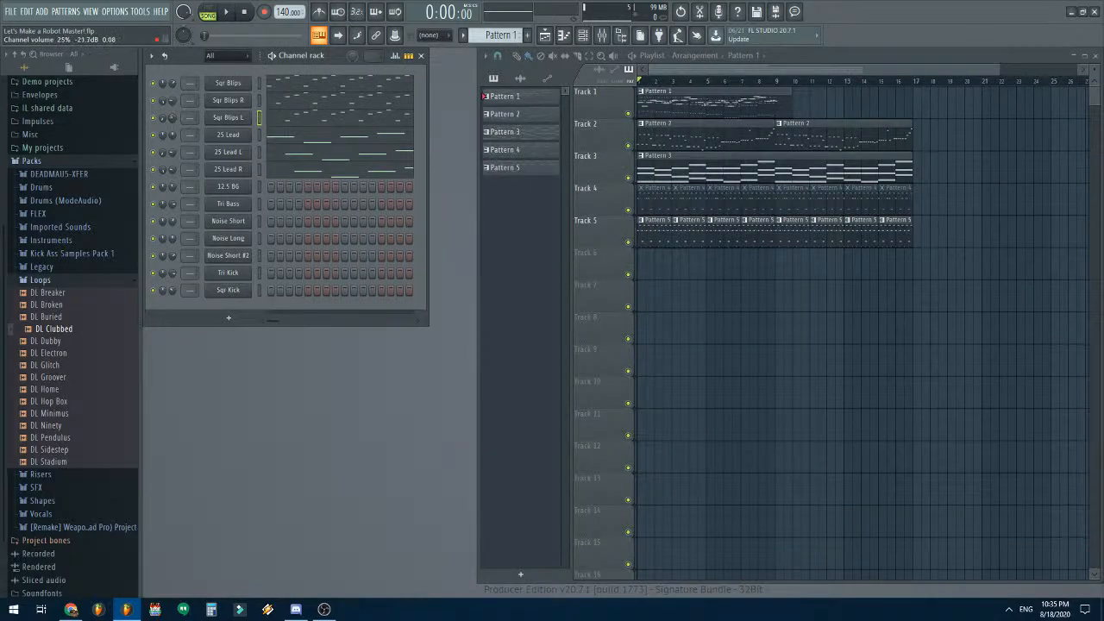
# - Save the project and play the arrangement from its start while adjusting the Sqr Blips L channel volume
pyautogui.click(10, 12)
pyautogui.click(26, 64)
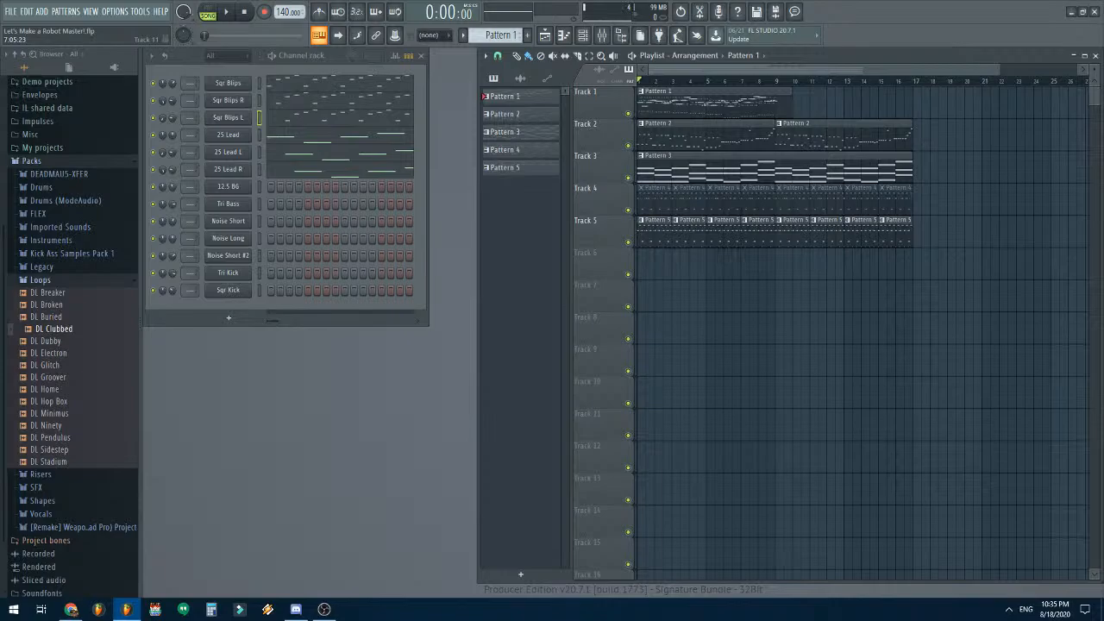
pyautogui.press('space')
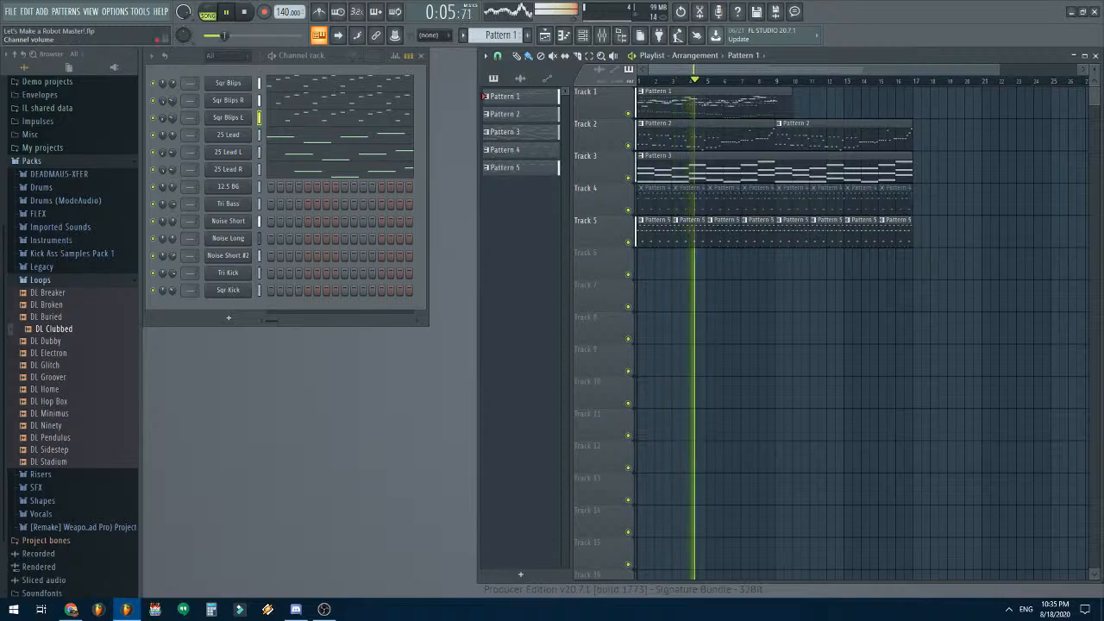
pyautogui.moveTo(172, 117); pyautogui.dragTo(172, 122)
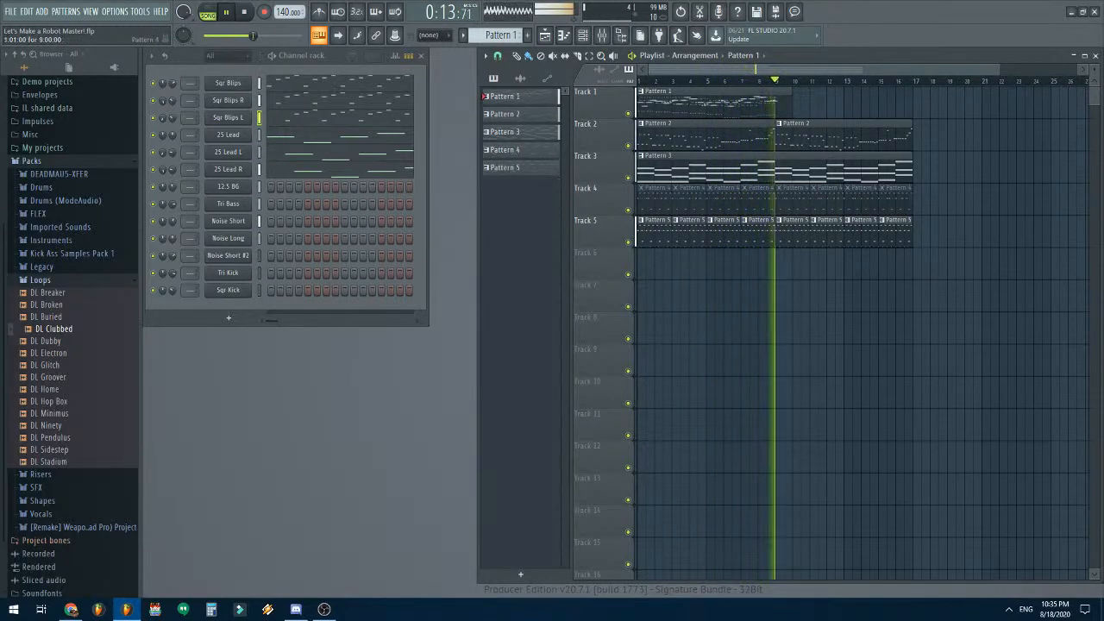
pyautogui.press('space')
# - Place a rising C#5, E5, A5, C#6 run in Sqr Blips, starting halfway through bar 8
pyautogui.click(344, 84)
pyautogui.scroll(-4, 838, 285)
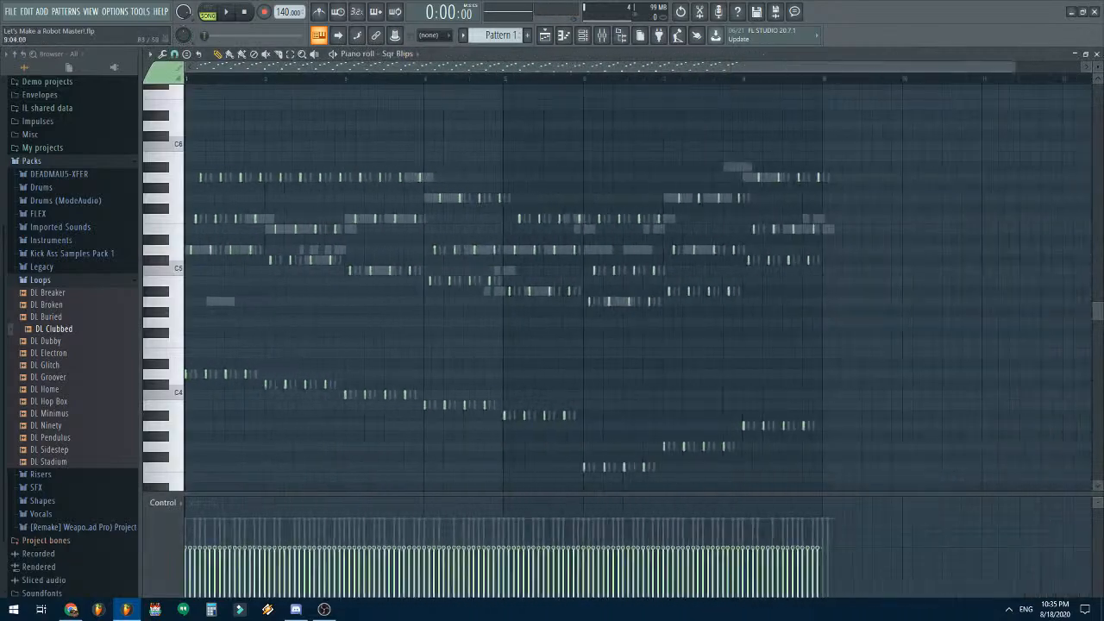
pyautogui.scroll(4, 638, 285)
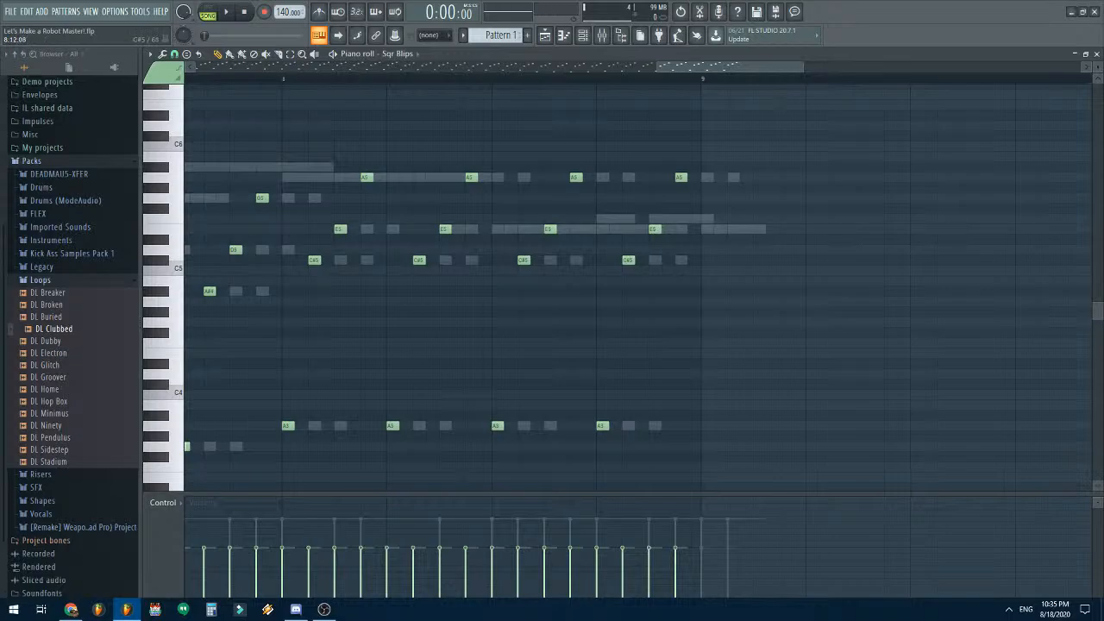
pyautogui.scroll(3, 638, 285)
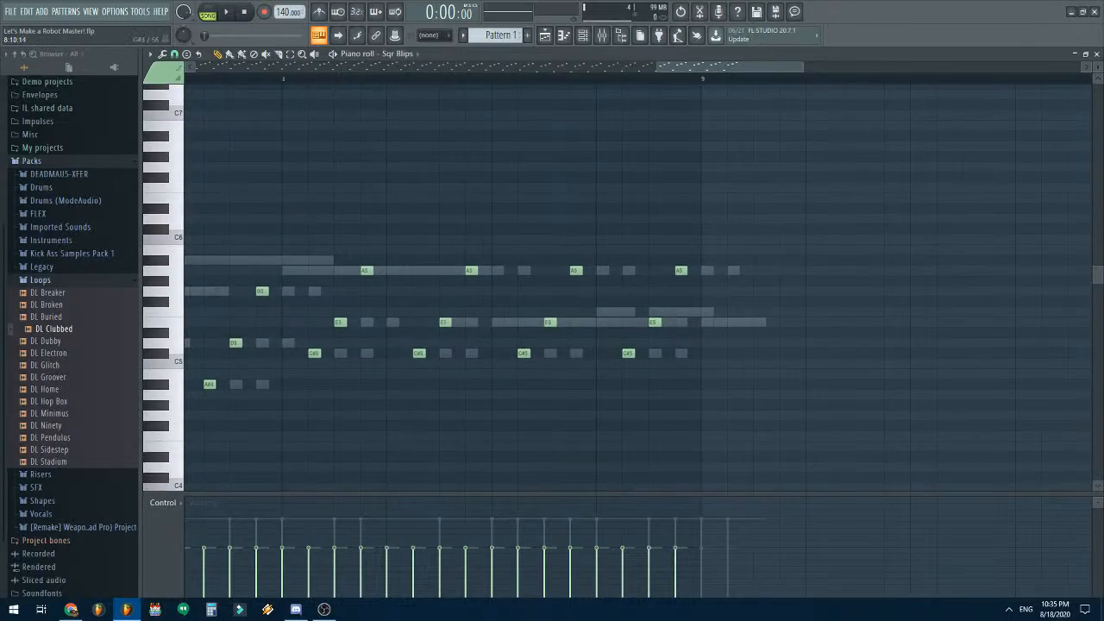
pyautogui.scroll(-3, 638, 285)
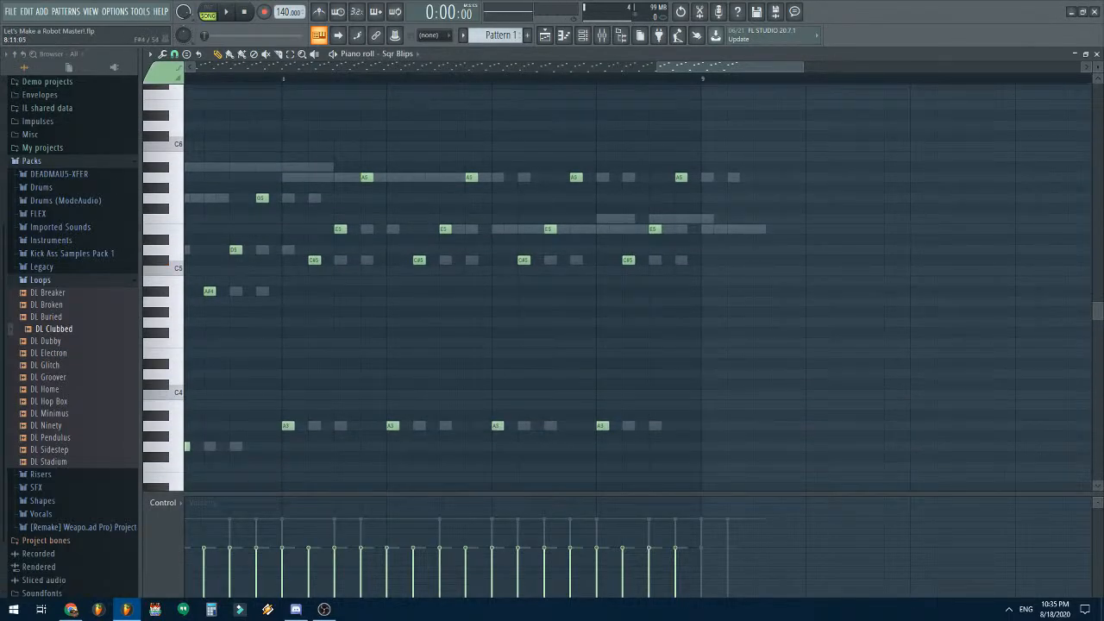
pyautogui.scroll(3, 638, 284)
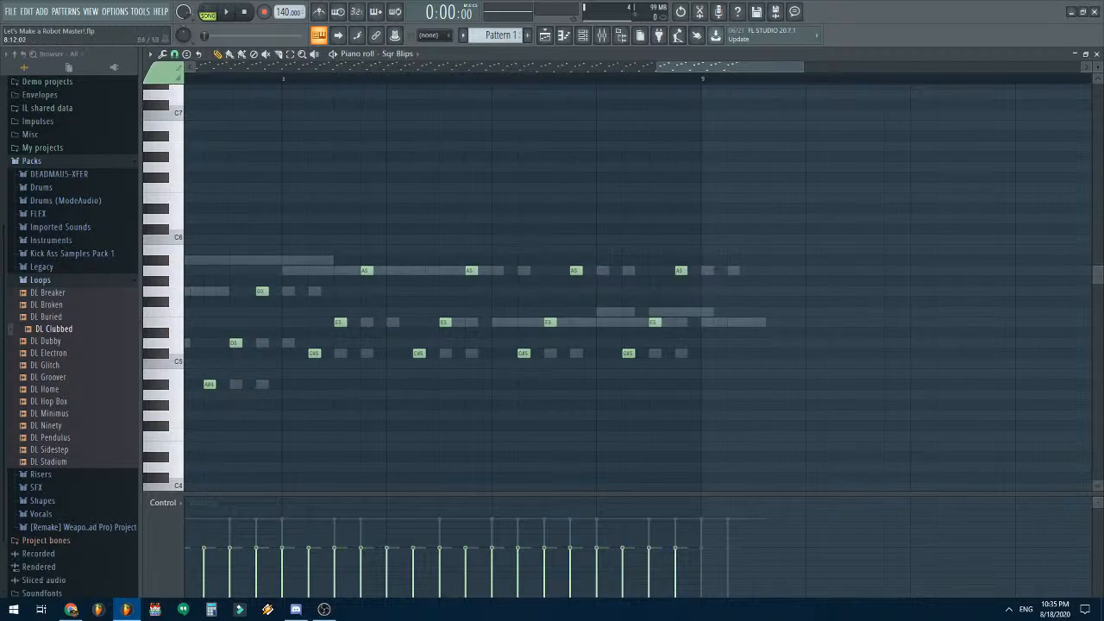
pyautogui.moveTo(524, 353); pyautogui.dragTo(497, 353)
pyautogui.click(523, 322)
pyautogui.click(550, 270)
pyautogui.click(576, 208)
pyautogui.moveTo(576, 208); pyautogui.dragTo(576, 228)
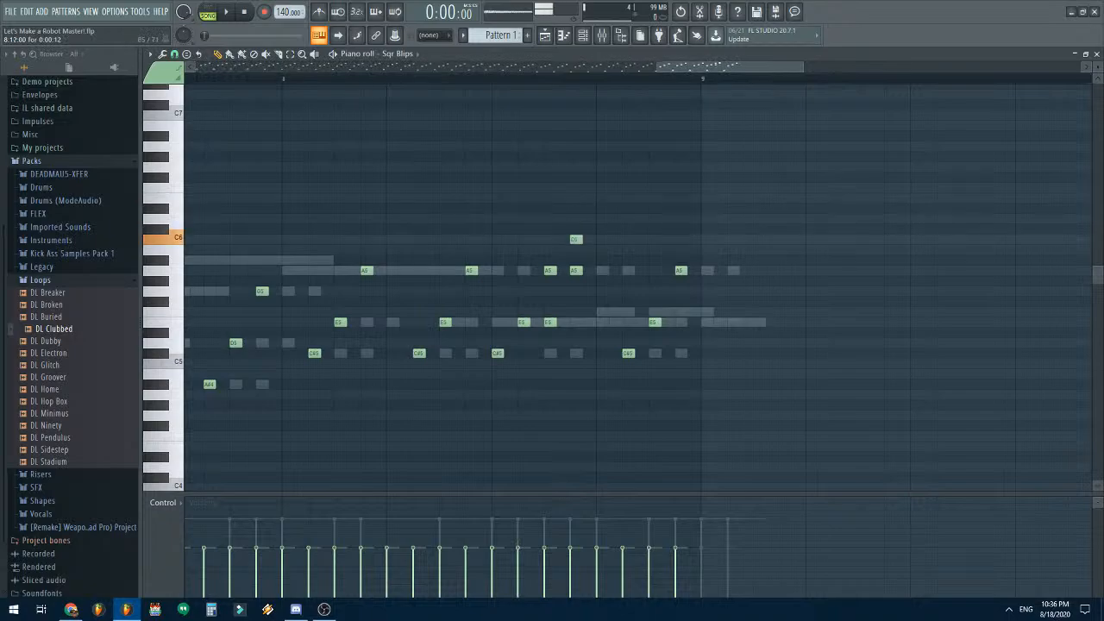
# - Complete the Sqr Blips run at the end of bar 8 with E6, C#6, A5 and E5
pyautogui.click(602, 197)
pyautogui.click(628, 228)
pyautogui.moveTo(681, 270); pyautogui.dragTo(654, 270)
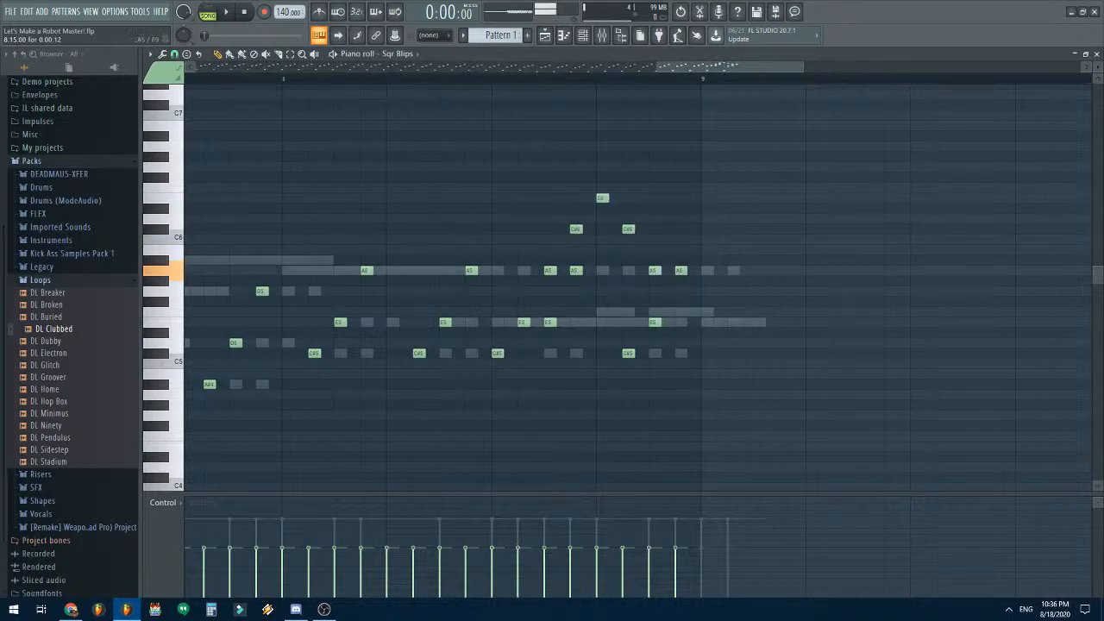
pyautogui.rightClick(655, 322)
pyautogui.click(680, 322)
# - Delete the leftover original notes under the new run in bar 8, including the two low A3 notes
pyautogui.rightClick(550, 321)
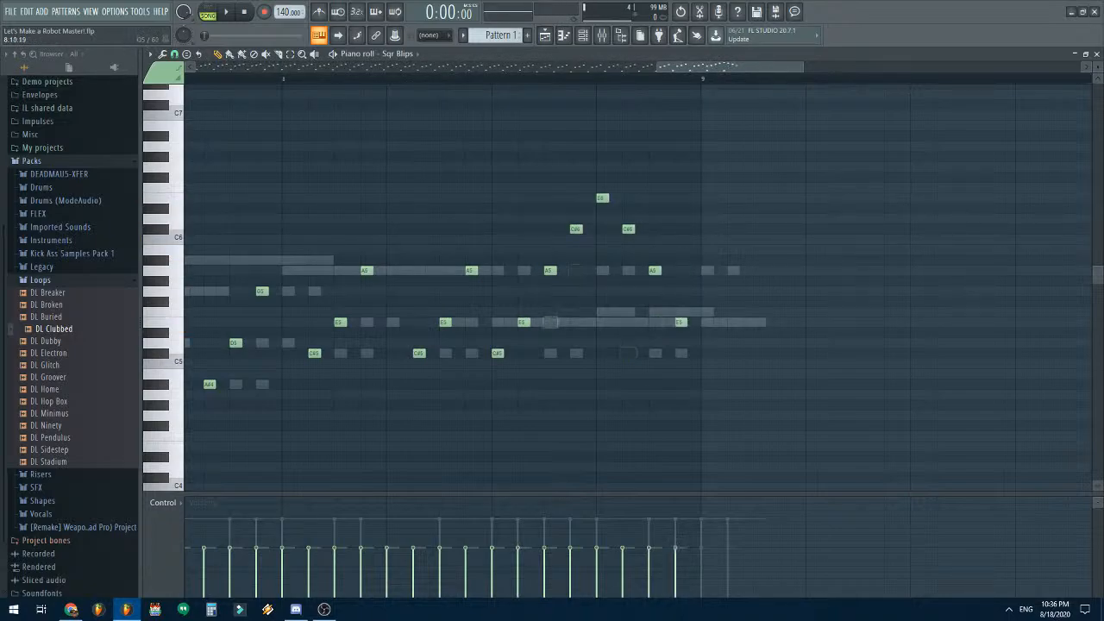
pyautogui.scroll(-3, 535, 328)
pyautogui.rightClick(498, 332)
pyautogui.rightClick(602, 332)
# - Replace the Sqr Blips R notes with a copy of the revised Sqr Blips notes, shifted one step later
pyautogui.moveTo(698, 66); pyautogui.dragTo(224, 66)
pyautogui.scroll(1, 314, 388)
pyautogui.scroll(-3, 314, 388)
pyautogui.hotkey('ctrl', 'a')
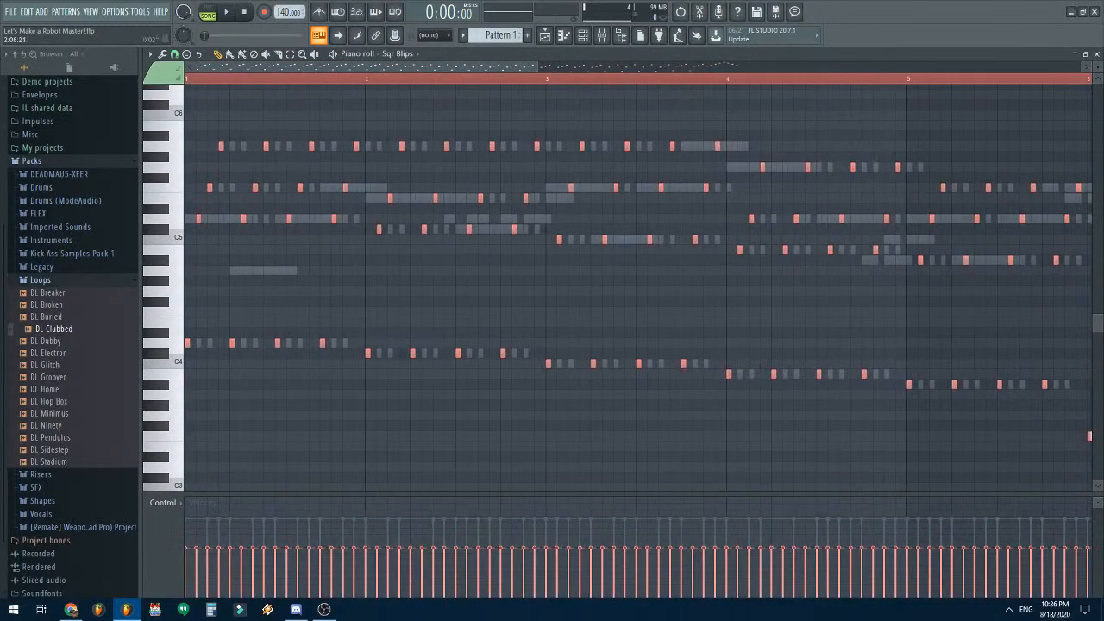
pyautogui.click(400, 53)
pyautogui.click(408, 88)
pyautogui.hotkey('ctrl', 'a')
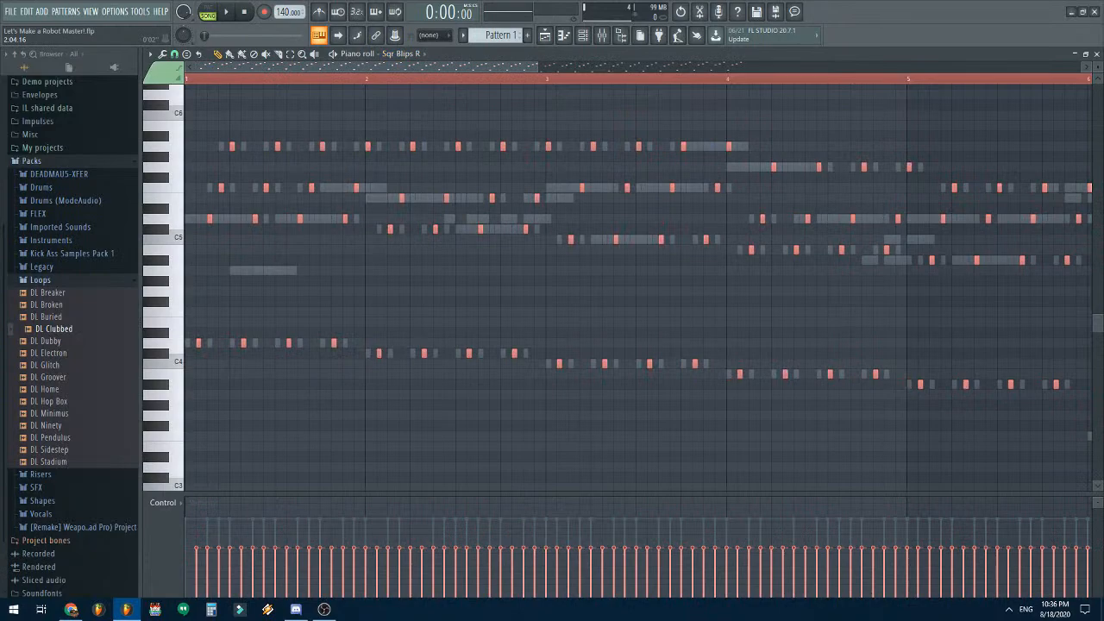
pyautogui.hotkey('shift', 'Left')
pyautogui.hotkey('shift', 'Right')
# - Replace all notes of Sqr Blips L with a copy of the revised Sqr Blips R notes
pyautogui.click(401, 55)
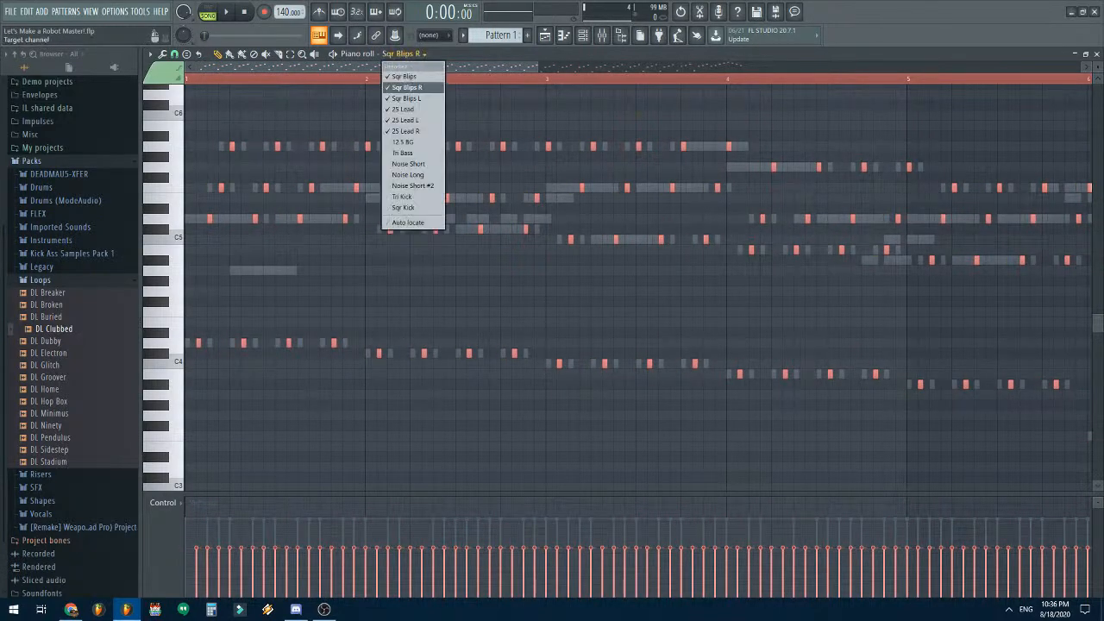
pyautogui.click(411, 99)
pyautogui.hotkey('ctrl', 'a')
pyautogui.press('Delete')
pyautogui.hotkey('ctrl', 'v')
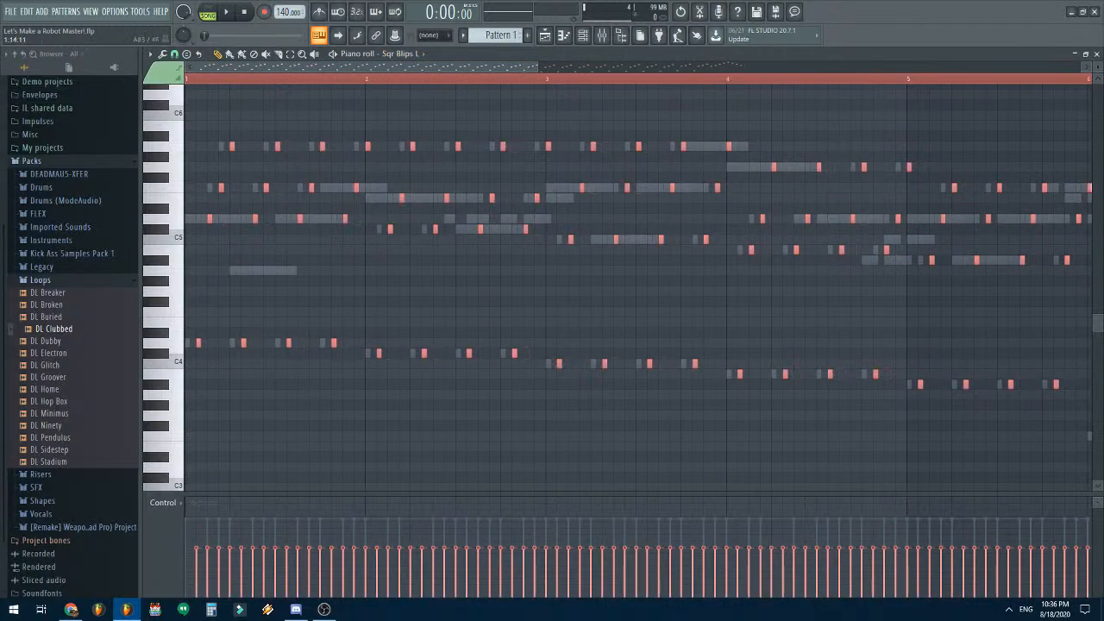
# - Shift all Sqr Blips L notes of Pattern 1 one step later and close the piano roll
pyautogui.moveTo(202, 343); pyautogui.dragTo(214, 342)
pyautogui.keyDown('ctrl'); pyautogui.click(298, 280); pyautogui.keyUp('ctrl')
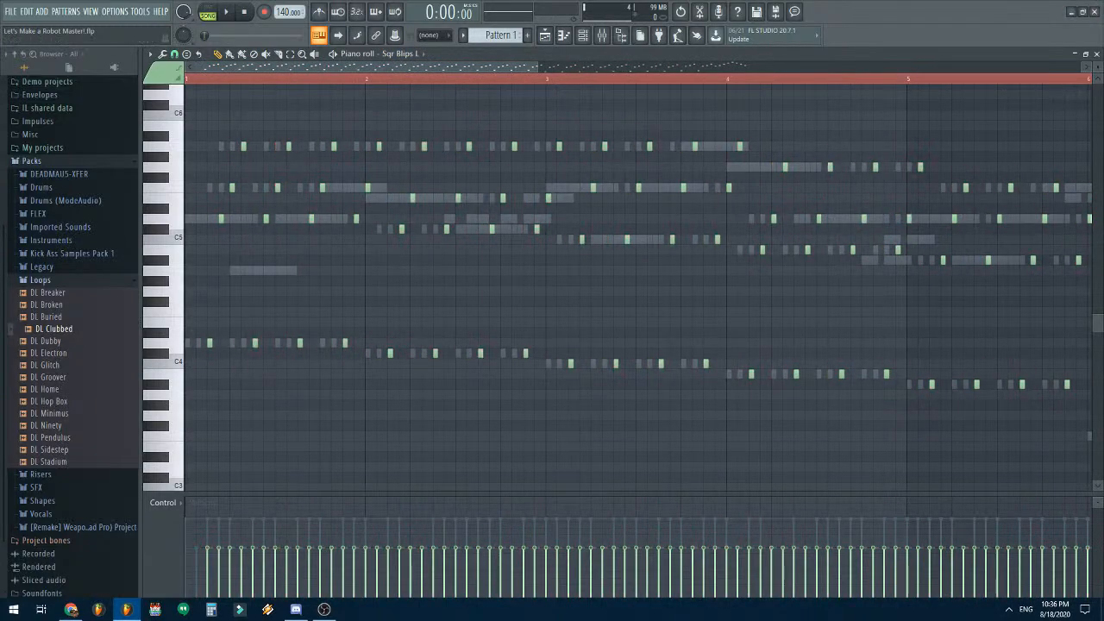
pyautogui.click(1096, 54)
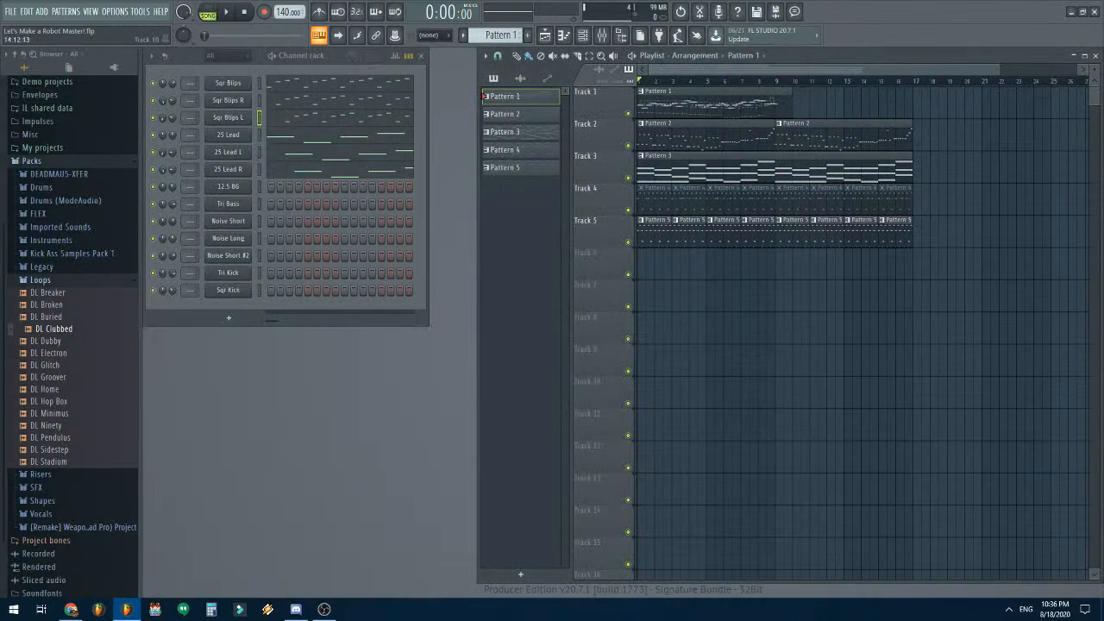
# - Play the arrangement from the start to bar 9 to check the echoed arpeggio and its end run
pyautogui.press('space')
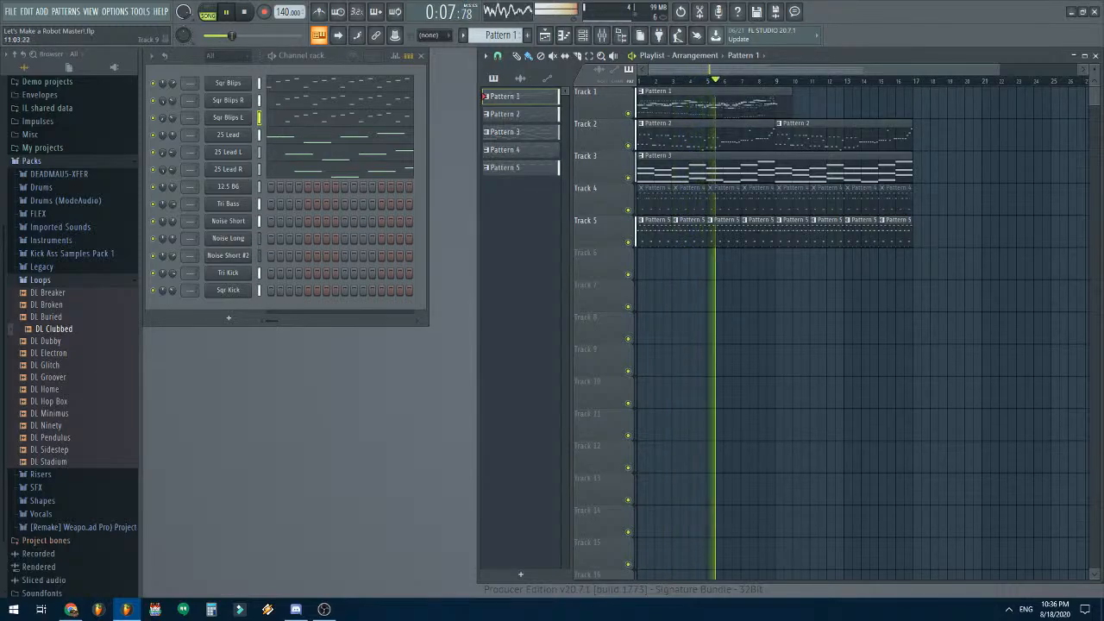
pyautogui.scroll(5, 776, 362)
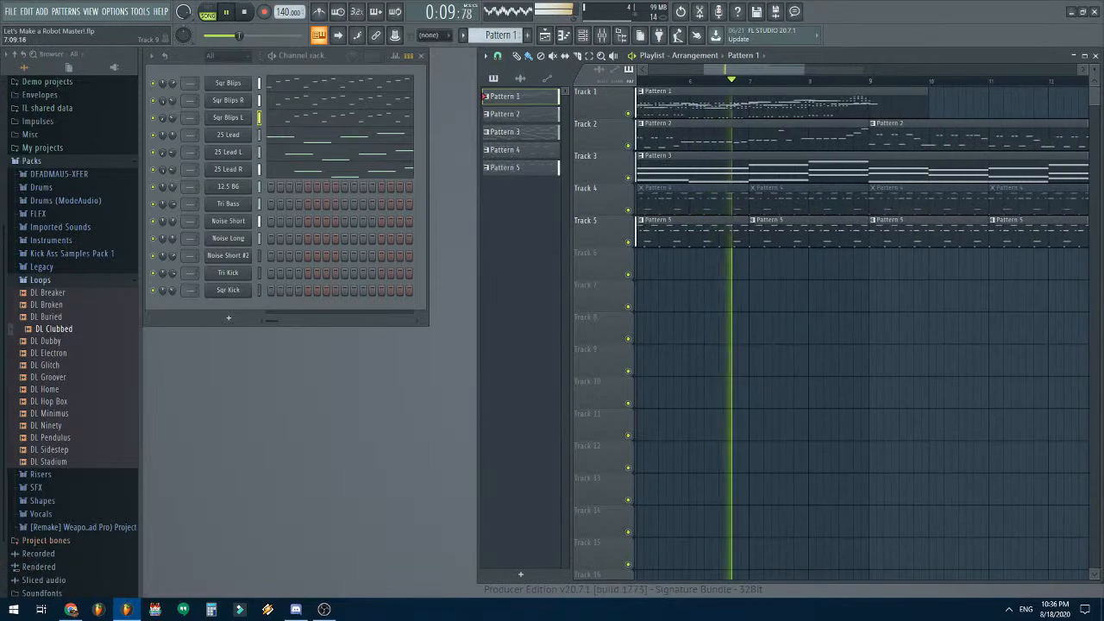
pyautogui.scroll(-2, 810, 362)
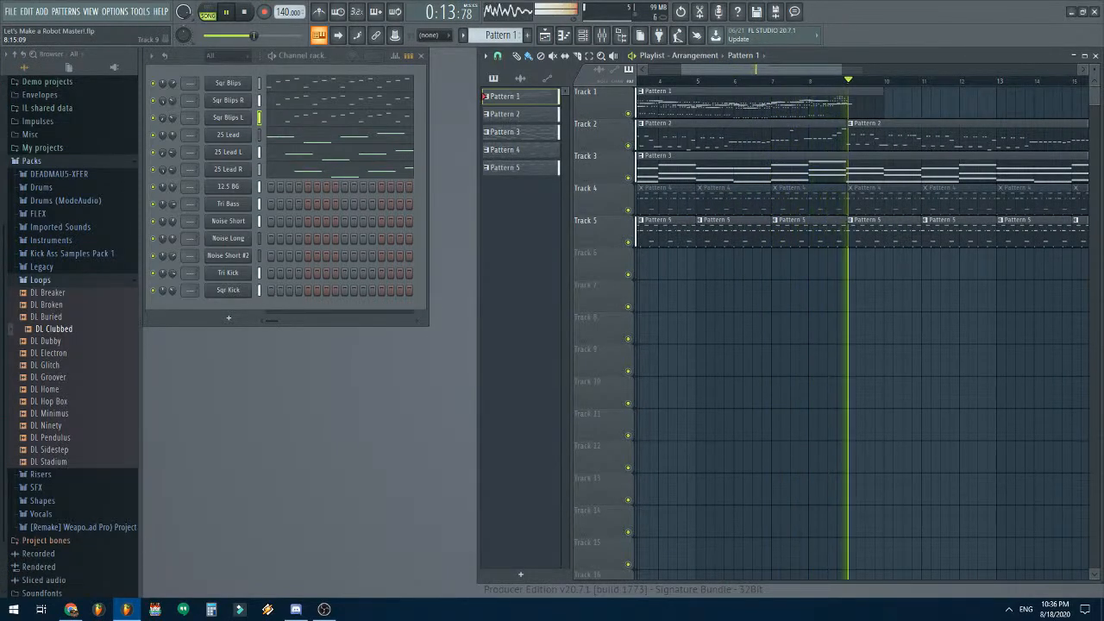
pyautogui.press('space')
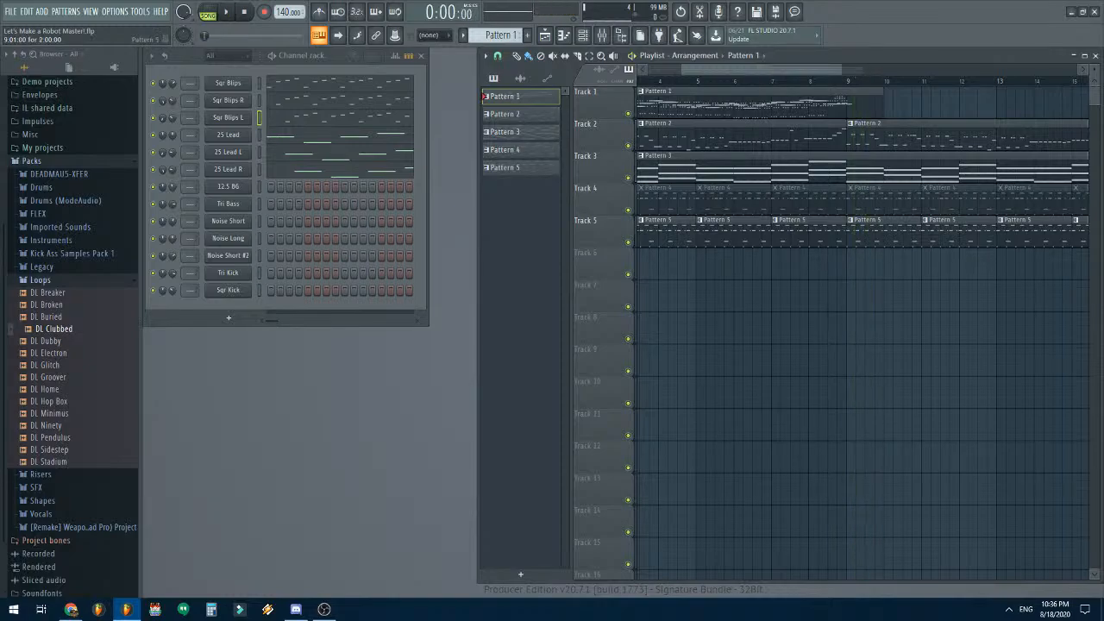
pyautogui.scroll(-3, 870, 250)
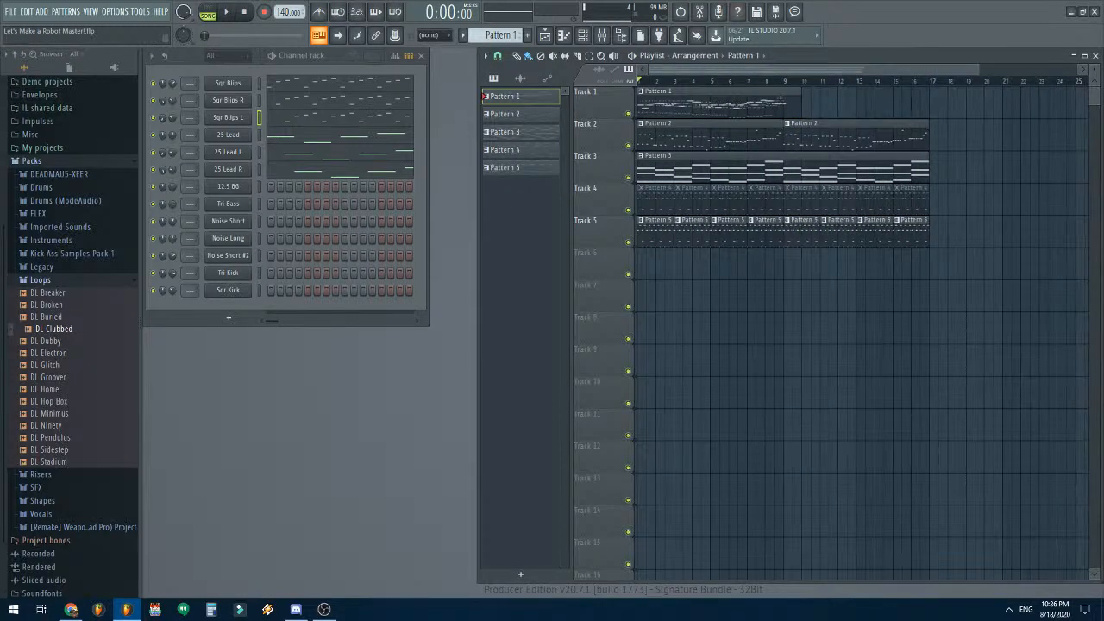
# - Save the project under its current file name
pyautogui.click(10, 12)
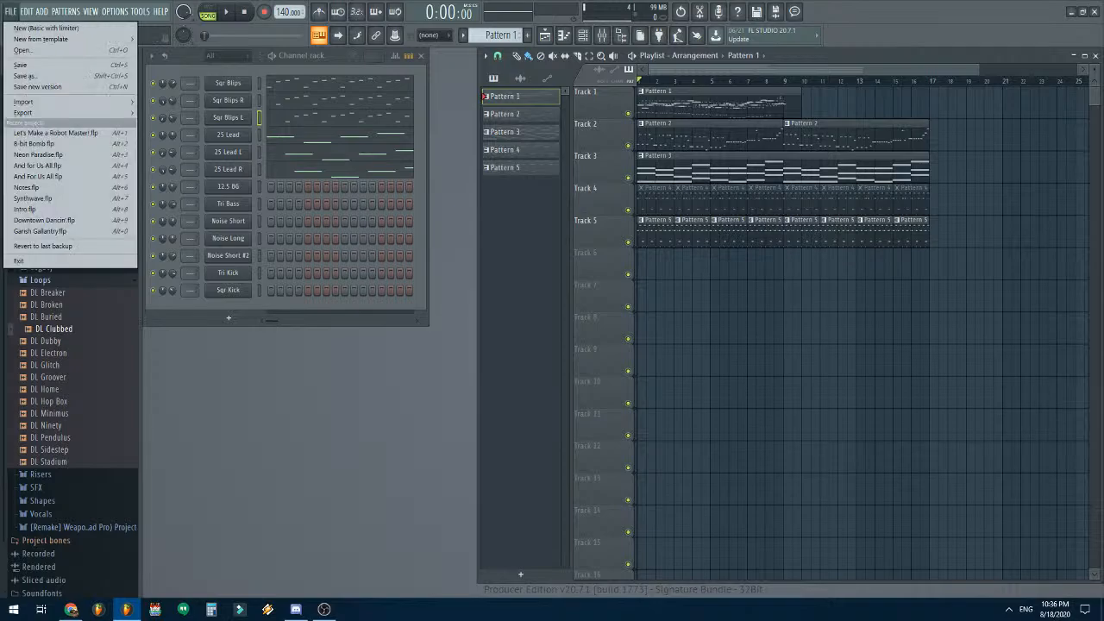
pyautogui.click(33, 65)
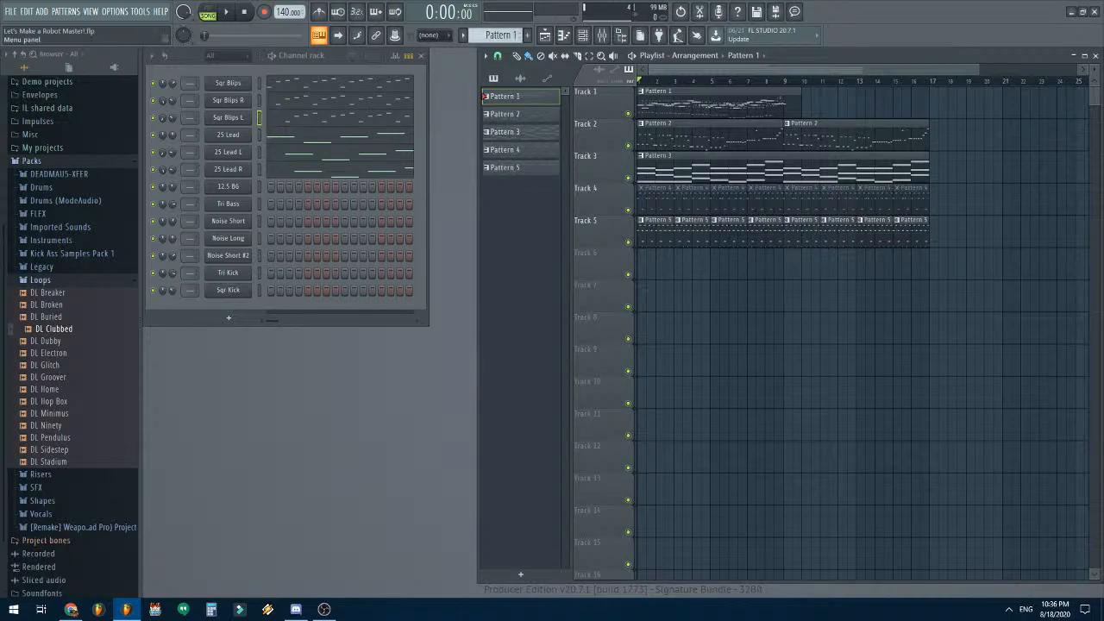
pyautogui.click(10, 12)
pyautogui.click(21, 64)
# - Listen to the arrangement, then stop it and open Pattern 2's Tri Bass notes in the piano roll
pyautogui.press('space')
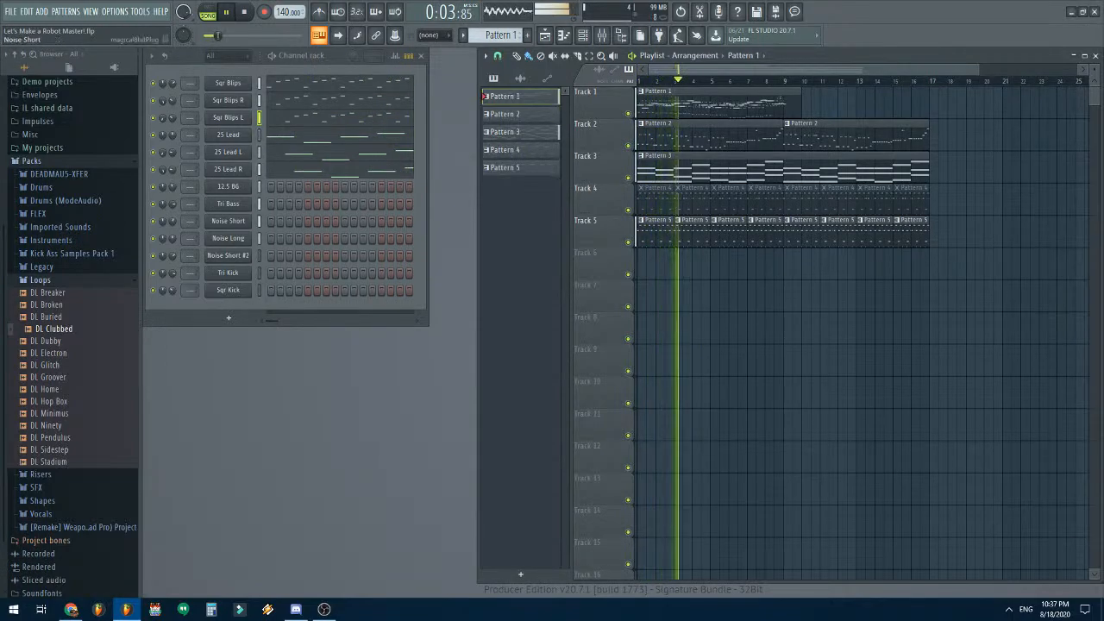
pyautogui.click(520, 167)
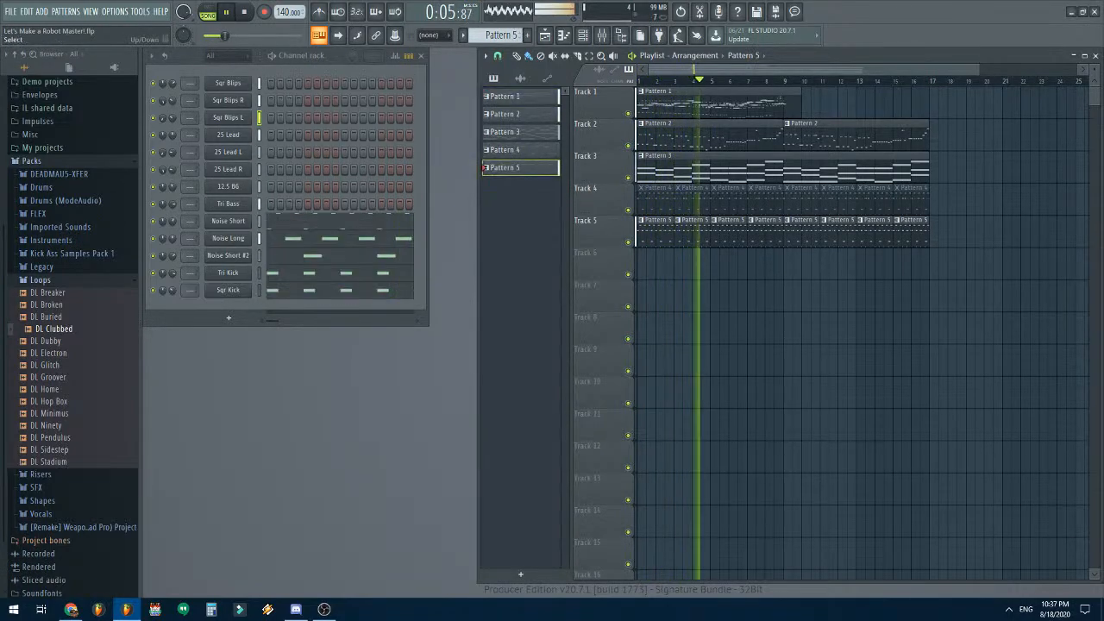
pyautogui.click(520, 114)
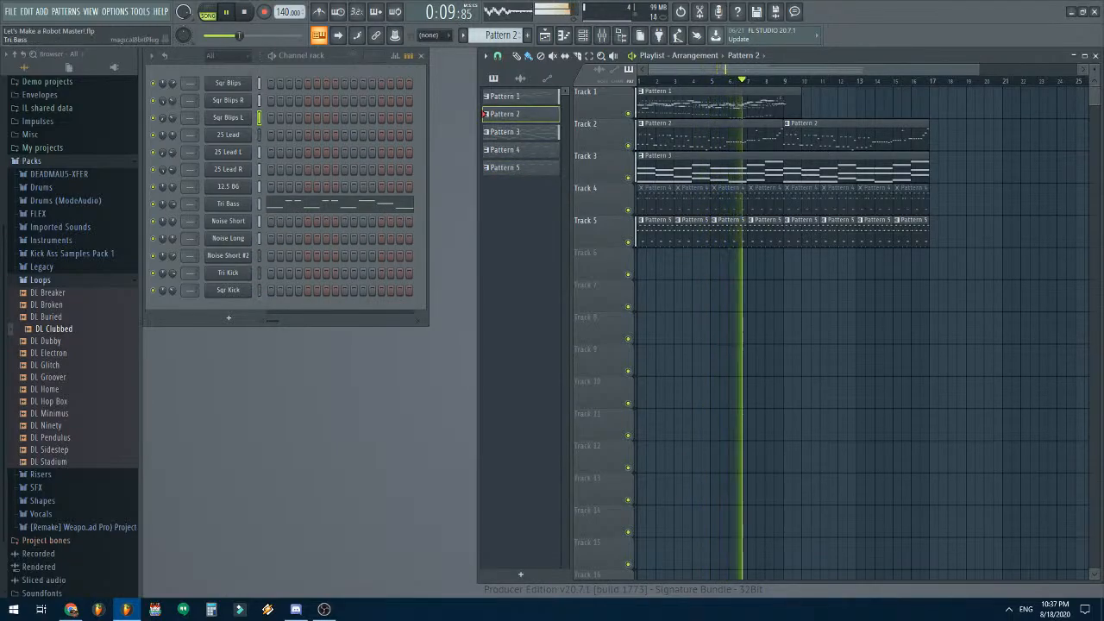
pyautogui.click(313, 206)
pyautogui.press('space')
pyautogui.scroll(-1, 325, 228)
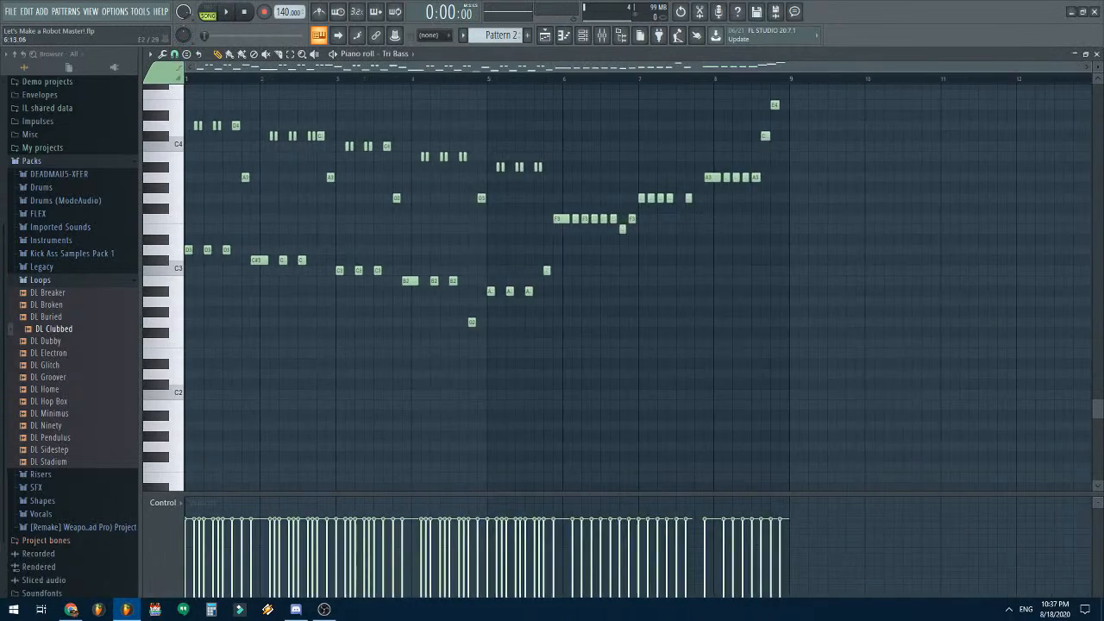
# - Examine the Tri Bass line across Pattern 2 and play it back up to bar 6
pyautogui.scroll(5, 604, 294)
pyautogui.scroll(3, 462, 373)
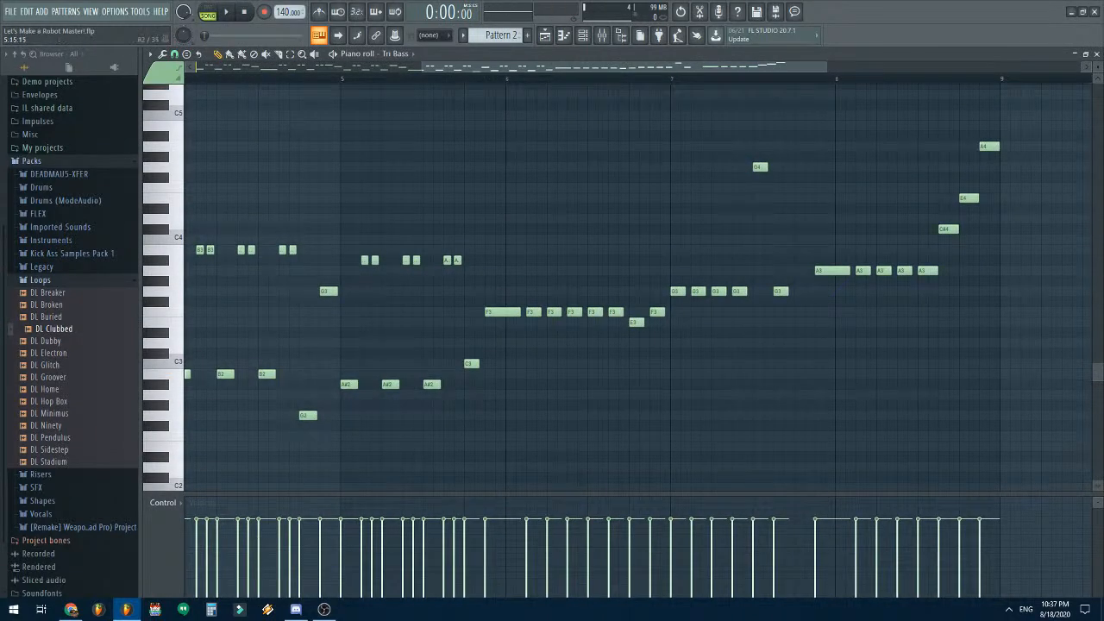
pyautogui.hscroll(-5, 595, 284)
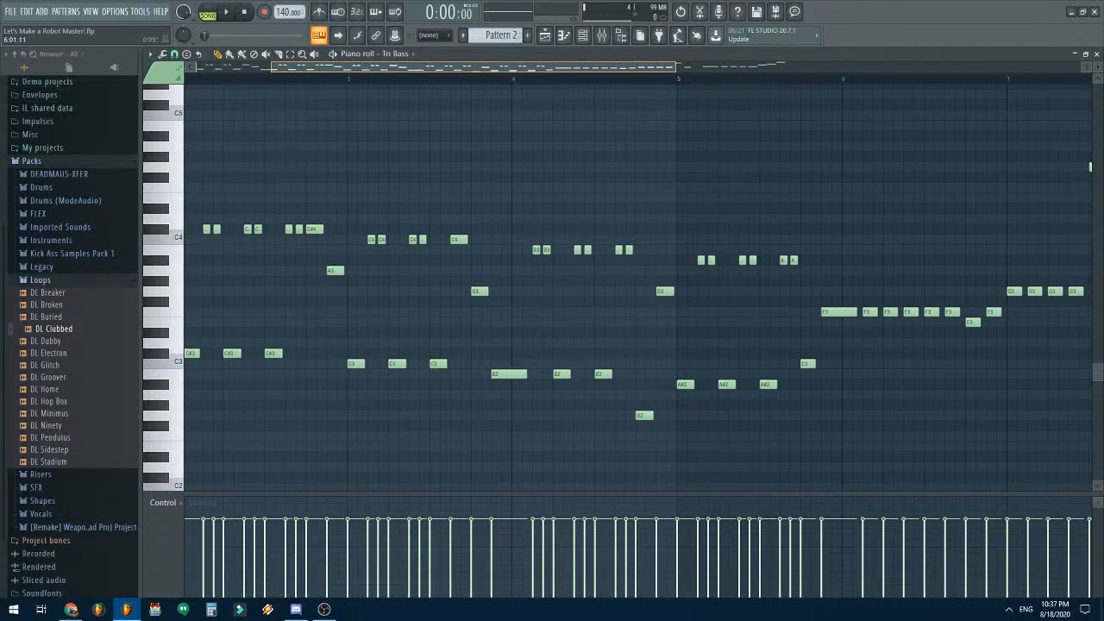
pyautogui.moveTo(465, 66); pyautogui.dragTo(398, 66)
pyautogui.moveTo(602, 66); pyautogui.dragTo(796, 67)
pyautogui.press('space')
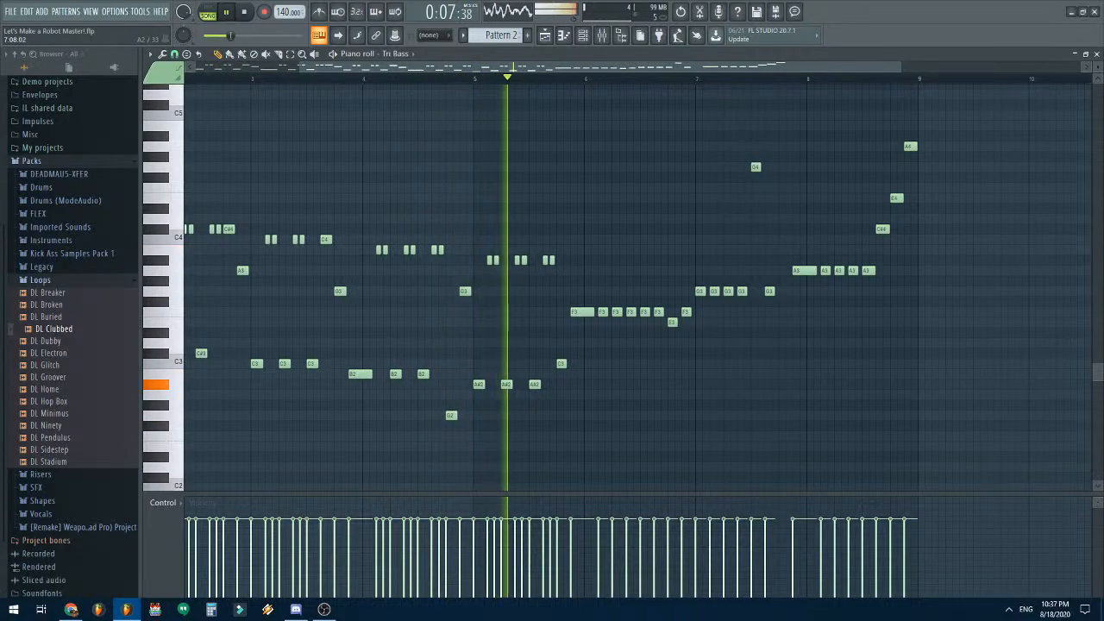
pyautogui.press('space')
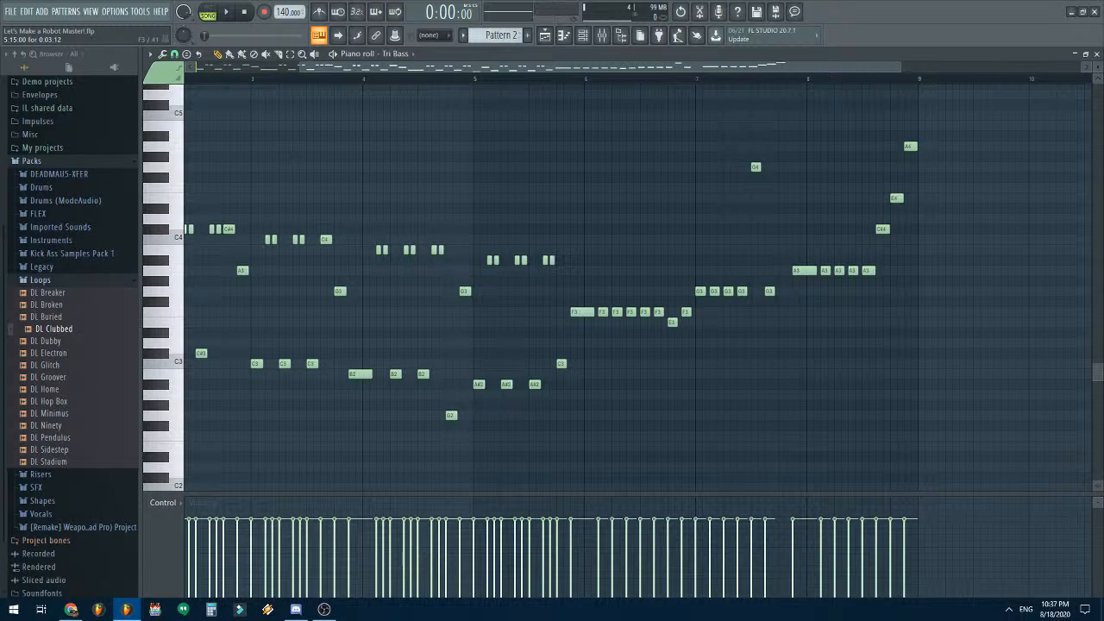
# - Replace the F3 note at step 3 of bar 6 with two short F4 notes at steps 3 and 4
pyautogui.scroll(3, 593, 312)
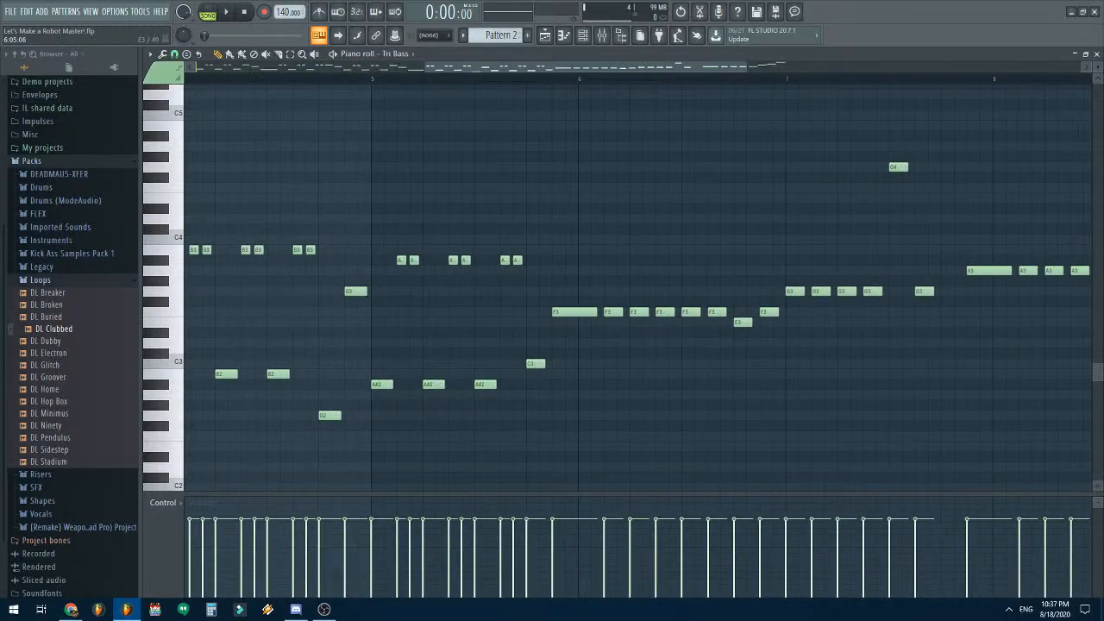
pyautogui.moveTo(612, 311); pyautogui.dragTo(612, 187)
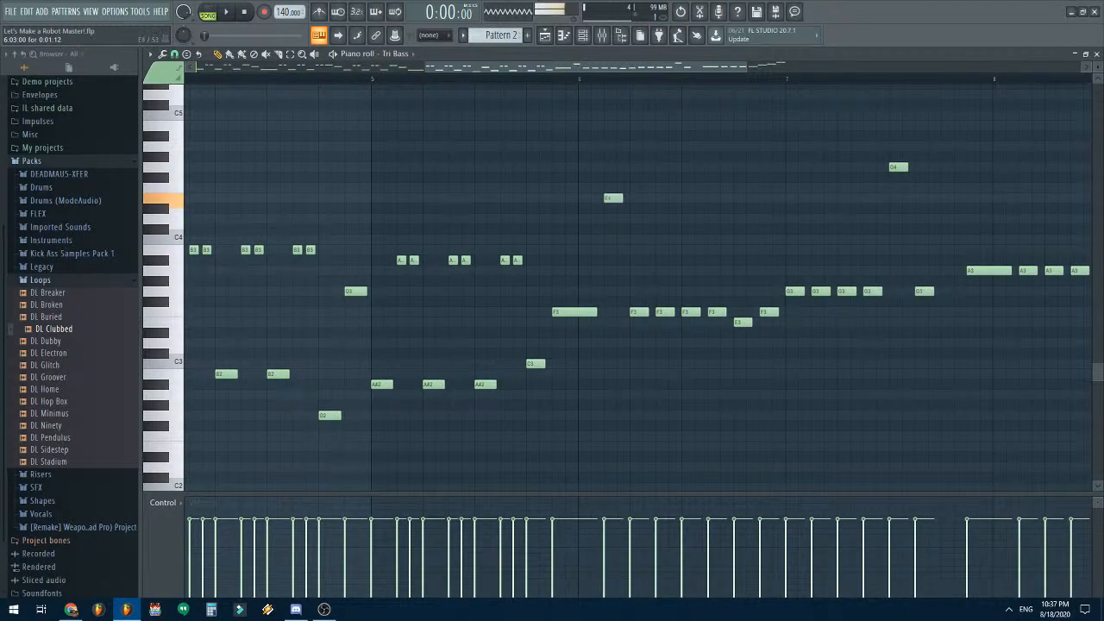
pyautogui.rightClick(612, 187)
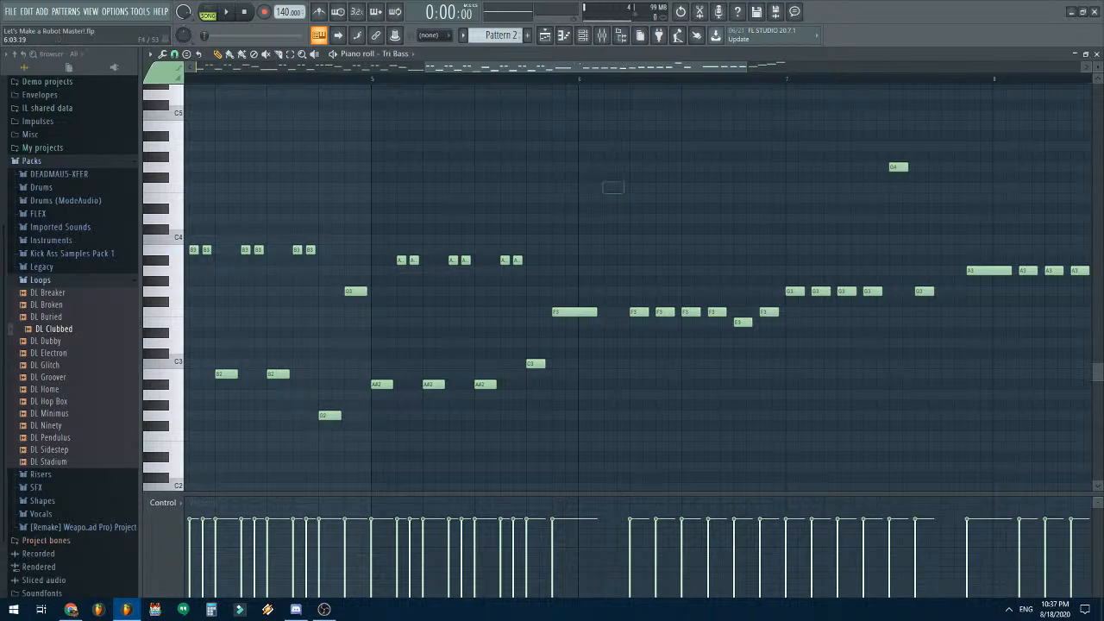
pyautogui.click(608, 187)
pyautogui.click(620, 187)
# - Slightly lengthen the C3 and F3 notes ending bar 5 and the F3 notes at steps 5 and 9 of bar 6
pyautogui.click(486, 384)
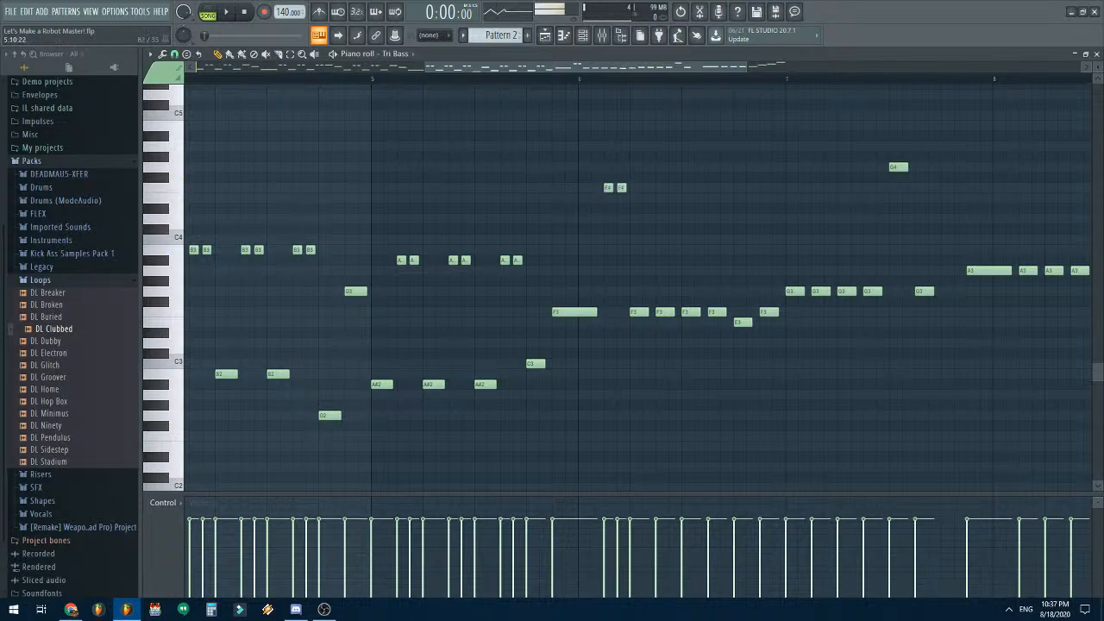
pyautogui.rightClick(533, 364)
pyautogui.click(533, 364)
pyautogui.rightClick(558, 312)
pyautogui.click(558, 312)
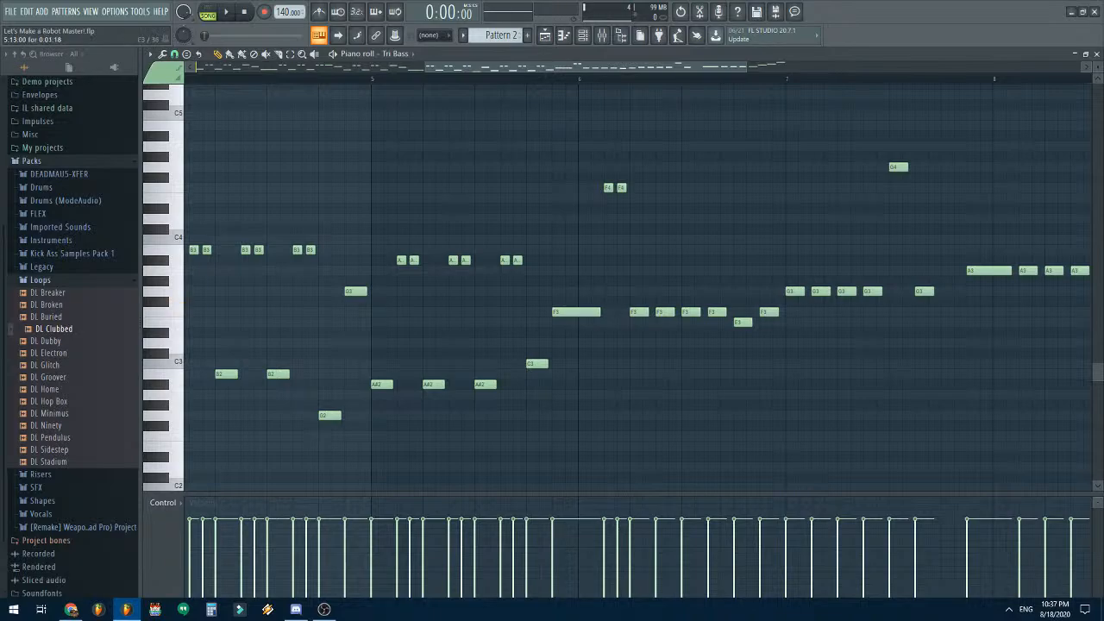
pyautogui.moveTo(648, 312); pyautogui.dragTo(651, 312)
pyautogui.rightClick(688, 312)
pyautogui.click(688, 312)
# - Add short F4 pairs at steps 7–8 and 11–12 of bar 6 and delete the F3 notes at steps 7 and 11
pyautogui.click(660, 188)
pyautogui.click(672, 188)
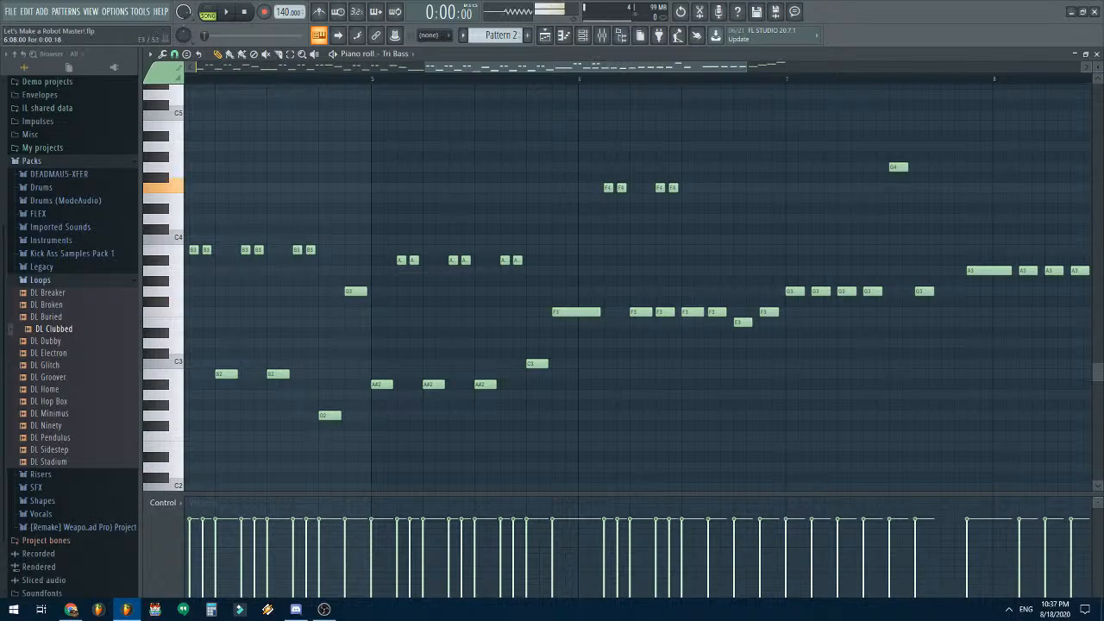
pyautogui.click(724, 188)
pyautogui.rightClick(664, 312)
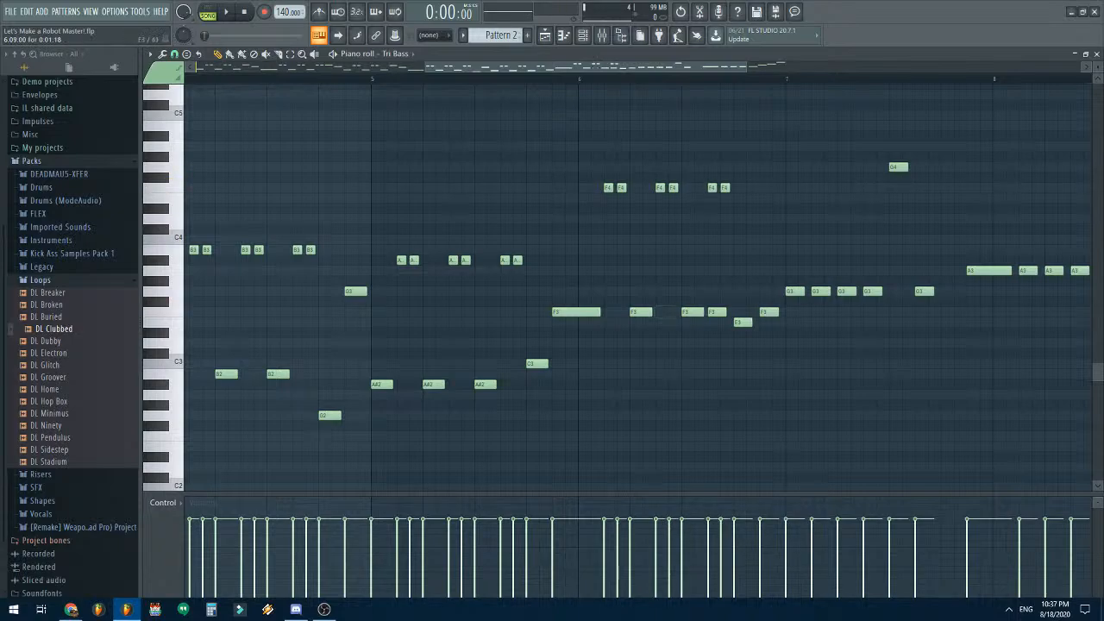
pyautogui.click(690, 312)
# - Redraw the E3 and F3 notes at the end of bar 6 and the first G3 of bar 7 with length 0:01:18
pyautogui.rightClick(740, 322)
pyautogui.click(740, 322)
pyautogui.rightClick(765, 313)
pyautogui.click(765, 312)
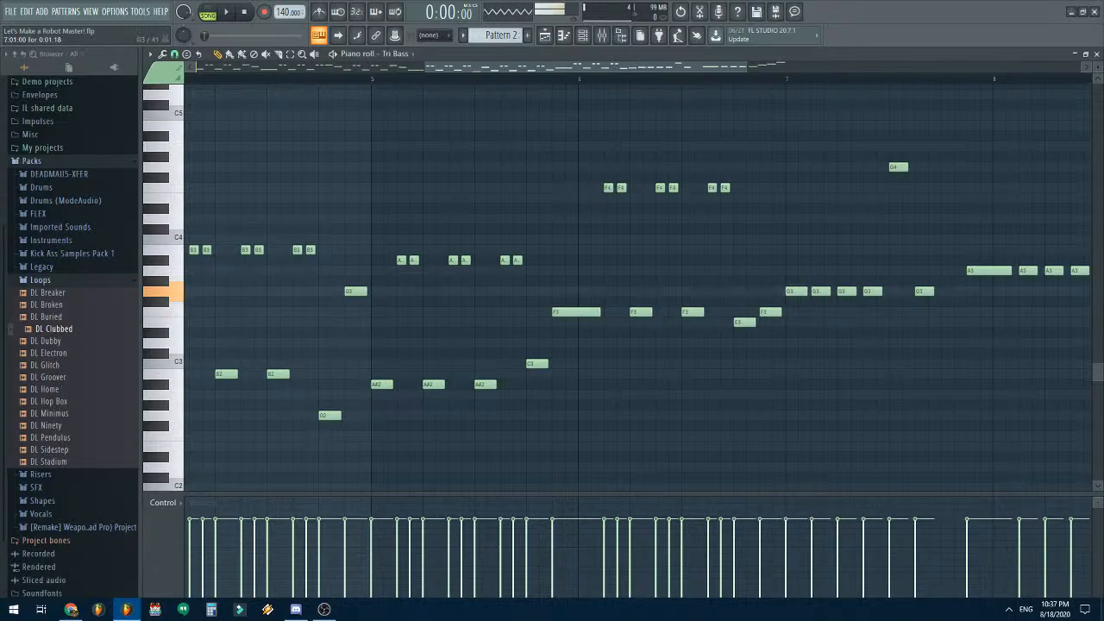
# - Delete the G3 notes at steps 3 and 7 of bar 7 and redraw the one at step 5 slightly longer
pyautogui.rightClick(821, 291)
pyautogui.rightClick(872, 290)
pyautogui.rightClick(846, 291)
pyautogui.click(844, 290)
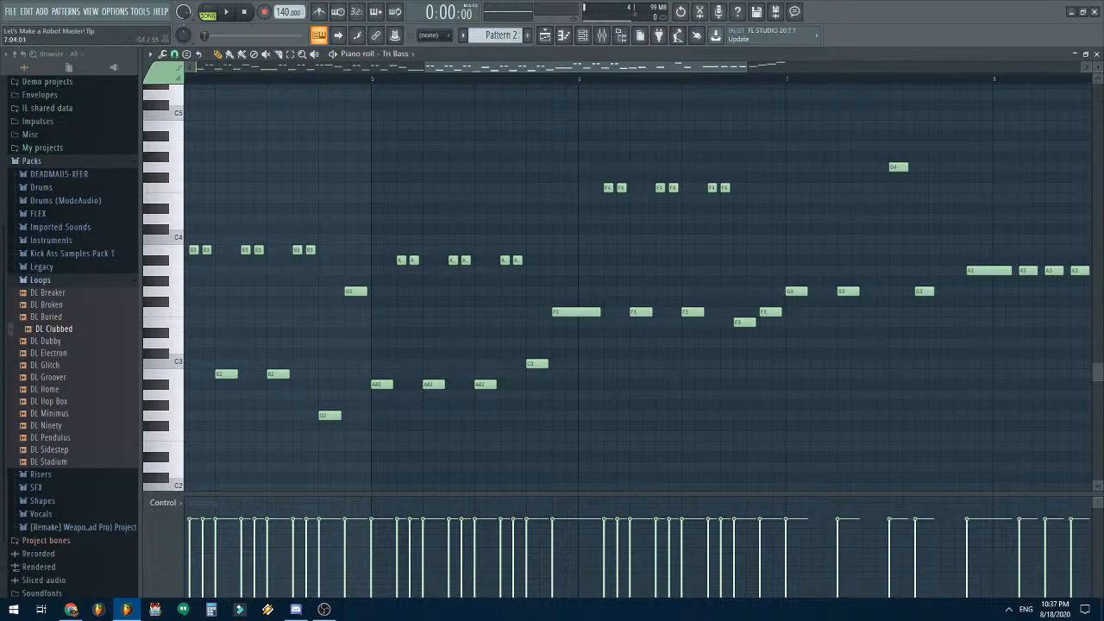
# - Add short G4 note pairs at steps 3–4 and 7–8 of bar 7
pyautogui.click(815, 166)
pyautogui.click(828, 166)
pyautogui.click(867, 166)
pyautogui.click(880, 166)
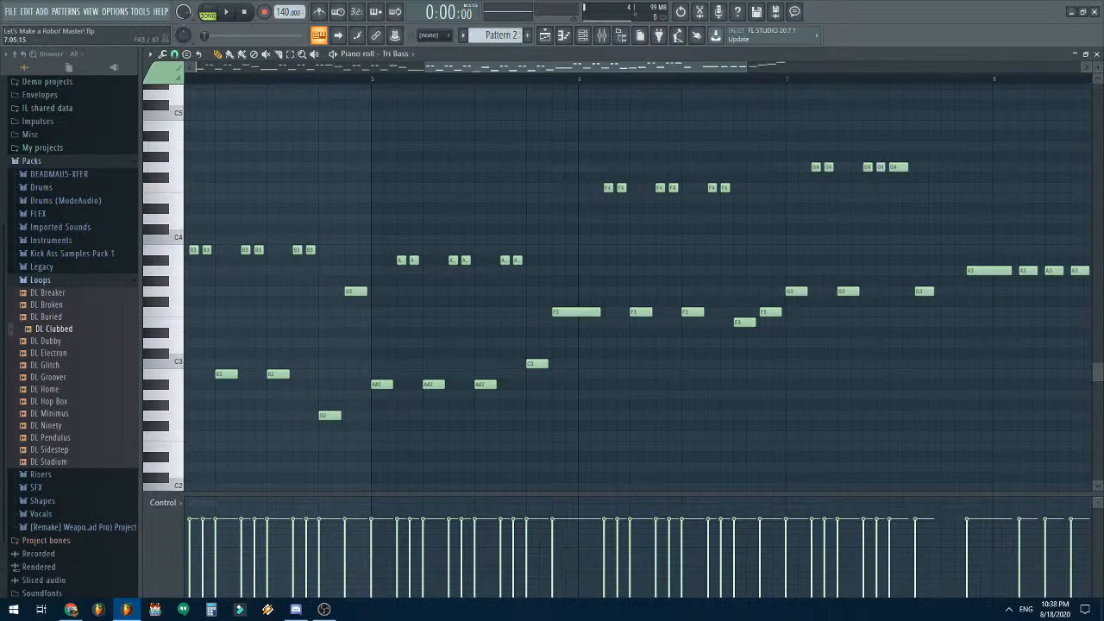
# - Rework the end of bar 7 with G3 at step 9, G4 at step 11 and G3 at step 13, removing the old notes
pyautogui.click(845, 291)
pyautogui.click(898, 291)
pyautogui.rightClick(898, 167)
pyautogui.click(923, 167)
pyautogui.rightClick(923, 291)
pyautogui.click(898, 291)
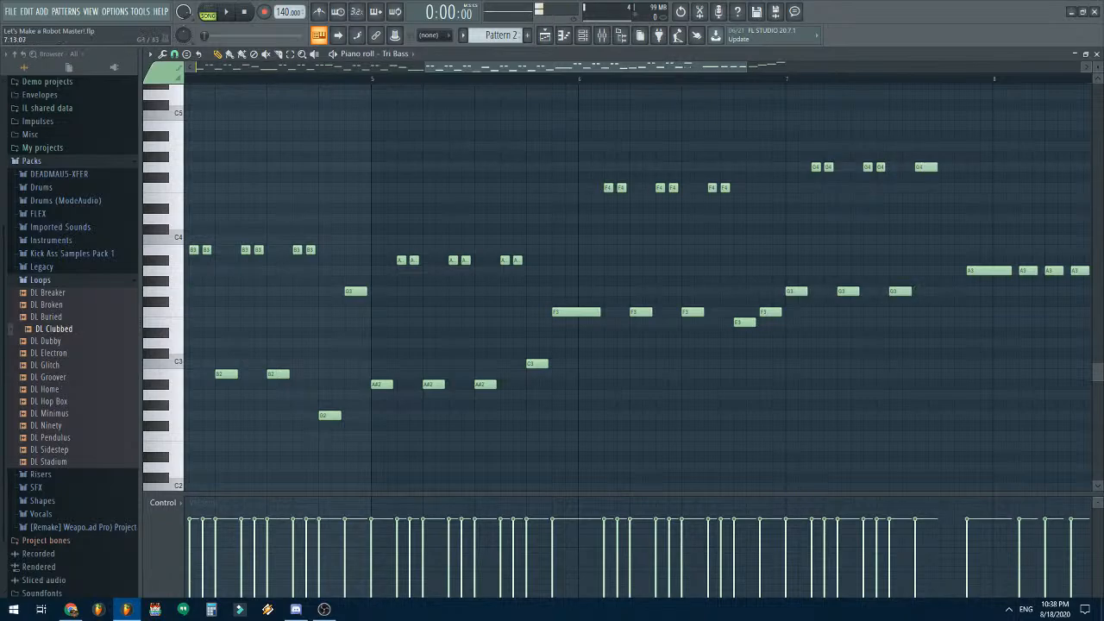
pyautogui.click(950, 291)
# - Replace the A3 at step 3 of bar 8 with two short A4 notes at steps 3 and 4
pyautogui.scroll(-2, 711, 258)
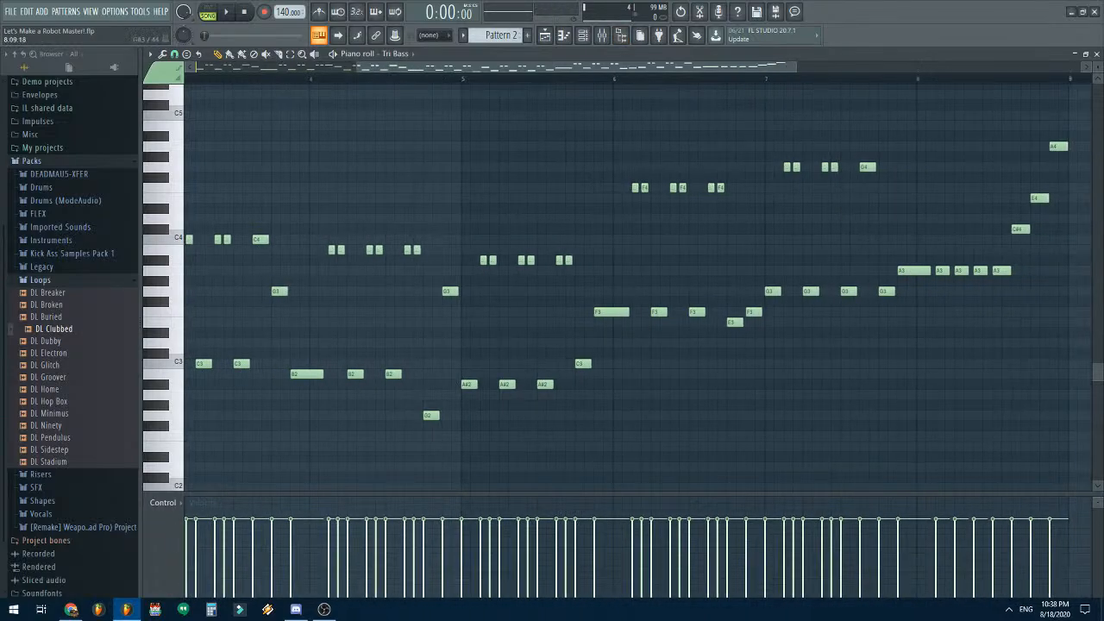
pyautogui.click(942, 271)
pyautogui.click(824, 166)
pyautogui.click(938, 157)
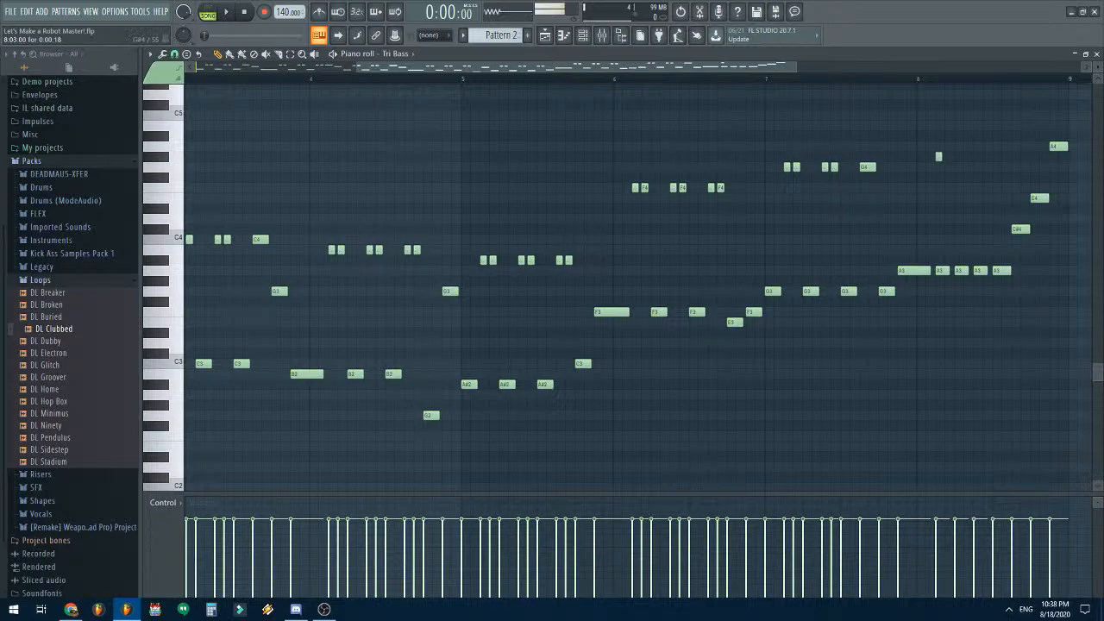
pyautogui.moveTo(938, 157); pyautogui.dragTo(938, 146)
pyautogui.click(948, 146)
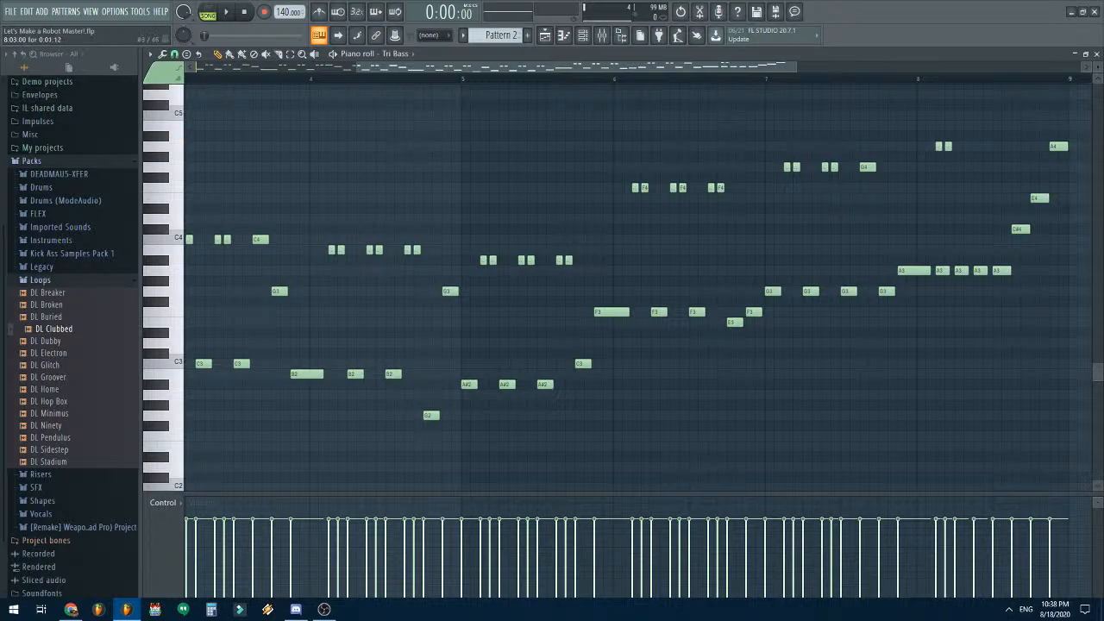
pyautogui.rightClick(941, 271)
# - Add two short A4 notes at steps 7 and 8 of bar 8 and delete the A3 at step 7
pyautogui.scroll(2, 966, 311)
pyautogui.moveTo(681, 68); pyautogui.dragTo(763, 68)
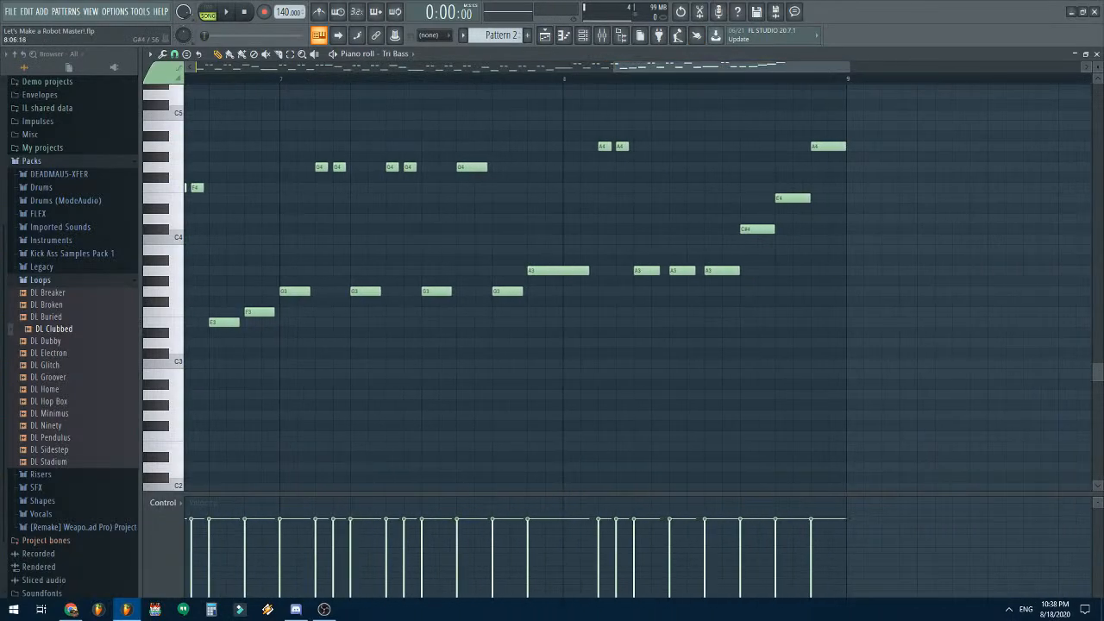
pyautogui.click(676, 147)
pyautogui.click(691, 147)
pyautogui.rightClick(683, 271)
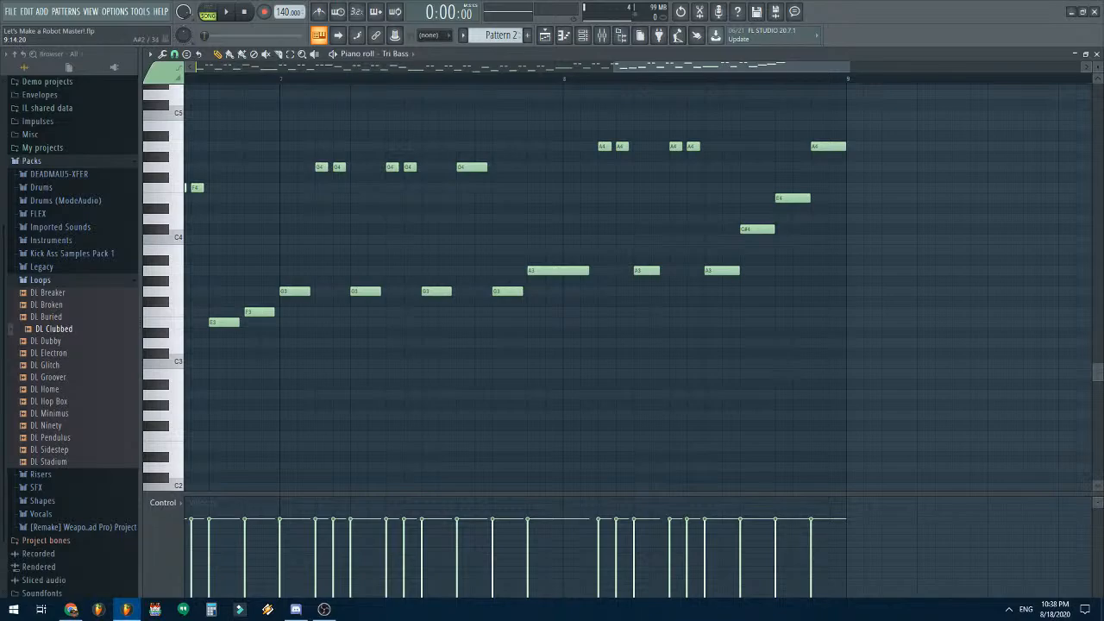
# - Redraw the A3 at step 5 of bar 8 and the A3 at step 15 of bar 7 with length 0:01:18
pyautogui.rightClick(644, 271)
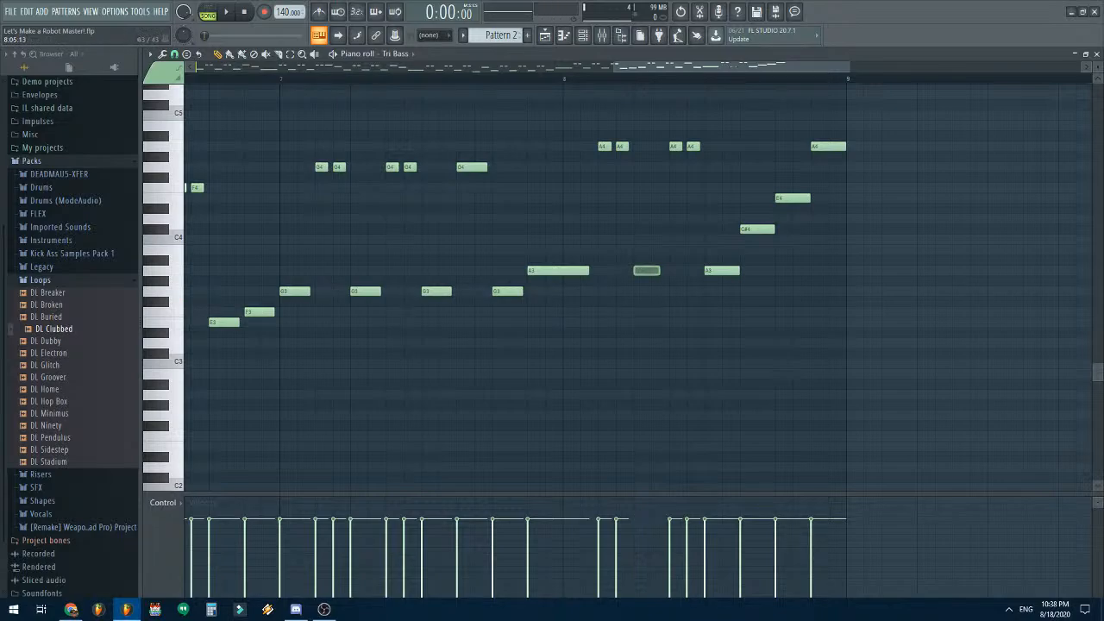
pyautogui.click(643, 271)
pyautogui.rightClick(539, 271)
pyautogui.click(536, 271)
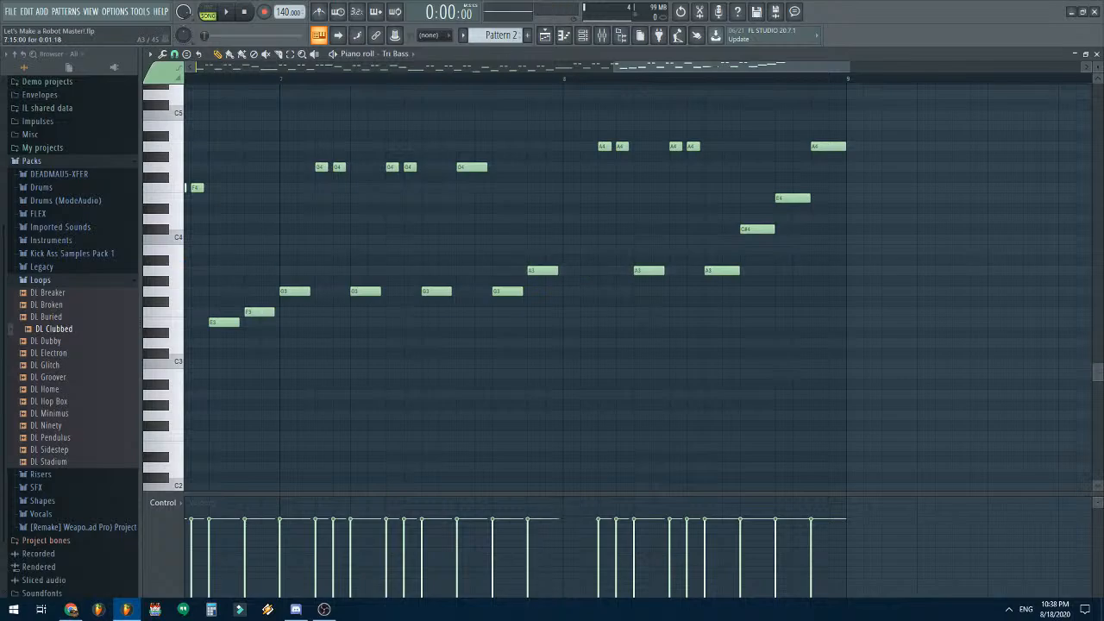
# - Lengthen the Tri Bass A3 at step 15 of bar 7 into the start of bar 8, review the earlier bars and close the piano roll
pyautogui.moveTo(556, 271); pyautogui.dragTo(592, 271)
pyautogui.moveTo(701, 66); pyautogui.dragTo(278, 66)
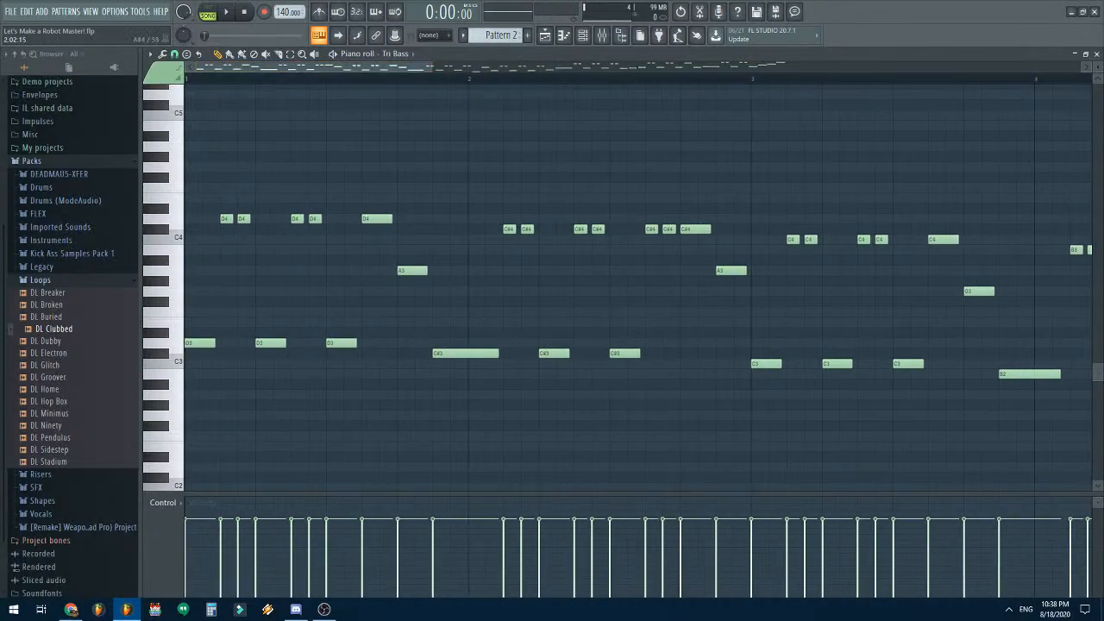
pyautogui.scroll(-2, 810, 198)
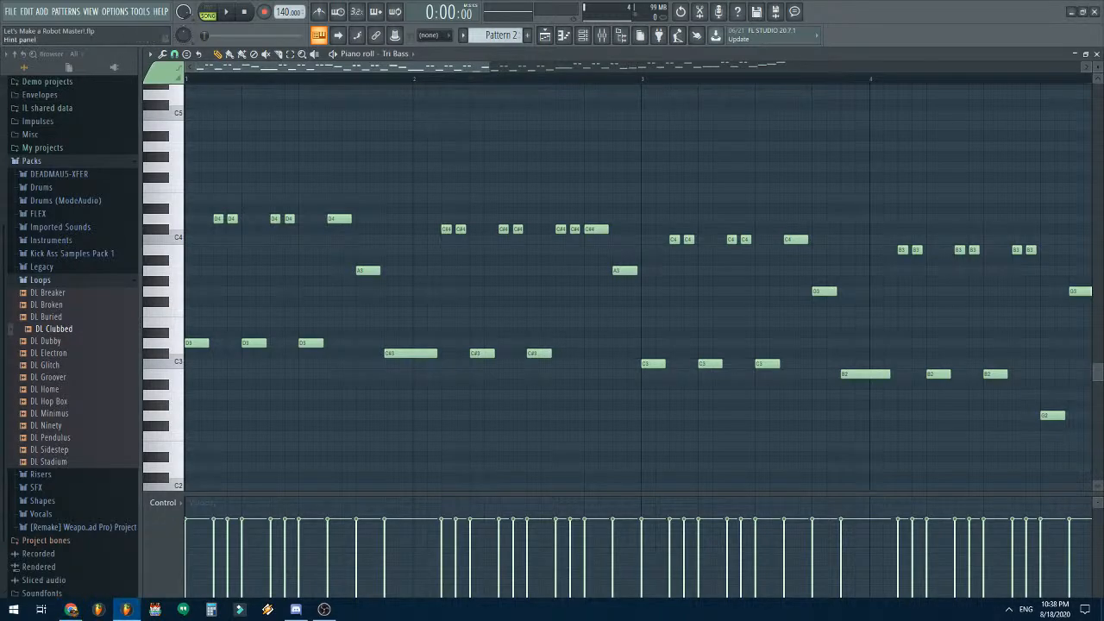
pyautogui.scroll(-2, 301, 144)
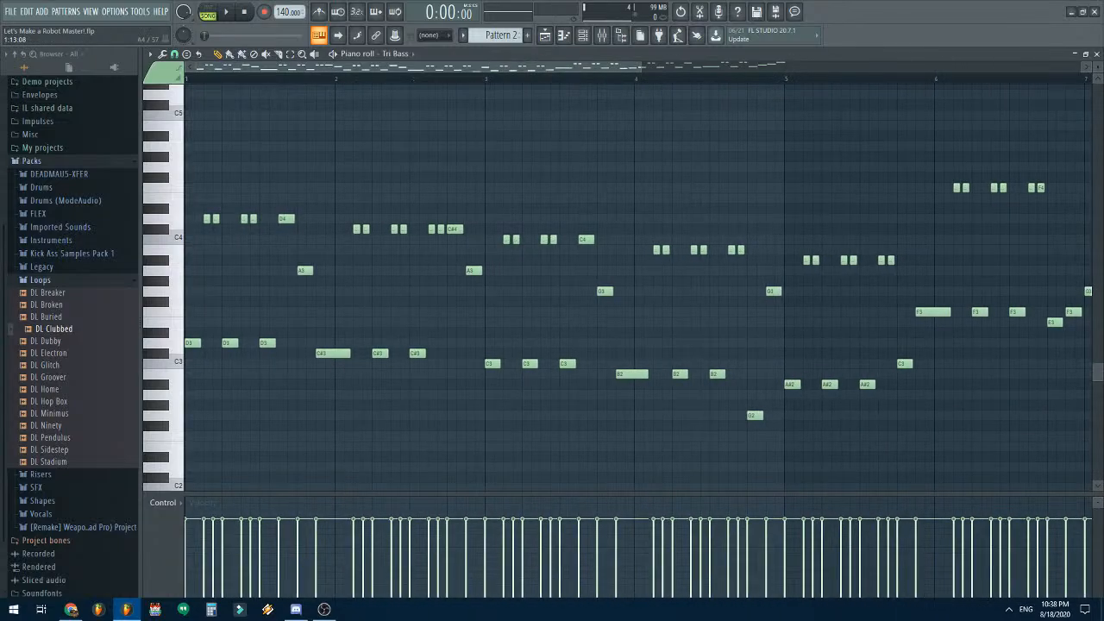
pyautogui.click(1095, 53)
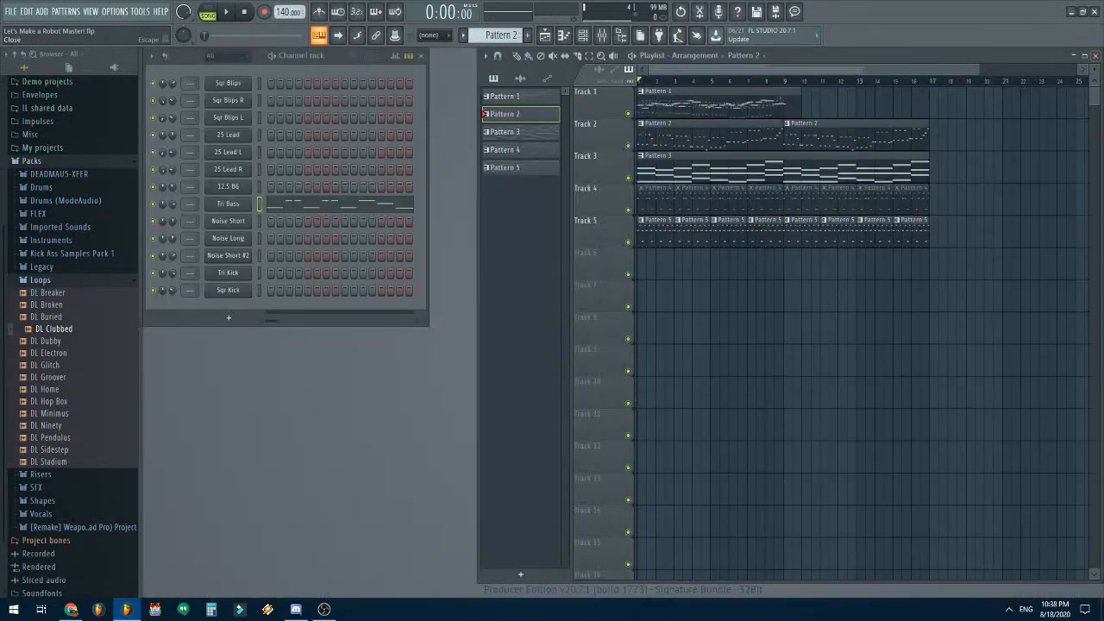
# - Play the arrangement from the start into bar 9, saving the project during playback
pyautogui.press('space')
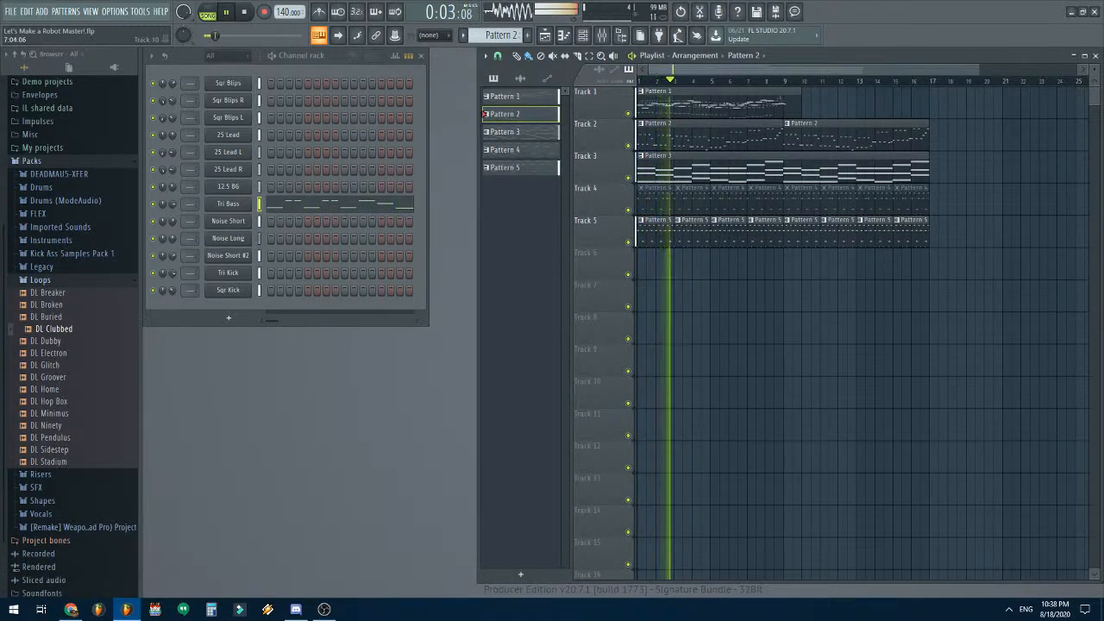
pyautogui.click(10, 11)
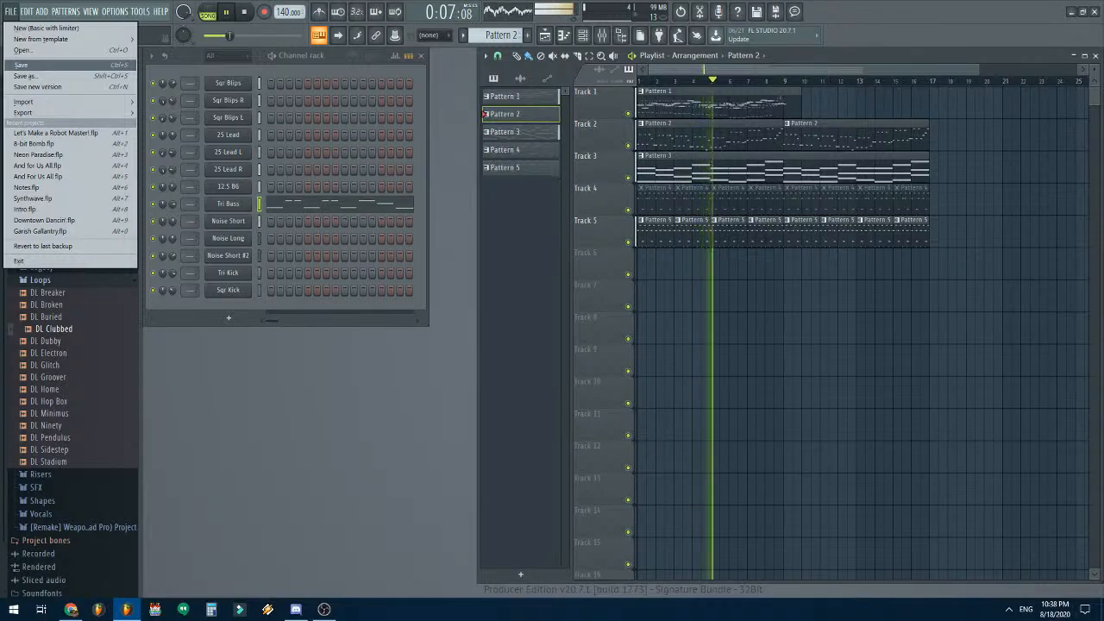
pyautogui.click(22, 65)
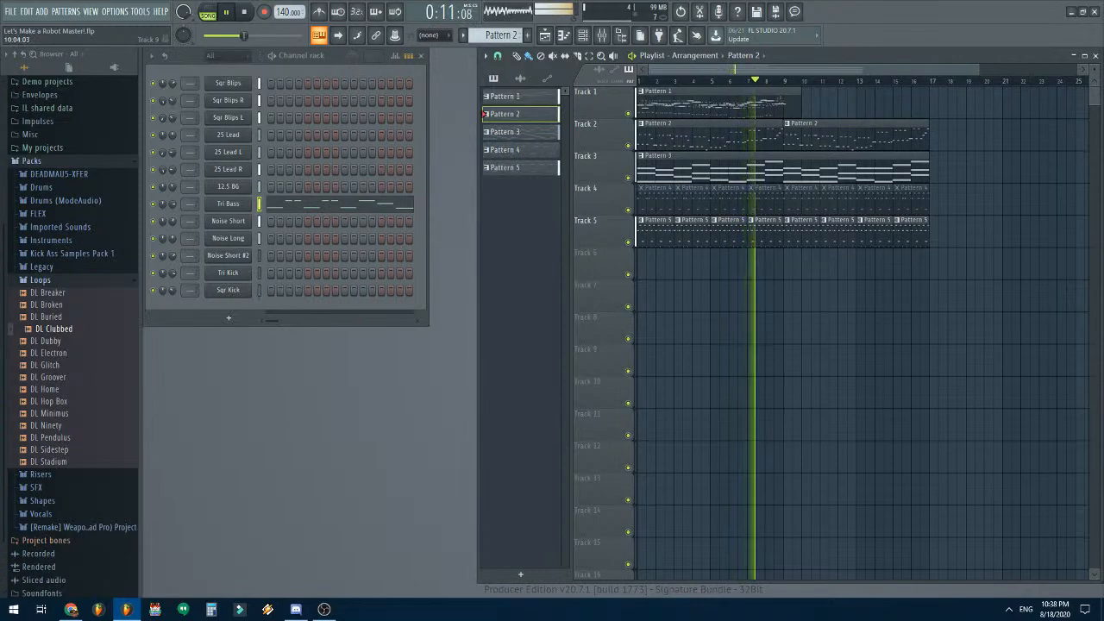
pyautogui.scroll(3, 804, 362)
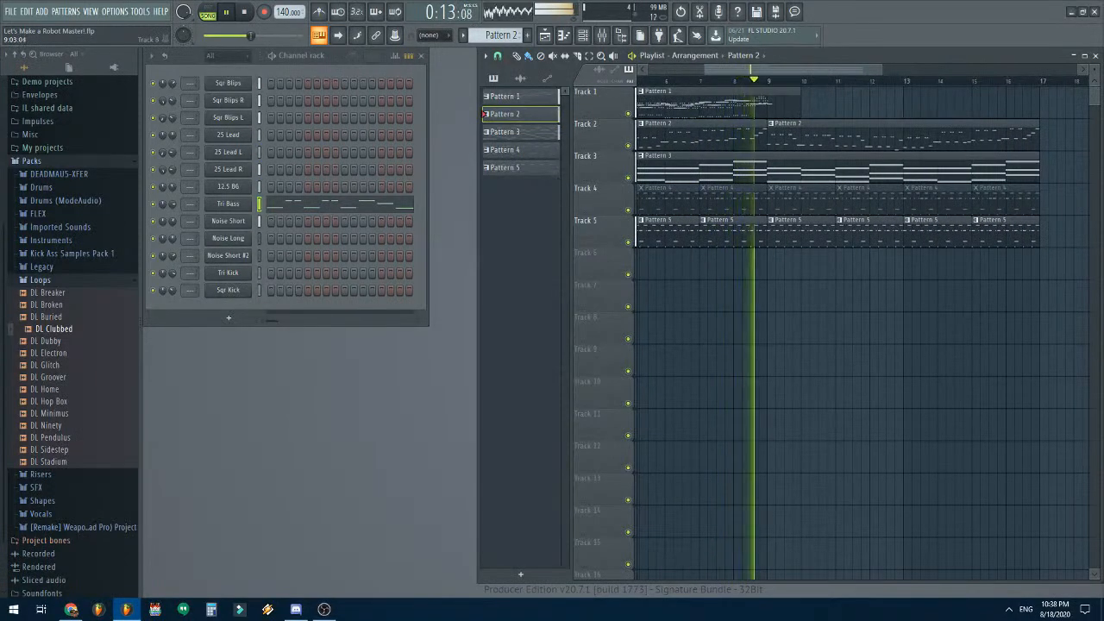
pyautogui.press('space')
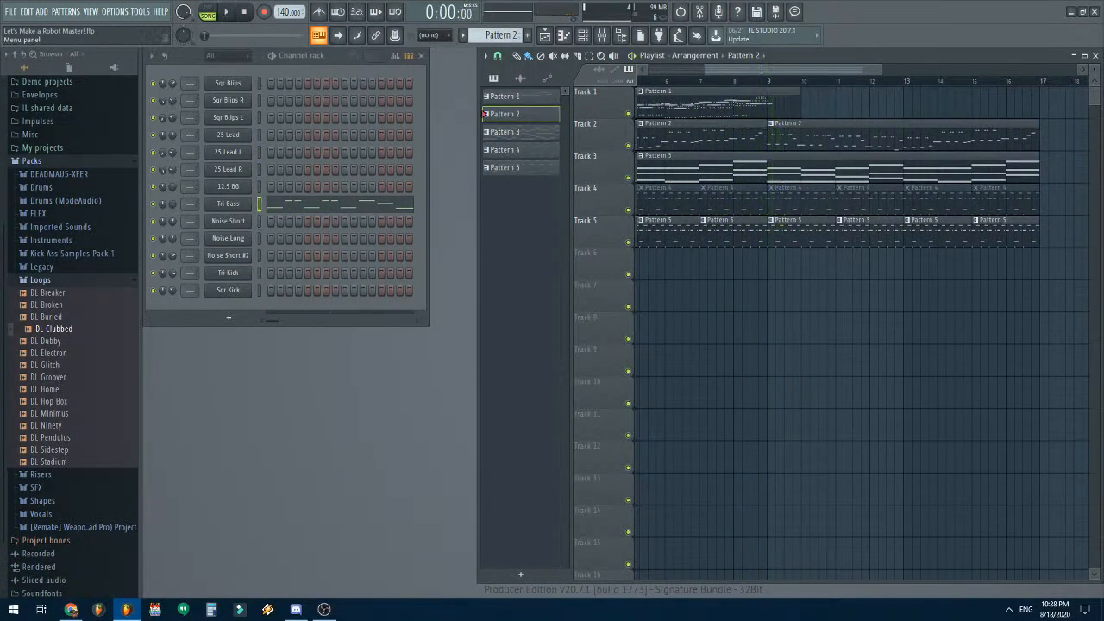
# - Save the project again and replay the arrangement from bar 1 through bar 8
pyautogui.click(10, 12)
pyautogui.click(26, 65)
pyautogui.scroll(-3, 795, 388)
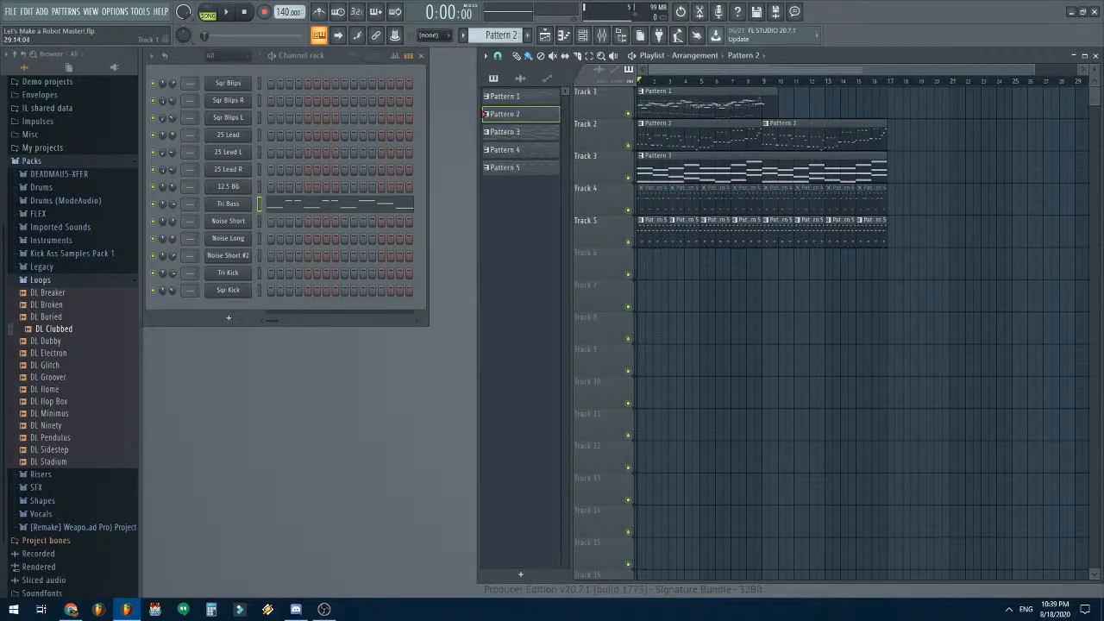
pyautogui.press('space')
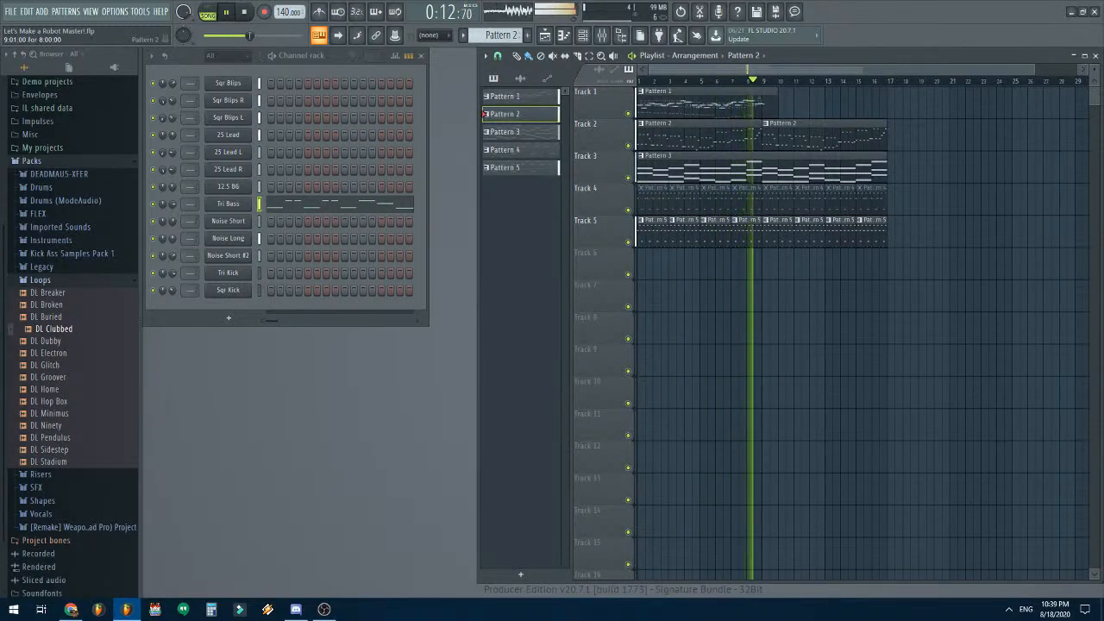
pyautogui.press('space')
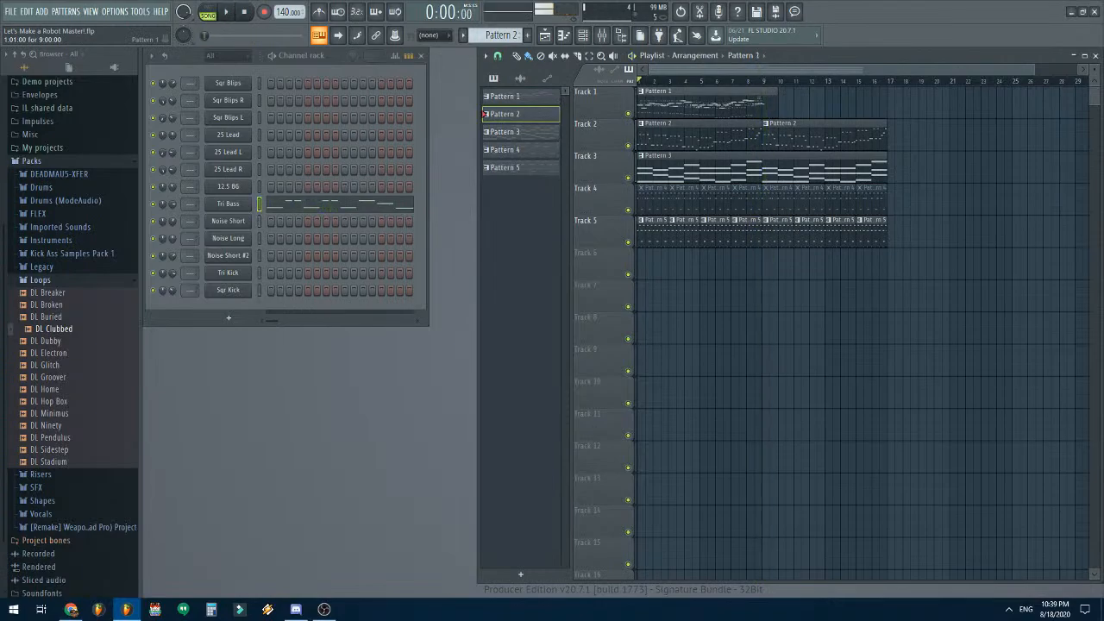
# - Add a D5 note with length 0:07:00 at the start of bar 9 in Pattern 1's 25 Lead
pyautogui.click(519, 97)
pyautogui.click(360, 135)
pyautogui.scroll(-3, 561, 259)
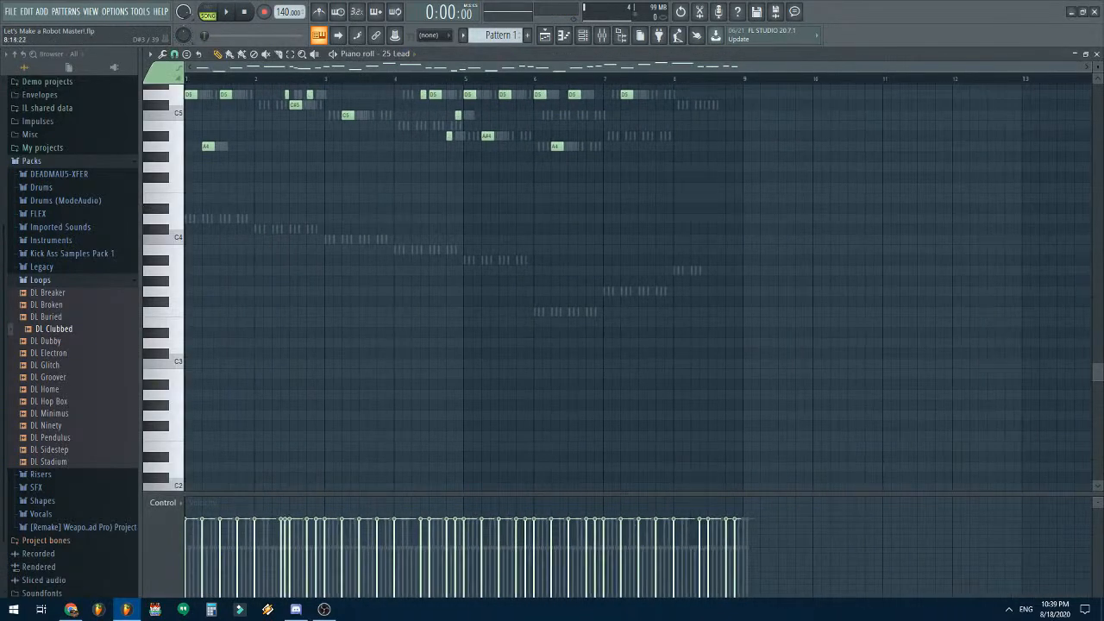
pyautogui.scroll(10, 741, 327)
pyautogui.scroll(2, 776, 328)
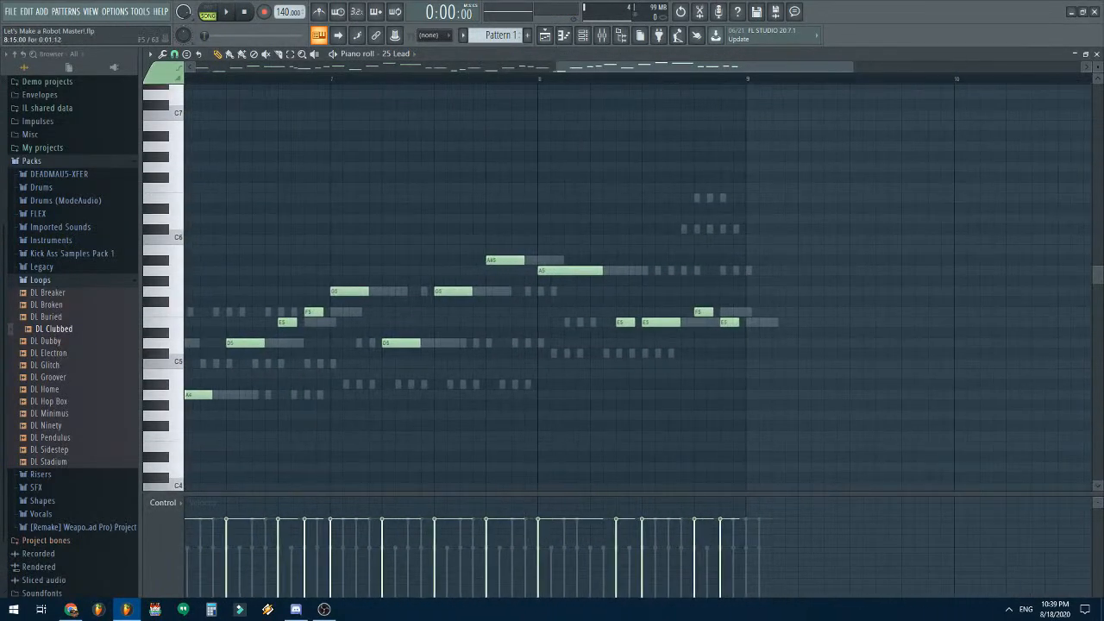
pyautogui.click(750, 343)
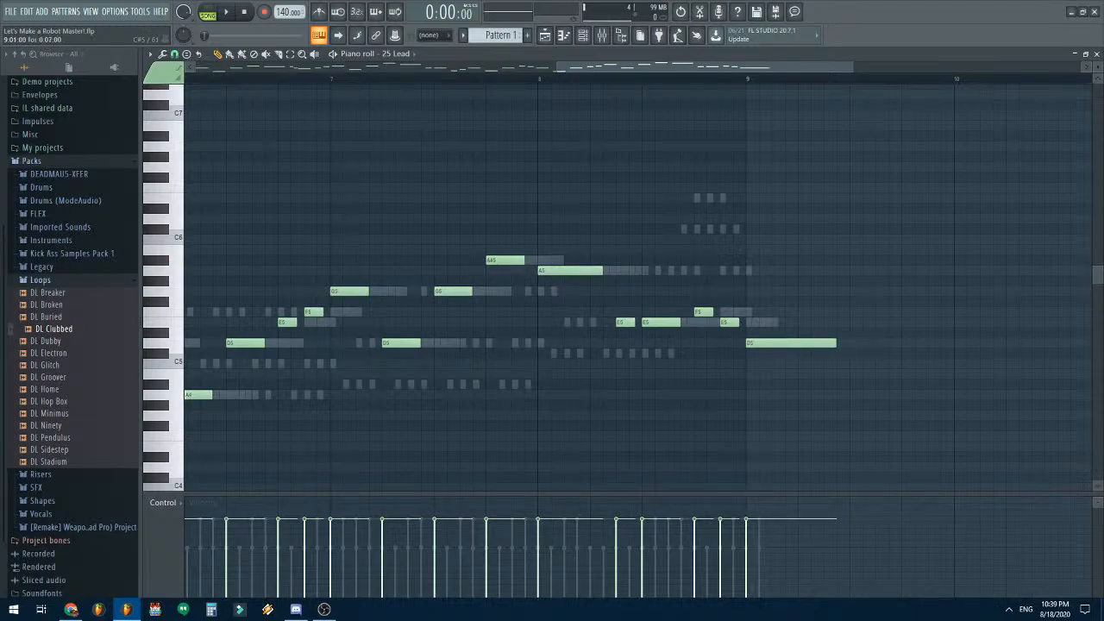
pyautogui.scroll(-3, 746, 342)
# - Save the project and close the 25 Lead piano roll
pyautogui.click(11, 12)
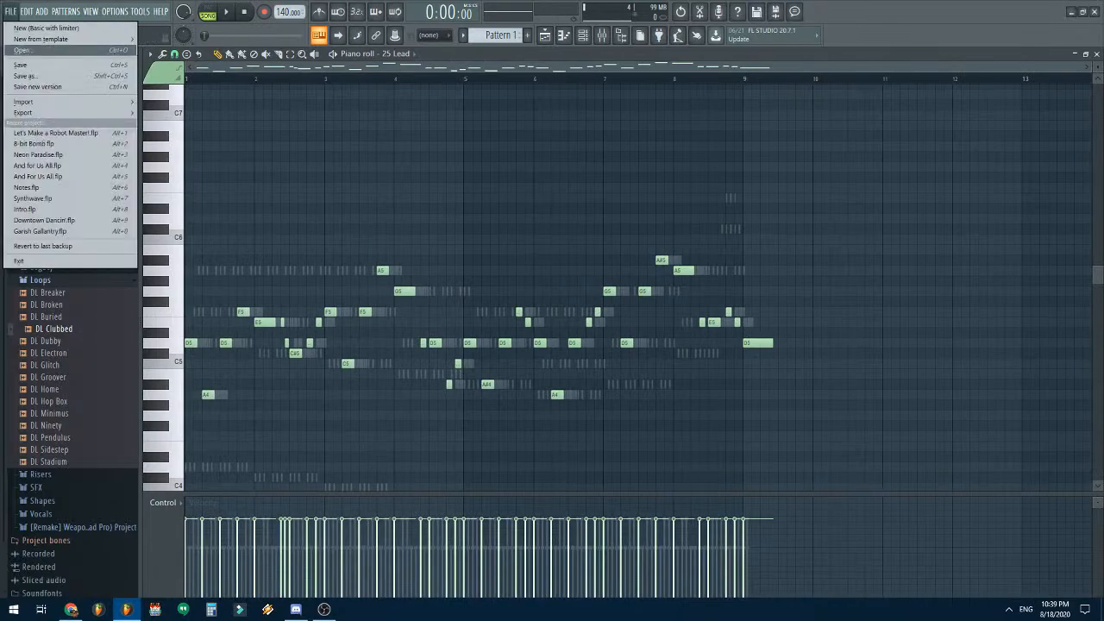
pyautogui.click(21, 66)
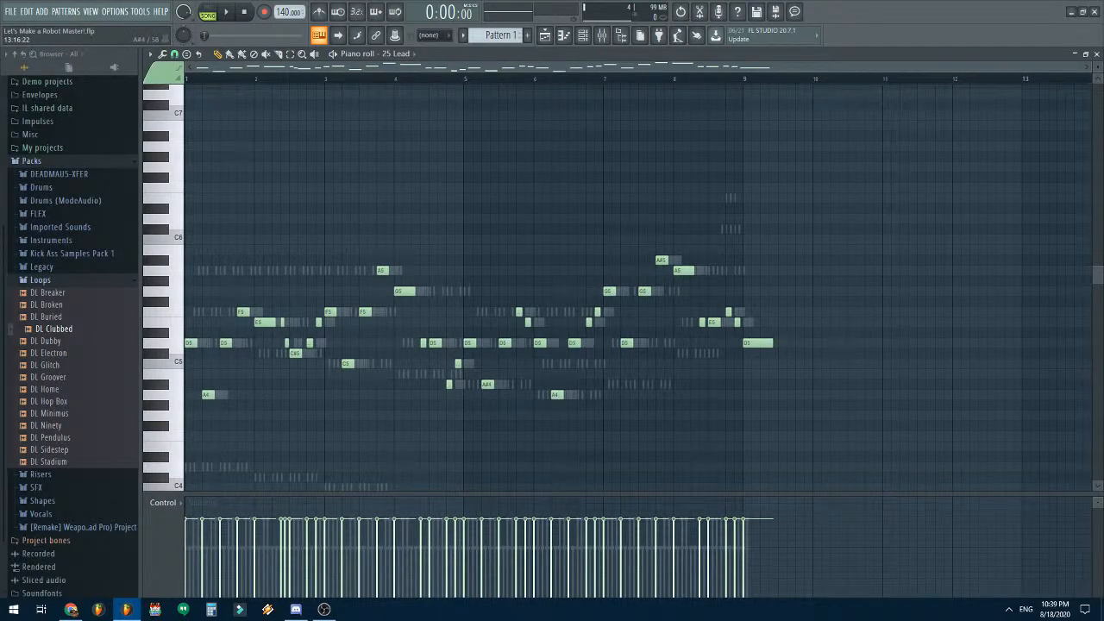
pyautogui.scroll(-3, 1016, 177)
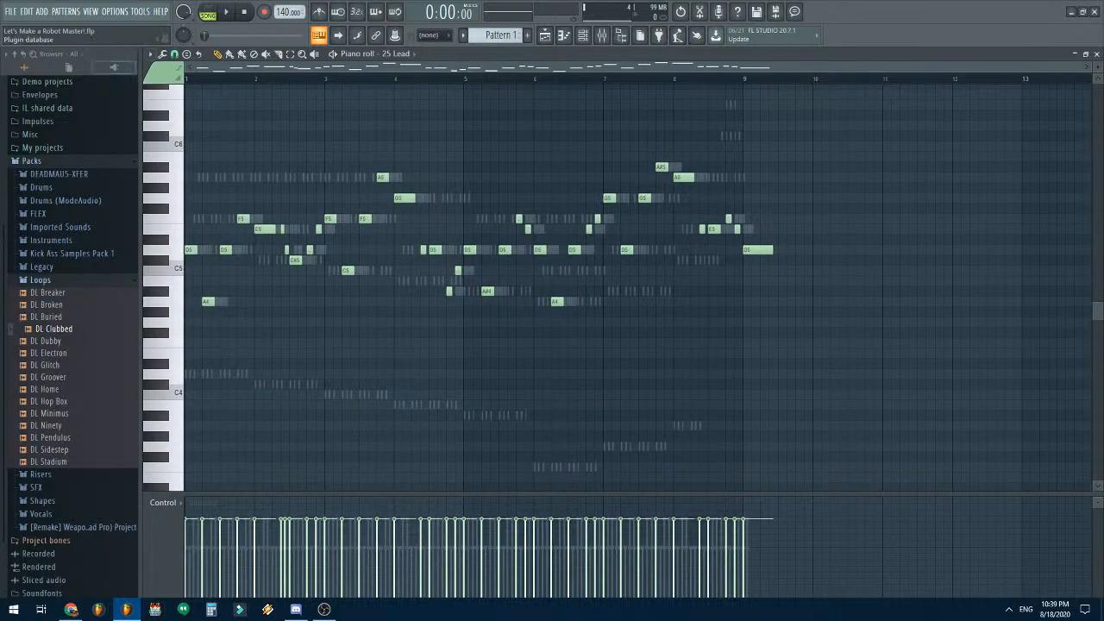
pyautogui.click(10, 12)
pyautogui.click(21, 65)
pyautogui.click(1096, 53)
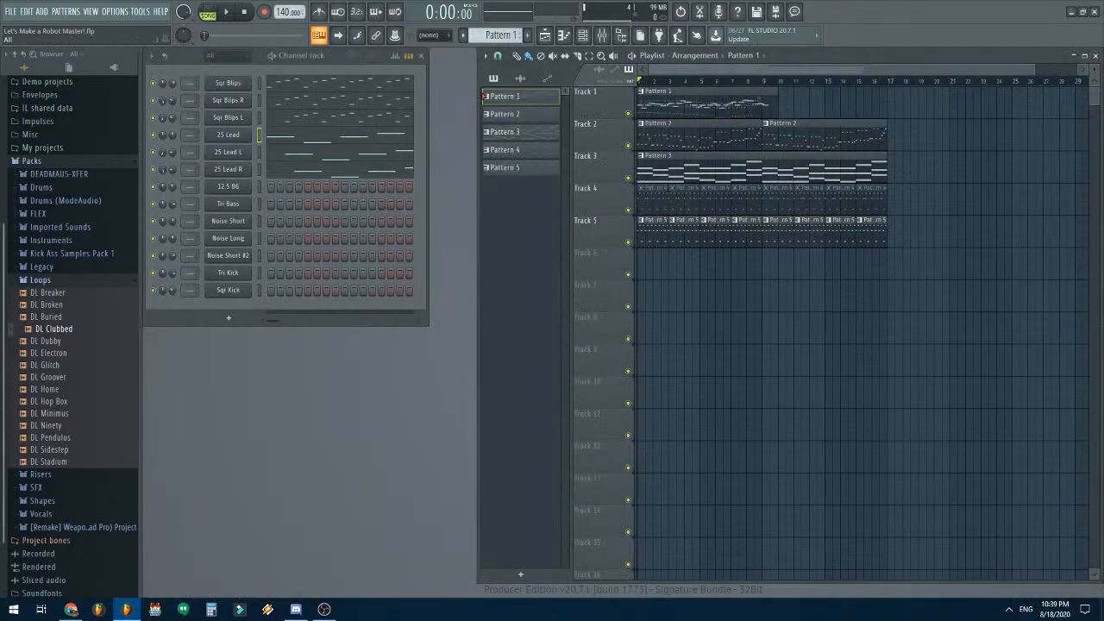
pyautogui.click(11, 12)
pyautogui.click(20, 64)
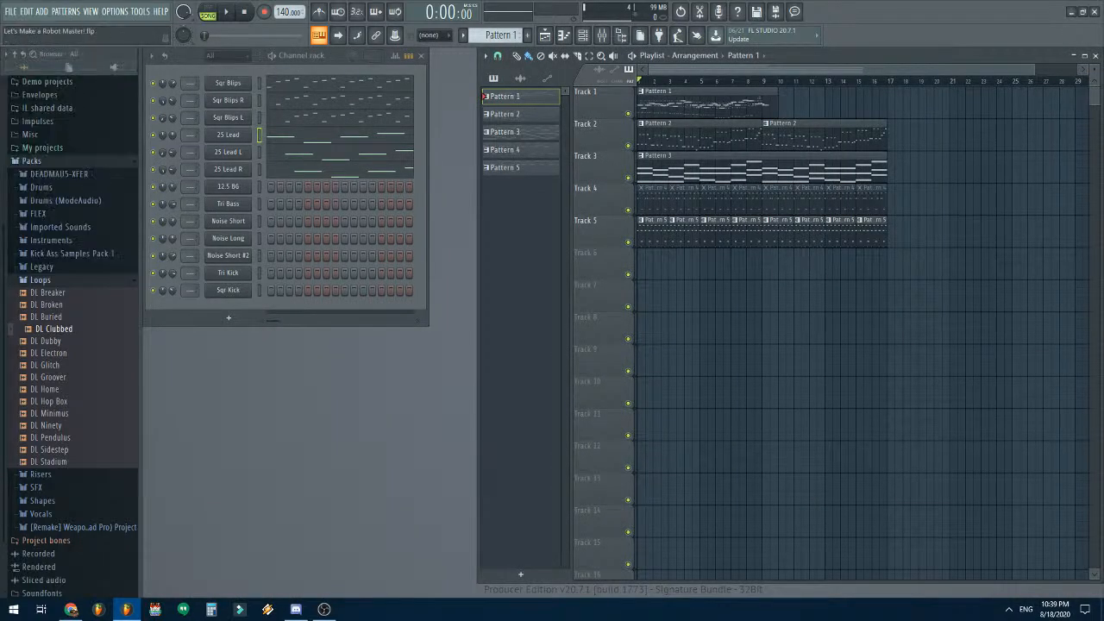
# - Insert a magical8bitPlug3 channel above Sqr Blips and move its plugin window clear of the channel rack
pyautogui.rightClick(250, 82)
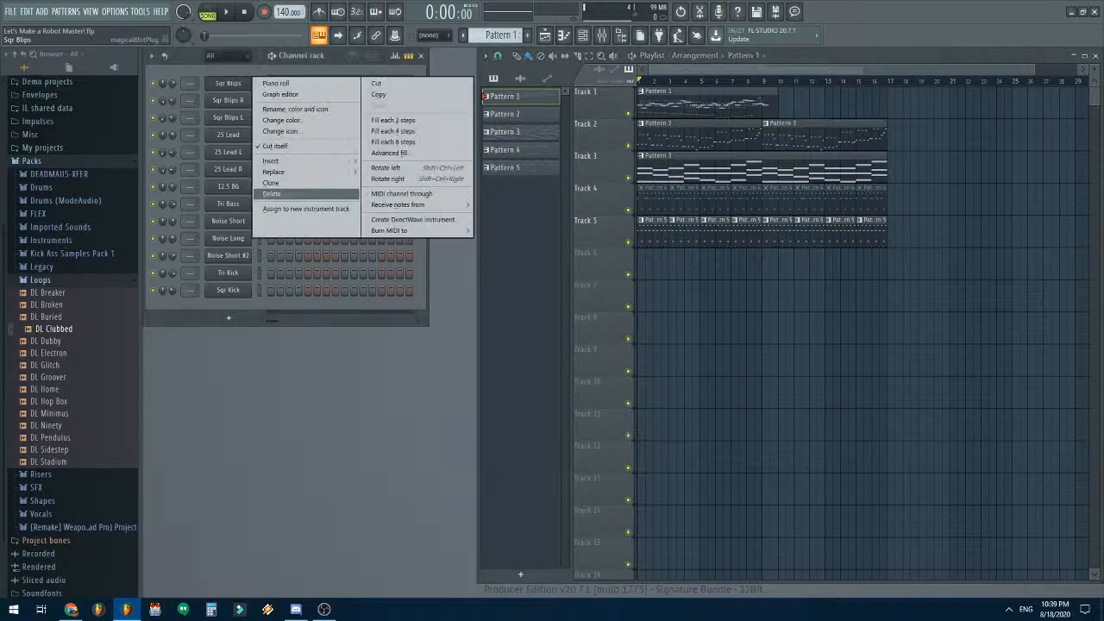
pyautogui.moveTo(302, 160)
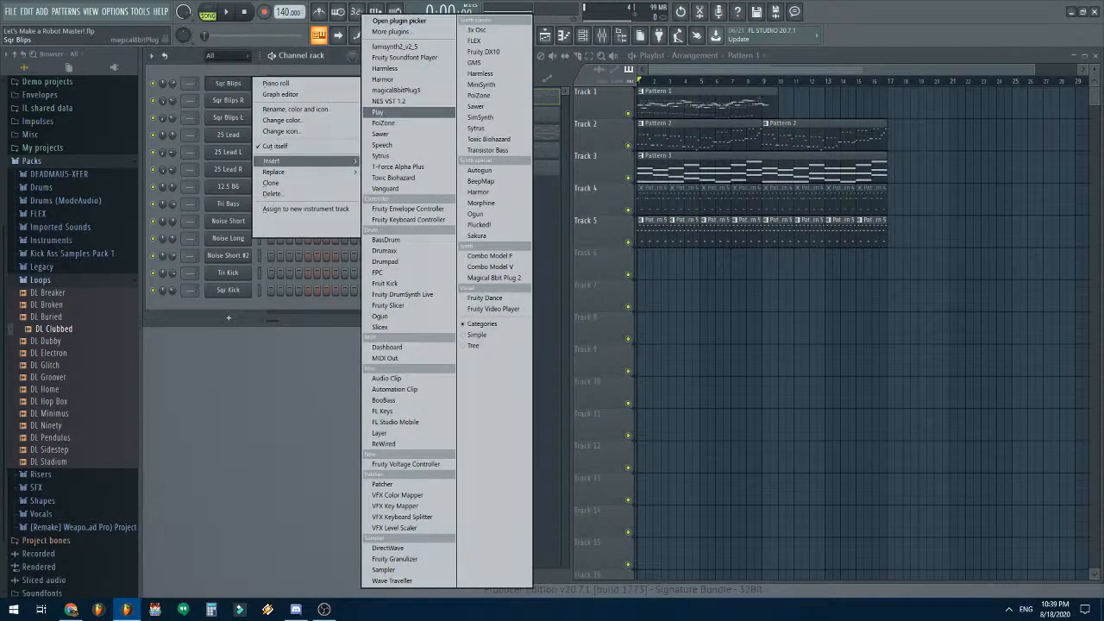
pyautogui.click(396, 89)
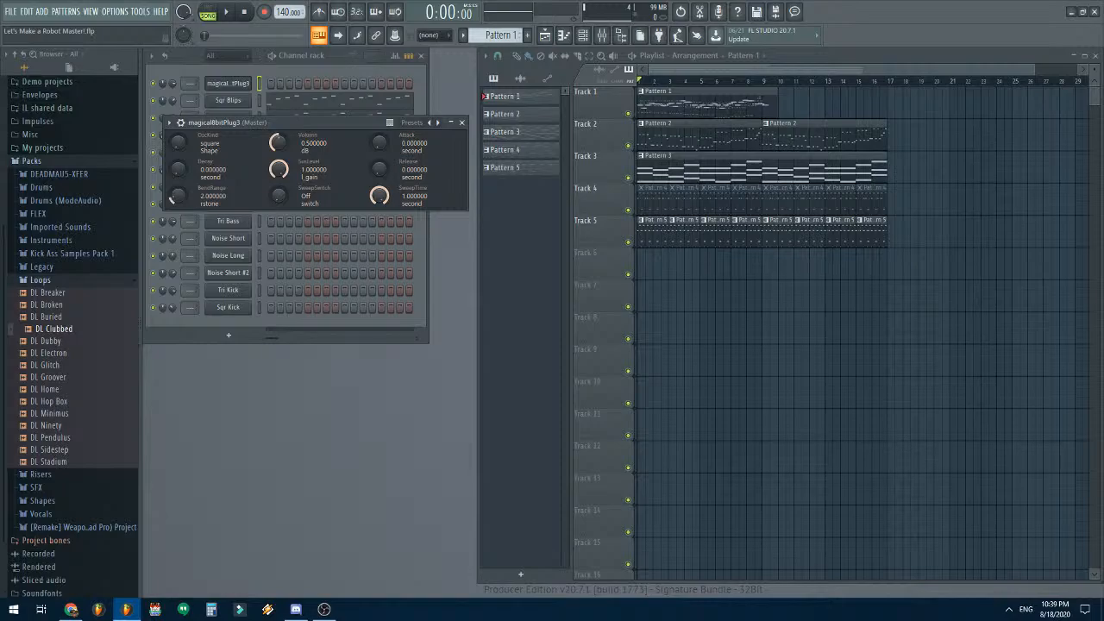
pyautogui.moveTo(276, 121); pyautogui.dragTo(450, 361)
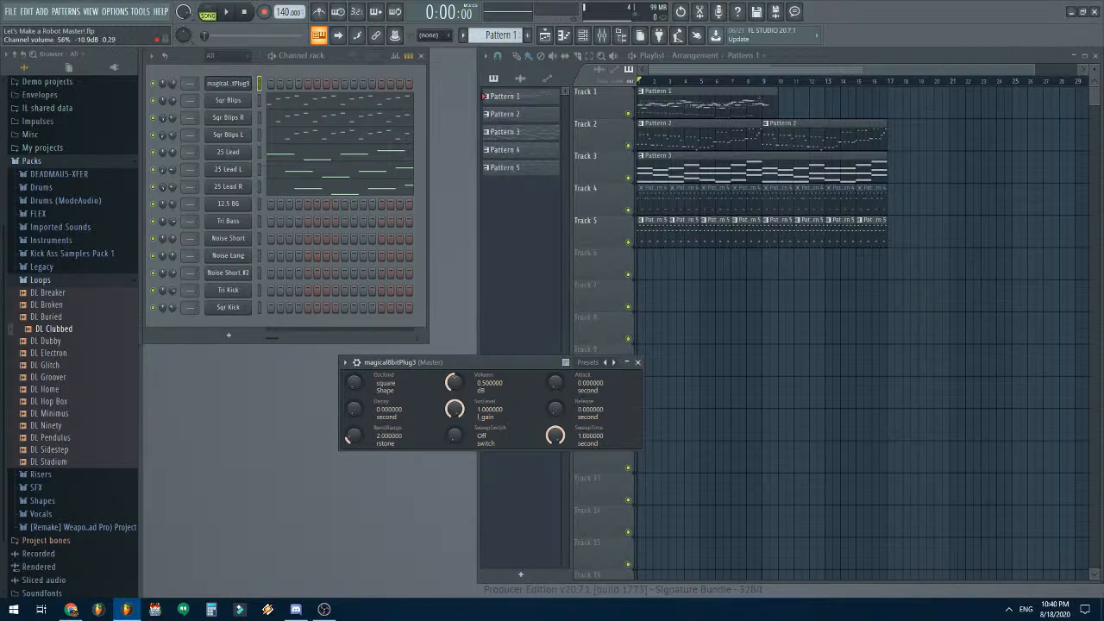
# - Audition the new channel with the square, triangle, noise and 25%Pulse oscillator shapes in turn
pyautogui.press('x')
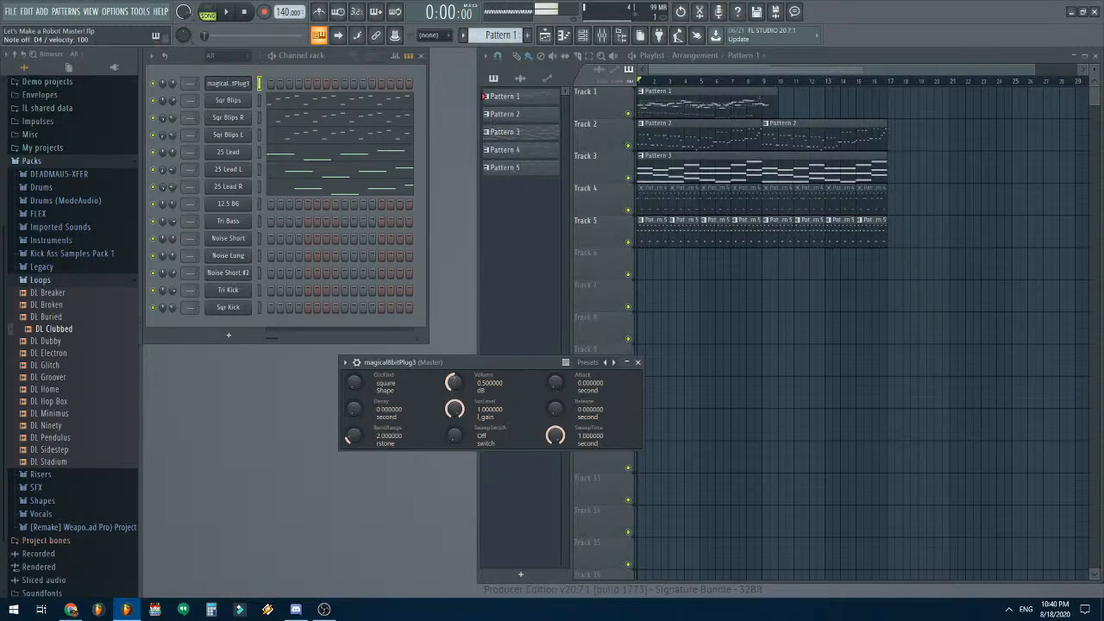
pyautogui.press('r')
pyautogui.moveTo(354, 381); pyautogui.dragTo(354, 365)
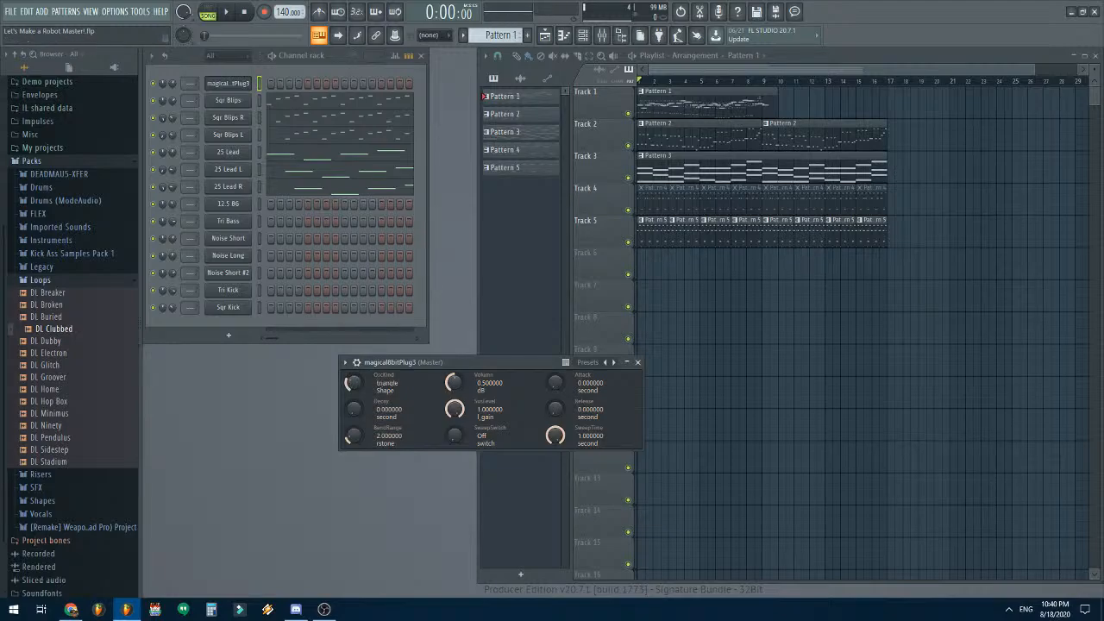
pyautogui.press('t')
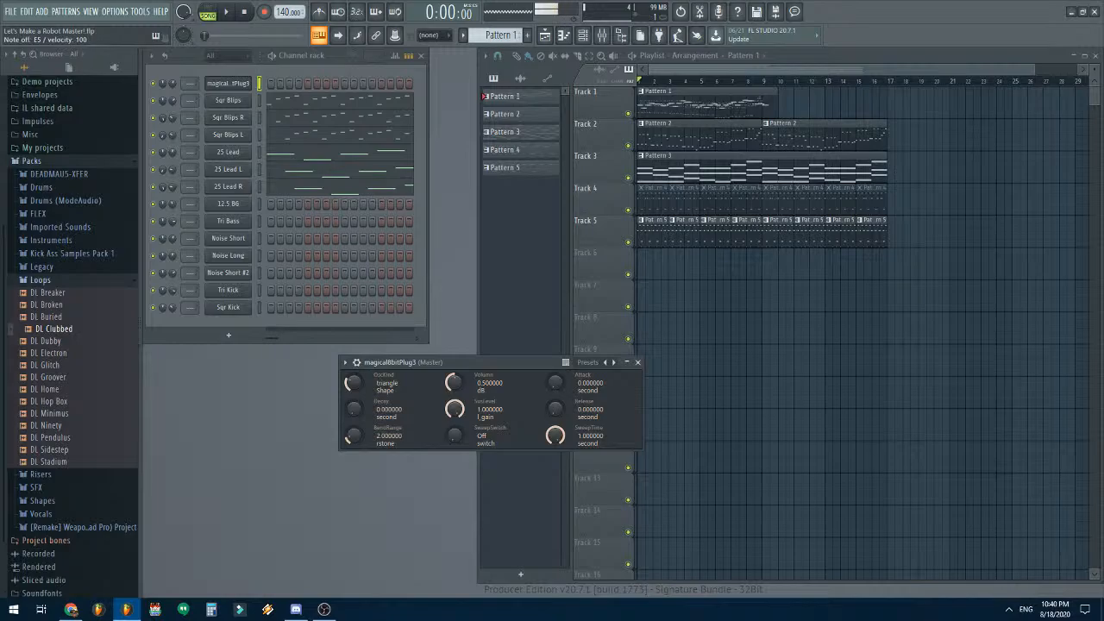
pyautogui.moveTo(354, 382); pyautogui.dragTo(353, 372)
pyautogui.press('z')
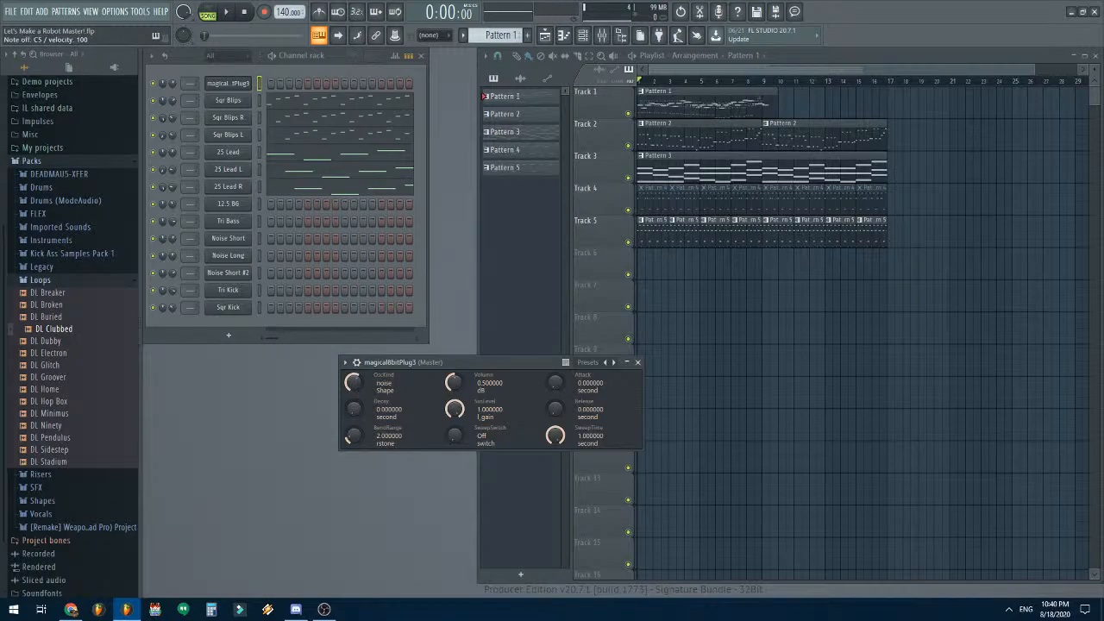
pyautogui.moveTo(353, 382); pyautogui.dragTo(353, 369)
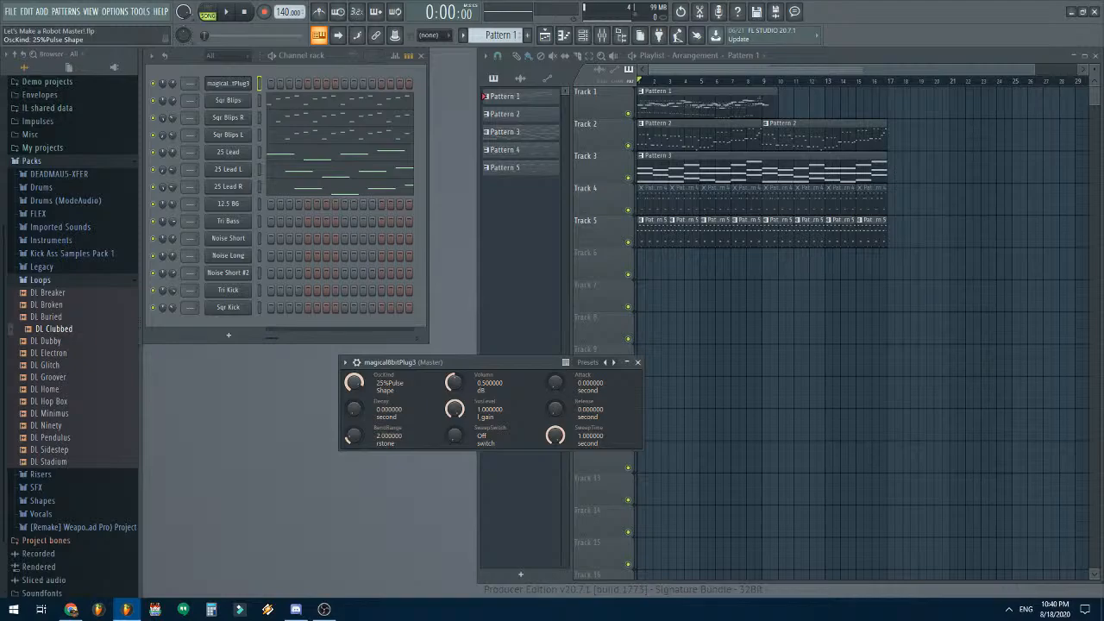
pyautogui.press('e')
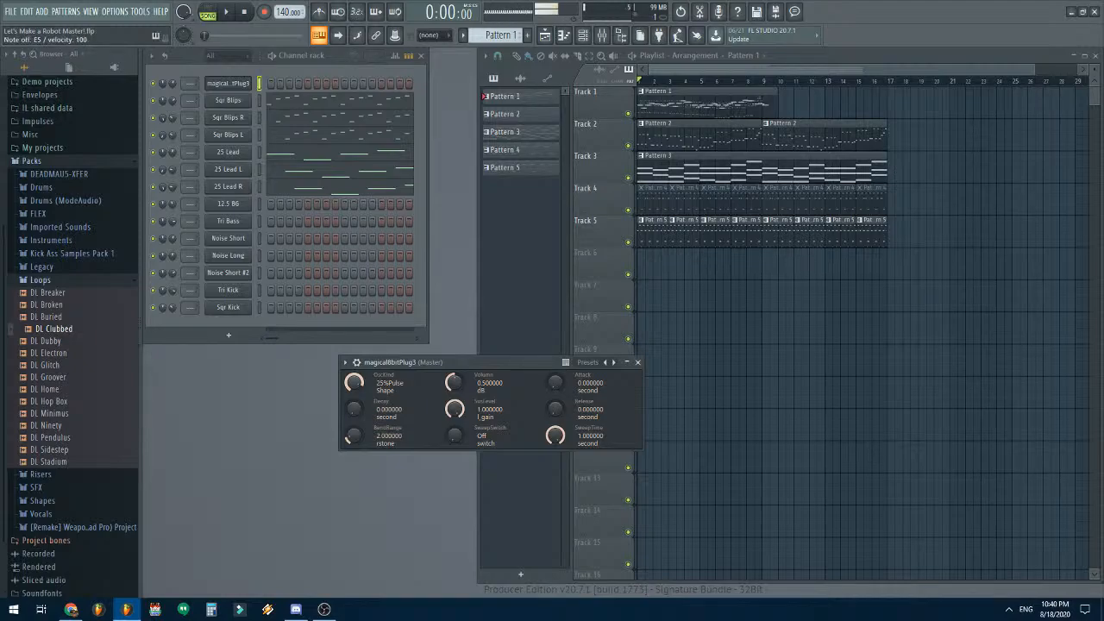
# - Set the new channel's oscillator shape to 12.5%Pulse and play test notes
pyautogui.moveTo(353, 382); pyautogui.dragTo(354, 372)
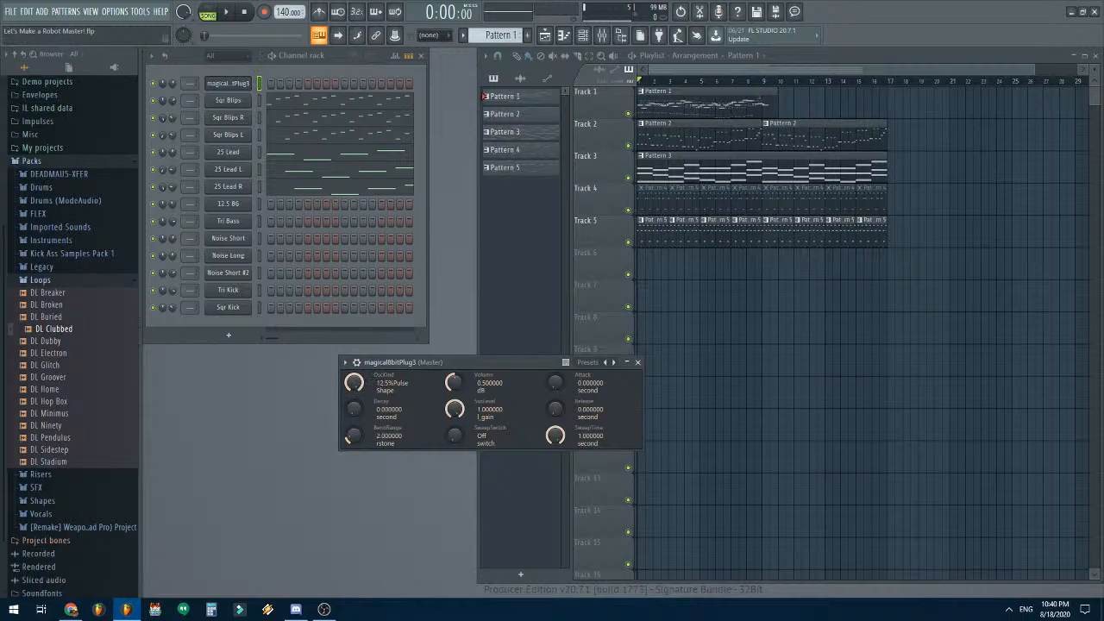
pyautogui.press('q')
pyautogui.press('t')
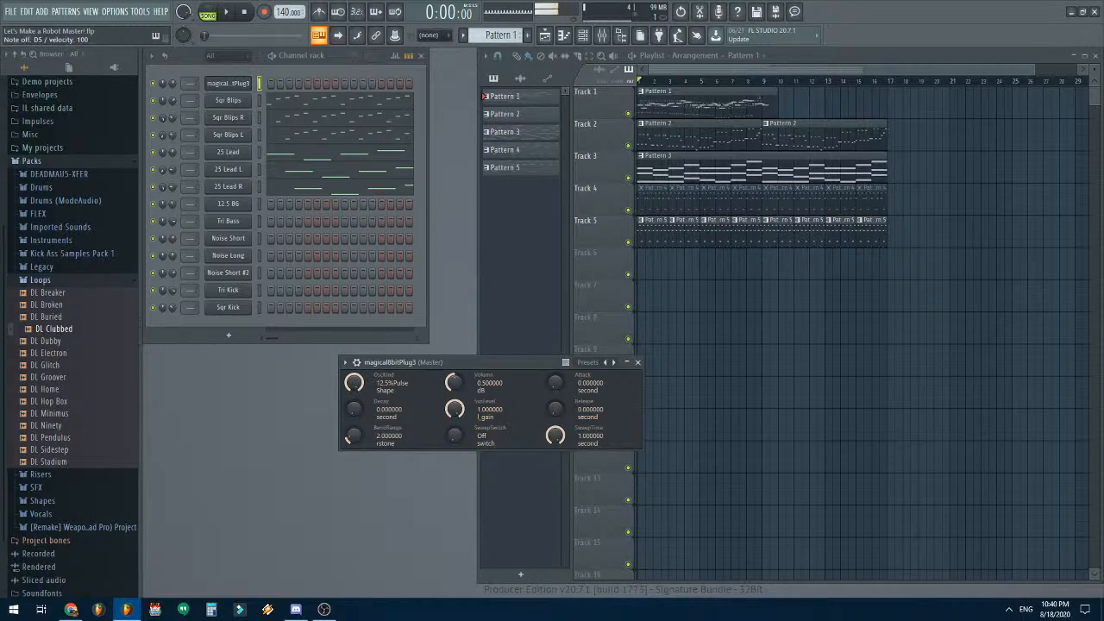
pyautogui.press('q')
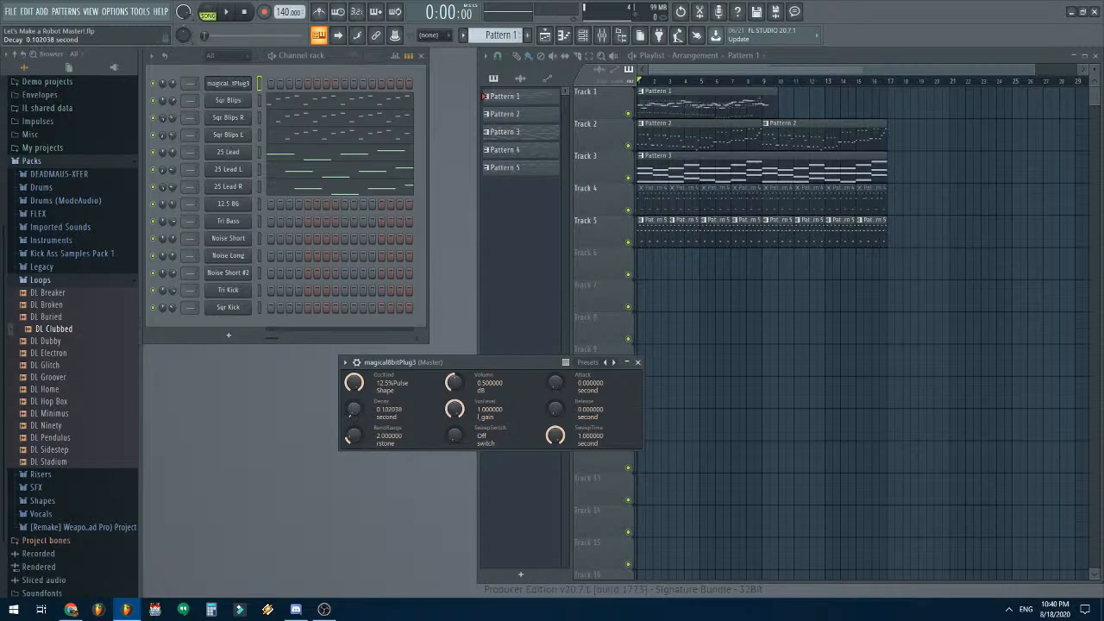
# - Set the plugin's decay to about 0.217 s, sustain level to about 0.508, release to about 0.714 s and attack to about 1.659 s
pyautogui.moveTo(455, 409); pyautogui.dragTo(454, 466)
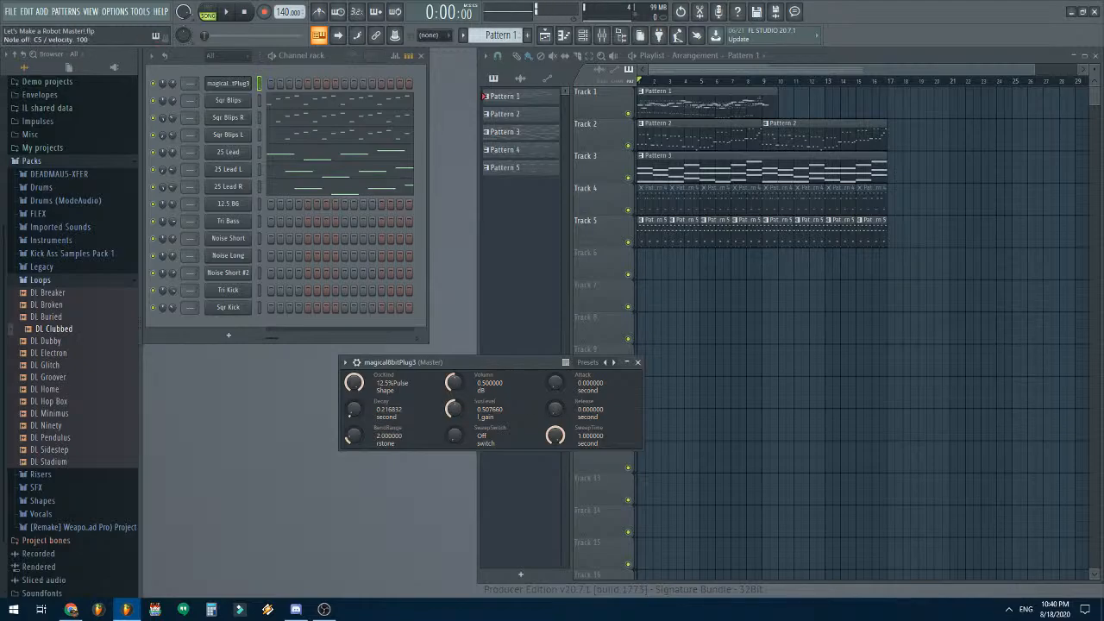
pyautogui.moveTo(555, 409); pyautogui.dragTo(555, 389)
pyautogui.moveTo(555, 382); pyautogui.dragTo(556, 372)
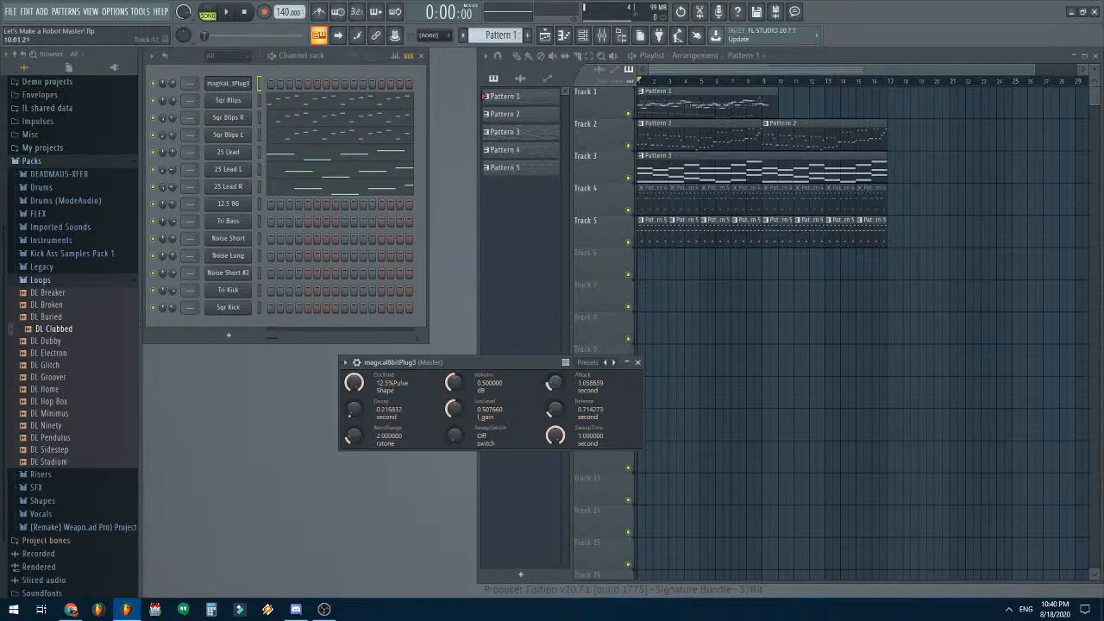
# - Replace the magical8bitPlug3 channel's instrument with Magical 8bit Plug 2 and move its plugin window clear of the channel rack
pyautogui.press('q')
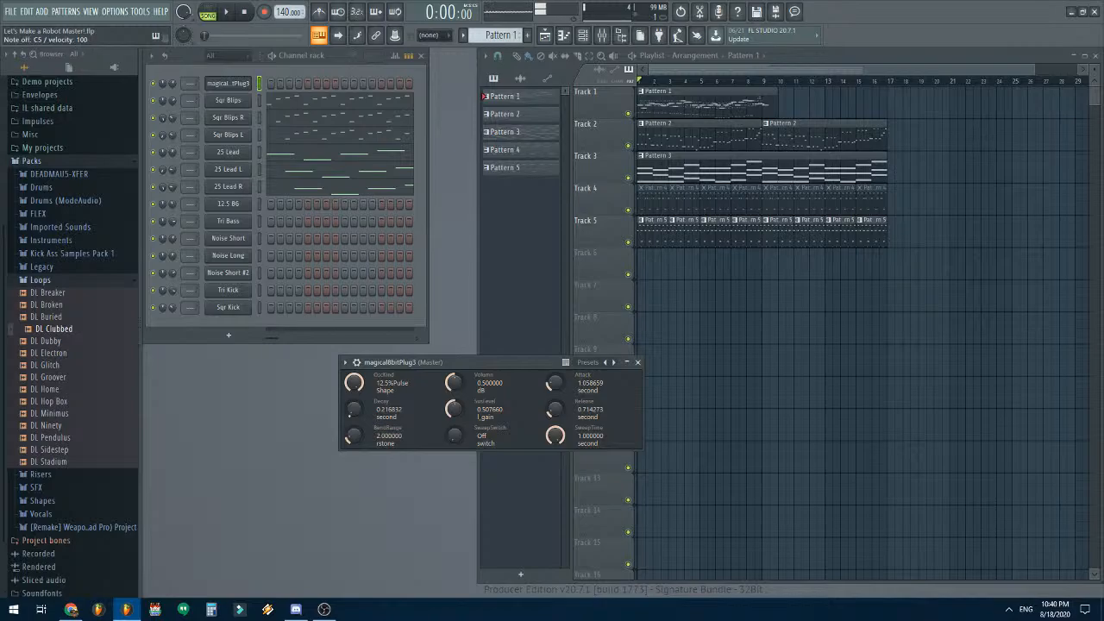
pyautogui.click(637, 363)
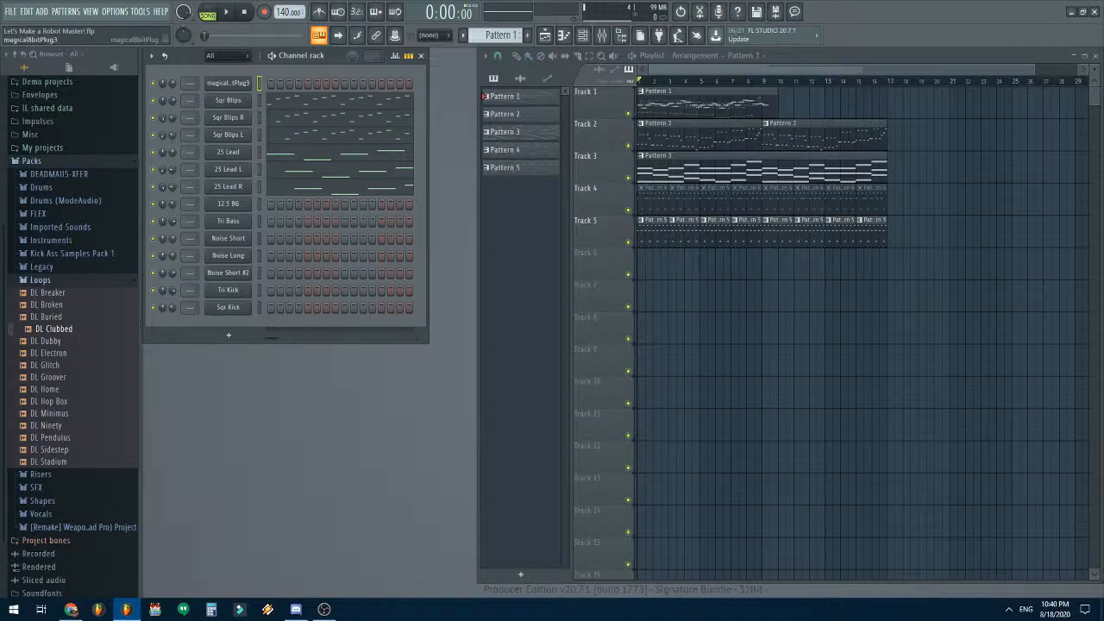
pyautogui.click(228, 82)
pyautogui.rightClick(250, 82)
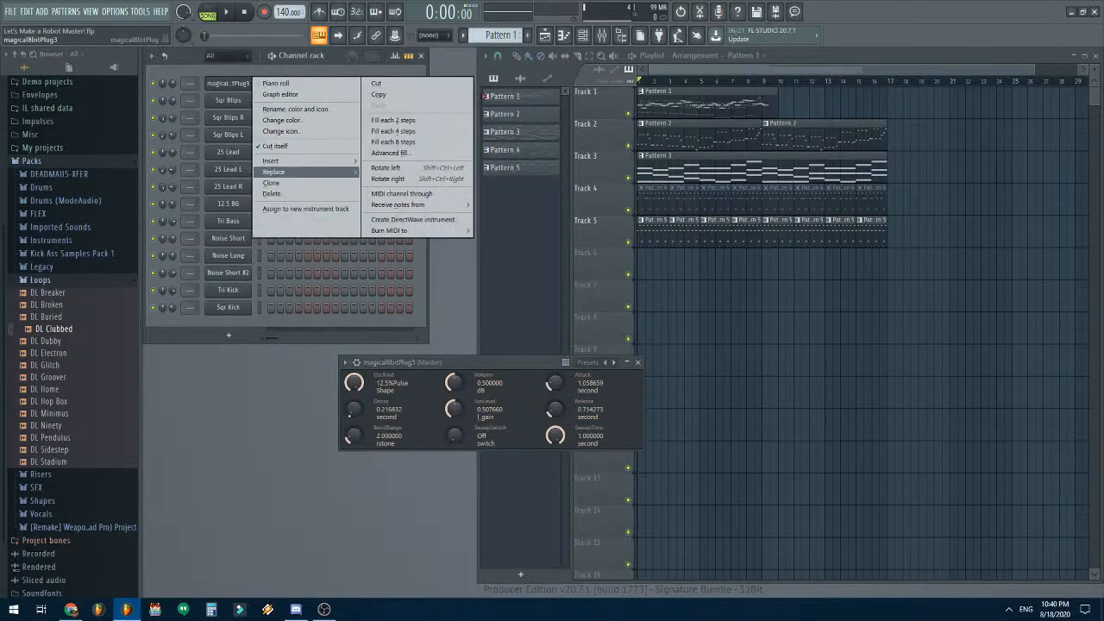
pyautogui.moveTo(285, 171)
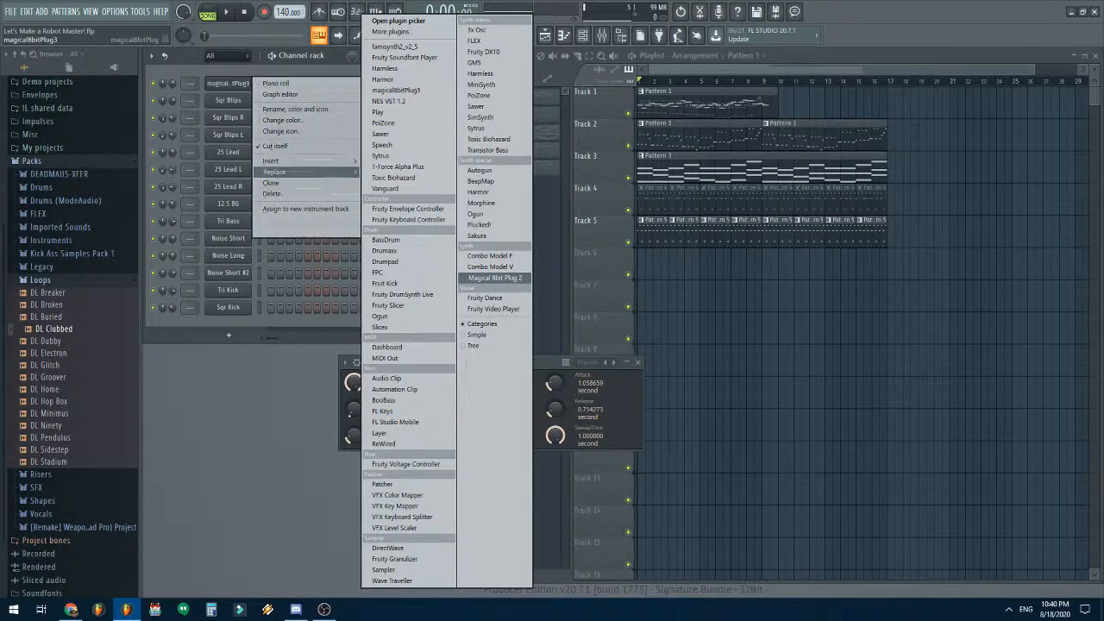
pyautogui.click(494, 277)
pyautogui.moveTo(517, 362); pyautogui.dragTo(600, 252)
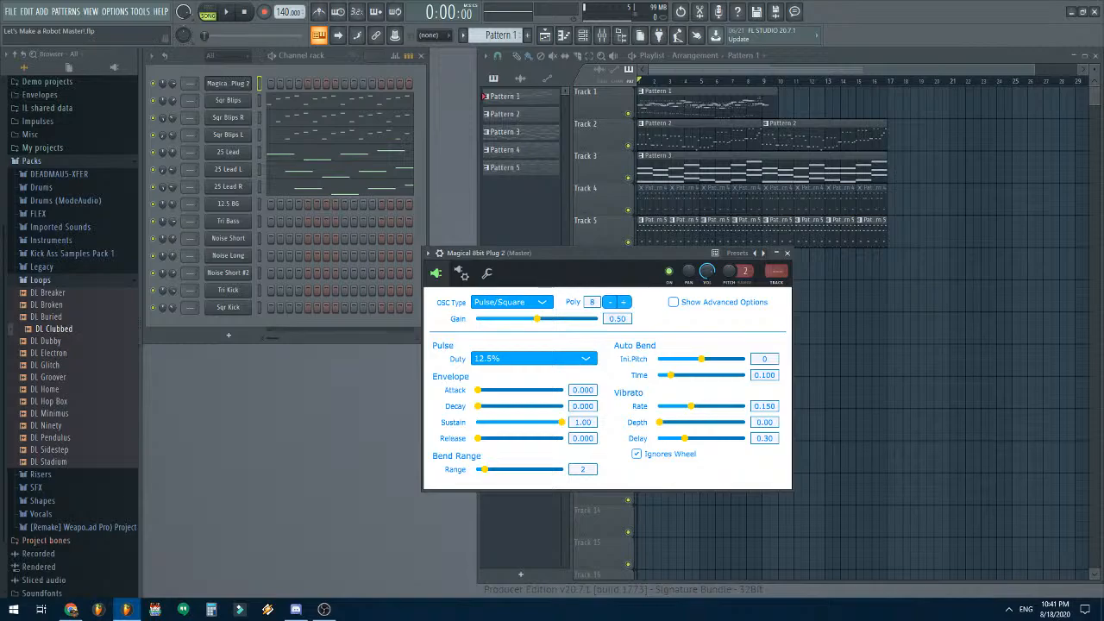
pyautogui.moveTo(595, 253); pyautogui.dragTo(570, 241)
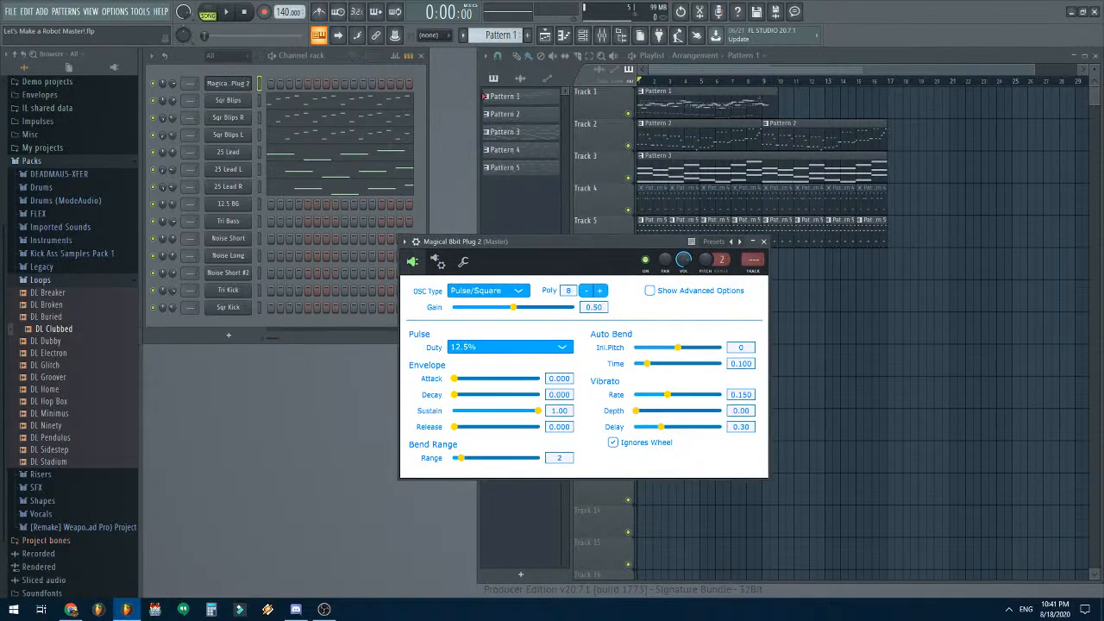
# - Choose the Pulse/Square oscillator type and audition its duty at 25% and 50%, leaving it at 50%
pyautogui.click(488, 292)
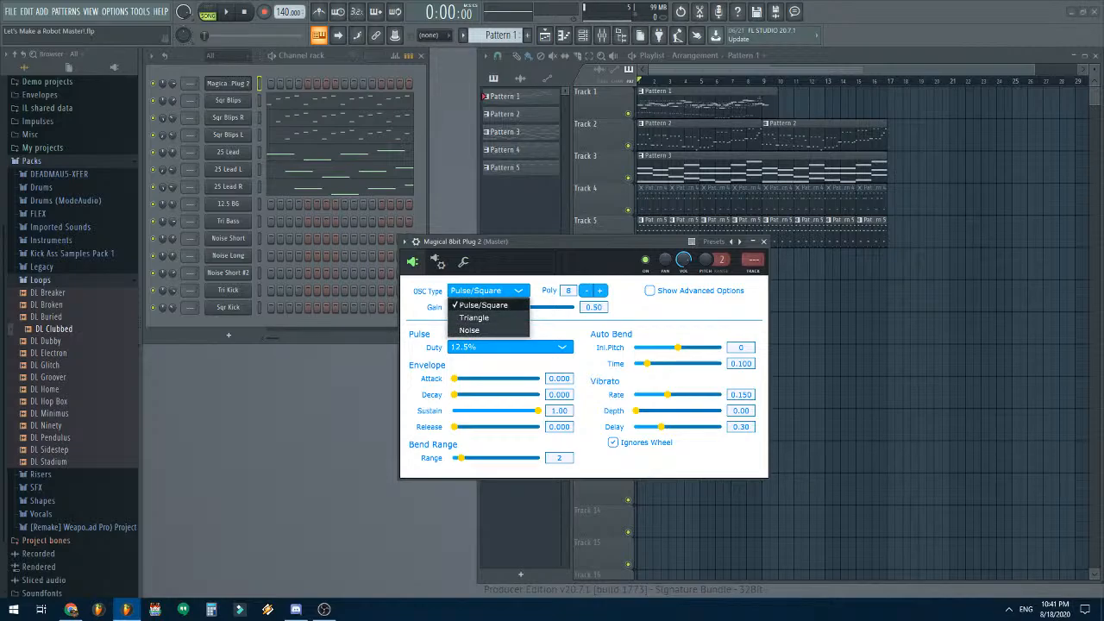
pyautogui.click(483, 304)
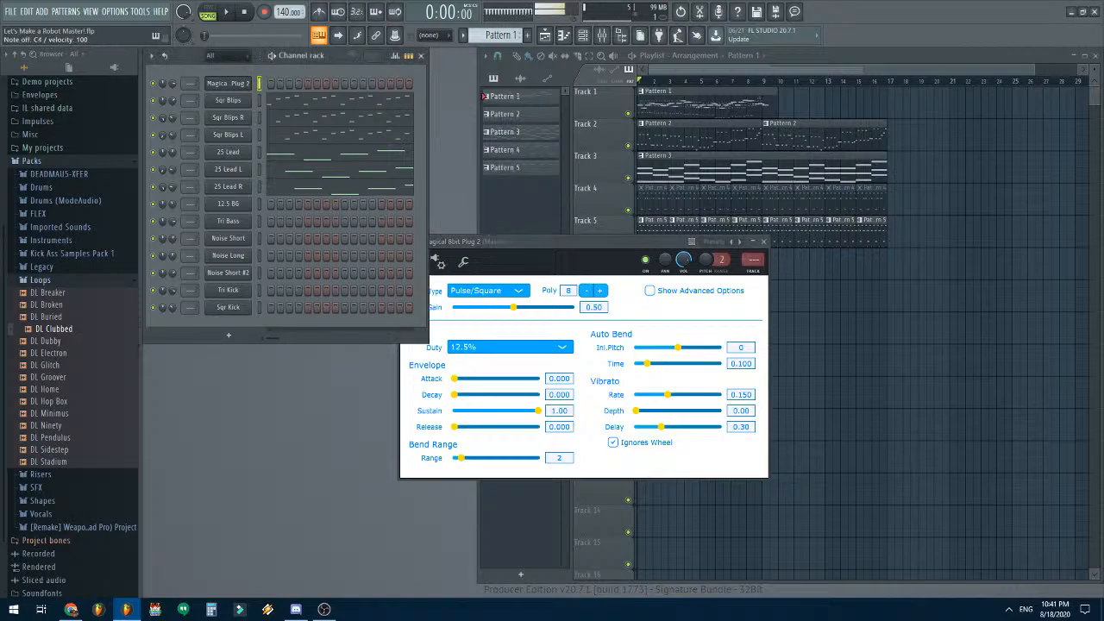
pyautogui.click(510, 346)
pyautogui.click(467, 374)
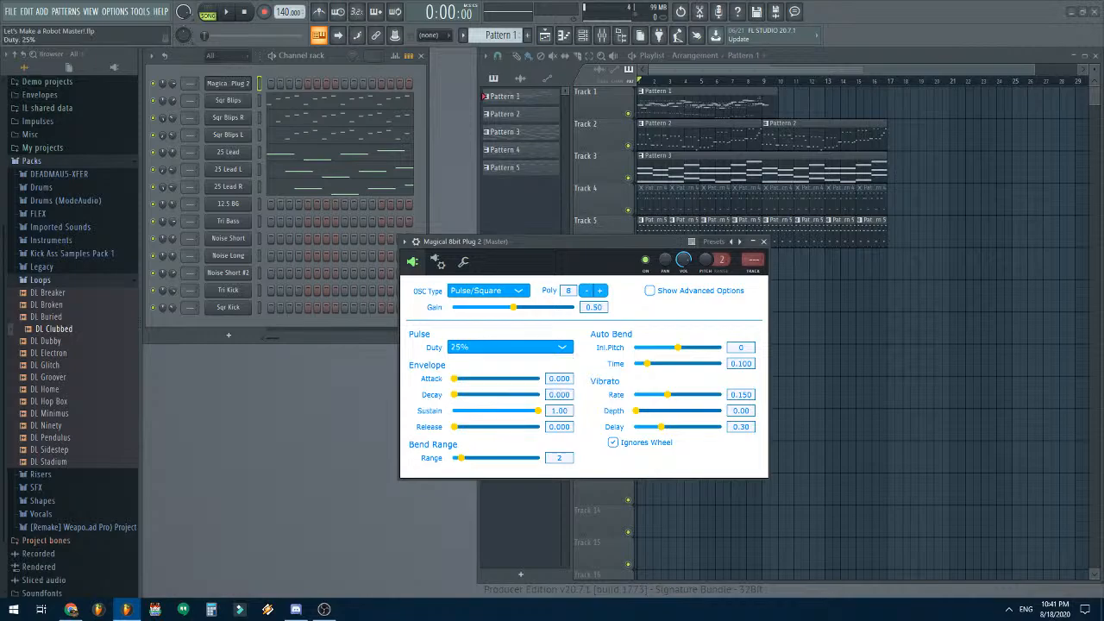
pyautogui.click(371, 335)
pyautogui.press('q')
pyautogui.click(509, 347)
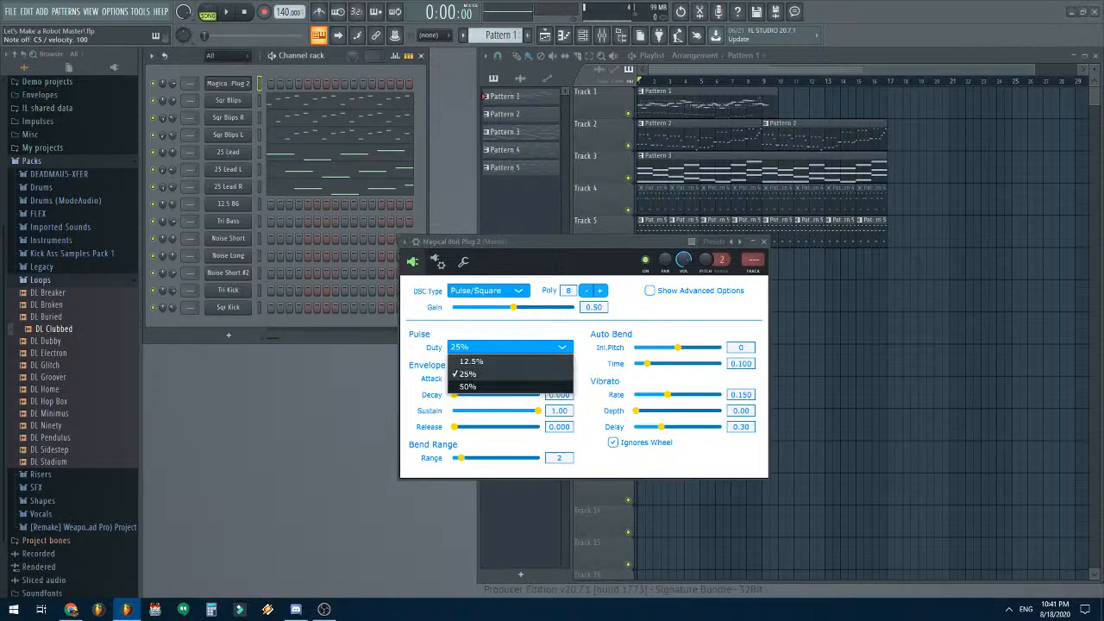
pyautogui.click(467, 386)
pyautogui.click(371, 336)
pyautogui.press('q')
pyautogui.press('q')
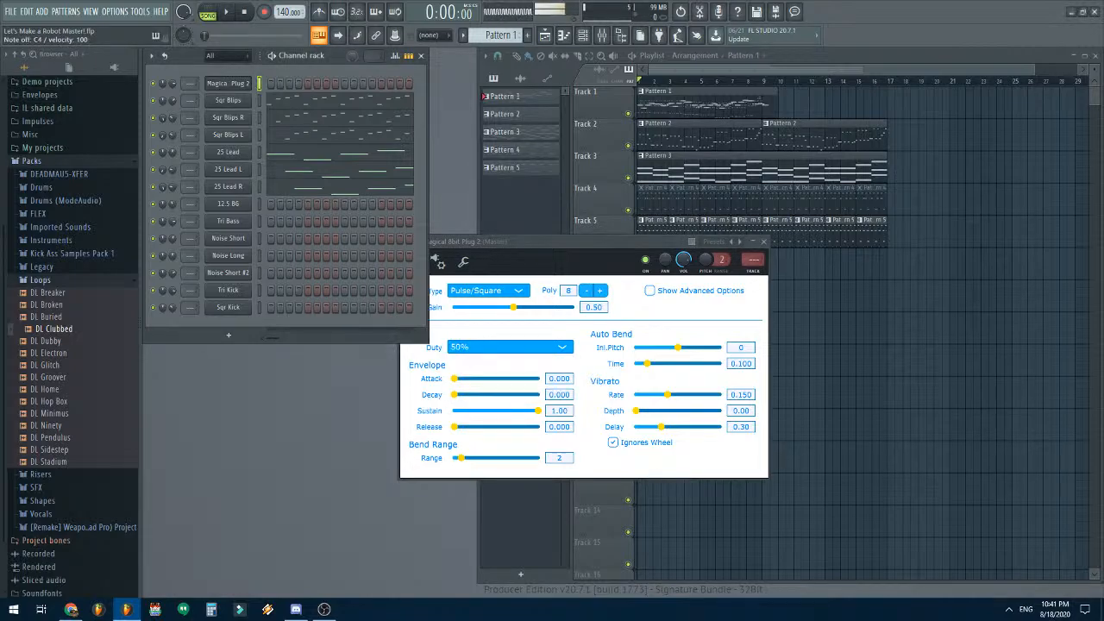
# - Set the oscillator type to Noise with the 4bit Pure Random noise type and move the plugin window lower
pyautogui.click(487, 290)
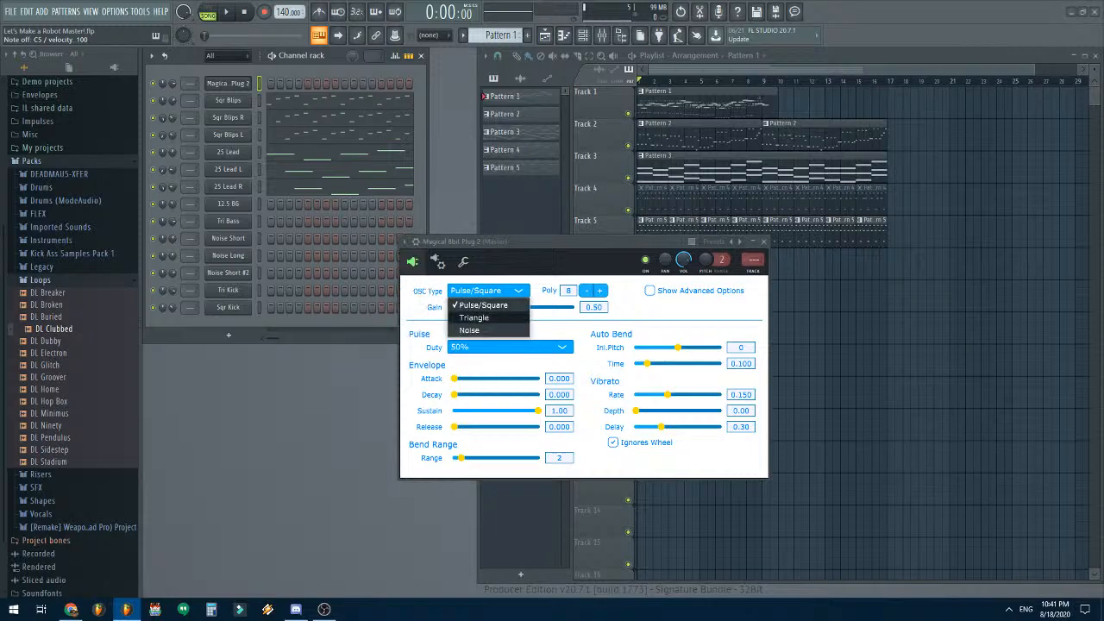
pyautogui.click(470, 330)
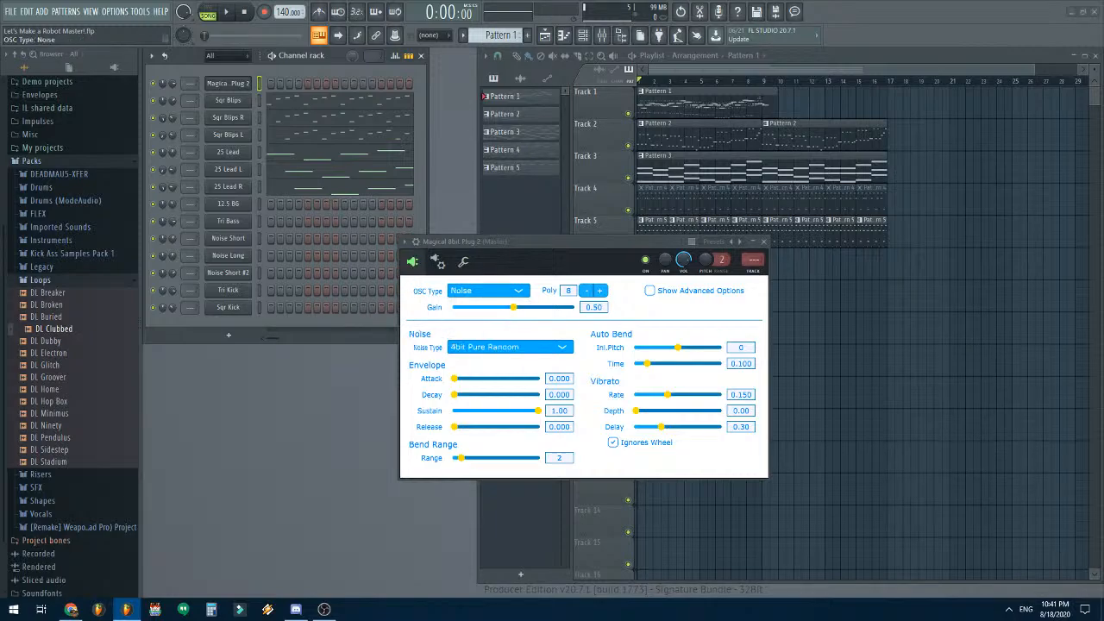
pyautogui.click(509, 347)
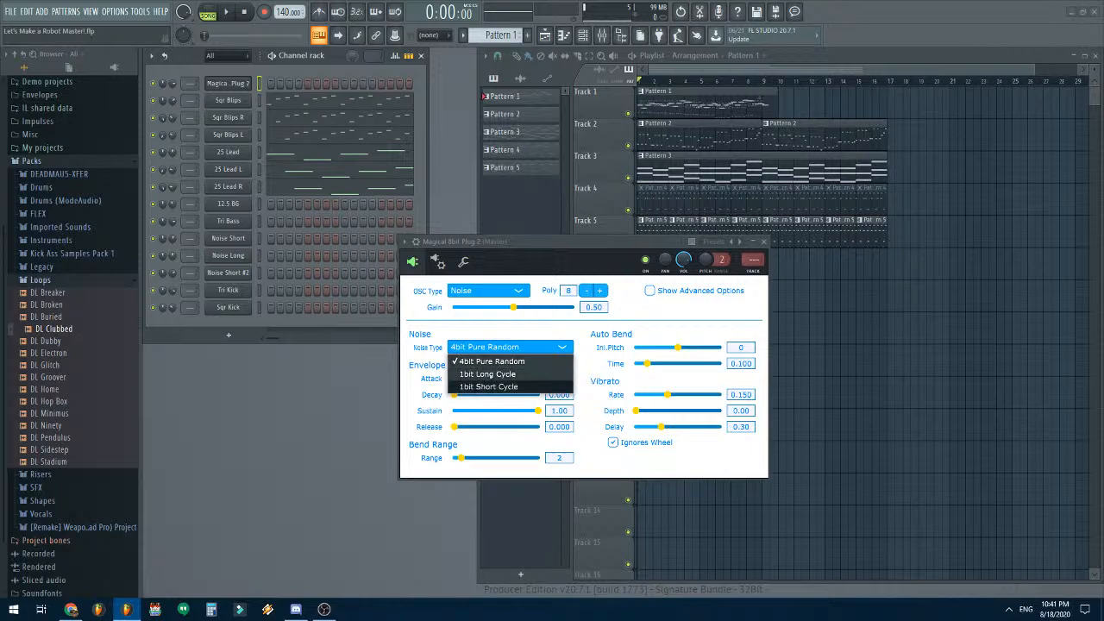
pyautogui.click(492, 361)
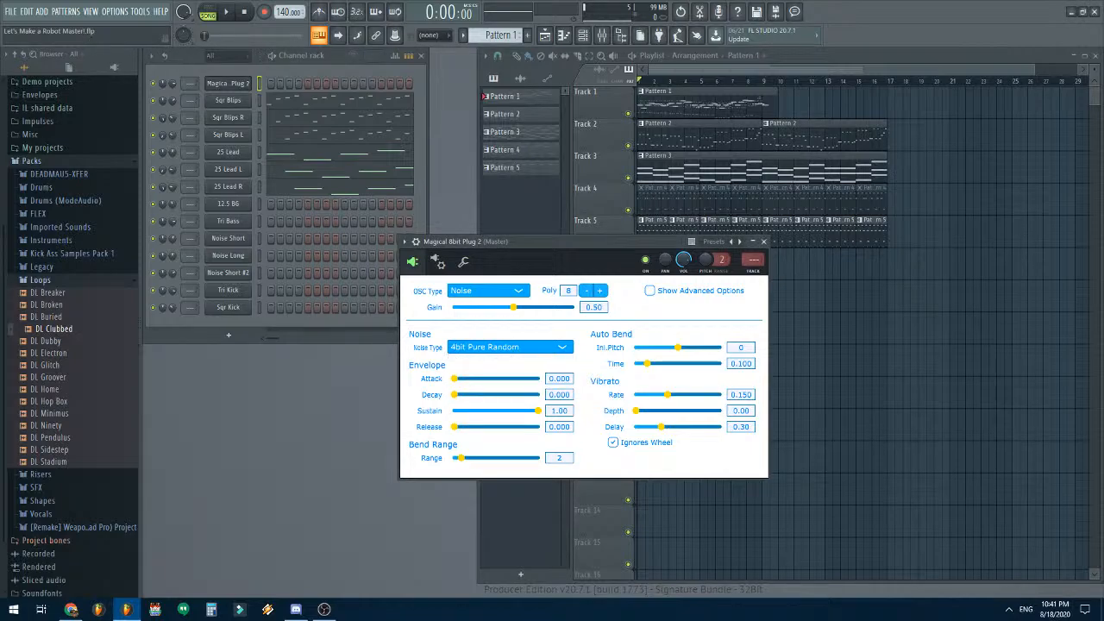
pyautogui.click(508, 347)
pyautogui.click(752, 241)
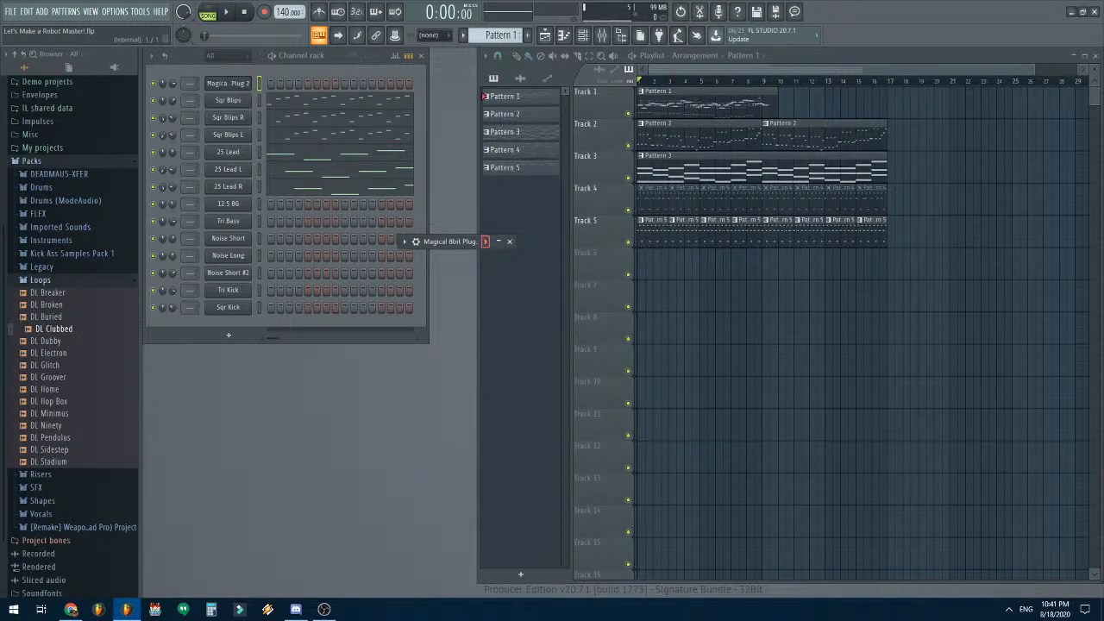
pyautogui.click(498, 240)
pyautogui.moveTo(328, 241); pyautogui.dragTo(437, 297)
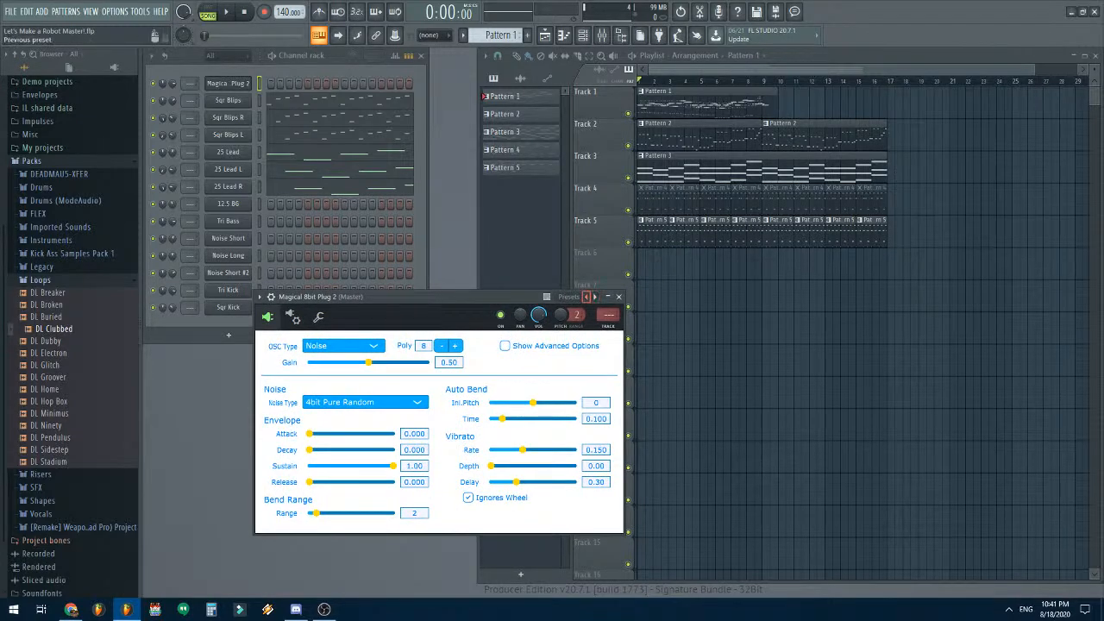
# - Lower the plugin channel's volume slightly and audition the 4bit Pure Random noise on low and high notes
pyautogui.press('z')
pyautogui.moveTo(538, 316); pyautogui.dragTo(538, 332)
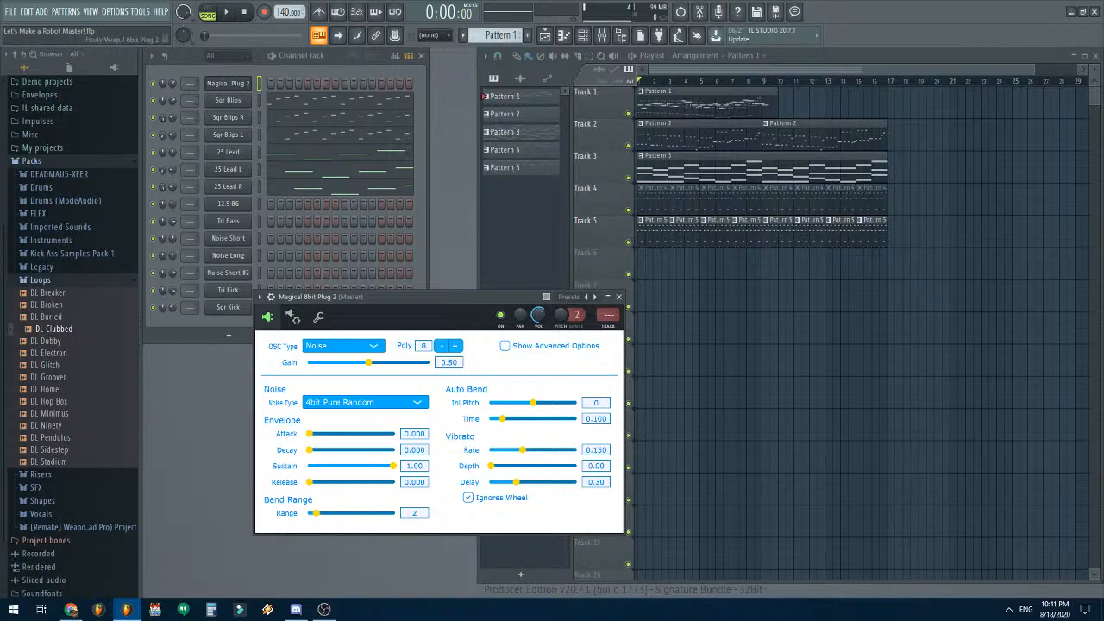
pyautogui.press('z')
pyautogui.press('p')
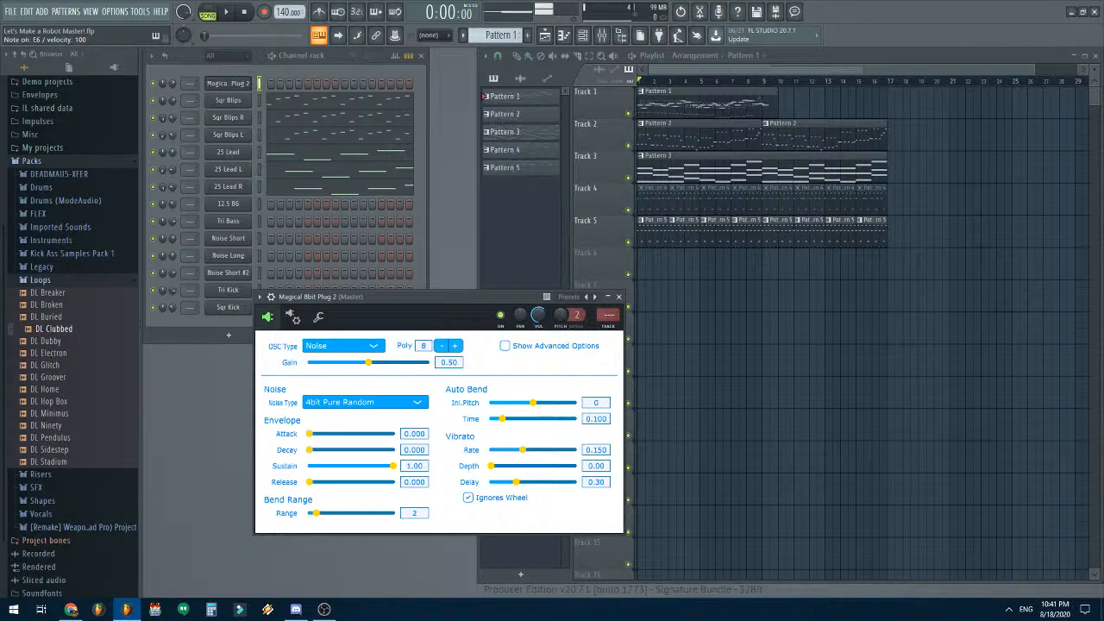
# - Set the noise type to 1bit Long Cycle and play a test note
pyautogui.click(366, 403)
pyautogui.click(354, 428)
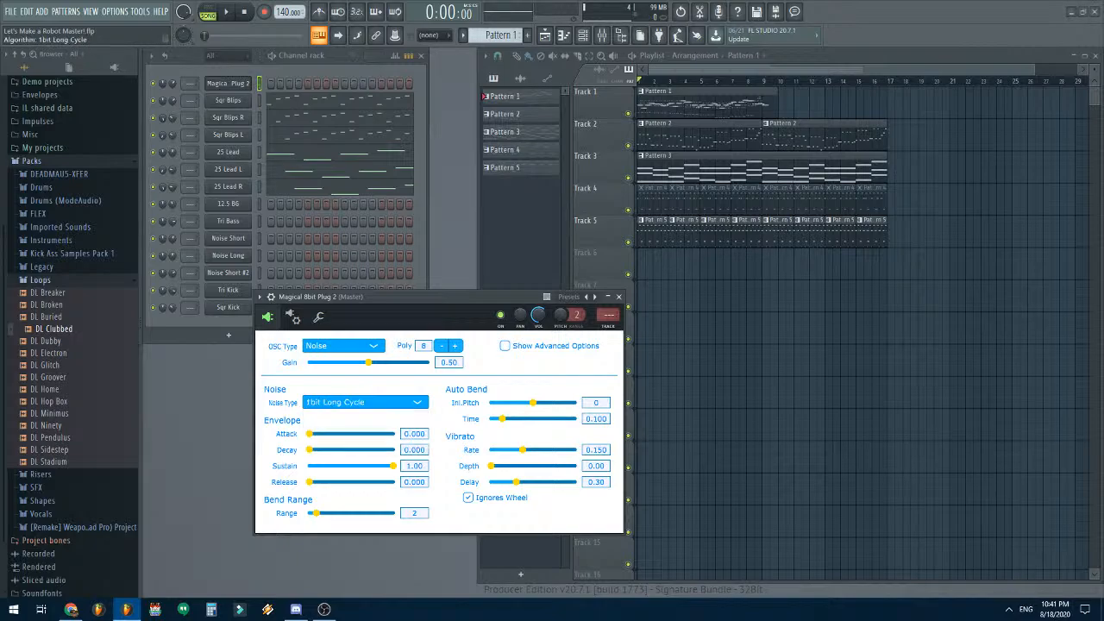
pyautogui.click(336, 56)
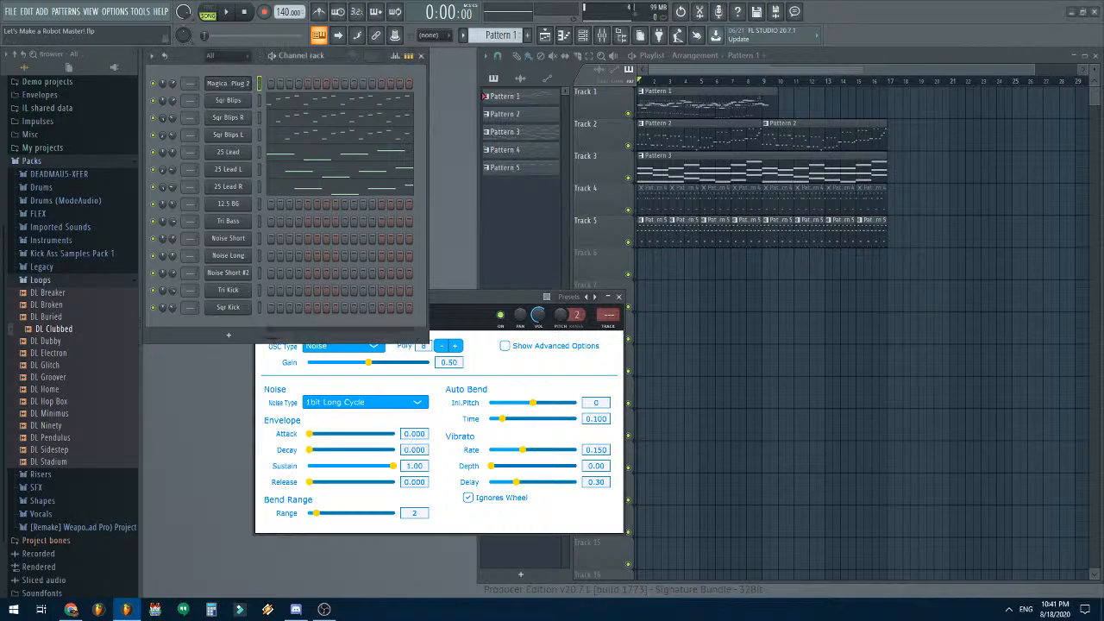
pyautogui.press('q')
# - Open the Magical 8bit Plug 2 channel's piano roll, preview the 1bit Long Cycle noise on C4 and C2, and close it
pyautogui.rightClick(248, 82)
pyautogui.click(274, 82)
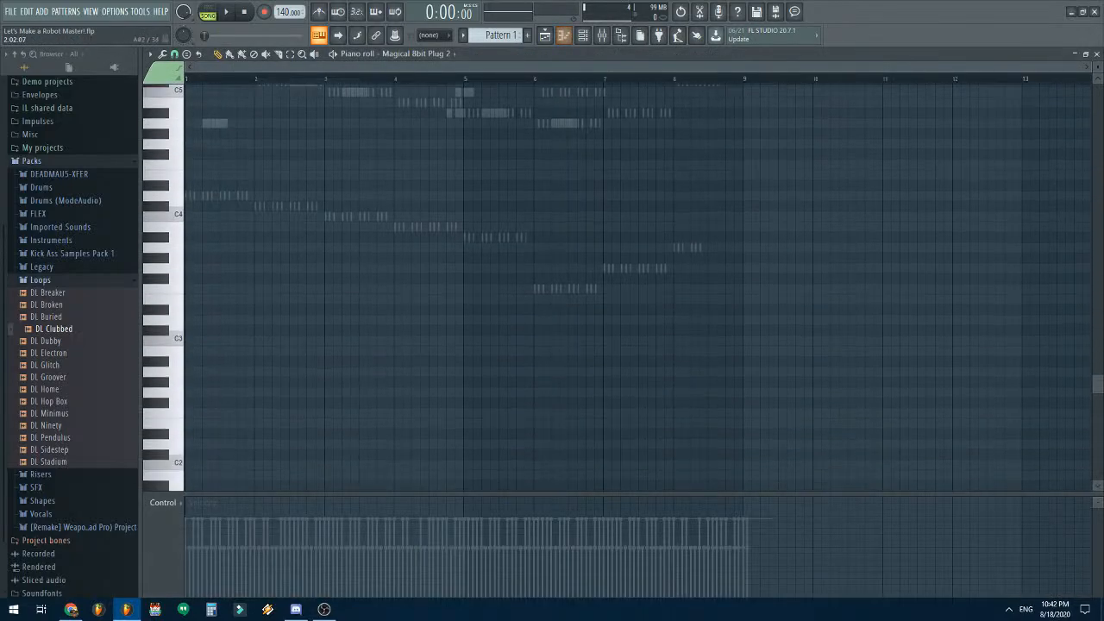
pyautogui.click(172, 207)
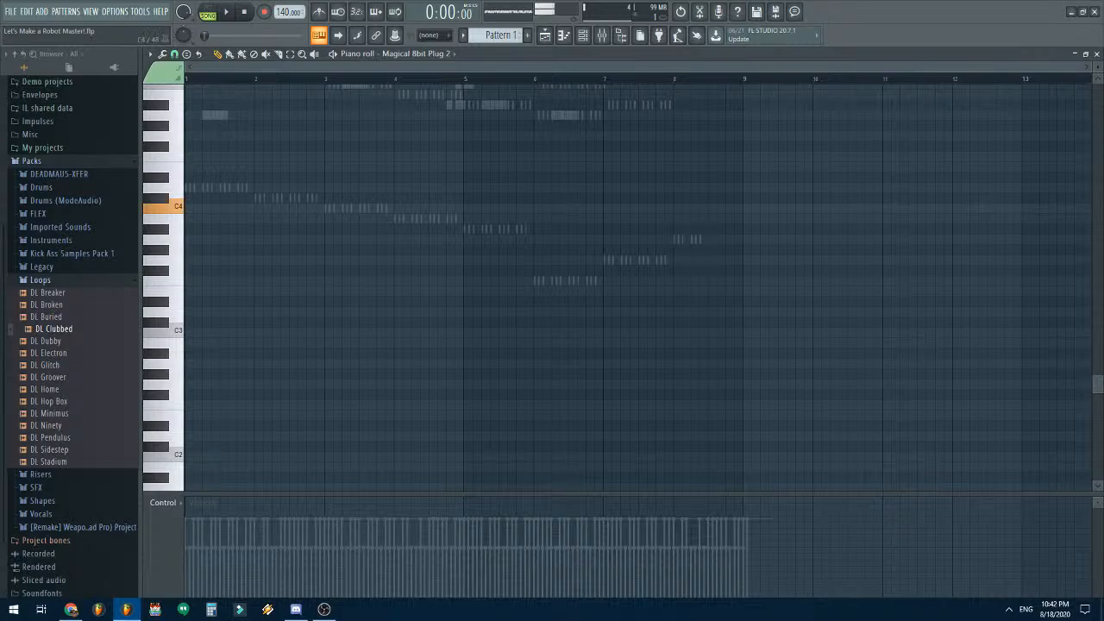
pyautogui.scroll(1, 172, 423)
pyautogui.scroll(-2, 172, 423)
pyautogui.click(168, 420)
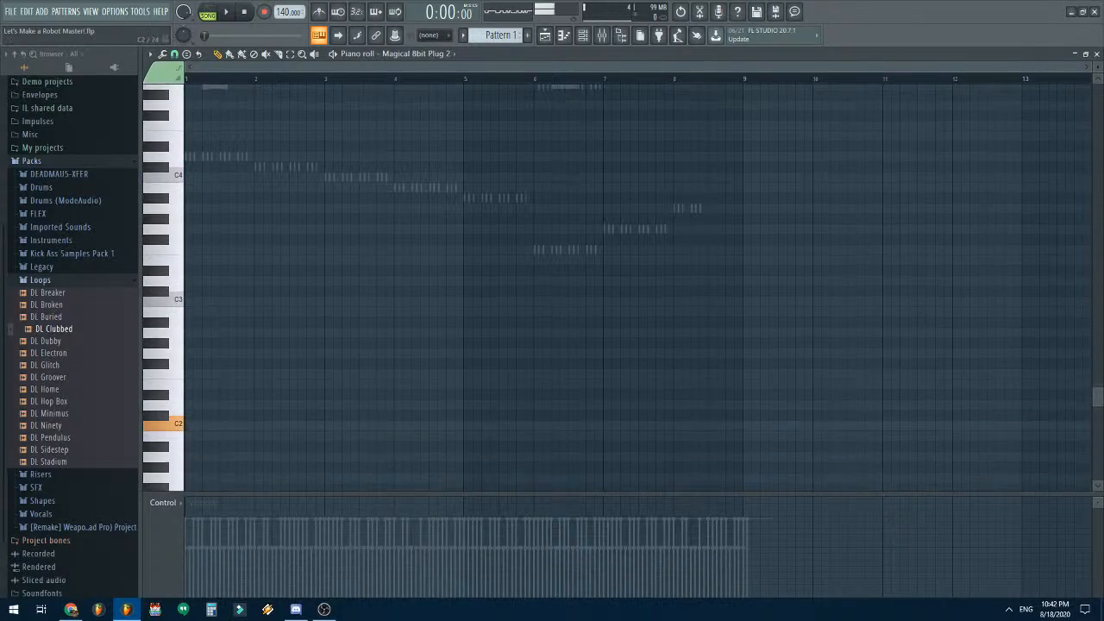
pyautogui.click(1096, 53)
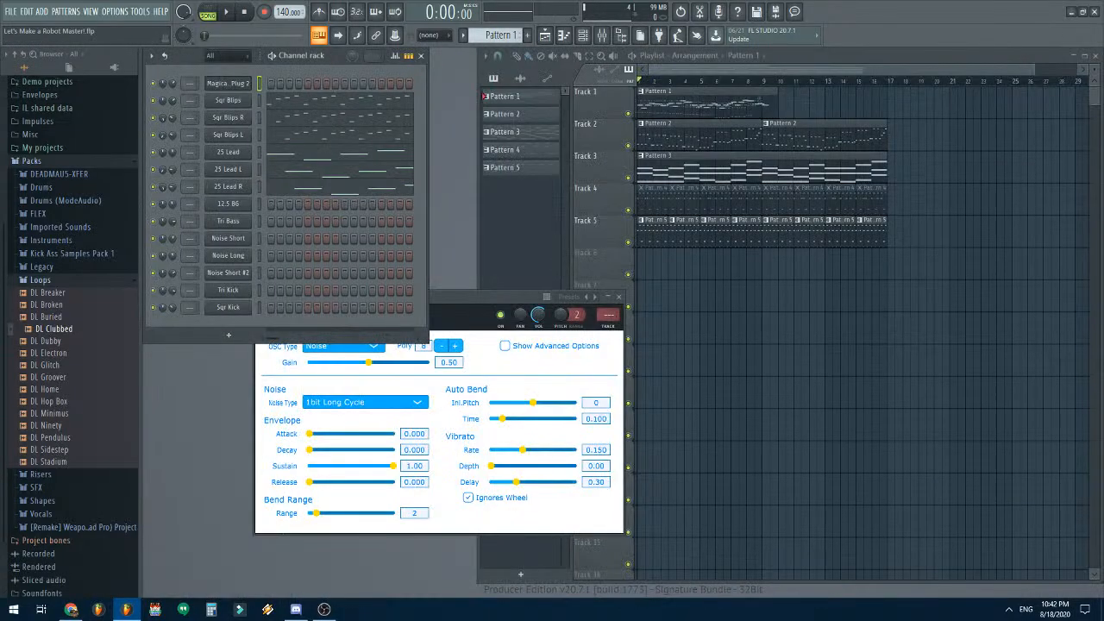
# - Set the noise type to 1bit Short Cycle, close the plugin window and reopen the channel's piano roll
pyautogui.click(365, 402)
pyautogui.click(345, 441)
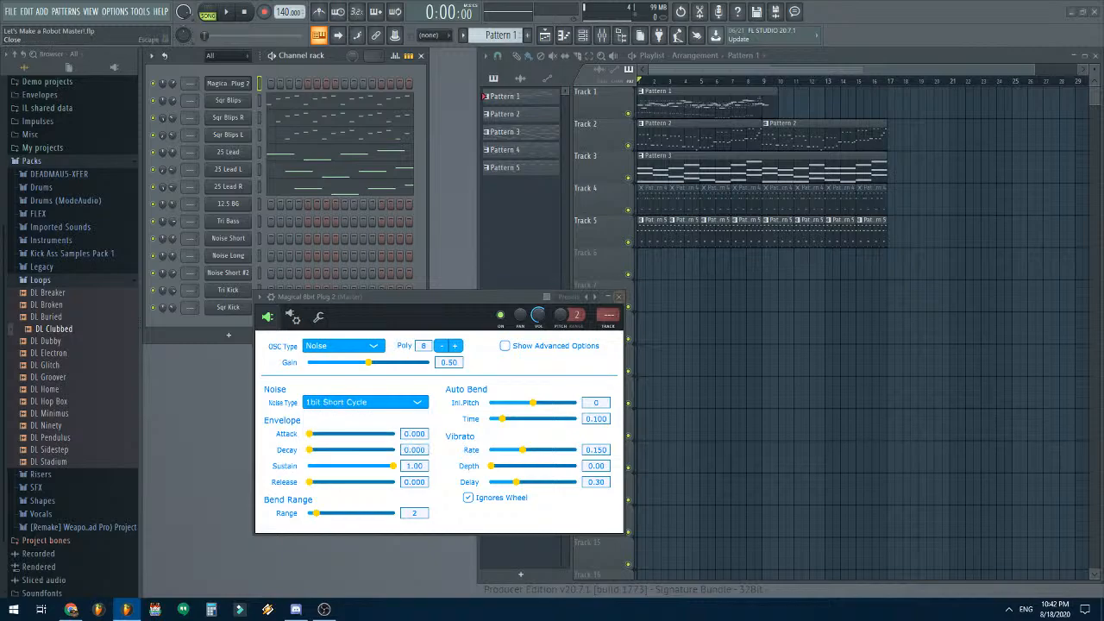
pyautogui.click(619, 297)
pyautogui.press('F7')
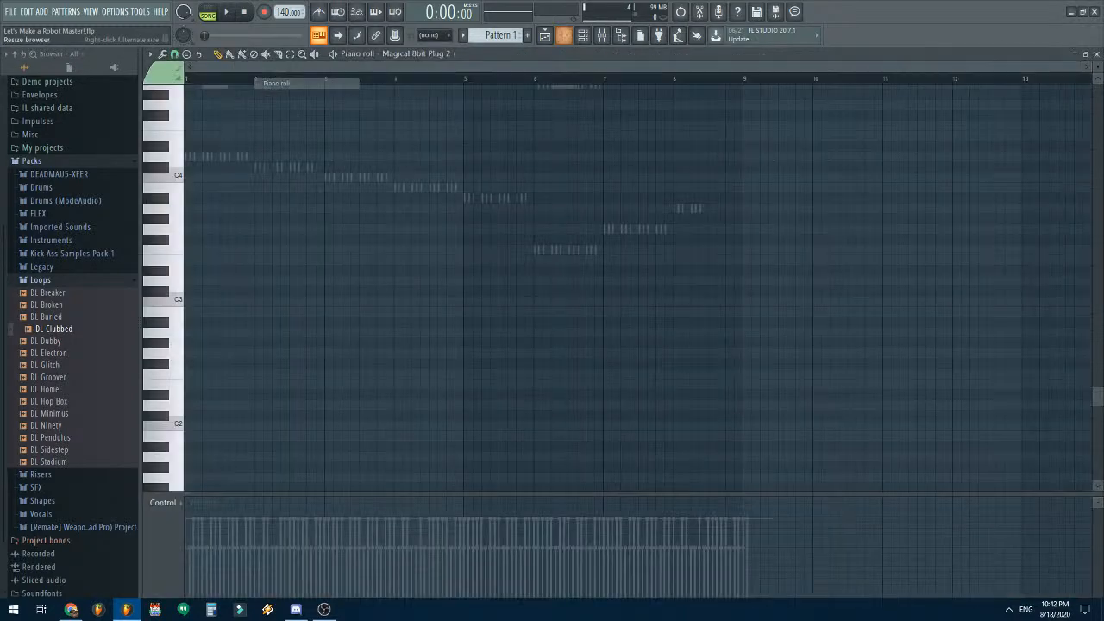
# - Preview the 1bit Short Cycle noise on C2, C3, C4, C5 and keys between the upper octaves, and close the piano roll
pyautogui.click(168, 423)
pyautogui.click(168, 299)
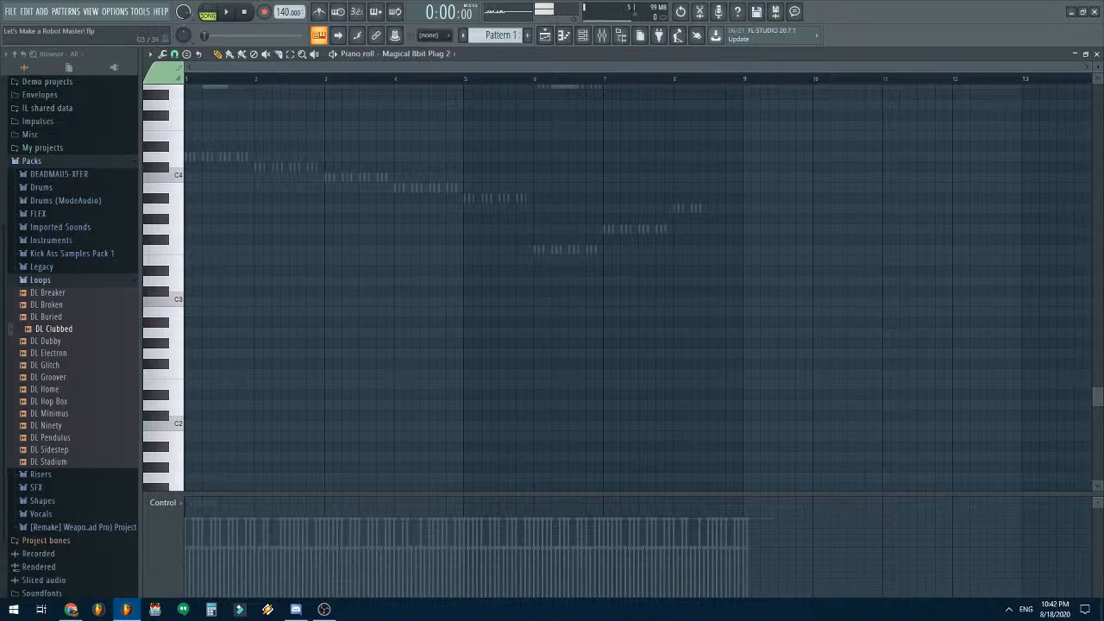
pyautogui.click(168, 175)
pyautogui.scroll(3, 169, 175)
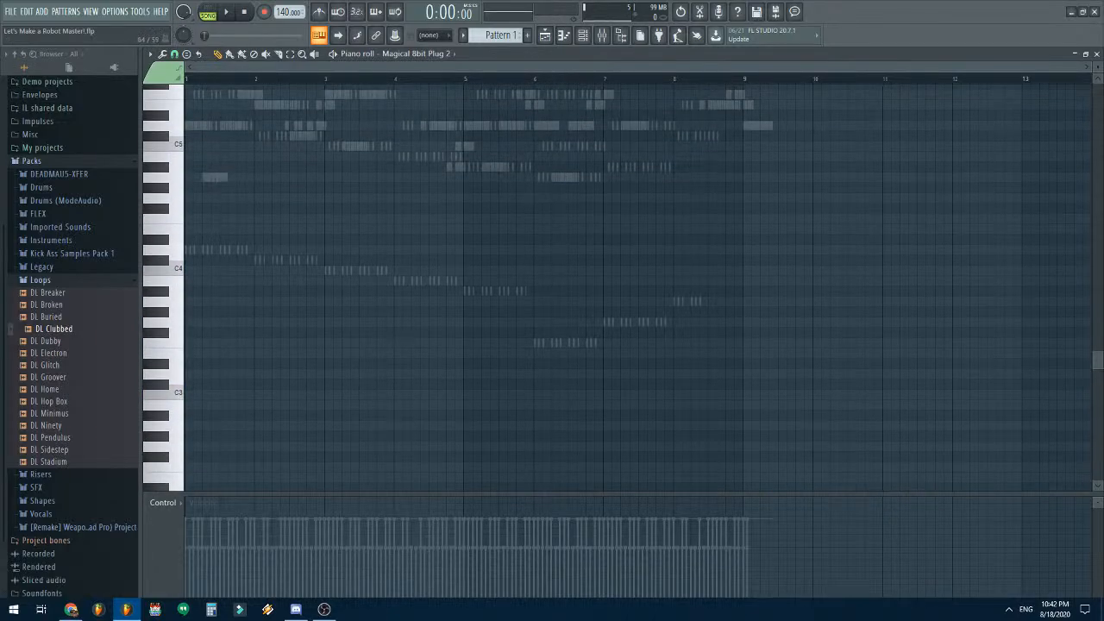
pyautogui.click(168, 144)
pyautogui.click(170, 218)
pyautogui.click(171, 198)
pyautogui.click(1096, 53)
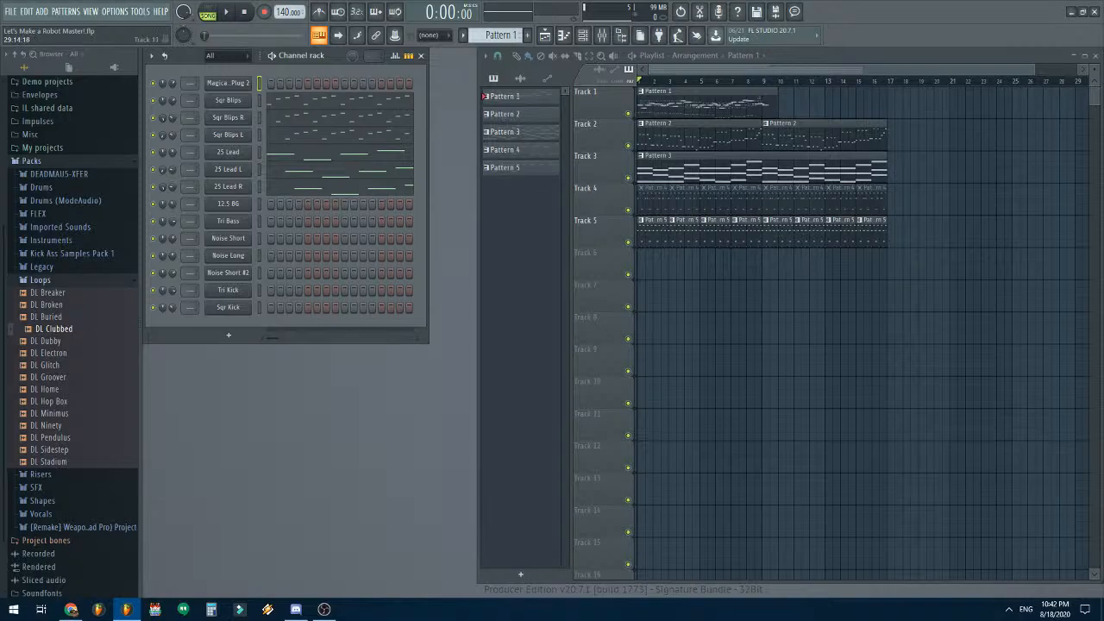
# - Reopen the Magical 8bit Plug 2 window, review the available noise types without changing the selection, and close it
pyautogui.click(227, 83)
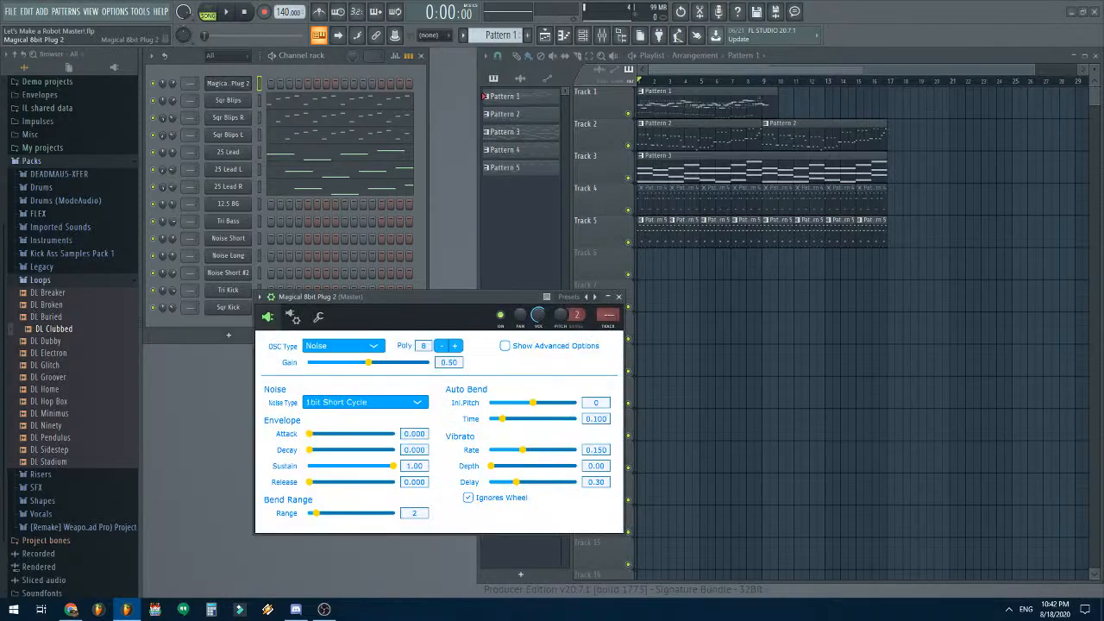
pyautogui.click(365, 403)
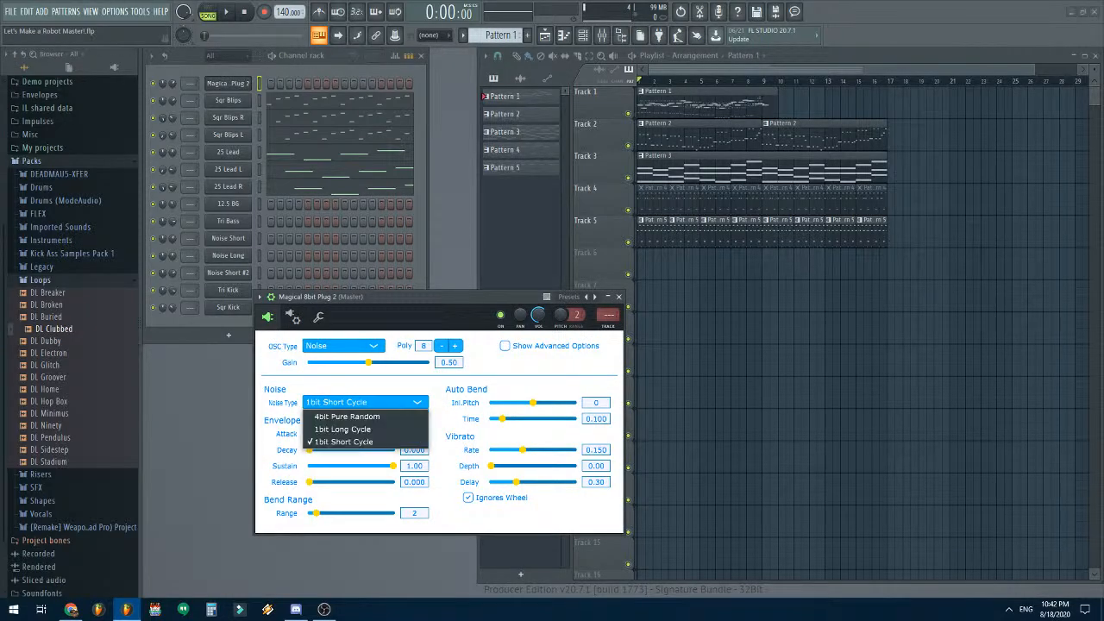
pyautogui.click(365, 402)
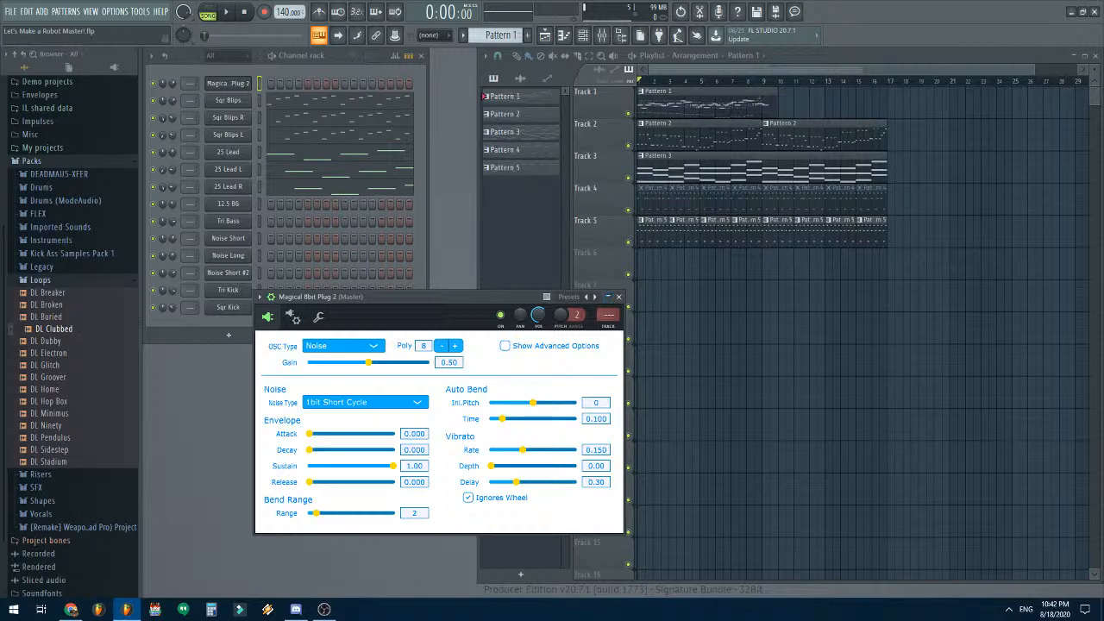
pyautogui.click(364, 403)
pyautogui.click(365, 403)
pyautogui.click(618, 296)
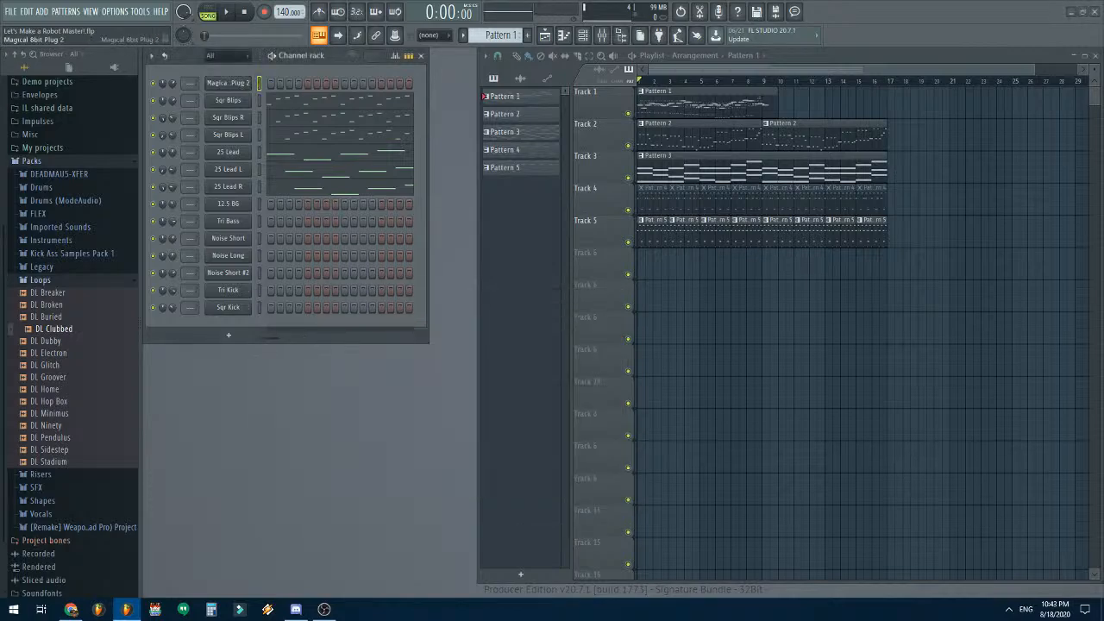
# - Replace the Magical 8bit Plug 2 channel with famisynth2_v2_5 and move its window below the channel rack
pyautogui.click(245, 83)
pyautogui.rightClick(250, 82)
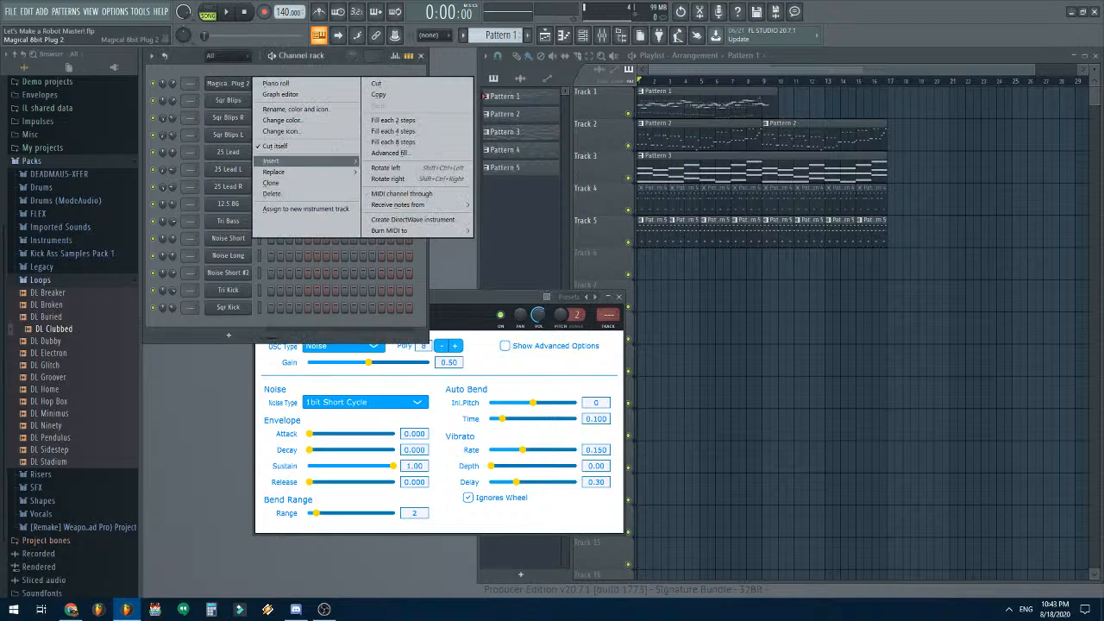
pyautogui.moveTo(293, 171)
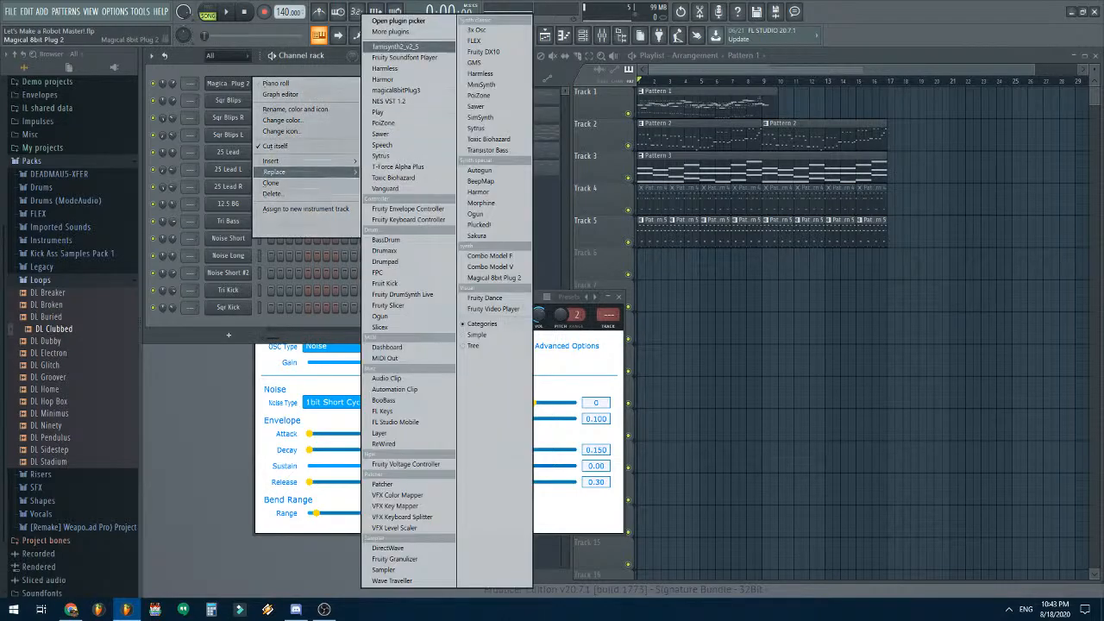
pyautogui.click(395, 46)
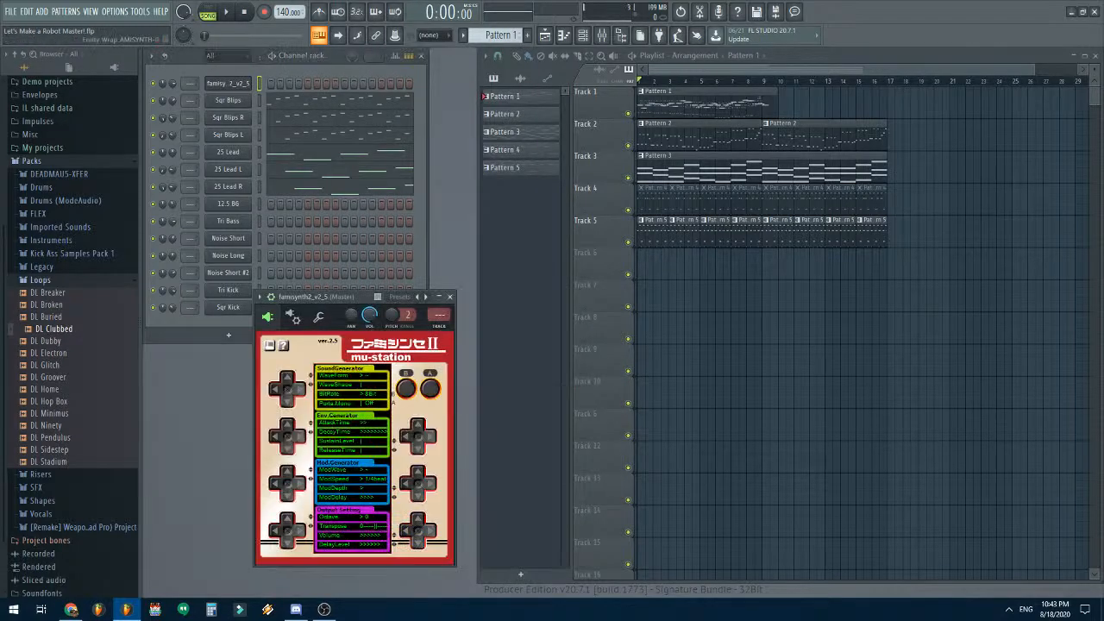
pyautogui.moveTo(367, 297); pyautogui.dragTo(780, 273)
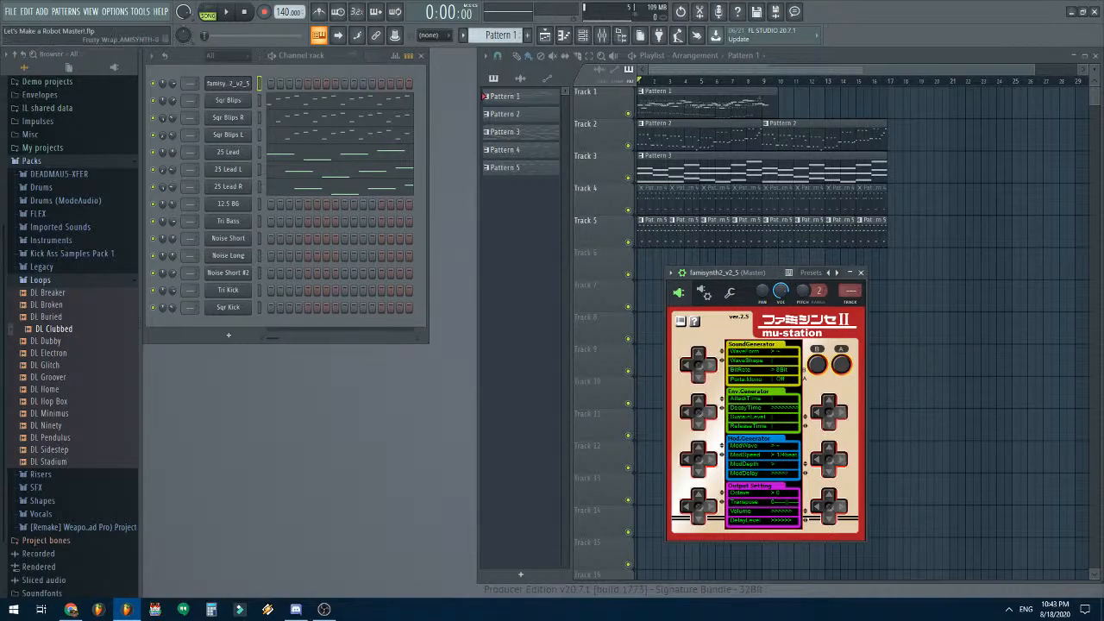
pyautogui.moveTo(733, 273); pyautogui.dragTo(351, 313)
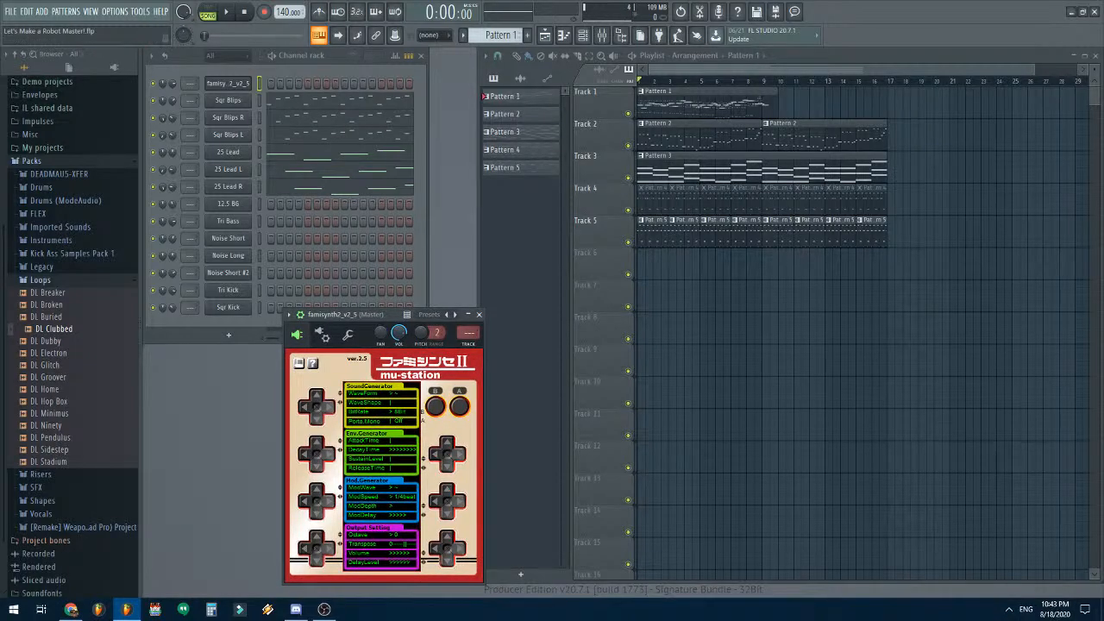
# - Switch famisynth2's WaveForm to the pulse wave, adjust its WaveShape, and preview the sounds on D5
pyautogui.press('x')
pyautogui.press('x')
pyautogui.press('w')
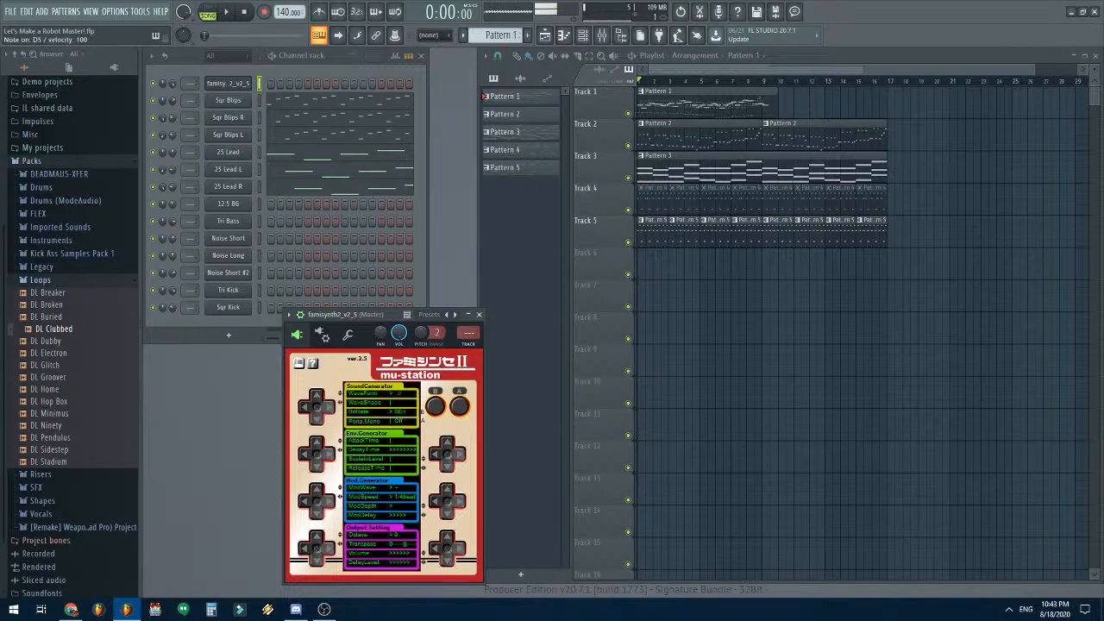
pyautogui.press('x')
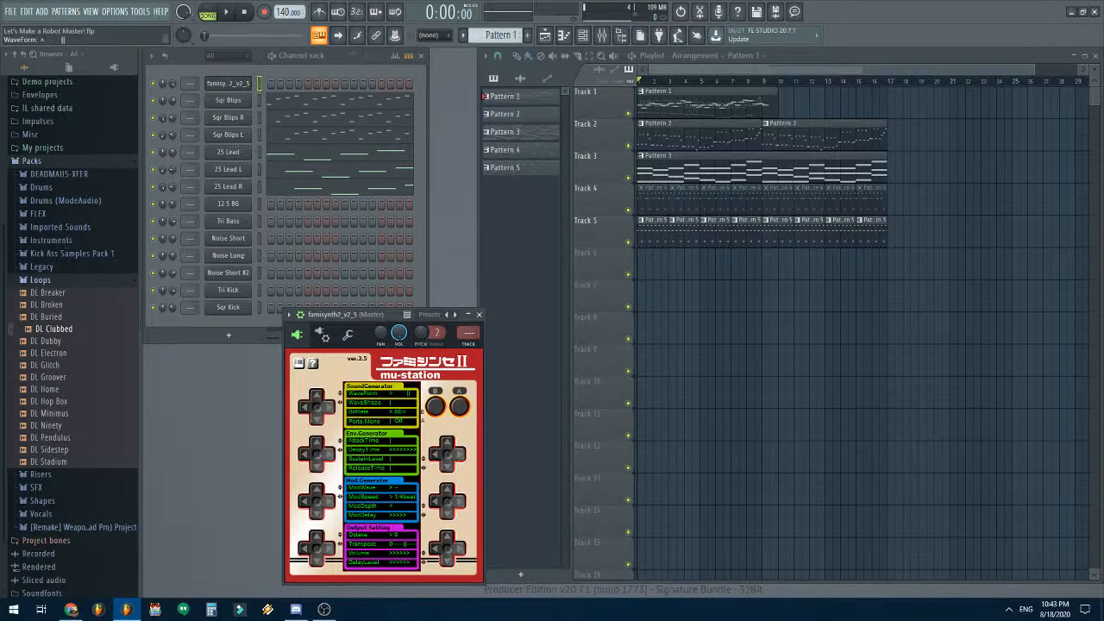
pyautogui.press('w')
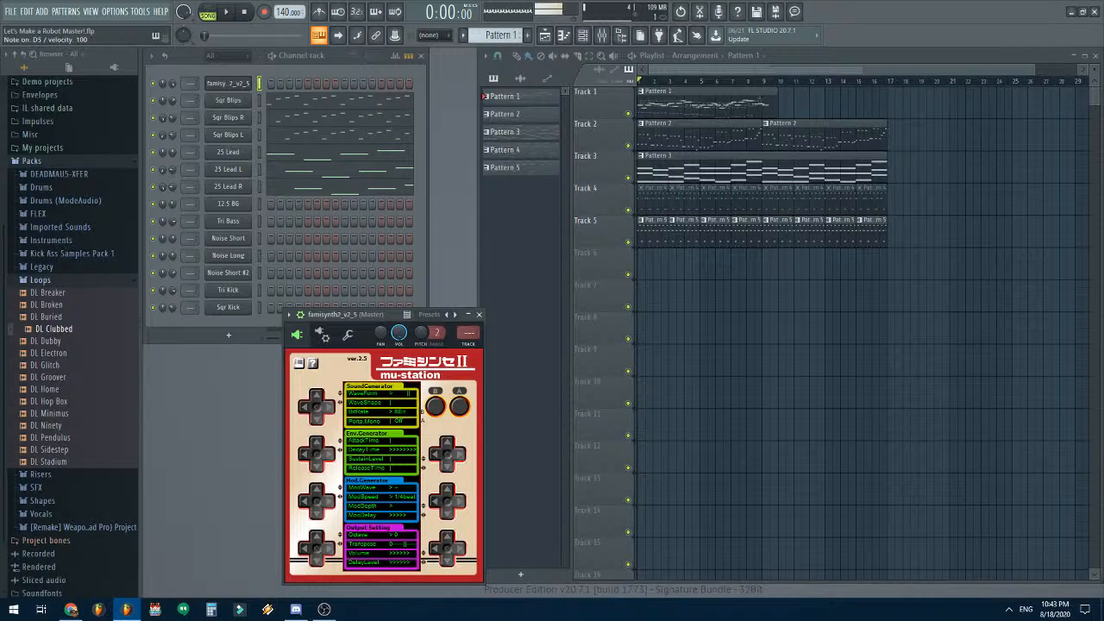
pyautogui.press('x')
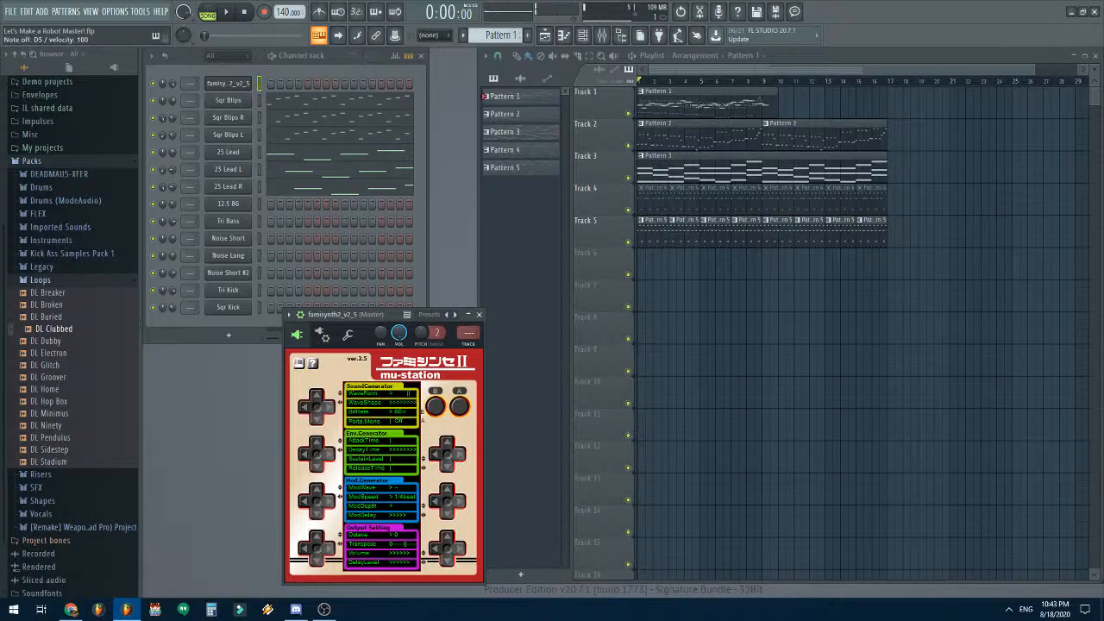
pyautogui.click(304, 406)
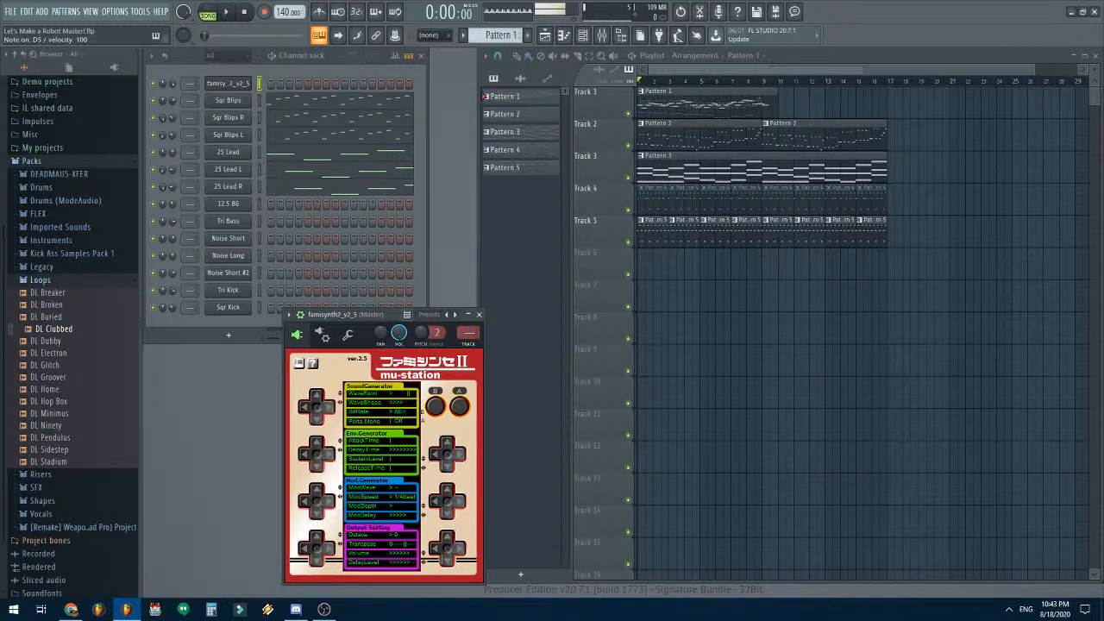
pyautogui.press('w')
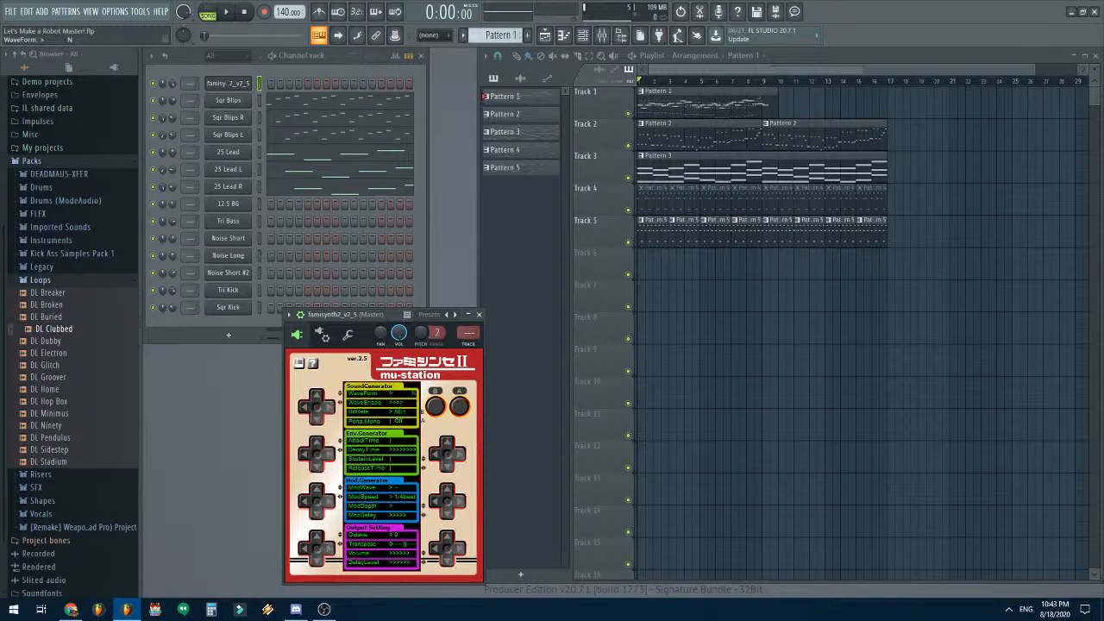
# - Preview famisynth2's noise WaveForm (N) on C4 and reduce its WaveShape level
pyautogui.press('q')
pyautogui.press('q')
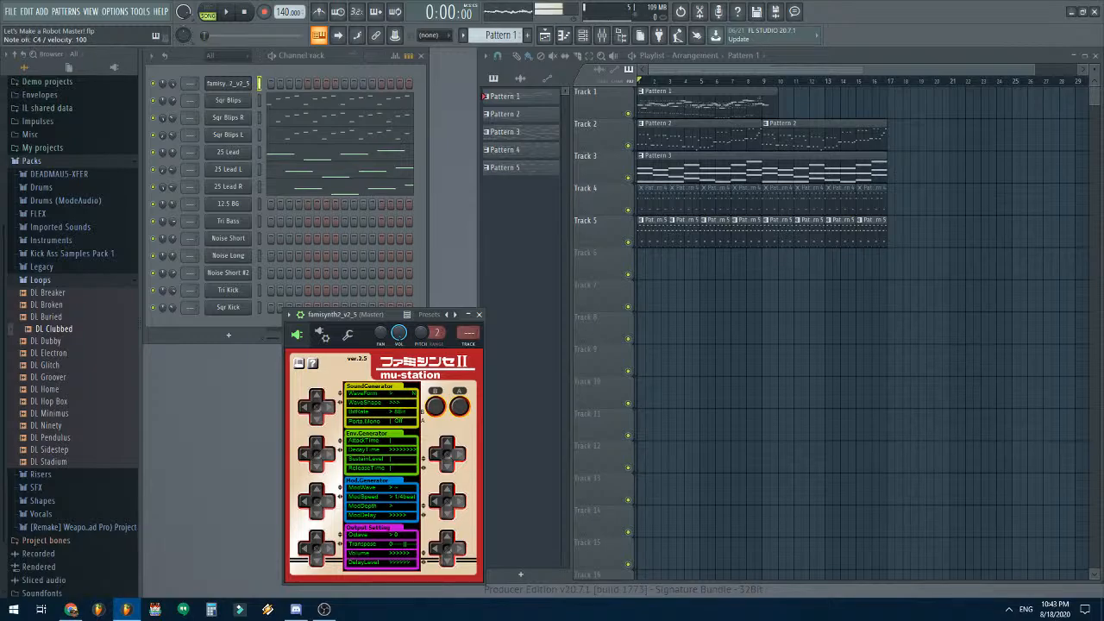
pyautogui.click(304, 406)
pyautogui.click(303, 407)
pyautogui.click(303, 406)
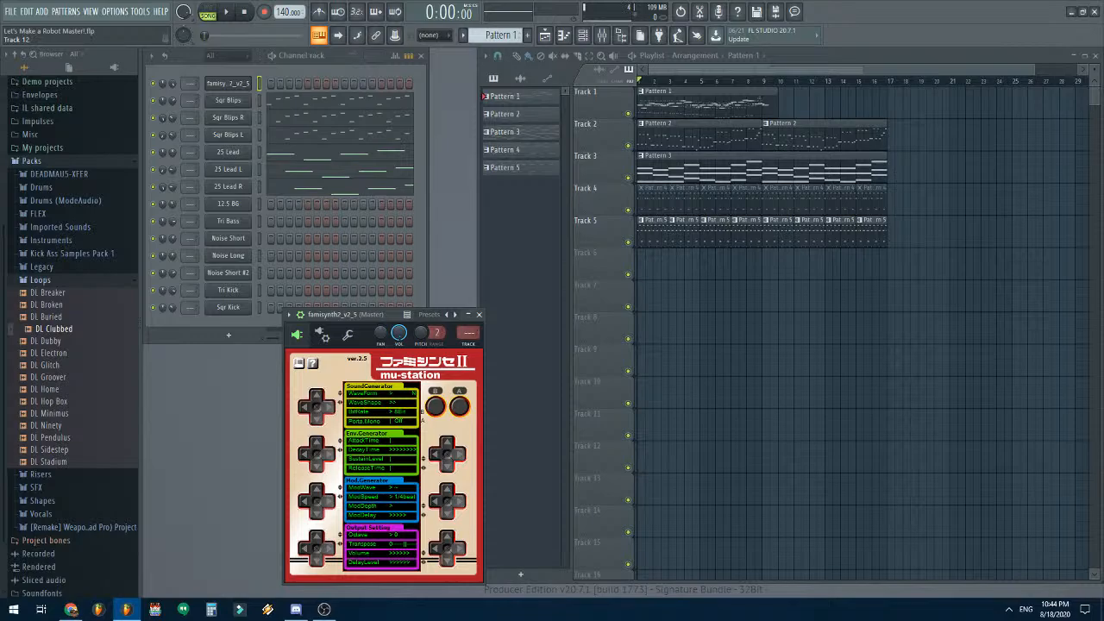
# - Move the famisynth2 window over the playlist's edge, turn Porta.Mono on, and preview gliding between notes such as E5 and G5
pyautogui.moveTo(344, 314); pyautogui.dragTo(529, 252)
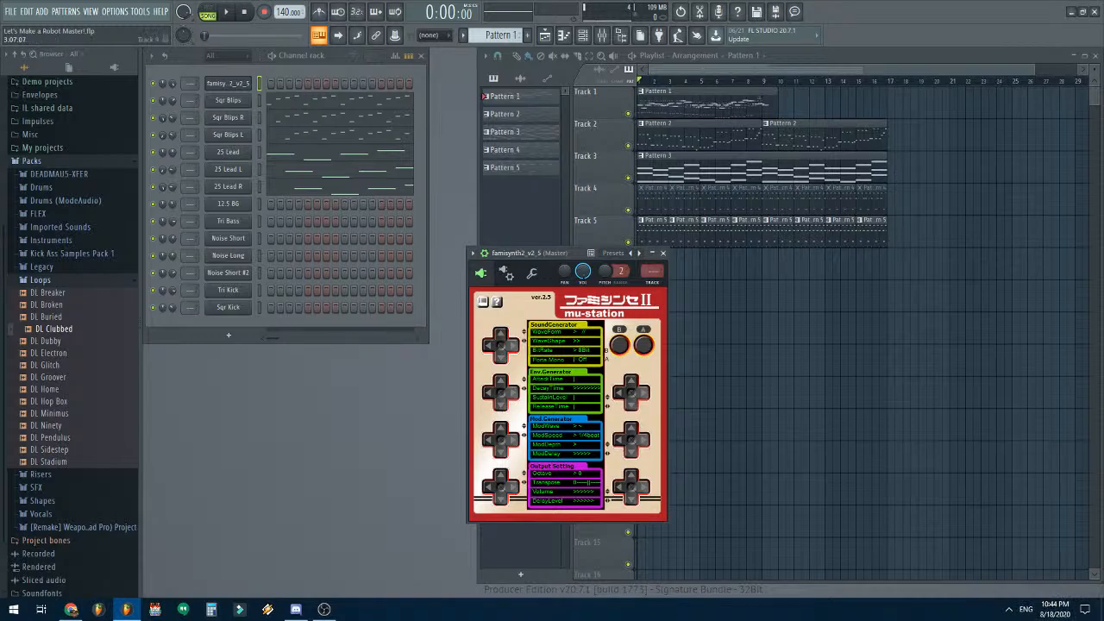
pyautogui.press('b')
pyautogui.press('b')
pyautogui.click(644, 345)
pyautogui.press('c')
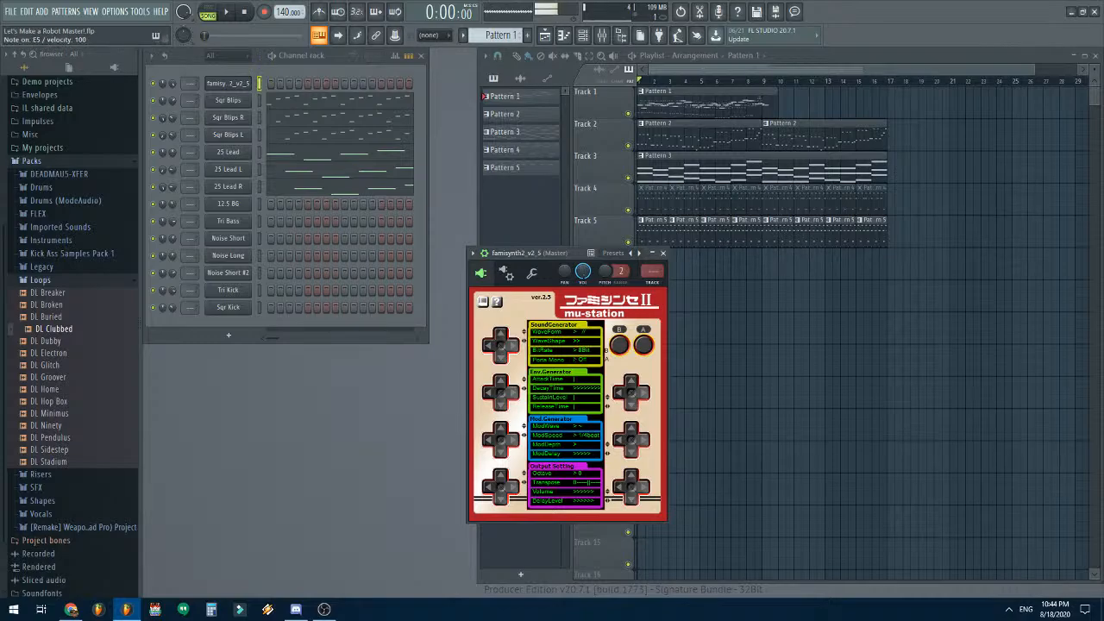
pyautogui.press('b')
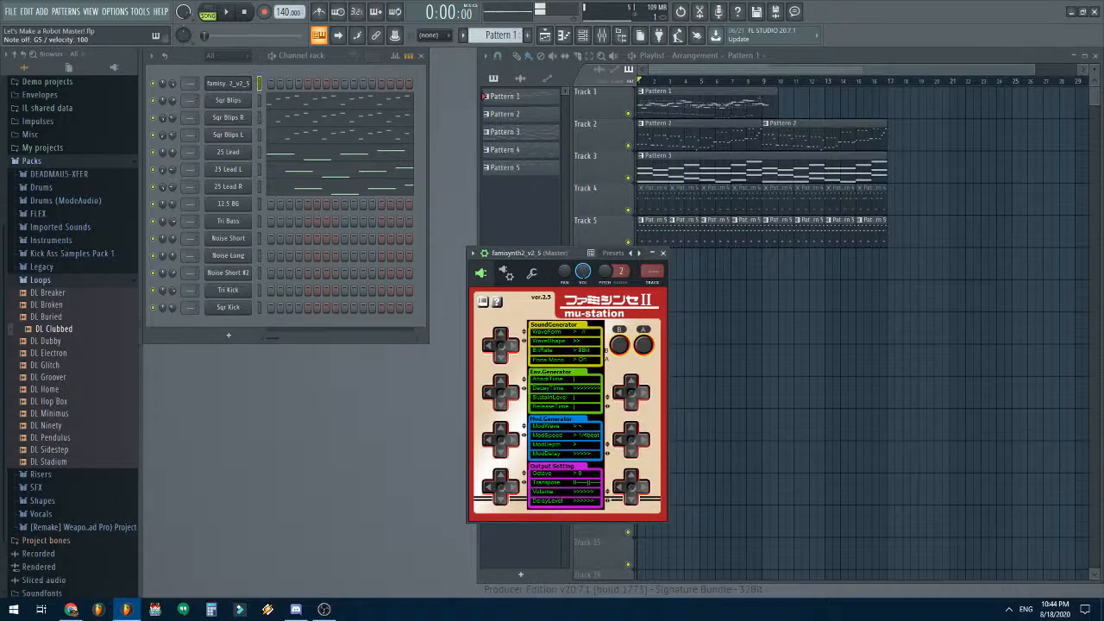
pyautogui.press('q')
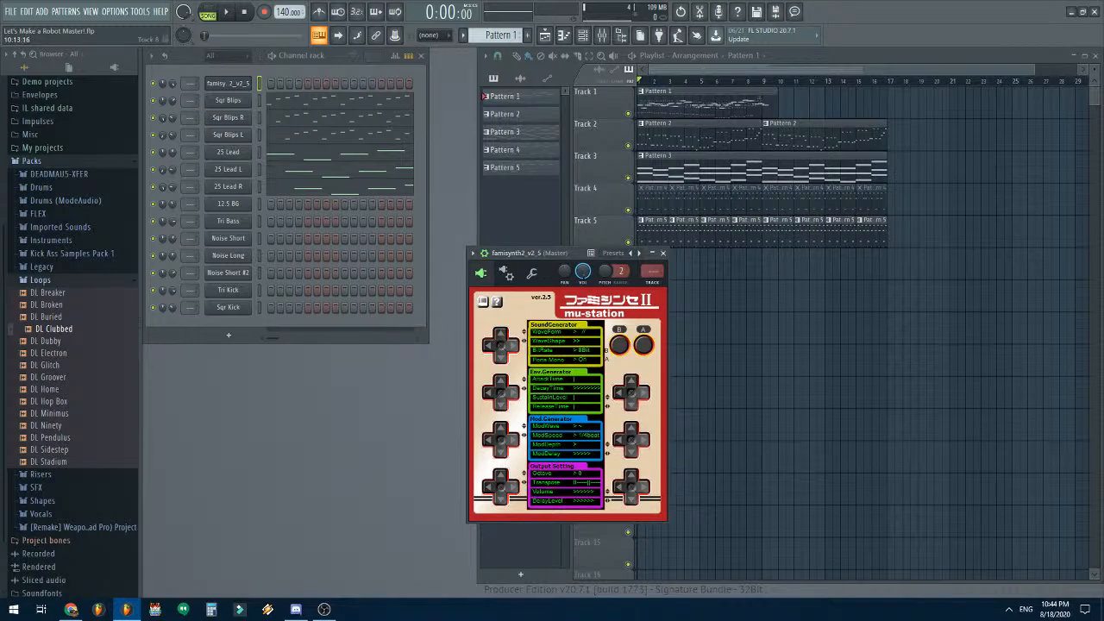
# - Close the famisynth2 window and delete the famisynth2_v2_5 channel from the channel rack
pyautogui.click(663, 252)
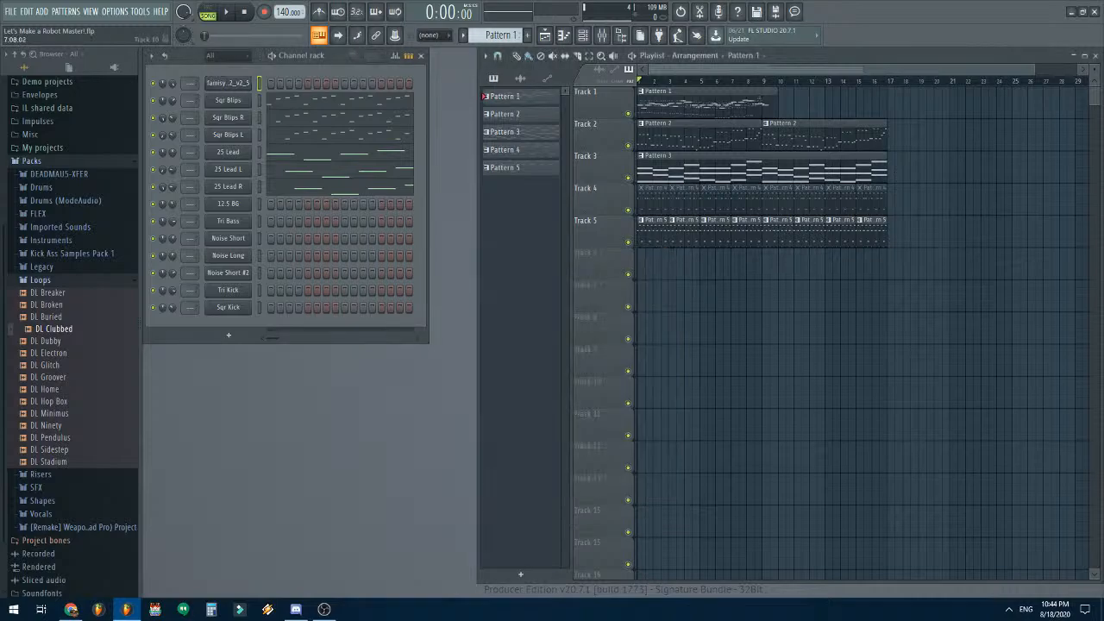
pyautogui.rightClick(229, 83)
pyautogui.click(278, 194)
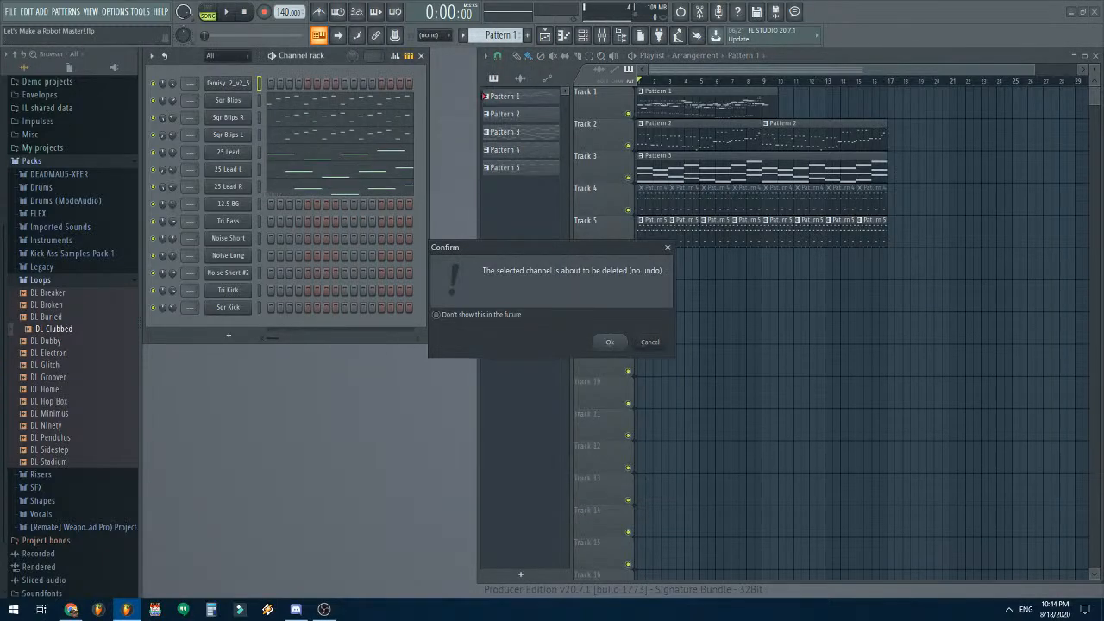
pyautogui.click(610, 342)
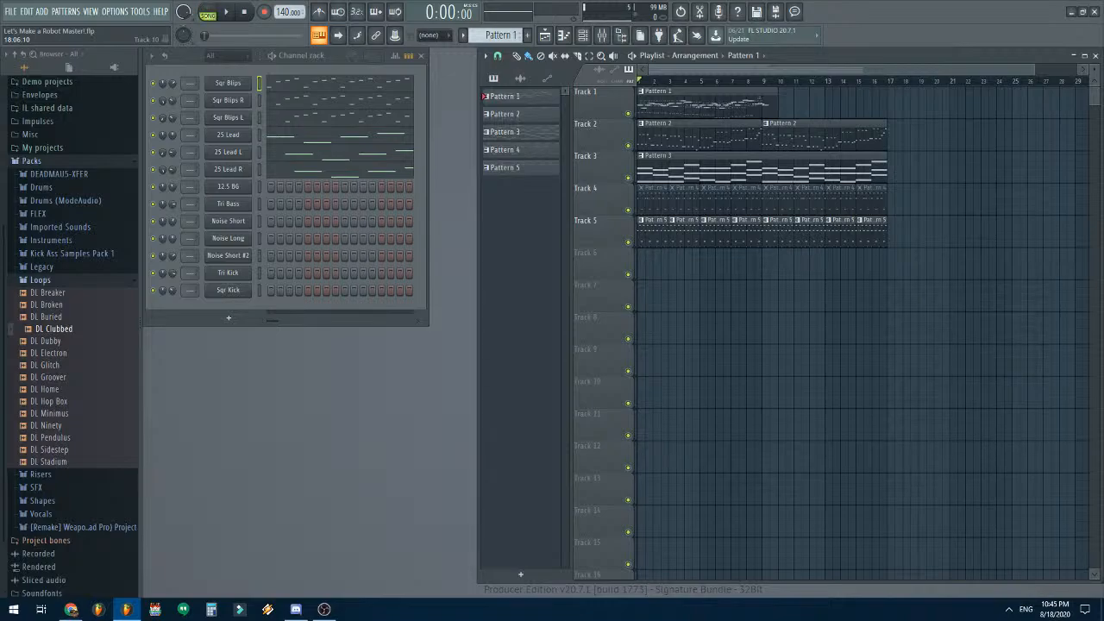
# - Play the arrangement from the start past bar 8 to review all parts together, and stop playback
pyautogui.press('space')
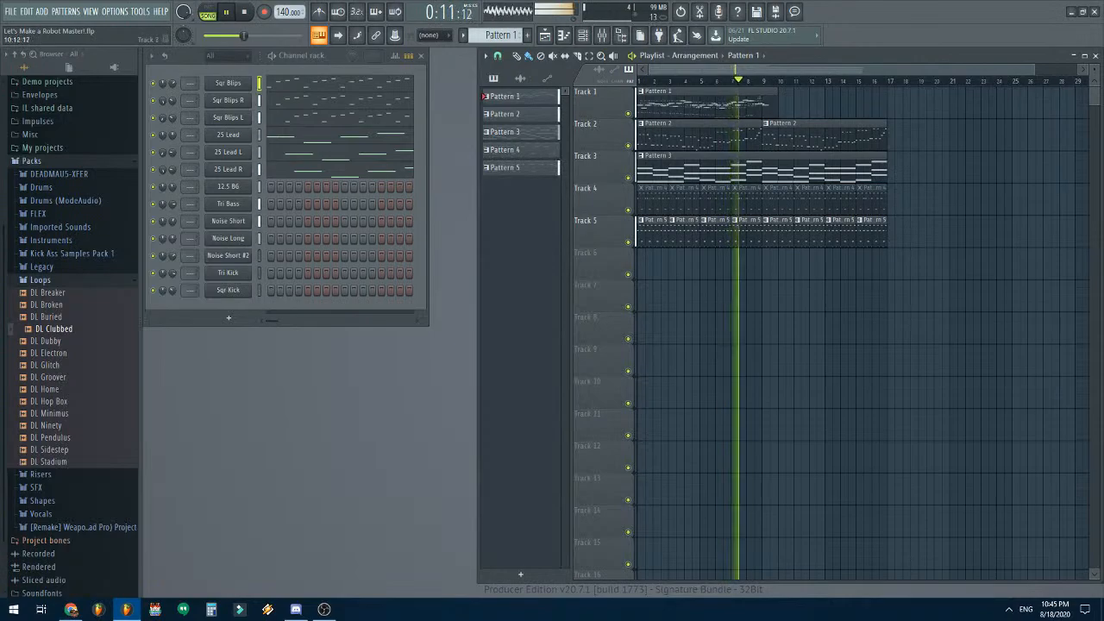
pyautogui.scroll(3, 783, 302)
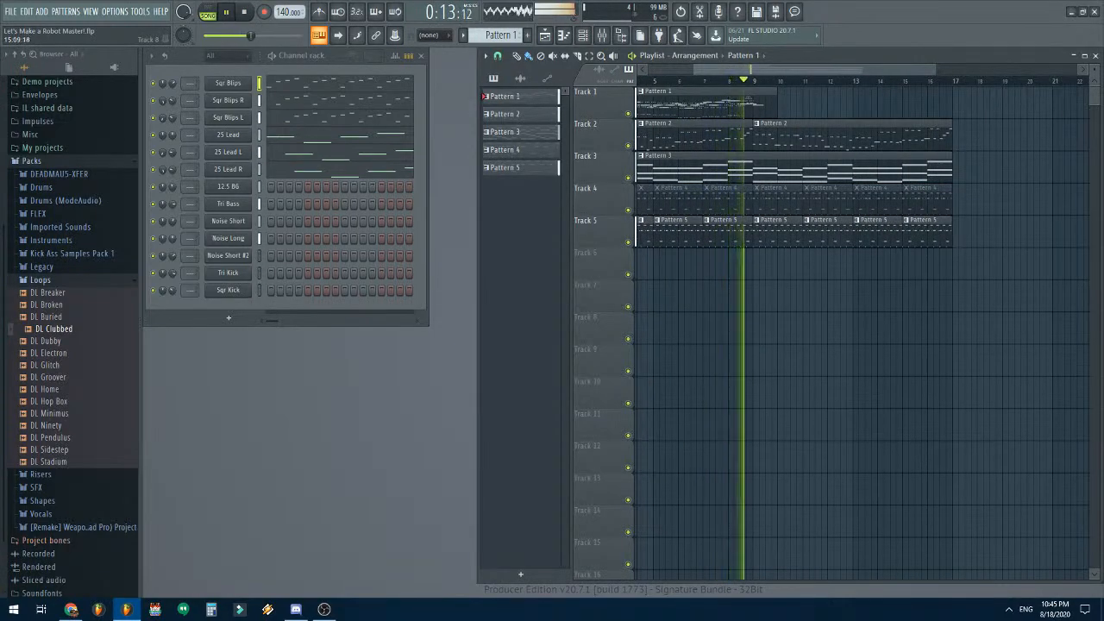
pyautogui.press('space')
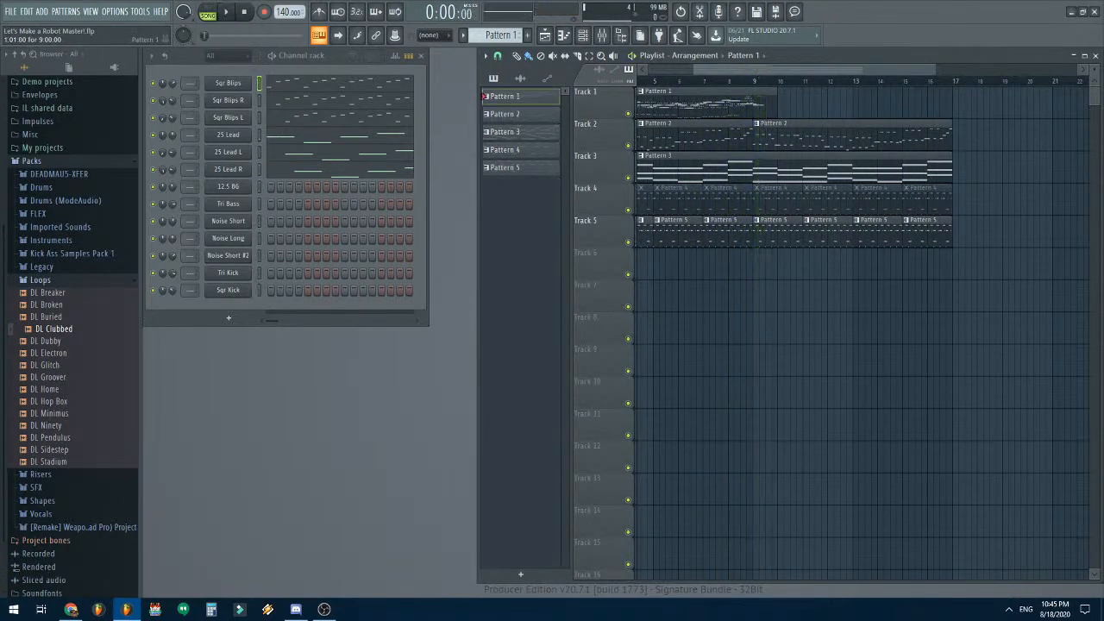
pyautogui.rightClick(245, 131)
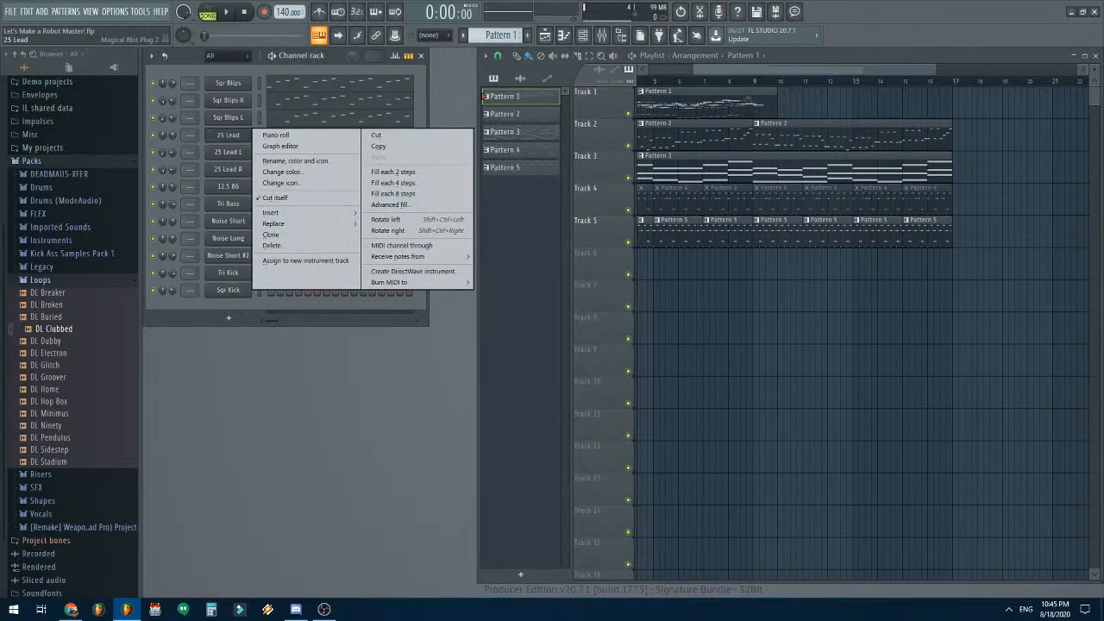
pyautogui.moveTo(293, 212)
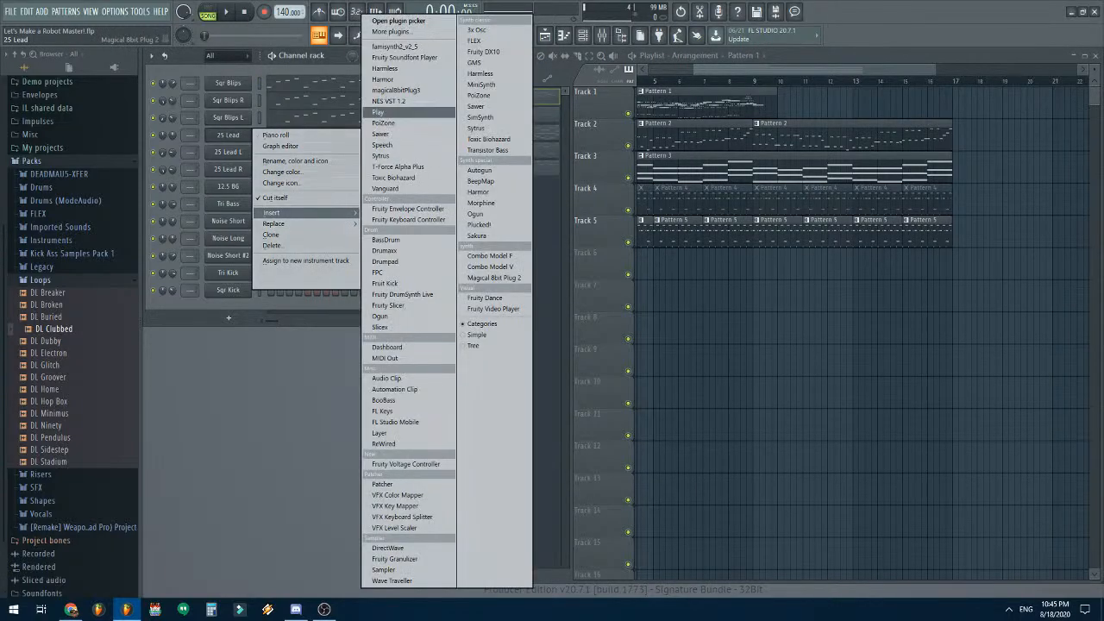
pyautogui.click(231, 150)
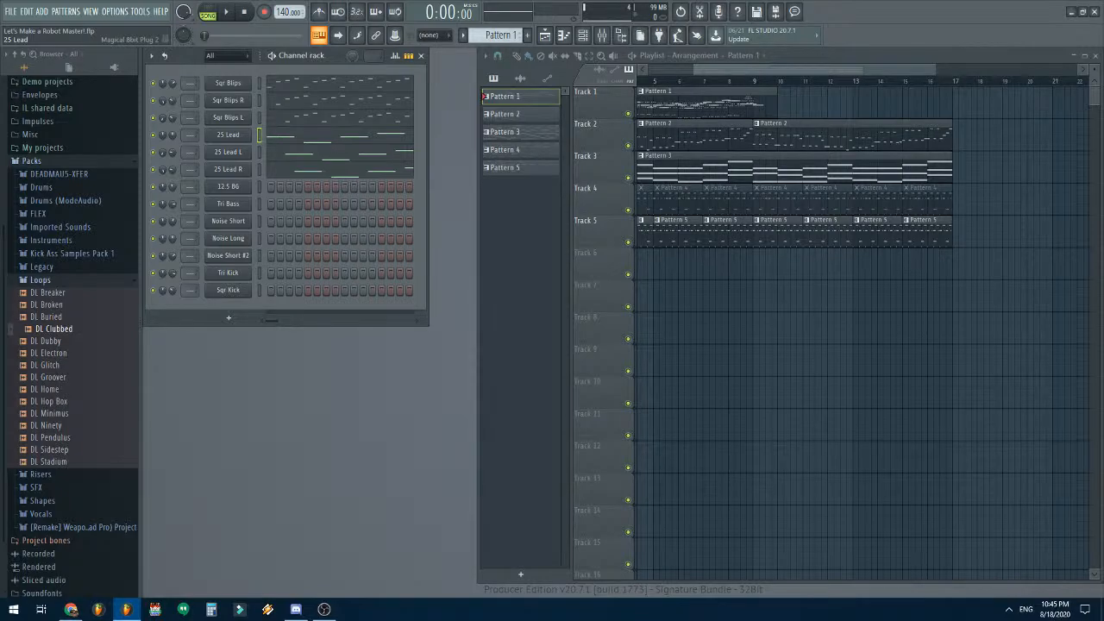
# - Insert a Magical 8bit Plug 2 channel above 25 Lead, close its window, and check the 25 Lead plugin's settings for reference
pyautogui.rightClick(252, 131)
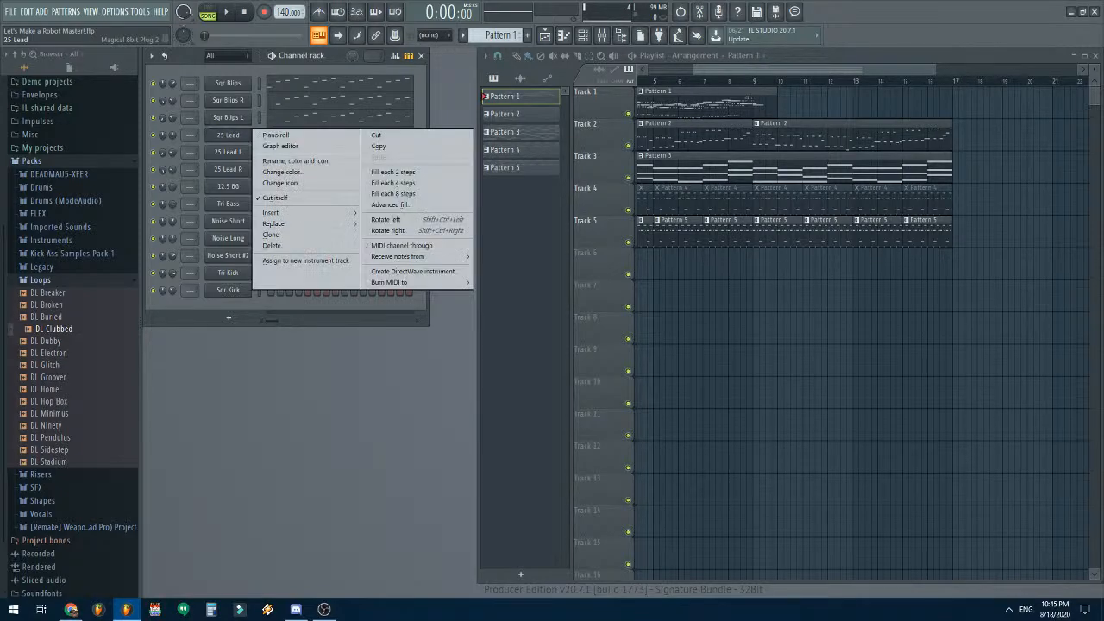
pyautogui.moveTo(293, 212)
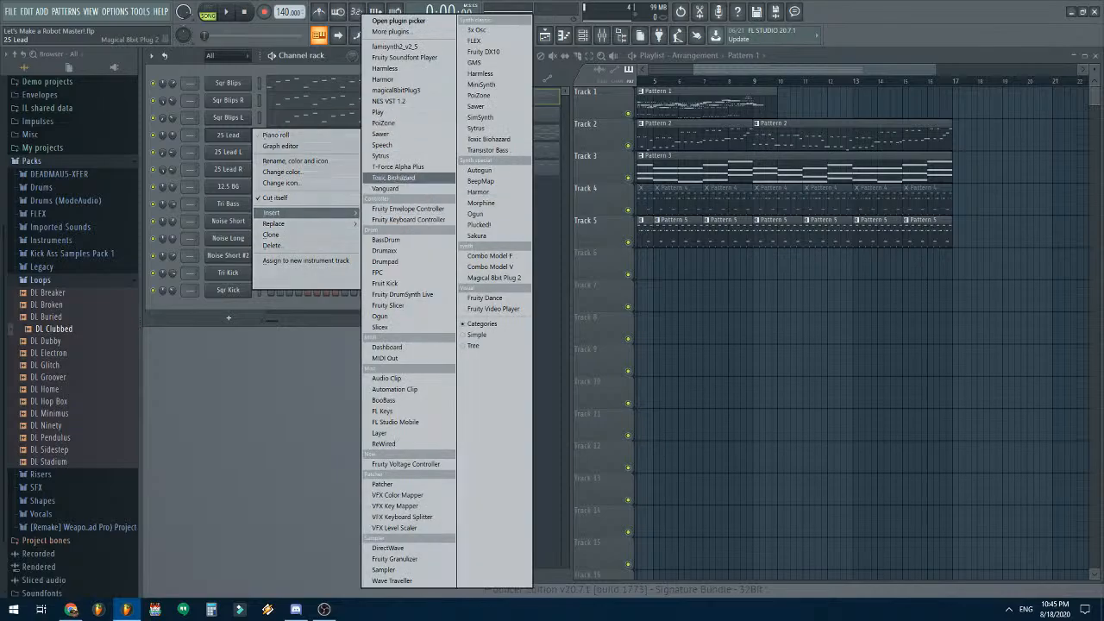
pyautogui.click(490, 277)
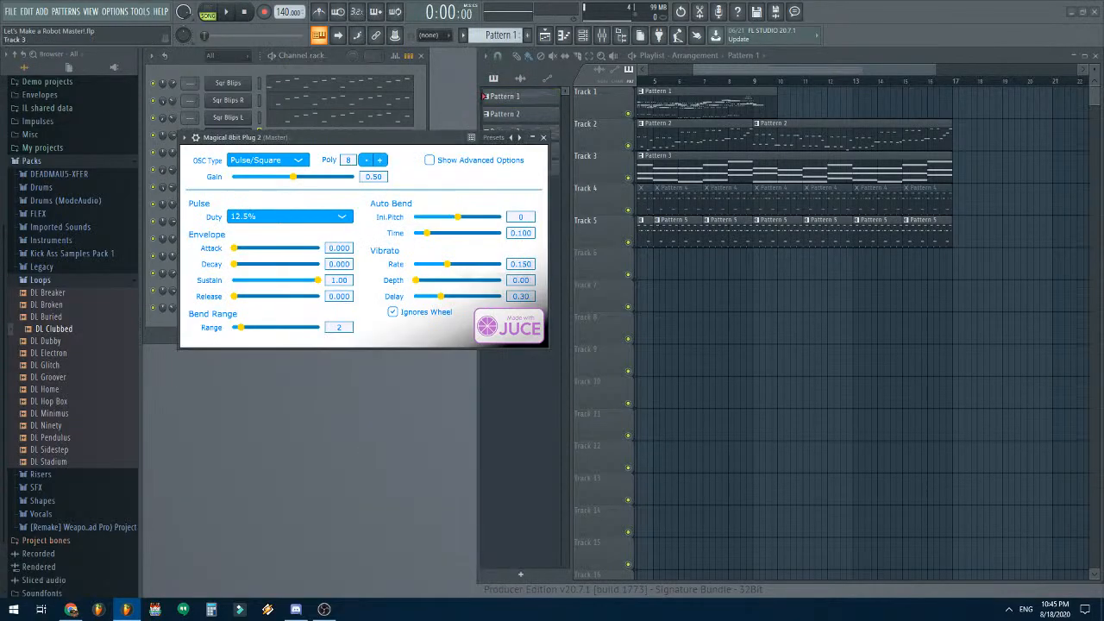
pyautogui.click(543, 137)
pyautogui.click(228, 153)
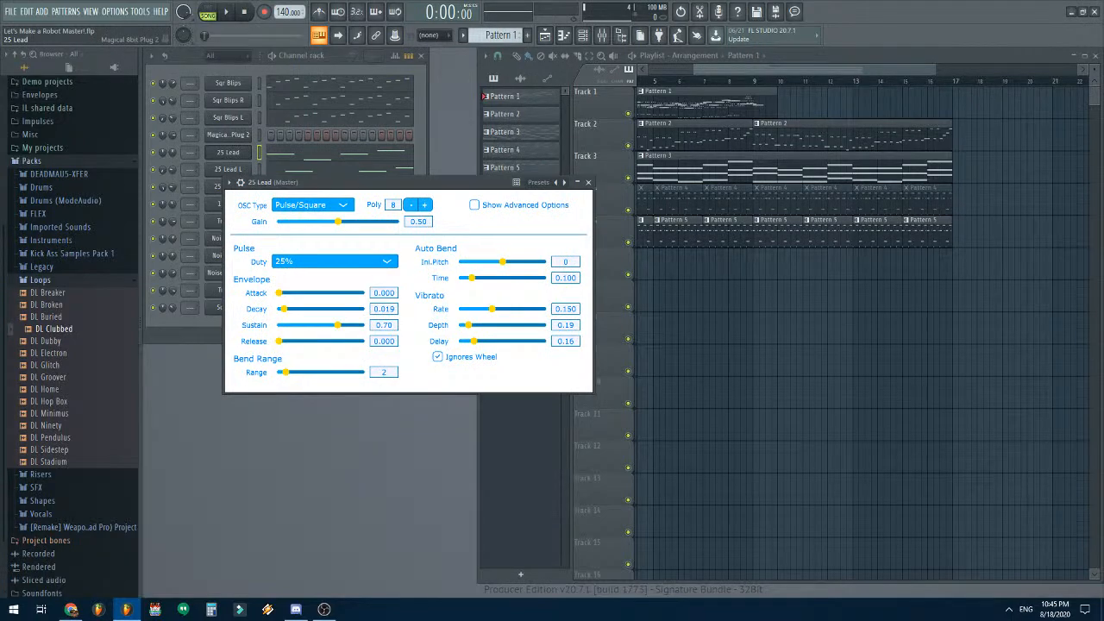
pyautogui.click(228, 153)
# - Rename the new Magical 8bit Plug 2 channel as 12.5 Lead
pyautogui.rightClick(249, 134)
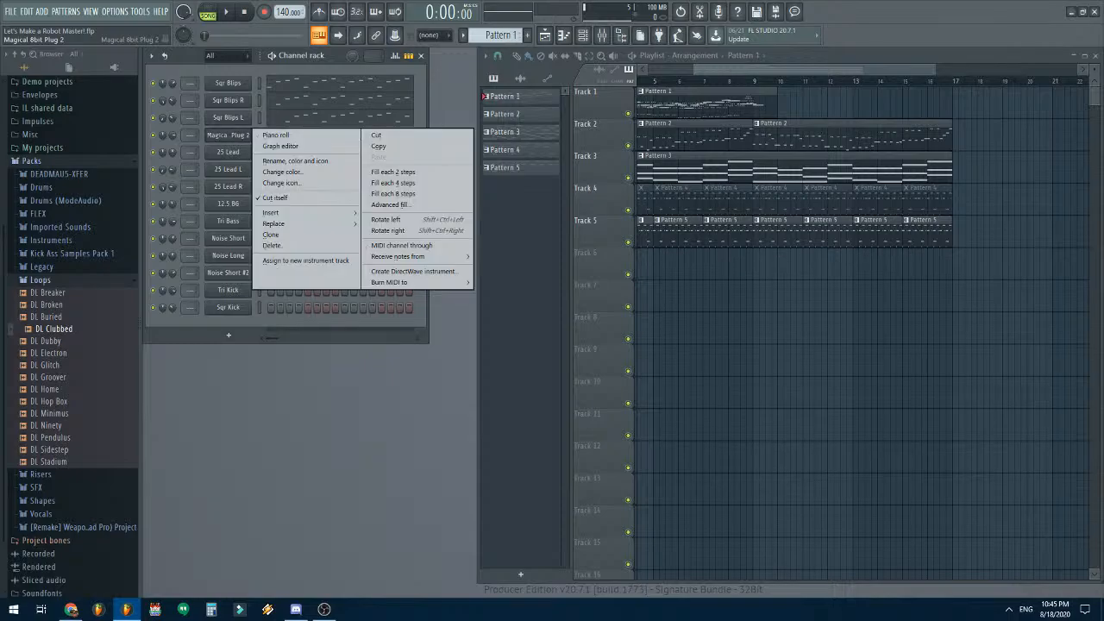
pyautogui.click(294, 161)
pyautogui.write('12')
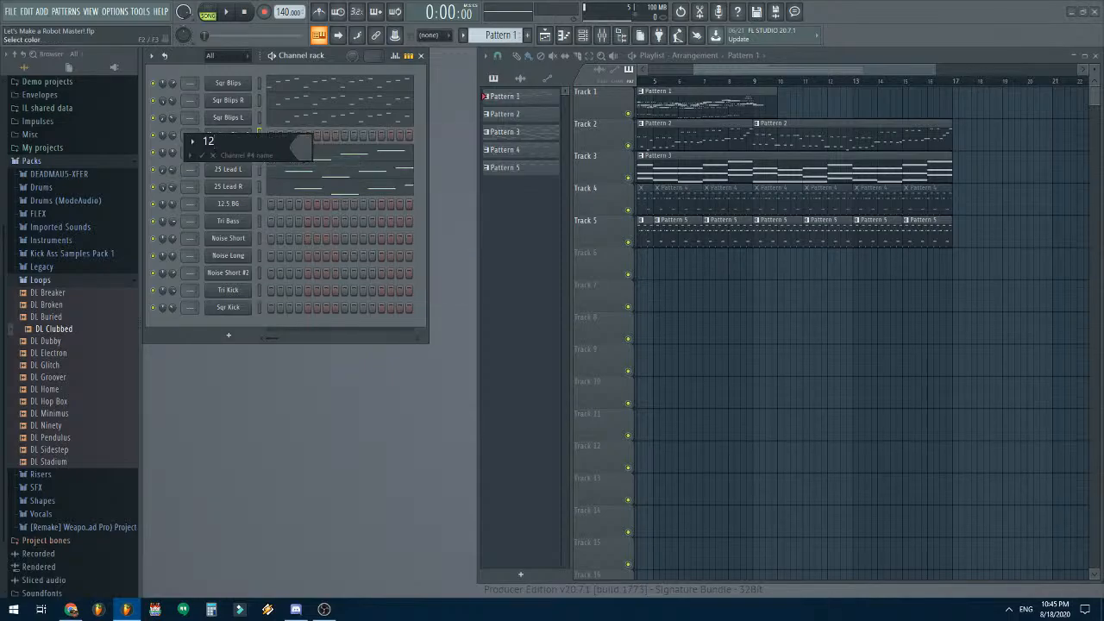
pyautogui.write('.5 Lead')
pyautogui.press('Return')
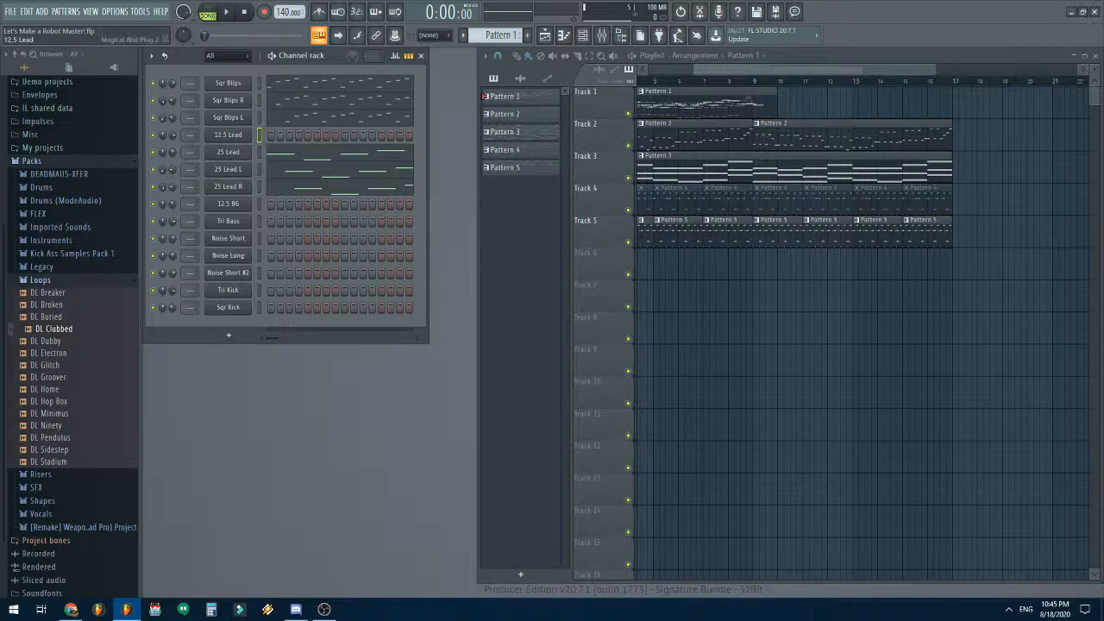
# - Set the 12.5 Lead plugin's envelope decay to 0.019 and sustain to 0.70, and raise its vibrato depth to about 0.18
pyautogui.rightClick(248, 134)
pyautogui.click(235, 135)
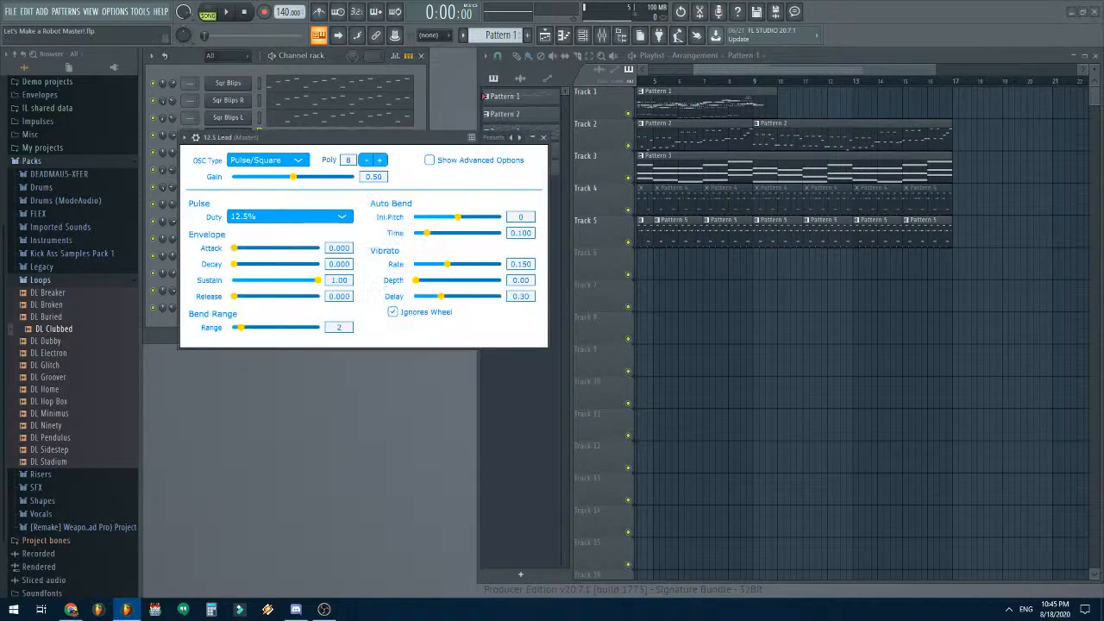
pyautogui.moveTo(234, 264); pyautogui.dragTo(238, 264)
pyautogui.click(339, 263)
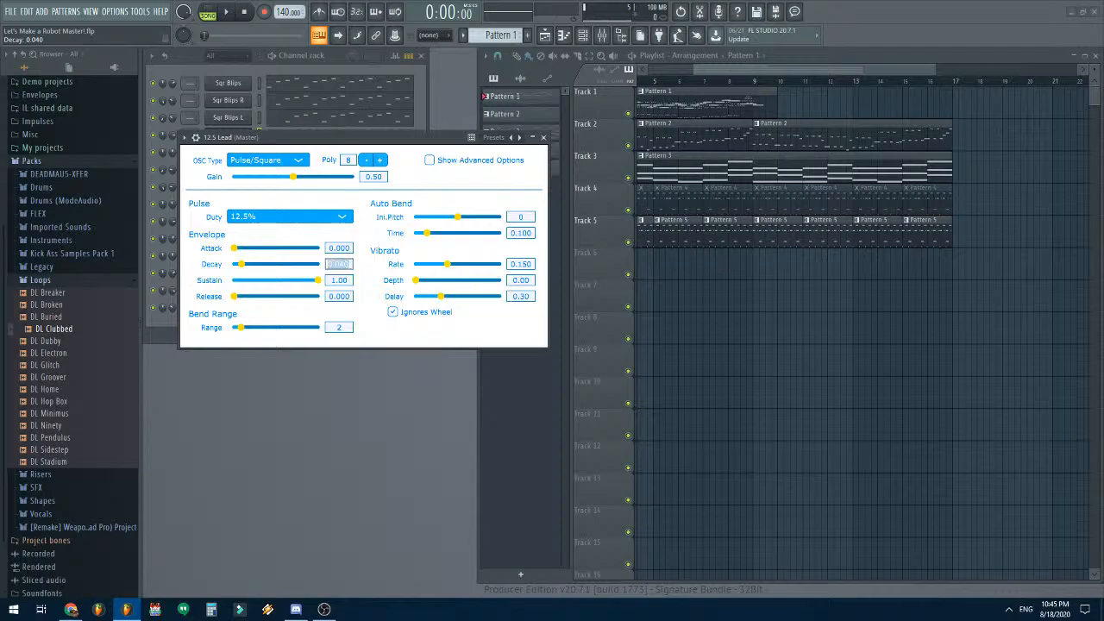
pyautogui.press('BackSpace')
pyautogui.write('0.019')
pyautogui.press('Return')
pyautogui.click(338, 280)
pyautogui.write('0.7')
pyautogui.press('Return')
pyautogui.moveTo(415, 280); pyautogui.dragTo(419, 280)
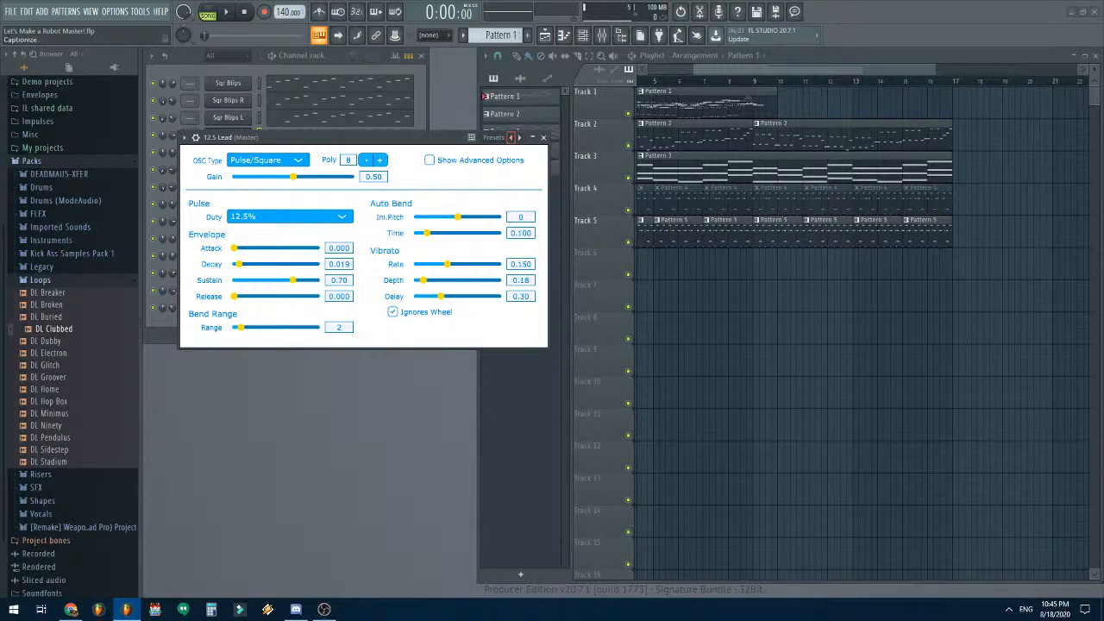
pyautogui.click(532, 137)
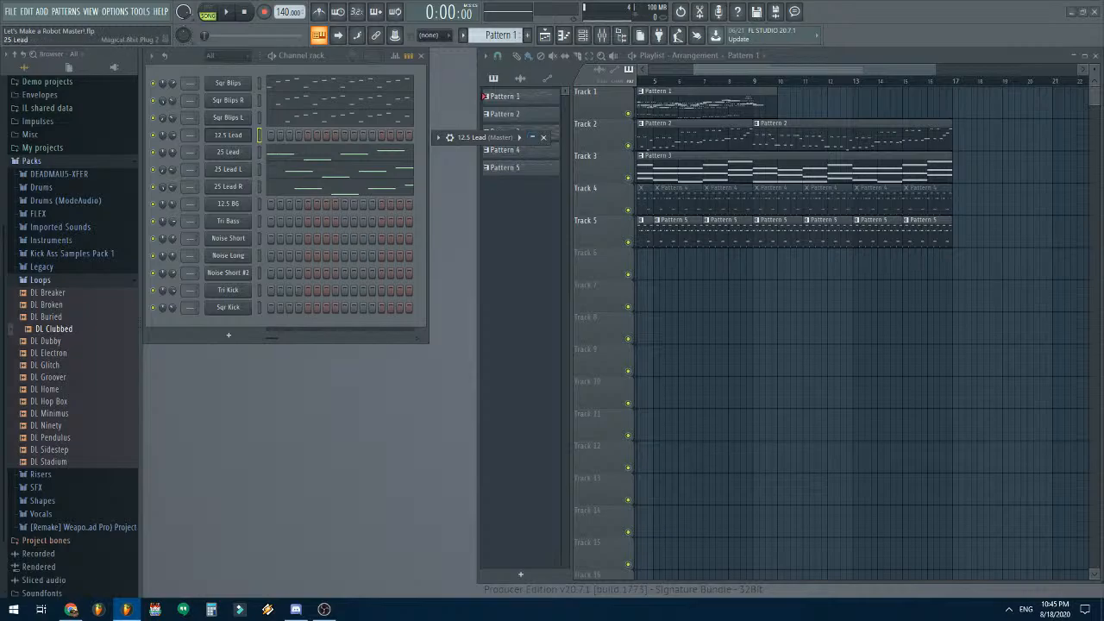
# - Check the 25 Lead plugin's settings for reference and return to the 12.5 Lead plugin window
pyautogui.click(228, 152)
pyautogui.click(227, 151)
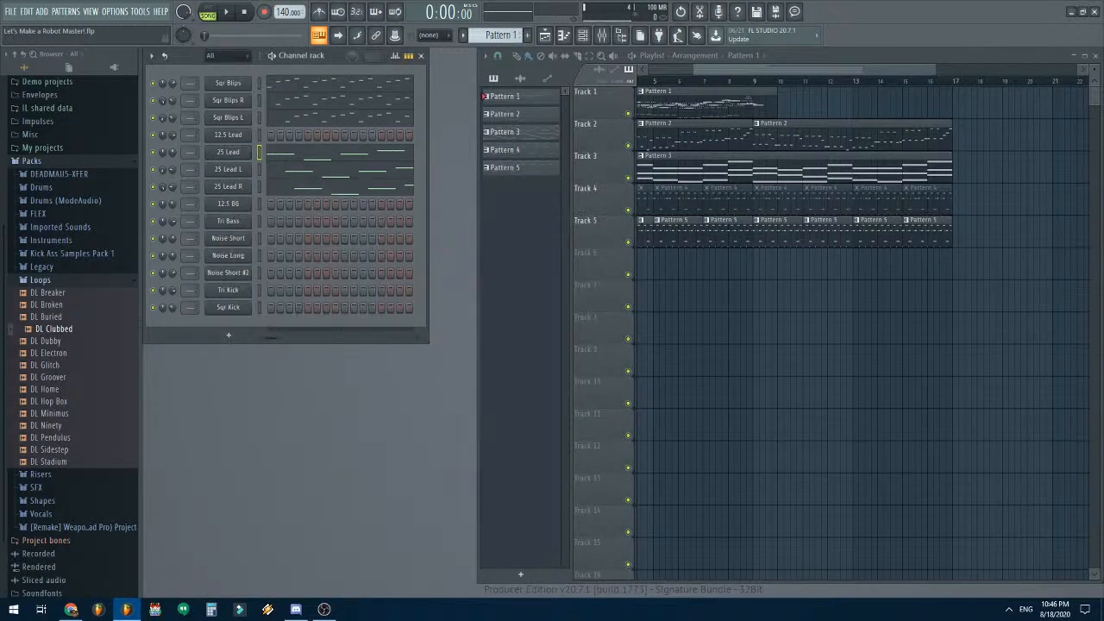
pyautogui.click(228, 134)
pyautogui.click(227, 135)
pyautogui.click(227, 135)
pyautogui.click(532, 137)
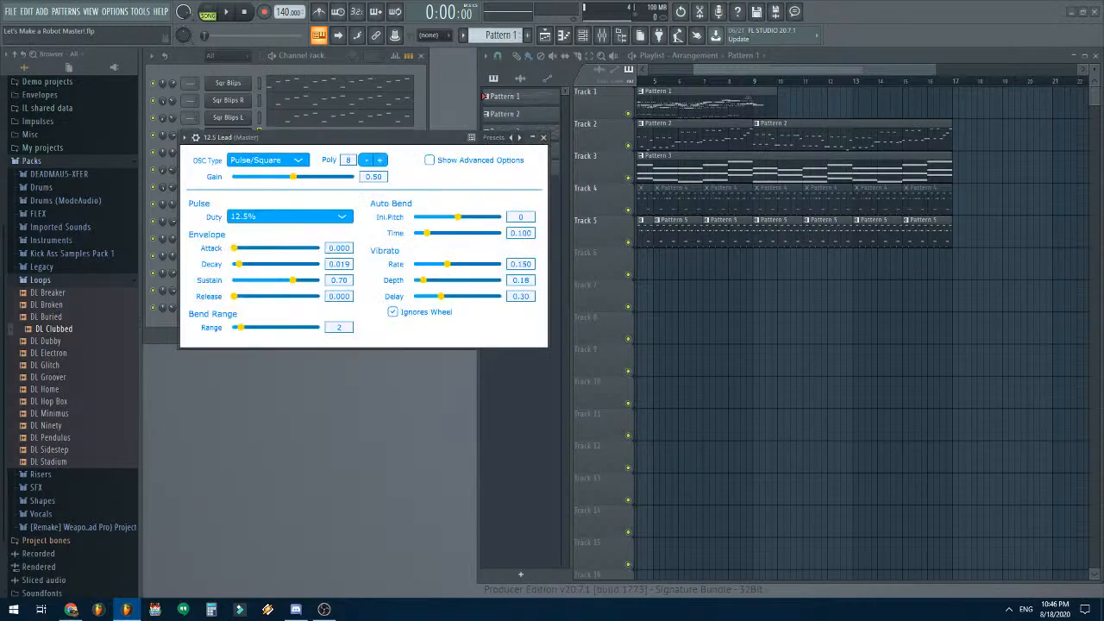
# - Set the 12.5 Lead's vibrato depth to 0.19 and delay to 0.16, audition a note, and close its window
pyautogui.click(520, 281)
pyautogui.write('0.19')
pyautogui.press('Return')
pyautogui.click(519, 296)
pyautogui.write('0.16')
pyautogui.press('Return')
pyautogui.press('z')
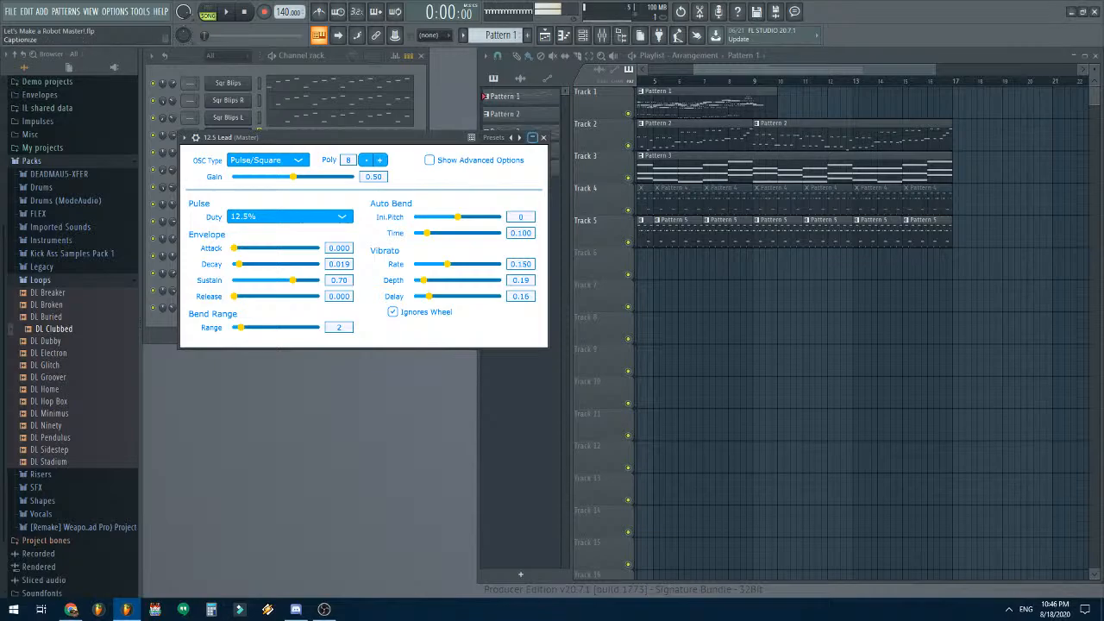
pyautogui.click(542, 137)
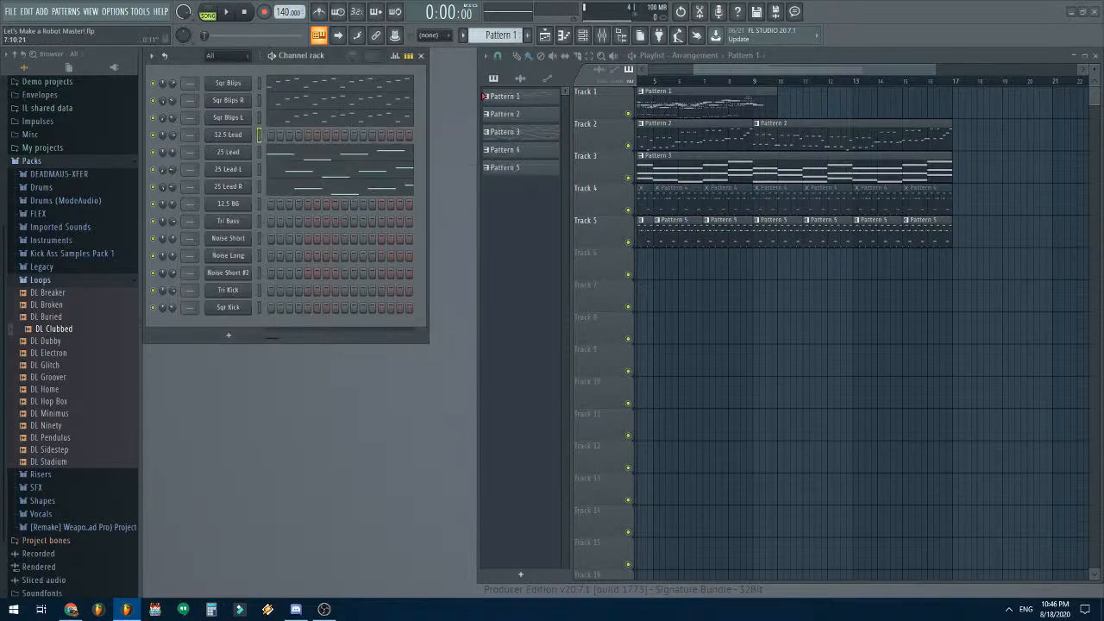
# - Play the arrangement from the start and review the 25 Lead notes in the piano roll
pyautogui.hscroll(-3, 859, 332)
pyautogui.press('space')
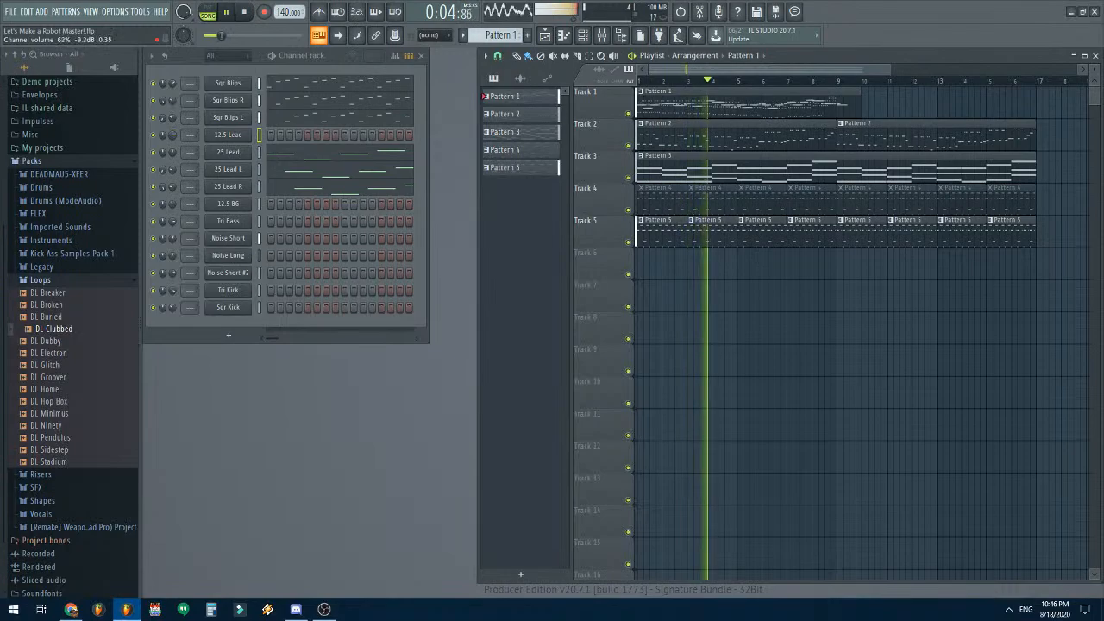
pyautogui.click(289, 153)
pyautogui.scroll(3, 215, 115)
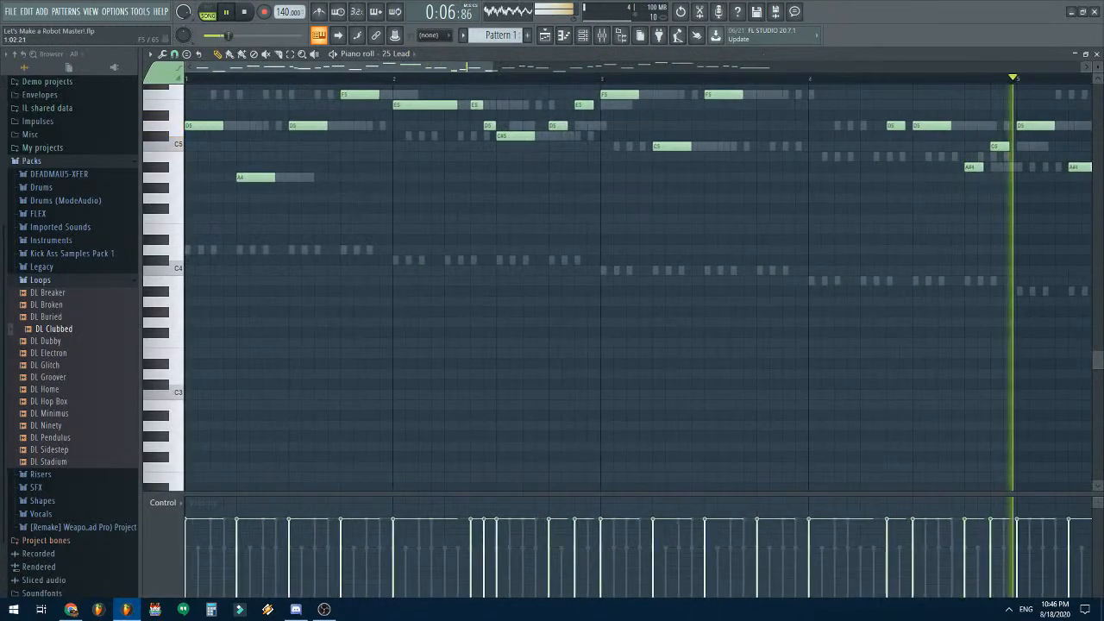
pyautogui.click(1096, 54)
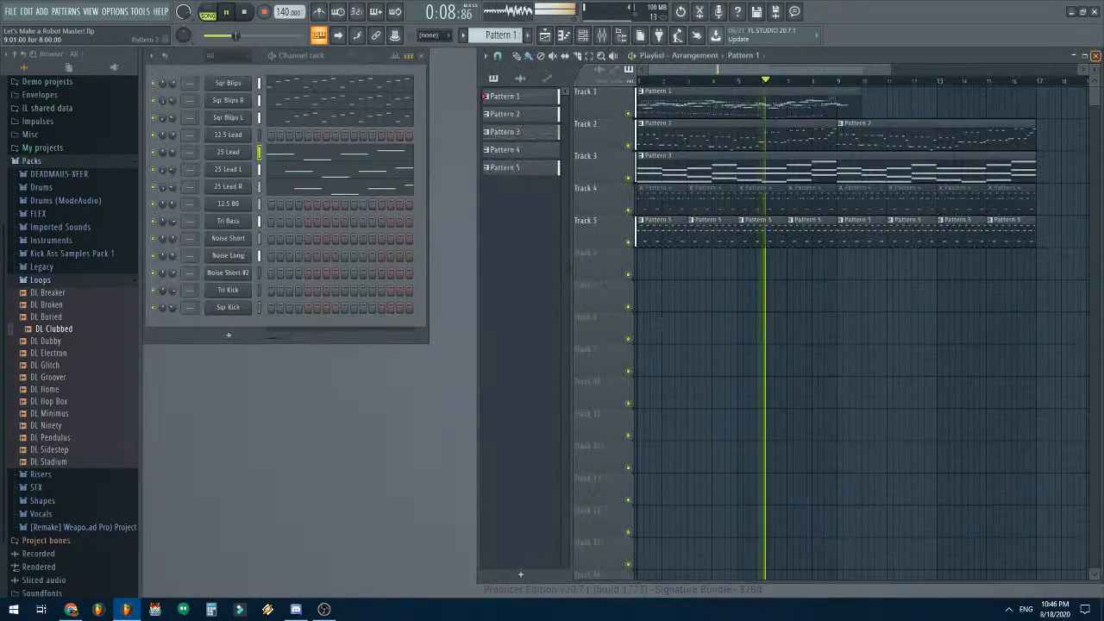
# - Open the 12.5 Lead's piano roll, stop playback, and place an A5 note at step 3 of bar 9
pyautogui.rightClick(248, 131)
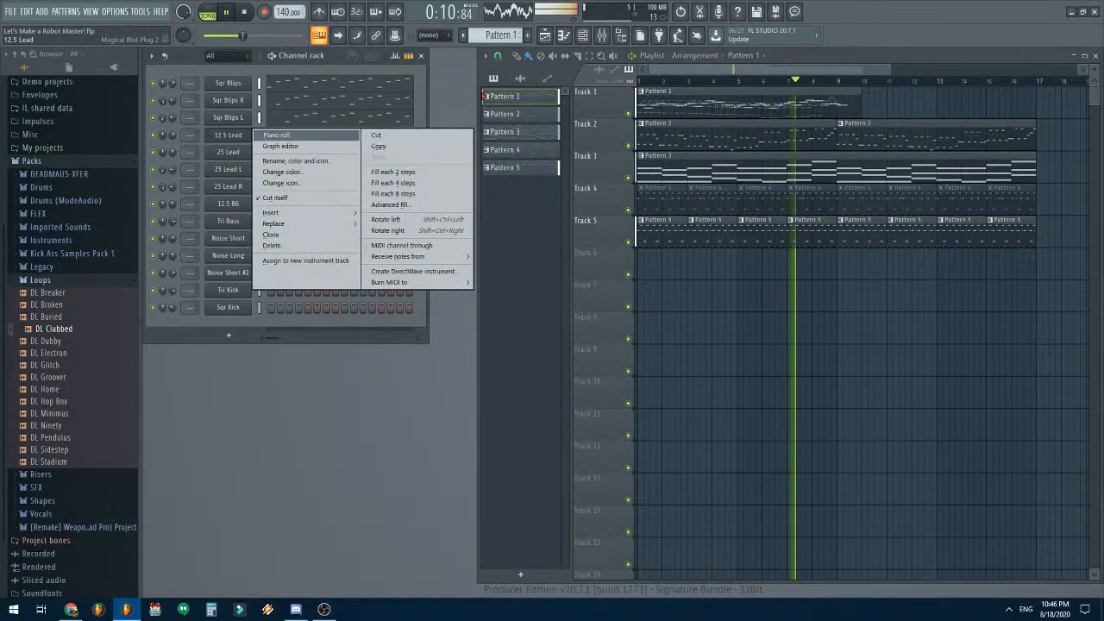
pyautogui.click(285, 135)
pyautogui.scroll(3, 603, 372)
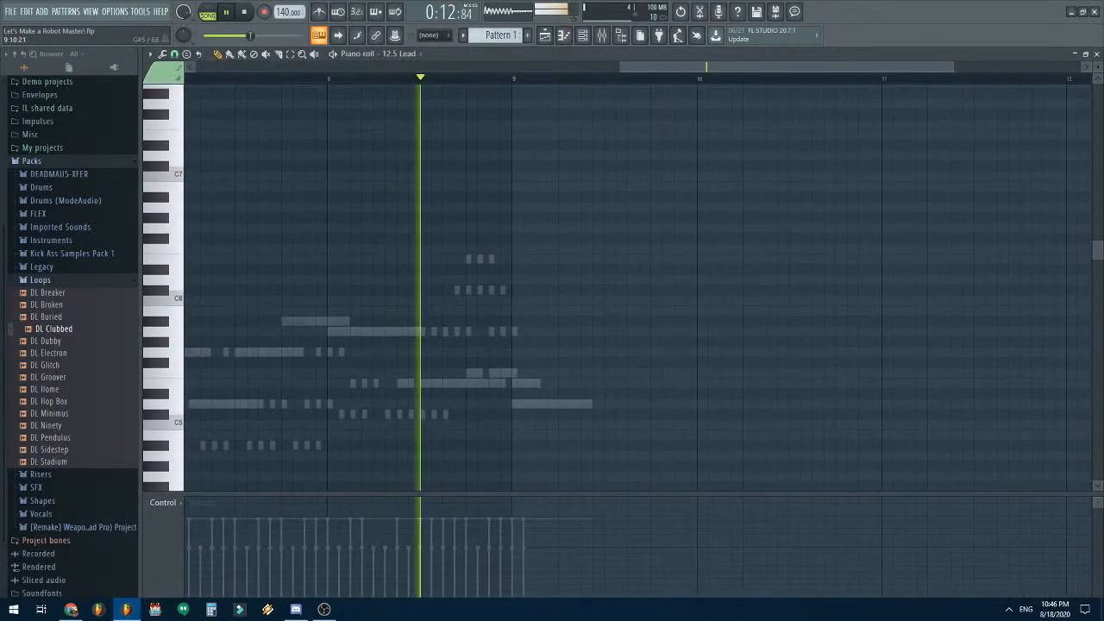
pyautogui.scroll(-1, 569, 301)
pyautogui.press('space')
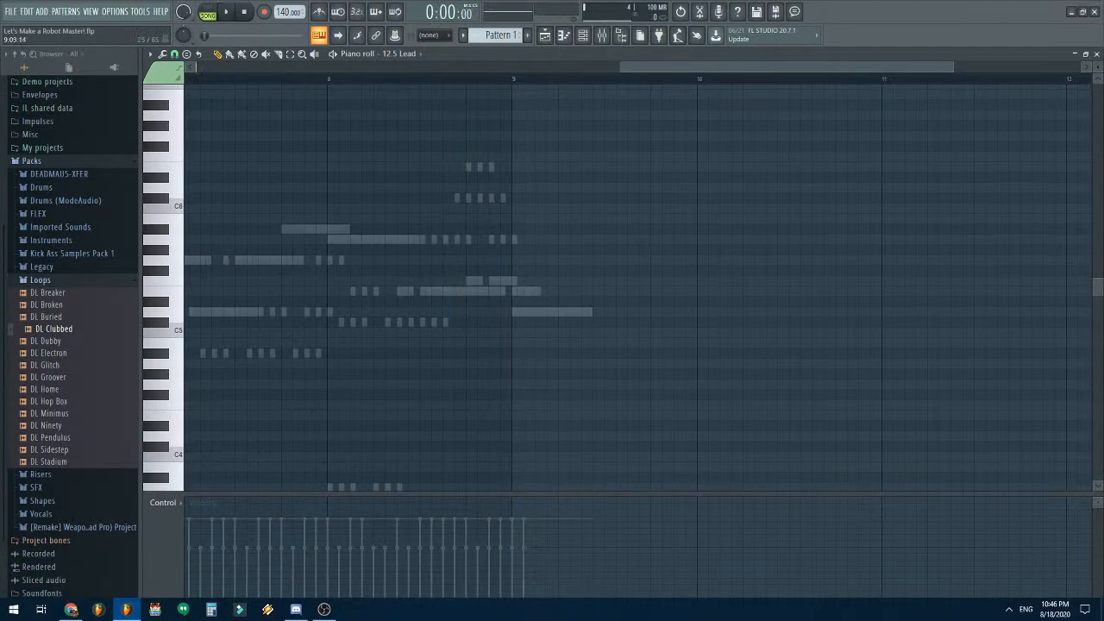
pyautogui.moveTo(552, 282); pyautogui.dragTo(551, 238)
pyautogui.scroll(1, 552, 238)
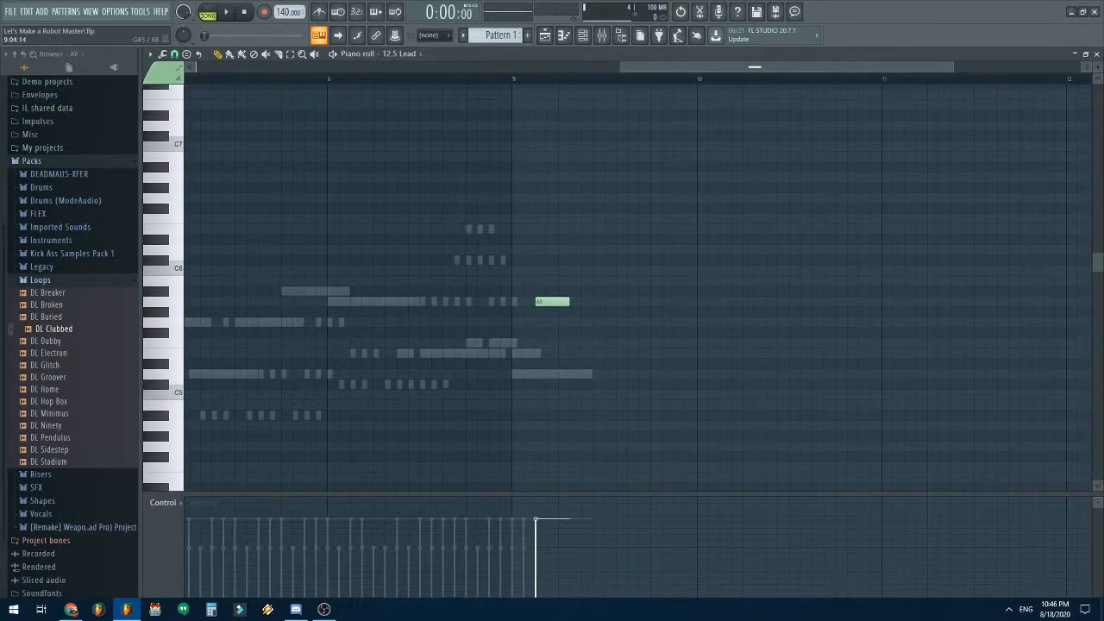
# - Shorten the A5 note to one and a half steps with 1/2 step snap, and restore the snap to Cell
pyautogui.scroll(2, 538, 301)
pyautogui.click(174, 54)
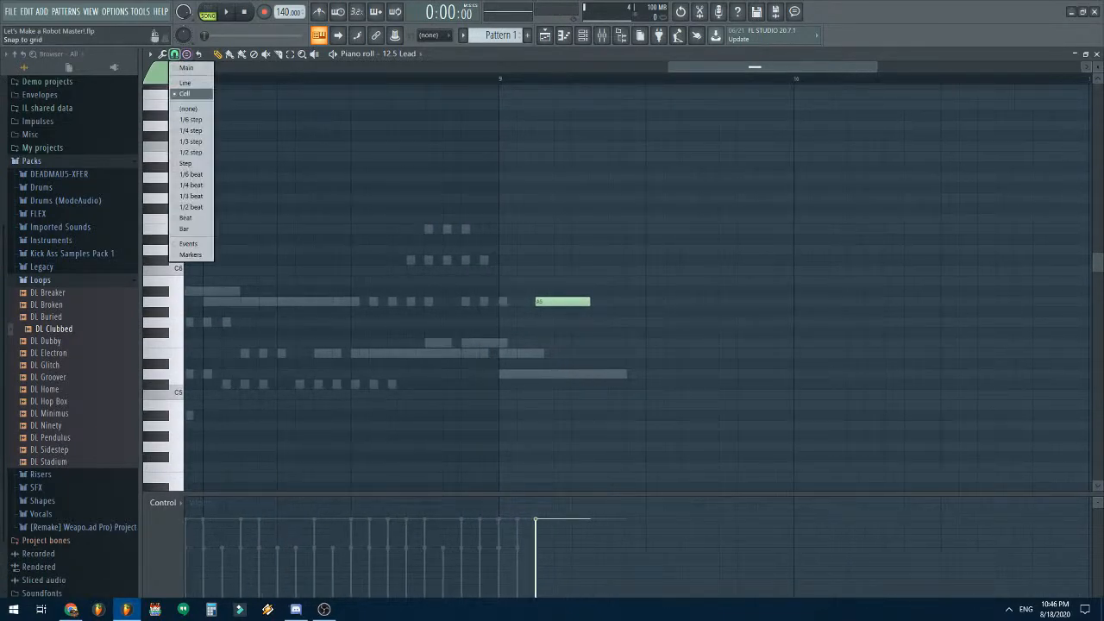
pyautogui.click(191, 153)
pyautogui.moveTo(588, 302); pyautogui.dragTo(562, 302)
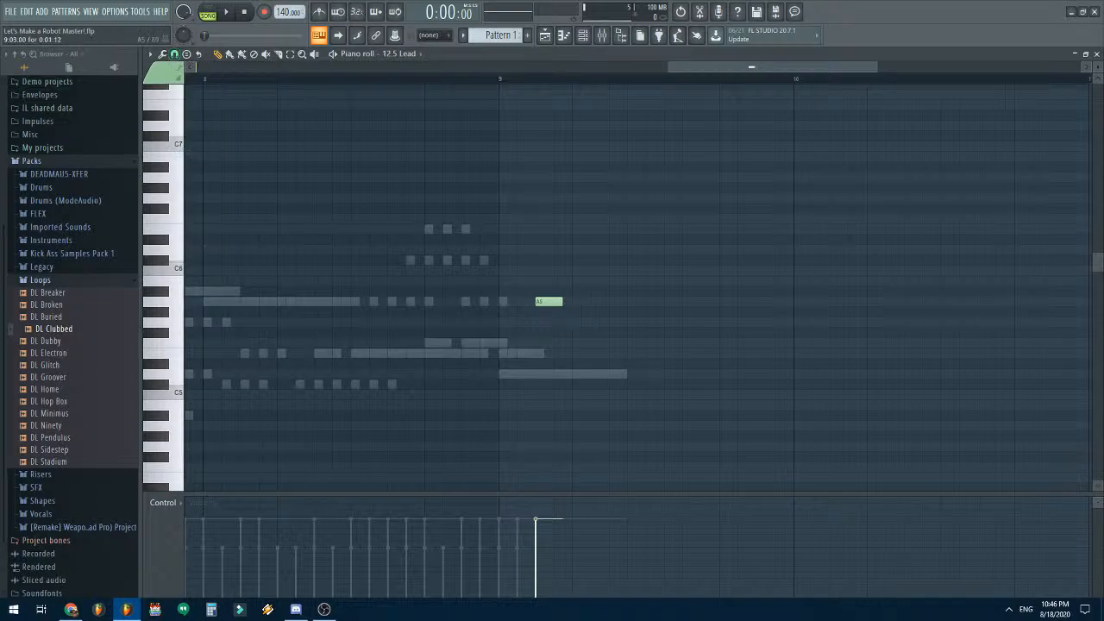
pyautogui.click(174, 53)
pyautogui.click(190, 93)
pyautogui.click(548, 302)
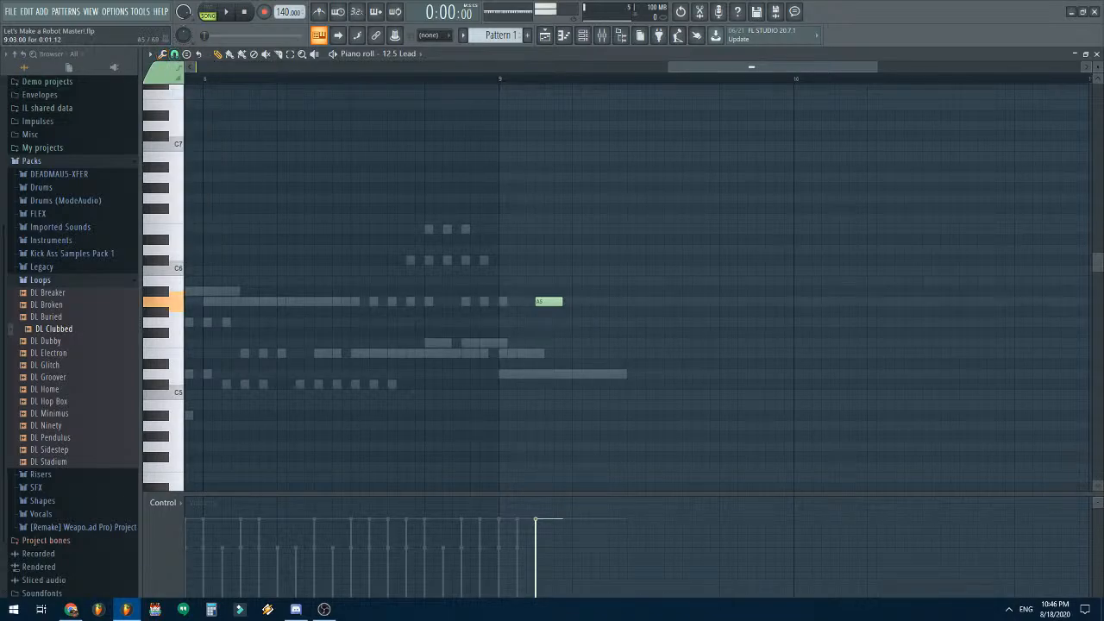
# - Add a D6 note at step 5 and an E6 note at step 7 of bar 9
pyautogui.click(580, 271)
pyautogui.moveTo(580, 270); pyautogui.dragTo(580, 250)
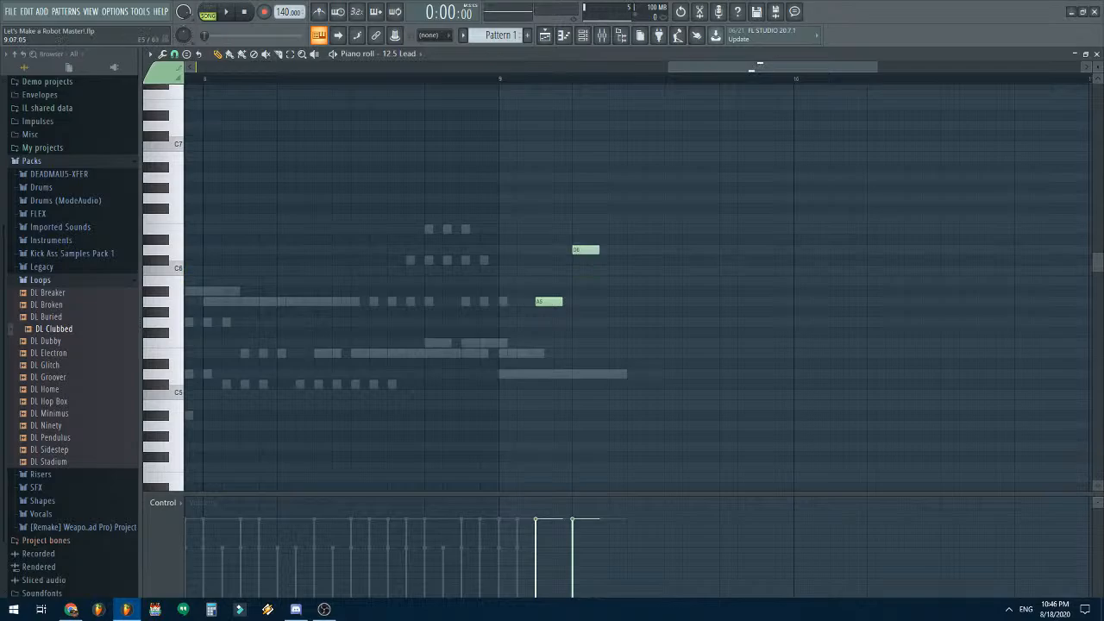
pyautogui.scroll(4, 612, 351)
pyautogui.scroll(3, 616, 320)
pyautogui.click(623, 311)
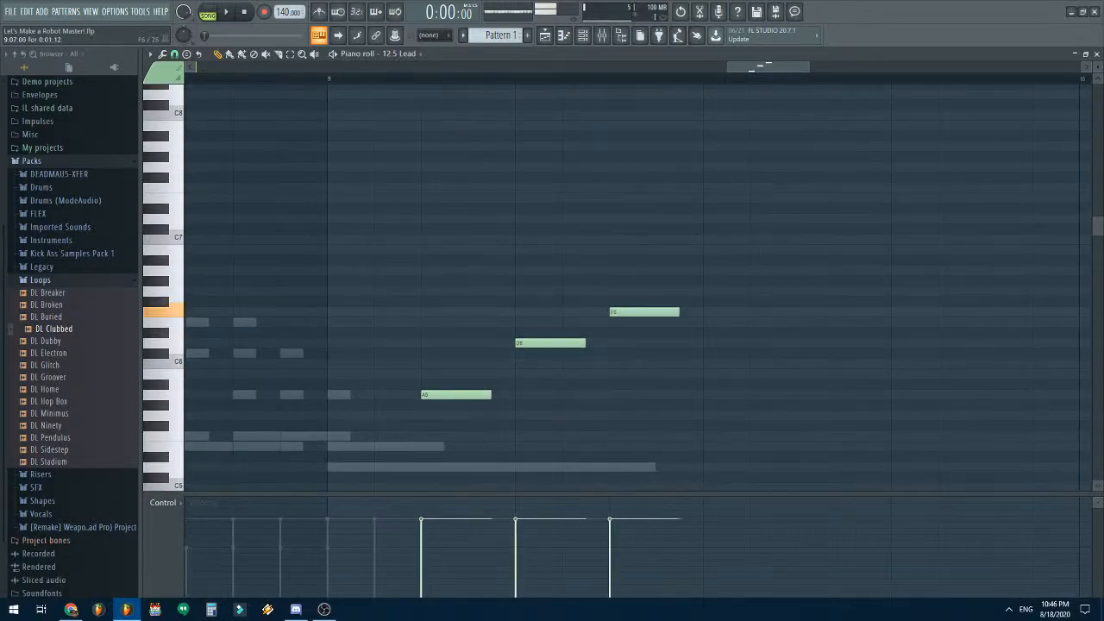
pyautogui.scroll(-3, 467, 345)
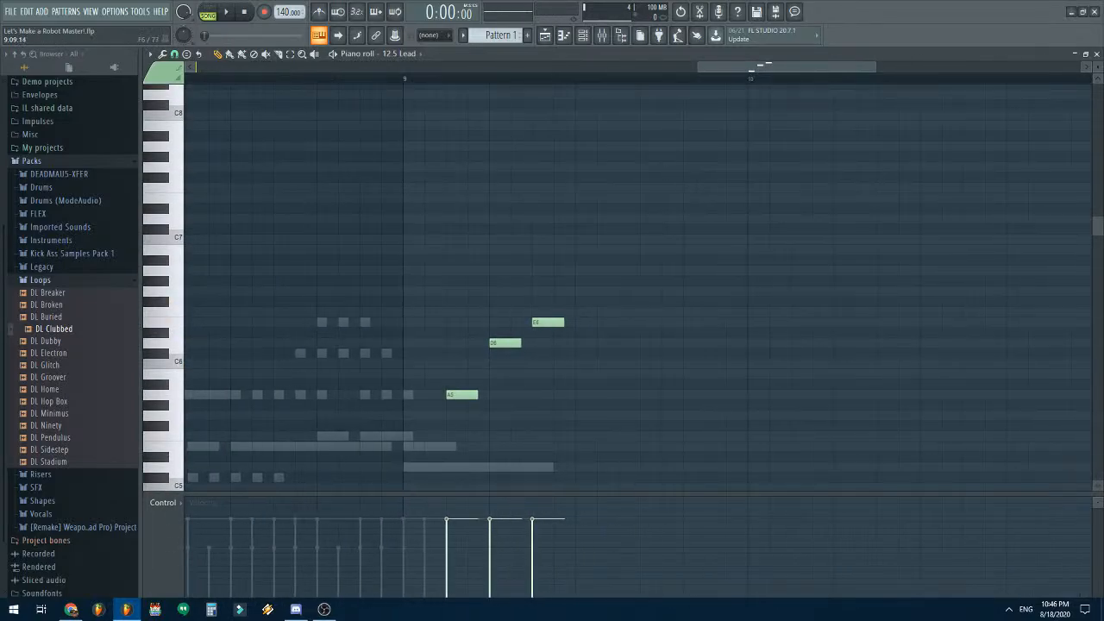
# - Continue the bar 9 melody with F6, E6, D6 and G6 notes at steps 9, 11, 13 and 15
pyautogui.click(584, 311)
pyautogui.click(626, 322)
pyautogui.click(669, 363)
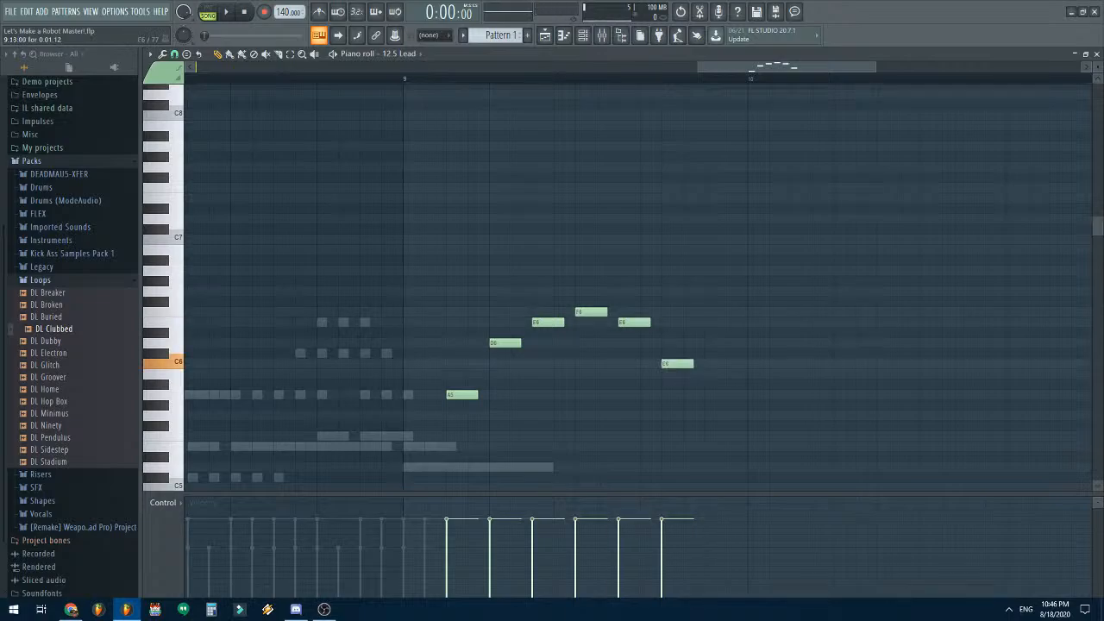
pyautogui.moveTo(677, 363); pyautogui.dragTo(720, 290)
pyautogui.click(720, 321)
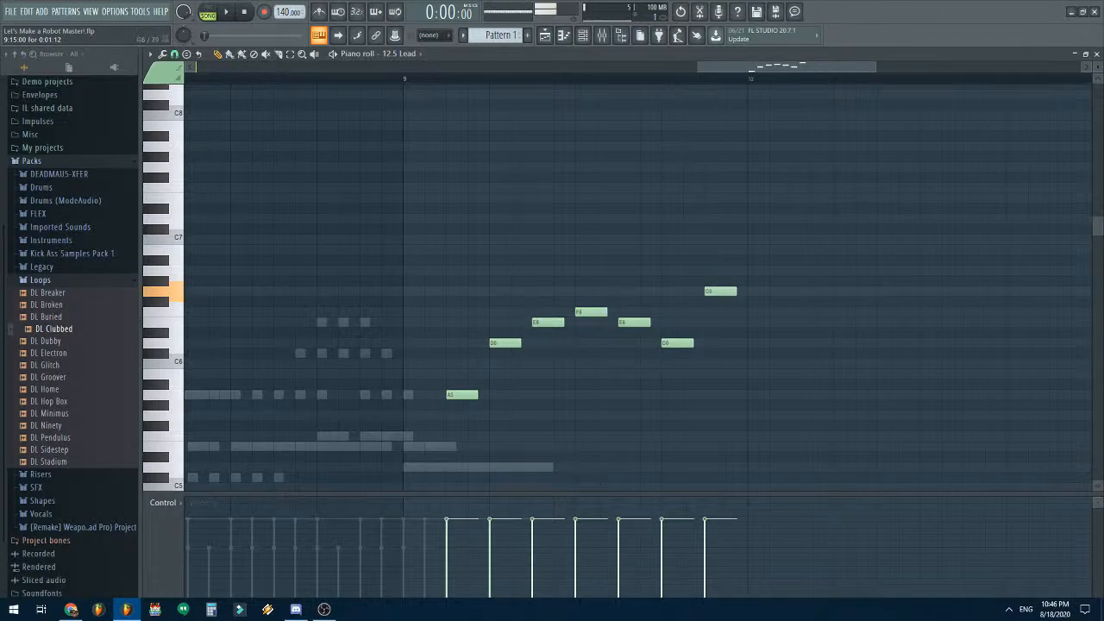
# - Add a longer A6 note from step 16 of bar 9 into bar 10, and close the piano roll
pyautogui.click(741, 249)
pyautogui.moveTo(741, 249)
pyautogui.mouseDown()
pyautogui.moveTo(741, 280)
pyautogui.moveTo(742, 270)
pyautogui.mouseUp()
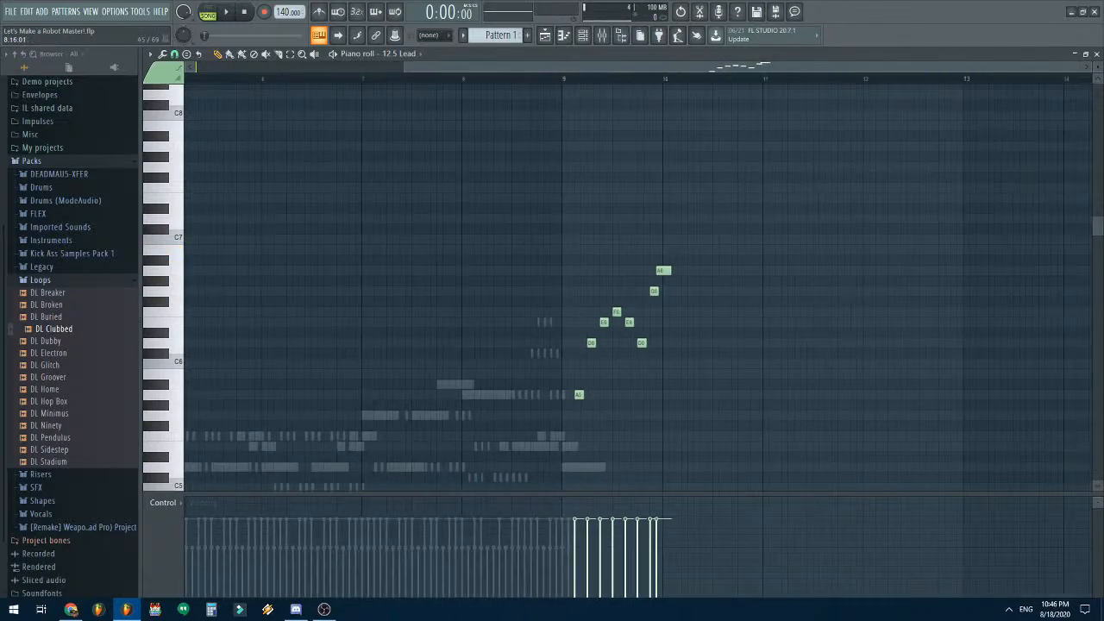
pyautogui.keyDown('ctrl'); pyautogui.scroll(-4, 645, 285); pyautogui.keyUp('ctrl')
pyautogui.scroll(-4, 638, 284)
pyautogui.click(1096, 54)
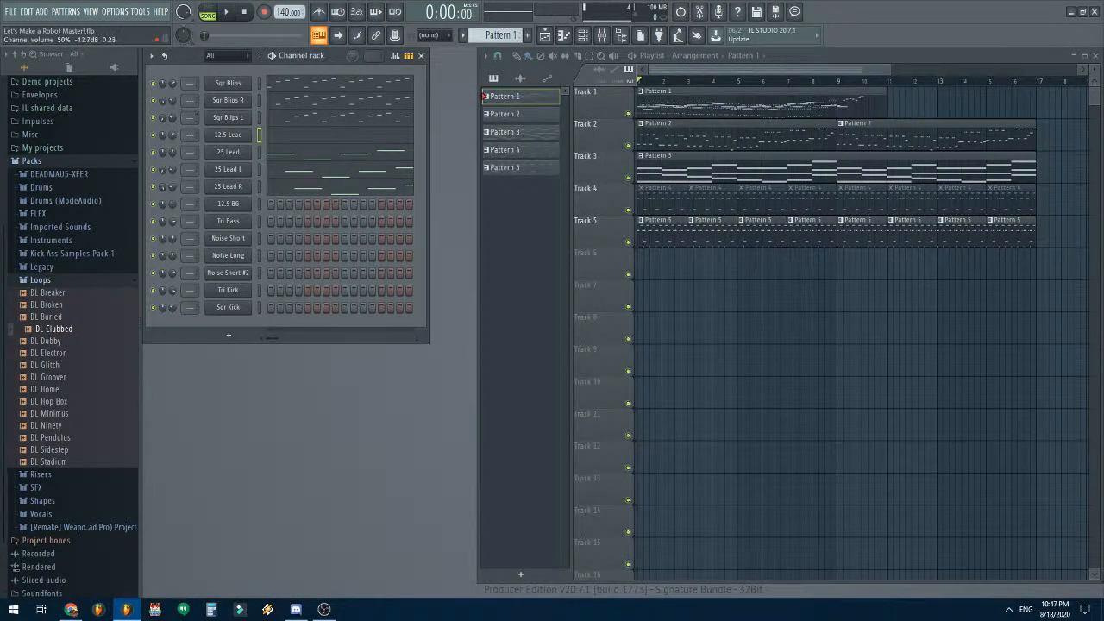
# - Play the arrangement past bar 10 to hear the new 12.5 Lead melody, and stop playback
pyautogui.press('space')
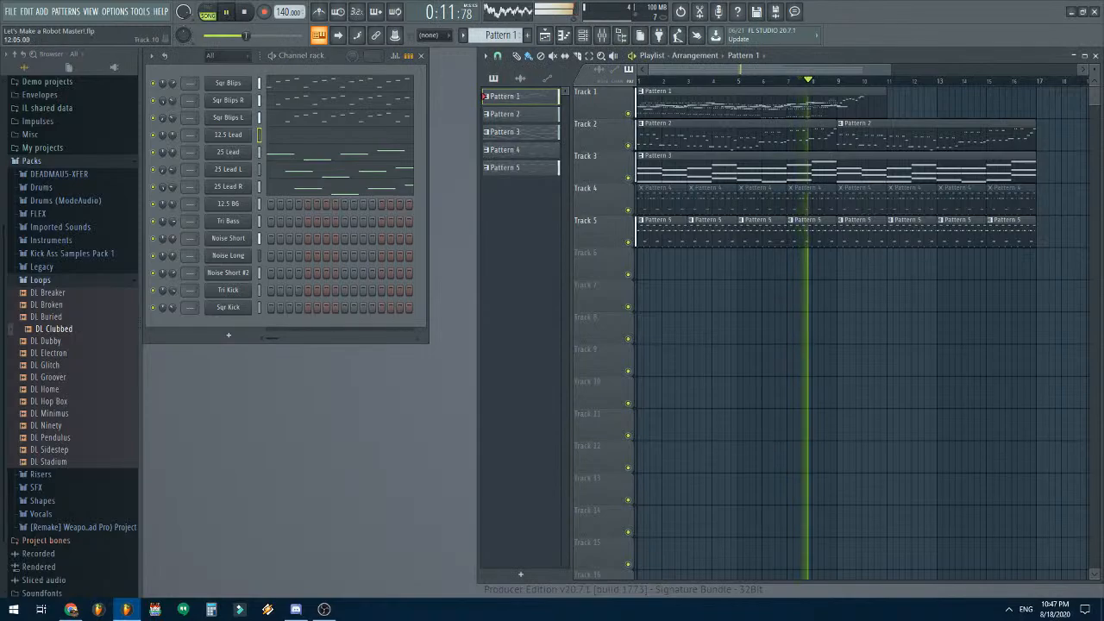
pyautogui.scroll(4, 881, 356)
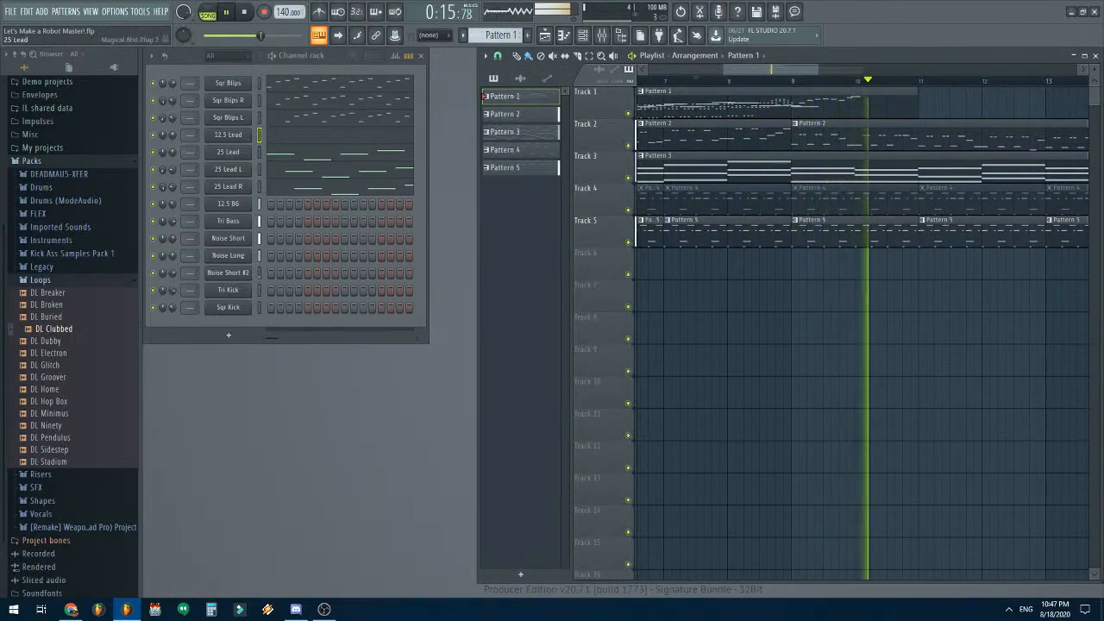
pyautogui.press('space')
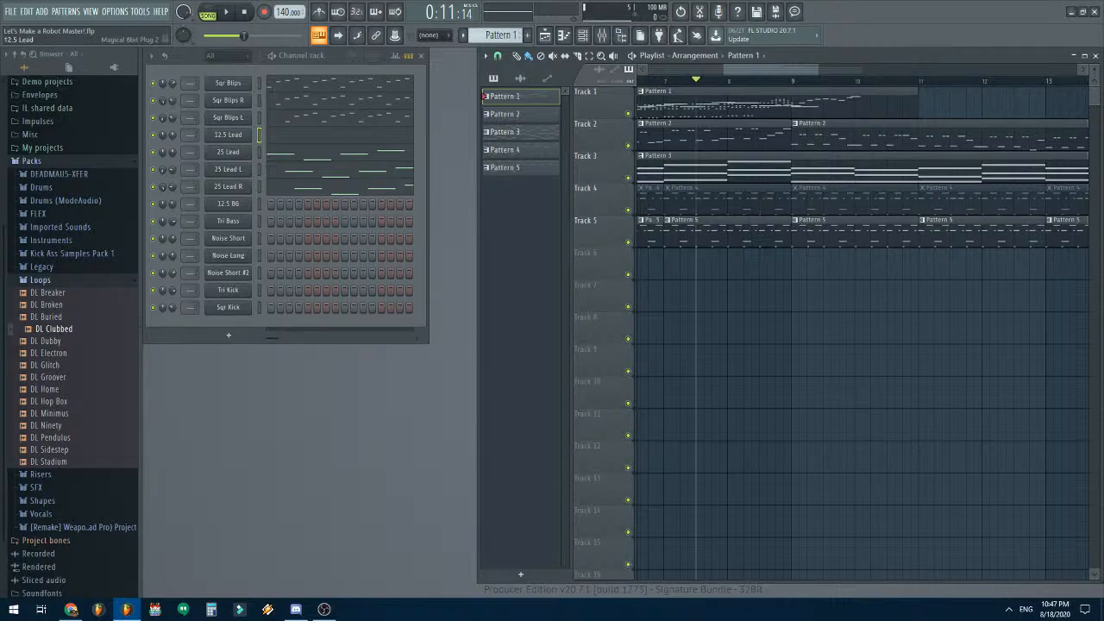
# - Replace the 12.5 Lead channel's plugin with famisynth2_v2_5 and switch its Porta Mono setting on
pyautogui.rightClick(250, 134)
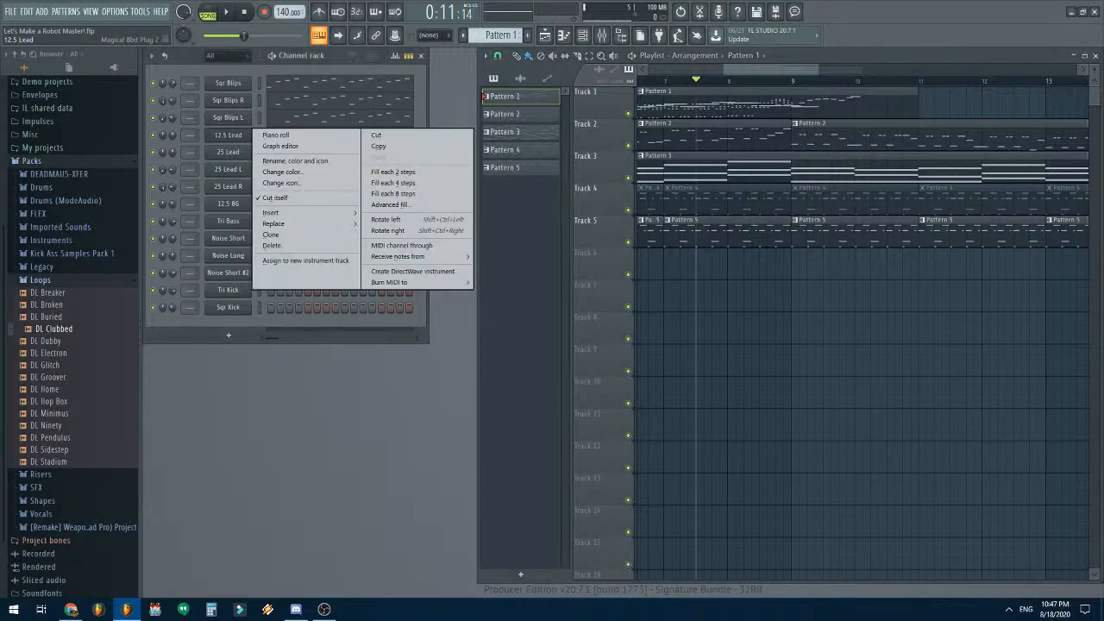
pyautogui.moveTo(301, 224)
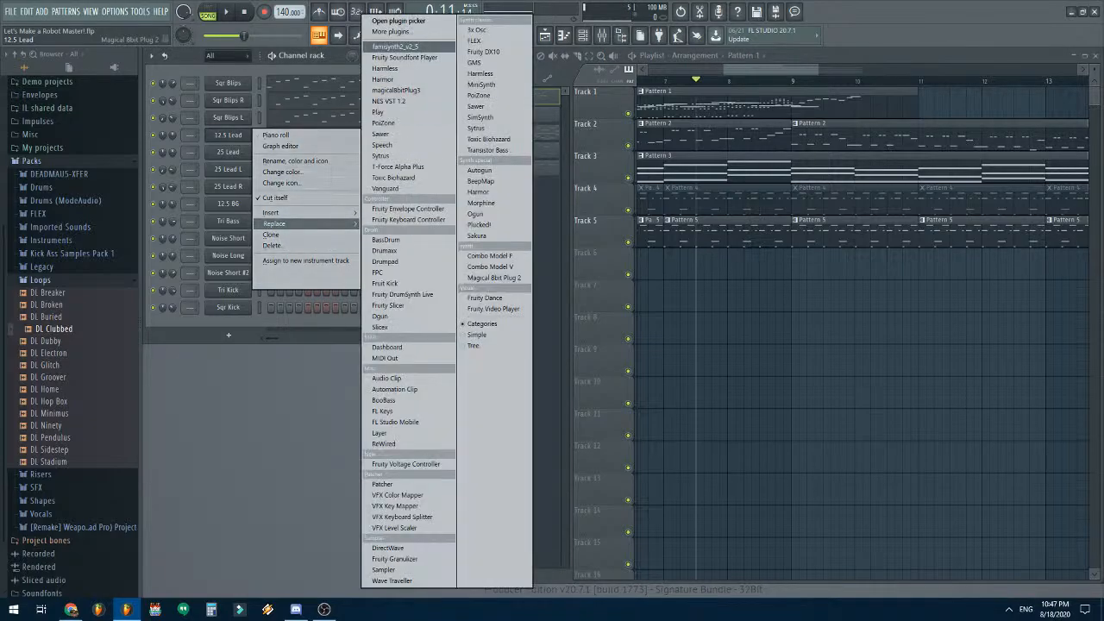
pyautogui.click(394, 45)
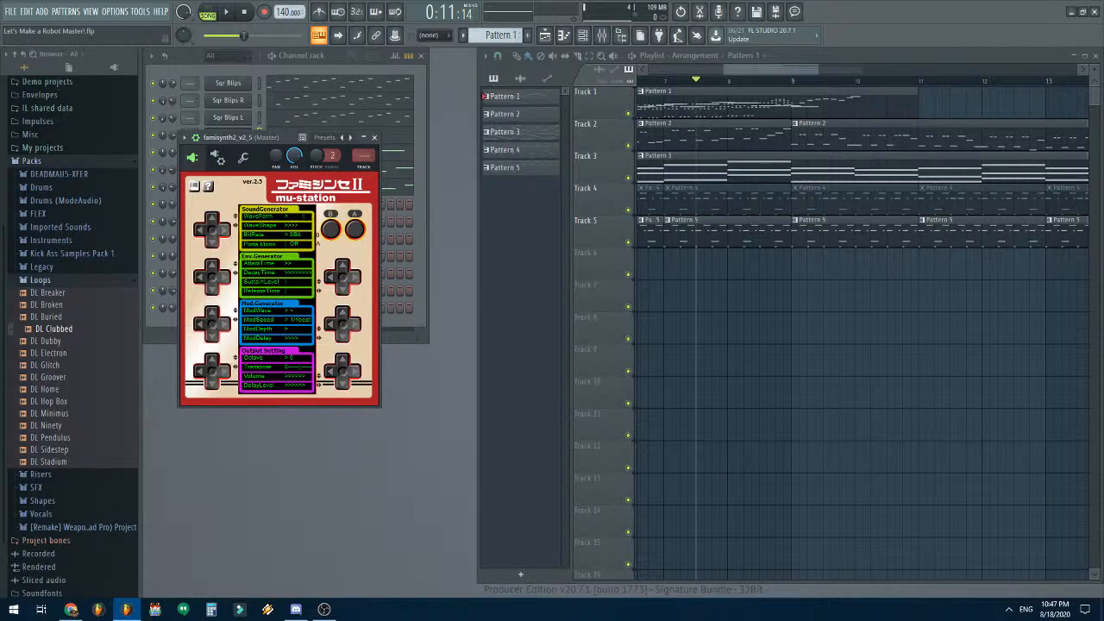
pyautogui.click(354, 229)
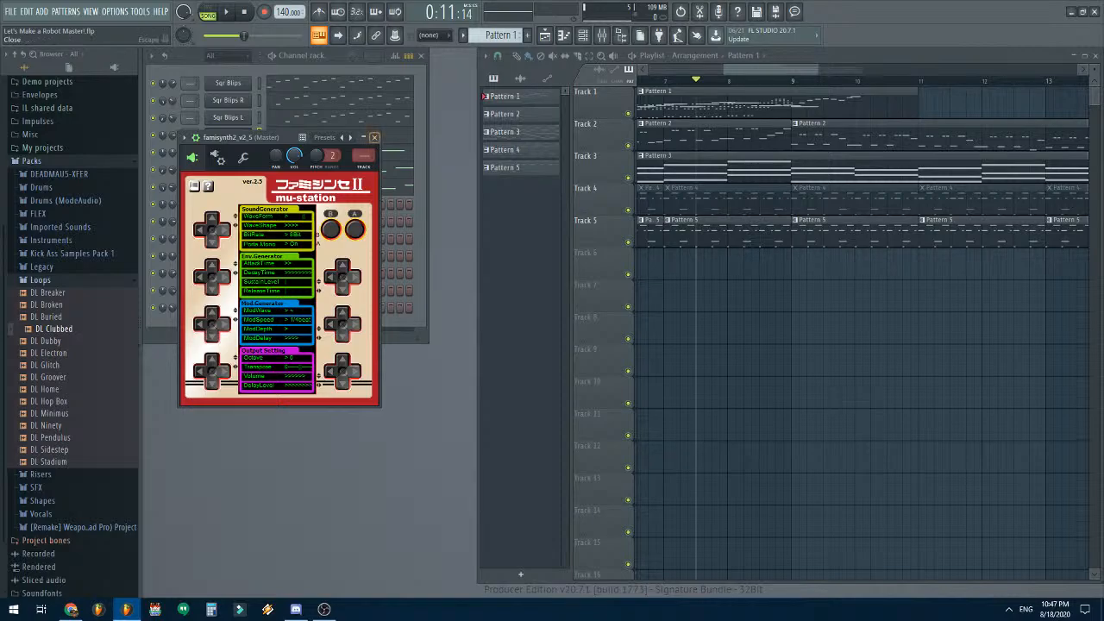
# - Set famisynth2's attack time to minimum, shorten its decay, raise its sustain and volume, and replay the song from bar 7 to test it
pyautogui.click(374, 137)
pyautogui.press('space')
pyautogui.click(202, 276)
pyautogui.click(374, 137)
pyautogui.press('space')
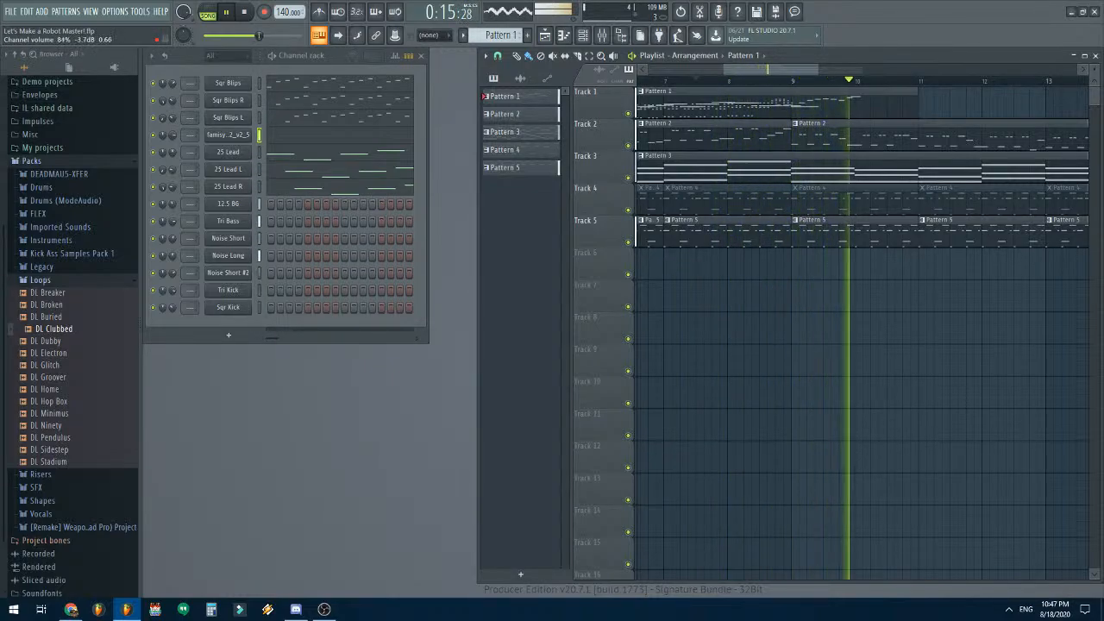
pyautogui.press('space')
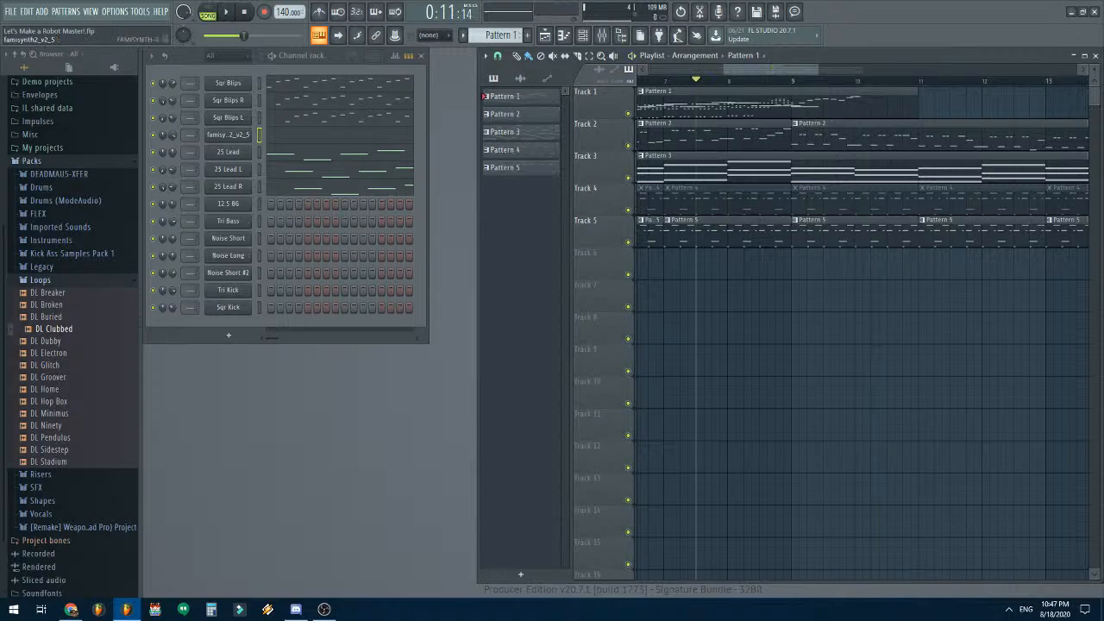
pyautogui.click(228, 134)
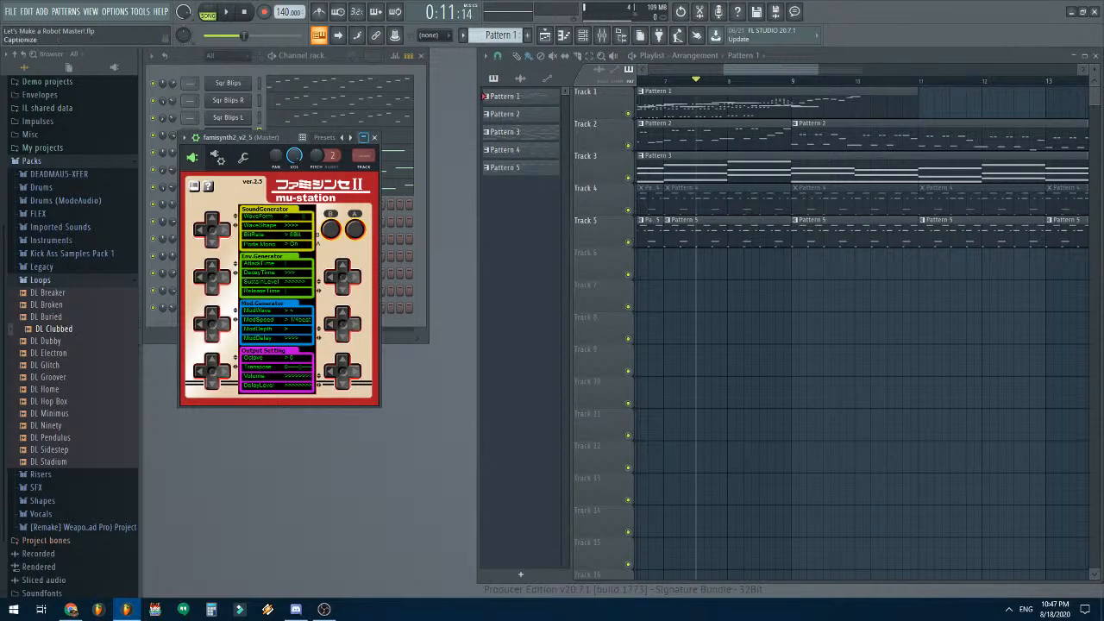
# - Close the famisynth2 window and replay the song from bar 7 past bar 9 to hear the lead sound, and stop playback
pyautogui.click(374, 138)
pyautogui.press('space')
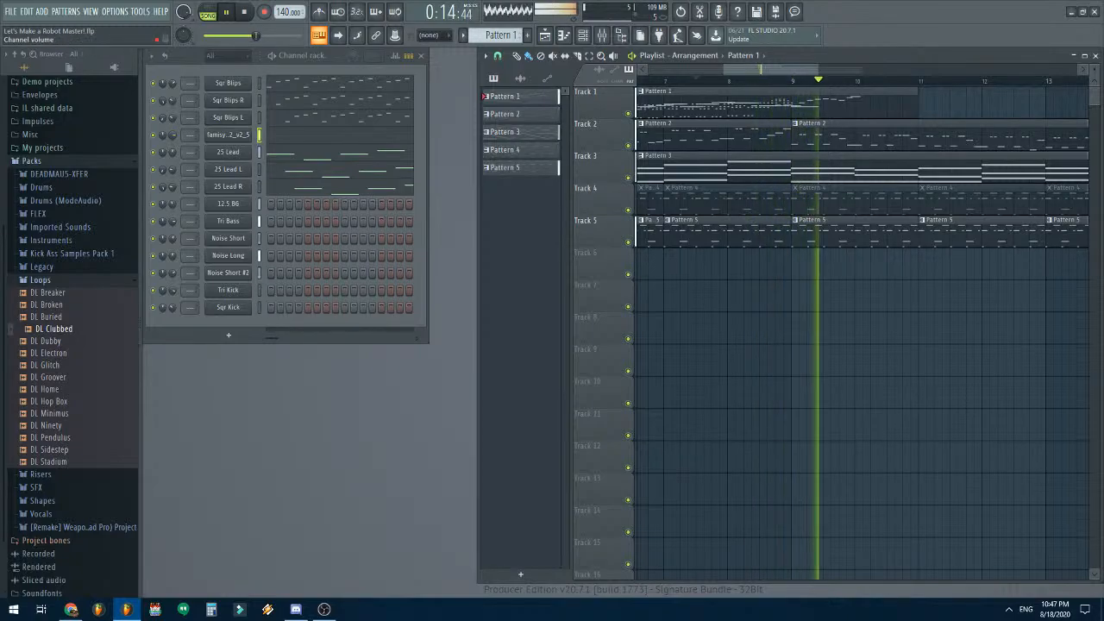
pyautogui.press('space')
pyautogui.click(227, 135)
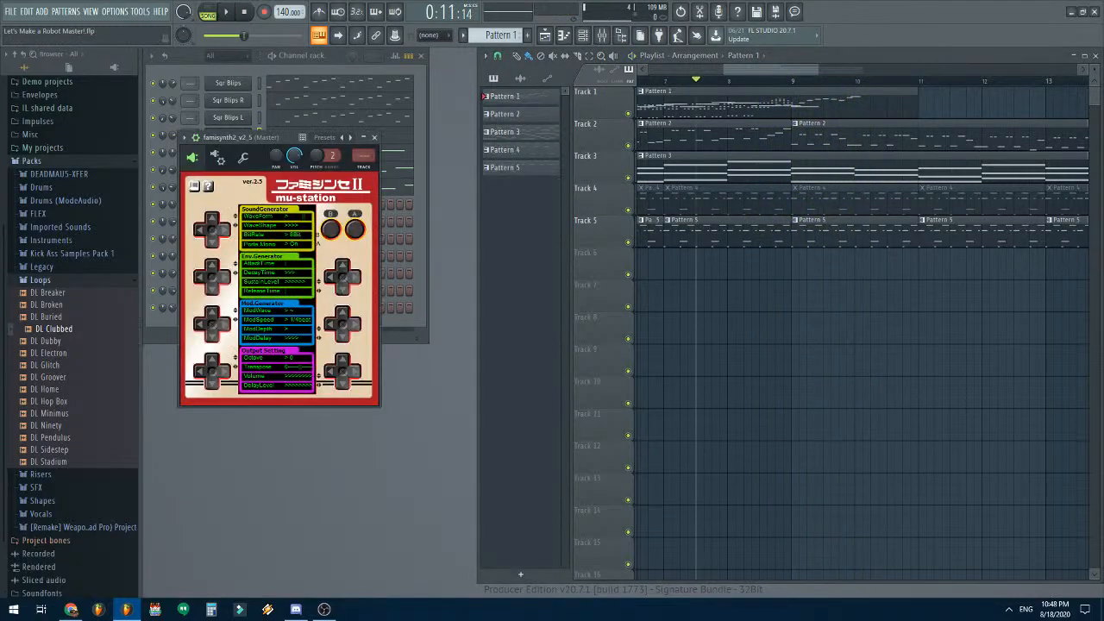
pyautogui.click(374, 137)
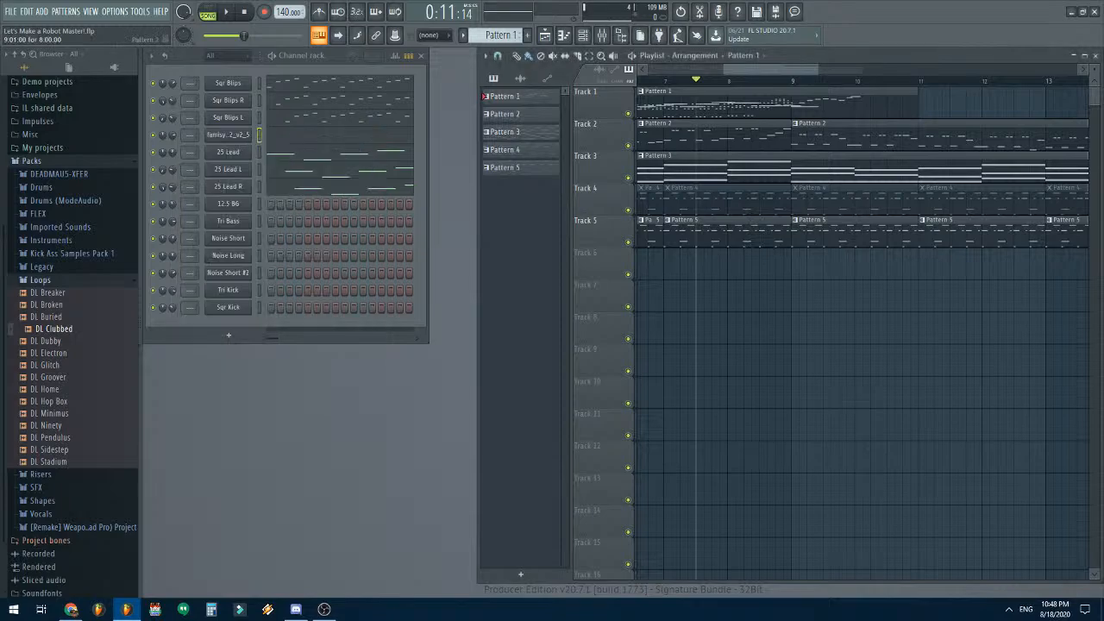
pyautogui.press('space')
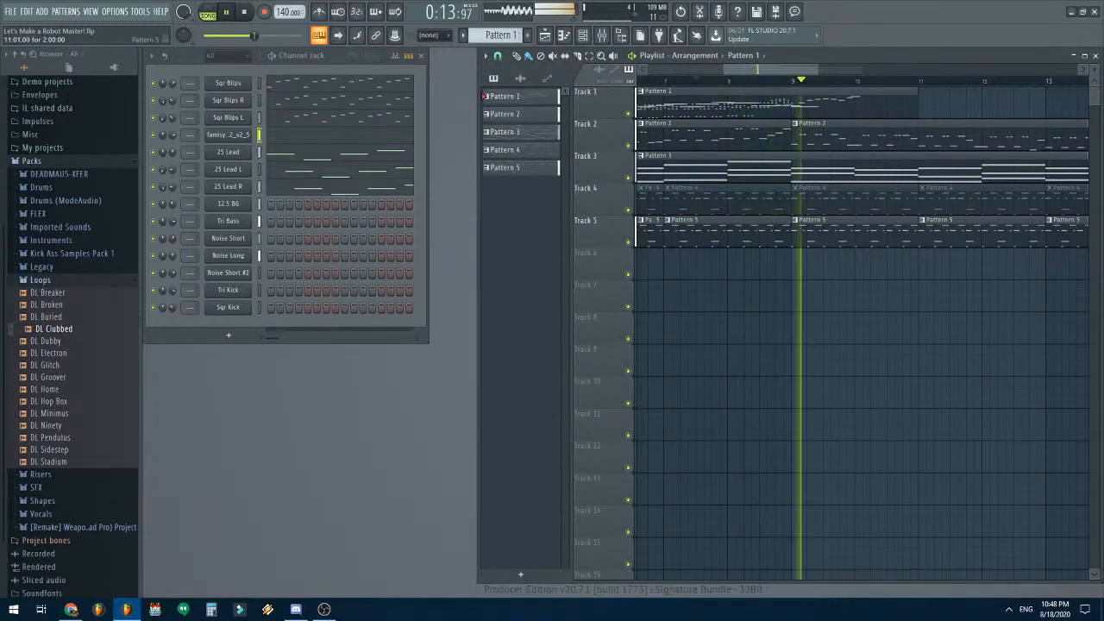
pyautogui.press('space')
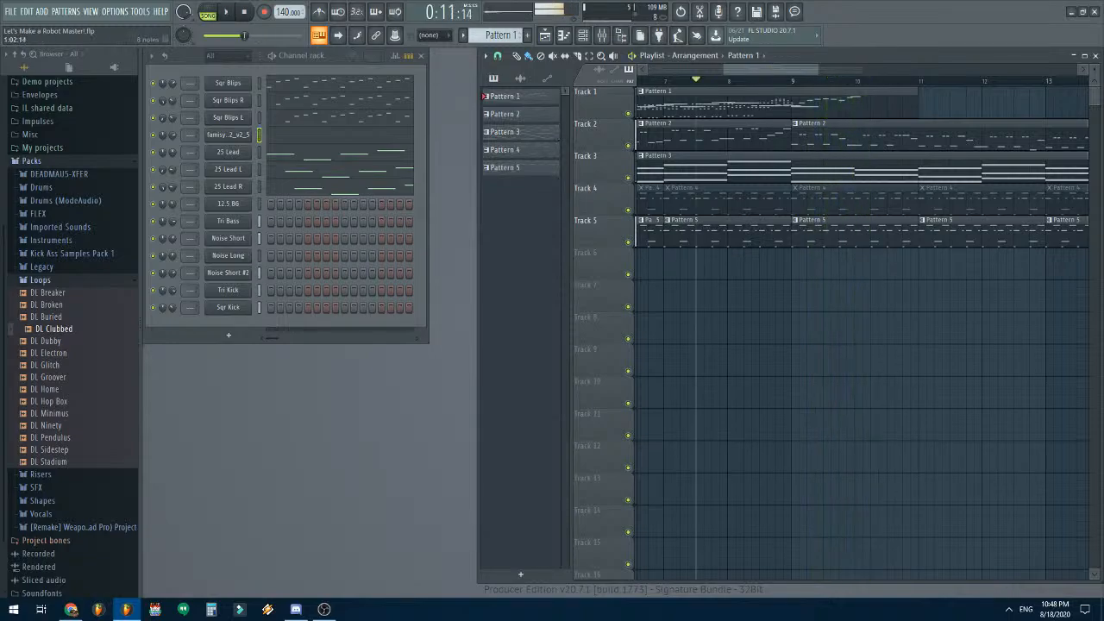
# - Open the famisynth2 channel's piano roll and add G6, A6 and a longer E6 note at steps 3, 5 and 7 of bar 10
pyautogui.press('F7')
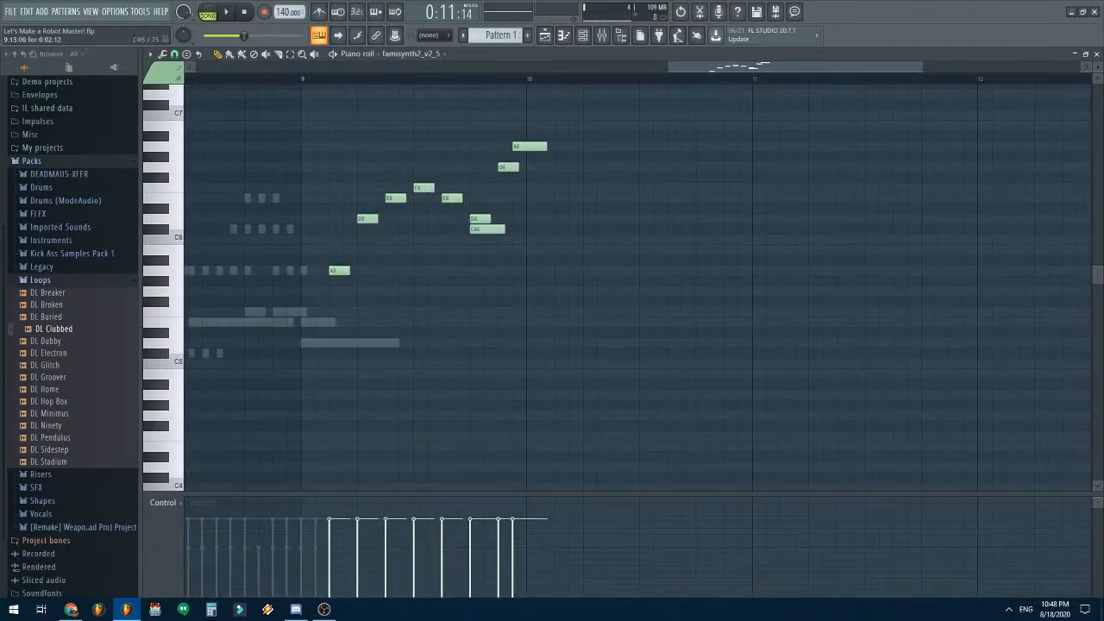
pyautogui.click(562, 167)
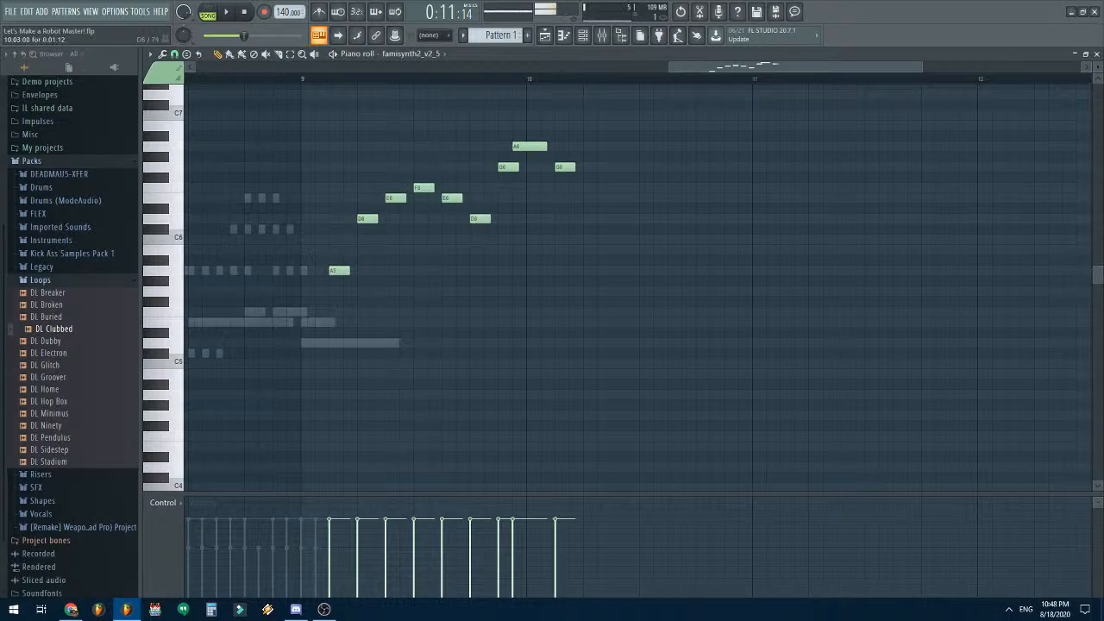
pyautogui.click(589, 145)
pyautogui.moveTo(618, 218); pyautogui.dragTo(673, 198)
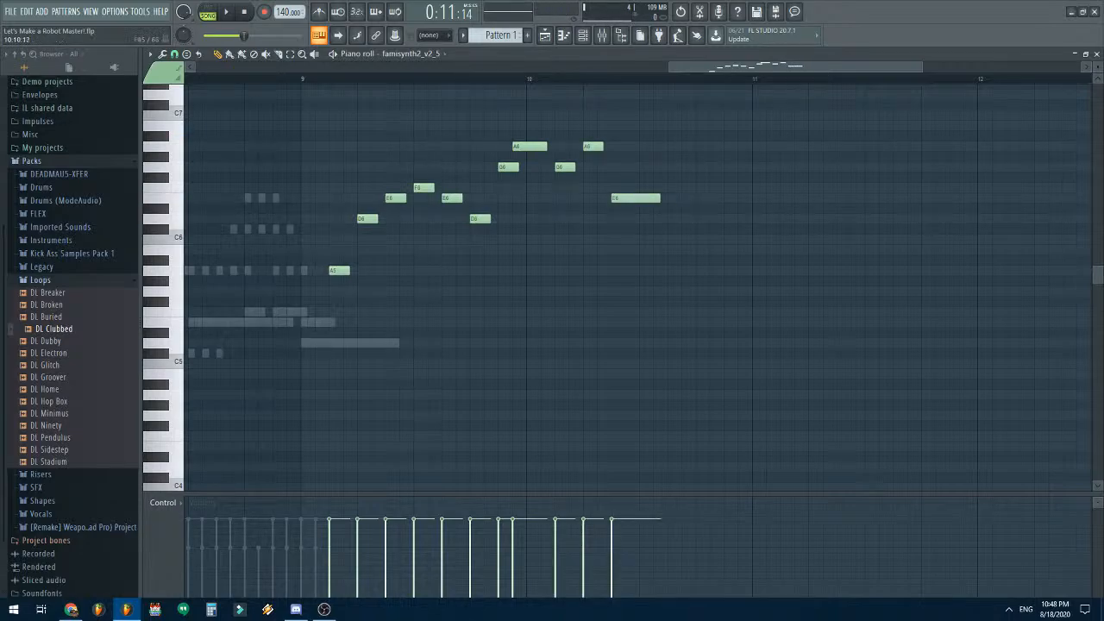
# - Replace the melody's opening A5 note with a short F5 at step 3 and a short A5 at step 4 of bar 9
pyautogui.scroll(-2, 657, 298)
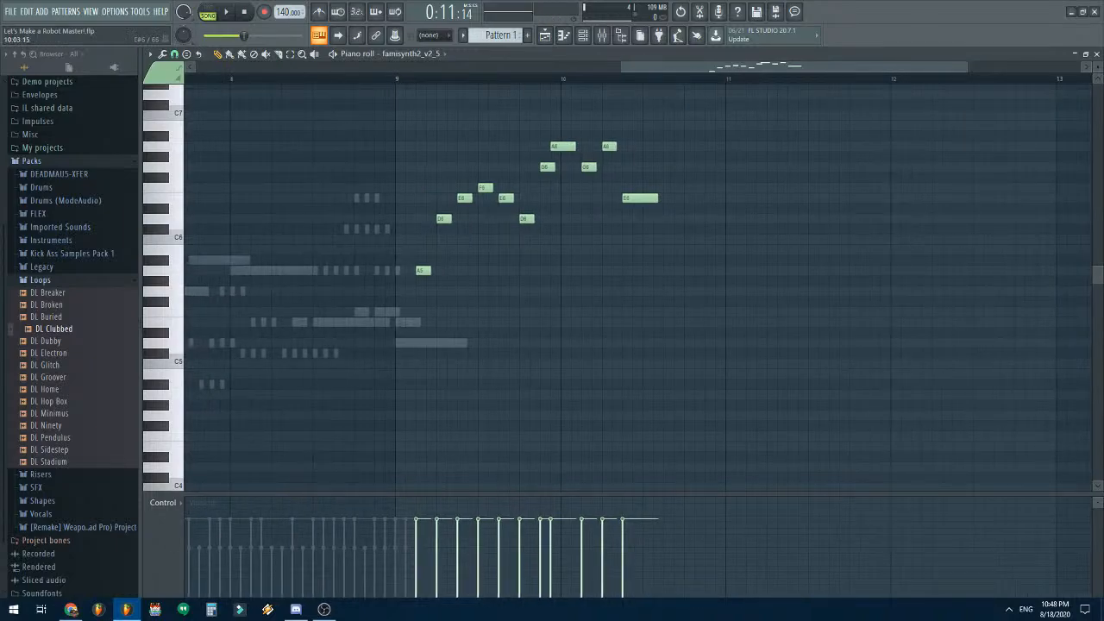
pyautogui.click(423, 271)
pyautogui.moveTo(419, 291); pyautogui.dragTo(419, 313)
pyautogui.click(428, 270)
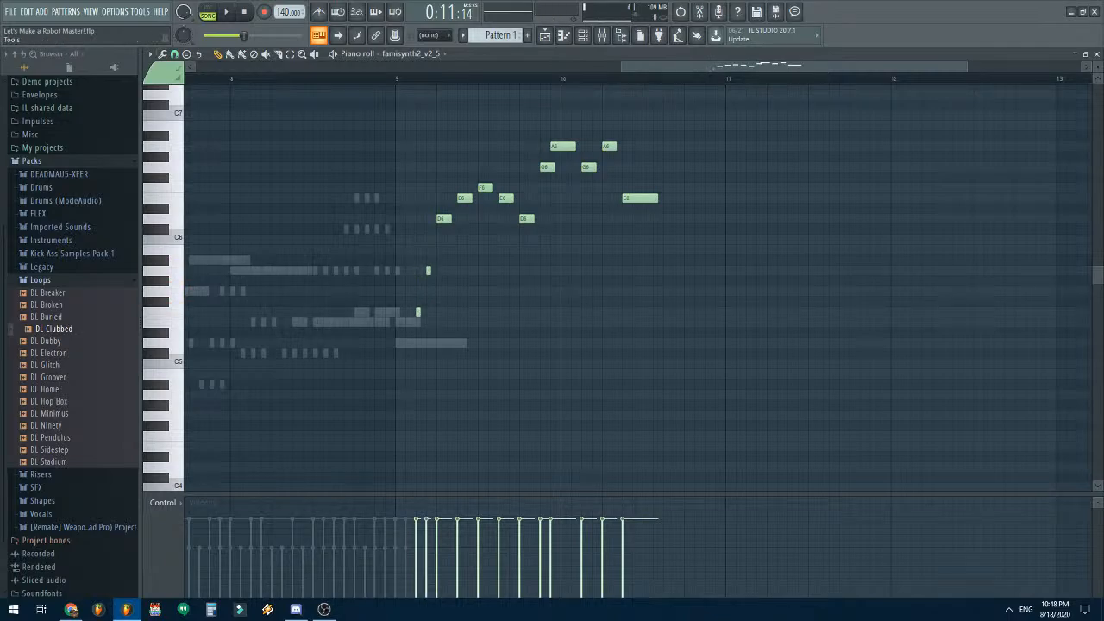
# - Turn grid snapping off, slightly lengthen the lead melody notes, deselect them and restore the snapping
pyautogui.click(175, 54)
pyautogui.click(192, 130)
pyautogui.moveTo(394, 245); pyautogui.dragTo(458, 326)
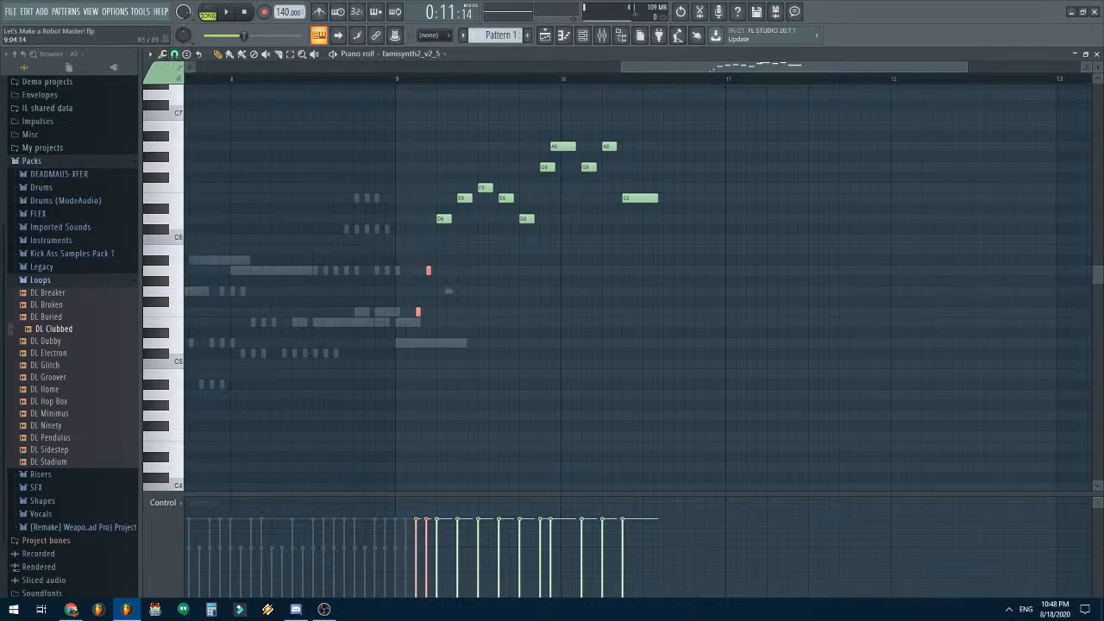
pyautogui.scroll(3, 450, 290)
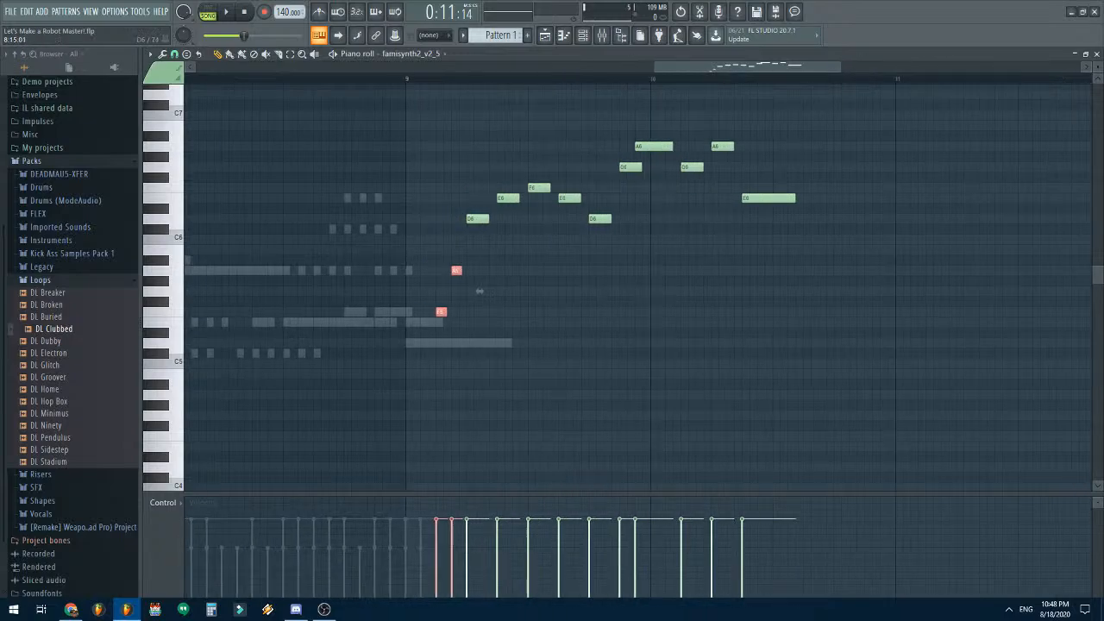
pyautogui.moveTo(420, 119); pyautogui.dragTo(941, 337)
pyautogui.moveTo(921, 228); pyautogui.dragTo(926, 228)
pyautogui.keyDown('ctrl'); pyautogui.click(732, 271); pyautogui.keyUp('ctrl')
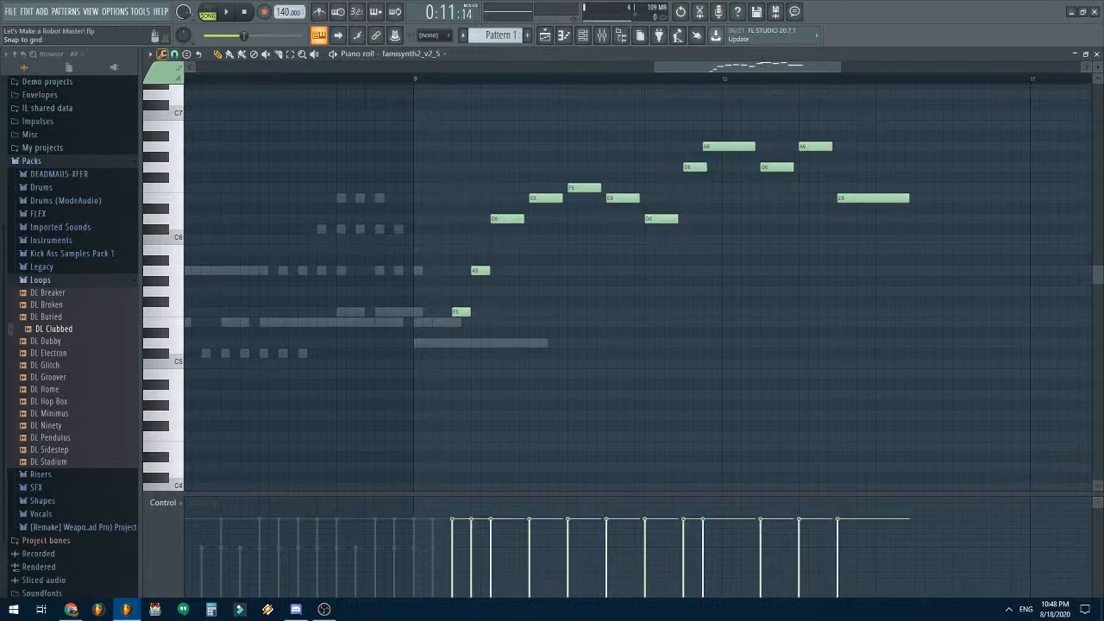
pyautogui.click(174, 54)
pyautogui.click(190, 94)
# - Play the song from bar 7 into bar 10 to hear the extended melody, and stop playback
pyautogui.scroll(-5, 638, 414)
pyautogui.press('space')
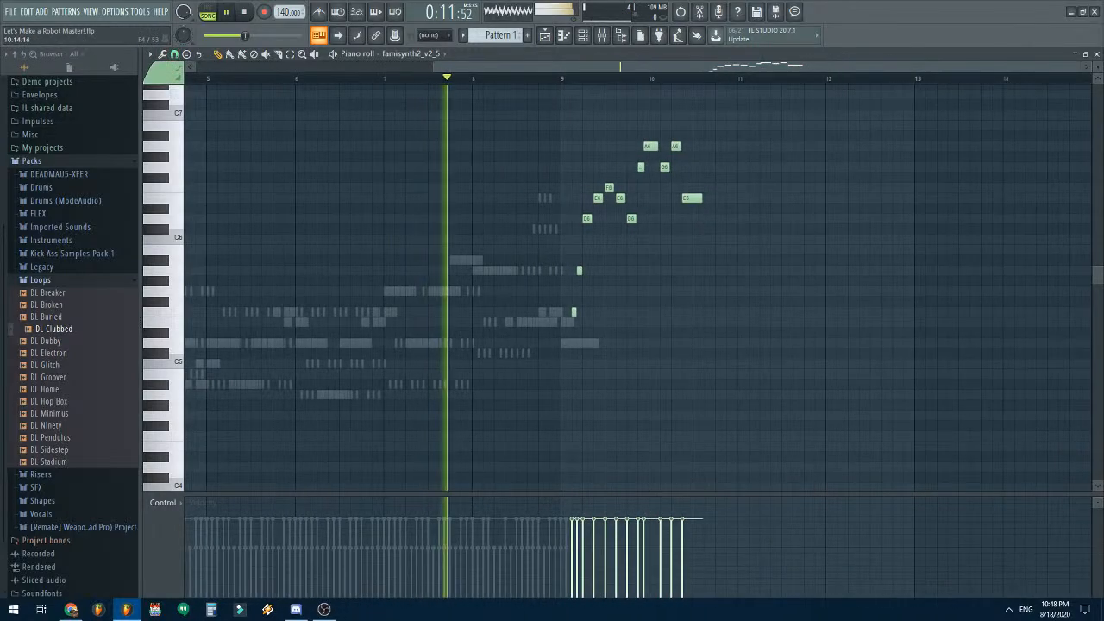
pyautogui.scroll(4, 725, 284)
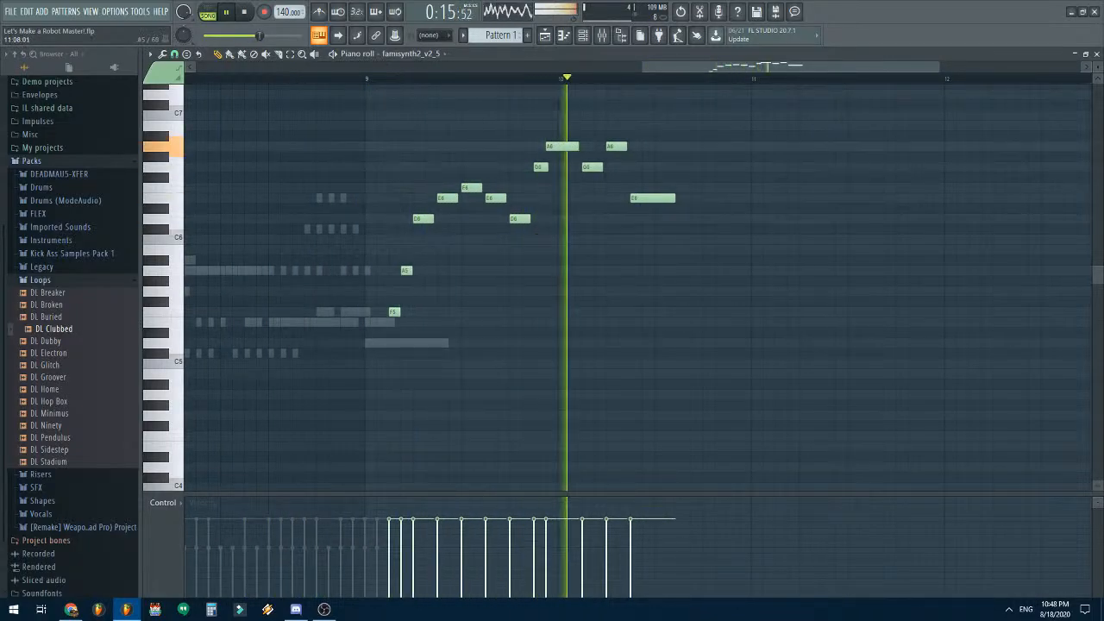
pyautogui.press('space')
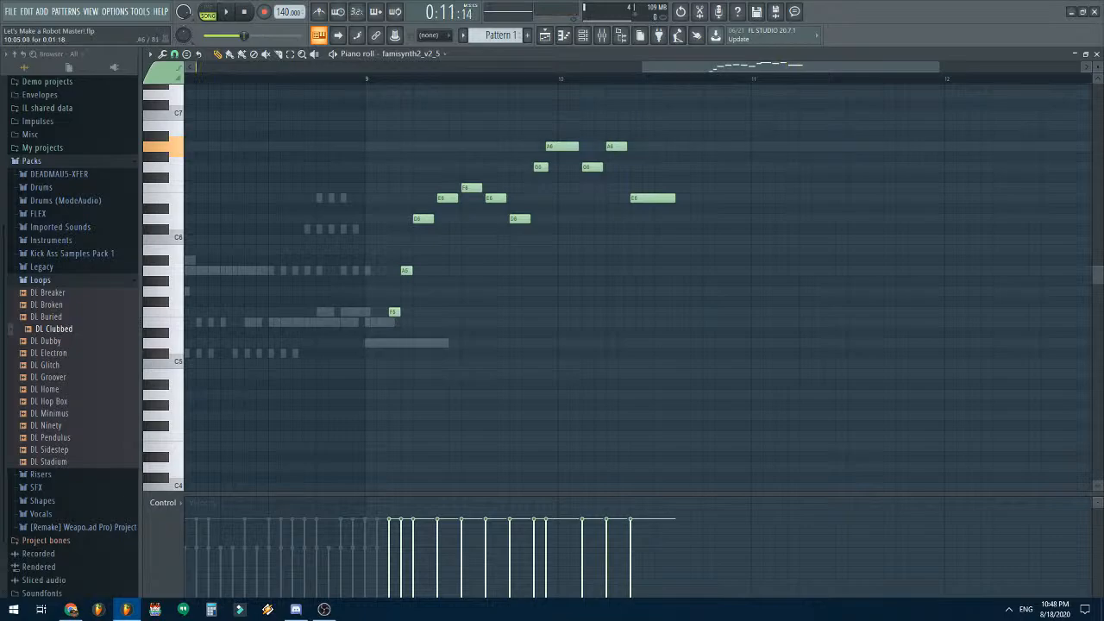
# - Add E6 and two F6 notes at steps 11, 13 and 15 of bar 10, and a long G6 from step 16 into bar 11
pyautogui.moveTo(686, 260); pyautogui.dragTo(685, 239)
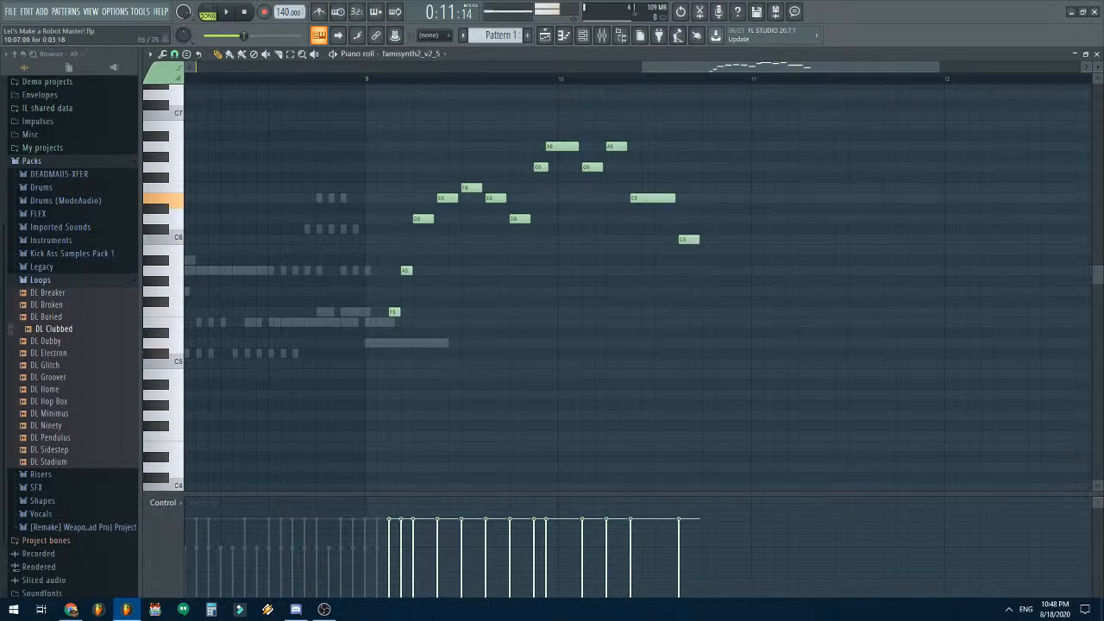
pyautogui.moveTo(686, 239); pyautogui.dragTo(843, 167)
pyautogui.click(686, 197)
pyautogui.click(734, 177)
pyautogui.click(743, 168)
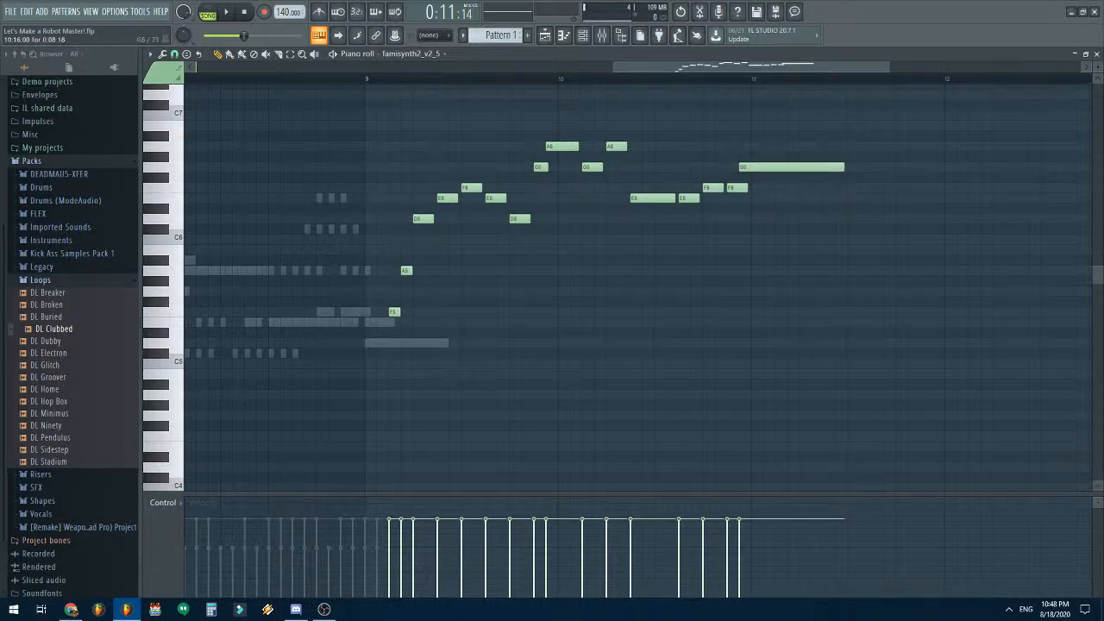
# - Replay the song through bar 10 to check the new ending notes, and stop playback
pyautogui.scroll(-1, 596, 259)
pyautogui.press('space')
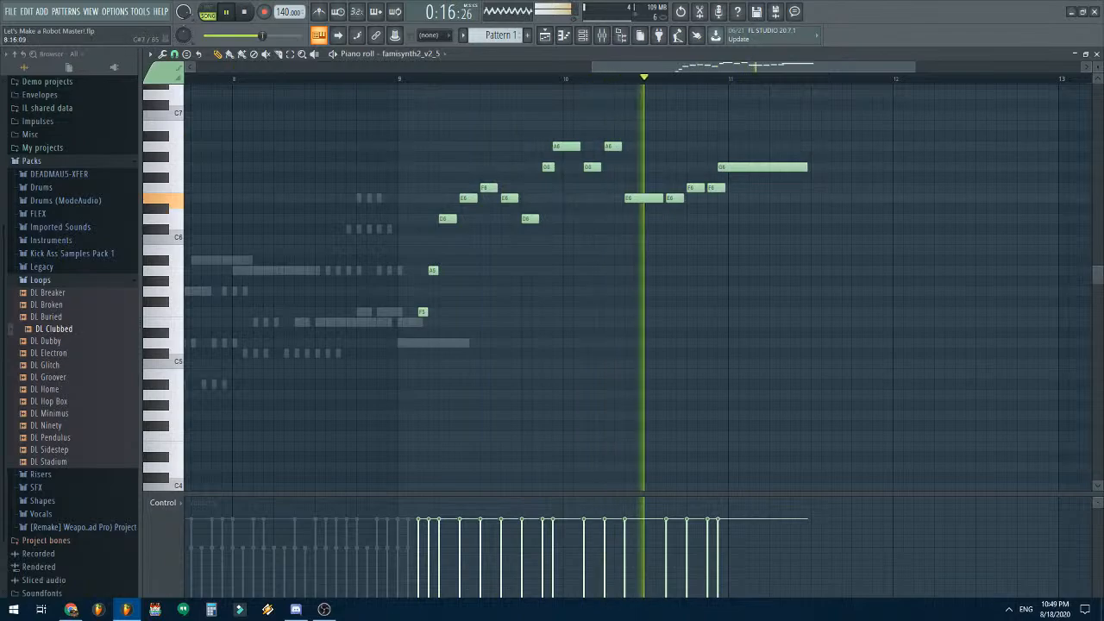
pyautogui.press('space')
# - With grid snapping off, slightly shorten all the lead melody notes, deselect them, start playback and restore the snapping
pyautogui.click(174, 54)
pyautogui.click(192, 131)
pyautogui.hotkey('ctrl', 'a')
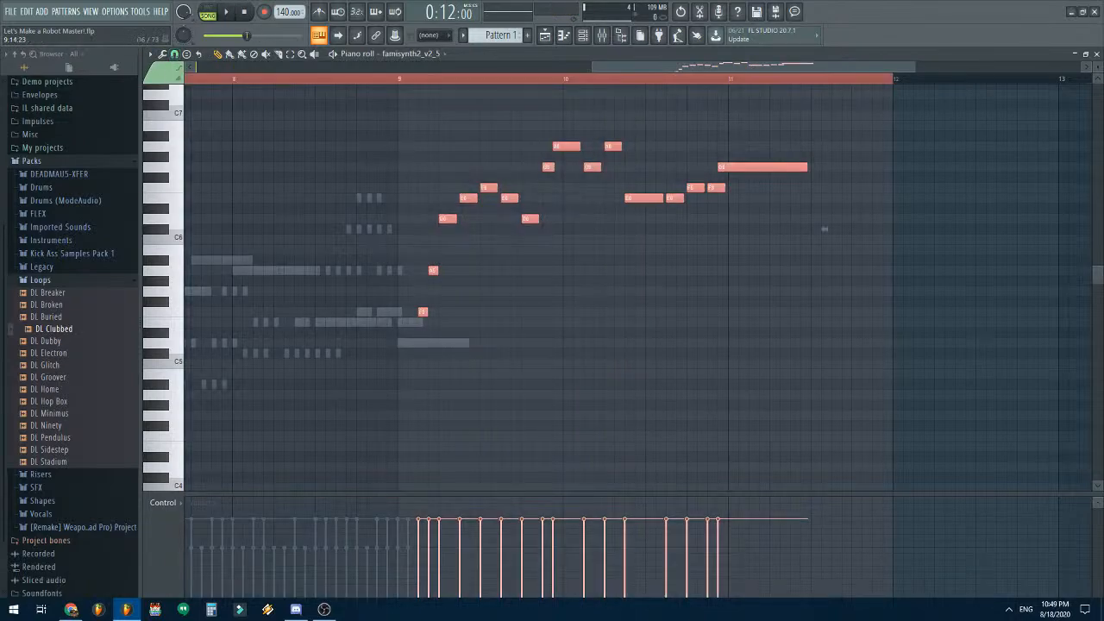
pyautogui.press('Return')
pyautogui.press('Return')
pyautogui.hotkey('ctrl', 'd')
pyautogui.press('space')
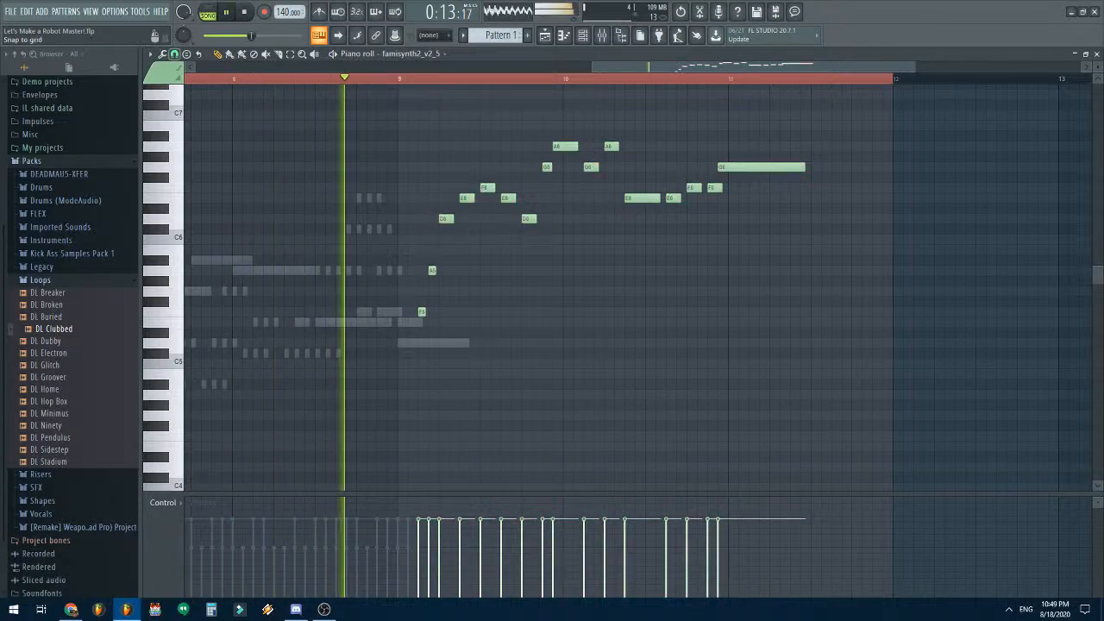
pyautogui.click(174, 54)
pyautogui.click(186, 94)
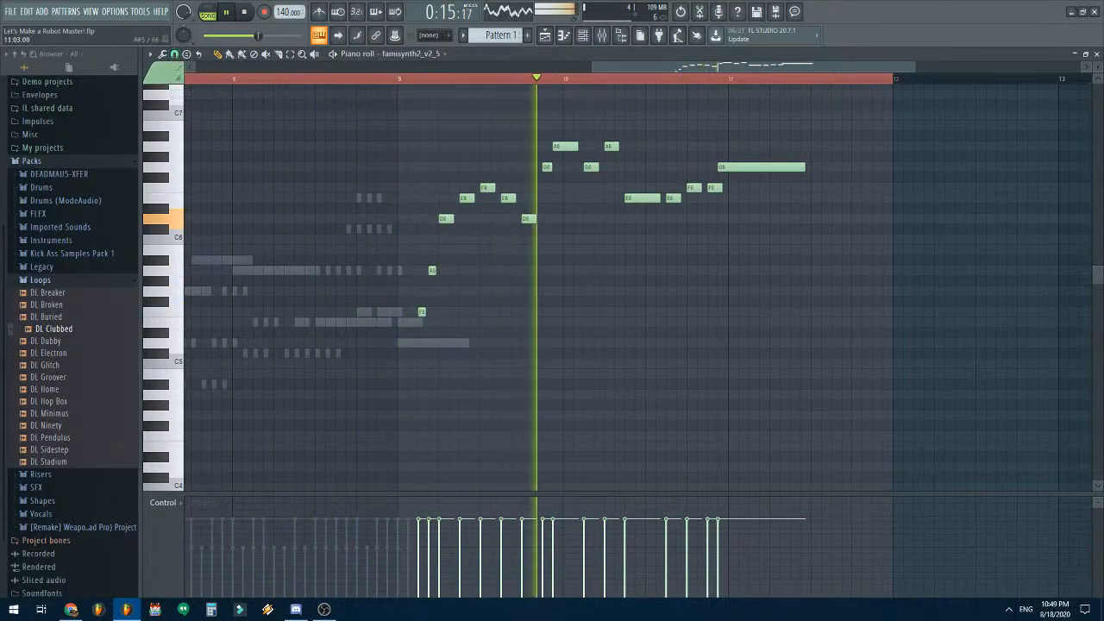
# - Stop and replay the song to hear the lead melody with its shortened notes
pyautogui.press('space')
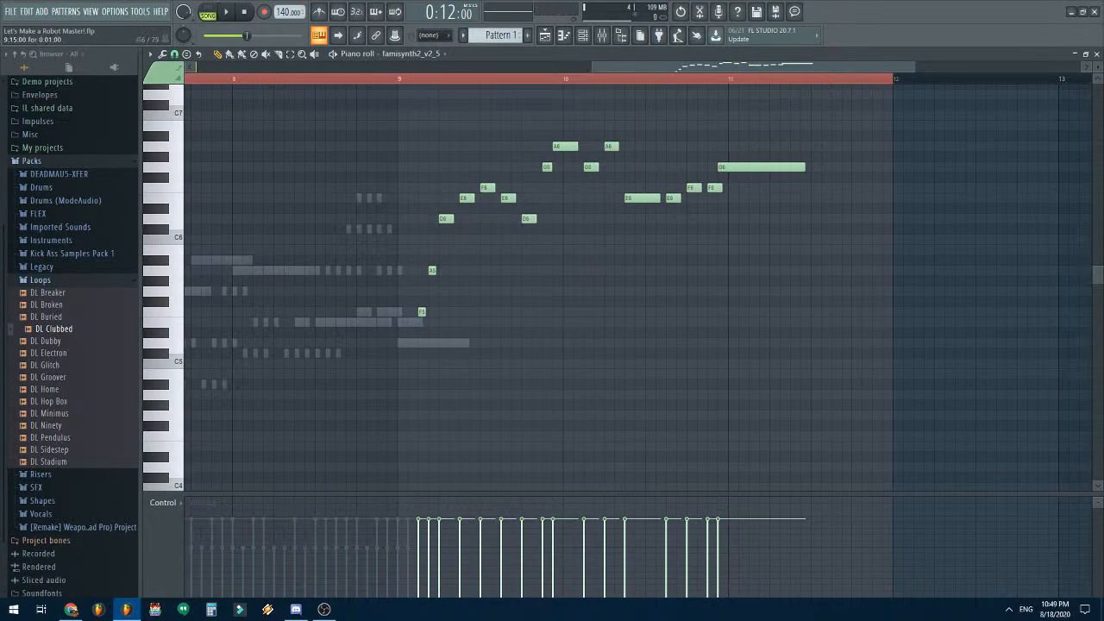
pyautogui.press('space')
pyautogui.press('space')
# - Clear the time selection and replay the lead melody from bar 8 into bar 10, and stop playback
pyautogui.scroll(2, 553, 172)
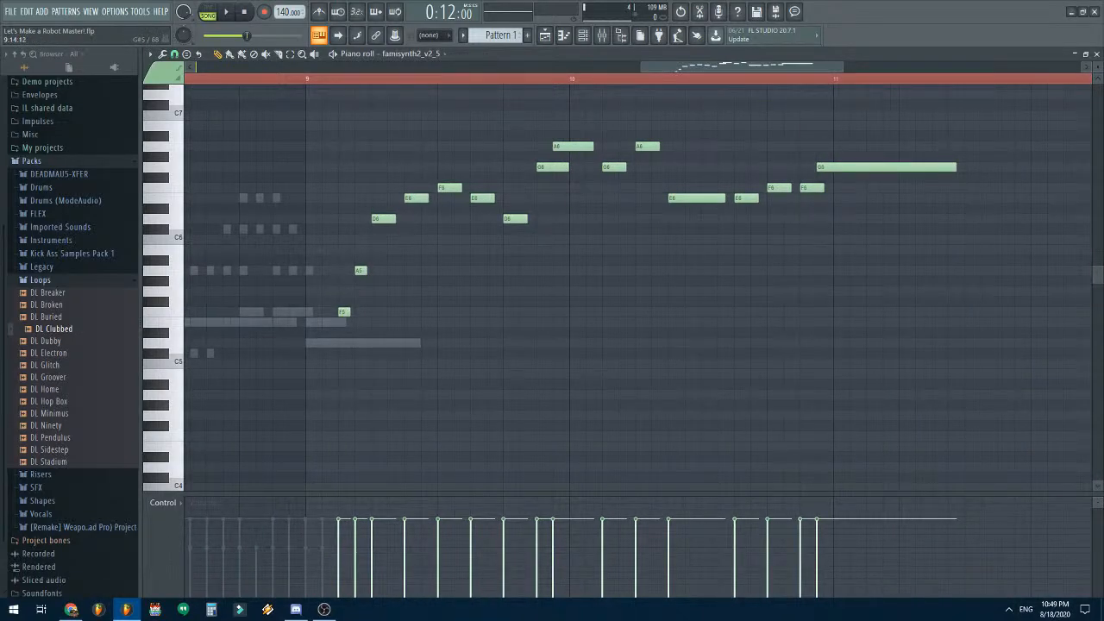
pyautogui.hscroll(-1, 301, 79)
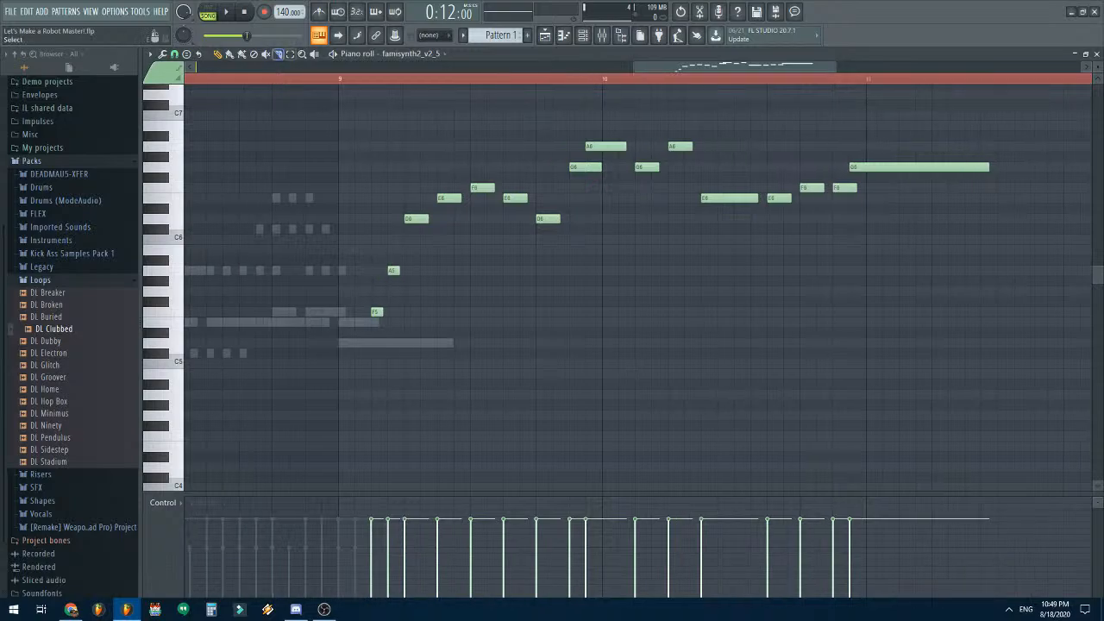
pyautogui.hotkey('ctrl', 'd')
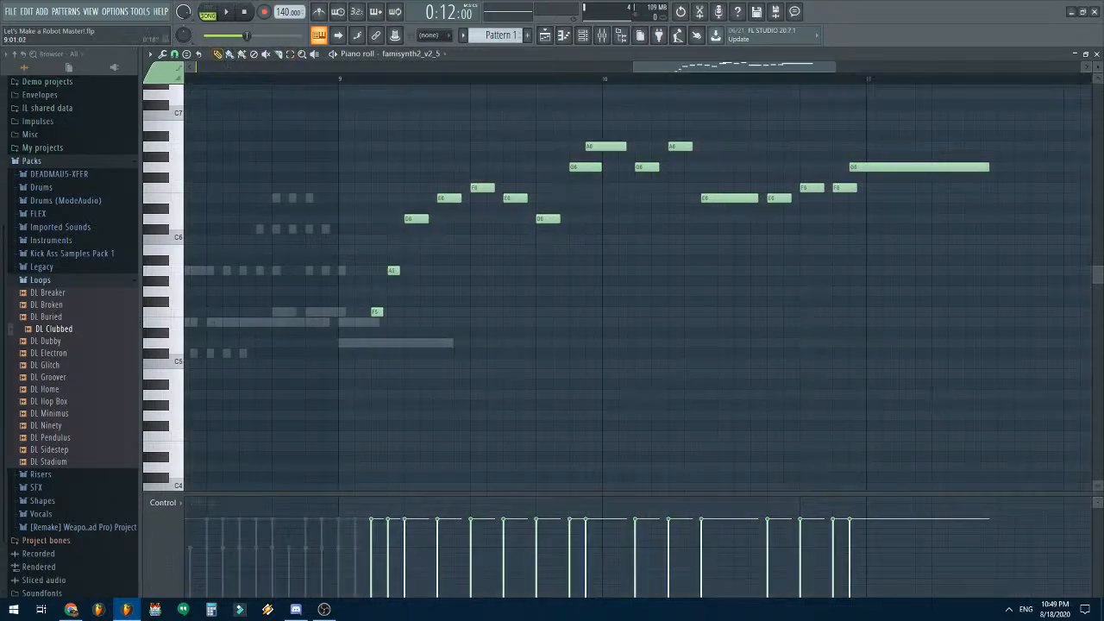
pyautogui.click(340, 78)
pyautogui.scroll(-2, 282, 157)
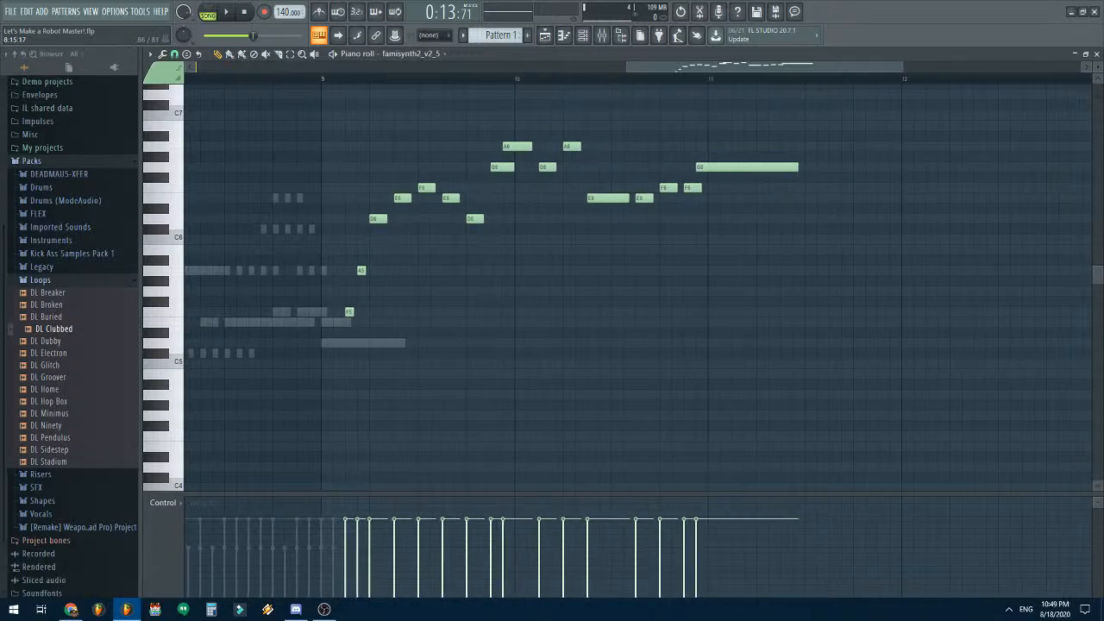
pyautogui.hscroll(-3, 293, 68)
pyautogui.press('space')
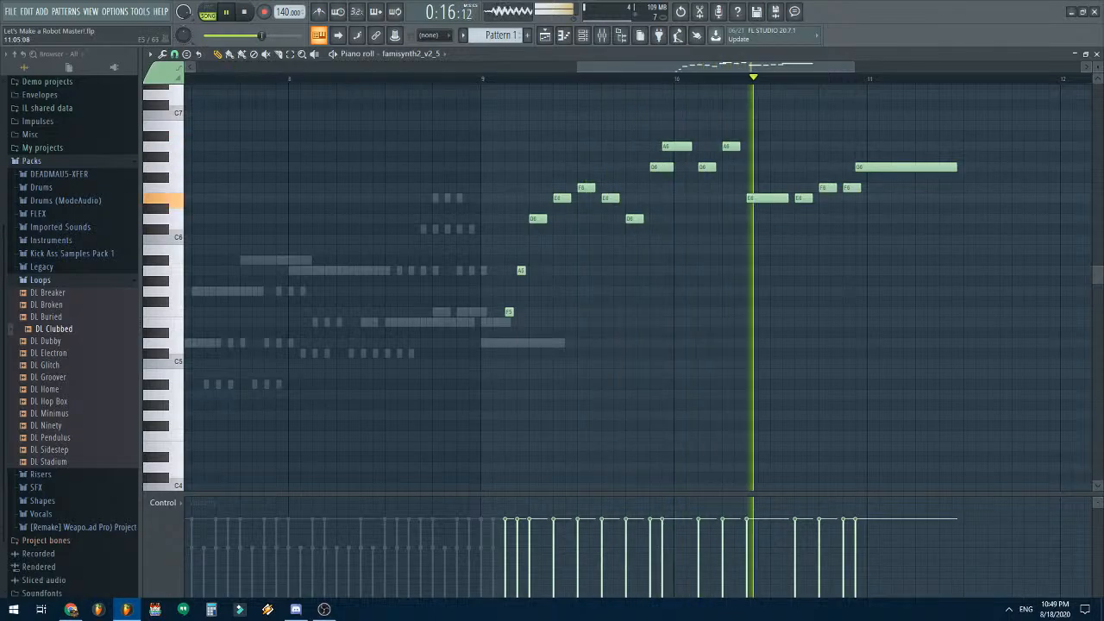
pyautogui.press('space')
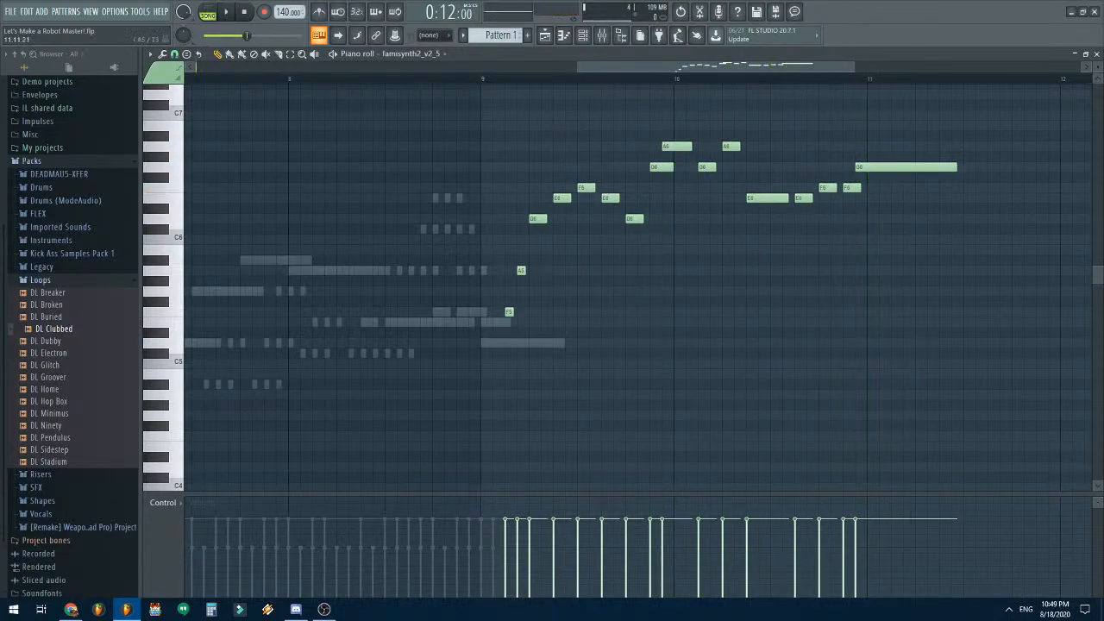
# - Shorten the long G6 note that starts bar 11 to end about three and a half steps into the bar
pyautogui.scroll(2, 1026, 294)
pyautogui.hscroll(2, 604, 284)
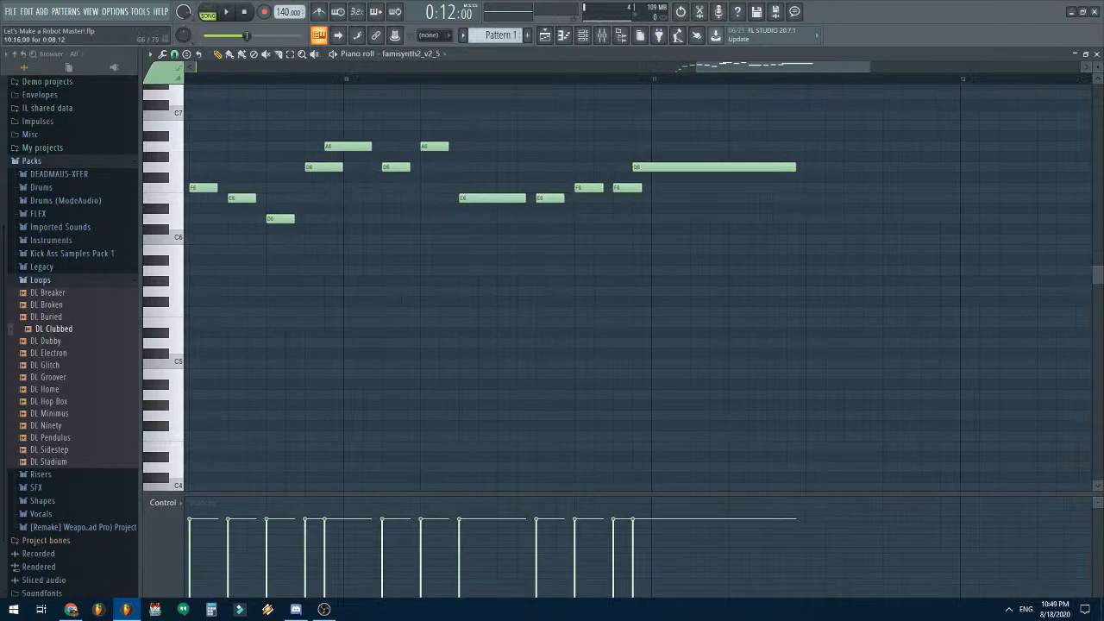
pyautogui.moveTo(795, 166); pyautogui.dragTo(718, 166)
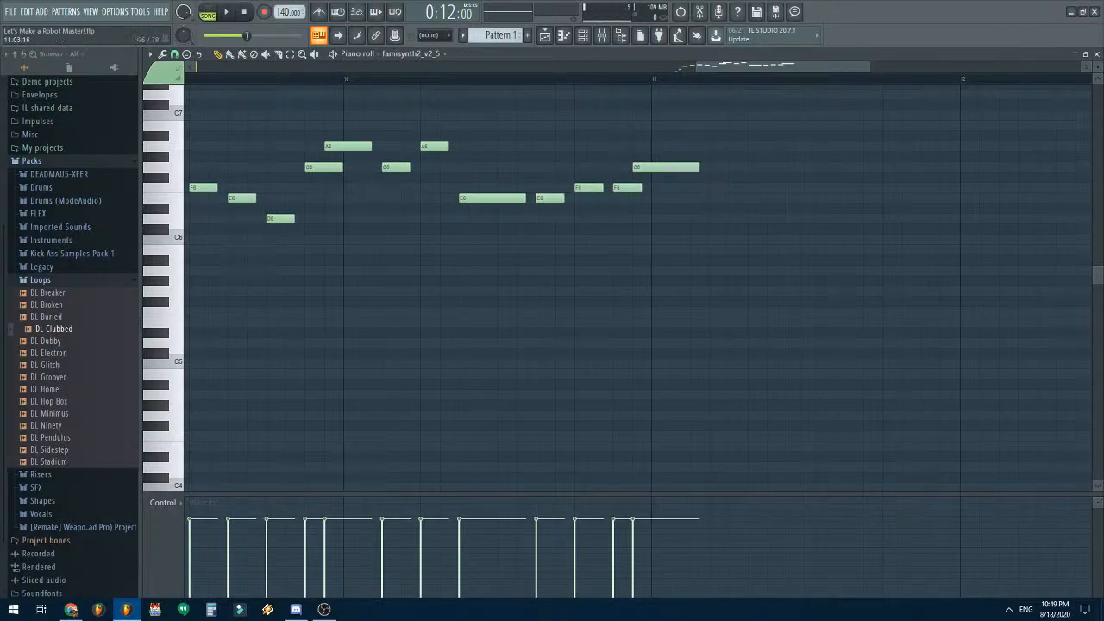
# - Add C6, G6, F6 and G6 notes from step 5 of bar 11 and a longer E6 from step 13 into bar 12, and replay the melody
pyautogui.moveTo(757, 240); pyautogui.dragTo(737, 239)
pyautogui.click(775, 166)
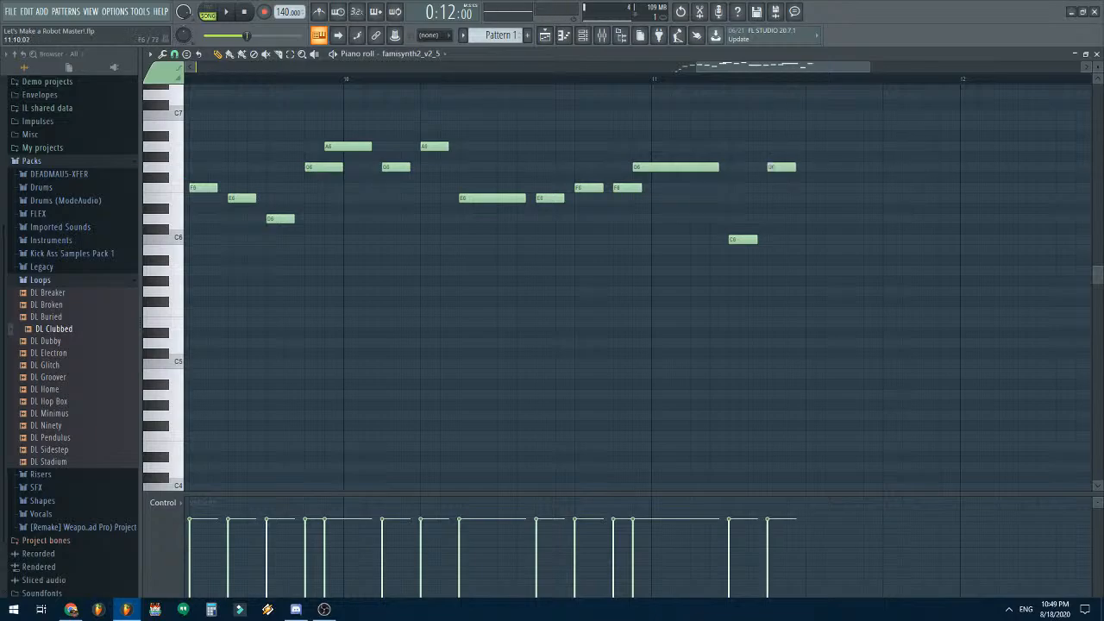
pyautogui.scroll(-2, 963, 270)
pyautogui.click(869, 187)
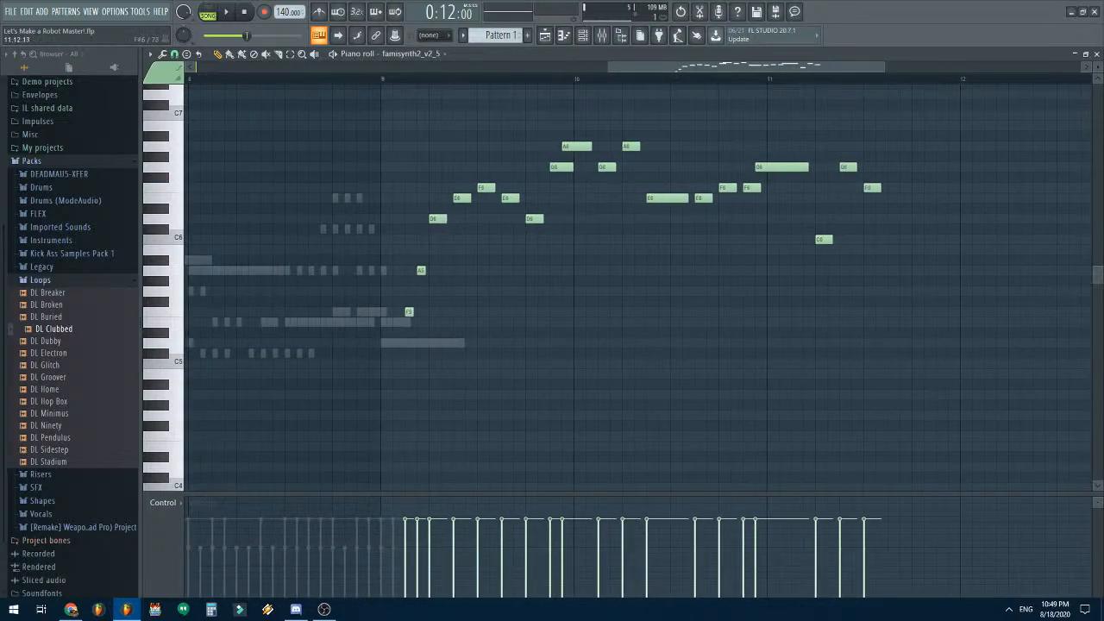
pyautogui.click(896, 166)
pyautogui.moveTo(920, 218); pyautogui.dragTo(977, 198)
pyautogui.press('space')
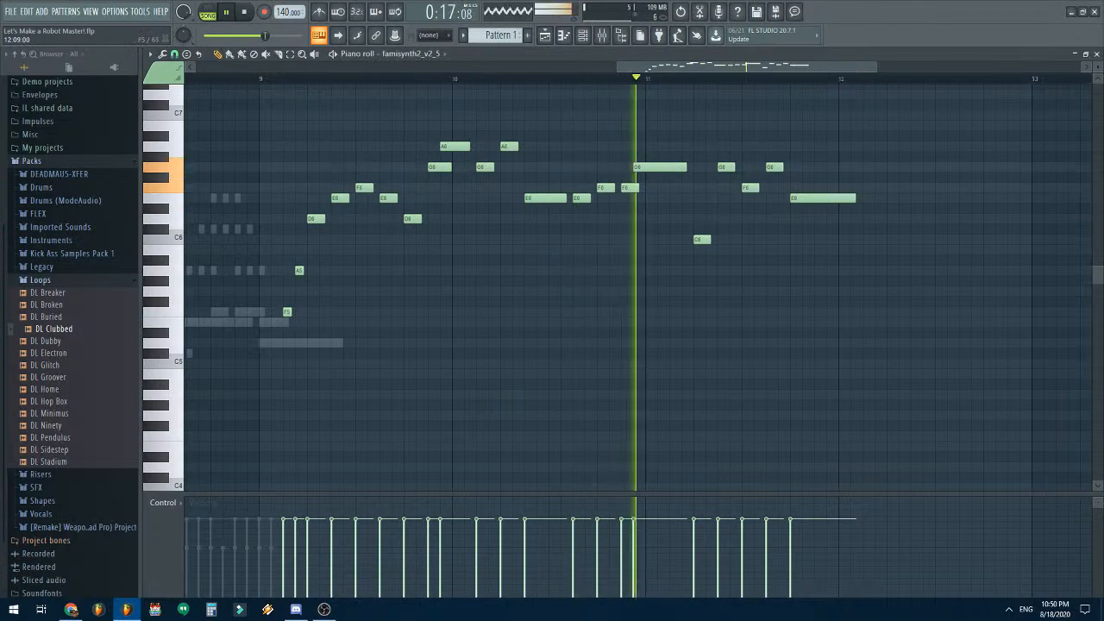
pyautogui.press('space')
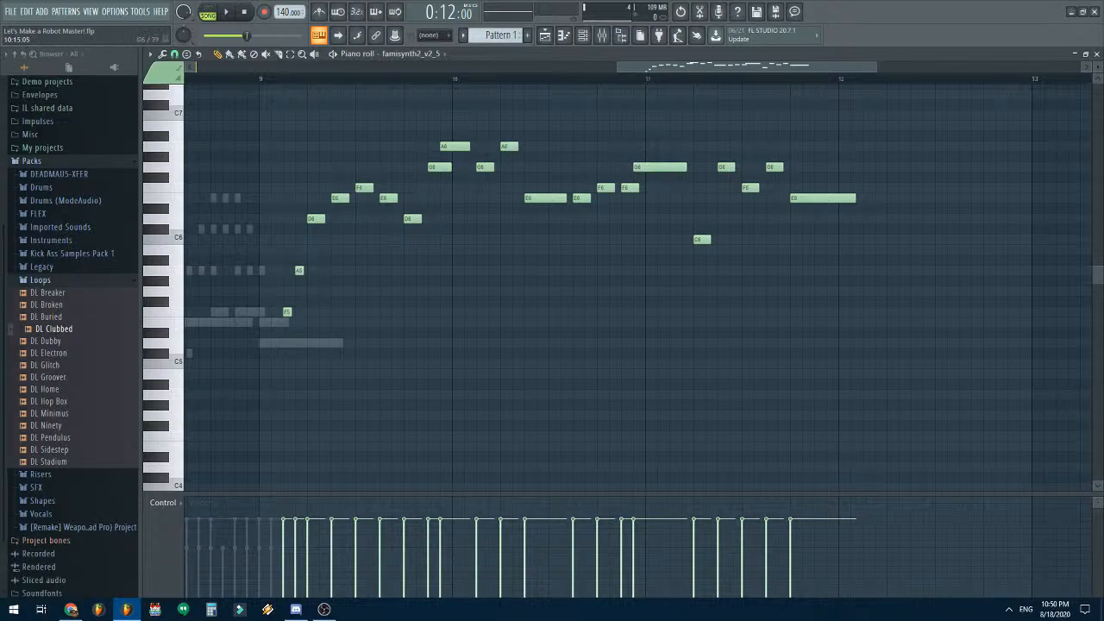
# - Move the last five lead notes, from the C6 in bar 11 to the long E6, two steps later and replay the melody
pyautogui.moveTo(695, 145); pyautogui.dragTo(872, 245)
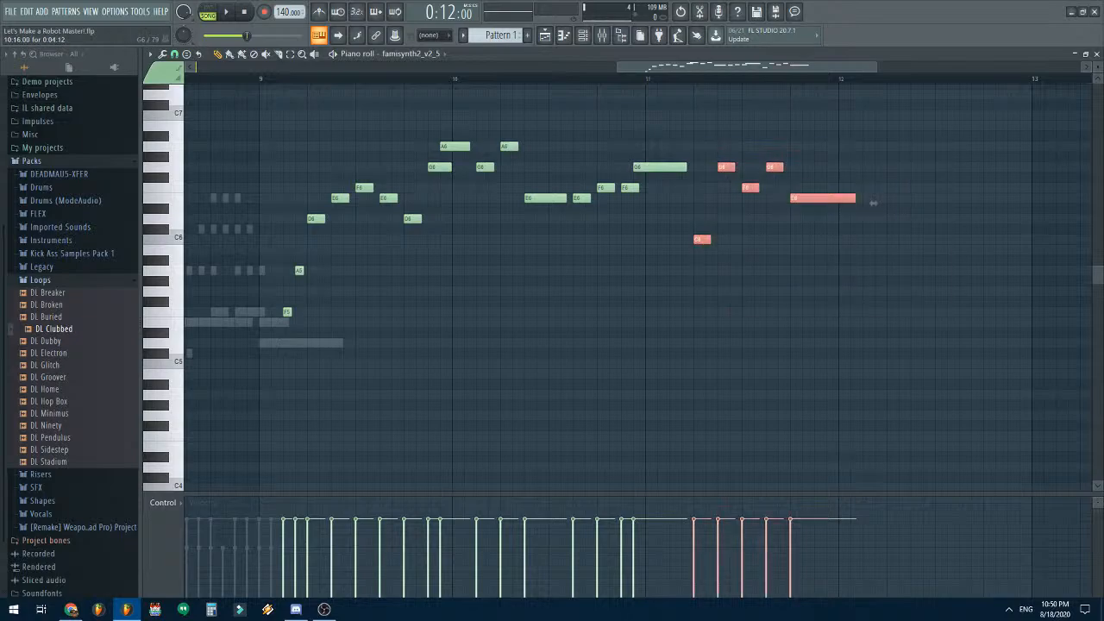
pyautogui.moveTo(872, 203); pyautogui.dragTo(897, 202)
pyautogui.keyDown('ctrl'); pyautogui.click(779, 136); pyautogui.keyUp('ctrl')
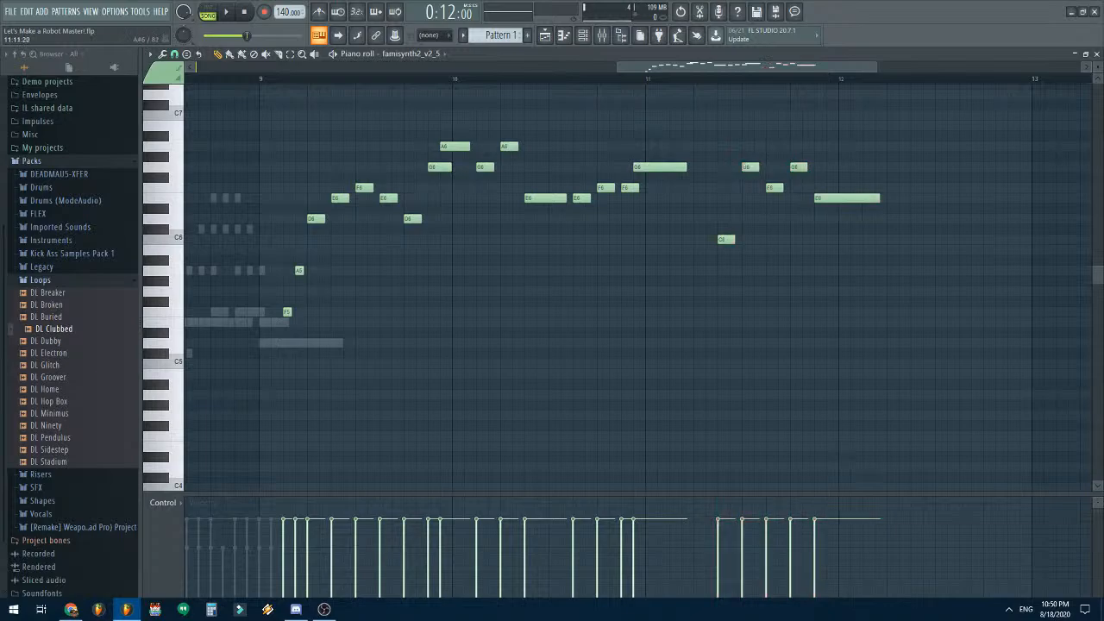
pyautogui.click(420, 79)
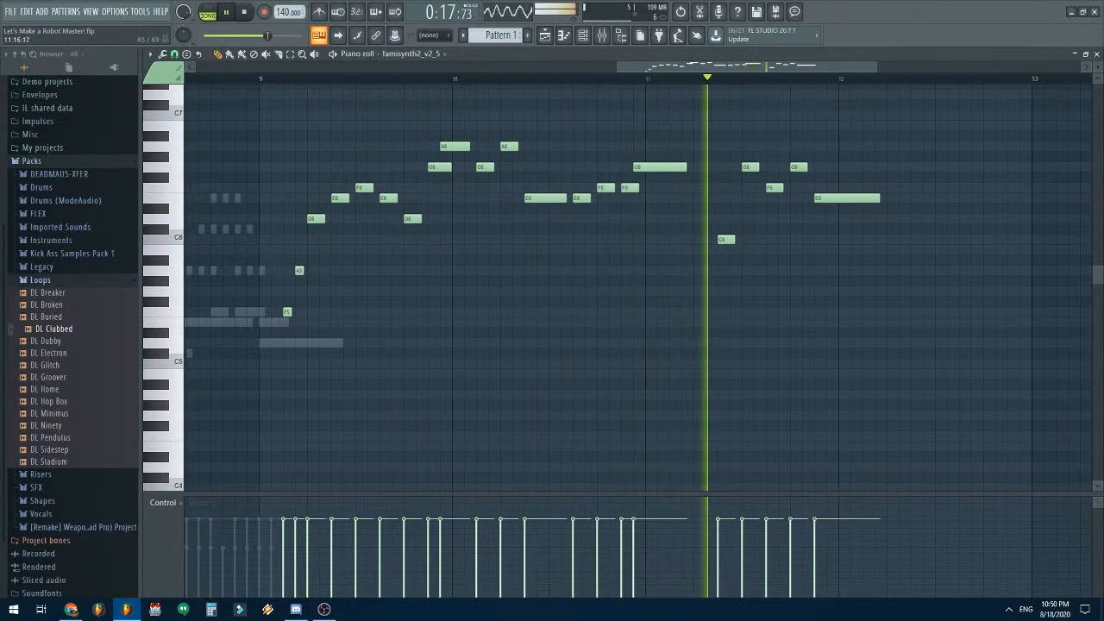
# - Rework the notes after bar 11's C6 into F6 at step 9, a longer G6 at step 10 and F6 at step 13, and replay
pyautogui.press('space')
pyautogui.rightClick(770, 187)
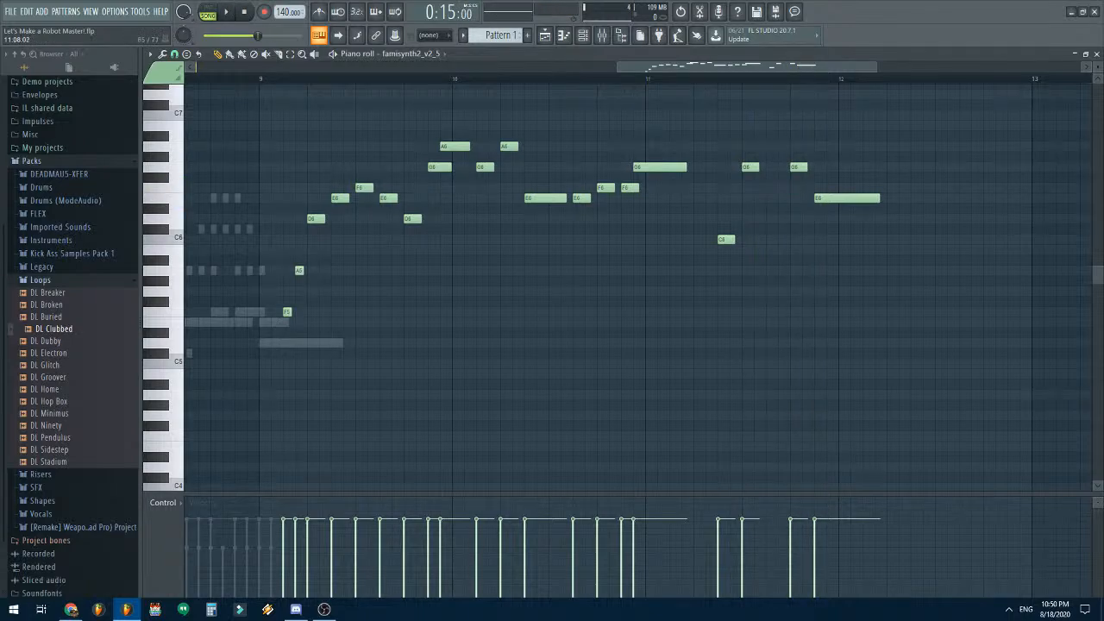
pyautogui.click(747, 187)
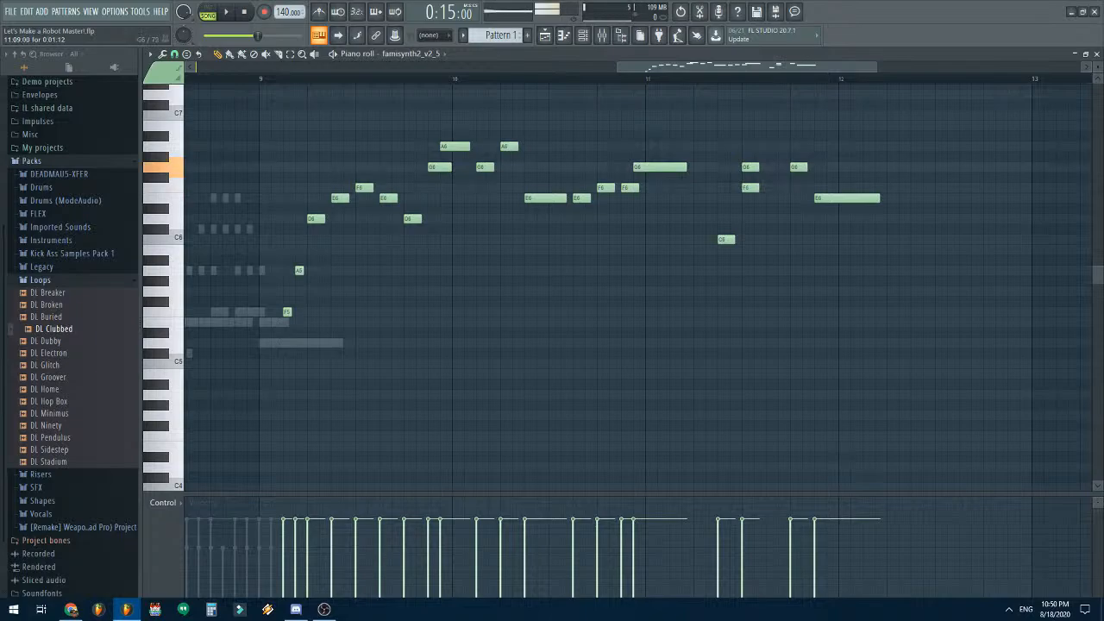
pyautogui.moveTo(748, 168); pyautogui.dragTo(798, 188)
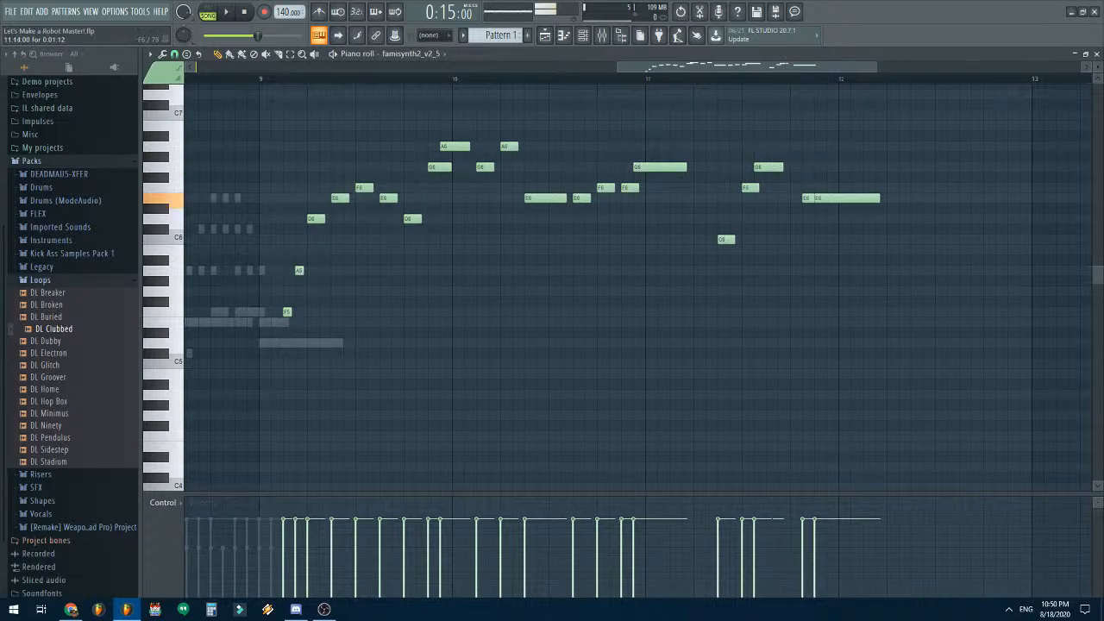
pyautogui.press('space')
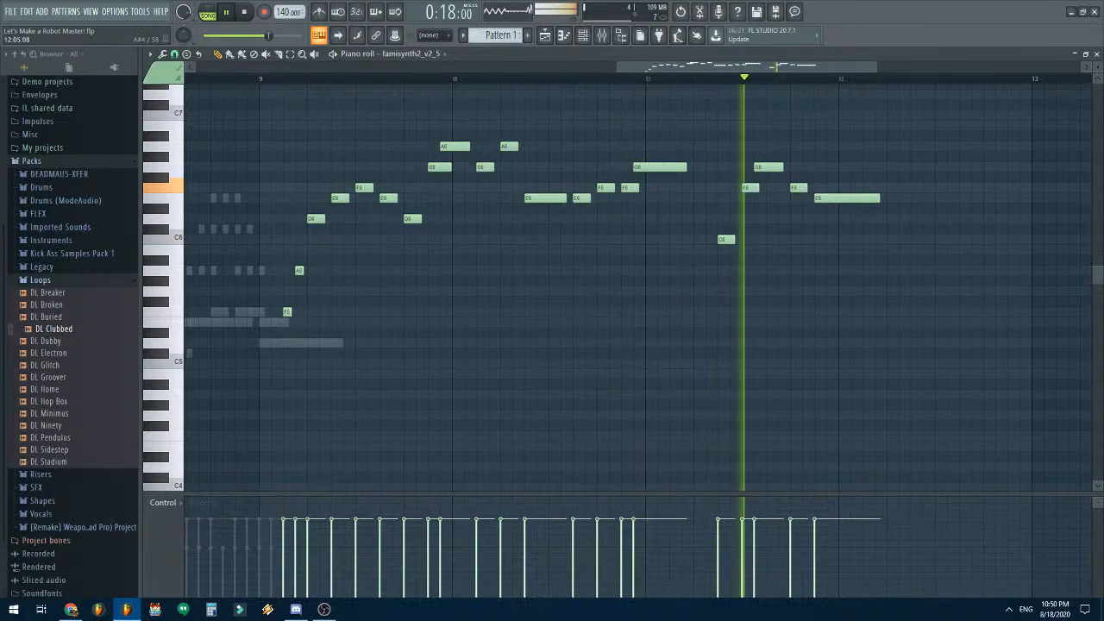
pyautogui.press('space')
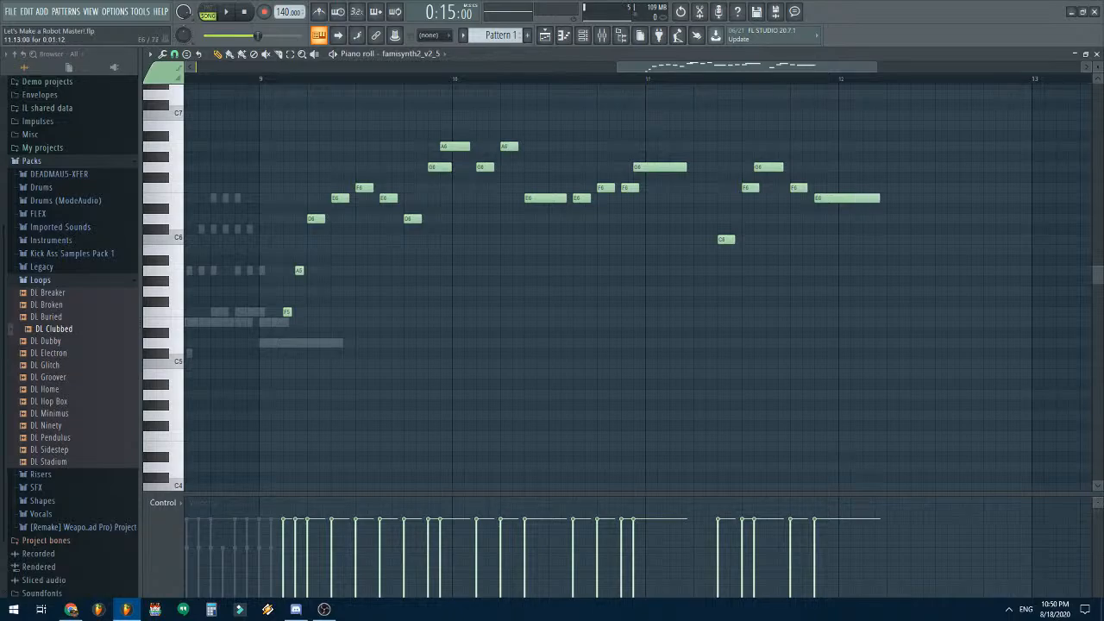
# - Add an F6 at step 5 and a longer D6 from step 7 of bar 12, and close the piano roll
pyautogui.click(897, 187)
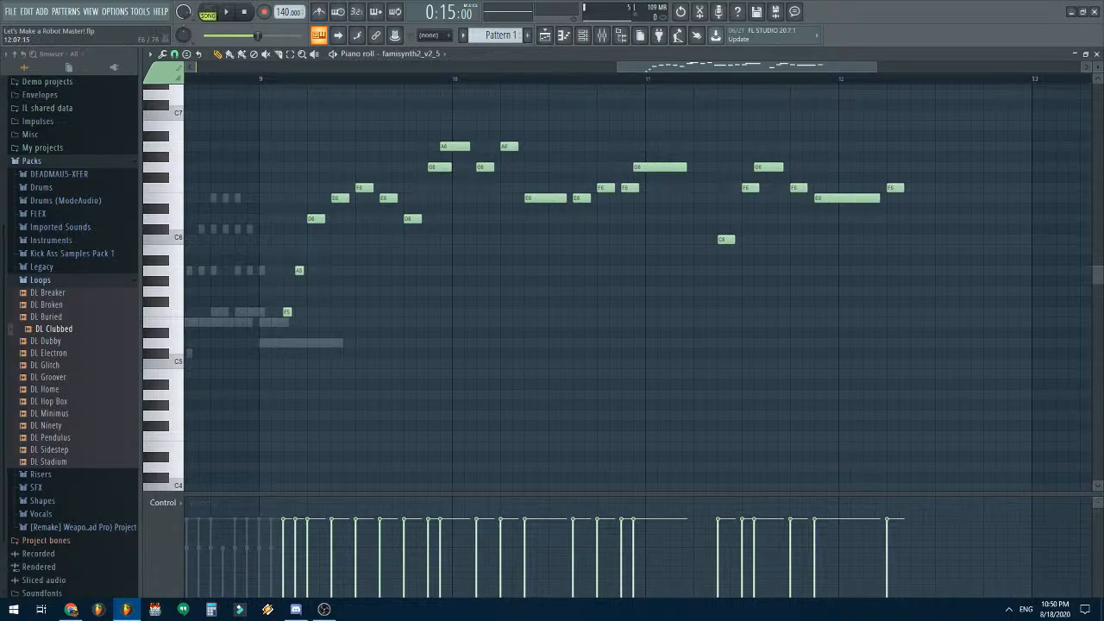
pyautogui.moveTo(919, 208); pyautogui.dragTo(825, 224)
pyautogui.hotkey('ctrl', 'a')
pyautogui.moveTo(848, 67); pyautogui.dragTo(810, 67)
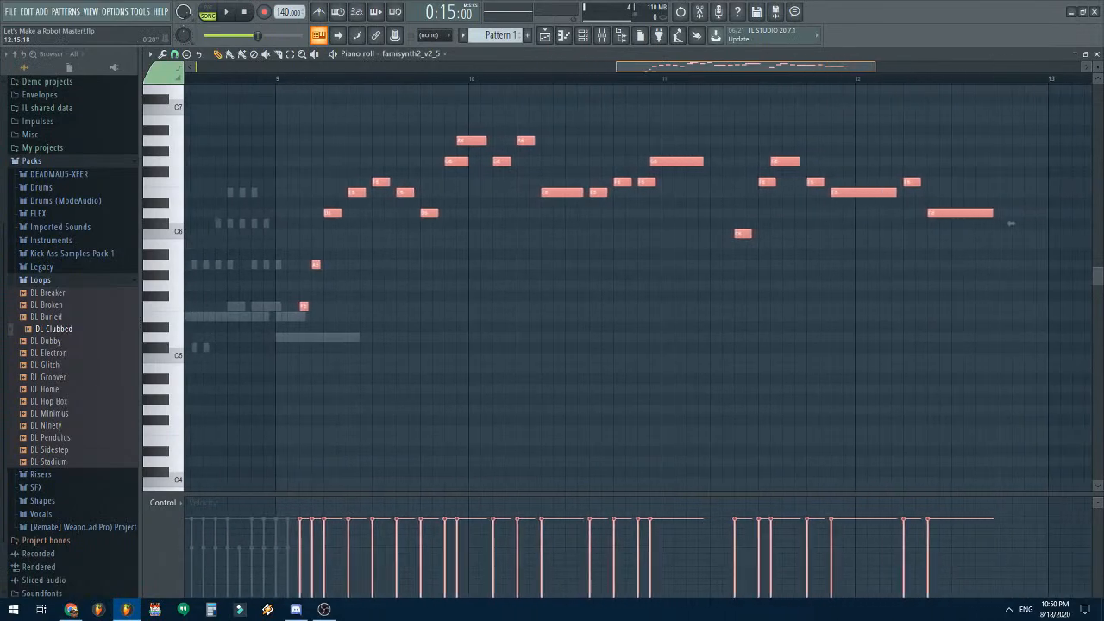
pyautogui.click(1096, 54)
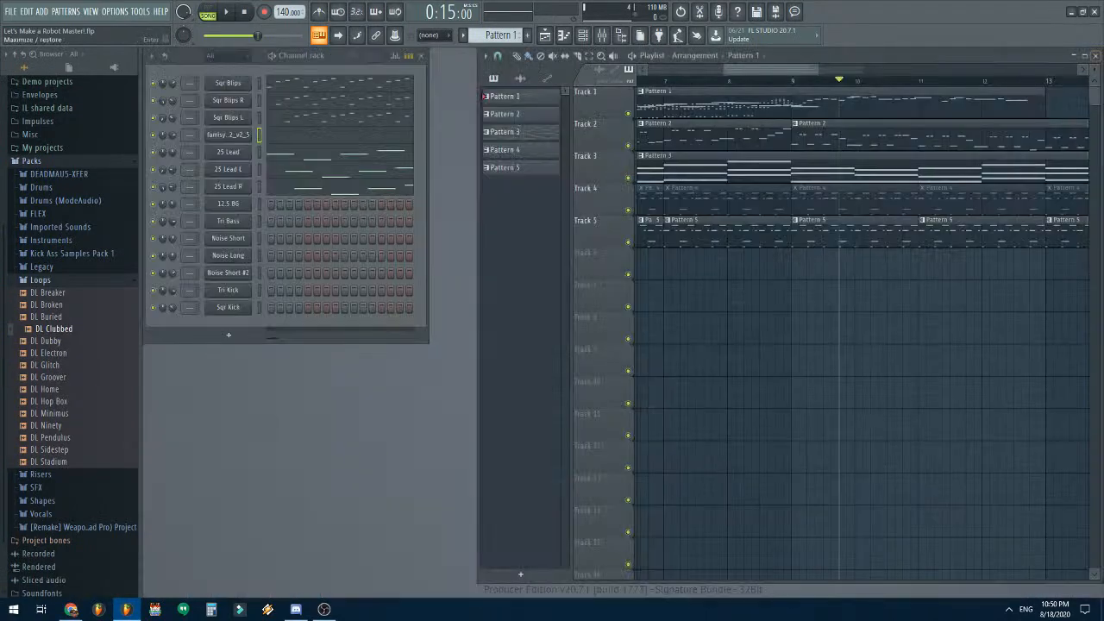
# - Rename the famisynth2_v2_5 channel to "12.5 Fami Lead"
pyautogui.rightClick(228, 135)
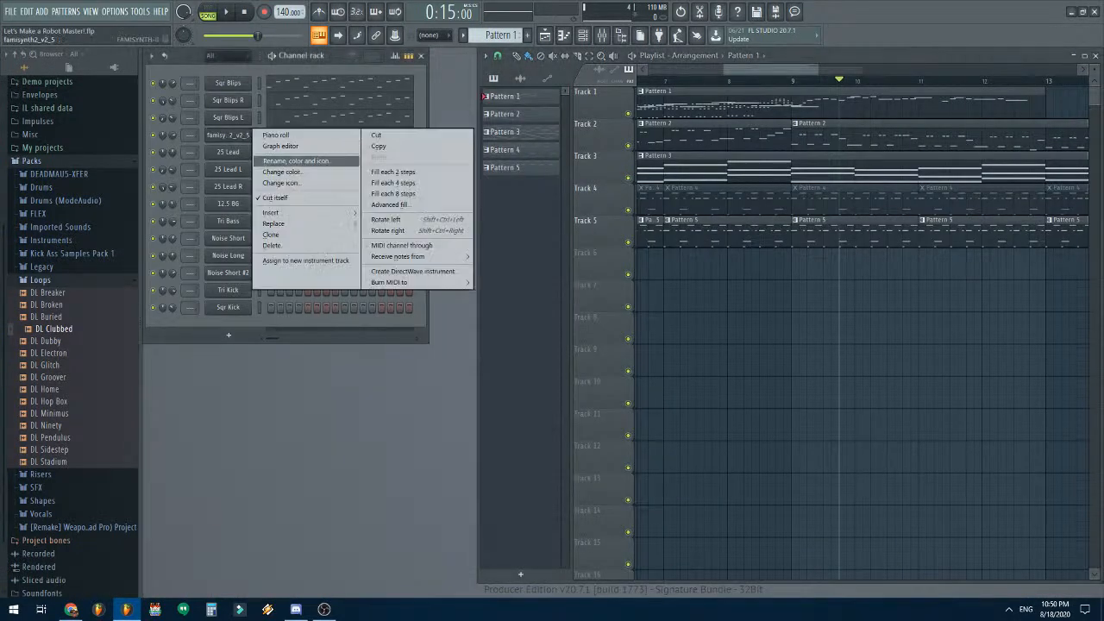
pyautogui.click(295, 160)
pyautogui.write('12.5 Fami Lead')
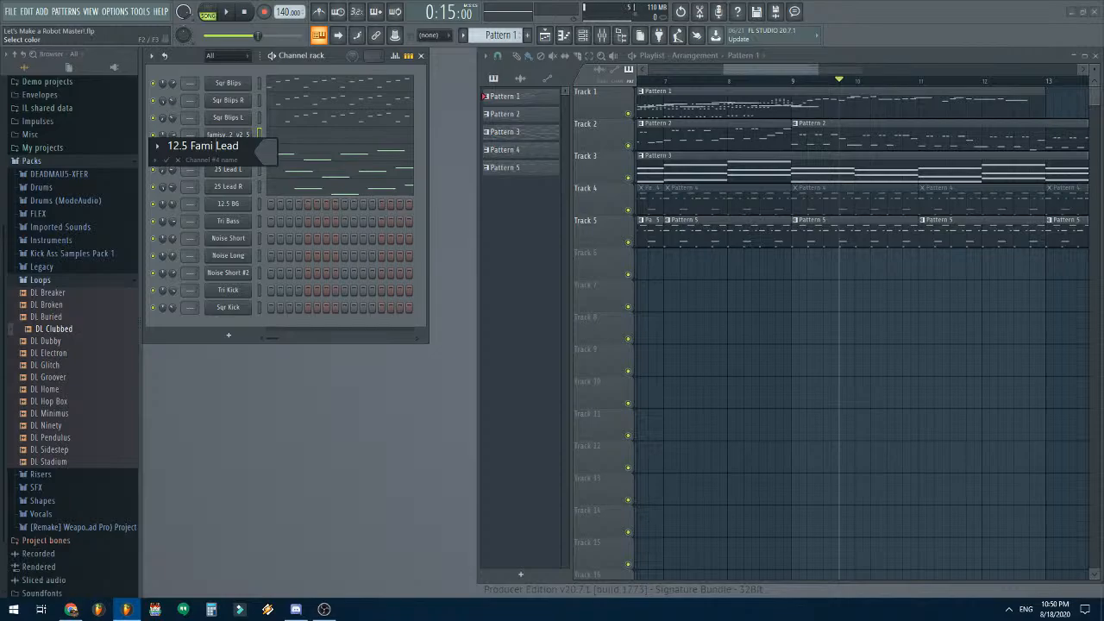
pyautogui.press('Return')
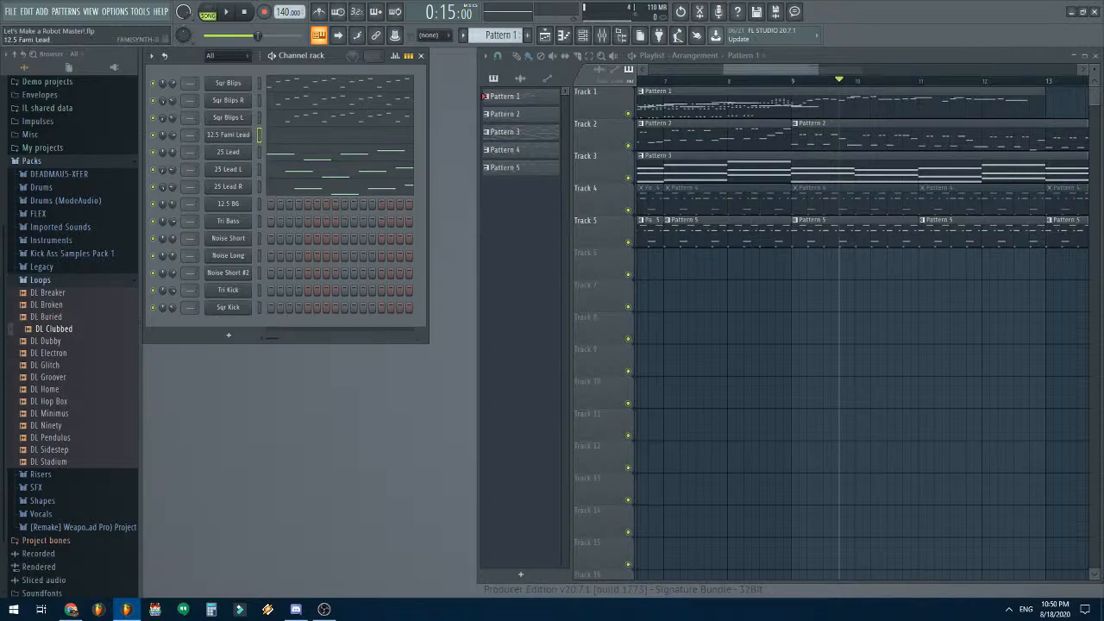
# - Clone the 12.5 Fami Lead channel, close its plugin window, and rename the clone "12.5 Fami L"
pyautogui.rightClick(249, 134)
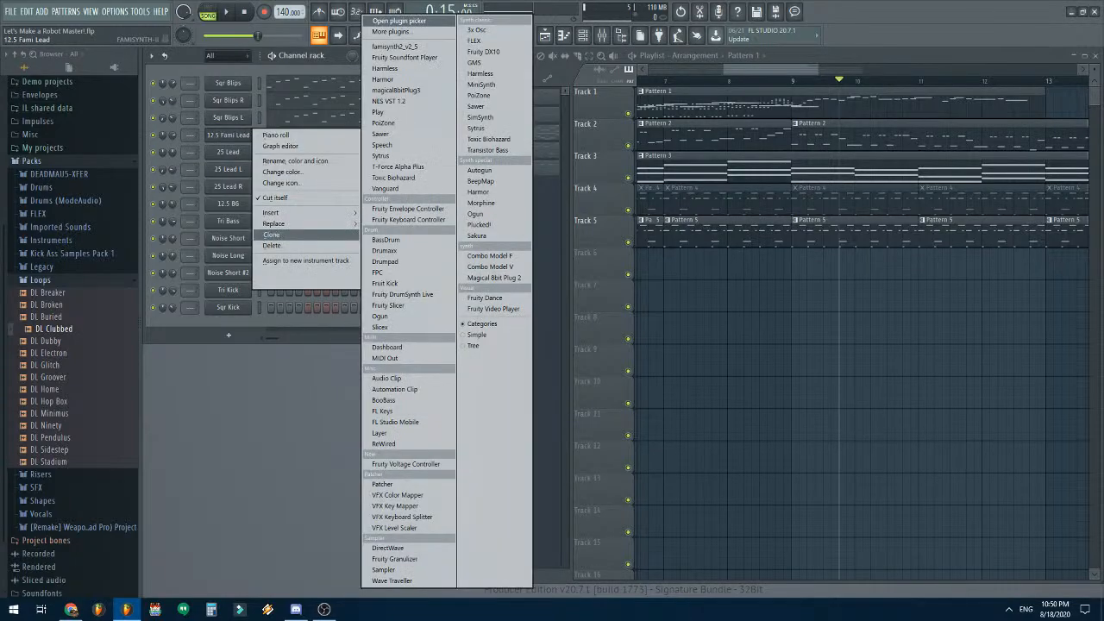
pyautogui.click(272, 235)
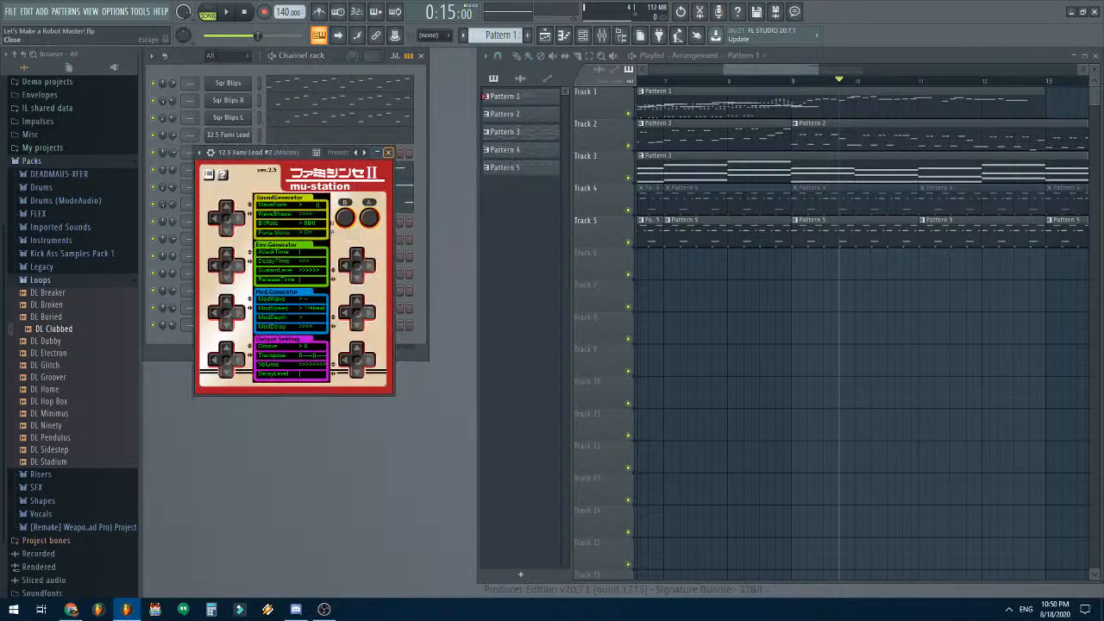
pyautogui.click(388, 152)
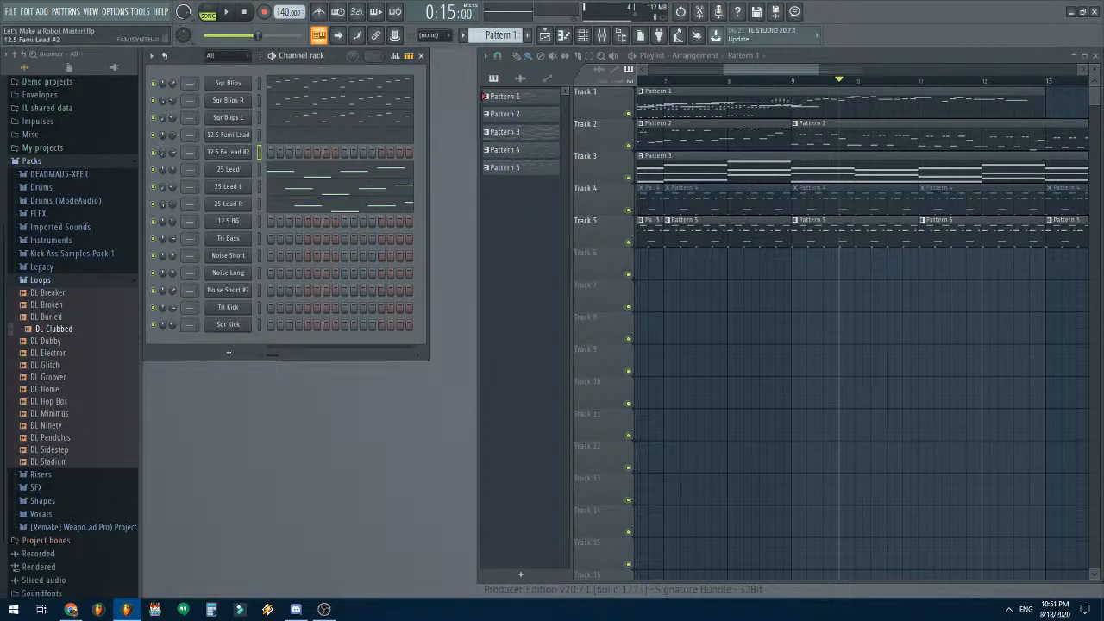
pyautogui.rightClick(228, 152)
pyautogui.click(284, 178)
pyautogui.press('Right')
pyautogui.hotkey('ctrl', 'shift', 'Left')
pyautogui.hotkey('ctrl', 'shift', 'Left')
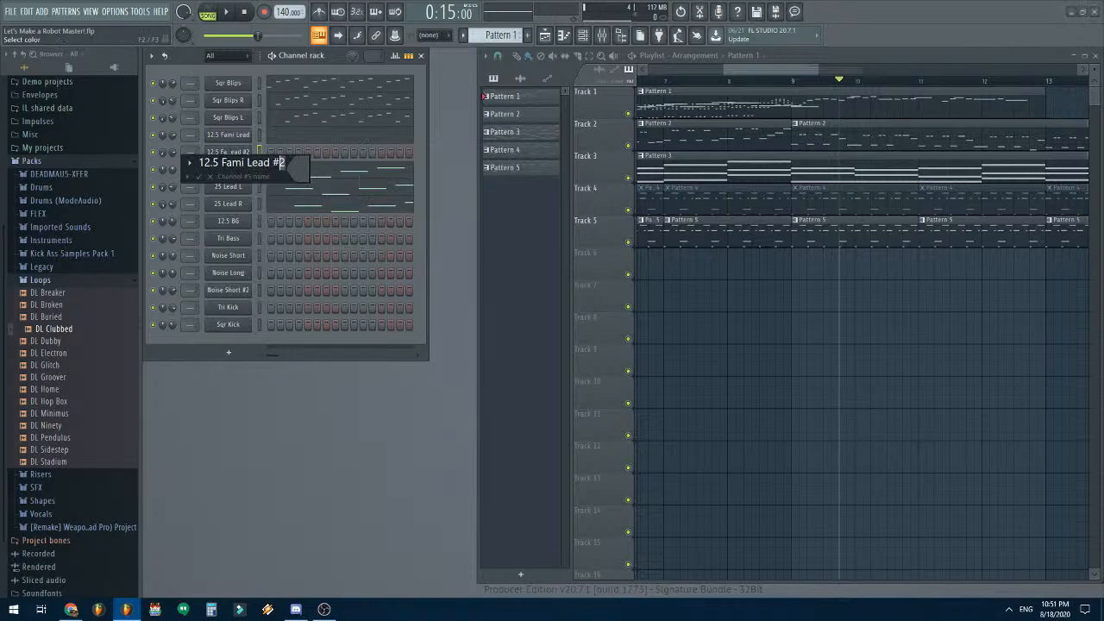
pyautogui.write('L')
pyautogui.press('Return')
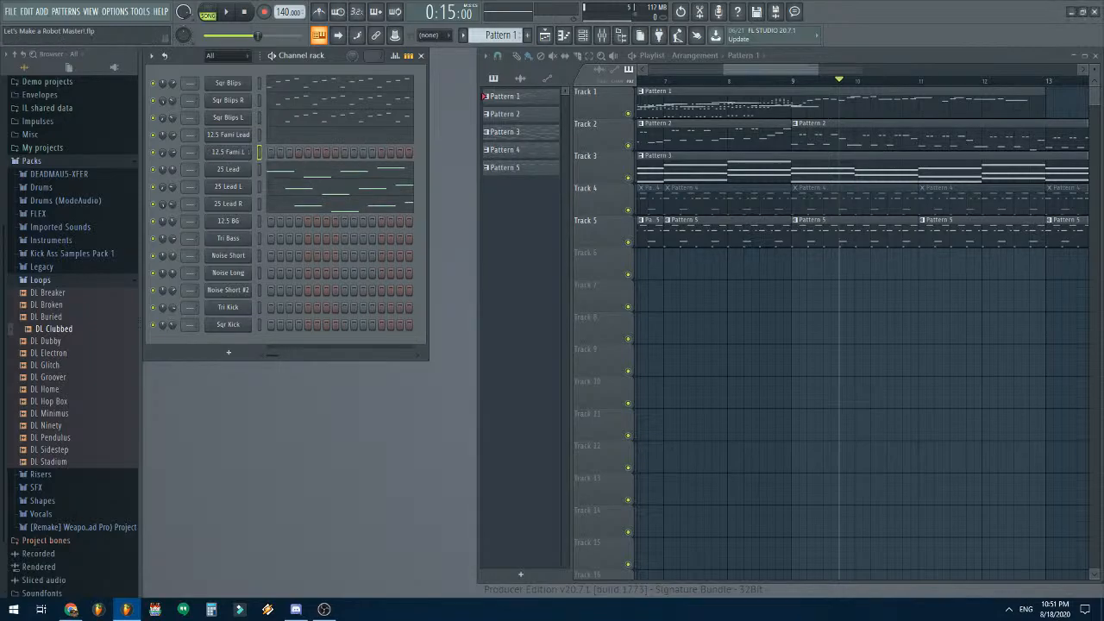
# - Clone the 12.5 Fami L channel and rename the new clone "12.5 Fami R"
pyautogui.rightClick(228, 151)
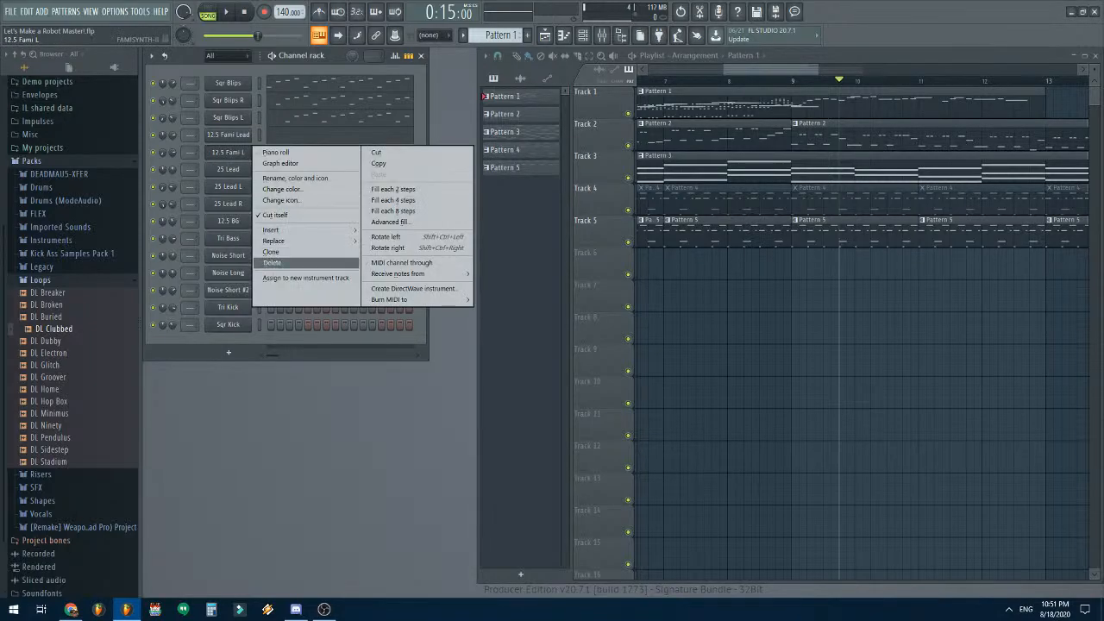
pyautogui.click(271, 252)
pyautogui.rightClick(227, 169)
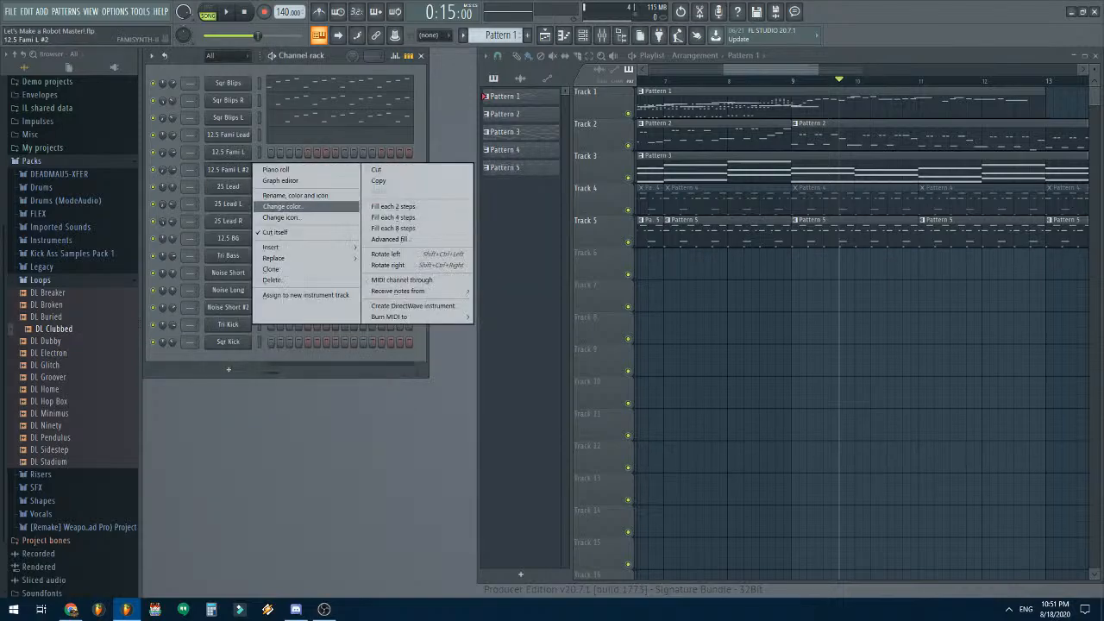
pyautogui.click(295, 195)
pyautogui.press('Right')
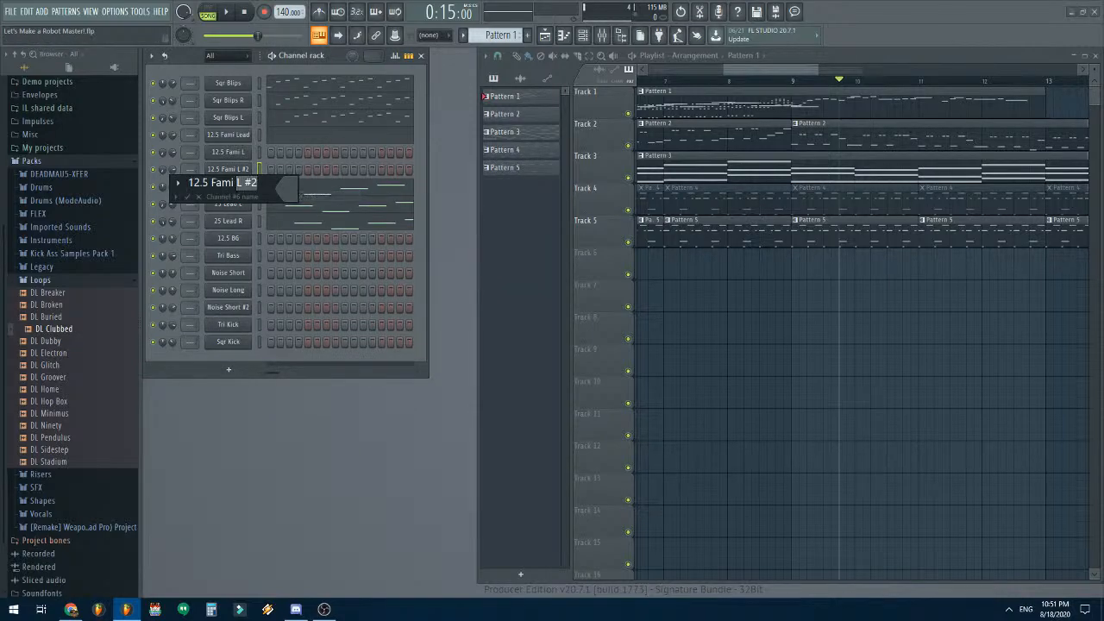
pyautogui.write('R')
pyautogui.press('Return')
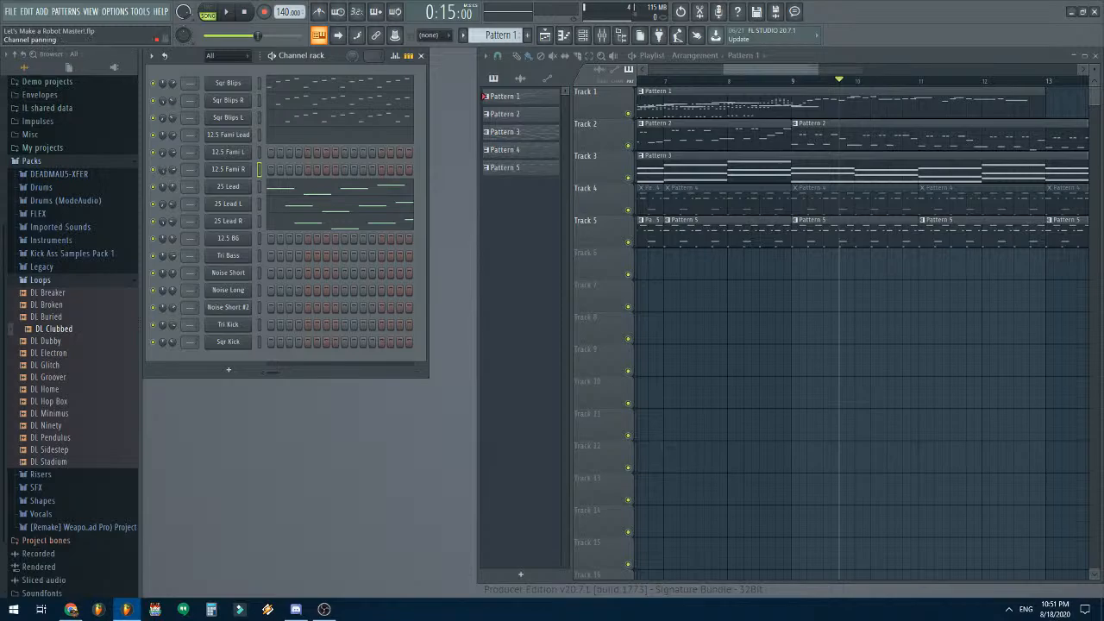
# - Copy all 12.5 Fami Lead notes into the 12.5 Fami L channel and shift them two steps later
pyautogui.click(336, 135)
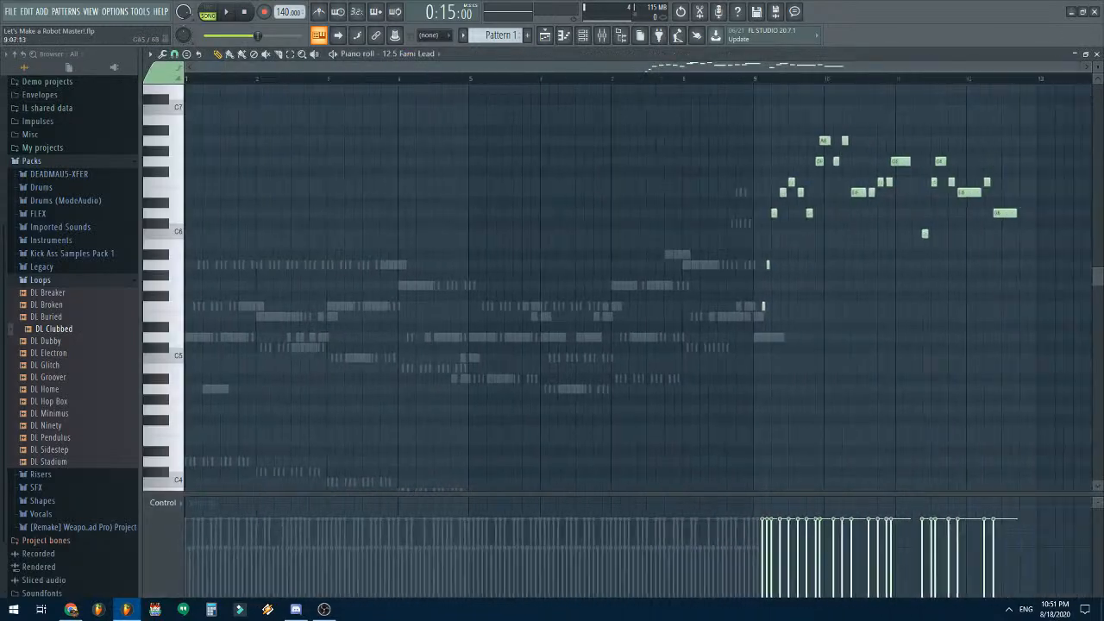
pyautogui.hotkey('ctrl', 'a')
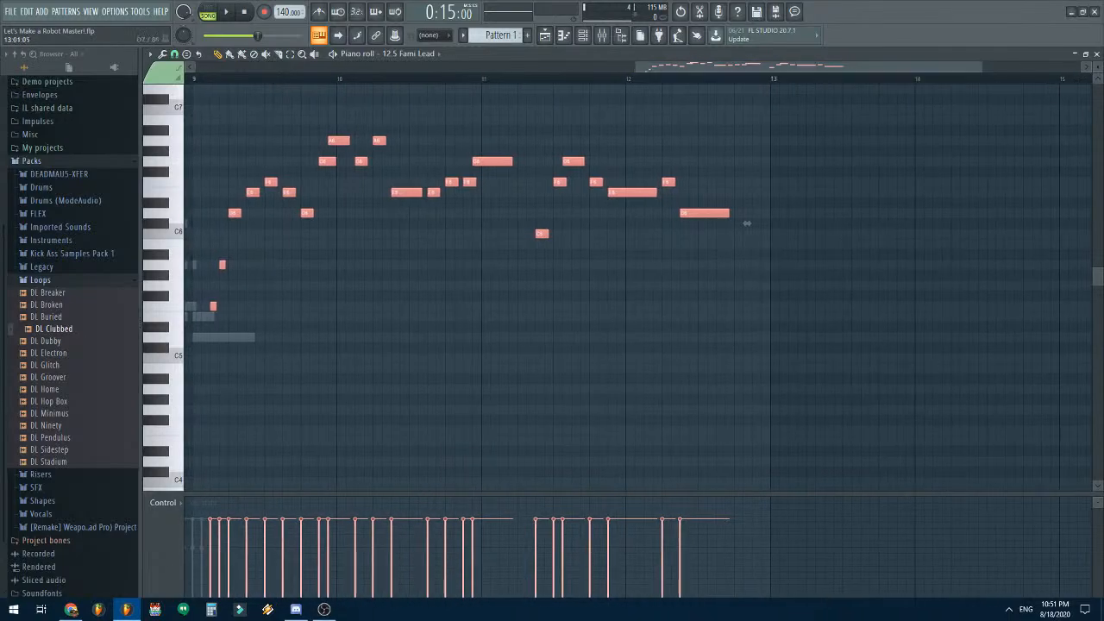
pyautogui.click(403, 53)
pyautogui.click(409, 120)
pyautogui.hotkey('ctrl', 'v')
pyautogui.moveTo(747, 224); pyautogui.dragTo(755, 223)
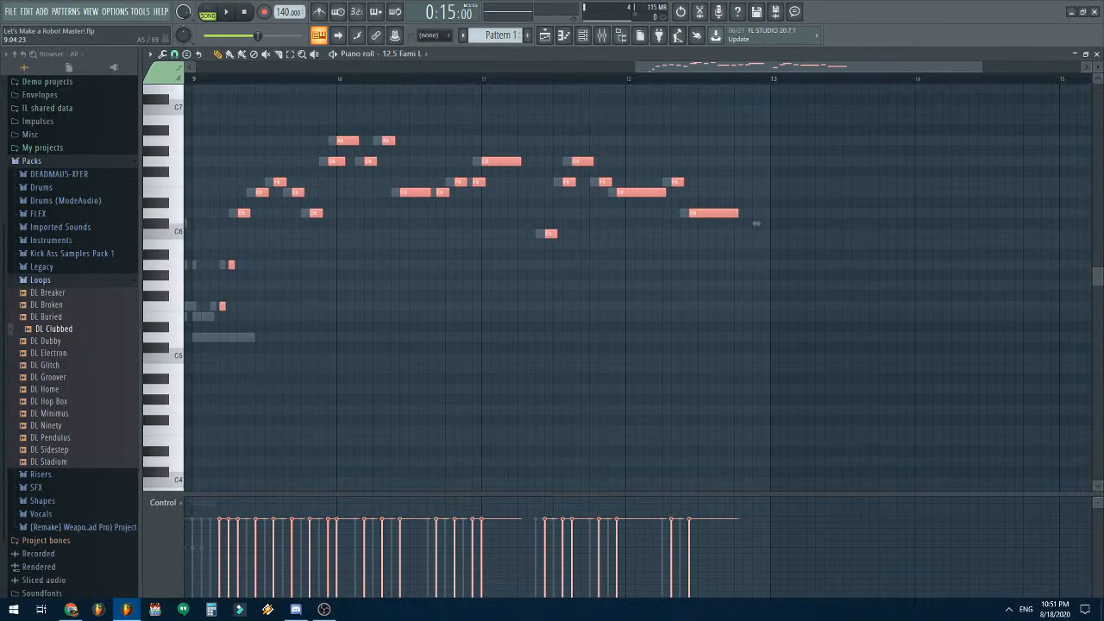
pyautogui.moveTo(756, 223); pyautogui.dragTo(763, 223)
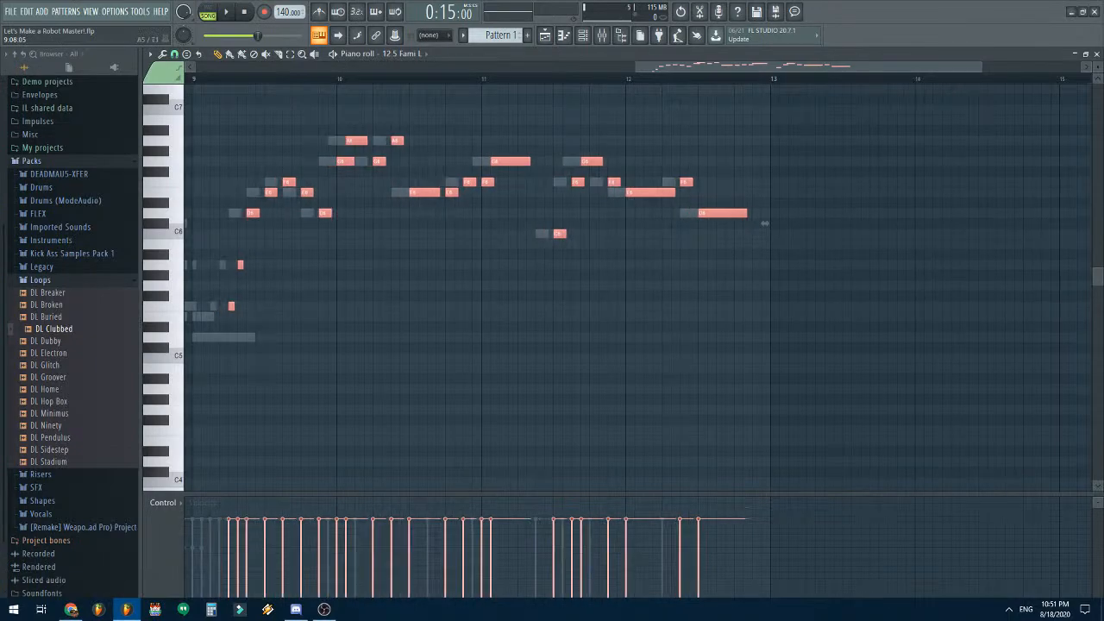
# - Paste the melody into the 12.5 Fami R channel three steps behind the lead, and close the piano roll
pyautogui.click(403, 54)
pyautogui.click(409, 130)
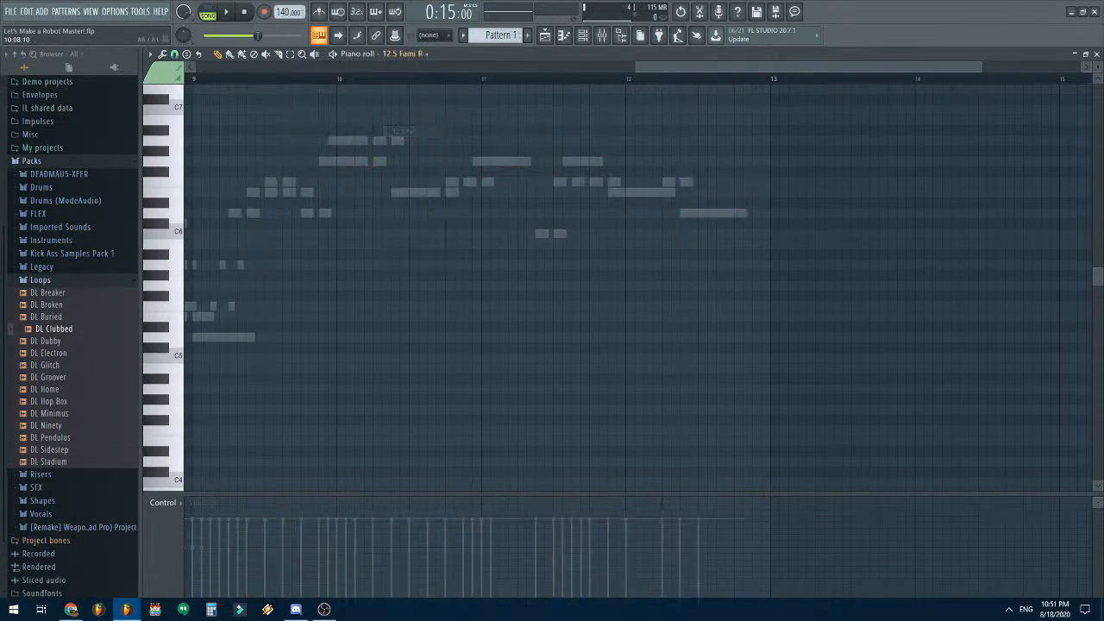
pyautogui.hotkey('ctrl', 'v')
pyautogui.hotkey('shift', 'Right')
pyautogui.hotkey('ctrl', 'd')
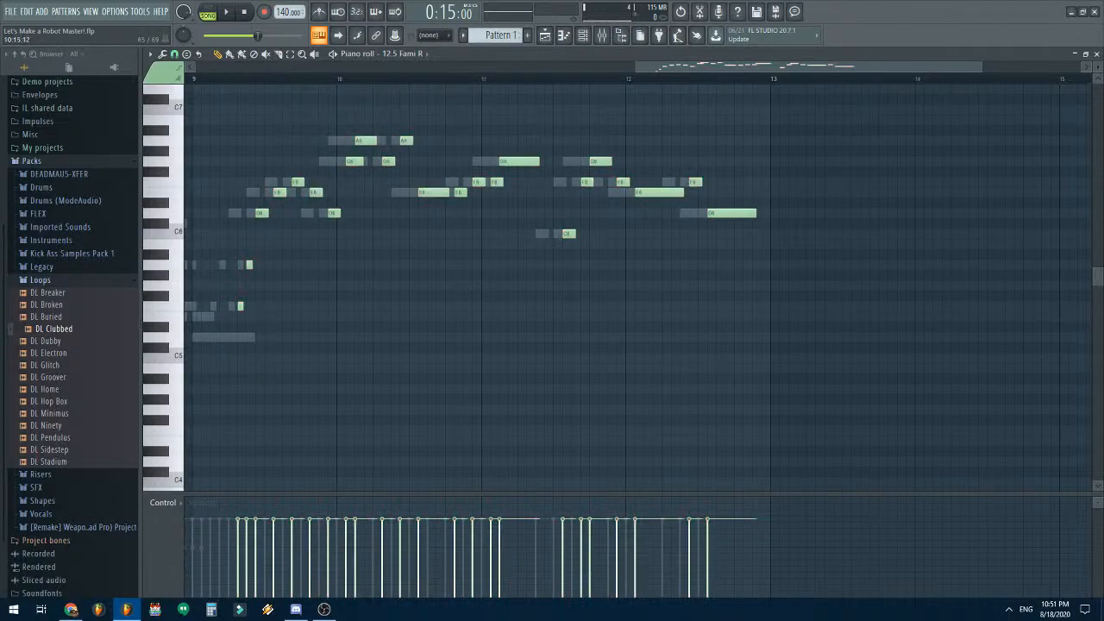
pyautogui.scroll(-3, 795, 258)
pyautogui.click(1096, 54)
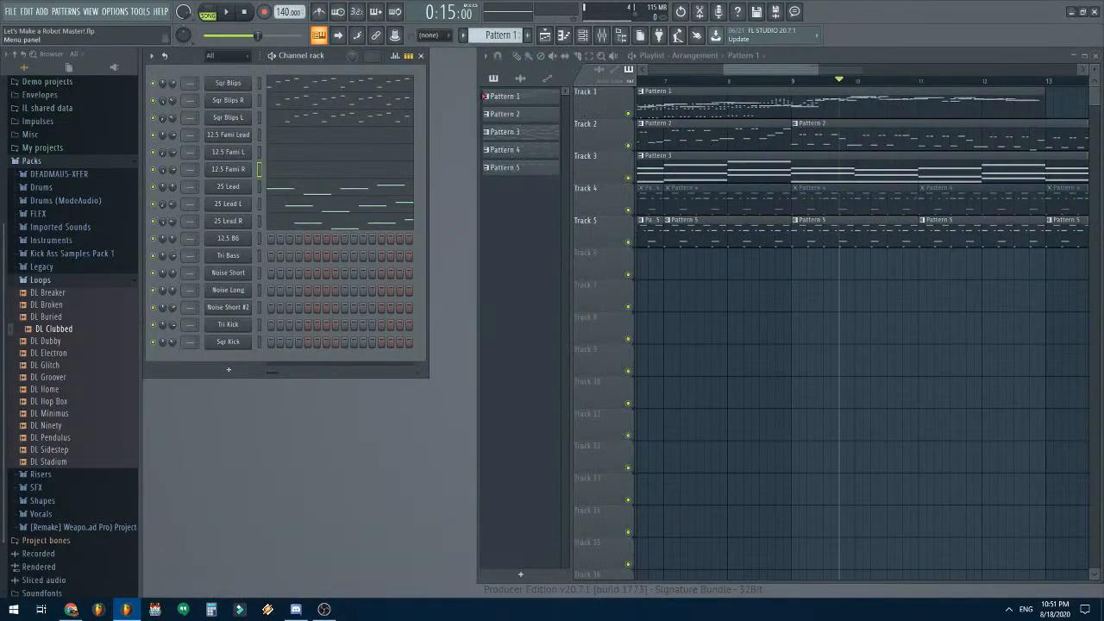
# - Save the project
pyautogui.click(11, 11)
pyautogui.moveTo(27, 11)
pyautogui.click(19, 64)
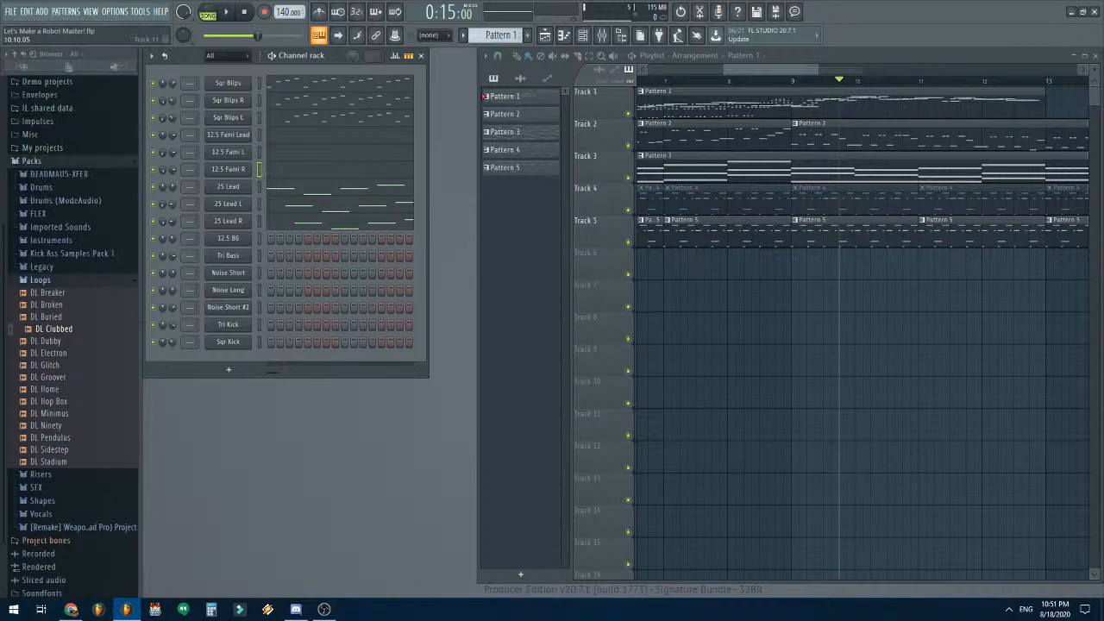
# - Play the song from bar 8 into bar 12, restarting once, to hear the lead with its delayed L and R copies
pyautogui.scroll(-4, 792, 355)
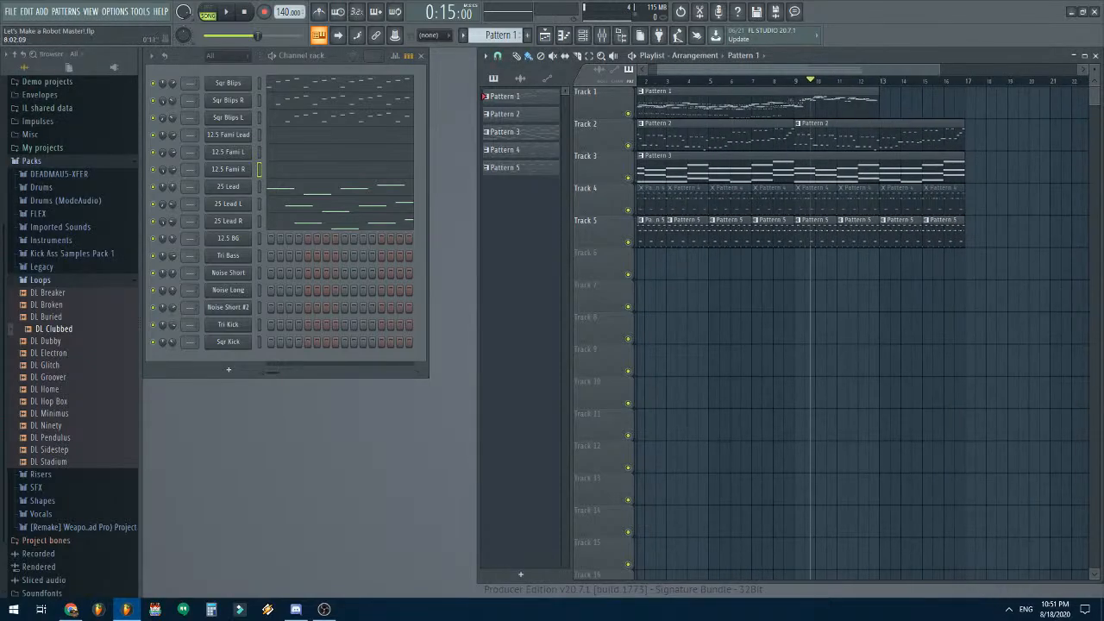
pyautogui.press('space')
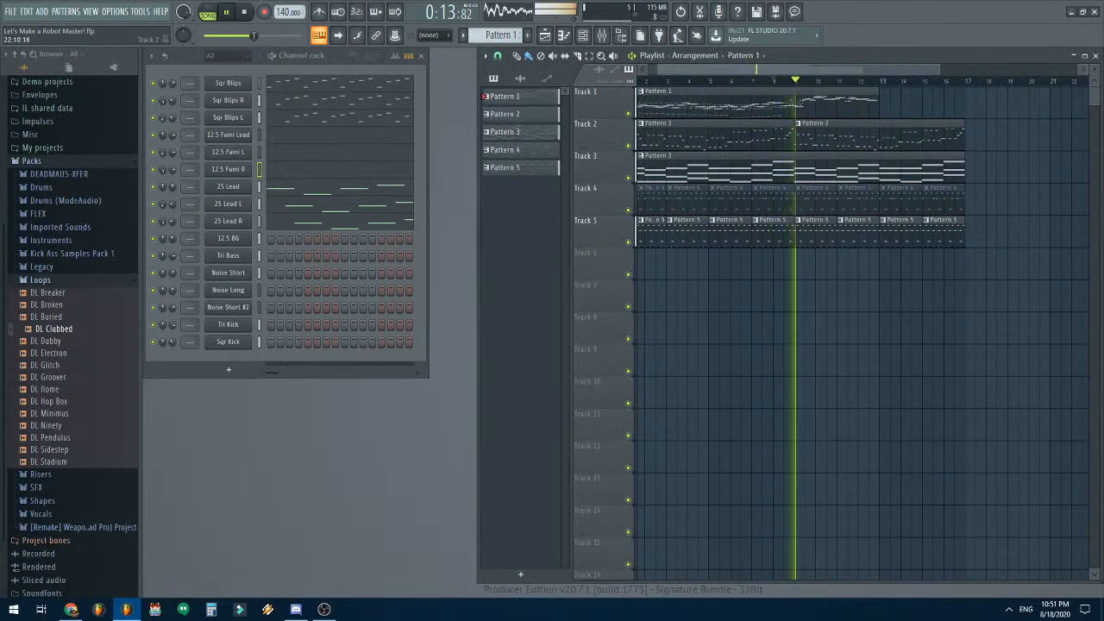
pyautogui.press('space')
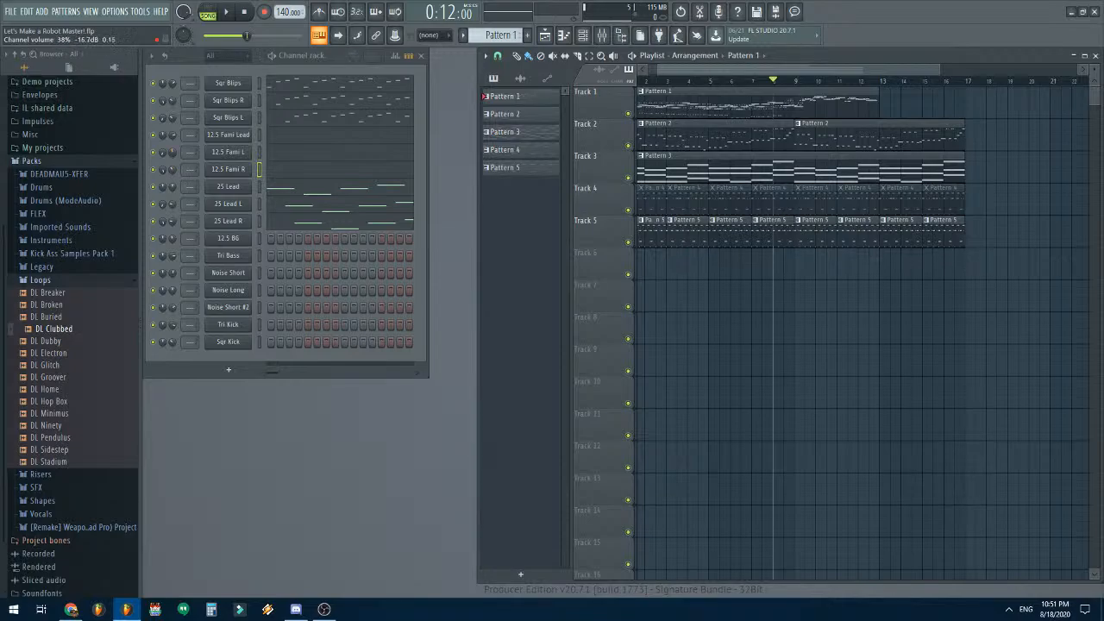
pyautogui.press('space')
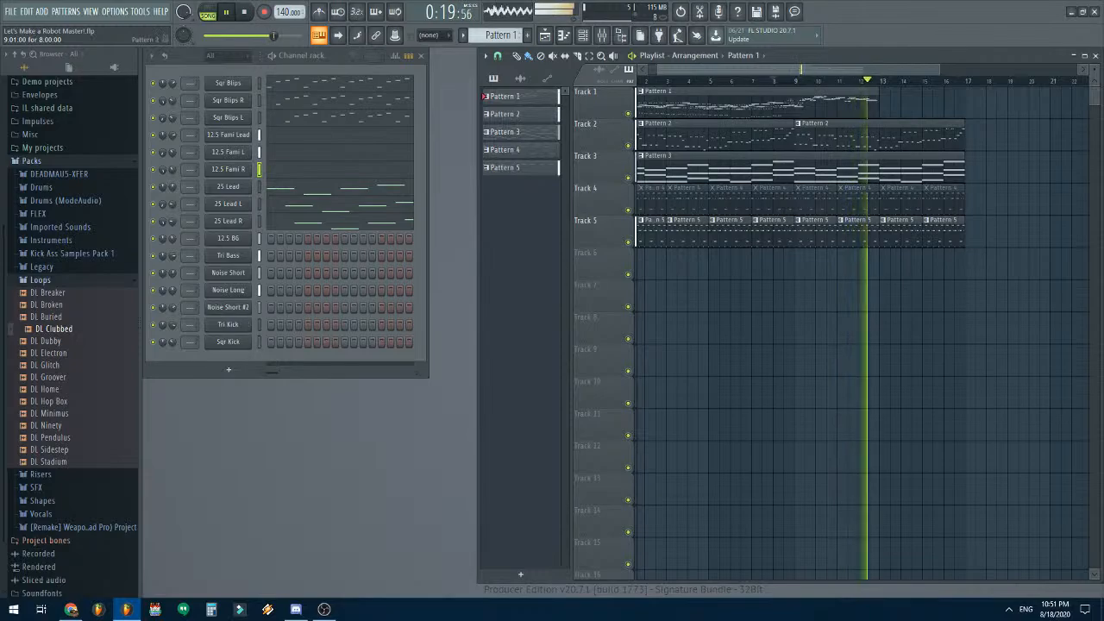
# - Replay the song from bar 8 into bar 9 to check the timing of the delayed lead copies
pyautogui.press('space')
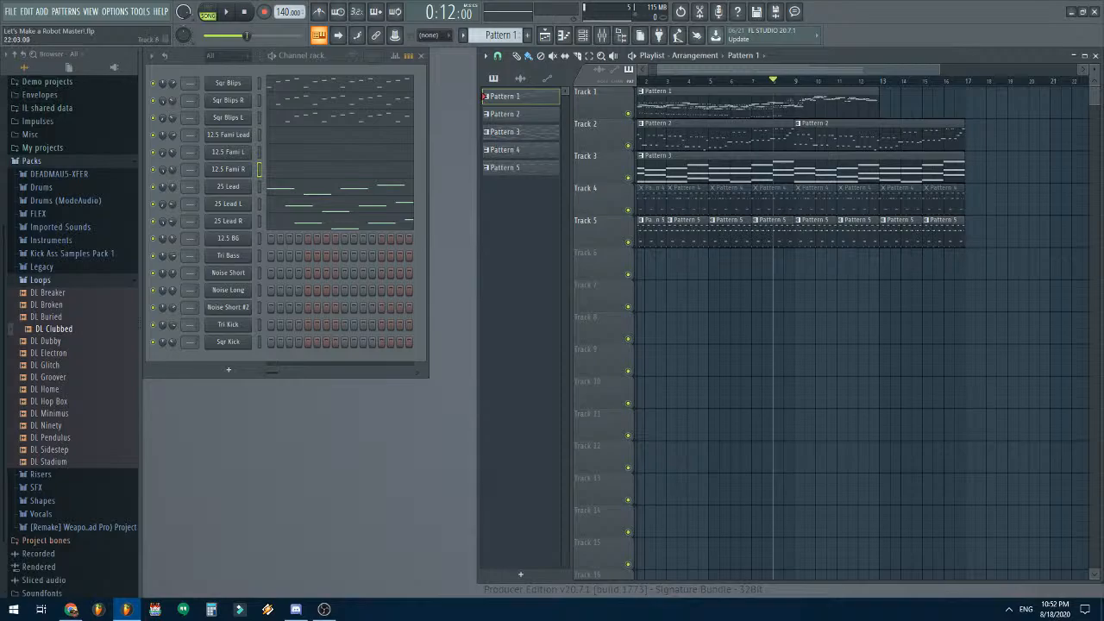
pyautogui.scroll(2, 863, 327)
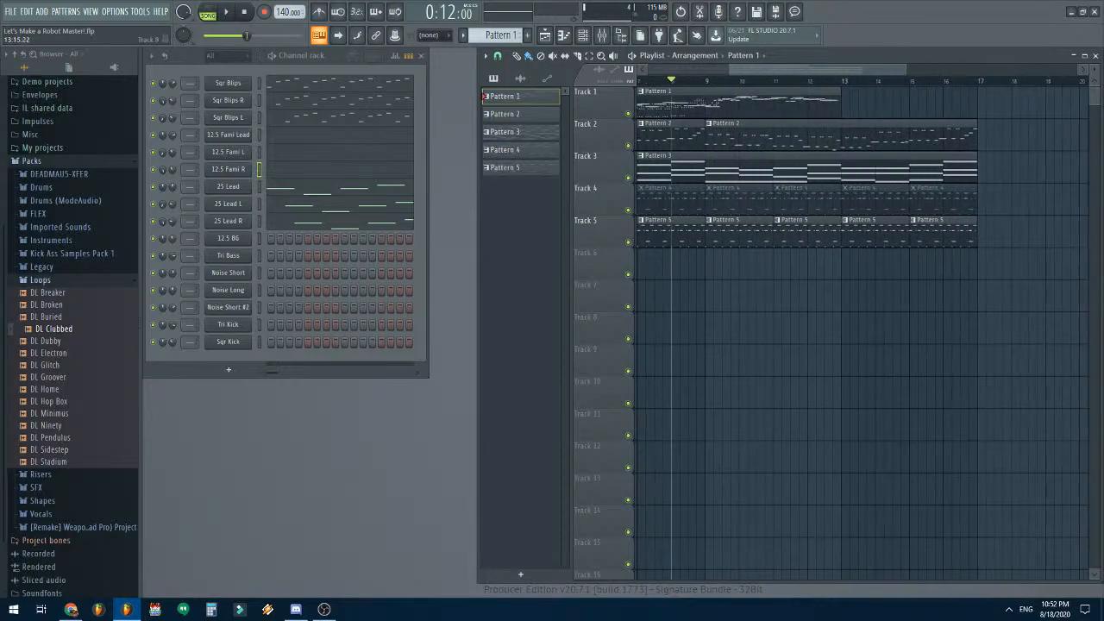
pyautogui.press('space')
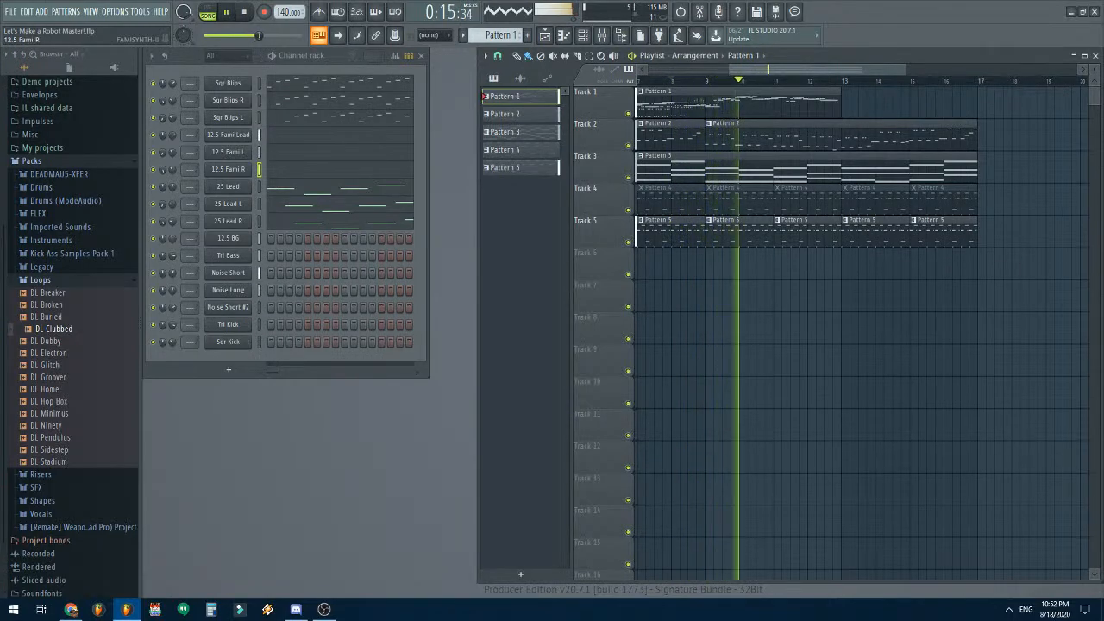
pyautogui.press('space')
# - Shift all notes of the 12.5 Fami L and 12.5 Fami R channels one step earlier
pyautogui.press('F7')
pyautogui.scroll(3, 1000, 347)
pyautogui.hotkey('ctrl', 'a')
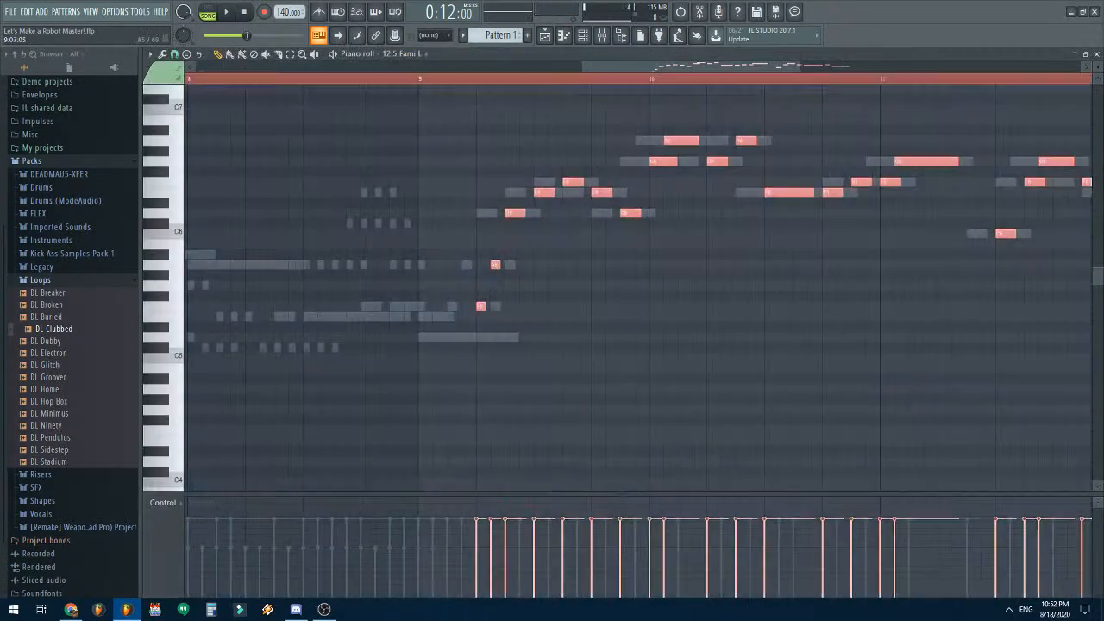
pyautogui.hotkey('shift', 'Left')
pyautogui.click(404, 54)
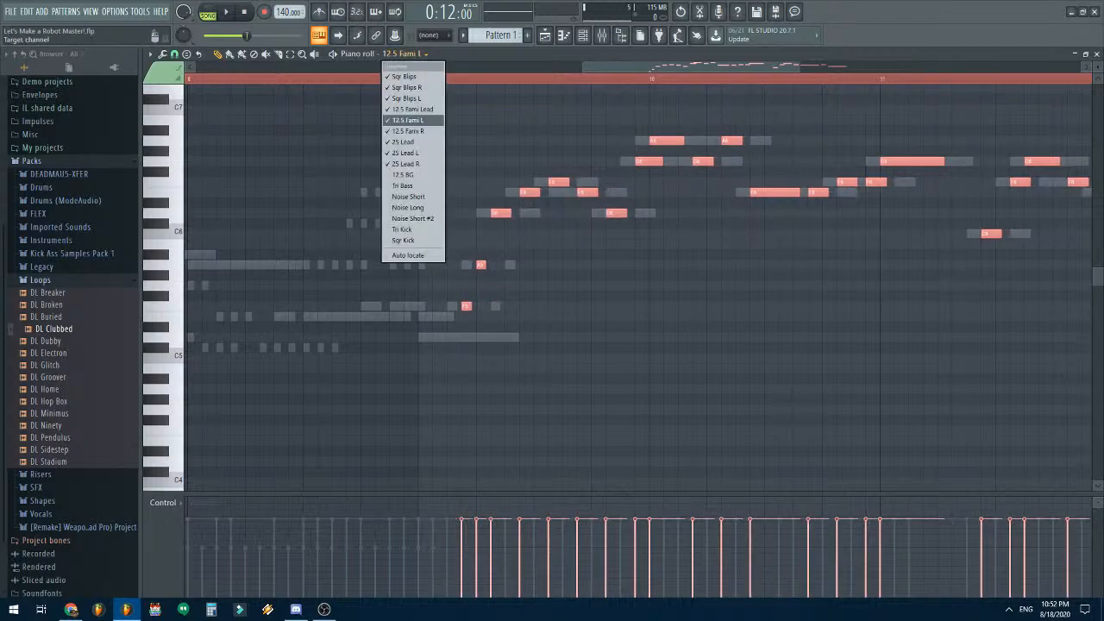
pyautogui.click(412, 131)
pyautogui.hotkey('ctrl', 'a')
pyautogui.hotkey('shift', 'Left')
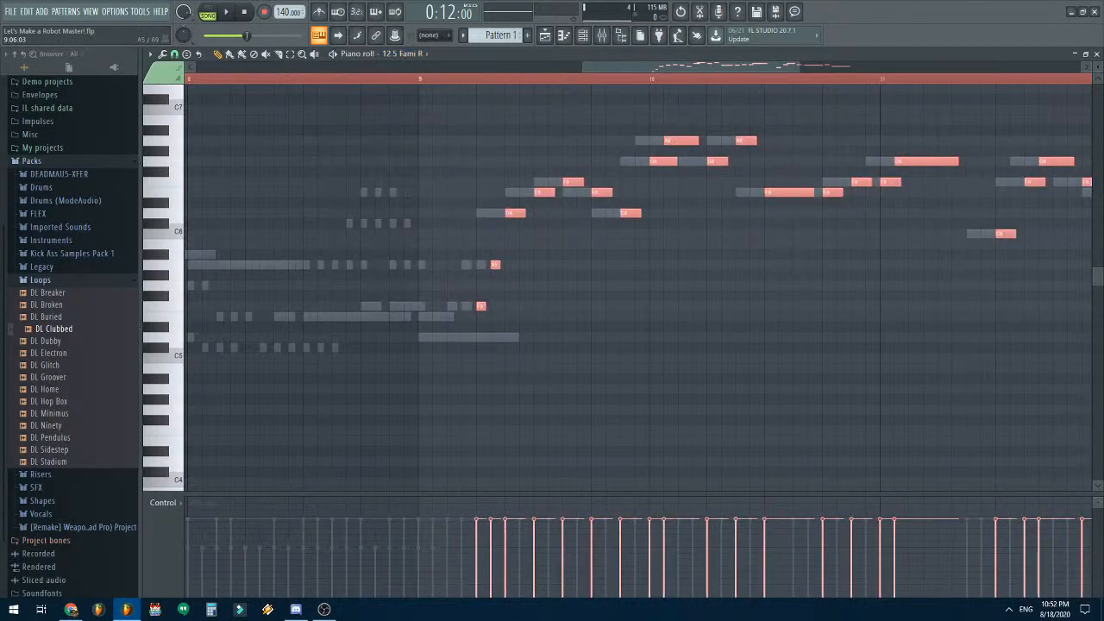
pyautogui.hotkey('ctrl', 'd')
# - Play the song from bar 8 into bar 11 to hear the tighter echoes, closing the piano roll
pyautogui.press('space')
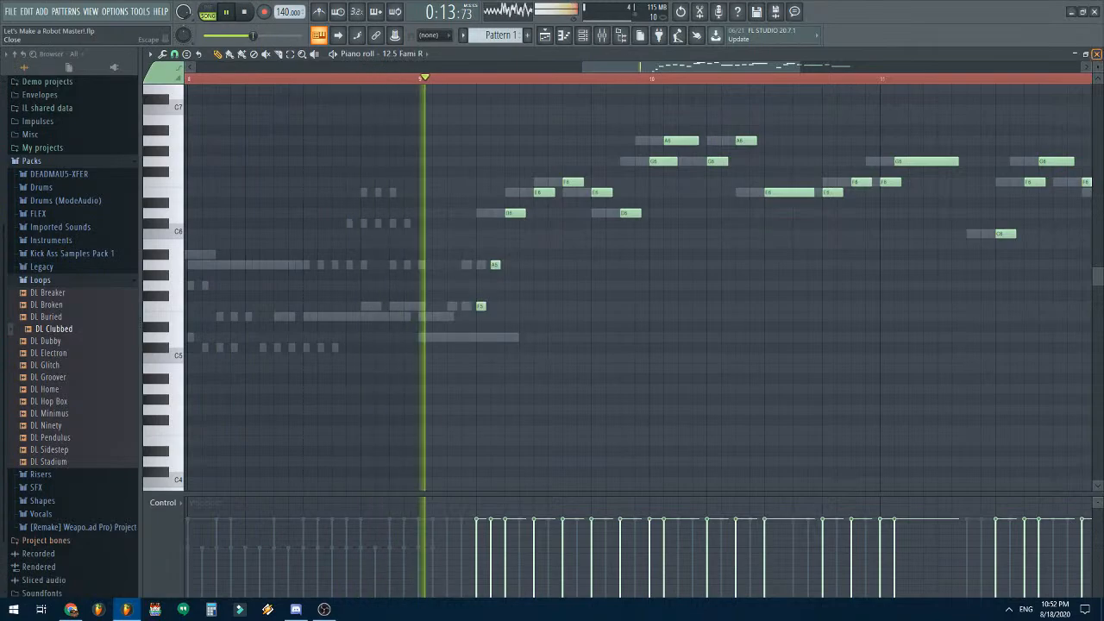
pyautogui.click(1096, 53)
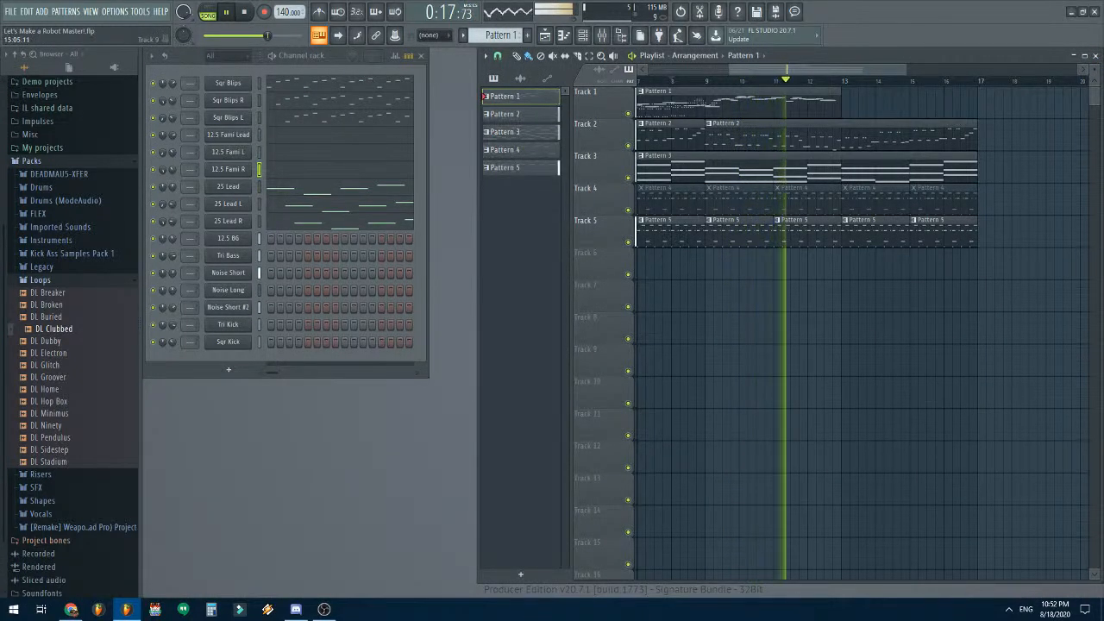
pyautogui.press('space')
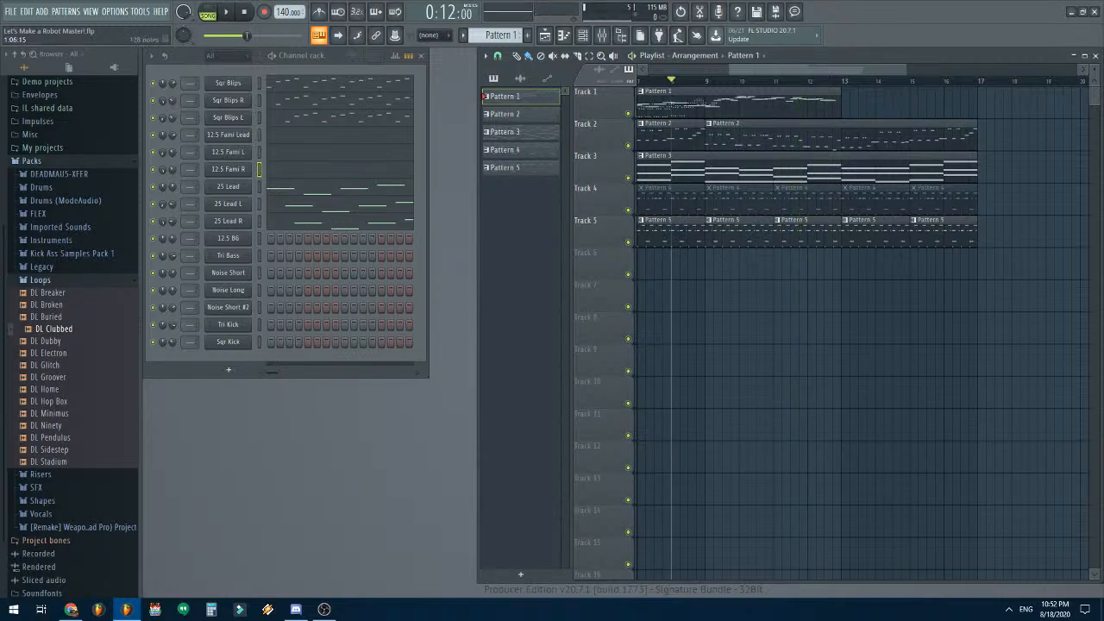
# - Copy all Sqr Blips notes and paste them from bar 9 onward in the same channel
pyautogui.click(319, 83)
pyautogui.hotkey('ctrl', 'a')
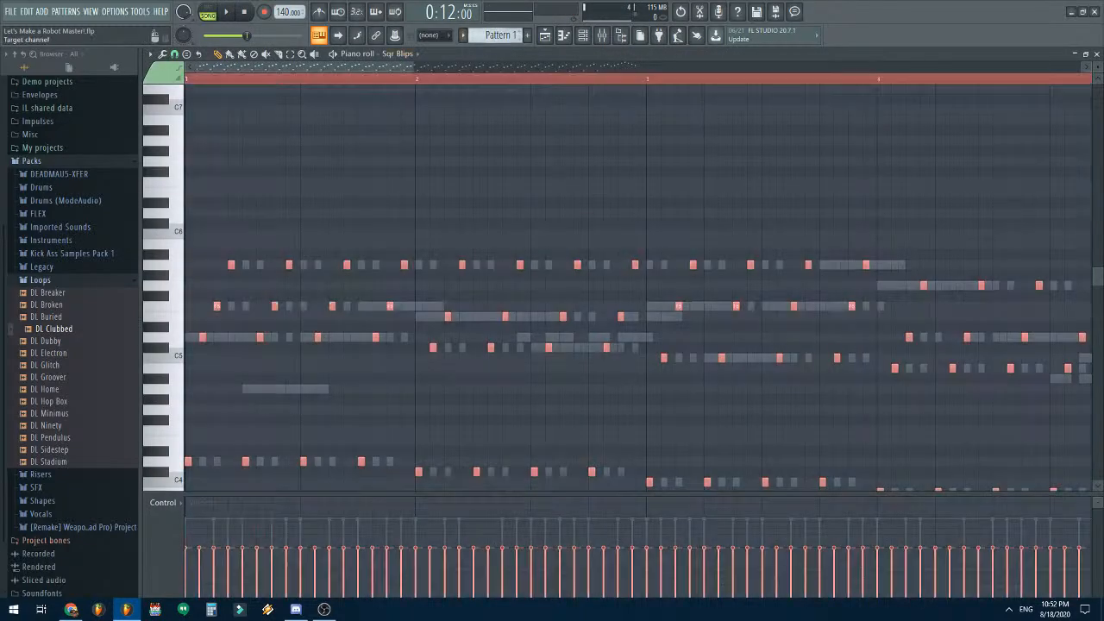
pyautogui.moveTo(399, 67); pyautogui.dragTo(833, 67)
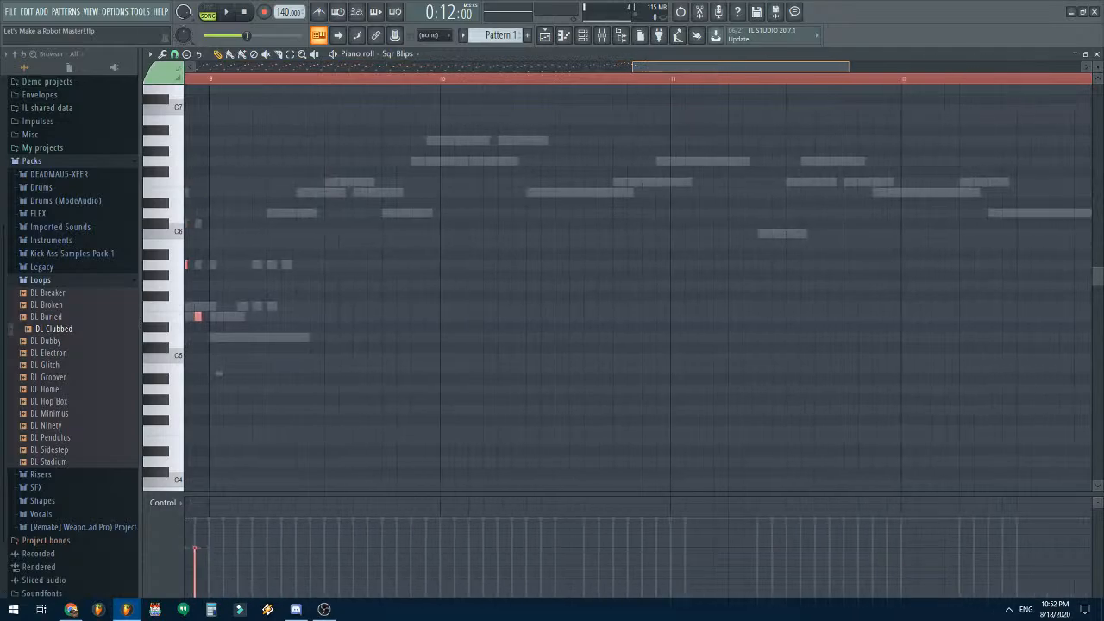
pyautogui.hotkey('ctrl', 'v')
# - Paste the blips from bar 9 onward into Sqr Blips R and Sqr Blips L, one and two steps behind, and close the piano roll
pyautogui.click(398, 54)
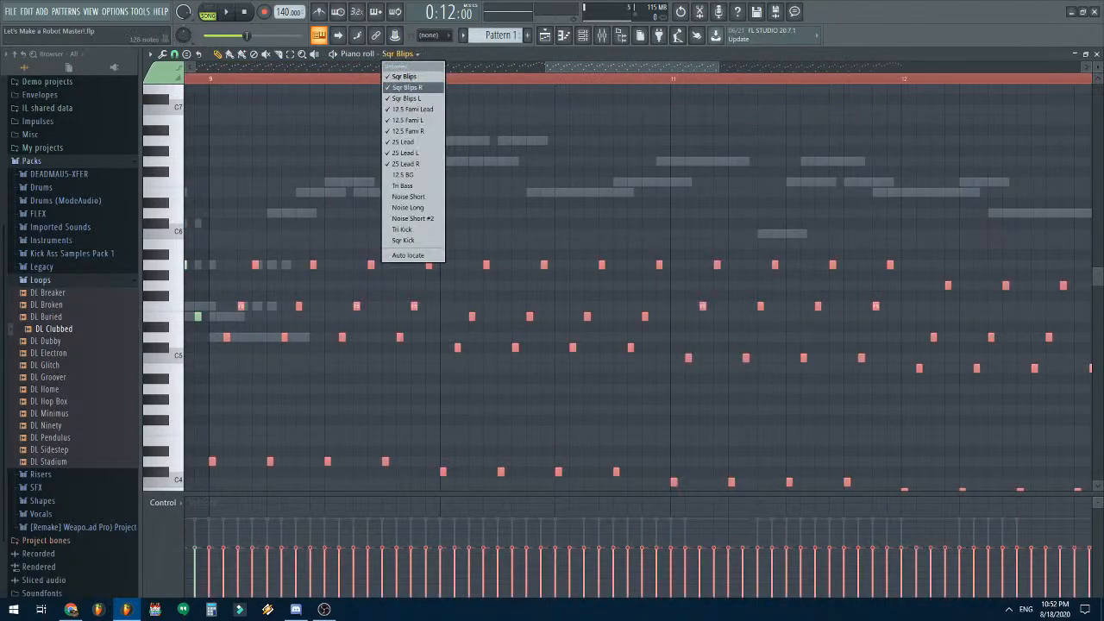
pyautogui.click(406, 87)
pyautogui.hotkey('ctrl', 'v')
pyautogui.click(402, 53)
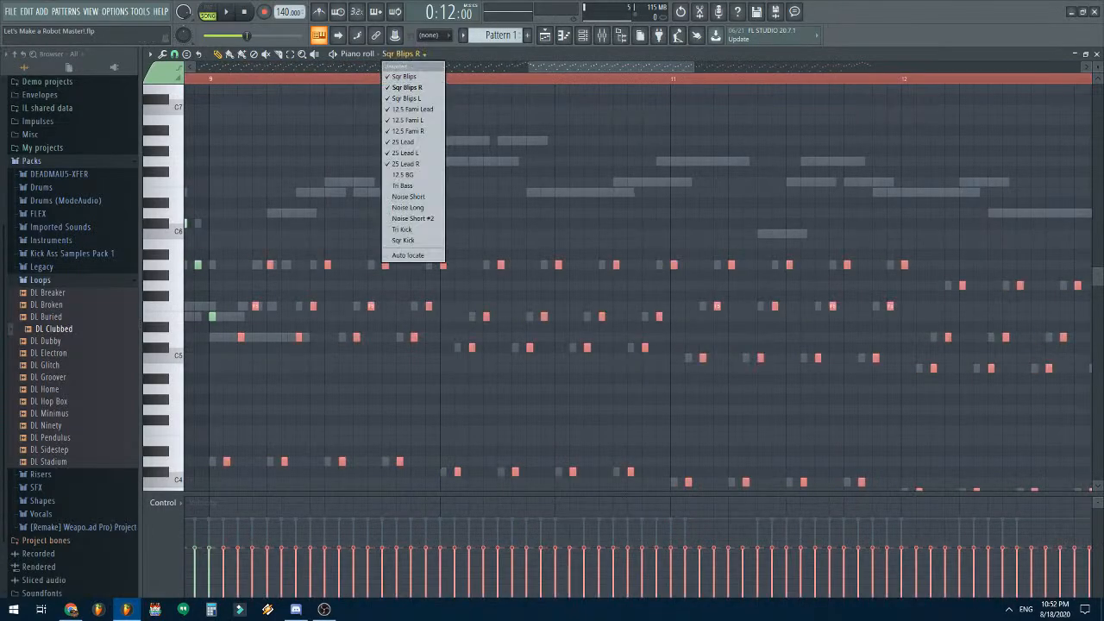
pyautogui.click(406, 98)
pyautogui.hotkey('ctrl', 'v')
pyautogui.hotkey('ctrl', 'd')
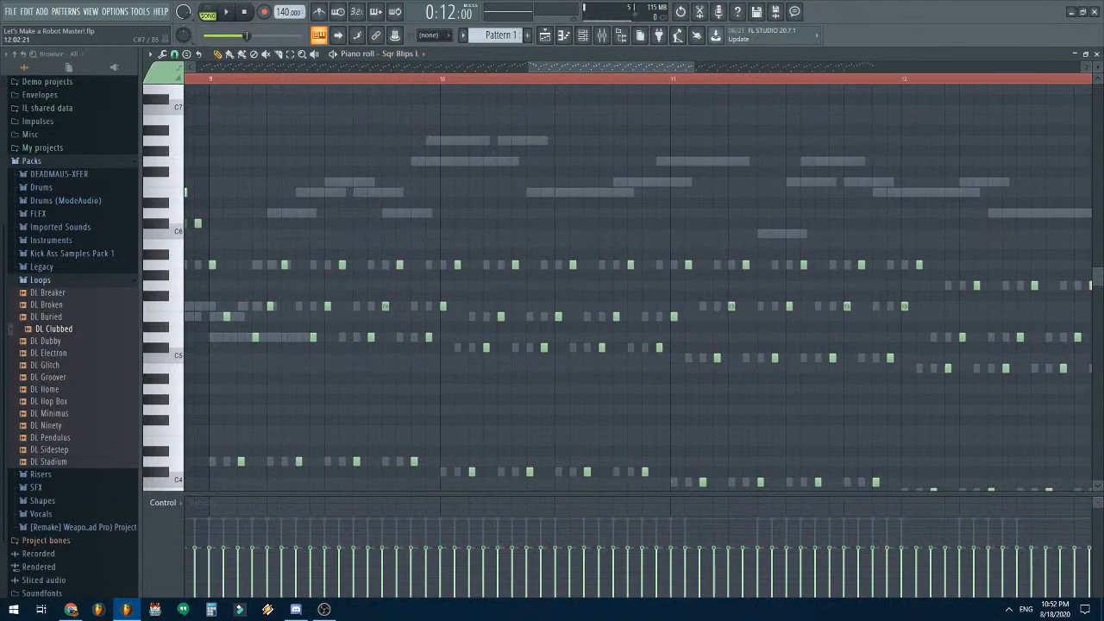
pyautogui.click(1096, 53)
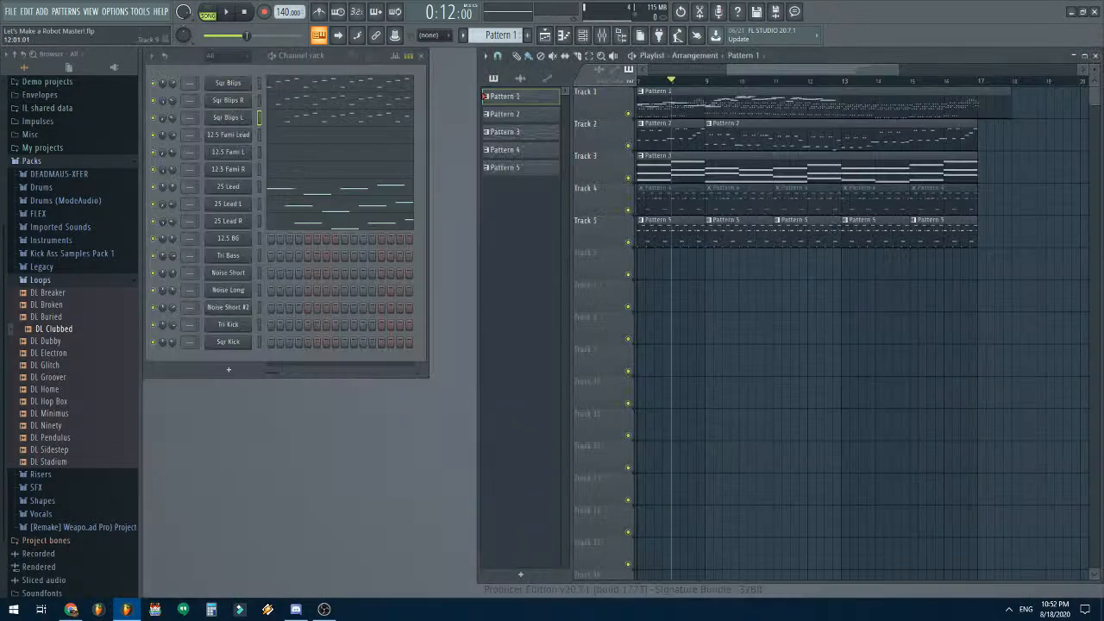
# - Play the arrangement from bar 8 into bar 12 to hear the lead over the extended blips
pyautogui.moveTo(809, 69); pyautogui.dragTo(726, 69)
pyautogui.scroll(-3, 925, 136)
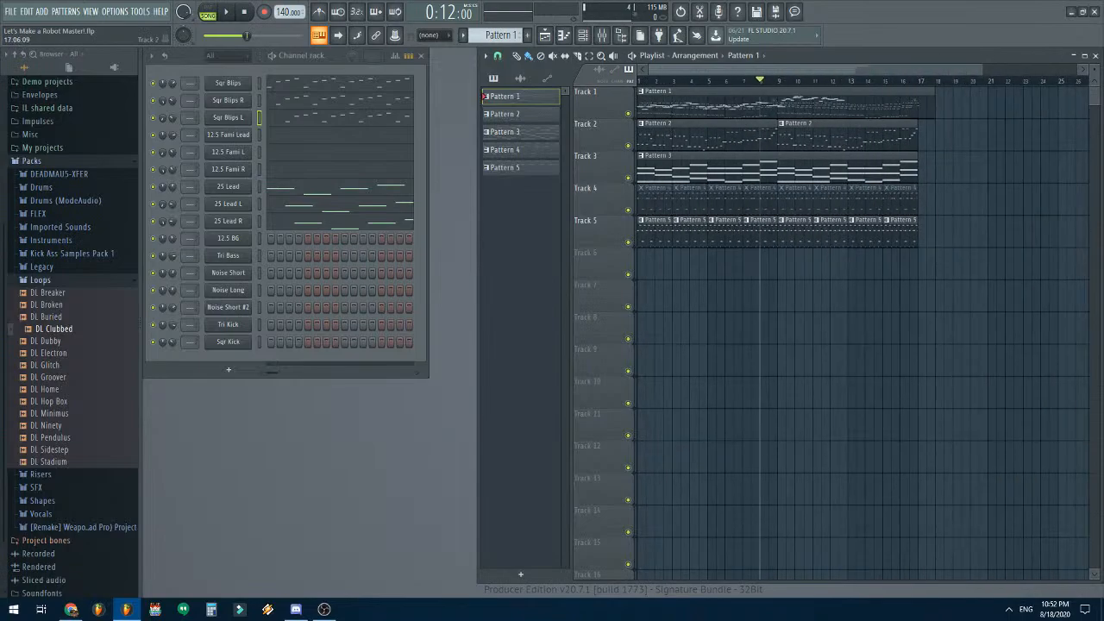
pyautogui.press('space')
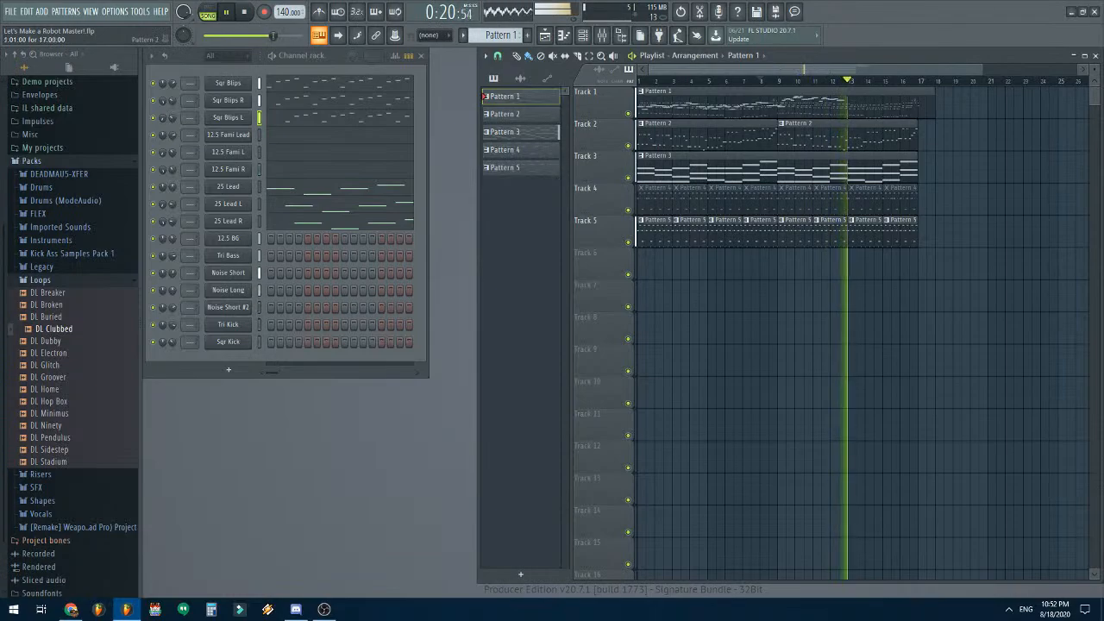
pyautogui.press('space')
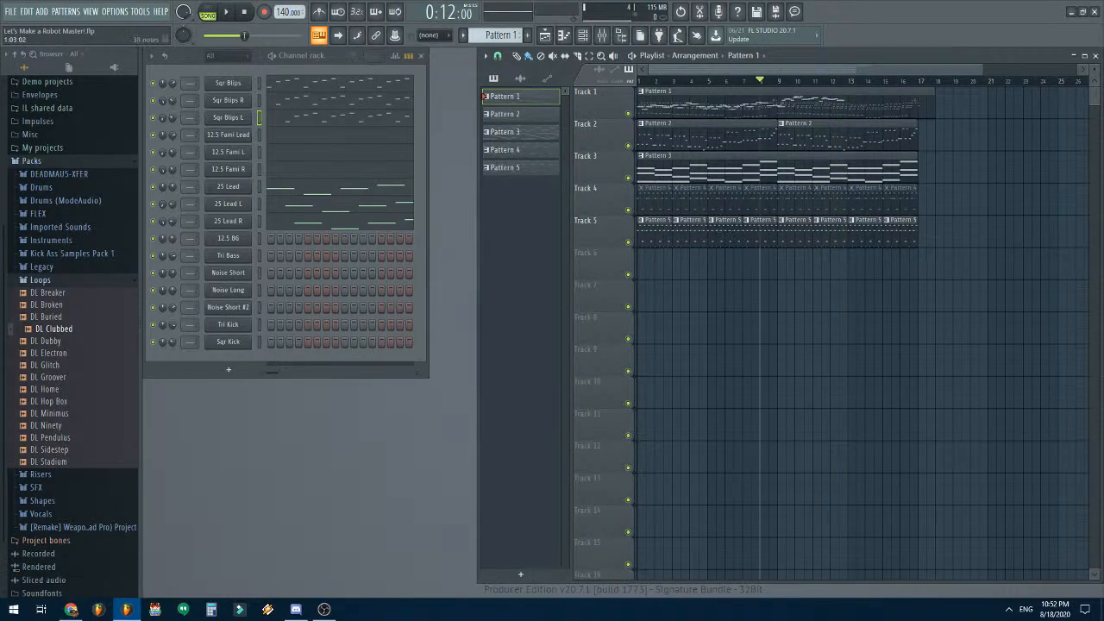
# - Open the 25 Lead channel's notes and play the song from bar 8 into bar 12 to find where its next phrase enters
pyautogui.click(285, 186)
pyautogui.scroll(-5, 909, 285)
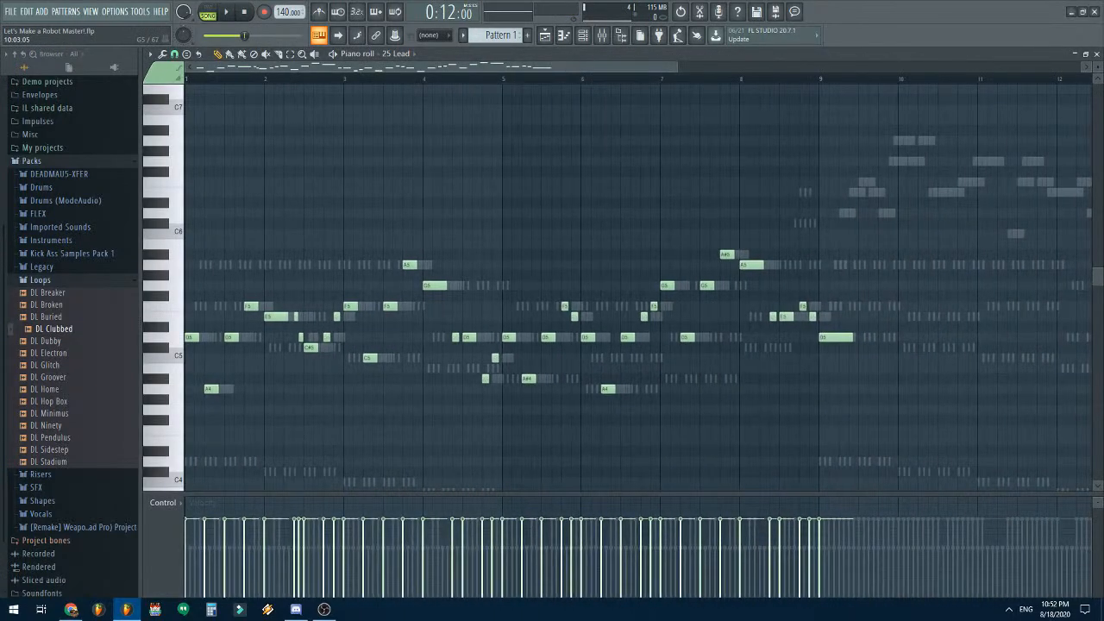
pyautogui.scroll(4, 638, 284)
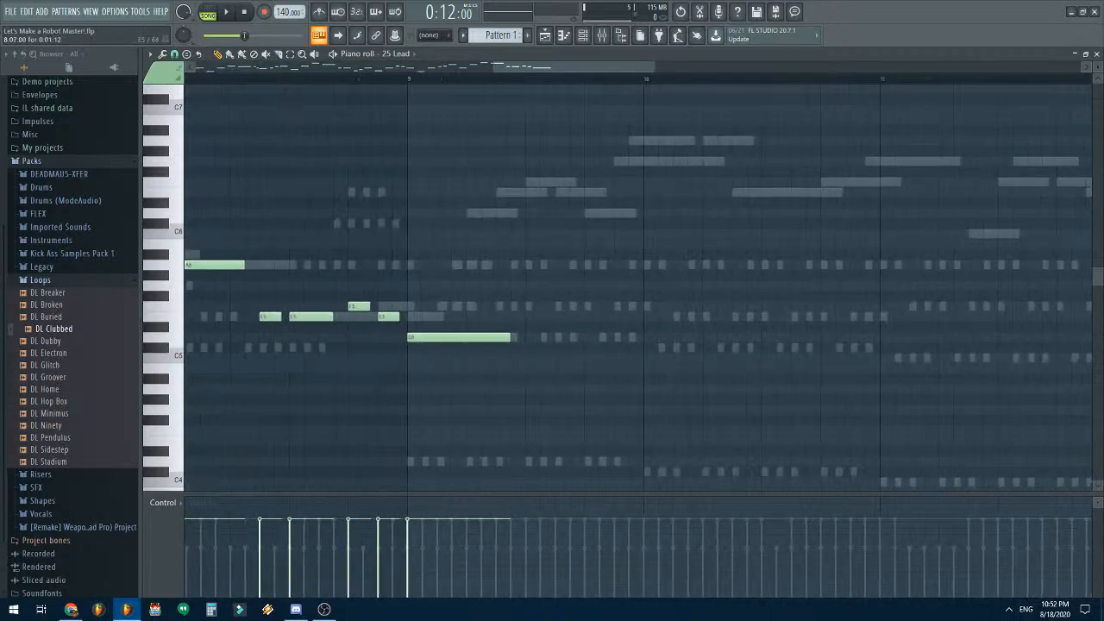
pyautogui.scroll(-3, 638, 284)
pyautogui.press('space')
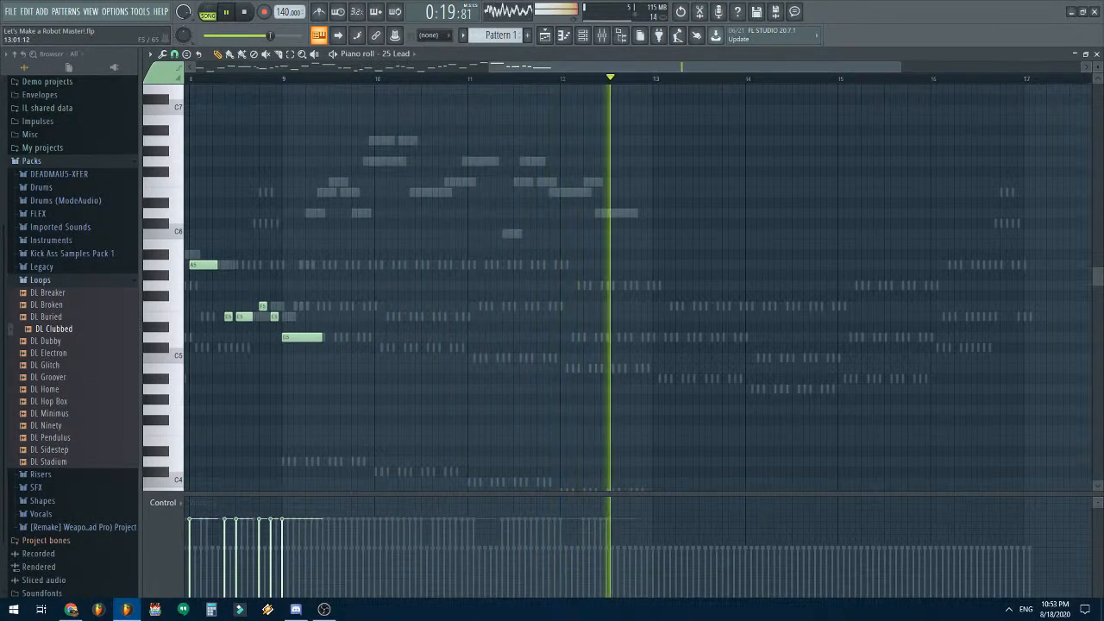
pyautogui.press('space')
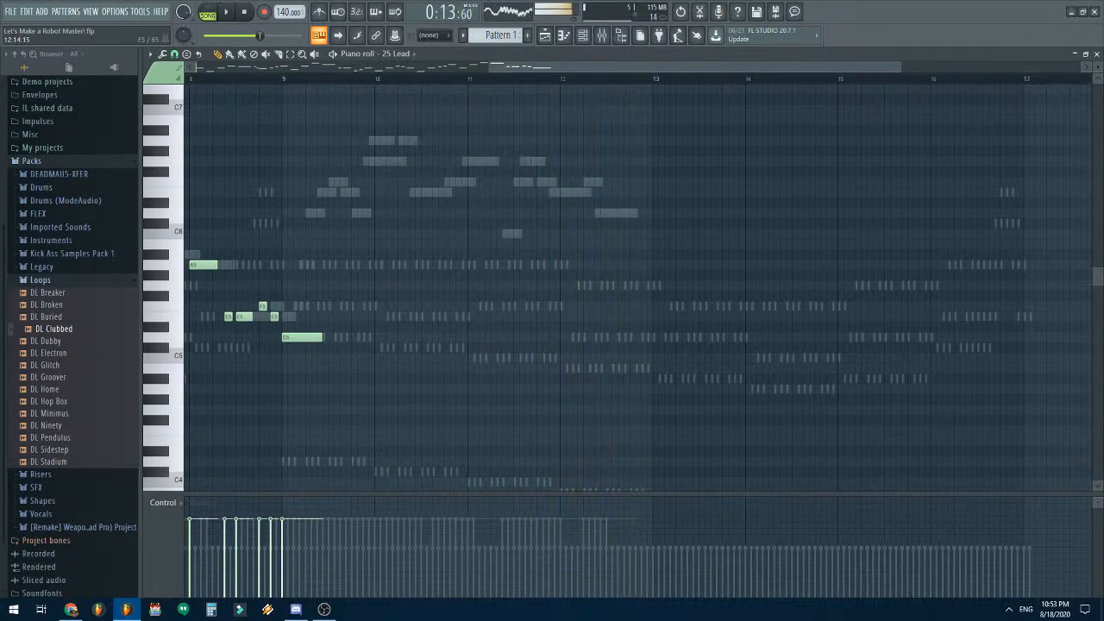
# - Add short A#5 and C6 pickup notes at the end of bar 12 and a long D6 at bar 13 in 25 Lead
pyautogui.moveTo(630, 306); pyautogui.dragTo(633, 264)
pyautogui.scroll(5, 633, 272)
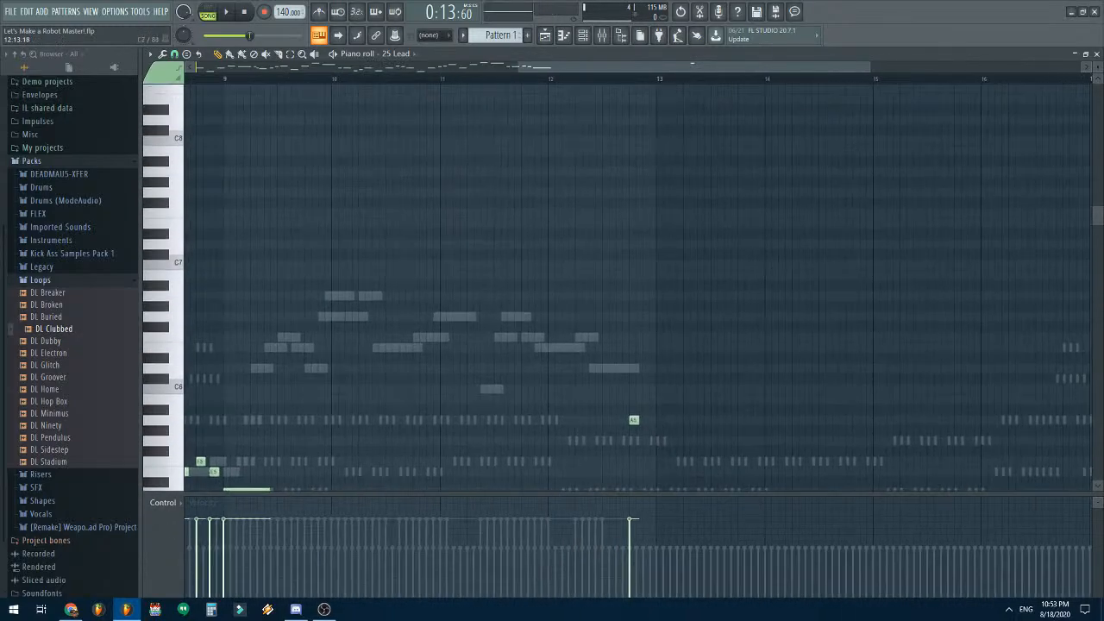
pyautogui.scroll(-3, 632, 273)
pyautogui.moveTo(636, 202); pyautogui.dragTo(791, 151)
pyautogui.click(705, 151)
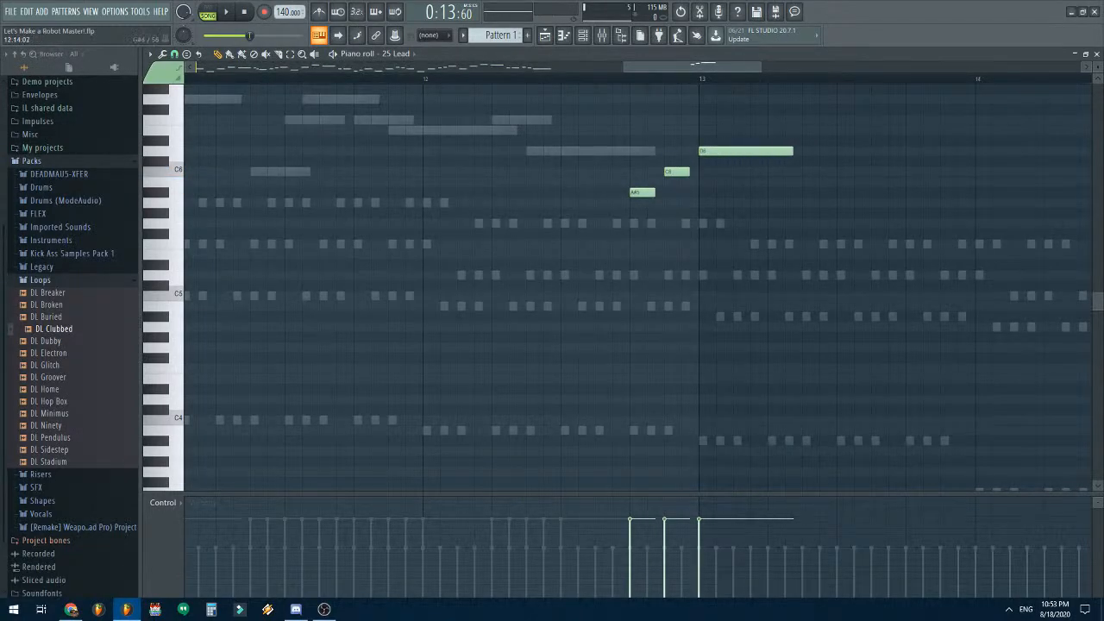
# - Add a short A#5 followed by a longer A#5 in the middle of bar 13
pyautogui.scroll(-3, 649, 334)
pyautogui.scroll(3, 627, 302)
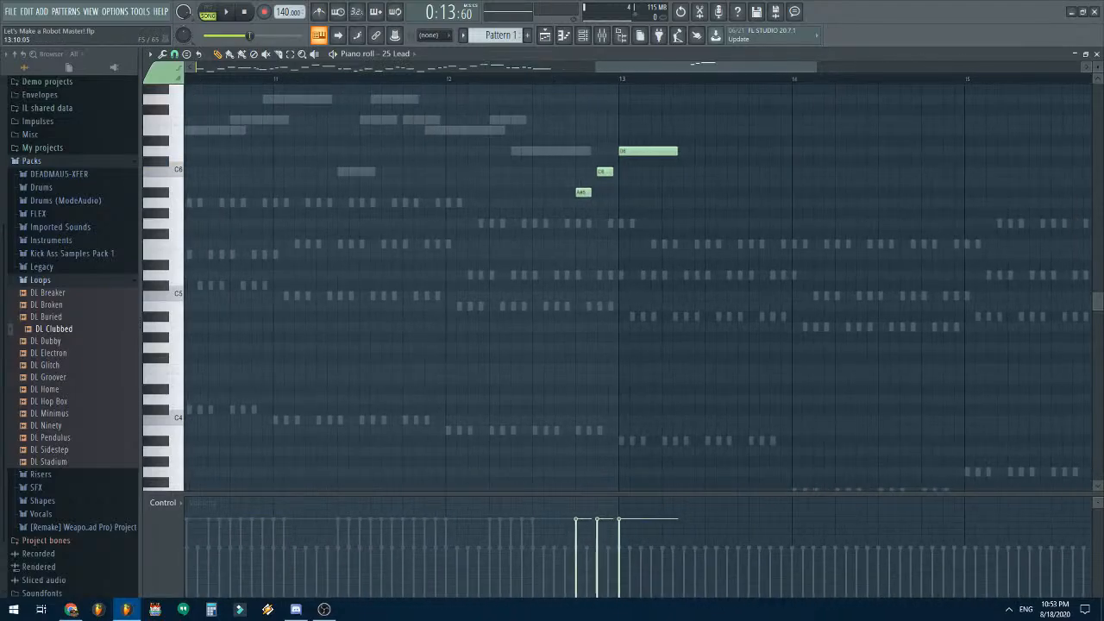
pyautogui.scroll(3, 627, 302)
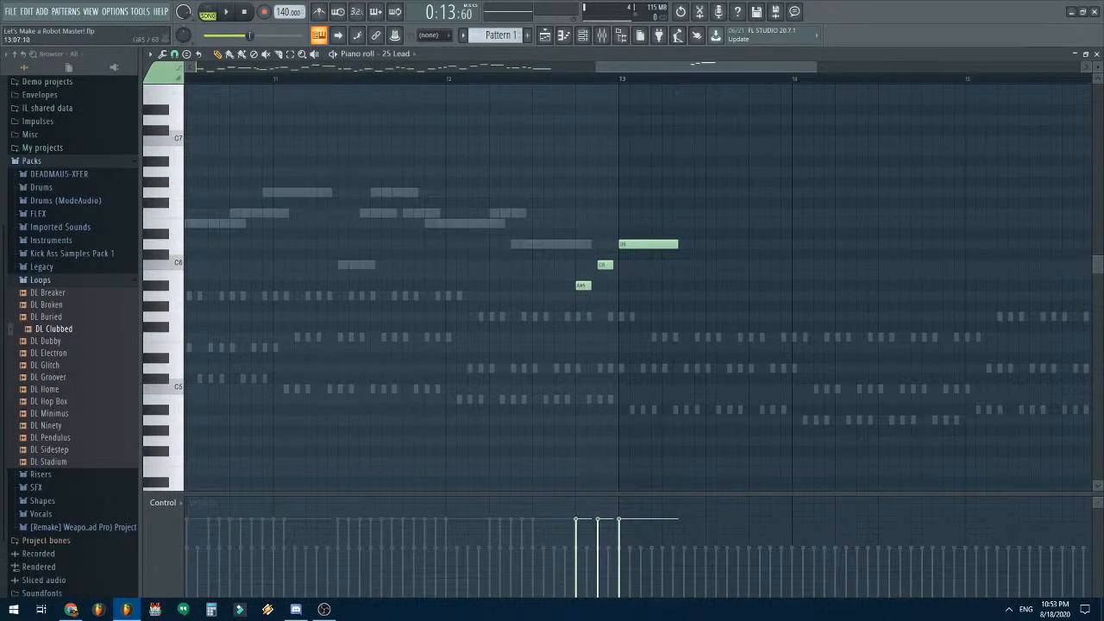
pyautogui.moveTo(688, 306); pyautogui.dragTo(690, 285)
pyautogui.click(709, 285)
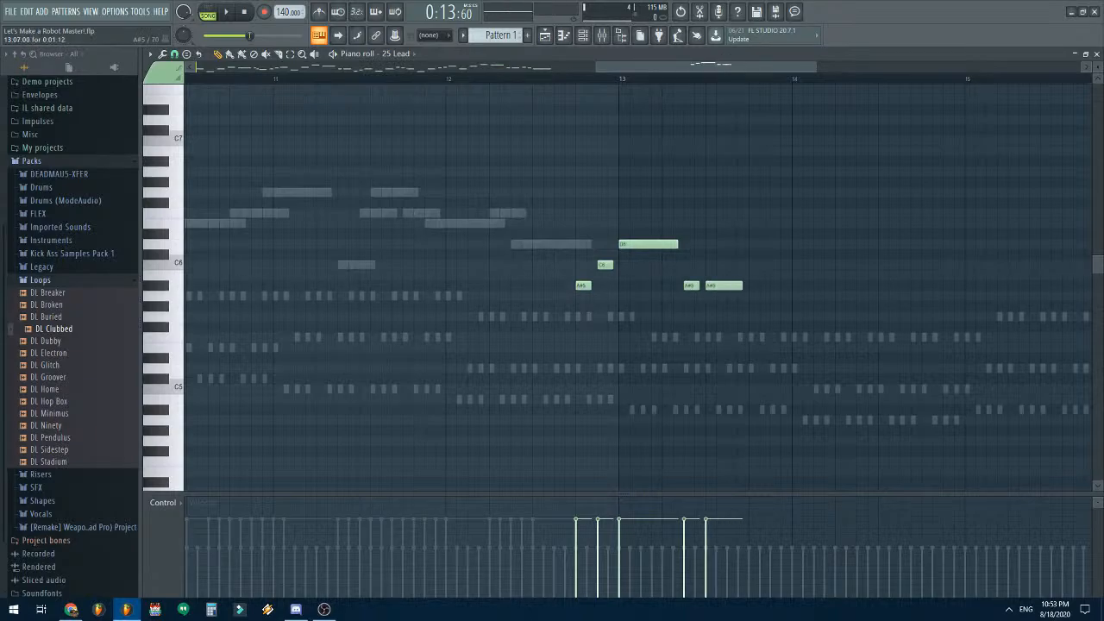
# - Add short F6 and E6 notes at the end of bar 13 and a long D6 at the start of bar 14
pyautogui.click(691, 285)
pyautogui.moveTo(753, 192); pyautogui.dragTo(753, 213)
pyautogui.click(776, 223)
pyautogui.click(655, 244)
pyautogui.click(798, 244)
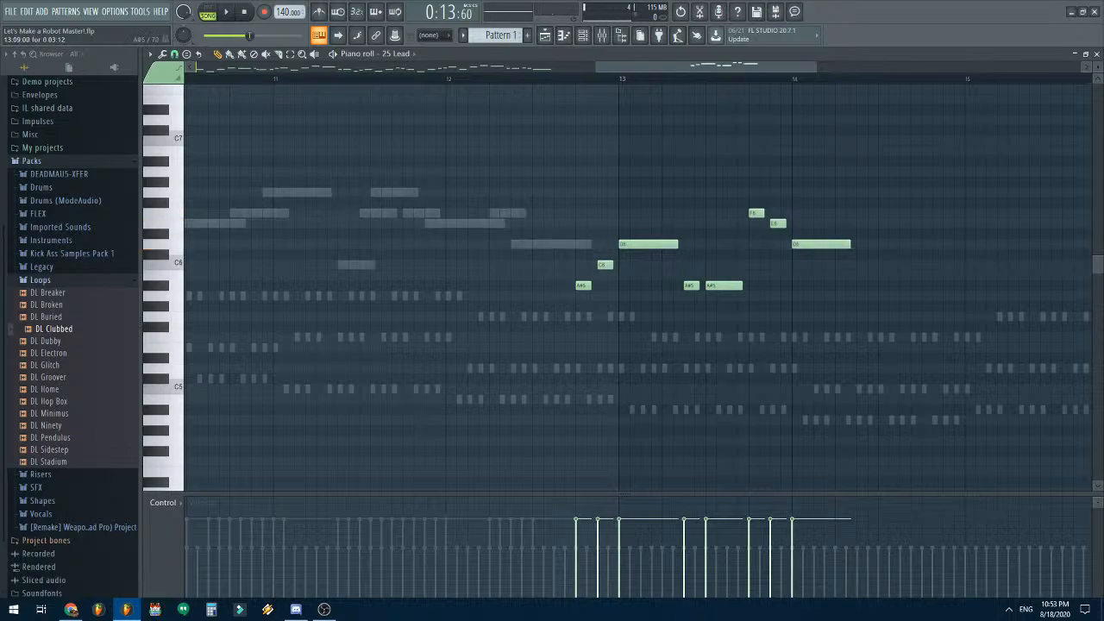
# - Add a short A5 and a longer A5 in bar 14, removing the misplaced A#5
pyautogui.click(861, 285)
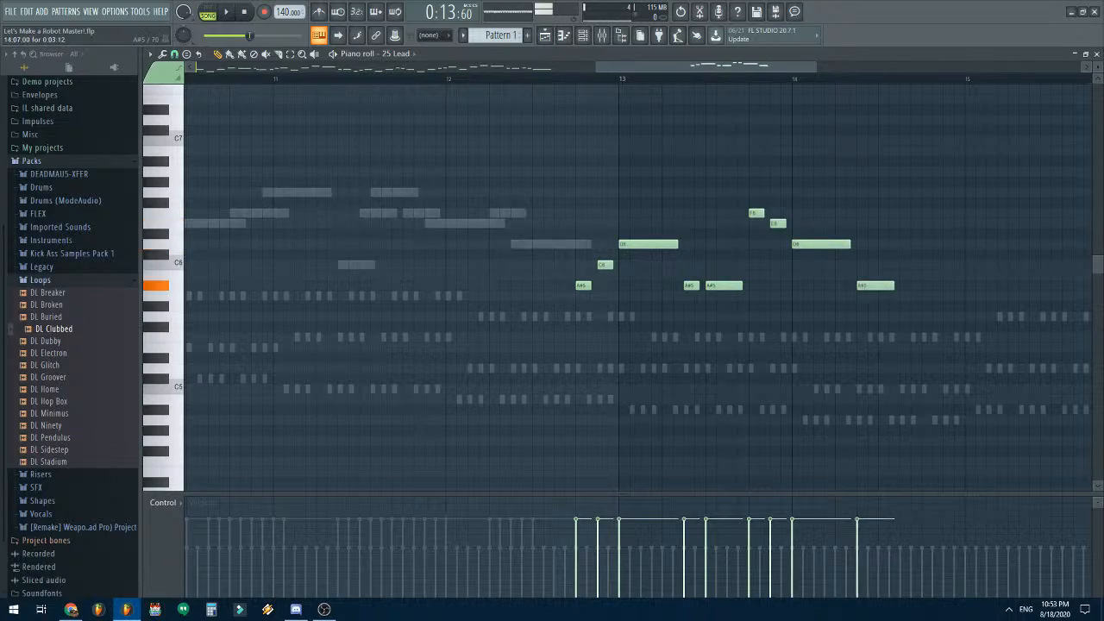
pyautogui.rightClick(864, 285)
pyautogui.moveTo(872, 295); pyautogui.dragTo(863, 296)
pyautogui.click(884, 296)
# - Play the song into bar 13 to check the new 25 Lead phrase
pyautogui.scroll(-3, 577, 107)
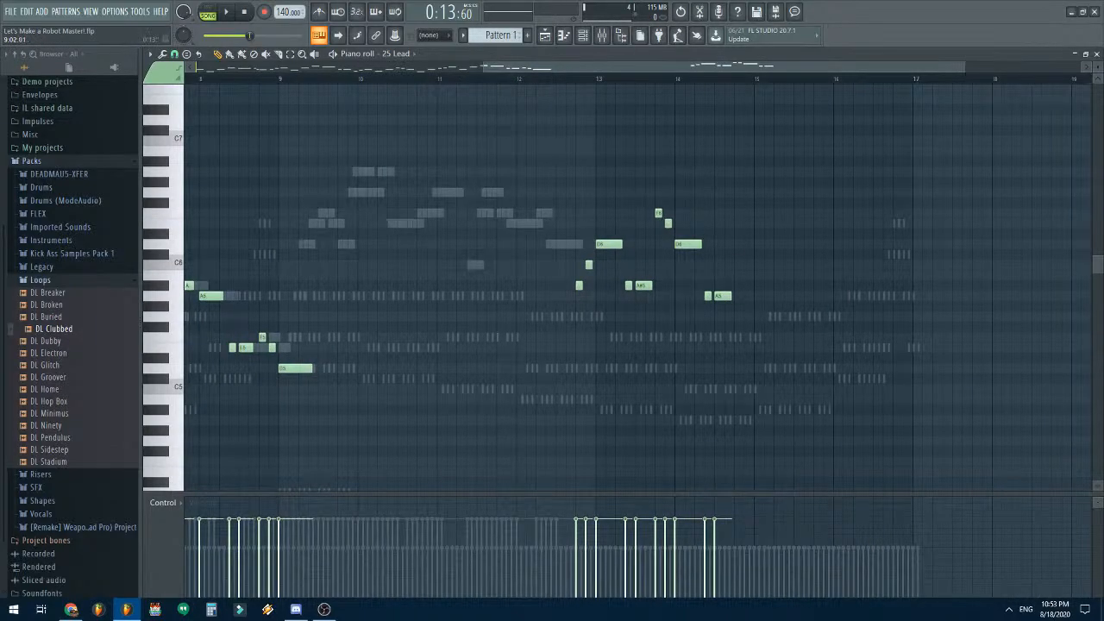
pyautogui.press('space')
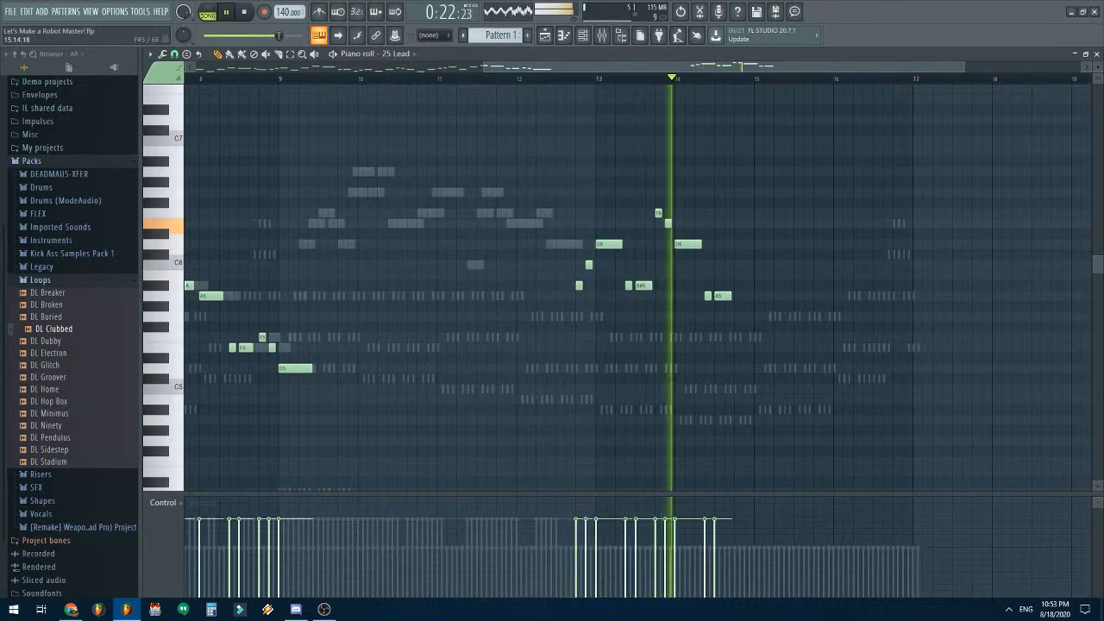
pyautogui.press('space')
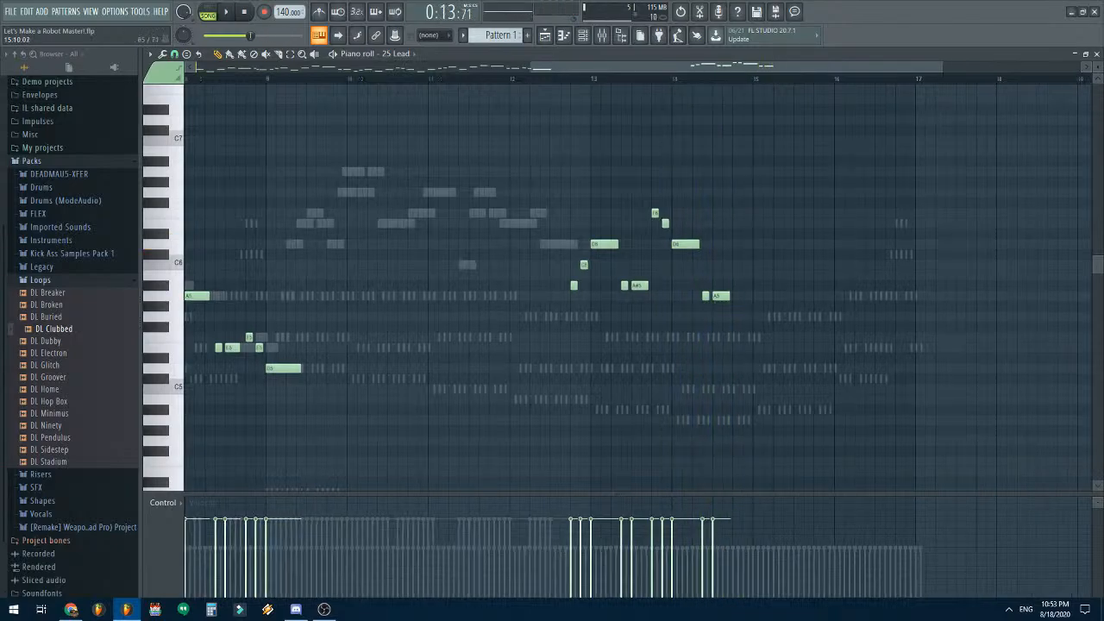
# - Add short E6 and F6 notes at the end of bar 14 and a long G6 at the start of bar 15
pyautogui.scroll(3, 766, 66)
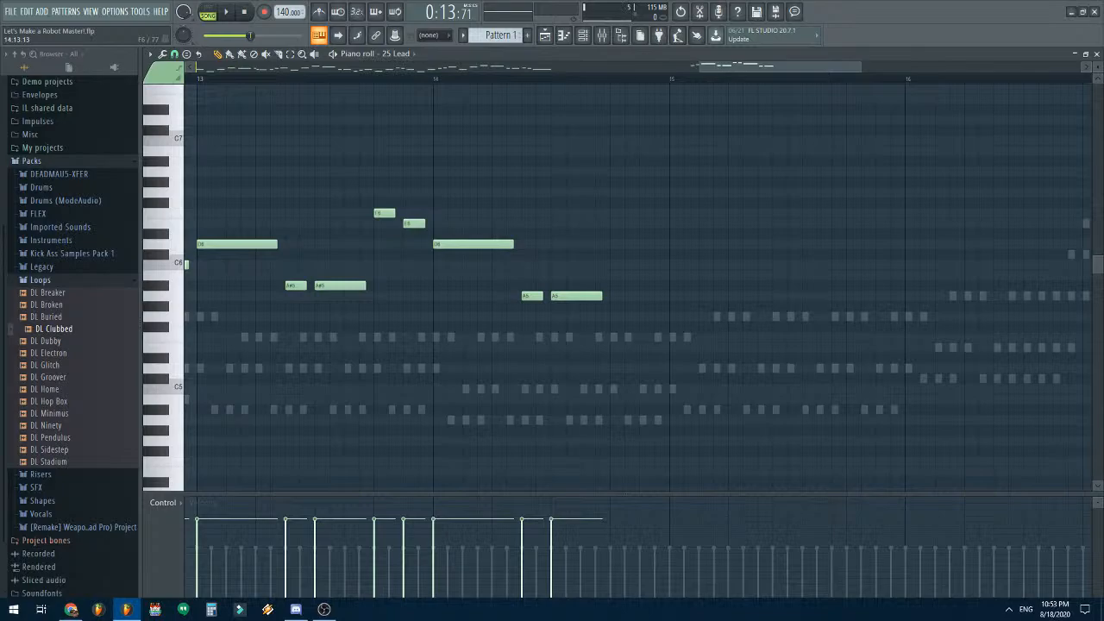
pyautogui.moveTo(617, 204); pyautogui.dragTo(618, 223)
pyautogui.click(646, 213)
pyautogui.click(474, 244)
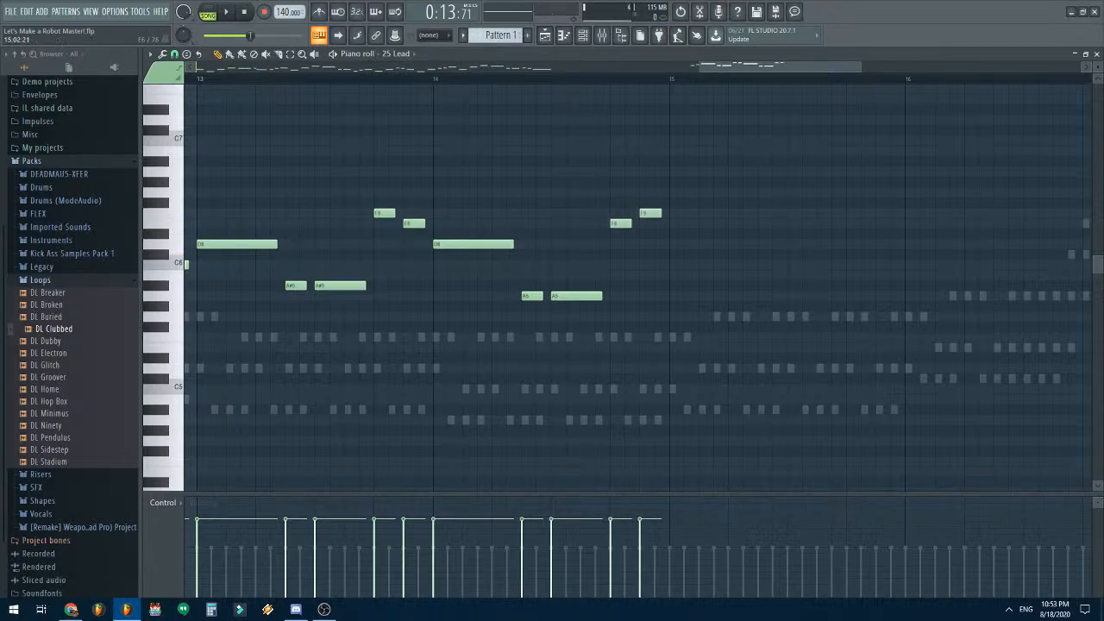
pyautogui.click(691, 193)
pyautogui.moveTo(690, 192); pyautogui.dragTo(676, 192)
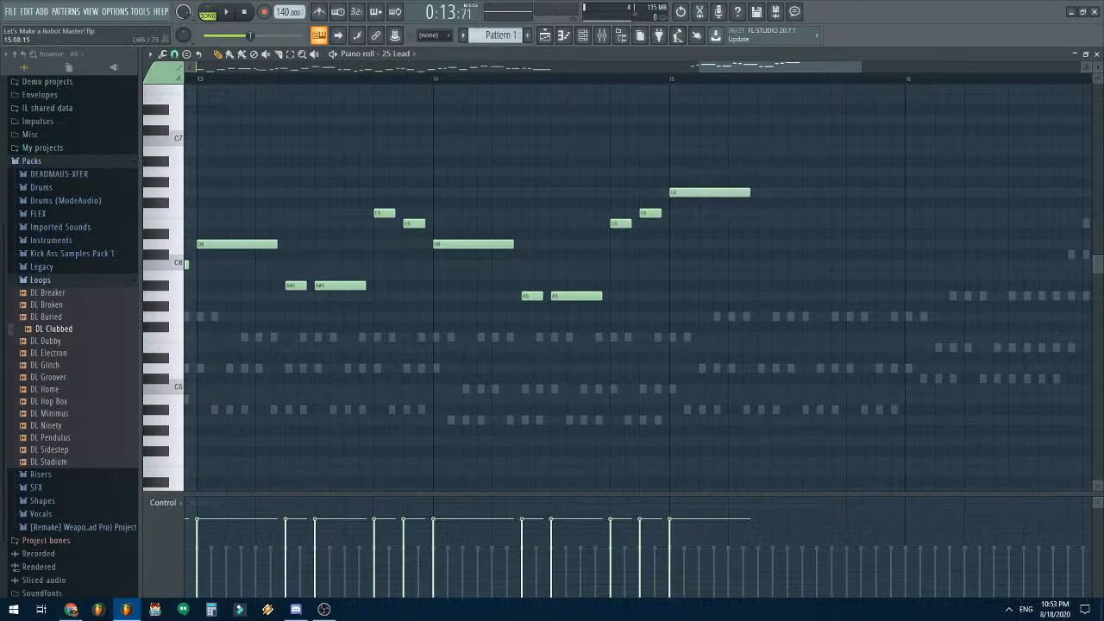
# - Add a short D6 and a slightly longer D6 after the long G6 in bar 15 of the 25 Lead
pyautogui.click(747, 233)
pyautogui.moveTo(747, 233); pyautogui.dragTo(761, 244)
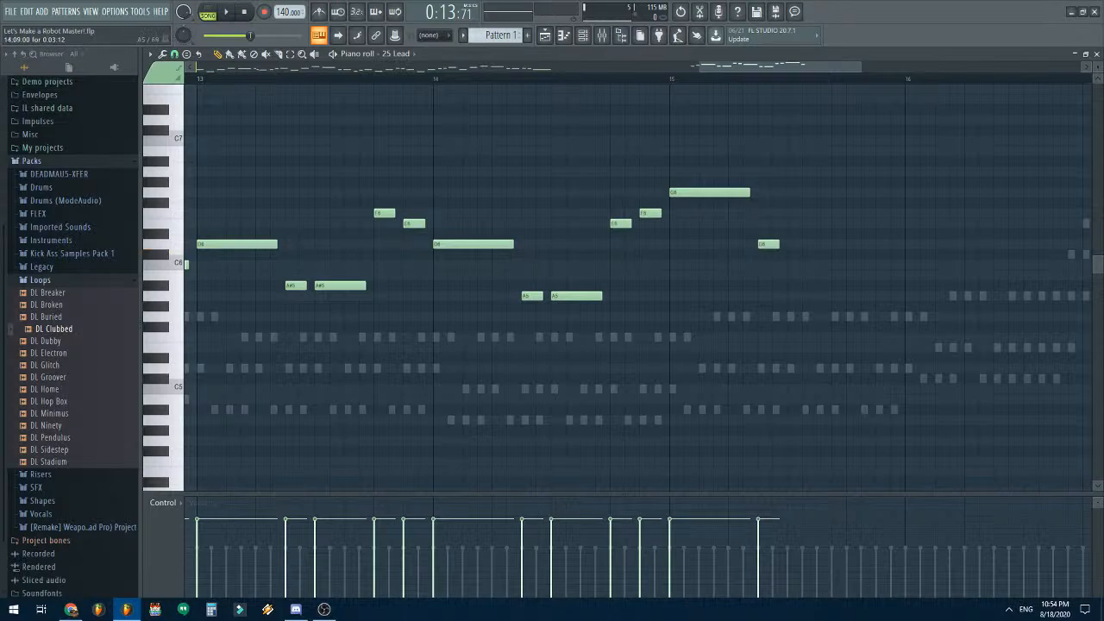
pyautogui.click(790, 244)
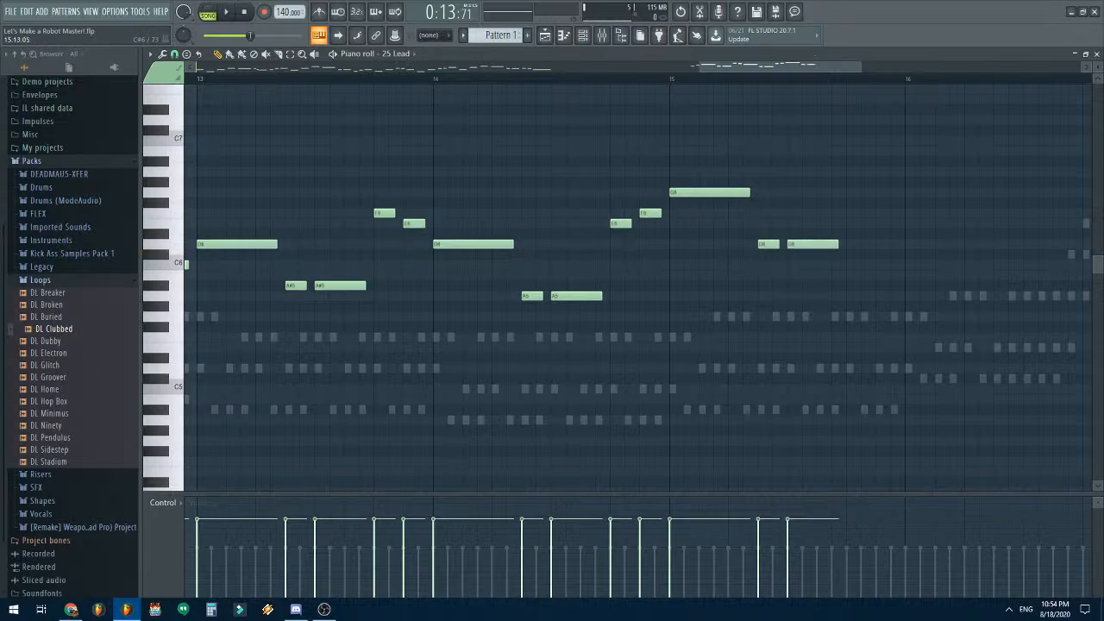
pyautogui.scroll(2, 790, 244)
pyautogui.moveTo(837, 306); pyautogui.dragTo(824, 306)
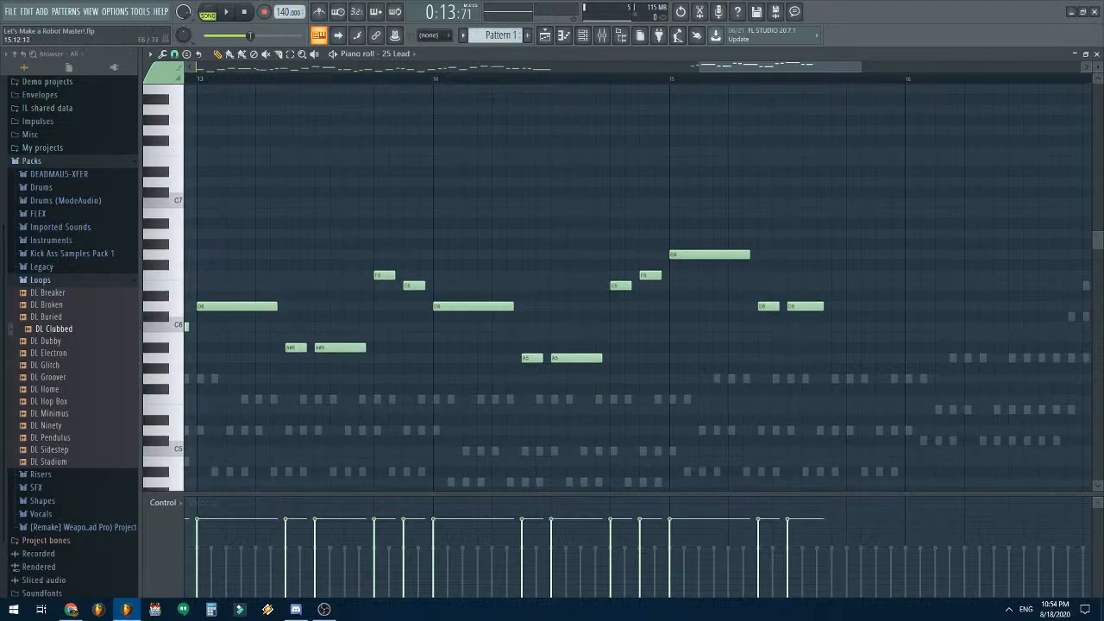
# - Add an E6 and a short F6 at the end of bar 15 and a long E6 at the start of bar 16
pyautogui.click(836, 285)
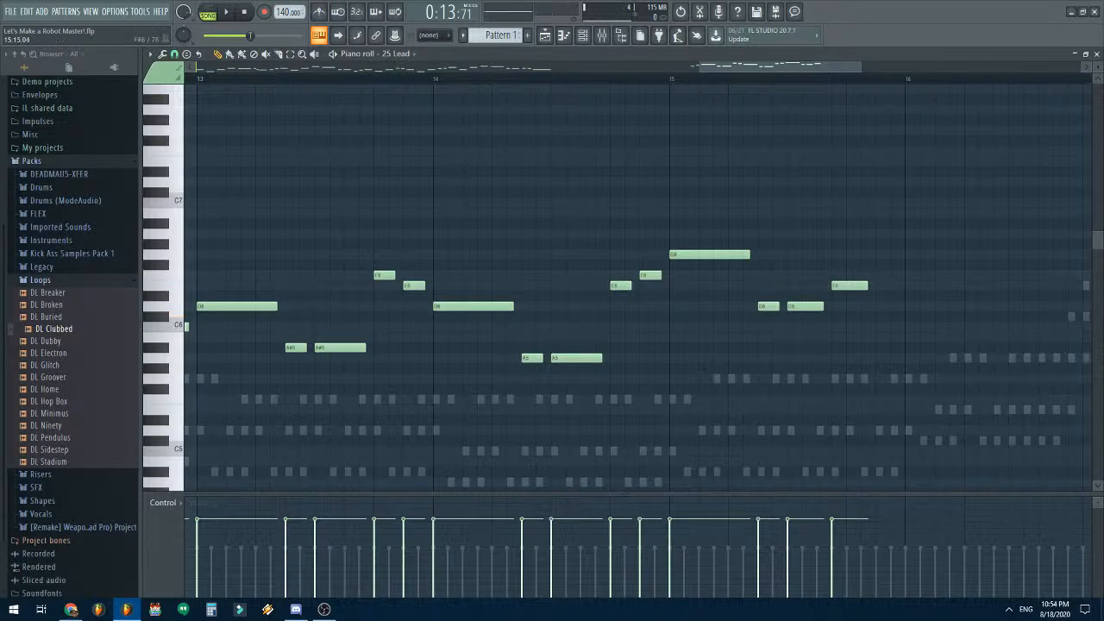
pyautogui.click(879, 275)
pyautogui.click(732, 255)
pyautogui.click(911, 285)
pyautogui.scroll(-2, 764, 250)
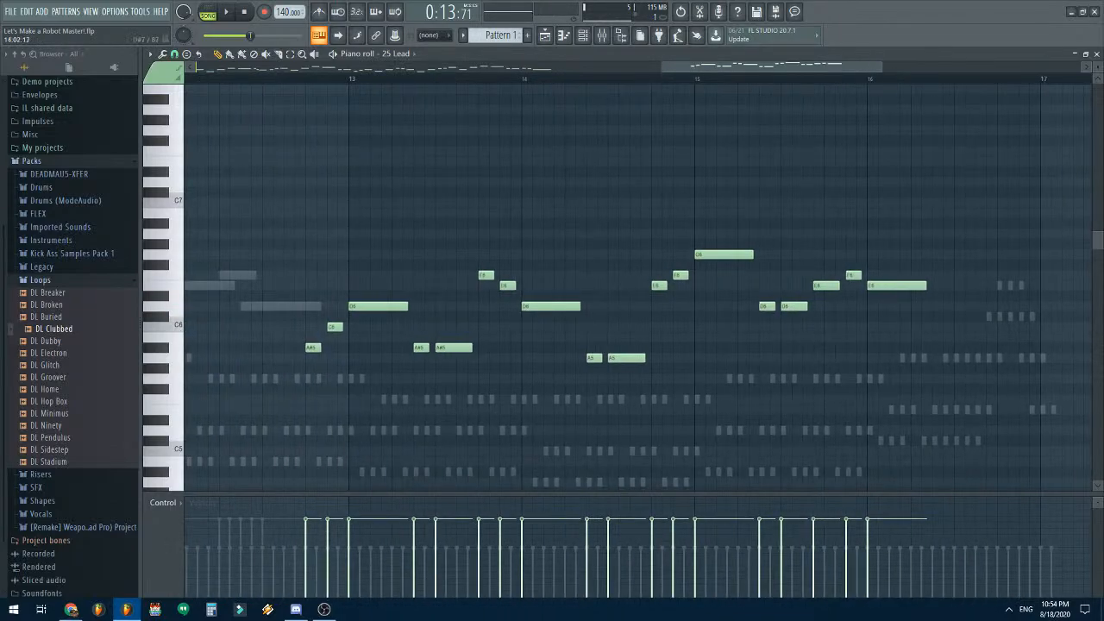
# - View the 12.5 Fami Lead notes and play the song into bar 16 to check the 25 Lead melody
pyautogui.click(396, 54)
pyautogui.click(410, 110)
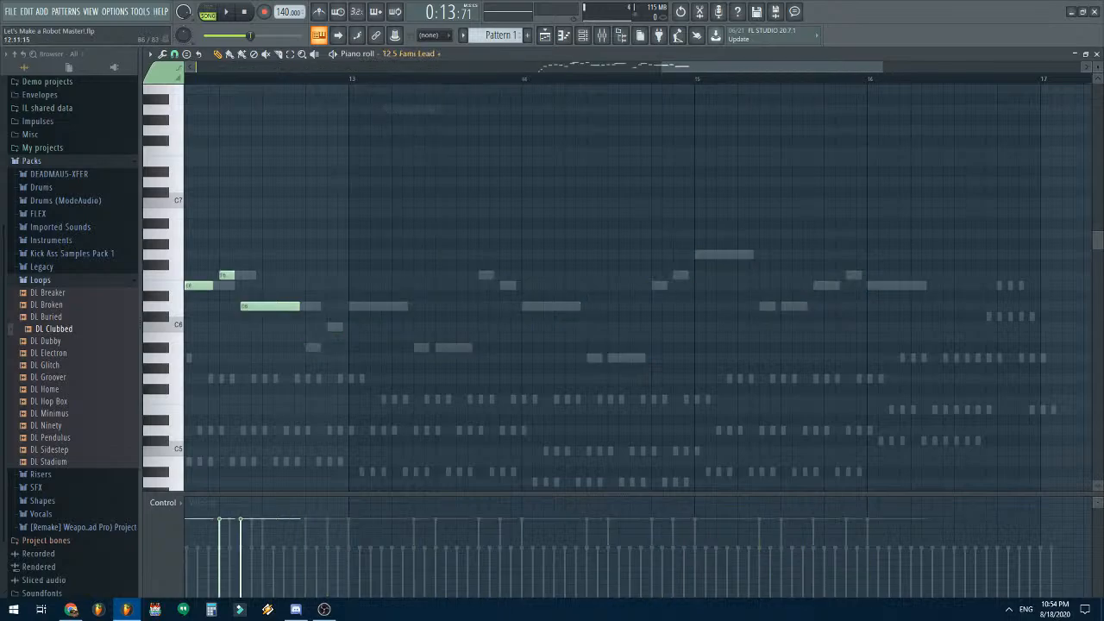
pyautogui.scroll(5, 189, 297)
pyautogui.click(261, 296)
pyautogui.rightClick(260, 295)
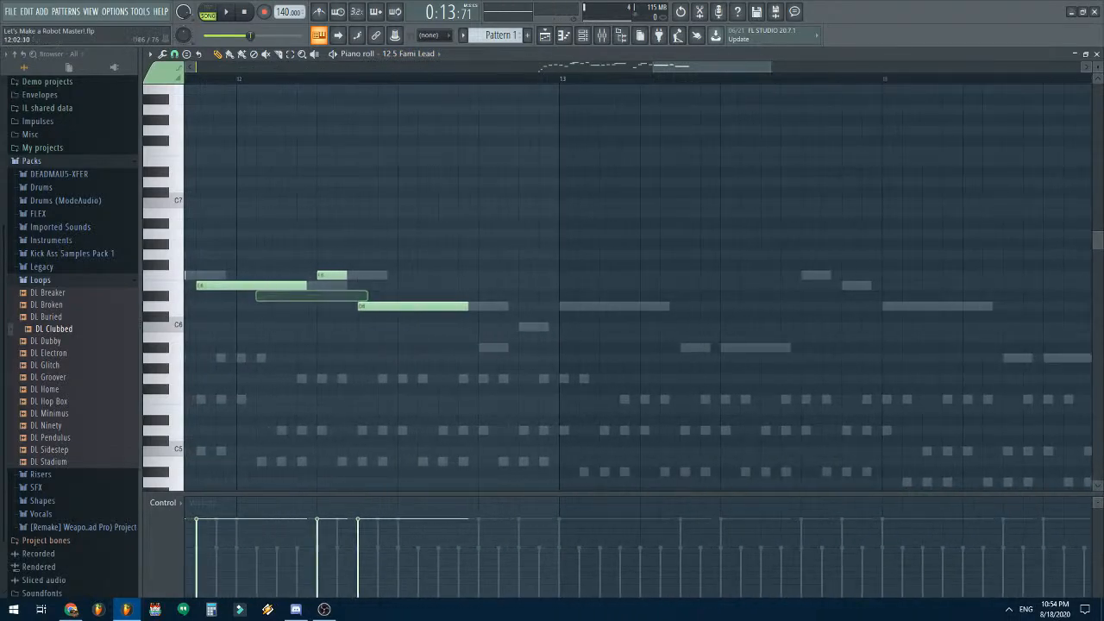
pyautogui.scroll(-1, 261, 244)
pyautogui.scroll(-1, 257, 259)
pyautogui.press('space')
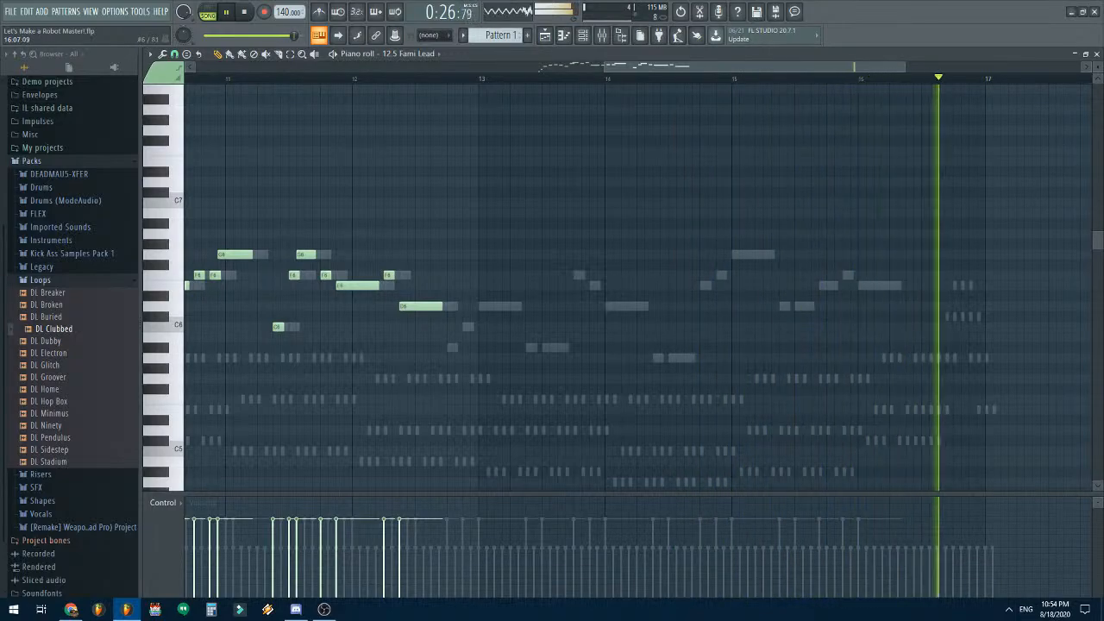
pyautogui.press('space')
# - Lengthen the long E6 at the start of bar 16 in the 25 Lead using 1/4 step snap, and restore Cell snap
pyautogui.click(410, 53)
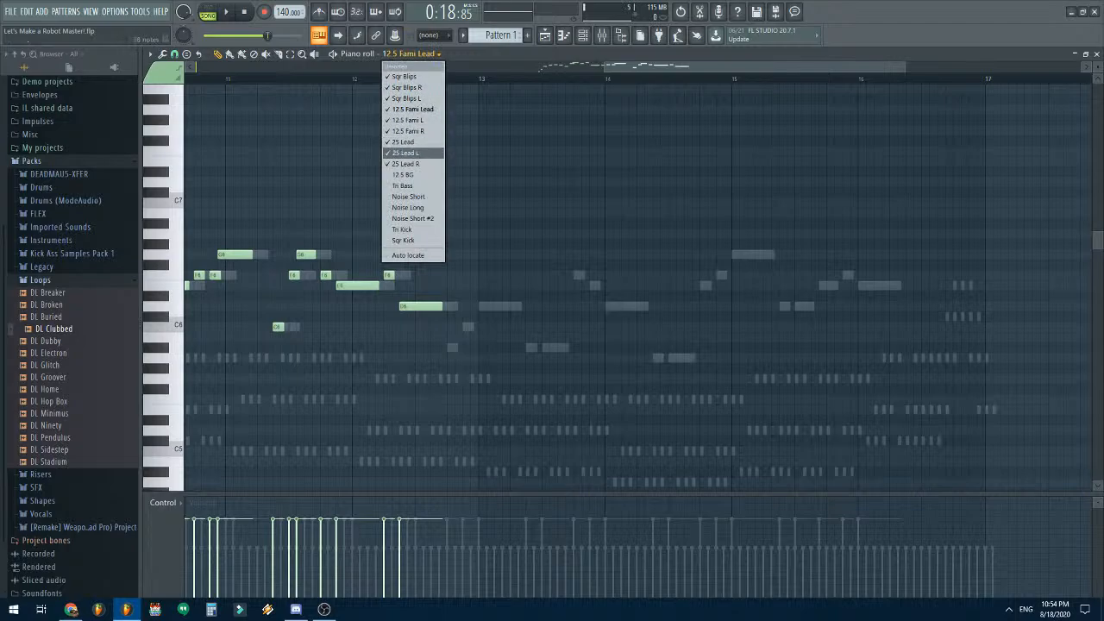
pyautogui.click(404, 141)
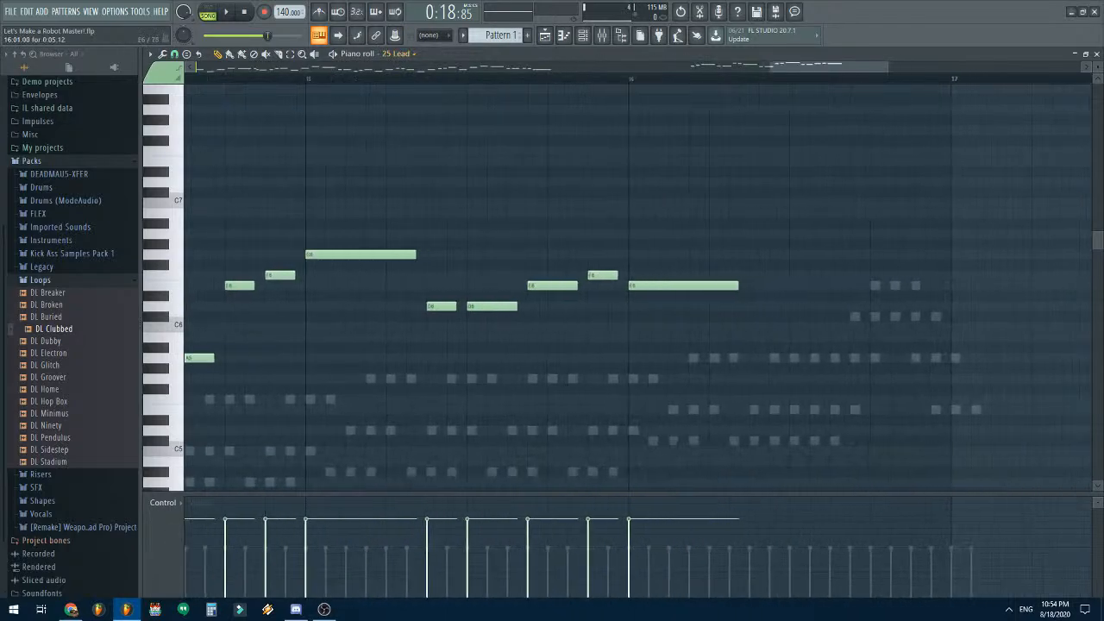
pyautogui.click(174, 53)
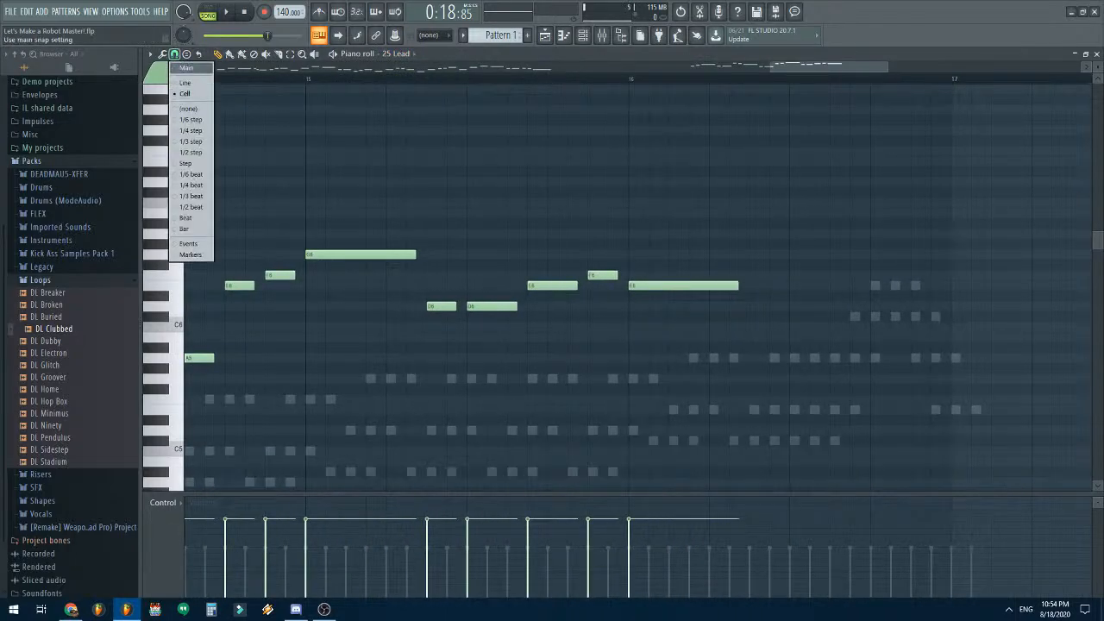
pyautogui.click(192, 130)
pyautogui.moveTo(737, 285); pyautogui.dragTo(752, 285)
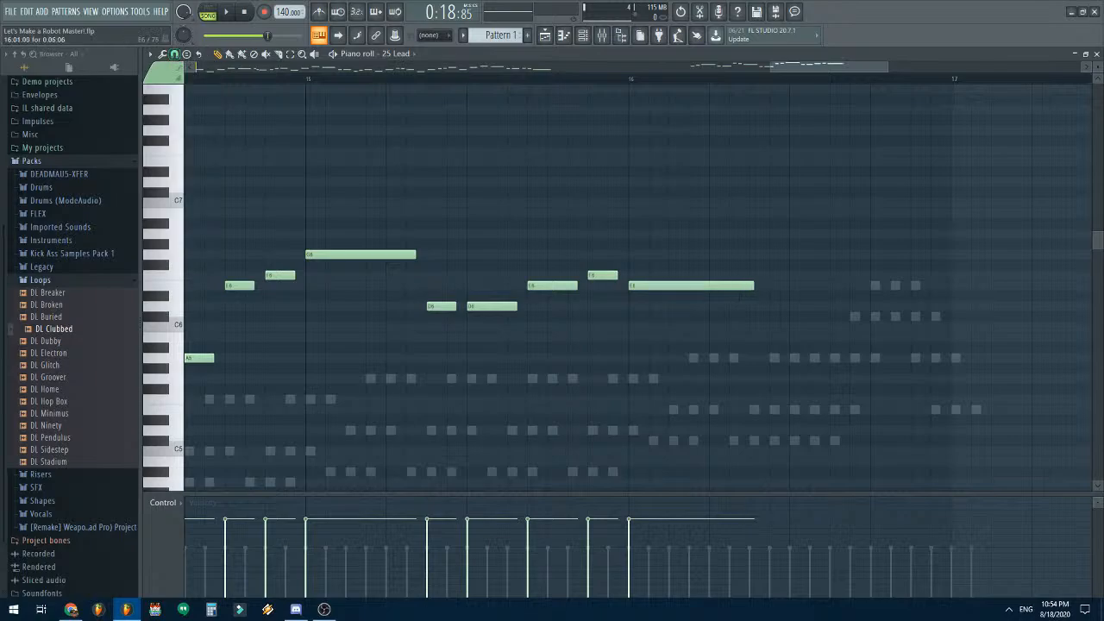
pyautogui.click(175, 53)
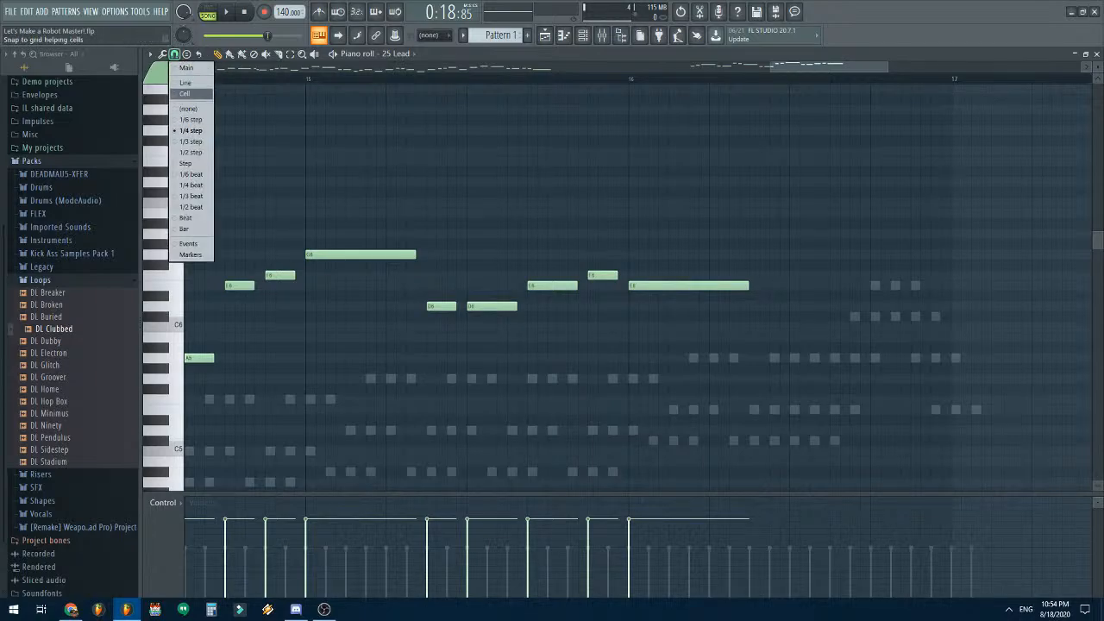
pyautogui.click(191, 93)
# - Add an A6 about eight steps long directly after the E6 in bar 16
pyautogui.scroll(3, 620, 285)
pyautogui.moveTo(758, 306); pyautogui.dragTo(758, 327)
pyautogui.moveTo(869, 326); pyautogui.dragTo(910, 327)
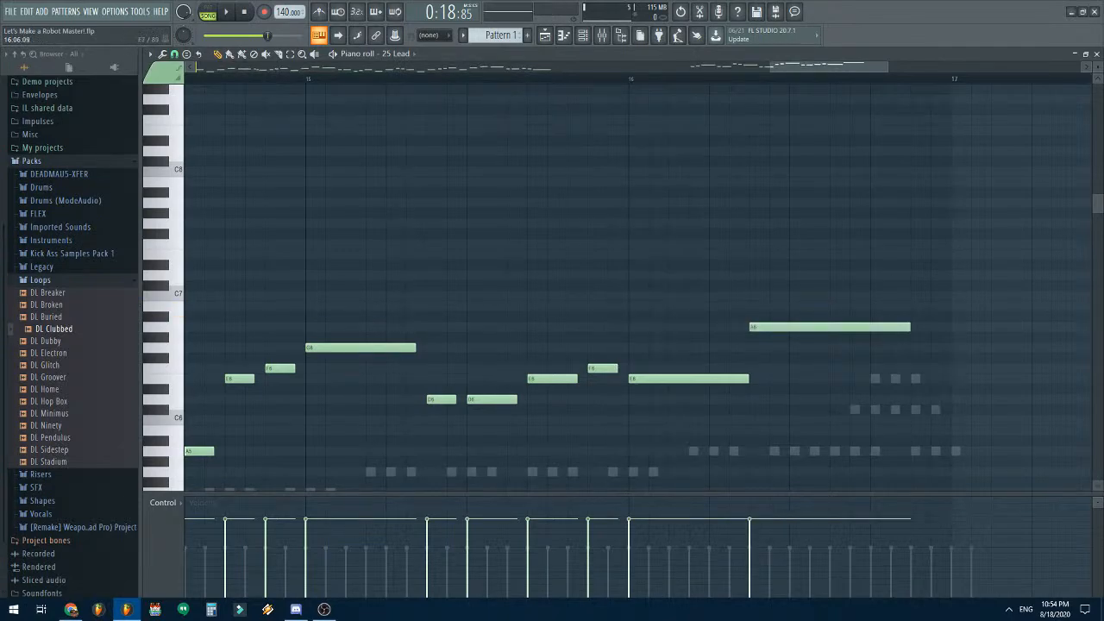
# - Switch to the 12.5 Fami Lead and play the song through bar 13 to hear where its part ends
pyautogui.scroll(-3, 690, 241)
pyautogui.scroll(-3, 286, 200)
pyautogui.click(379, 54)
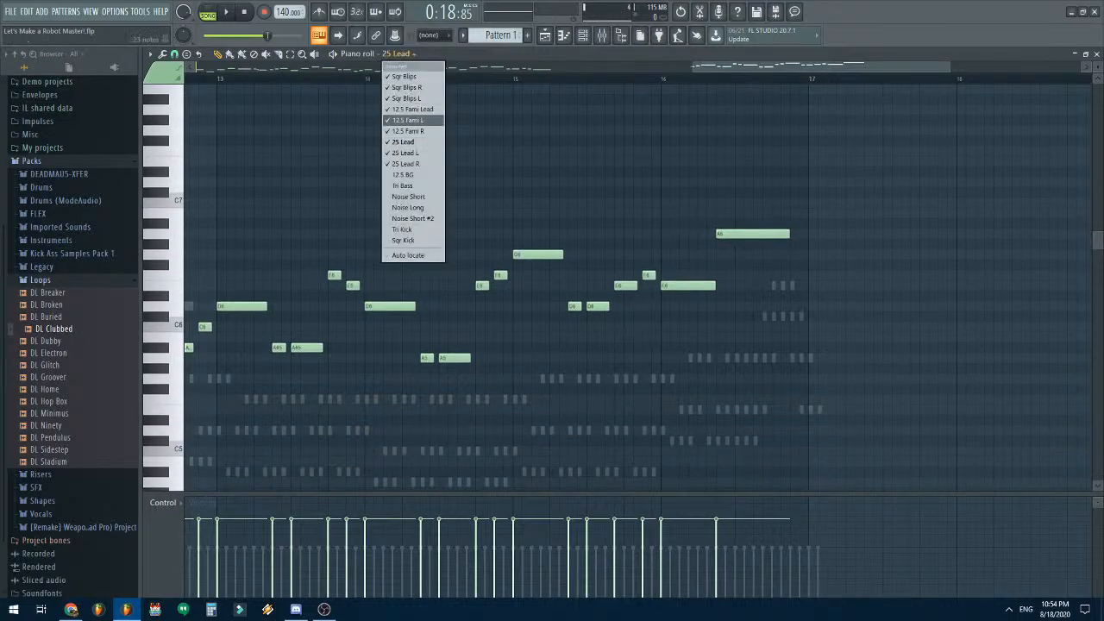
pyautogui.click(386, 109)
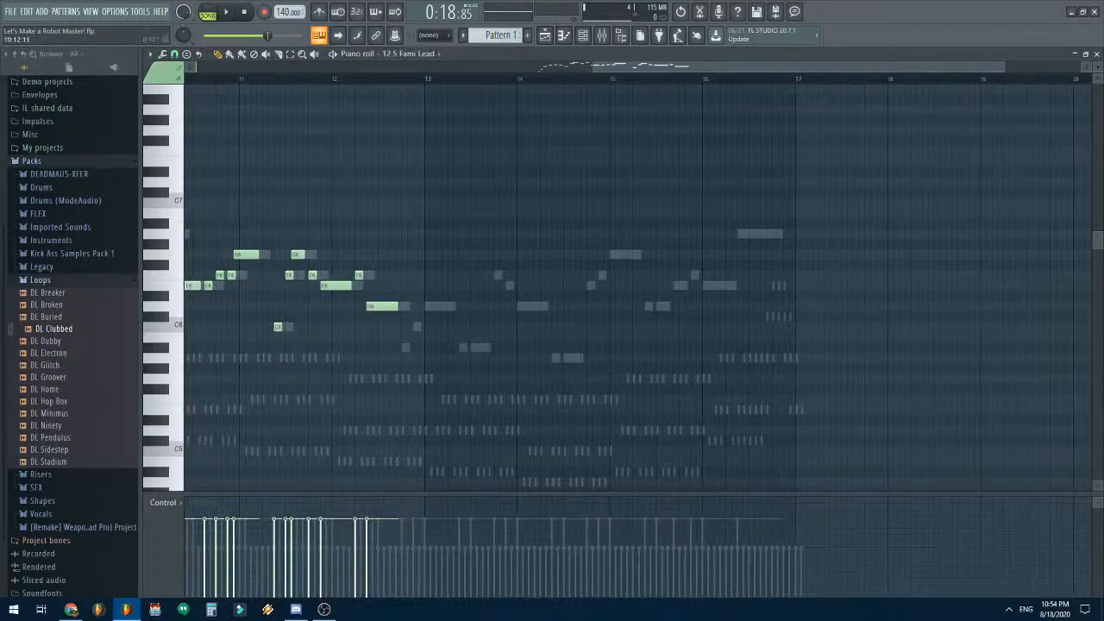
pyautogui.press('space')
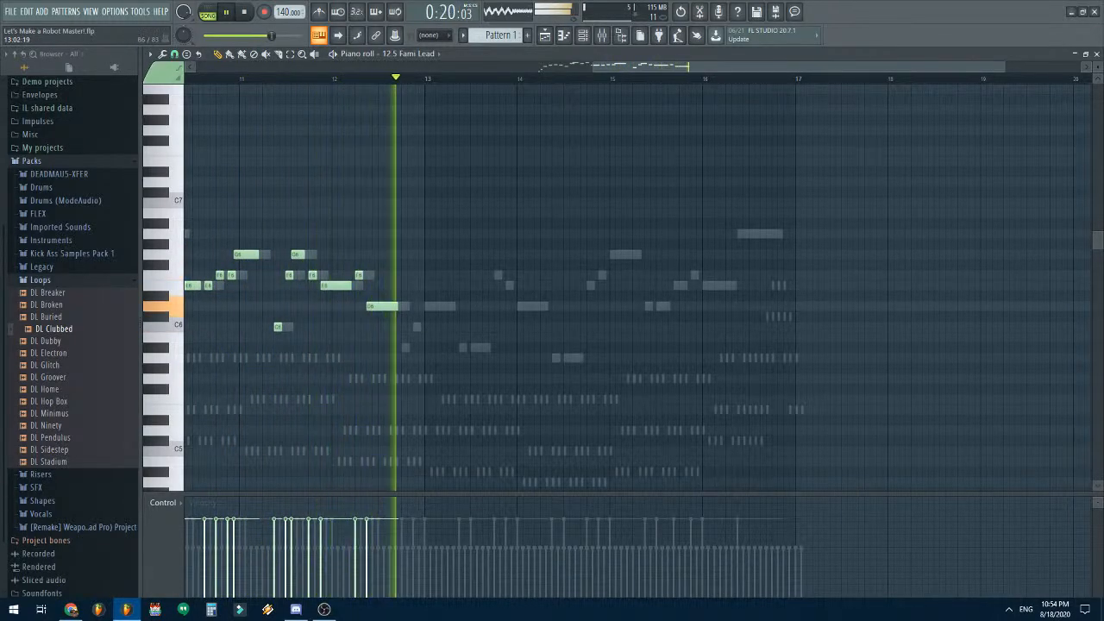
pyautogui.scroll(3, 379, 226)
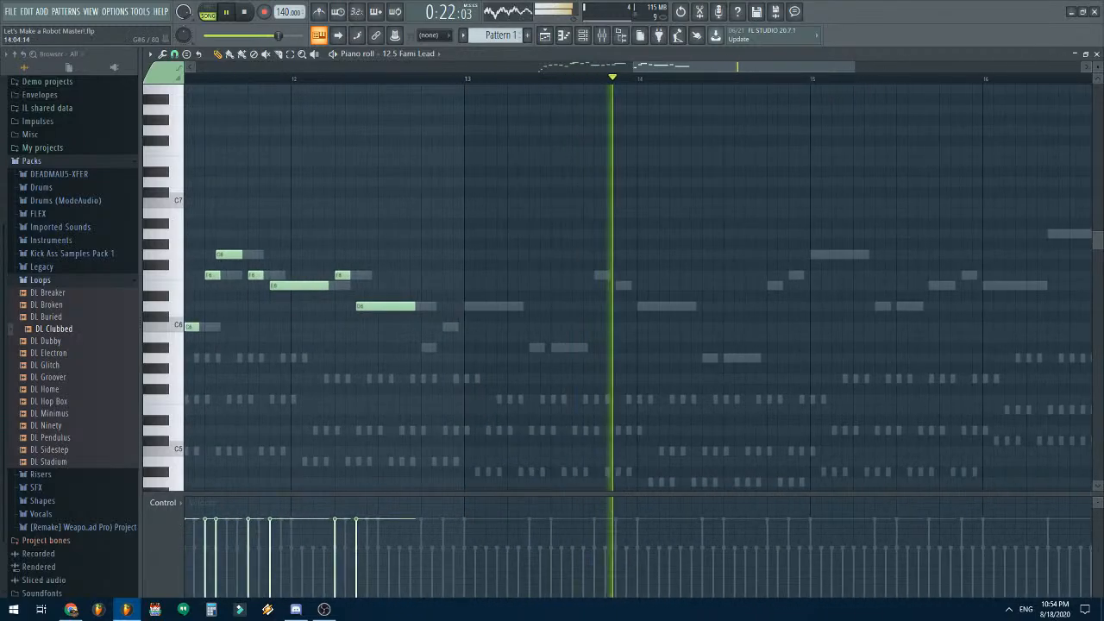
pyautogui.press('space')
# - Add short G5 and A5 notes at the end of bar 12 and a long A#5 at the start of bar 13
pyautogui.scroll(-1, 431, 345)
pyautogui.click(427, 357)
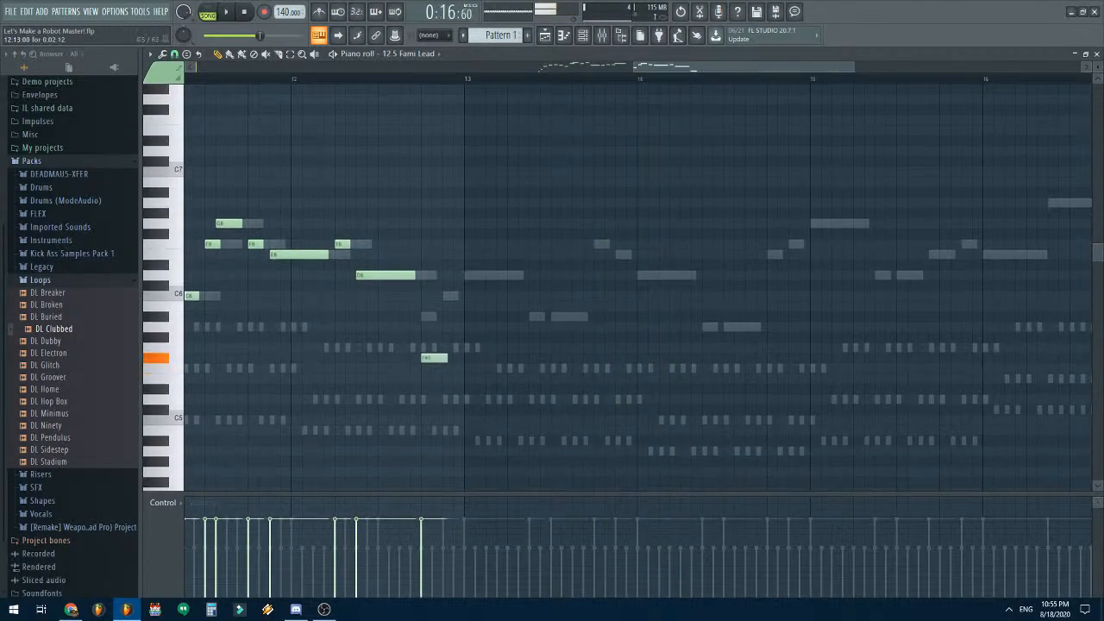
pyautogui.moveTo(427, 357); pyautogui.dragTo(427, 348)
pyautogui.click(343, 244)
pyautogui.rightClick(432, 348)
pyautogui.click(427, 348)
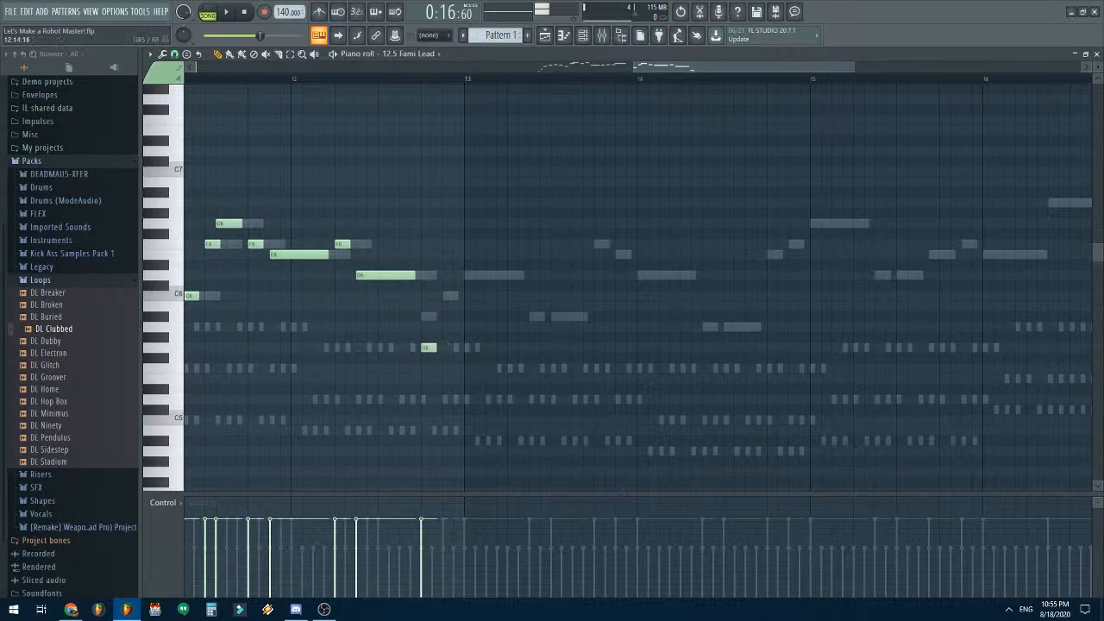
pyautogui.click(447, 327)
pyautogui.moveTo(470, 306); pyautogui.dragTo(521, 317)
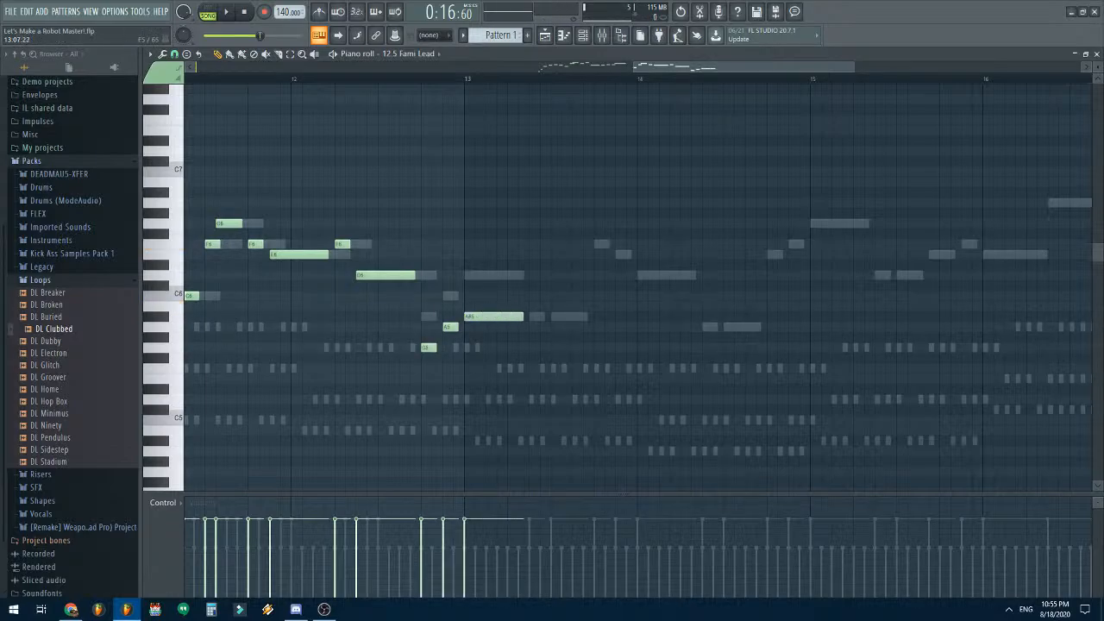
# - Add a short F5 and a longer F5 after the A#5 in bar 13, matching the 25 Lead rhythm
pyautogui.moveTo(538, 357); pyautogui.dragTo(538, 367)
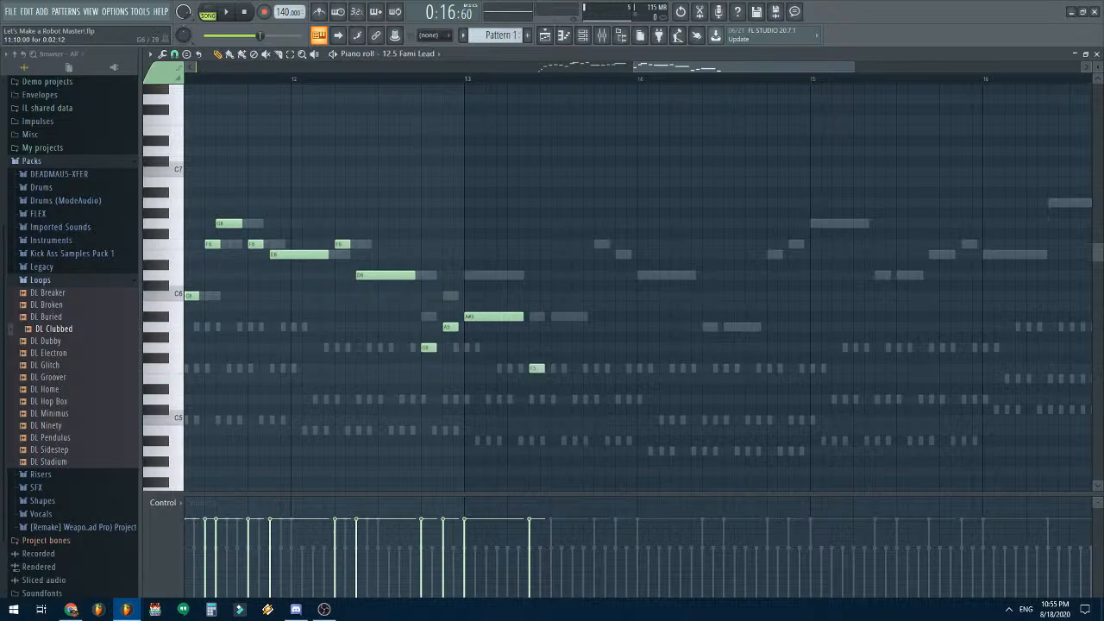
pyautogui.click(556, 368)
pyautogui.moveTo(566, 369); pyautogui.dragTo(587, 369)
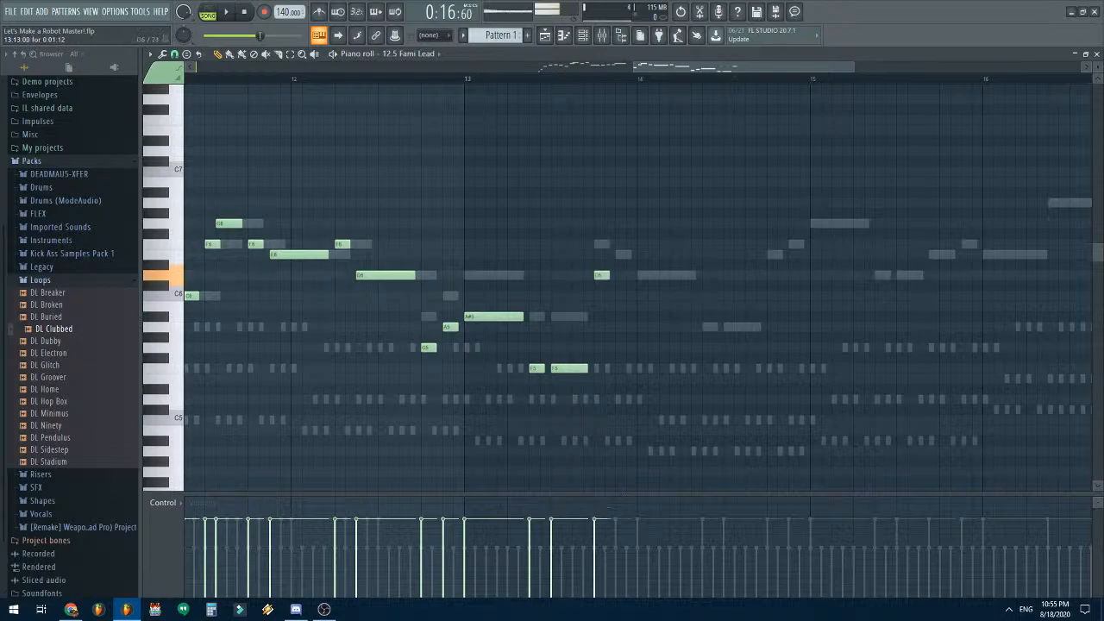
# - Add short D6 and C6 notes at the end of bar 13 and a long A5 at the start of bar 14
pyautogui.click(599, 275)
pyautogui.click(621, 295)
pyautogui.click(640, 327)
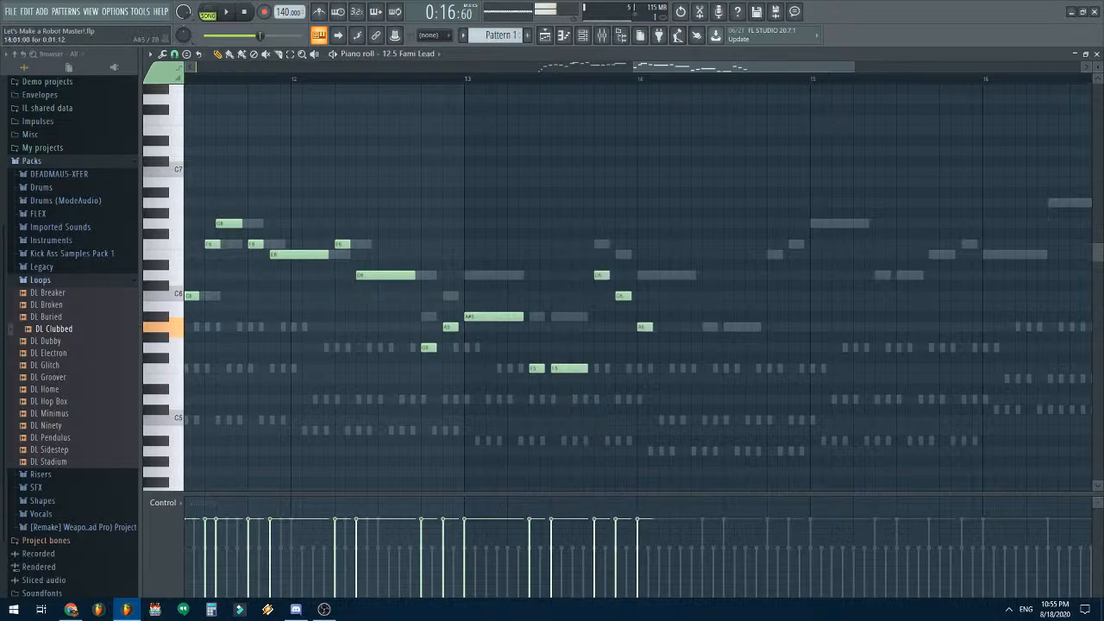
pyautogui.moveTo(652, 327); pyautogui.dragTo(695, 327)
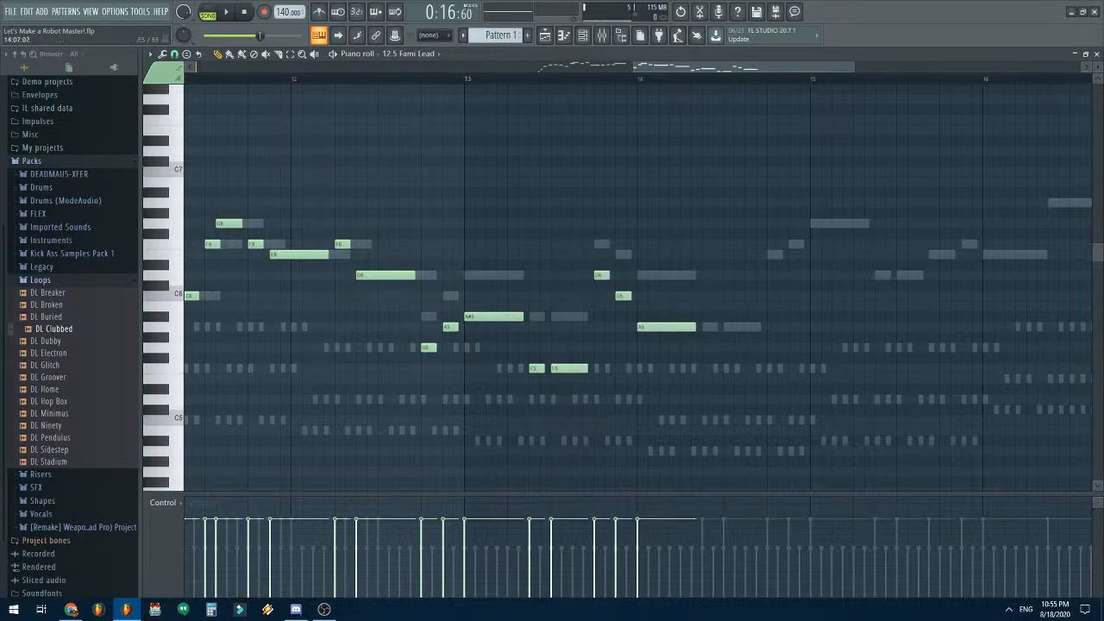
# - Add a short and a longer F5 note late in bar 14 of the 12.5 Fami Lead and play the passage back
pyautogui.click(705, 368)
pyautogui.click(730, 368)
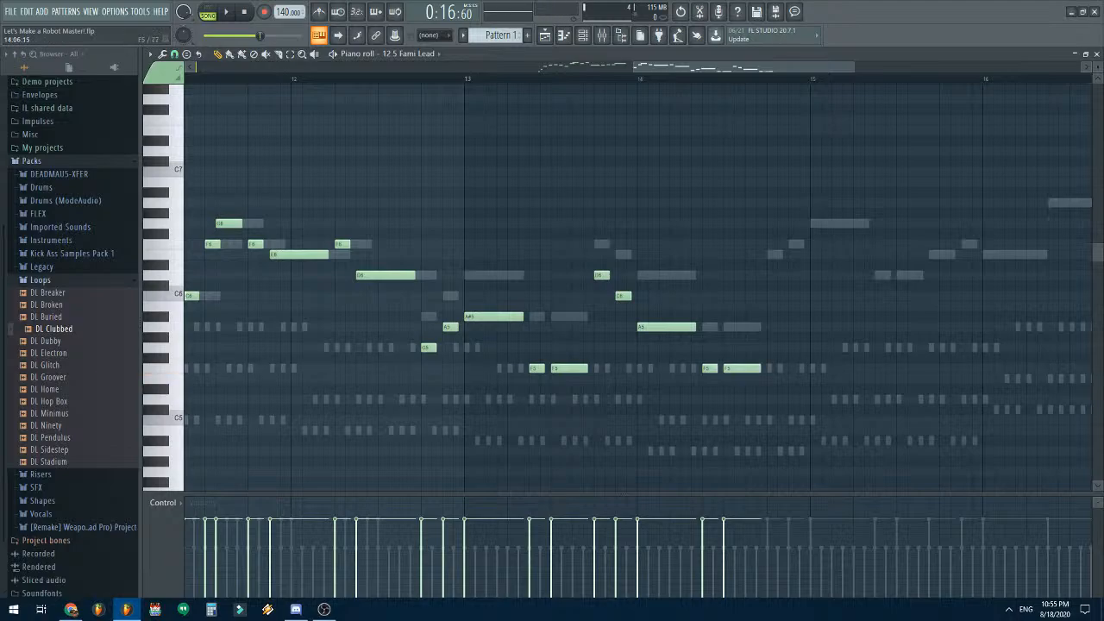
pyautogui.press('space')
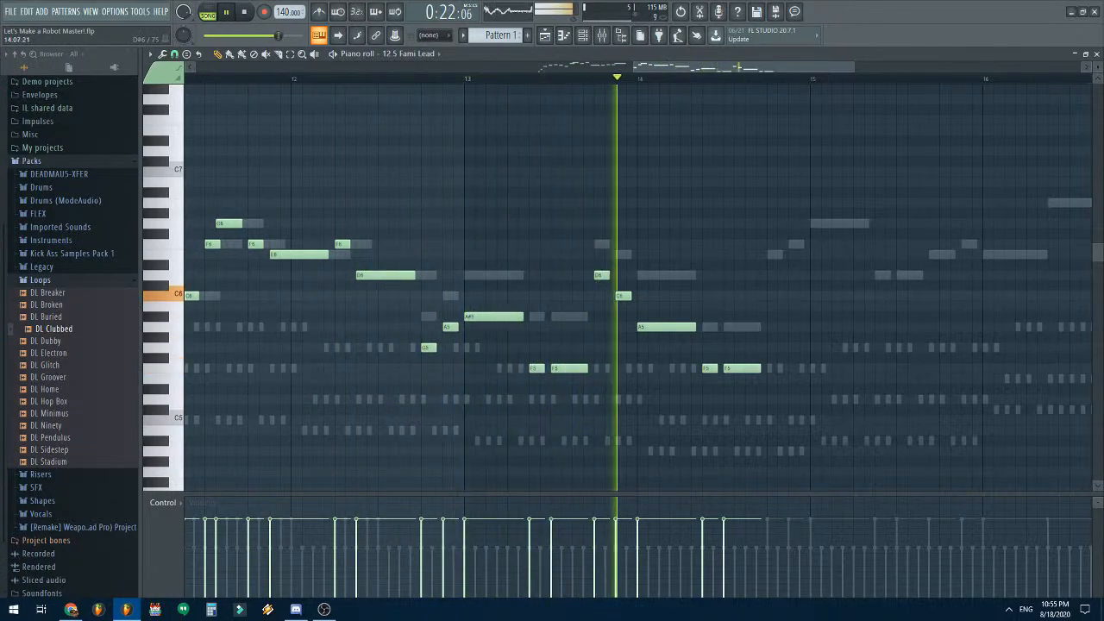
pyautogui.press('space')
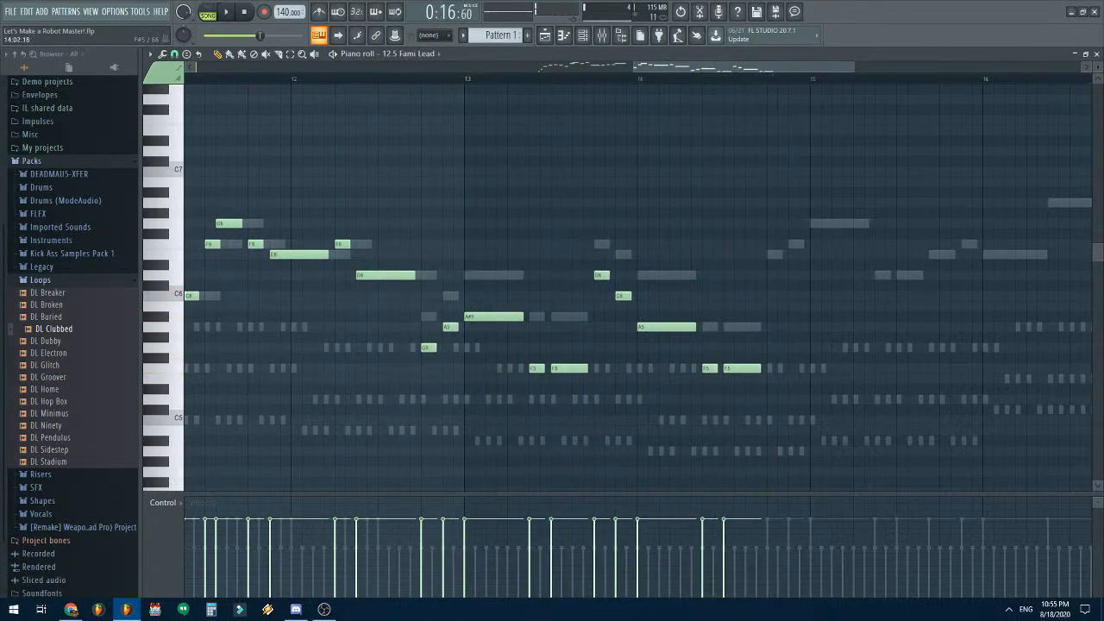
# - Add short A#5 and C6 notes leading into a longer D6 at bar 15, followed by two A#5 notes
pyautogui.moveTo(773, 296); pyautogui.dragTo(815, 275)
pyautogui.click(662, 326)
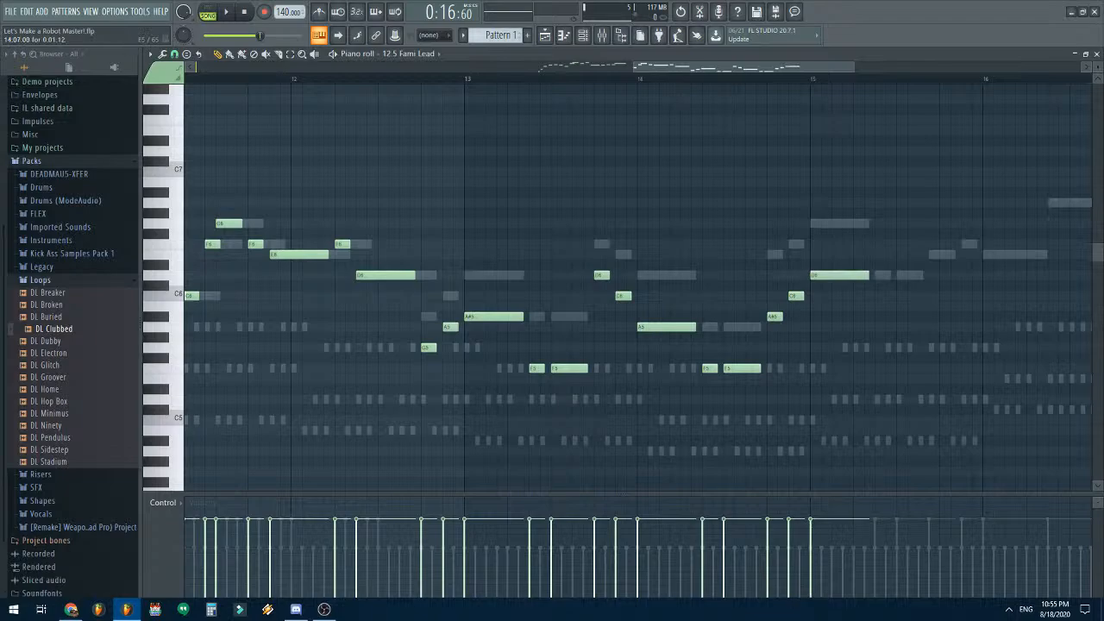
pyautogui.moveTo(879, 306); pyautogui.dragTo(879, 316)
pyautogui.click(901, 317)
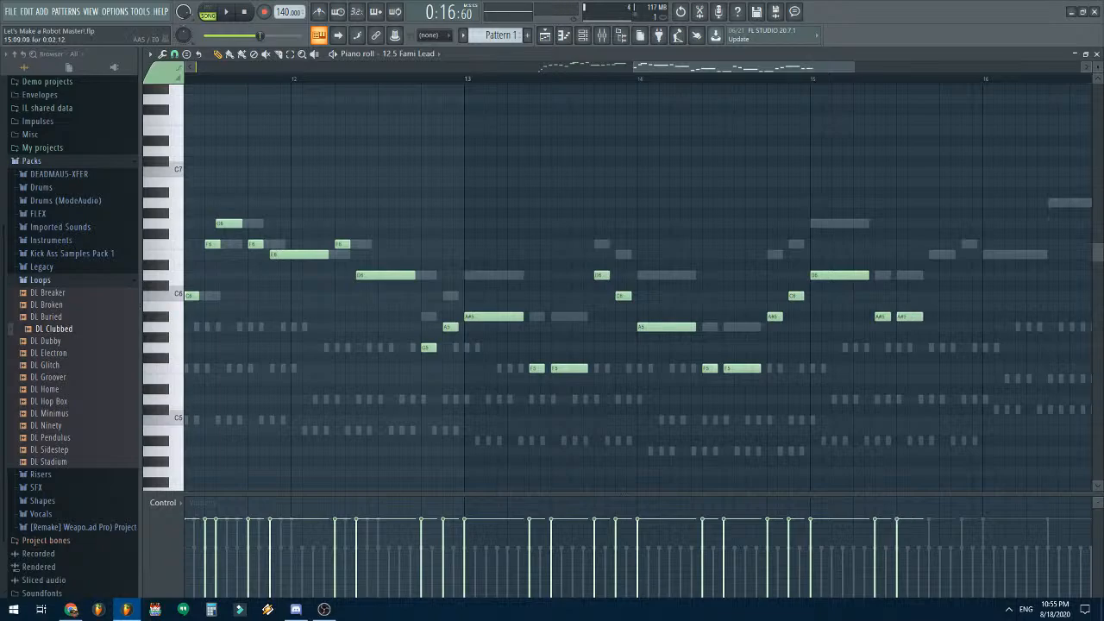
# - Add C6 and D6 notes at the end of bar 15 and a longer C#6 note at the start of bar 16
pyautogui.click(933, 296)
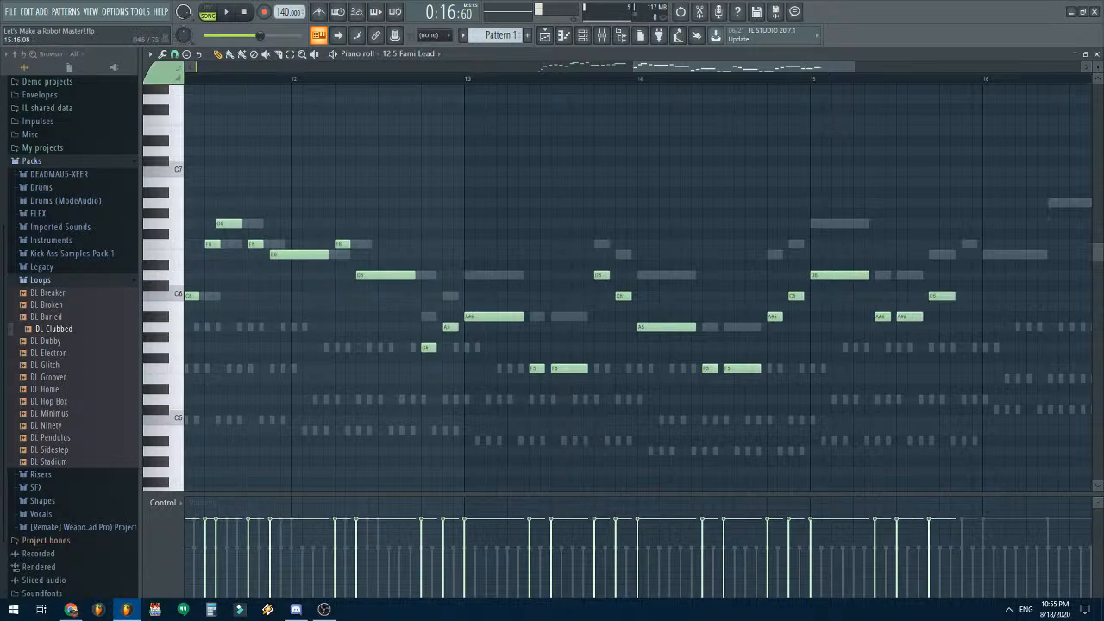
pyautogui.click(966, 275)
pyautogui.click(940, 296)
pyautogui.click(988, 275)
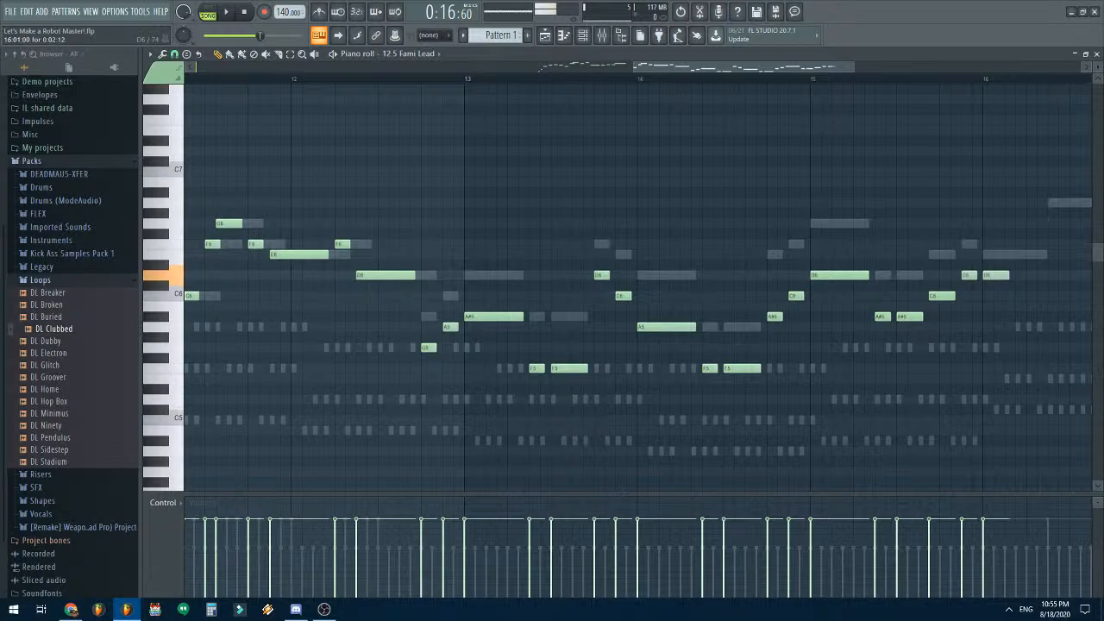
pyautogui.moveTo(989, 275); pyautogui.dragTo(988, 286)
pyautogui.doubleClick(988, 285)
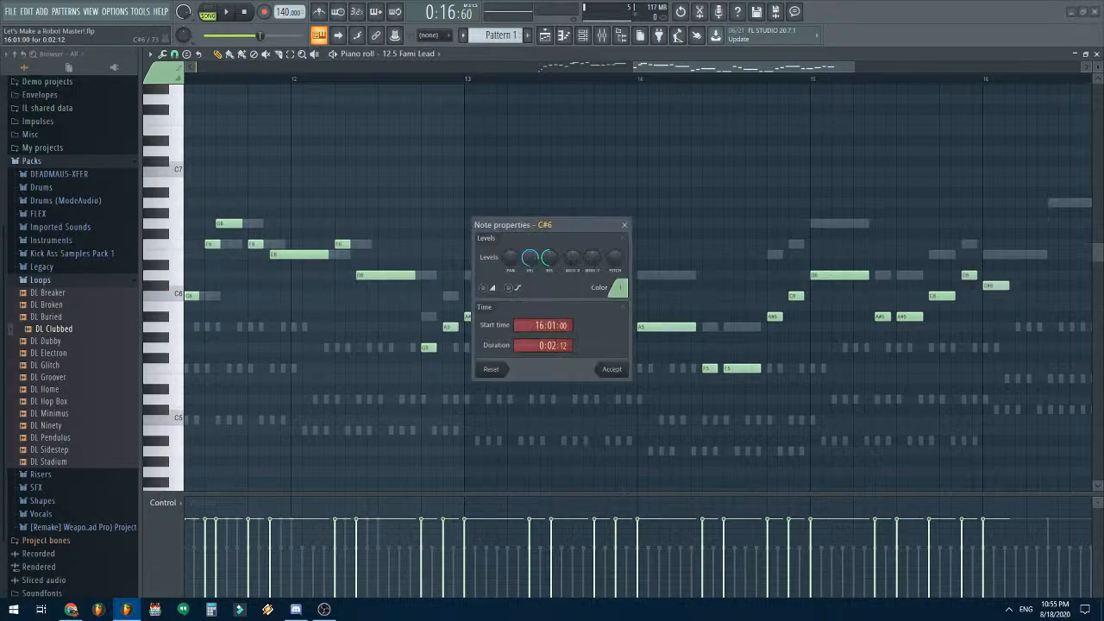
pyautogui.click(624, 225)
pyautogui.moveTo(1007, 285); pyautogui.dragTo(1041, 285)
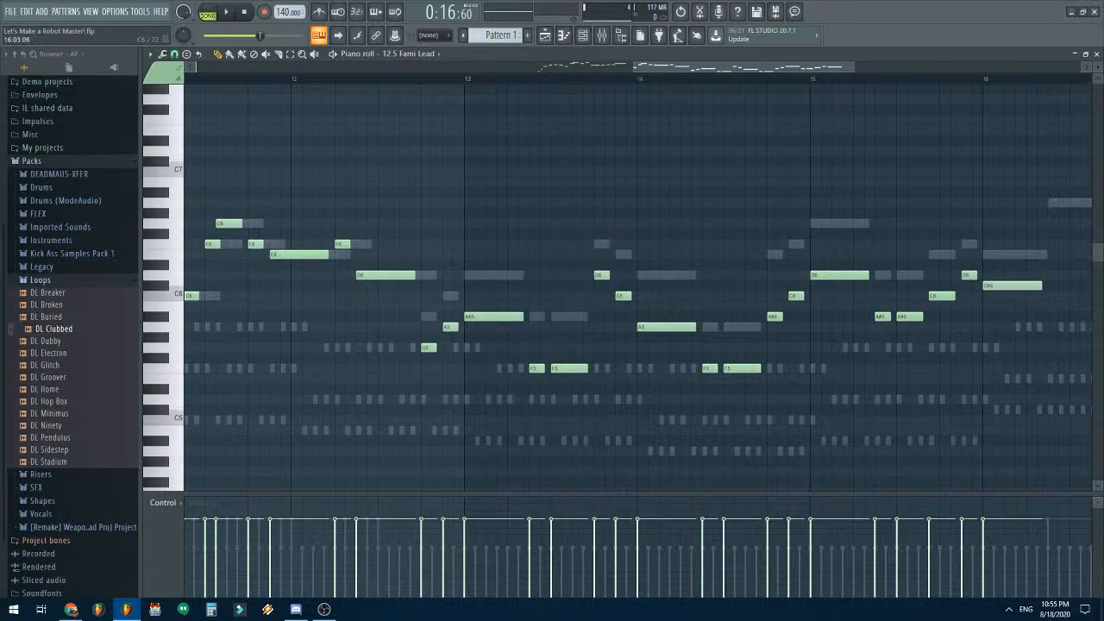
# - Lengthen the C#6 note in bar 16 slightly and add a long E6 note beneath the ghosted final lead note
pyautogui.scroll(3, 985, 294)
pyautogui.hscroll(5, 985, 276)
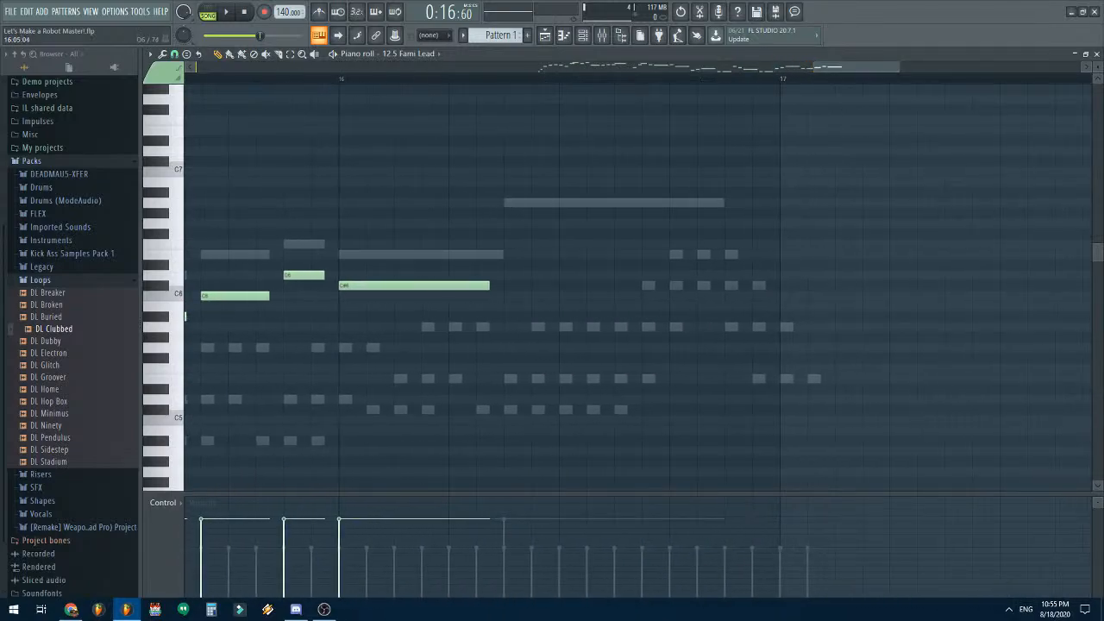
pyautogui.scroll(3, 454, 277)
pyautogui.scroll(-5, 507, 285)
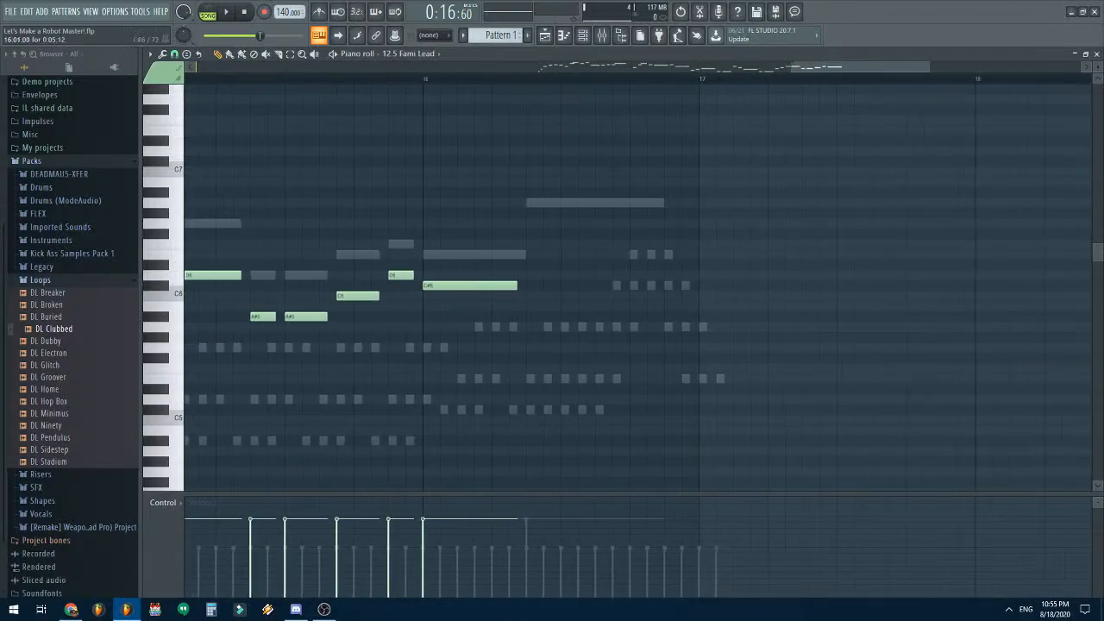
pyautogui.moveTo(516, 285); pyautogui.dragTo(534, 285)
pyautogui.click(534, 255)
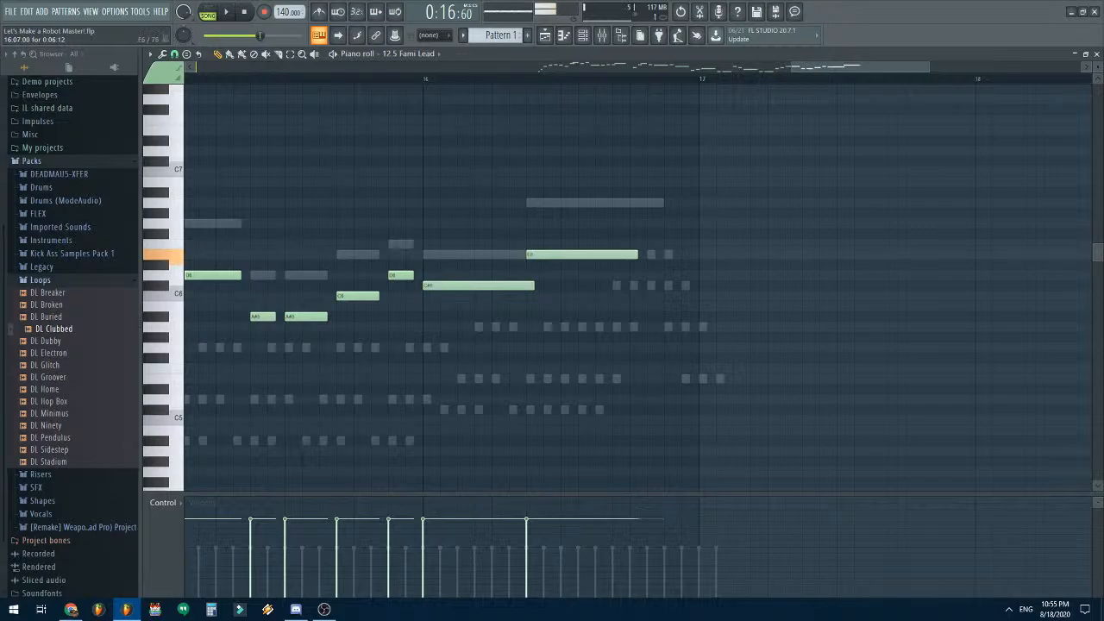
pyautogui.moveTo(637, 254); pyautogui.dragTo(655, 254)
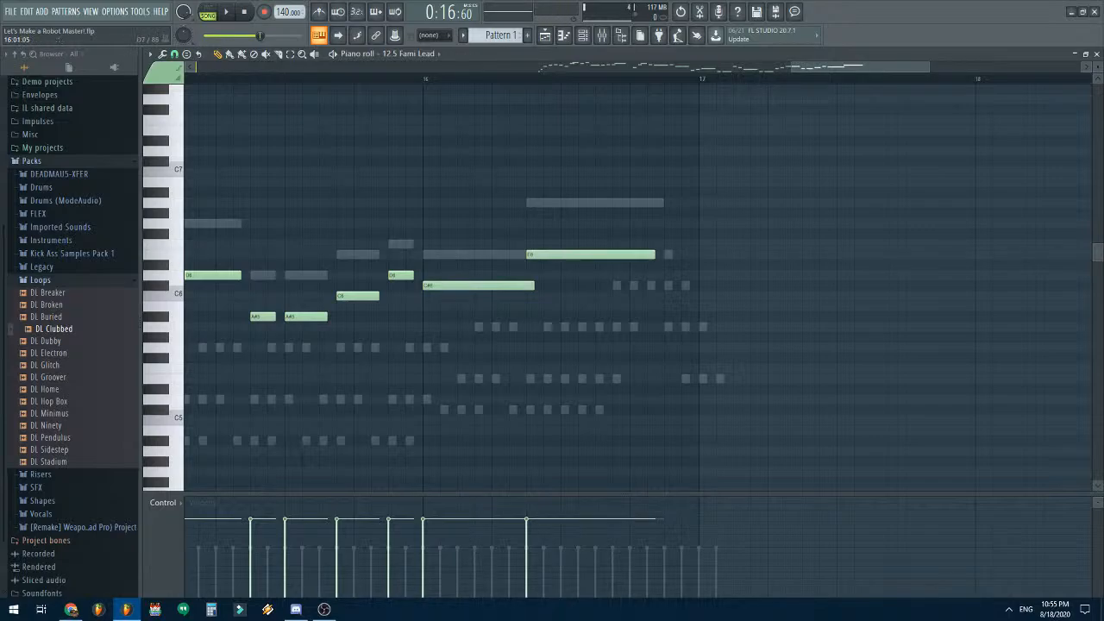
# - Extend the E6 note to the end of the ghosted lead note using 1/4 step snapping, and restore snapping to Cell
pyautogui.click(174, 55)
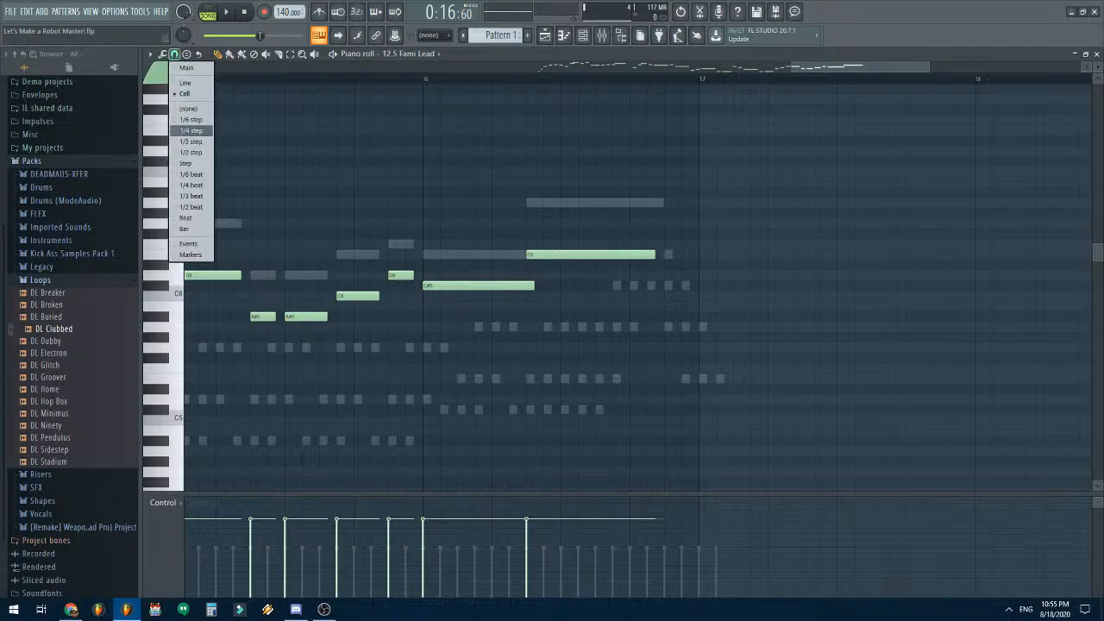
pyautogui.click(191, 130)
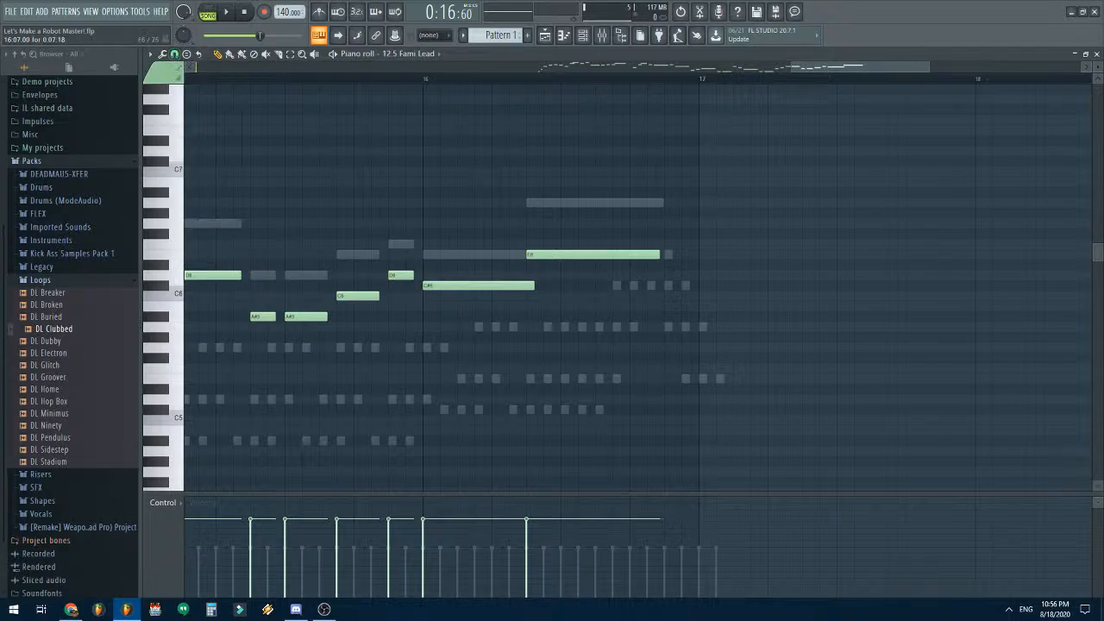
pyautogui.click(174, 55)
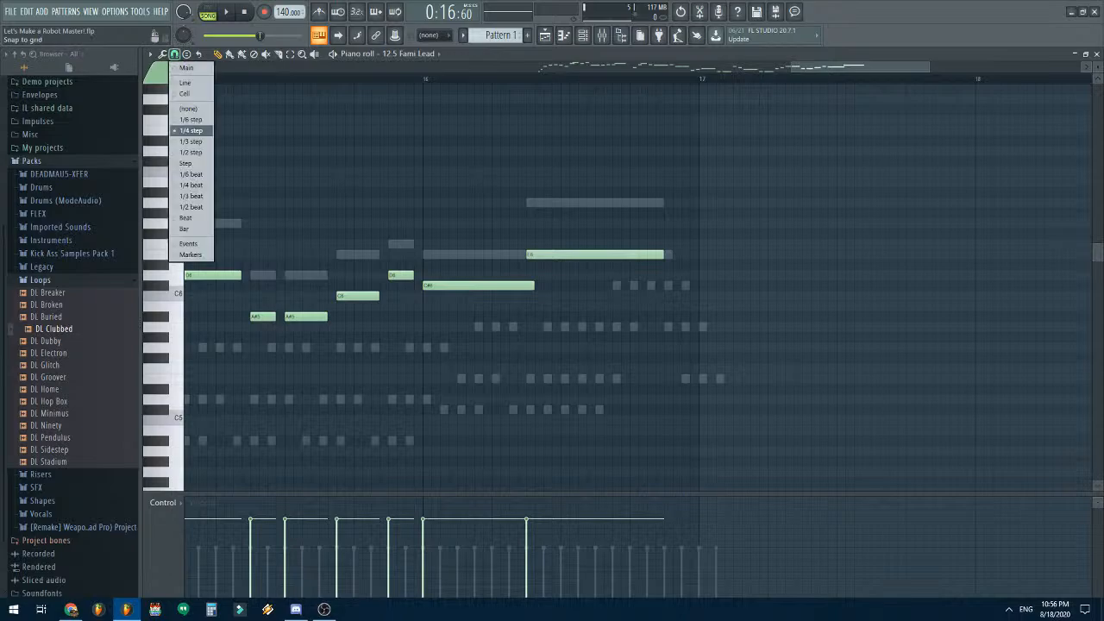
pyautogui.click(190, 94)
# - Play back the 12.5 Fami Lead harmony from bar 11 into bar 16 to check it against the lead
pyautogui.scroll(-3, 454, 258)
pyautogui.hscroll(-4, 604, 285)
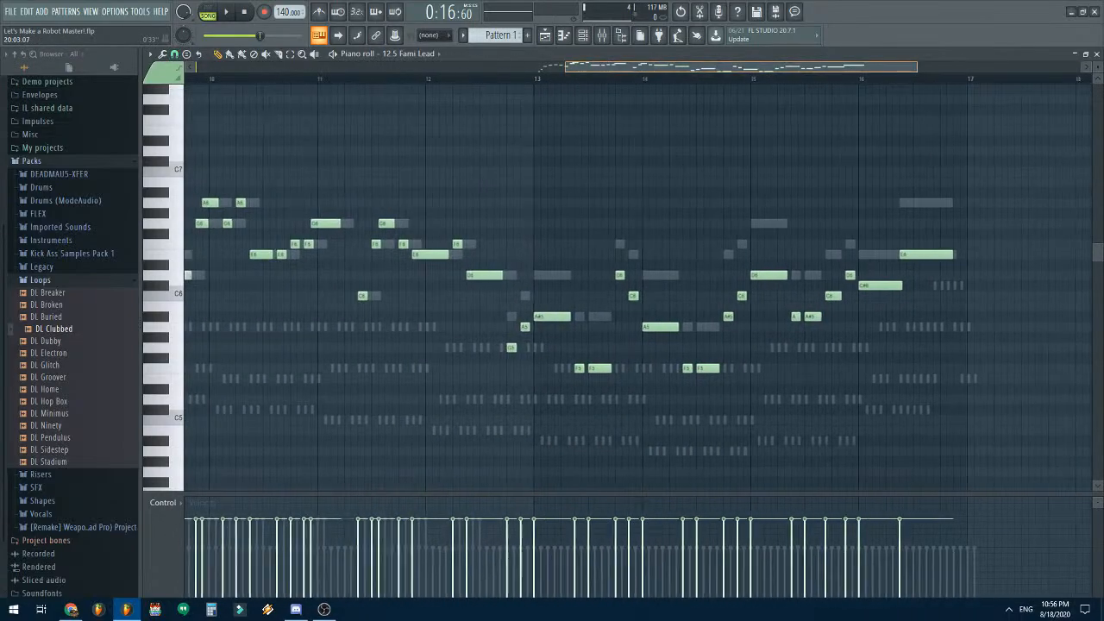
pyautogui.press('space')
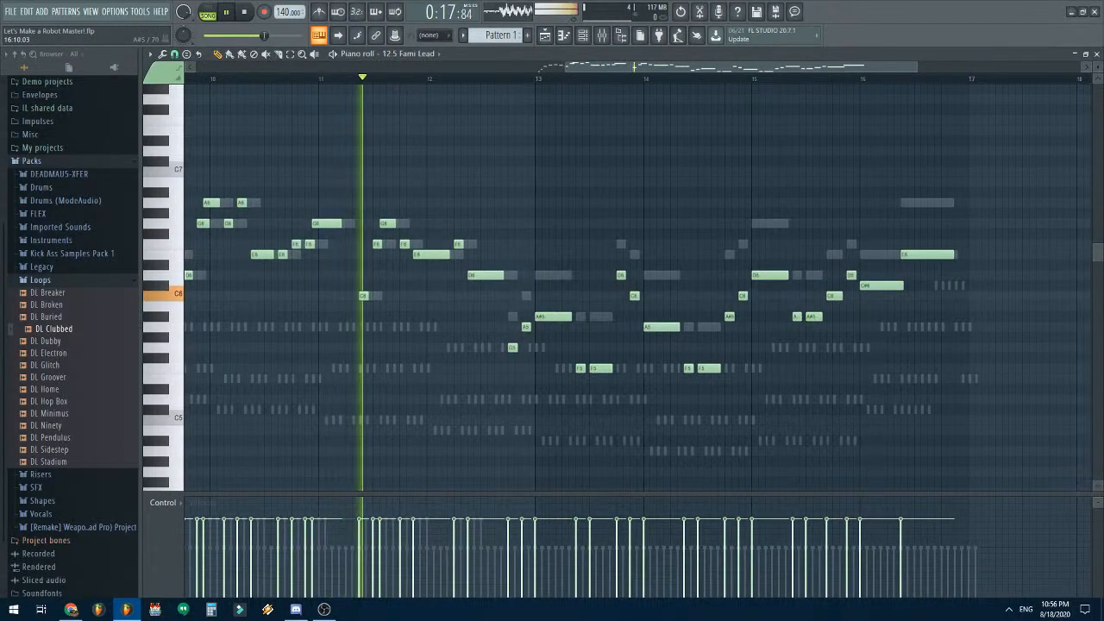
pyautogui.scroll(2, 909, 392)
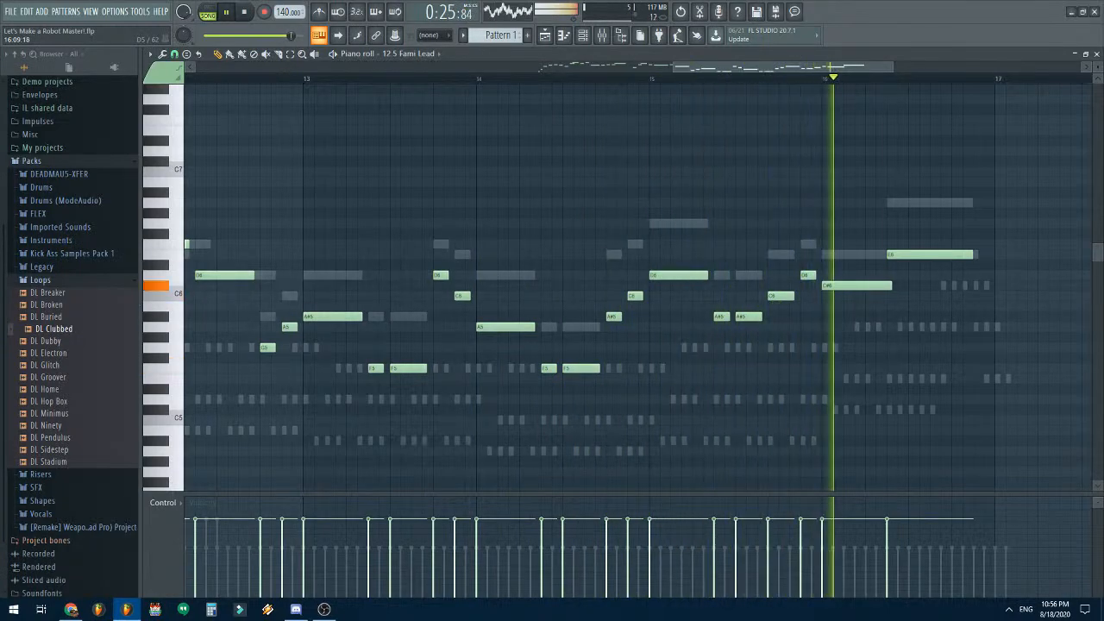
pyautogui.press('space')
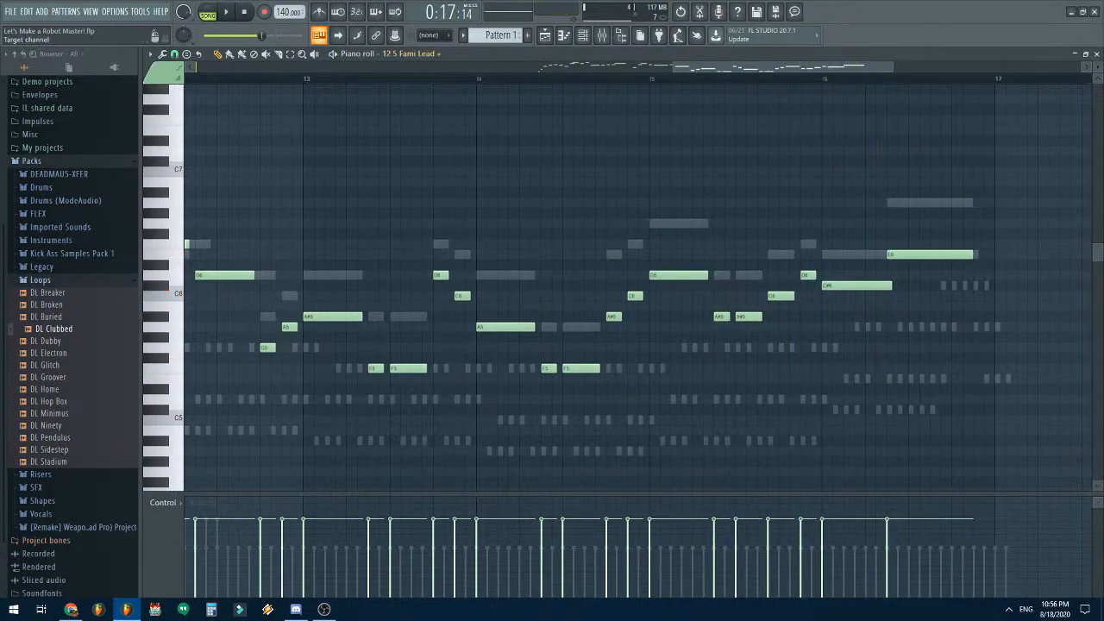
# - Examine the 25 Lead channel's notes from the ending back to the opening bars, and close the piano roll
pyautogui.click(410, 53)
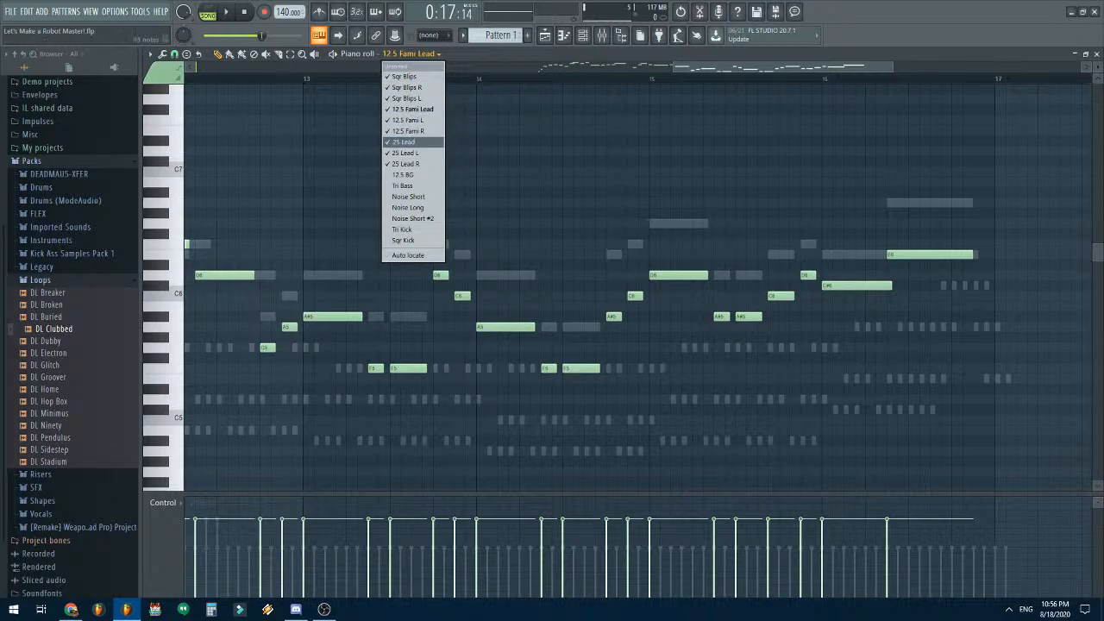
pyautogui.click(405, 142)
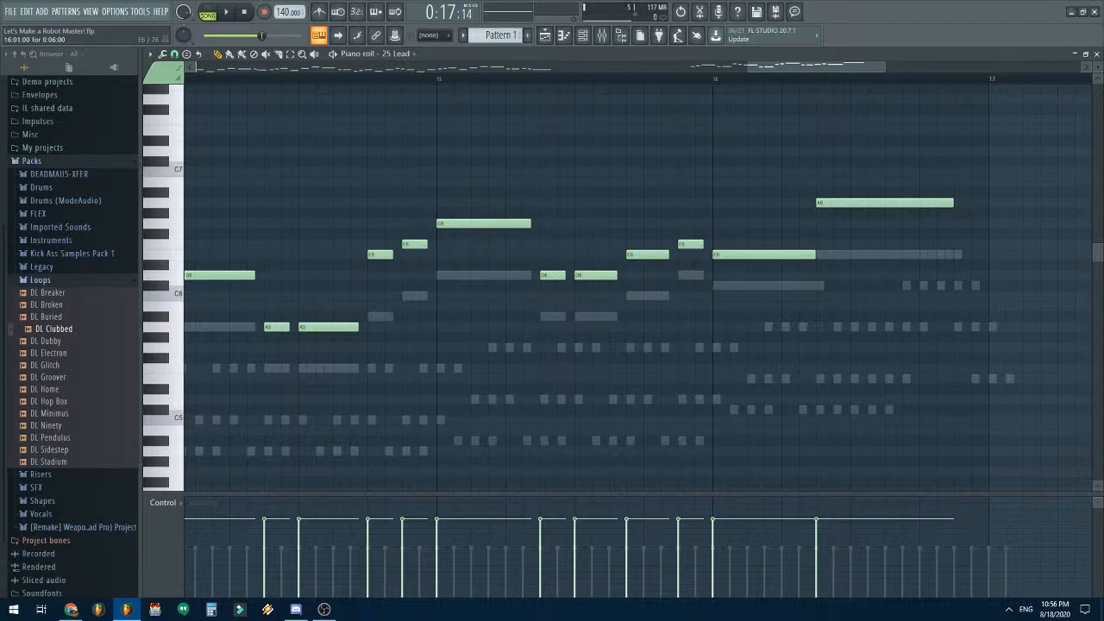
pyautogui.click(763, 255)
pyautogui.scroll(-4, 545, 293)
pyautogui.hscroll(-6, 509, 213)
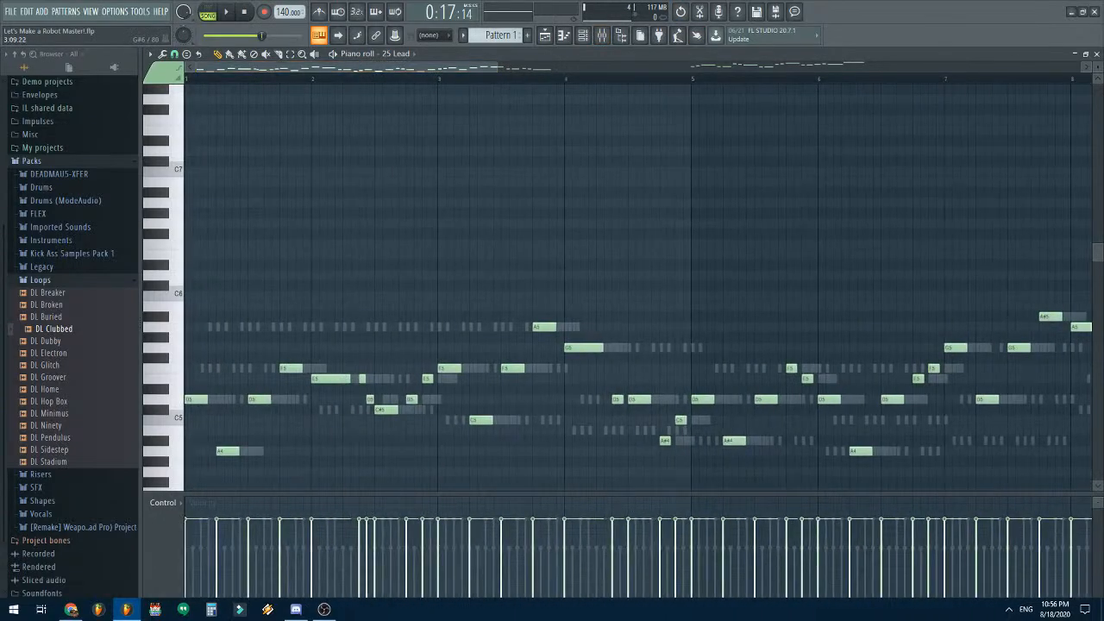
pyautogui.scroll(-3, 507, 328)
pyautogui.scroll(-2, 484, 438)
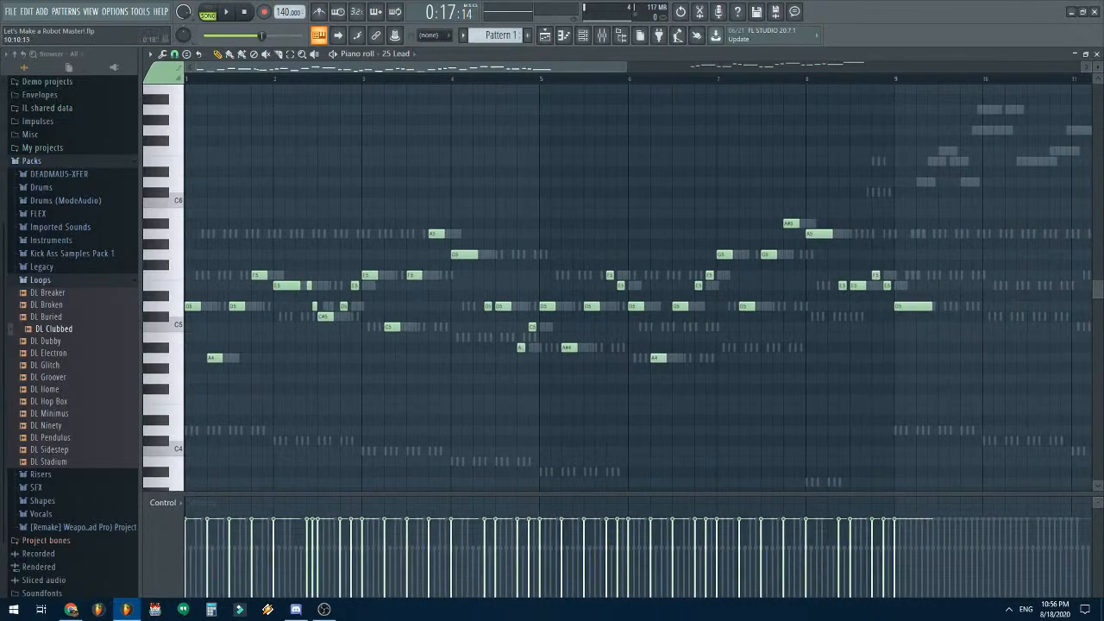
pyautogui.scroll(3, 638, 285)
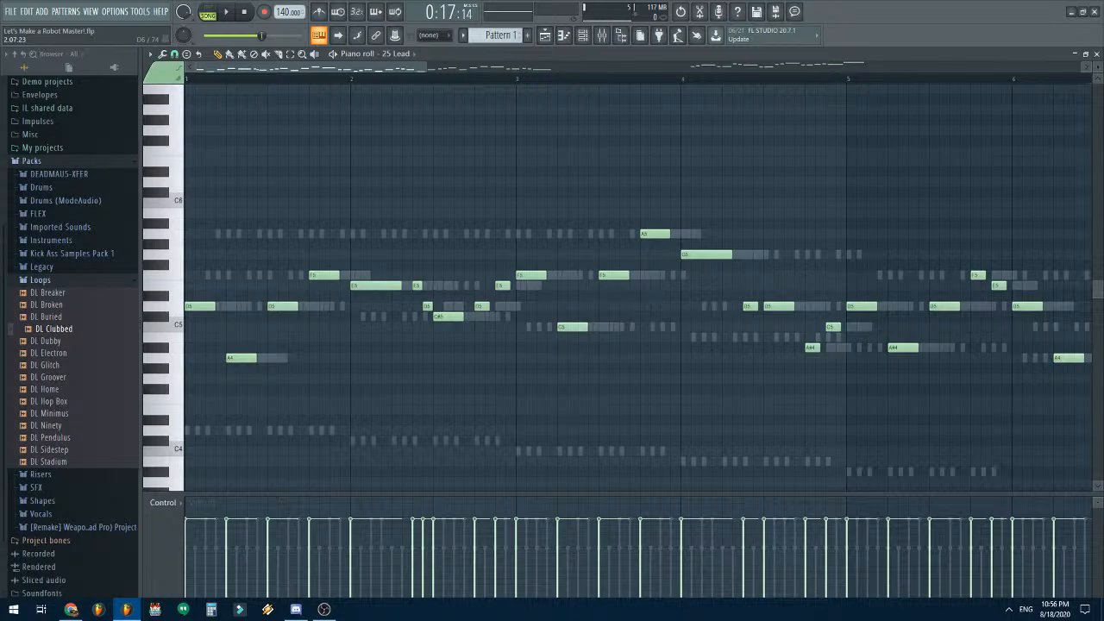
pyautogui.click(1096, 54)
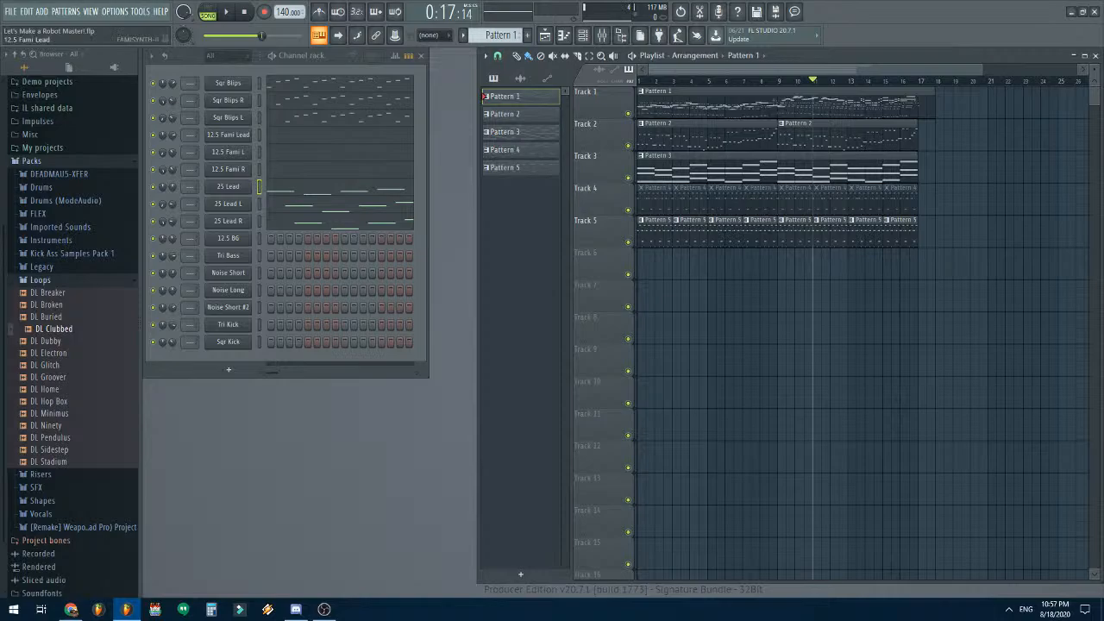
# - Review the 12.5 Fami Lead and Sqr Blips instrument settings and the Sqr Blips notes, closing each window
pyautogui.click(228, 135)
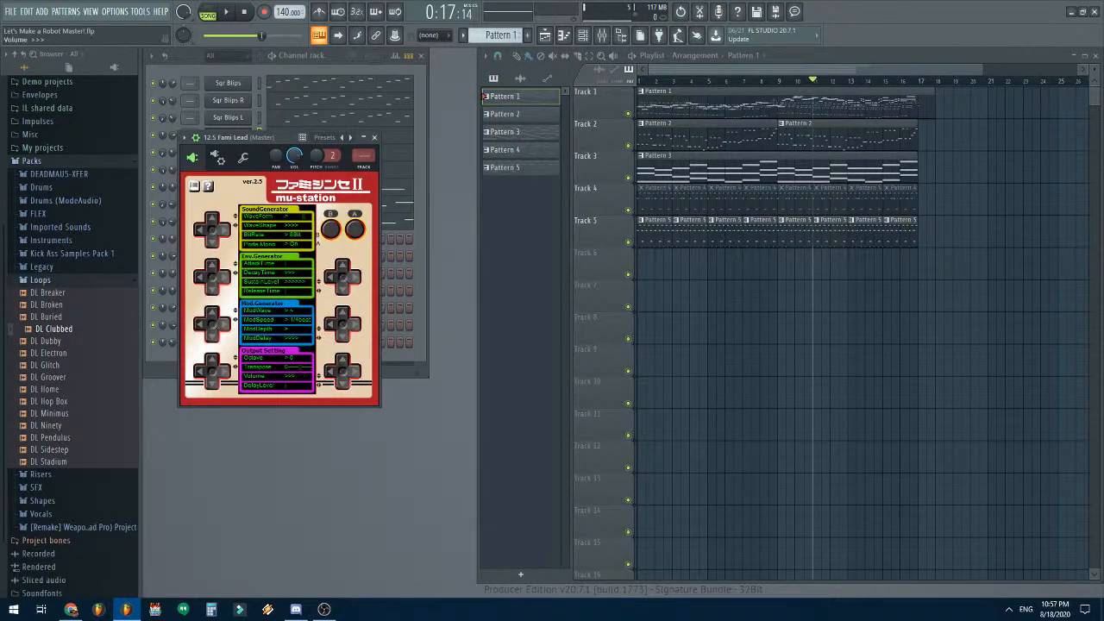
pyautogui.click(374, 137)
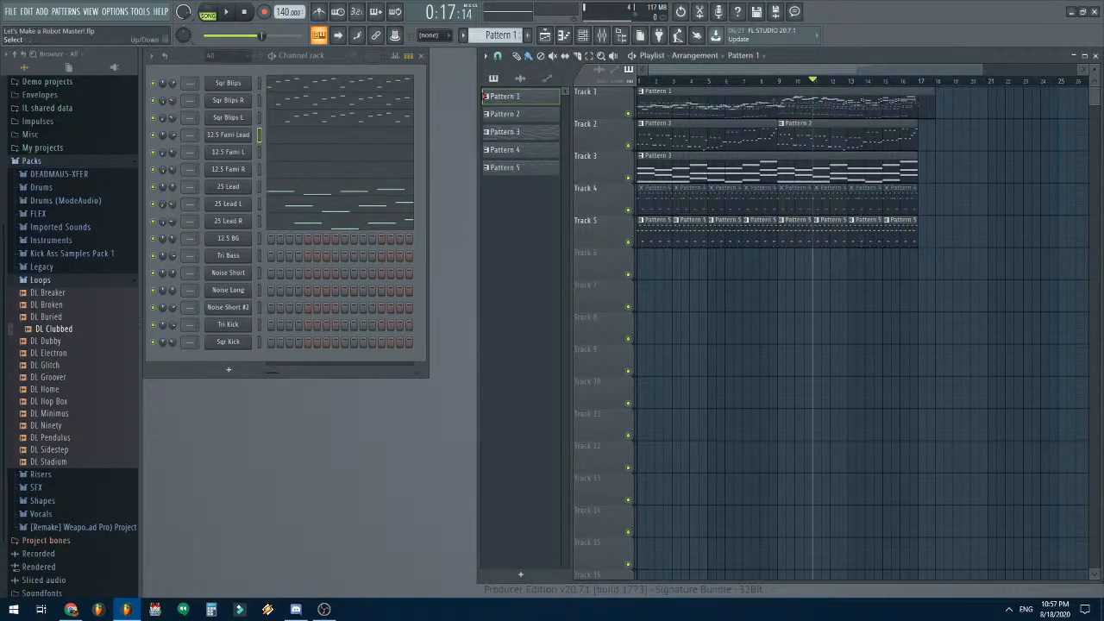
pyautogui.click(227, 83)
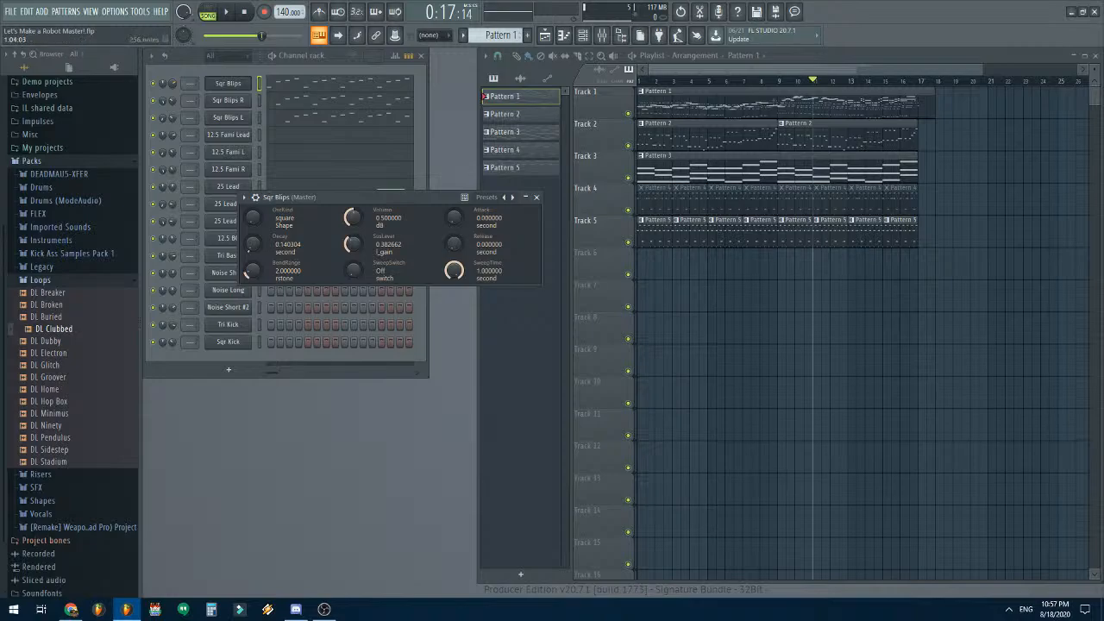
pyautogui.press('F7')
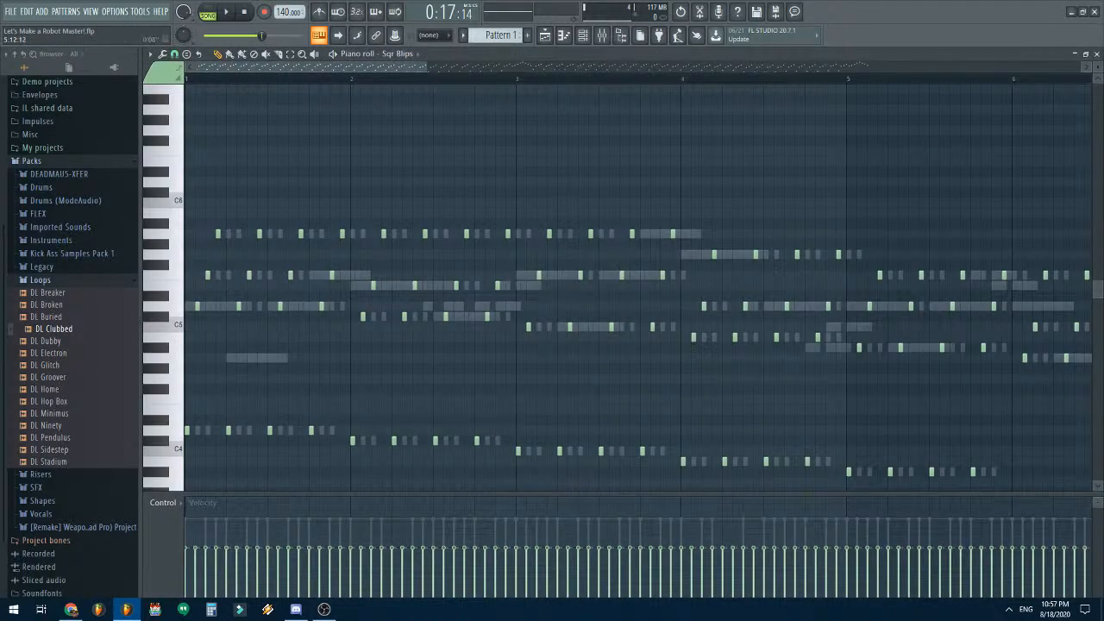
pyautogui.click(1096, 53)
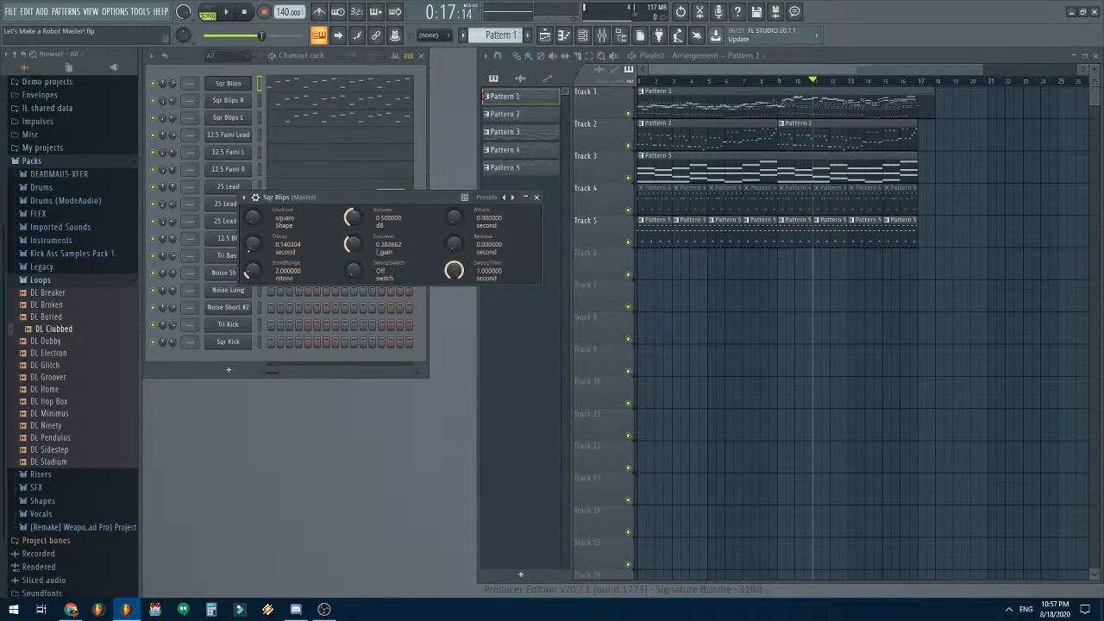
pyautogui.click(536, 198)
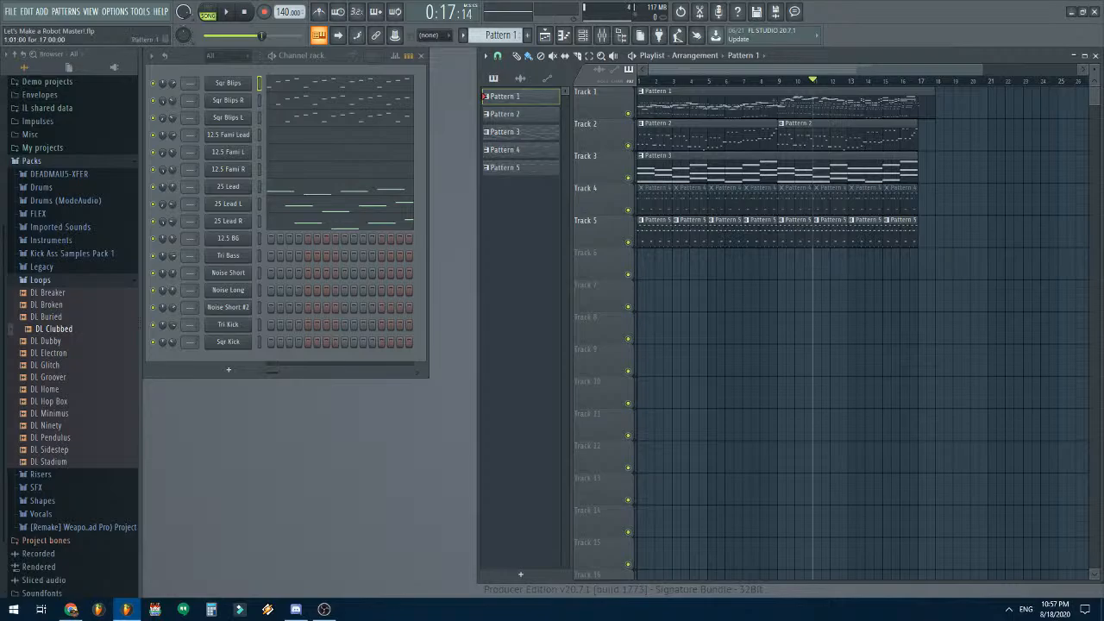
# - Play the whole arrangement from the start and save the project
pyautogui.press('space')
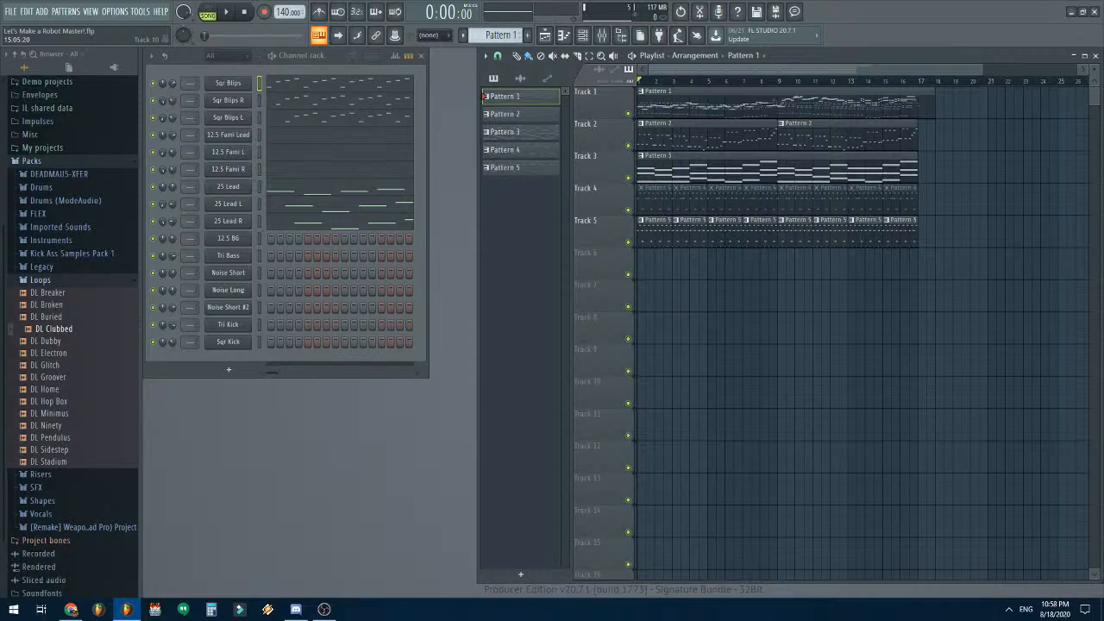
pyautogui.press('space')
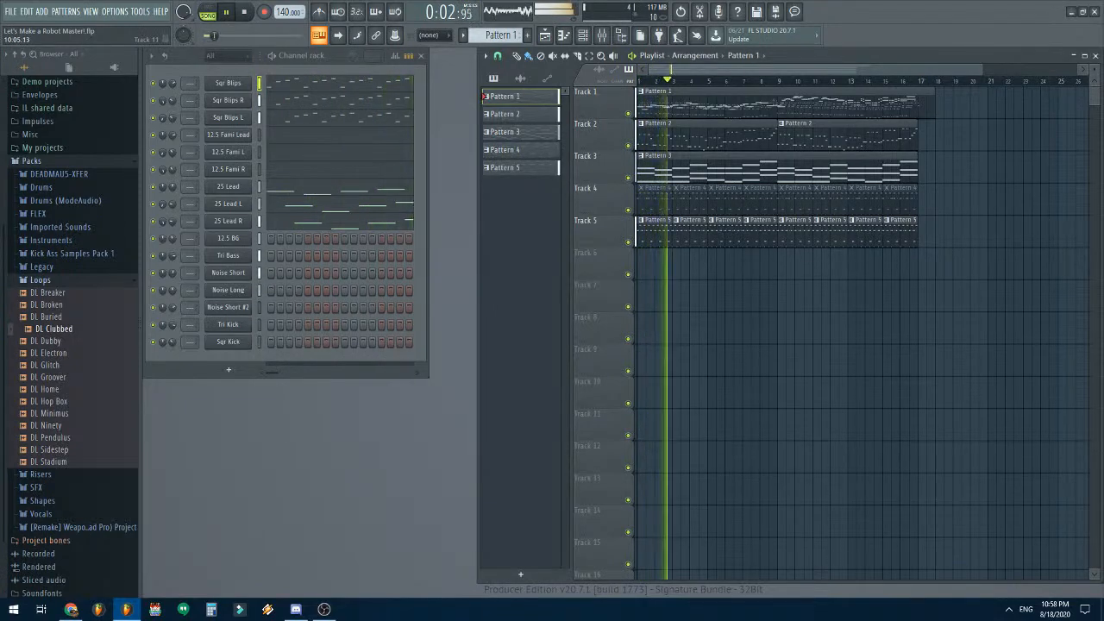
pyautogui.click(11, 12)
pyautogui.click(26, 65)
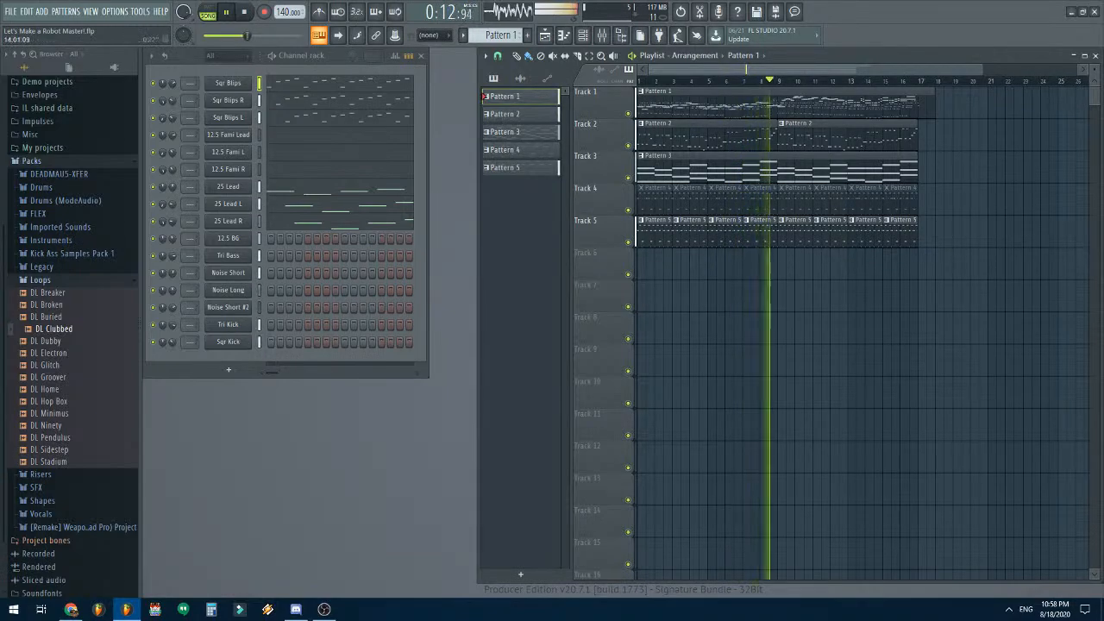
# - Listen through the arrangement to its ending at bar 17 and save the project
pyautogui.scroll(-1, 818, 326)
pyautogui.scroll(5, 818, 326)
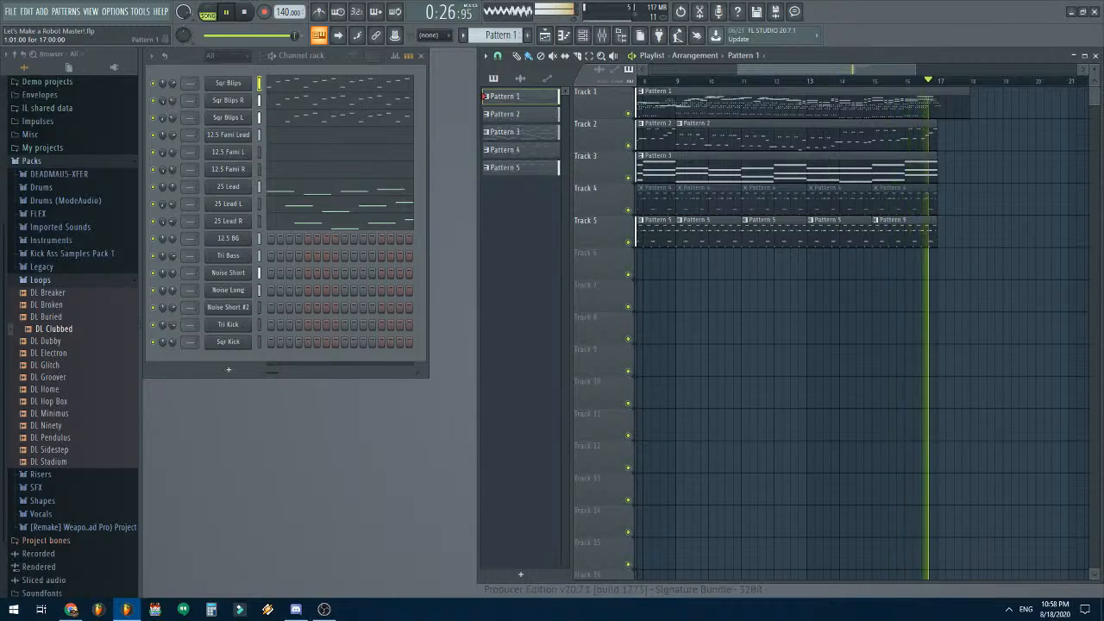
pyautogui.hscroll(-4, 786, 296)
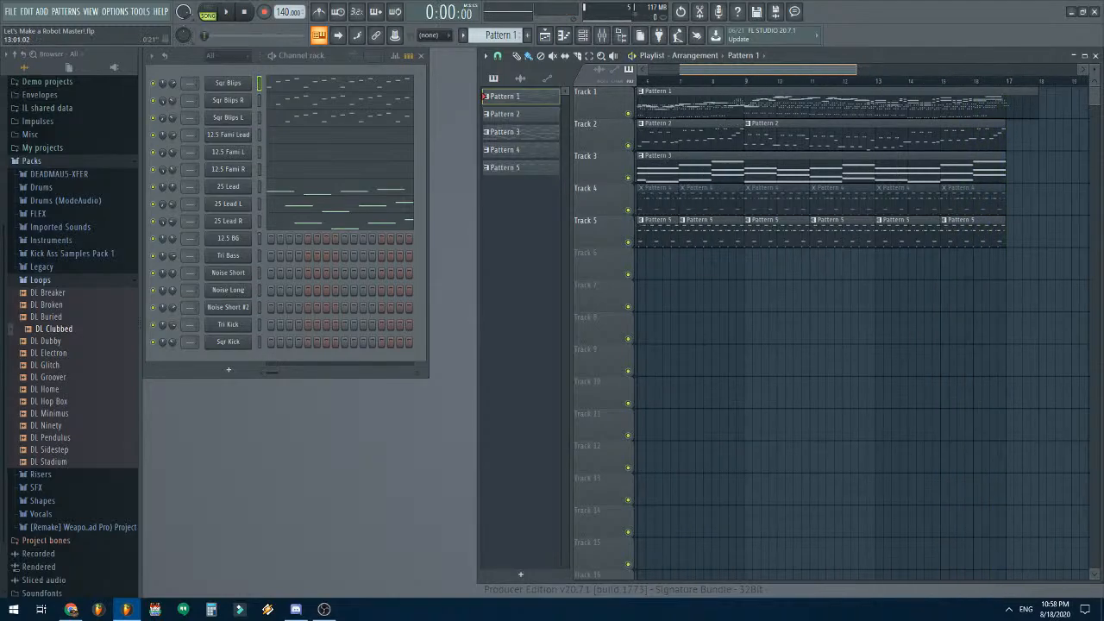
pyautogui.scroll(-2, 786, 295)
pyautogui.scroll(-2, 785, 295)
pyautogui.scroll(2, 785, 296)
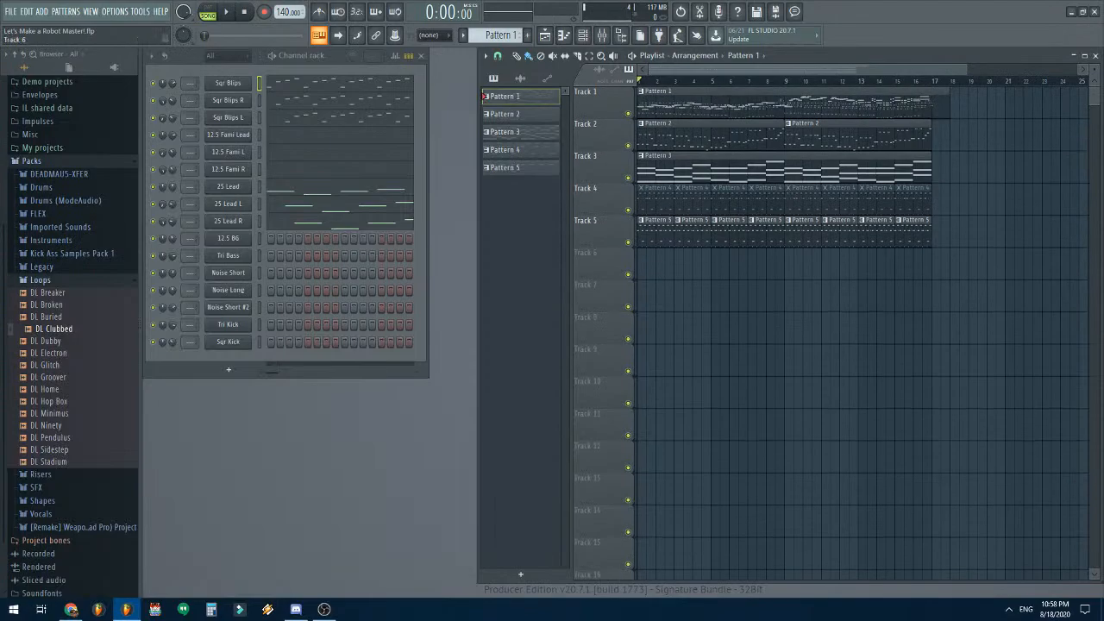
pyautogui.click(10, 11)
pyautogui.click(23, 65)
# - Play back the arrangement from bar 9 into bar 13 to check the second half
pyautogui.scroll(3, 820, 137)
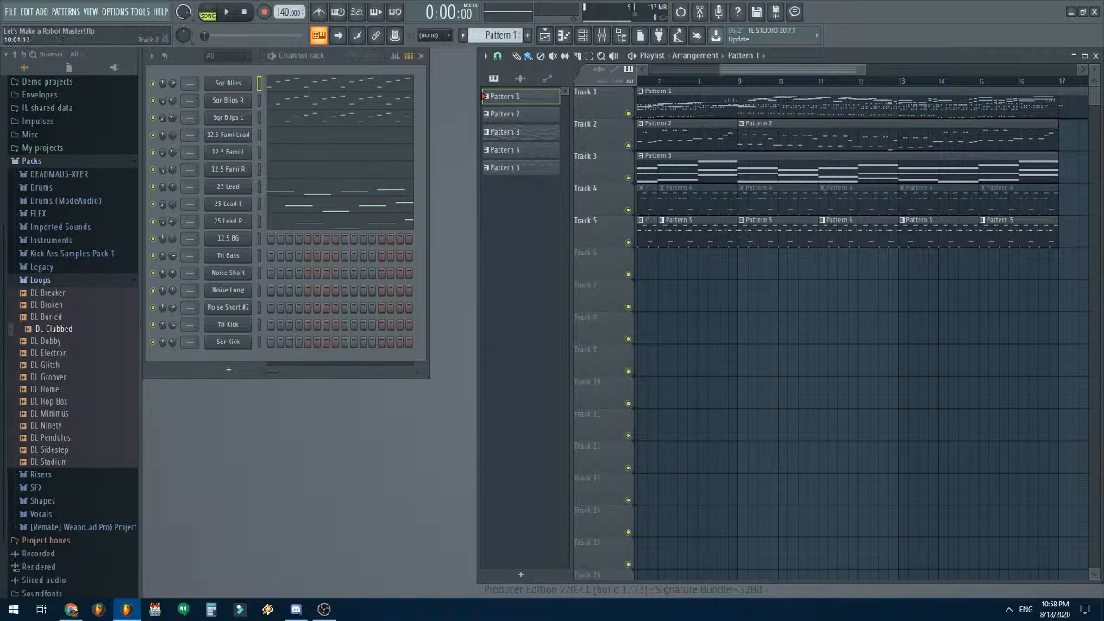
pyautogui.scroll(-3, 790, 107)
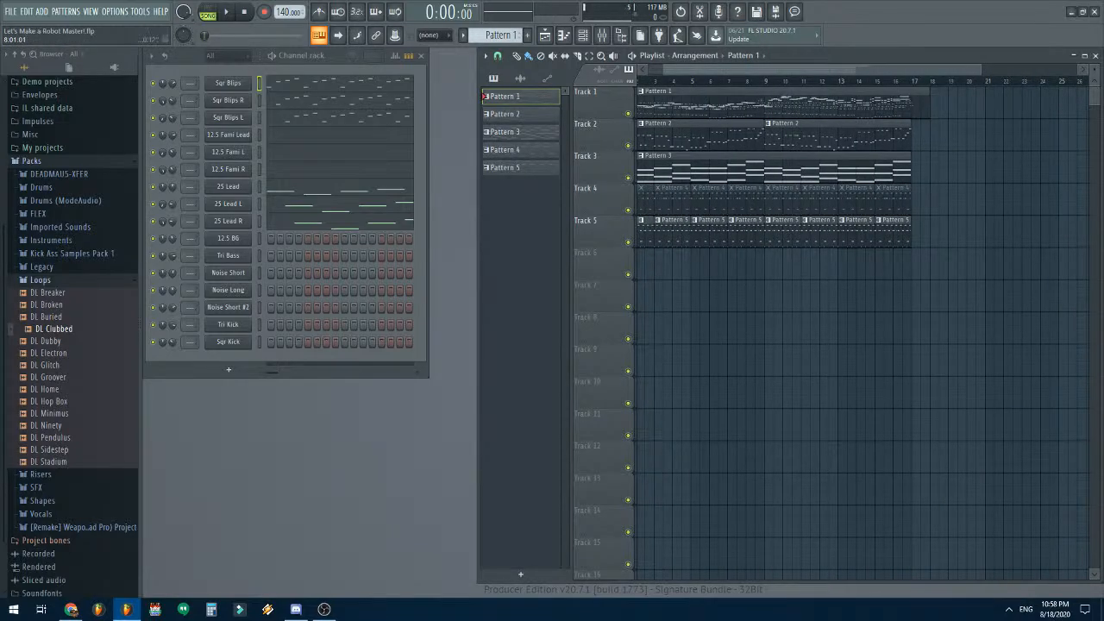
pyautogui.click(745, 81)
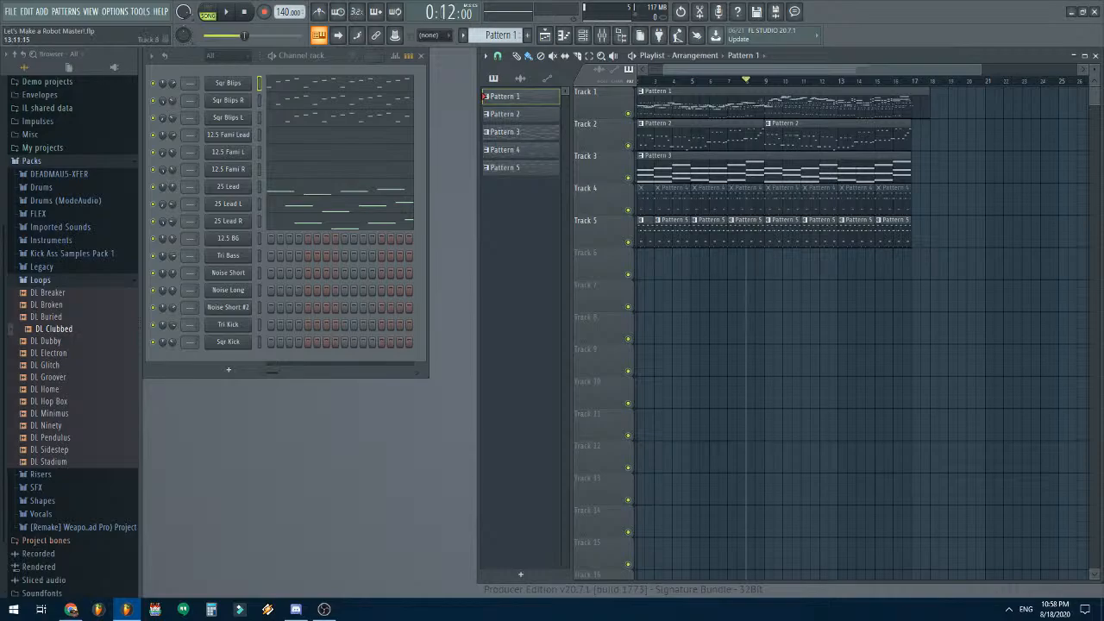
pyautogui.press('space')
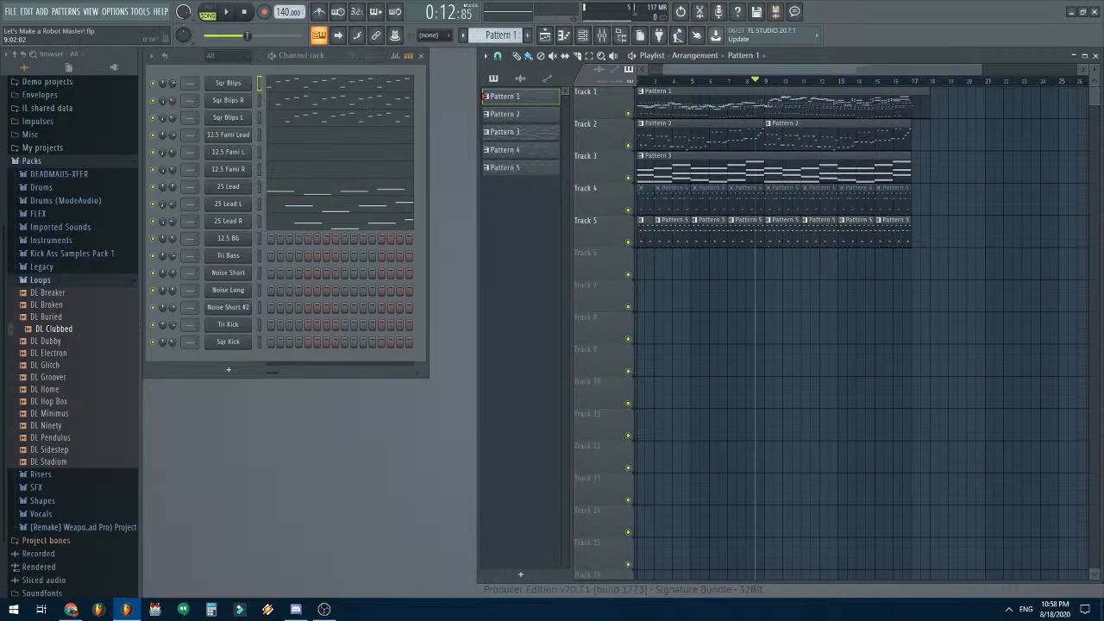
pyautogui.click(768, 81)
pyautogui.press('space')
pyautogui.scroll(3, 866, 381)
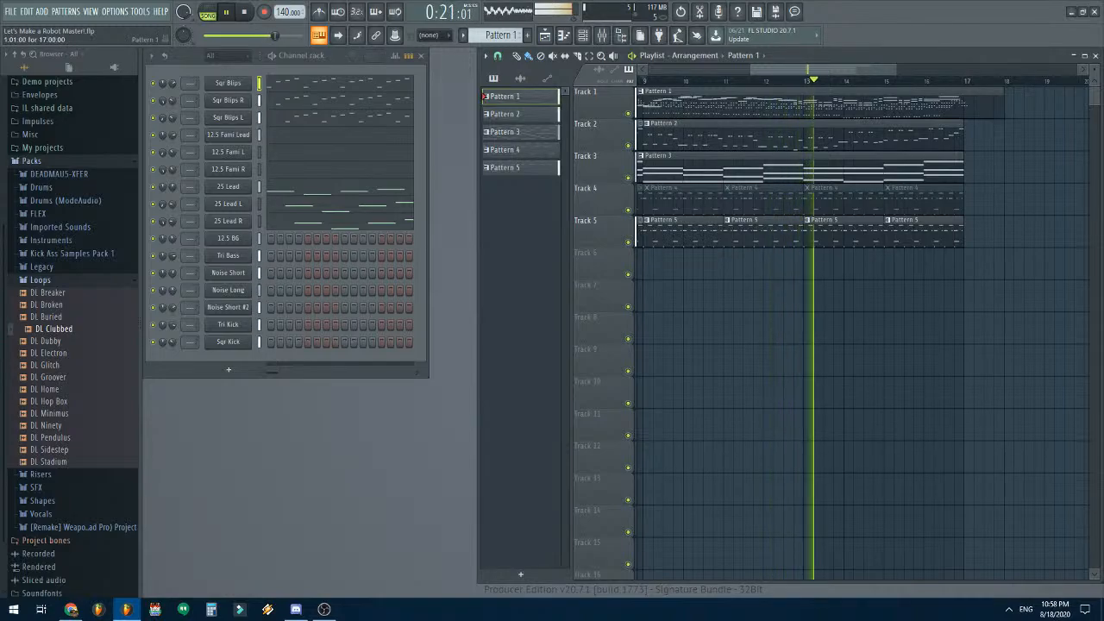
pyautogui.press('space')
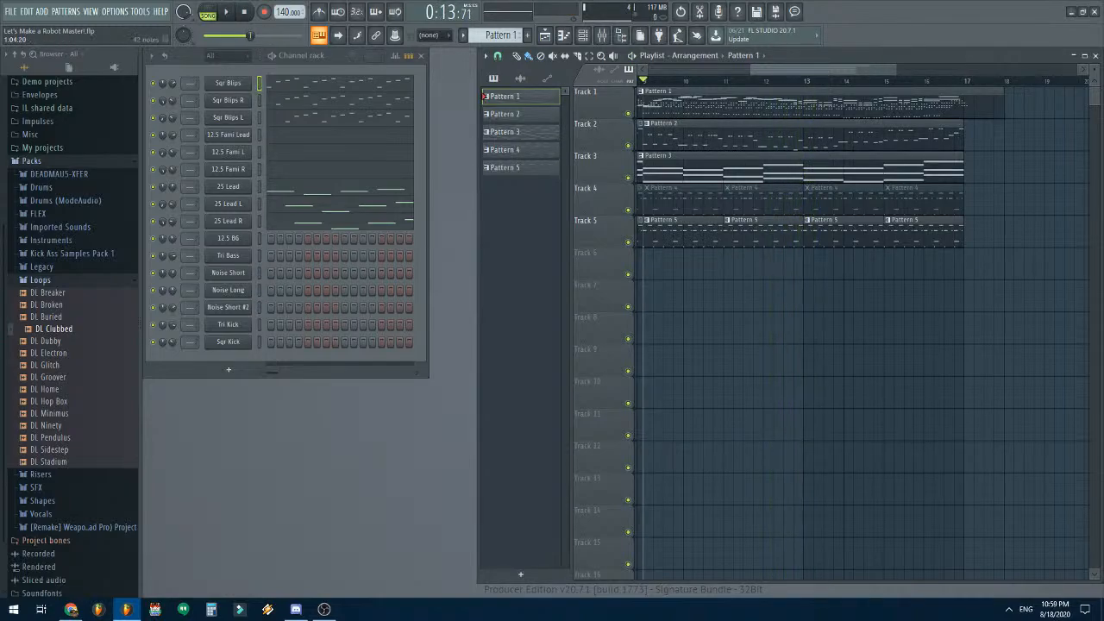
# - Open the 12.5 Fami Lead notes in the piano roll and play them back from bar 9 past bar 12
pyautogui.click(304, 135)
pyautogui.moveTo(260, 66); pyautogui.dragTo(550, 66)
pyautogui.press('space')
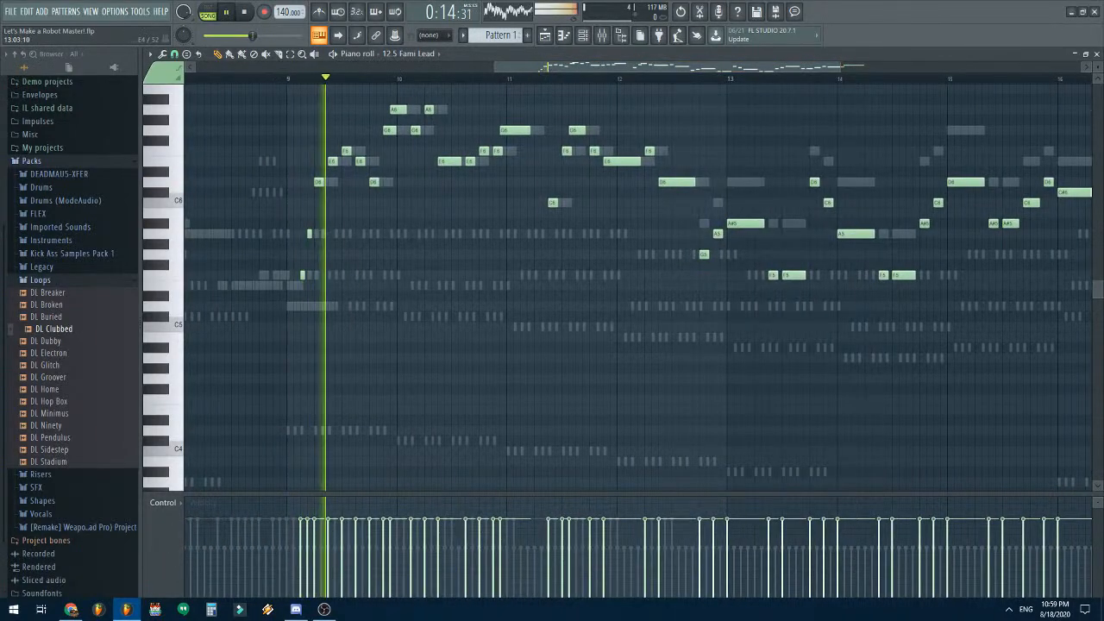
pyautogui.scroll(2, 744, 407)
pyautogui.scroll(3, 725, 414)
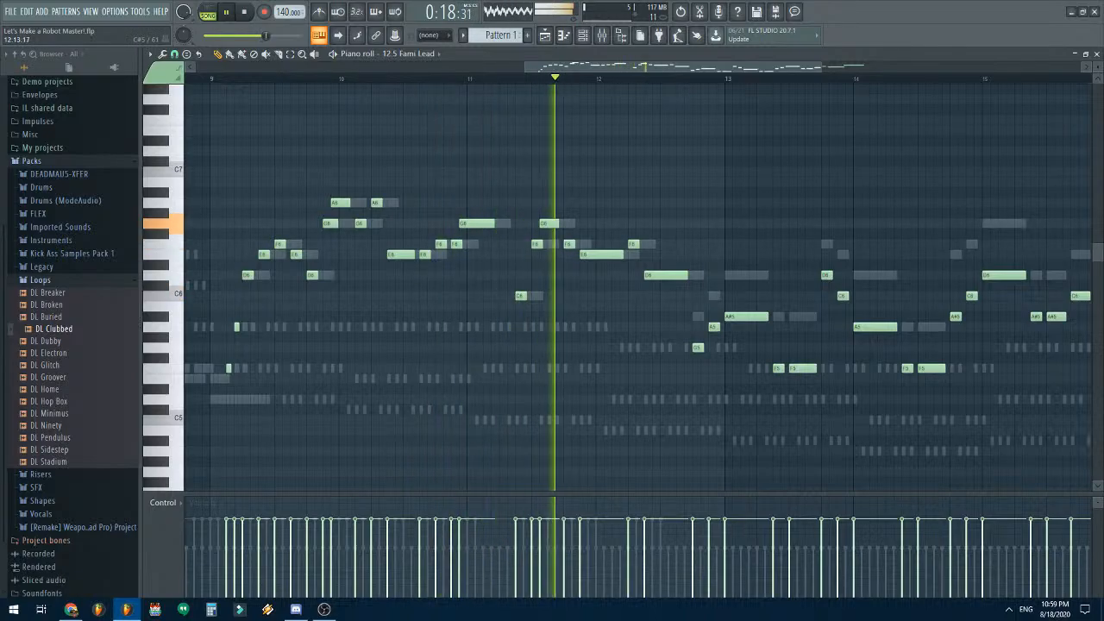
pyautogui.scroll(3, 688, 259)
pyautogui.press('space')
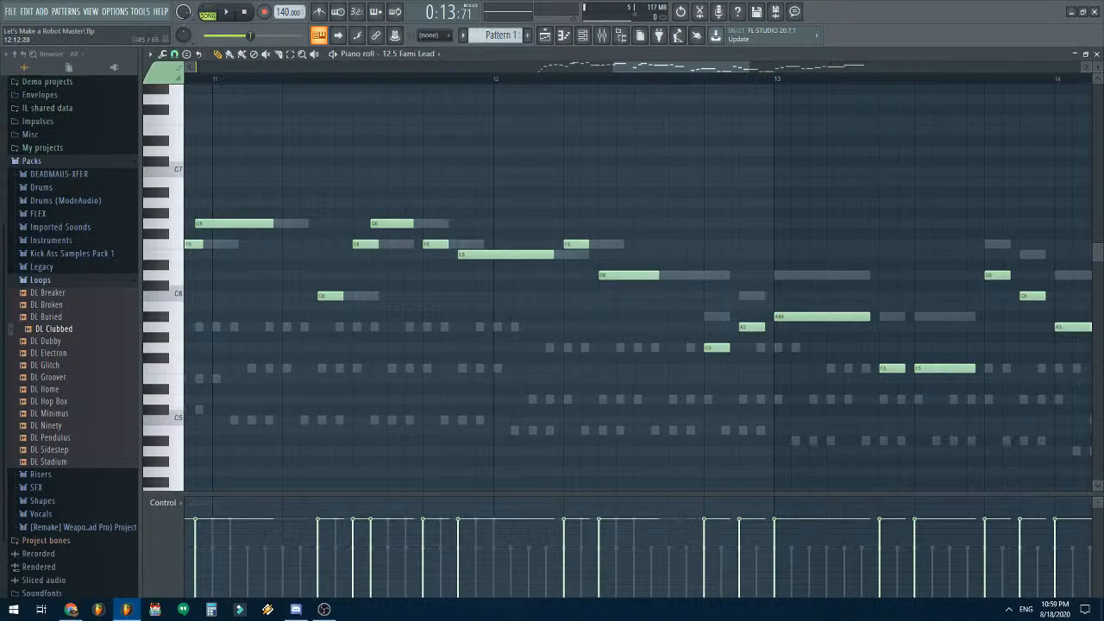
# - Start the last two notes of bar 12 earlier and lengthen them in both 12.5 Fami Lead (G5, A5) and 25 Lead (A#5, C6)
pyautogui.moveTo(716, 347); pyautogui.dragTo(681, 347)
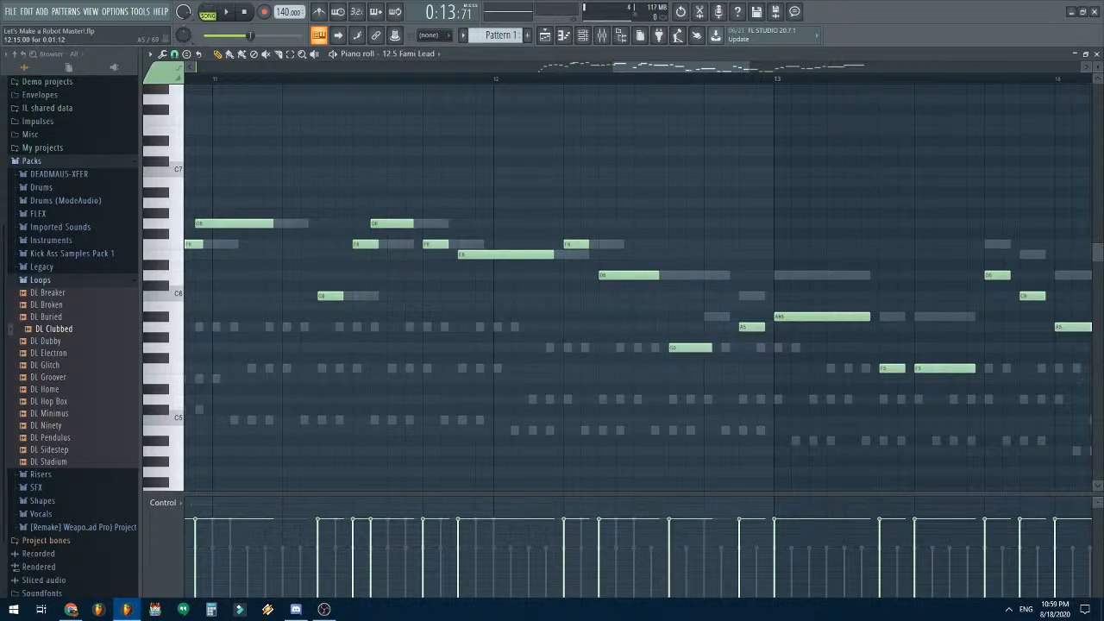
pyautogui.moveTo(752, 326); pyautogui.dragTo(734, 326)
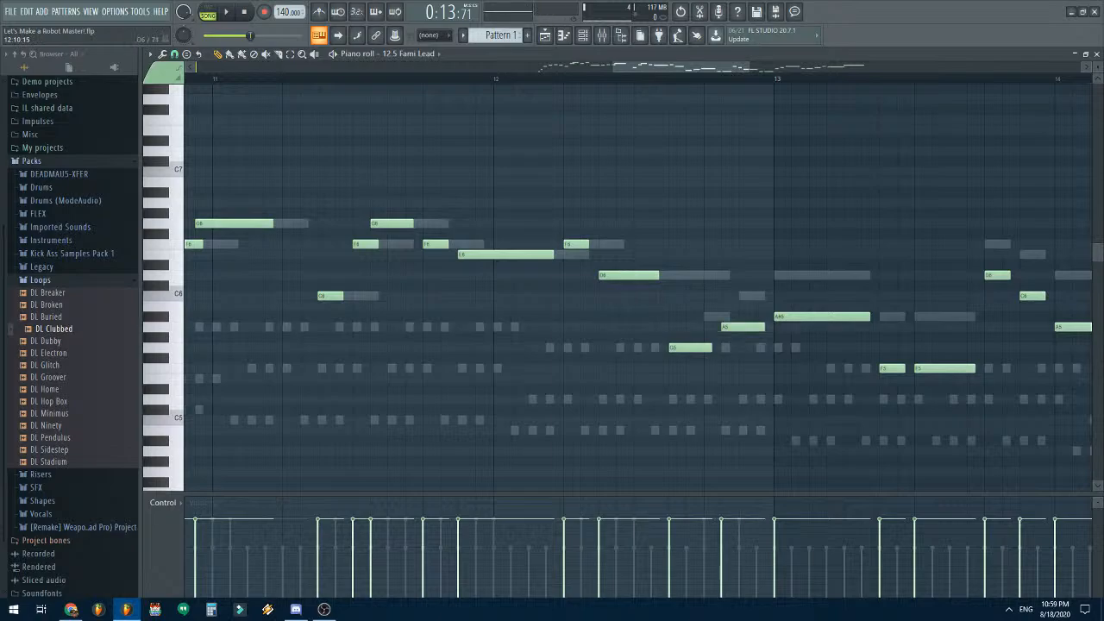
pyautogui.click(395, 53)
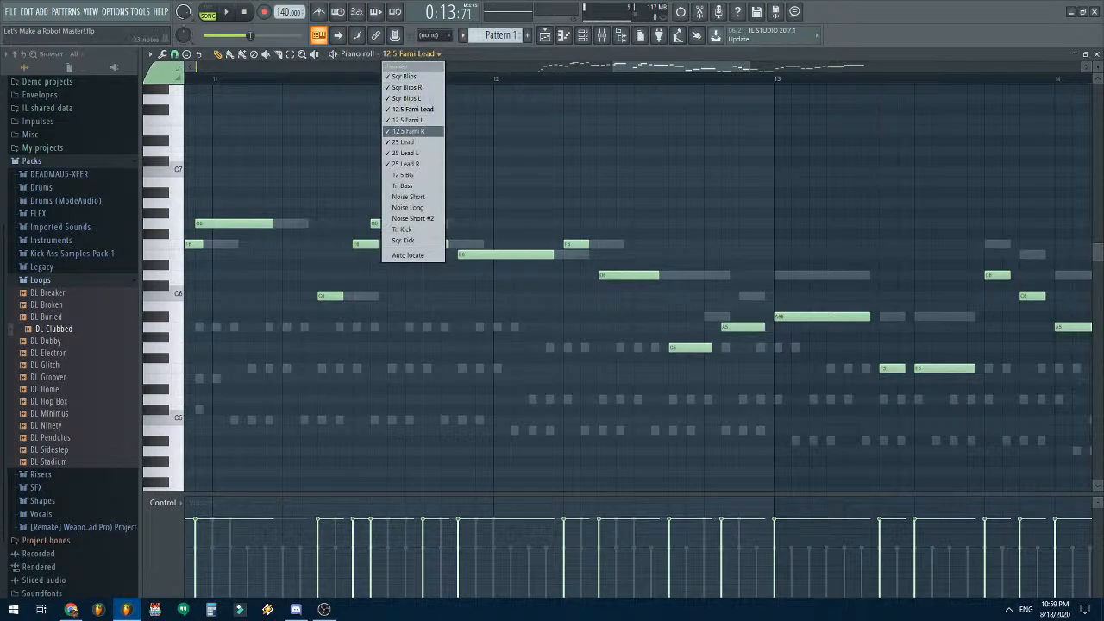
pyautogui.click(413, 141)
pyautogui.moveTo(716, 316)
pyautogui.mouseDown()
pyautogui.moveTo(681, 316)
pyautogui.moveTo(711, 317)
pyautogui.moveTo(722, 296)
pyautogui.mouseUp()
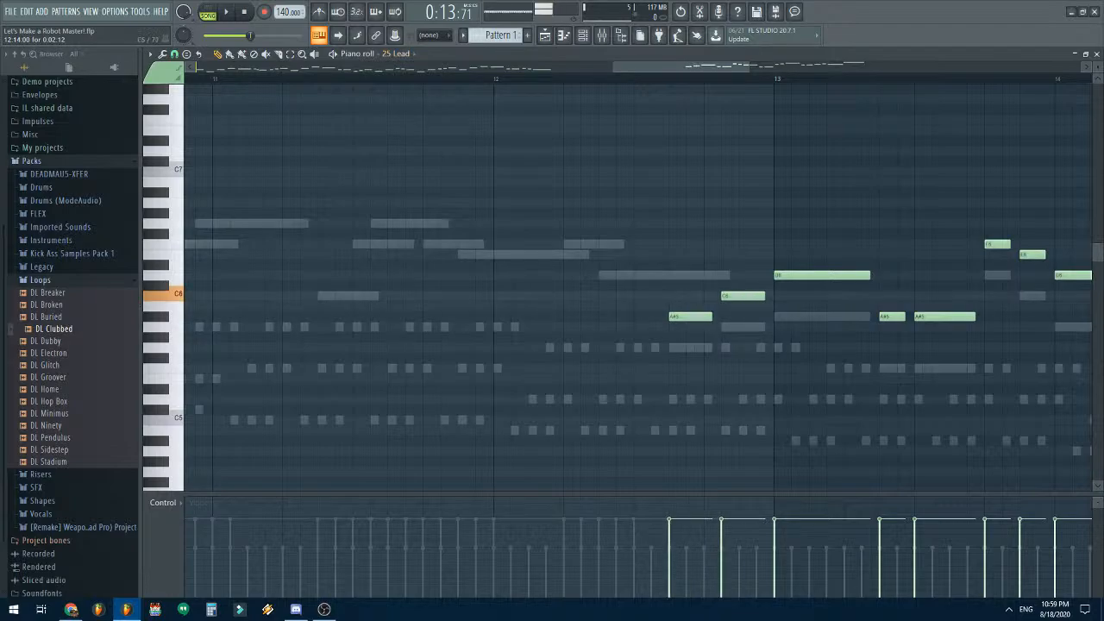
# - Play back from bar 9 into bar 13 to check the retimed 25 Lead notes
pyautogui.press('space')
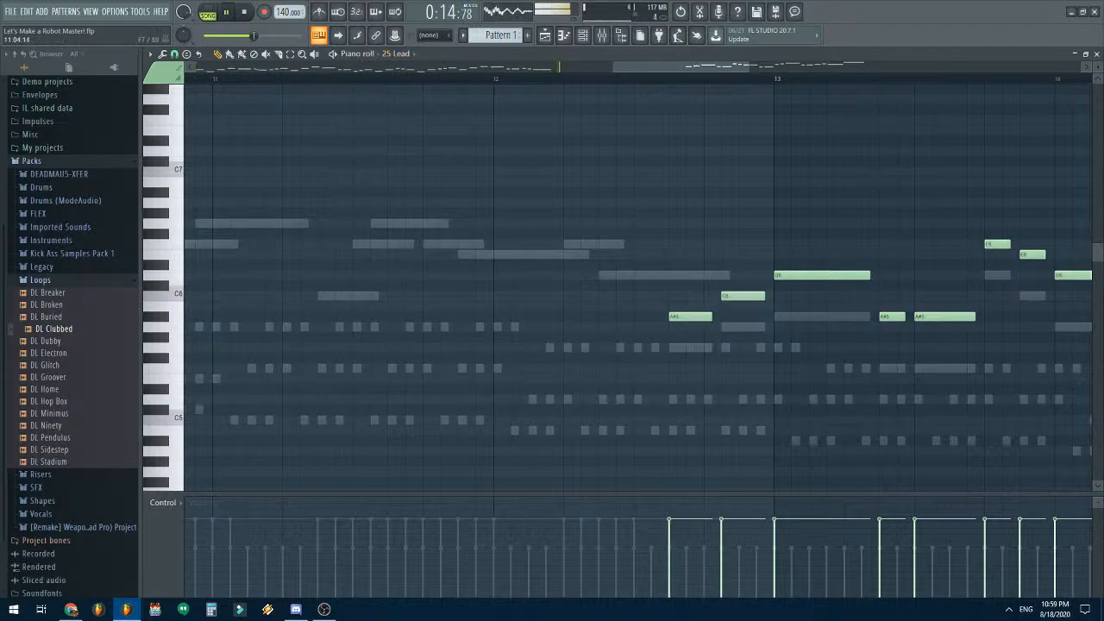
pyautogui.scroll(-4, 265, 78)
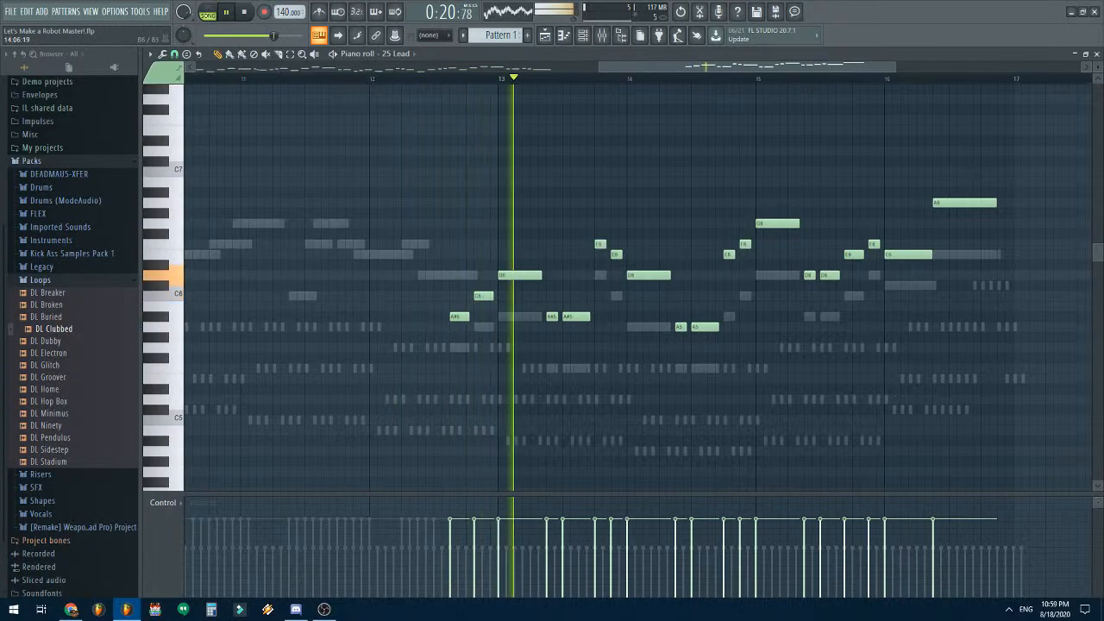
pyautogui.press('space')
# - In bar 13 of the 25 Lead, shorten the second A#5 and start longer F6 and E6 notes earlier
pyautogui.scroll(3, 579, 316)
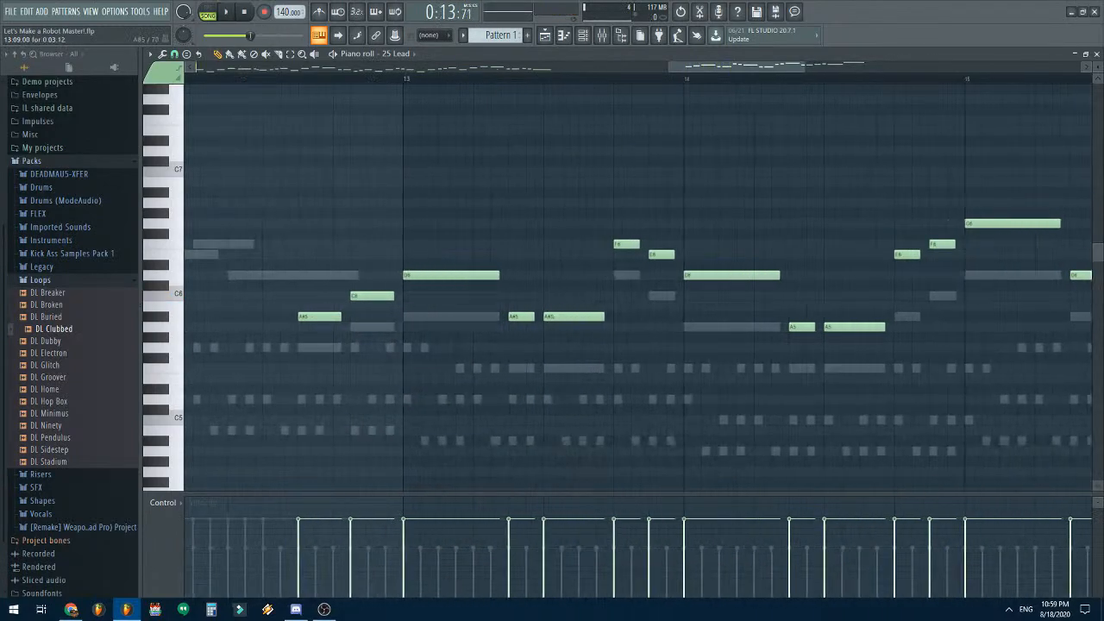
pyautogui.moveTo(602, 317); pyautogui.dragTo(585, 316)
pyautogui.moveTo(626, 244); pyautogui.dragTo(590, 244)
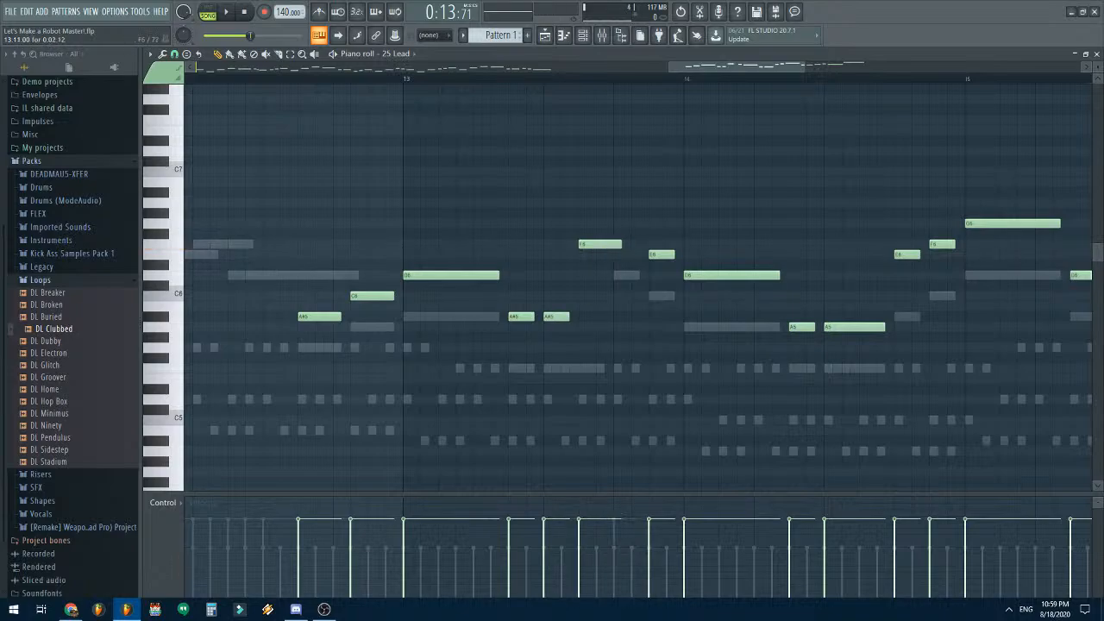
pyautogui.rightClick(661, 255)
pyautogui.click(639, 254)
# - Match the rhythm in bar 13 of the 12.5 Fami Lead by shortening the second F5 and starting longer D6 and C6 notes earlier
pyautogui.click(397, 54)
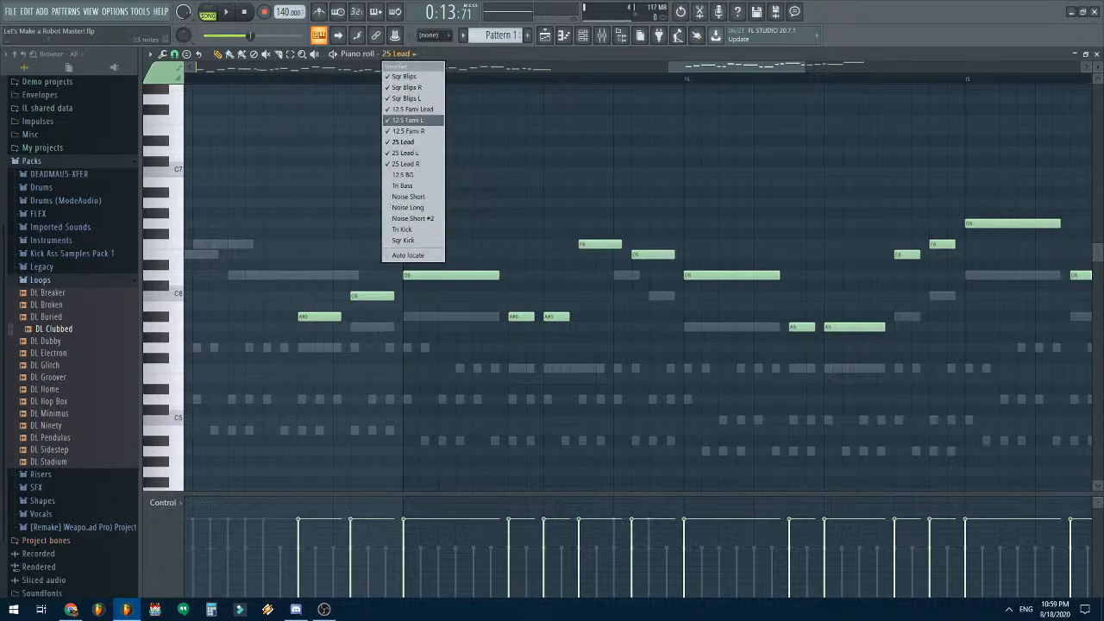
pyautogui.click(412, 108)
pyautogui.moveTo(602, 368); pyautogui.dragTo(568, 368)
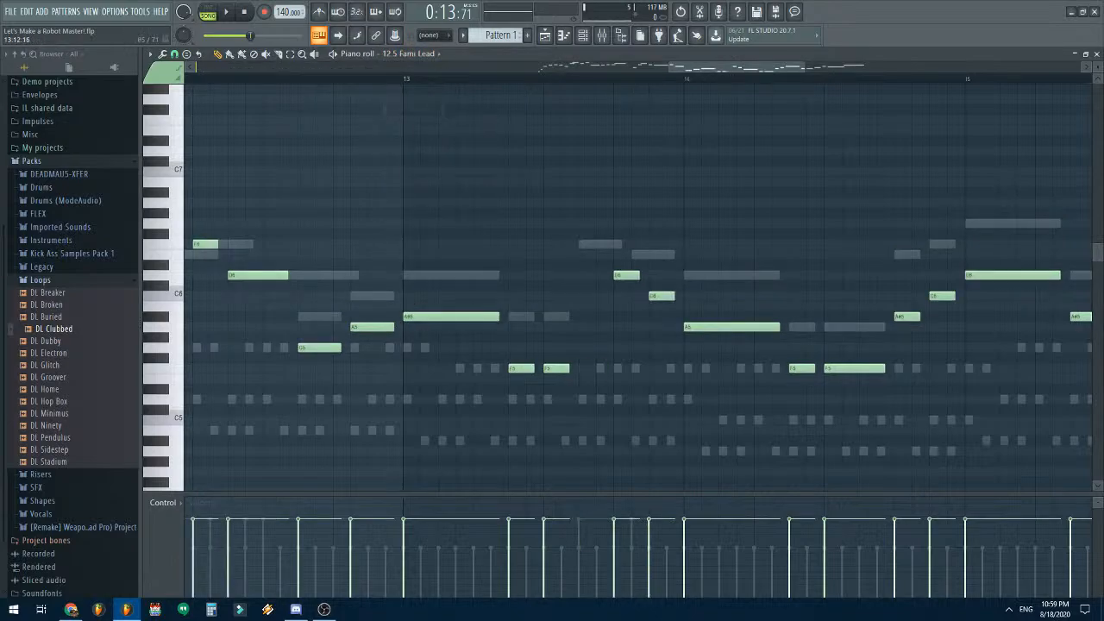
pyautogui.moveTo(630, 275); pyautogui.dragTo(597, 275)
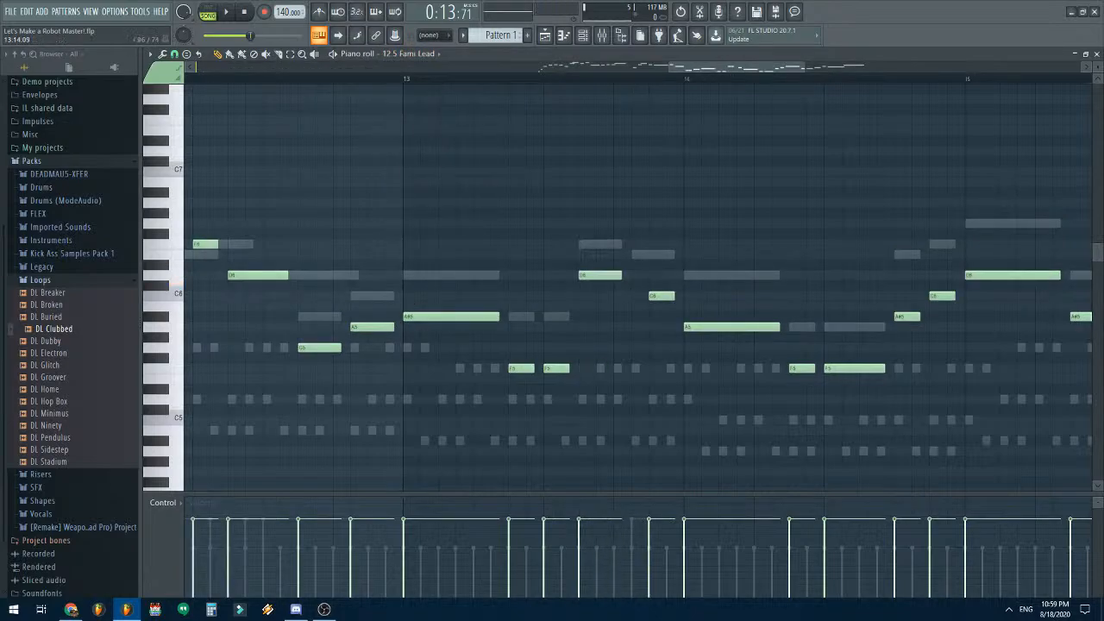
pyautogui.rightClick(661, 296)
pyautogui.click(639, 295)
# - Play back the 12.5 Fami Lead from bar 10 to the end of bar 13
pyautogui.scroll(-3, 570, 194)
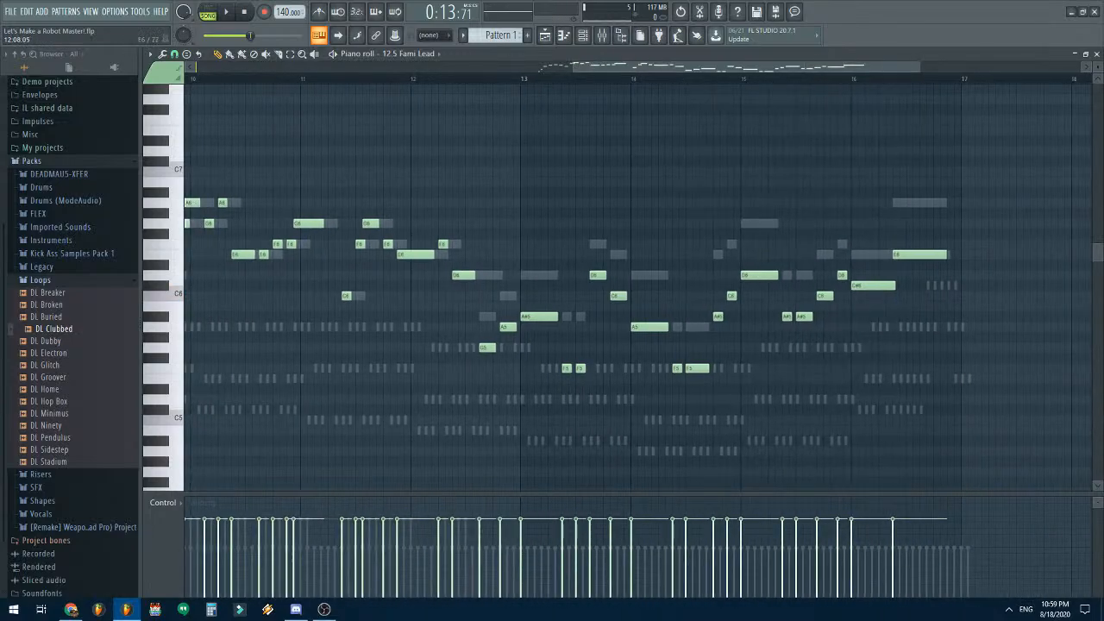
pyautogui.press('space')
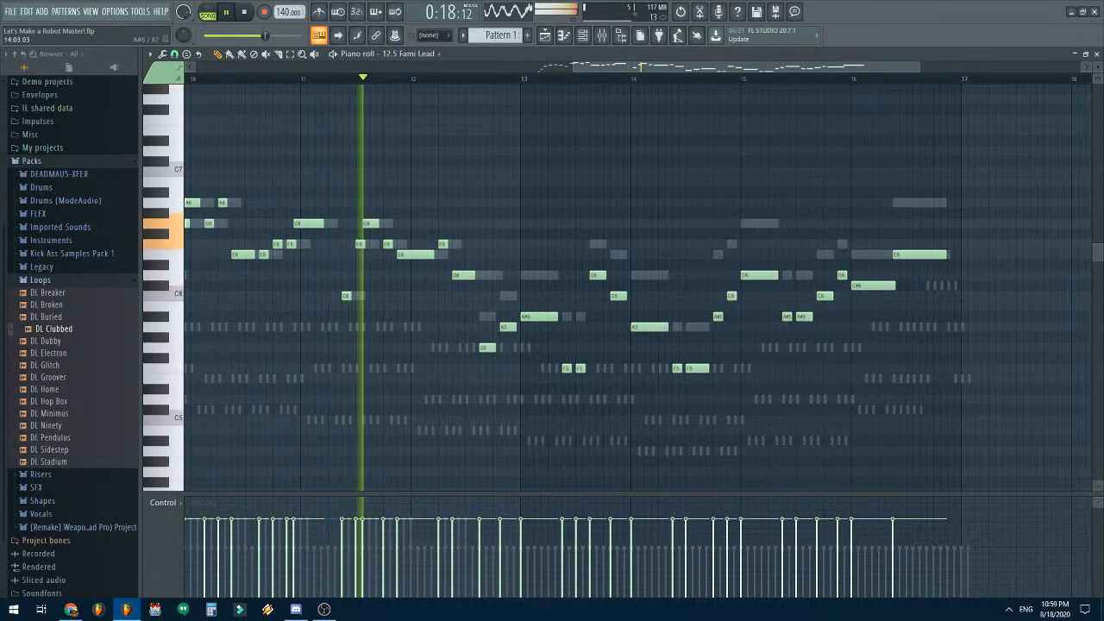
pyautogui.scroll(3, 634, 289)
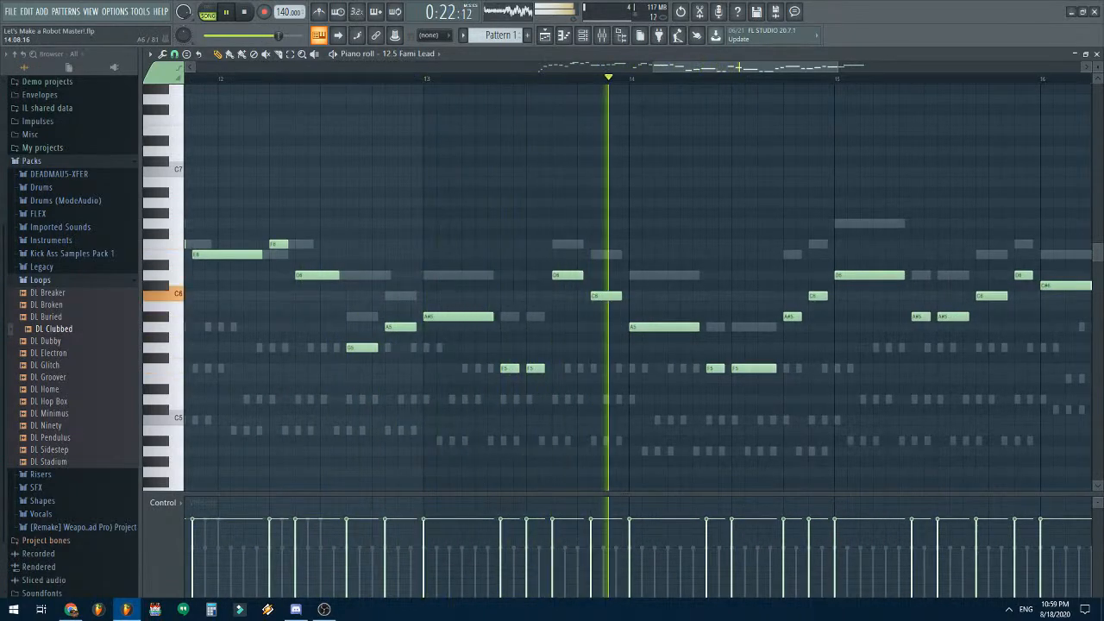
pyautogui.press('space')
# - Split bar 13's first short note into two quick repeated notes in both 12.5 Fami Lead (F5) and 25 Lead (A#5)
pyautogui.scroll(3, 480, 289)
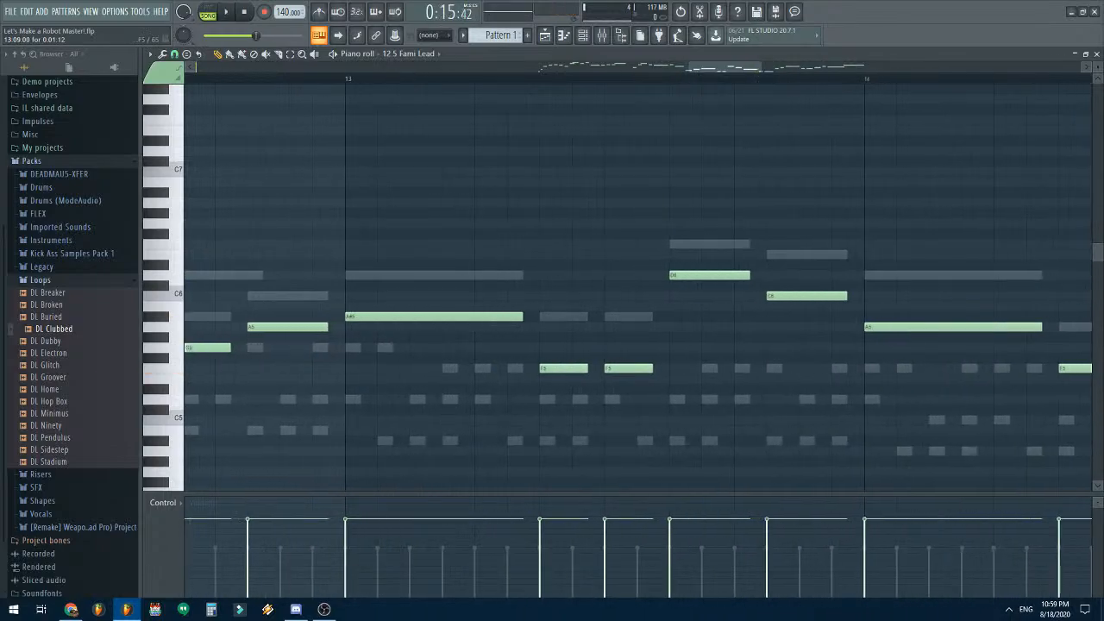
pyautogui.click(577, 368)
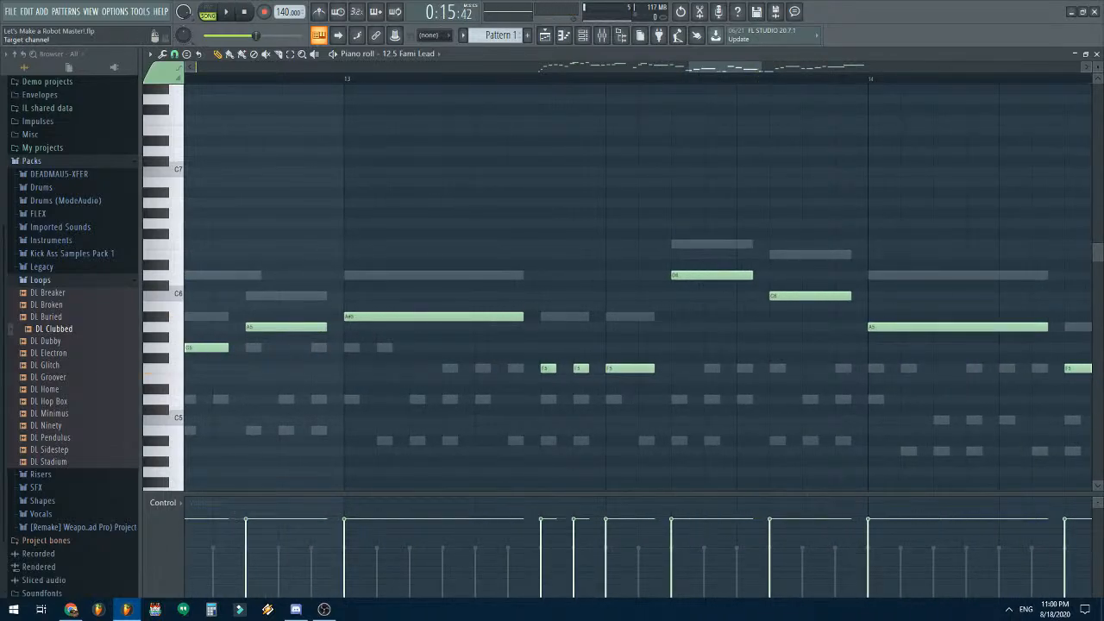
pyautogui.click(408, 54)
pyautogui.click(403, 143)
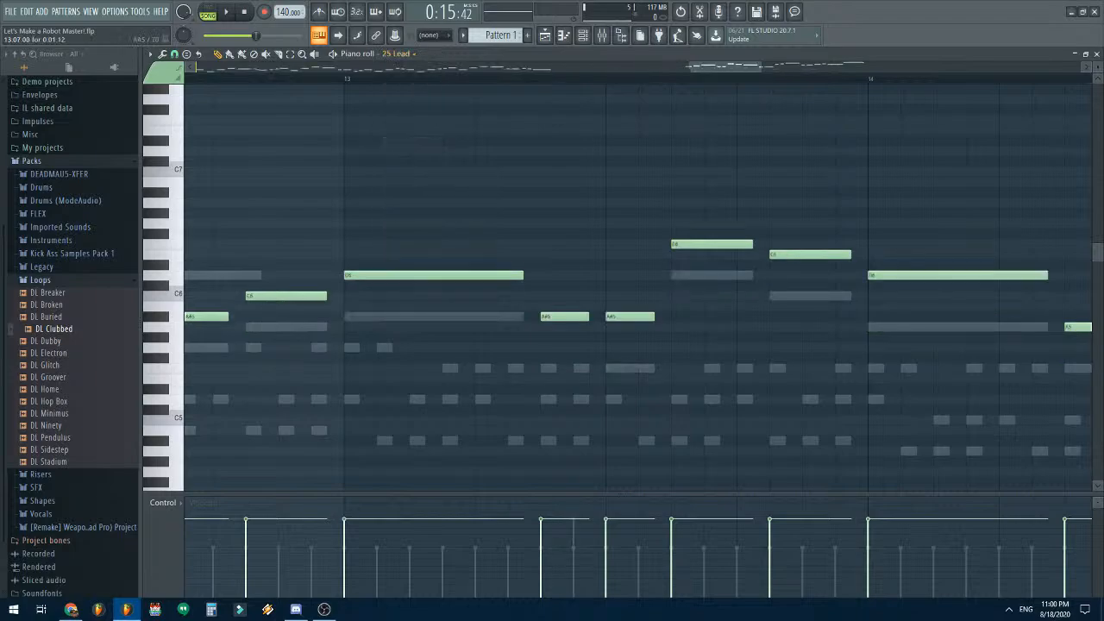
pyautogui.moveTo(588, 317); pyautogui.dragTo(555, 316)
pyautogui.click(579, 316)
# - Play back the passage into bar 13 to check the new repeated notes
pyautogui.scroll(-3, 543, 289)
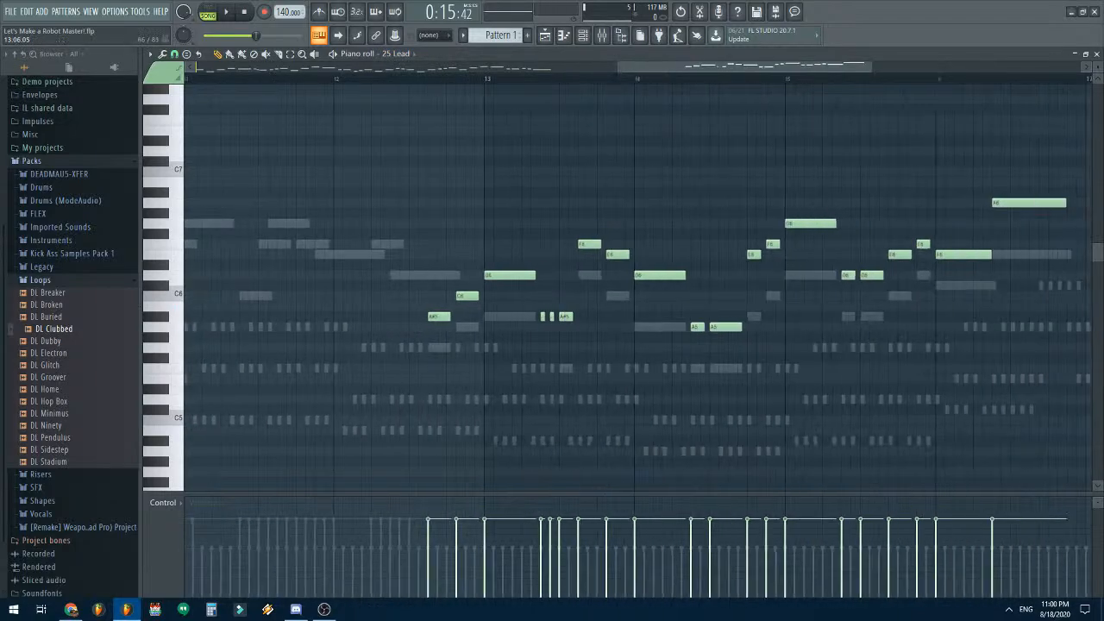
pyautogui.press('space')
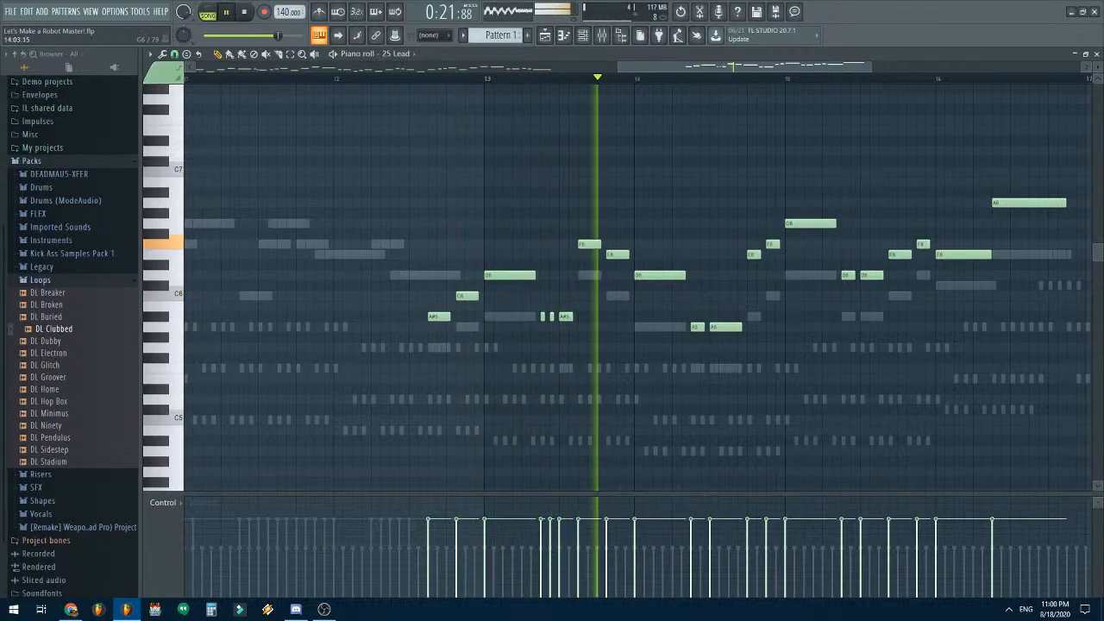
pyautogui.press('space')
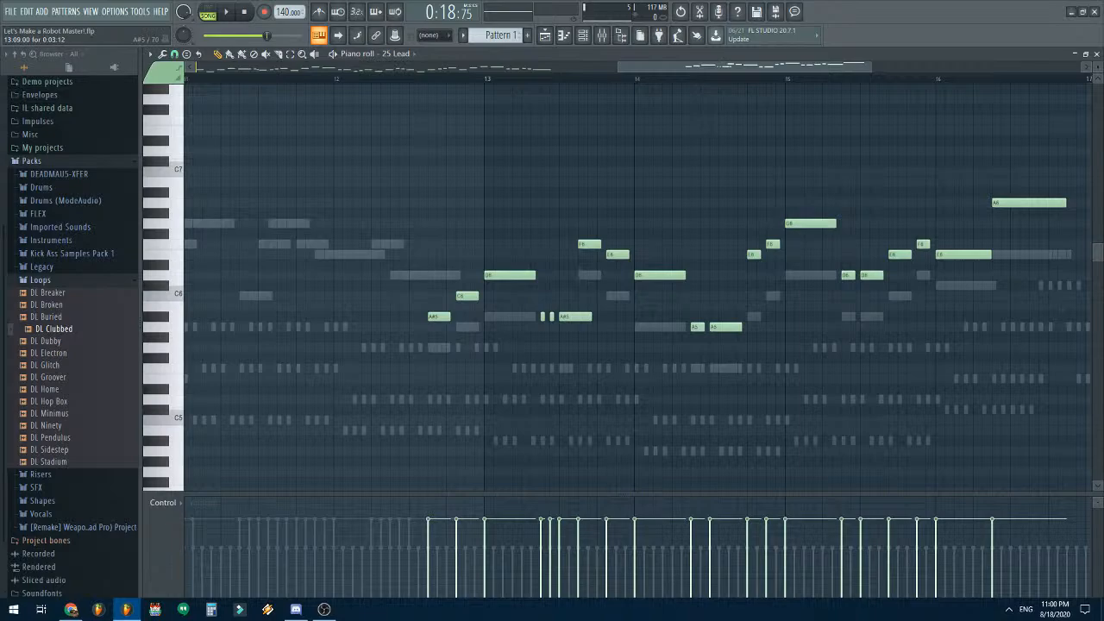
# - Try a later, shorter F6 after a longer A#5 in bar 13 of the 25 Lead, and restore both notes
pyautogui.moveTo(588, 244); pyautogui.dragTo(607, 244)
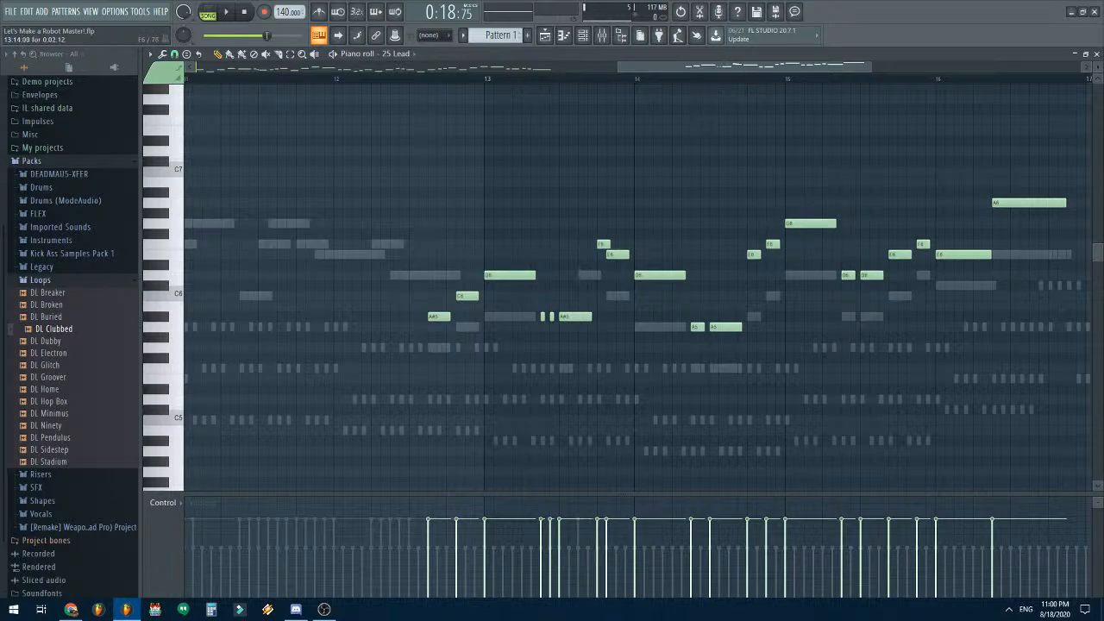
pyautogui.moveTo(607, 244); pyautogui.dragTo(609, 244)
pyautogui.moveTo(596, 244); pyautogui.dragTo(587, 244)
pyautogui.moveTo(591, 317); pyautogui.dragTo(572, 316)
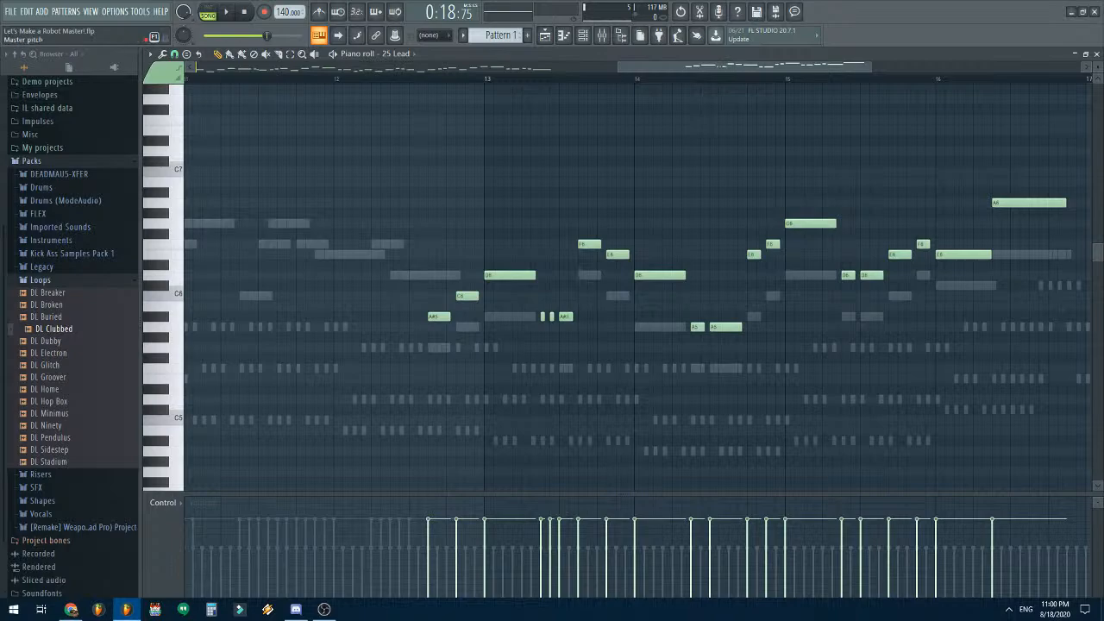
# - Replace bar 13's two quick repeated A#5 notes in the 25 Lead with a single slightly longer A#5
pyautogui.press('space')
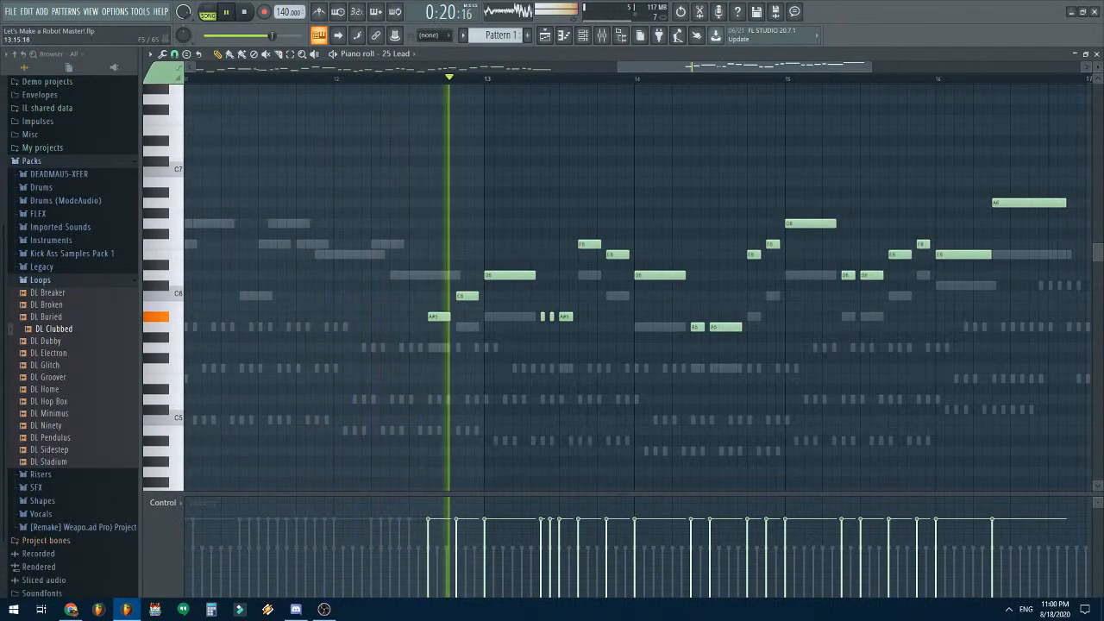
pyautogui.press('space')
pyautogui.scroll(2, 499, 284)
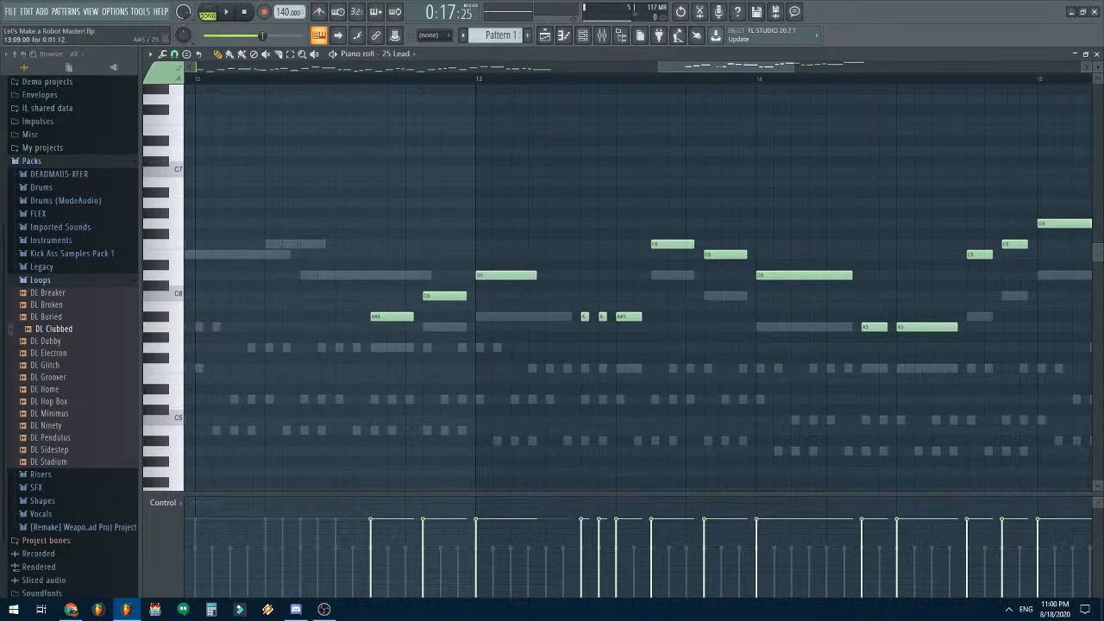
pyautogui.click(622, 316)
pyautogui.rightClick(603, 317)
pyautogui.rightClick(584, 317)
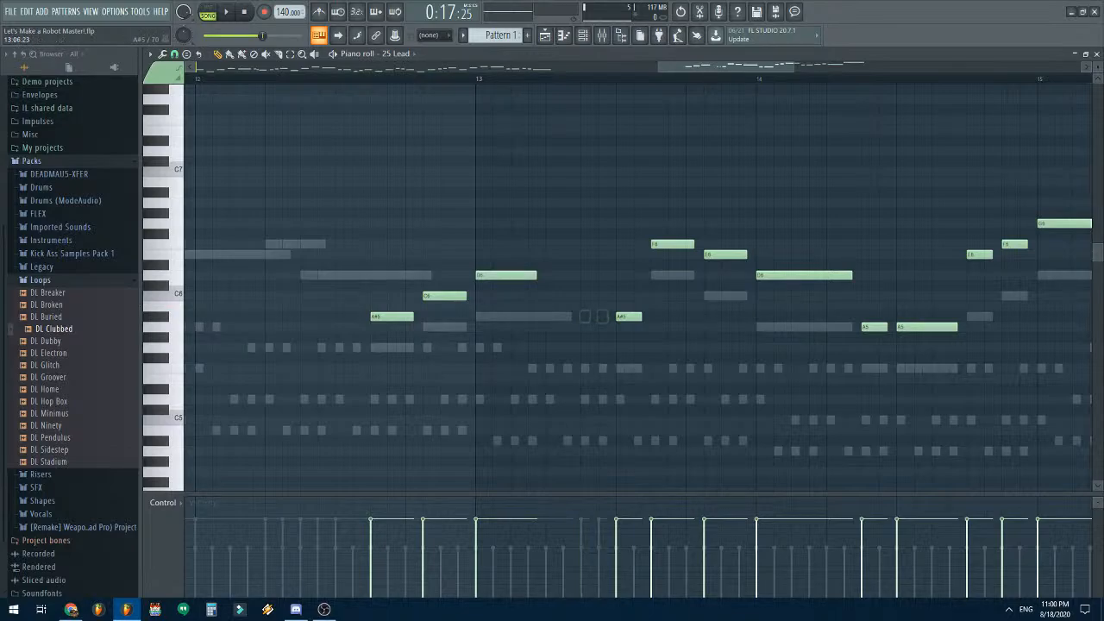
pyautogui.click(569, 316)
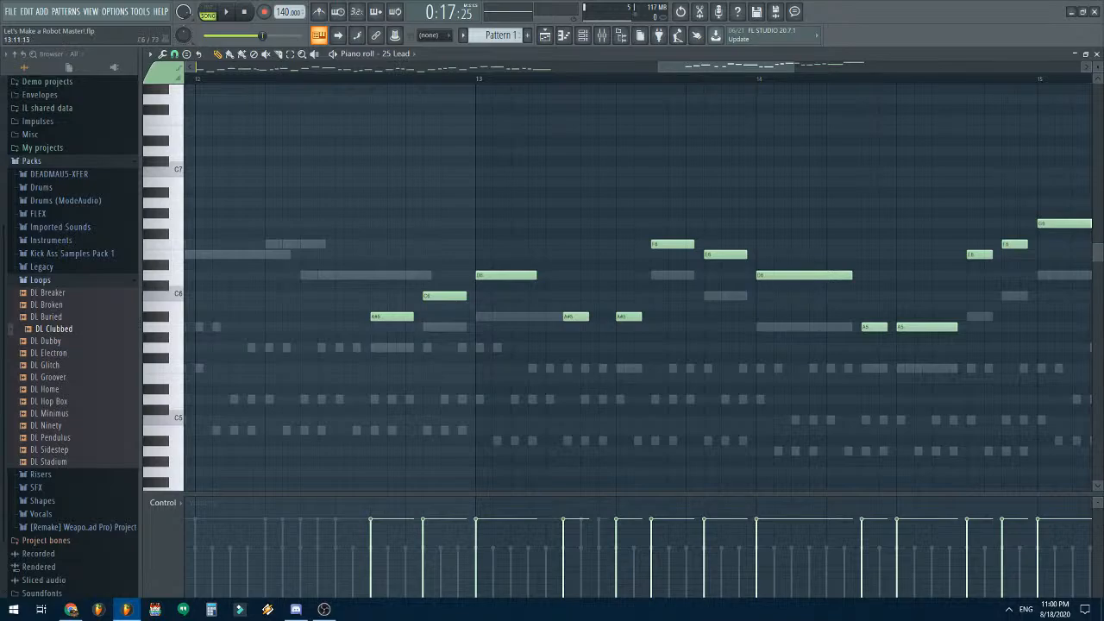
# - Play back the arrangement from bar 11 to check the simplified A#5 rhythm
pyautogui.press('space')
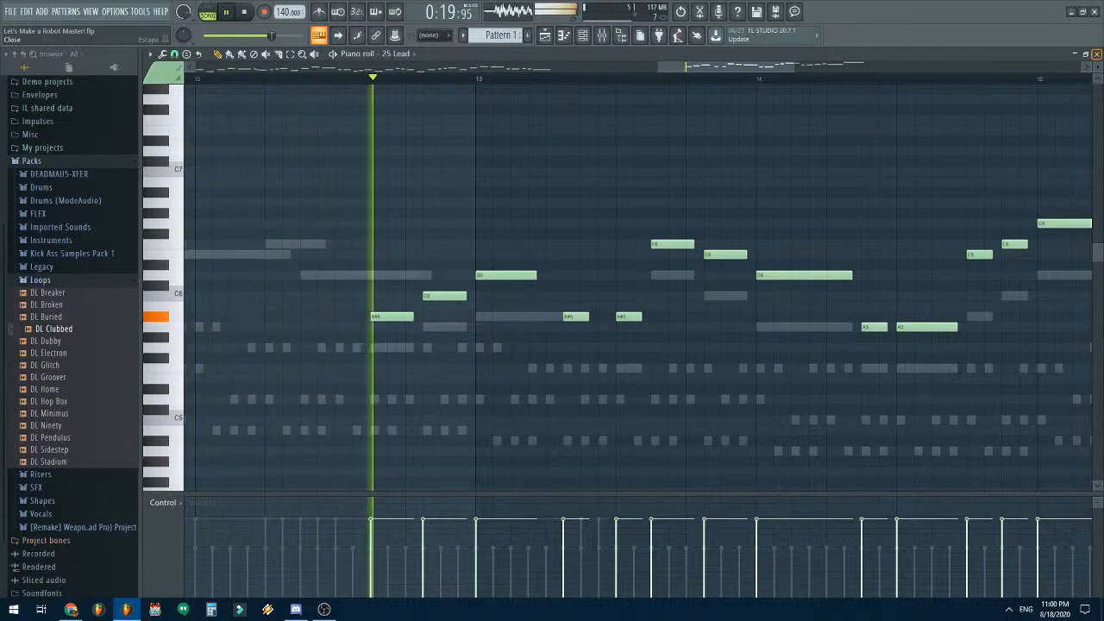
pyautogui.press('F7')
pyautogui.press('space')
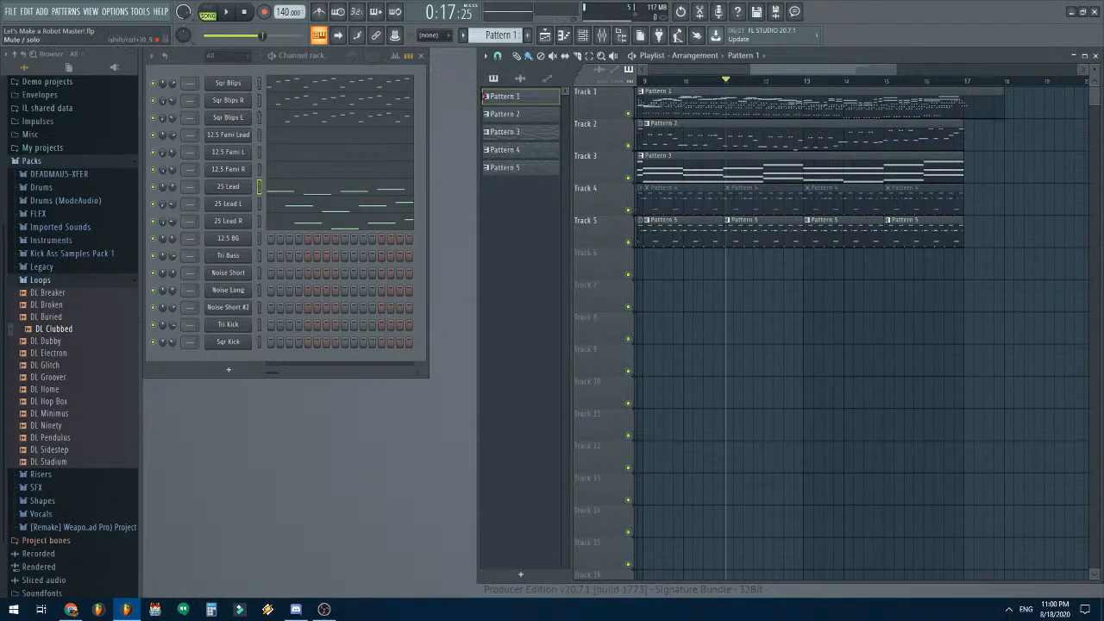
pyautogui.press('space')
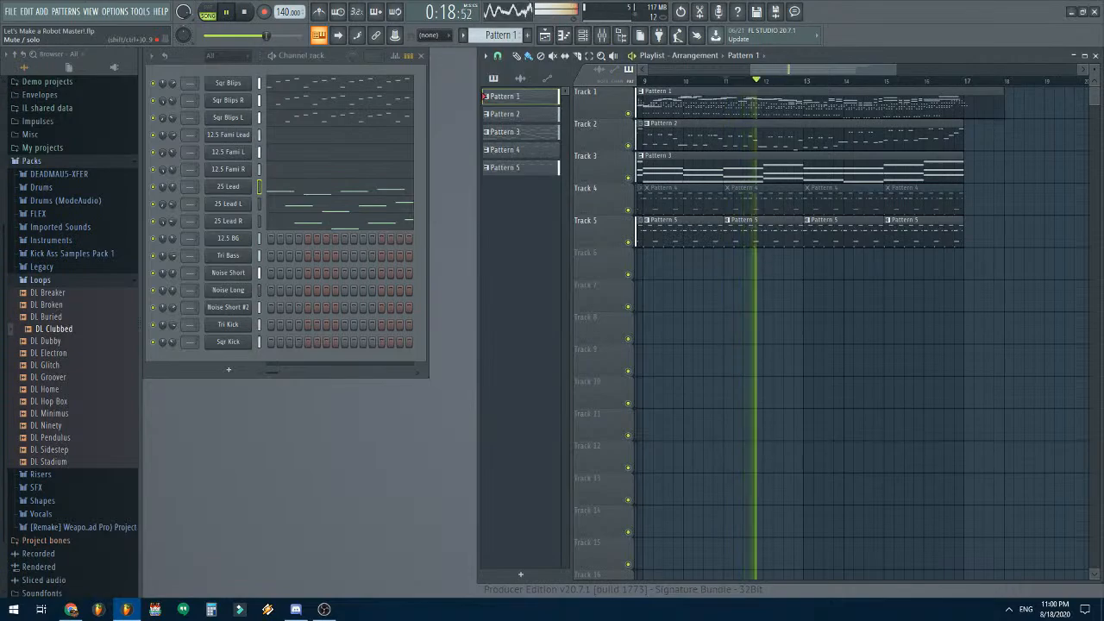
pyautogui.press('F7')
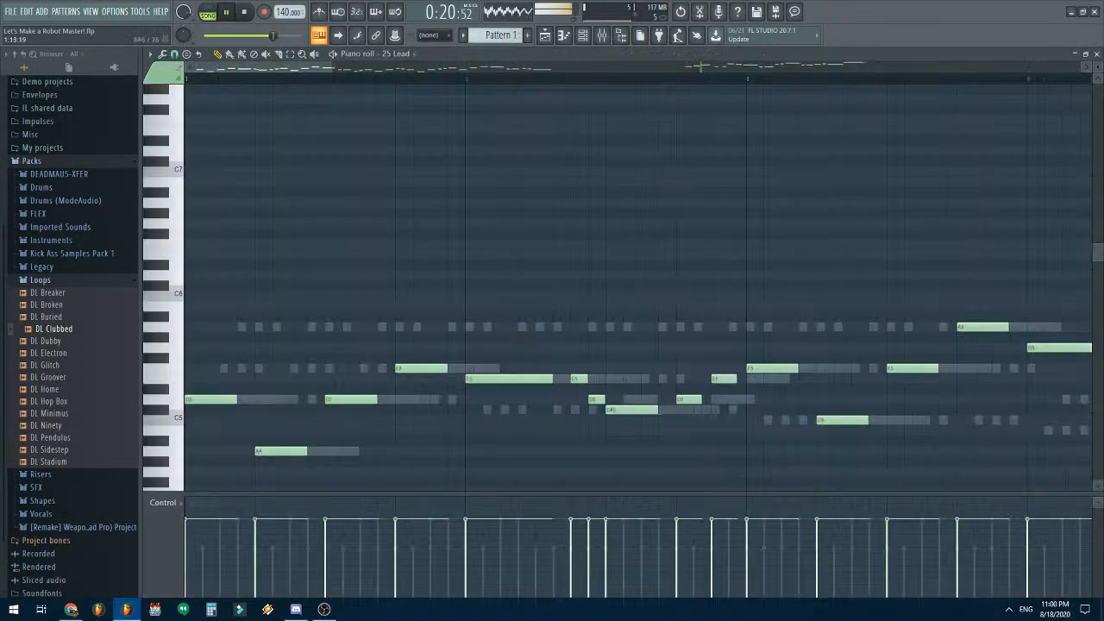
pyautogui.press('space')
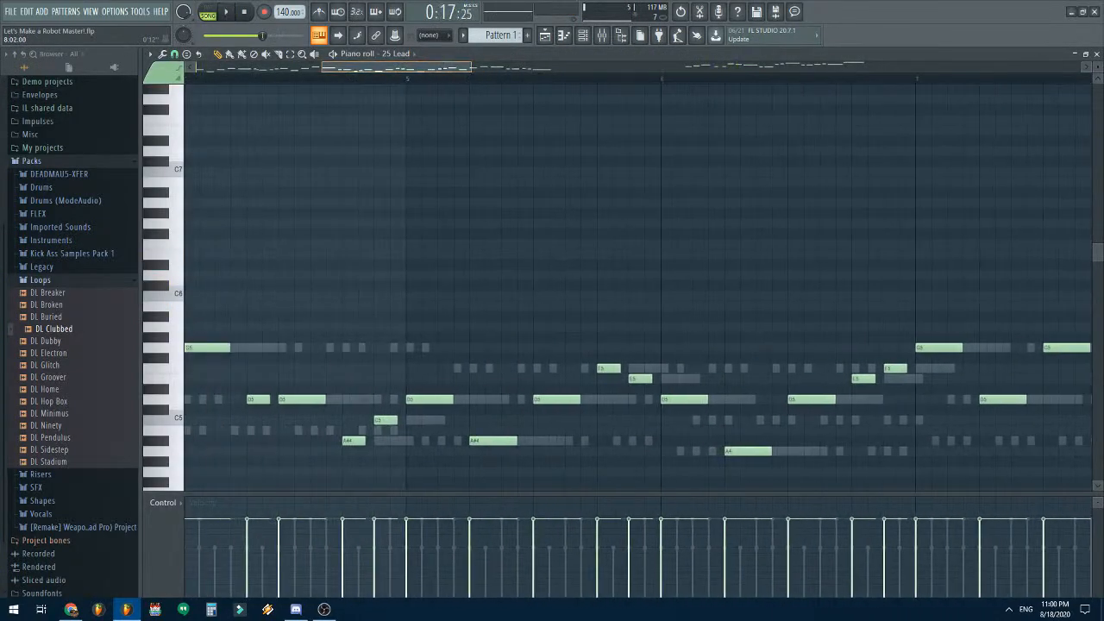
# - Set the playback start at bar 12 and play the 25 Lead into bar 13
pyautogui.hscroll(-2, 215, 78)
pyautogui.scroll(-4, 214, 79)
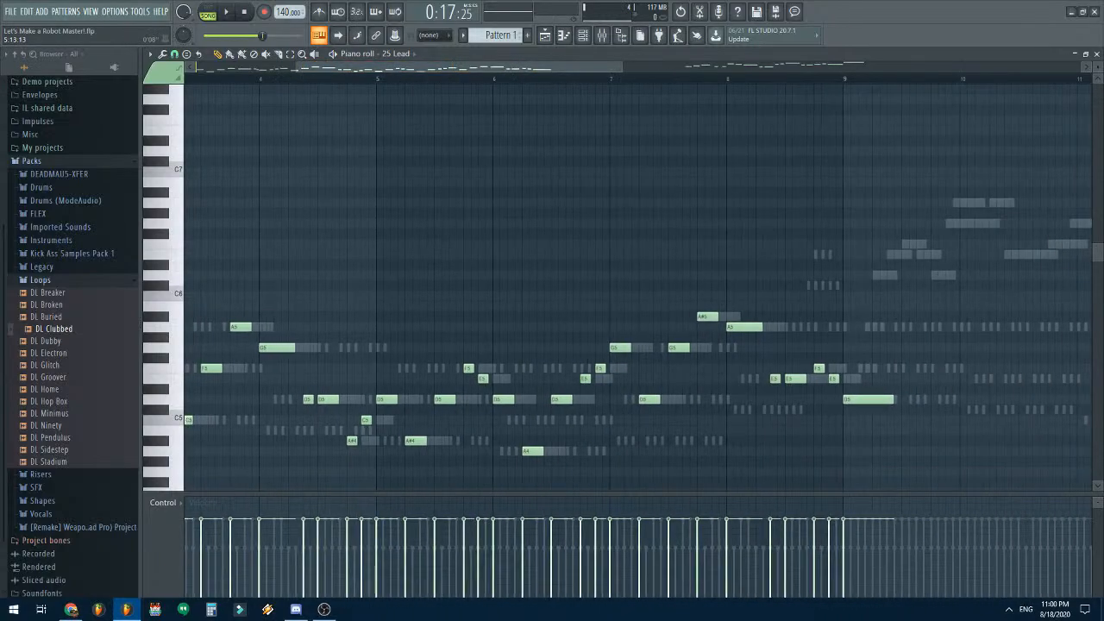
pyautogui.hscroll(4, 215, 79)
pyautogui.hscroll(3, 215, 78)
pyautogui.click(476, 78)
pyautogui.press('space')
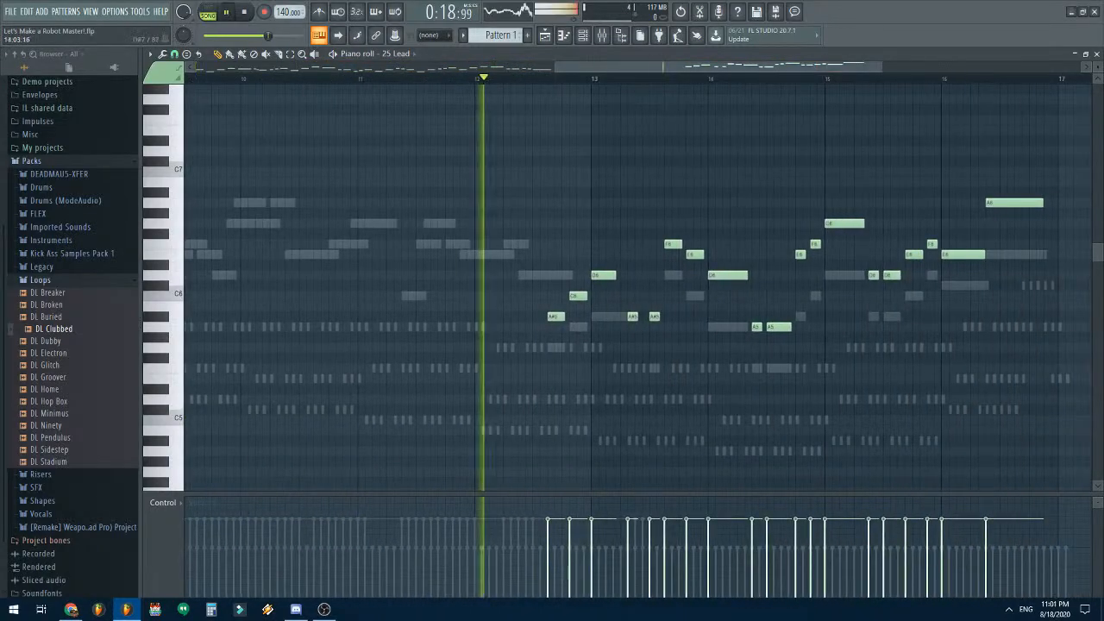
pyautogui.scroll(3, 877, 202)
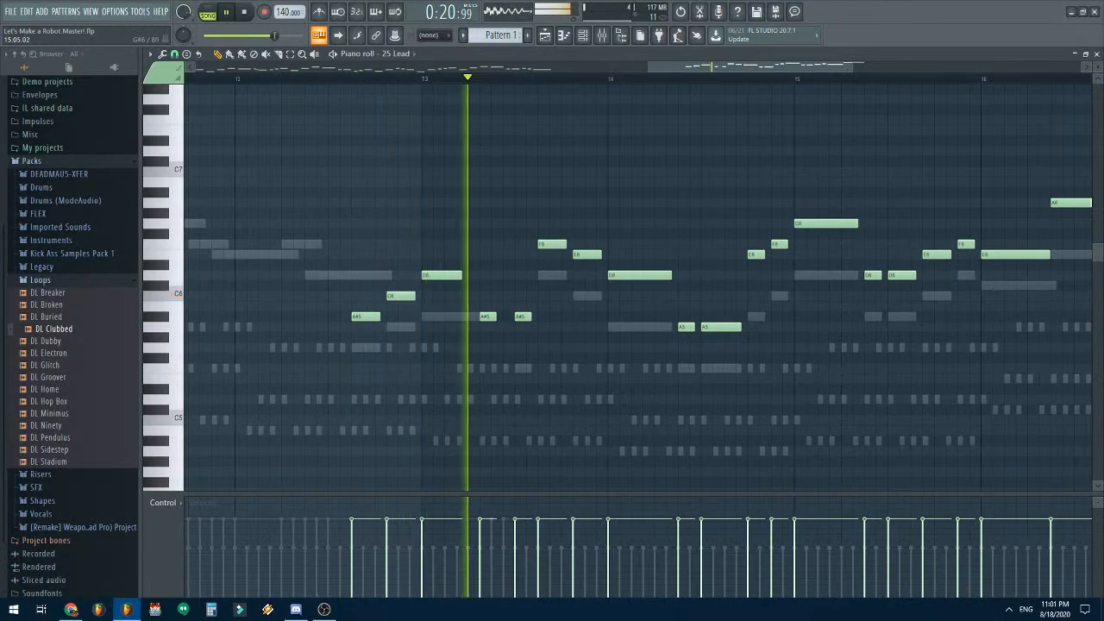
pyautogui.press('space')
# - Play the 25 Lead from bar 12 through bar 13 again to judge the gaps around the A#5 notes
pyautogui.scroll(2, 496, 288)
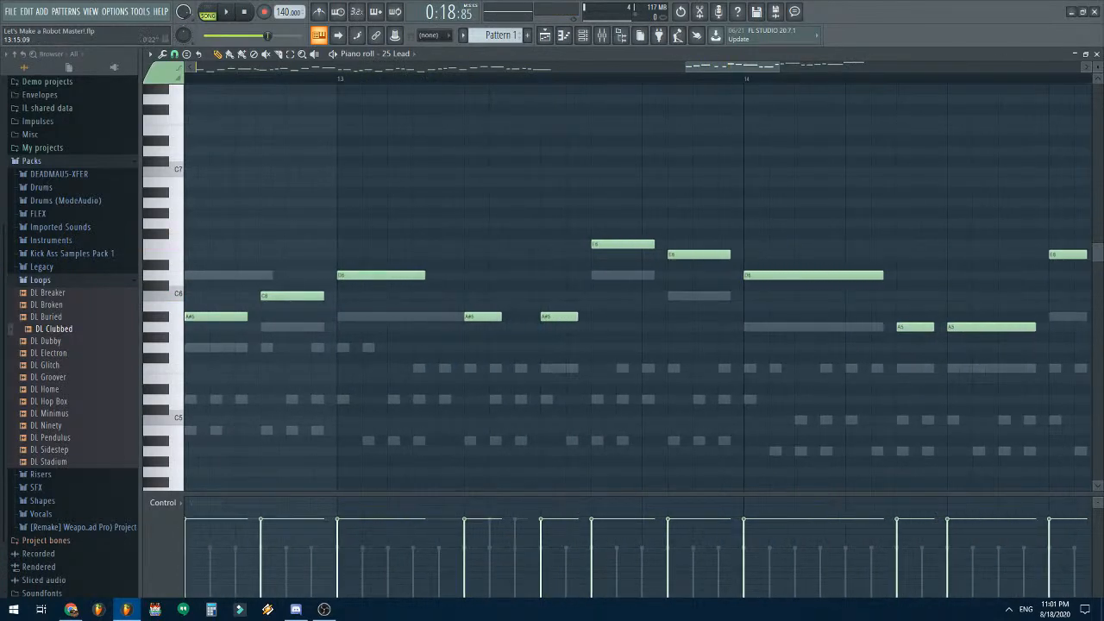
pyautogui.hscroll(-3, 636, 284)
pyautogui.click(372, 79)
pyautogui.press('space')
pyautogui.scroll(-2, 715, 107)
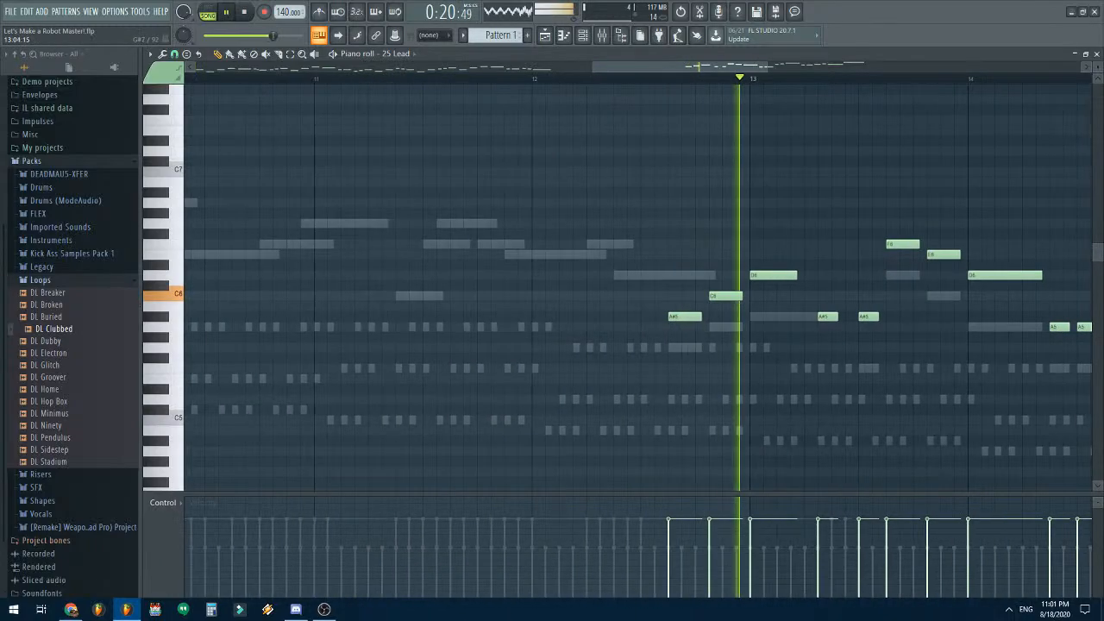
pyautogui.hscroll(3, 716, 107)
pyautogui.press('space')
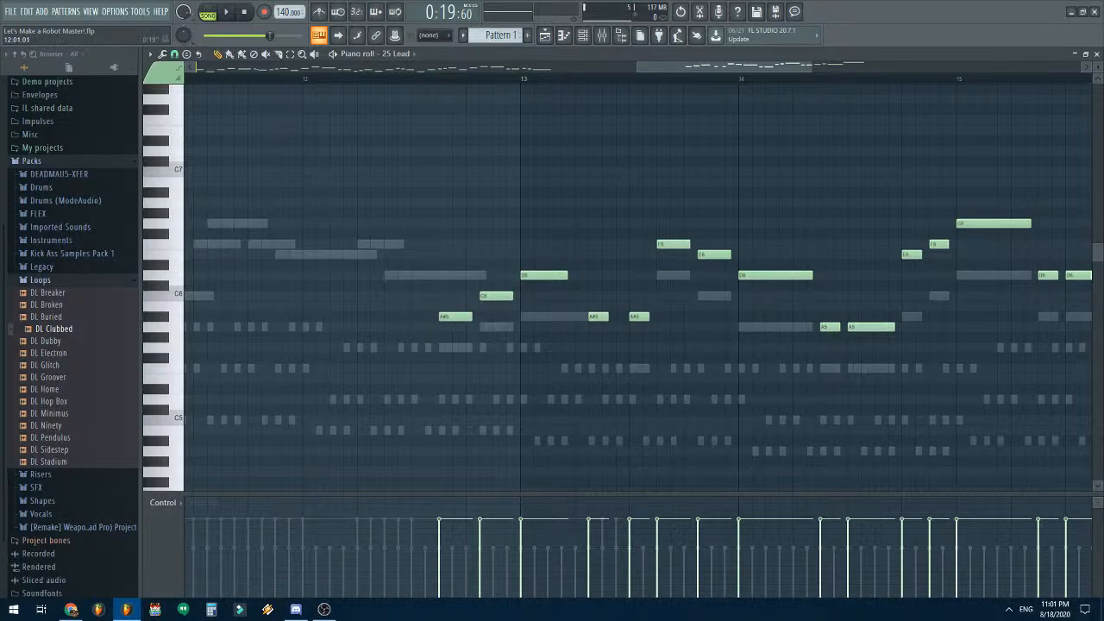
pyautogui.hscroll(2, 638, 284)
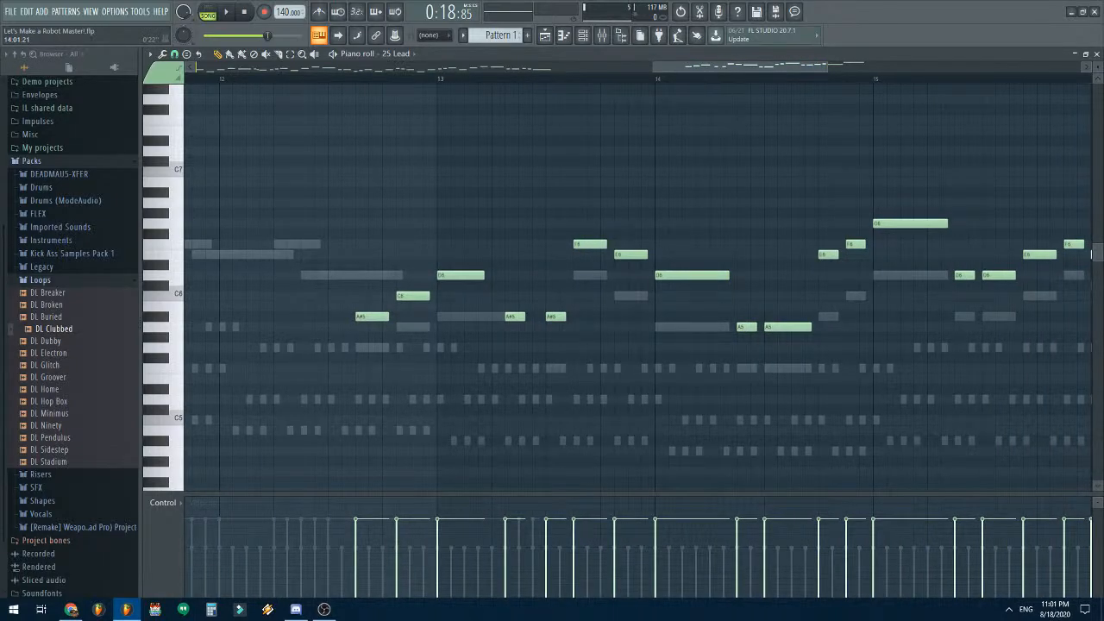
pyautogui.press('space')
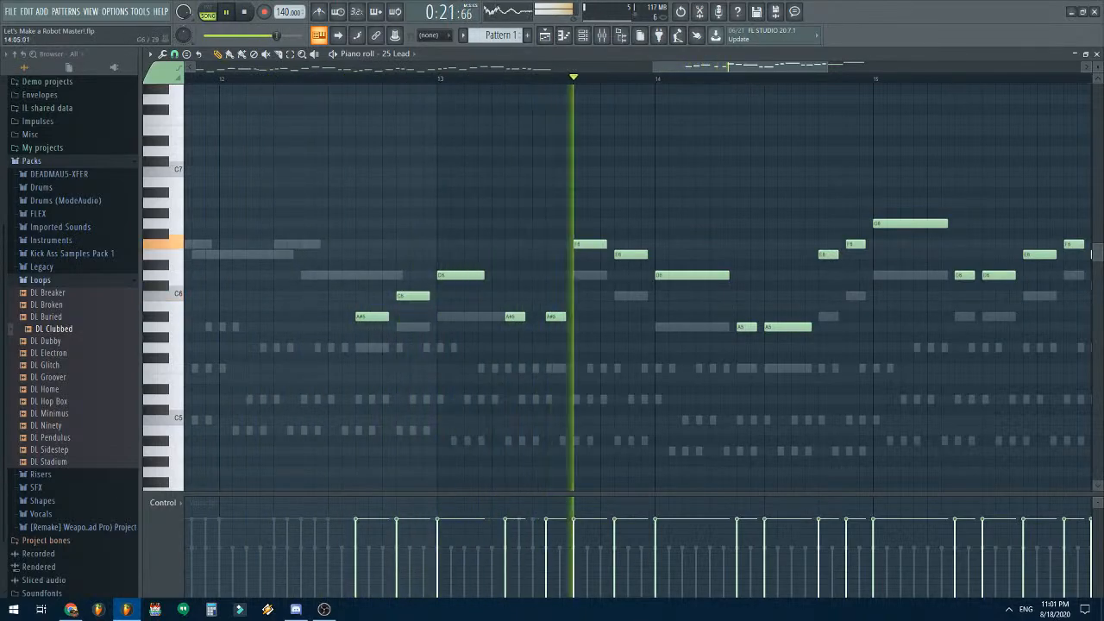
pyautogui.press('space')
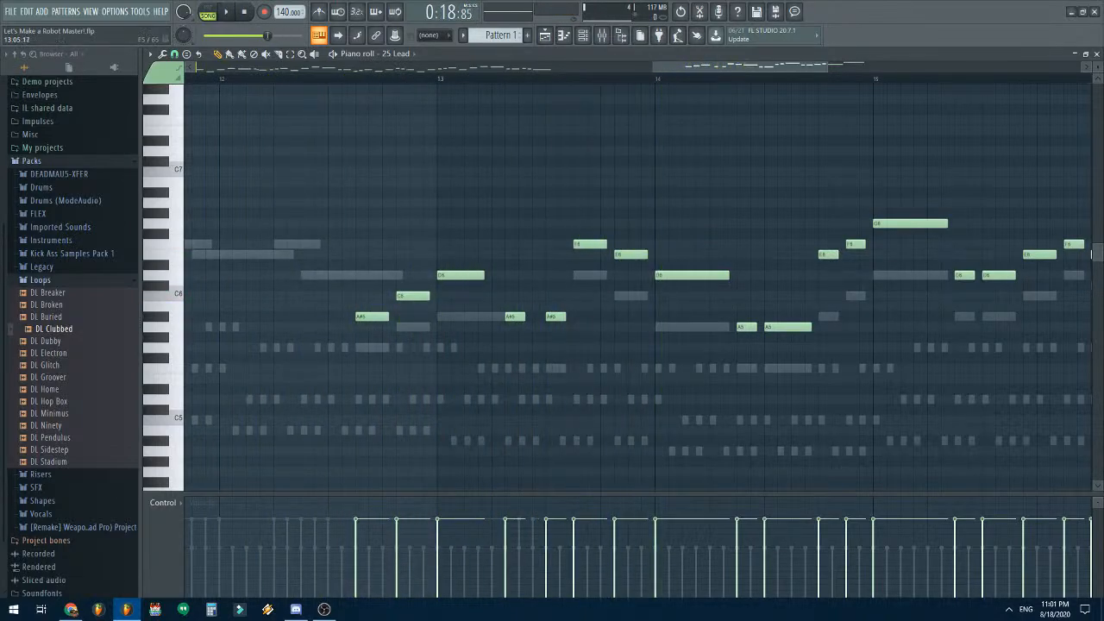
# - Add a short F5 just before each of the two A#5 notes in bar 13, and play back the result
pyautogui.click(500, 368)
pyautogui.press('space')
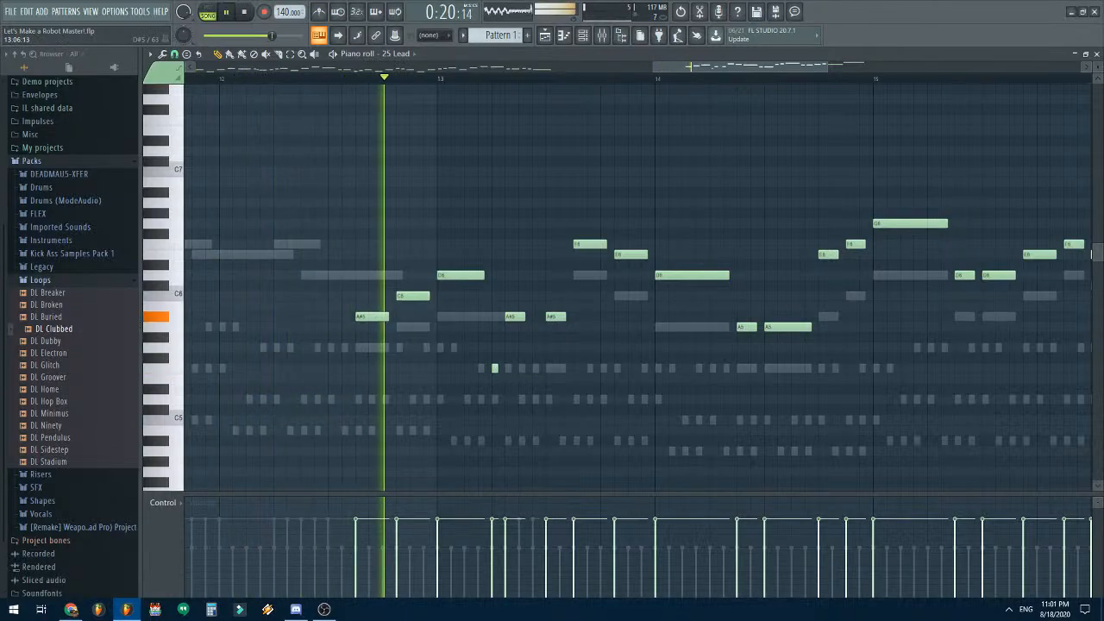
pyautogui.press('space')
pyautogui.click(536, 368)
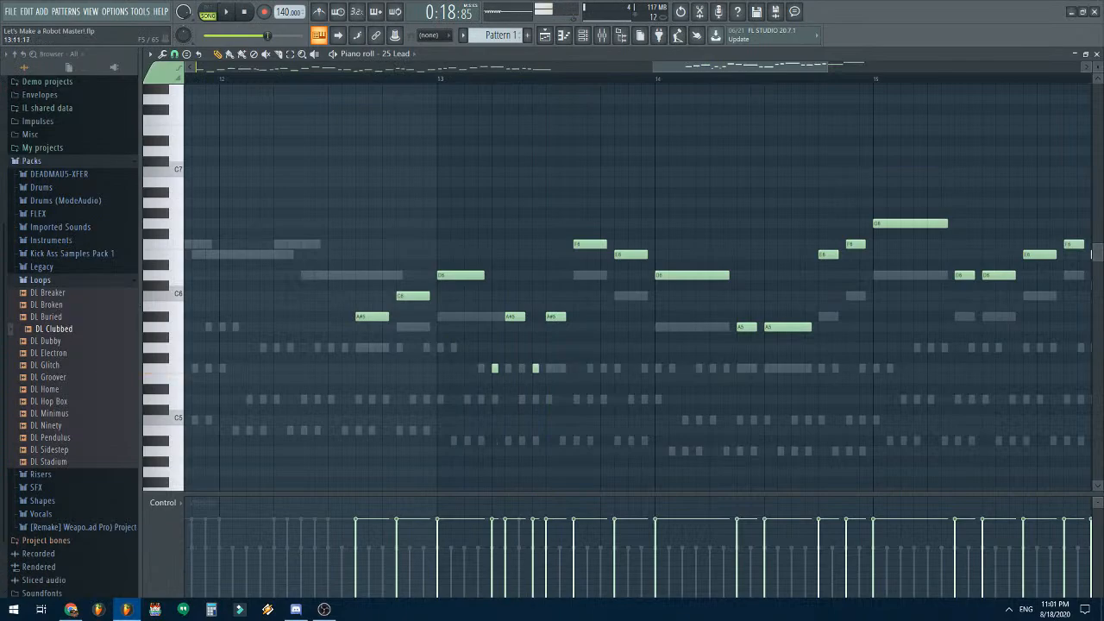
pyautogui.press('space')
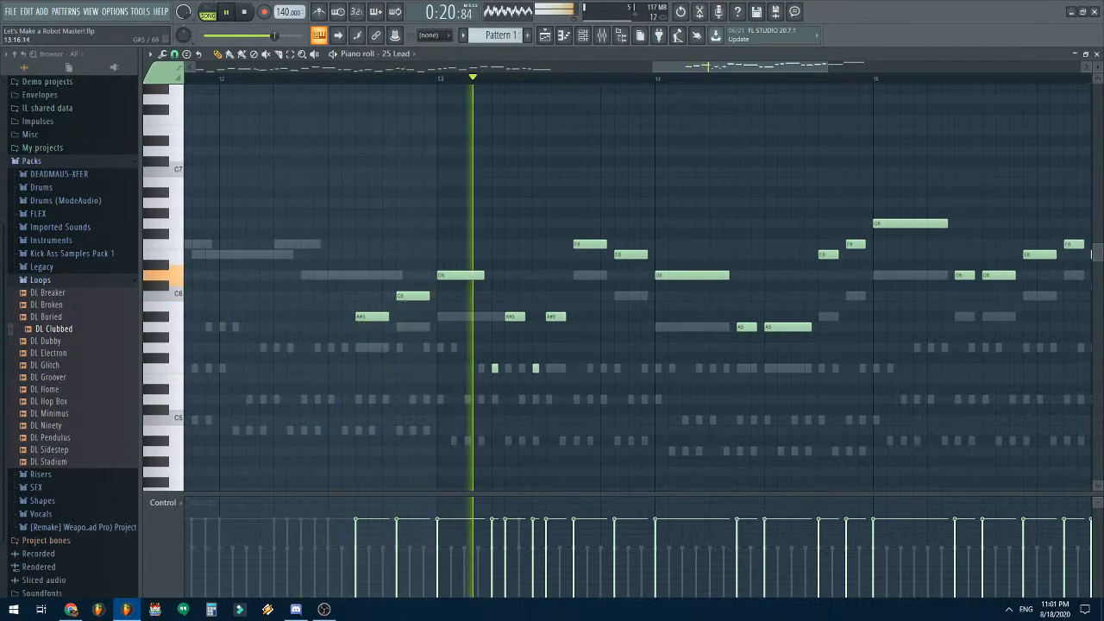
pyautogui.press('space')
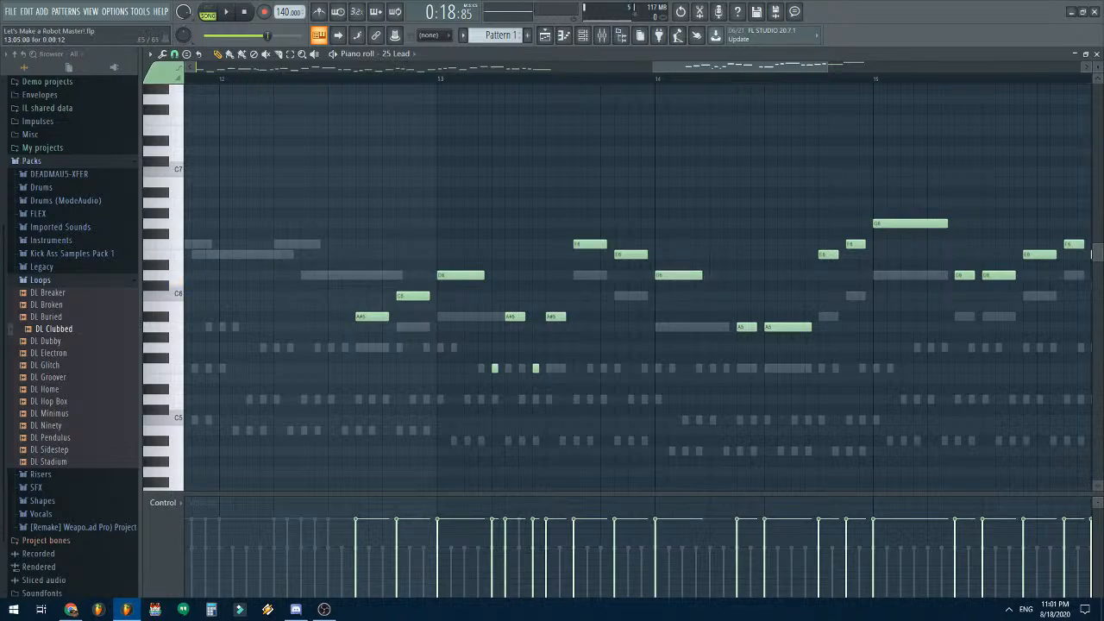
# - Add a short F5 before each A5 in bar 14, starting the first A5 one step earlier and shortening the second
pyautogui.click(712, 368)
pyautogui.moveTo(745, 327); pyautogui.dragTo(731, 327)
pyautogui.doubleClick(712, 368)
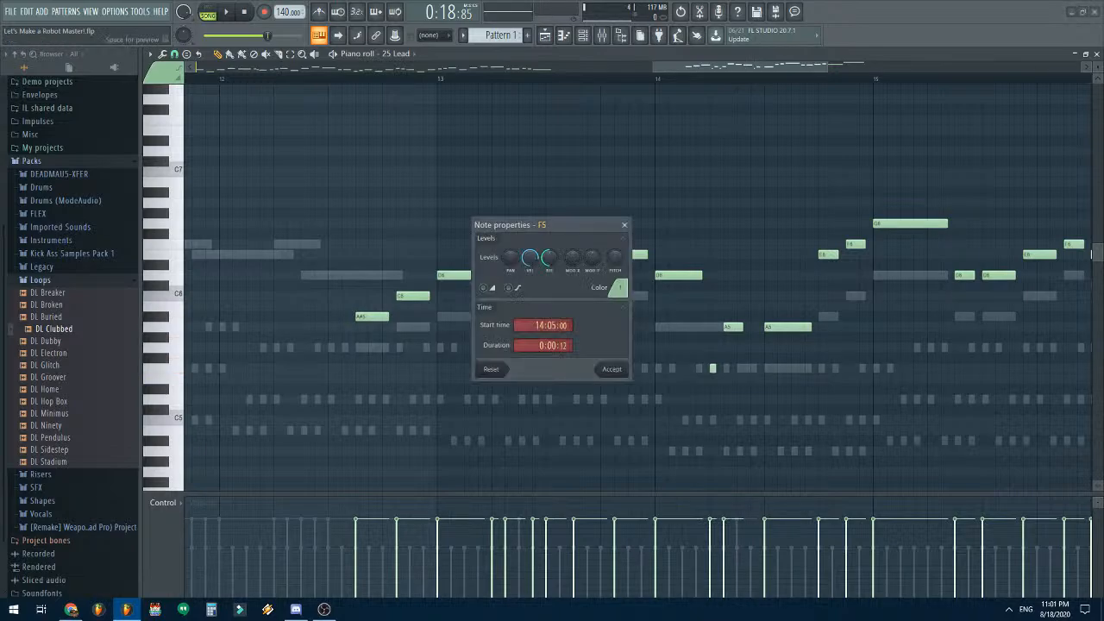
pyautogui.press('Return')
pyautogui.click(753, 368)
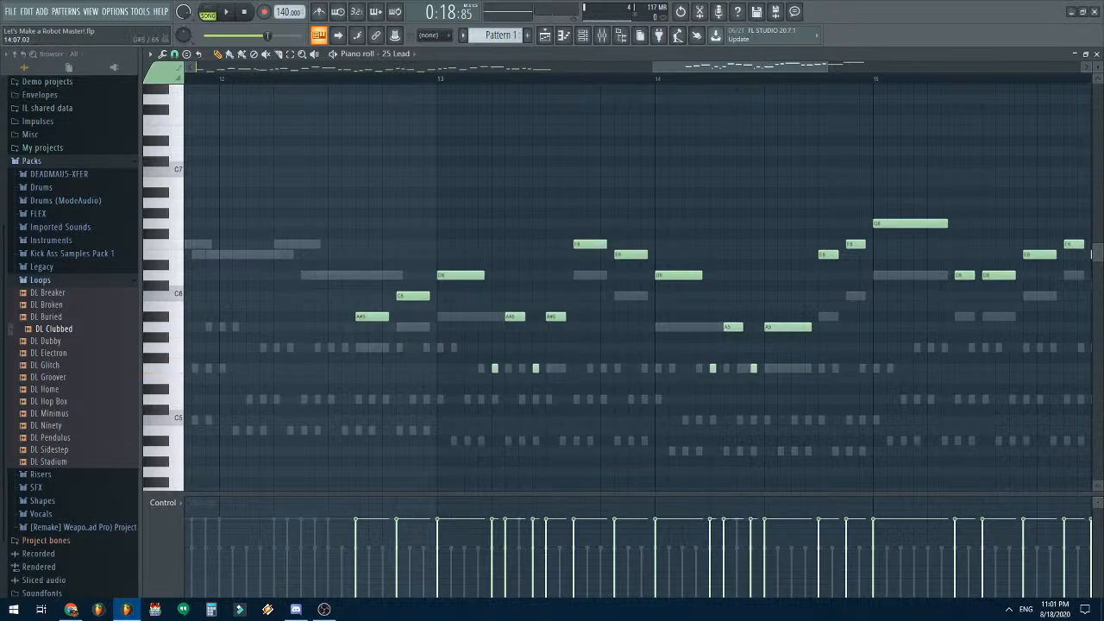
pyautogui.rightClick(770, 327)
pyautogui.click(770, 327)
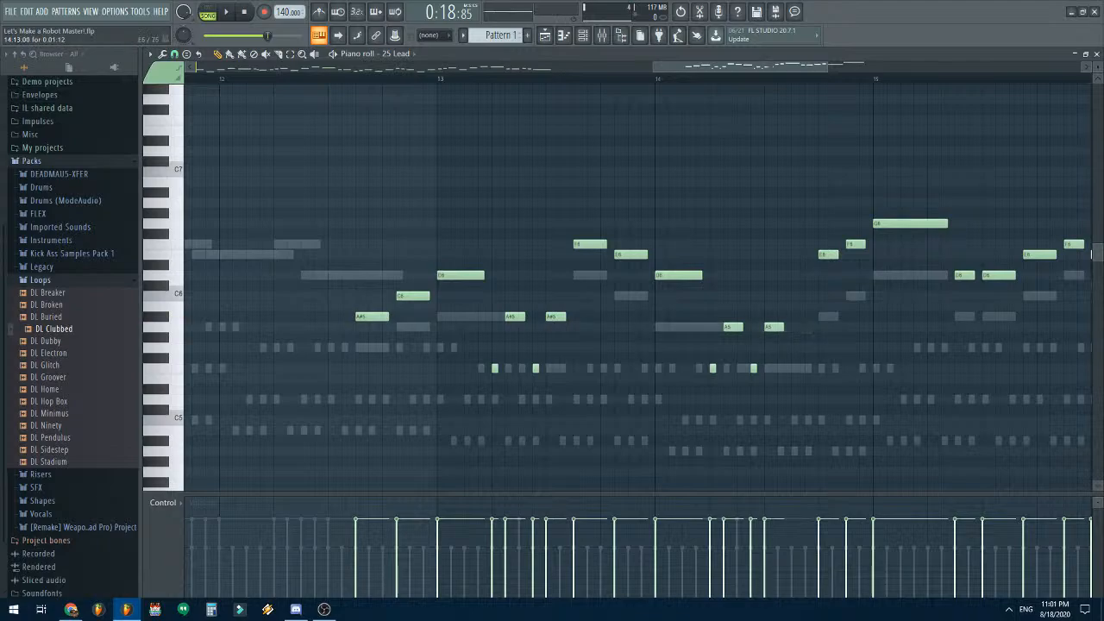
# - Start bar 14's E6 and F6 earlier as longer notes, and play back from bar 12 to bar 15
pyautogui.moveTo(826, 254); pyautogui.dragTo(799, 255)
pyautogui.rightClick(801, 255)
pyautogui.click(798, 255)
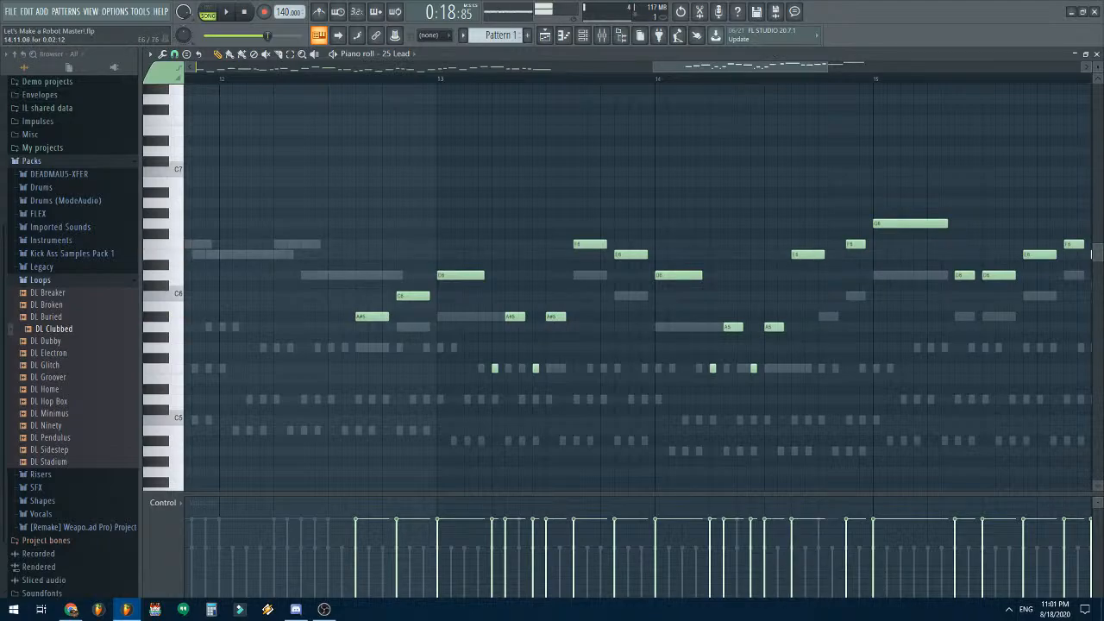
pyautogui.rightClick(854, 244)
pyautogui.click(839, 244)
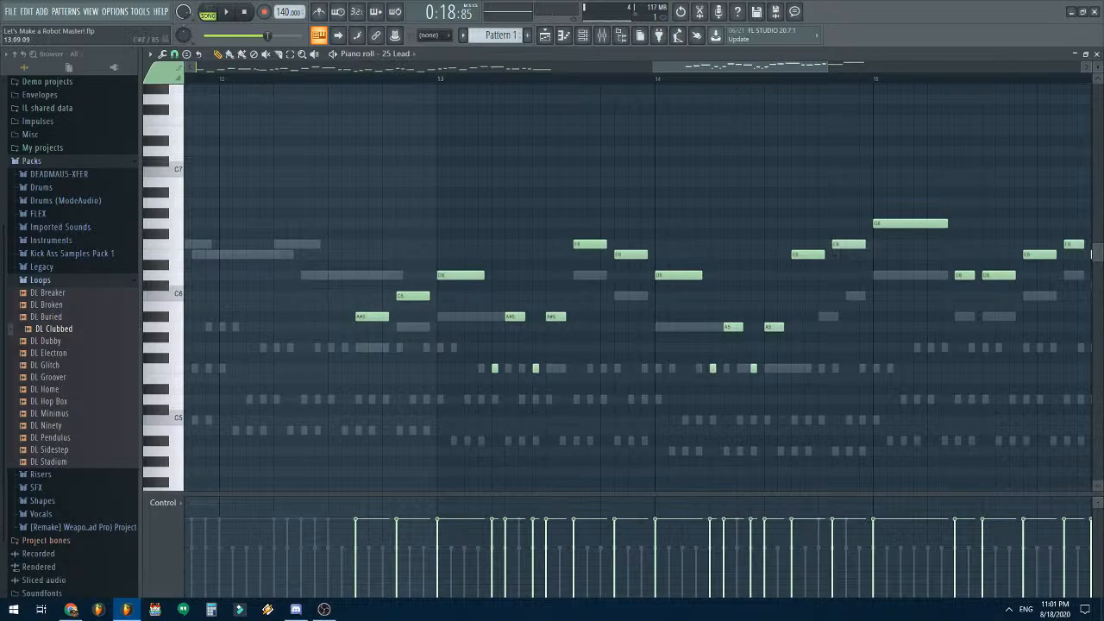
pyautogui.press('space')
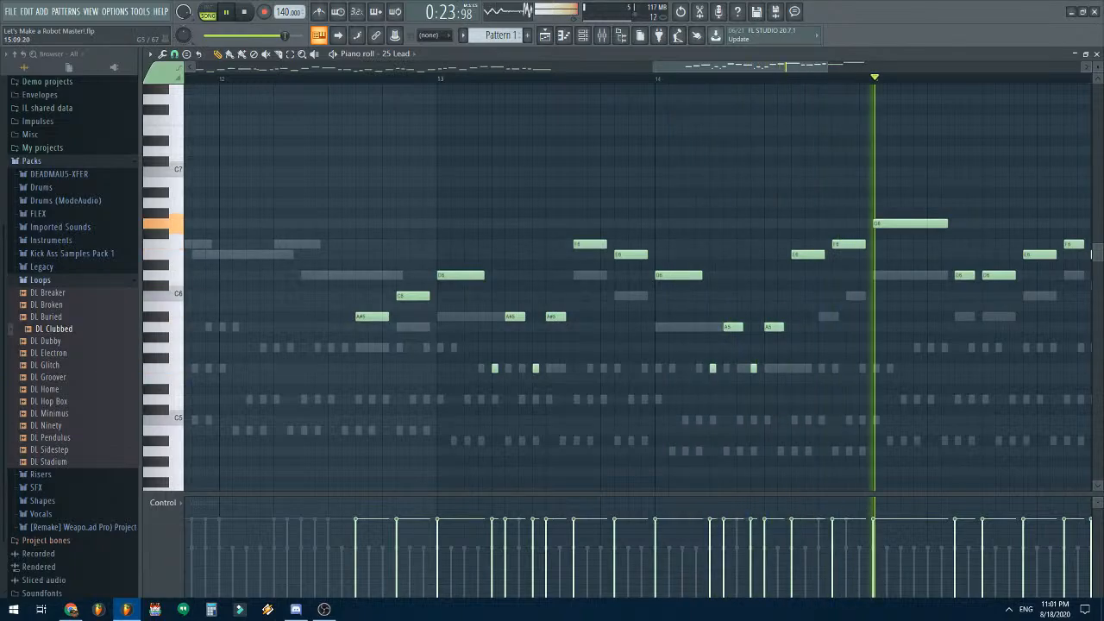
pyautogui.press('space')
# - Rework bar 15 with two short D6 notes, the first one step earlier, each preceded by a short G5
pyautogui.moveTo(738, 67); pyautogui.dragTo(813, 68)
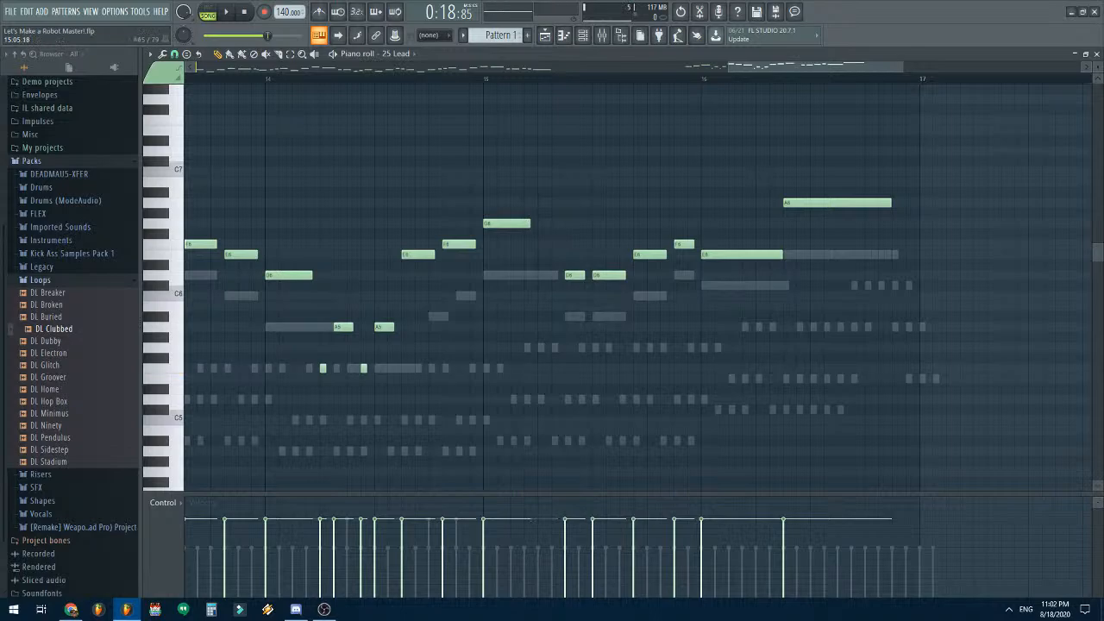
pyautogui.moveTo(526, 348); pyautogui.dragTo(541, 348)
pyautogui.rightClick(573, 275)
pyautogui.click(557, 275)
pyautogui.rightClick(601, 275)
pyautogui.click(600, 275)
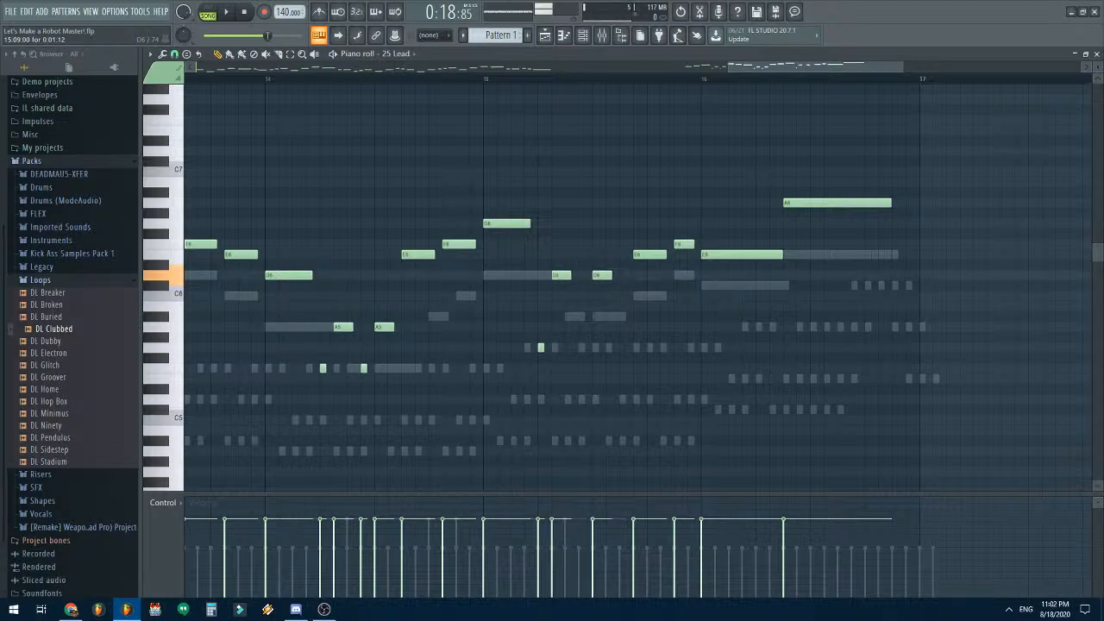
pyautogui.click(581, 347)
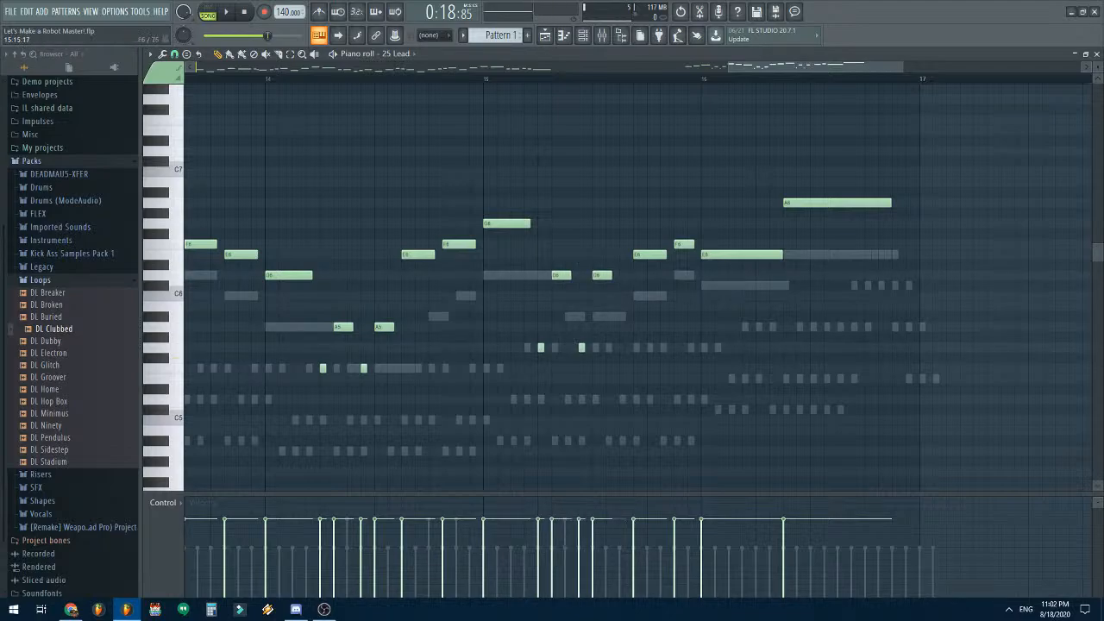
# - Start bar 15's E6 and a lengthened F6 one step earlier, and play back through bar 16
pyautogui.moveTo(644, 254); pyautogui.dragTo(630, 254)
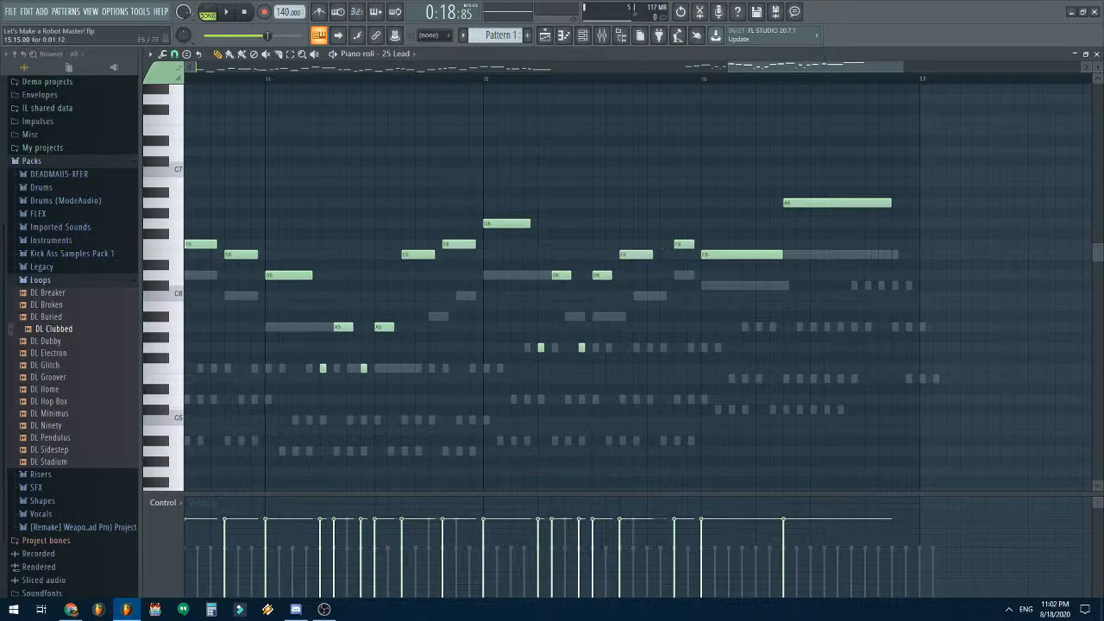
pyautogui.rightClick(683, 244)
pyautogui.click(667, 244)
pyautogui.press('space')
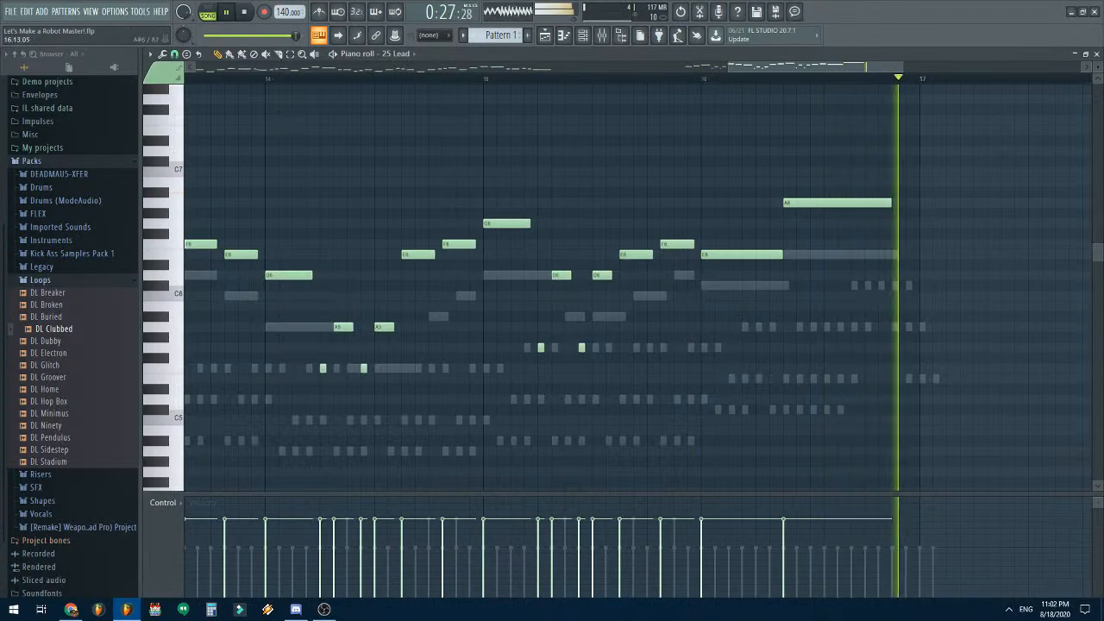
pyautogui.press('space')
# - Switch the piano roll to the 12.5 Fami Lead channel with bars 10 to 16 in view
pyautogui.moveTo(552, 67); pyautogui.dragTo(737, 66)
pyautogui.click(398, 55)
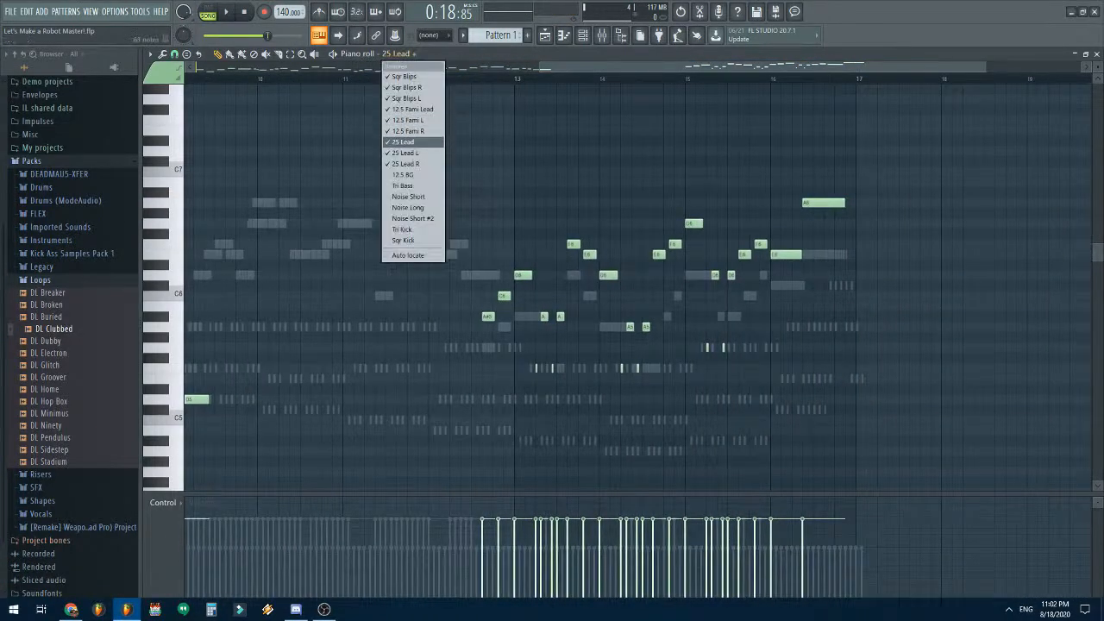
pyautogui.click(413, 109)
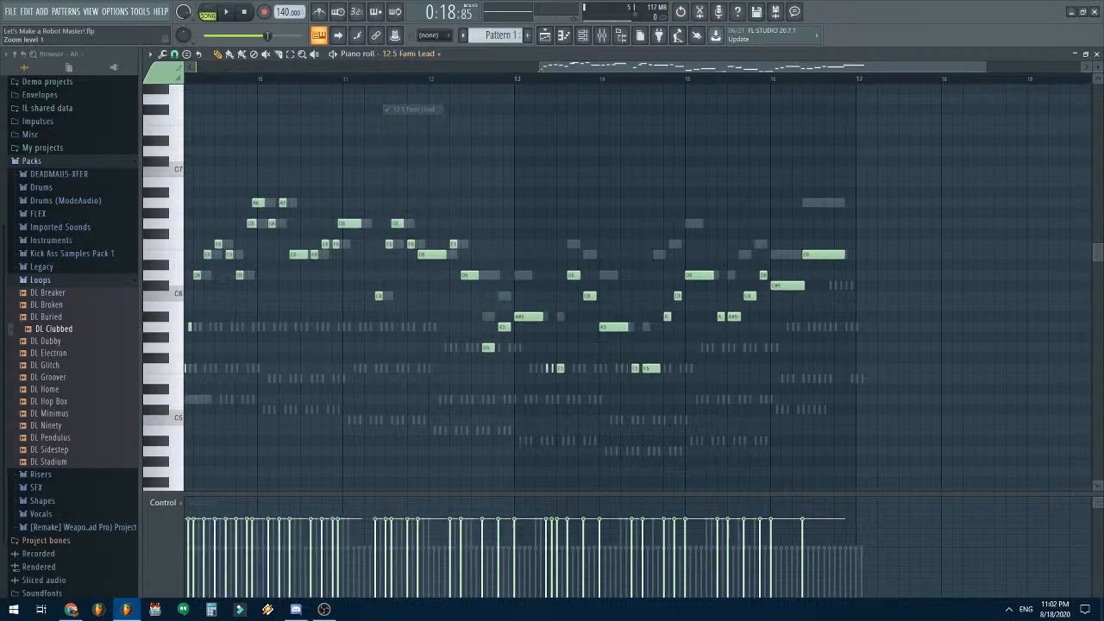
# - Play back the arrangement from about bar 12 to the end of bar 16
pyautogui.click(1096, 54)
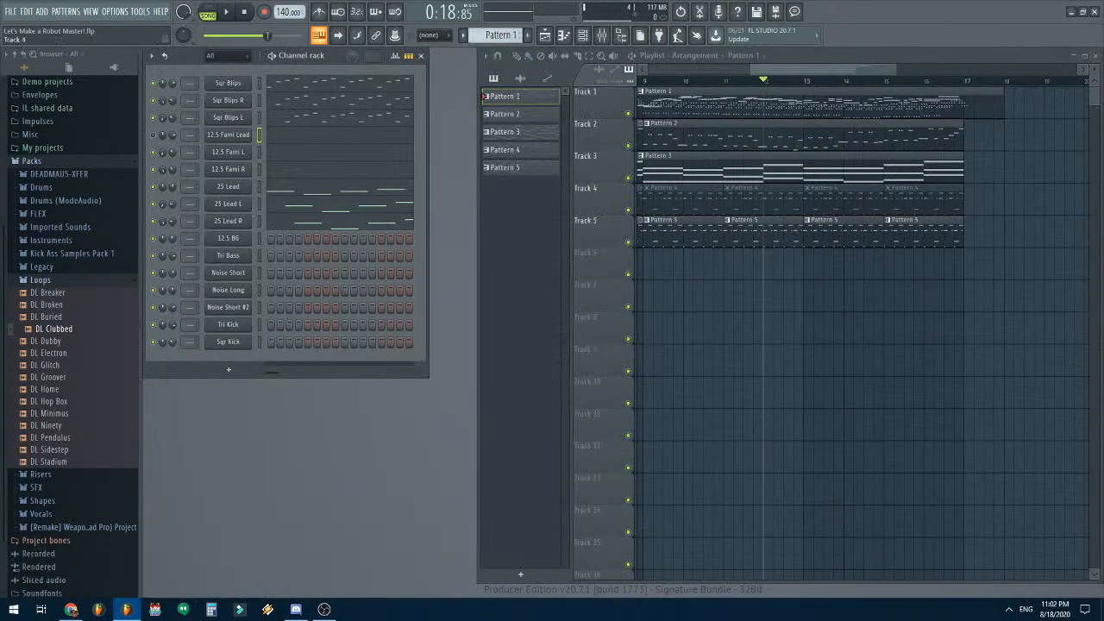
pyautogui.press('space')
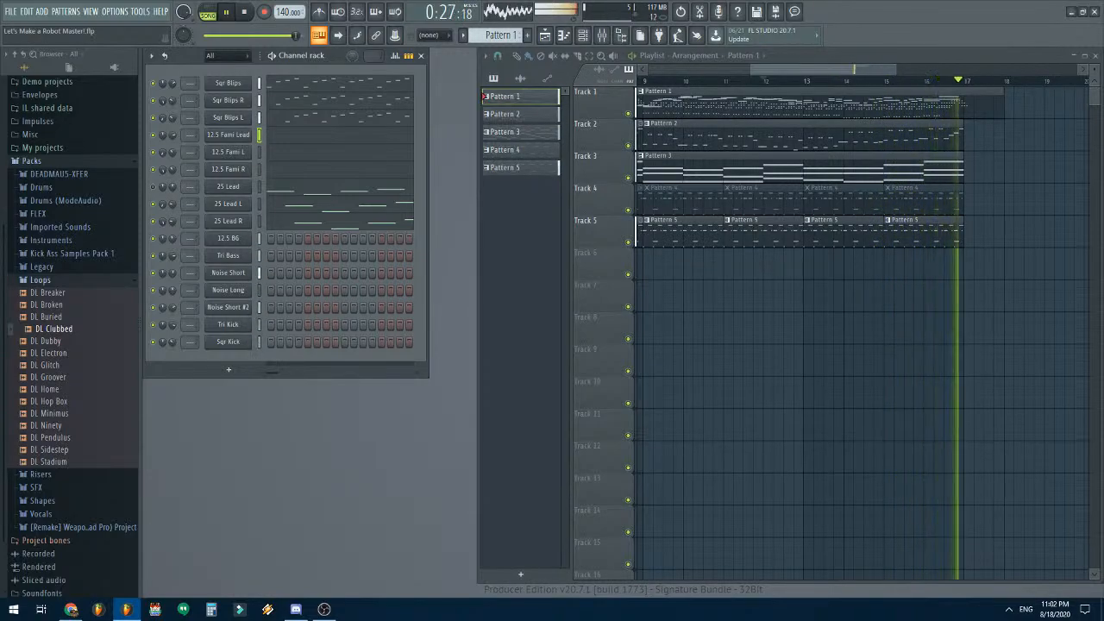
pyautogui.press('space')
# - Reopen the 12.5 Fami Lead notes and play back from bar 9 into bar 13
pyautogui.click(329, 135)
pyautogui.scroll(-5, 638, 289)
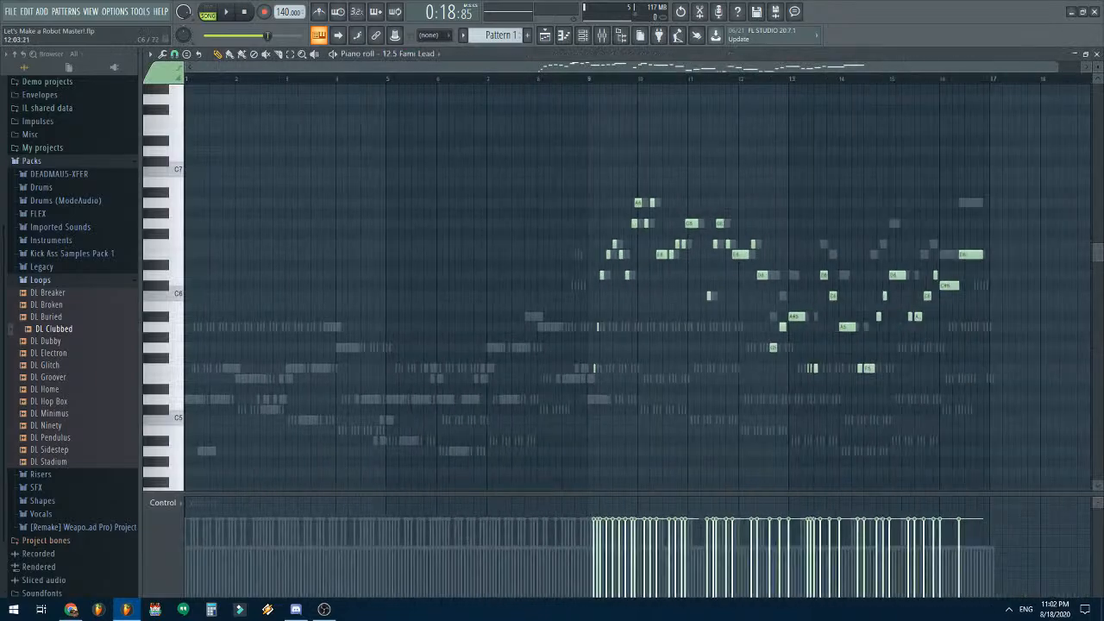
pyautogui.scroll(3, 863, 288)
pyautogui.hscroll(-4, 638, 288)
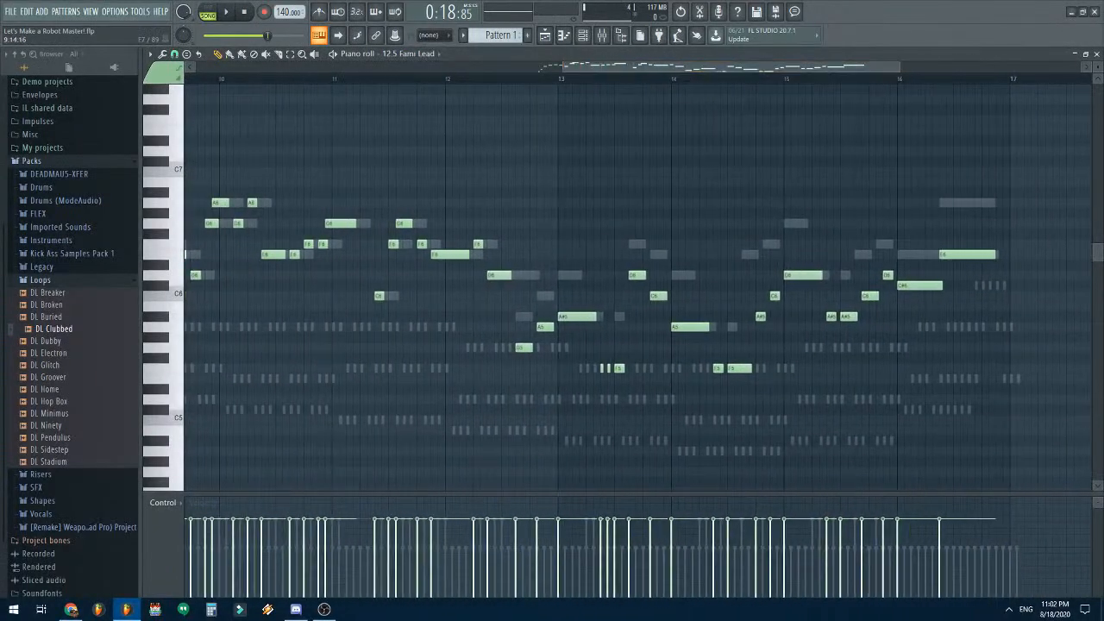
pyautogui.hscroll(-1, 638, 289)
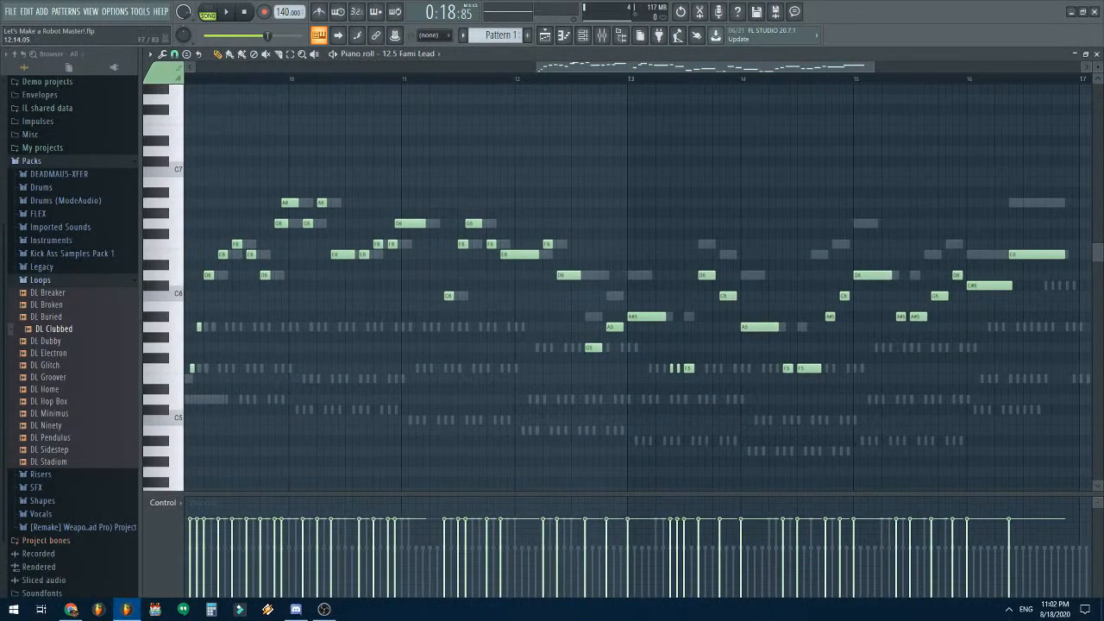
pyautogui.scroll(-2, 630, 289)
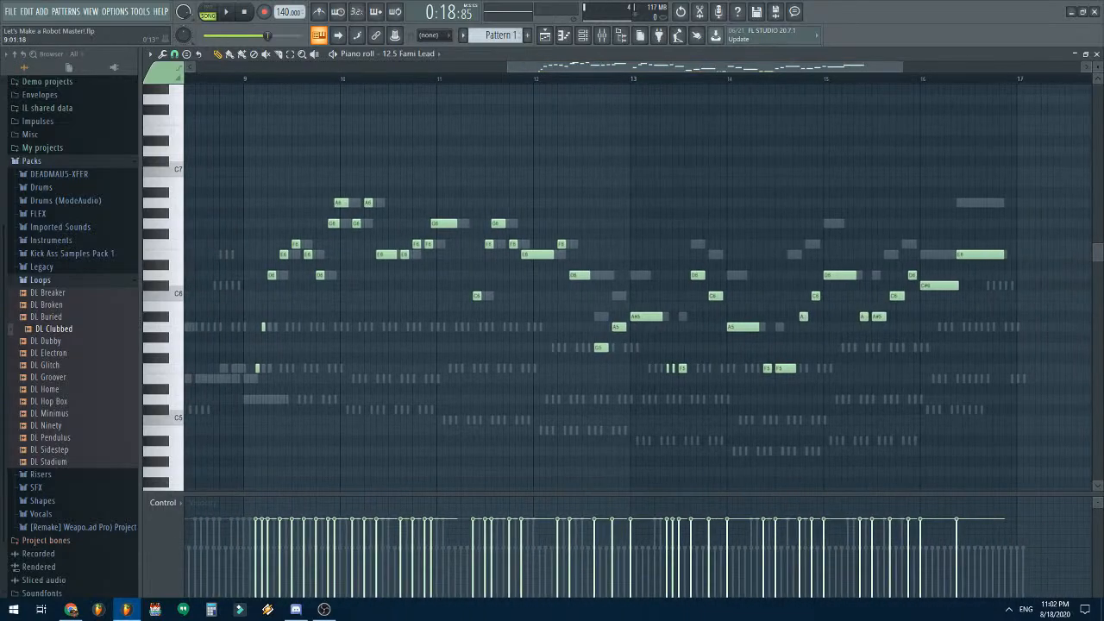
pyautogui.press('space')
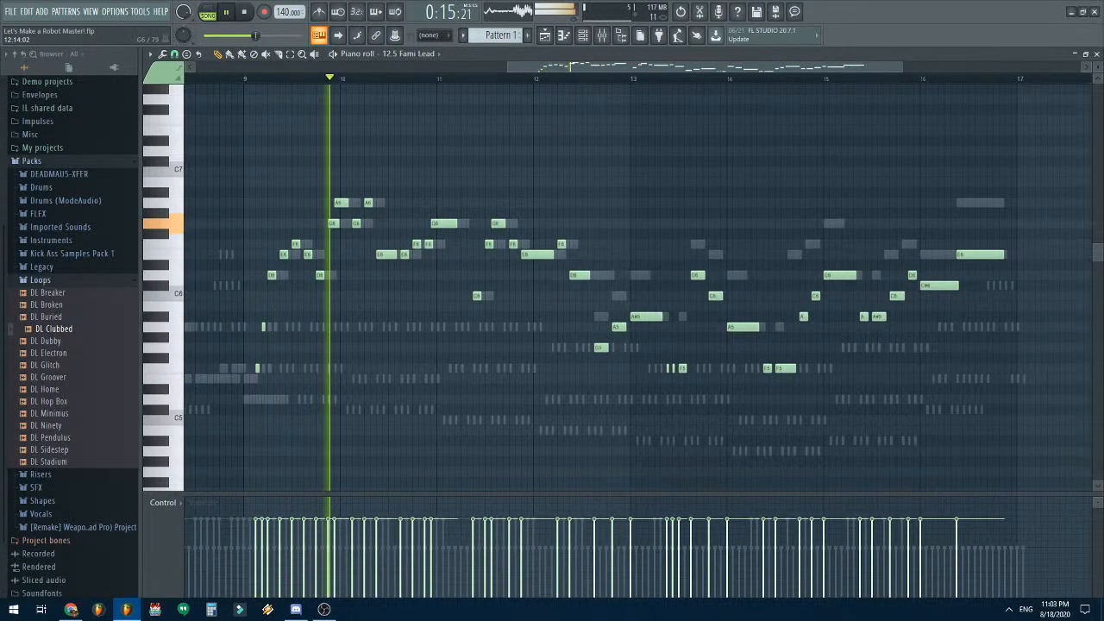
pyautogui.scroll(3, 785, 276)
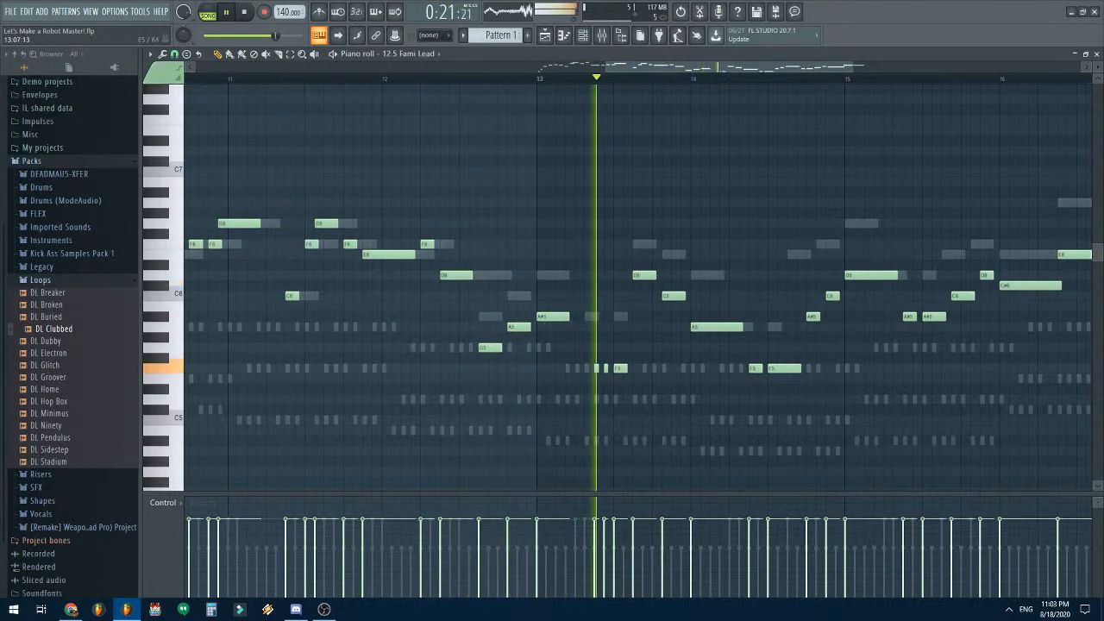
pyautogui.press('space')
# - Rework bar 13 of the harmony with two short F5 notes, each preceded by a very short A#4, and play it back
pyautogui.moveTo(597, 368); pyautogui.dragTo(577, 368)
pyautogui.click(586, 316)
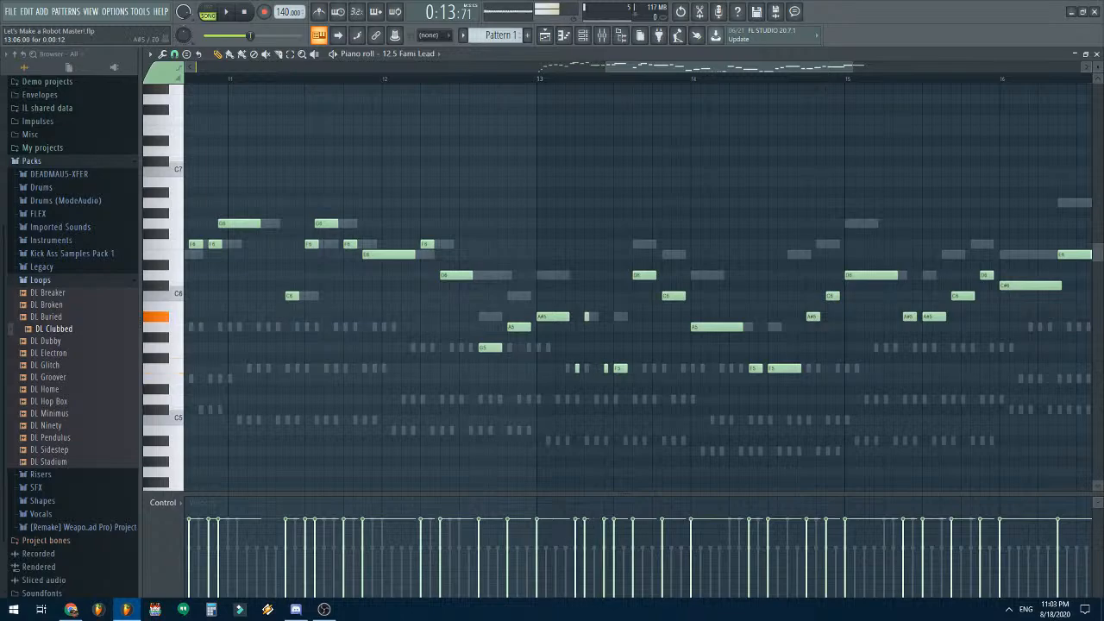
pyautogui.rightClick(586, 317)
pyautogui.moveTo(576, 368); pyautogui.dragTo(576, 440)
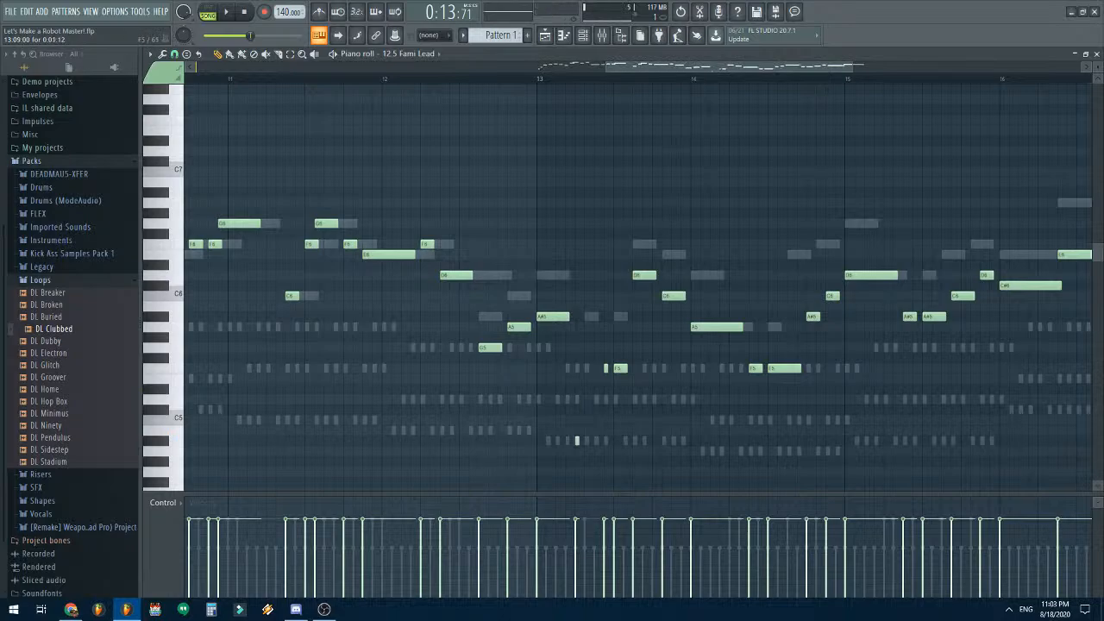
pyautogui.moveTo(620, 369); pyautogui.dragTo(592, 369)
pyautogui.click(618, 368)
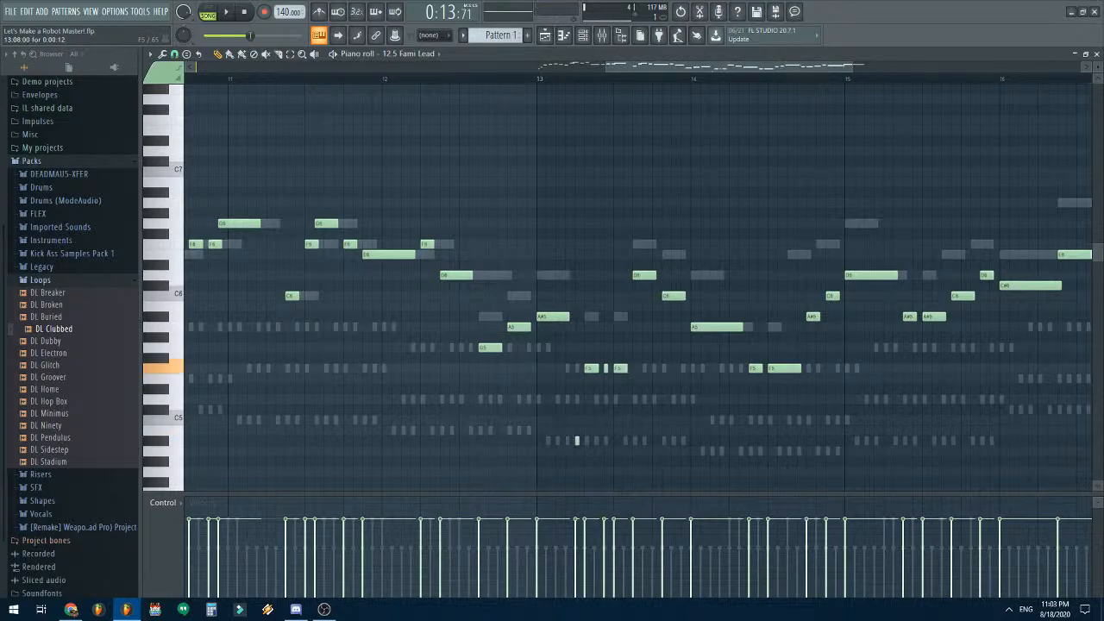
pyautogui.press('space')
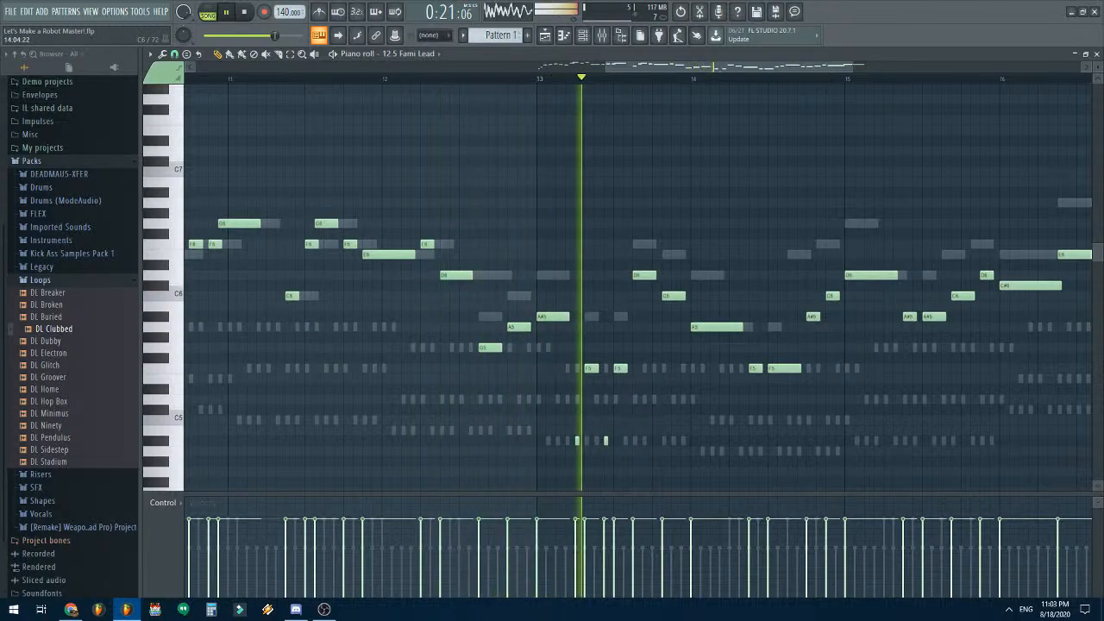
pyautogui.press('space')
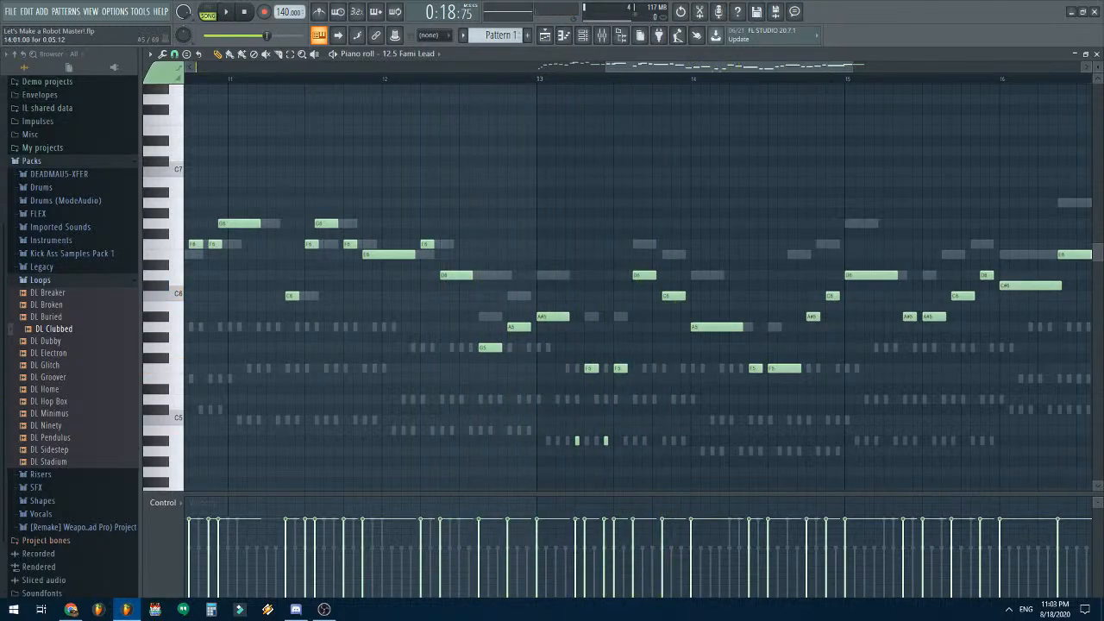
# - Shorten bar 14's A5 and follow it with two short F5 notes, each preceded by a very short A4, then check by playback
pyautogui.click(721, 337)
pyautogui.rightClick(723, 337)
pyautogui.moveTo(753, 369); pyautogui.dragTo(744, 368)
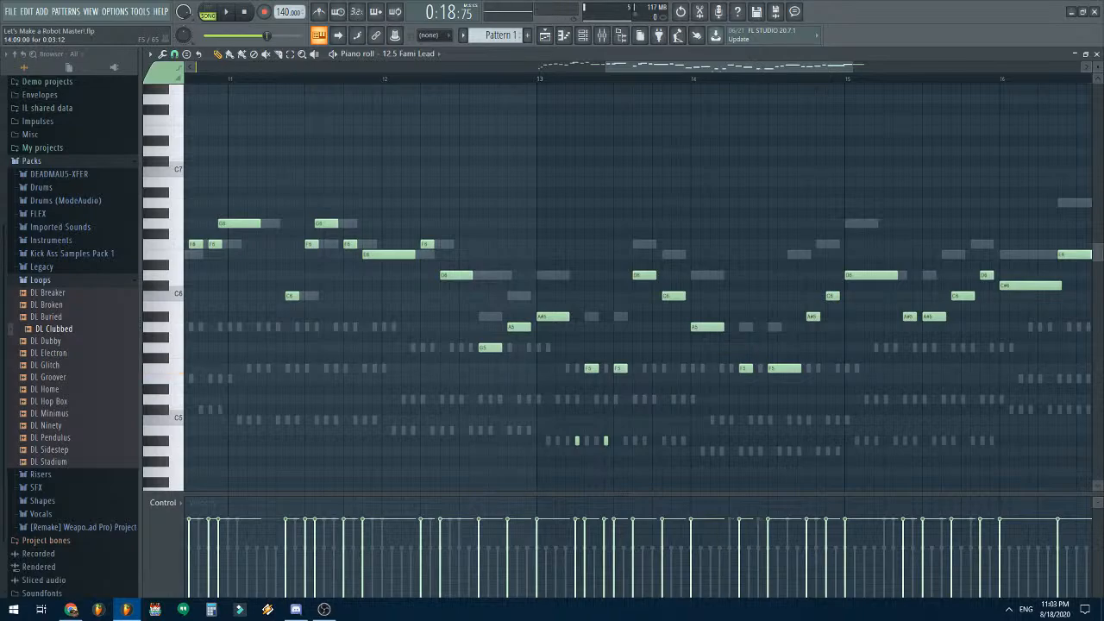
pyautogui.rightClick(770, 368)
pyautogui.click(771, 368)
pyautogui.click(730, 450)
pyautogui.click(760, 450)
pyautogui.press('space')
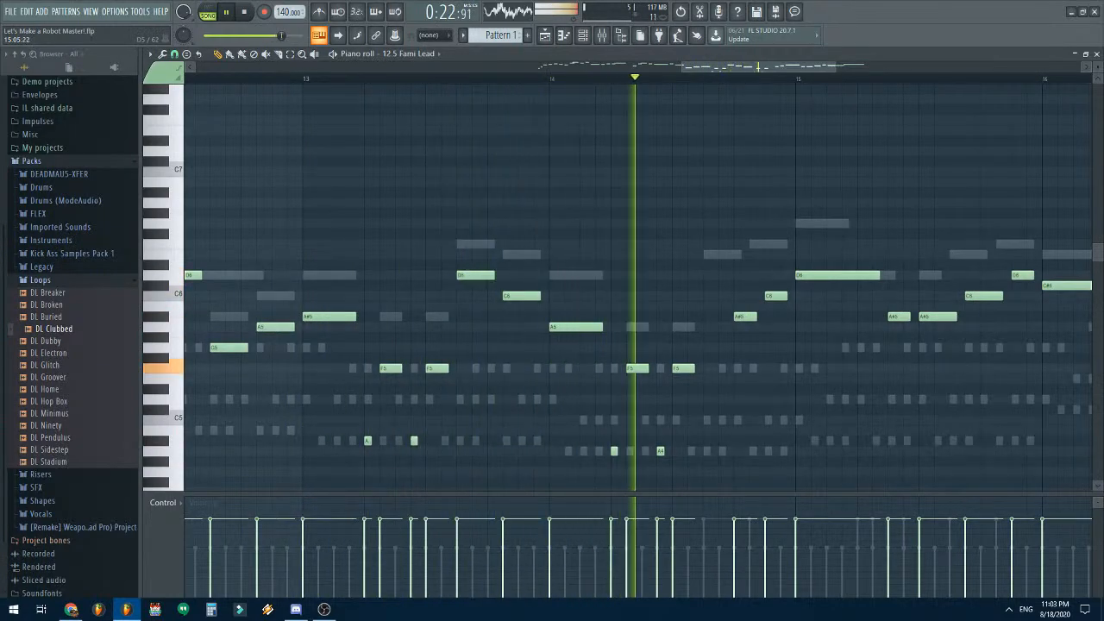
pyautogui.press('space')
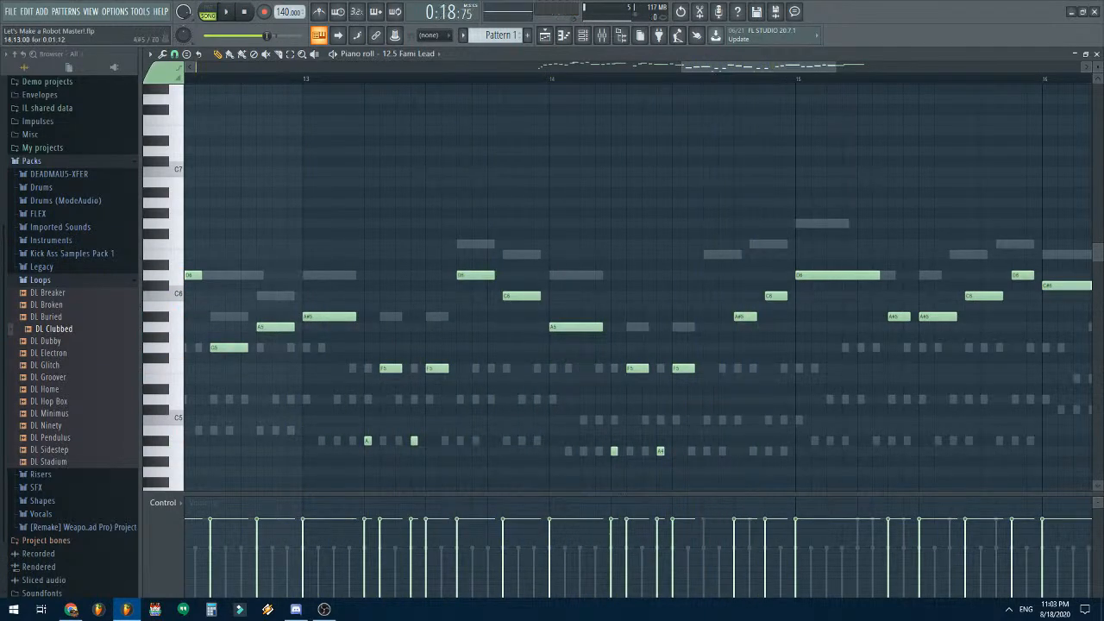
# - Start bar 14's A#5 and C6 earlier as longer notes to match the lead rhythm
pyautogui.moveTo(745, 316); pyautogui.dragTo(715, 317)
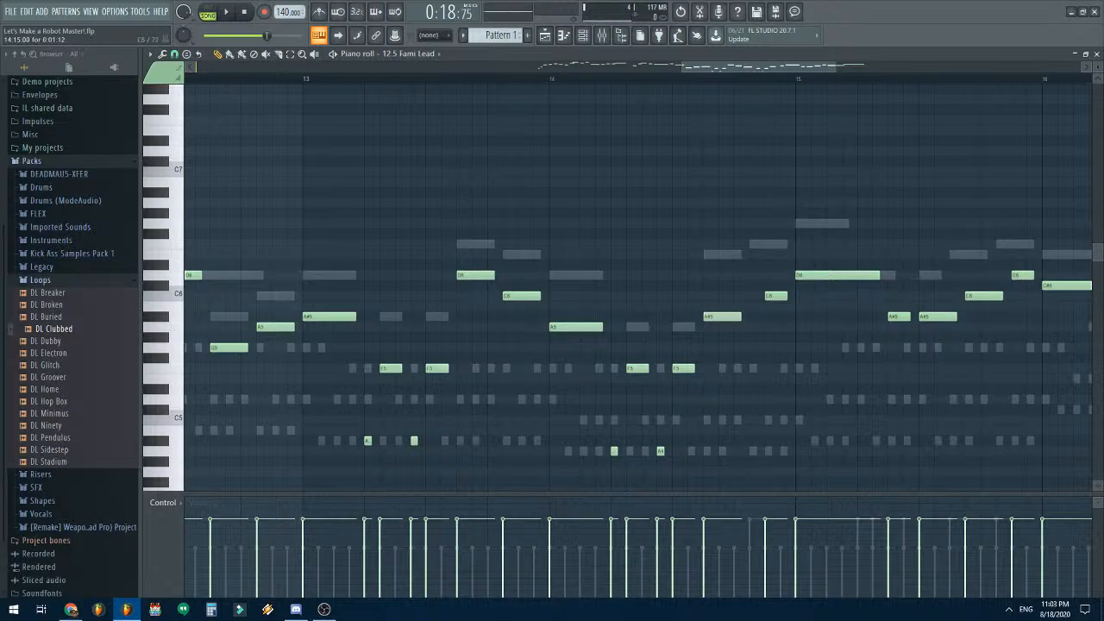
pyautogui.moveTo(776, 295); pyautogui.dragTo(761, 295)
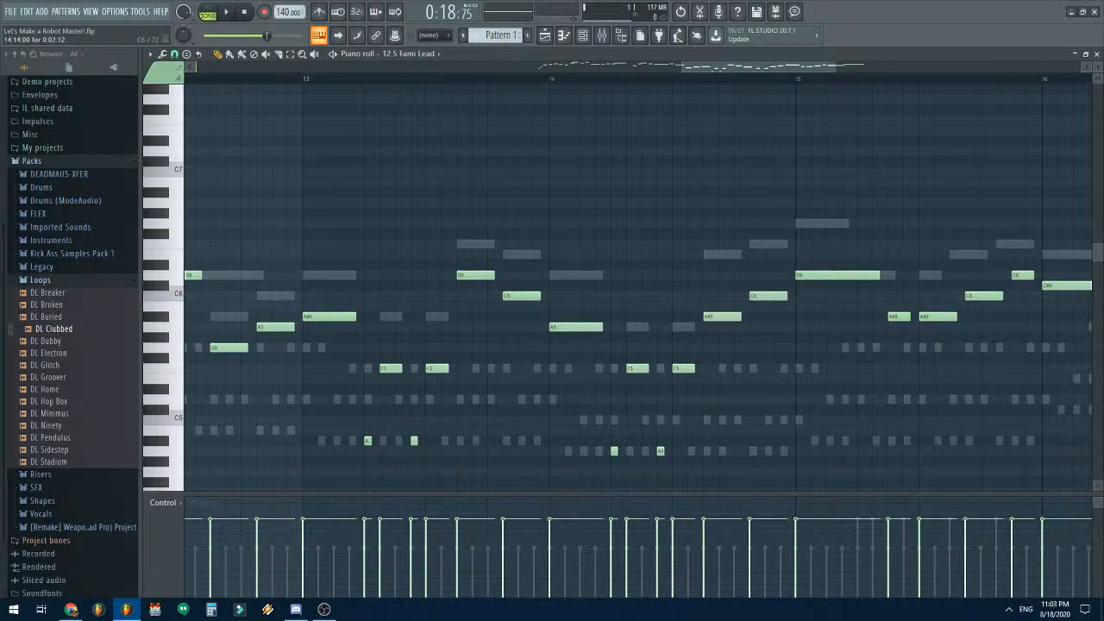
# - Rework bar 15 with the first A#5 one step earlier, a very short D5 before each A#5, and an earlier C6
pyautogui.hscroll(3, 707, 344)
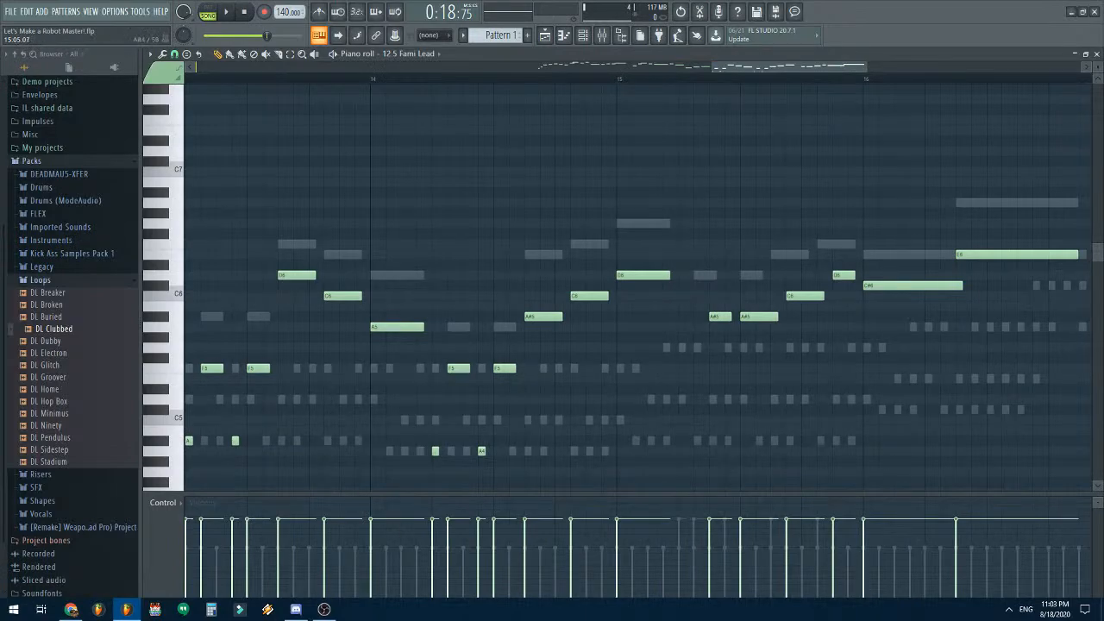
pyautogui.click(683, 441)
pyautogui.rightClick(693, 441)
pyautogui.click(681, 441)
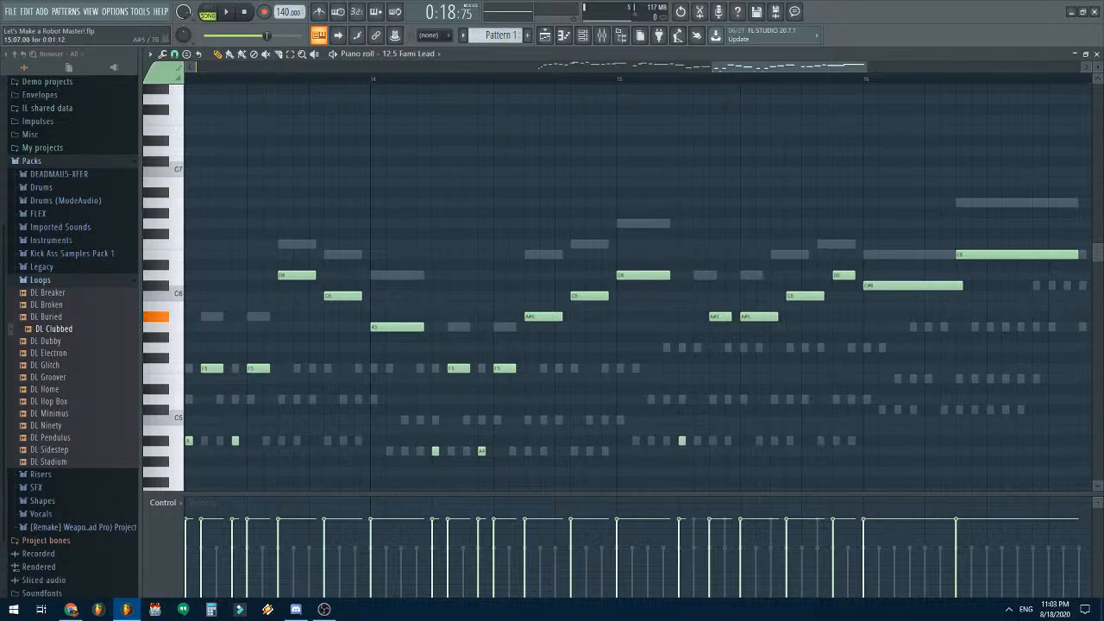
pyautogui.moveTo(714, 316); pyautogui.dragTo(698, 316)
pyautogui.moveTo(681, 441); pyautogui.dragTo(682, 400)
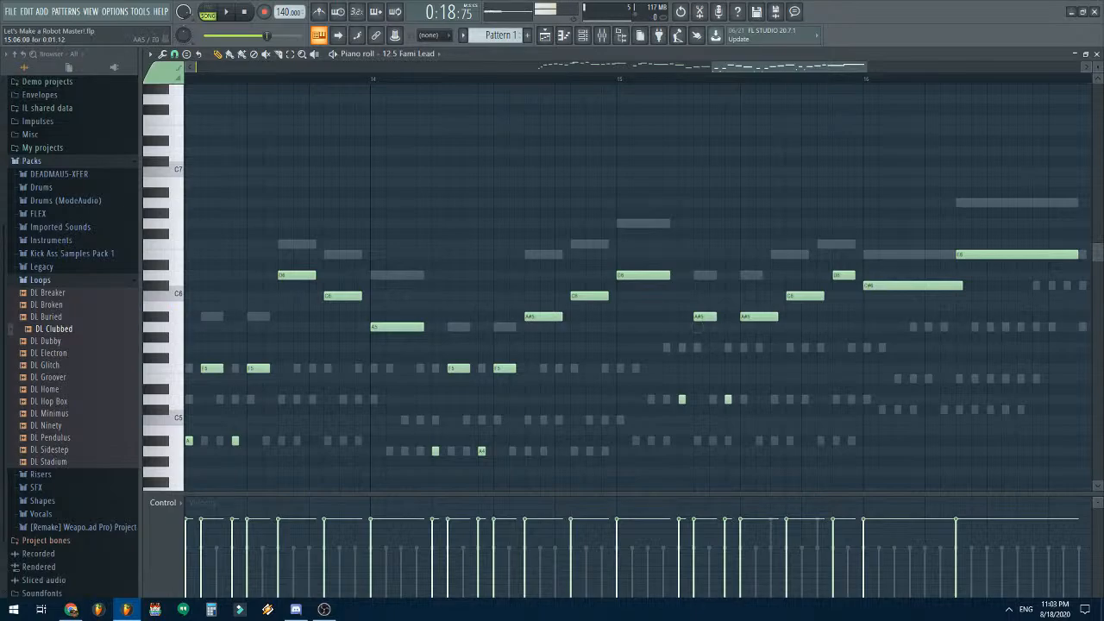
pyautogui.moveTo(794, 295); pyautogui.dragTo(779, 296)
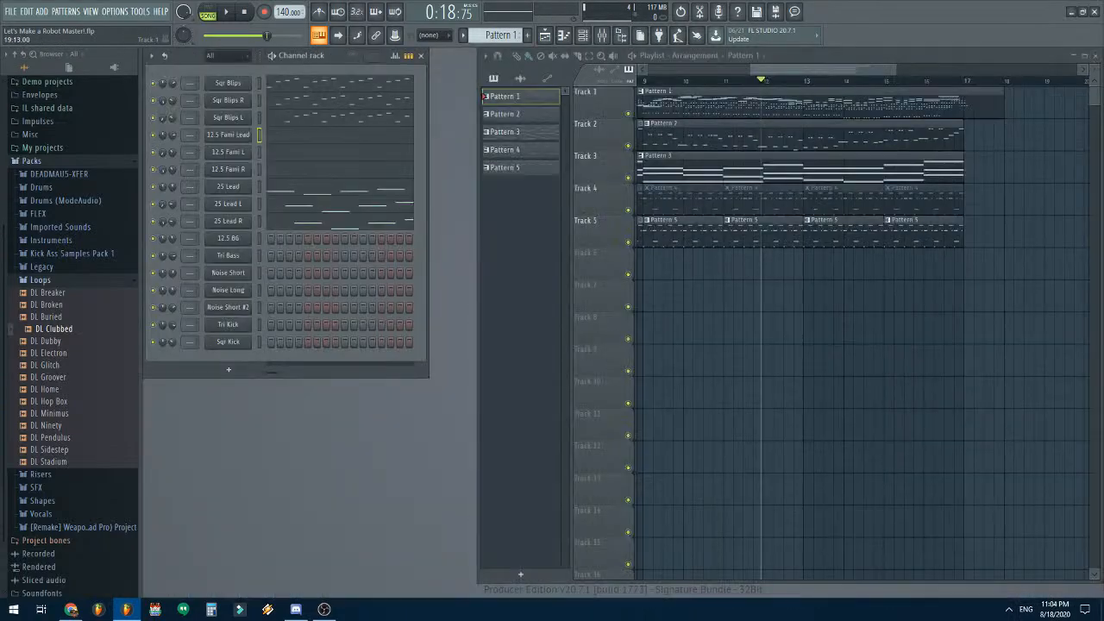
# - Play back the arrangement from bar 9 to bar 16 and save the project
pyautogui.press('space')
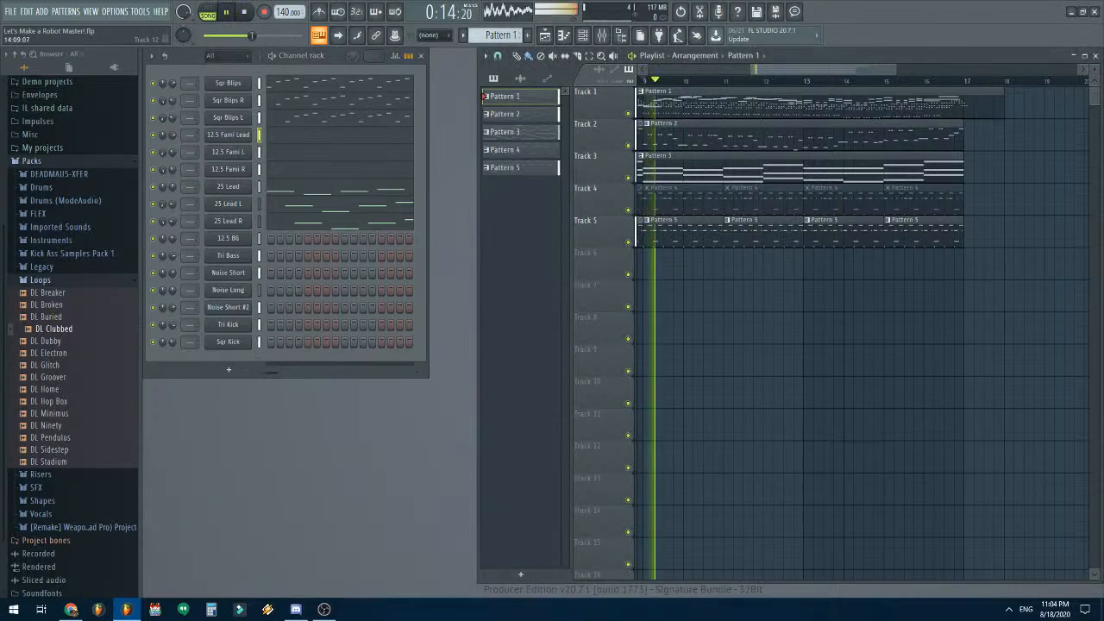
pyautogui.click(10, 12)
pyautogui.click(30, 65)
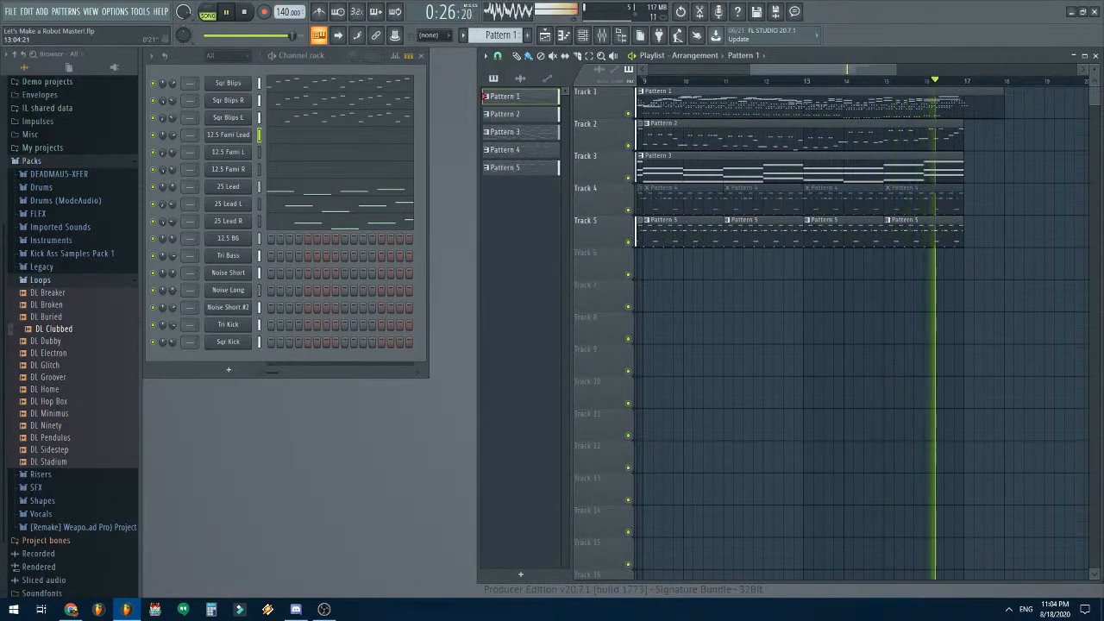
pyautogui.press('space')
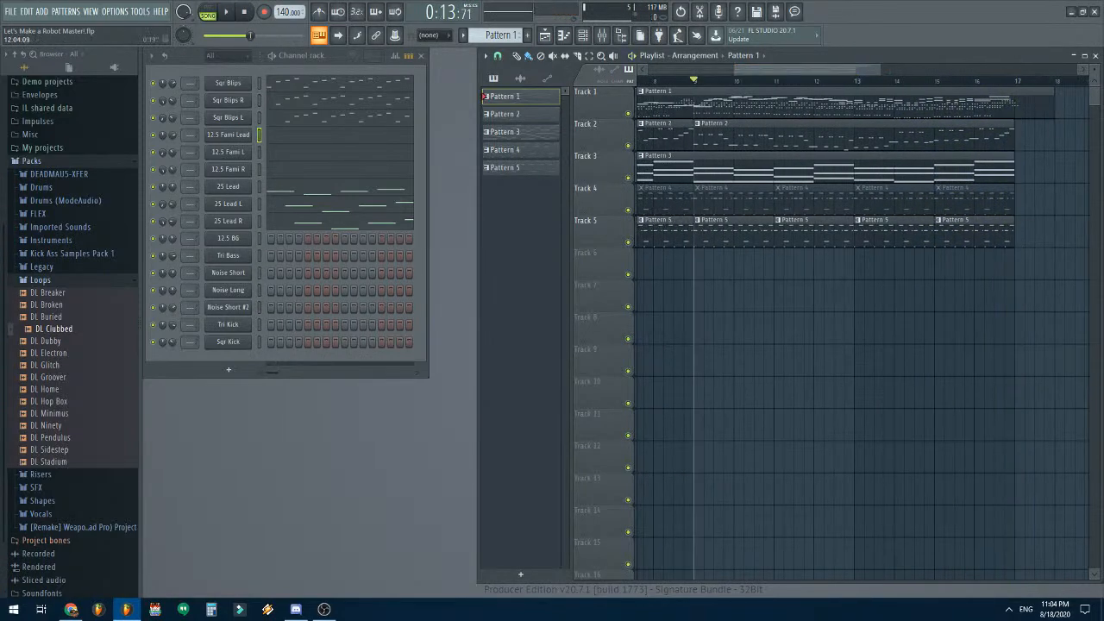
# - Add a magical8bitPlug3 channel with the noise shape, decay about 0.128 s, sustain about 0.357 and release about 1.046 s
pyautogui.hscroll(-3, 823, 250)
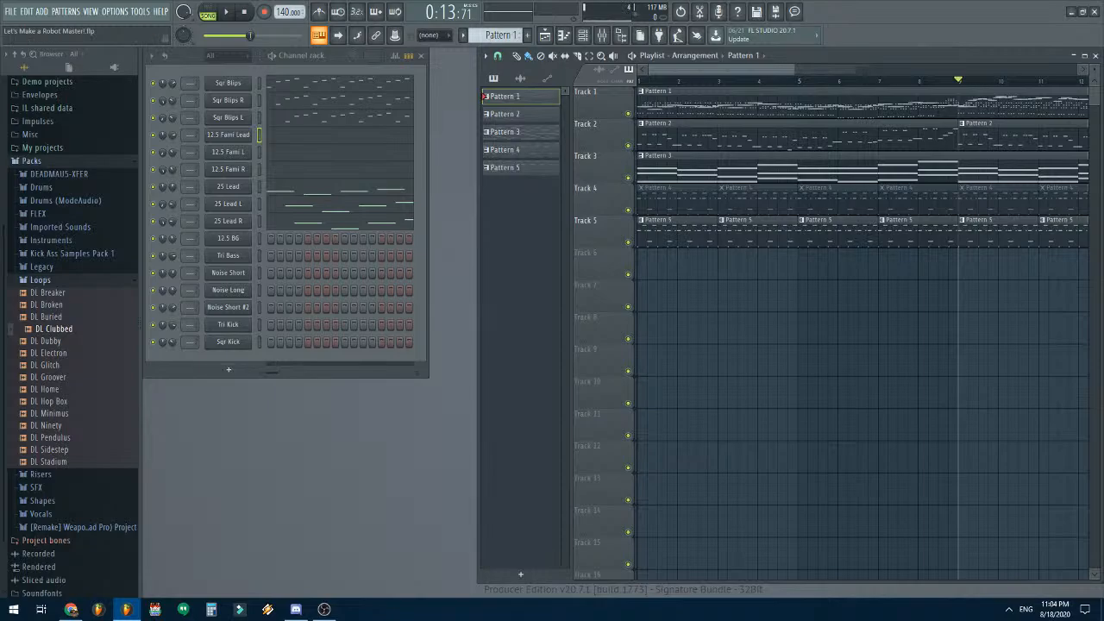
pyautogui.click(210, 370)
pyautogui.click(248, 81)
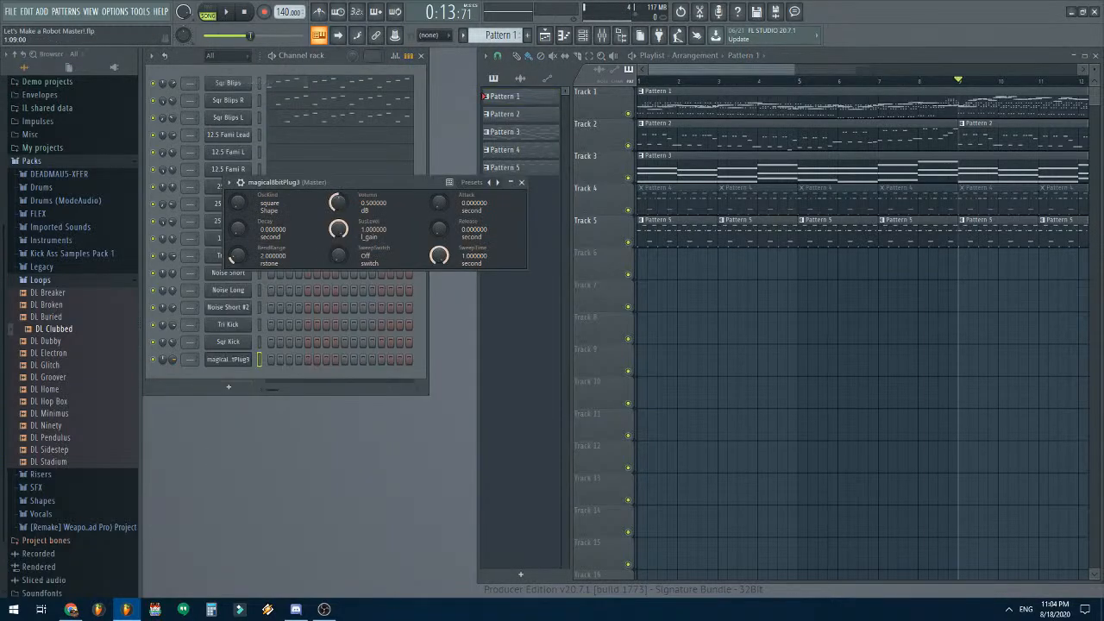
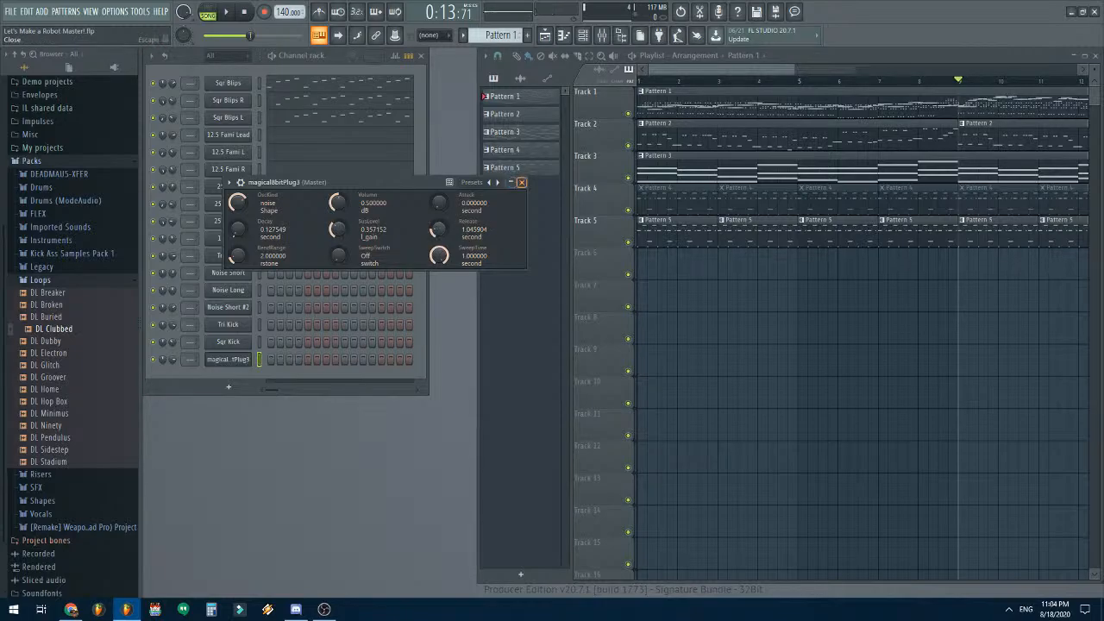
pyautogui.click(521, 182)
# - Rename the new magical8bitPlug3 channel as Noise Crash
pyautogui.rightClick(227, 359)
pyautogui.click(259, 384)
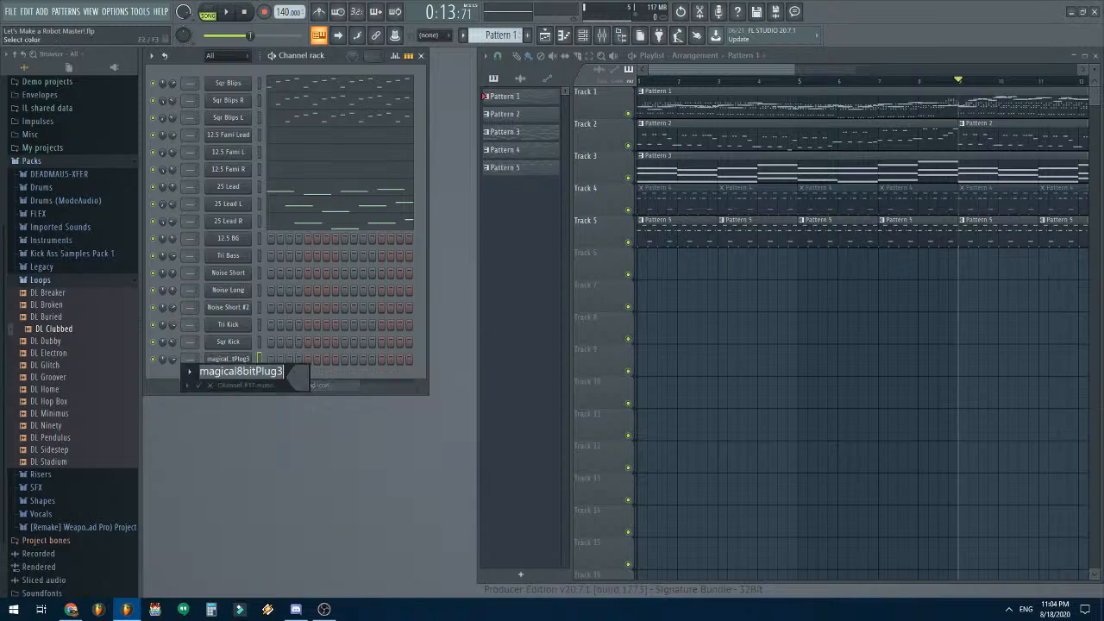
pyautogui.write('Noise Crash')
pyautogui.press('Return')
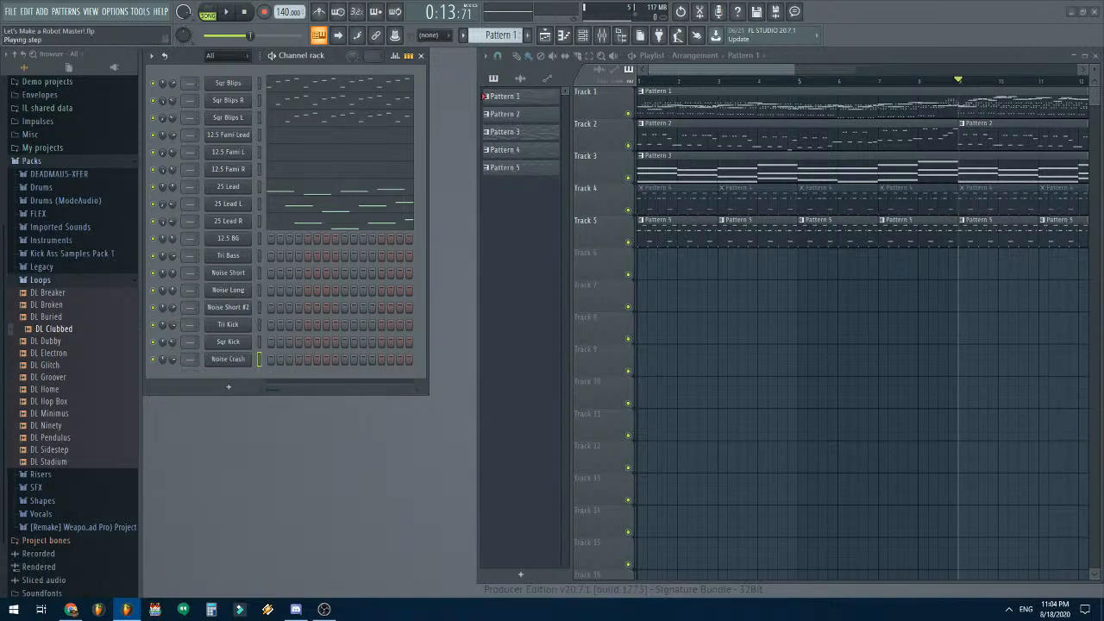
# - Create Pattern 6 and place a short C7 note at the start of bar 1 on the Noise Crash channel
pyautogui.rightClick(228, 358)
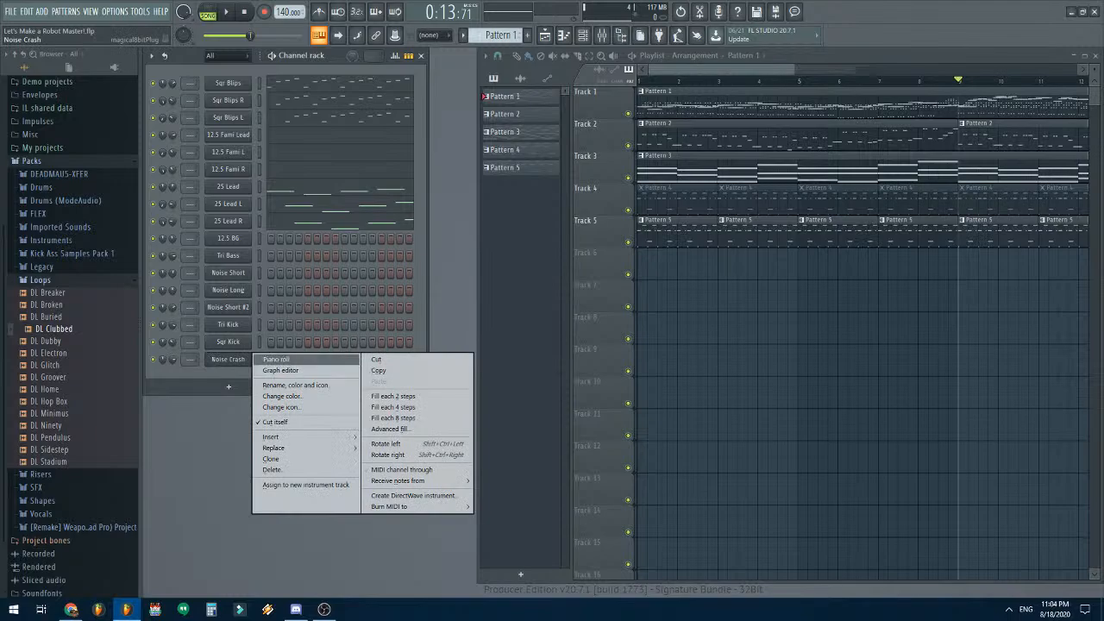
pyautogui.click(845, 424)
pyautogui.scroll(5, 499, 35)
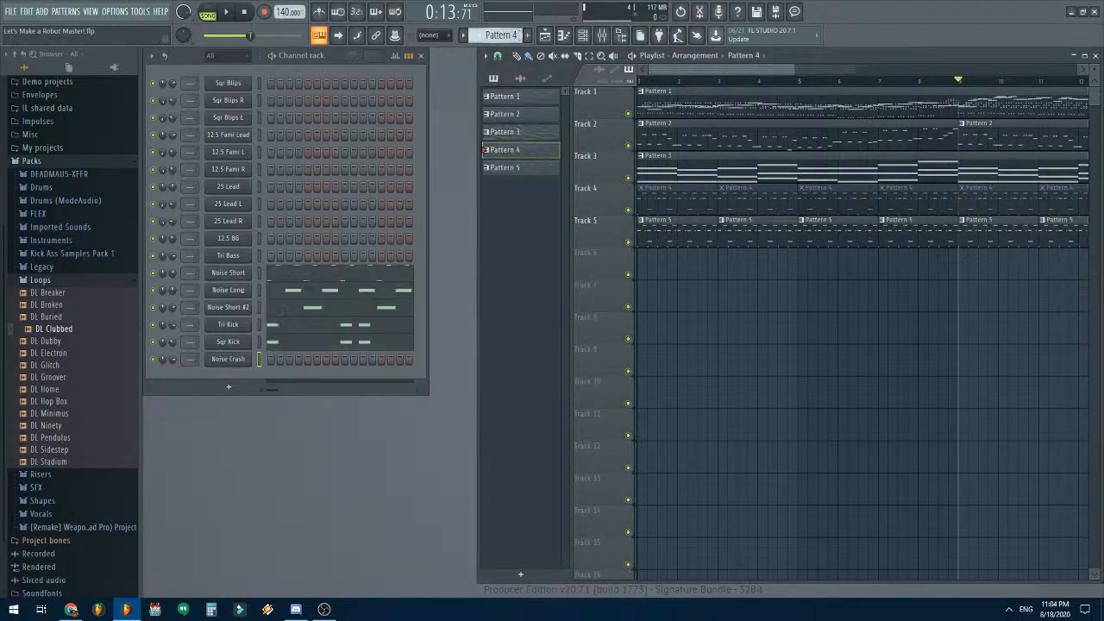
pyautogui.rightClick(248, 357)
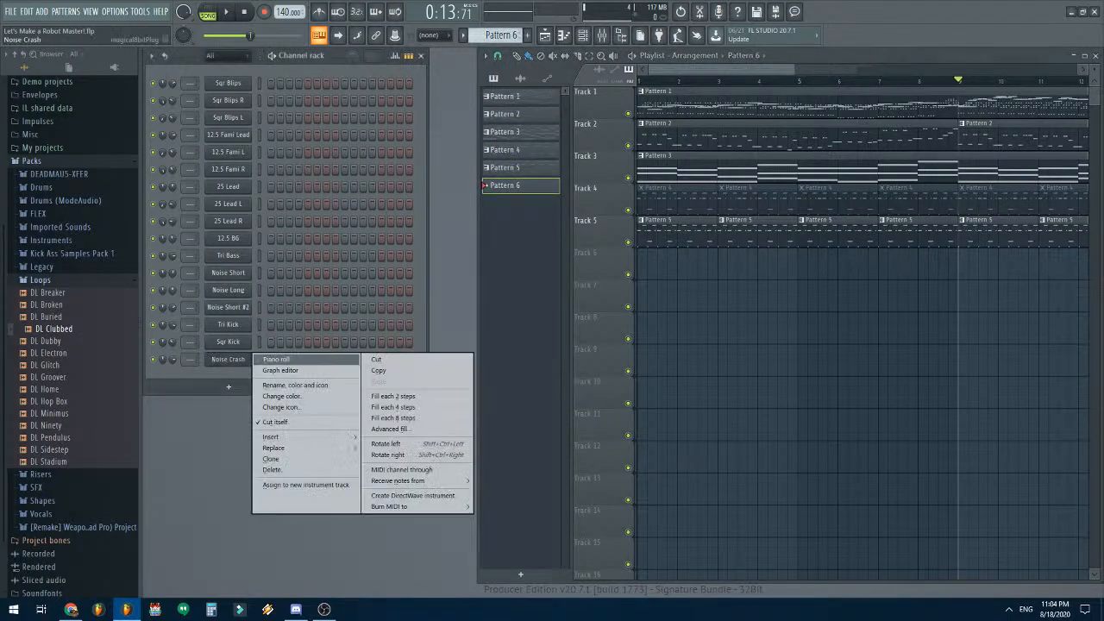
pyautogui.click(269, 359)
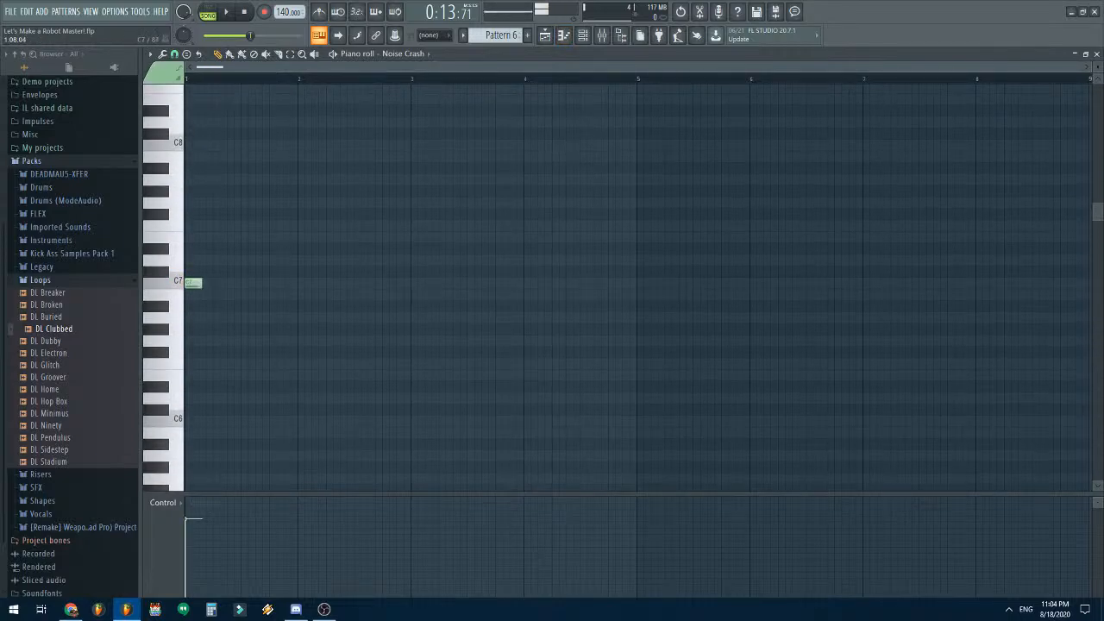
pyautogui.click(1096, 53)
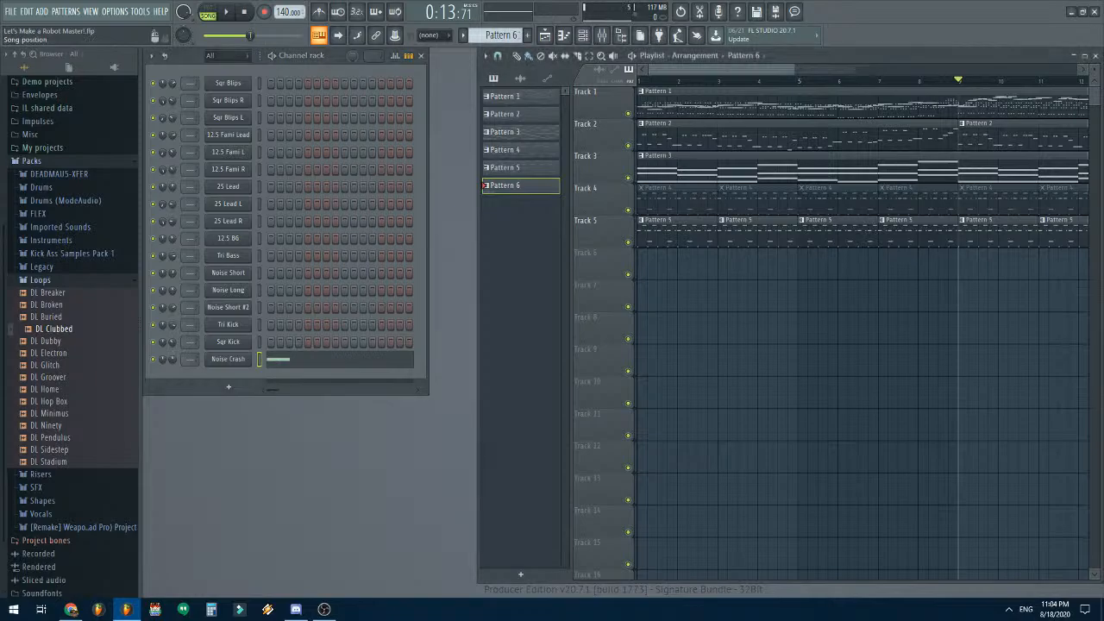
# - Place Pattern 6 clips on Track 6 at bar 9 and bar 1 of the arrangement
pyautogui.scroll(-2, 897, 80)
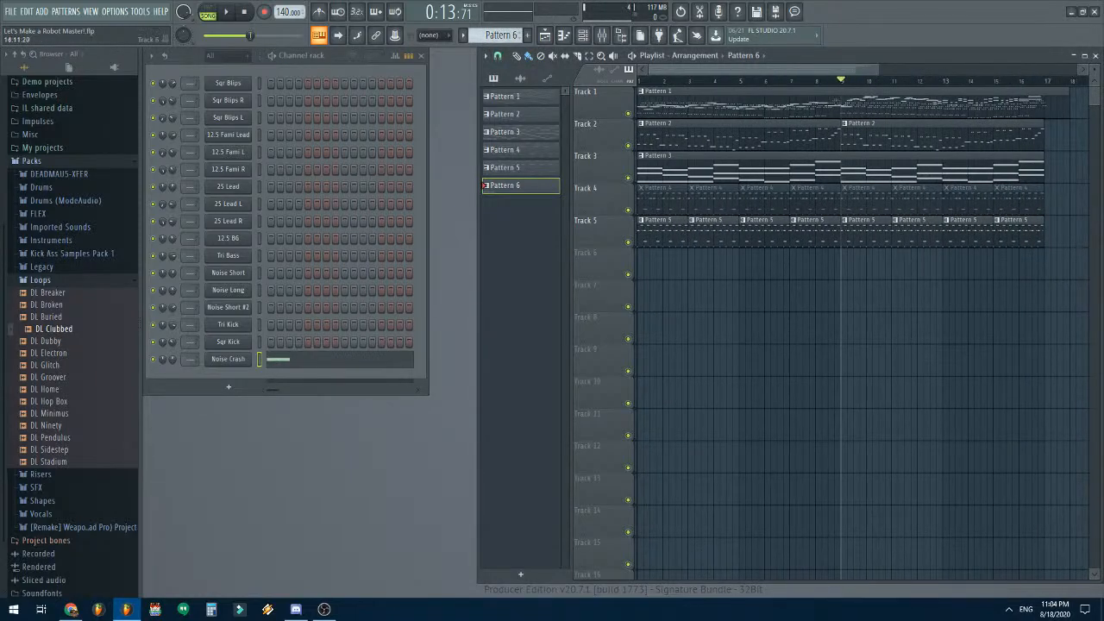
pyautogui.scroll(3, 1018, 326)
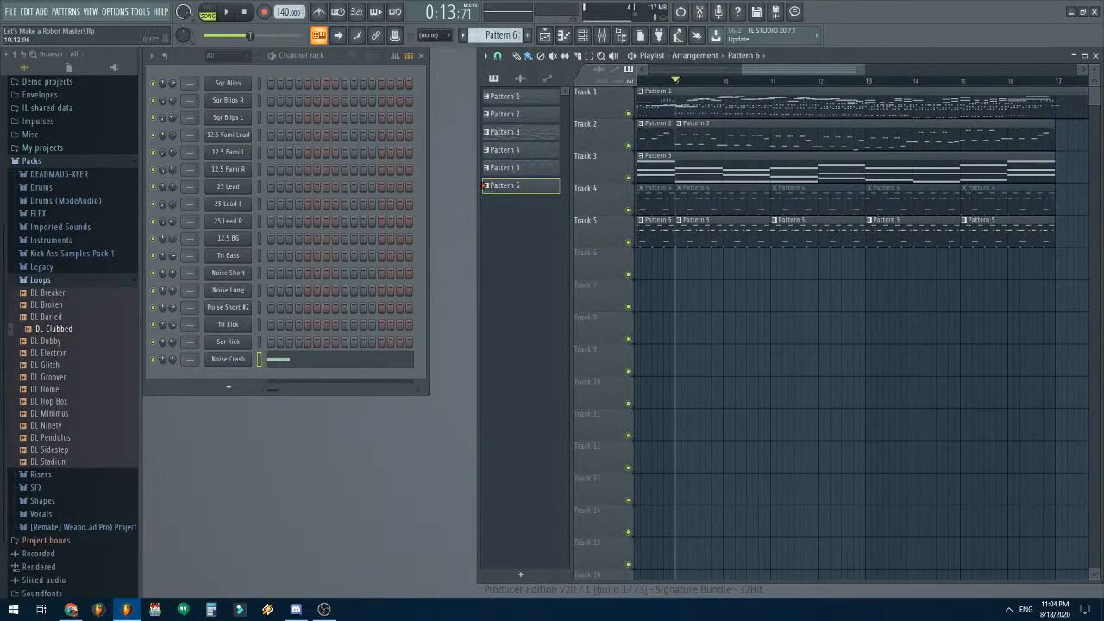
pyautogui.click(679, 265)
pyautogui.hscroll(-4, 671, 326)
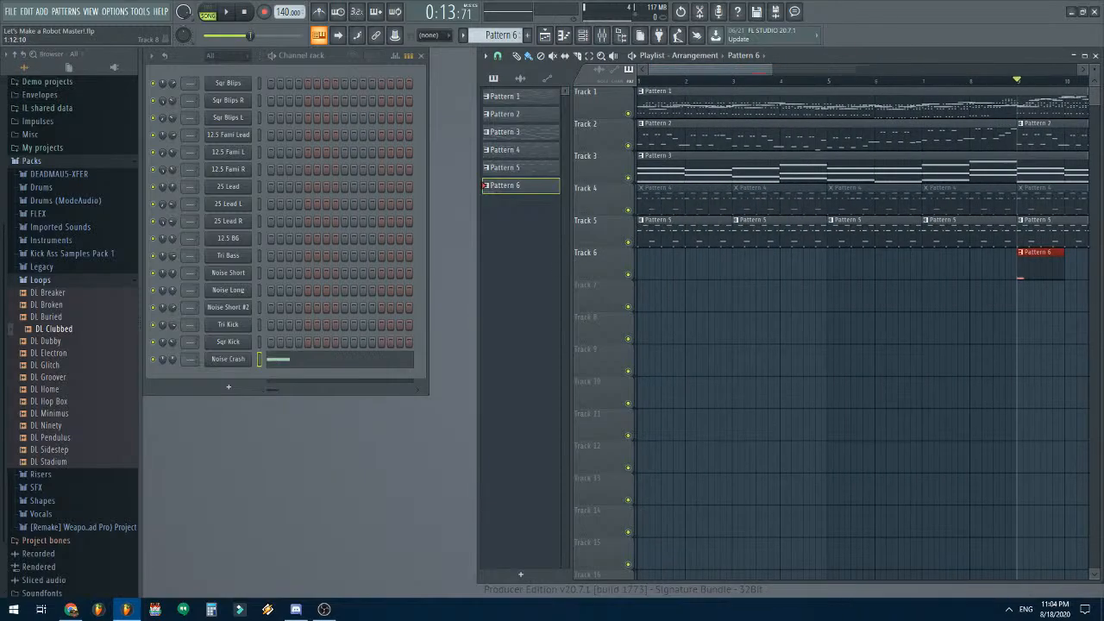
pyautogui.click(640, 264)
pyautogui.scroll(-3, 642, 263)
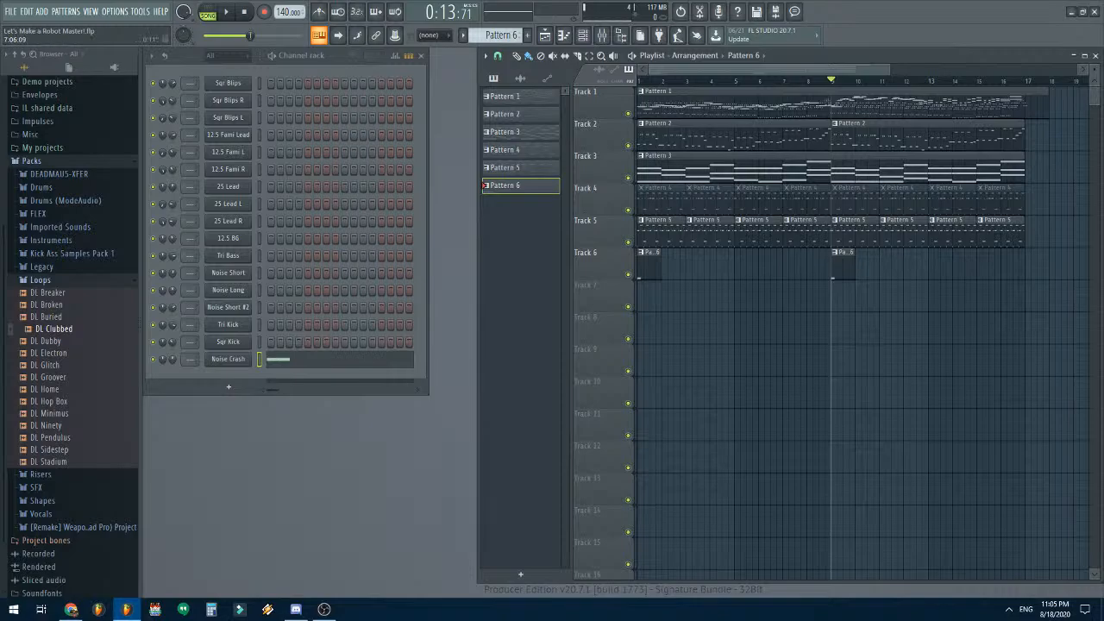
# - Save the project and play back from bar 7 to about bar 11 to hear the crash at bar 9
pyautogui.click(783, 80)
pyautogui.press('space')
pyautogui.click(10, 12)
pyautogui.click(26, 65)
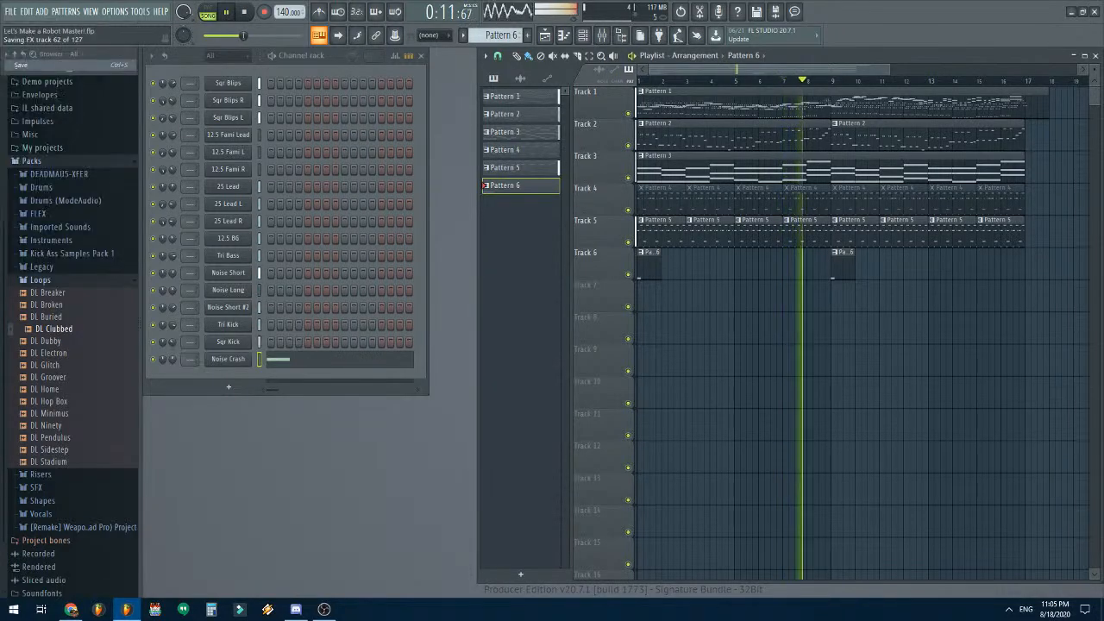
pyautogui.scroll(2, 923, 422)
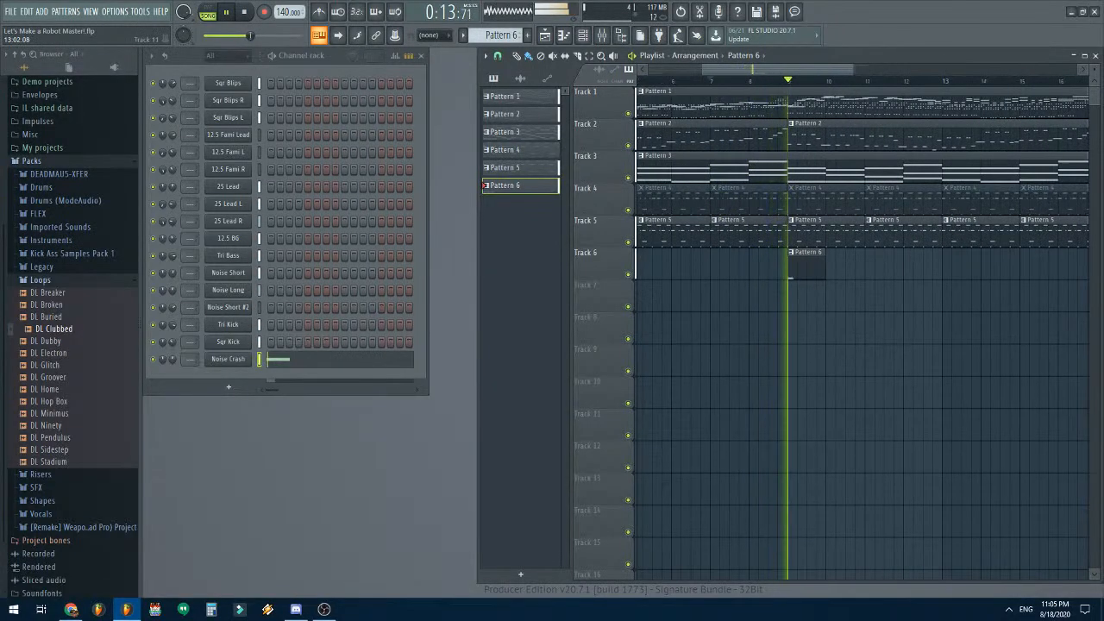
pyautogui.press('space')
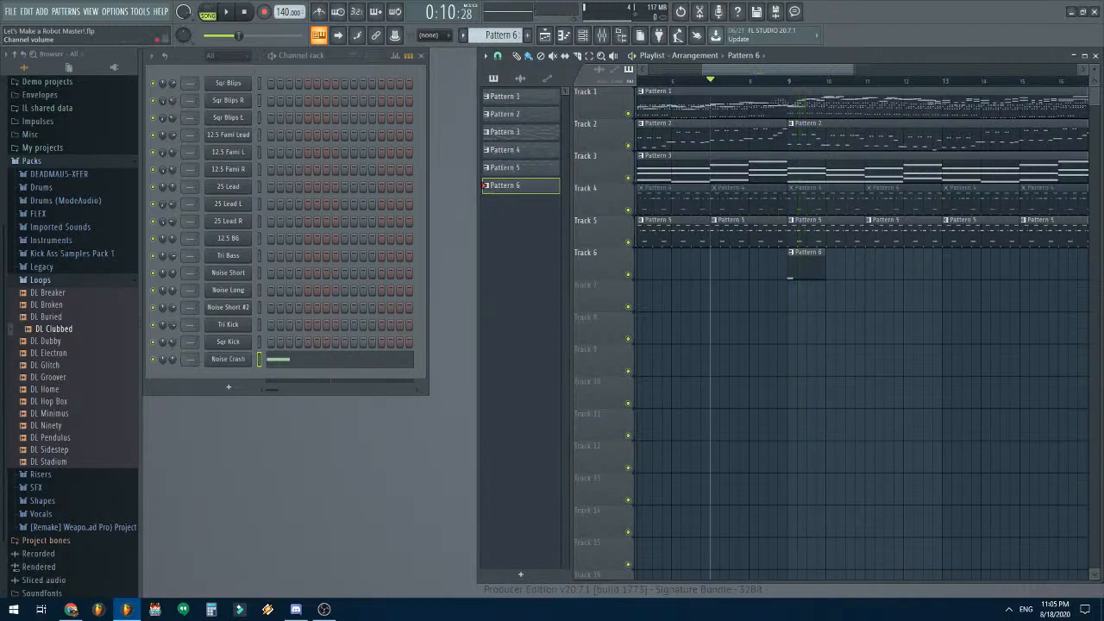
pyautogui.press('space')
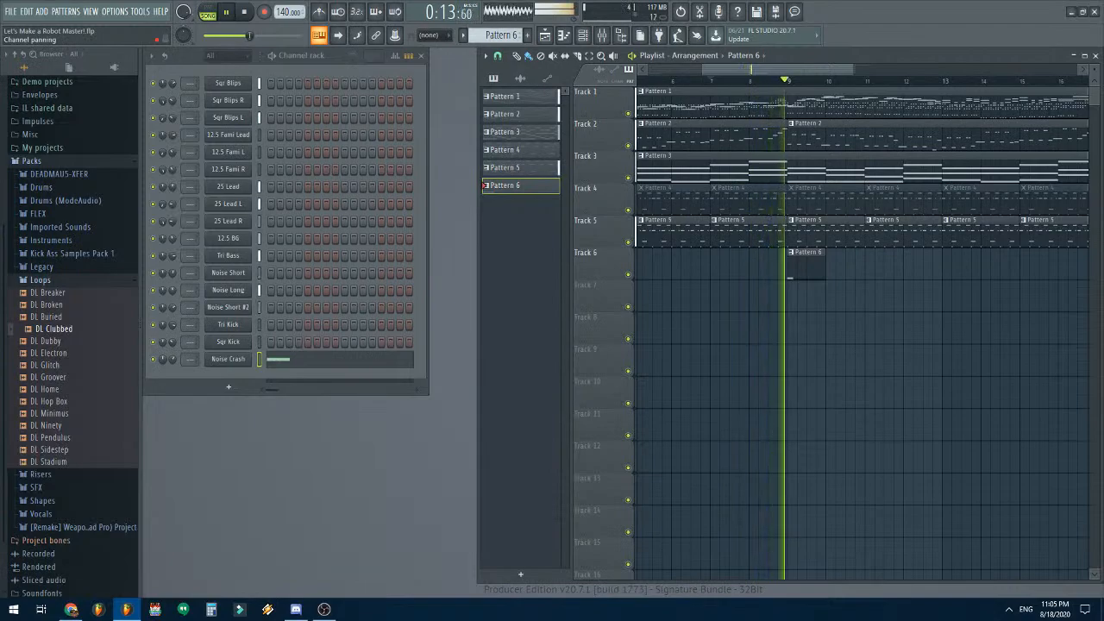
pyautogui.scroll(2, 1065, 345)
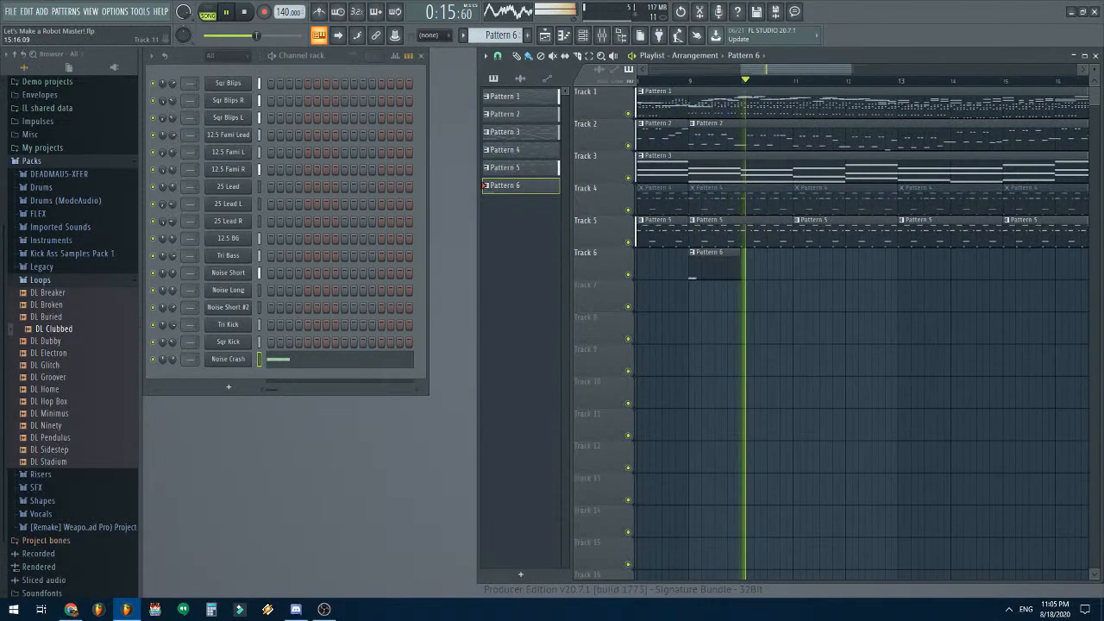
pyautogui.moveTo(795, 69); pyautogui.dragTo(813, 70)
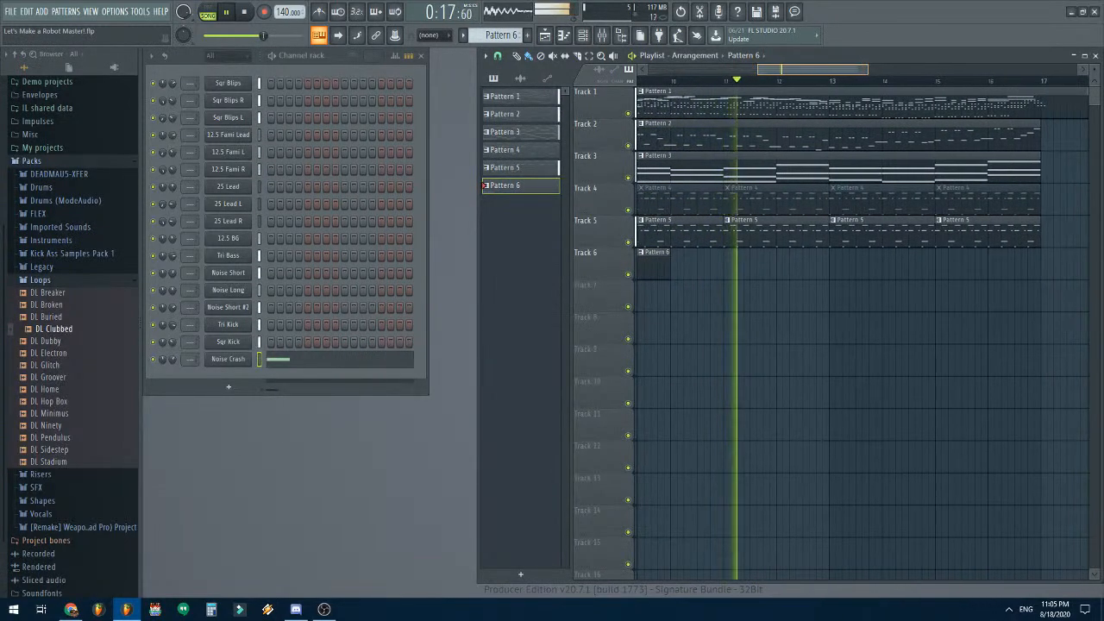
pyautogui.press('space')
# - Set the Noise Crash channel's sustain to about 0.497 and its release to about 0.765 s
pyautogui.click(228, 358)
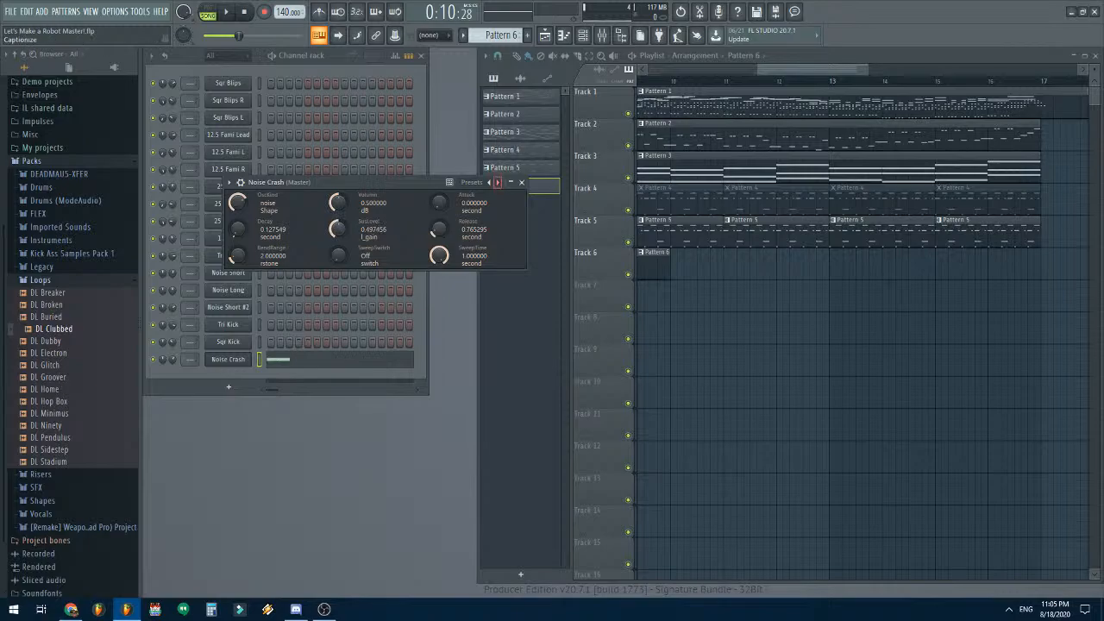
pyautogui.click(520, 182)
# - During playback, place Pattern 6 clips on Track 6 at bars 13, 14, 15 and 16, and save the project
pyautogui.press('space')
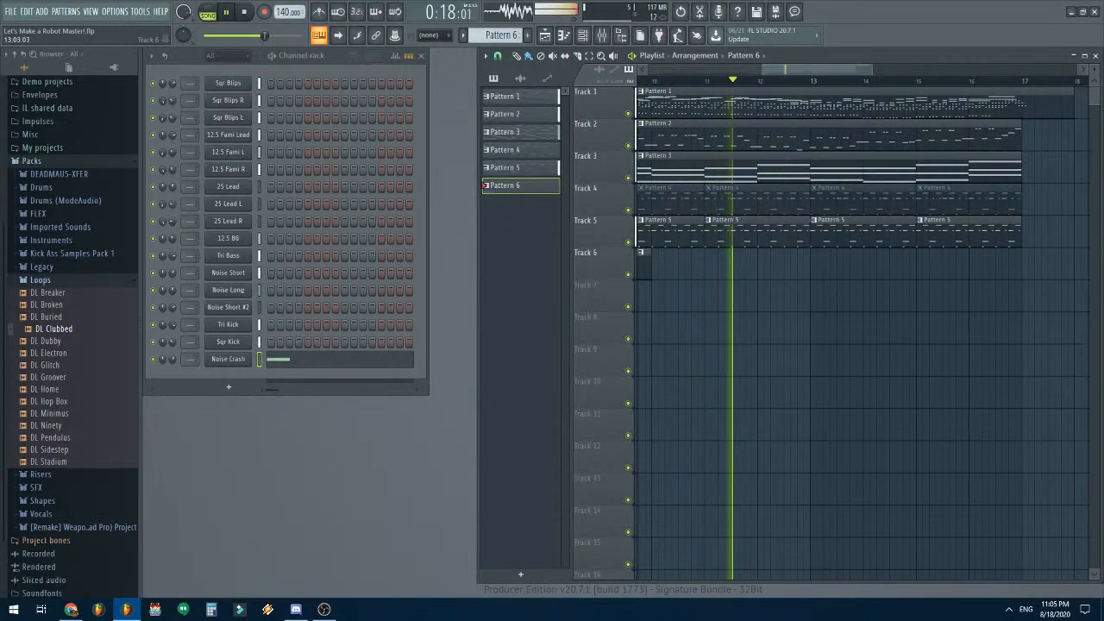
pyautogui.click(815, 265)
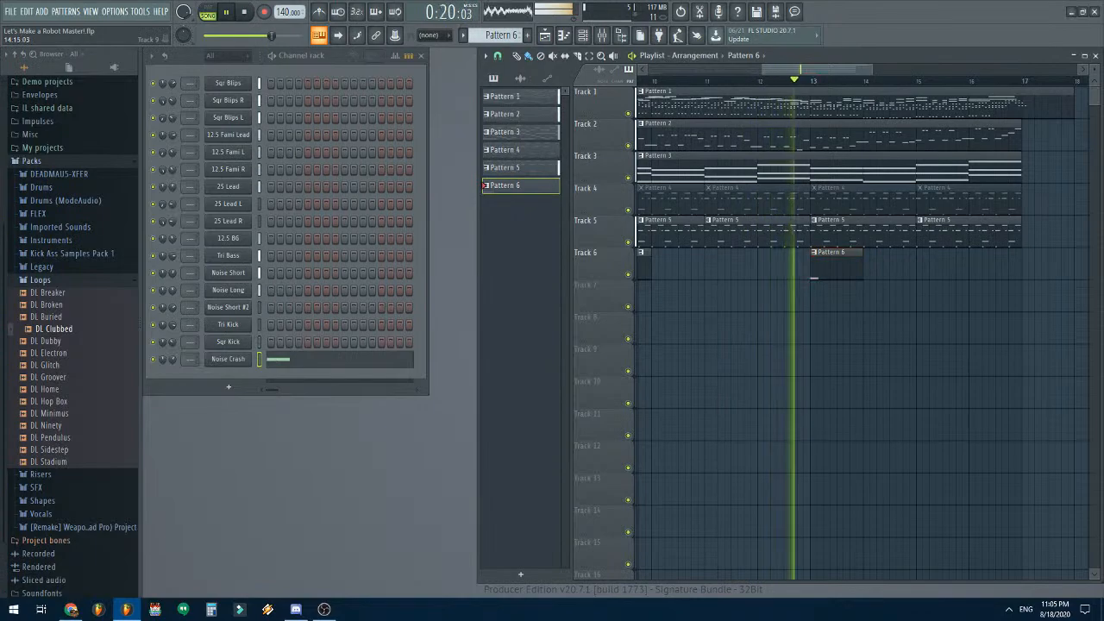
pyautogui.click(876, 265)
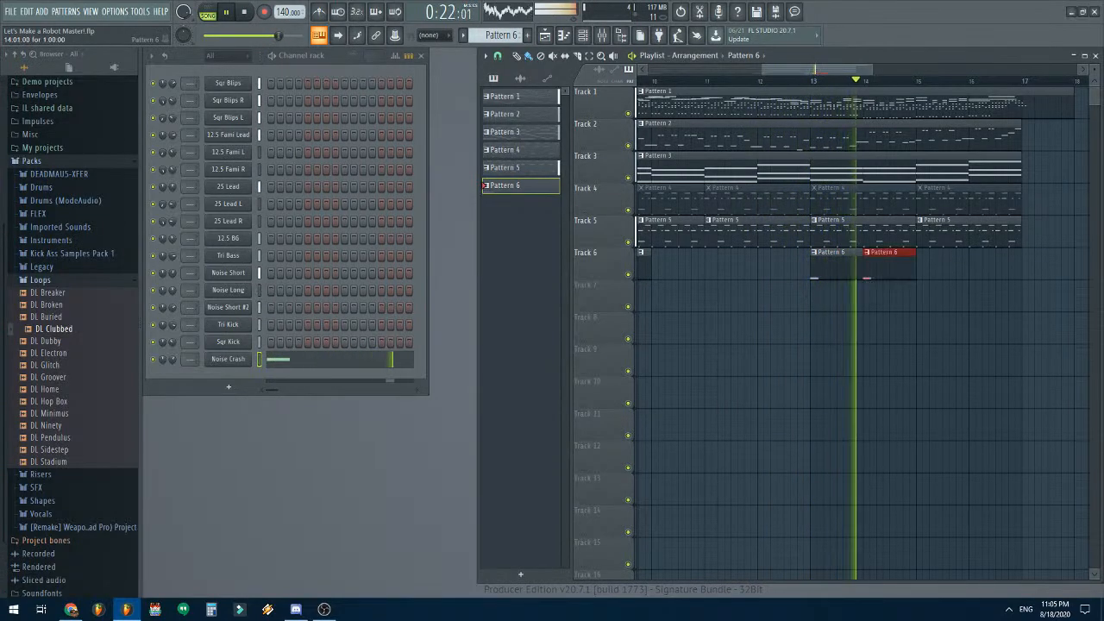
pyautogui.click(922, 266)
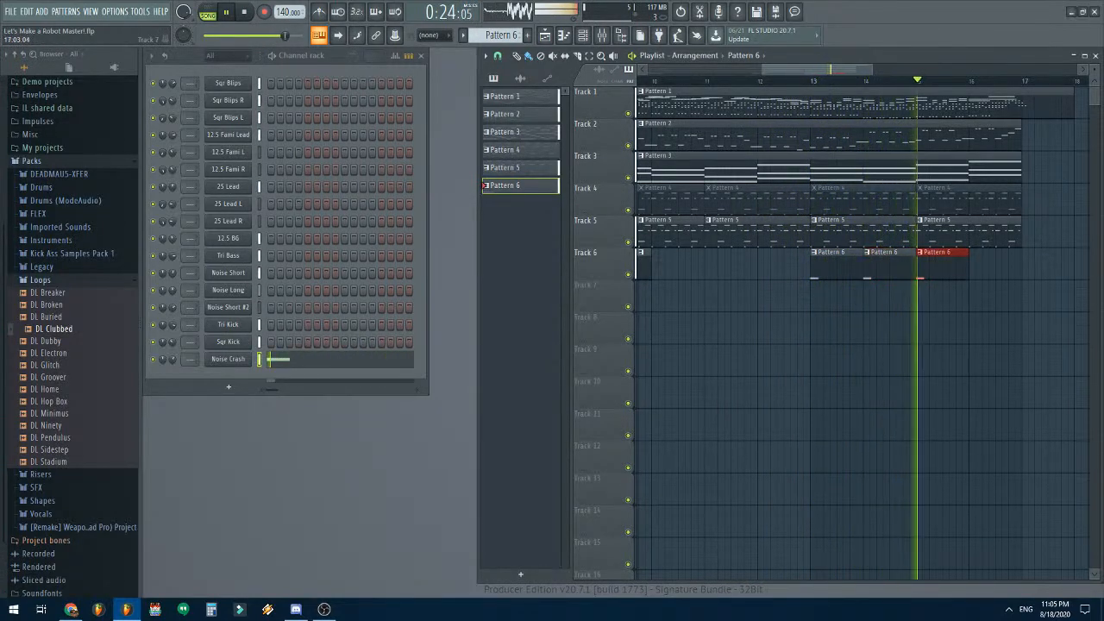
pyautogui.click(977, 266)
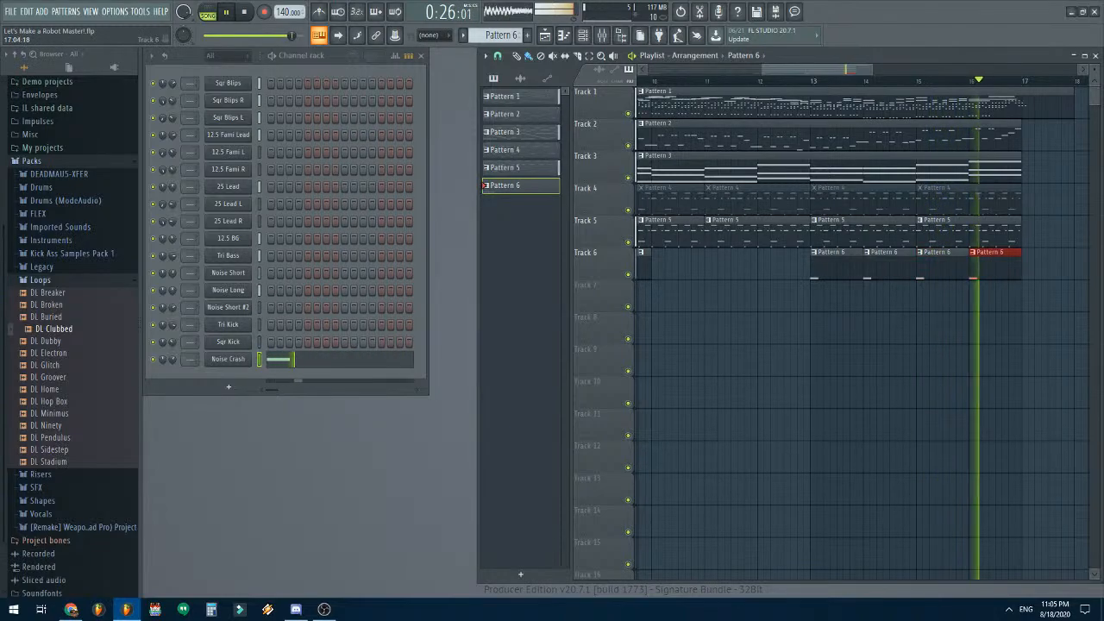
pyautogui.press('space')
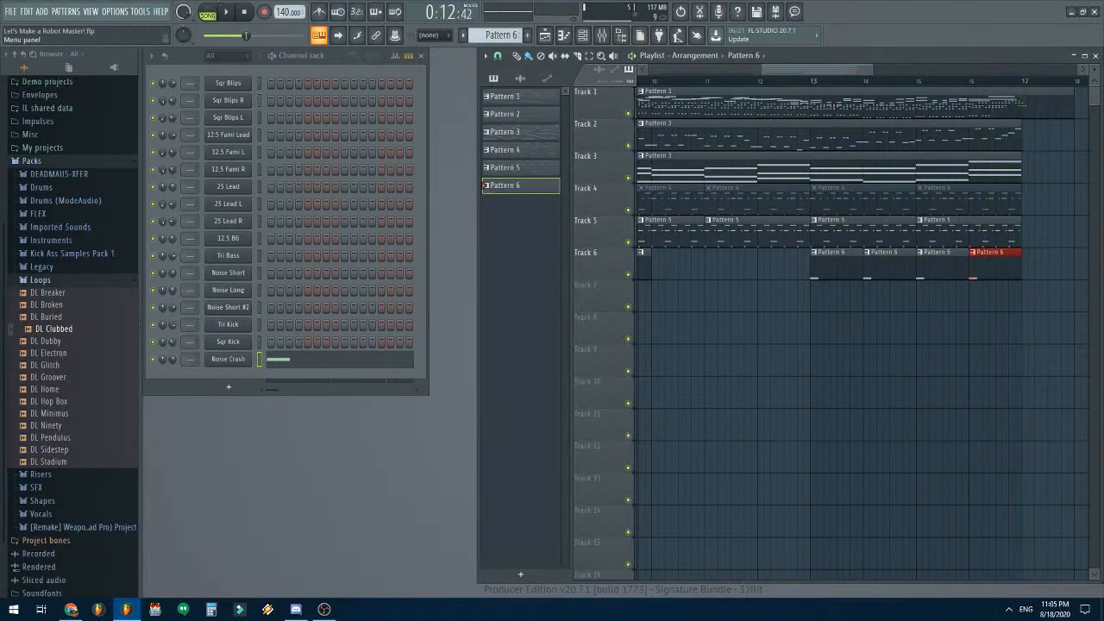
pyautogui.click(10, 11)
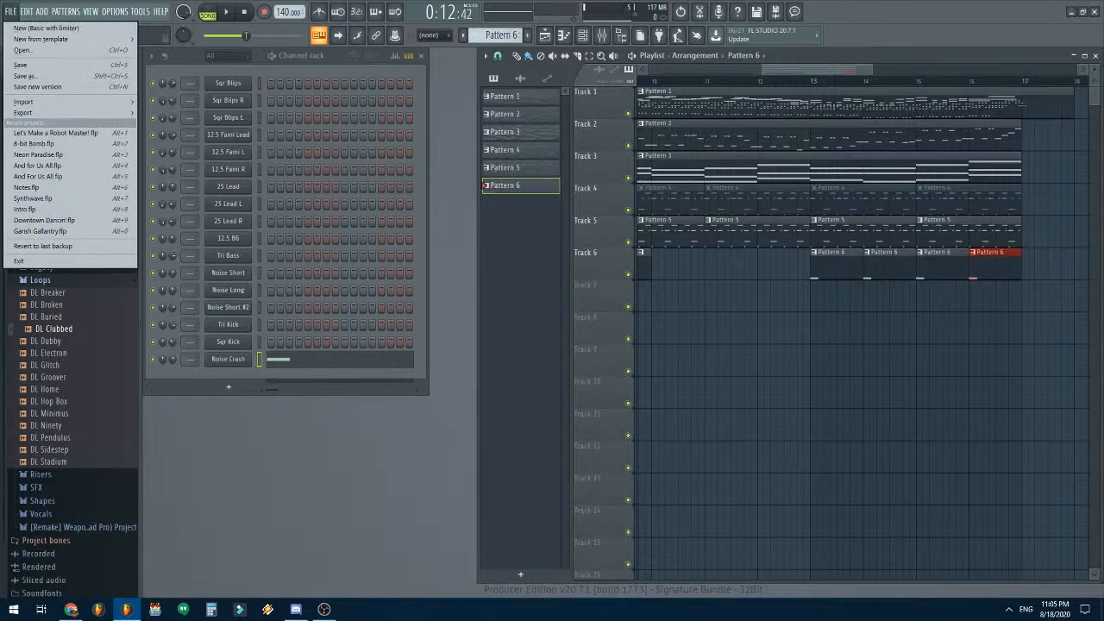
pyautogui.click(31, 65)
# - Save the project again and play back the arrangement from bar 1 to bar 16
pyautogui.scroll(-3, 755, 293)
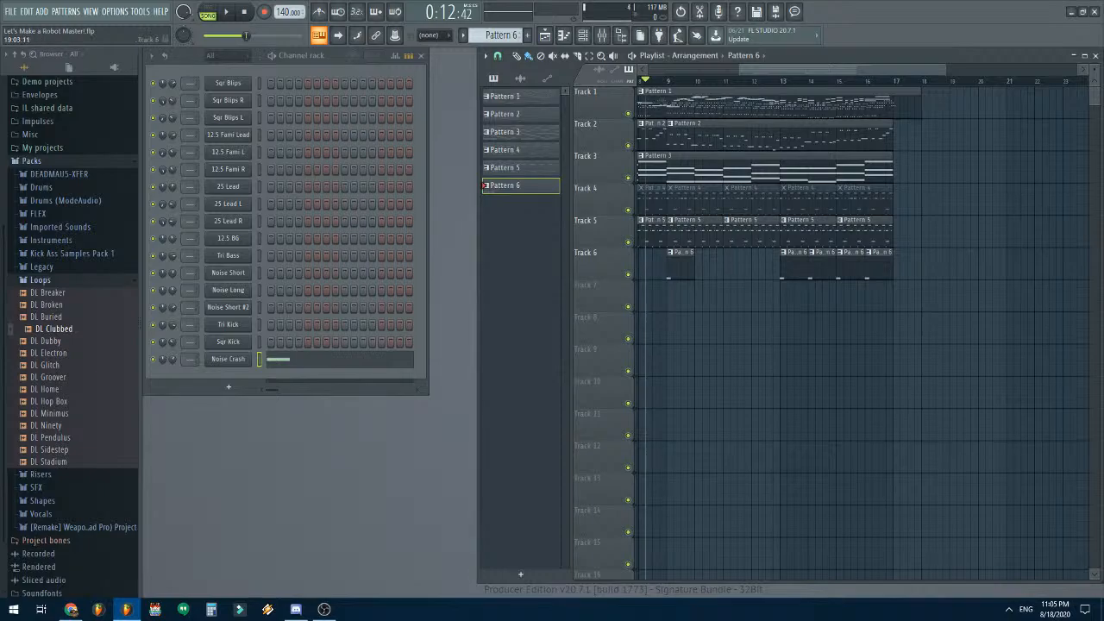
pyautogui.hscroll(-5, 751, 388)
pyautogui.scroll(-2, 750, 388)
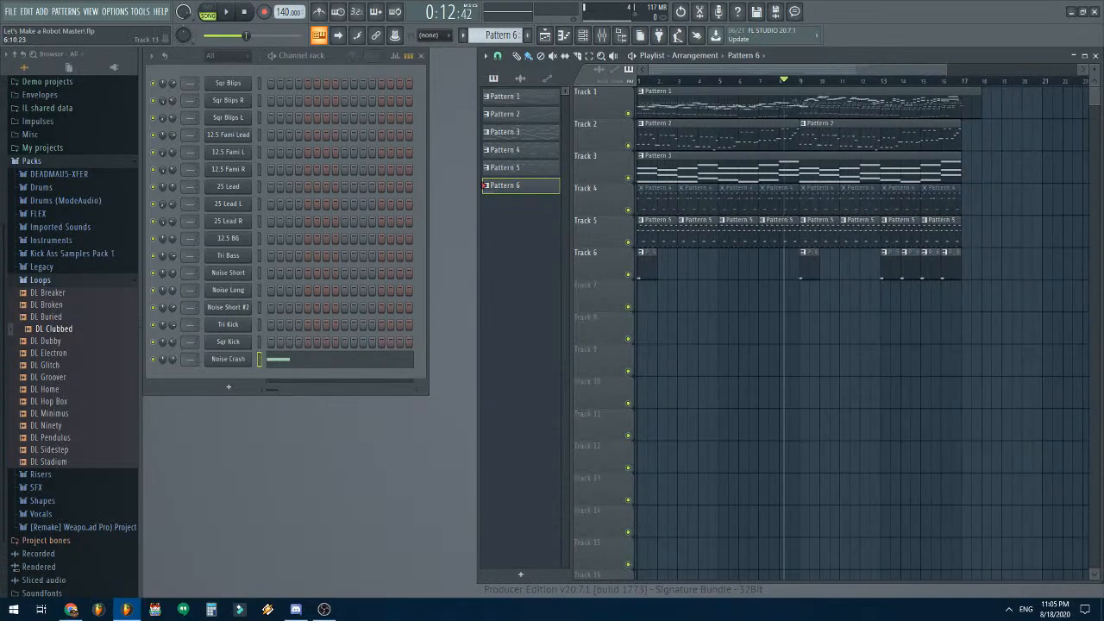
pyautogui.click(11, 11)
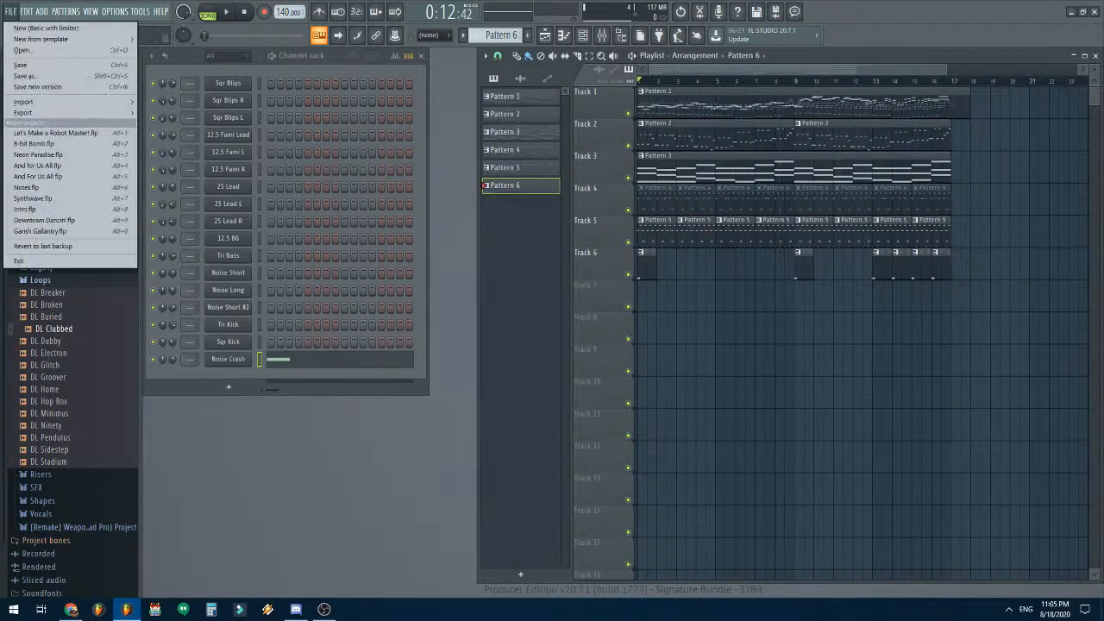
pyautogui.click(21, 65)
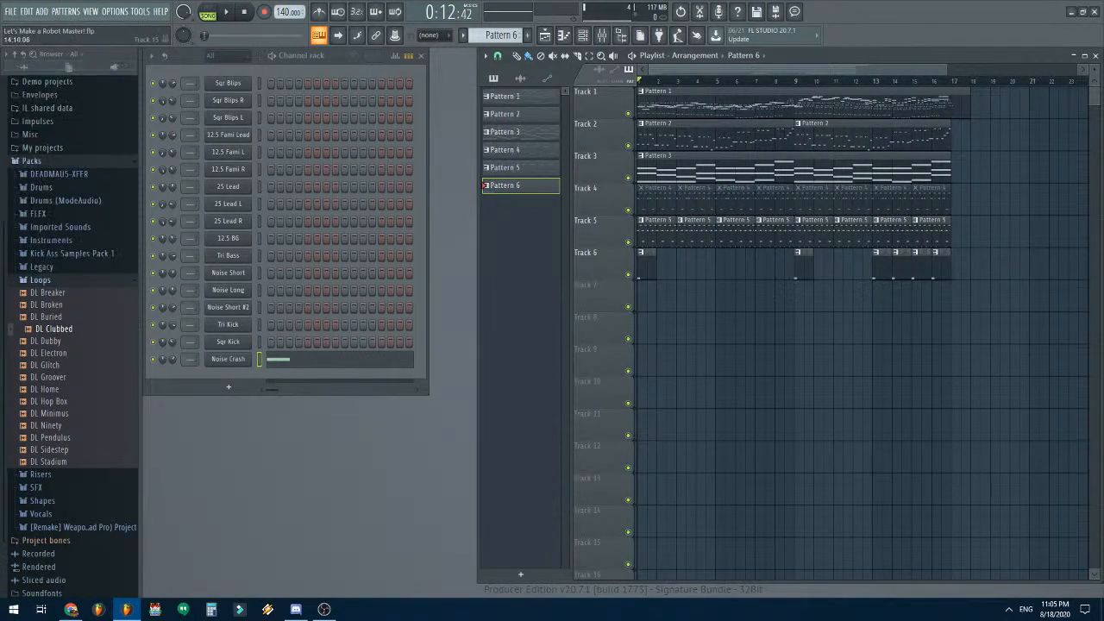
pyautogui.press('space')
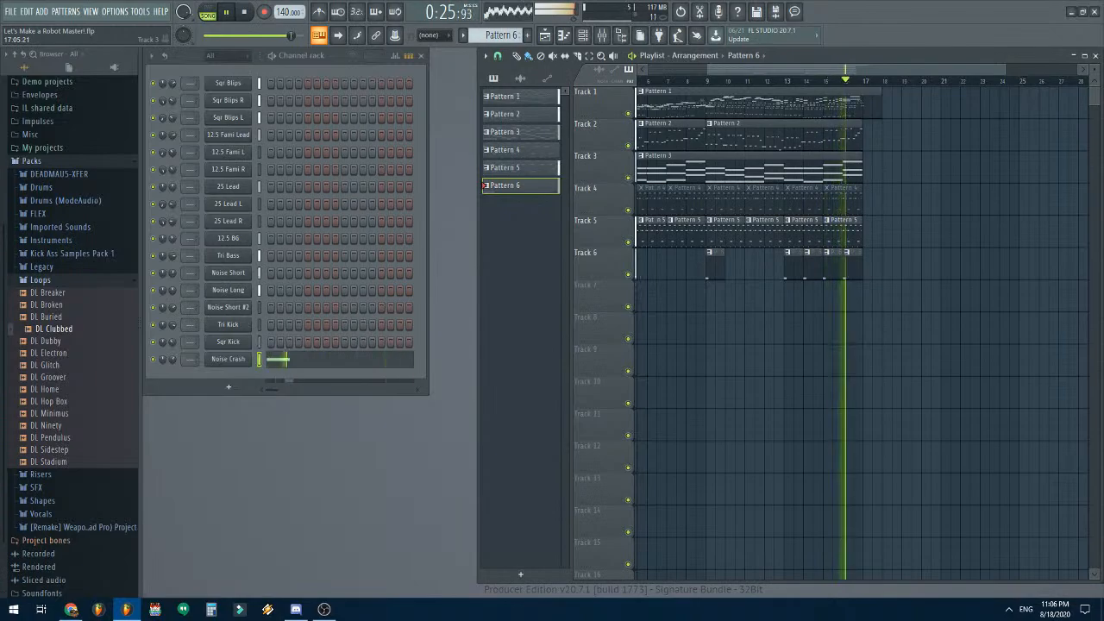
pyautogui.press('space')
# - Copy the 25 Lead notes from late bar 12 through bar 16 of Pattern 1 in the piano roll
pyautogui.click(879, 104)
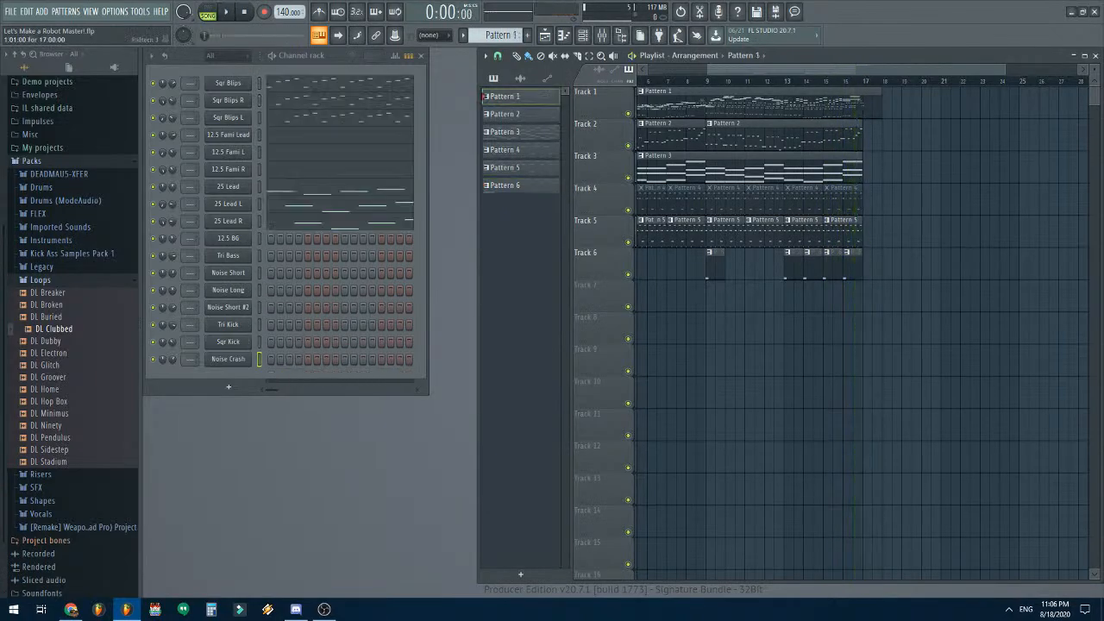
pyautogui.click(329, 187)
pyautogui.scroll(-5, 638, 326)
pyautogui.scroll(-4, 638, 326)
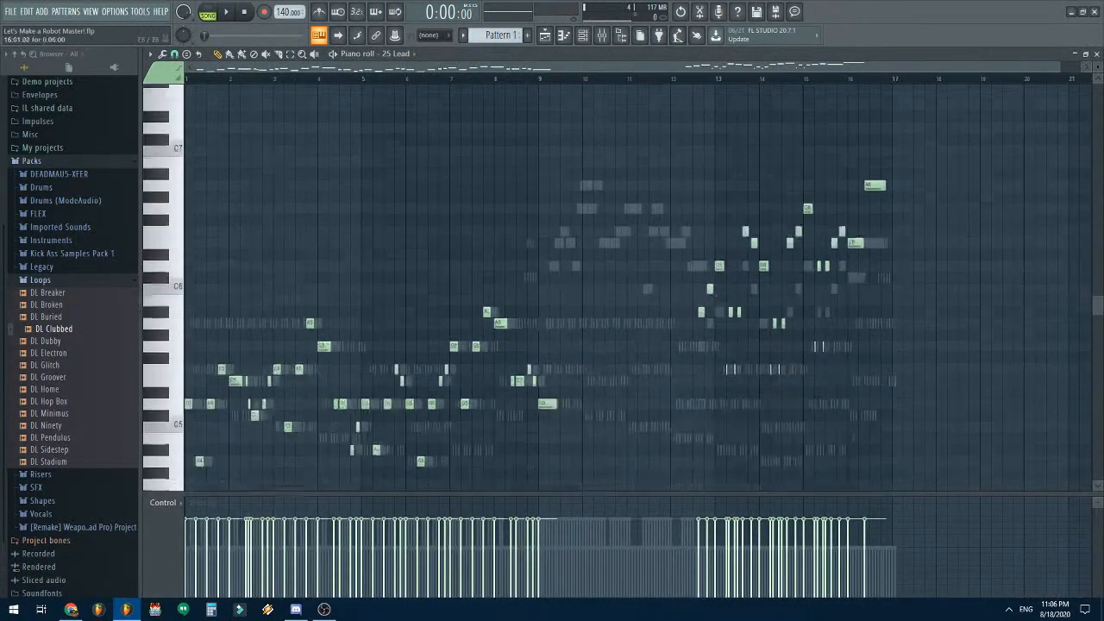
pyautogui.scroll(1, 991, 326)
pyautogui.scroll(5, 992, 326)
pyautogui.scroll(2, 949, 326)
pyautogui.moveTo(267, 141)
pyautogui.mouseDown()
pyautogui.moveTo(1057, 438)
pyautogui.moveTo(1033, 438)
pyautogui.mouseUp()
pyautogui.moveTo(787, 272); pyautogui.dragTo(755, 272)
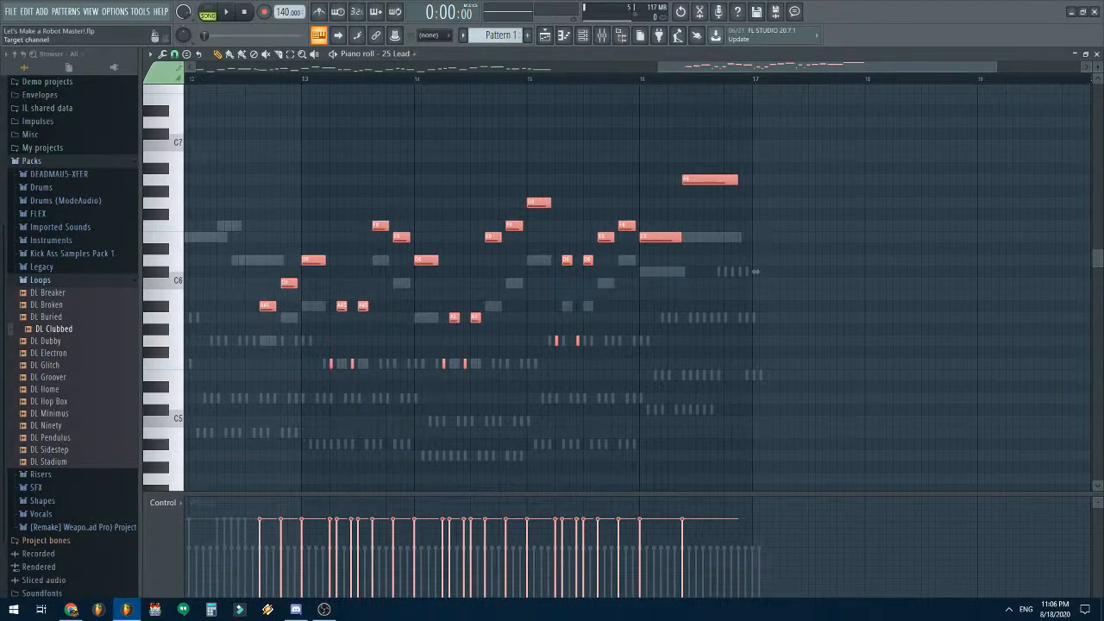
# - Paste the copied 25 Lead phrase into 25 Lead L and shift it one step later
pyautogui.click(397, 54)
pyautogui.click(406, 154)
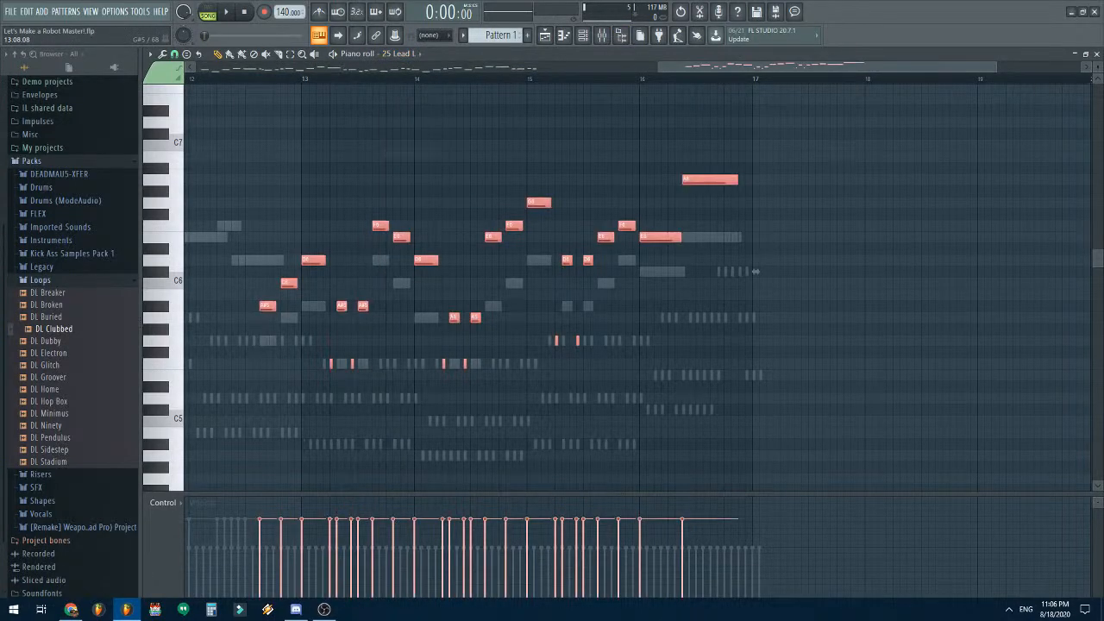
pyautogui.moveTo(756, 272); pyautogui.dragTo(762, 272)
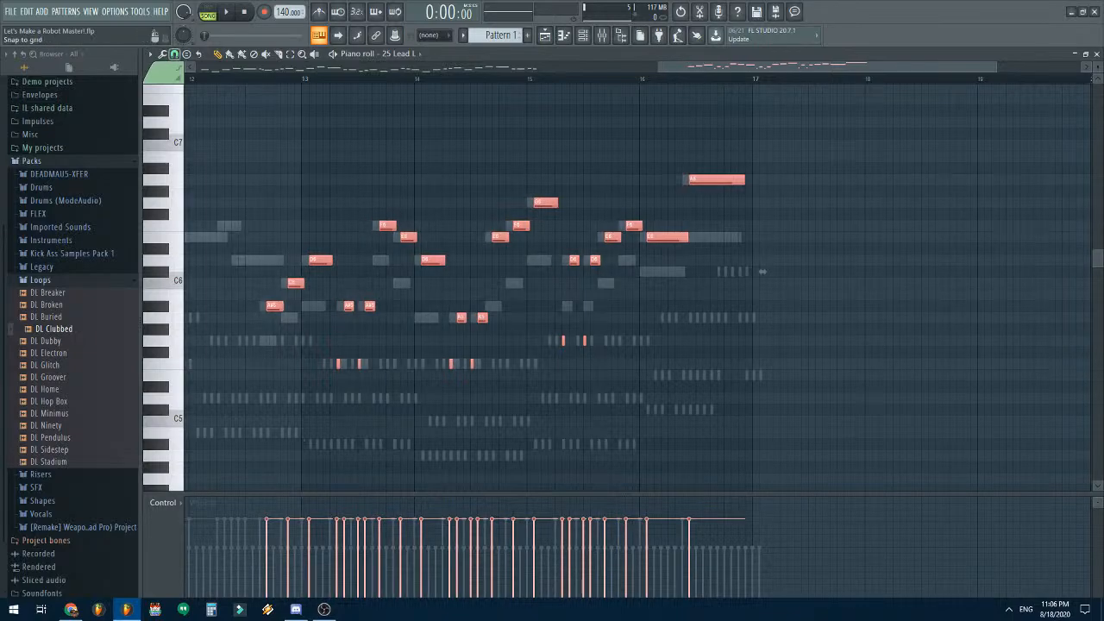
# - Paste the phrase into 25 Lead R and shift it one step later than the 25 Lead L notes
pyautogui.click(175, 53)
pyautogui.click(186, 93)
pyautogui.click(379, 54)
pyautogui.click(406, 161)
pyautogui.moveTo(762, 272); pyautogui.dragTo(769, 271)
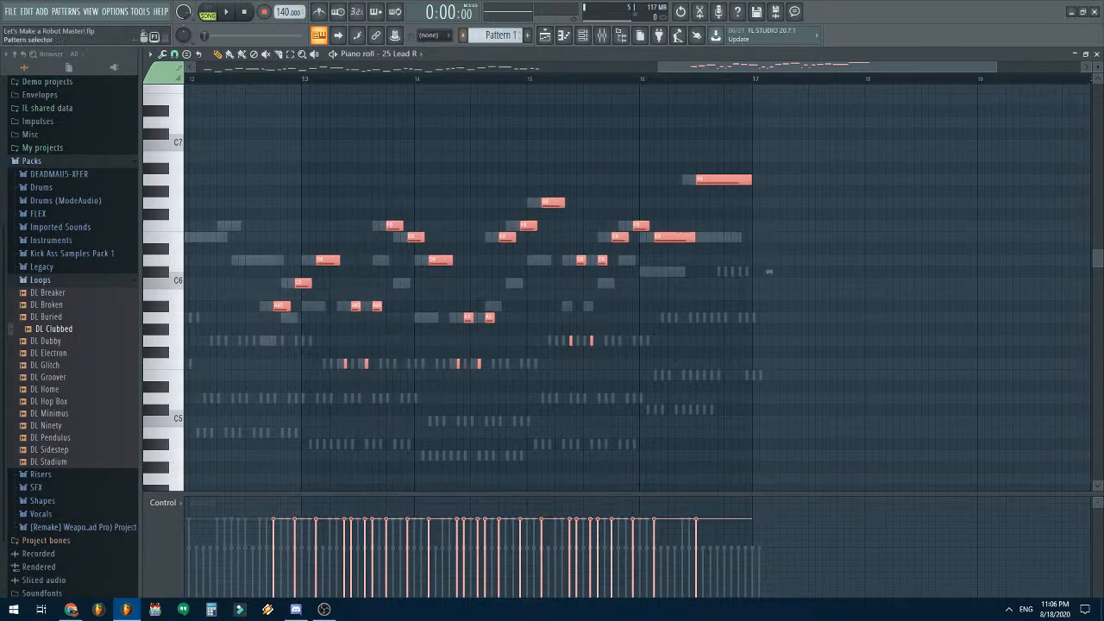
# - Compare the 12.5 Fami Lead and 12.5 Fami L notes from bar 9 to bar 16, ending on 12.5 Fami Lead
pyautogui.click(380, 54)
pyautogui.click(405, 110)
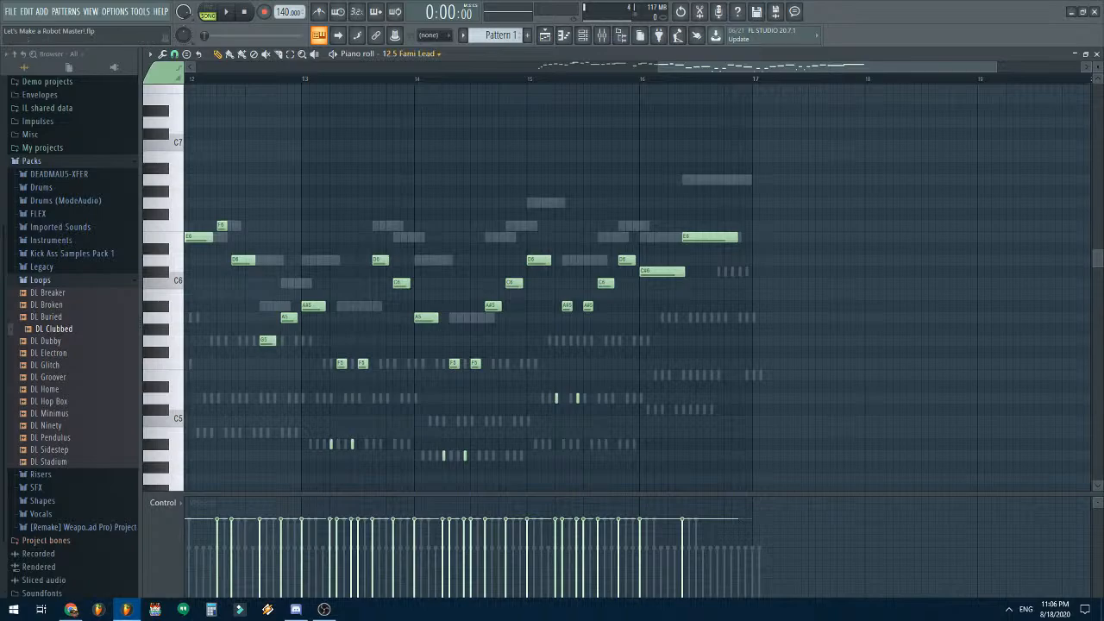
pyautogui.moveTo(733, 67); pyautogui.dragTo(602, 67)
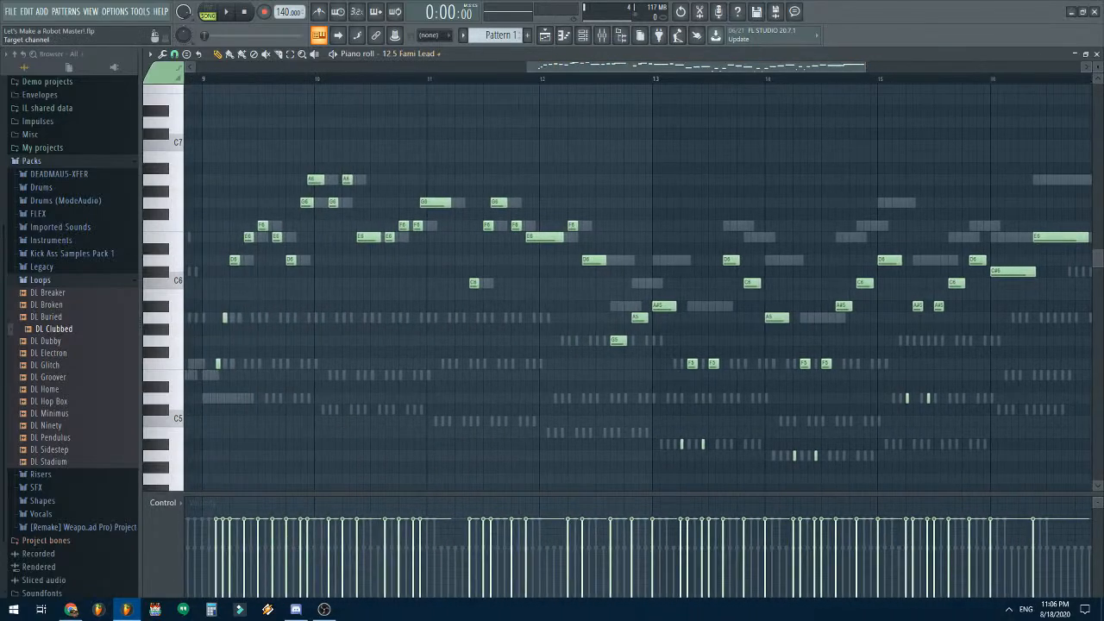
pyautogui.click(411, 53)
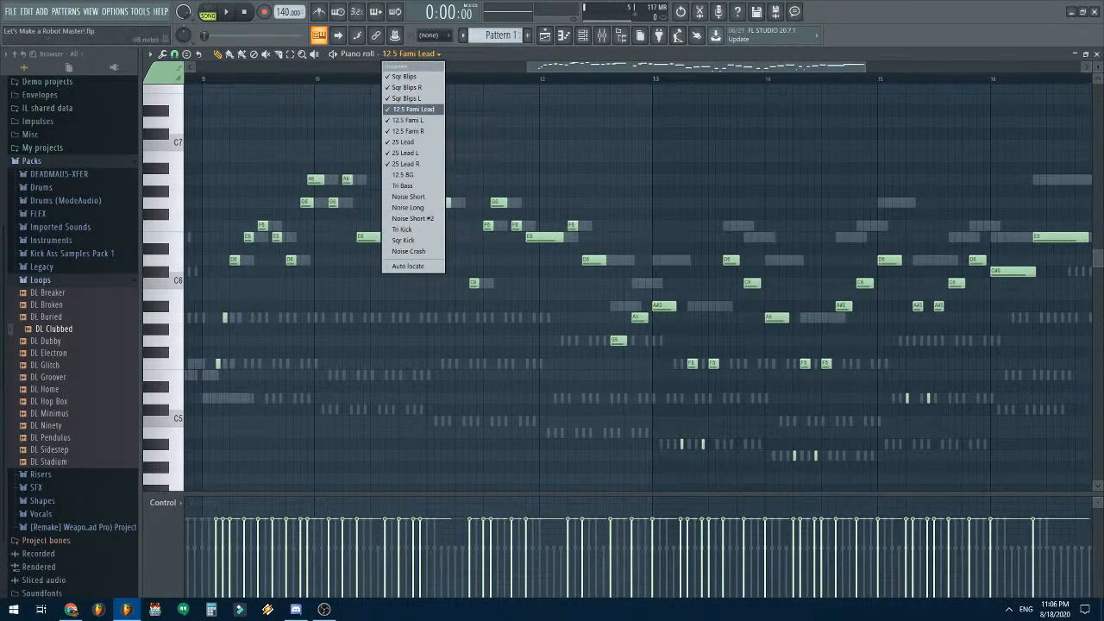
pyautogui.click(410, 119)
pyautogui.moveTo(632, 67); pyautogui.dragTo(763, 67)
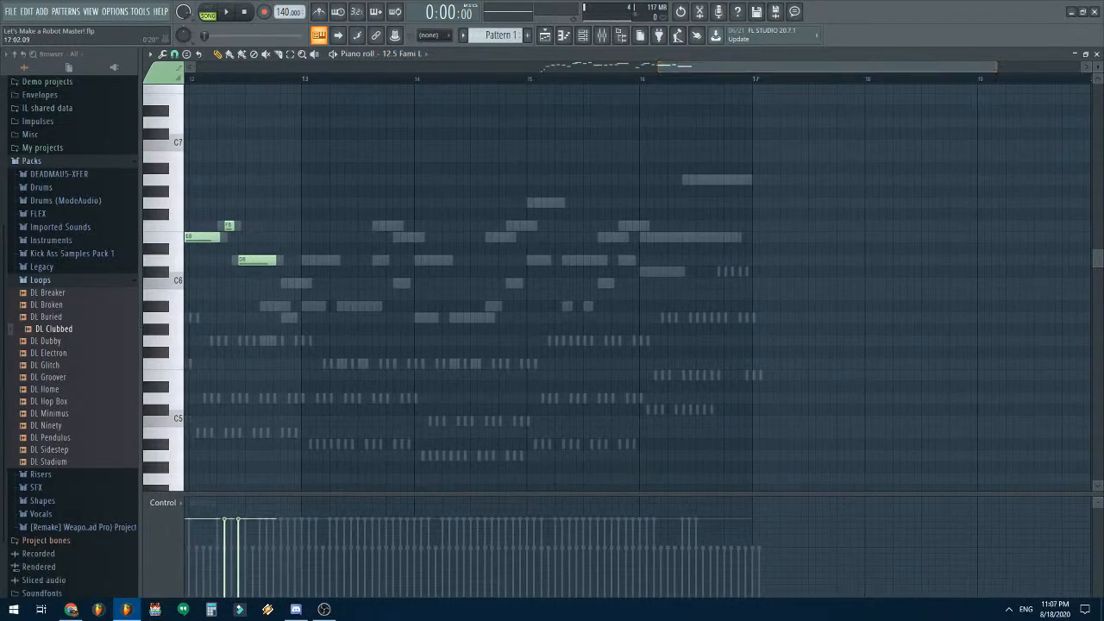
pyautogui.click(405, 54)
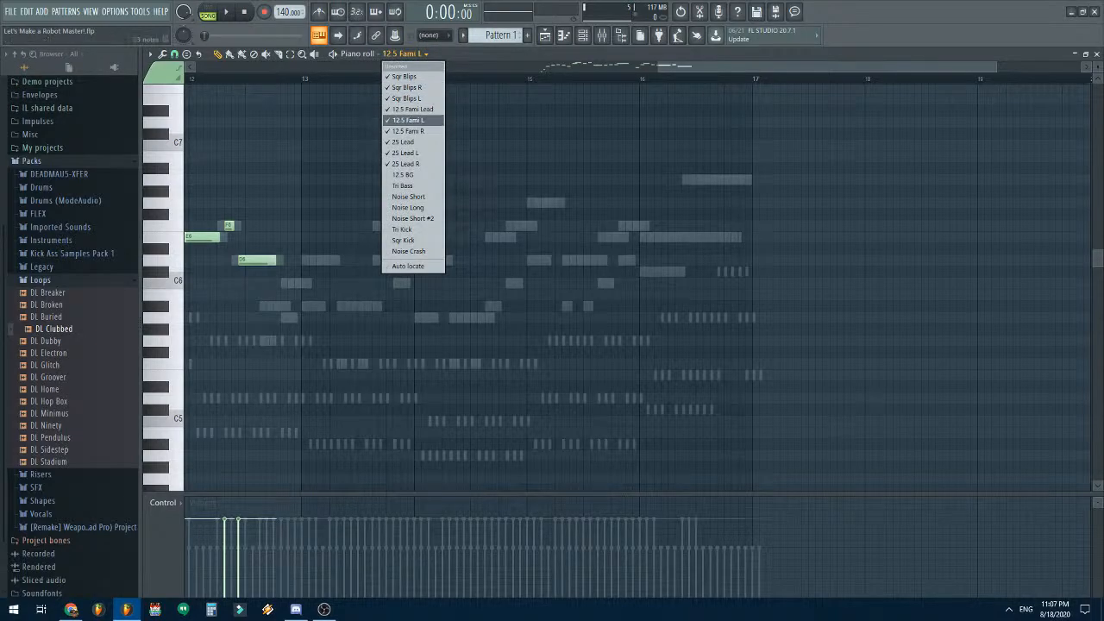
pyautogui.click(412, 108)
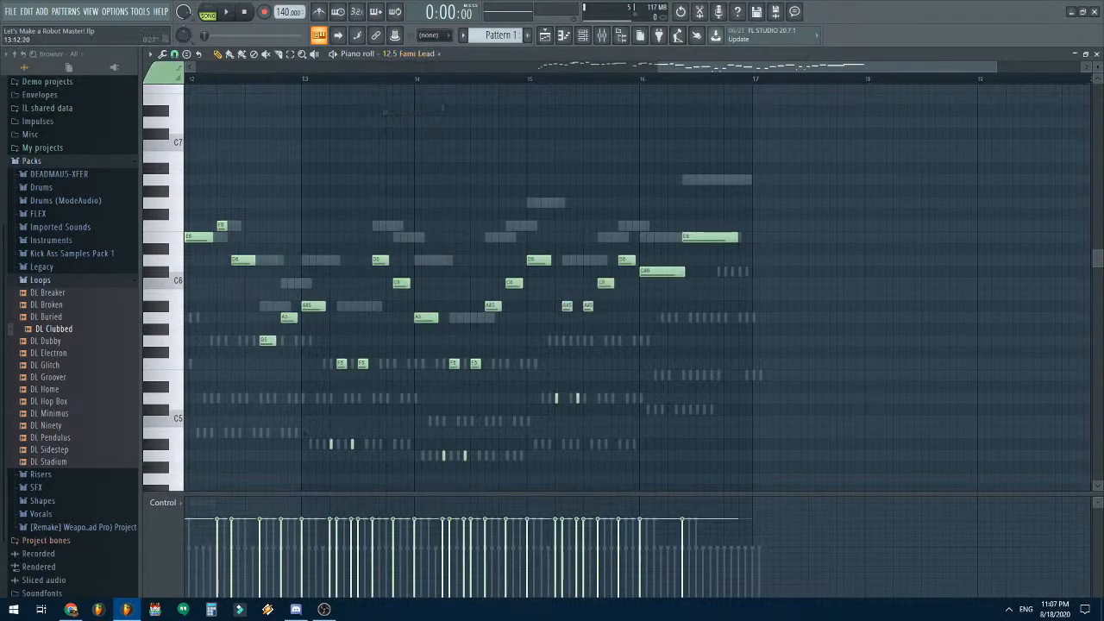
# - Examine the 12.5 Fami L notes between bar 9 and bar 12 in the piano roll
pyautogui.click(410, 54)
pyautogui.click(408, 119)
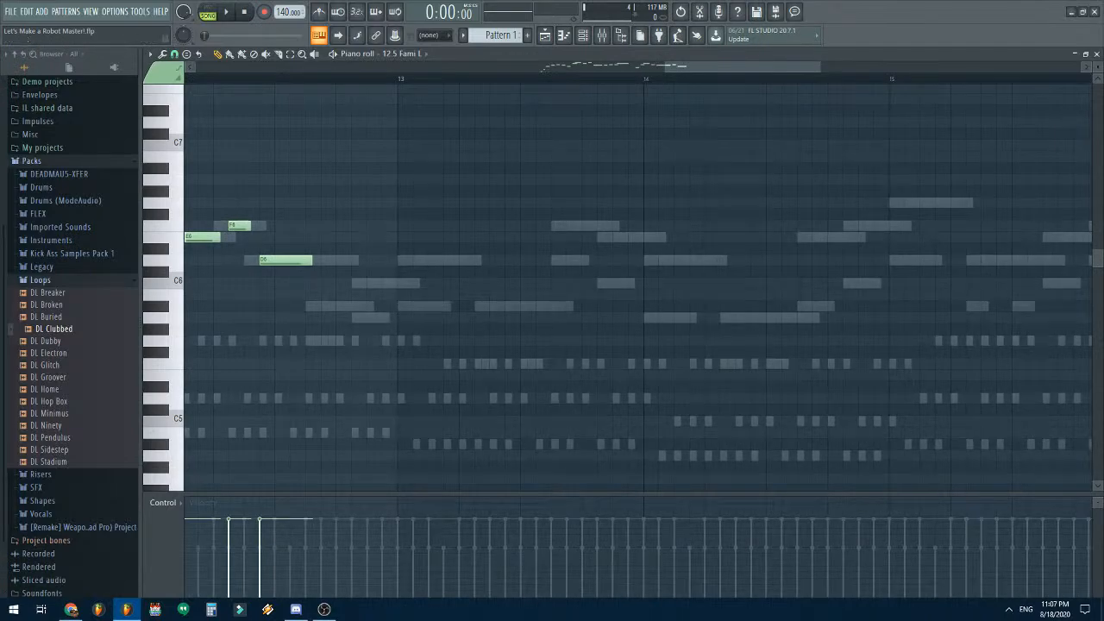
pyautogui.moveTo(742, 67); pyautogui.dragTo(269, 67)
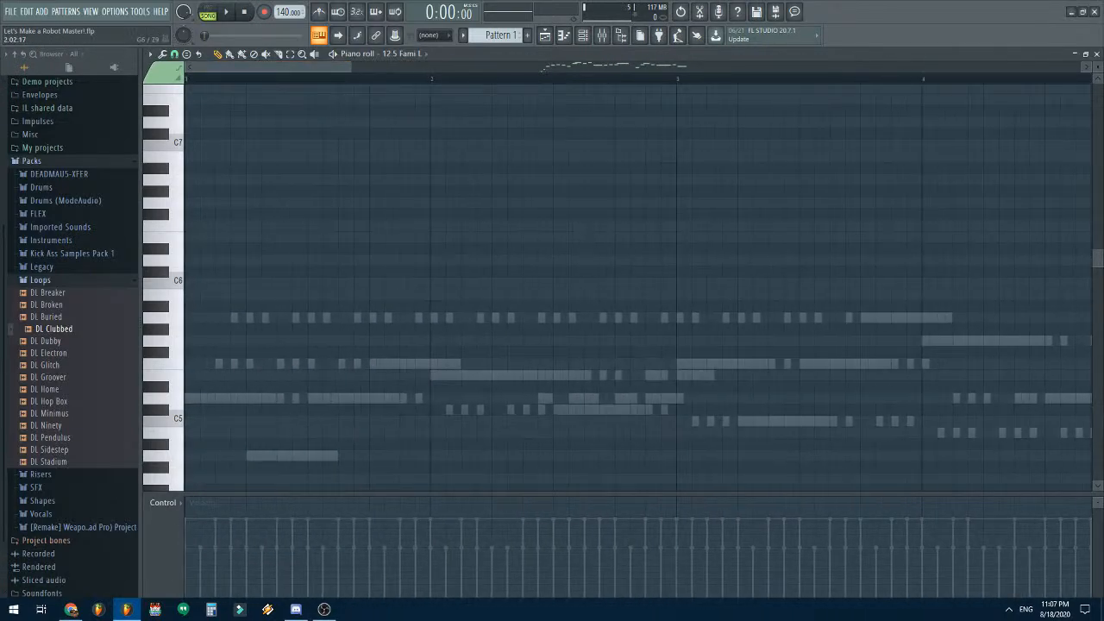
pyautogui.scroll(-7, 602, 132)
pyautogui.moveTo(625, 67); pyautogui.dragTo(849, 66)
pyautogui.moveTo(374, 140); pyautogui.dragTo(755, 402)
pyautogui.moveTo(317, 139); pyautogui.dragTo(767, 473)
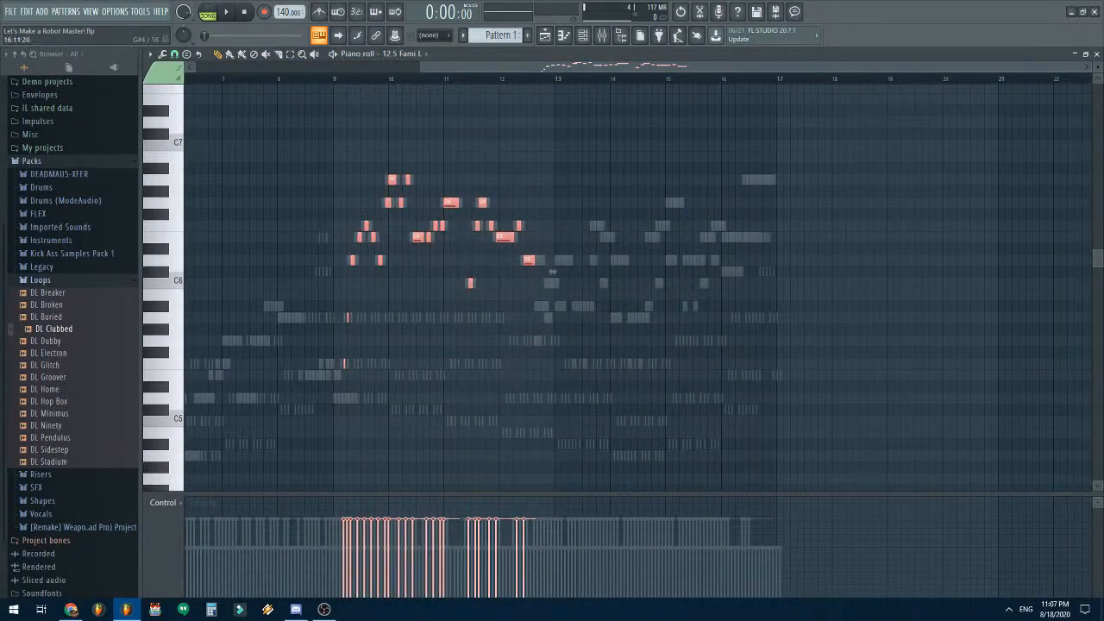
pyautogui.scroll(4, 551, 271)
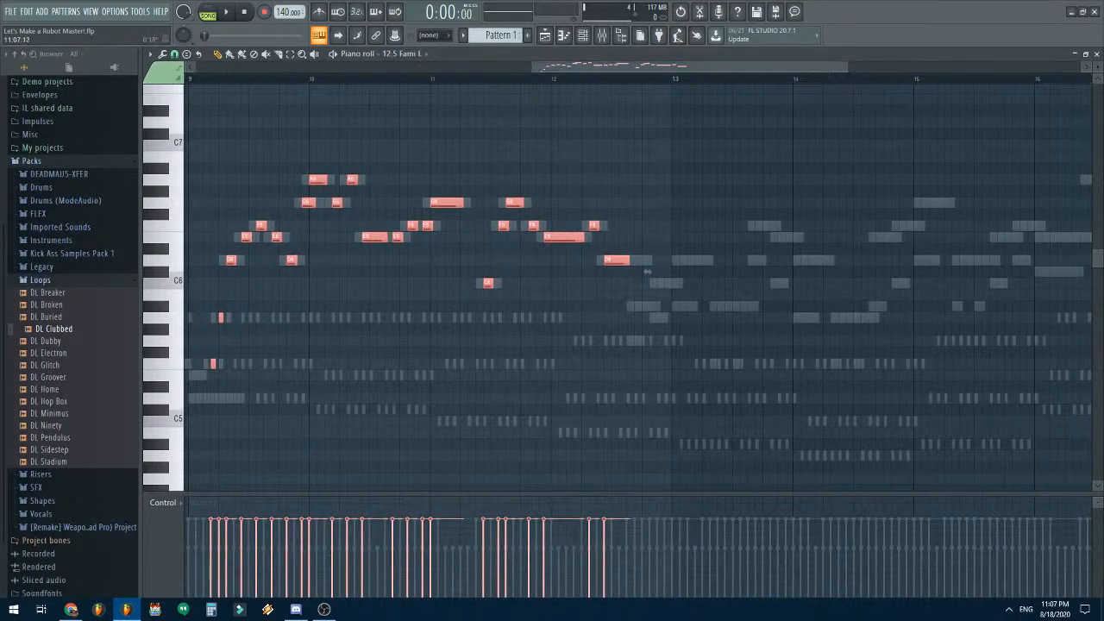
# - Copy all of the 12.5 Fami Lead notes in Pattern 1
pyautogui.click(398, 53)
pyautogui.click(414, 115)
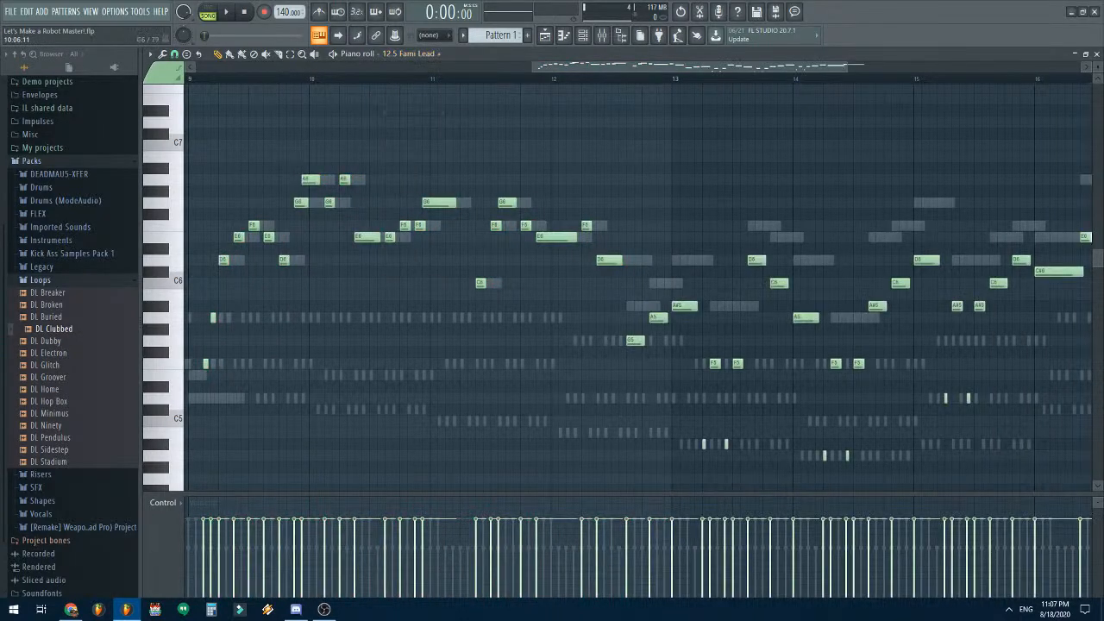
pyautogui.hotkey('ctrl', 'a')
# - Replace all 12.5 Fami L notes with the copied 12.5 Fami Lead phrase and shift it one step later
pyautogui.click(409, 54)
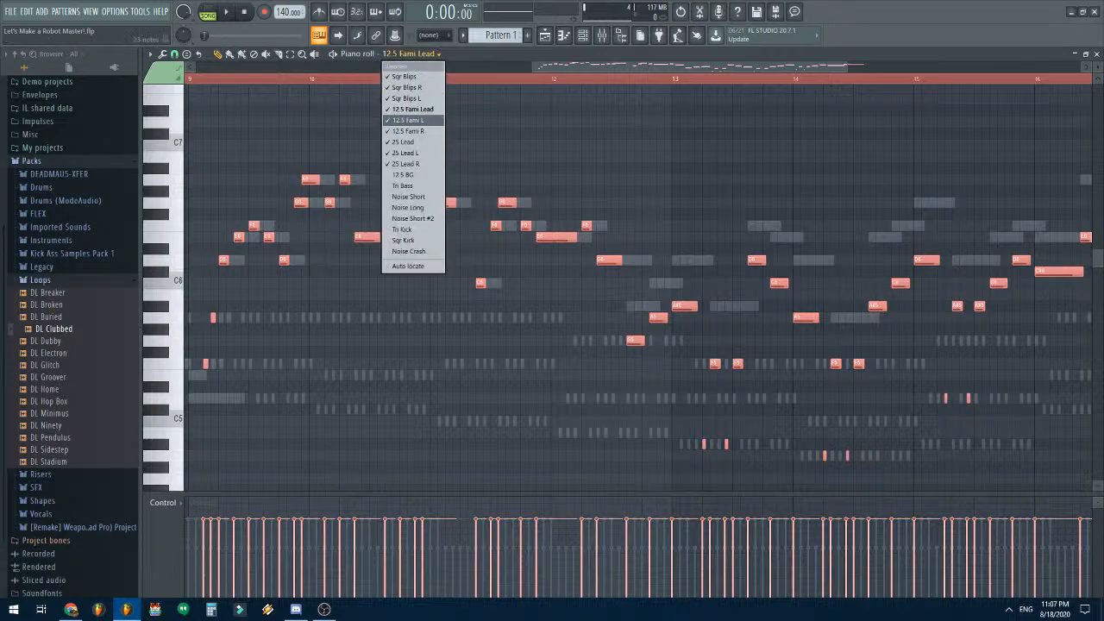
pyautogui.click(411, 120)
pyautogui.hotkey('ctrl', 'a')
pyautogui.press('Delete')
pyautogui.hotkey('ctrl', 'v')
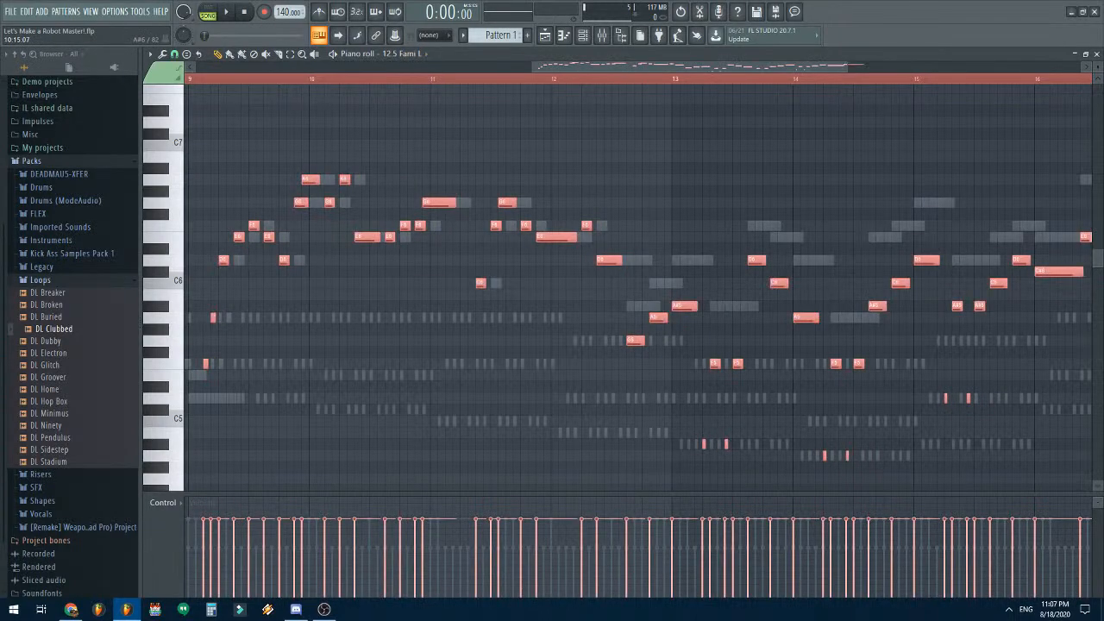
pyautogui.scroll(5, 222, 259)
pyautogui.hotkey('shift', 'Right')
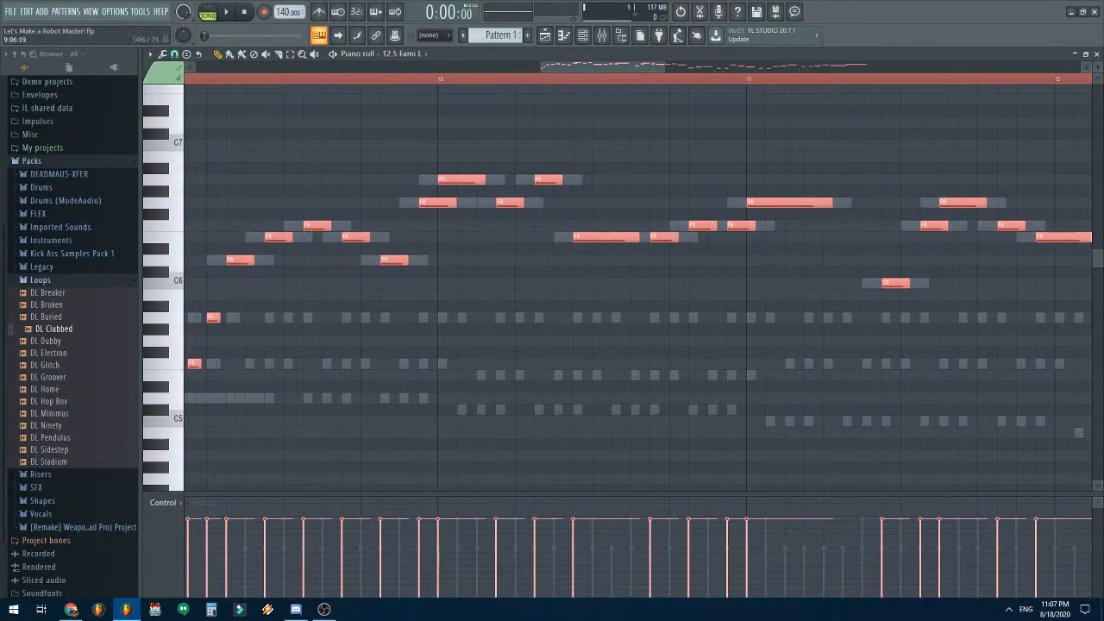
# - Replace the 12.5 Fami R notes with the lead phrase, shifted two steps later than the 12.5 Fami Lead, and deselect them
pyautogui.click(396, 54)
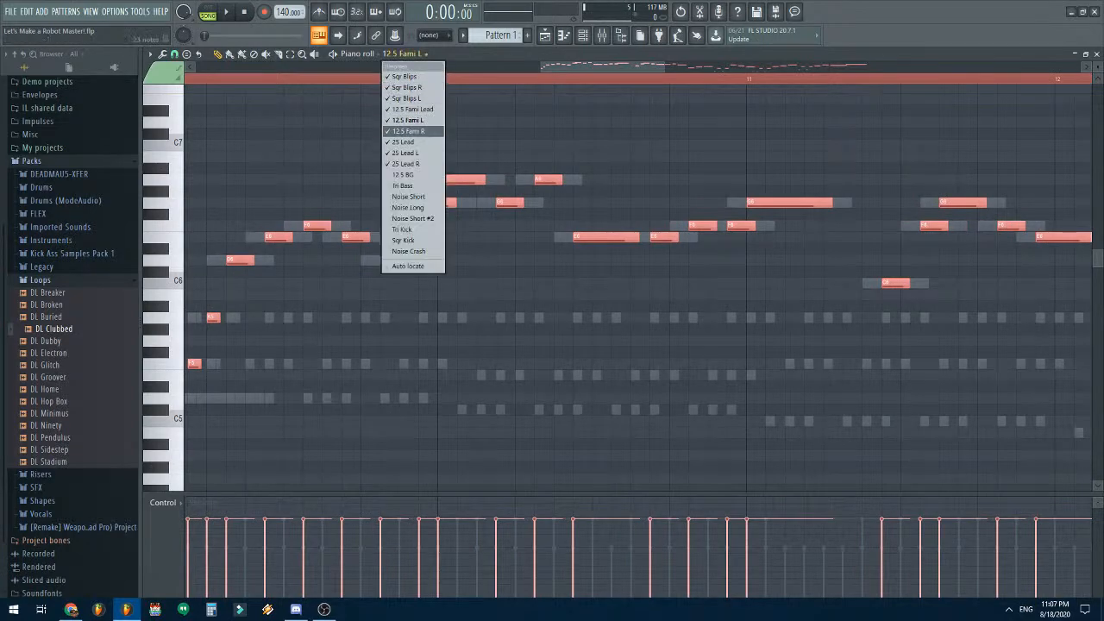
pyautogui.click(405, 131)
pyautogui.hotkey('ctrl', 'a')
pyautogui.hotkey('shift', 'Left')
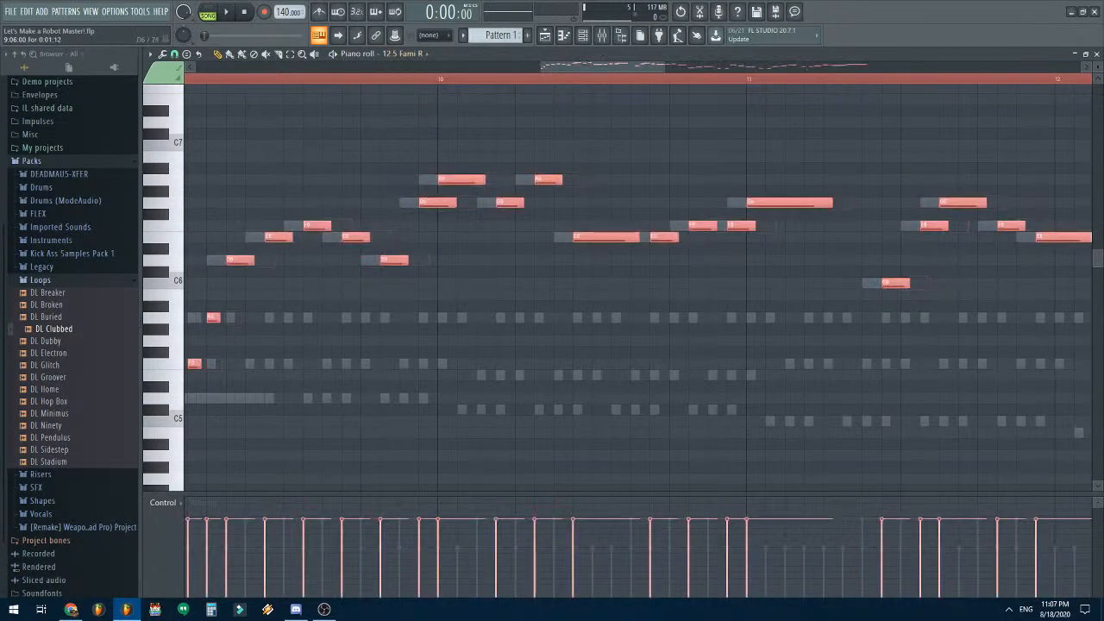
pyautogui.hotkey('shift', 'Right')
pyautogui.hotkey('ctrl', 'd')
pyautogui.scroll(-4, 325, 276)
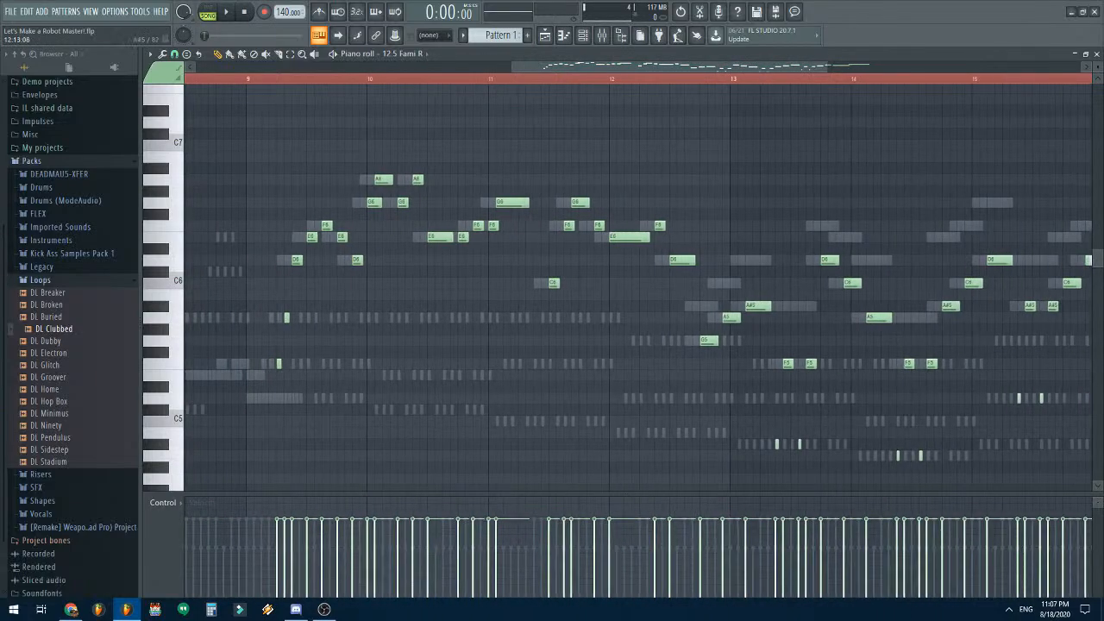
# - Save the project and close the piano roll
pyautogui.click(10, 12)
pyautogui.click(35, 60)
pyautogui.scroll(-2, 322, 275)
pyautogui.click(1096, 54)
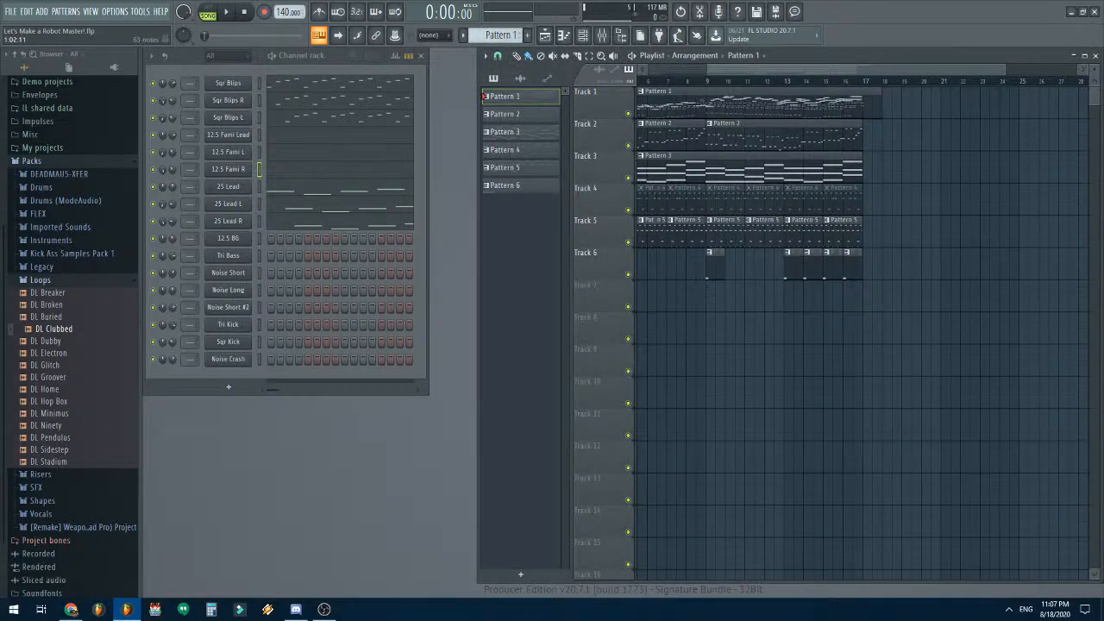
# - Check the 25 Lead and 25 Lead L notes from bar 9 to bar 16, then return to the playlist
pyautogui.click(280, 187)
pyautogui.scroll(-3, 638, 284)
pyautogui.scroll(3, 919, 284)
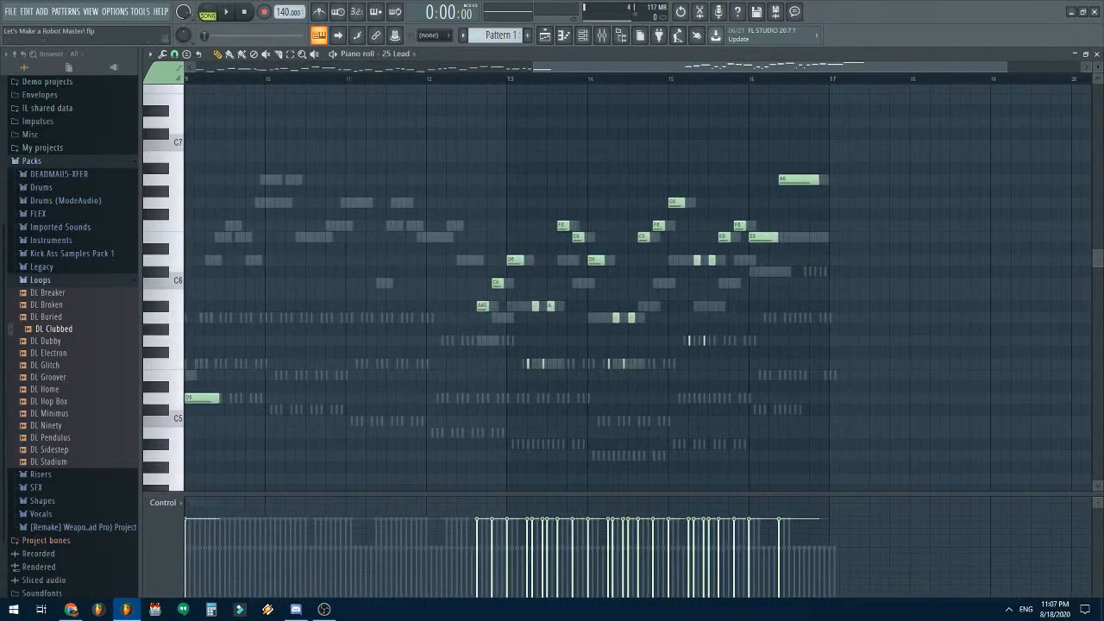
pyautogui.click(397, 55)
pyautogui.click(413, 152)
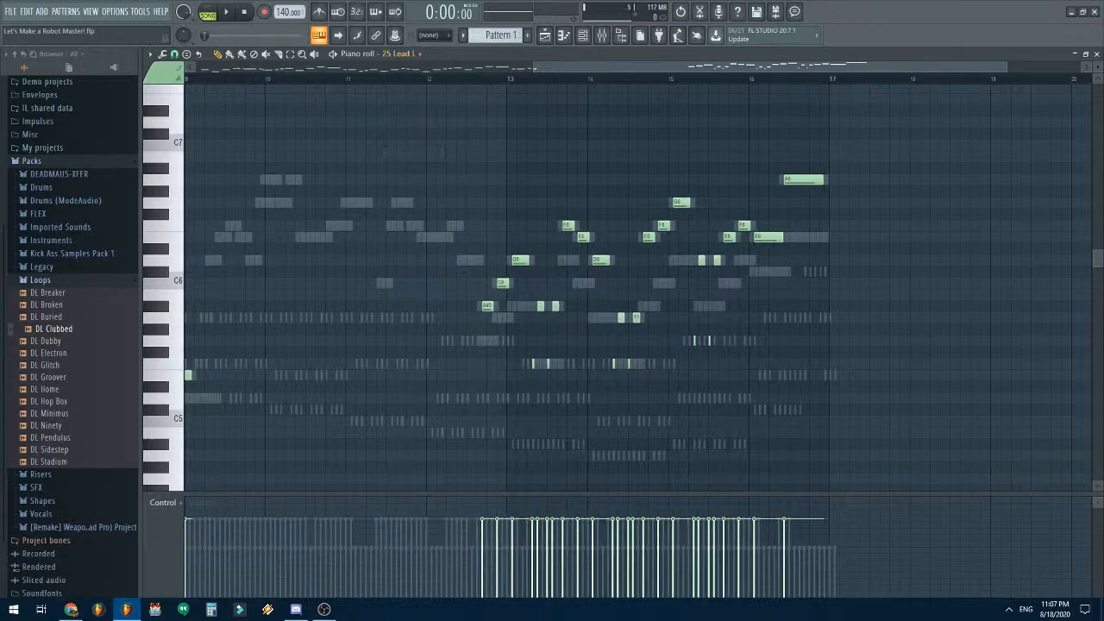
pyautogui.click(1096, 53)
# - Save the project and start playing the arrangement from bar 1, saving again during playback
pyautogui.click(10, 11)
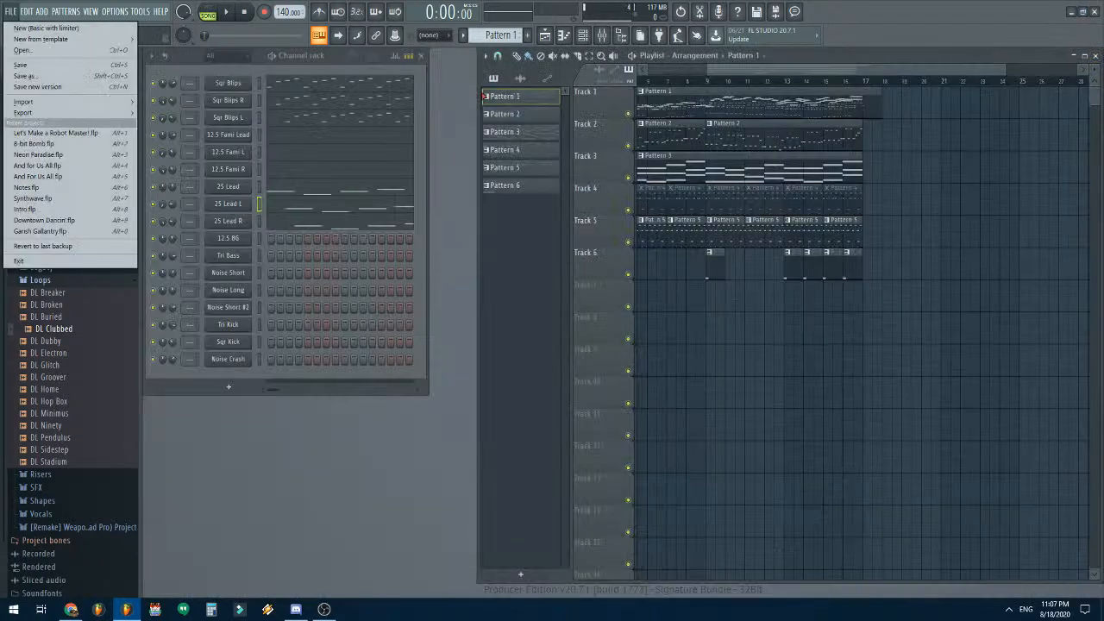
pyautogui.click(21, 65)
pyautogui.scroll(3, 675, 349)
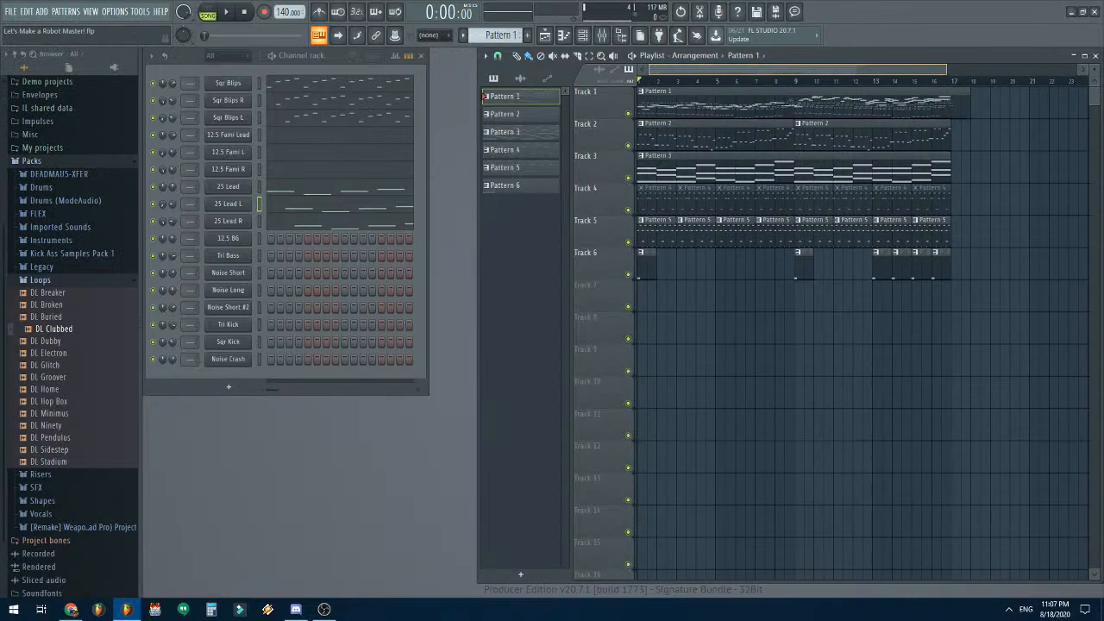
pyautogui.press('space')
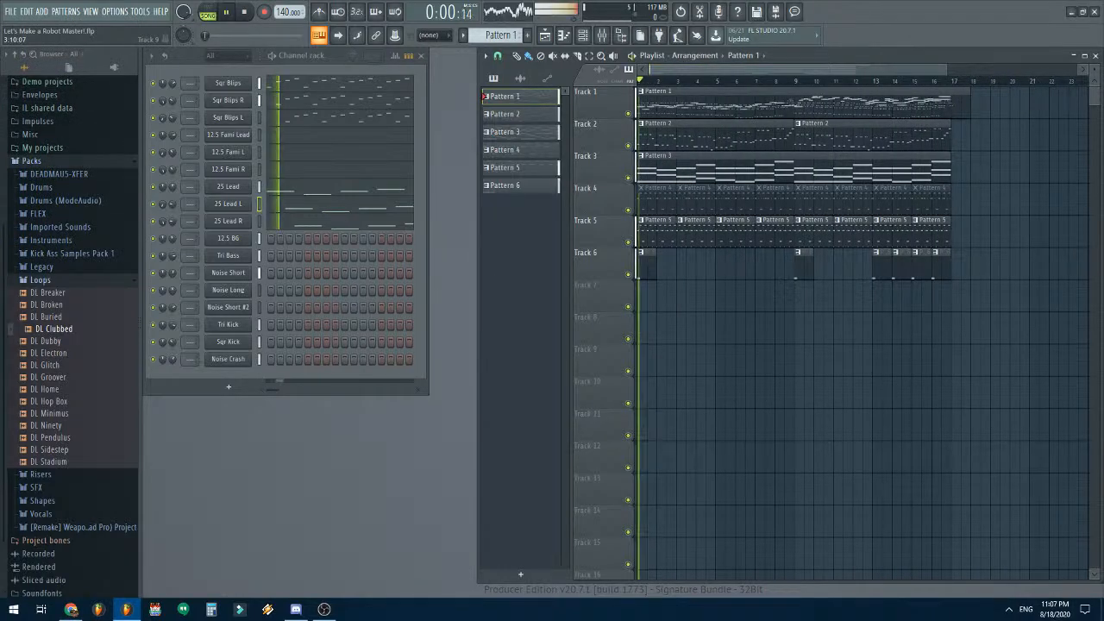
pyautogui.click(10, 11)
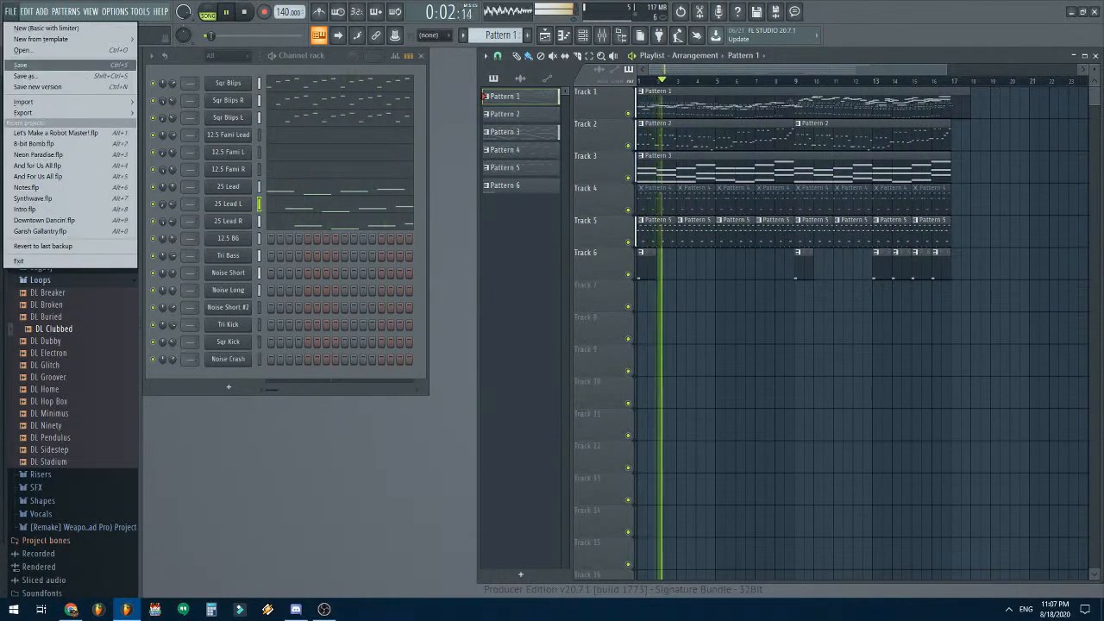
pyautogui.click(21, 66)
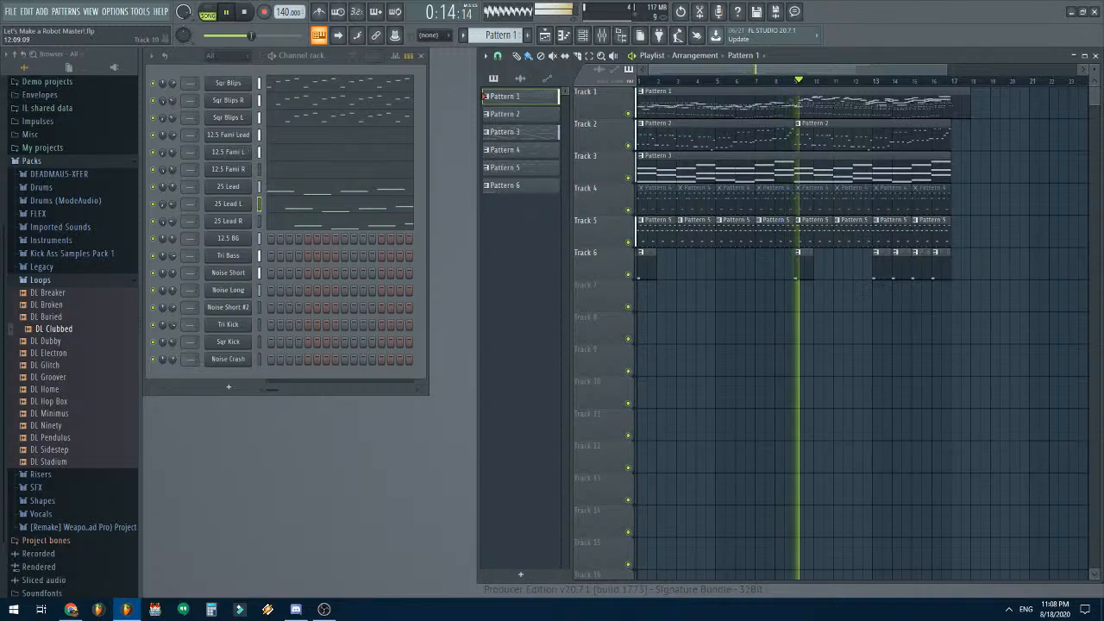
# - Listen to the arrangement up to bar 16, stop playback and save the project
pyautogui.click(11, 11)
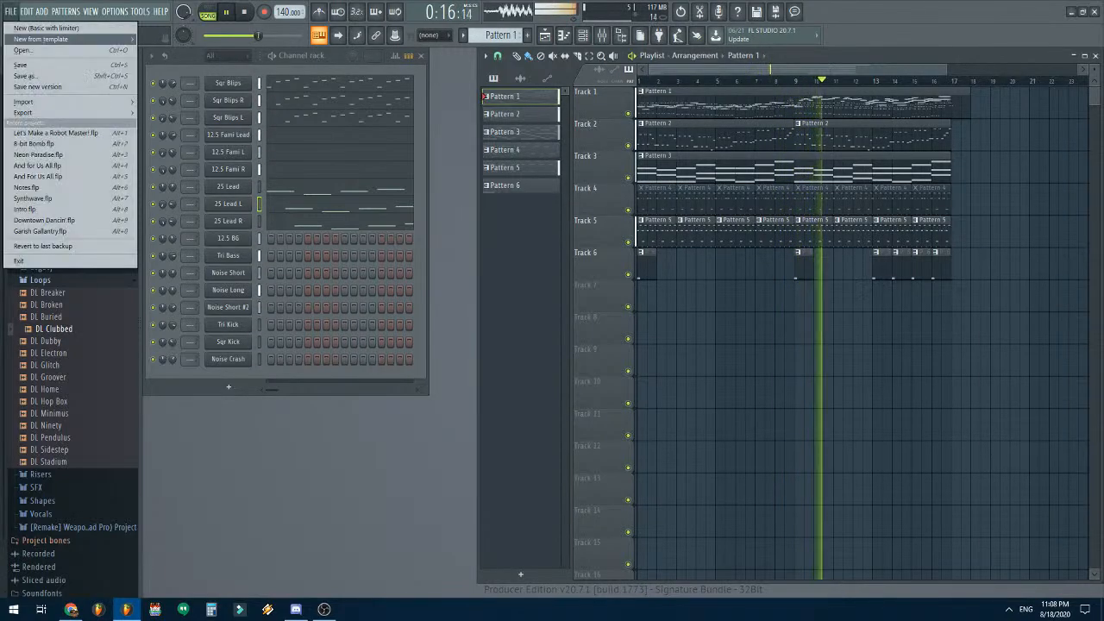
pyautogui.click(31, 64)
pyautogui.scroll(3, 867, 381)
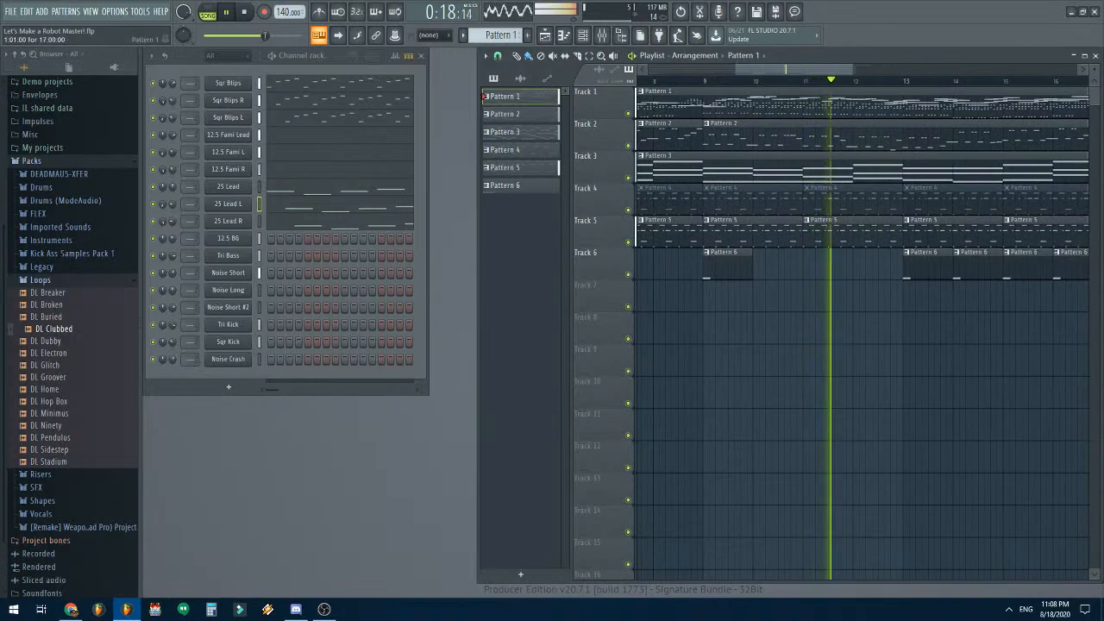
pyautogui.scroll(-3, 940, 391)
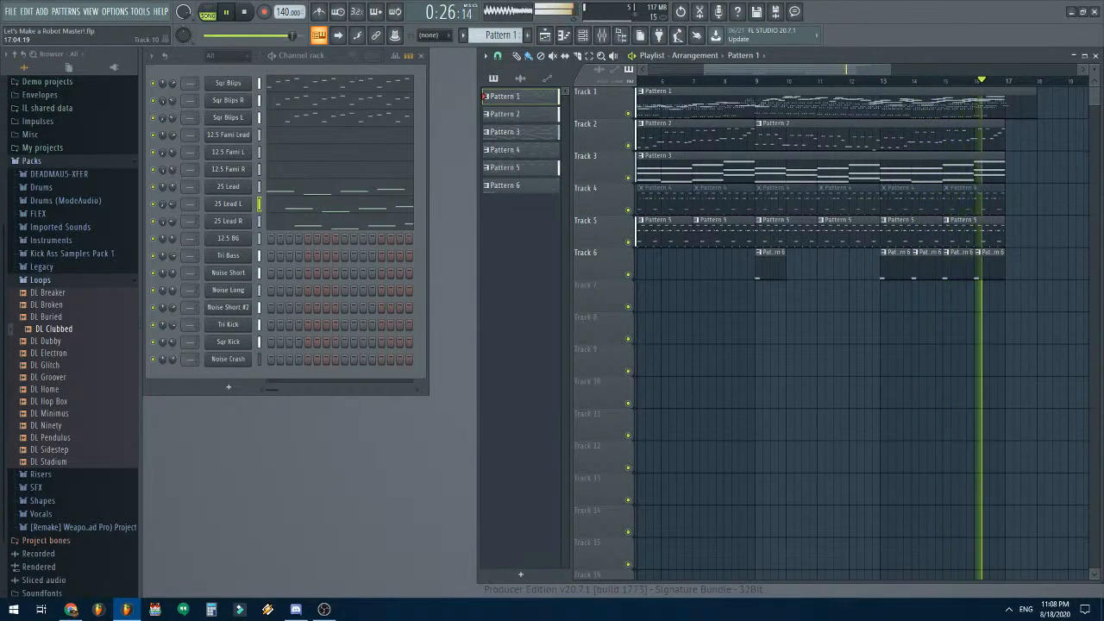
pyautogui.press('space')
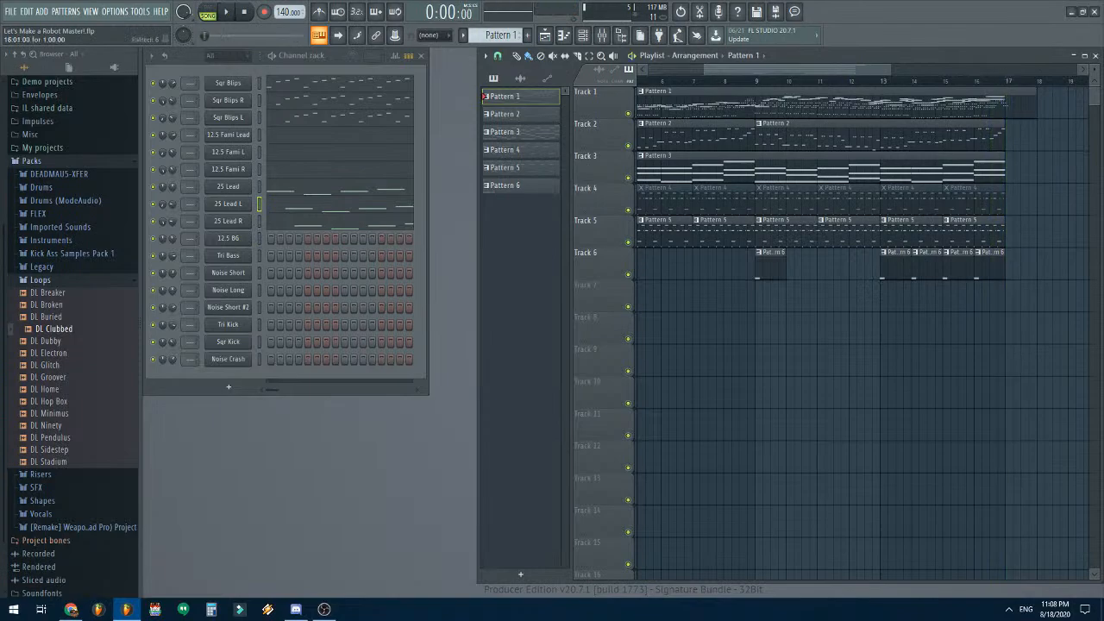
pyautogui.scroll(-4, 714, 358)
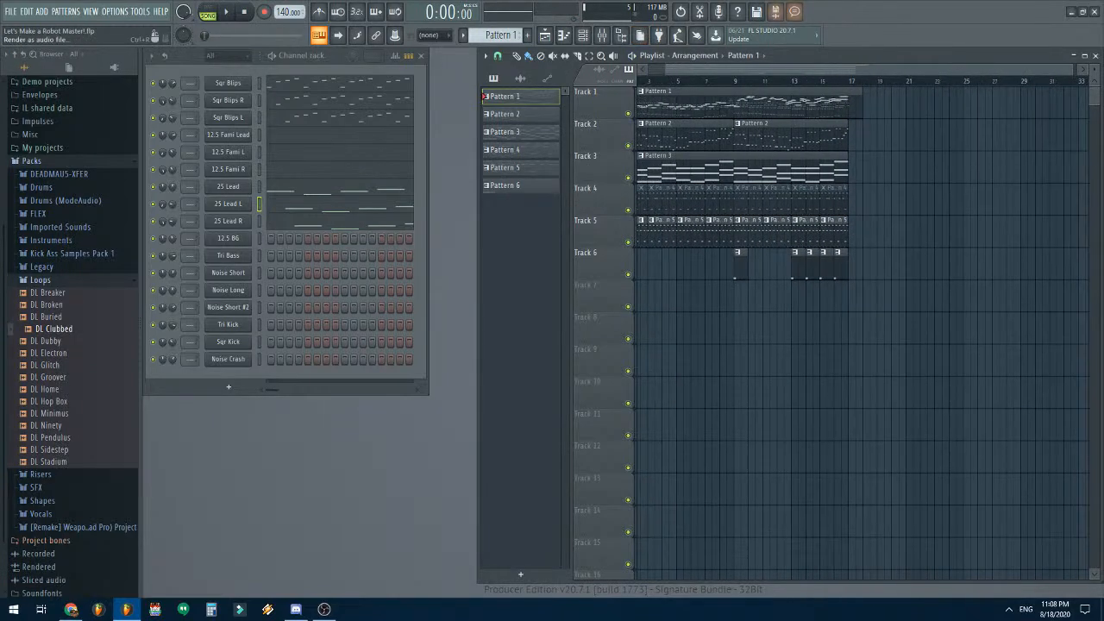
pyautogui.click(11, 12)
pyautogui.click(31, 64)
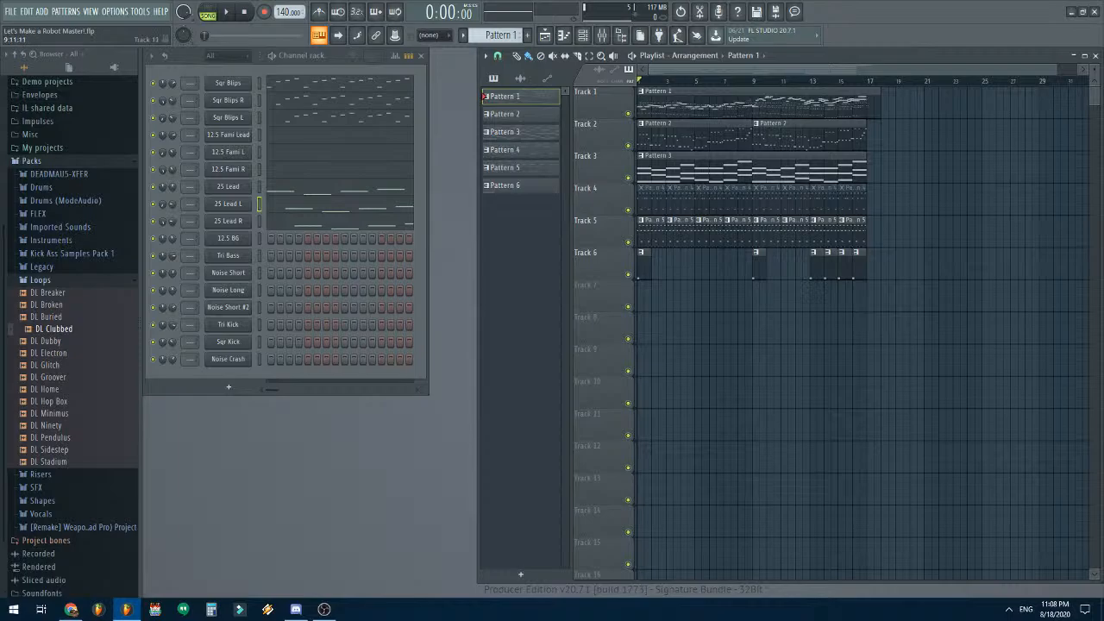
# - Delete all eight muted Pattern 4 clips from Track 4 in the playlist
pyautogui.scroll(3, 664, 393)
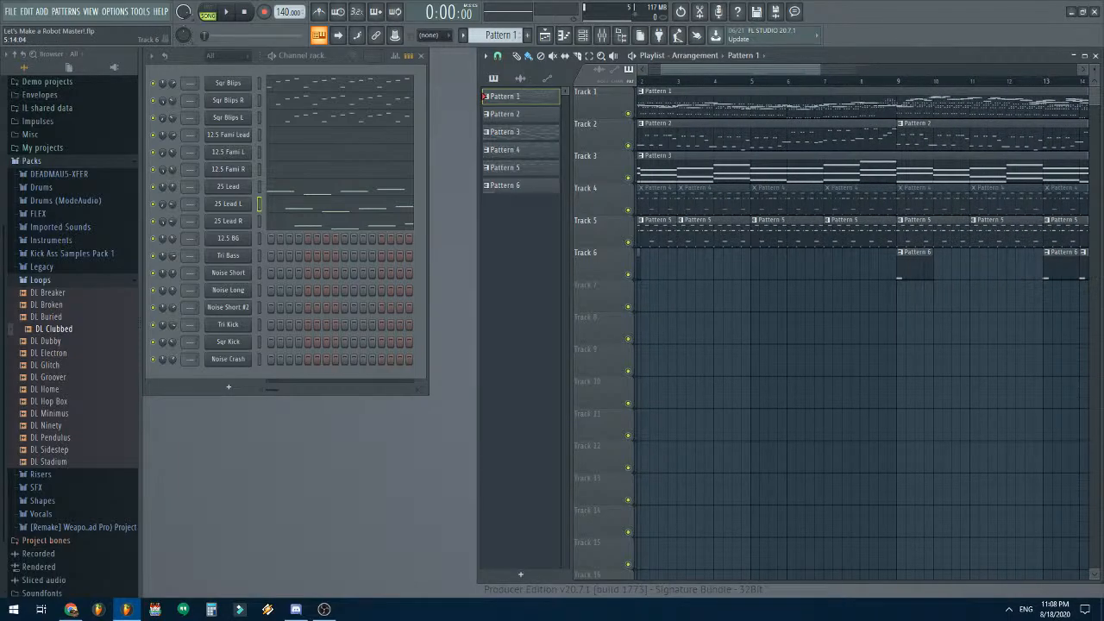
pyautogui.scroll(-3, 767, 359)
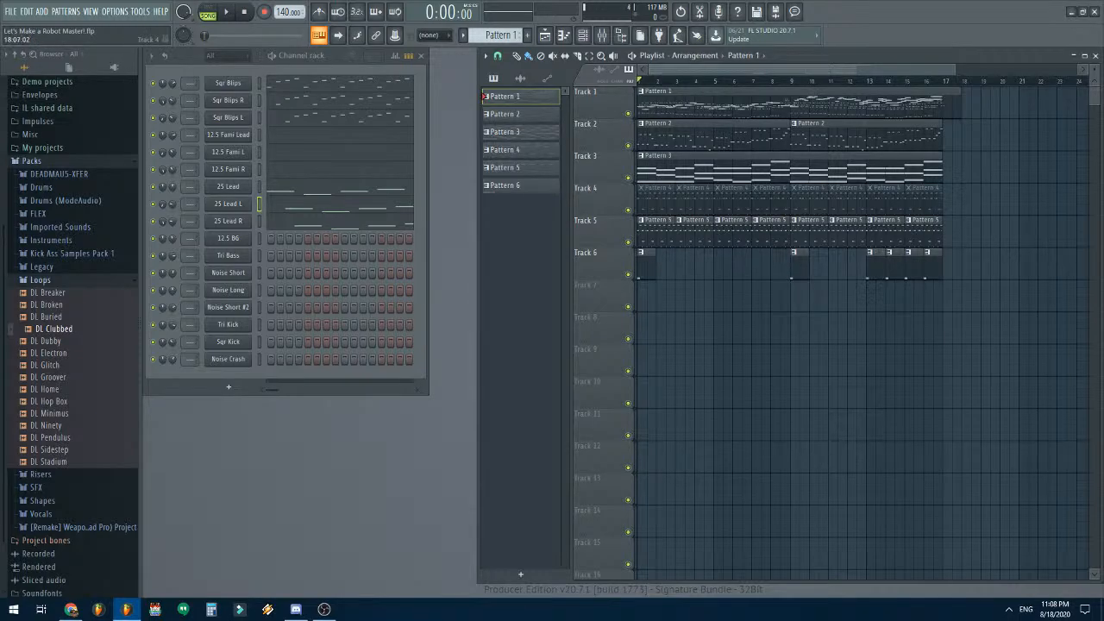
pyautogui.rightClick(925, 200)
pyautogui.rightClick(885, 200)
pyautogui.rightClick(848, 200)
pyautogui.rightClick(810, 200)
pyautogui.rightClick(771, 200)
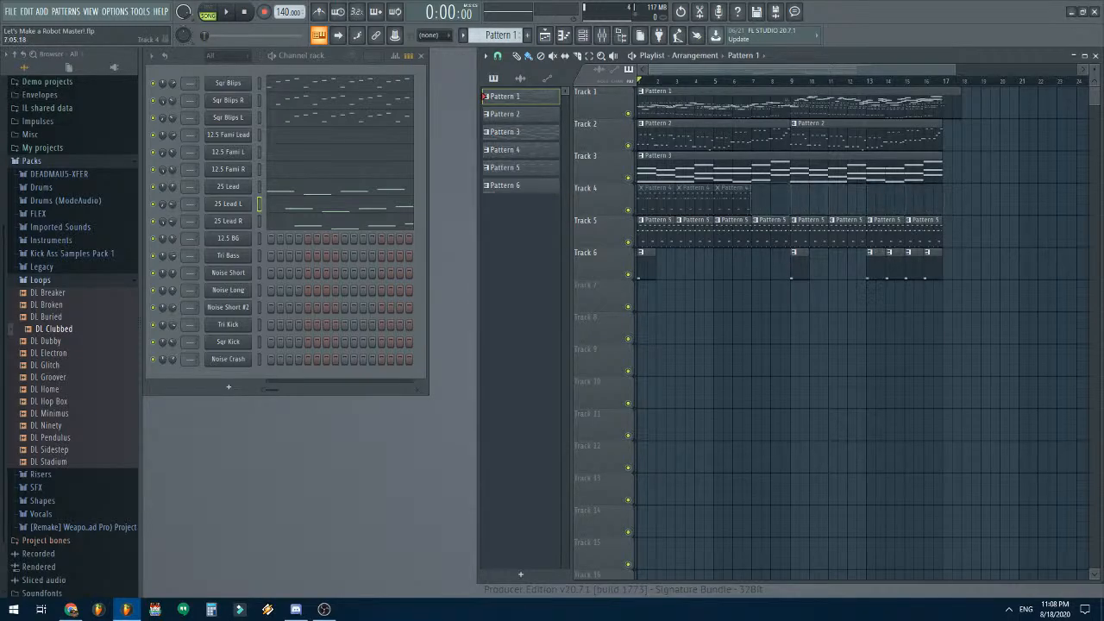
pyautogui.rightClick(732, 200)
pyautogui.rightClick(690, 200)
pyautogui.rightClick(657, 200)
# - Select the unused Pattern 4 and delete it from the project
pyautogui.scroll(-4, 500, 35)
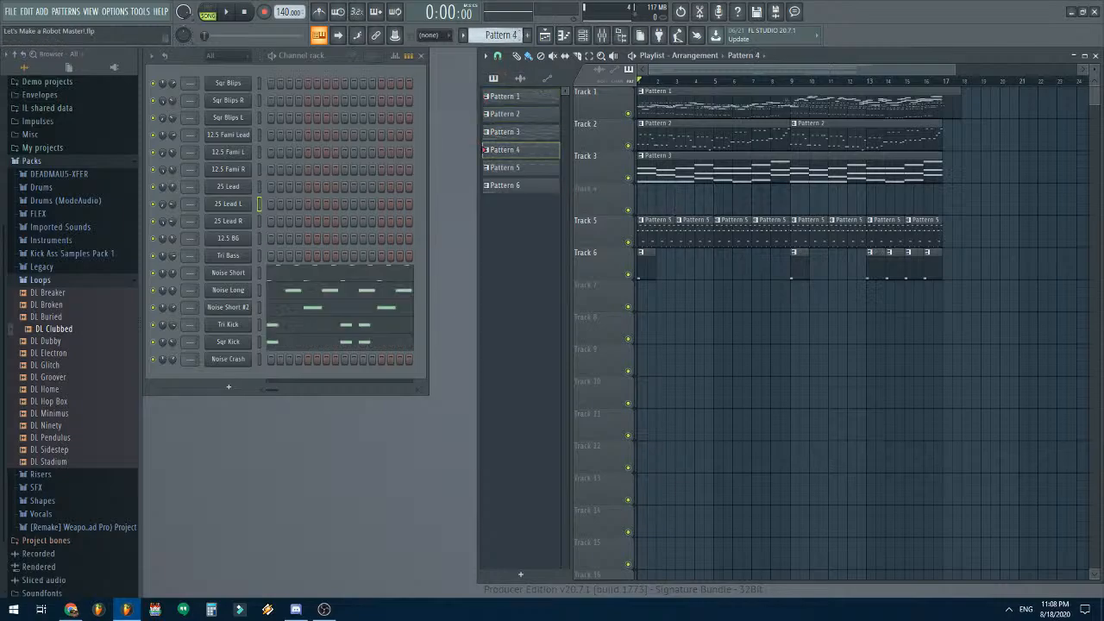
pyautogui.scroll(1, 497, 34)
pyautogui.rightClick(498, 33)
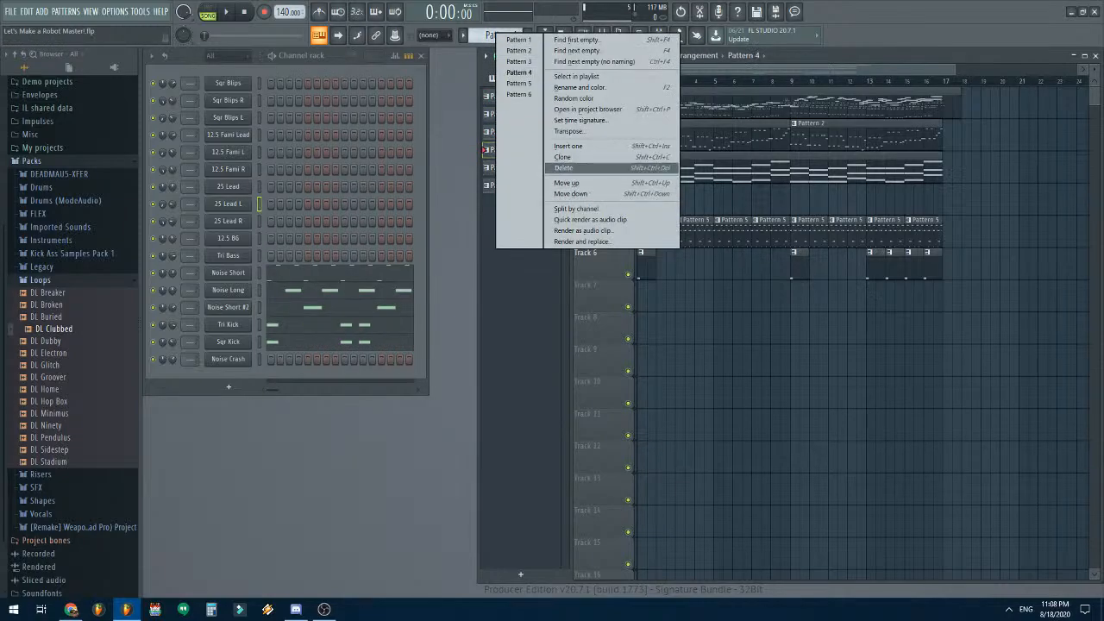
pyautogui.click(569, 168)
pyautogui.press('Return')
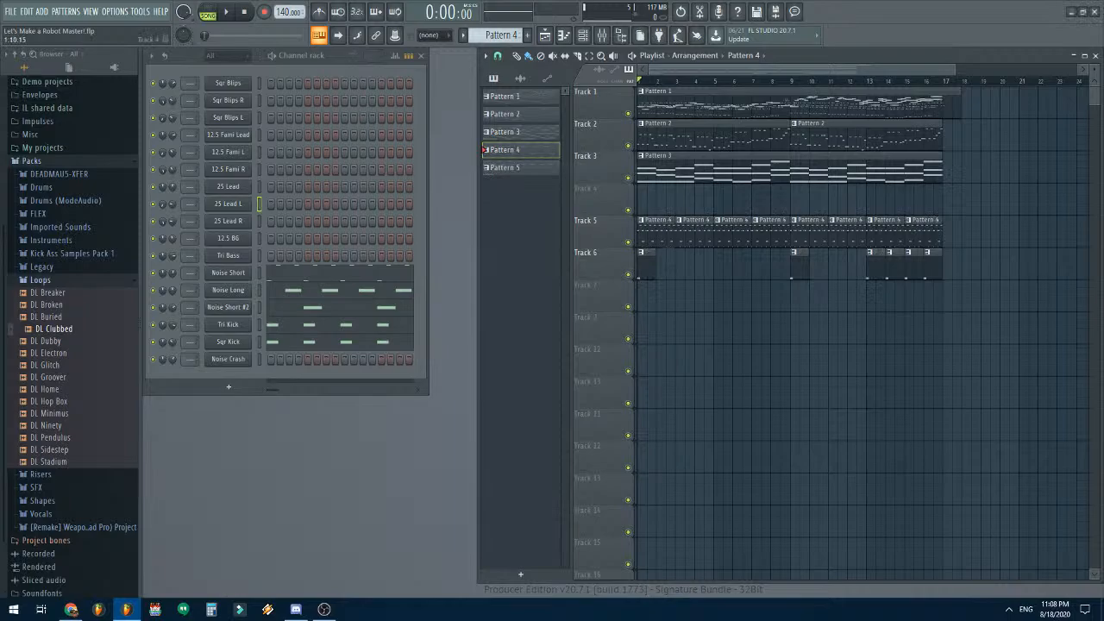
# - Move all clips on Tracks 5 and 6 up one track to Tracks 4 and 5, and deselect them
pyautogui.moveTo(648, 202); pyautogui.dragTo(971, 354)
pyautogui.moveTo(917, 231); pyautogui.dragTo(917, 200)
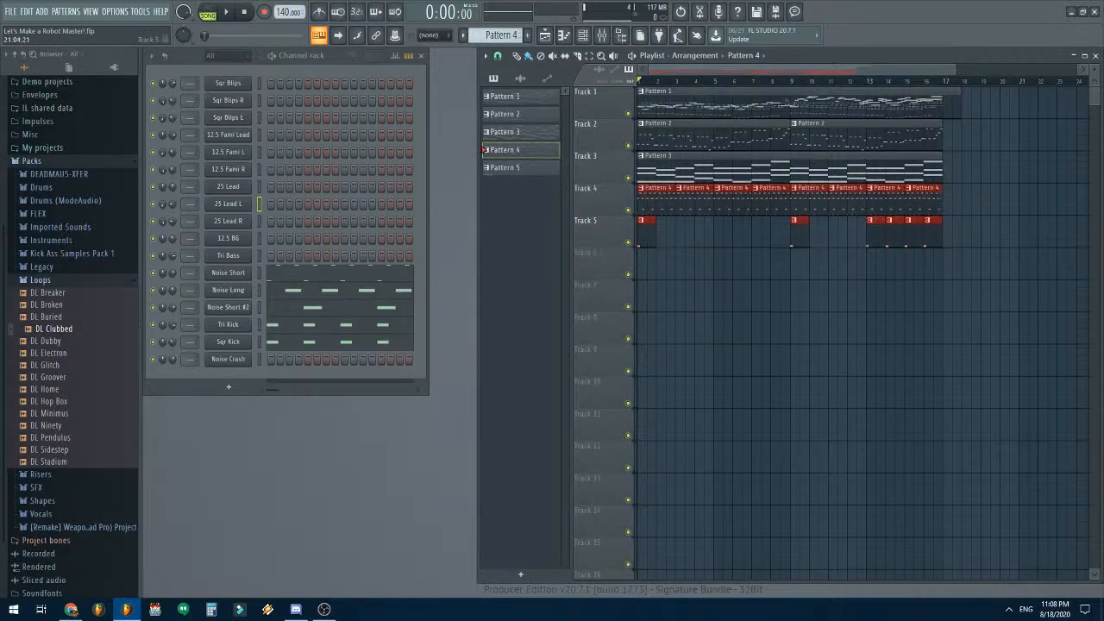
pyautogui.hotkey('ctrl', 'd')
# - Save the project and play the cleaned-up arrangement from the start
pyautogui.click(11, 12)
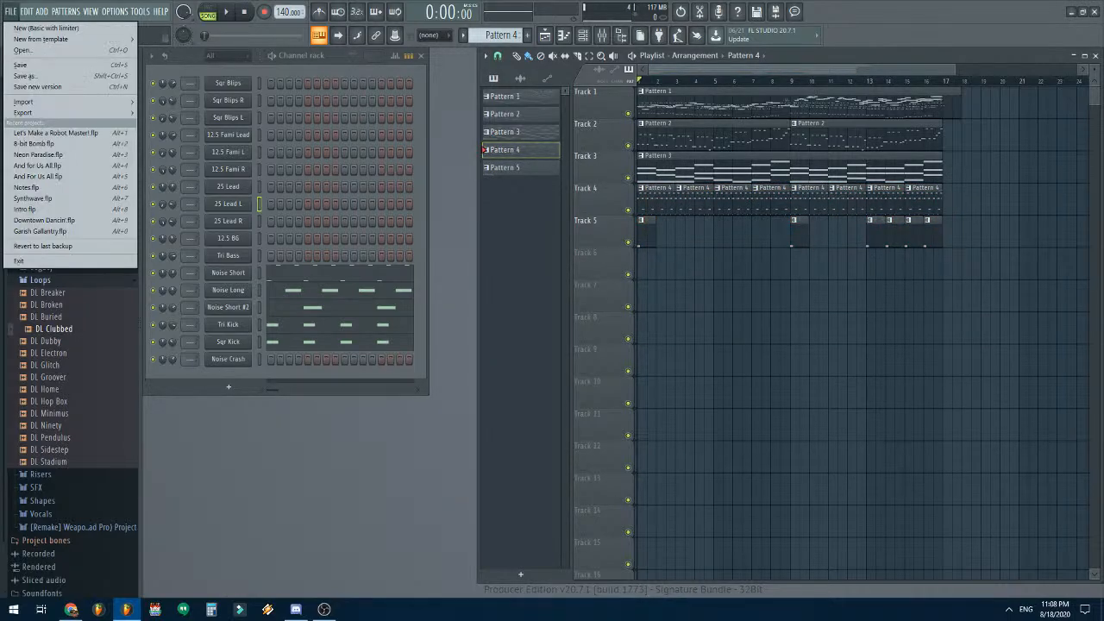
pyautogui.click(26, 65)
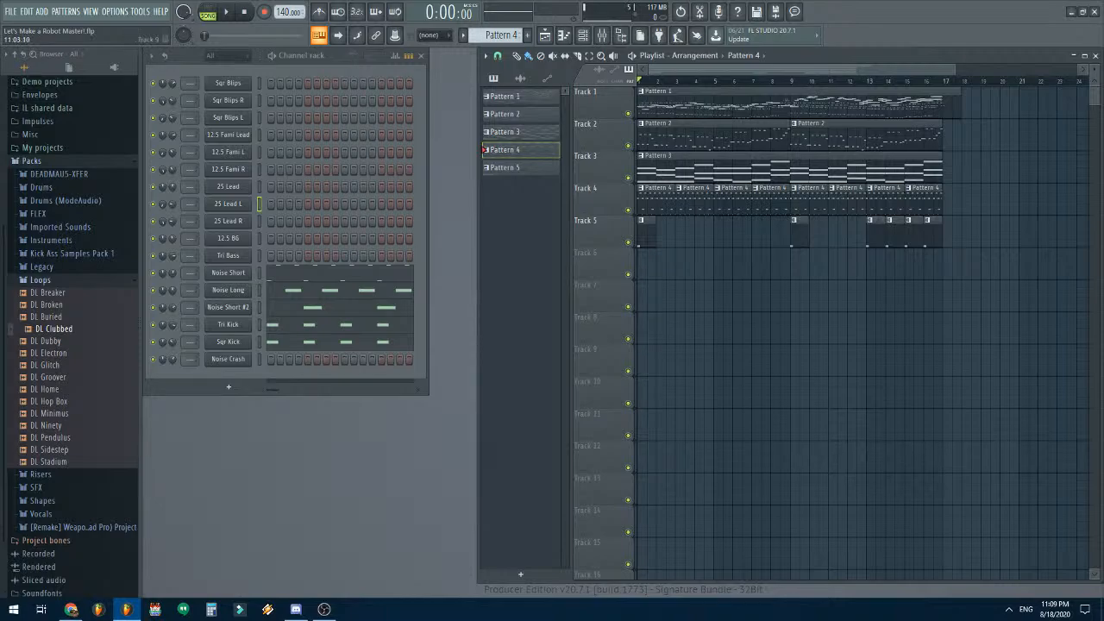
pyautogui.press('space')
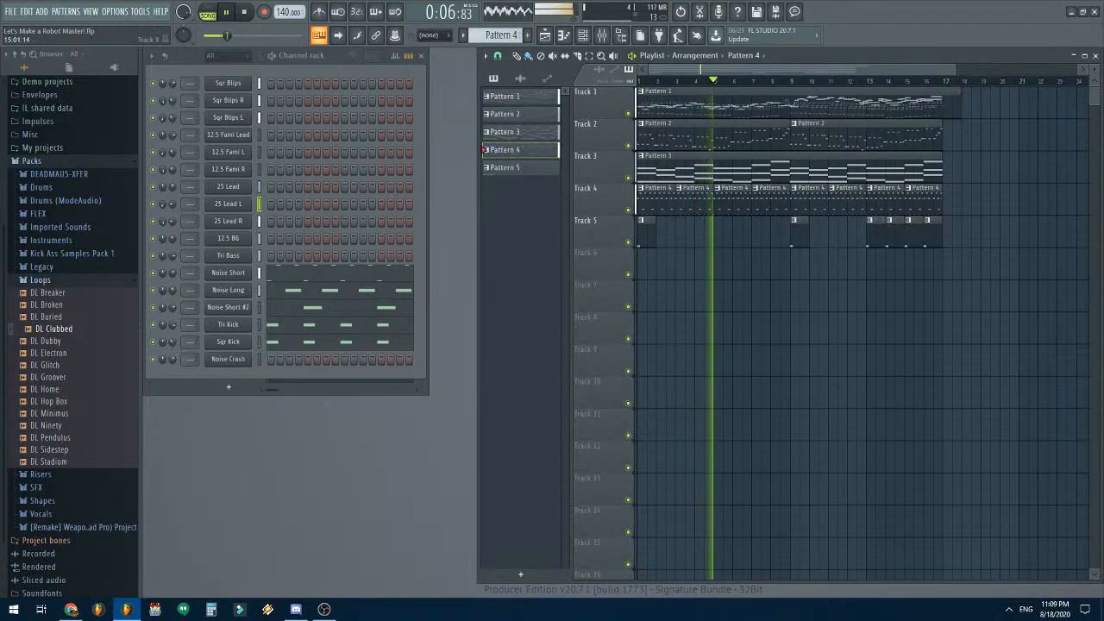
# - Set the project tempo to 160 BPM and play the arrangement from the start
pyautogui.press('space')
pyautogui.moveTo(288, 13); pyautogui.dragTo(288, 13)
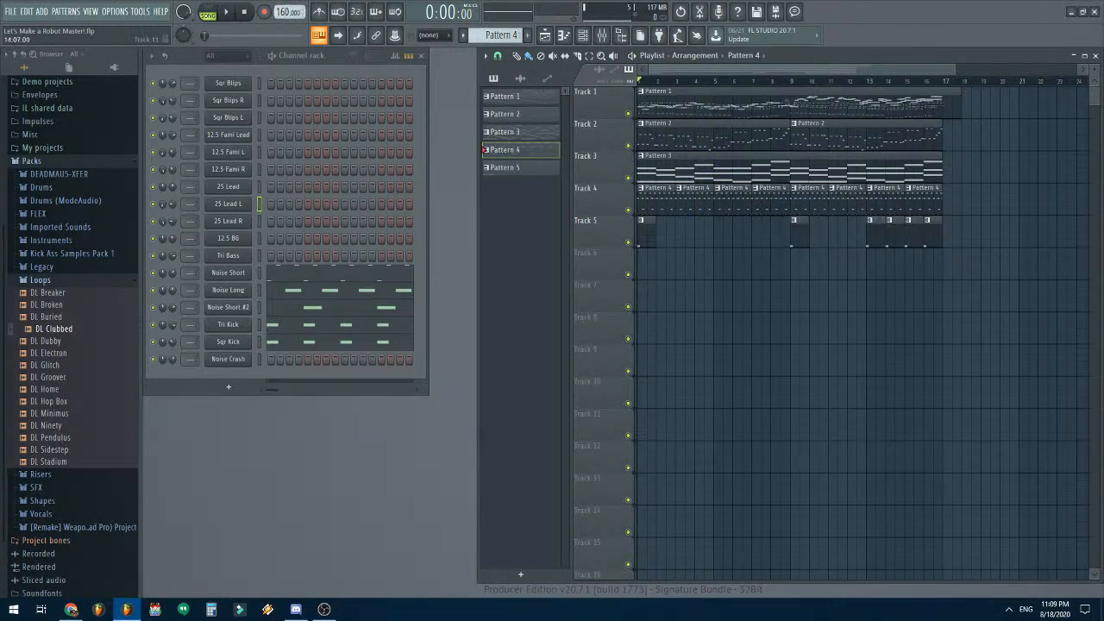
pyautogui.press('space')
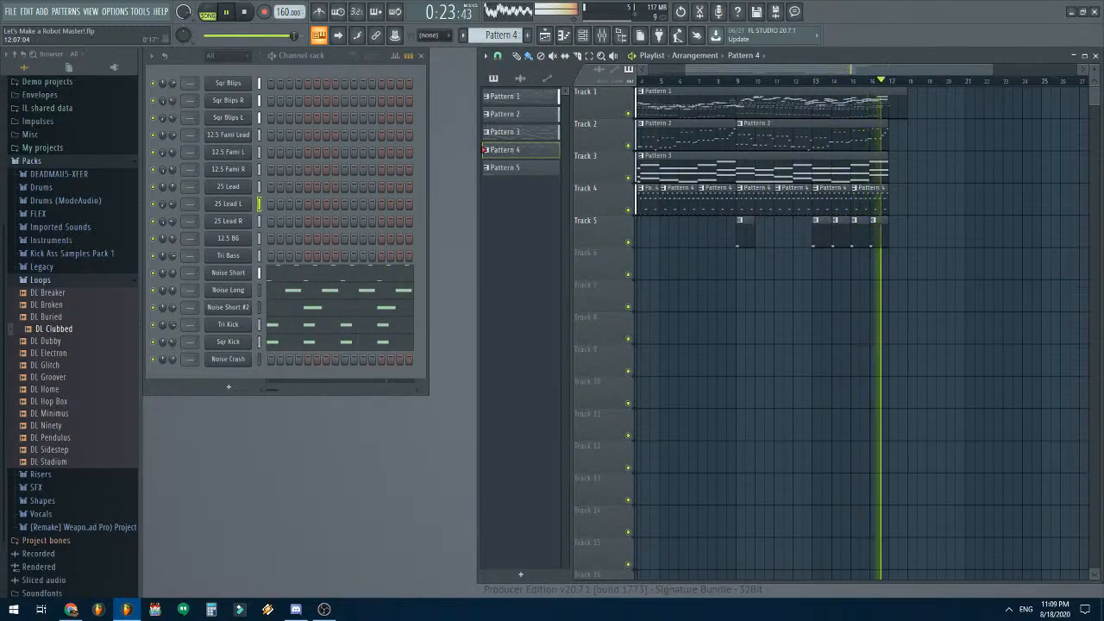
pyautogui.press('space')
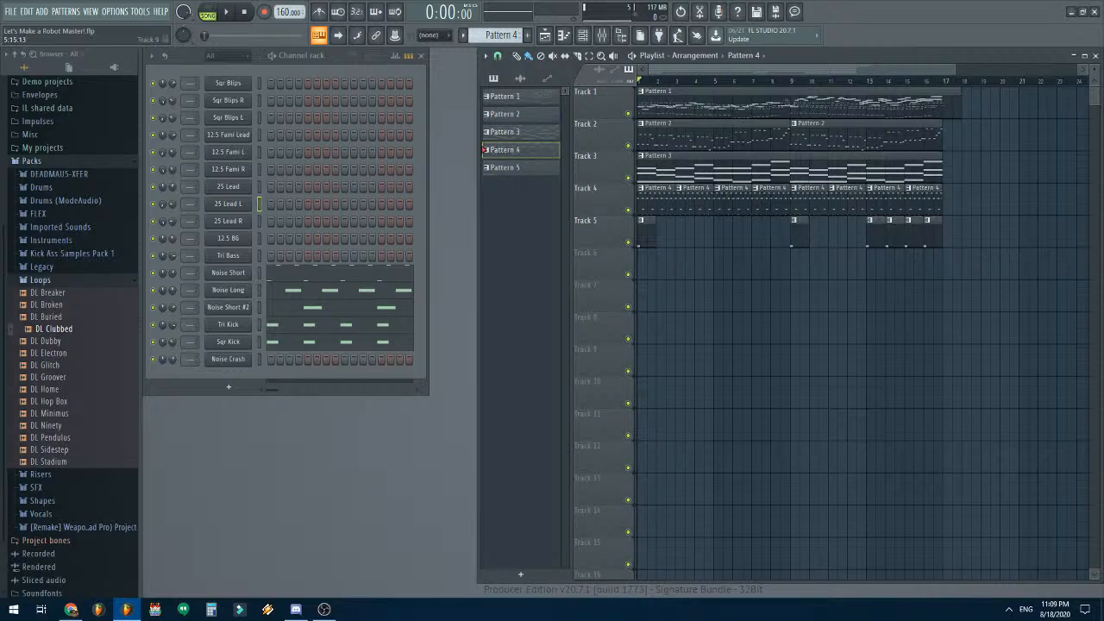
# - Save the project at the 160 BPM tempo
pyautogui.click(10, 11)
pyautogui.click(25, 65)
pyautogui.scroll(-1, 830, 360)
pyautogui.scroll(4, 763, 413)
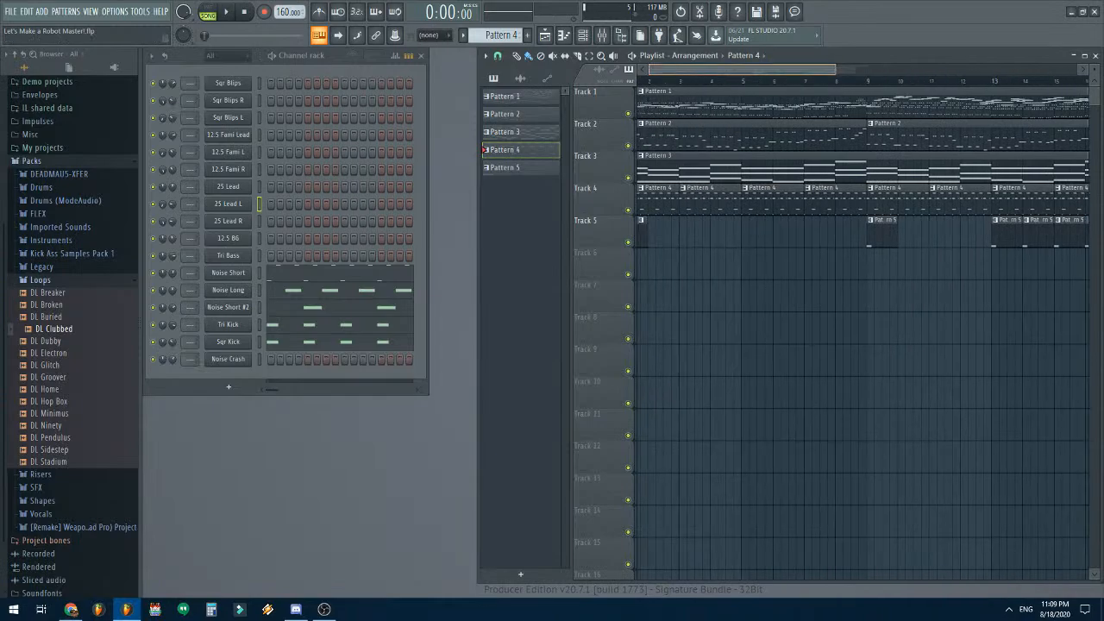
pyautogui.scroll(-2, 763, 413)
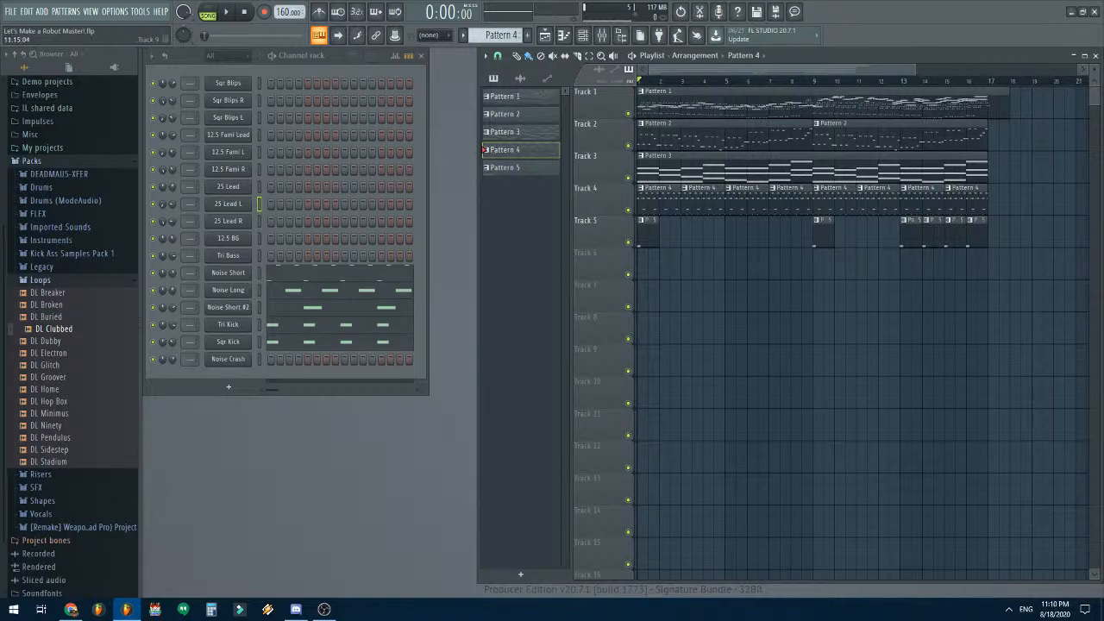
pyautogui.click(11, 12)
pyautogui.click(22, 65)
# - Set the project tempo to 140 BPM and save the project
pyautogui.moveTo(283, 12); pyautogui.dragTo(284, 27)
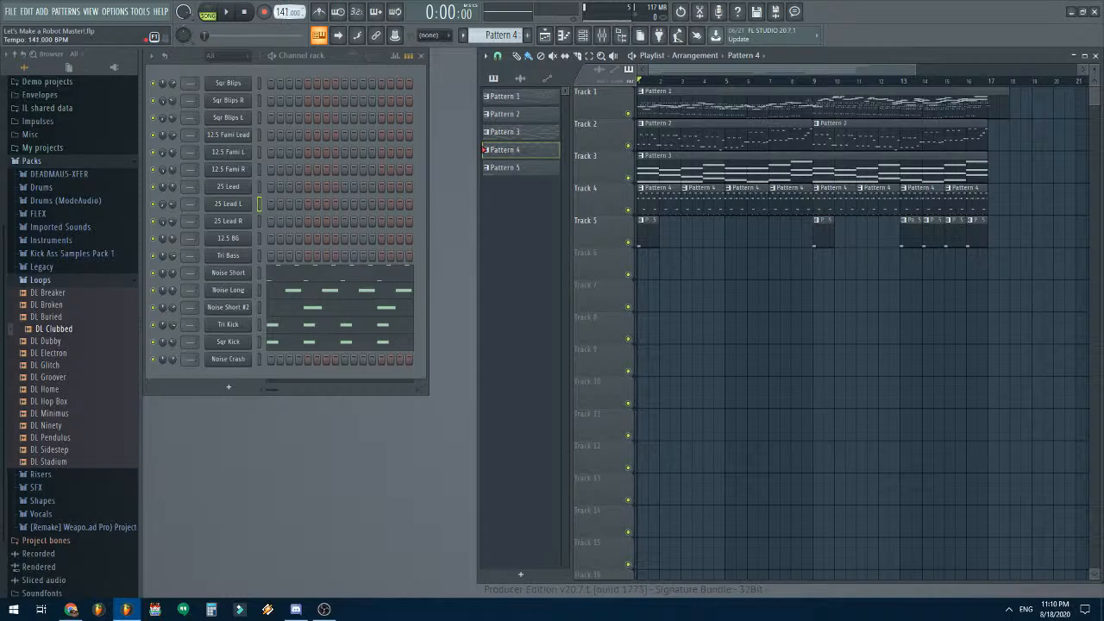
pyautogui.click(10, 12)
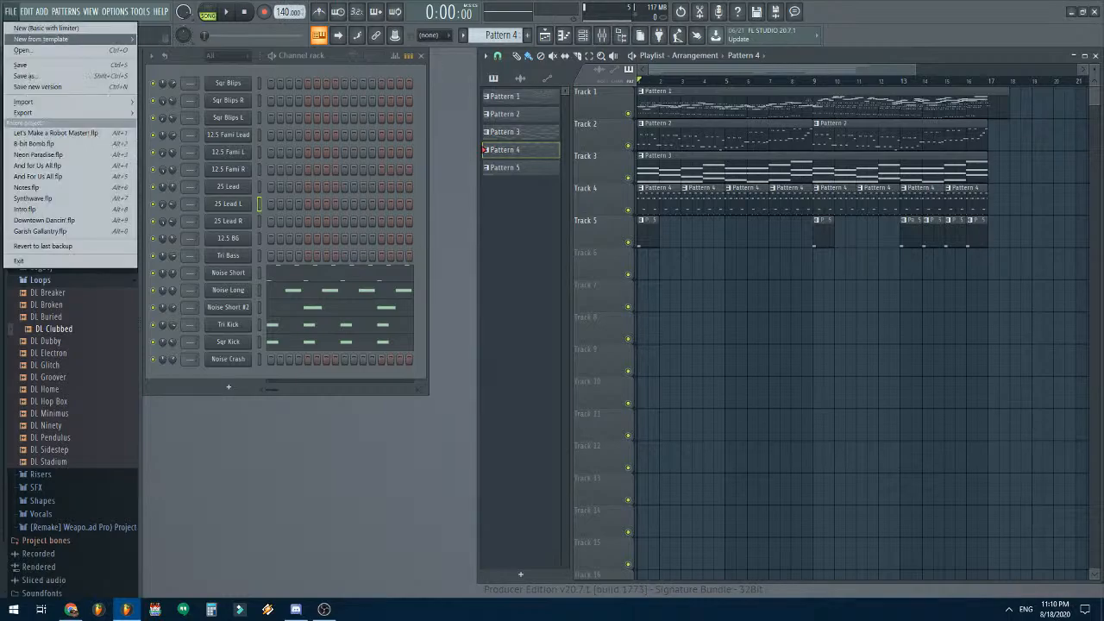
pyautogui.click(24, 65)
# - Open the recent project Neon Paradise.flp and play its arrangement from about bar 16
pyautogui.click(10, 12)
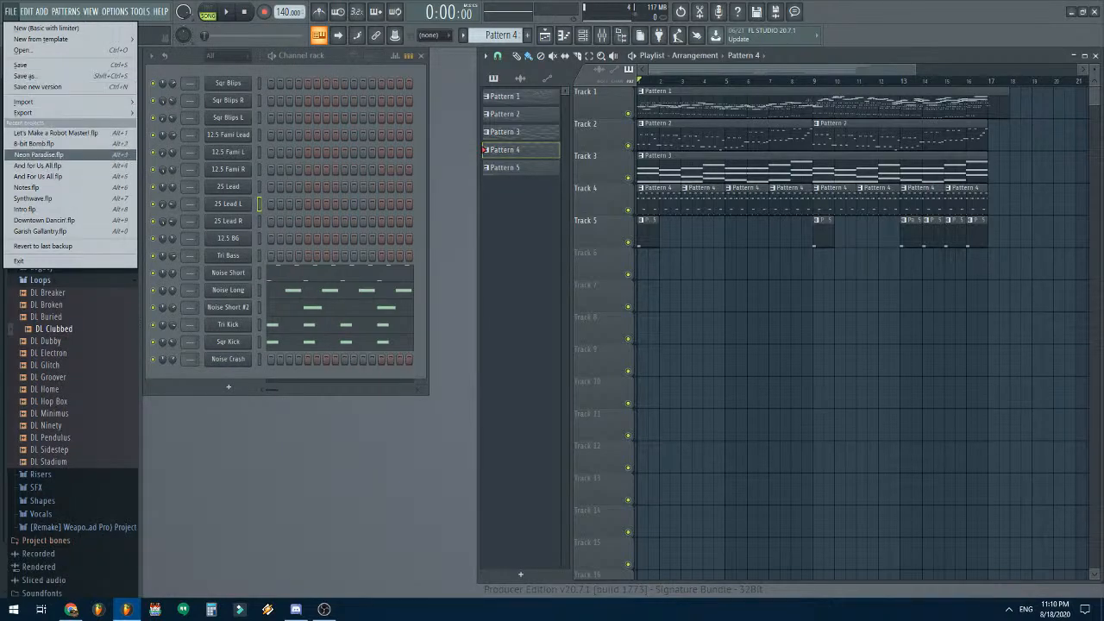
pyautogui.click(39, 155)
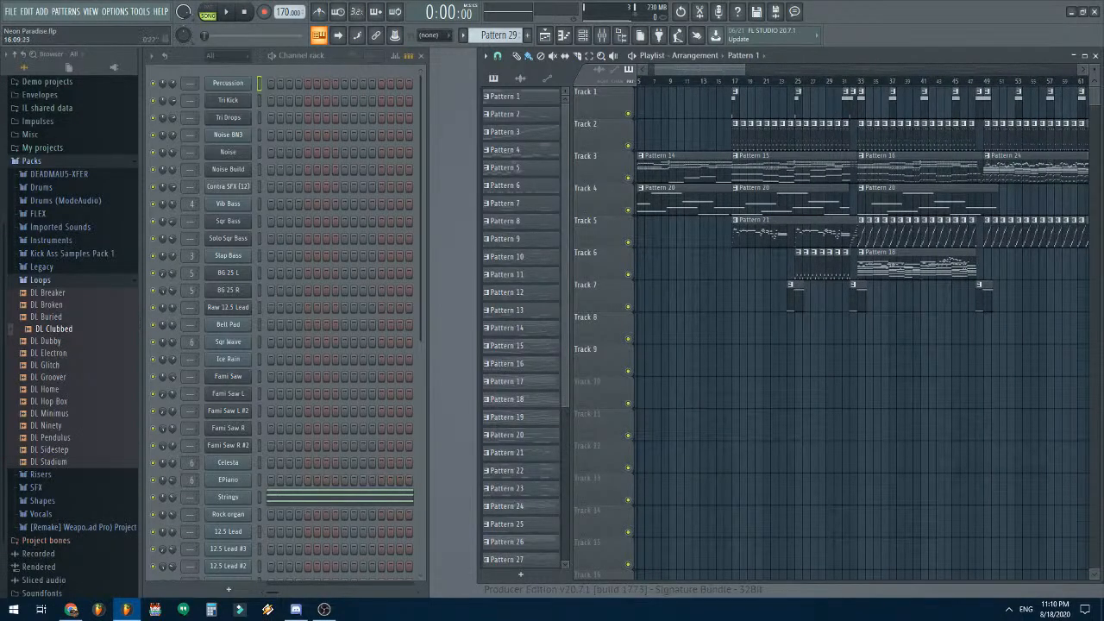
pyautogui.click(725, 80)
pyautogui.scroll(2, 969, 446)
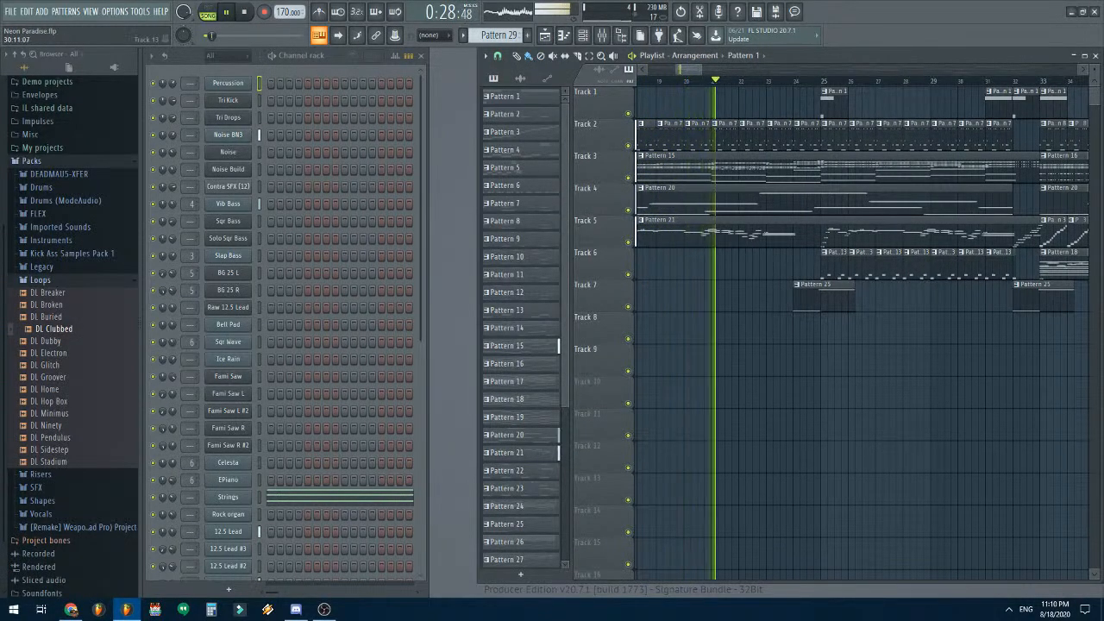
pyautogui.press('XF86AudioRaiseVolume')
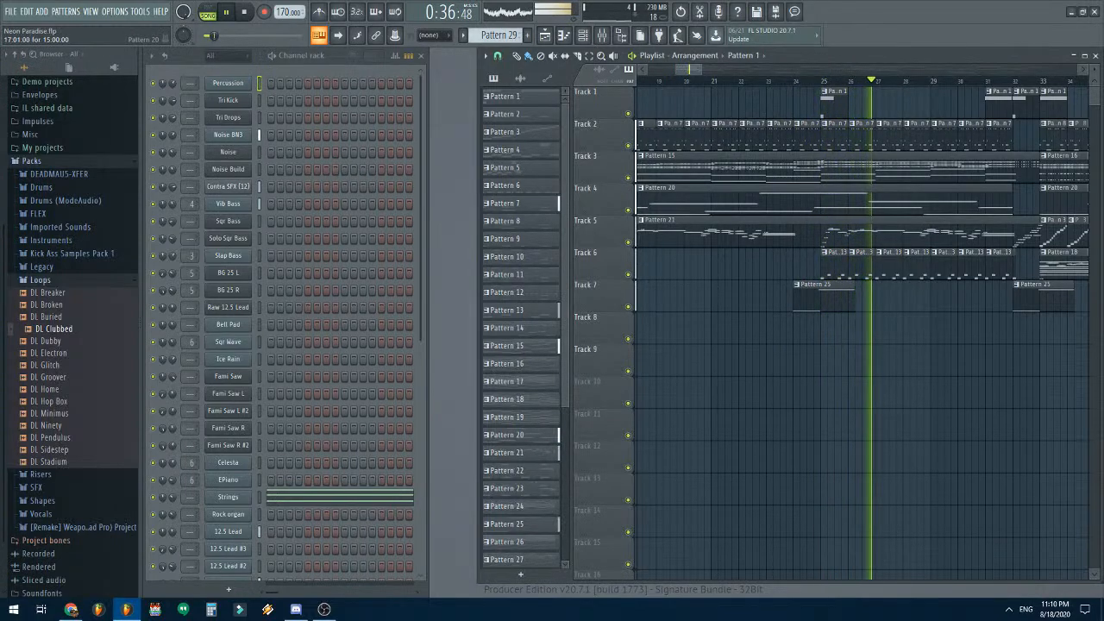
pyautogui.scroll(-3, 831, 381)
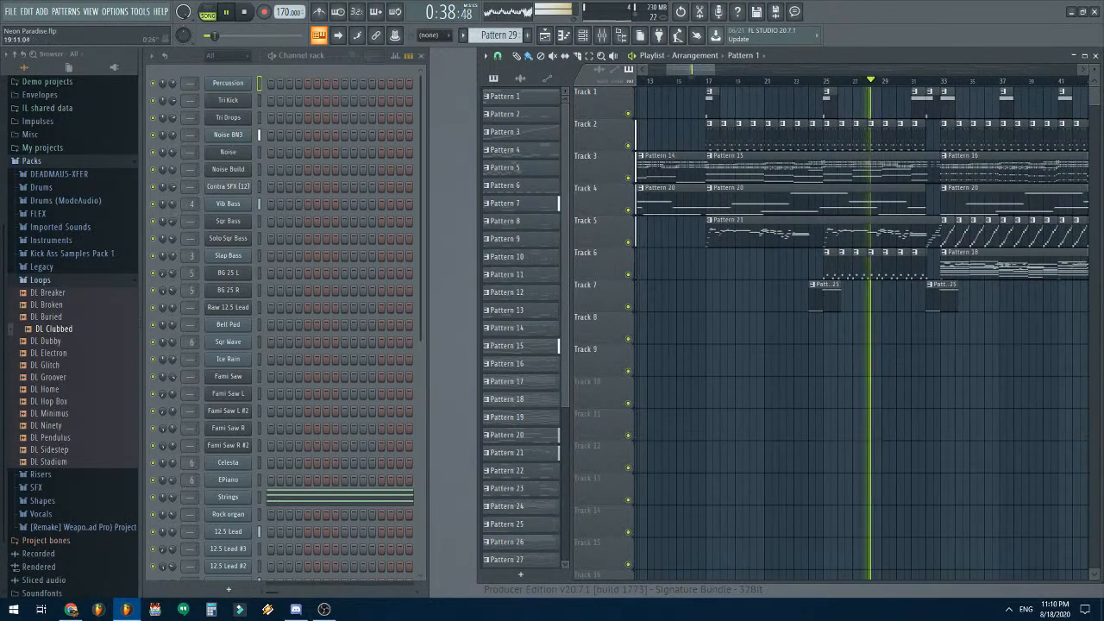
pyautogui.moveTo(697, 69); pyautogui.dragTo(722, 69)
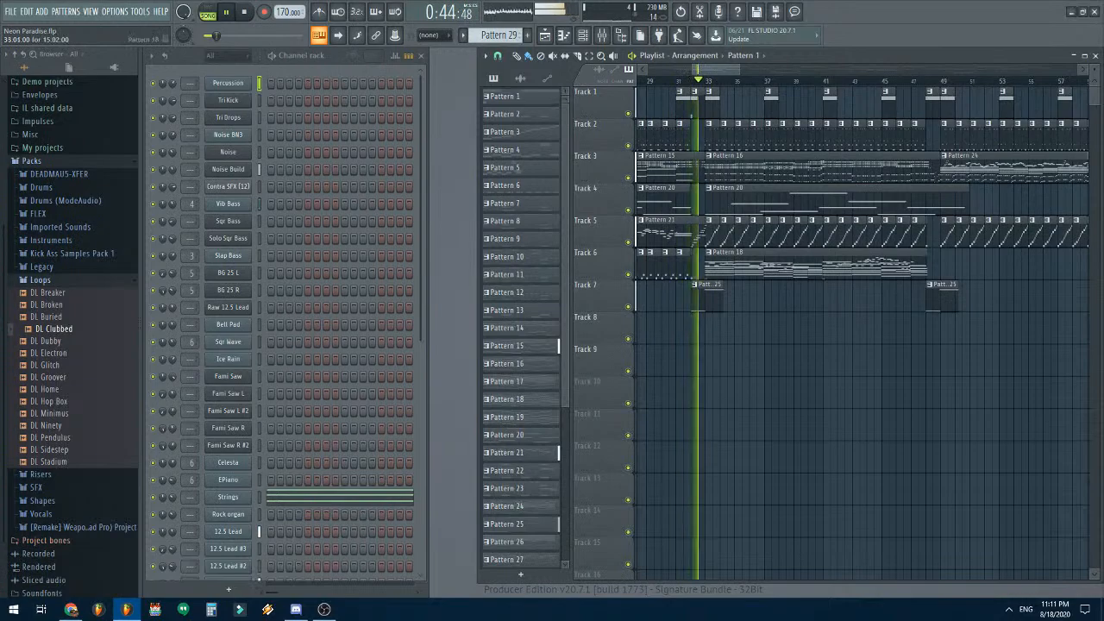
# - Select Pattern 18 and examine the 12.5 Lead notes in the piano roll during playback
pyautogui.click(758, 265)
pyautogui.scroll(-4, 337, 328)
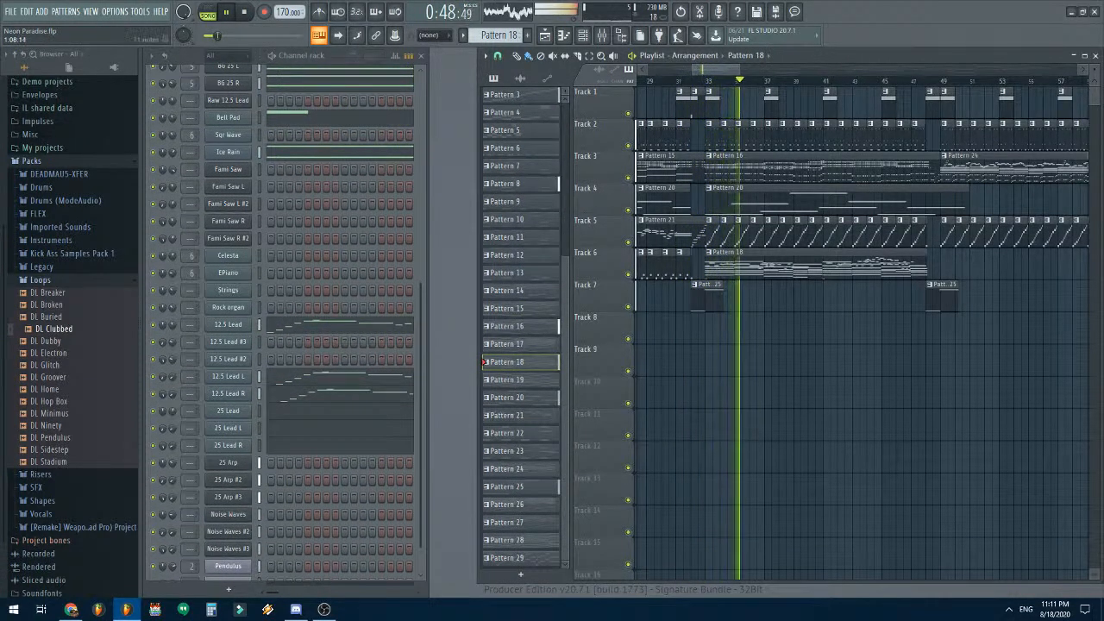
pyautogui.click(337, 325)
pyautogui.scroll(-1, 566, 396)
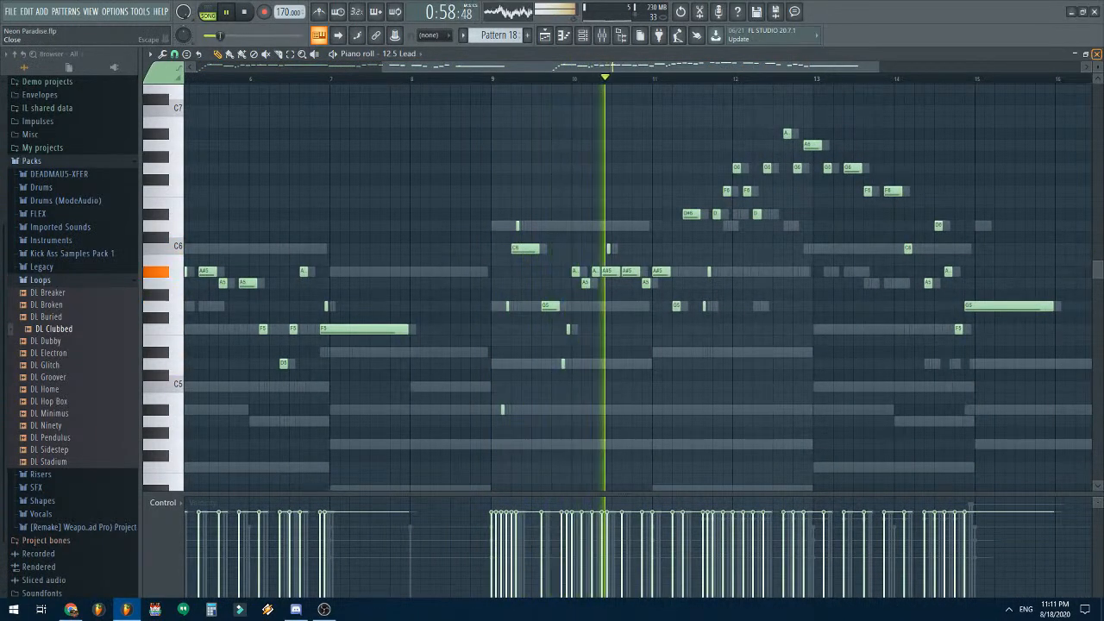
pyautogui.click(1096, 54)
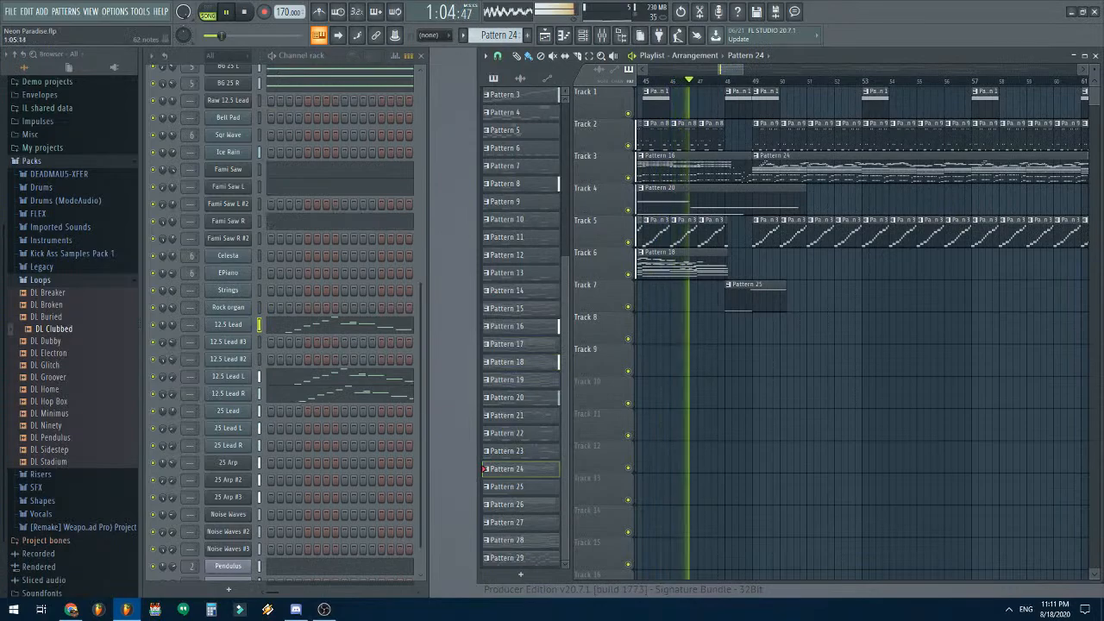
# - Examine the 12.5 Lead melody of Pattern 24 in the piano roll while the song plays
pyautogui.click(310, 325)
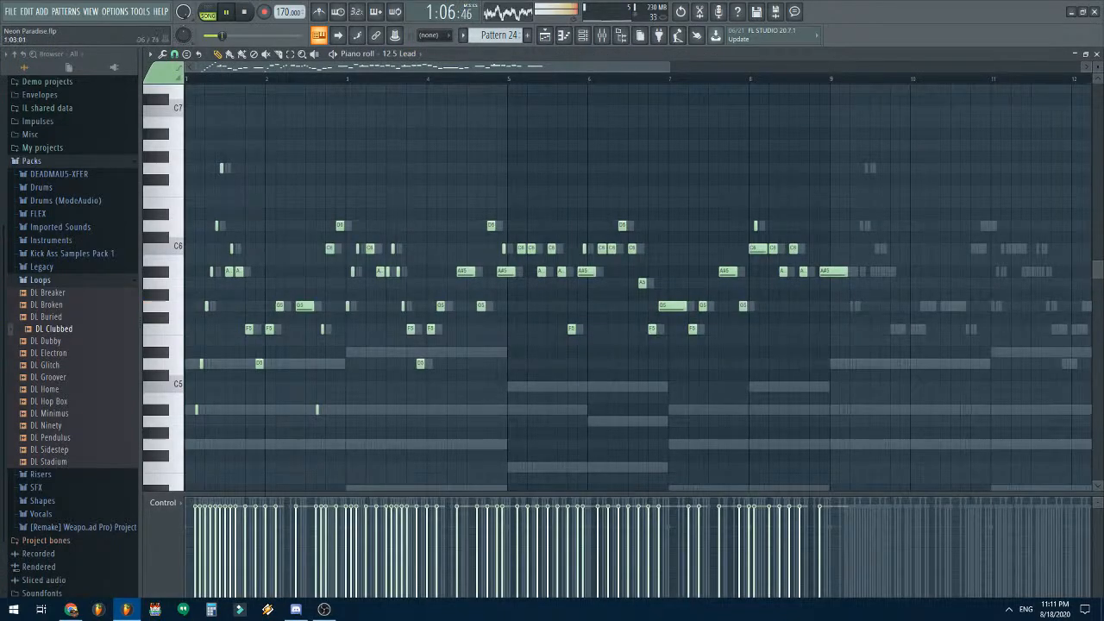
pyautogui.scroll(3, 196, 225)
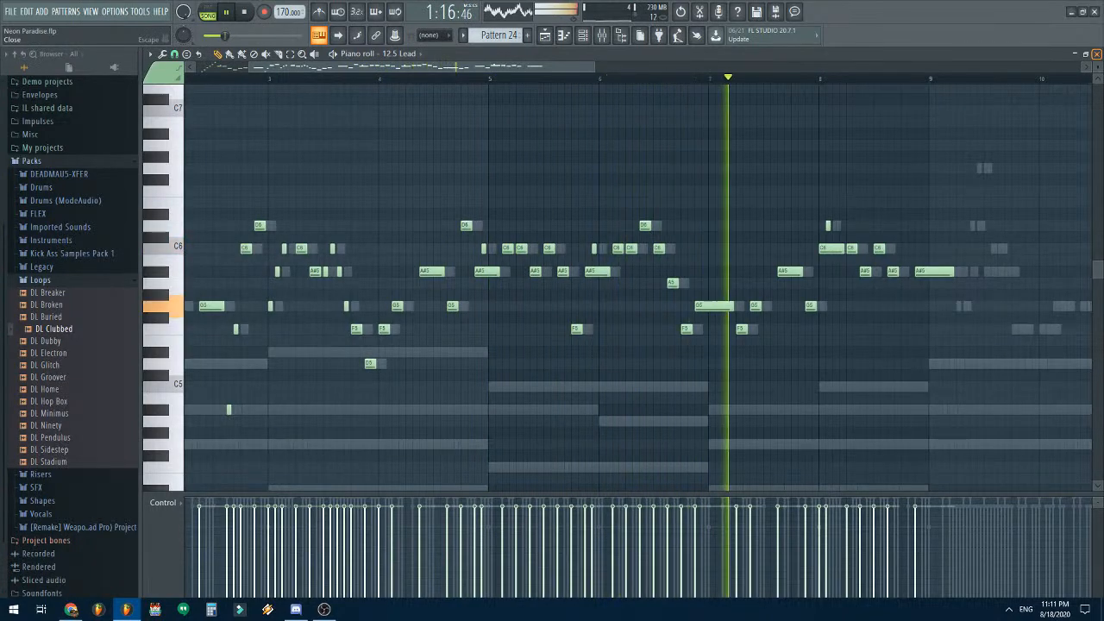
pyautogui.click(1096, 54)
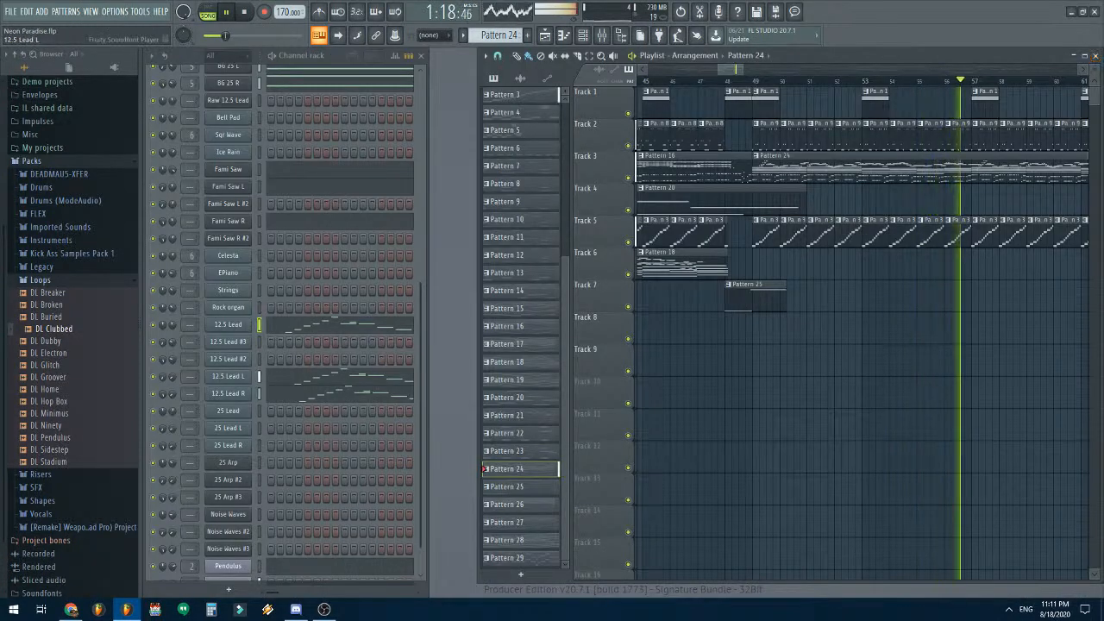
# - Examine the Fami Saw notes of Pattern 24 in the piano roll, following them through bar 16
pyautogui.scroll(-1, 336, 371)
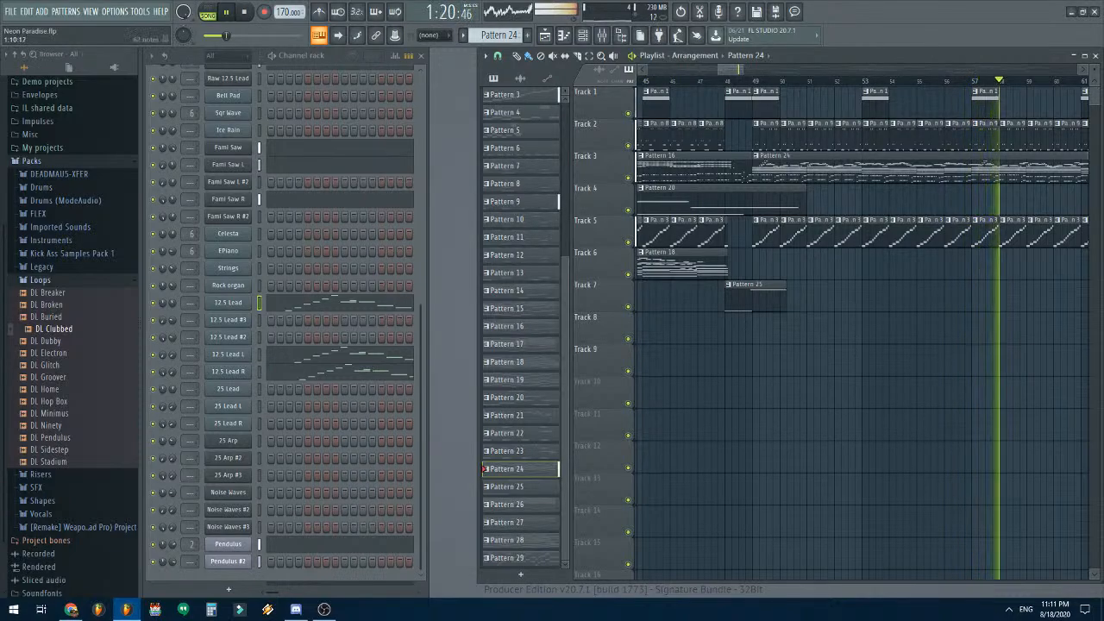
pyautogui.click(337, 148)
pyautogui.scroll(3, 982, 285)
pyautogui.scroll(-1, 931, 285)
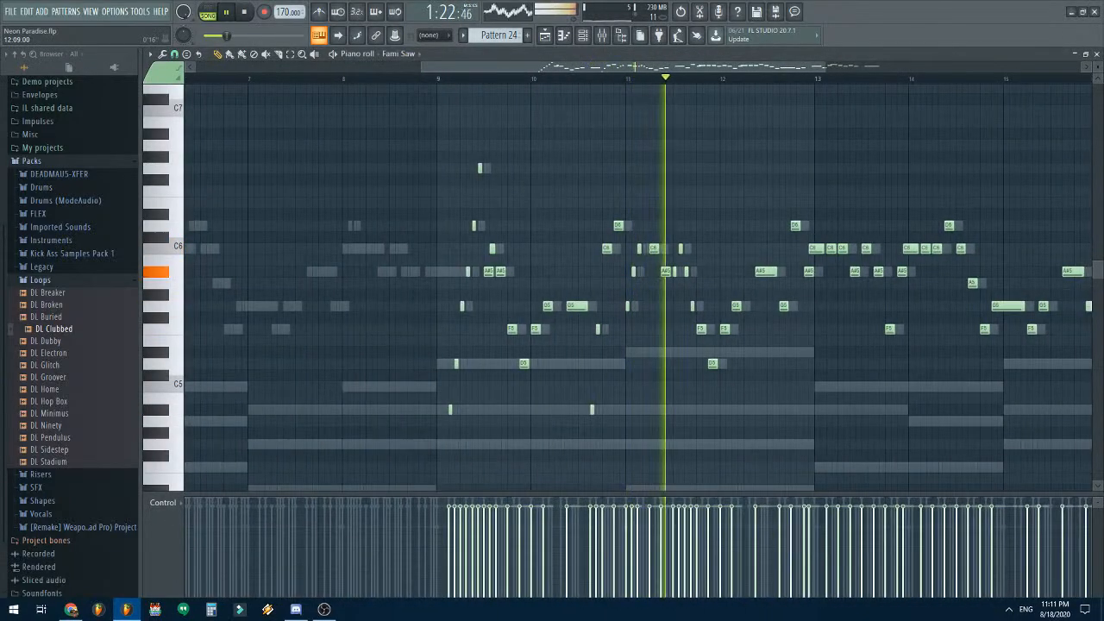
pyautogui.moveTo(733, 66); pyautogui.dragTo(806, 66)
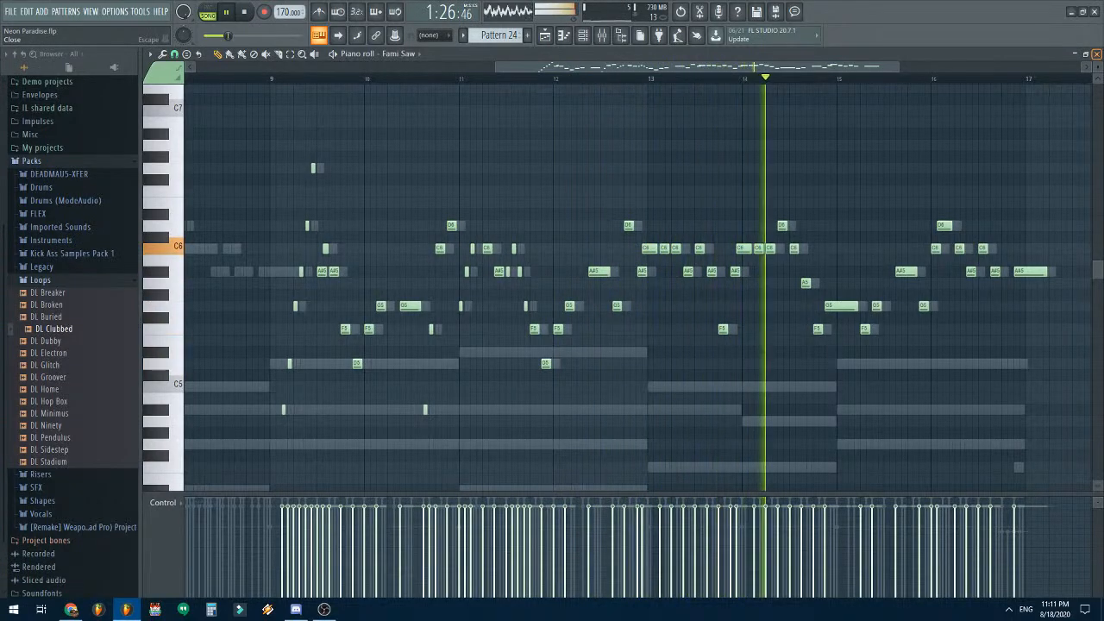
pyautogui.click(1095, 54)
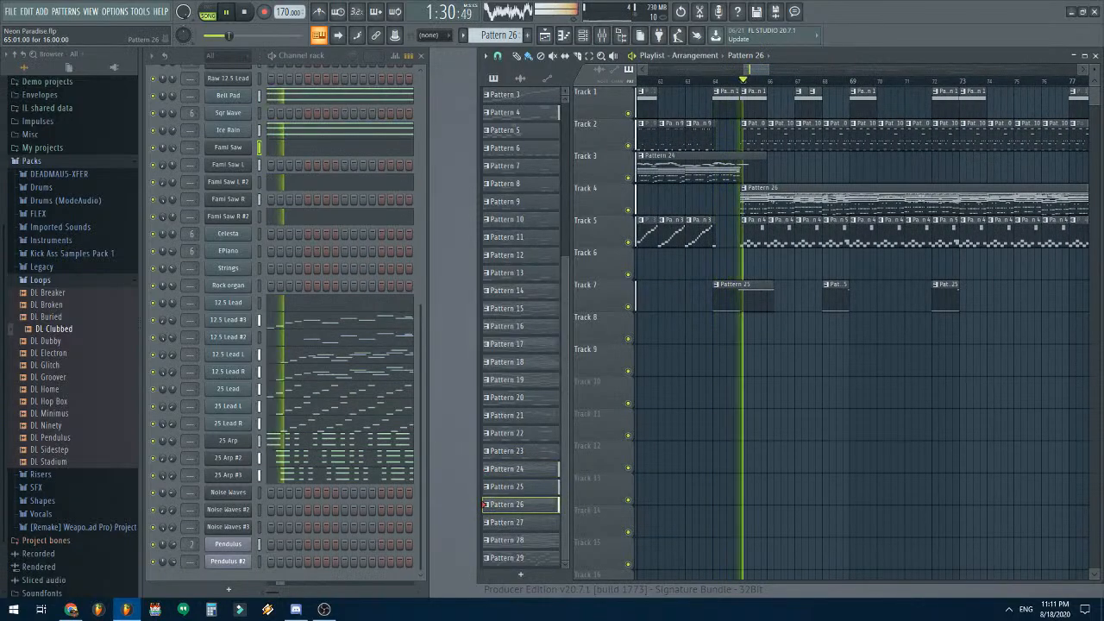
# - Examine the 12.5 Lead #3 melody of Pattern 26 in the piano roll during playback
pyautogui.click(341, 320)
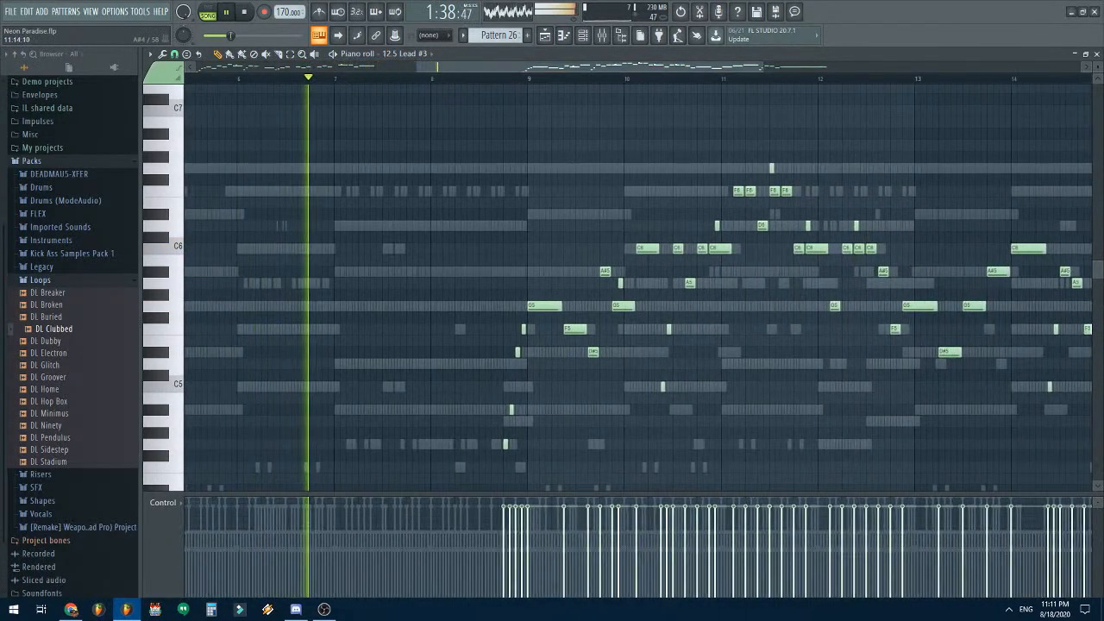
pyautogui.scroll(-4, 742, 379)
pyautogui.scroll(1, 737, 376)
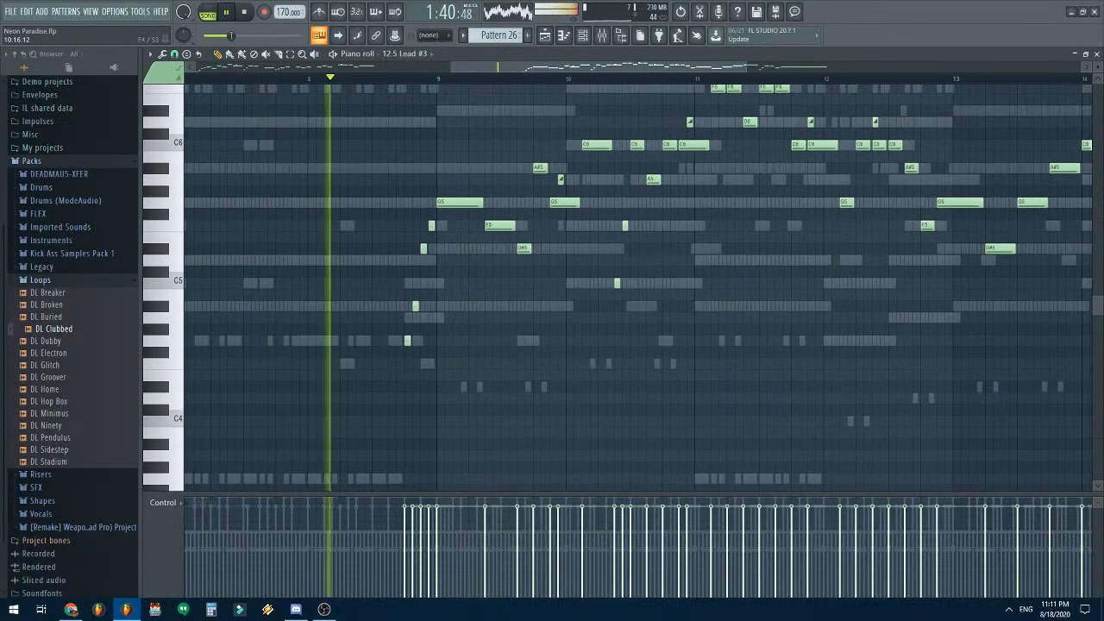
pyautogui.scroll(2, 617, 288)
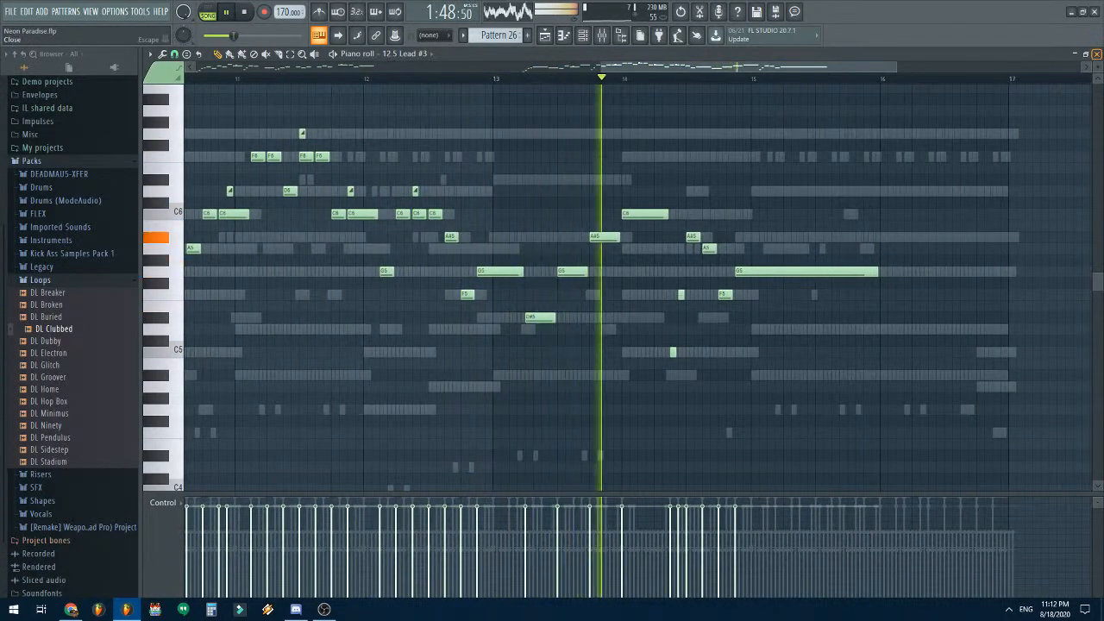
pyautogui.click(1096, 53)
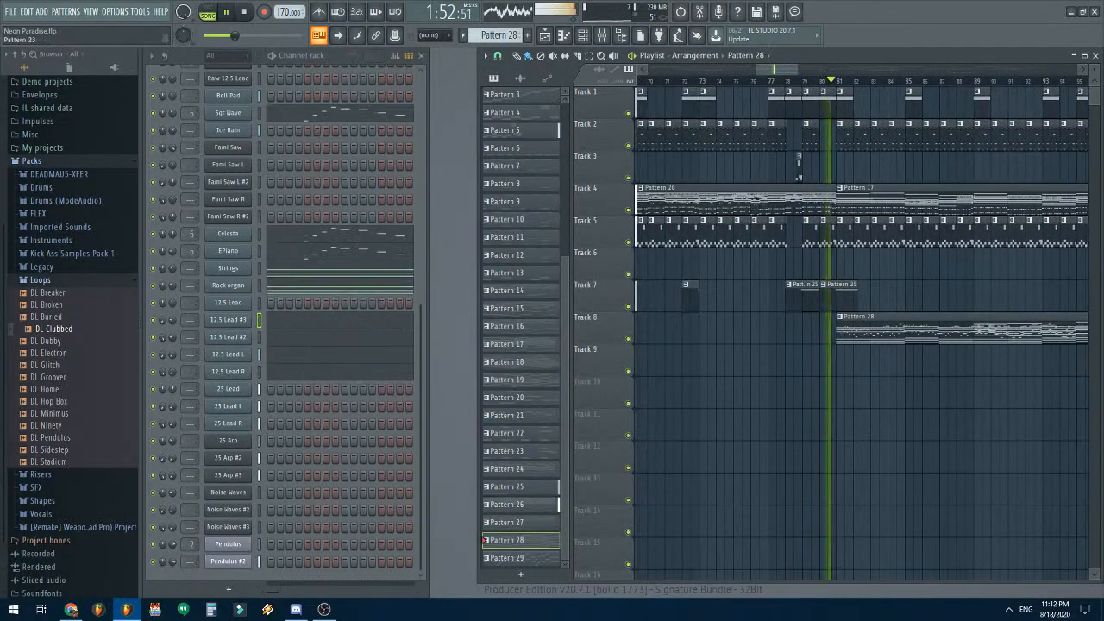
# - Examine the Sqr Wave melody of Pattern 28 in the piano roll while the song plays
pyautogui.click(340, 113)
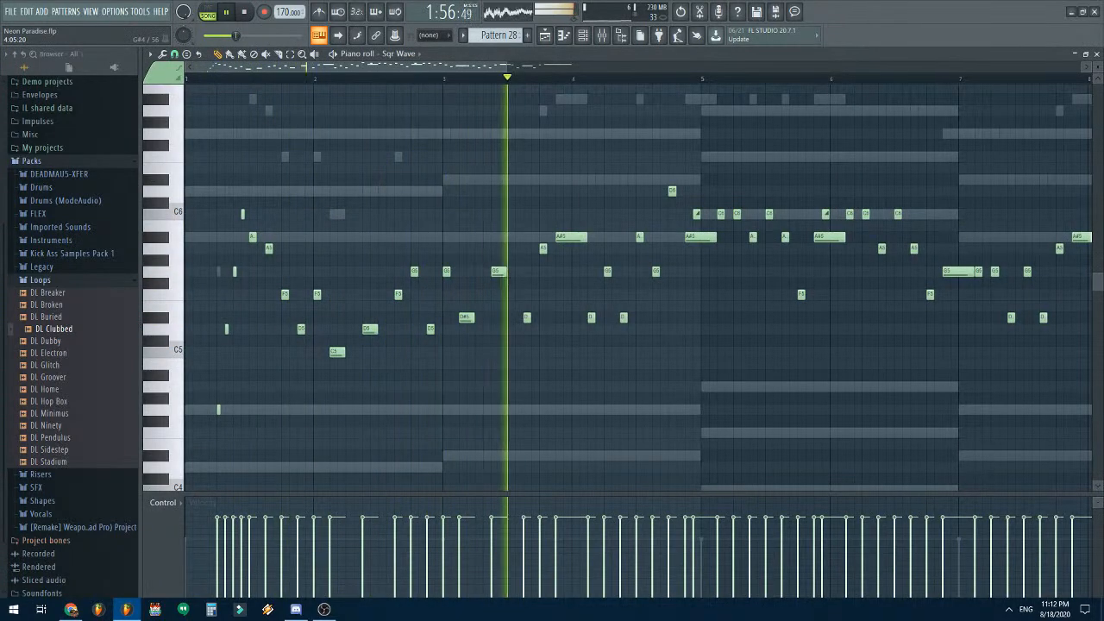
pyautogui.scroll(-3, 508, 144)
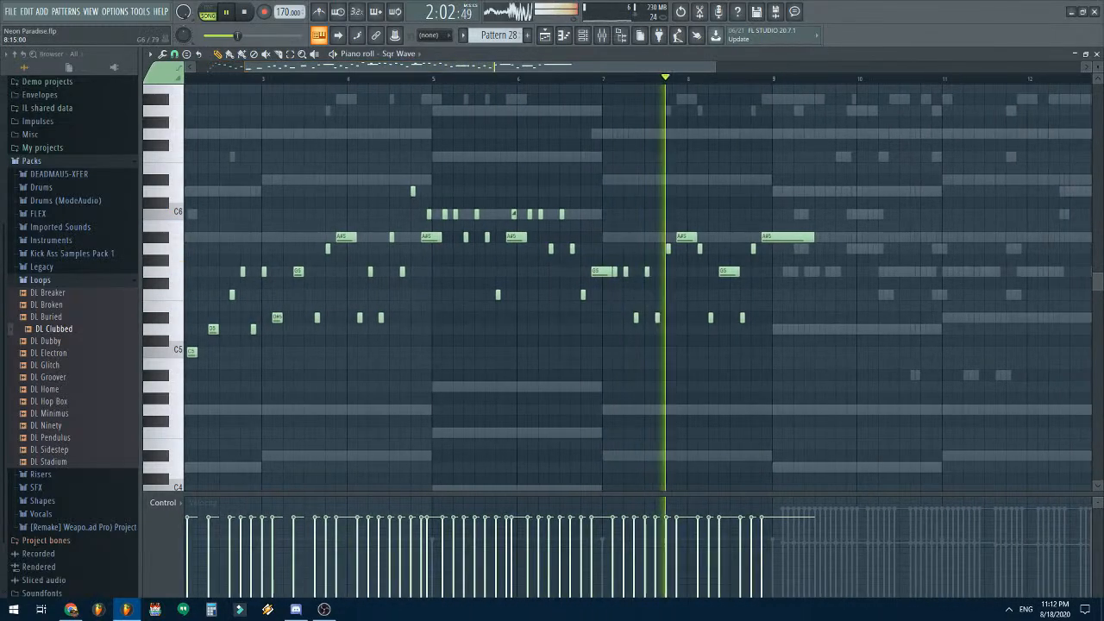
pyautogui.press('Escape')
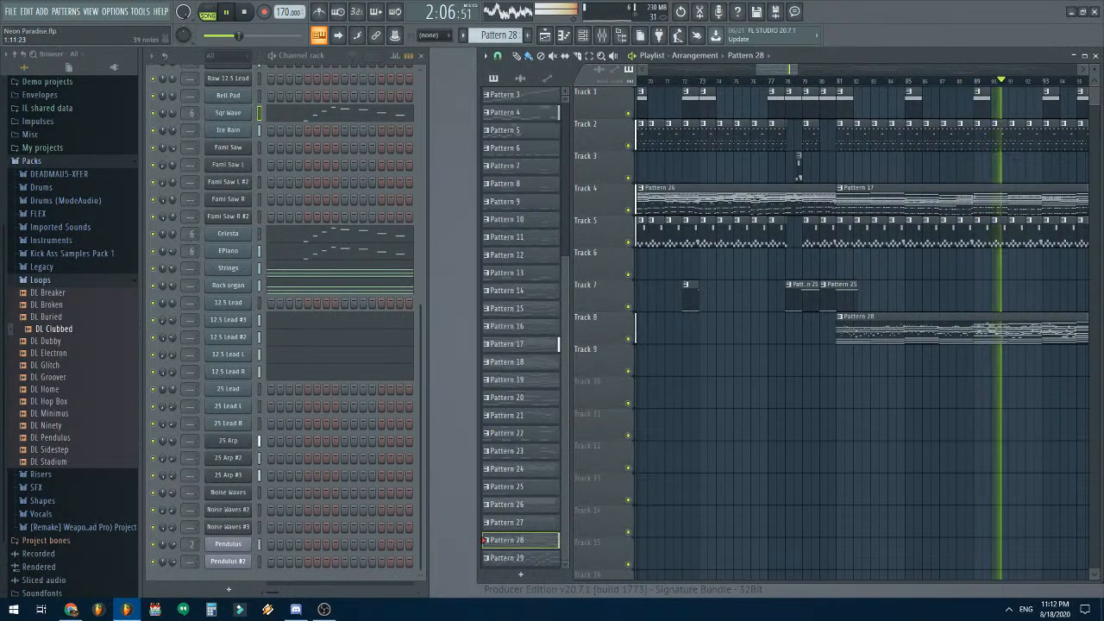
# - Examine the 12.5 Lead #3 notes of Pattern 28 in the piano roll, and stop playback
pyautogui.press('F7')
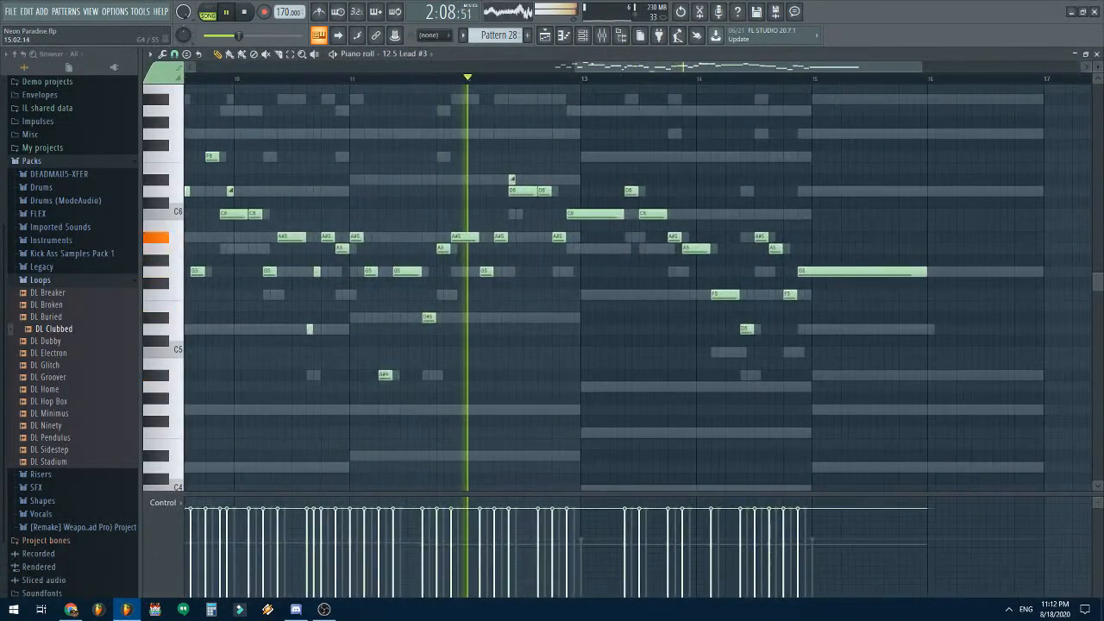
pyautogui.press('Escape')
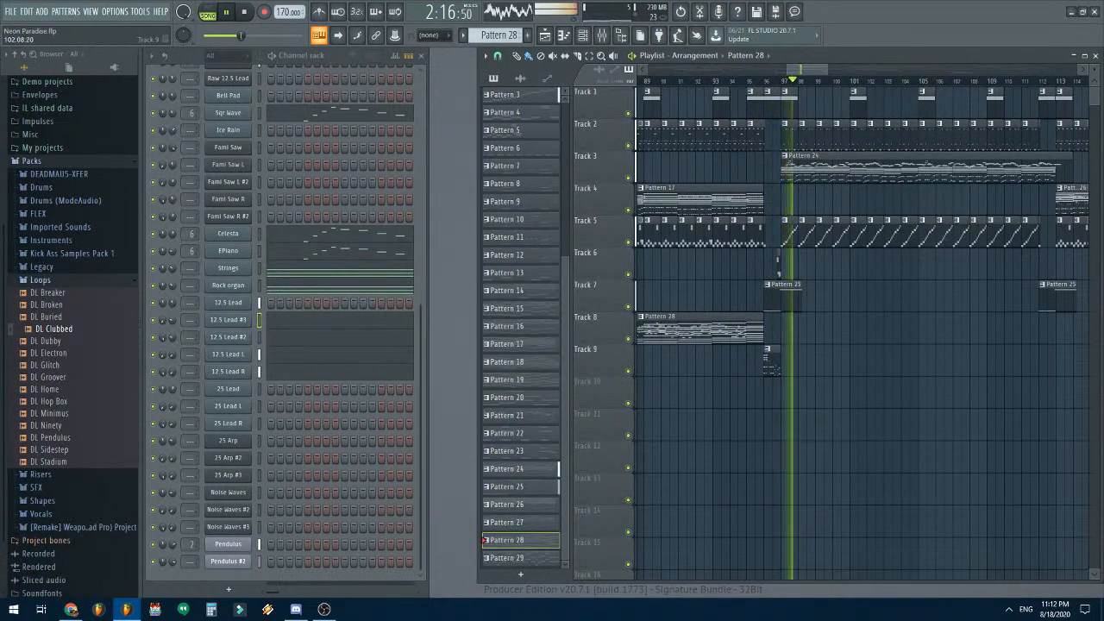
pyautogui.press('space')
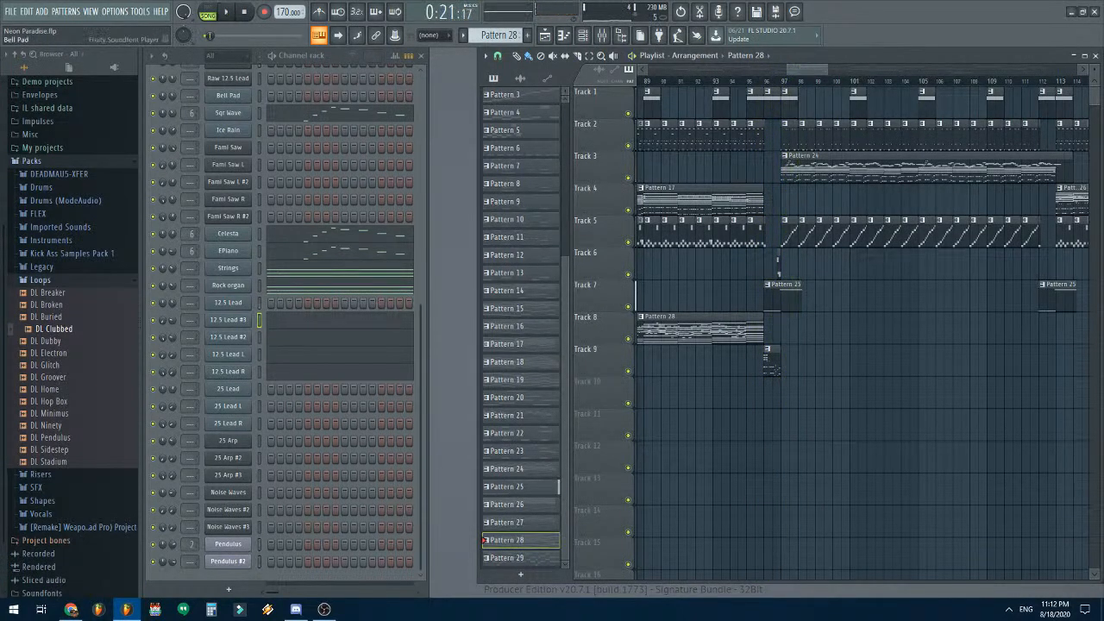
pyautogui.click(11, 12)
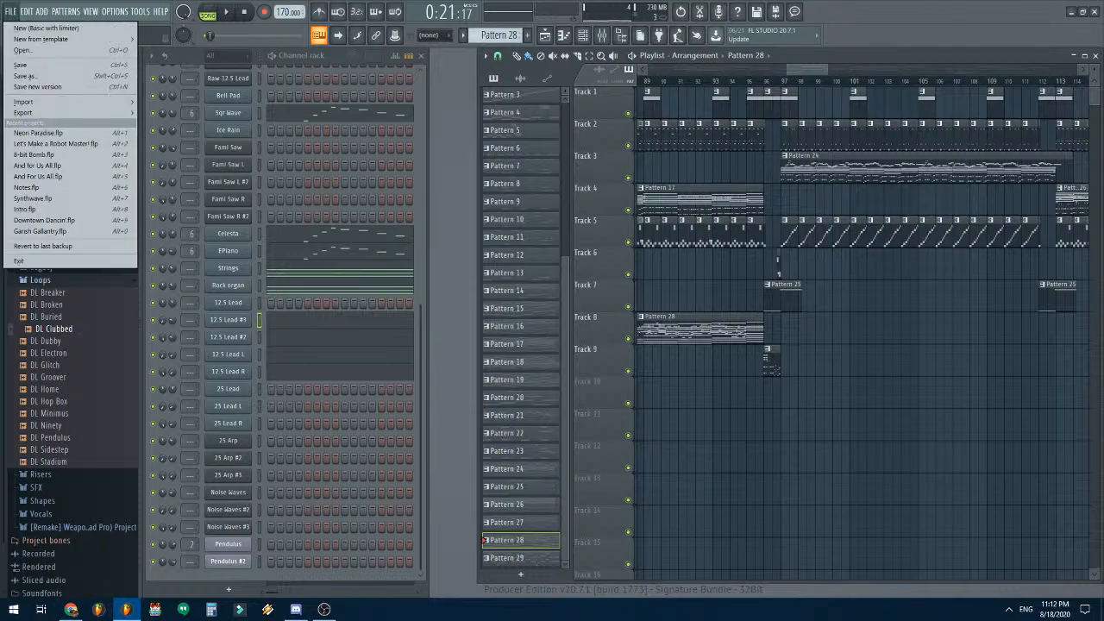
pyautogui.press('Escape')
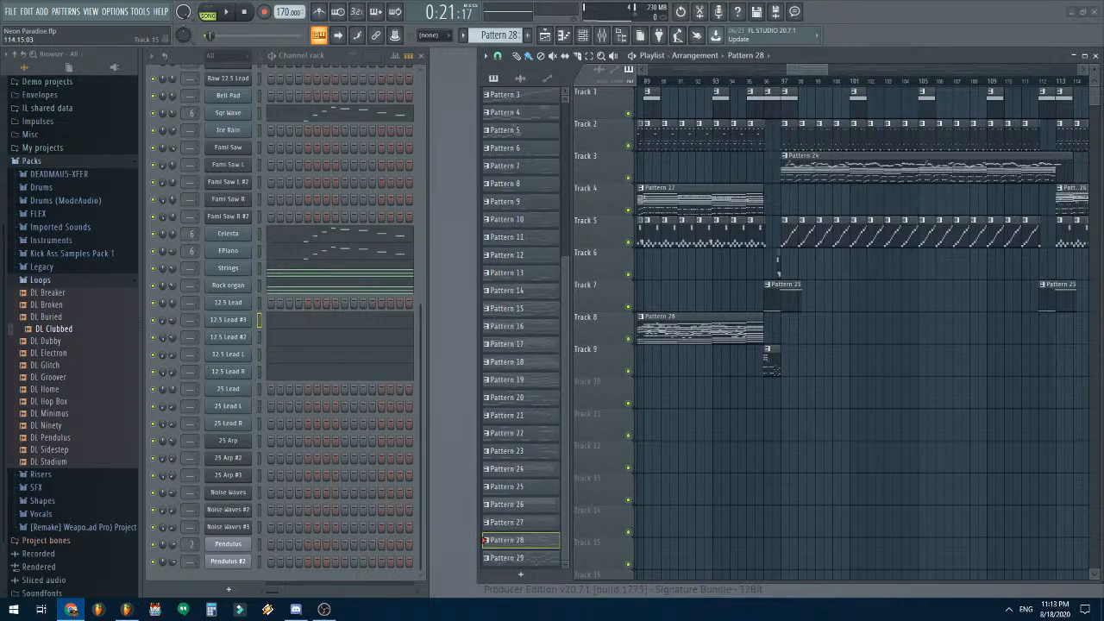
# - Open the recent project Downtown Dancin'.flp, discarding the changes to Neon Paradise.flp
pyautogui.click(11, 11)
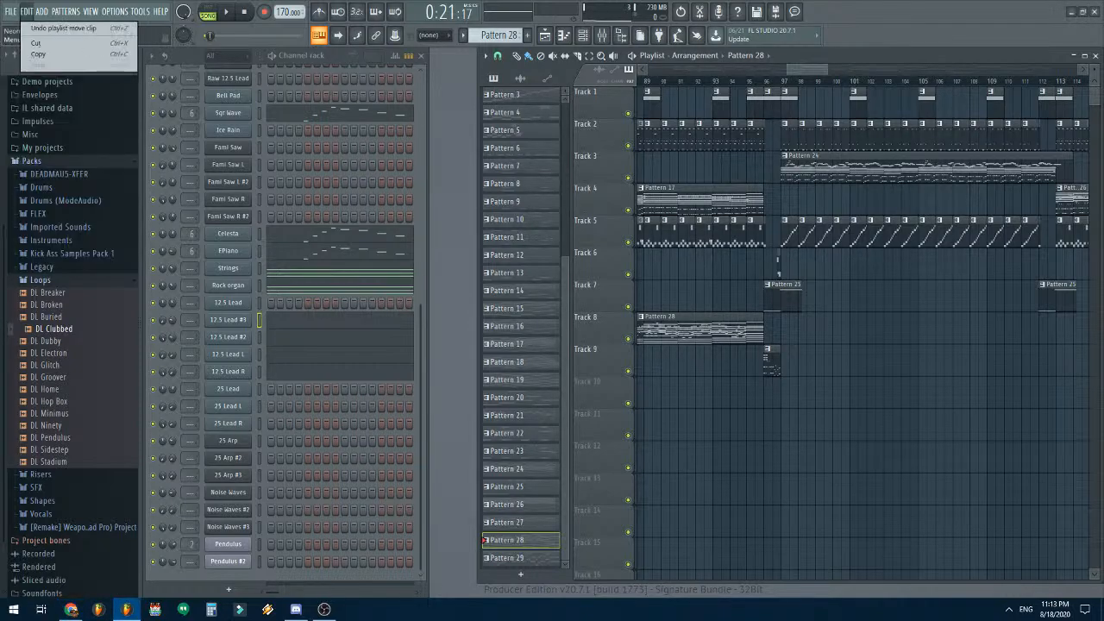
pyautogui.moveTo(11, 11)
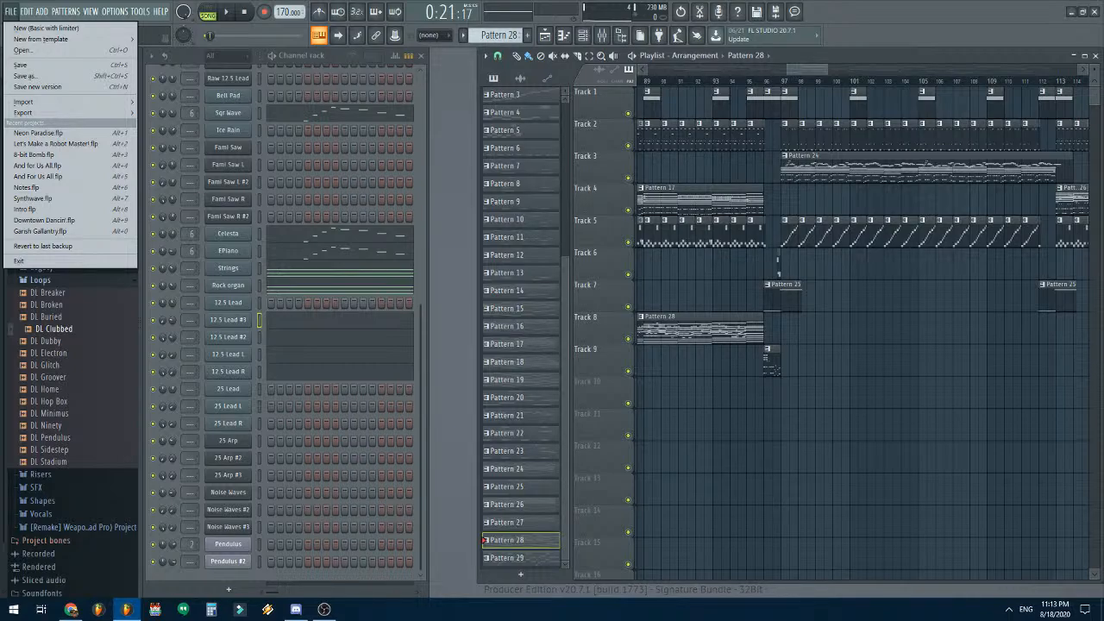
pyautogui.click(45, 220)
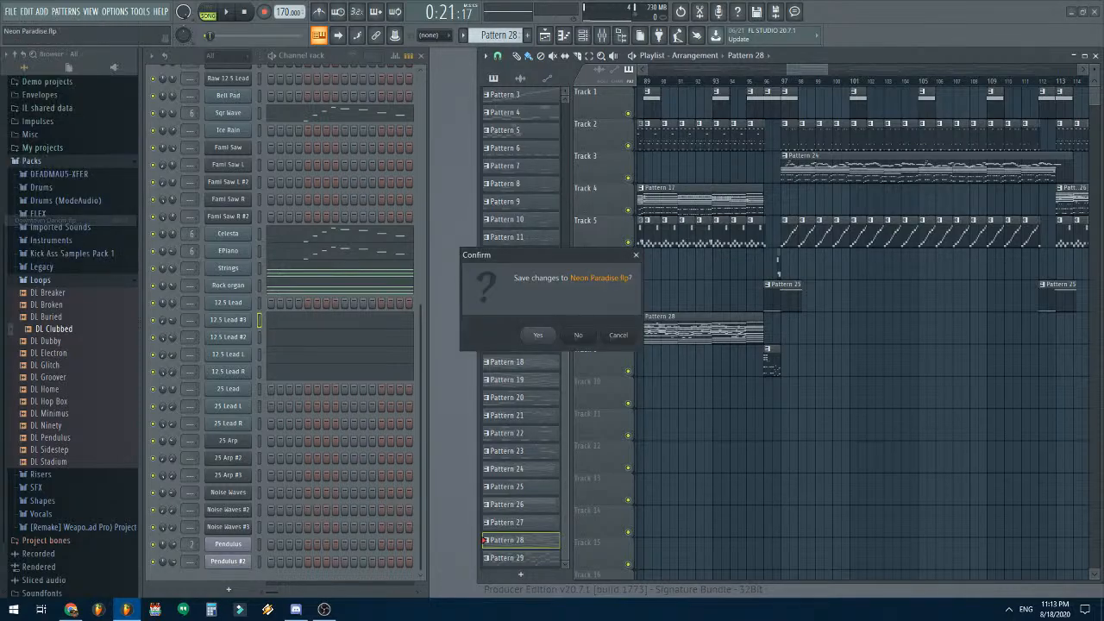
pyautogui.click(578, 335)
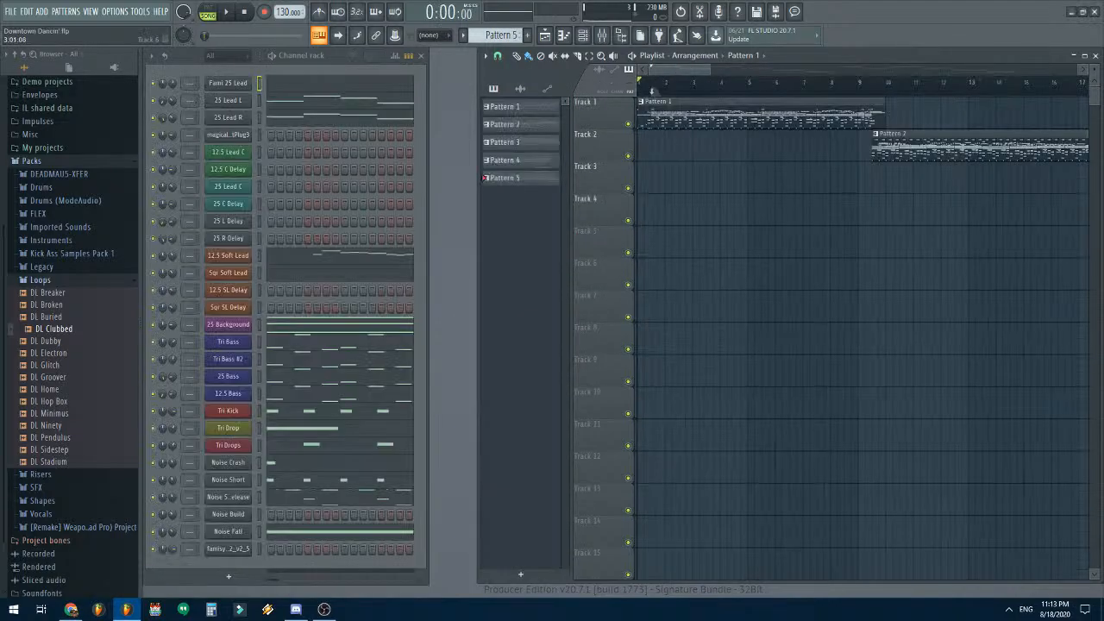
# - Play the Downtown Dancin' arrangement from the start with Pattern 1 selected, and adjust the master volume
pyautogui.scroll(-5, 692, 275)
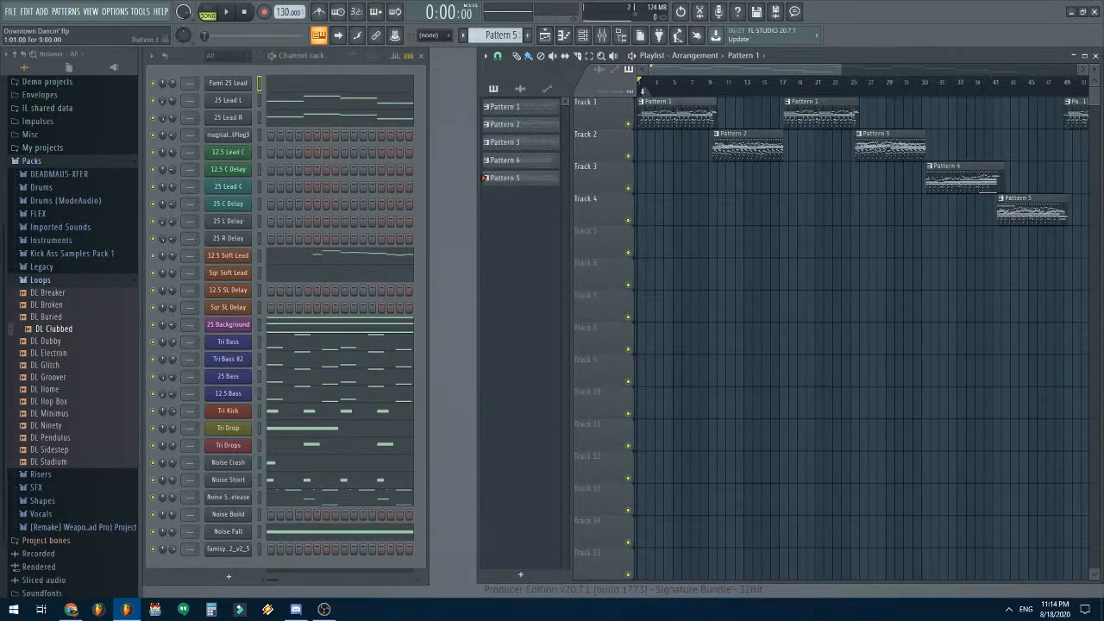
pyautogui.click(677, 113)
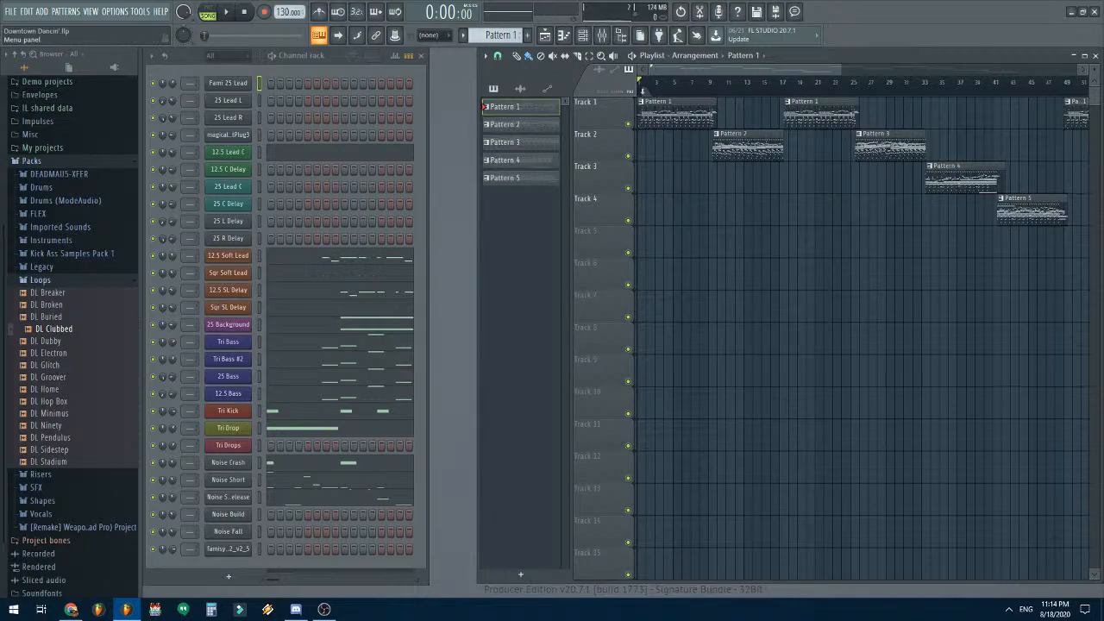
pyautogui.click(10, 12)
pyautogui.click(10, 12)
pyautogui.press('space')
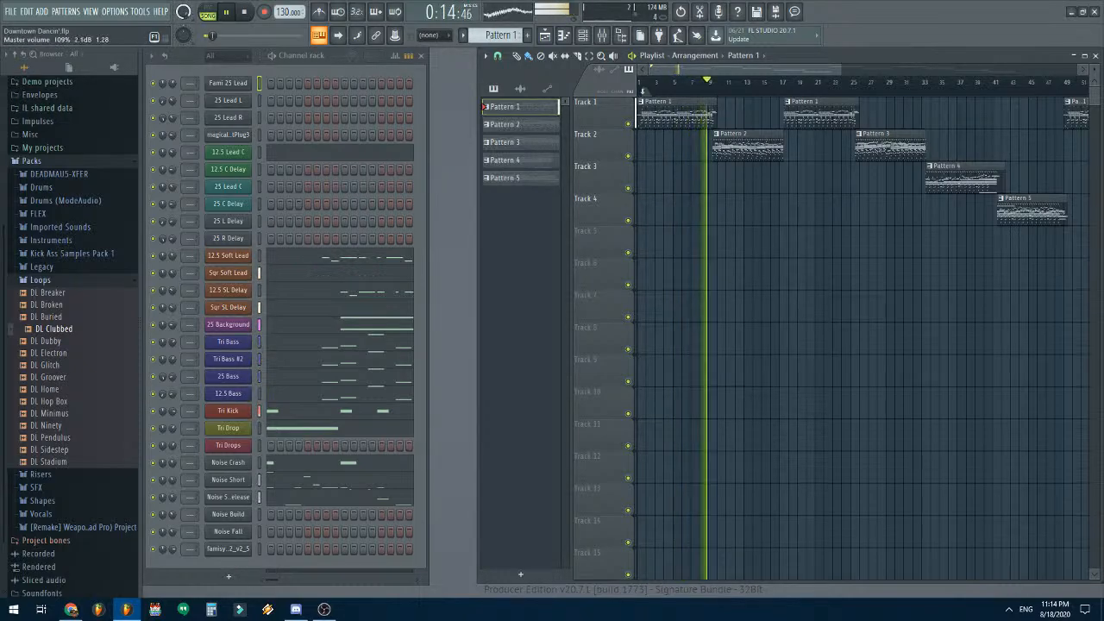
pyautogui.moveTo(183, 12); pyautogui.dragTo(183, 8)
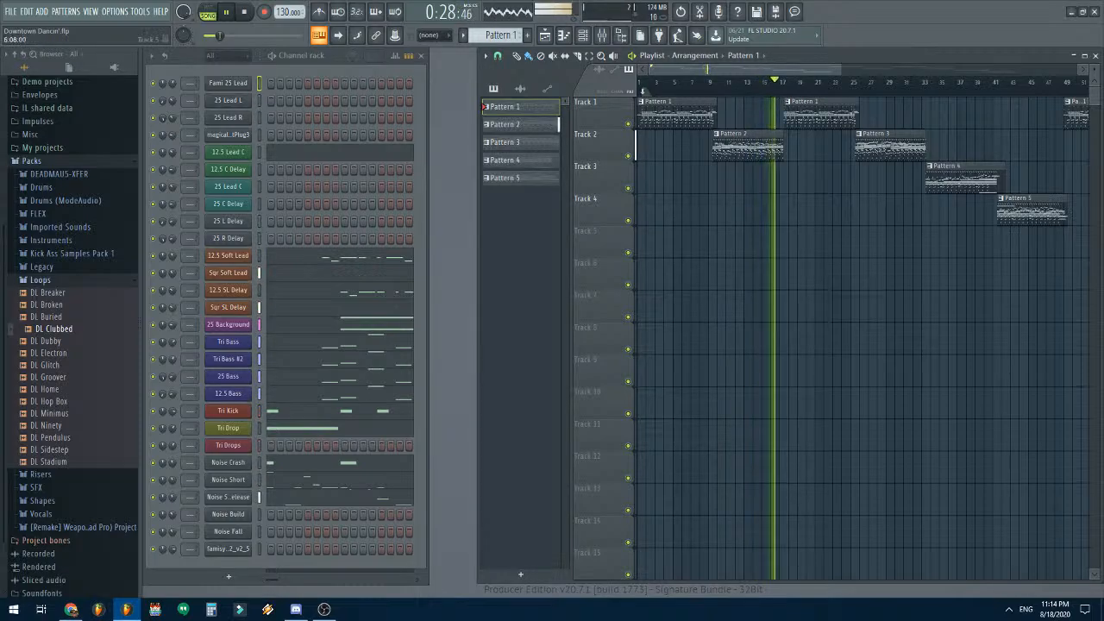
# - Examine the 12.5 Soft Lead melody of Pattern 1 in the piano roll during playback
pyautogui.hscroll(3, 805, 469)
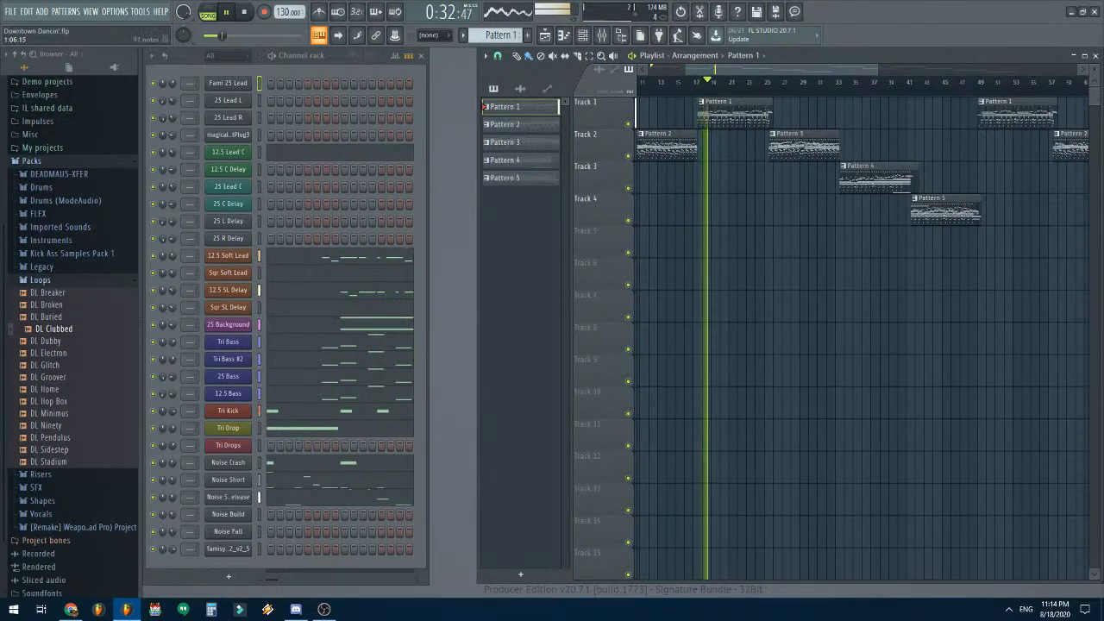
pyautogui.click(318, 256)
pyautogui.scroll(2, 728, 383)
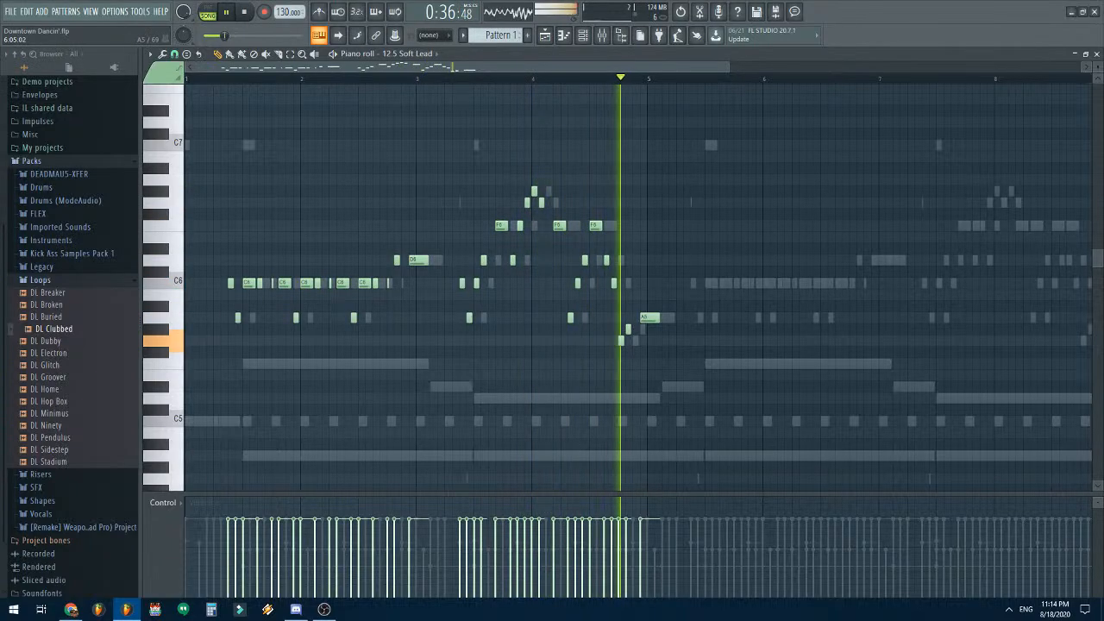
pyautogui.click(1096, 54)
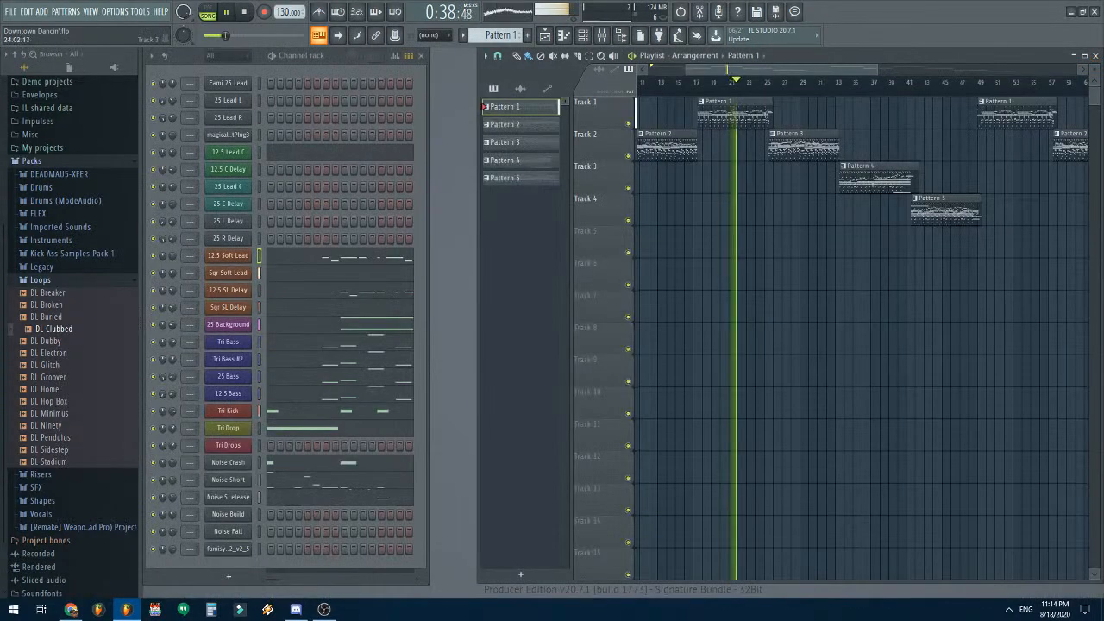
# - Examine the Fami 25 Lead melody of Pattern 3 in the piano roll while the song plays
pyautogui.scroll(3, 767, 241)
pyautogui.scroll(1, 770, 272)
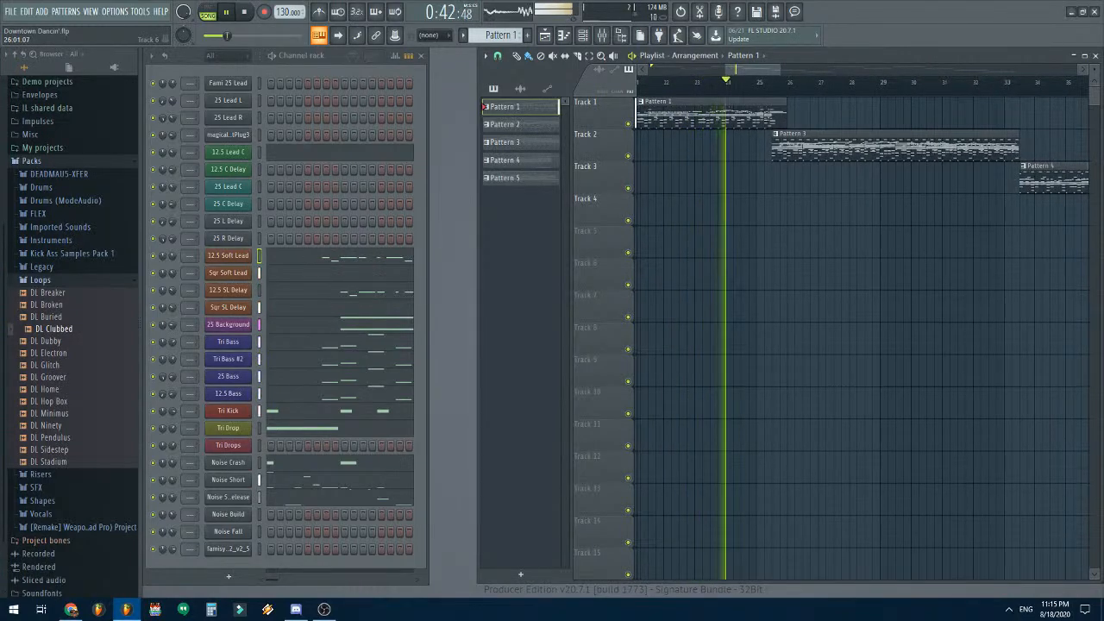
pyautogui.click(799, 149)
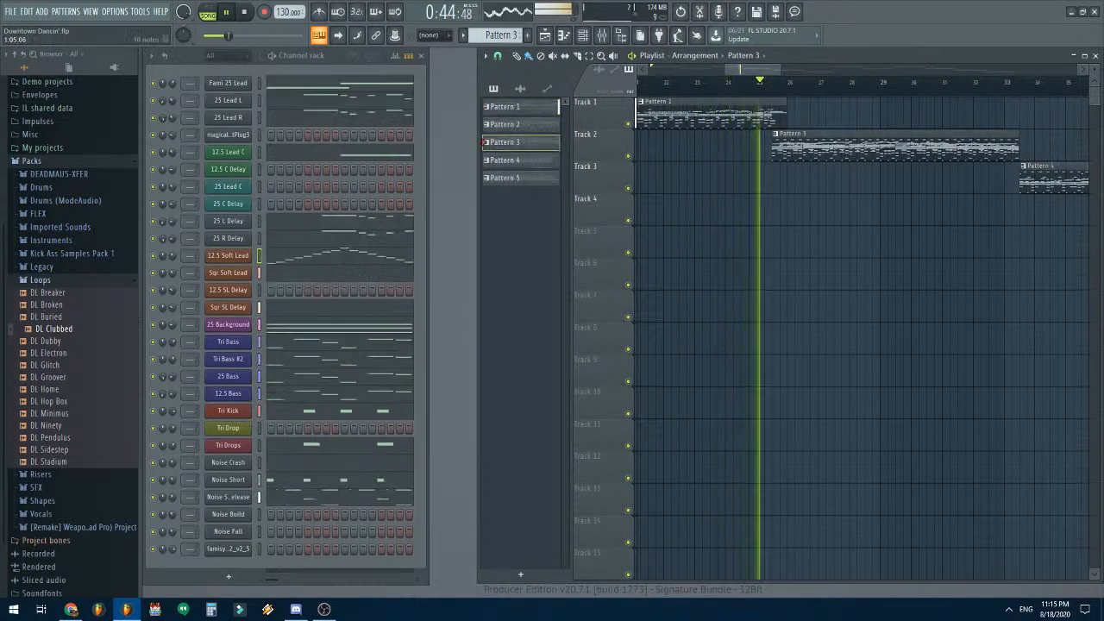
pyautogui.click(313, 84)
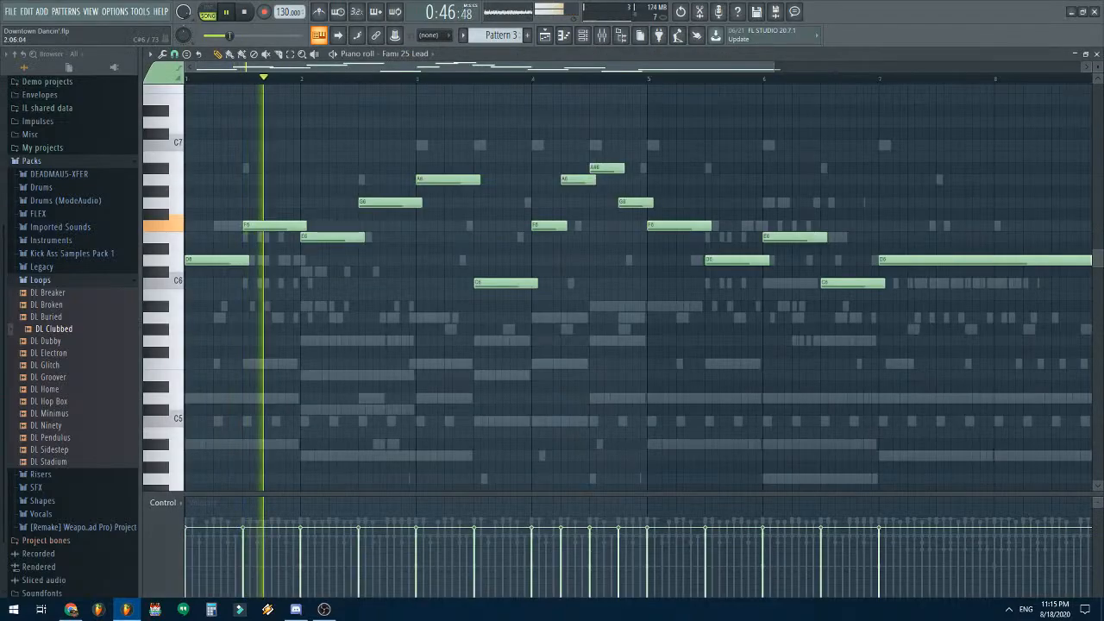
pyautogui.scroll(-2, 339, 272)
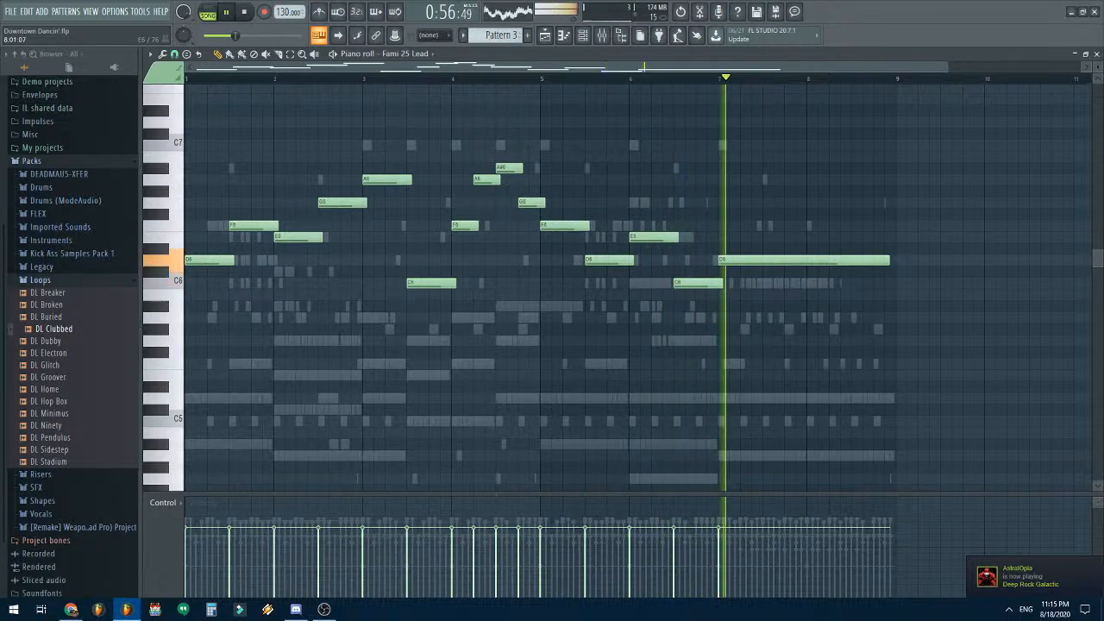
pyautogui.press('F7')
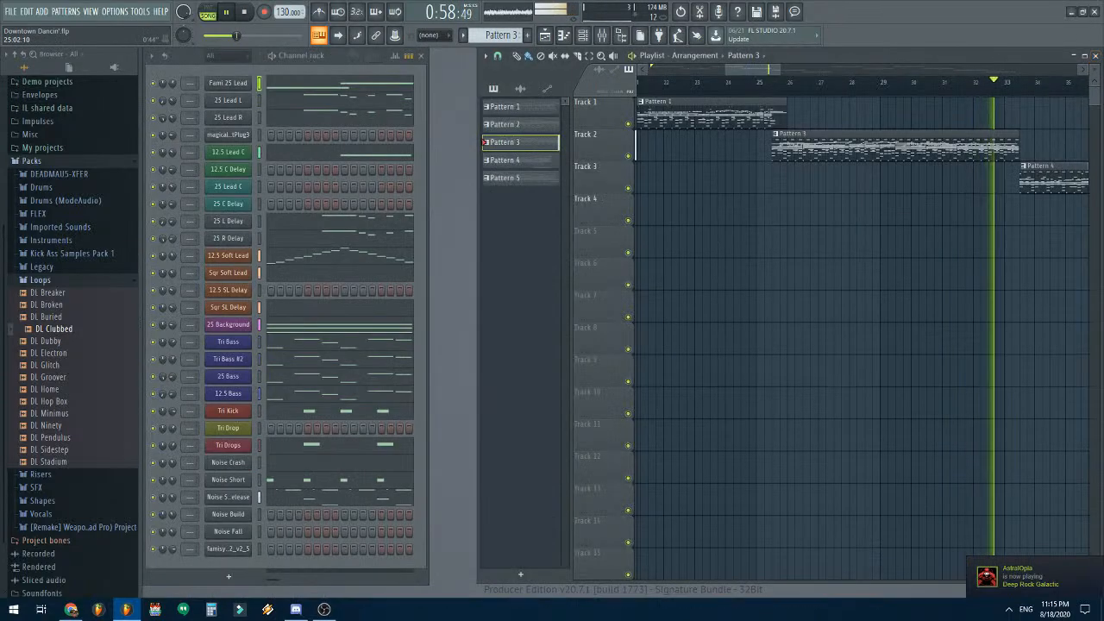
# - Follow Patterns 4 and 5 in the channel rack and playlist during playback, stop the song, and return to the arrangement's start
pyautogui.click(519, 161)
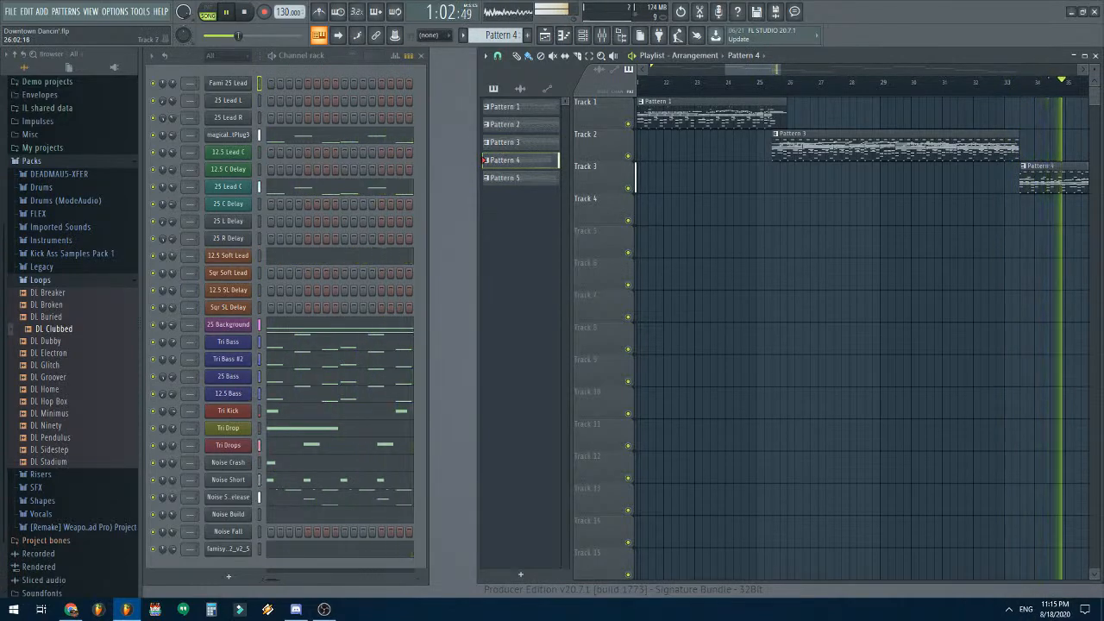
pyautogui.scroll(-3, 783, 147)
pyautogui.moveTo(724, 69); pyautogui.dragTo(764, 69)
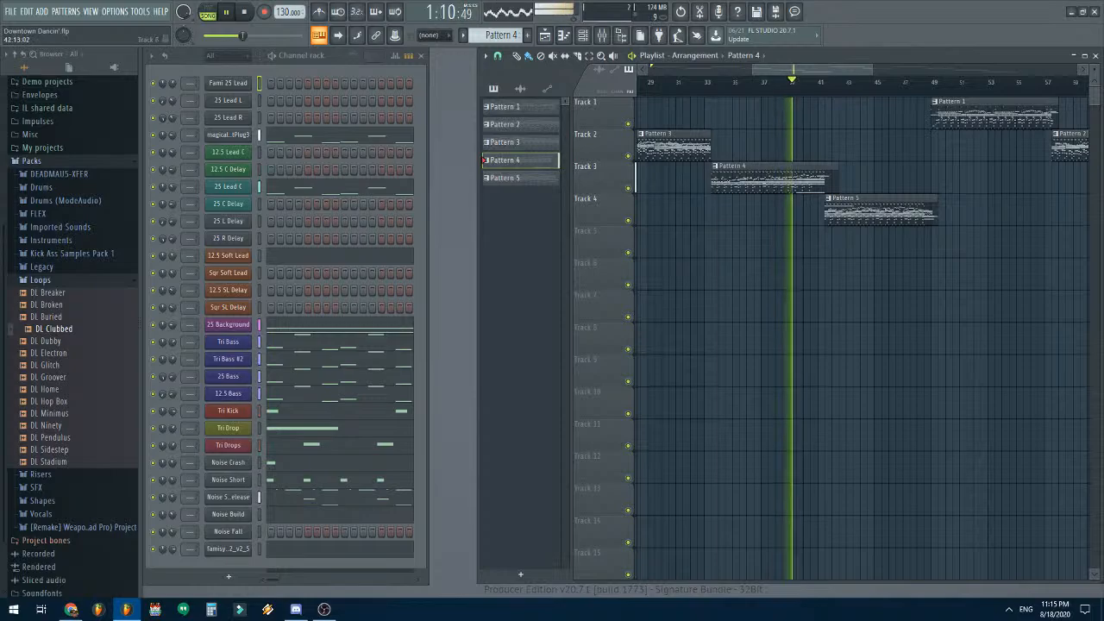
pyautogui.click(879, 212)
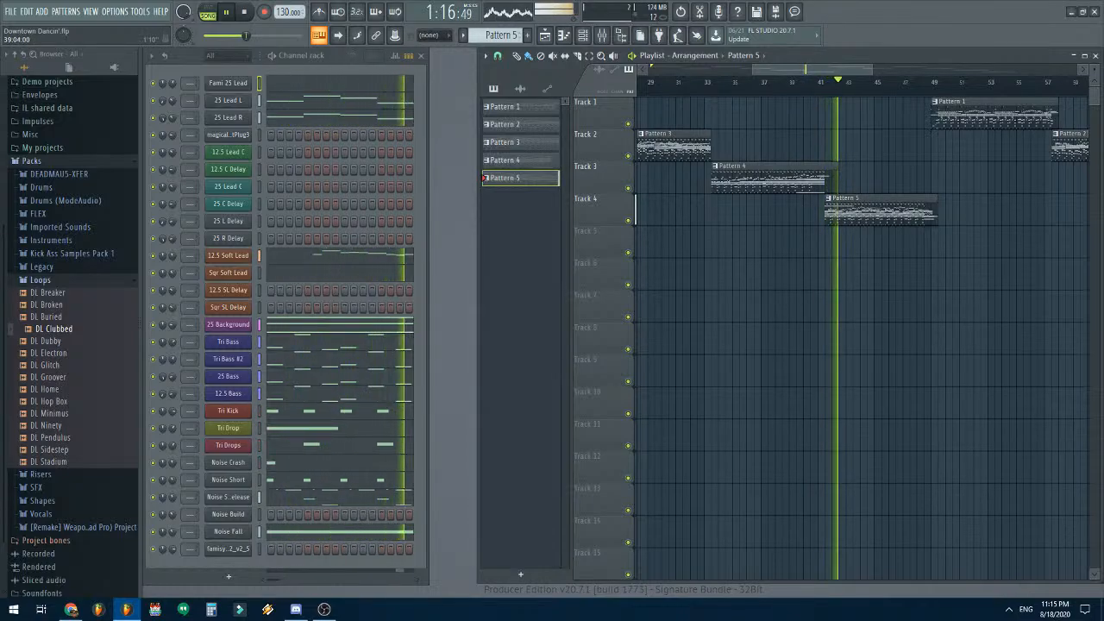
pyautogui.hscroll(3, 914, 274)
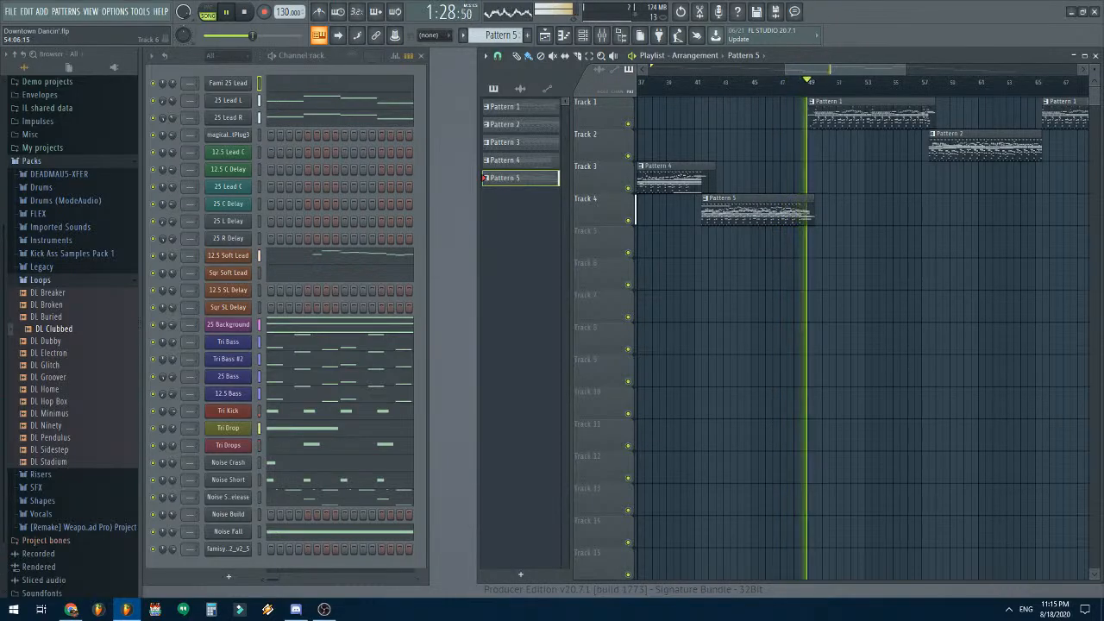
pyautogui.press('space')
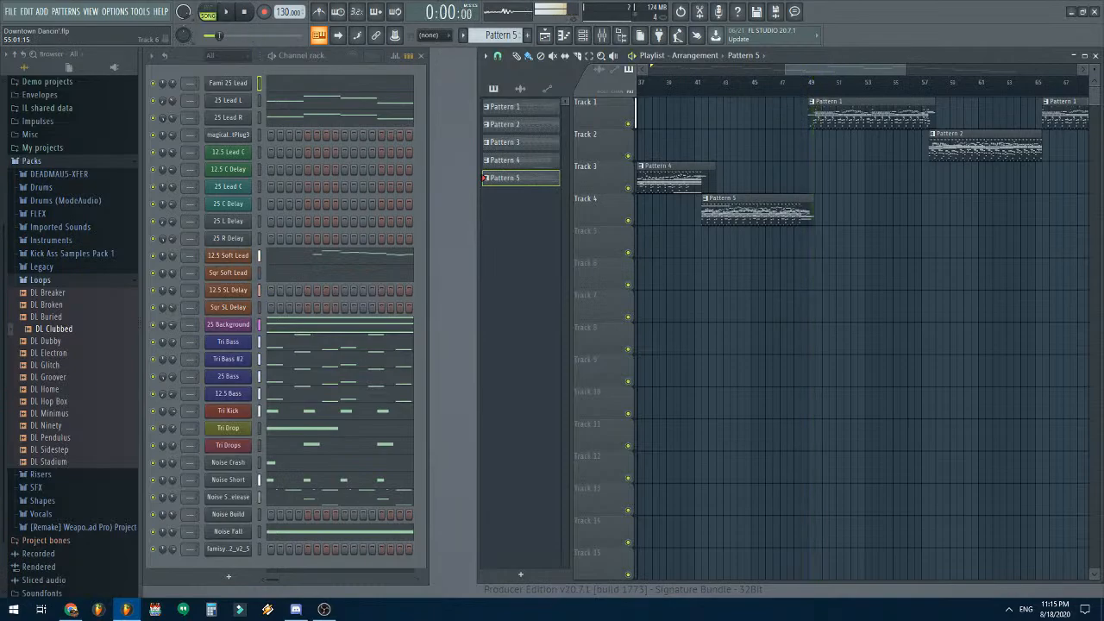
pyautogui.moveTo(839, 68); pyautogui.dragTo(700, 68)
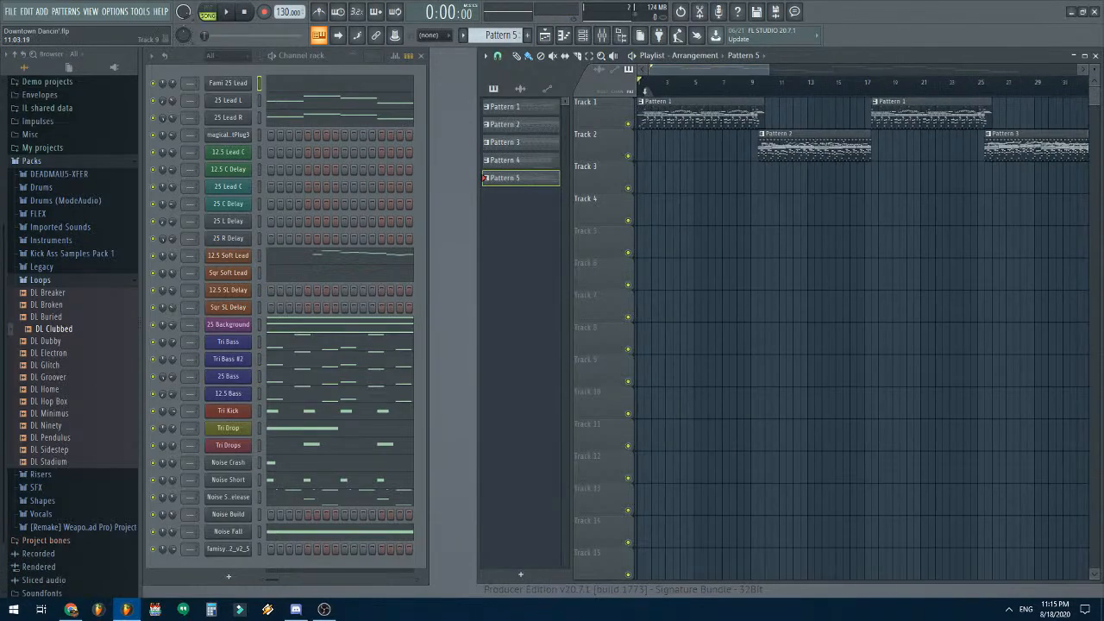
pyautogui.scroll(-3, 772, 339)
pyautogui.click(10, 11)
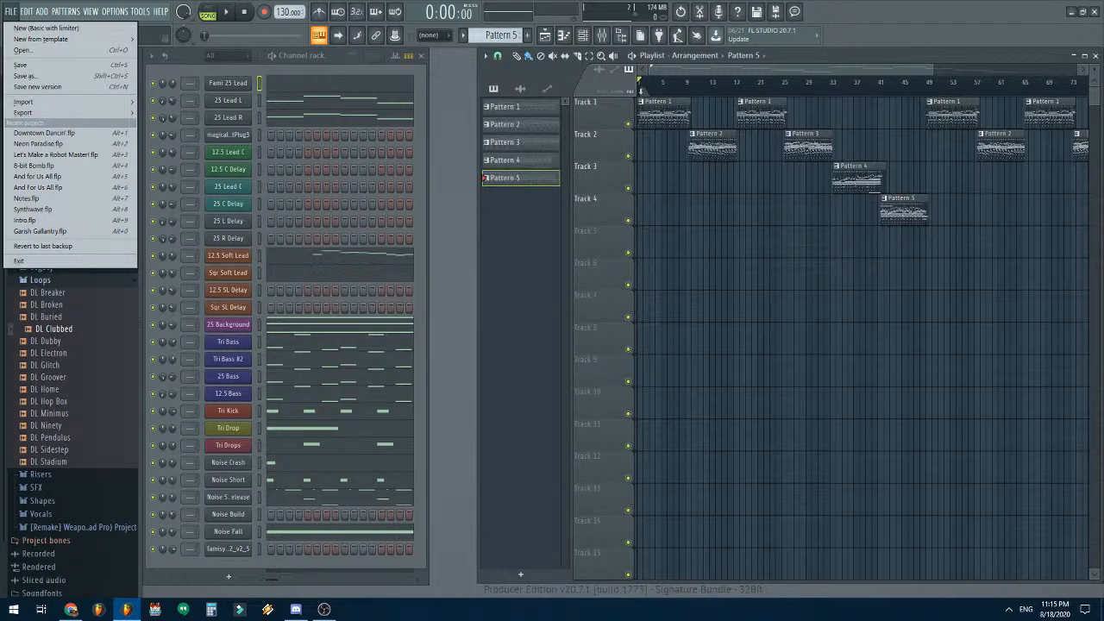
pyautogui.click(940, 339)
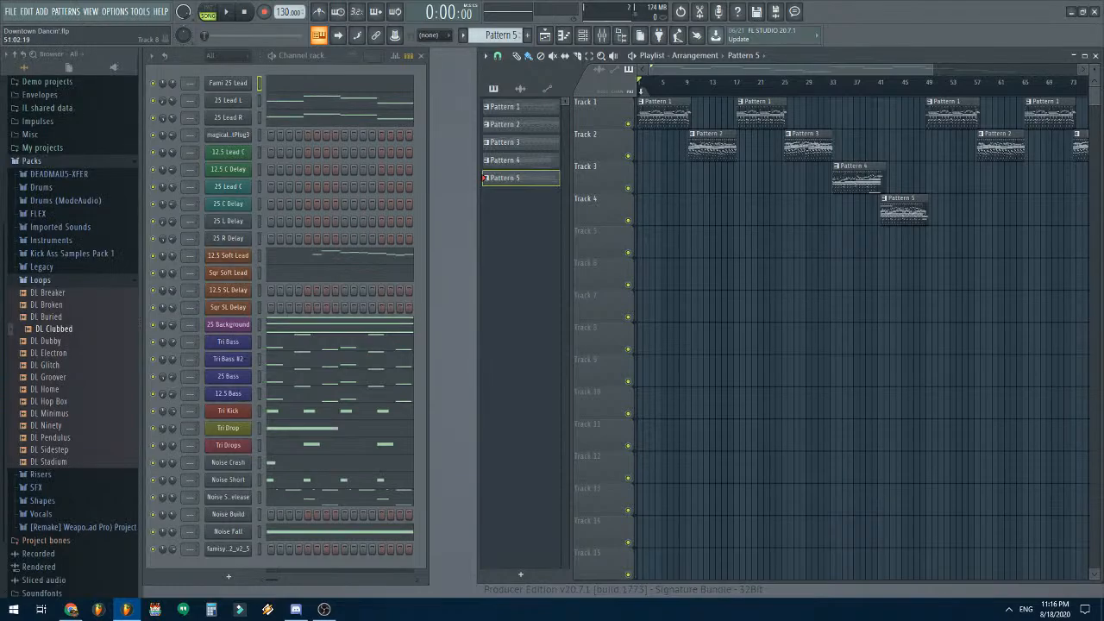
pyautogui.click(10, 11)
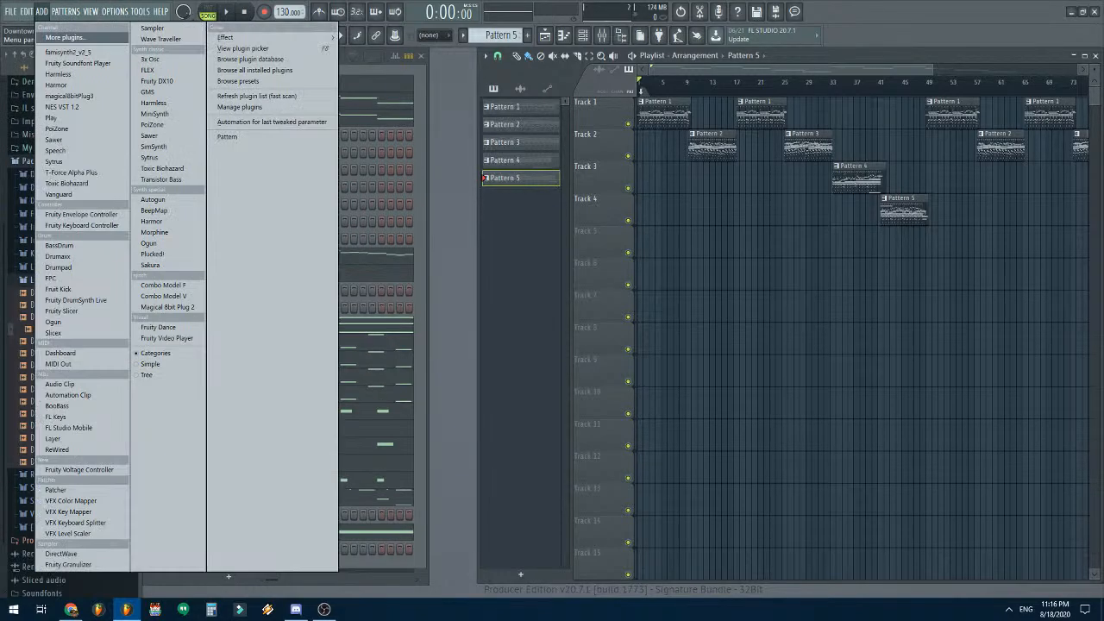
pyautogui.click(857, 339)
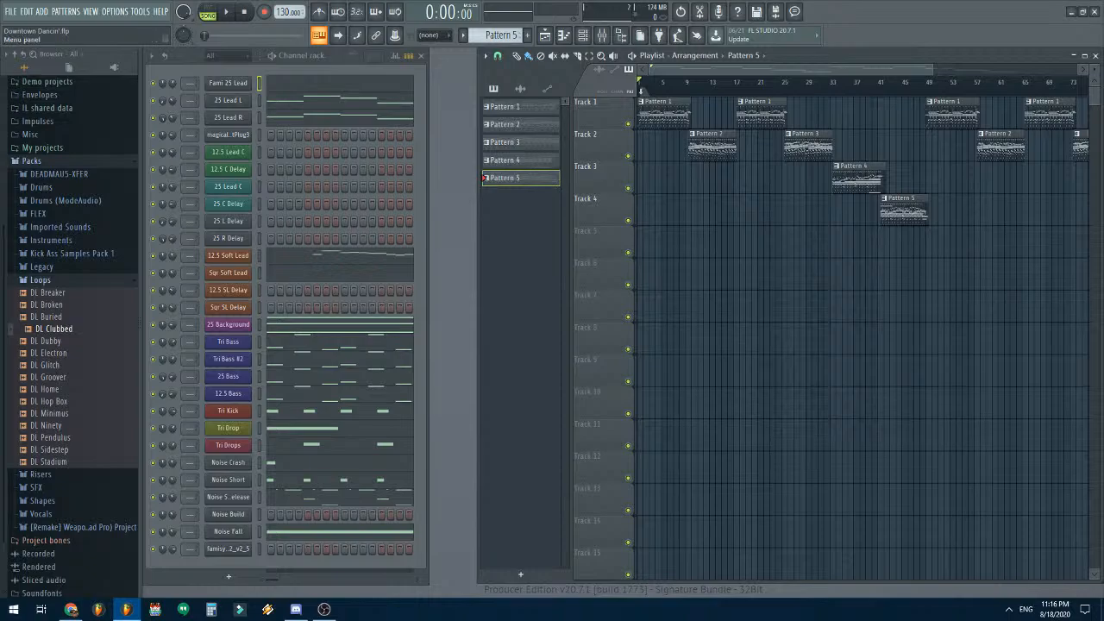
# - Open the recent project Garish Gallantry.flp, discarding the changes to Downtown Dancin'.flp
pyautogui.click(10, 11)
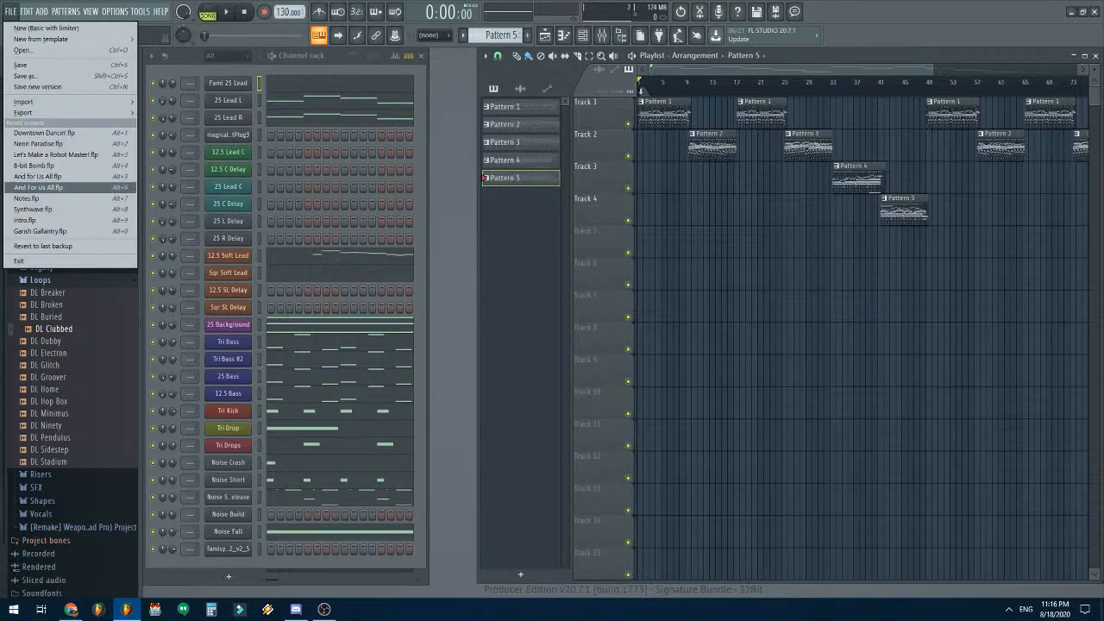
pyautogui.click(40, 231)
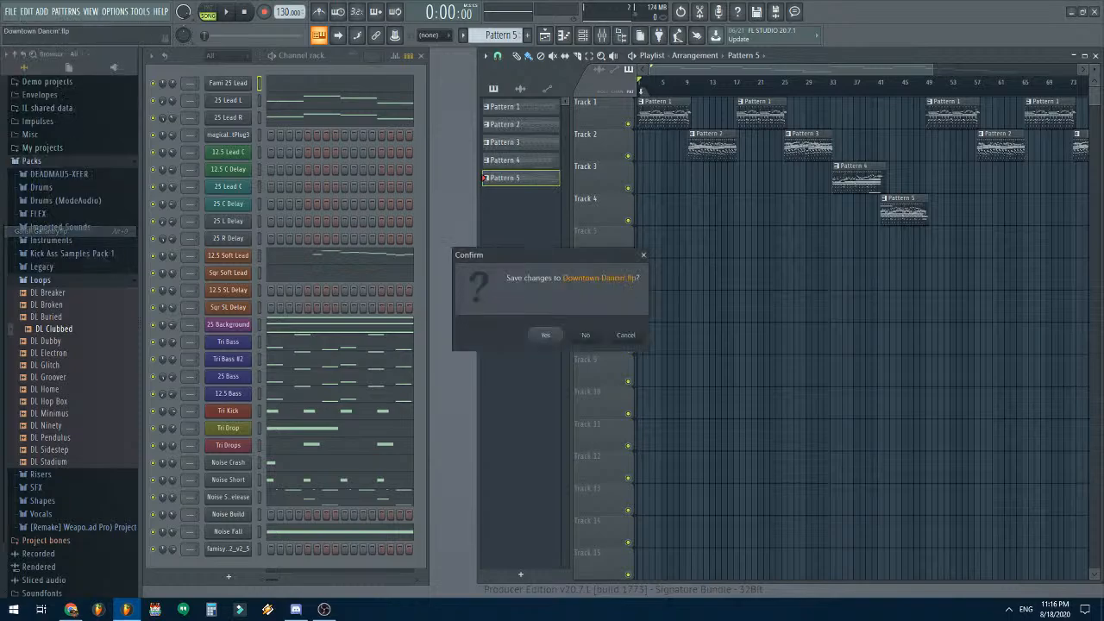
pyautogui.click(586, 334)
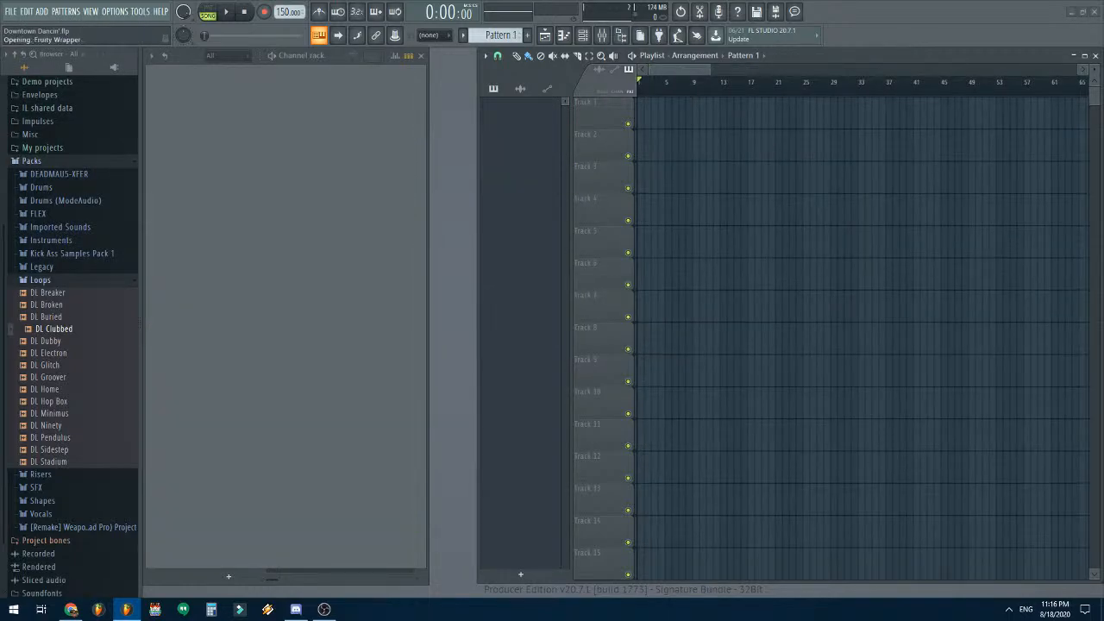
# - Look over the opening of the Garish Gallantry arrangement and the channels used by Pattern 7
pyautogui.scroll(-9, 857, 413)
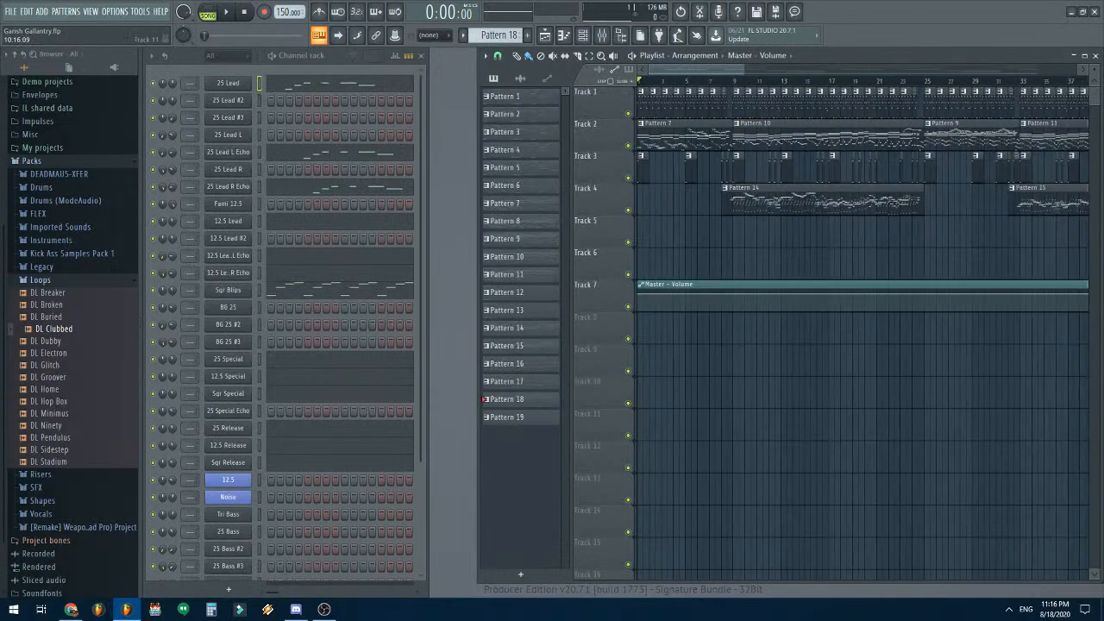
pyautogui.scroll(5, 857, 412)
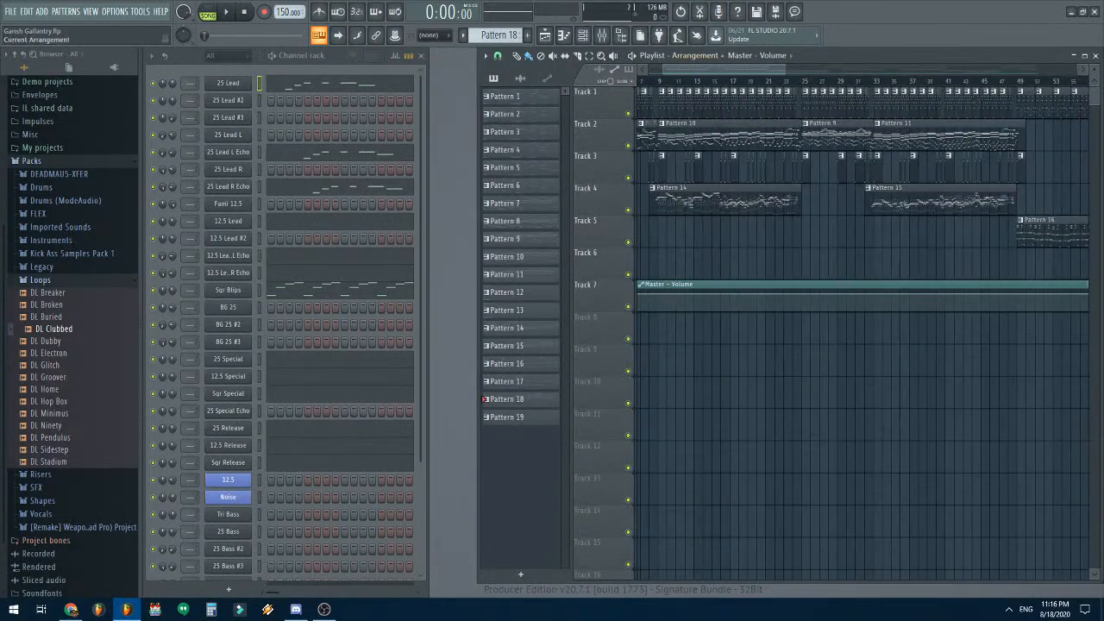
pyautogui.hscroll(-3, 738, 457)
pyautogui.scroll(4, 645, 231)
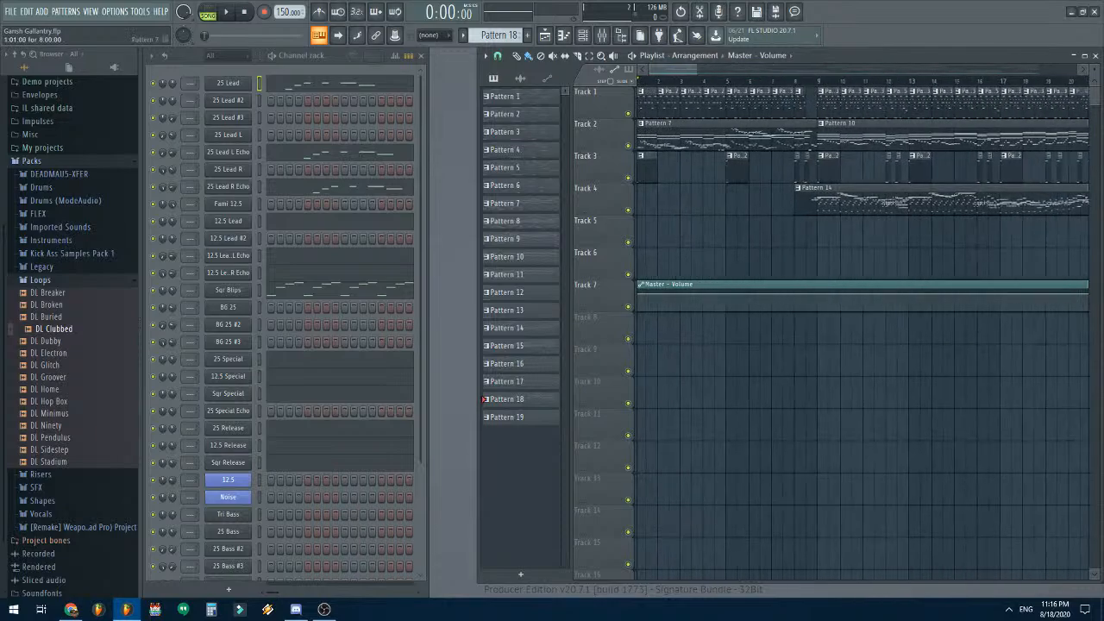
pyautogui.click(690, 136)
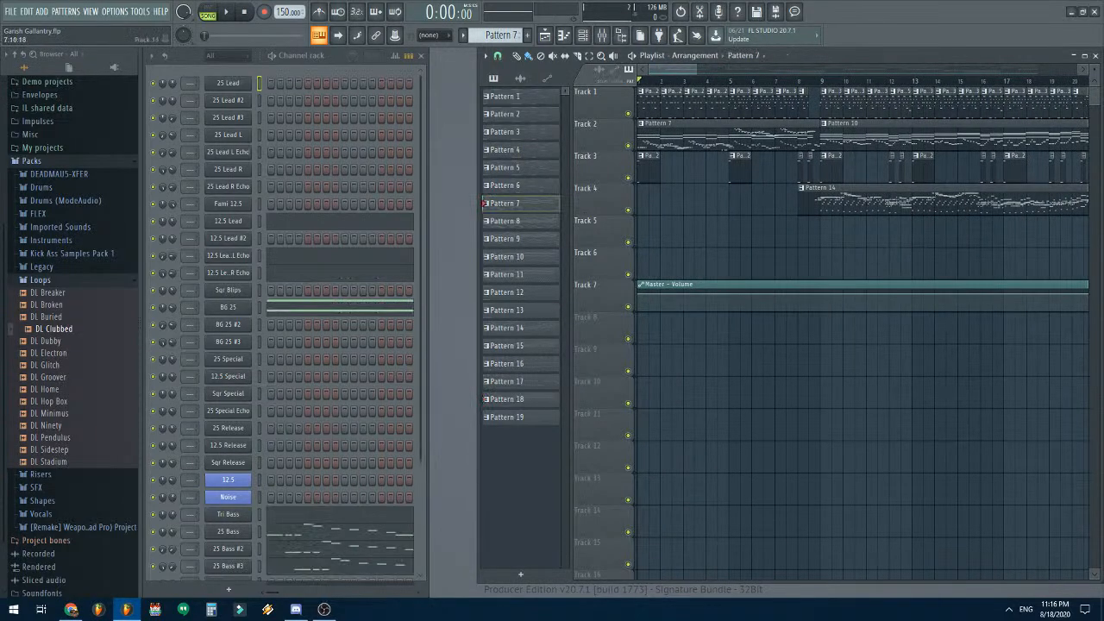
pyautogui.scroll(-2, 790, 423)
pyautogui.scroll(-4, 345, 362)
pyautogui.scroll(2, 747, 424)
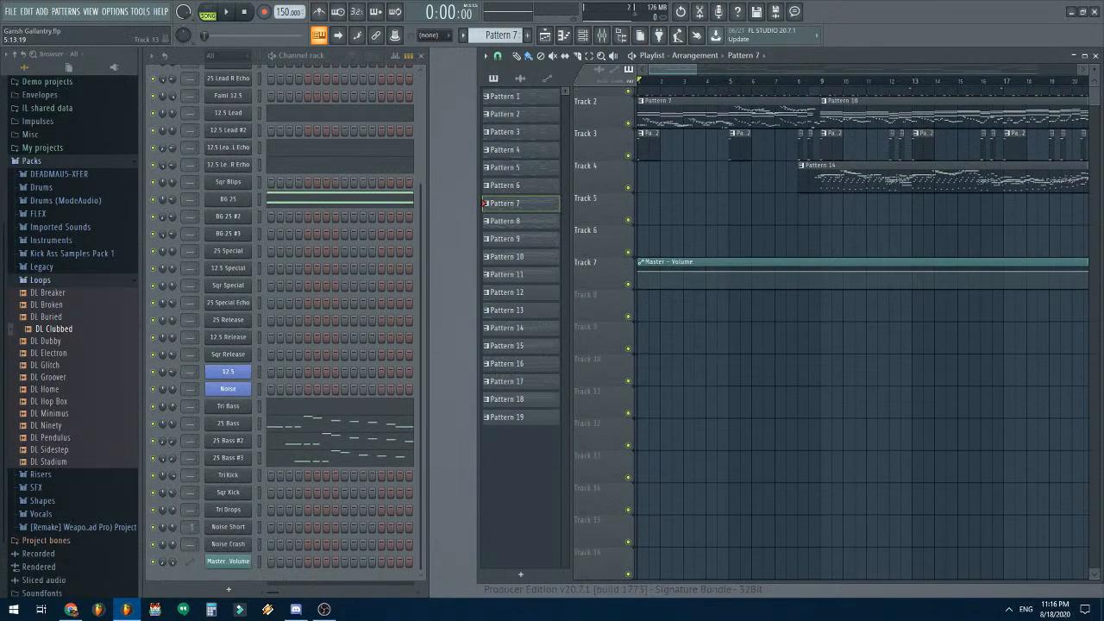
pyautogui.scroll(1, 750, 422)
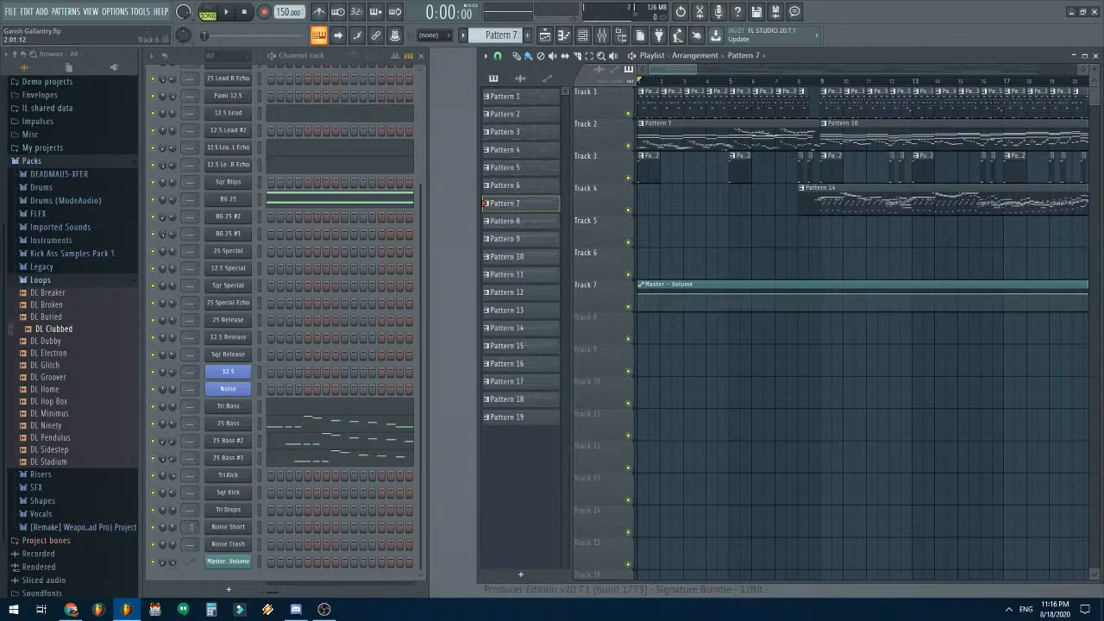
# - Play the song and examine Pattern 14's 12.5 Lead melody in the piano roll during playback, then close it
pyautogui.press('space')
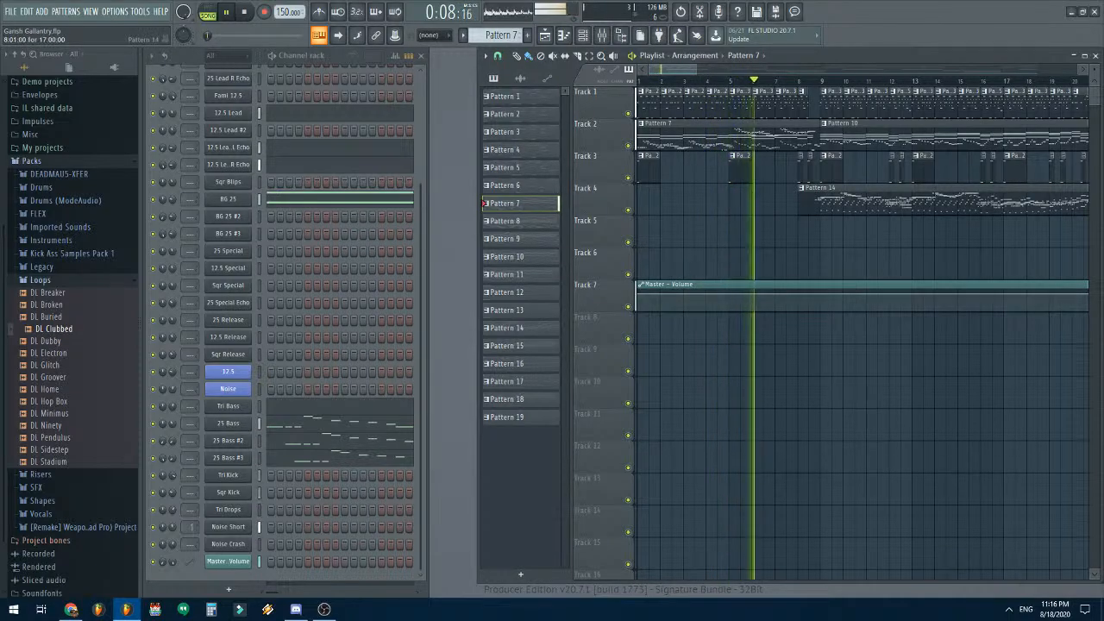
pyautogui.click(817, 195)
pyautogui.scroll(3, 328, 256)
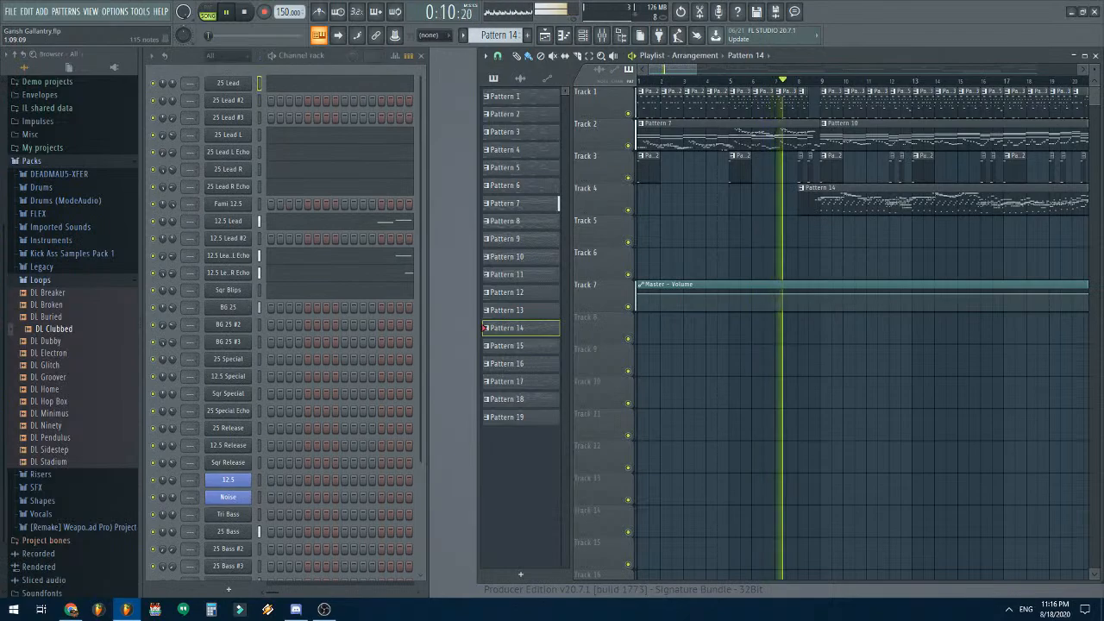
pyautogui.click(328, 221)
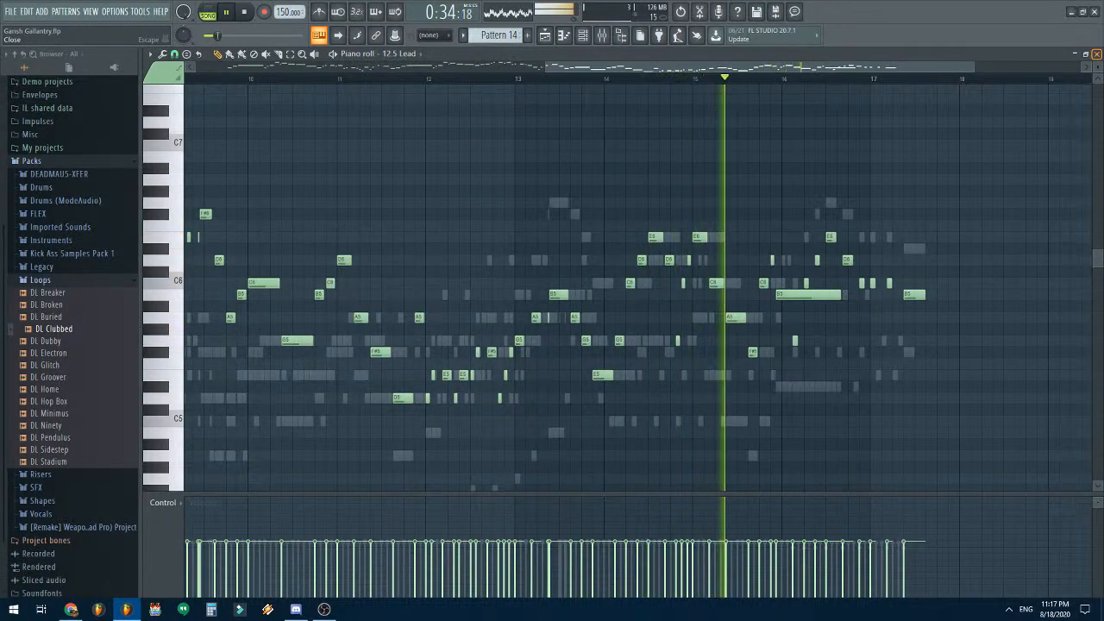
pyautogui.click(1096, 54)
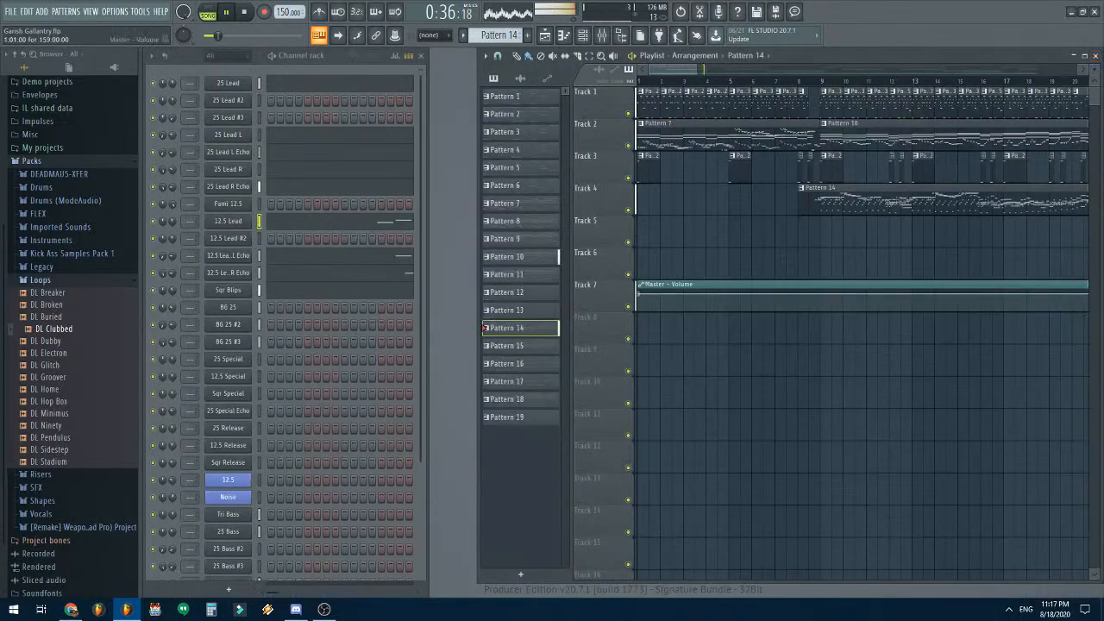
# - Examine the 12.5 Lead #2 notes of Pattern 9 in the piano roll while the song plays
pyautogui.scroll(-3, 957, 293)
pyautogui.click(961, 136)
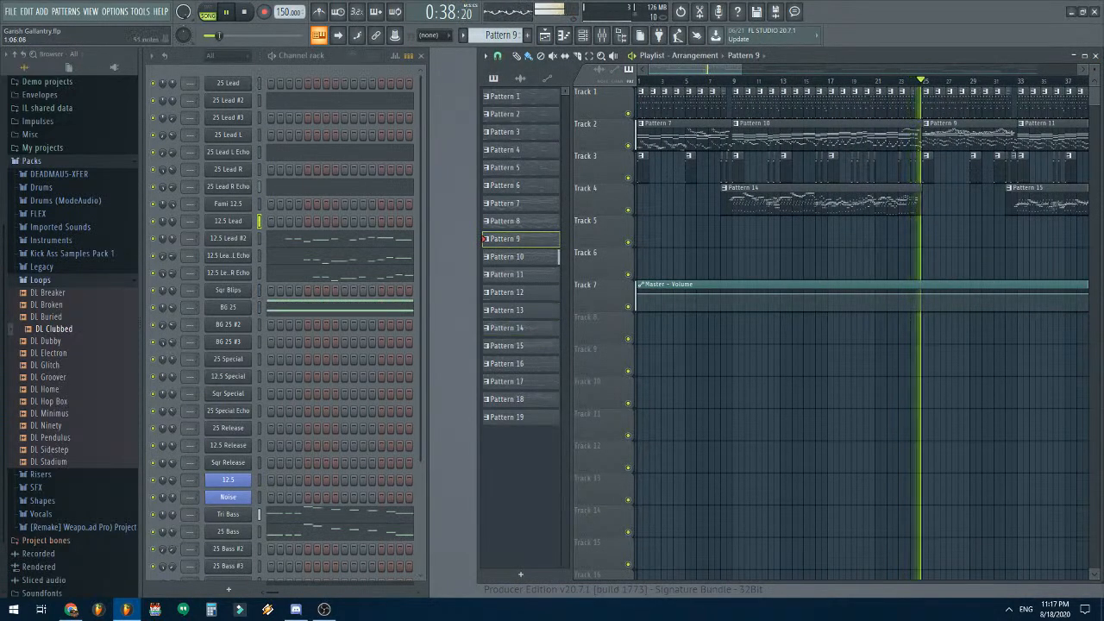
pyautogui.click(316, 238)
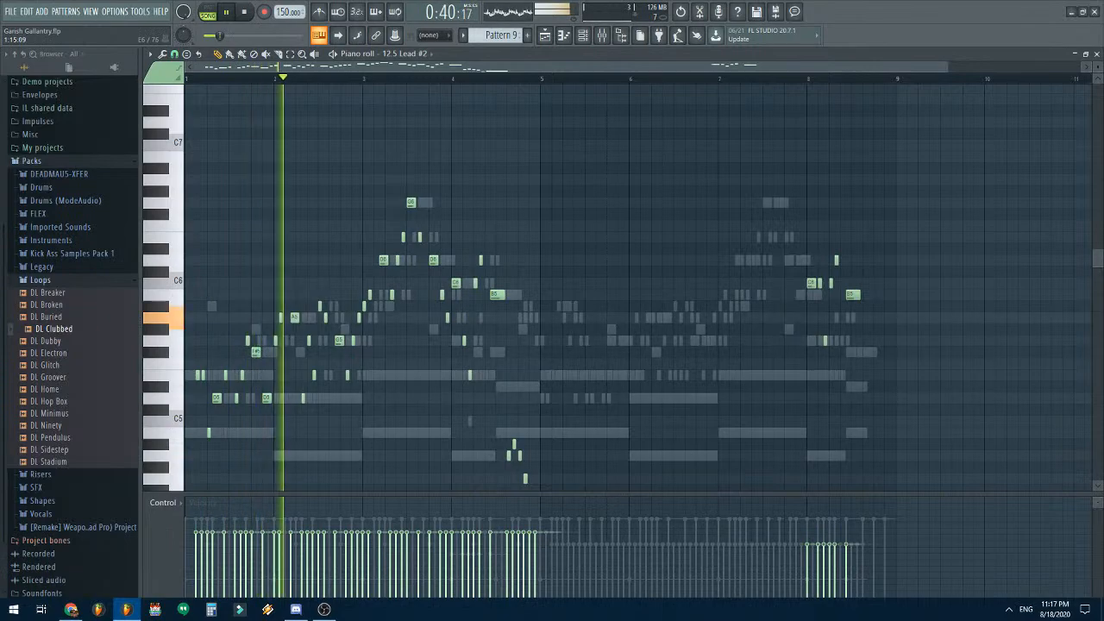
pyautogui.scroll(3, 468, 140)
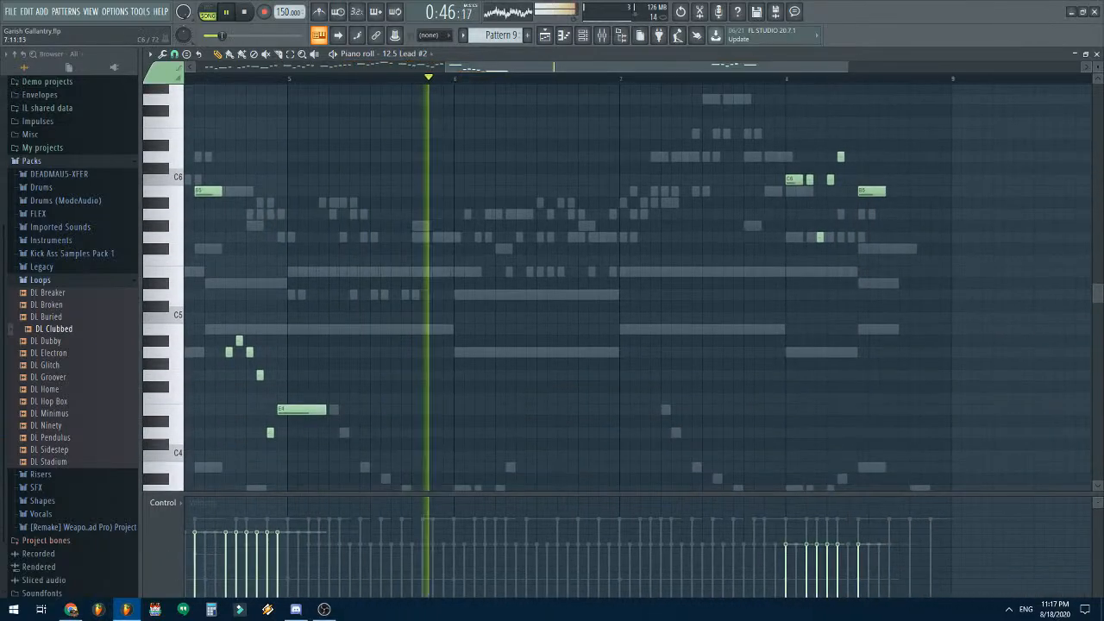
pyautogui.click(1096, 53)
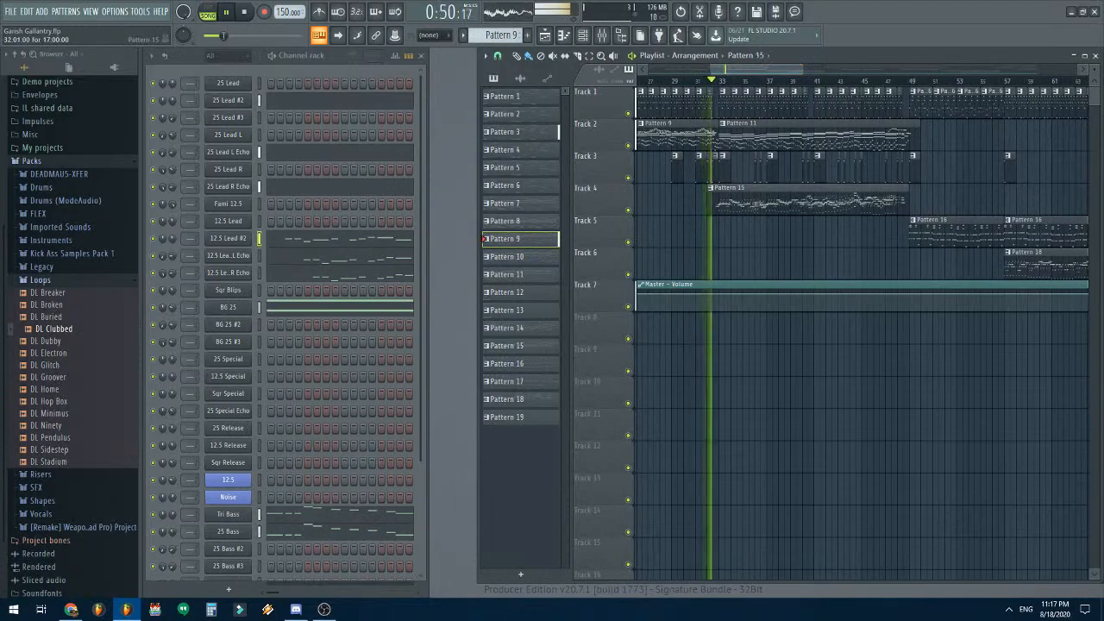
# - Examine the 12.5 Lead melody of Pattern 15 in the piano roll during playback, close it, and stop the song
pyautogui.click(759, 197)
pyautogui.click(336, 222)
pyautogui.scroll(-4, 552, 250)
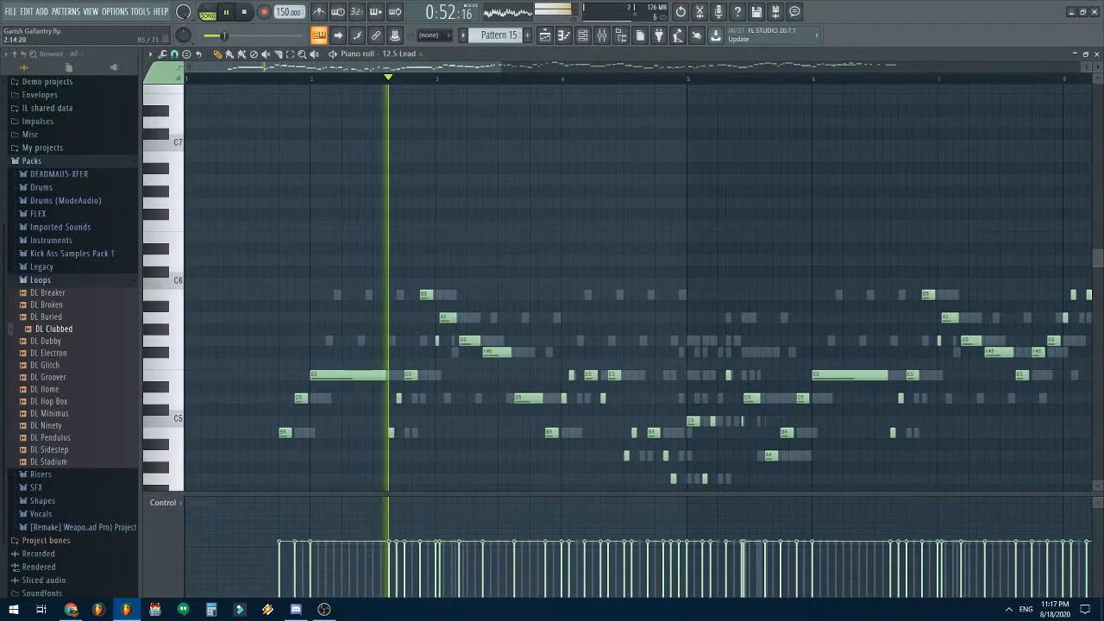
pyautogui.scroll(-3, 609, 198)
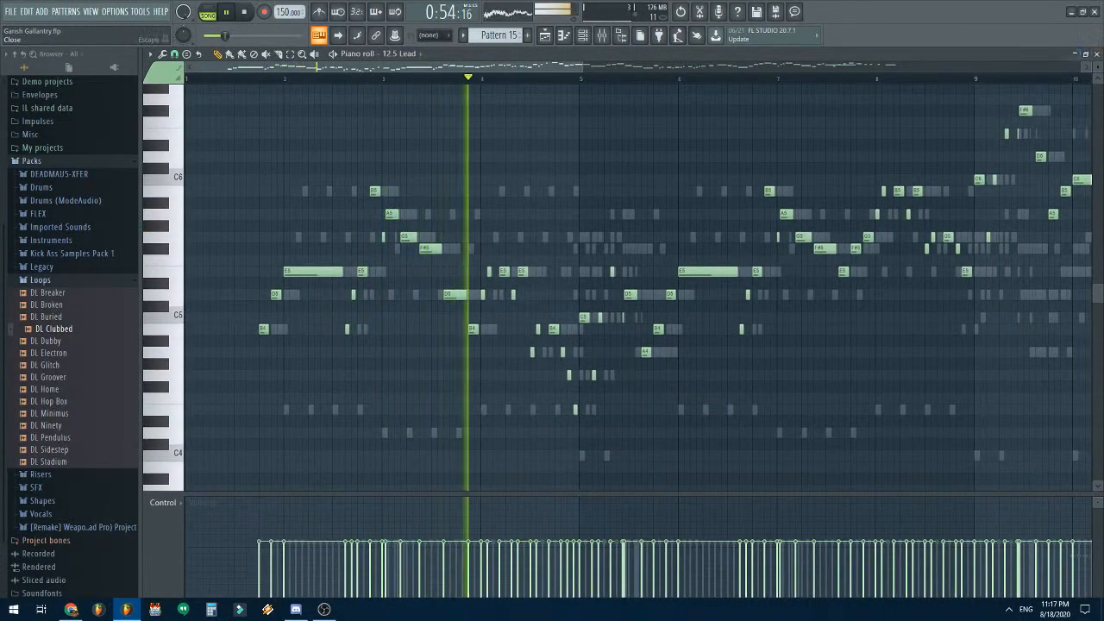
pyautogui.press('Escape')
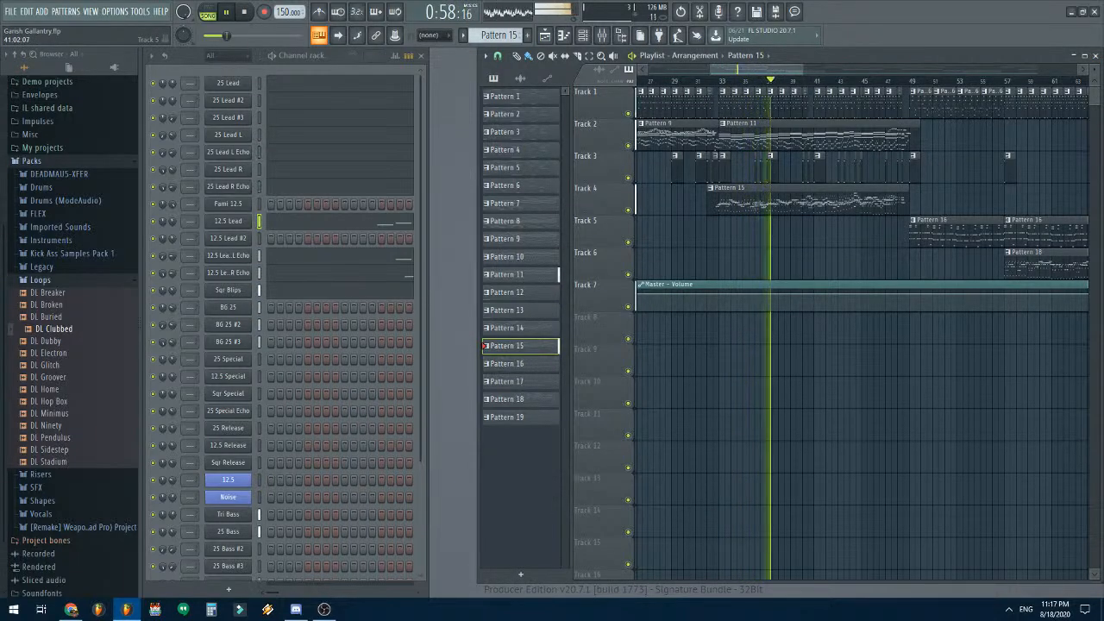
pyautogui.press('space')
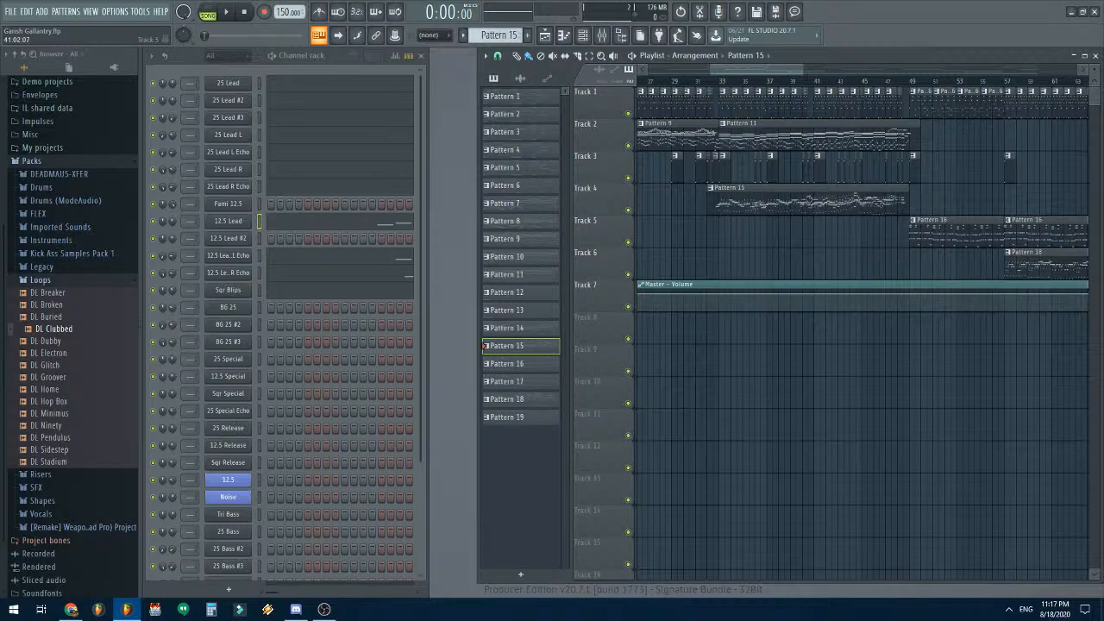
# - Inspect the background and bass channels of Pattern 11 and return to the start of the arrangement
pyautogui.scroll(-2, 745, 345)
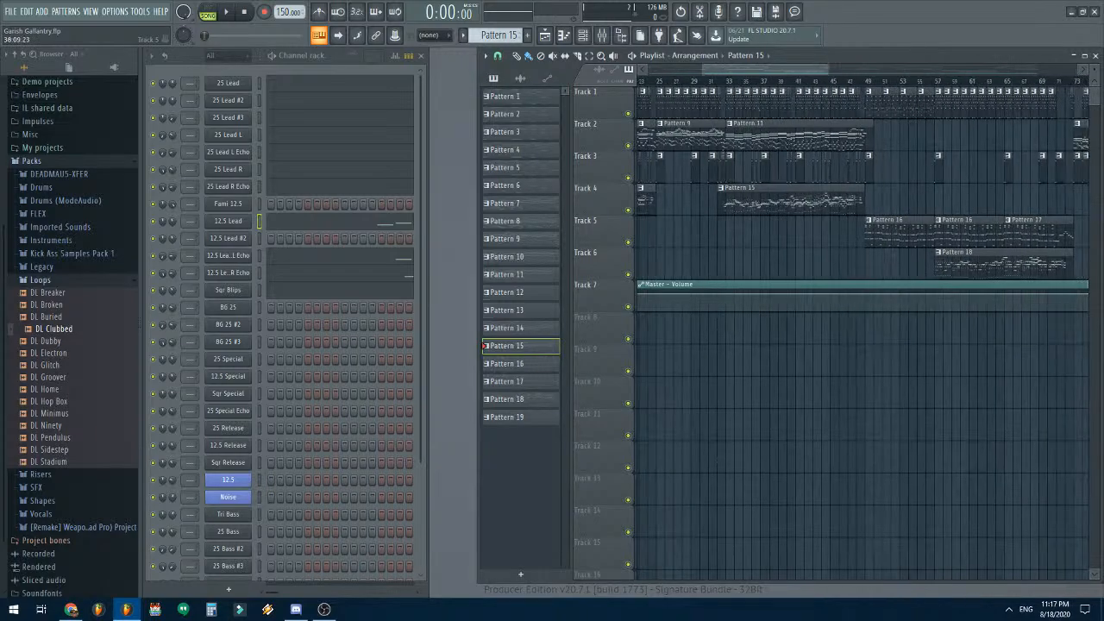
pyautogui.click(748, 134)
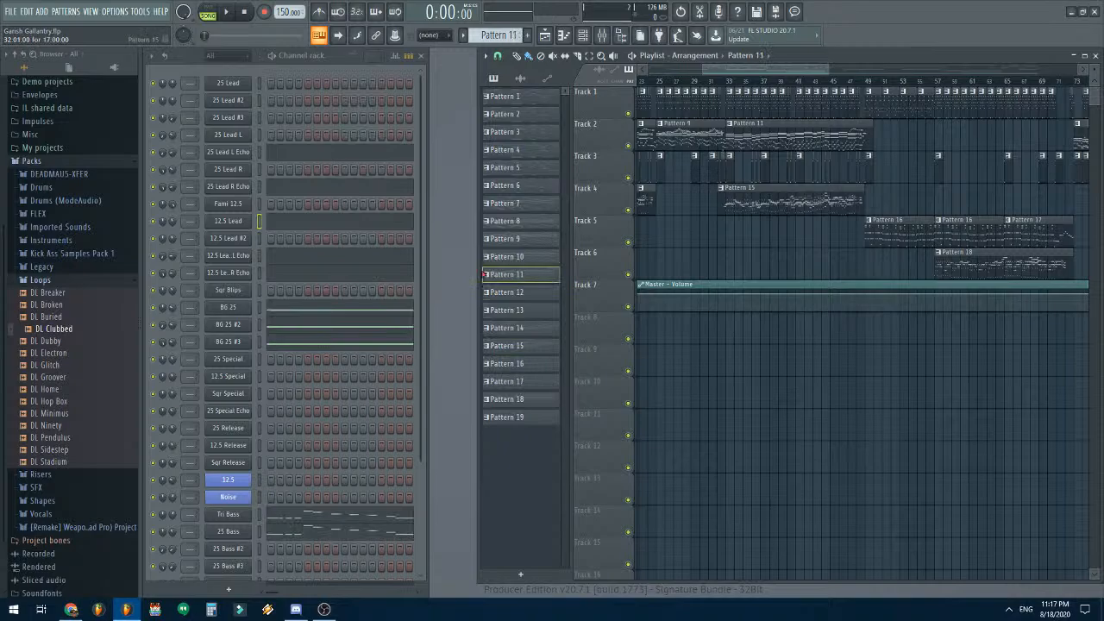
pyautogui.hscroll(-5, 862, 328)
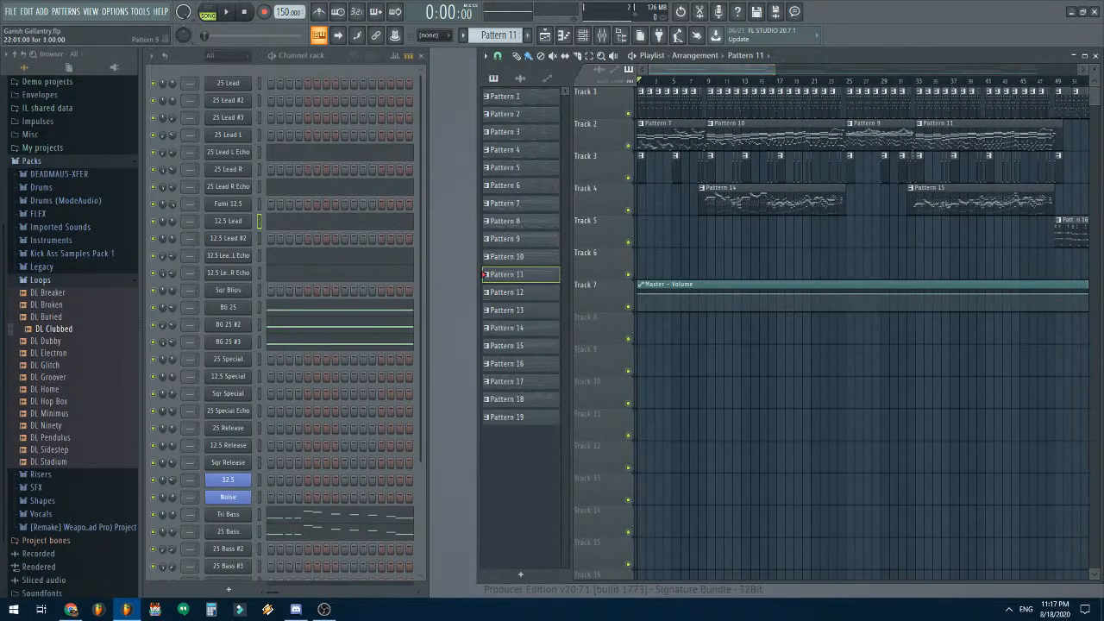
# - Audition drum Patterns 2 and 3 in pattern mode and compare their kick and noise channels
pyautogui.click(824, 103)
pyautogui.scroll(-2, 316, 345)
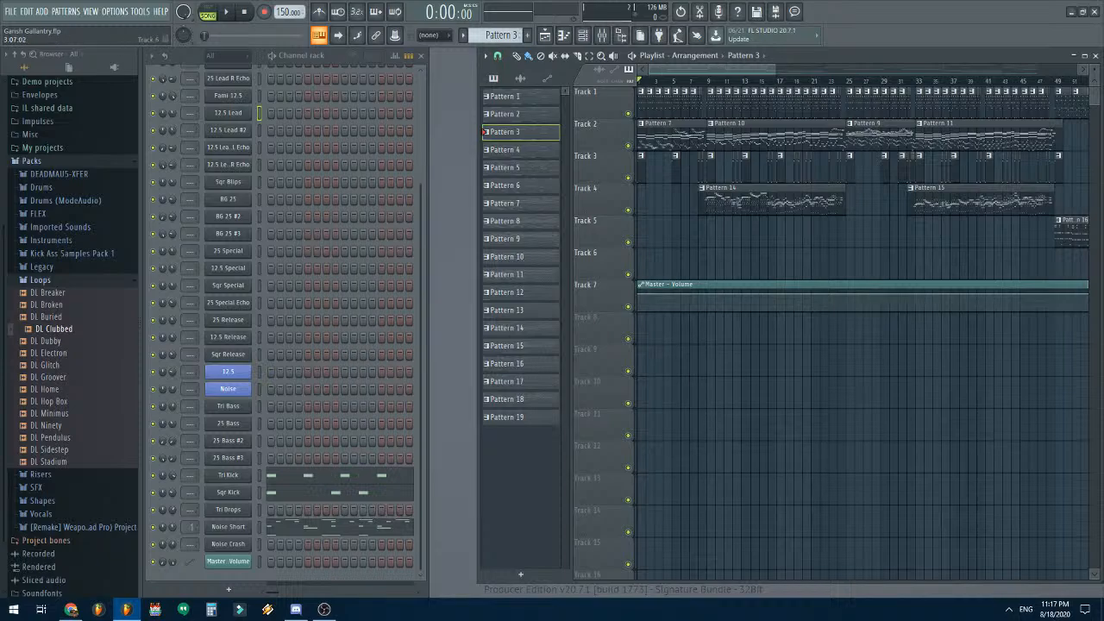
pyautogui.scroll(5, 655, 253)
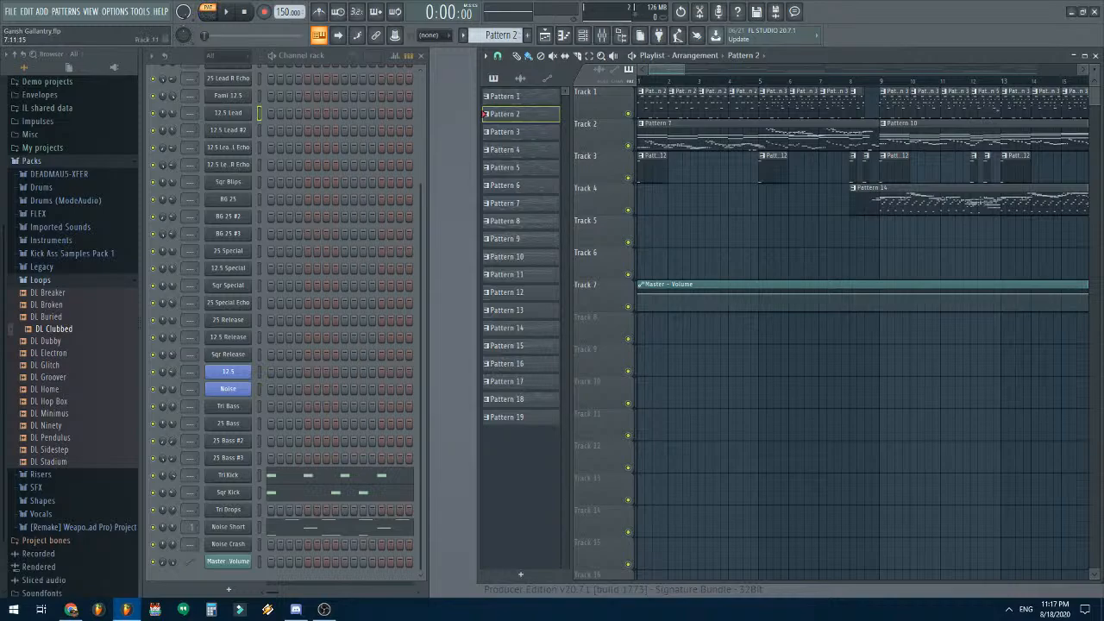
pyautogui.press('space')
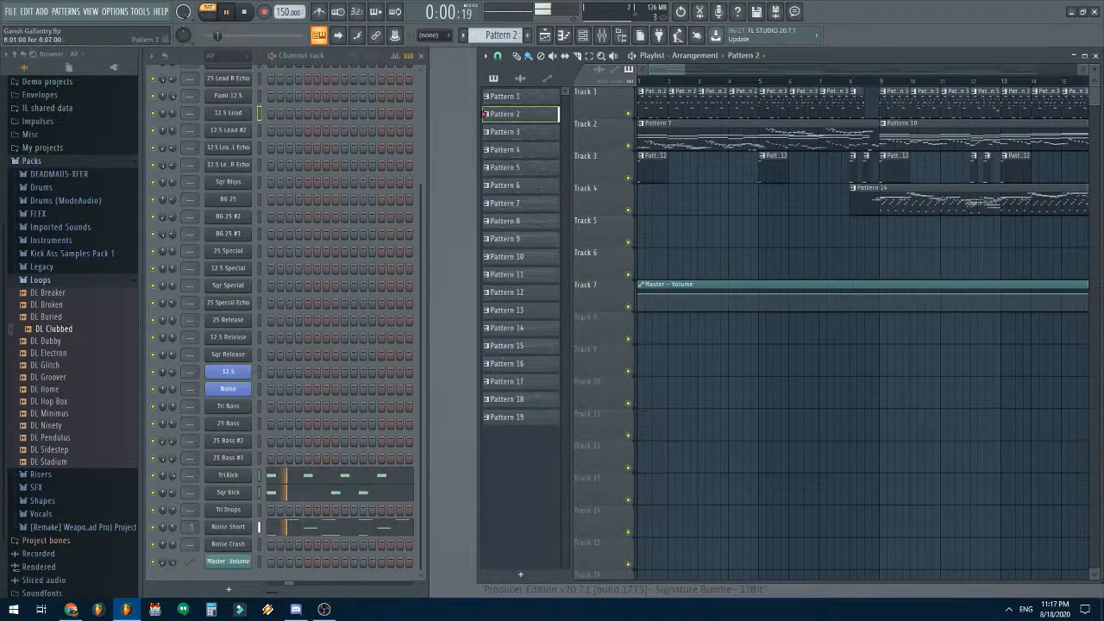
pyautogui.click(893, 105)
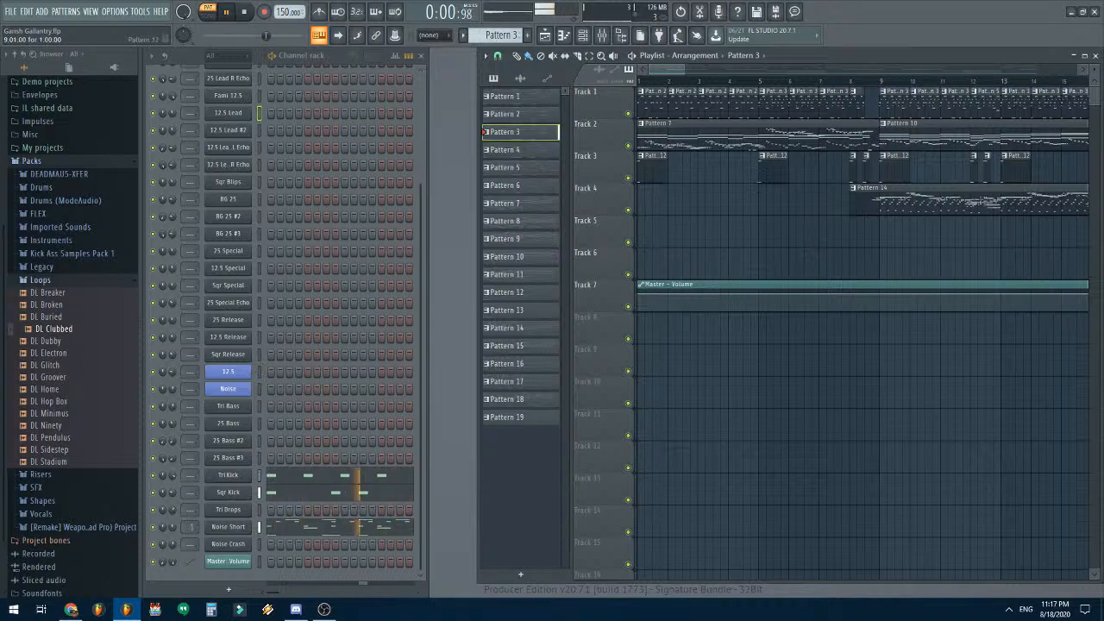
pyautogui.press('space')
# - Listen to only the Tri Bass and 25 Bass channels of Pattern 10, stop playback, and re-enable all channels
pyautogui.click(899, 135)
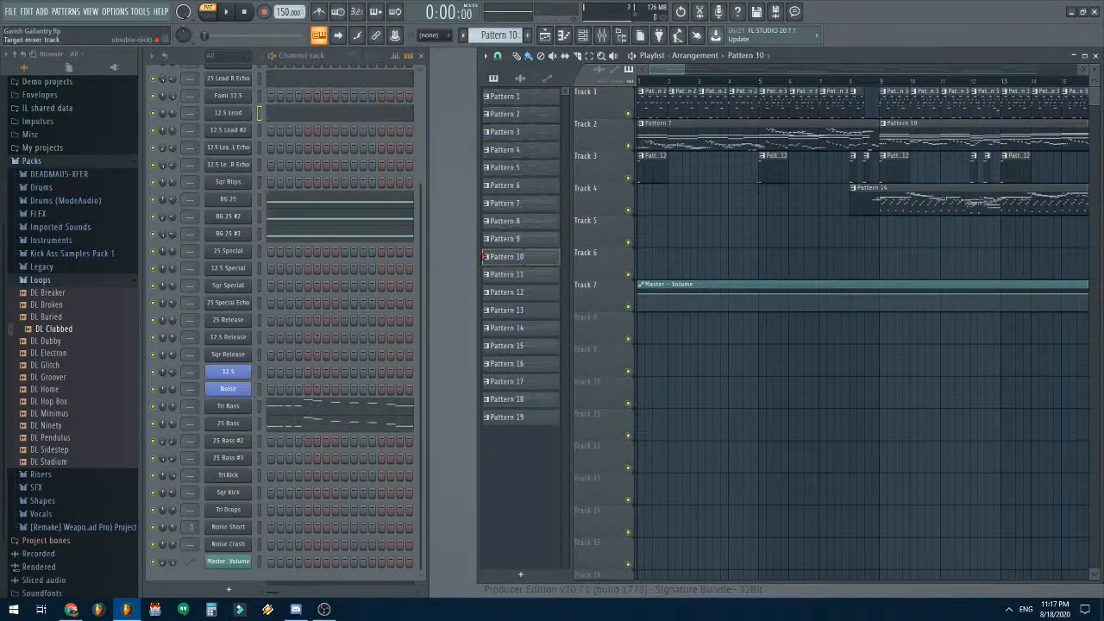
pyautogui.rightClick(152, 406)
pyautogui.click(164, 410)
pyautogui.click(152, 423)
pyautogui.press('space')
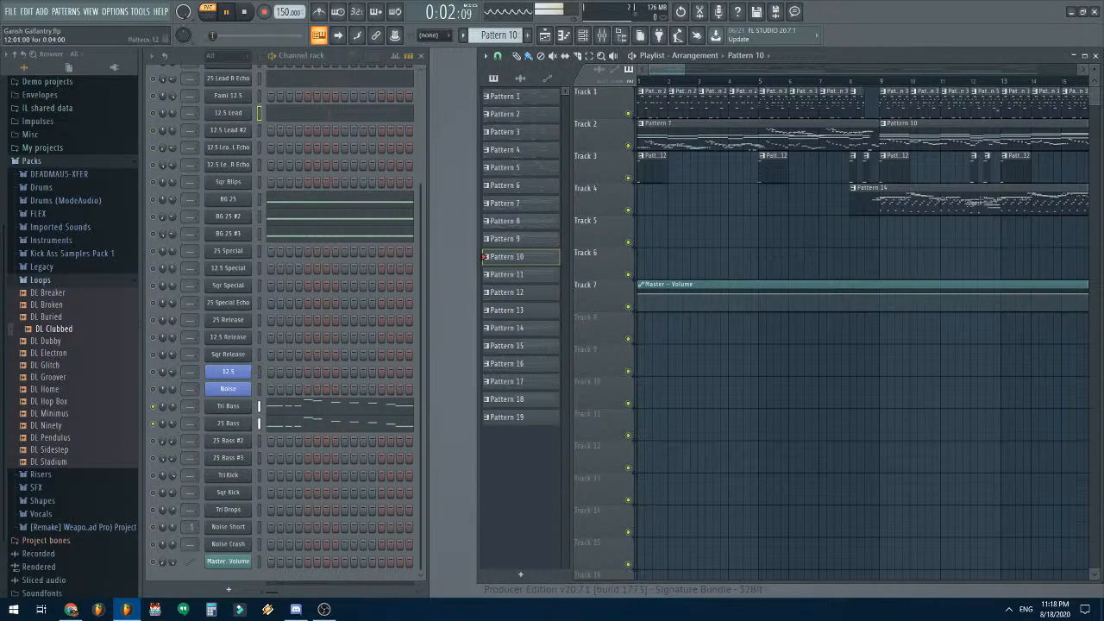
pyautogui.scroll(-5, 948, 262)
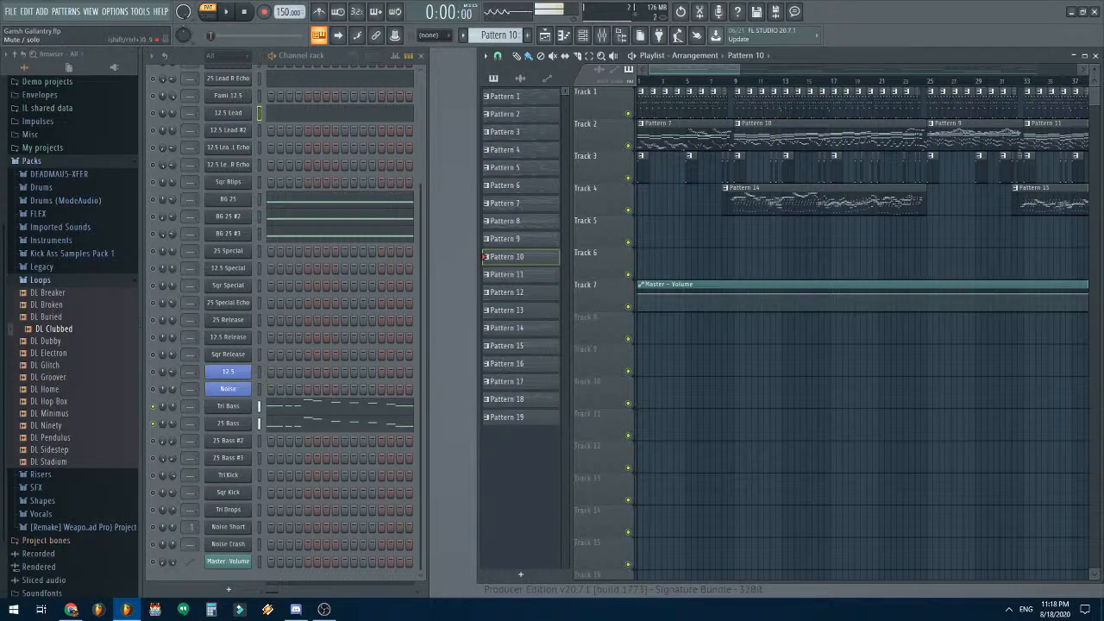
pyautogui.rightClick(153, 405)
pyautogui.click(163, 411)
pyautogui.rightClick(153, 405)
pyautogui.click(163, 411)
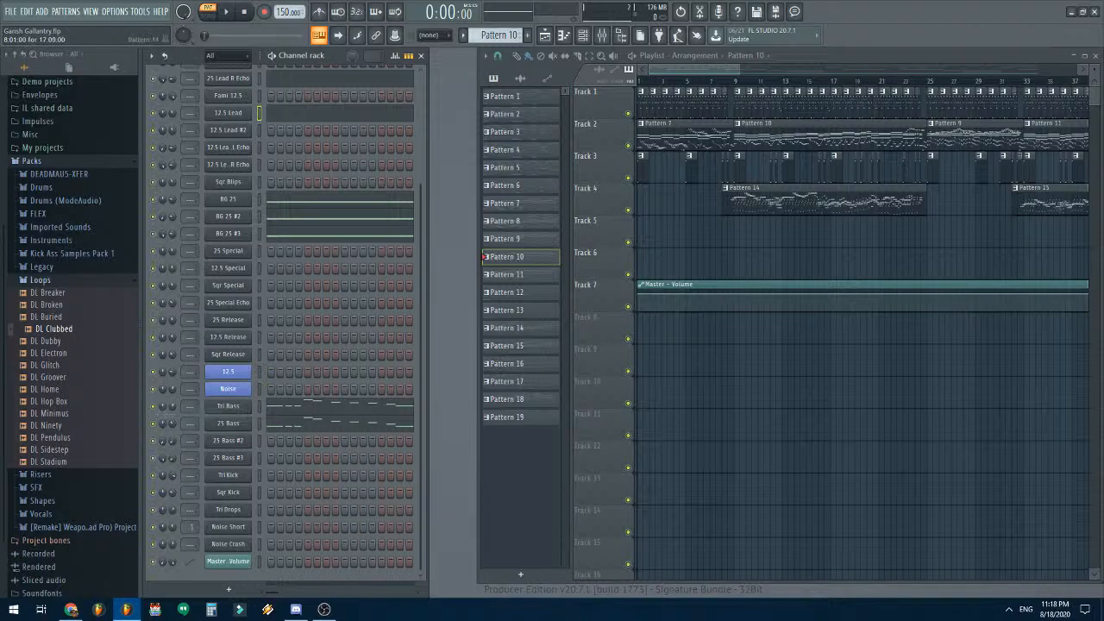
# - Isolate the 12.5 Lead of Pattern 14 with its echo channels, audition it, and start playback in song mode
pyautogui.click(504, 328)
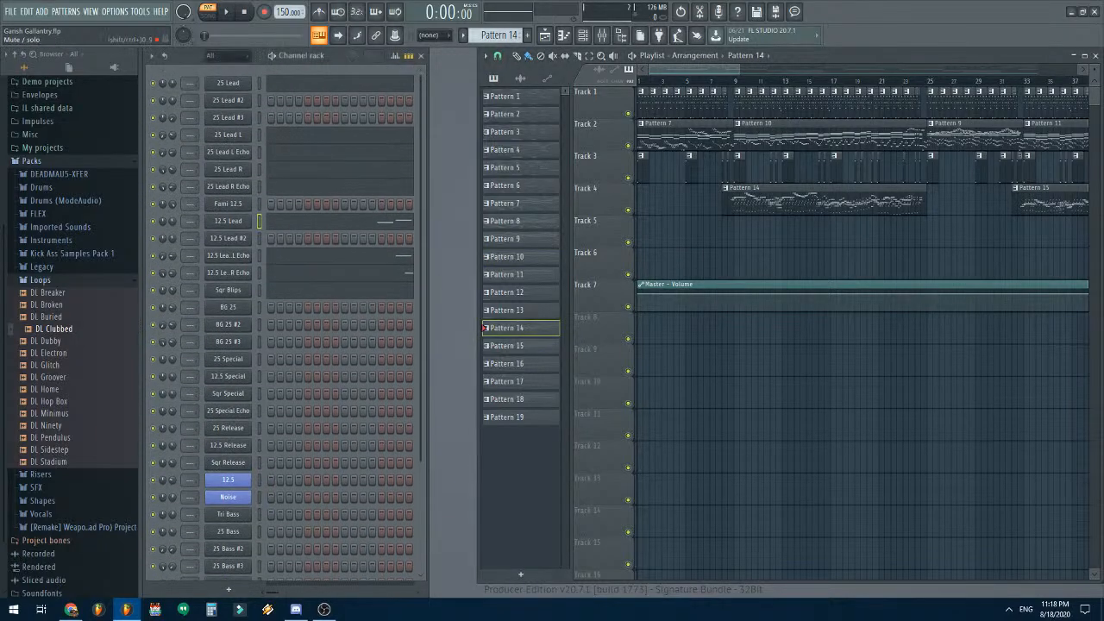
pyautogui.rightClick(152, 221)
pyautogui.click(164, 225)
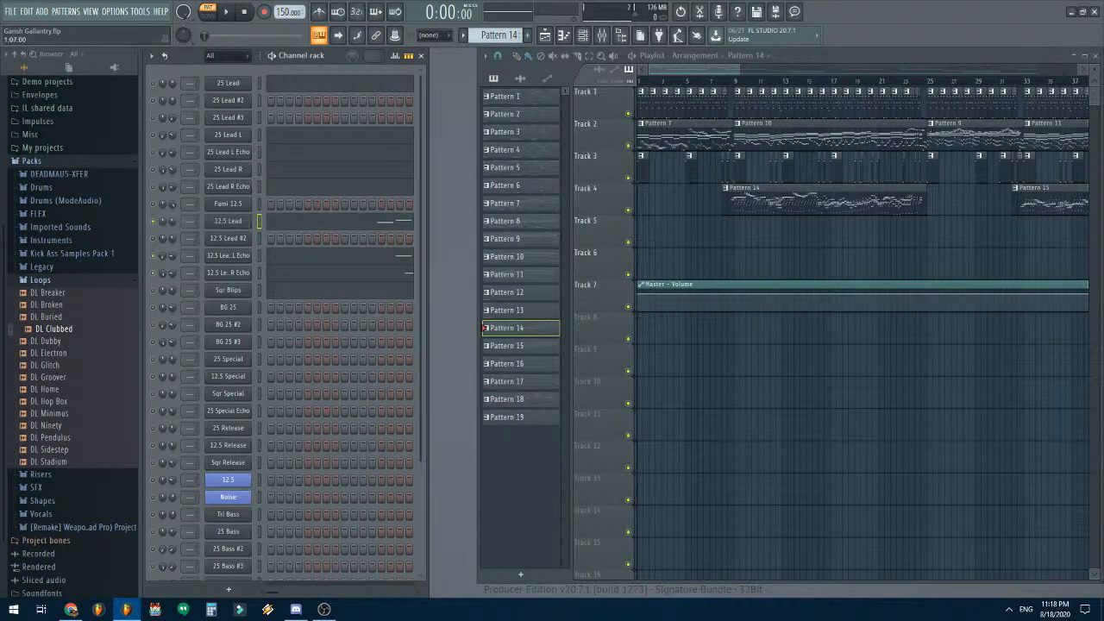
pyautogui.press('space')
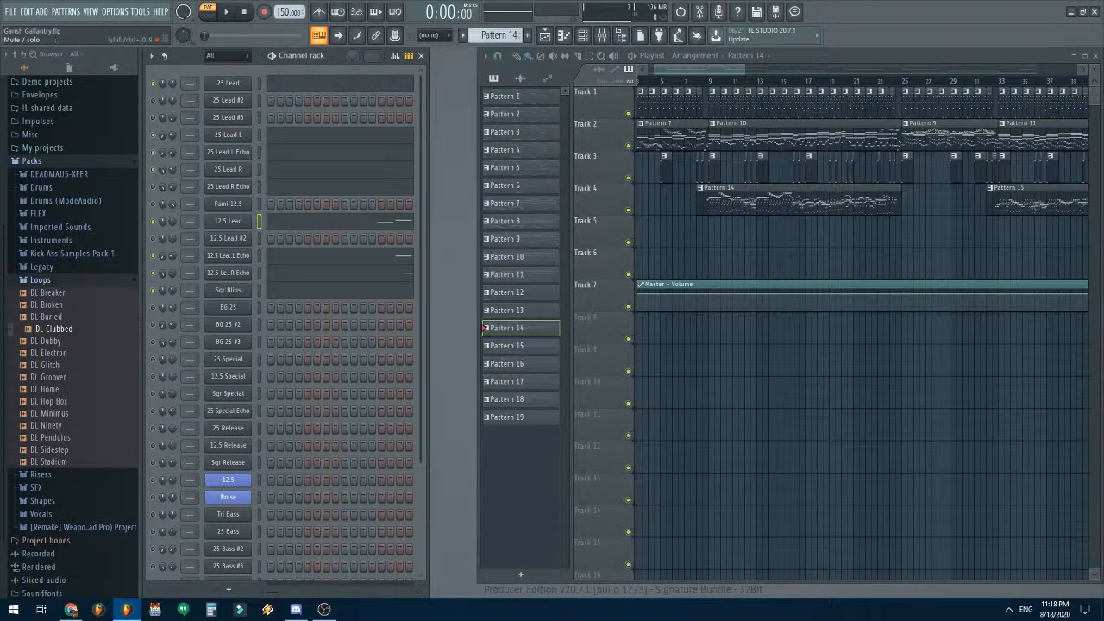
pyautogui.press('l')
pyautogui.press('space')
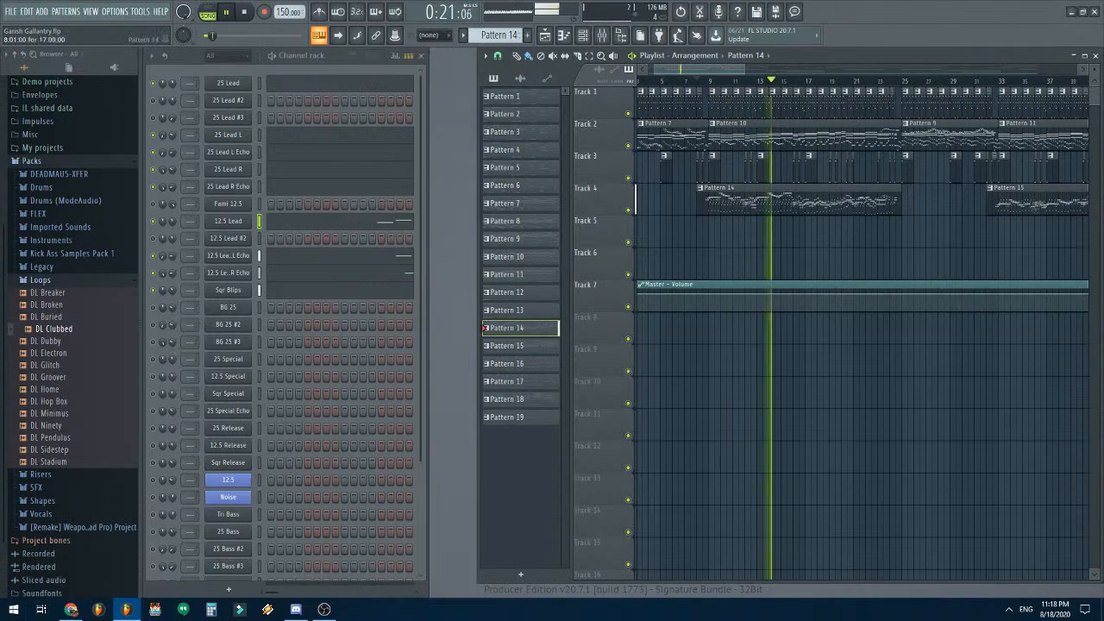
# - Follow the isolated channels through Patterns 10 and 9 in the song, stop playback, and re-enable all channels
pyautogui.moveTo(676, 69); pyautogui.dragTo(680, 69)
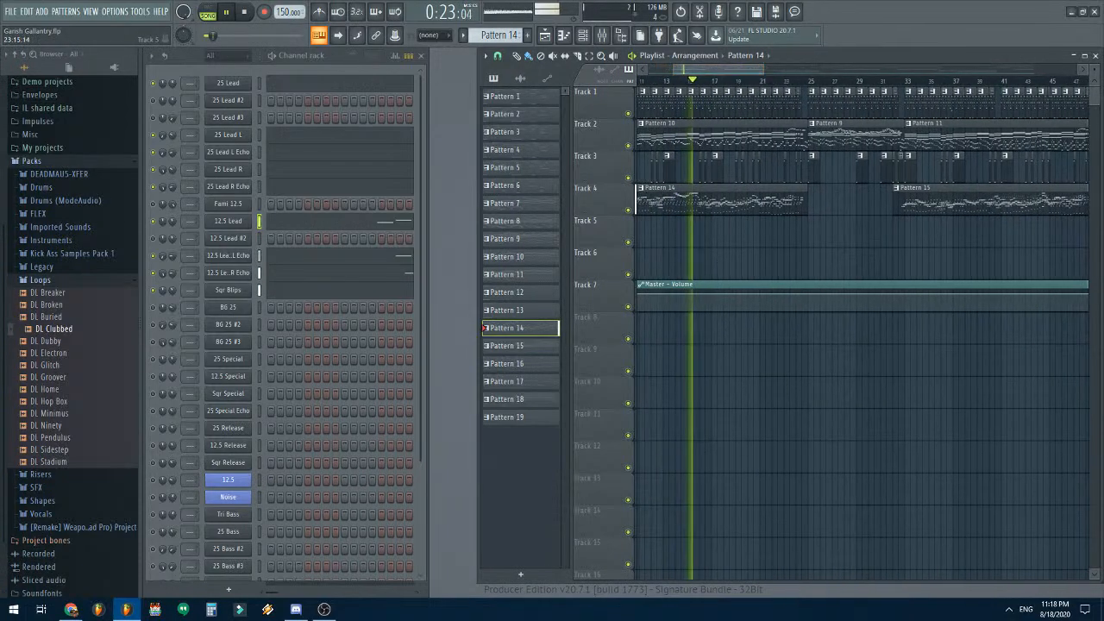
pyautogui.click(689, 136)
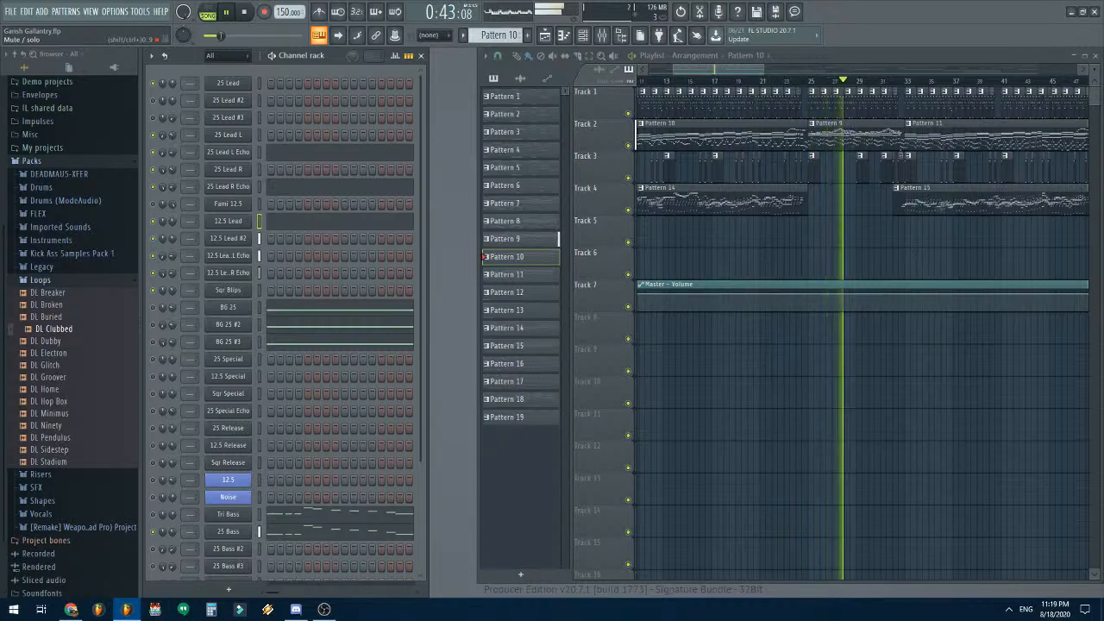
pyautogui.press('space')
pyautogui.rightClick(155, 240)
pyautogui.click(173, 246)
pyautogui.rightClick(155, 240)
pyautogui.click(174, 247)
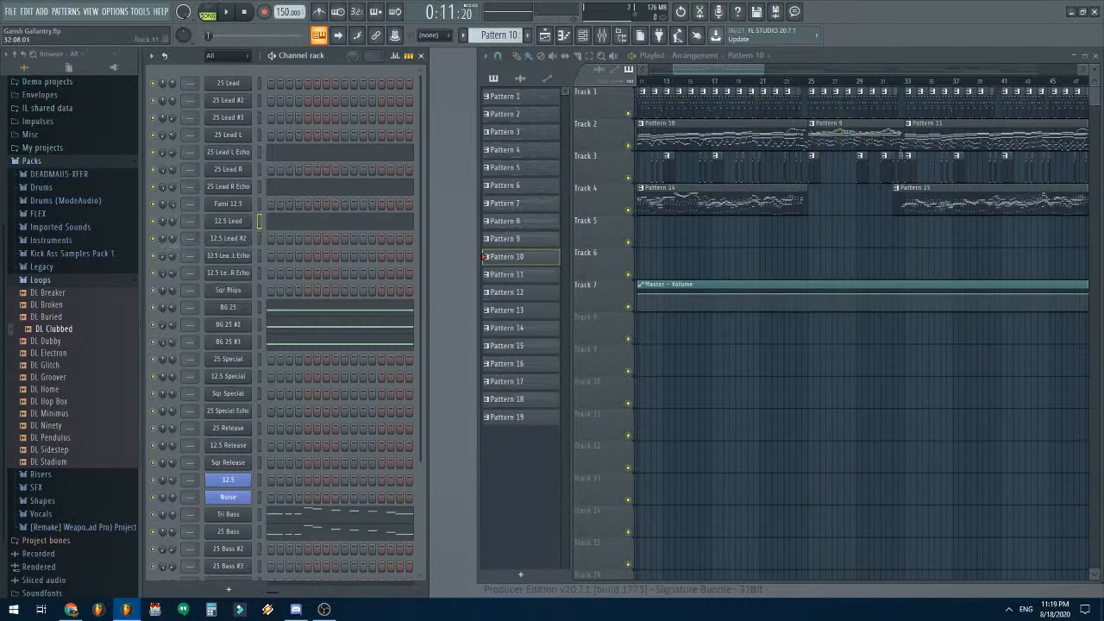
# - Open the recent project Let's Make a Robot Master!.flp and bring its whole arrangement into view
pyautogui.scroll(-5, 690, 310)
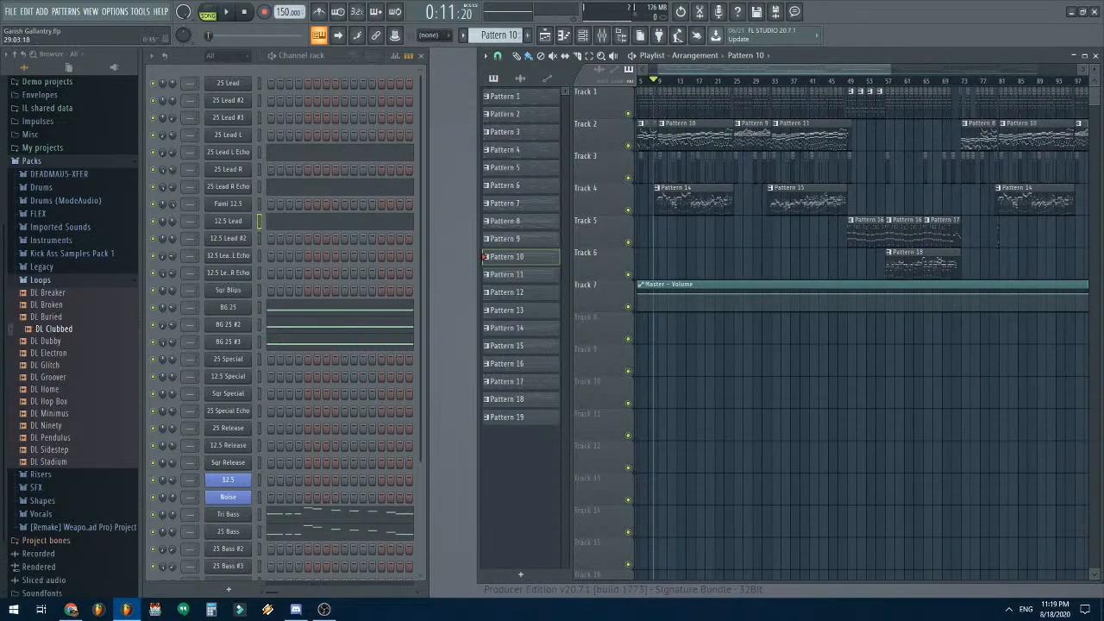
pyautogui.scroll(4, 752, 414)
pyautogui.hscroll(-3, 746, 413)
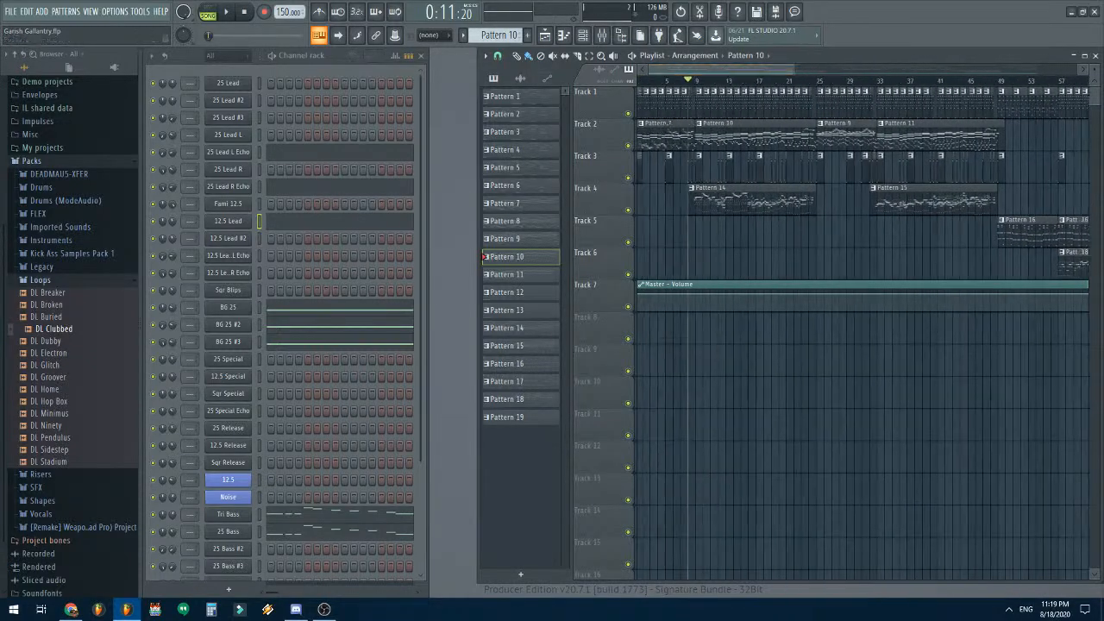
pyautogui.click(10, 11)
pyautogui.click(26, 65)
pyautogui.click(10, 11)
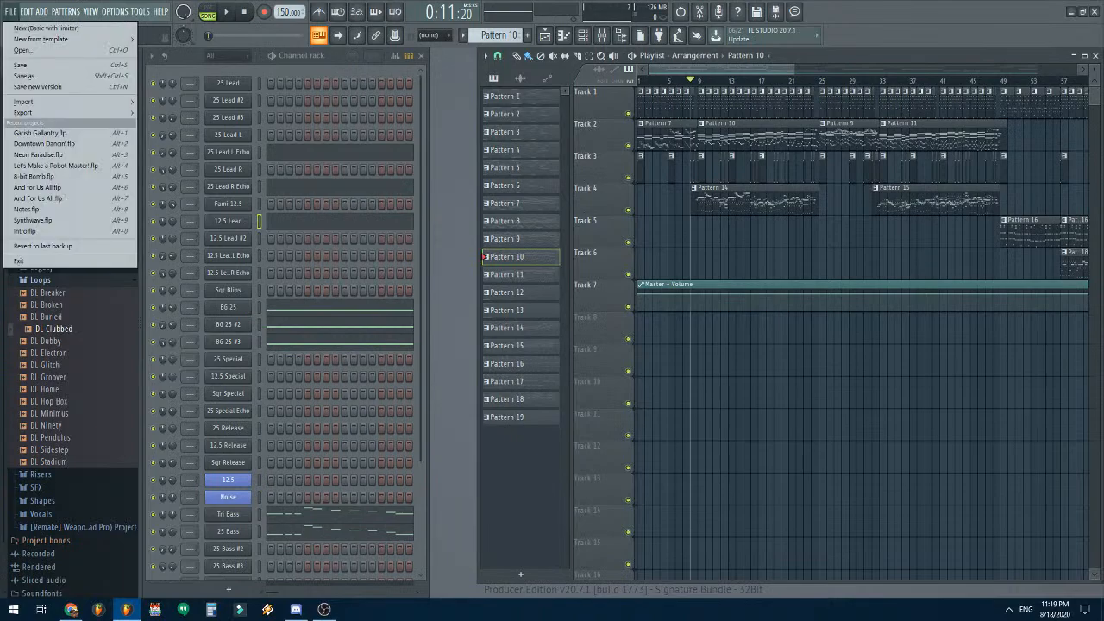
pyautogui.click(51, 165)
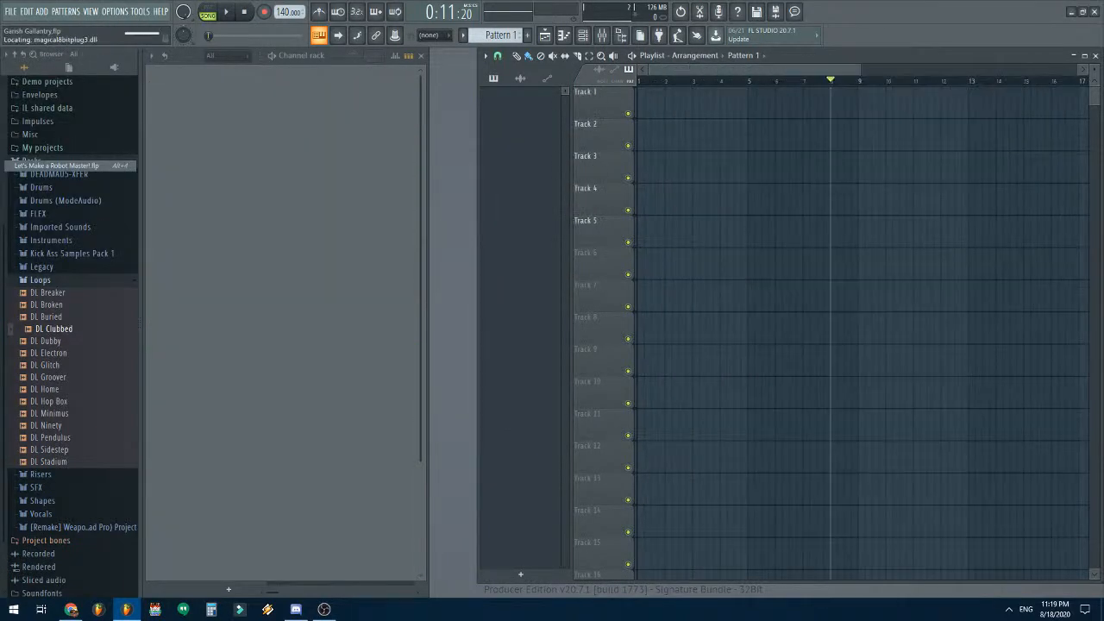
pyautogui.scroll(-3, 714, 379)
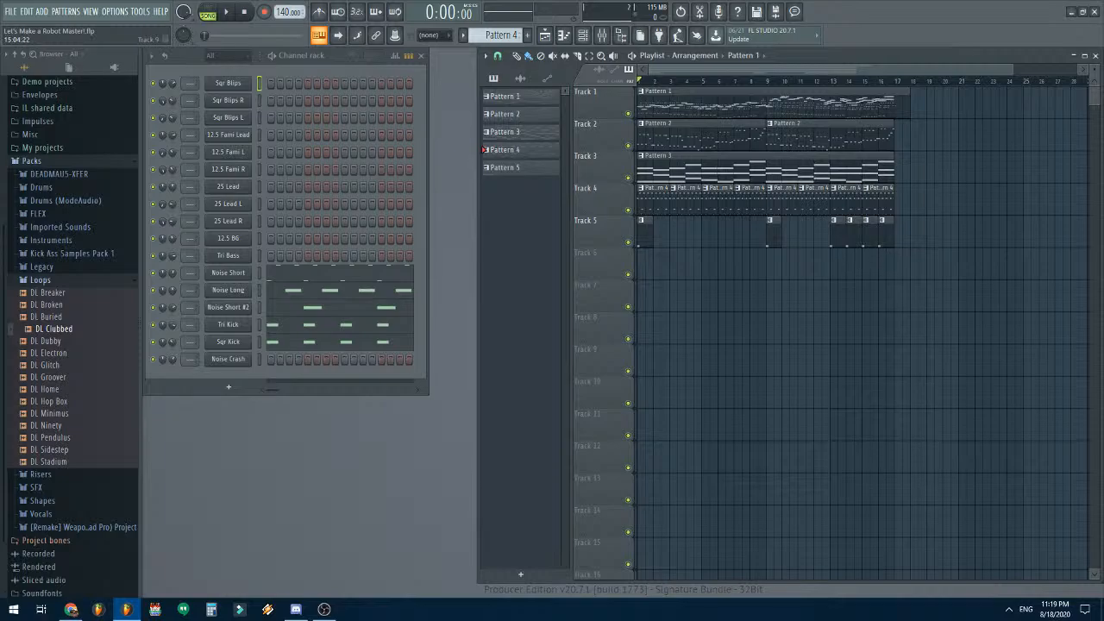
# - Play the song and, during playback, add a Pattern 5 clip at bar 5 on Track 5 and save the project
pyautogui.press('space')
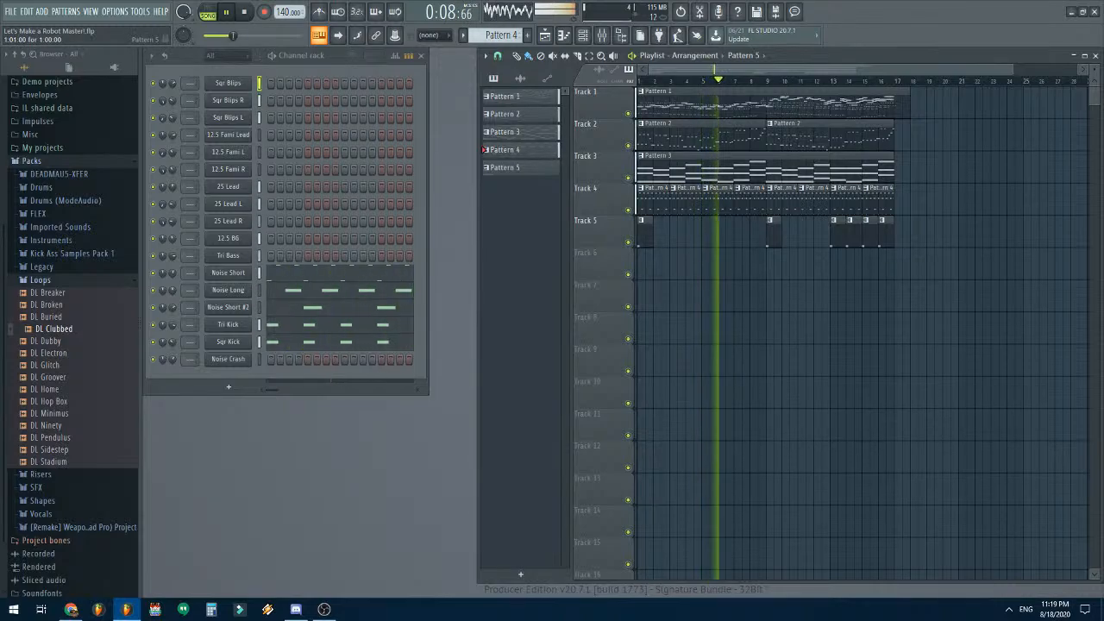
pyautogui.click(773, 233)
pyautogui.click(708, 233)
pyautogui.click(12, 11)
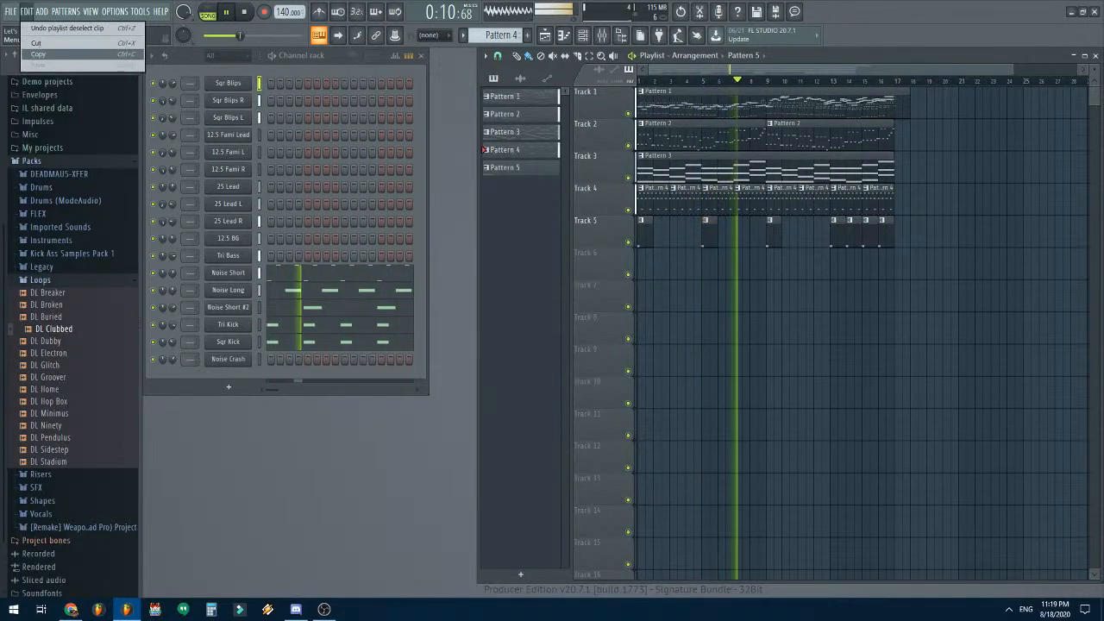
pyautogui.click(21, 65)
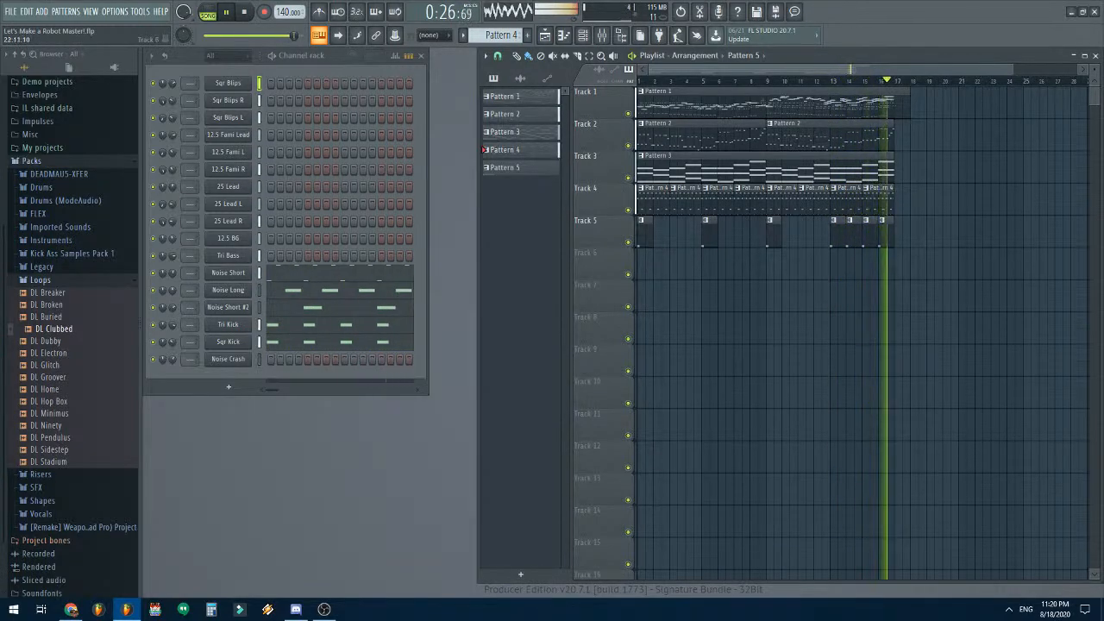
# - Stop playback and save the project with the added clip on Track 5
pyautogui.press('space')
pyautogui.click(12, 12)
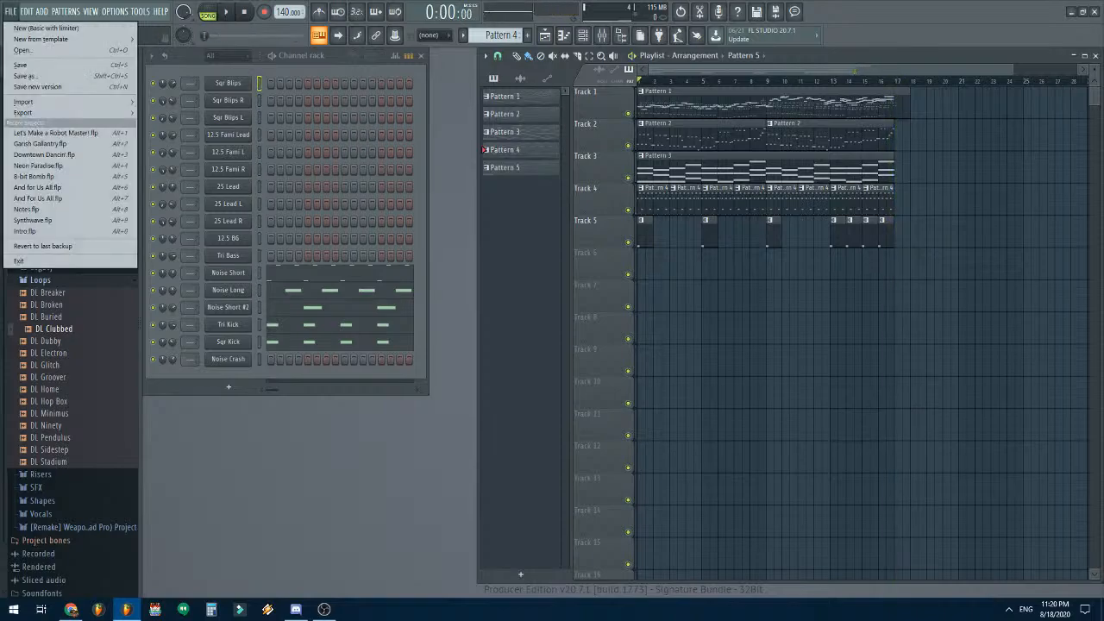
pyautogui.click(26, 66)
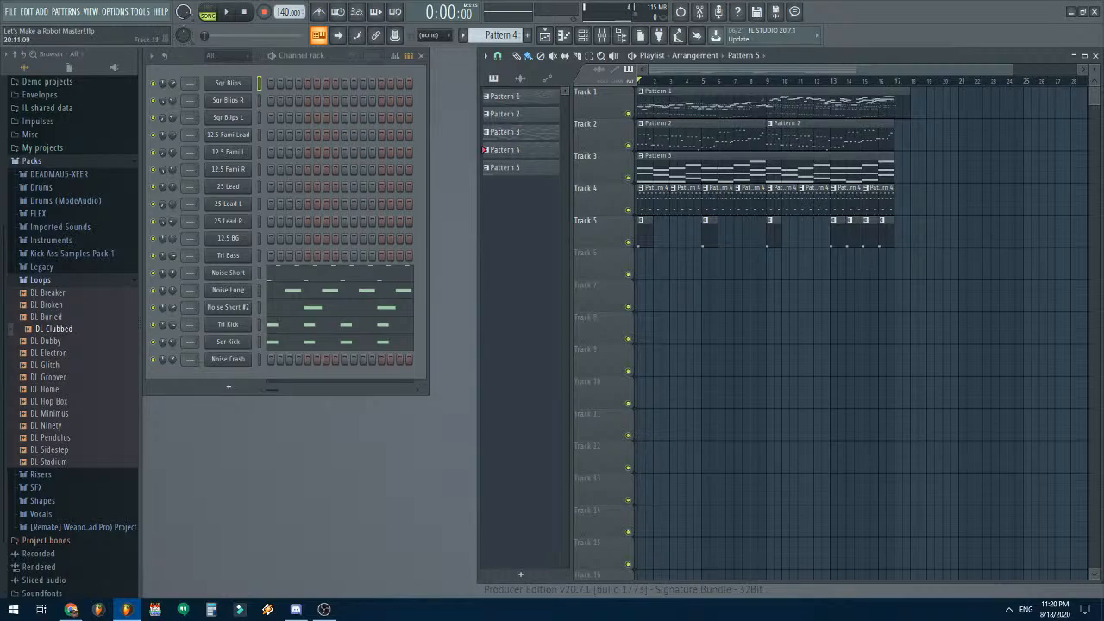
pyautogui.scroll(3, 713, 261)
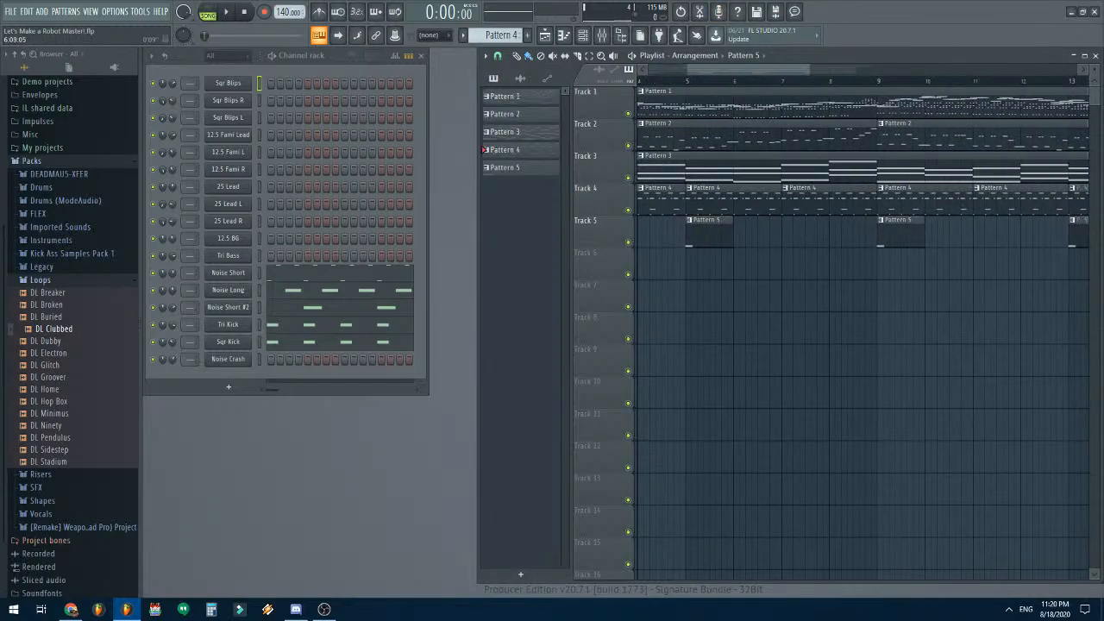
pyautogui.scroll(-3, 690, 384)
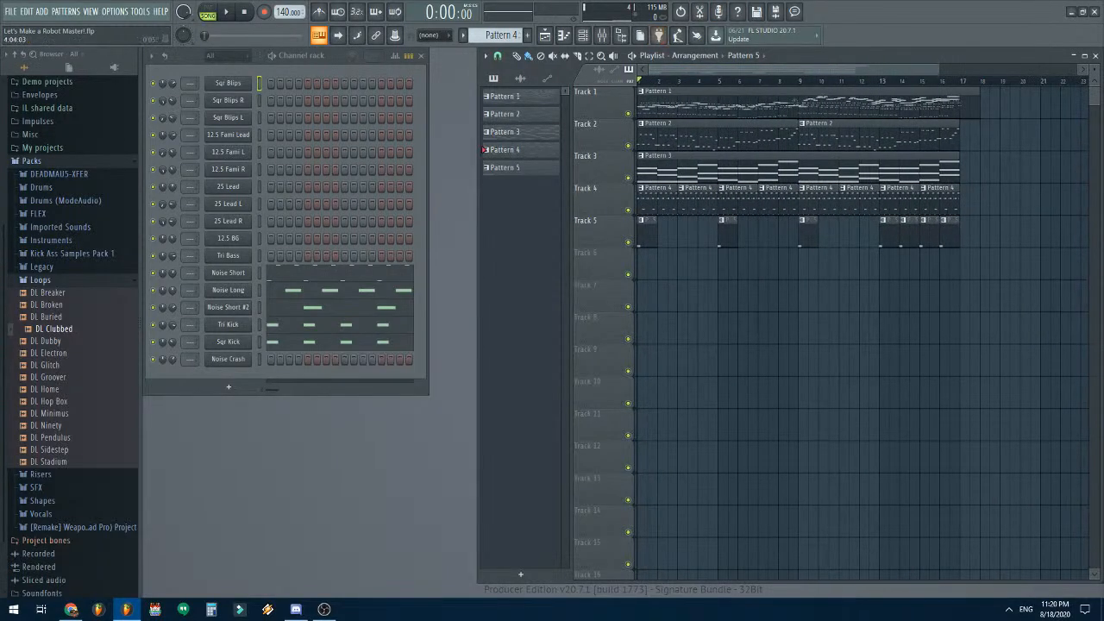
pyautogui.moveTo(690, 69)
pyautogui.mouseDown()
pyautogui.moveTo(788, 69)
pyautogui.moveTo(690, 69)
pyautogui.mouseUp()
pyautogui.click(11, 12)
pyautogui.click(19, 66)
pyautogui.hotkey('alt', 'Tab')
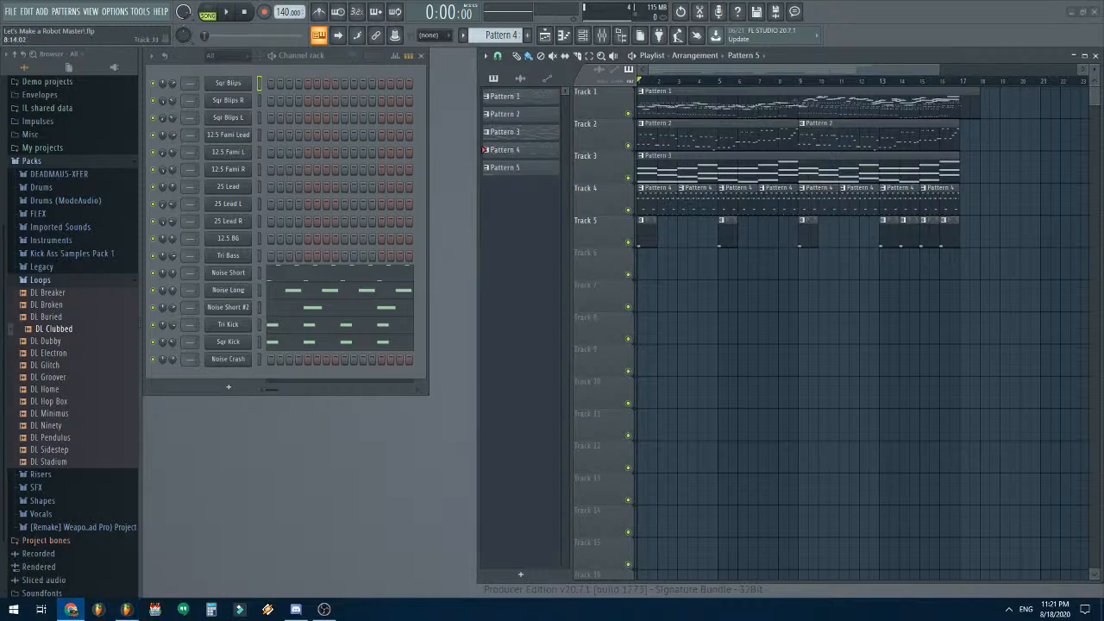
pyautogui.hotkey('alt', 'Tab')
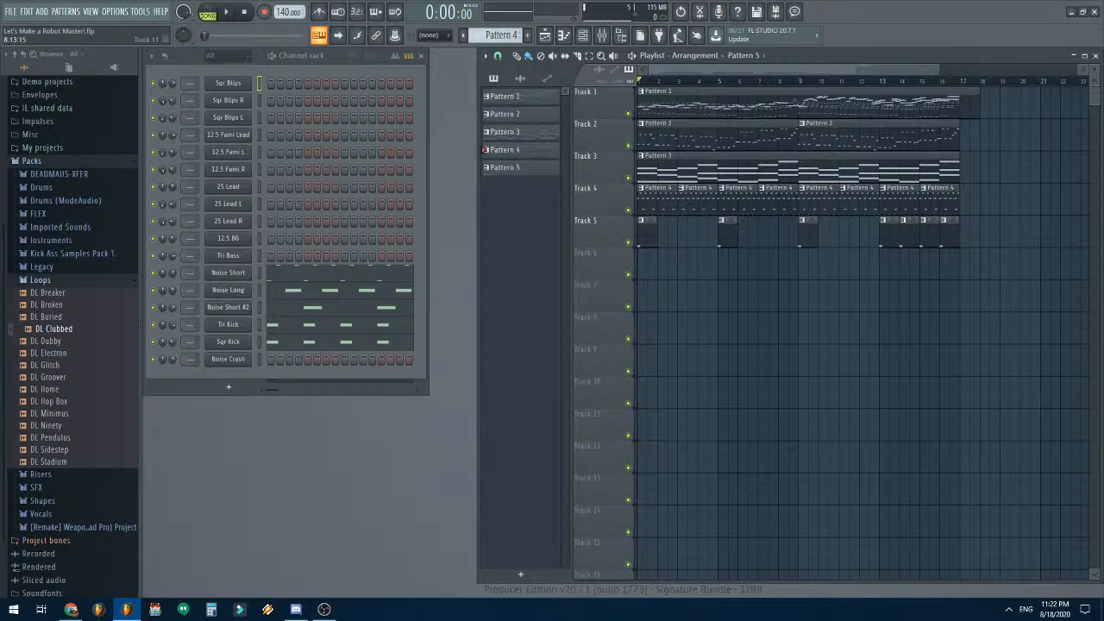
pyautogui.hotkey('alt', 'Tab')
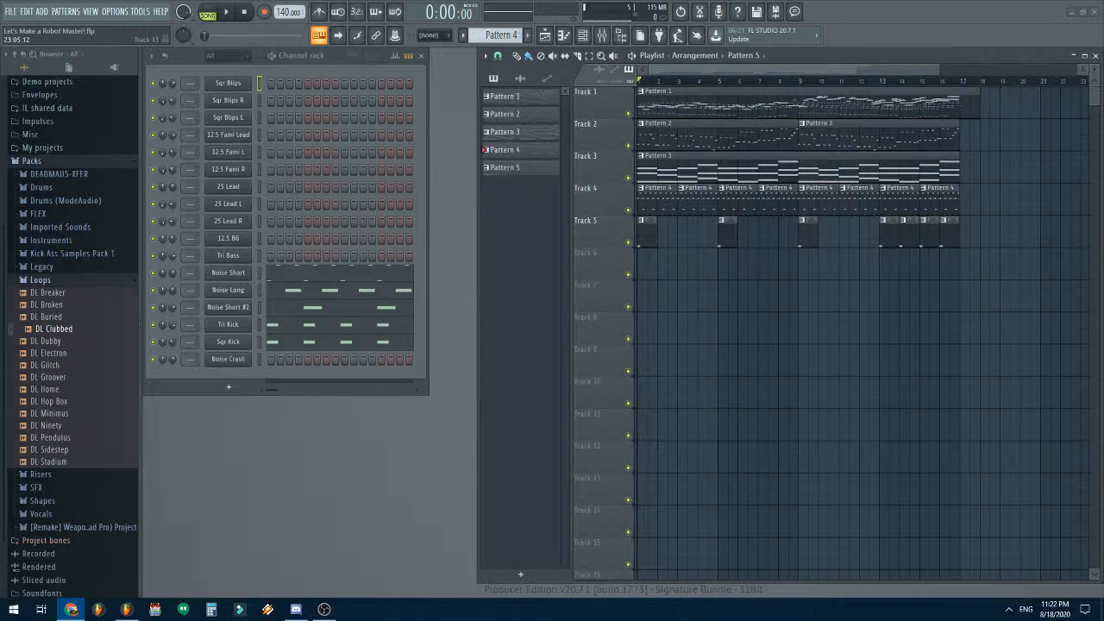
# - Play the arrangement from bar 9 to its end, select Pattern 1 as the active pattern, and stop playback
pyautogui.moveTo(939, 69); pyautogui.dragTo(1003, 69)
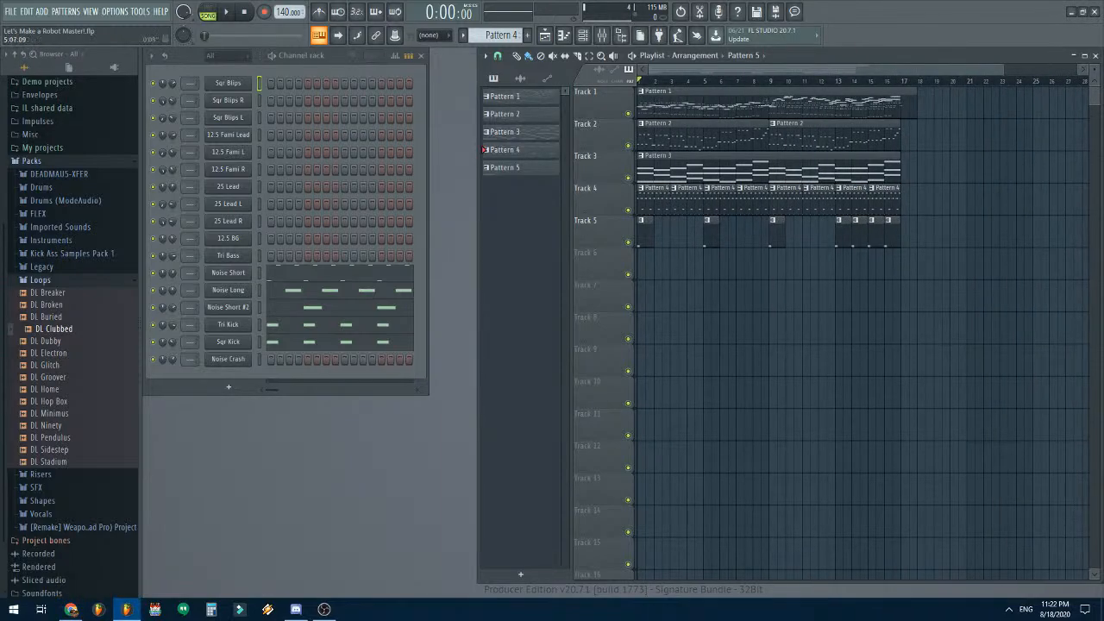
pyautogui.click(705, 80)
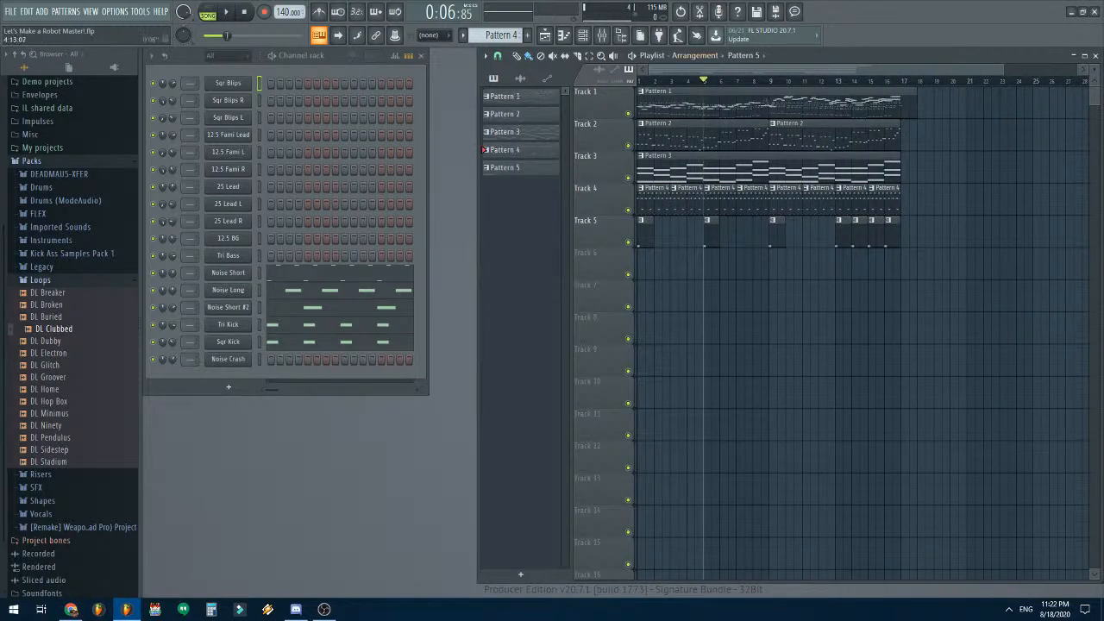
pyautogui.press('Home')
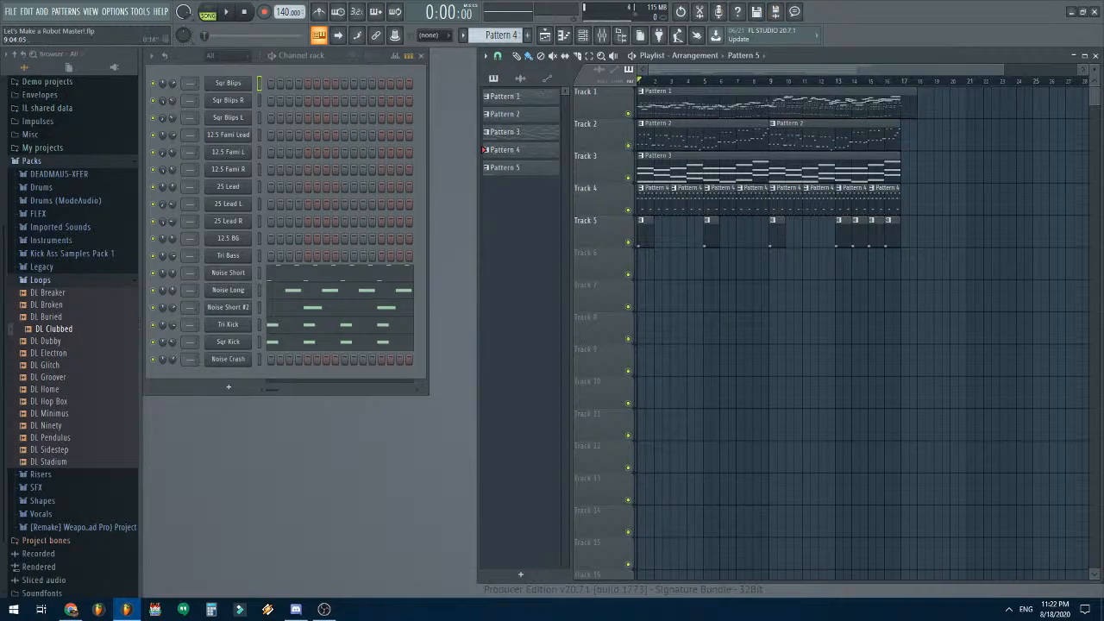
pyautogui.click(770, 80)
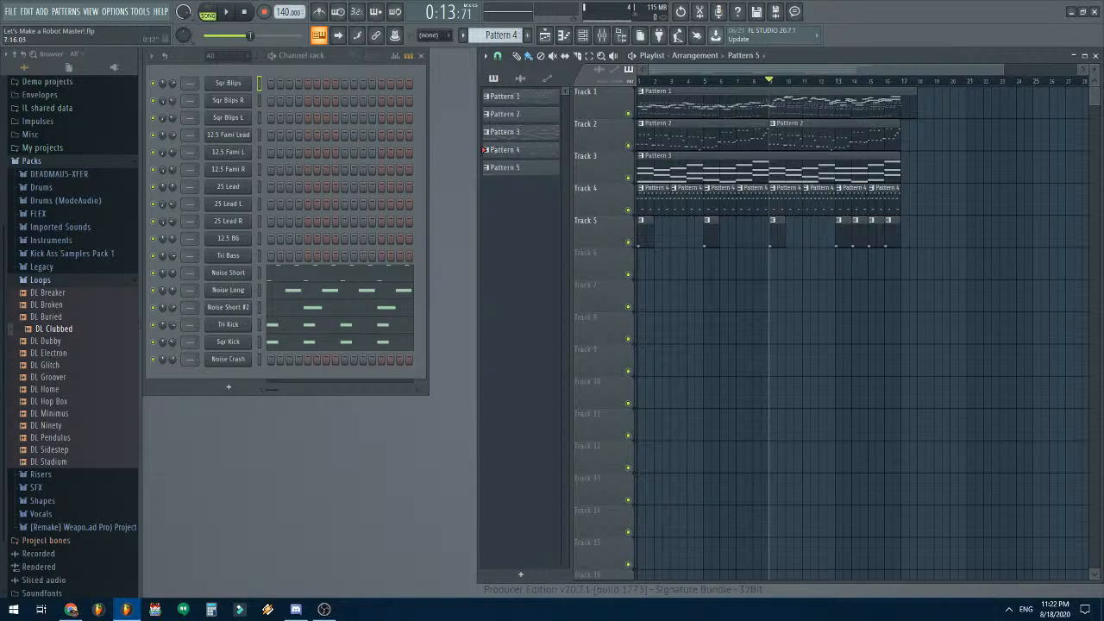
pyautogui.press('space')
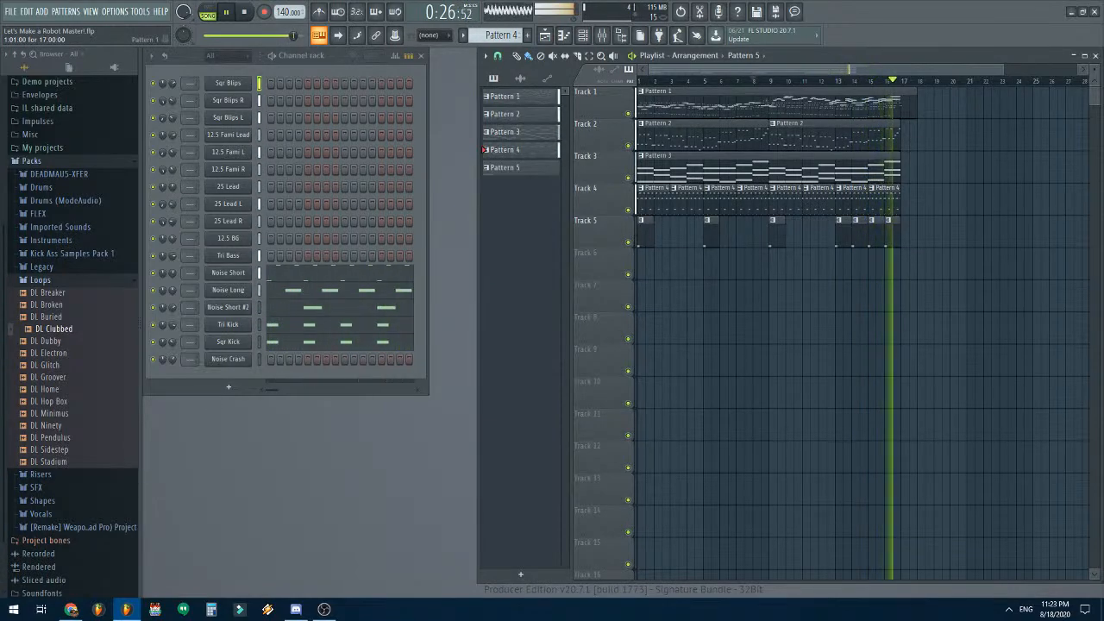
pyautogui.click(767, 97)
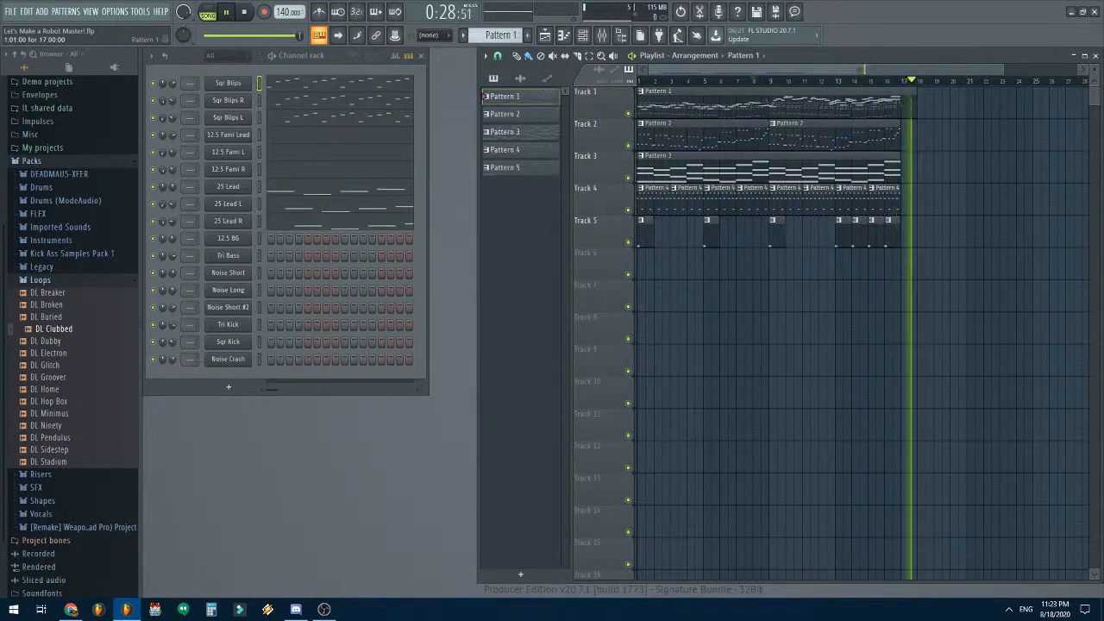
pyautogui.press('space')
# - Set the playhead to bar 9, make Pattern 4 the active pattern, and save the project
pyautogui.click(769, 80)
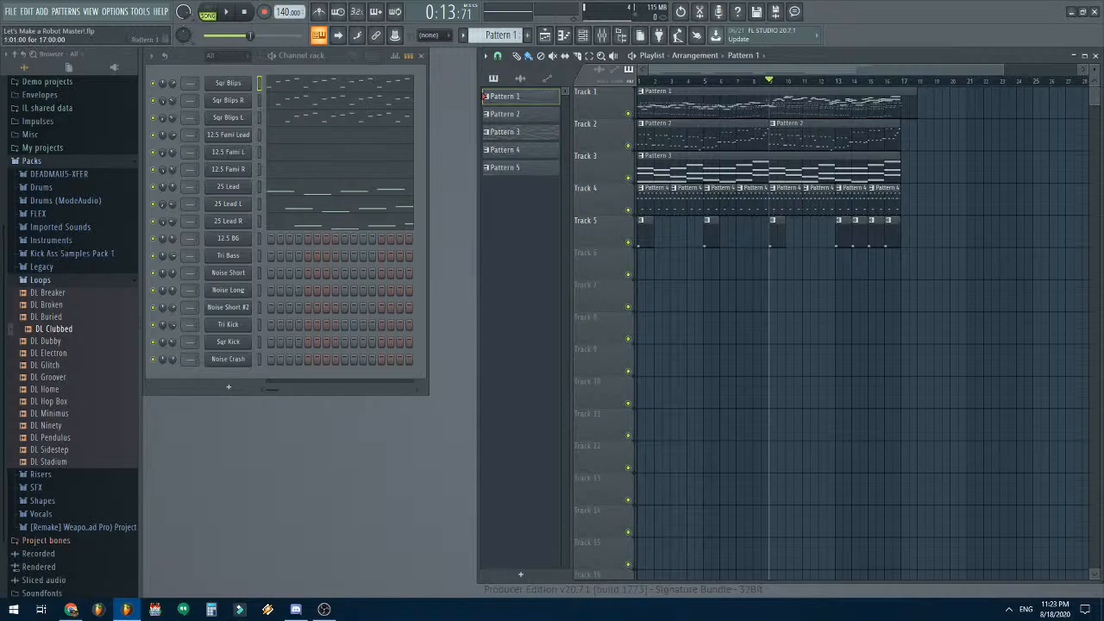
pyautogui.scroll(3, 755, 328)
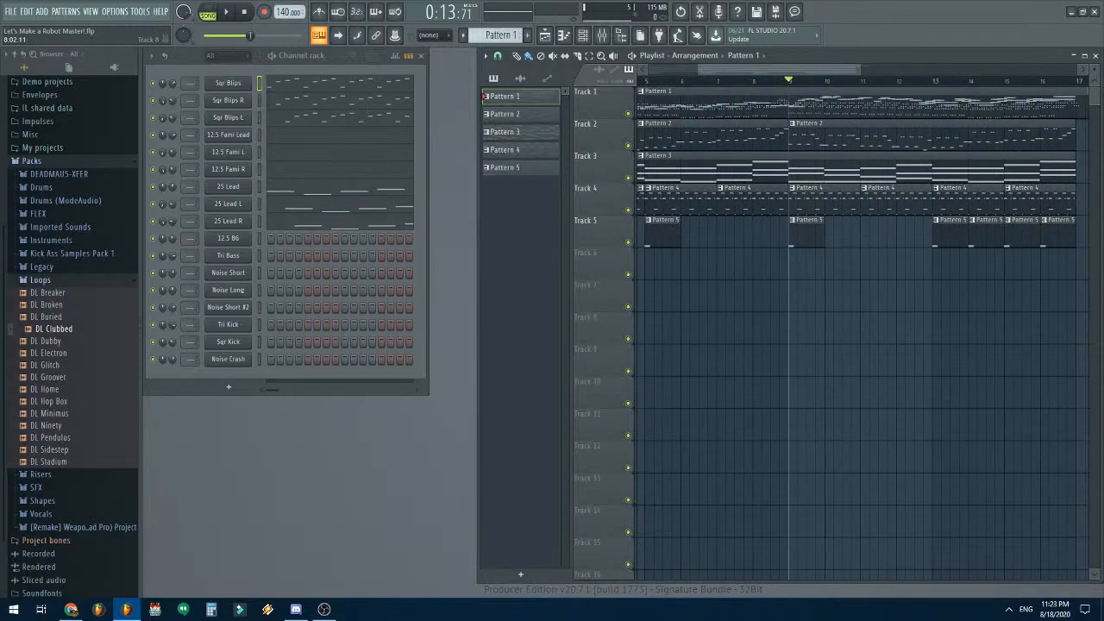
pyautogui.click(485, 150)
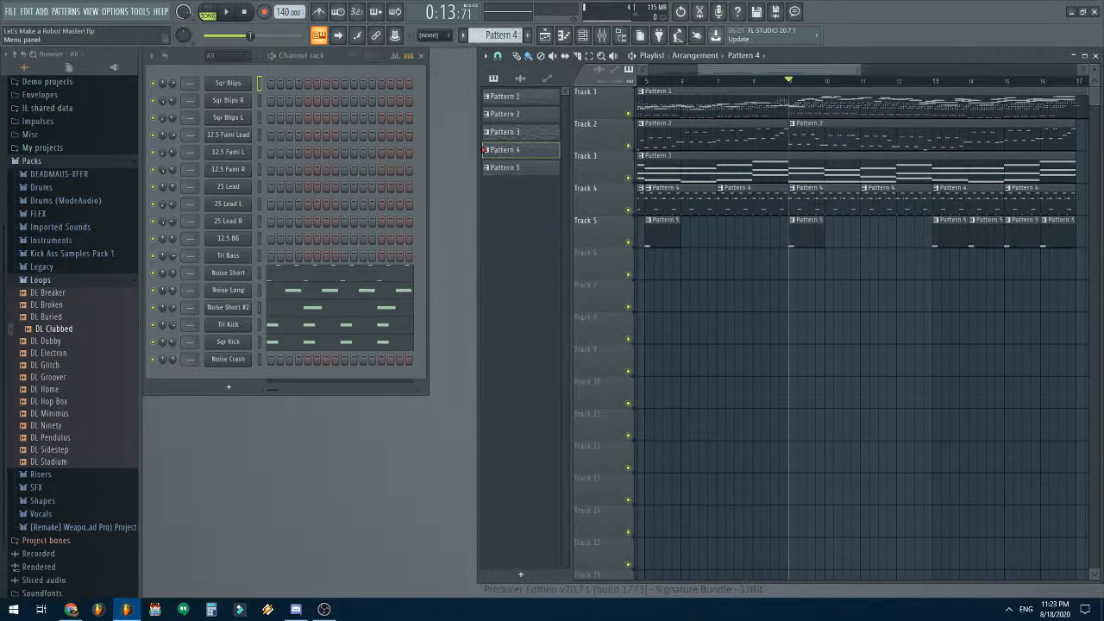
pyautogui.click(10, 12)
pyautogui.click(21, 66)
pyautogui.moveTo(883, 328); pyautogui.dragTo(857, 354)
pyautogui.scroll(-2, 698, 327)
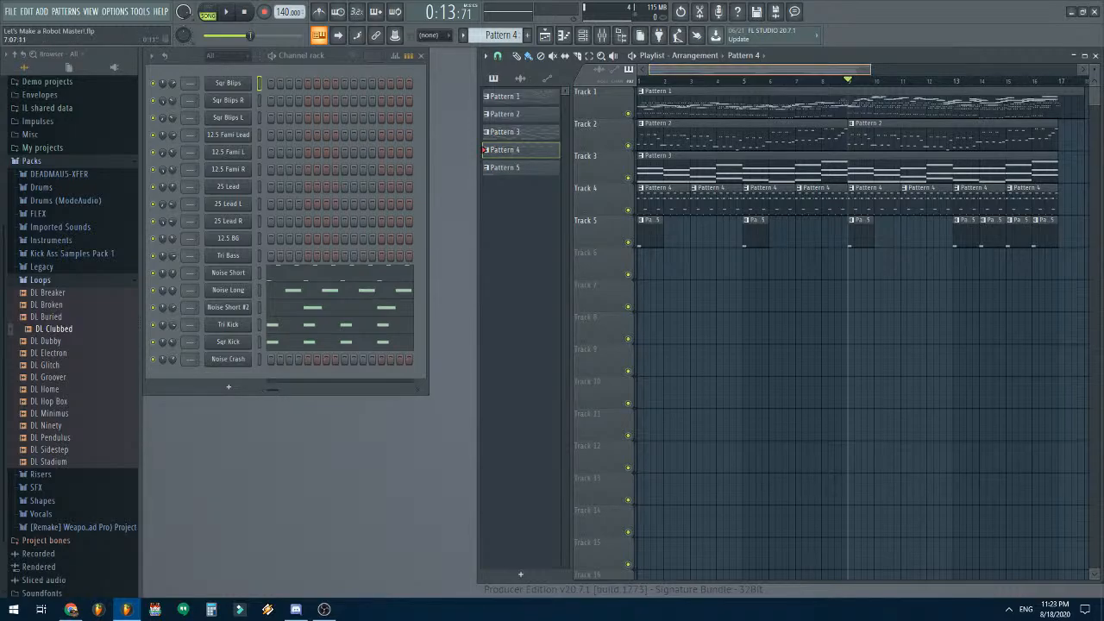
pyautogui.scroll(-2, 872, 316)
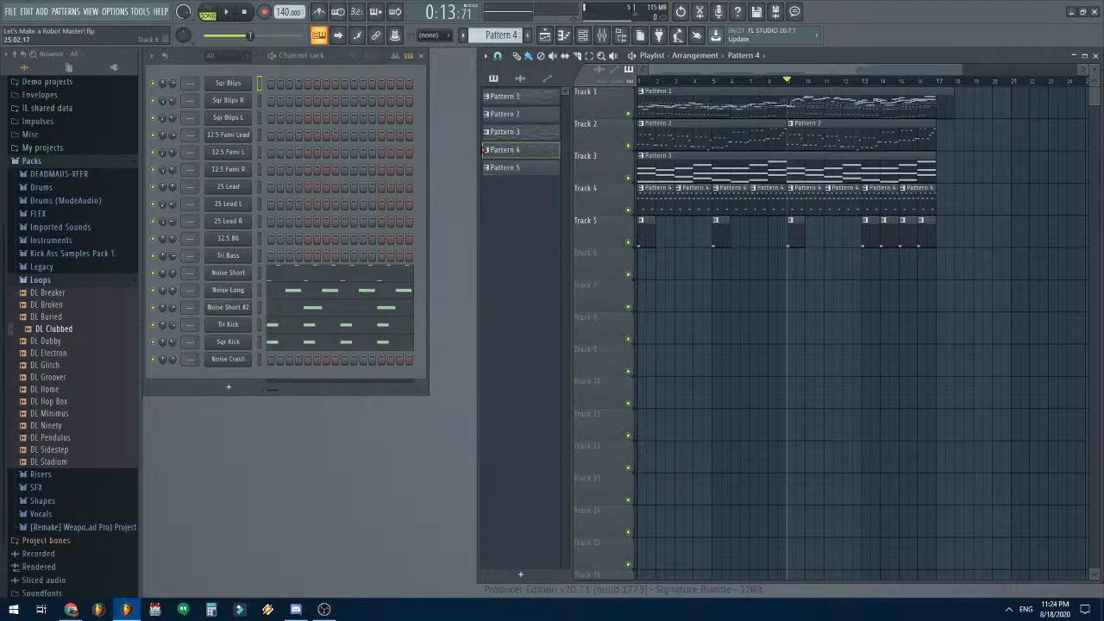
pyautogui.hotkey('alt', 'Tab')
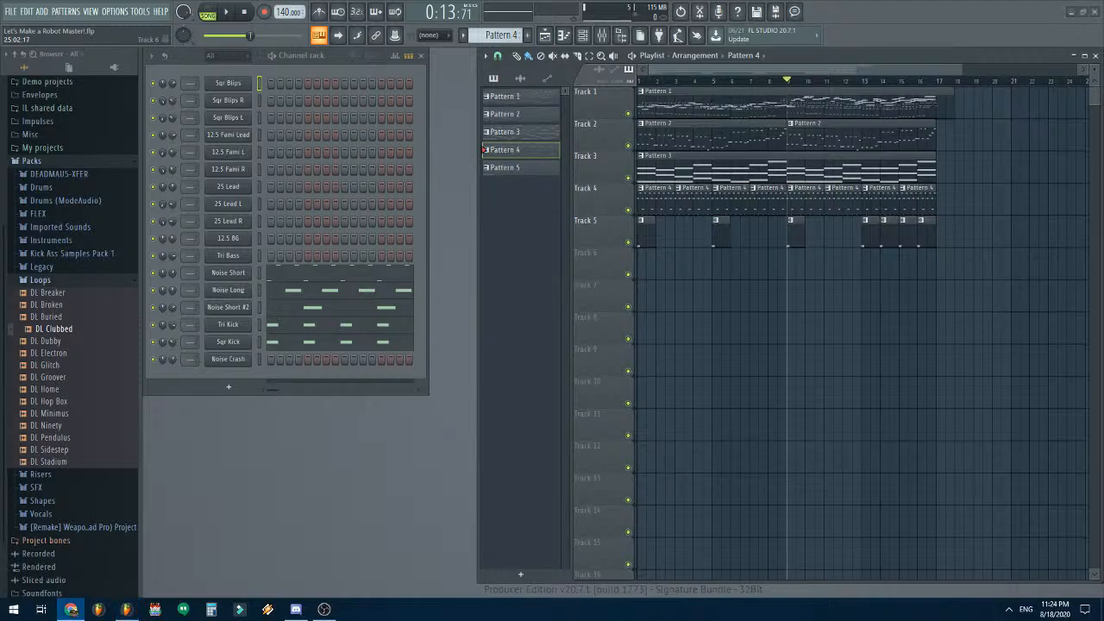